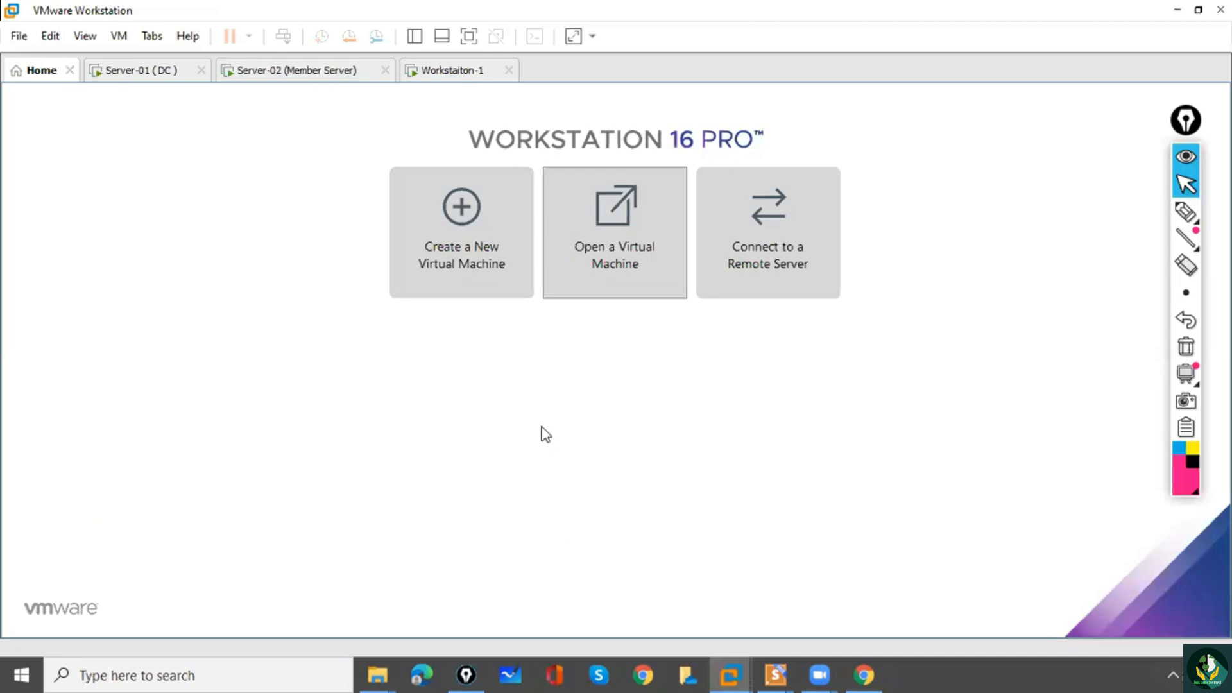
Close the Home page and unlock the Server-01 (DC) virtual machine with the Administrator account password.
{"action": "left_click", "coordinate": [120, 72]}
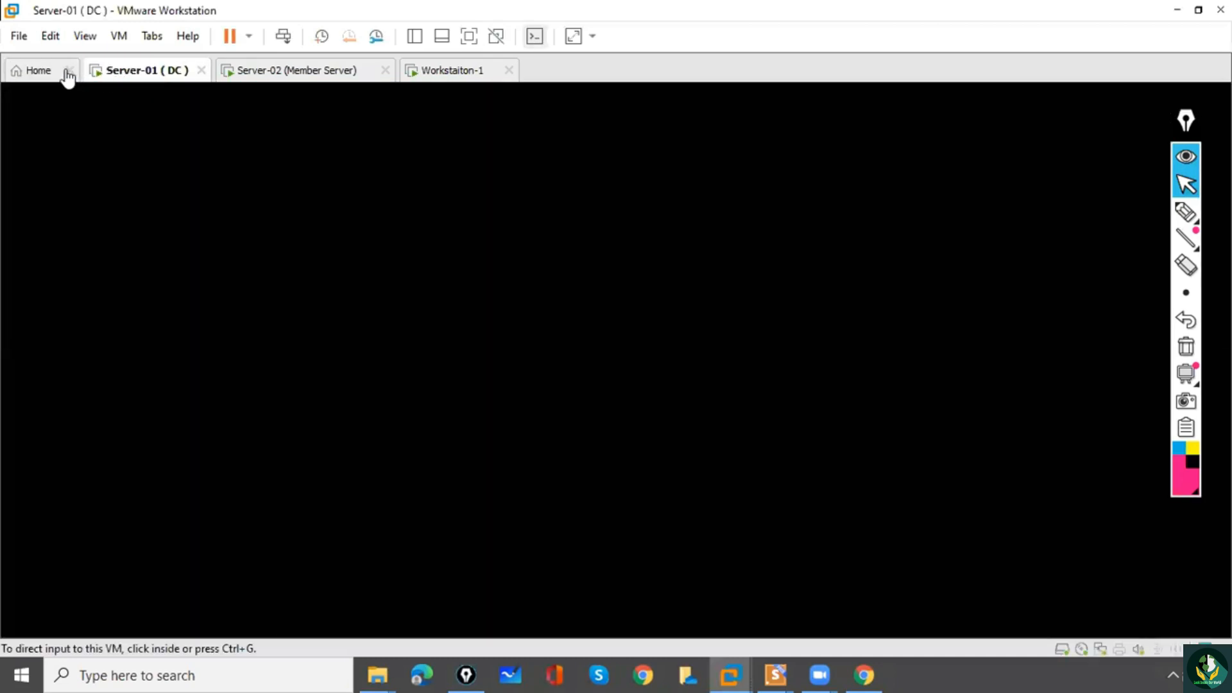
{"action": "left_click", "coordinate": [67, 70]}
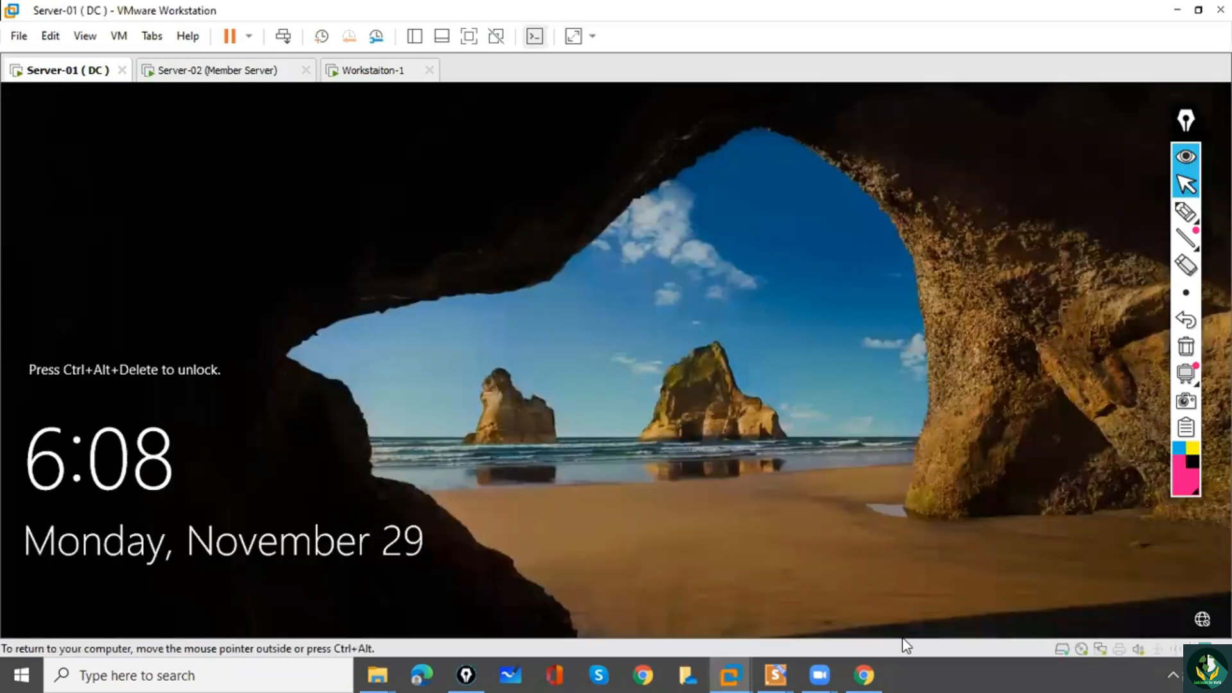
{"action": "left_click", "coordinate": [283, 36]}
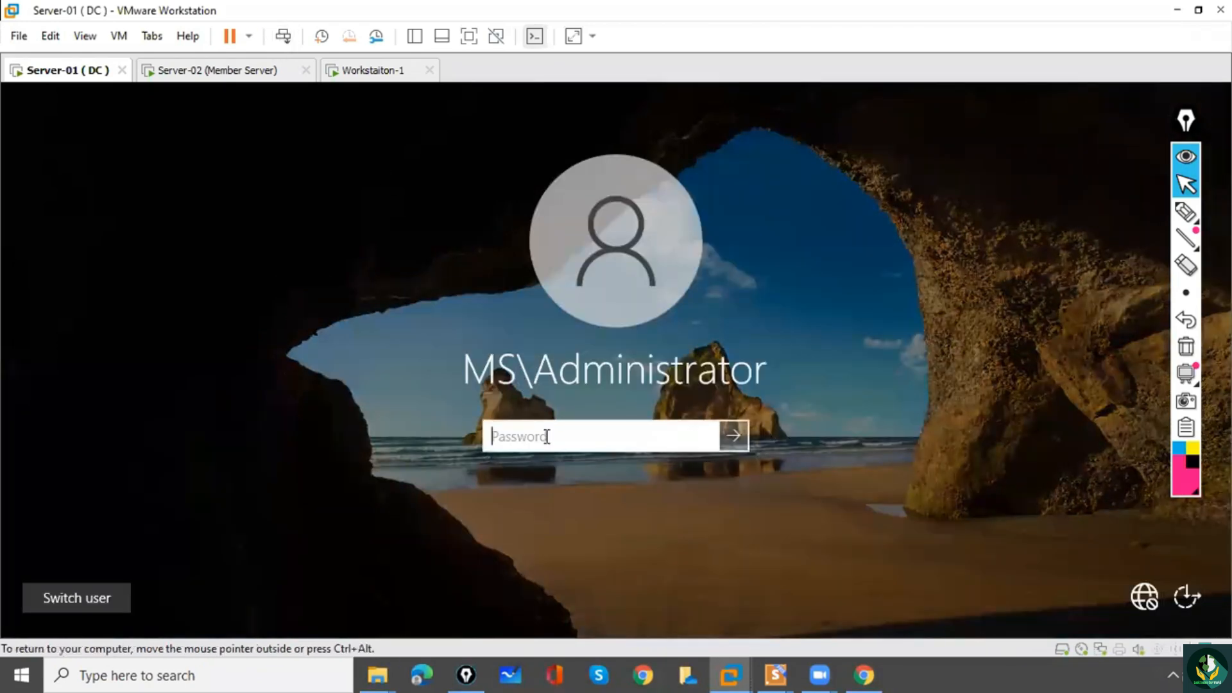
{"action": "type", "text": "P"}
{"action": "key", "text": "Return"}
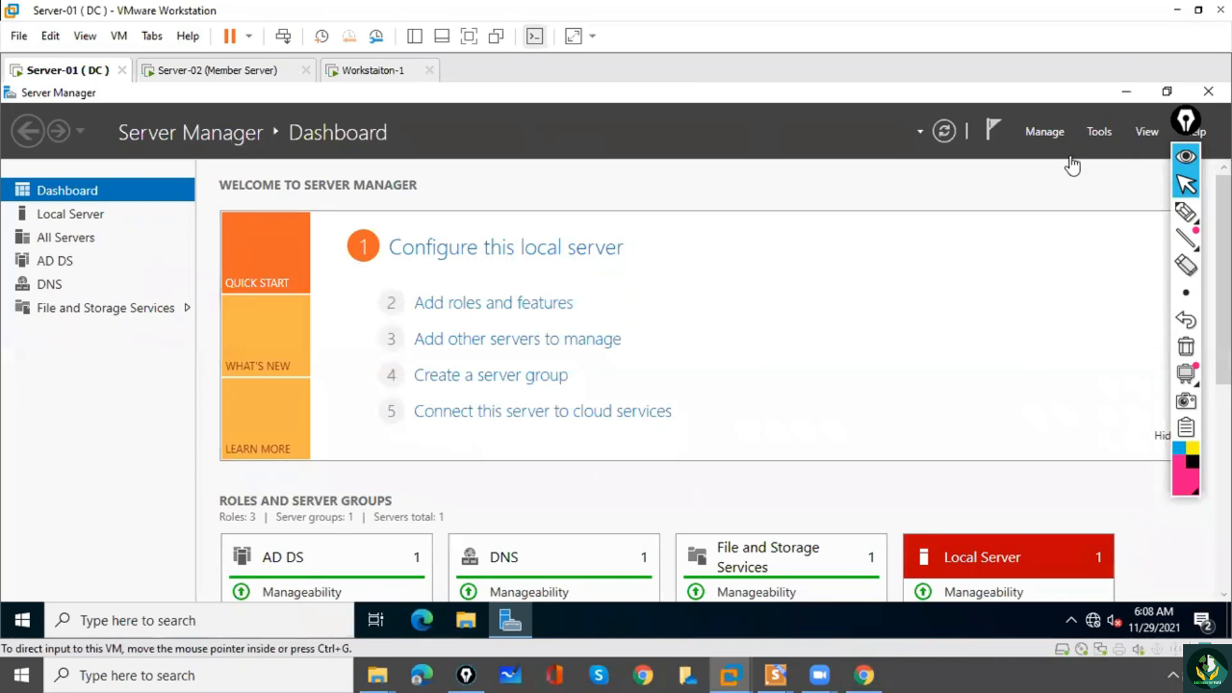
In Active Directory Users and Computers, create an organizational unit named Test under ms.com, keeping protection from accidental deletion on.
{"action": "left_click", "coordinate": [1099, 132]}
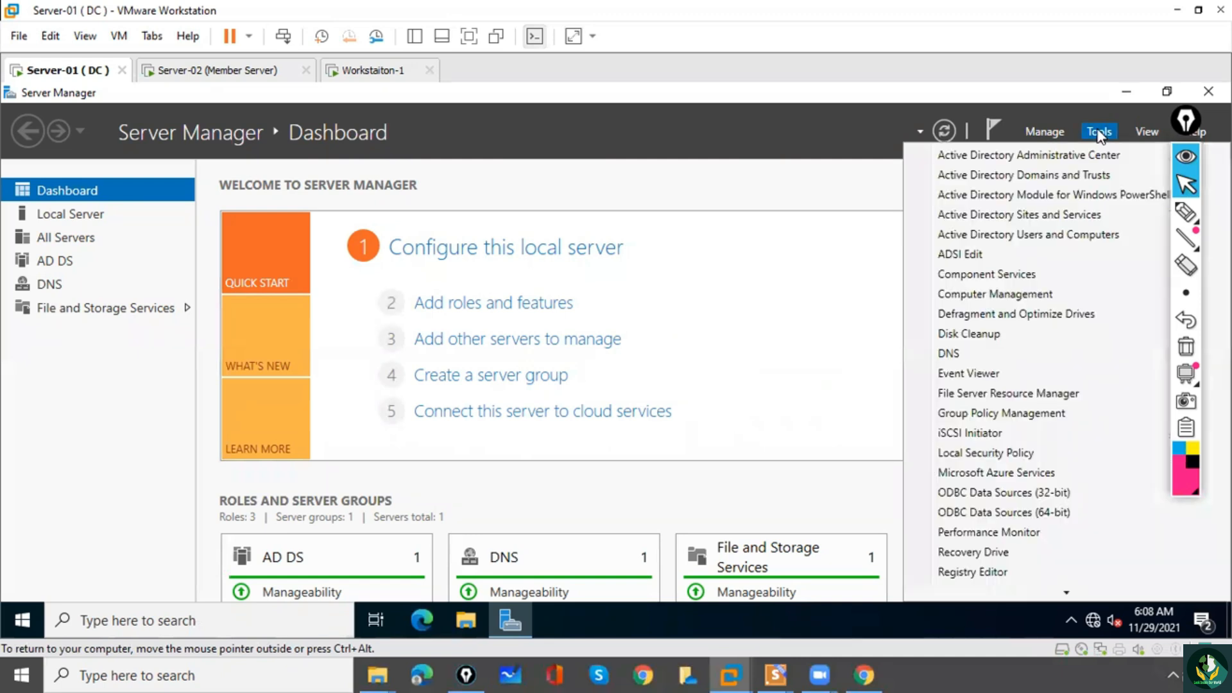
{"action": "left_click", "coordinate": [1016, 239]}
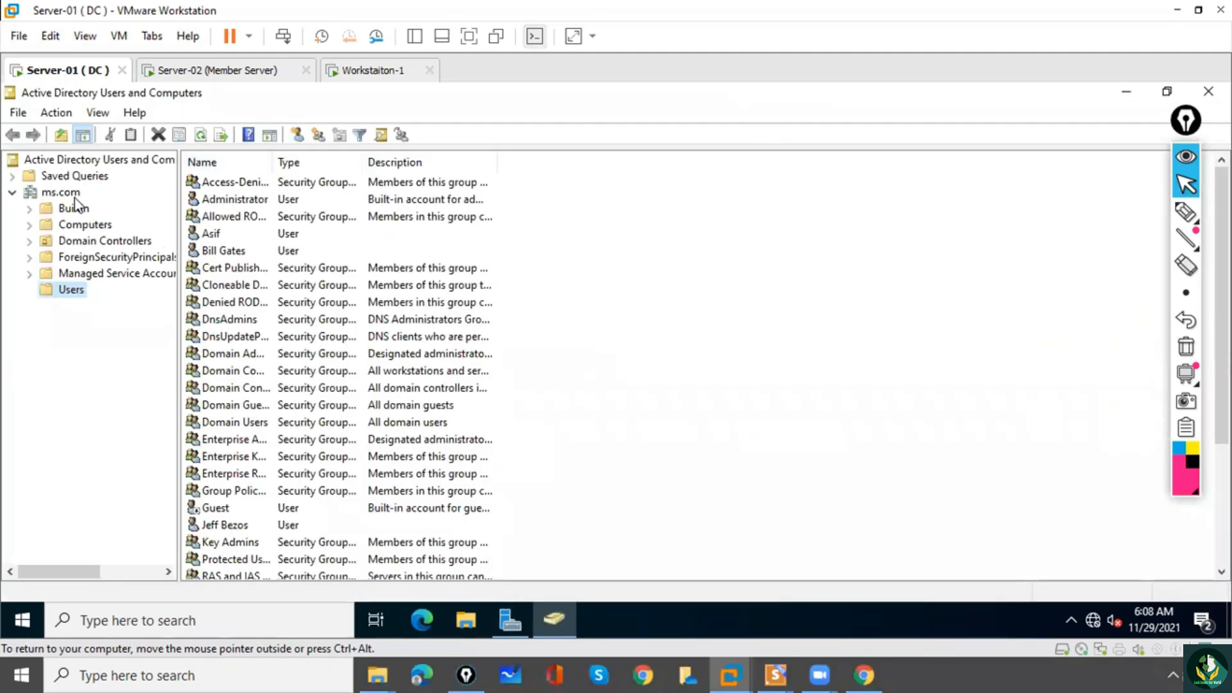
{"action": "left_click", "coordinate": [75, 195]}
{"action": "right_click", "coordinate": [74, 195]}
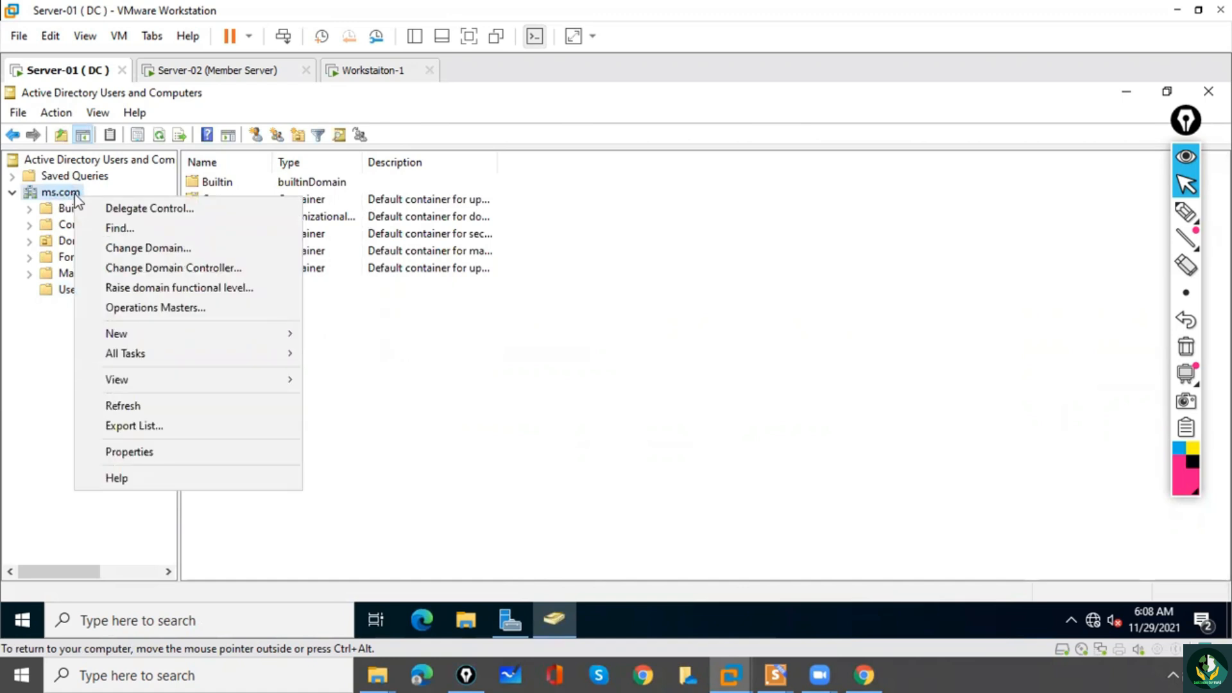
{"action": "mouse_move", "coordinate": [149, 335]}
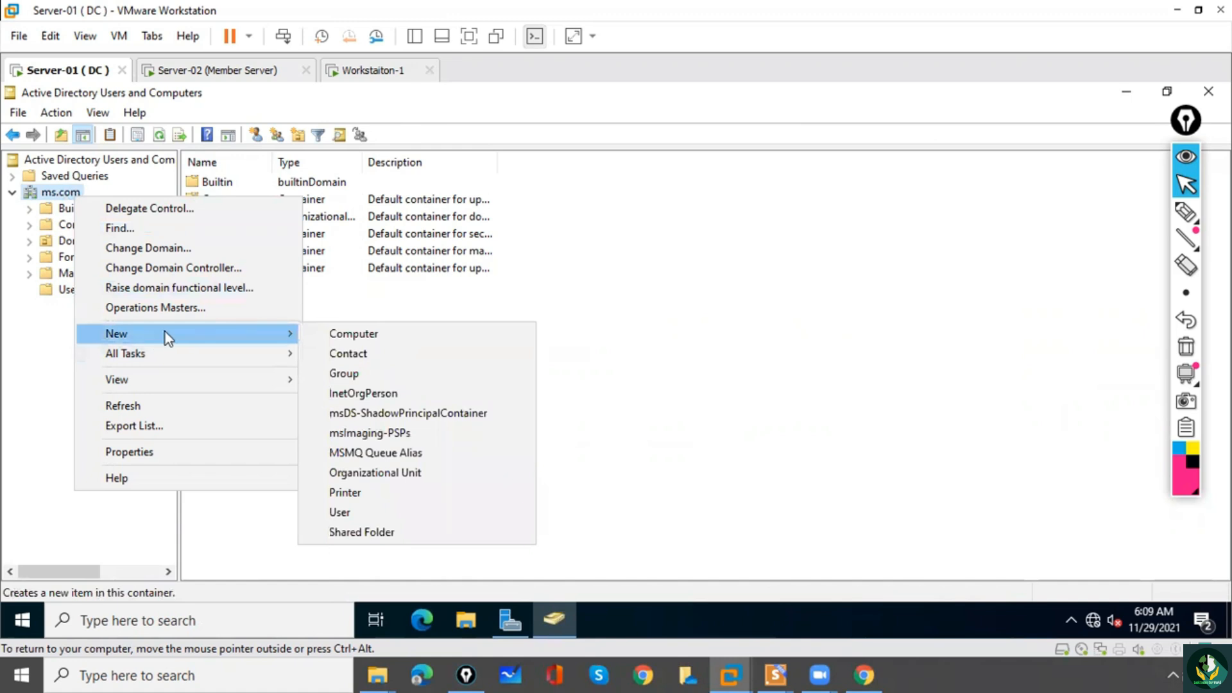
{"action": "left_click", "coordinate": [355, 475]}
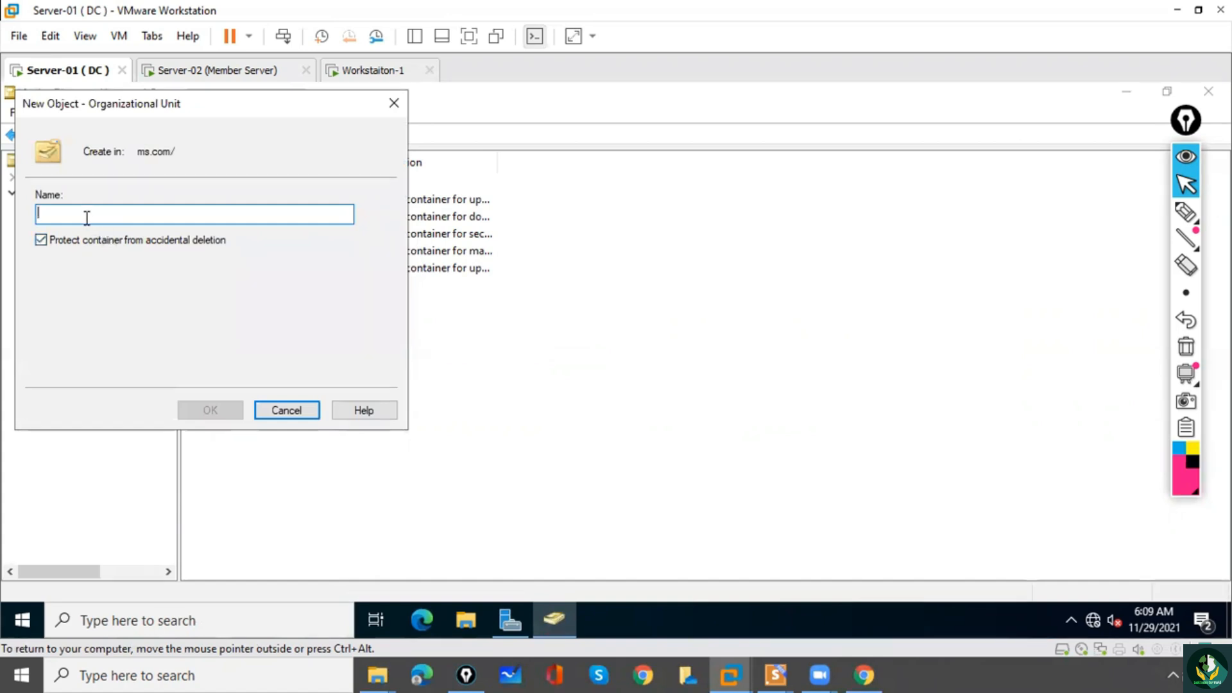
{"action": "type", "text": "Test"}
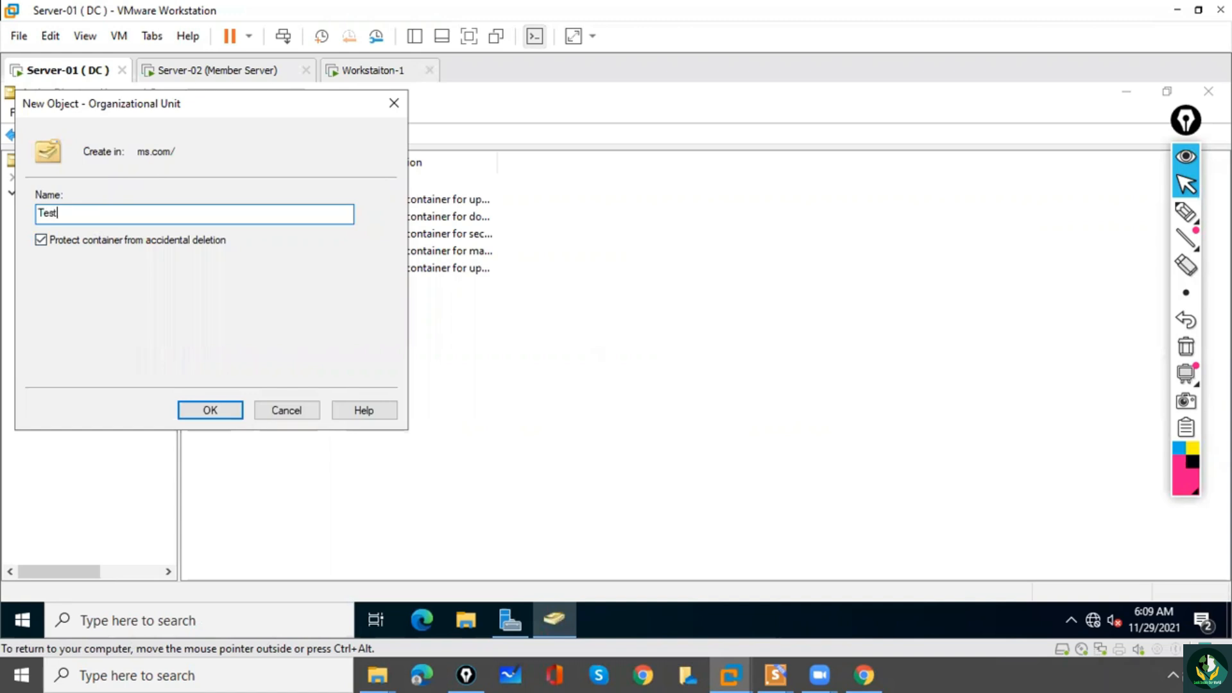
{"action": "left_click", "coordinate": [191, 413]}
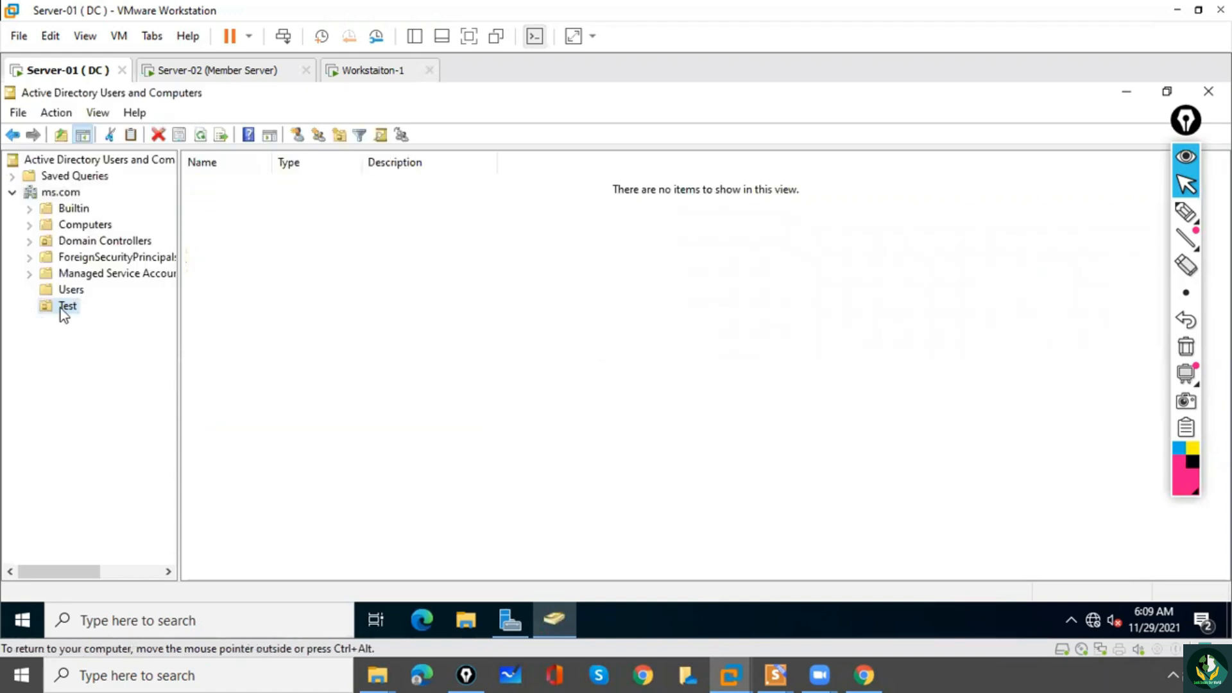
Try to delete the Test organizational unit from ms.com.
{"action": "left_click", "coordinate": [109, 368]}
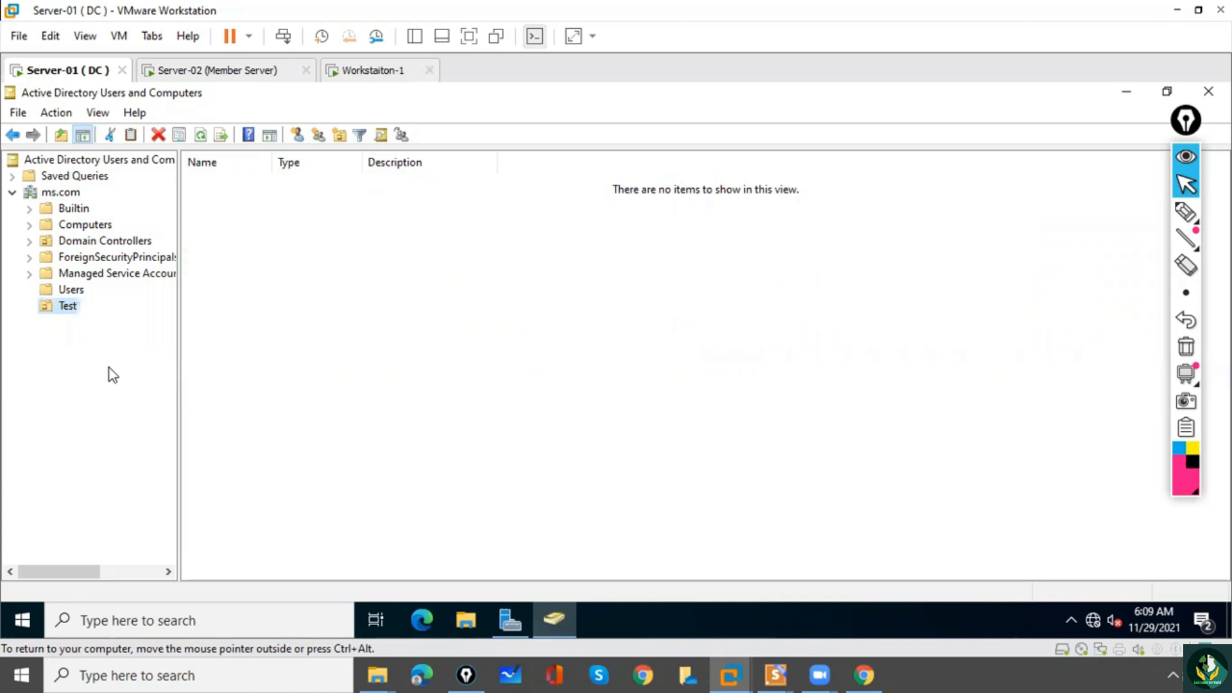
{"action": "left_click", "coordinate": [356, 349]}
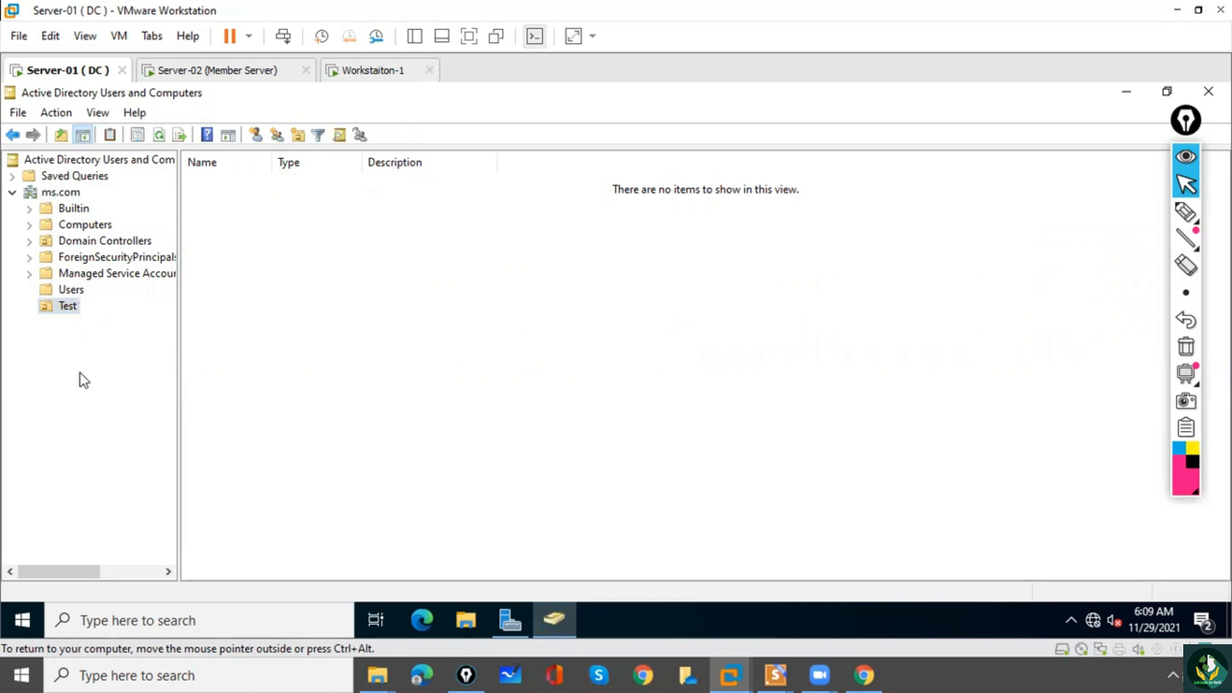
{"action": "left_click", "coordinate": [69, 338]}
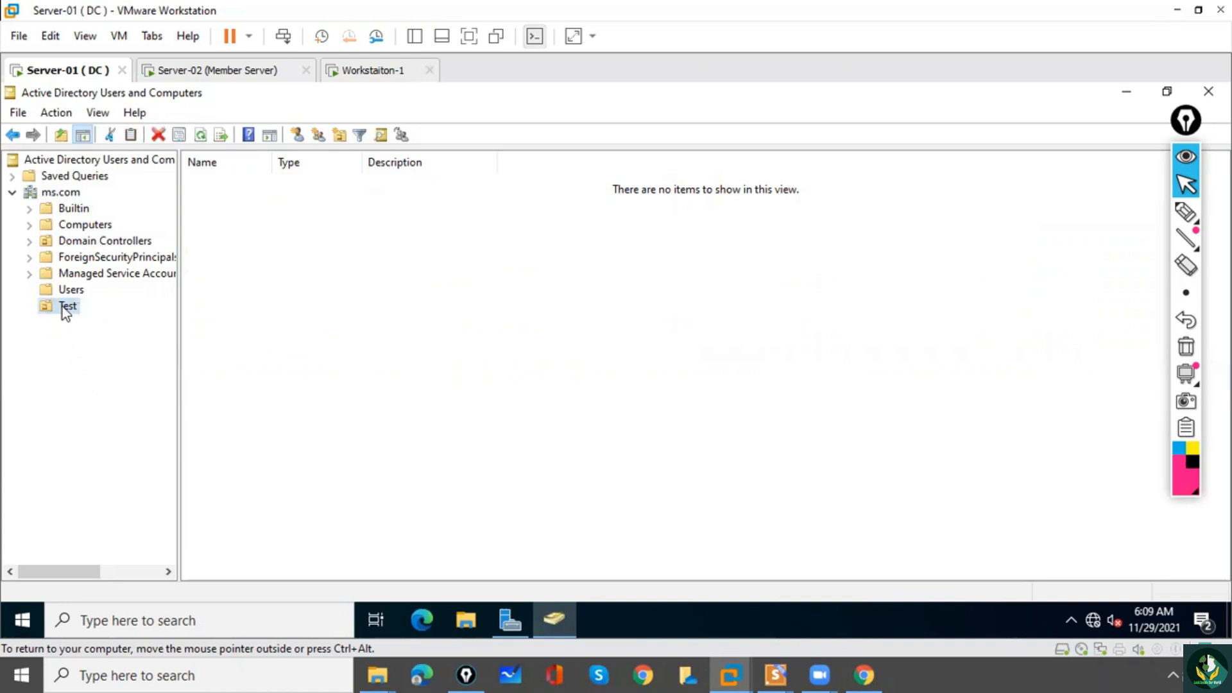
{"action": "left_click", "coordinate": [63, 308]}
{"action": "right_click", "coordinate": [63, 307]}
{"action": "left_click", "coordinate": [42, 309]}
{"action": "right_click", "coordinate": [41, 307]}
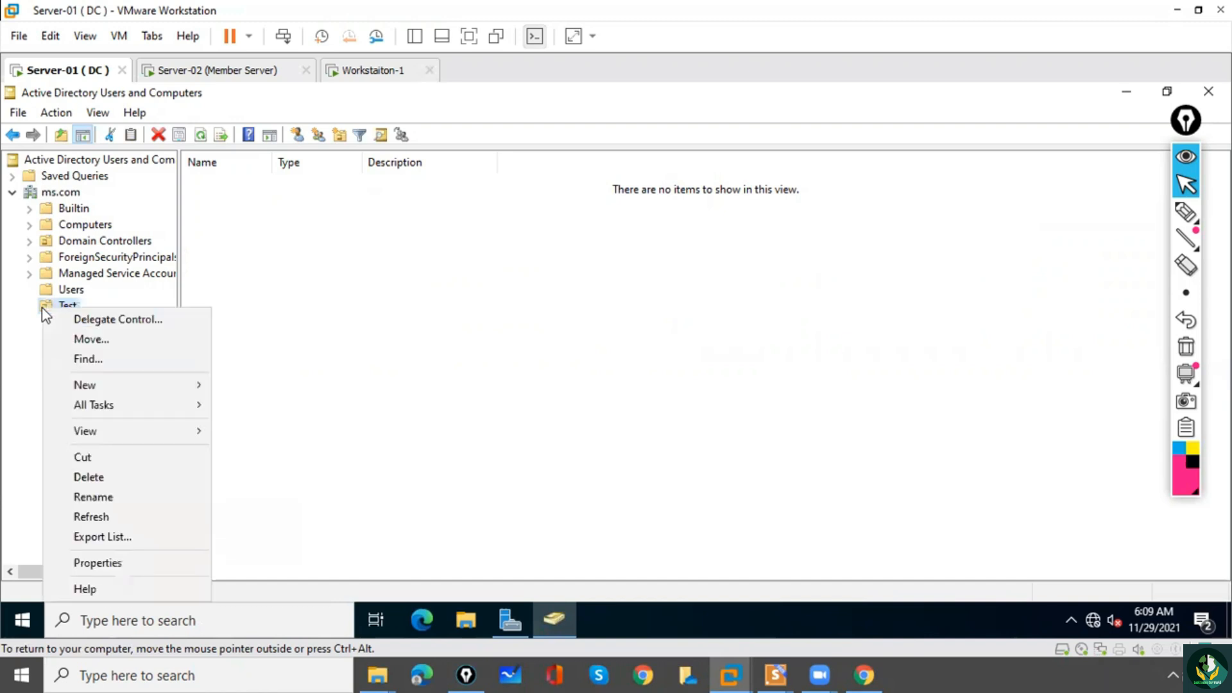
{"action": "left_click", "coordinate": [82, 479]}
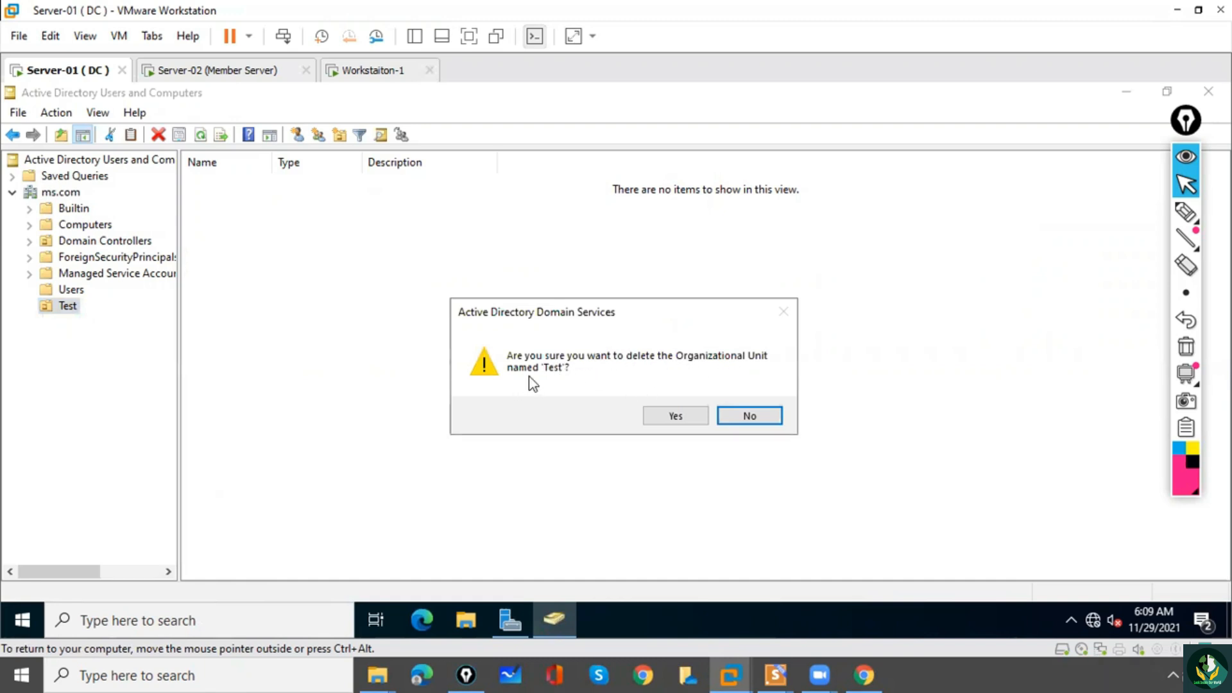
{"action": "left_click", "coordinate": [676, 417]}
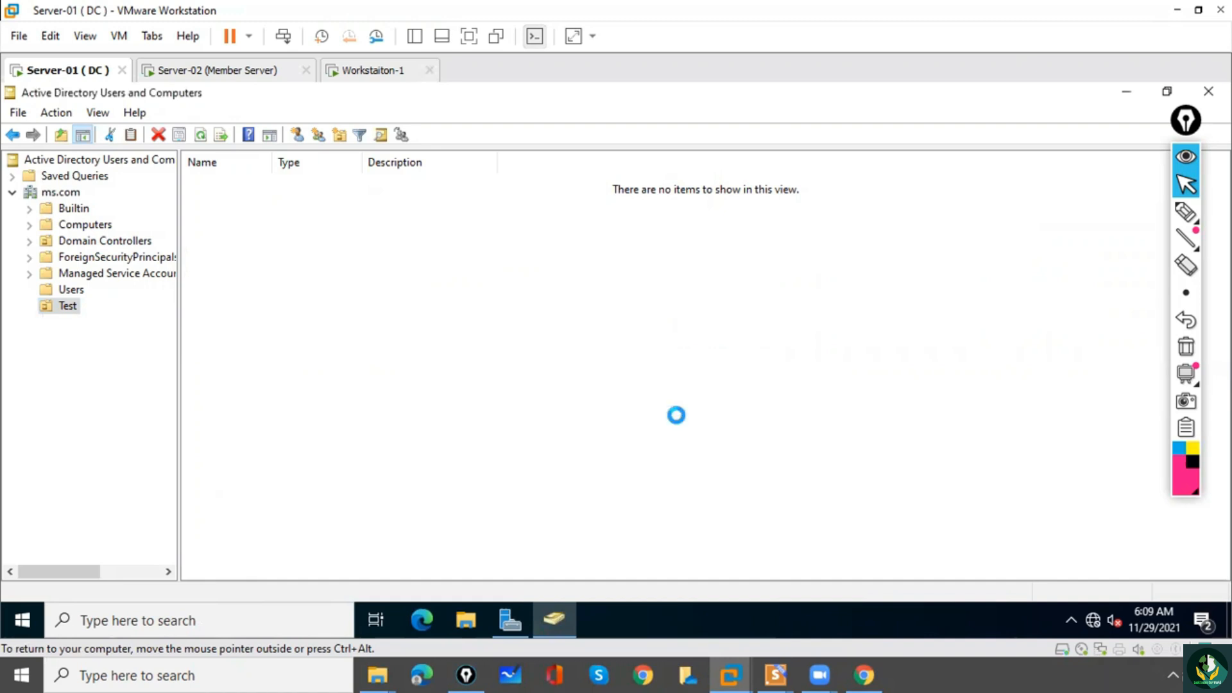
Underline the accidental deletion wording in the error message with the pen, erase the marks and dismiss the message.
{"action": "left_click", "coordinate": [1187, 214]}
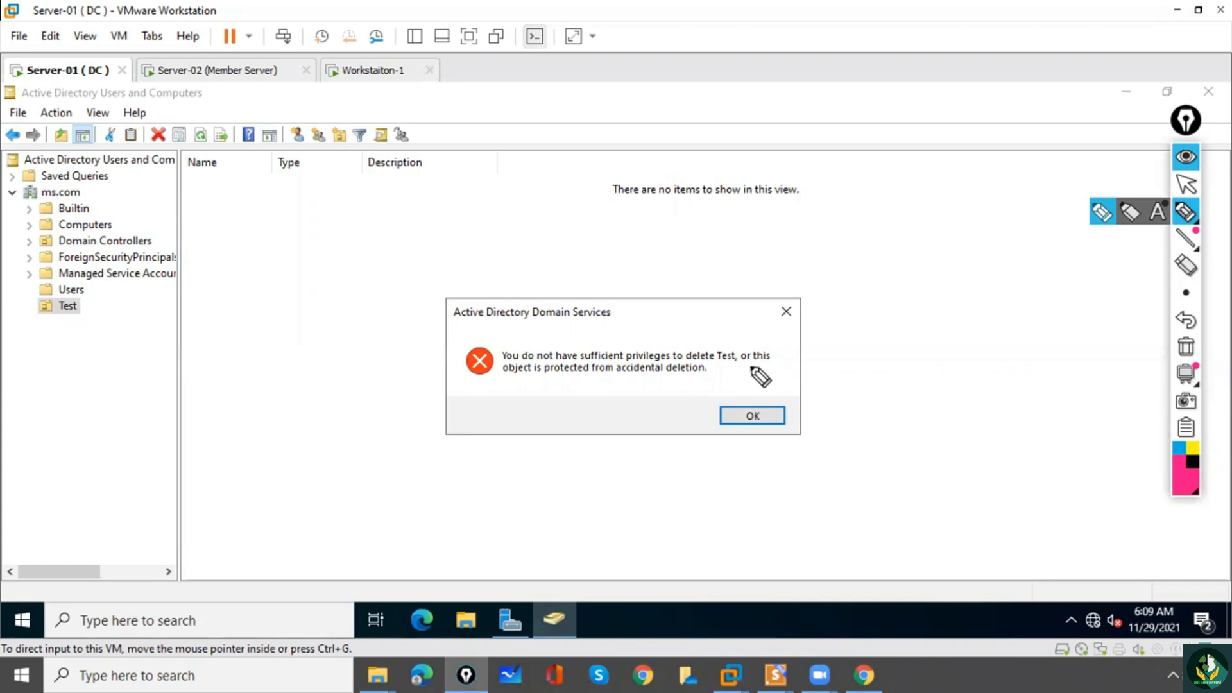
{"action": "left_click_drag", "start_coordinate": [524, 378], "coordinate": [504, 379]}
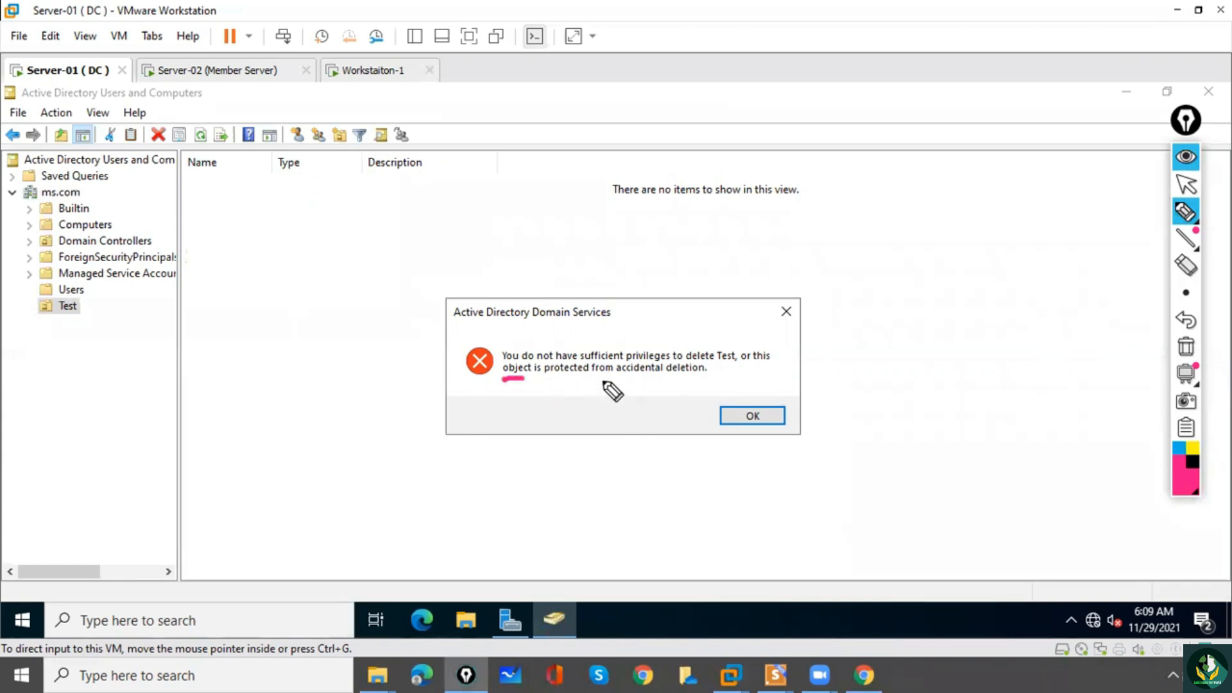
{"action": "left_click_drag", "start_coordinate": [594, 374], "coordinate": [661, 374]}
{"action": "mouse_move", "coordinate": [755, 345]}
{"action": "left_mouse_down"}
{"action": "mouse_move", "coordinate": [759, 375]}
{"action": "mouse_move", "coordinate": [712, 371]}
{"action": "left_mouse_up"}
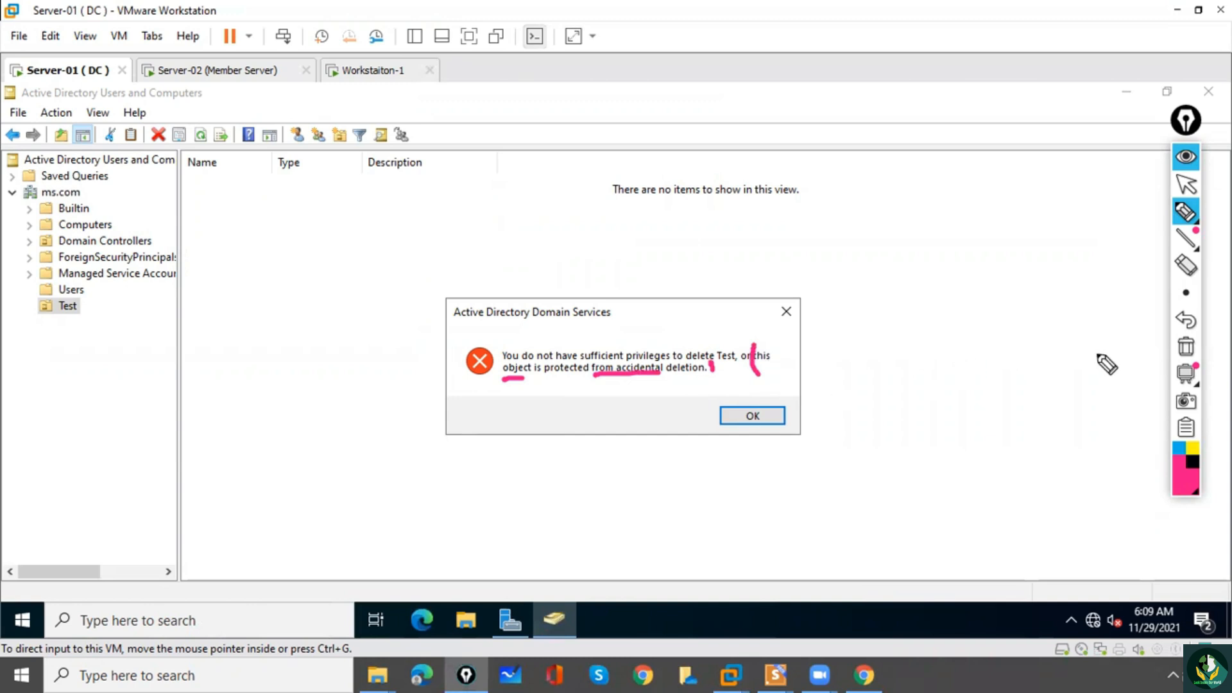
{"action": "left_click", "coordinate": [1186, 349]}
{"action": "left_click", "coordinate": [1186, 182]}
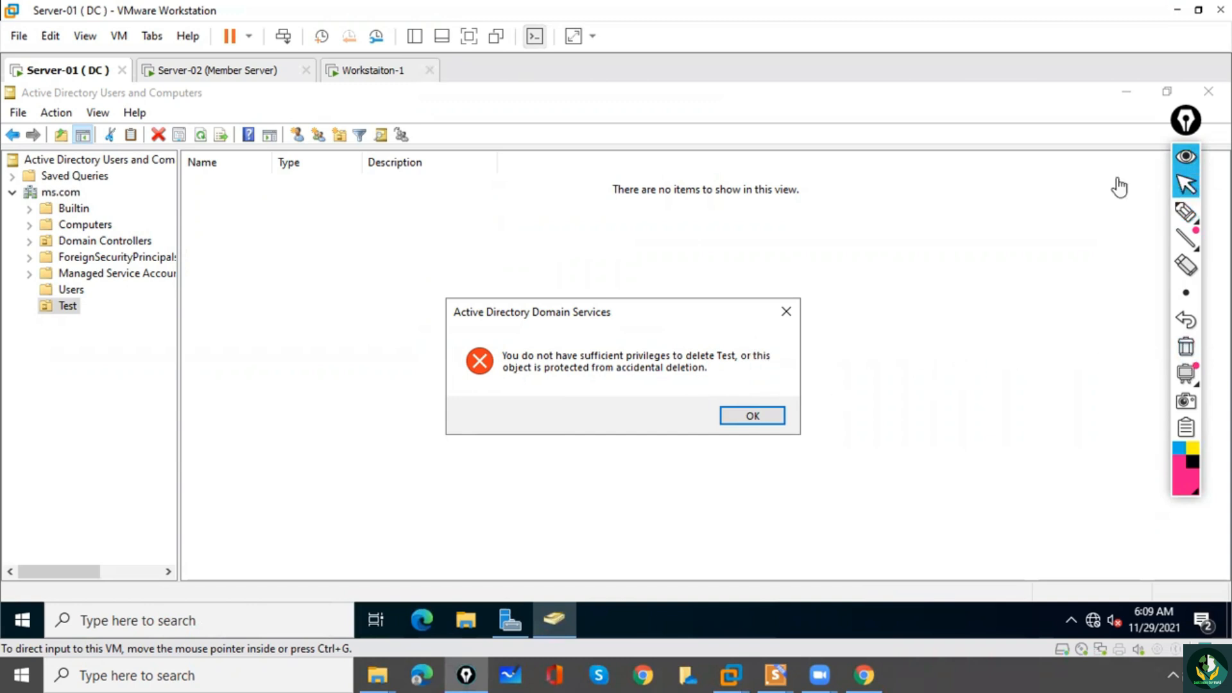
{"action": "left_click", "coordinate": [755, 416]}
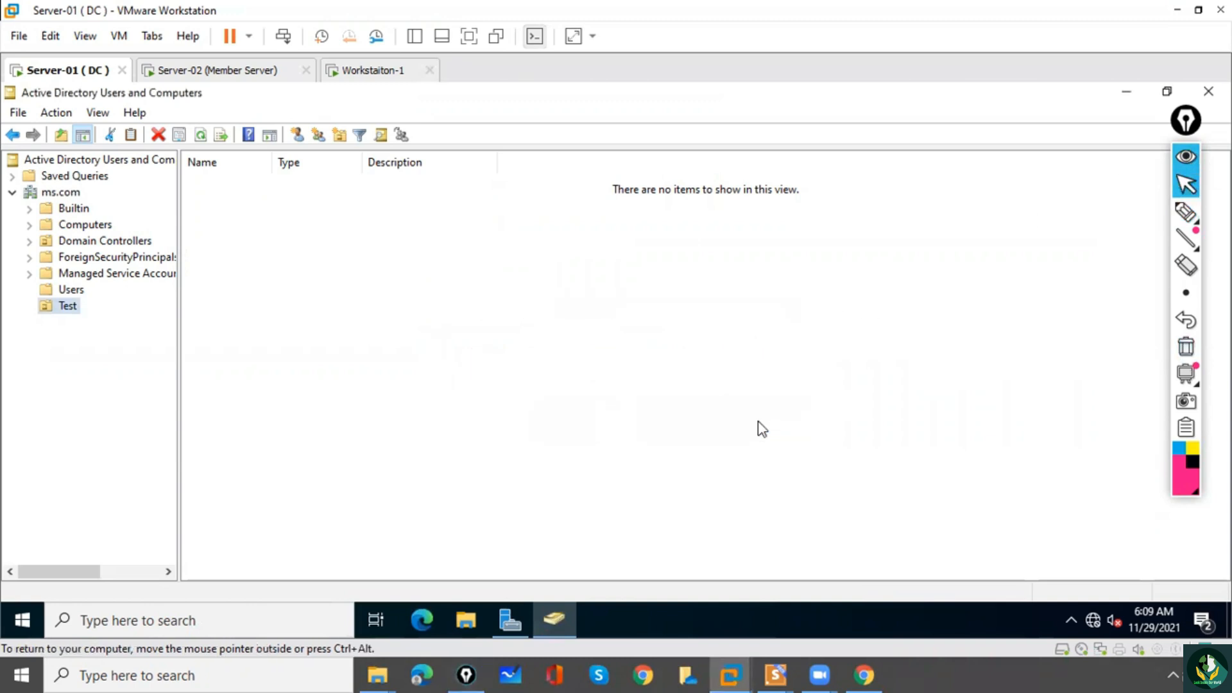
Enable Advanced Features and turn off accidental deletion protection in the Test organizational unit's properties.
{"action": "left_click", "coordinate": [96, 113]}
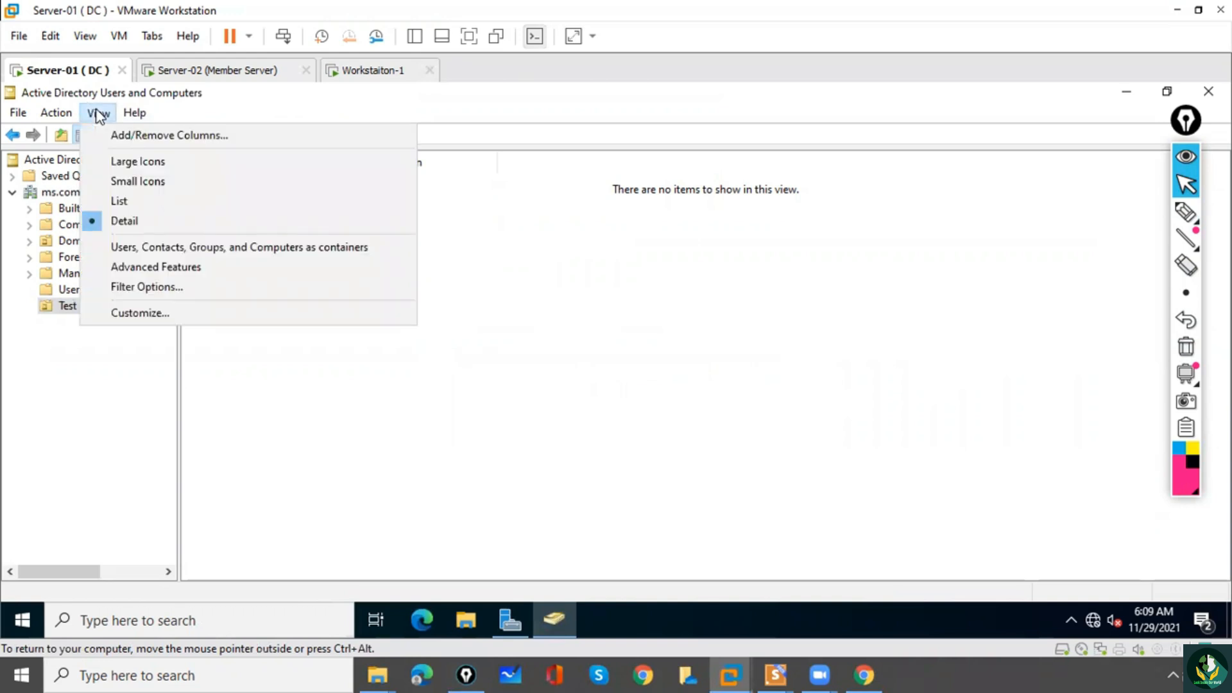
{"action": "left_click", "coordinate": [141, 268]}
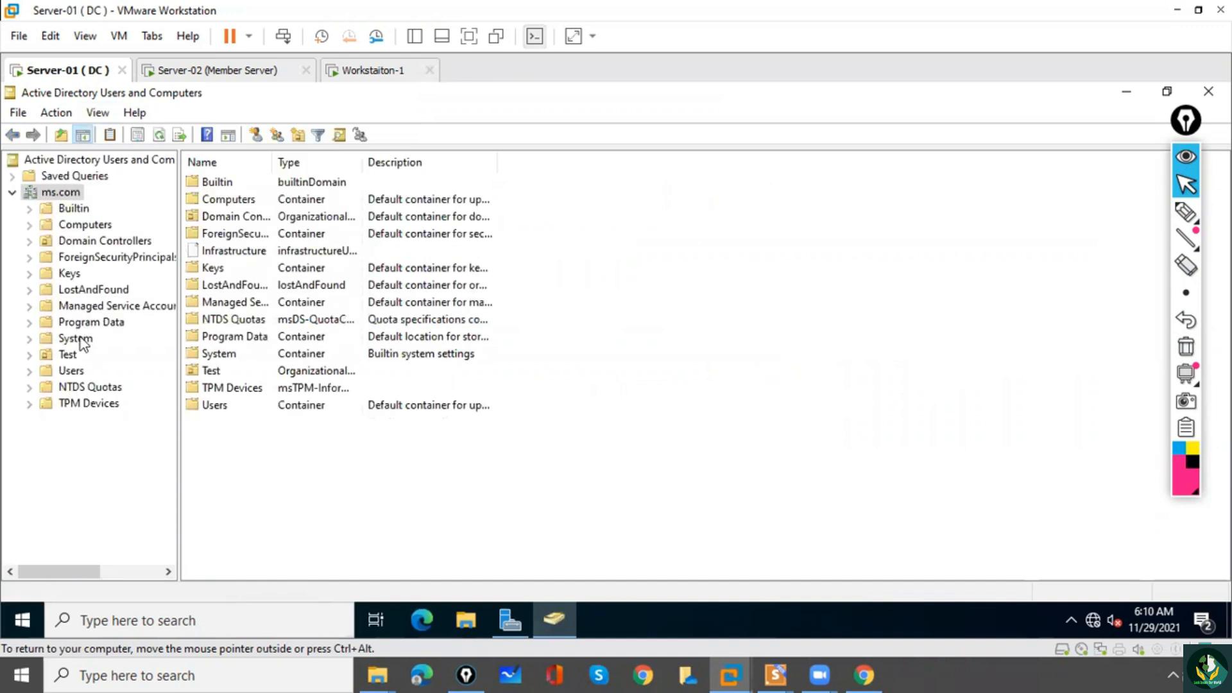
{"action": "left_click", "coordinate": [67, 357]}
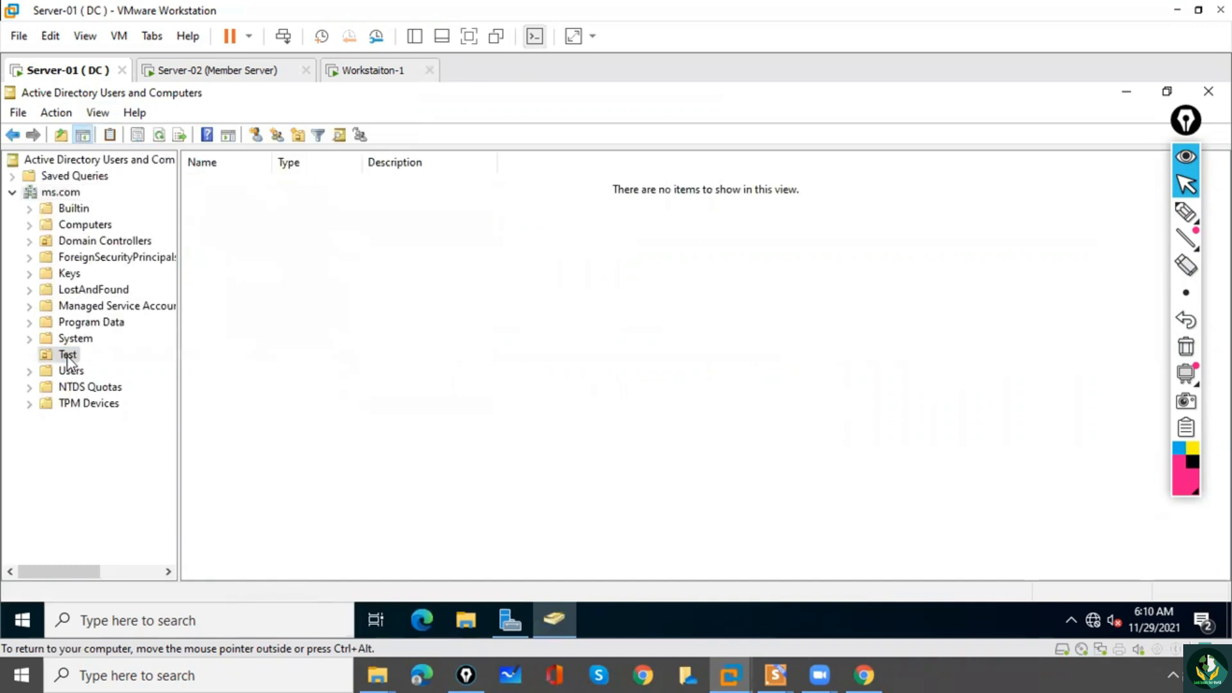
{"action": "right_click", "coordinate": [67, 356]}
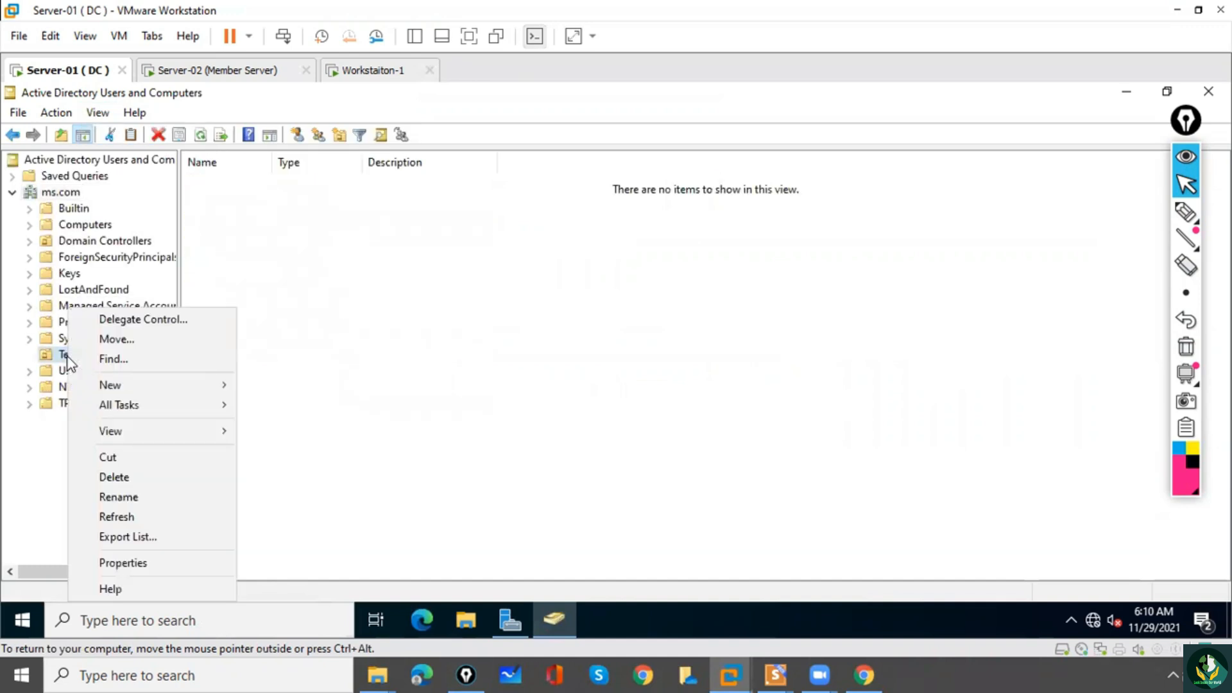
{"action": "left_click", "coordinate": [133, 564]}
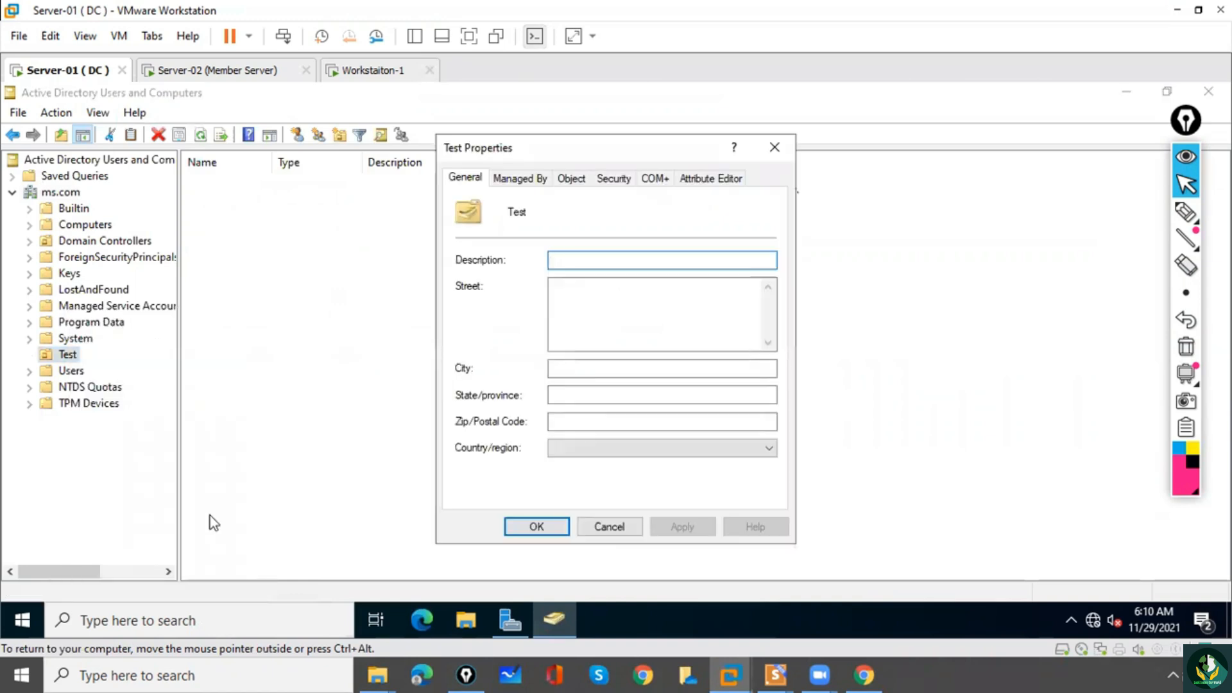
{"action": "left_click", "coordinate": [564, 186]}
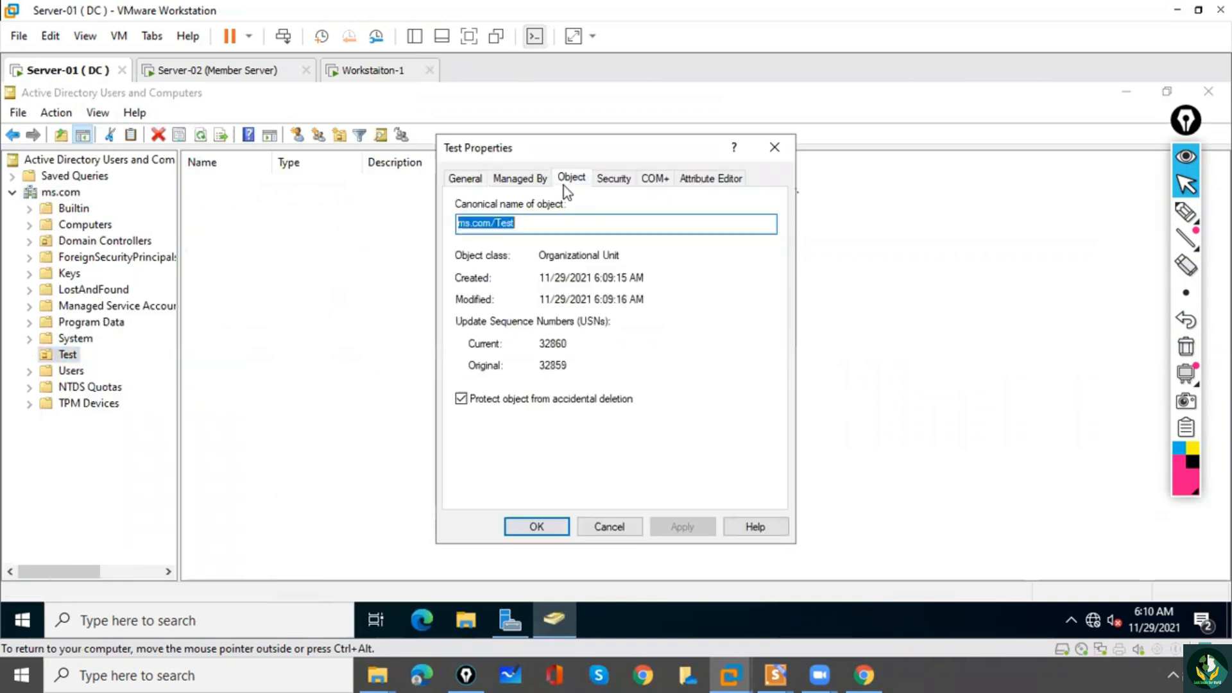
{"action": "left_click", "coordinate": [462, 398]}
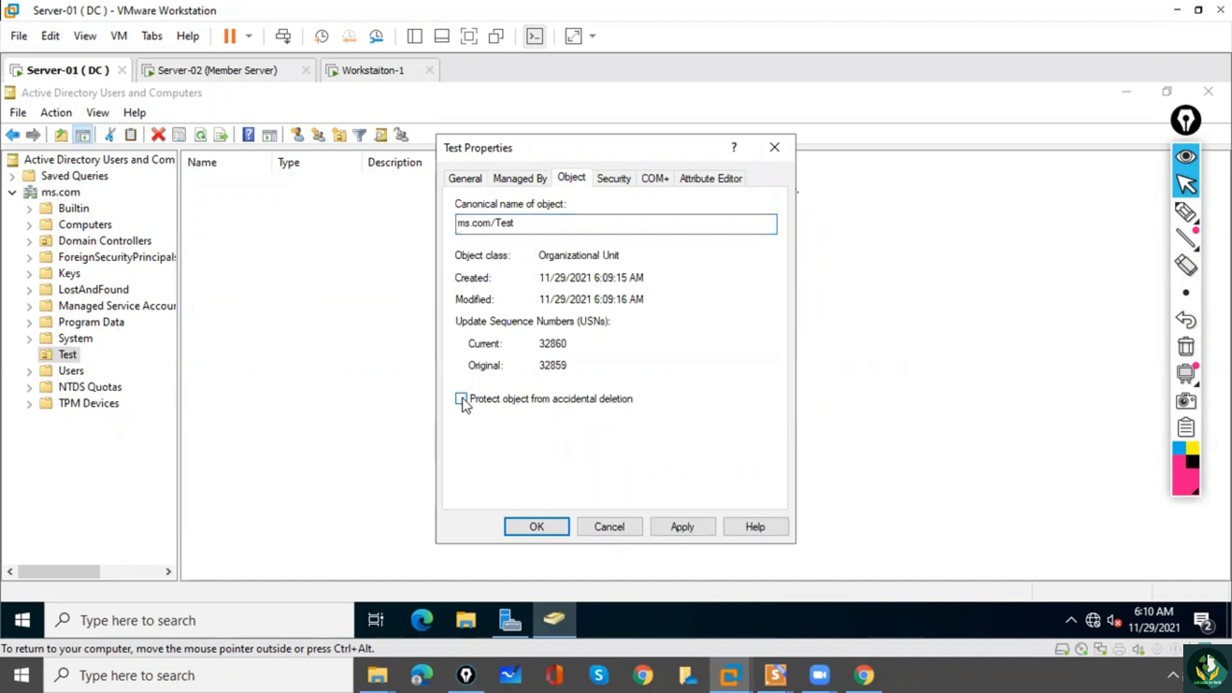
{"action": "left_click", "coordinate": [537, 529]}
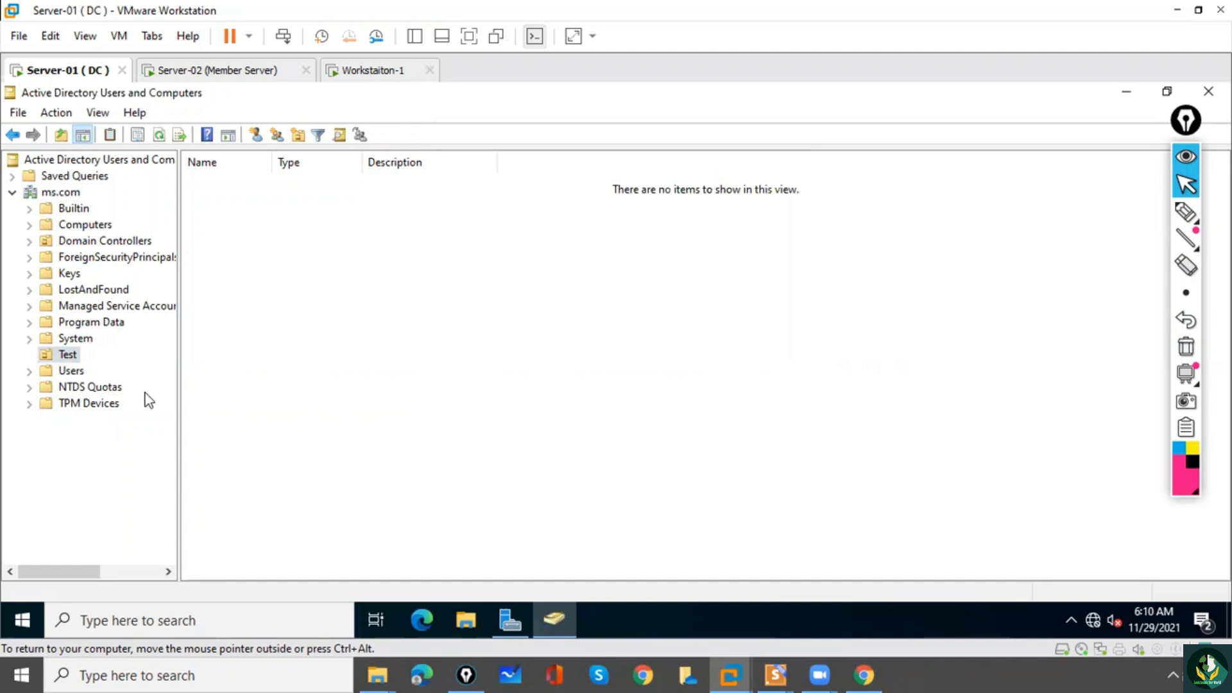
Delete the unprotected Test organizational unit and confirm the deletion.
{"action": "right_click", "coordinate": [71, 353]}
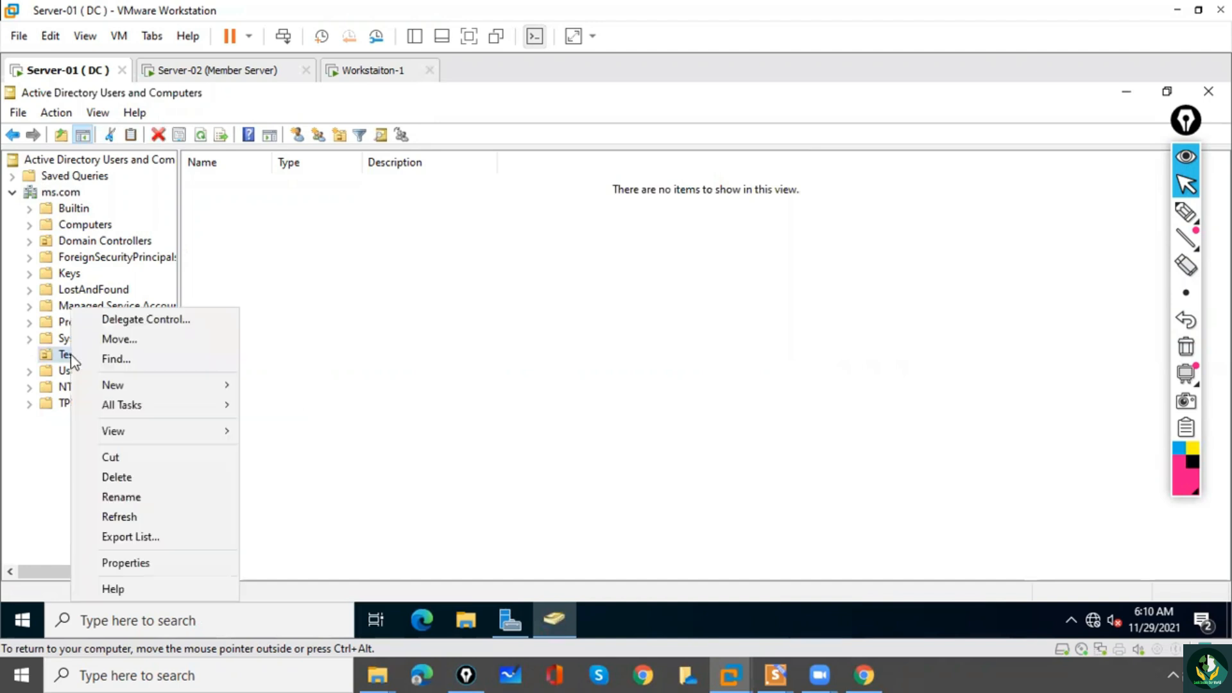
{"action": "left_click", "coordinate": [116, 478]}
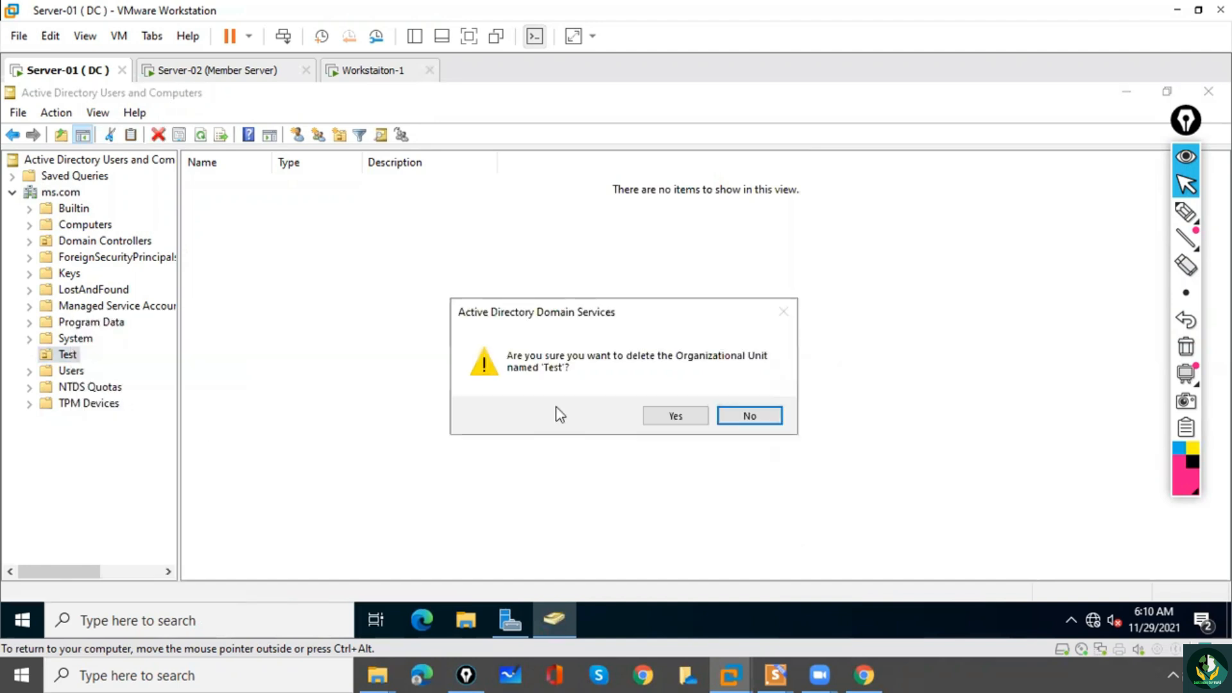
{"action": "left_click", "coordinate": [665, 421]}
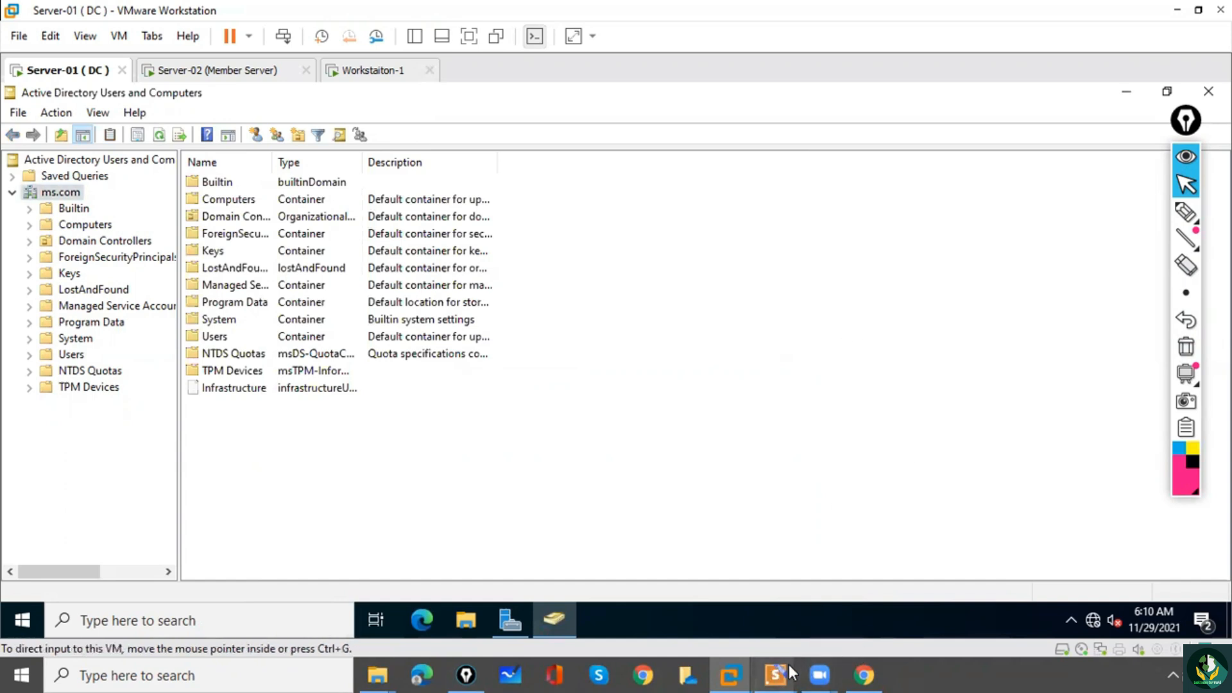
Switch to the 23 Organization Unit file in Presentations and display slide 6 on Organizational Unit (OU).
{"action": "mouse_move", "coordinate": [786, 672]}
{"action": "left_click", "coordinate": [604, 611]}
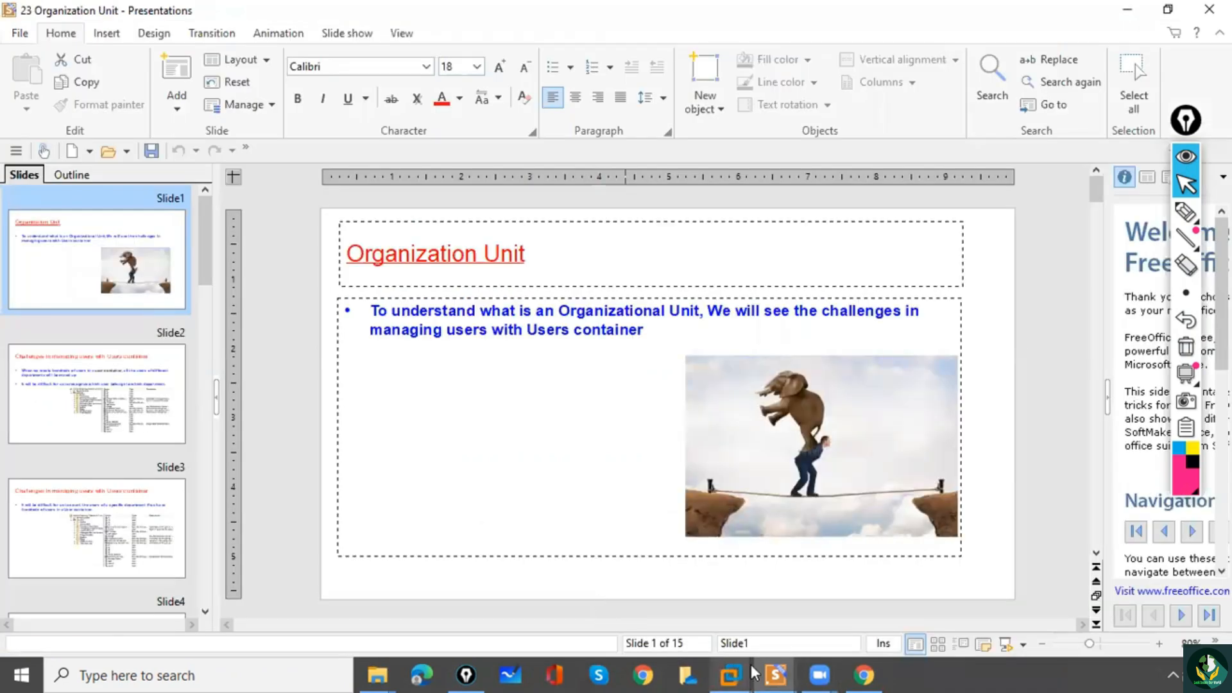
{"action": "mouse_move", "coordinate": [773, 672]}
{"action": "left_click", "coordinate": [610, 632]}
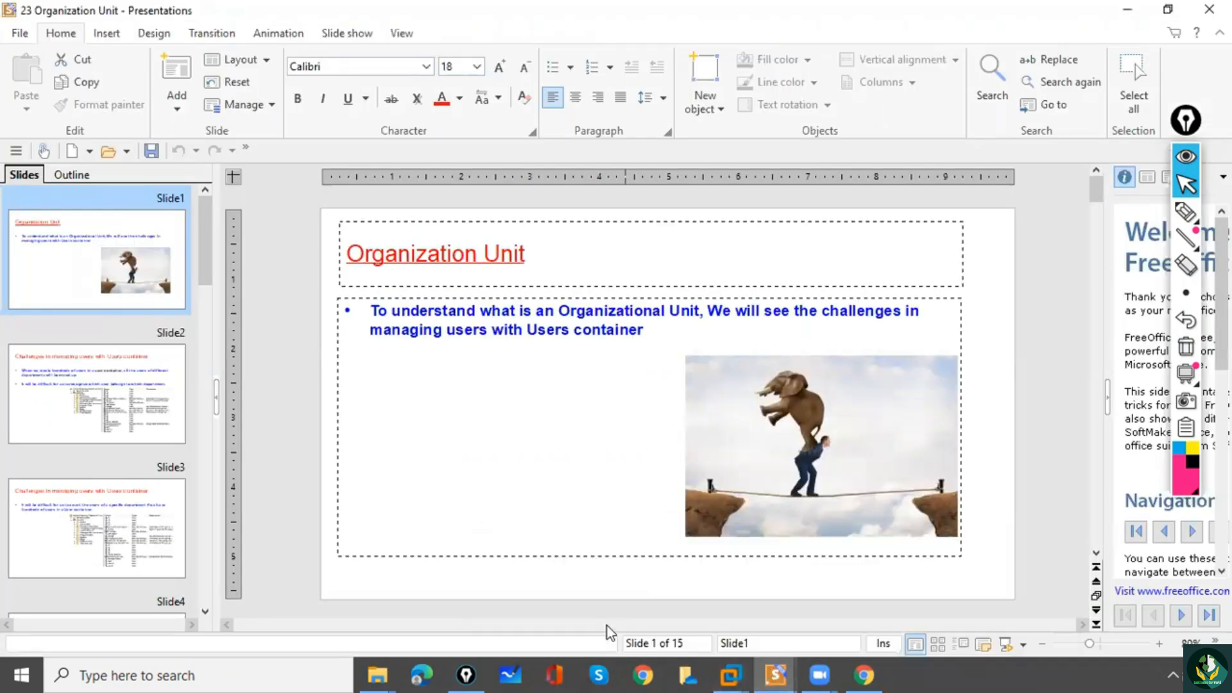
{"action": "left_click_drag", "start_coordinate": [209, 275], "coordinate": [219, 372]}
{"action": "left_click", "coordinate": [106, 404]}
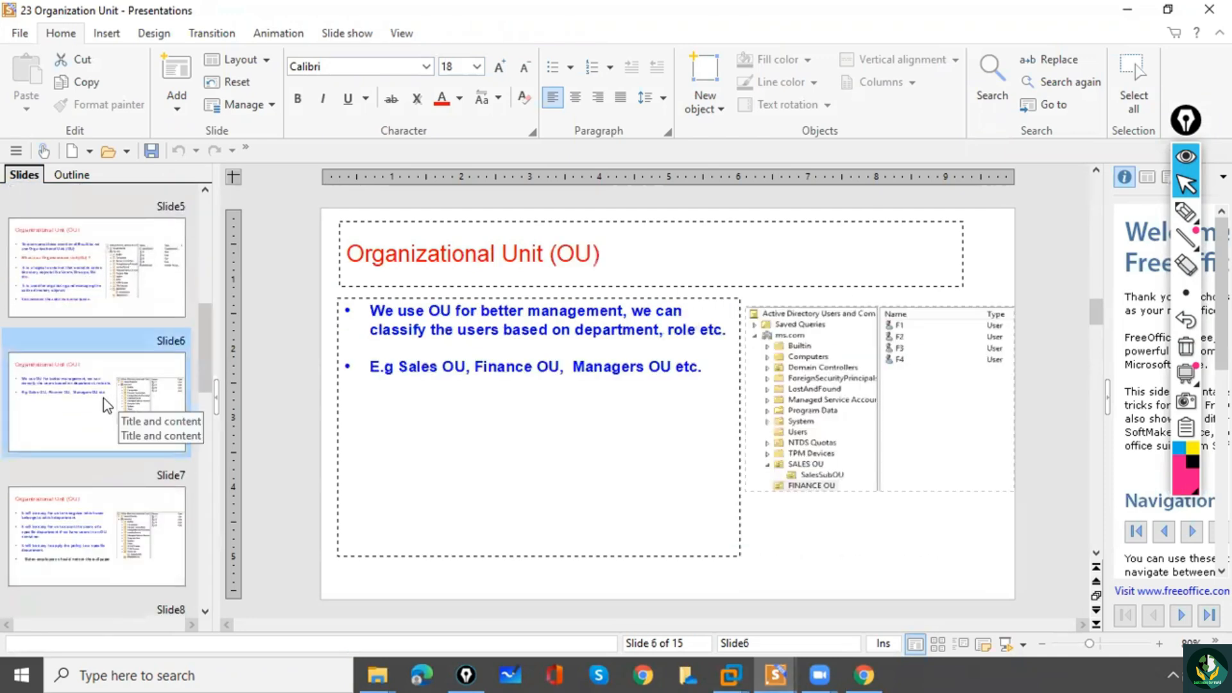
Page through the slides on creating and deleting an organizational unit up to slide 15, Organizational Unit -Lab.
{"action": "key", "text": "Up"}
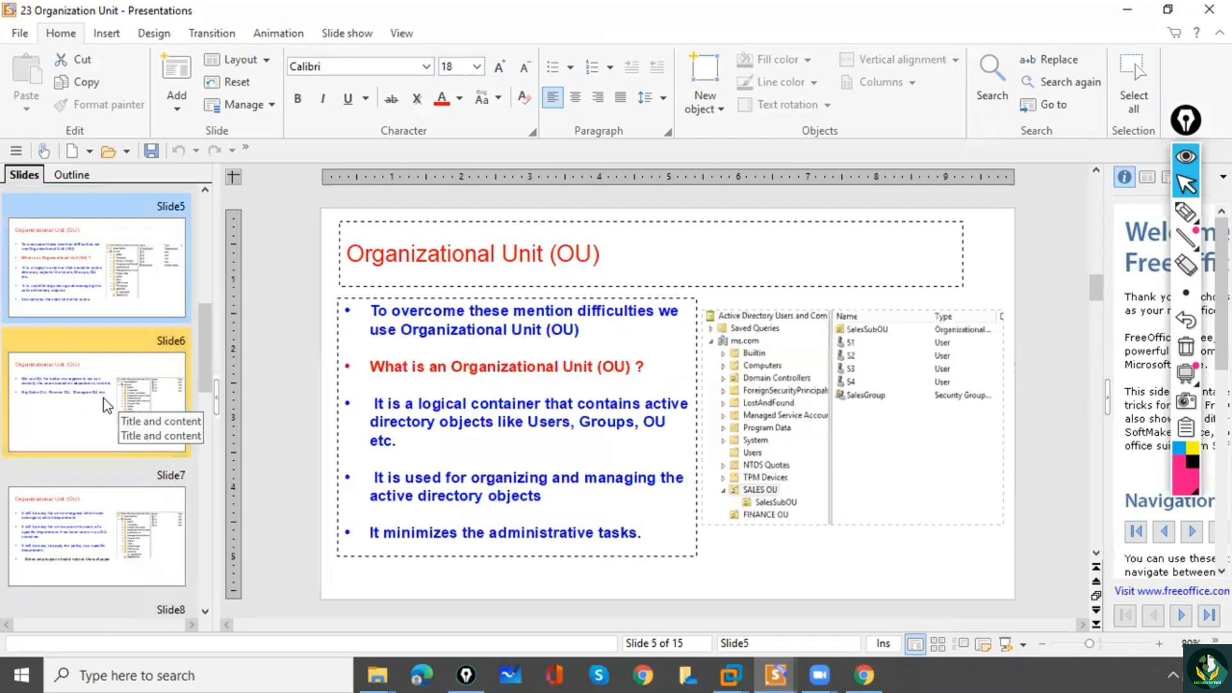
{"action": "key", "text": "Down"}
{"action": "key", "text": "Down"}
{"action": "key", "text": "Down"}
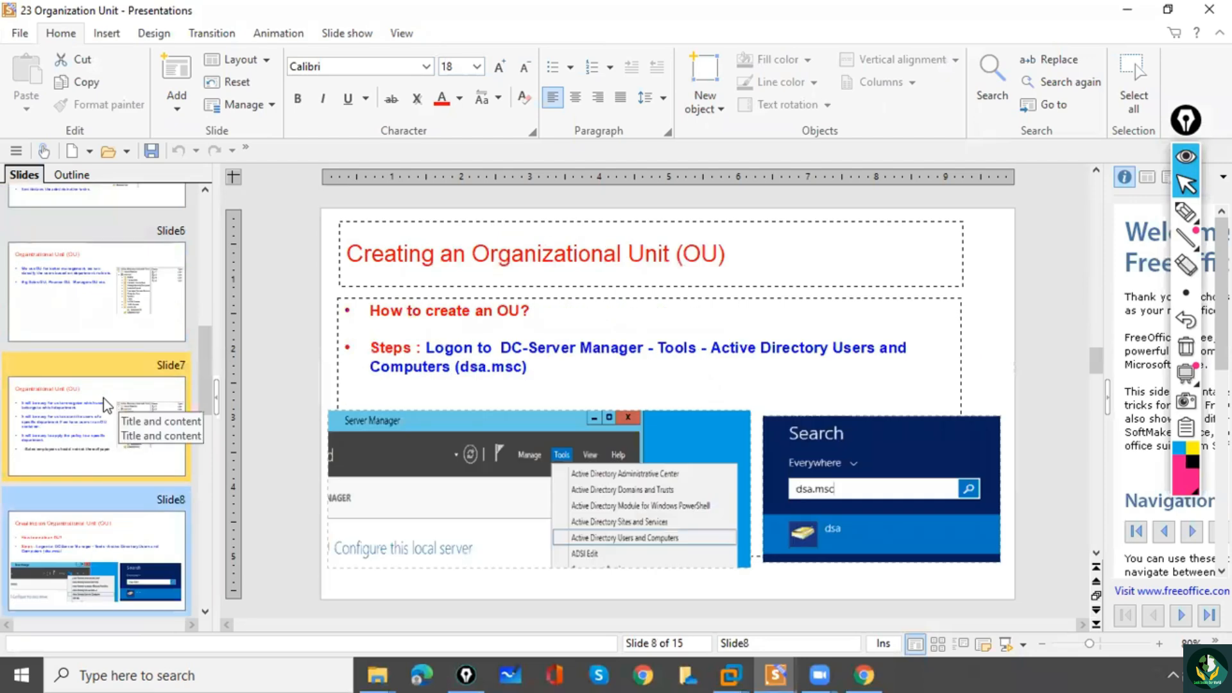
{"action": "key", "text": "Down"}
{"action": "key", "text": "Down"}
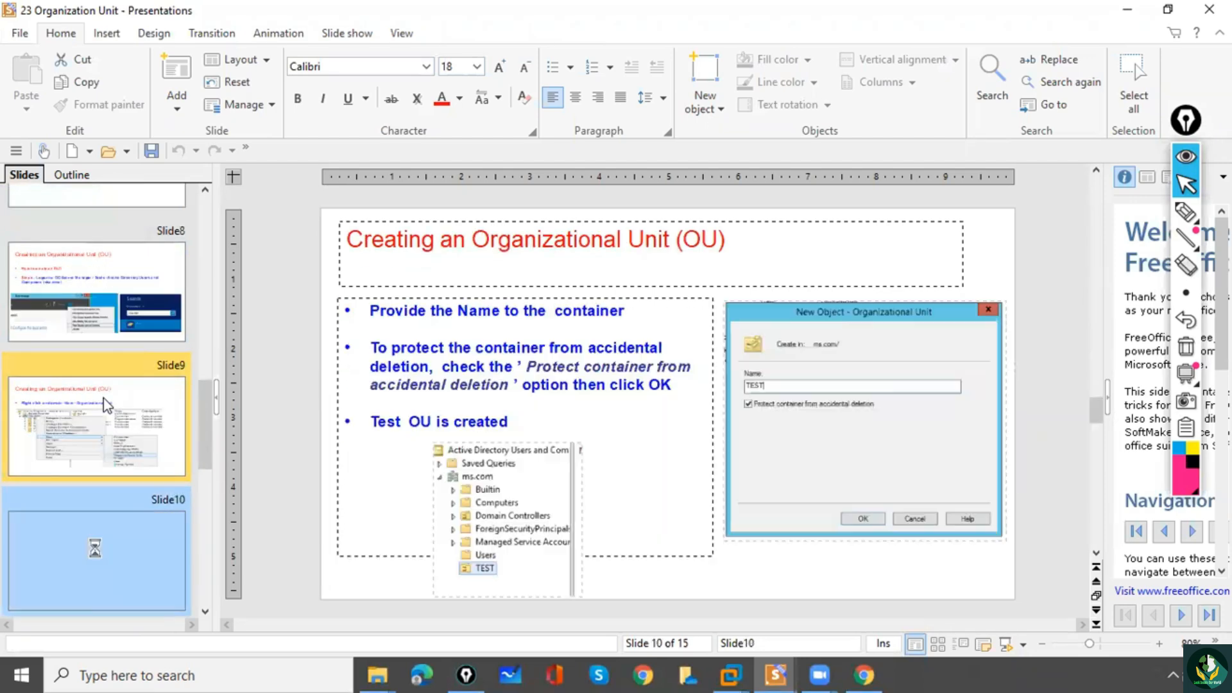
{"action": "key", "text": "Down"}
{"action": "key", "text": "Down"}
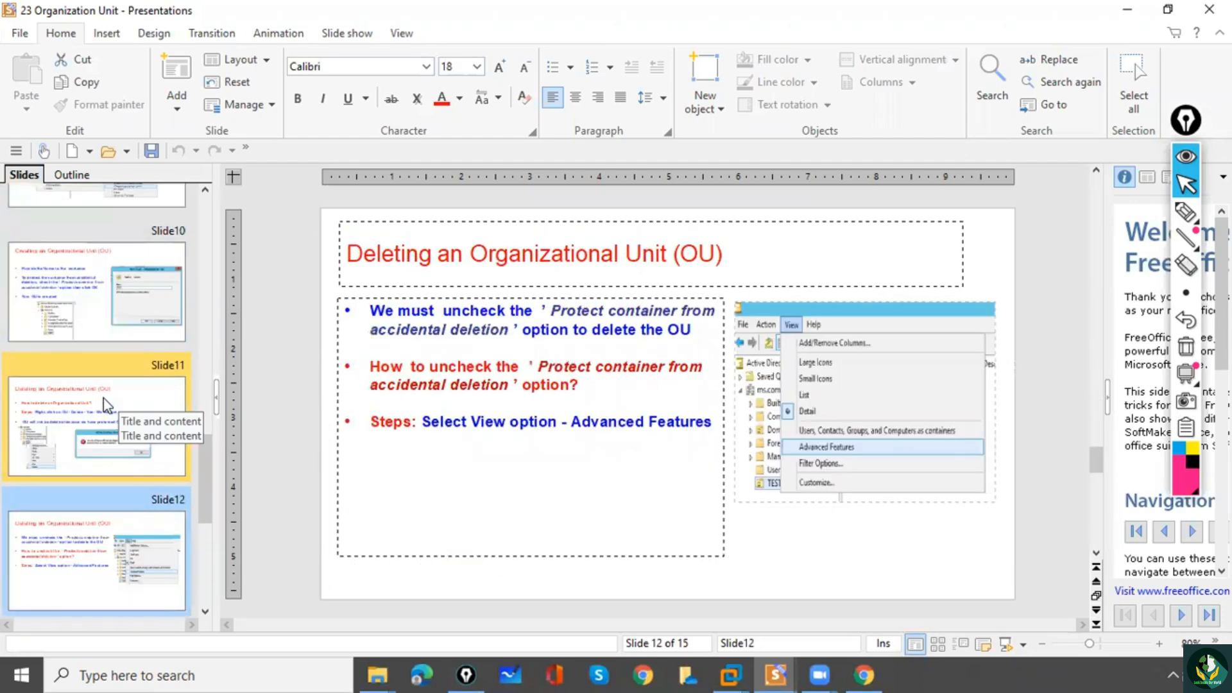
{"action": "key", "text": "Down"}
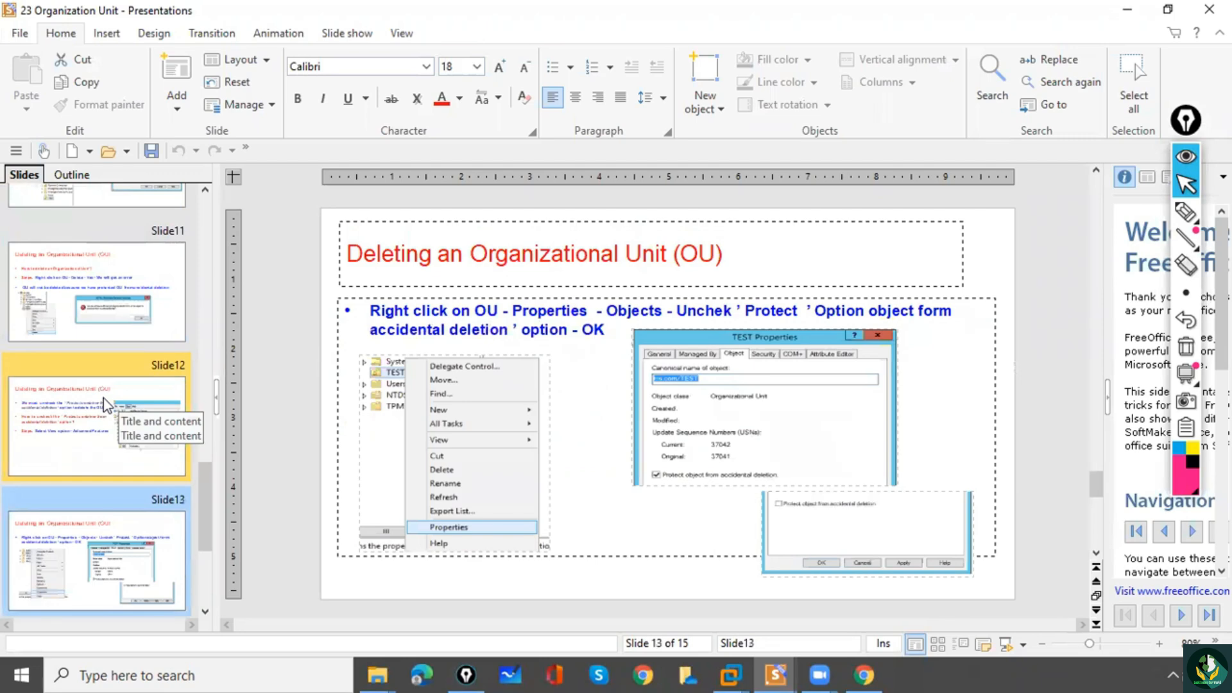
{"action": "key", "text": "Down"}
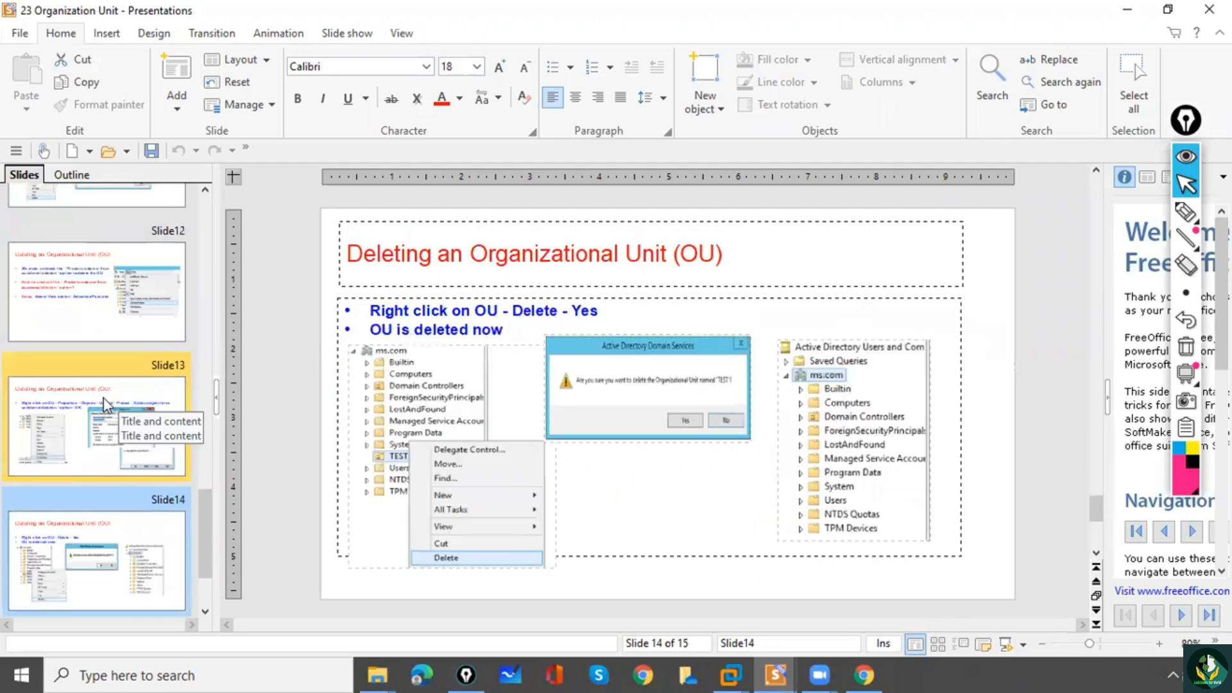
{"action": "key", "text": "Down"}
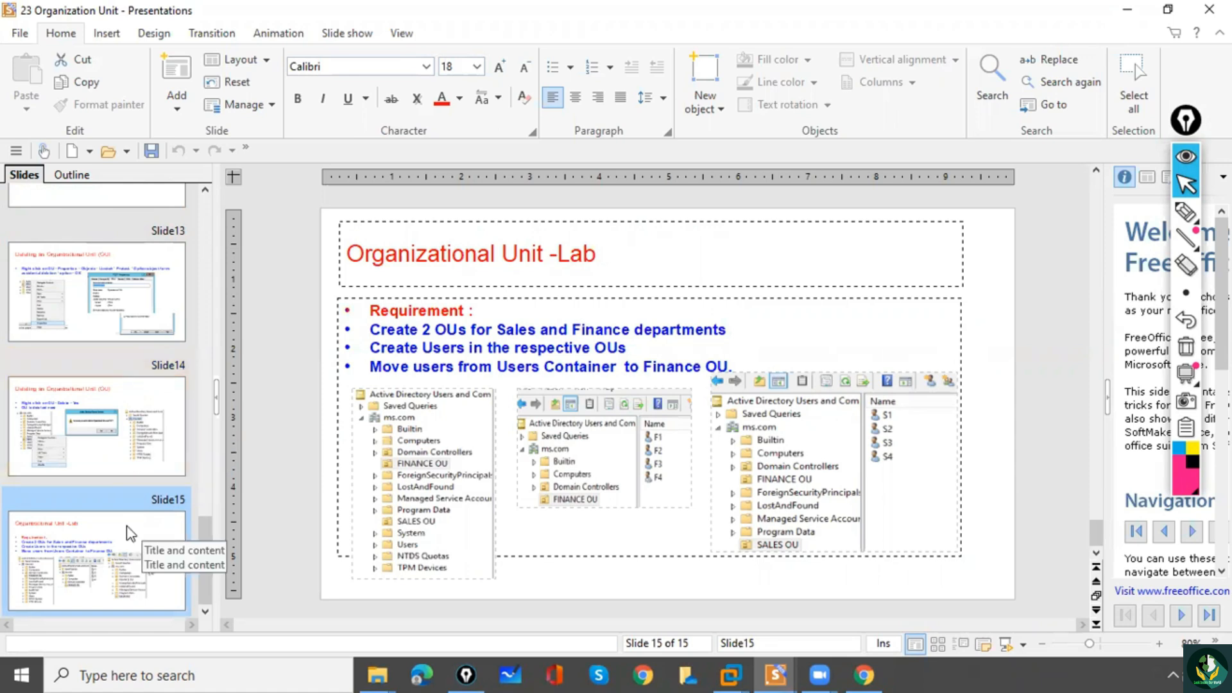
Continue the current slide show and advance to the Organizational Unit -Lab slide.
{"action": "key", "text": "F5"}
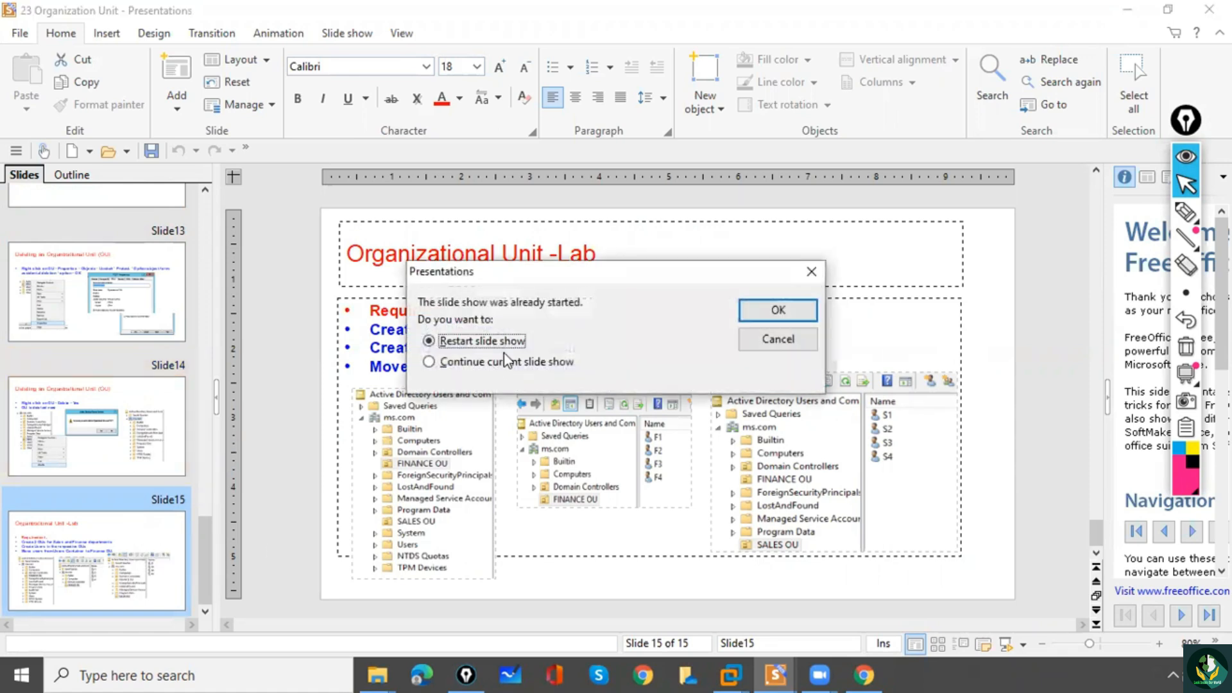
{"action": "left_click", "coordinate": [493, 365]}
{"action": "left_click", "coordinate": [808, 314]}
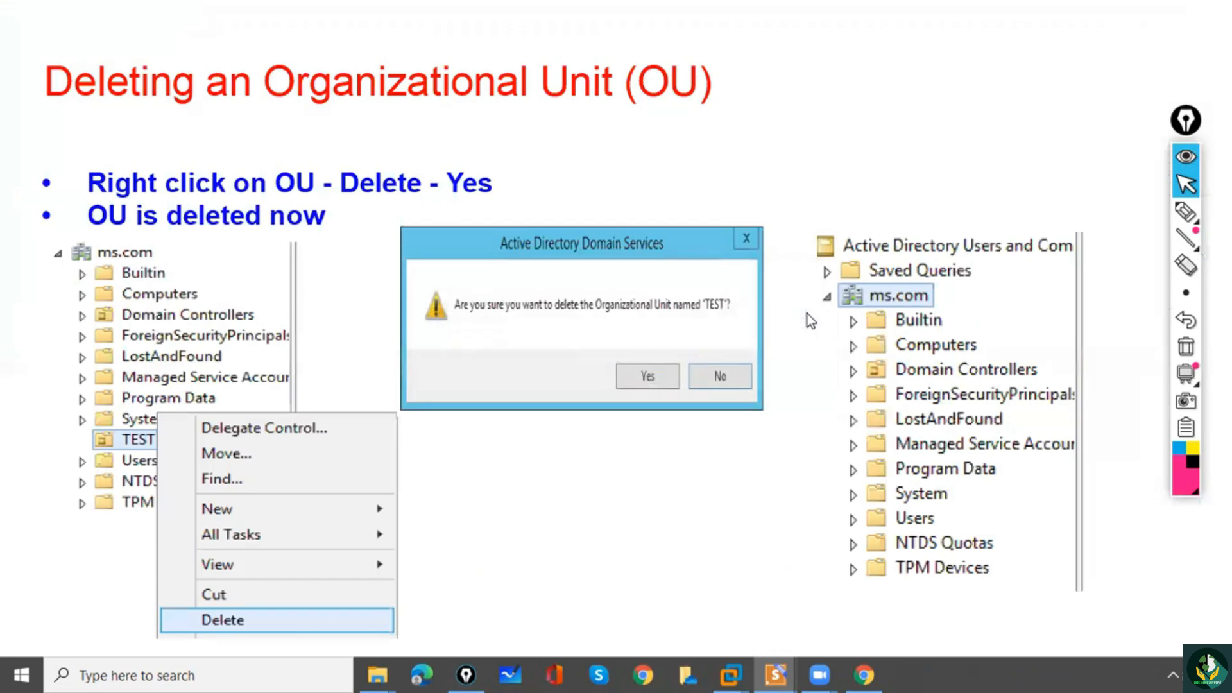
{"action": "left_click", "coordinate": [695, 318]}
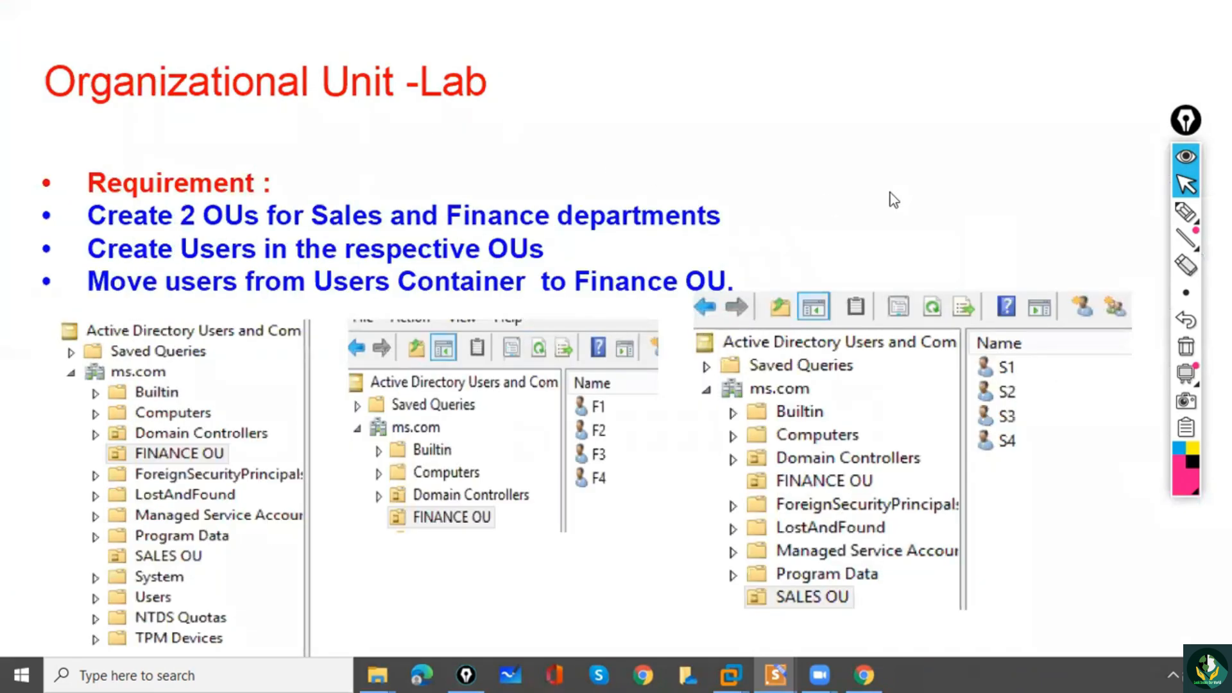
With the pen, underline 2 OUs, Sales and Finance, write 1 above Finance, and tick FINANCE OU and SALES OU in the first screenshot.
{"action": "left_click", "coordinate": [1186, 213]}
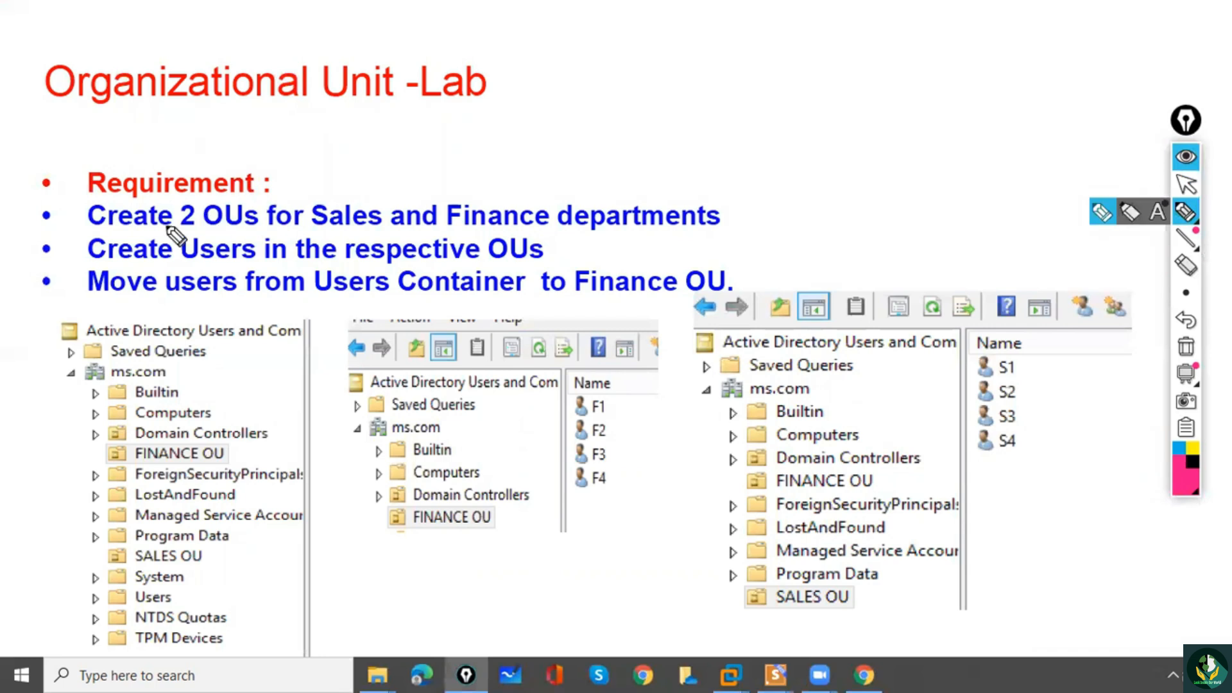
{"action": "left_click_drag", "start_coordinate": [182, 229], "coordinate": [223, 235]}
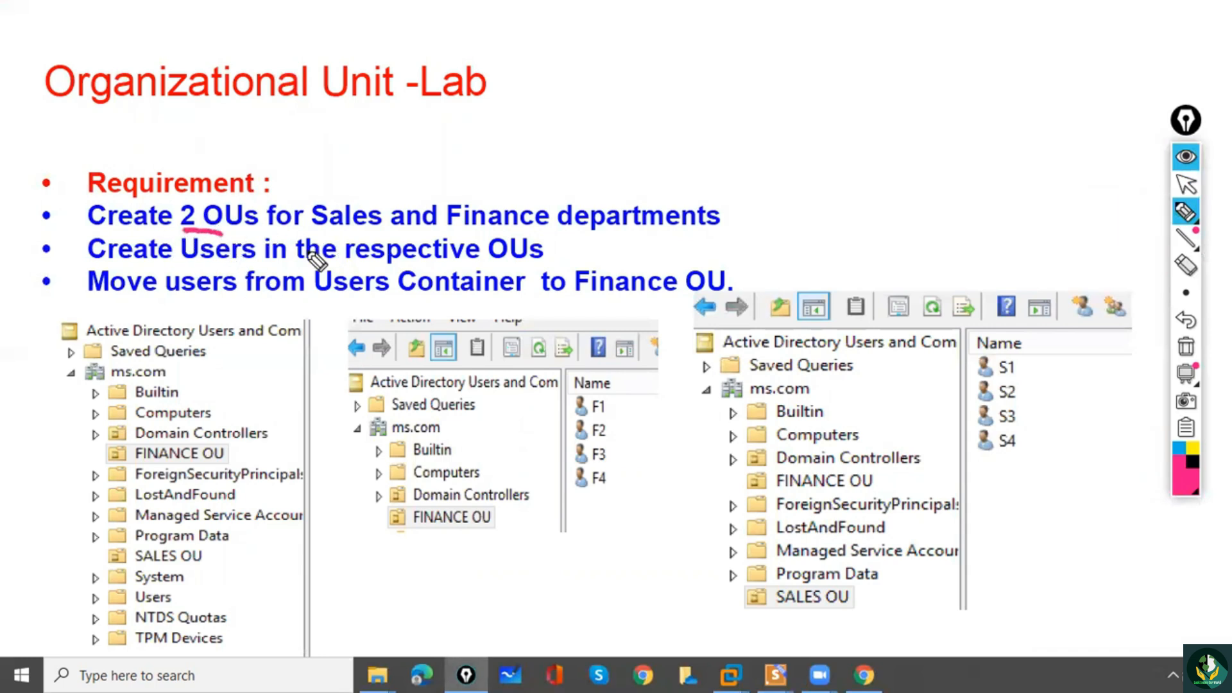
{"action": "left_click_drag", "start_coordinate": [313, 229], "coordinate": [365, 231]}
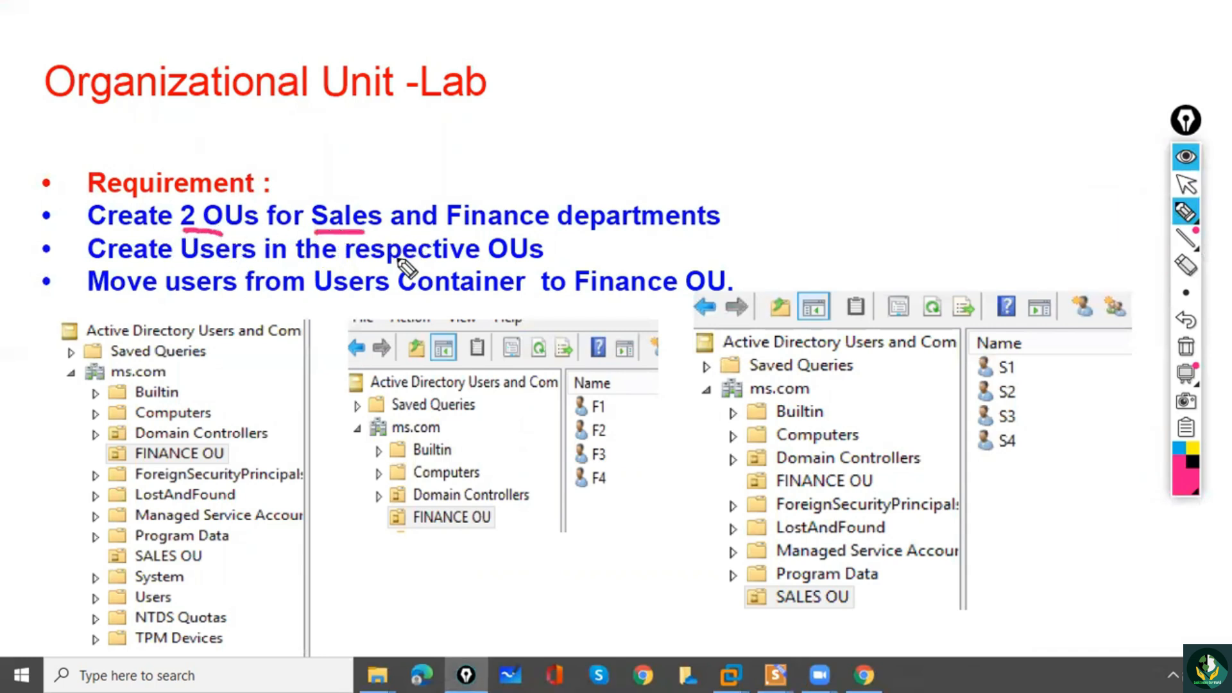
{"action": "left_click_drag", "start_coordinate": [454, 233], "coordinate": [512, 232]}
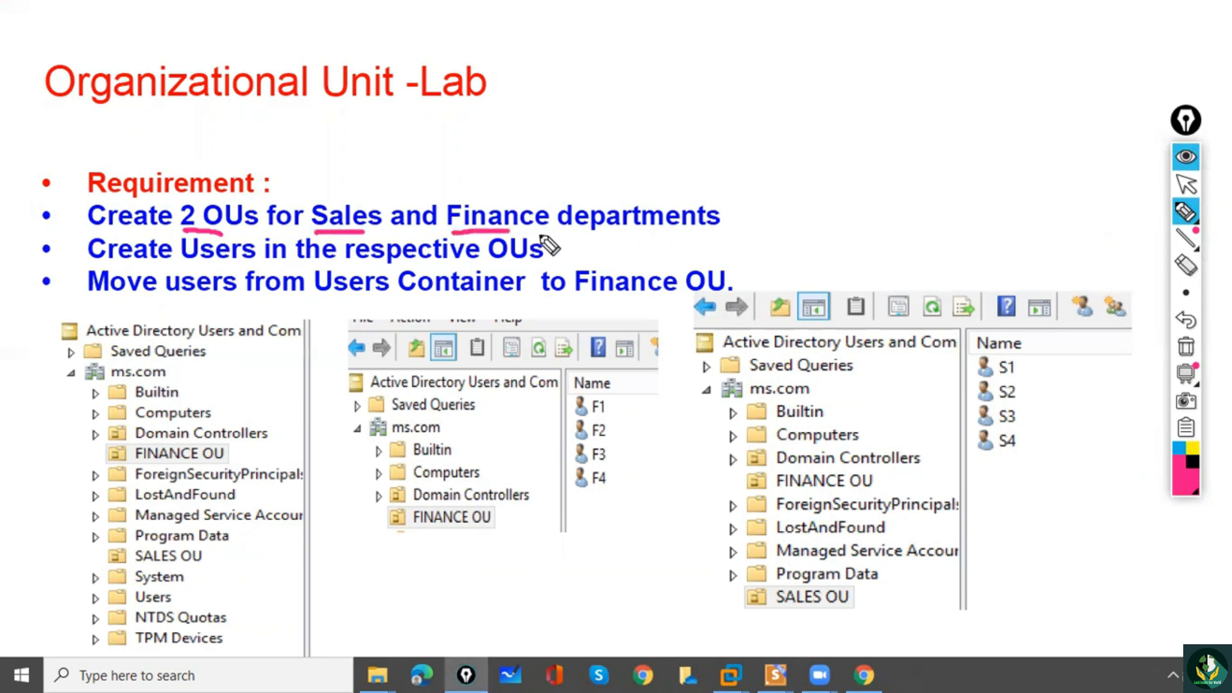
{"action": "left_click_drag", "start_coordinate": [470, 170], "coordinate": [486, 191]}
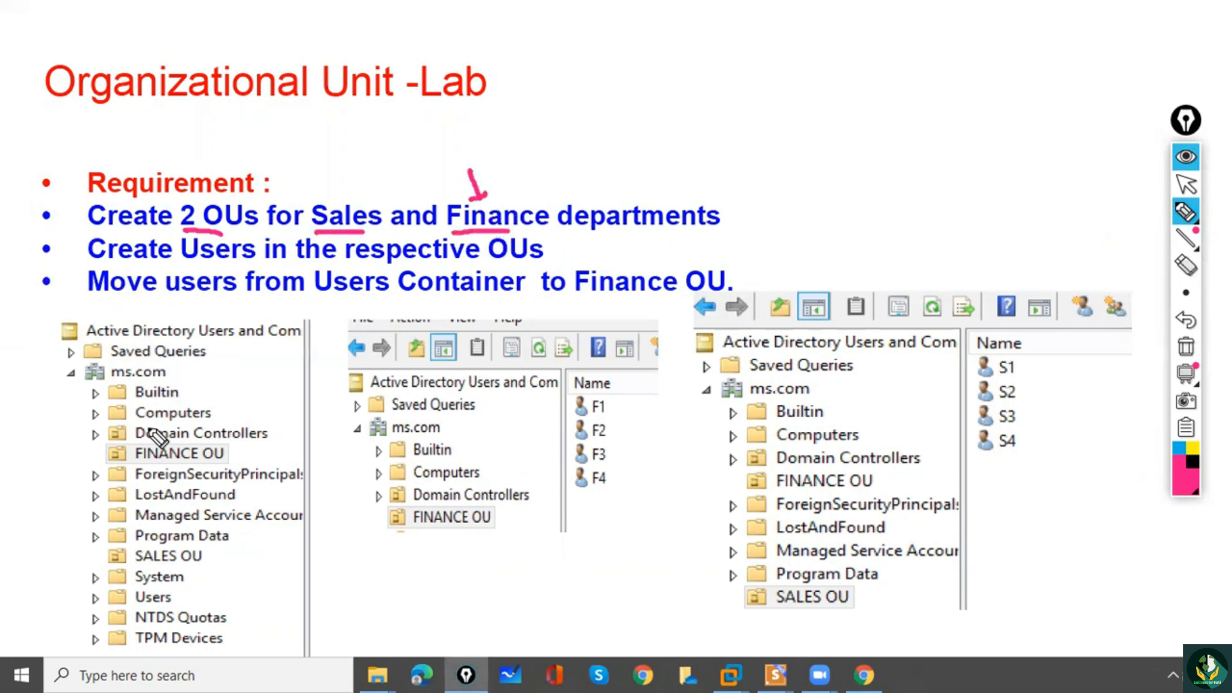
{"action": "left_click_drag", "start_coordinate": [108, 452], "coordinate": [133, 436]}
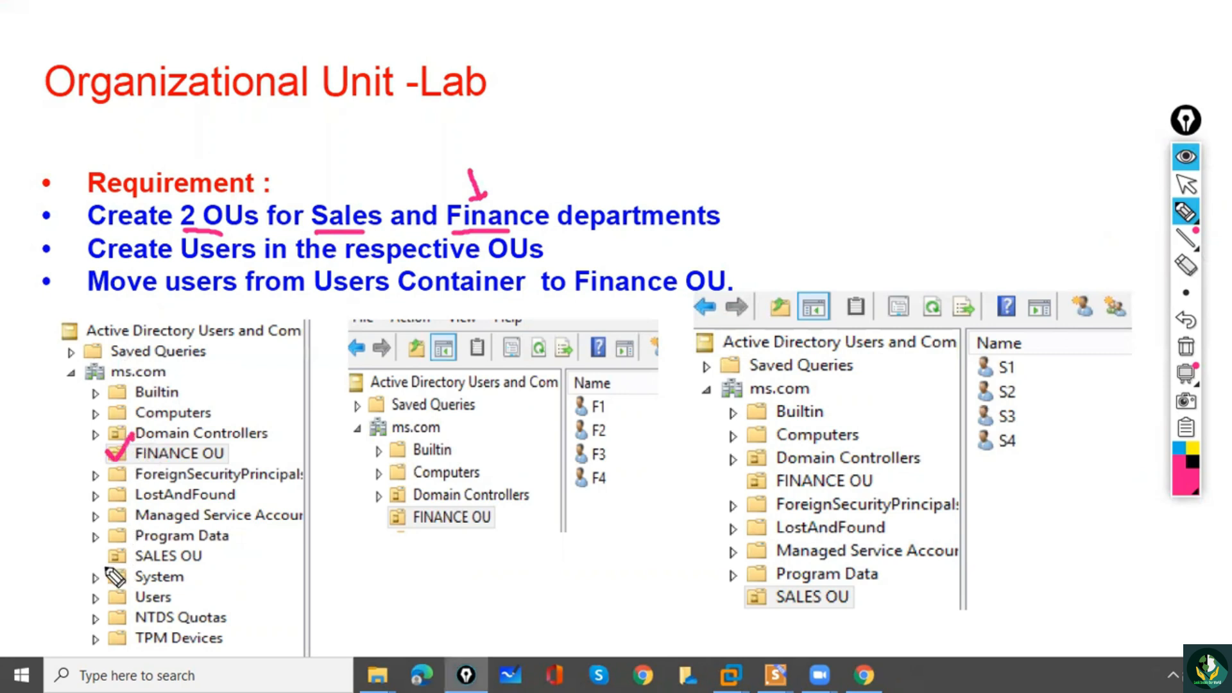
{"action": "left_click_drag", "start_coordinate": [107, 553], "coordinate": [131, 542]}
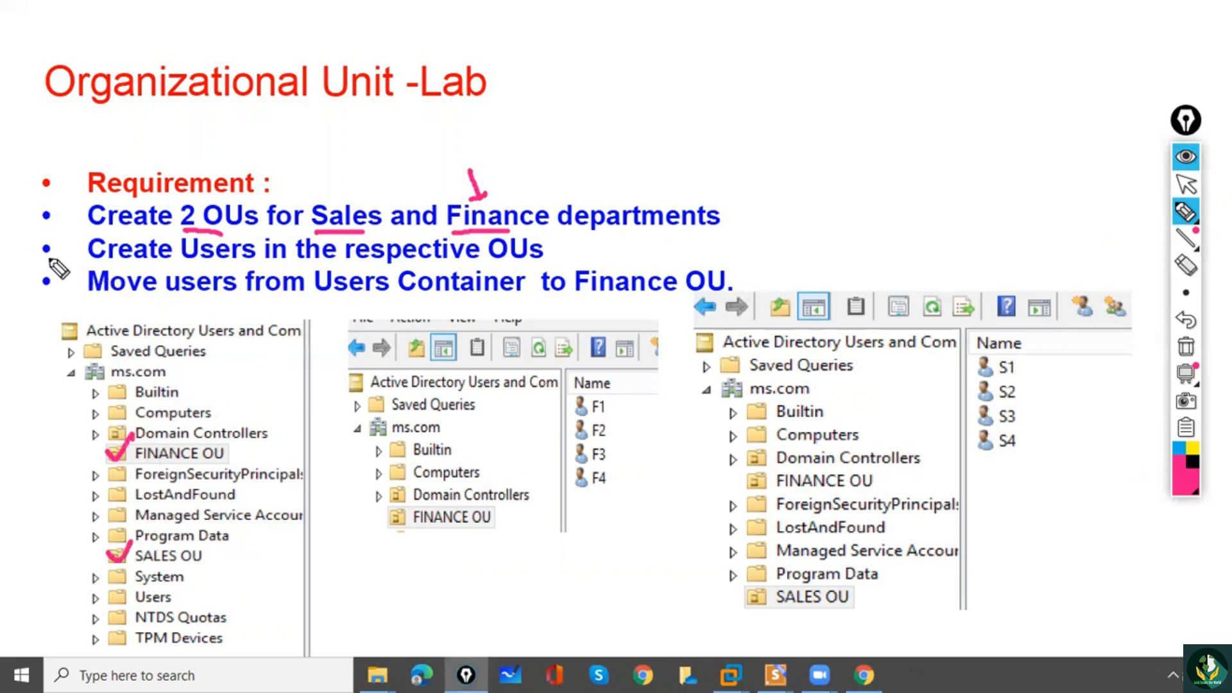
Tick the Create Users requirement, then SALES OU and its users S1 to S4 in the third screenshot.
{"action": "left_click_drag", "start_coordinate": [40, 246], "coordinate": [64, 236]}
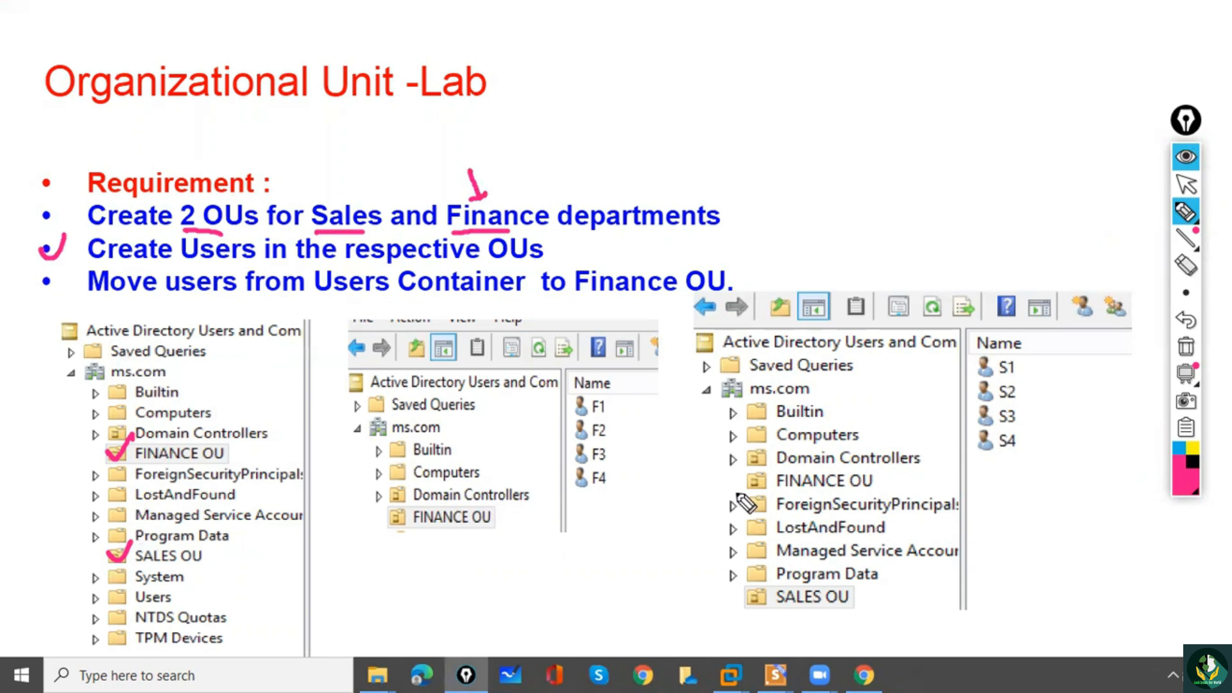
{"action": "left_click_drag", "start_coordinate": [740, 601], "coordinate": [758, 589]}
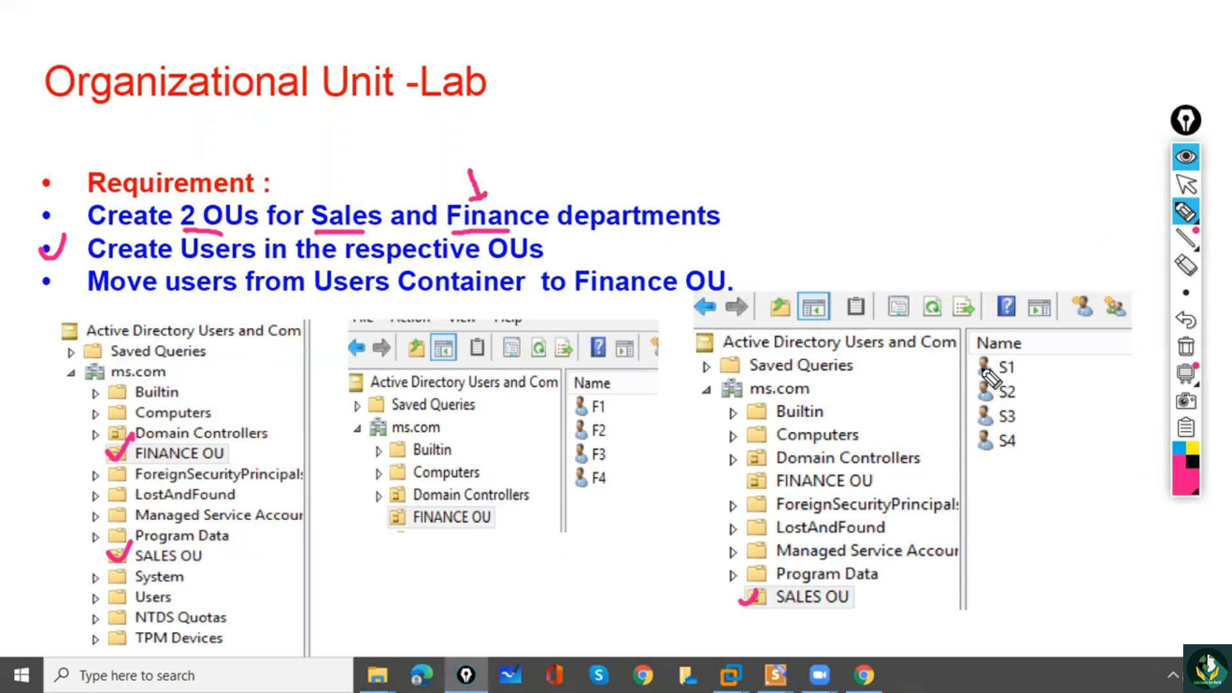
{"action": "left_click_drag", "start_coordinate": [979, 363], "coordinate": [996, 355]}
{"action": "left_click_drag", "start_coordinate": [985, 396], "coordinate": [1005, 382]}
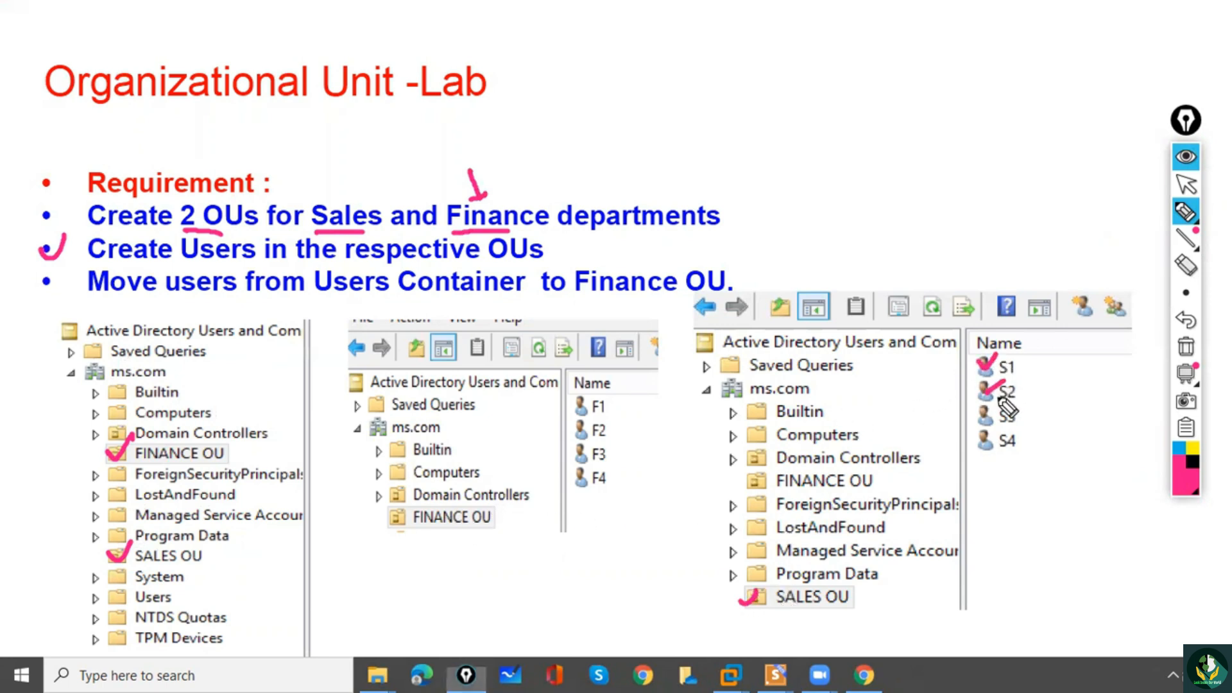
{"action": "left_click_drag", "start_coordinate": [985, 423], "coordinate": [1015, 412]}
{"action": "left_click_drag", "start_coordinate": [990, 452], "coordinate": [1015, 433]}
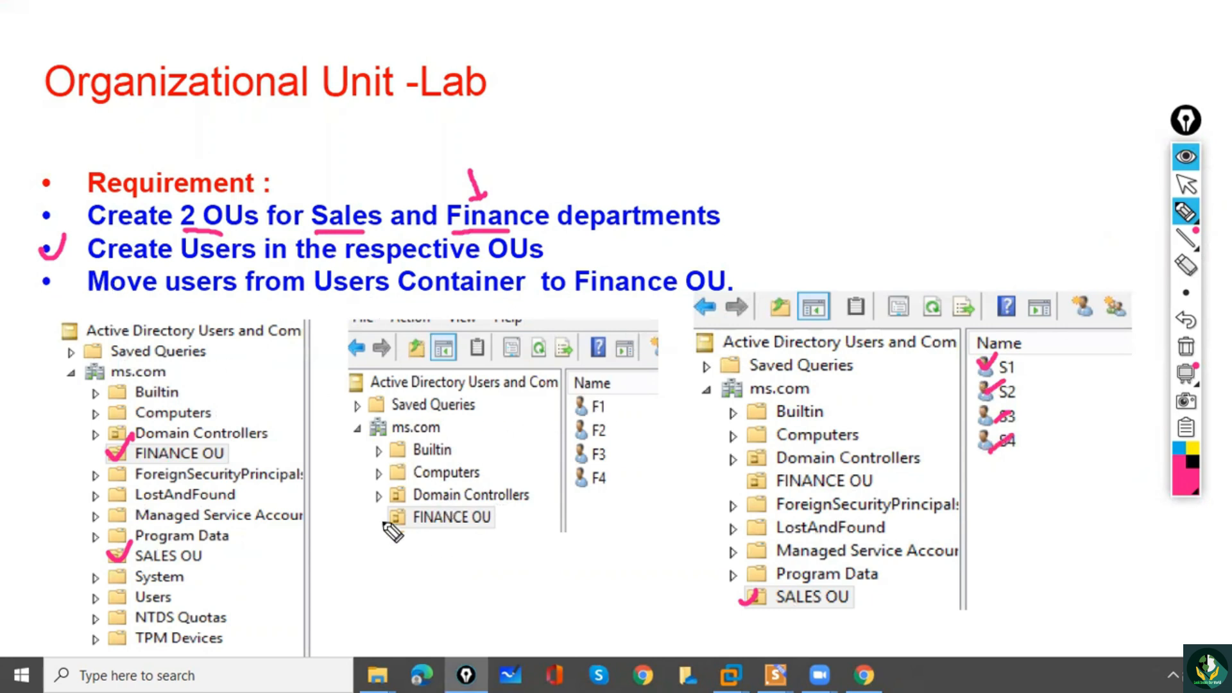
Tick FINANCE OU and users F1 to F4 in the middle screenshot, plus the Move users requirement and the Users container.
{"action": "left_click_drag", "start_coordinate": [379, 517], "coordinate": [403, 506]}
{"action": "left_click_drag", "start_coordinate": [581, 410], "coordinate": [601, 398]}
{"action": "mouse_move", "coordinate": [594, 435]}
{"action": "left_mouse_down"}
{"action": "mouse_move", "coordinate": [607, 424]}
{"action": "mouse_move", "coordinate": [622, 473]}
{"action": "left_mouse_up"}
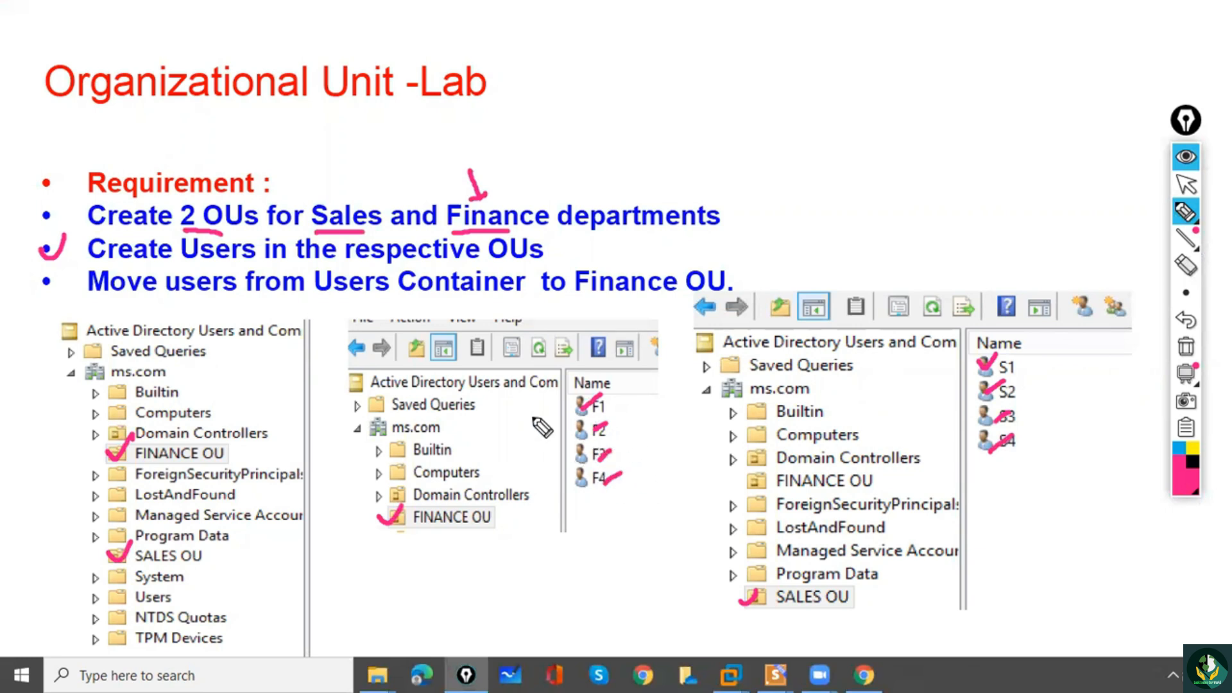
{"action": "left_click_drag", "start_coordinate": [39, 273], "coordinate": [45, 284]}
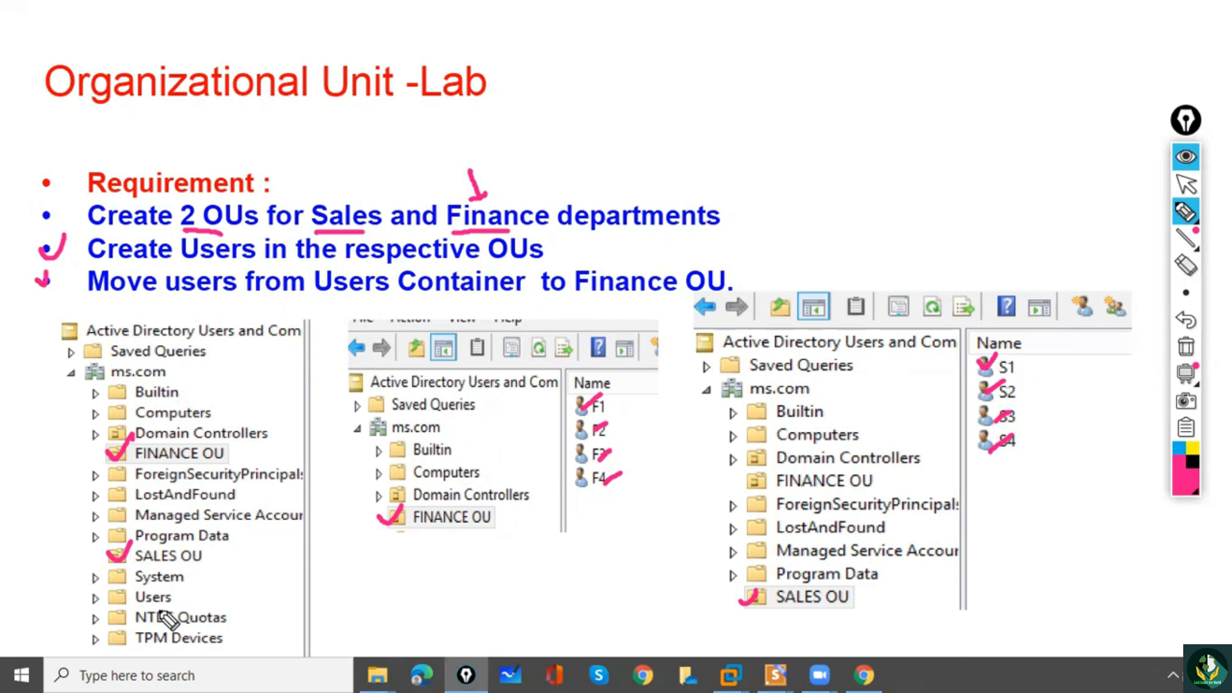
{"action": "left_click_drag", "start_coordinate": [86, 593], "coordinate": [109, 583]}
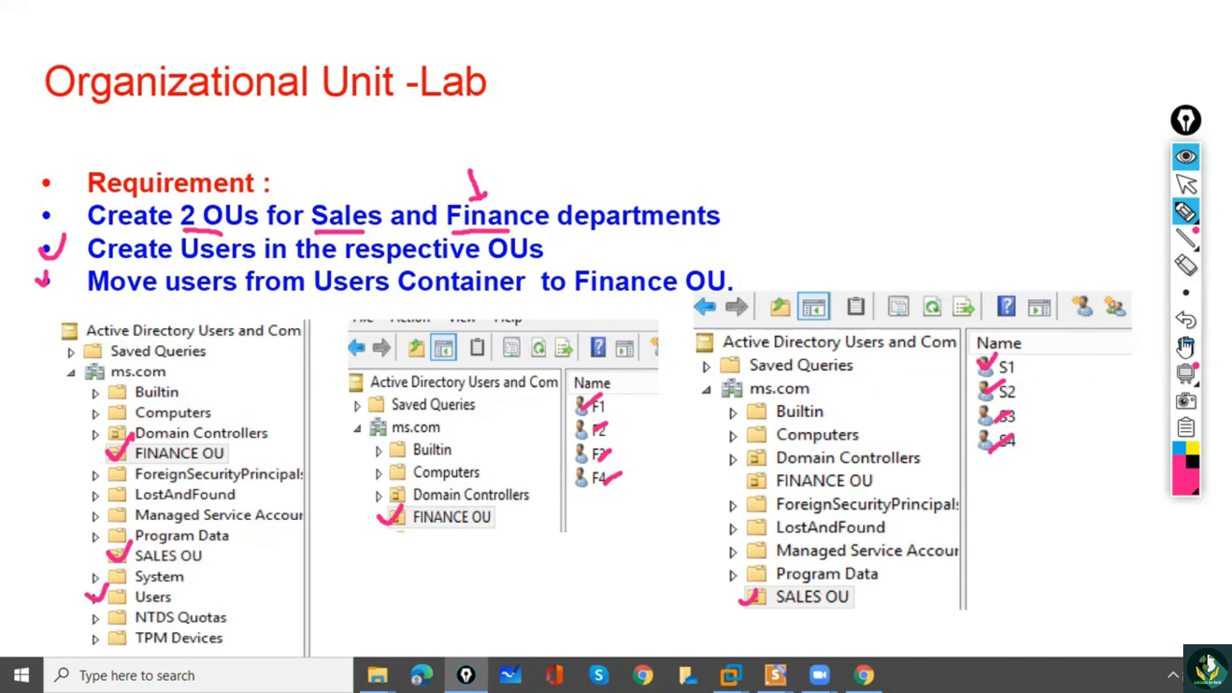
Clear all pen marks, return to the normal pointer and end the slide show.
{"action": "left_click", "coordinate": [1186, 347]}
{"action": "left_click", "coordinate": [1186, 184]}
{"action": "left_click", "coordinate": [953, 297]}
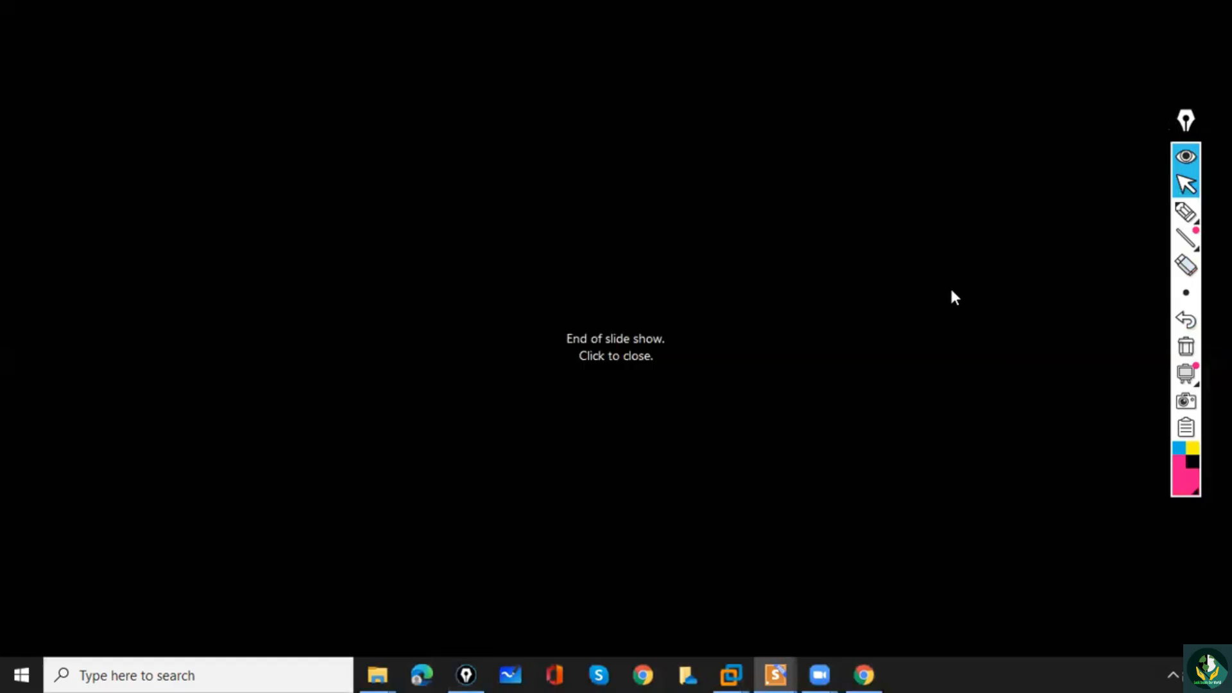
{"action": "left_click", "coordinate": [954, 296]}
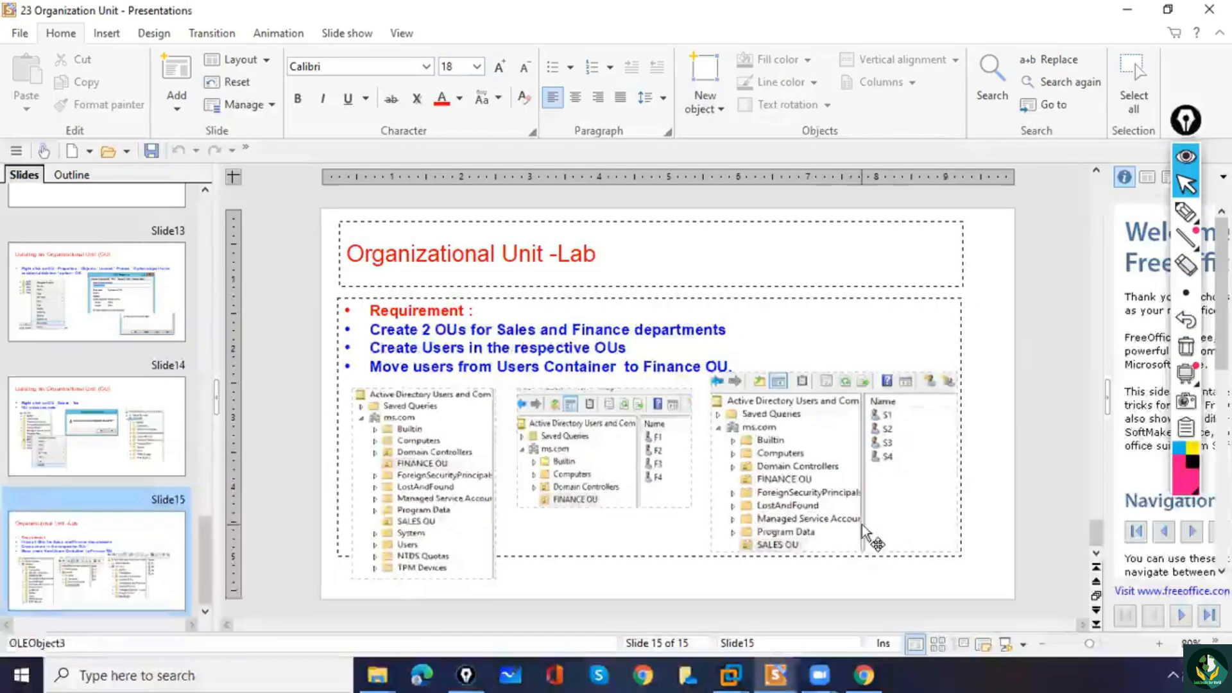
Switch to the Server-01 (DC) virtual machine and create an organizational unit named Sales OU in ms.com, keeping accidental deletion protection on.
{"action": "mouse_move", "coordinate": [816, 674]}
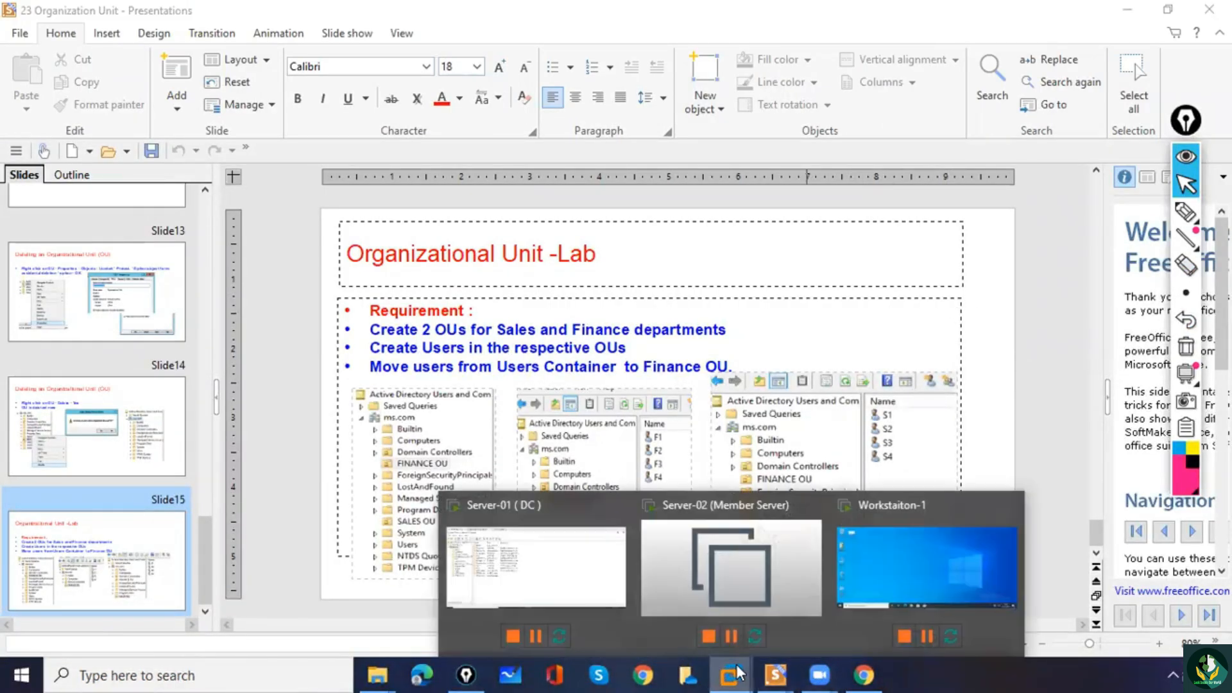
{"action": "left_click", "coordinate": [569, 592]}
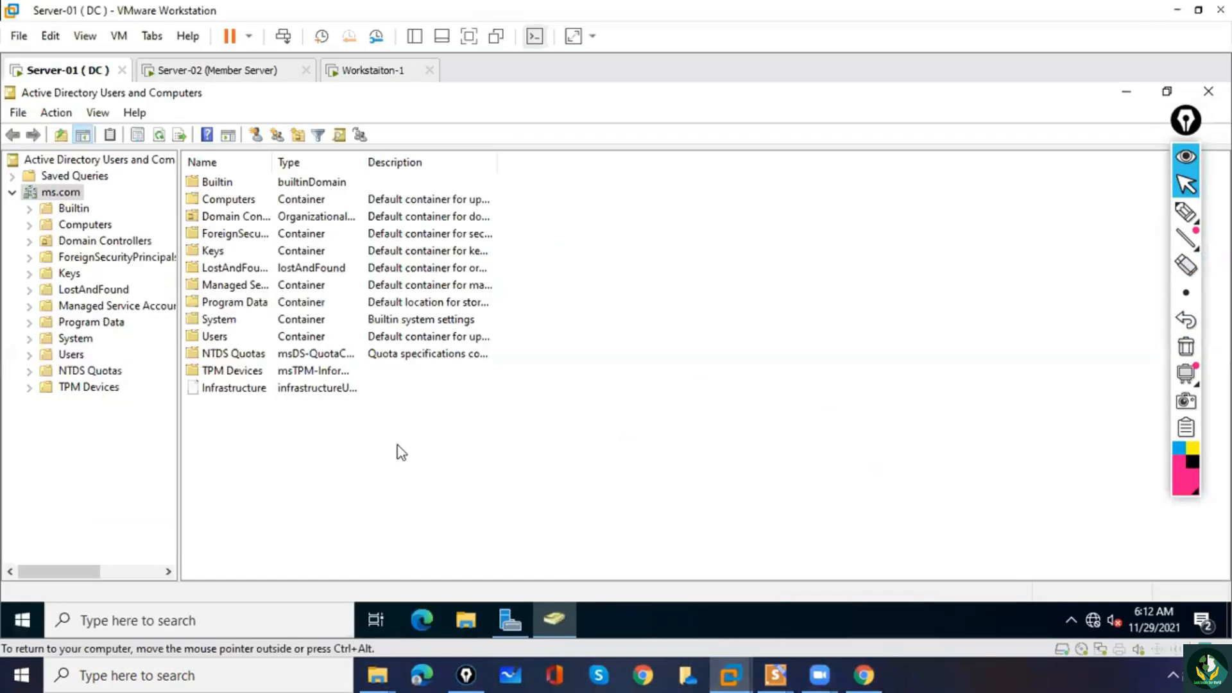
{"action": "right_click", "coordinate": [65, 196]}
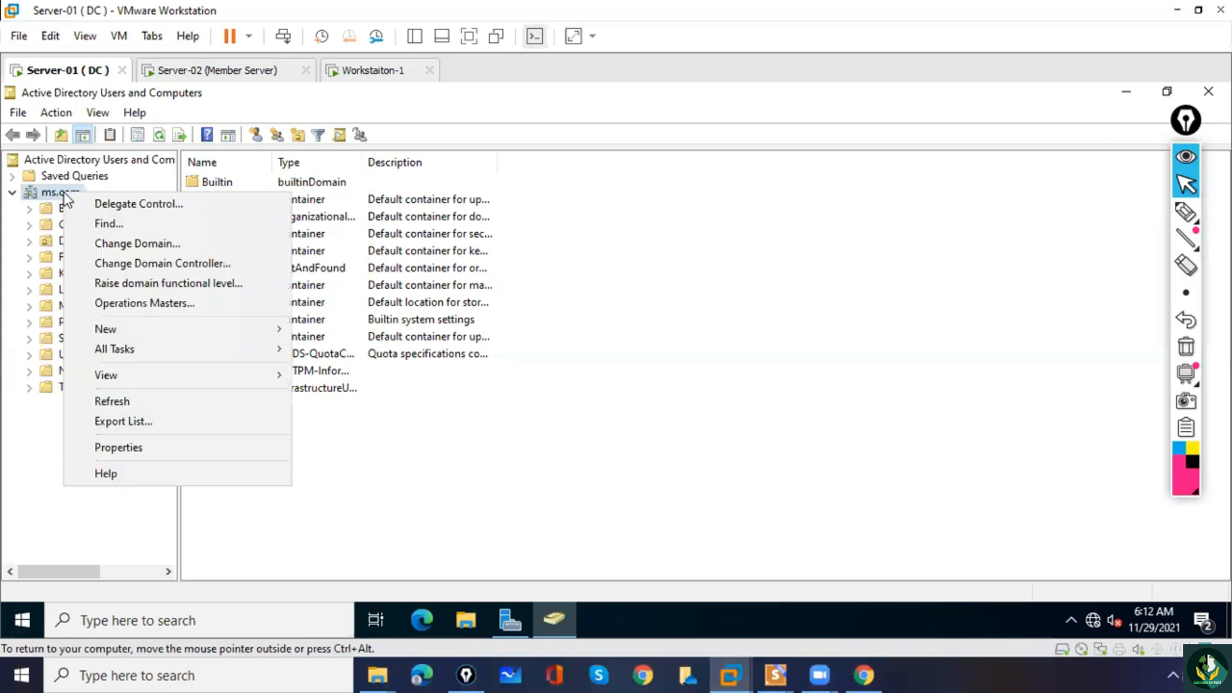
{"action": "mouse_move", "coordinate": [132, 333]}
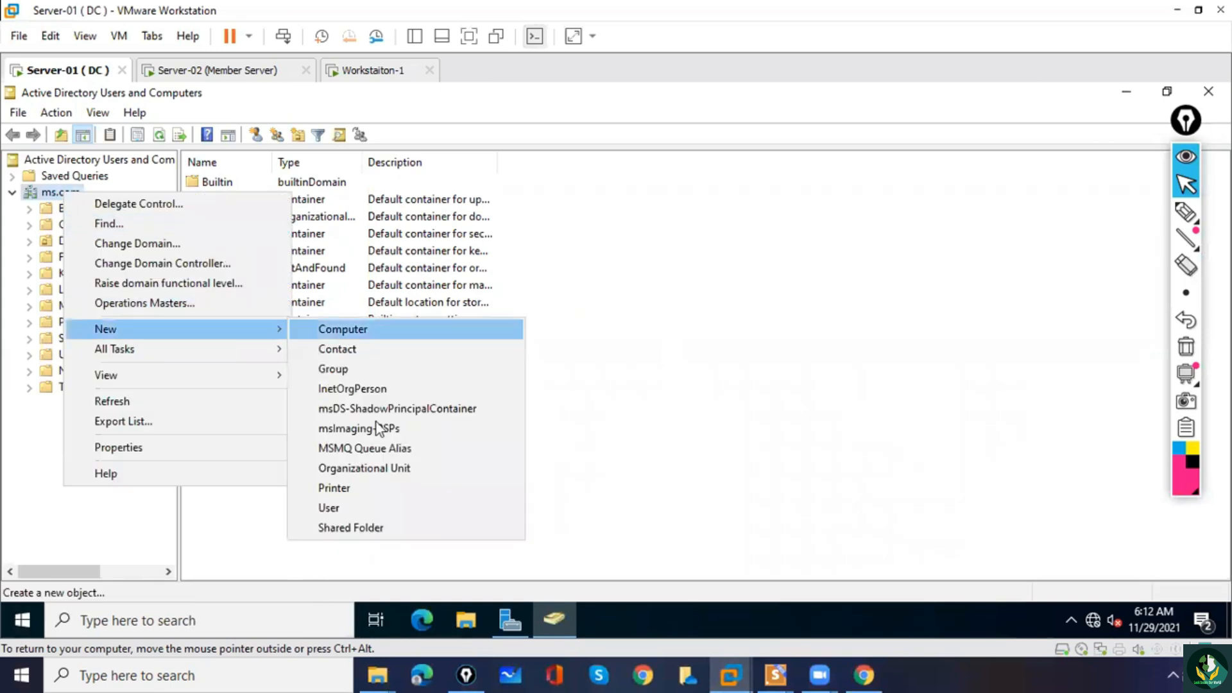
{"action": "left_click", "coordinate": [365, 468]}
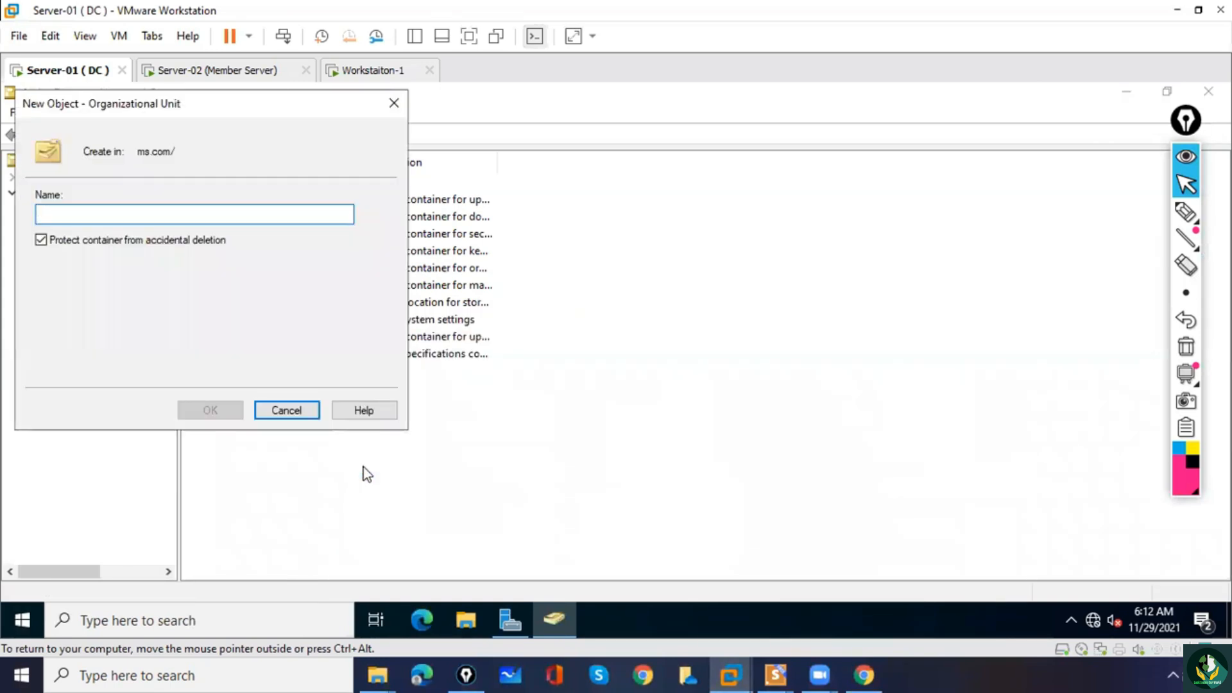
{"action": "type", "text": "Sales "}
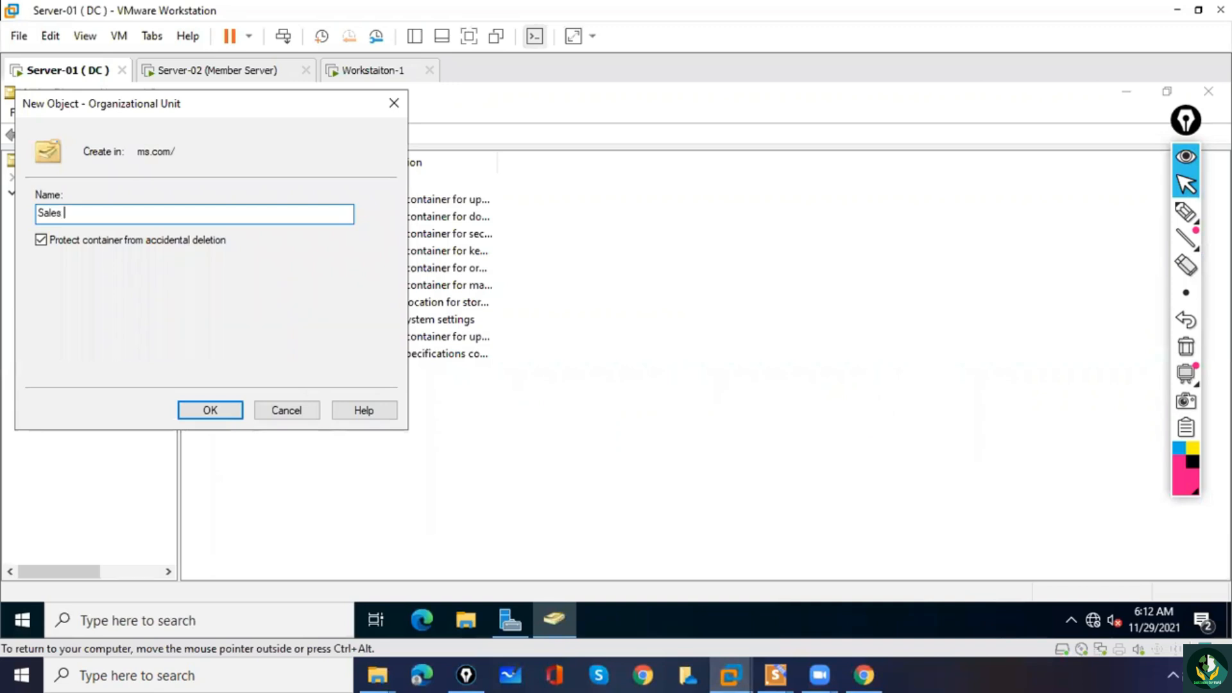
{"action": "type", "text": "OU"}
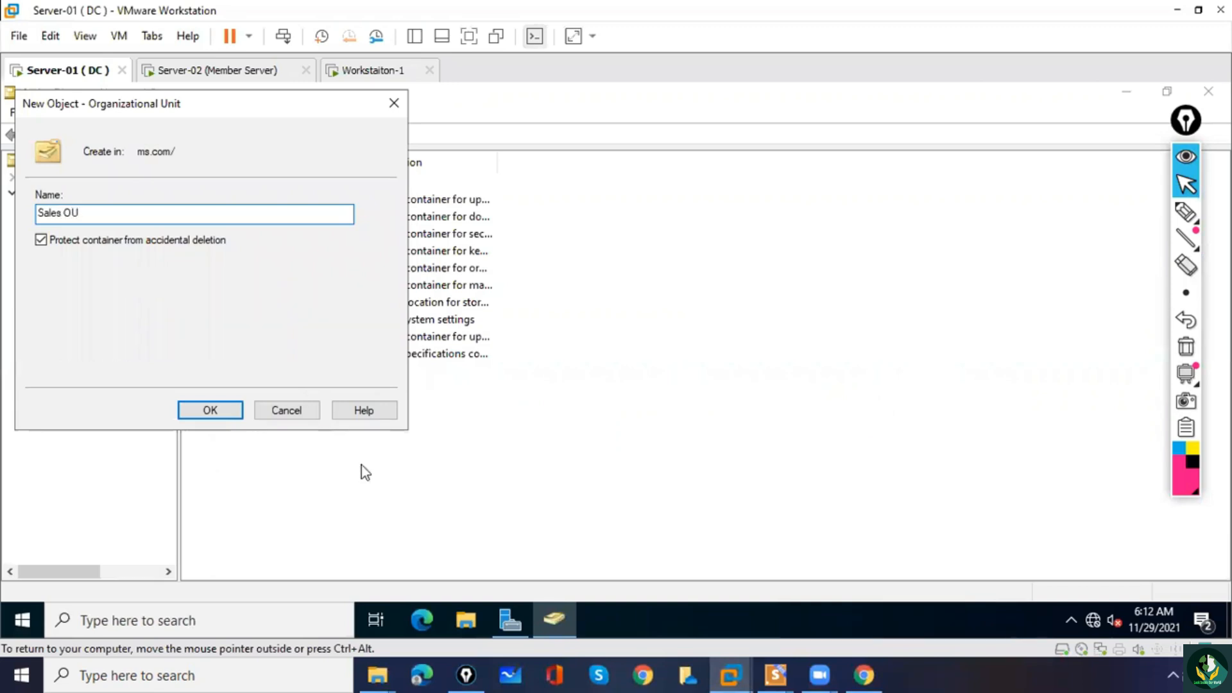
{"action": "left_click", "coordinate": [219, 411]}
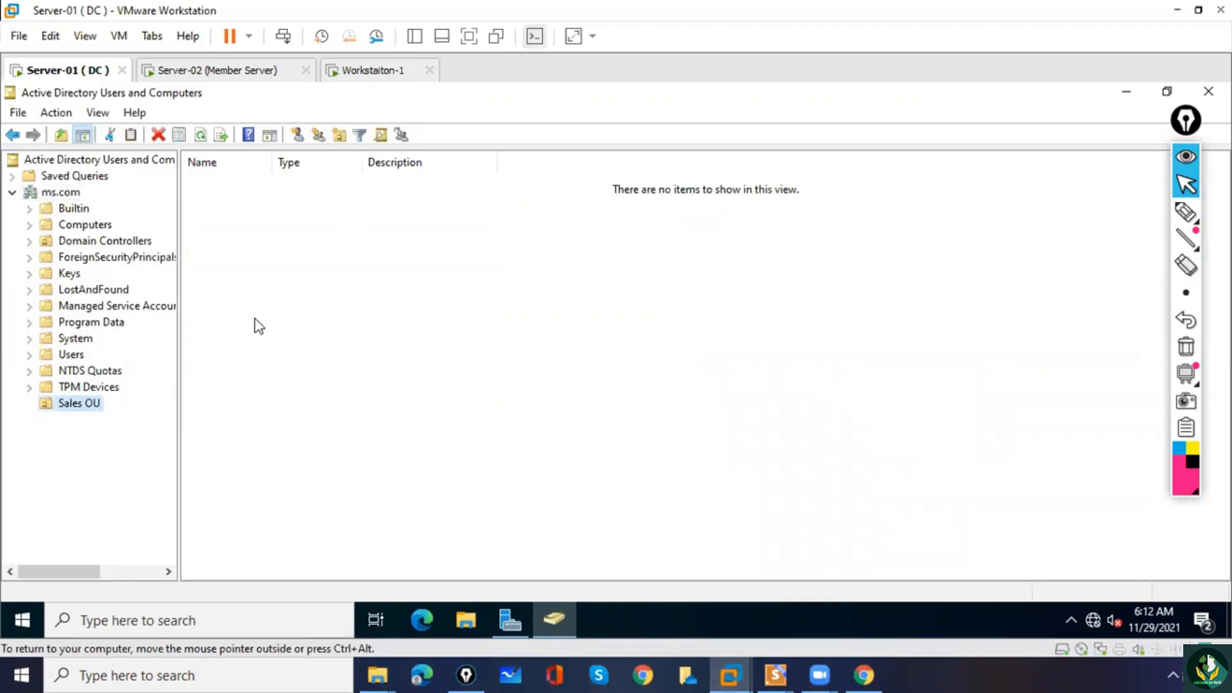
Start a new user in Sales OU with first name S1 and logon name S1, and proceed to the password settings.
{"action": "left_click", "coordinate": [267, 275]}
{"action": "right_click", "coordinate": [226, 235]}
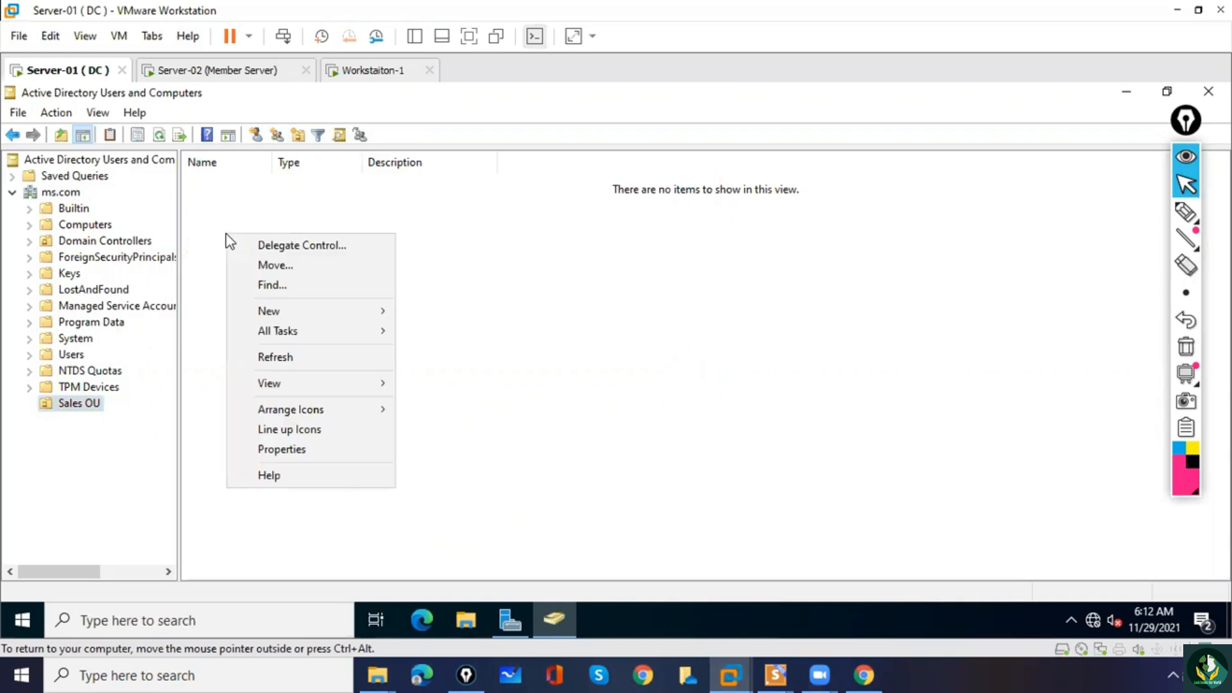
{"action": "mouse_move", "coordinate": [270, 317]}
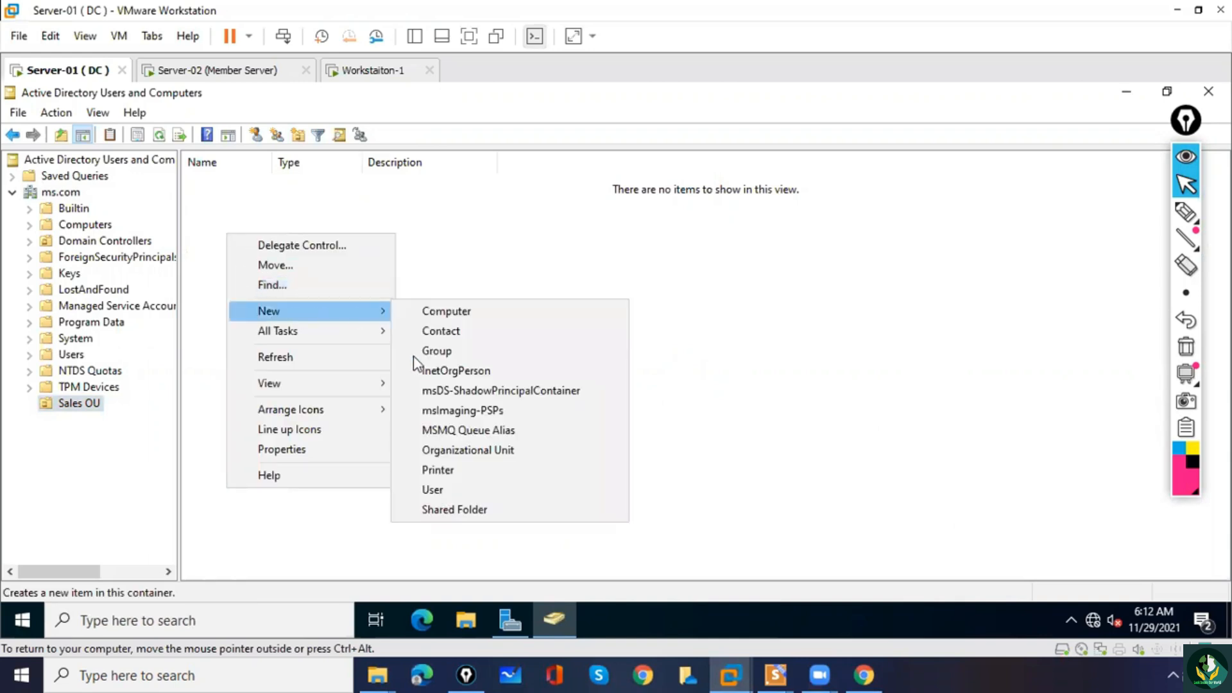
{"action": "left_click", "coordinate": [440, 489]}
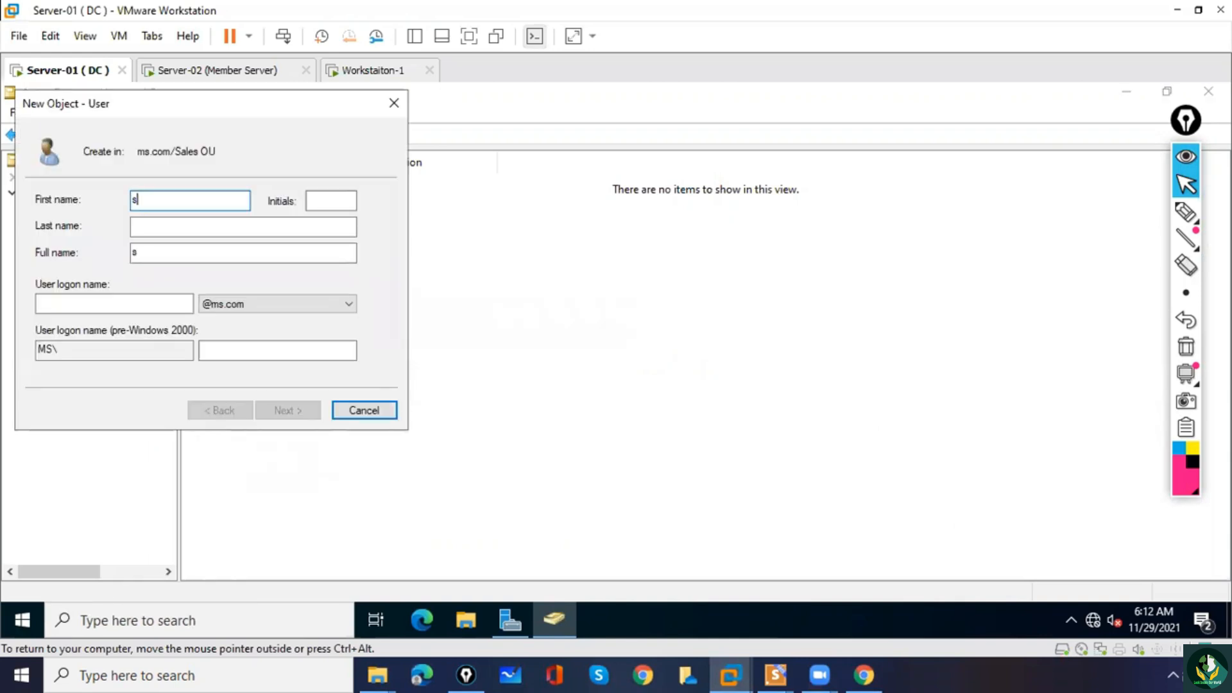
{"action": "type", "text": "S1"}
{"action": "key", "text": "Tab"}
{"action": "key", "text": "Tab"}
{"action": "key", "text": "Tab"}
{"action": "key", "text": "Tab"}
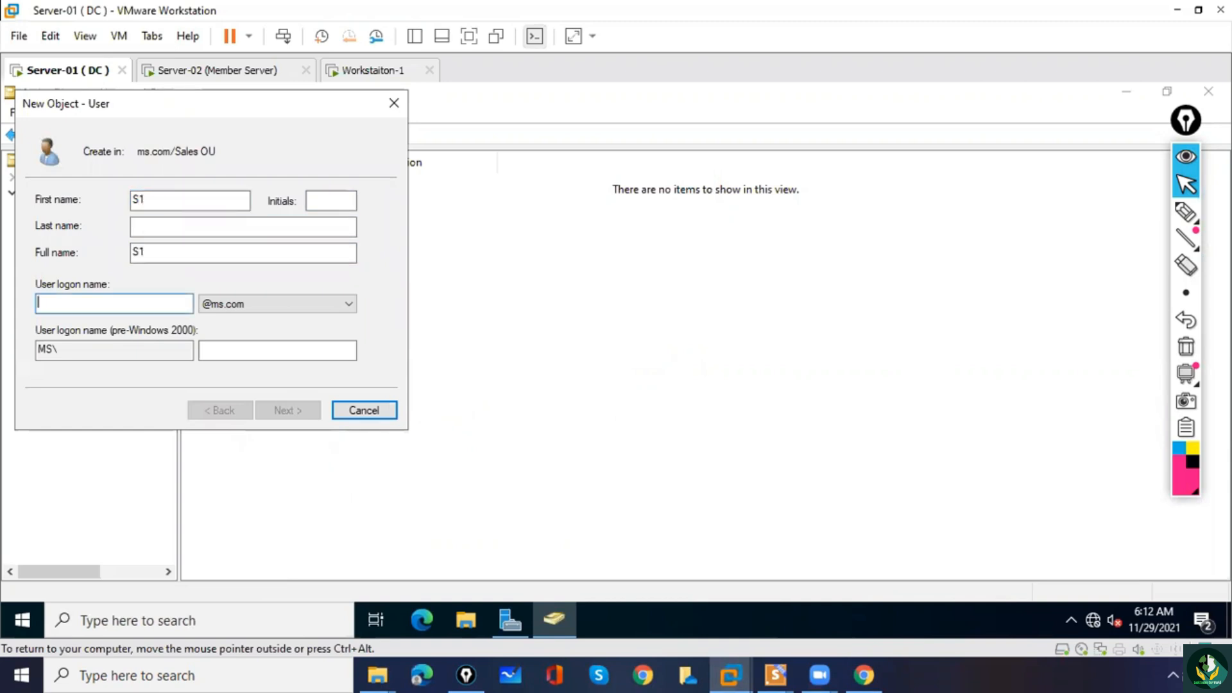
{"action": "type", "text": "S1"}
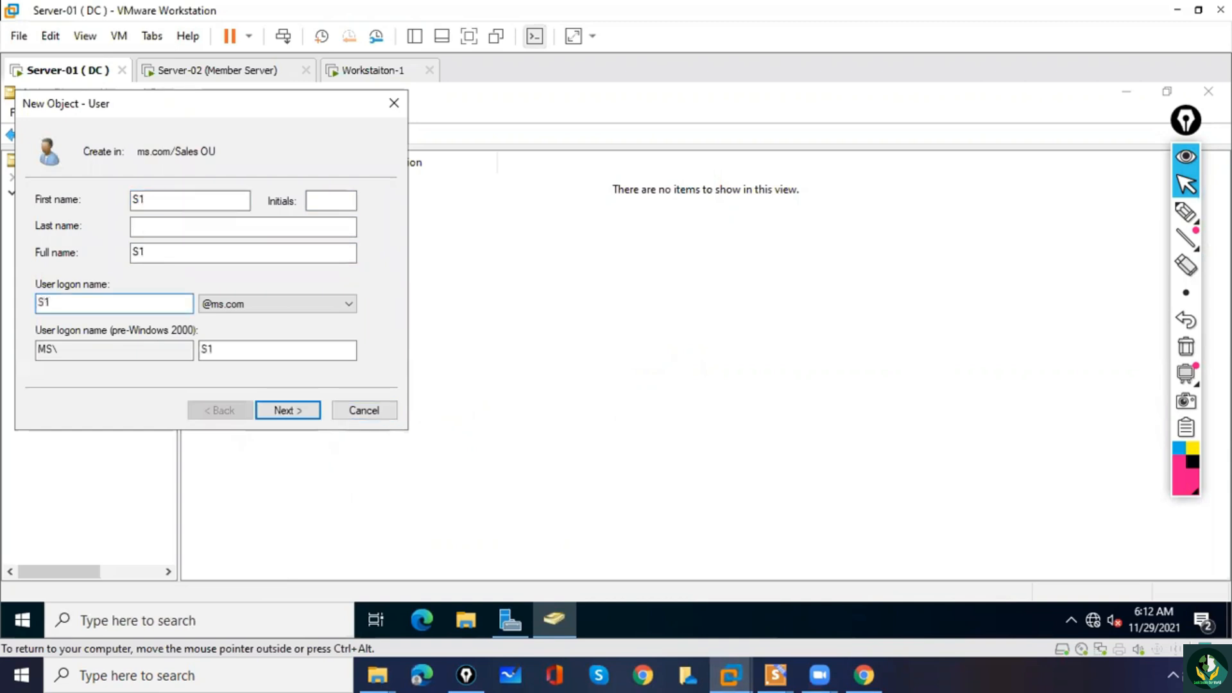
{"action": "left_click", "coordinate": [292, 409]}
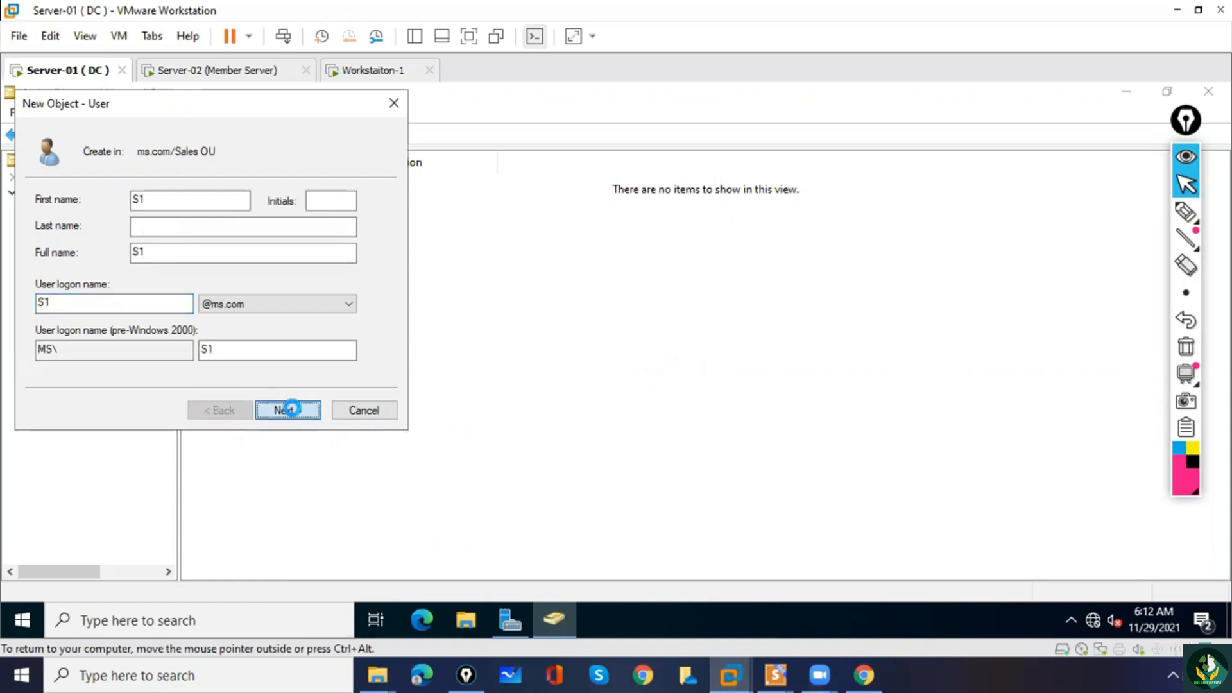
Enter and confirm S1's account password, replace the change-at-next-logon requirement with Password never expires, and finish creating the user.
{"action": "left_click", "coordinate": [41, 258]}
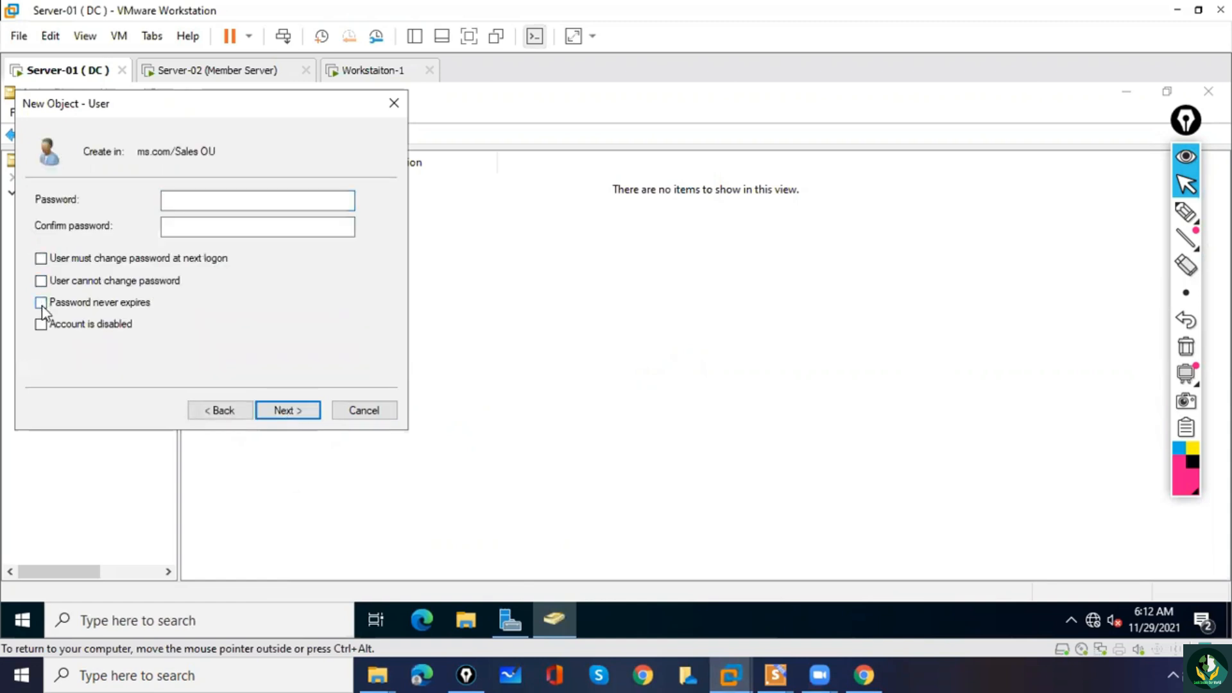
{"action": "left_click", "coordinate": [186, 201]}
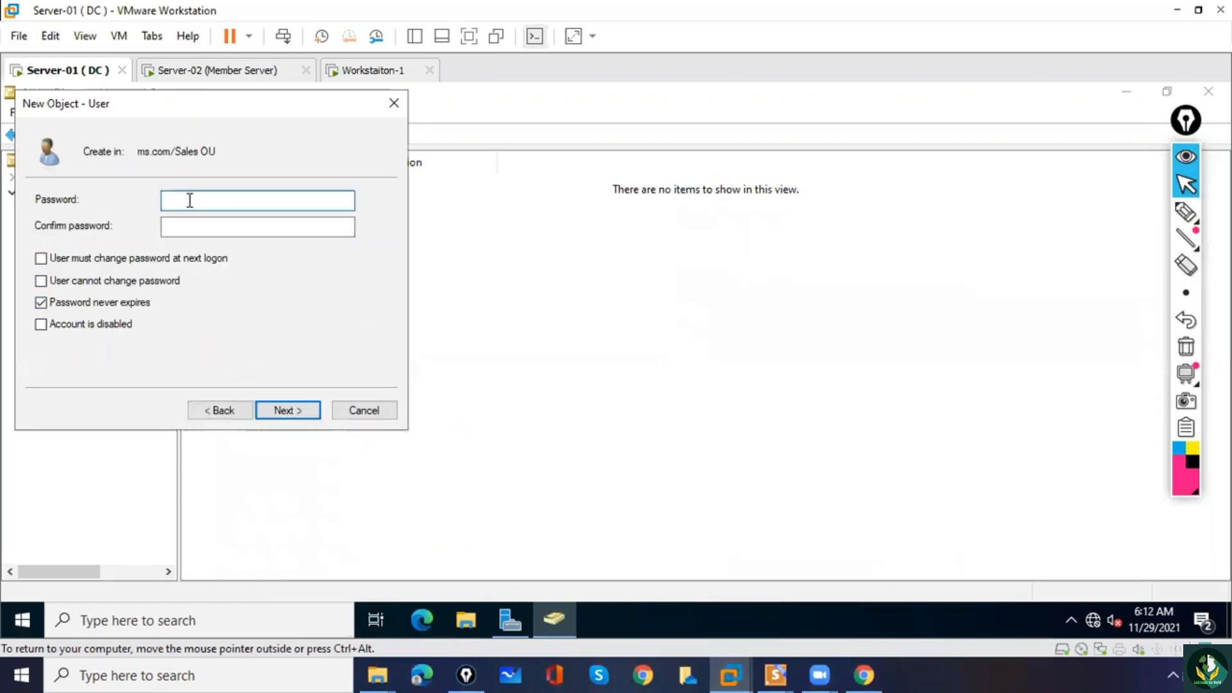
{"action": "type", "text": "••"}
{"action": "key", "text": "Tab"}
{"action": "type", "text": "••"}
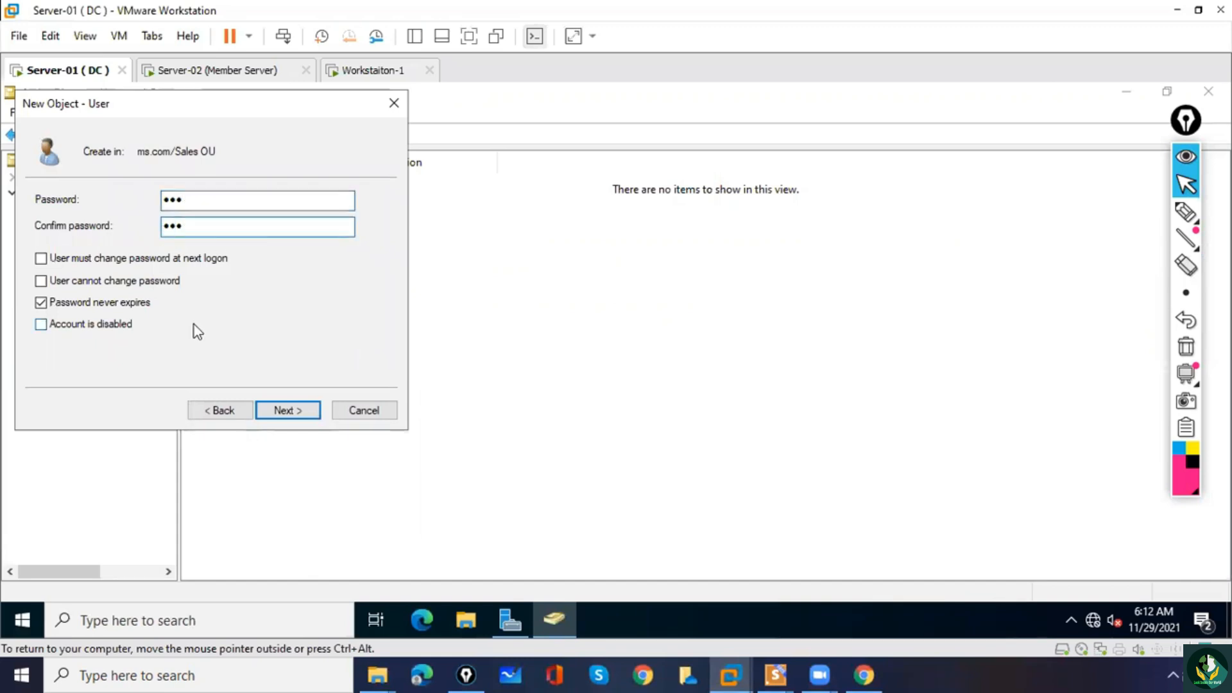
{"action": "left_click", "coordinate": [282, 409]}
{"action": "left_click", "coordinate": [283, 410]}
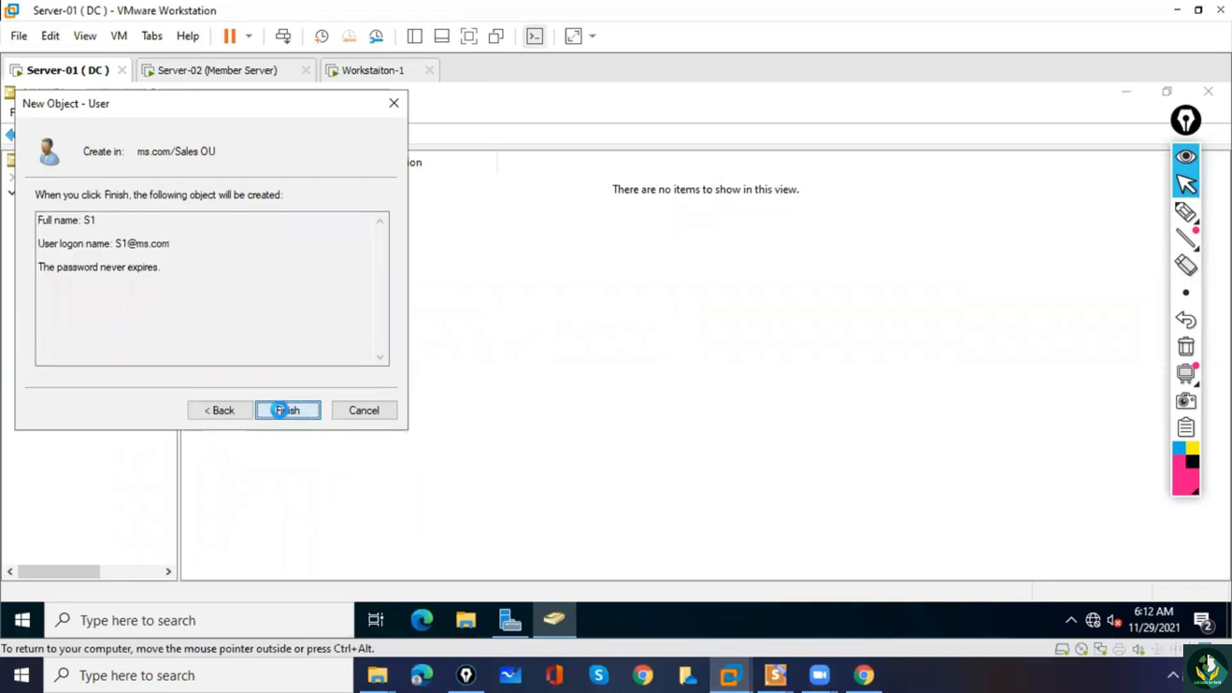
Start another user in Sales OU with first name S2 and logon name S2, and proceed to the password settings.
{"action": "left_click", "coordinate": [235, 265]}
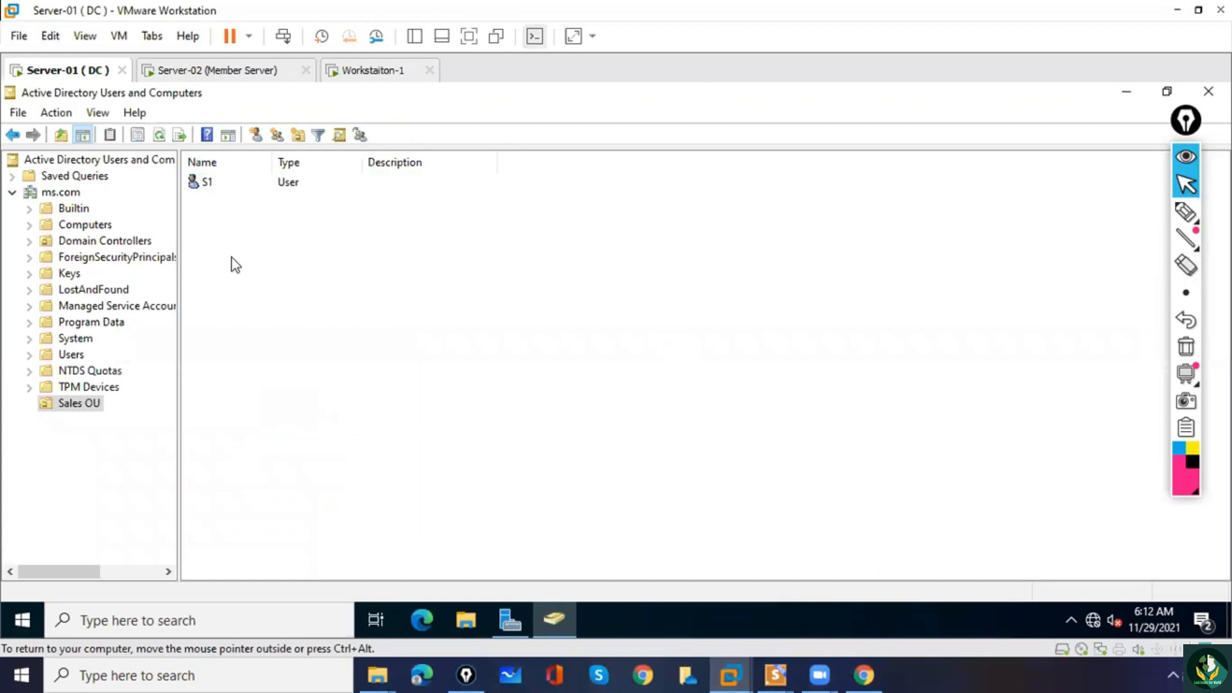
{"action": "right_click", "coordinate": [232, 258]}
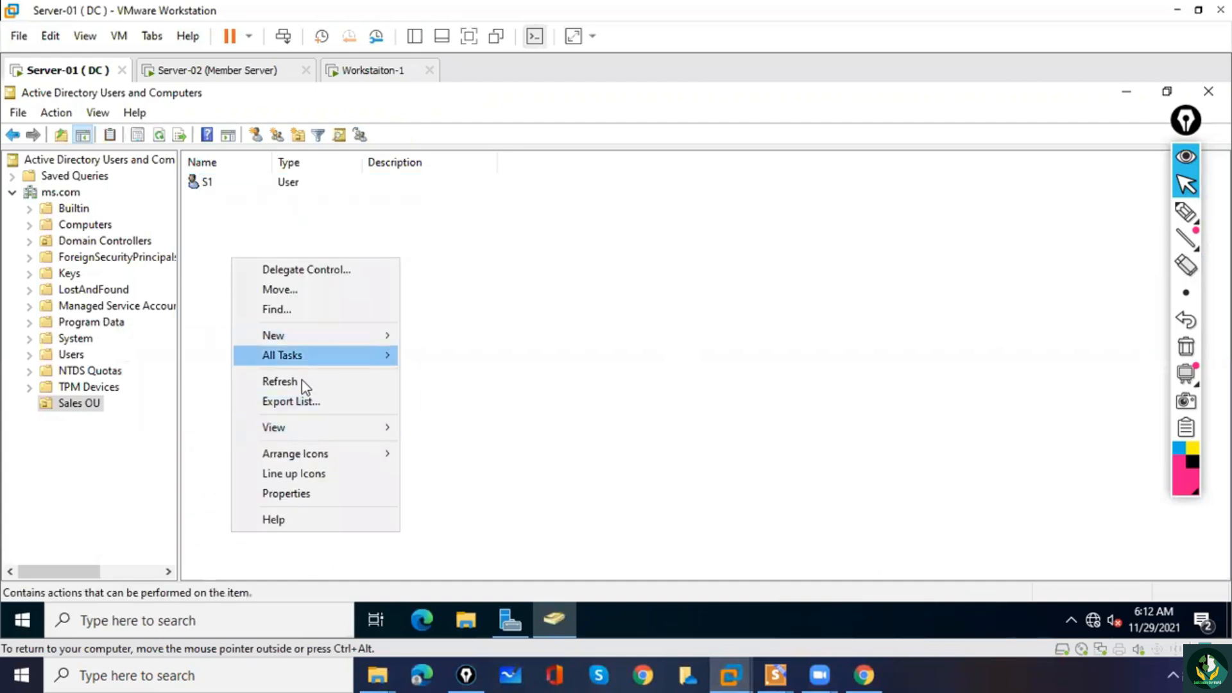
{"action": "mouse_move", "coordinate": [294, 336]}
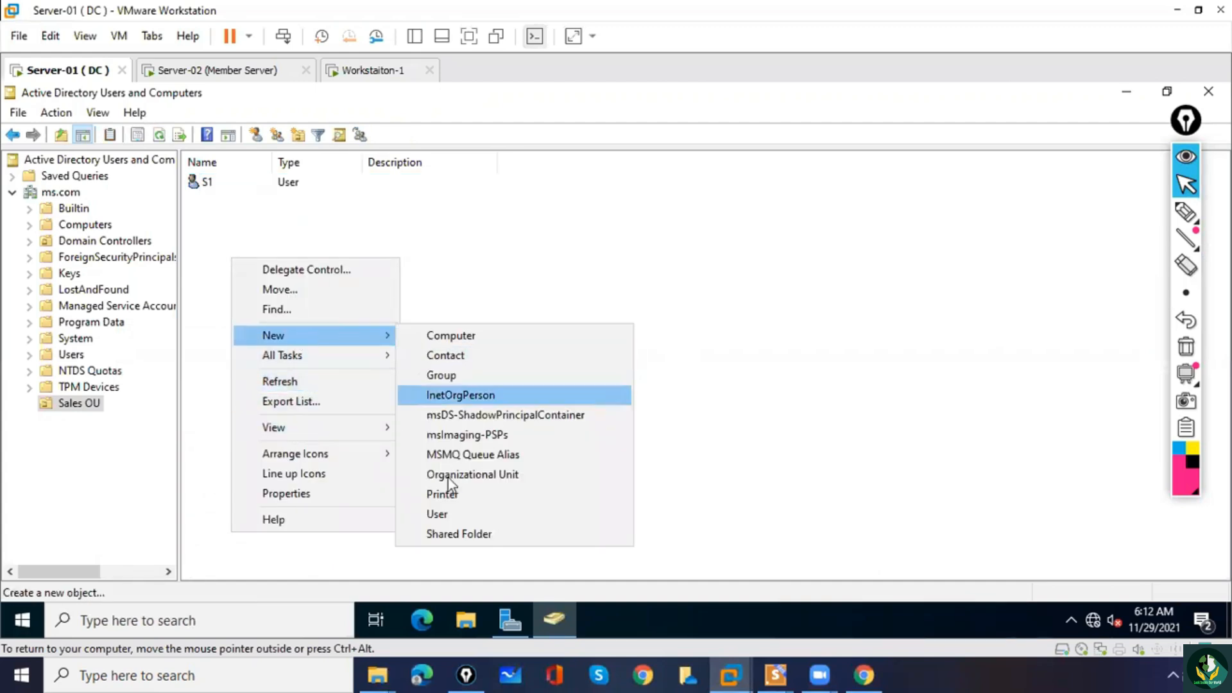
{"action": "left_click", "coordinate": [449, 513]}
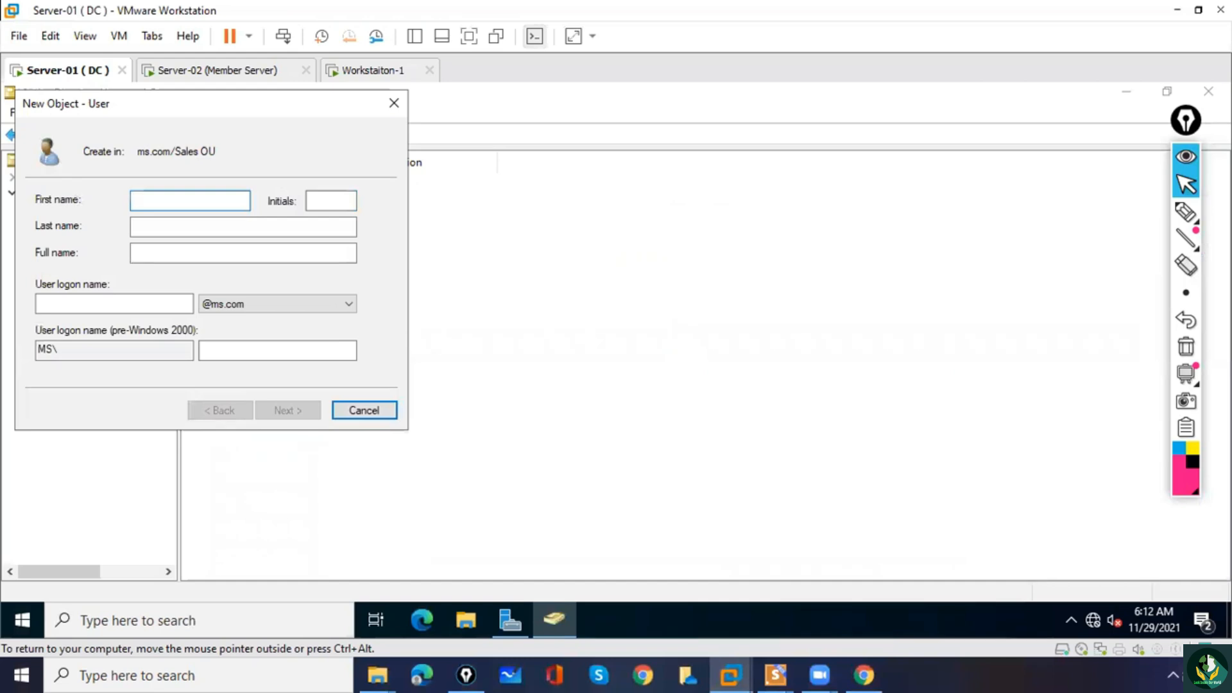
{"action": "key", "text": "Tab"}
{"action": "key", "text": "Tab"}
{"action": "key", "text": "Tab"}
{"action": "key", "text": "Tab"}
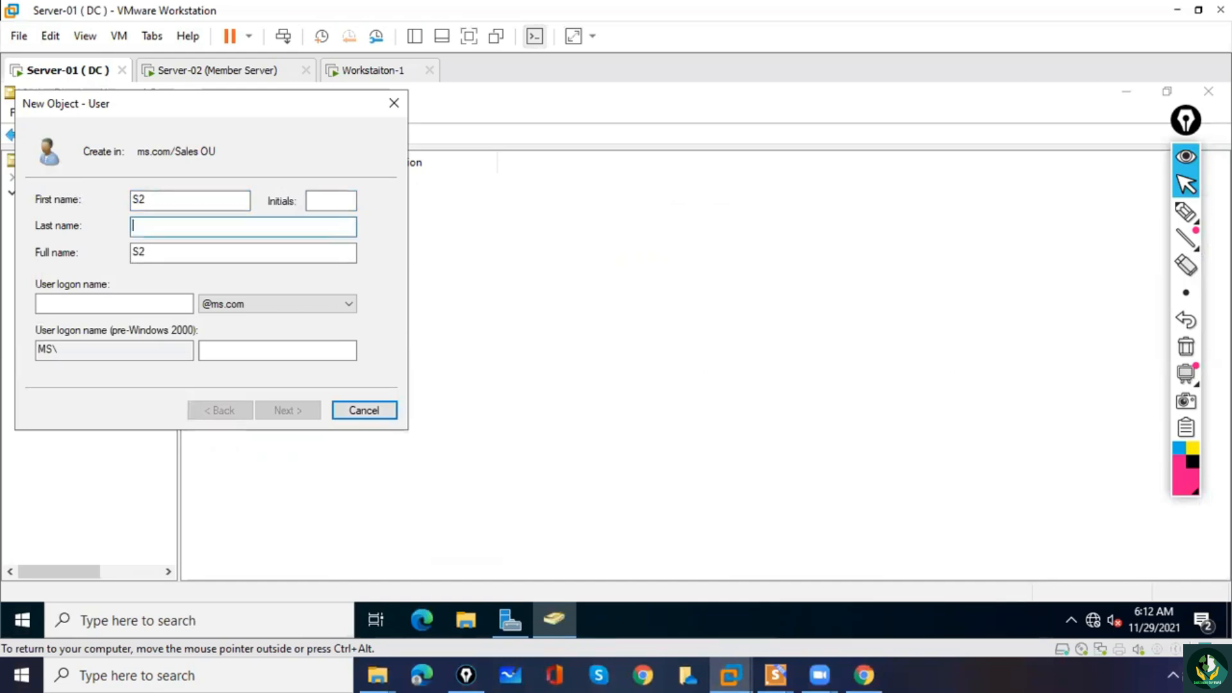
{"action": "type", "text": "s2"}
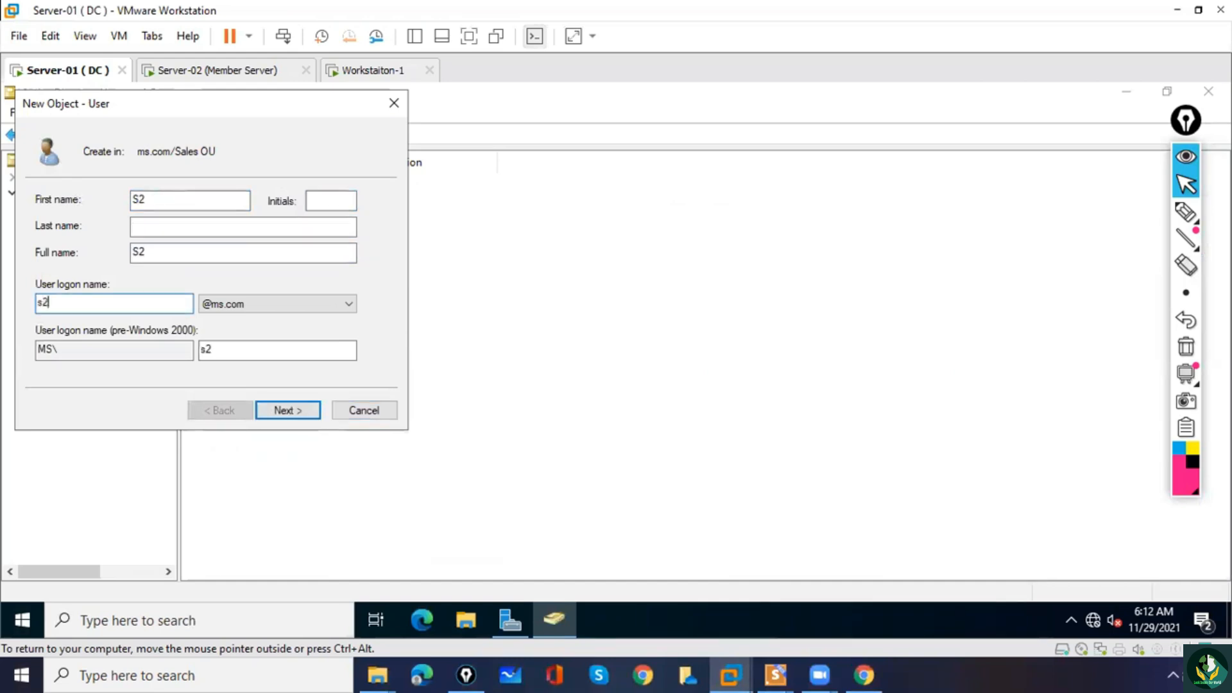
{"action": "key", "text": "BackSpace"}
{"action": "key", "text": "BackSpace"}
{"action": "type", "text": "S2"}
{"action": "left_click", "coordinate": [279, 414]}
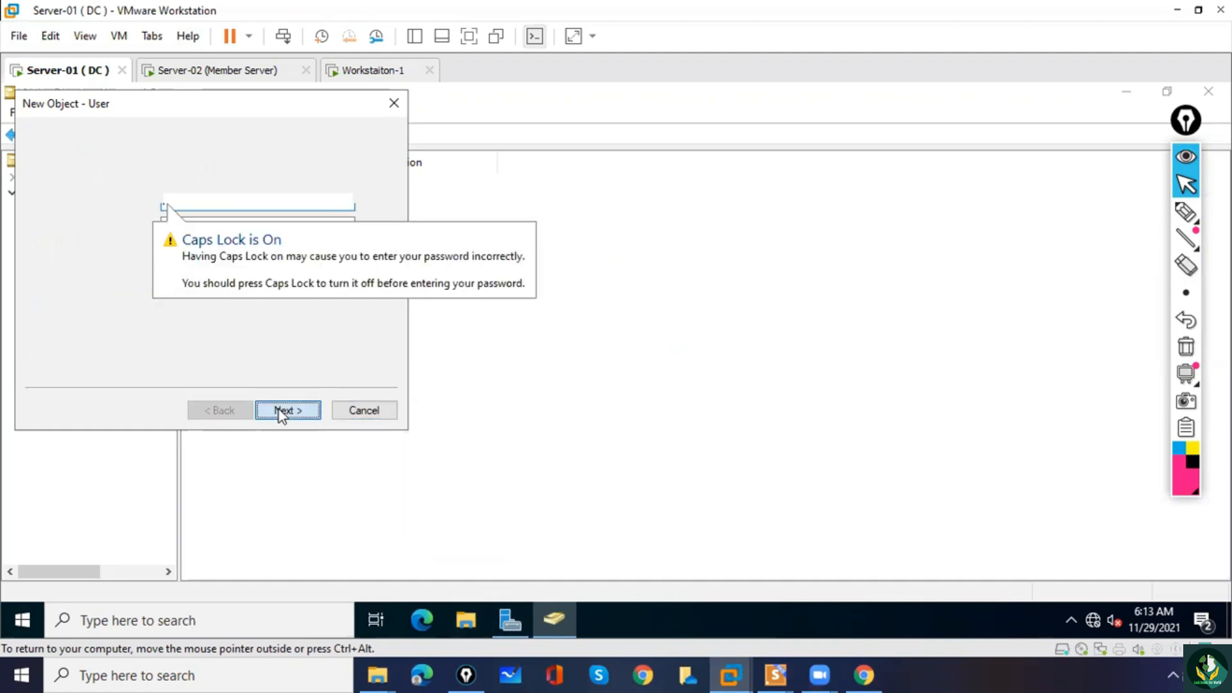
Enter and confirm S2's account password, replace the change-at-next-logon requirement with Password never expires, and finish creating the user.
{"action": "left_click", "coordinate": [40, 260]}
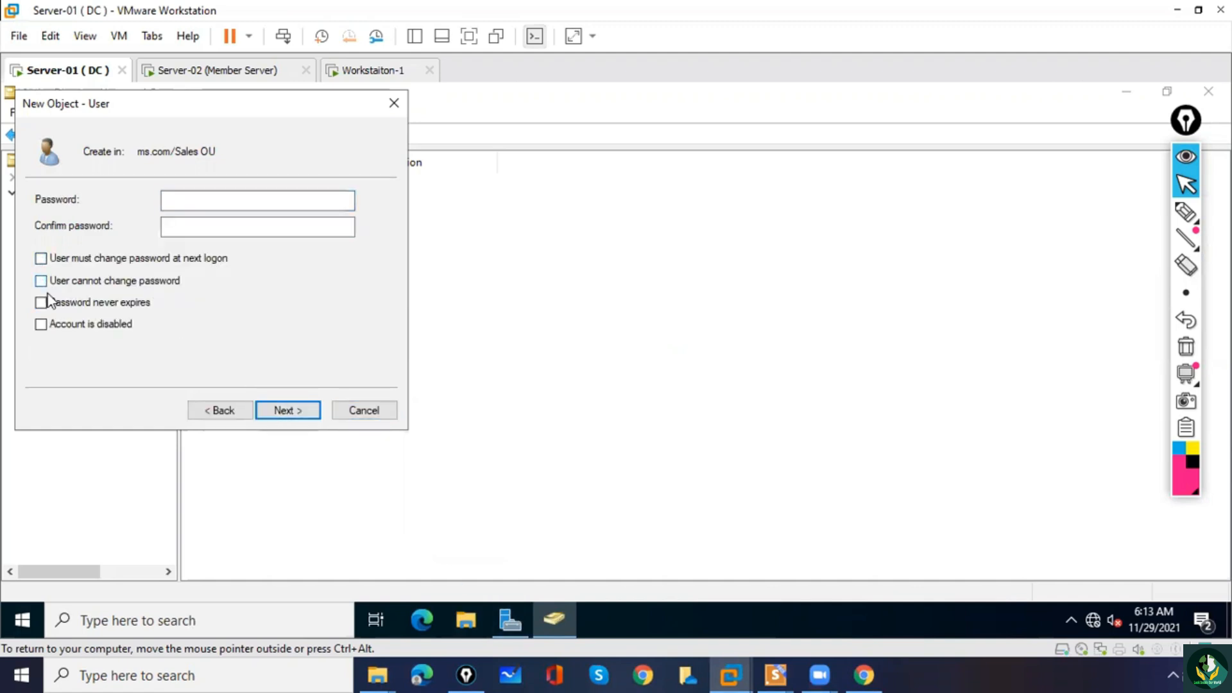
{"action": "left_click", "coordinate": [50, 301]}
{"action": "left_click", "coordinate": [221, 199]}
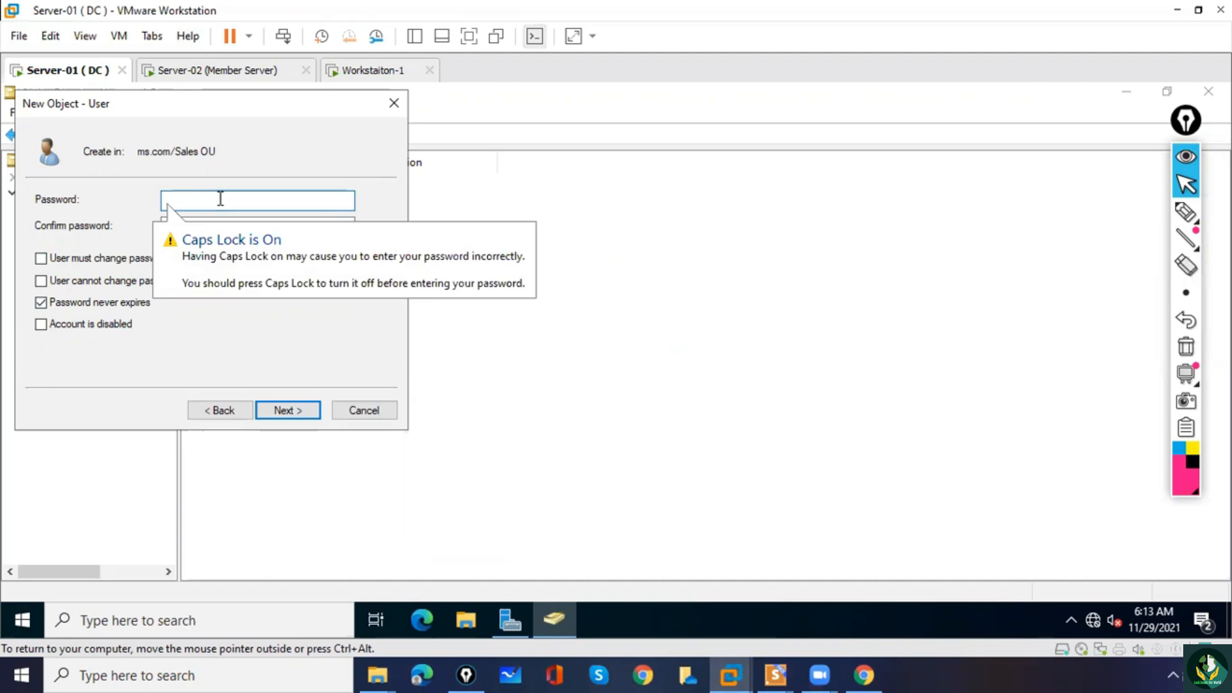
{"action": "type", "text": "•••"}
{"action": "key", "text": "Tab"}
{"action": "type", "text": "•"}
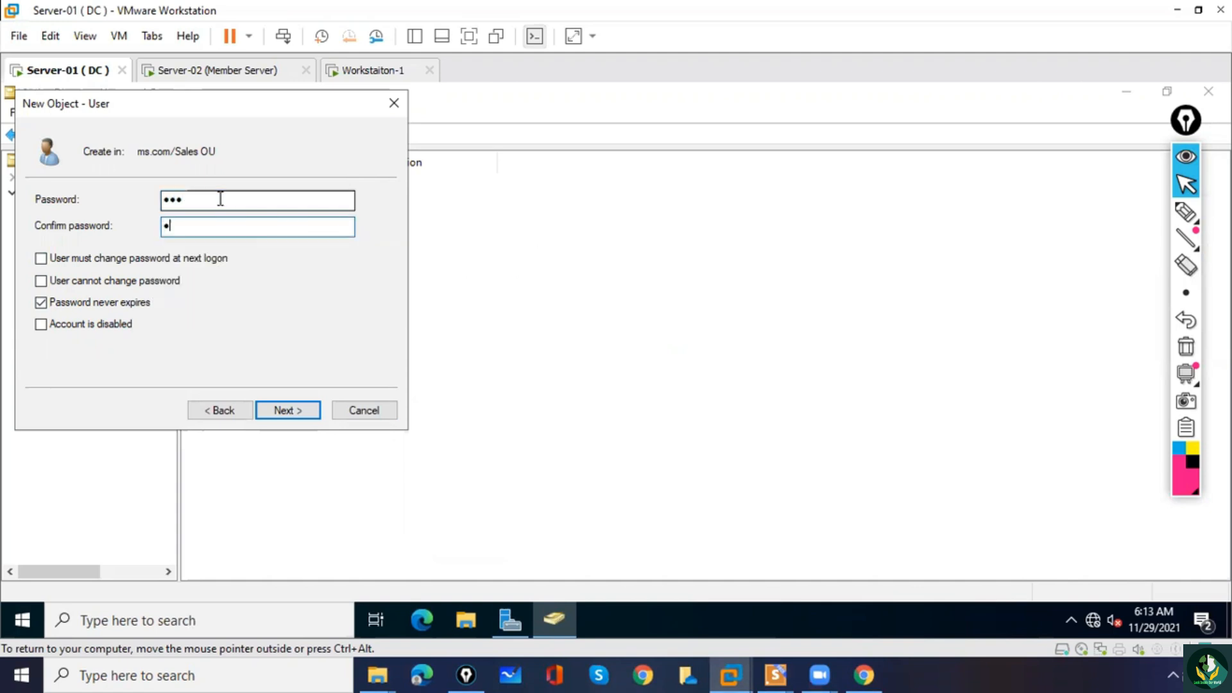
{"action": "left_click", "coordinate": [302, 414]}
{"action": "left_click", "coordinate": [302, 411]}
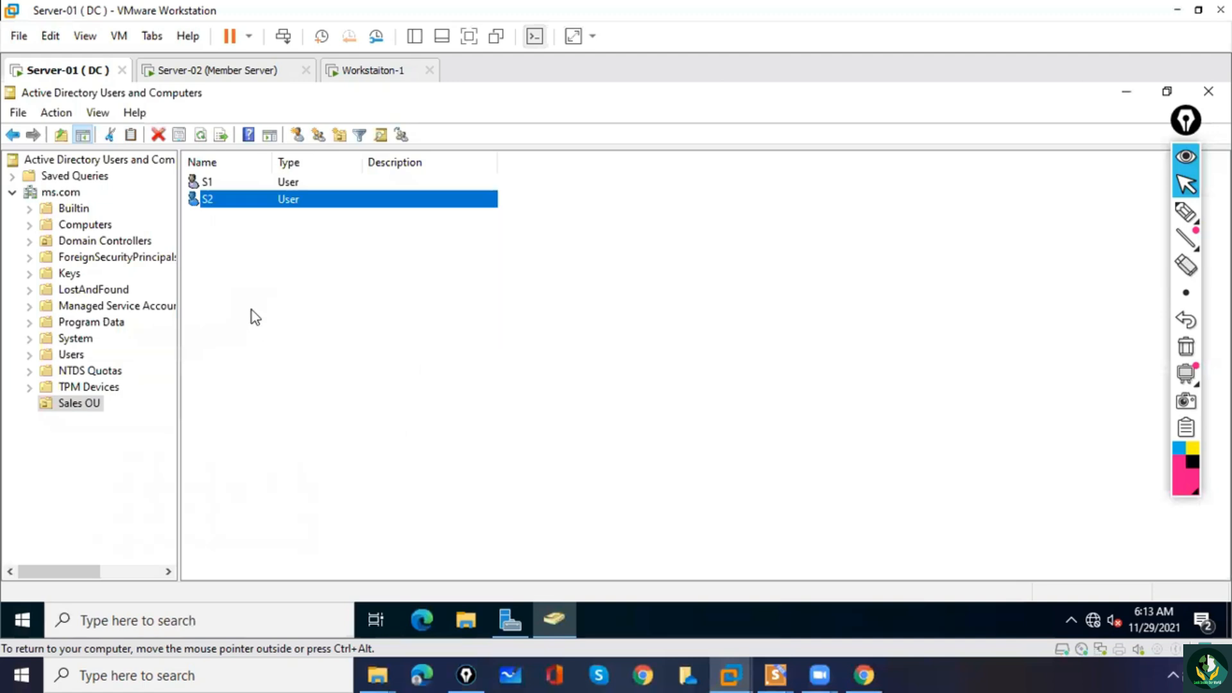
Start a third user in Sales OU with first name S3 and logon name S3, and proceed to the password settings.
{"action": "right_click", "coordinate": [251, 310]}
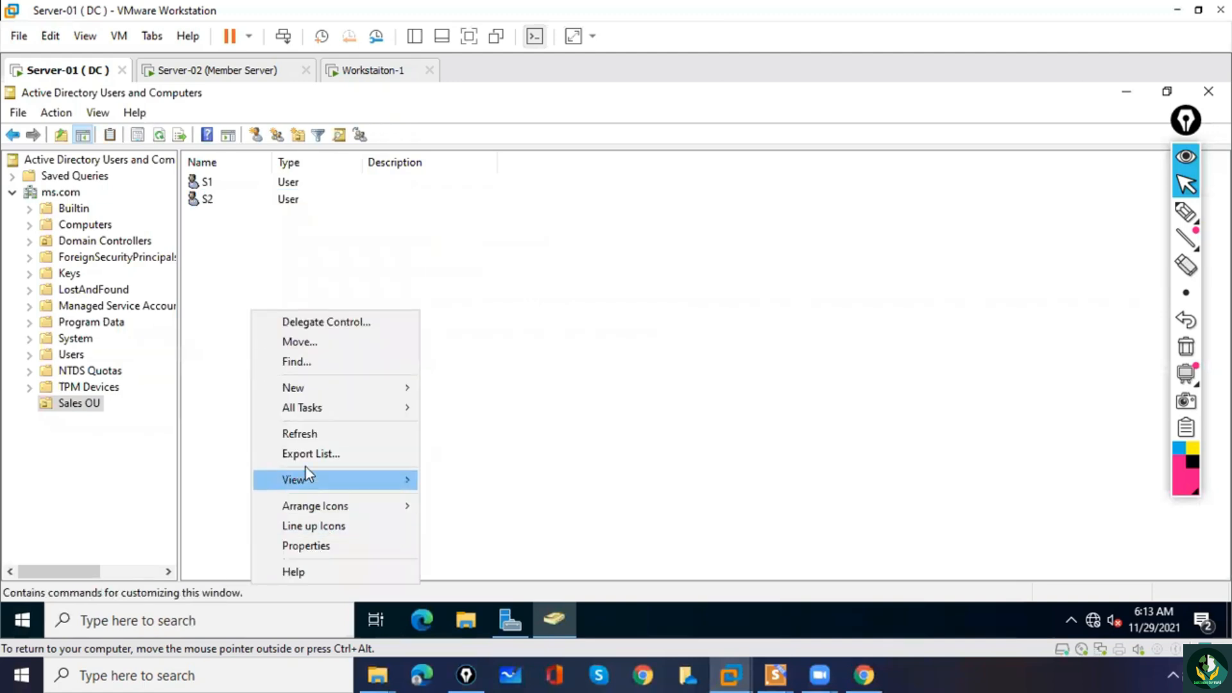
{"action": "mouse_move", "coordinate": [303, 392]}
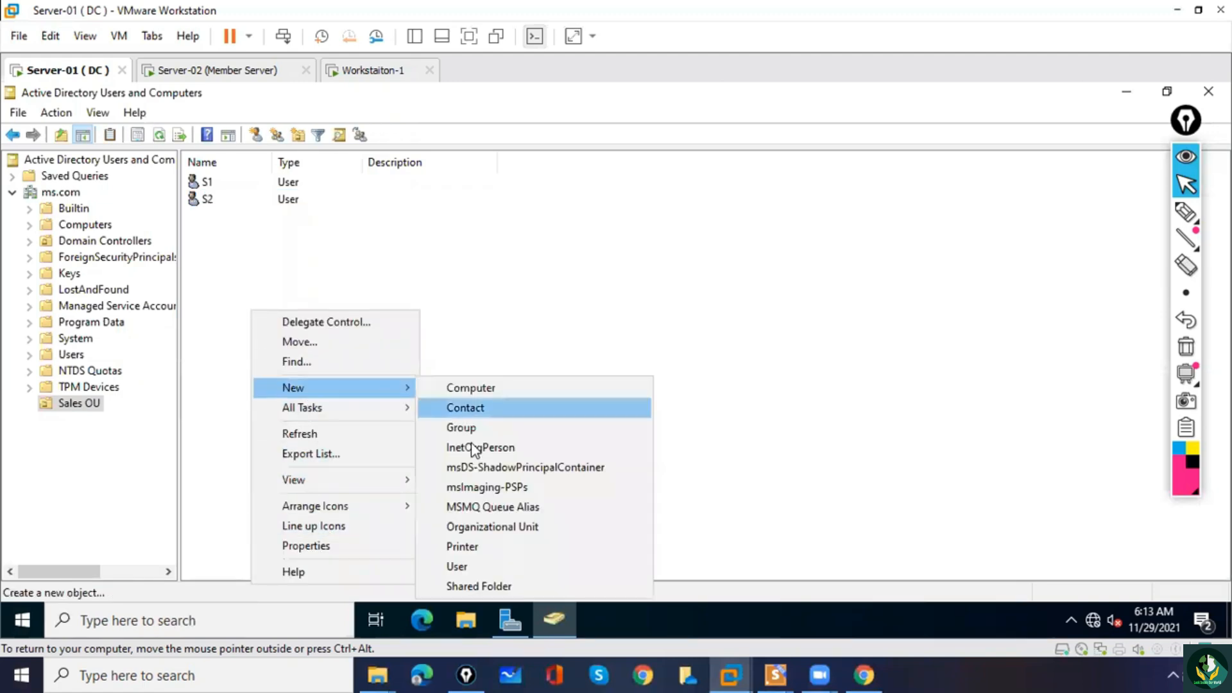
{"action": "left_click", "coordinate": [485, 568]}
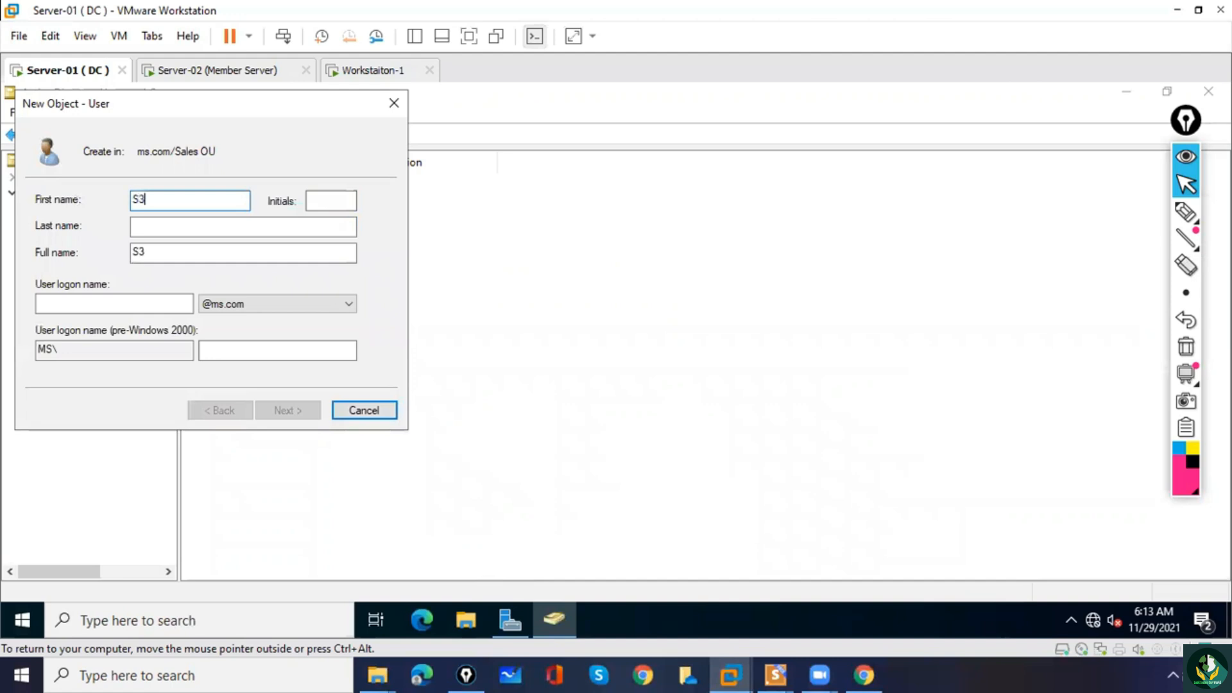
{"action": "key", "text": "Tab"}
{"action": "key", "text": "Tab"}
{"action": "key", "text": "Tab"}
{"action": "key", "text": "Tab"}
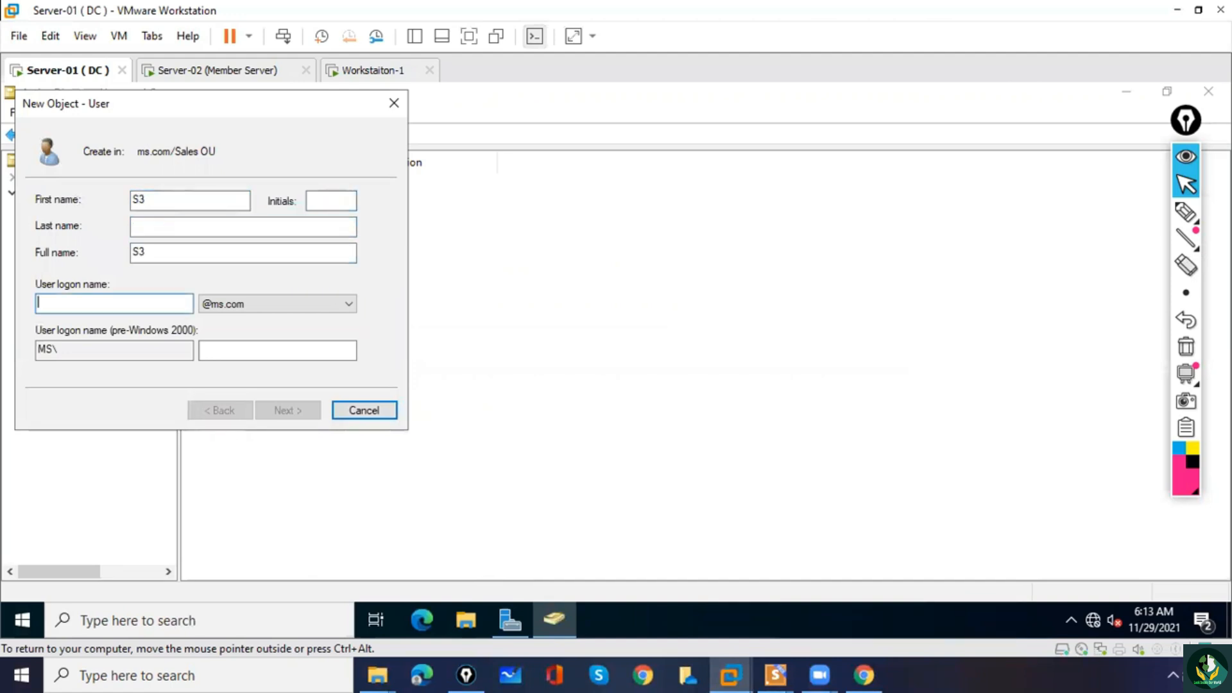
{"action": "type", "text": "S3"}
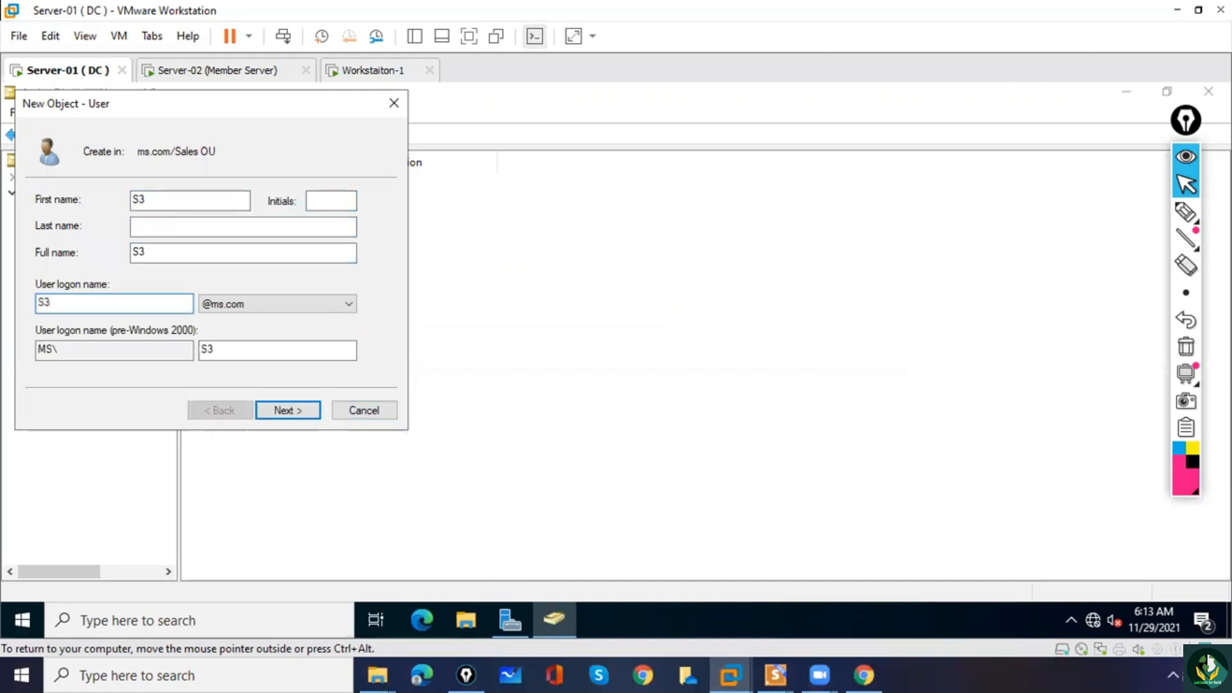
{"action": "left_click", "coordinate": [283, 410]}
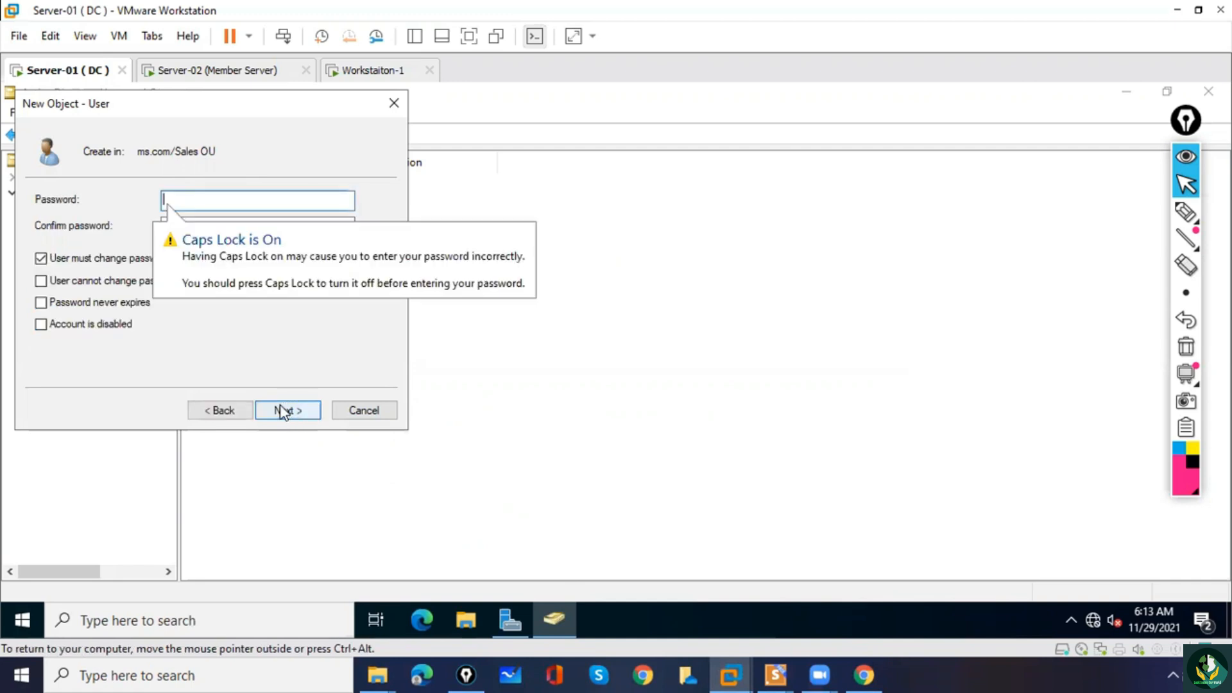
Enter and confirm S3's account password, replace the change-at-next-logon requirement with Password never expires, and finish creating the user.
{"action": "left_click", "coordinate": [58, 259]}
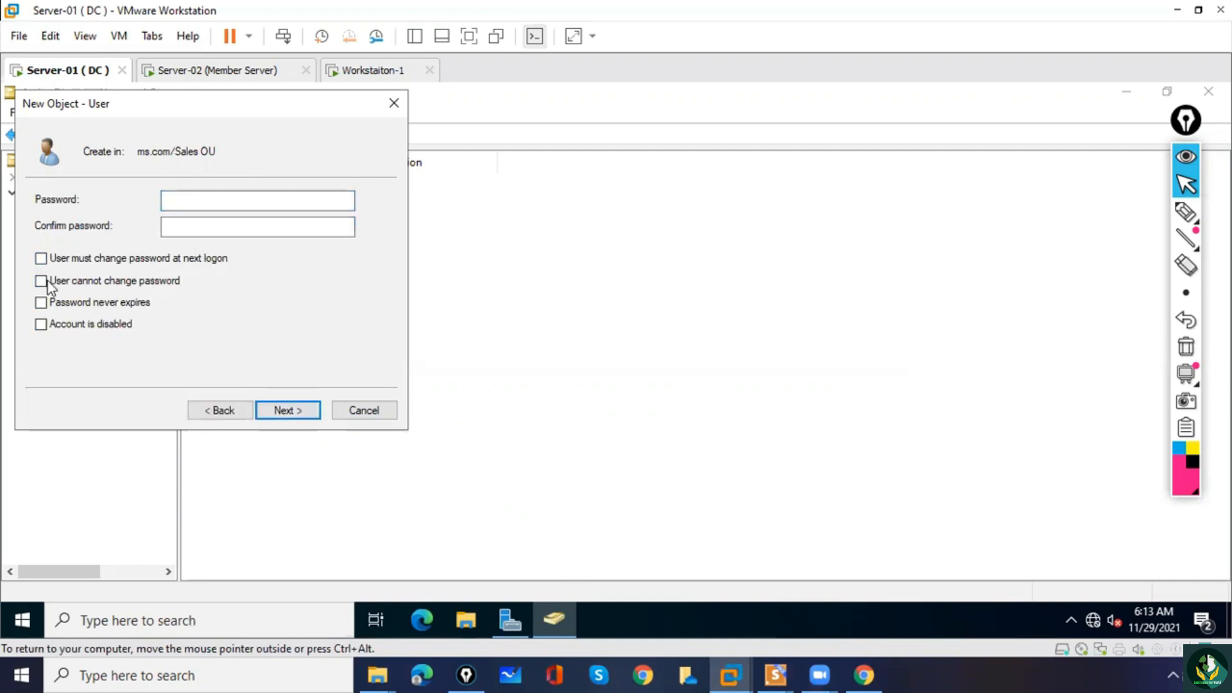
{"action": "left_click", "coordinate": [177, 201]}
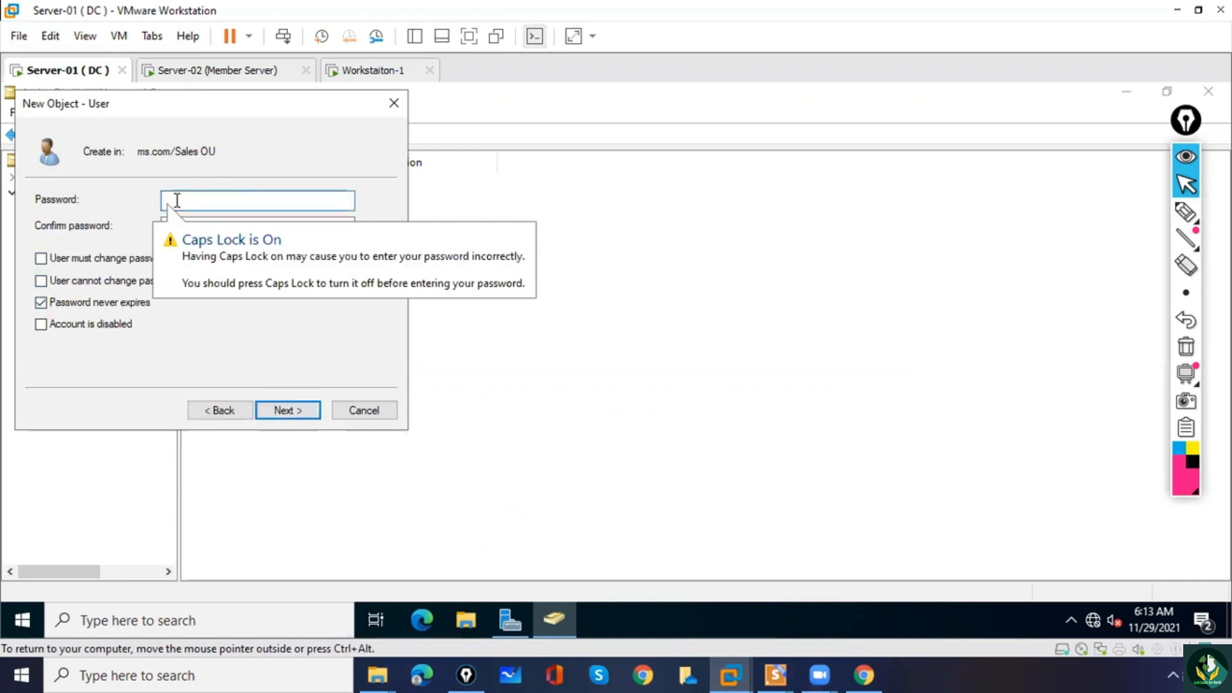
{"action": "type", "text": "Pas"}
{"action": "key", "text": "Tab"}
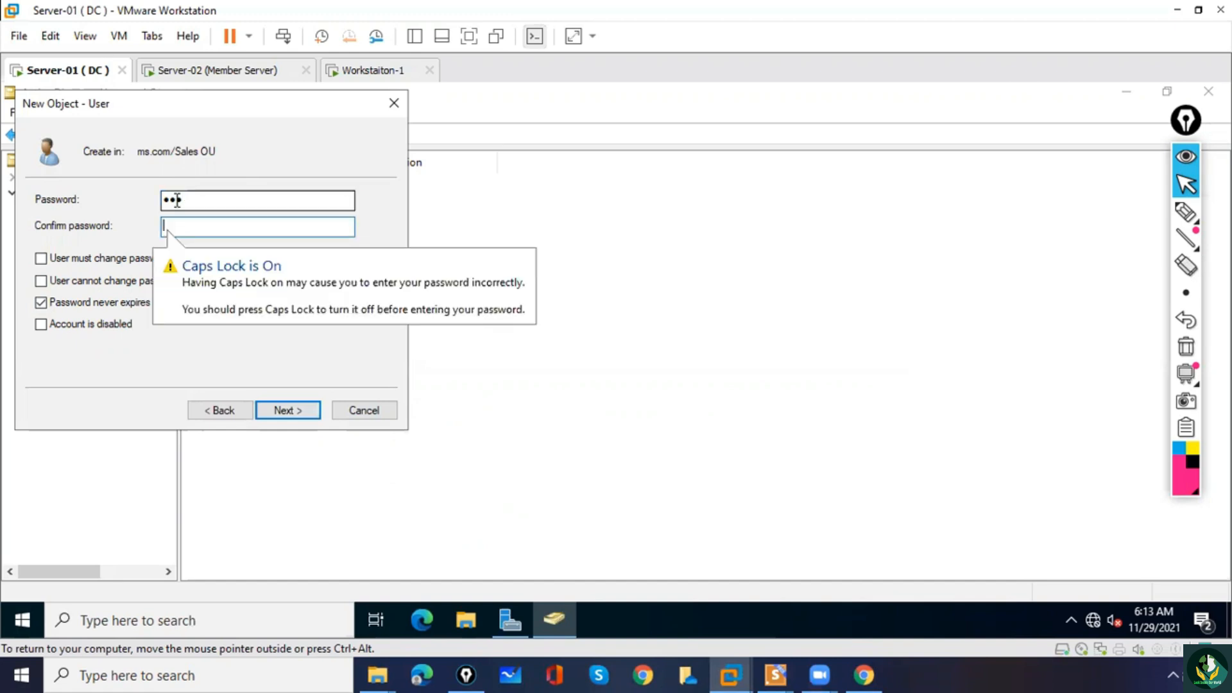
{"action": "type", "text": "Pas"}
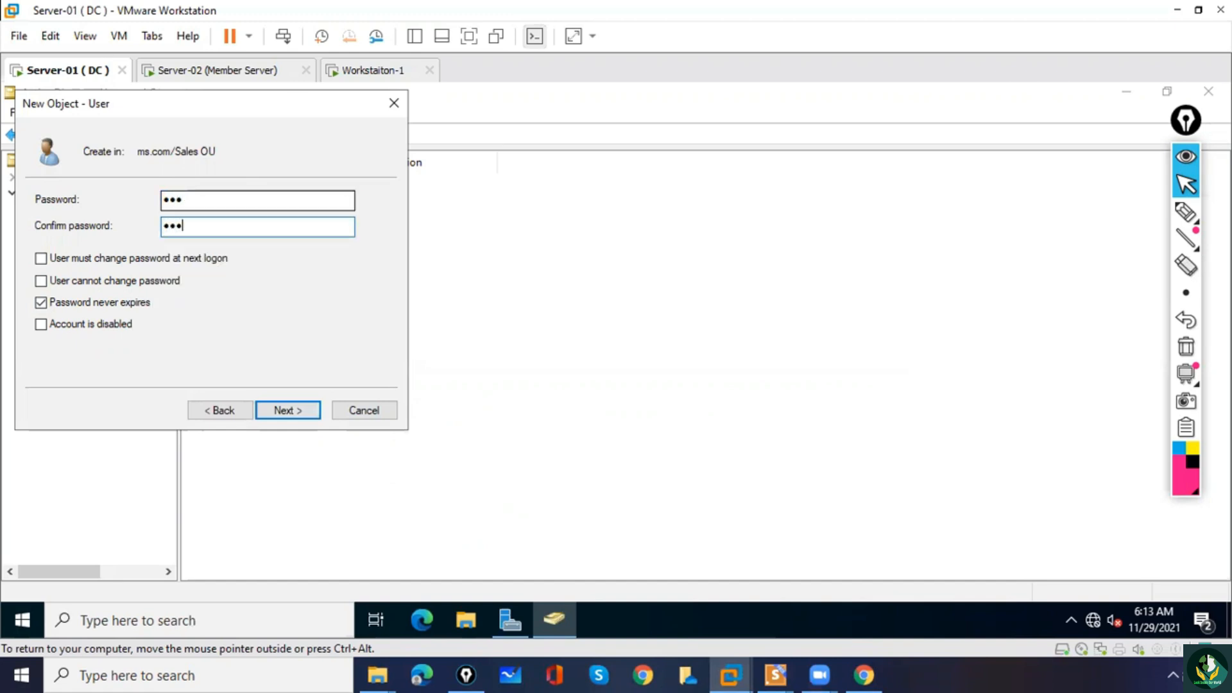
{"action": "left_click", "coordinate": [290, 417]}
{"action": "left_click", "coordinate": [289, 417]}
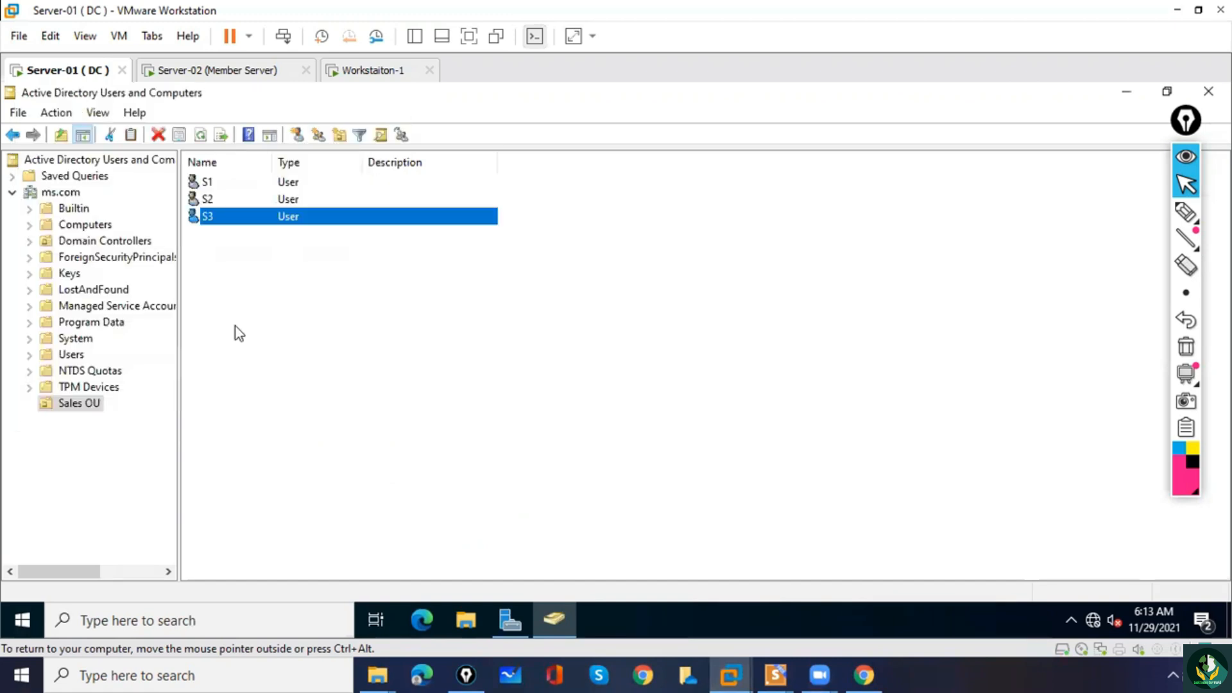
Start a fourth user in Sales OU with first name S4 and logon name S4, and proceed to the password settings.
{"action": "right_click", "coordinate": [235, 326]}
{"action": "mouse_move", "coordinate": [280, 403]}
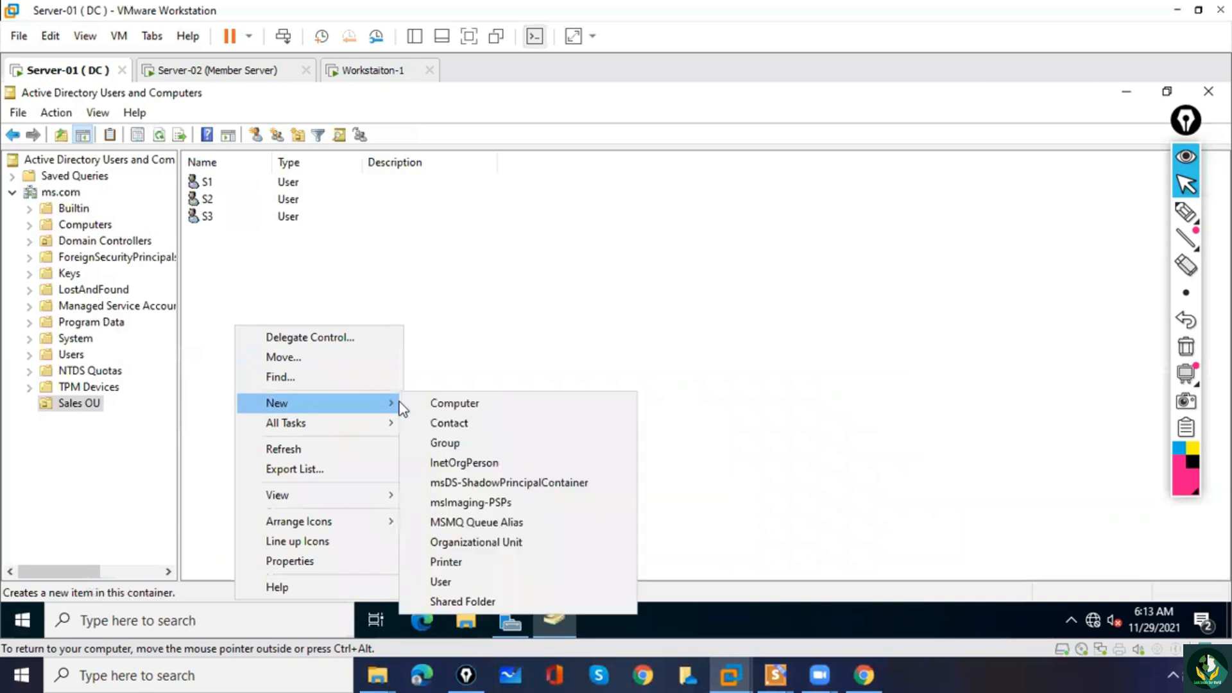
{"action": "left_click", "coordinate": [471, 583]}
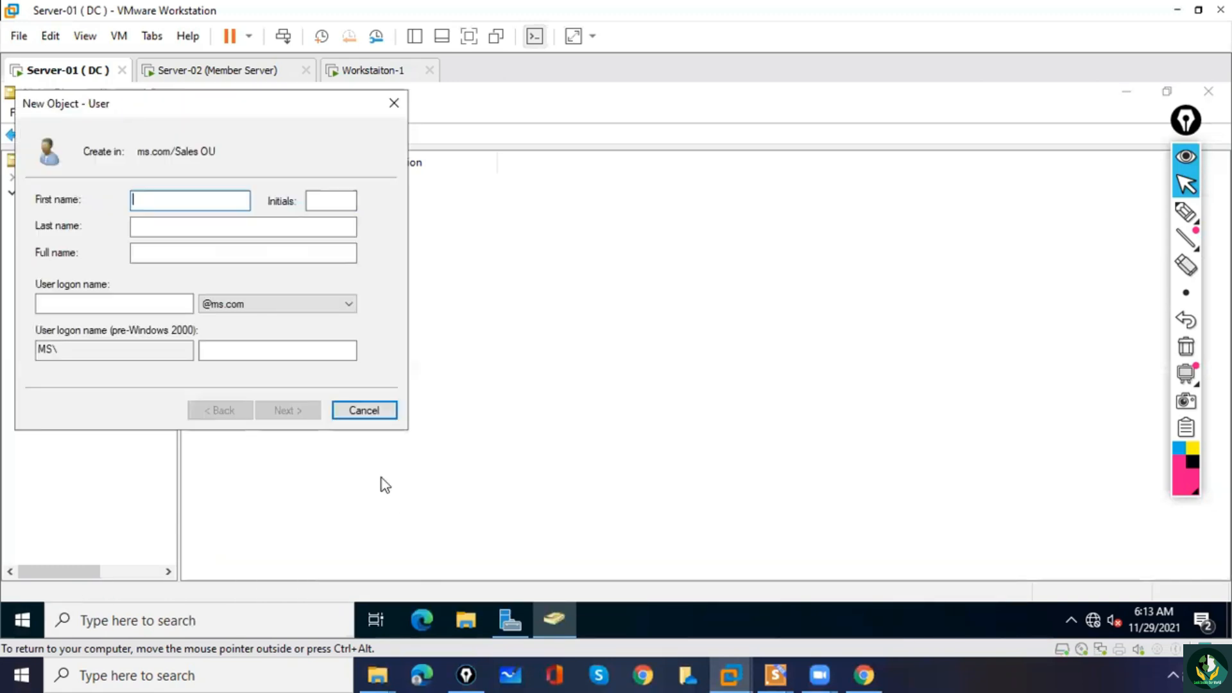
{"action": "type", "text": "S4"}
{"action": "key", "text": "Tab"}
{"action": "key", "text": "Tab"}
{"action": "key", "text": "Tab"}
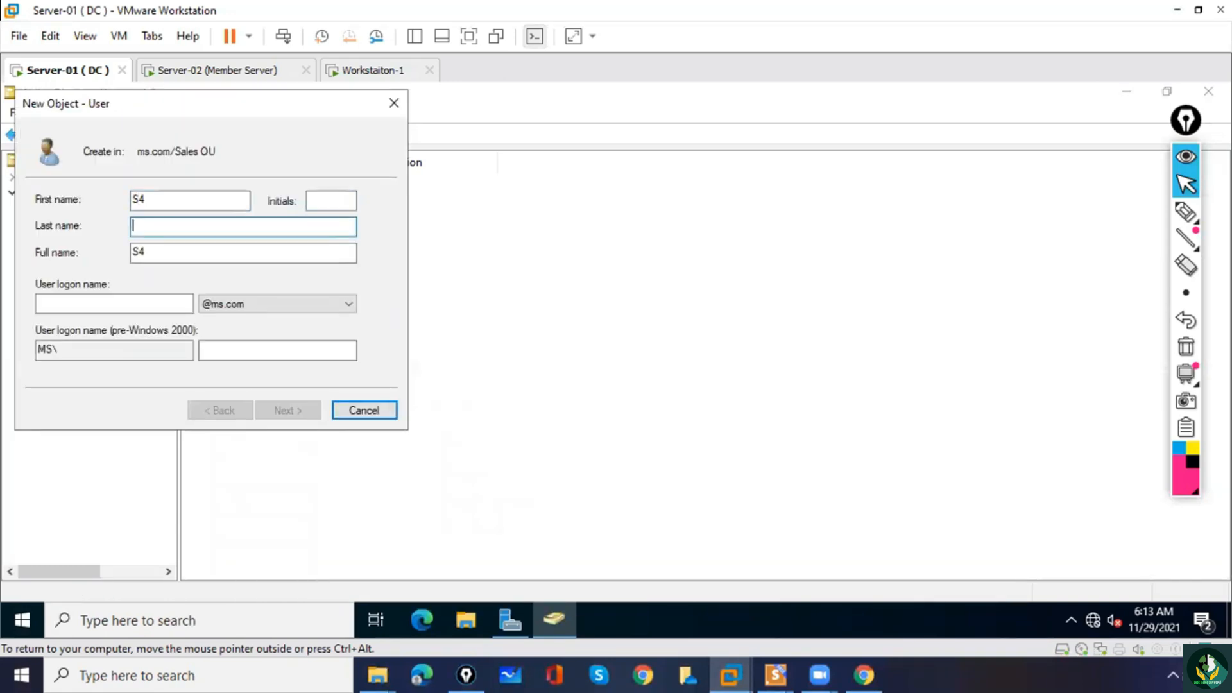
{"action": "type", "text": "S4"}
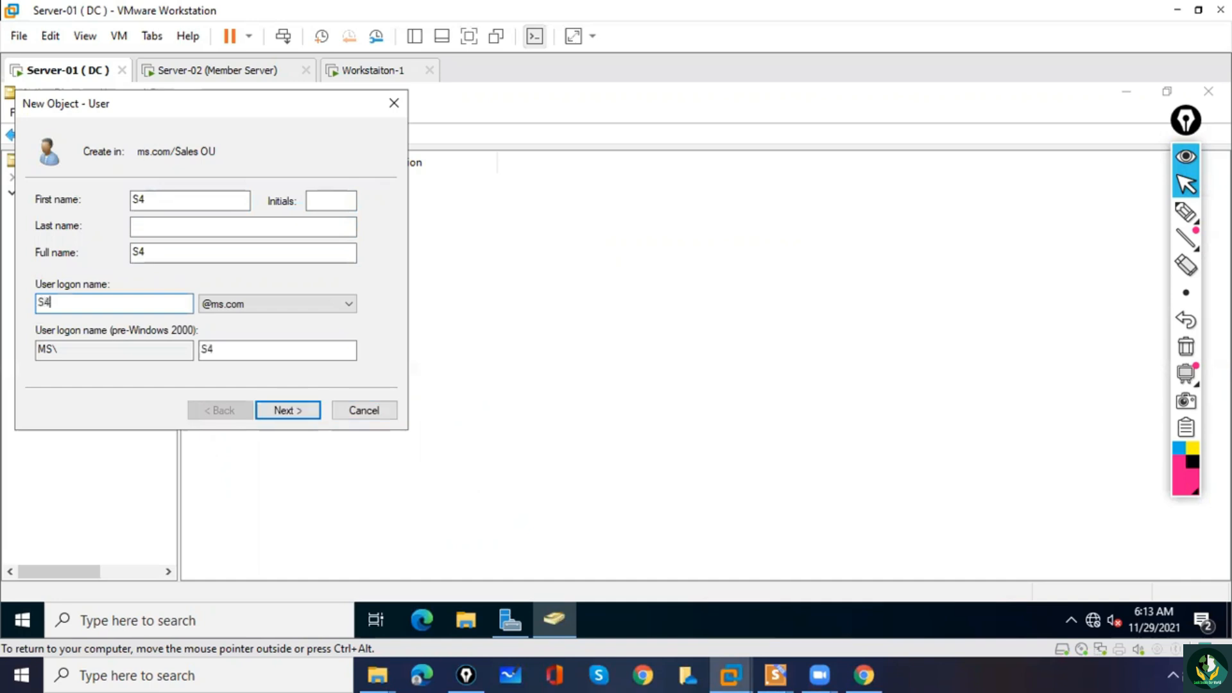
{"action": "left_click", "coordinate": [285, 410]}
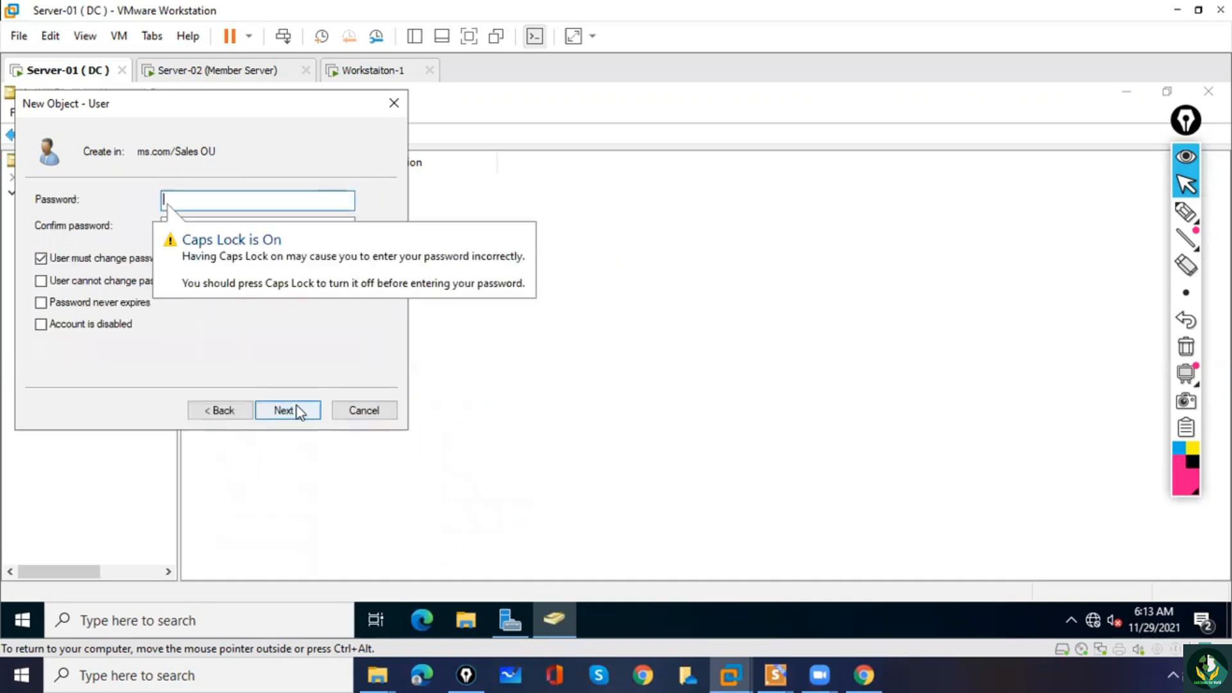
Replace S4's change-at-next-logon requirement with Password never expires, enter and confirm the account password, and finish creating the user.
{"action": "left_click", "coordinate": [61, 260]}
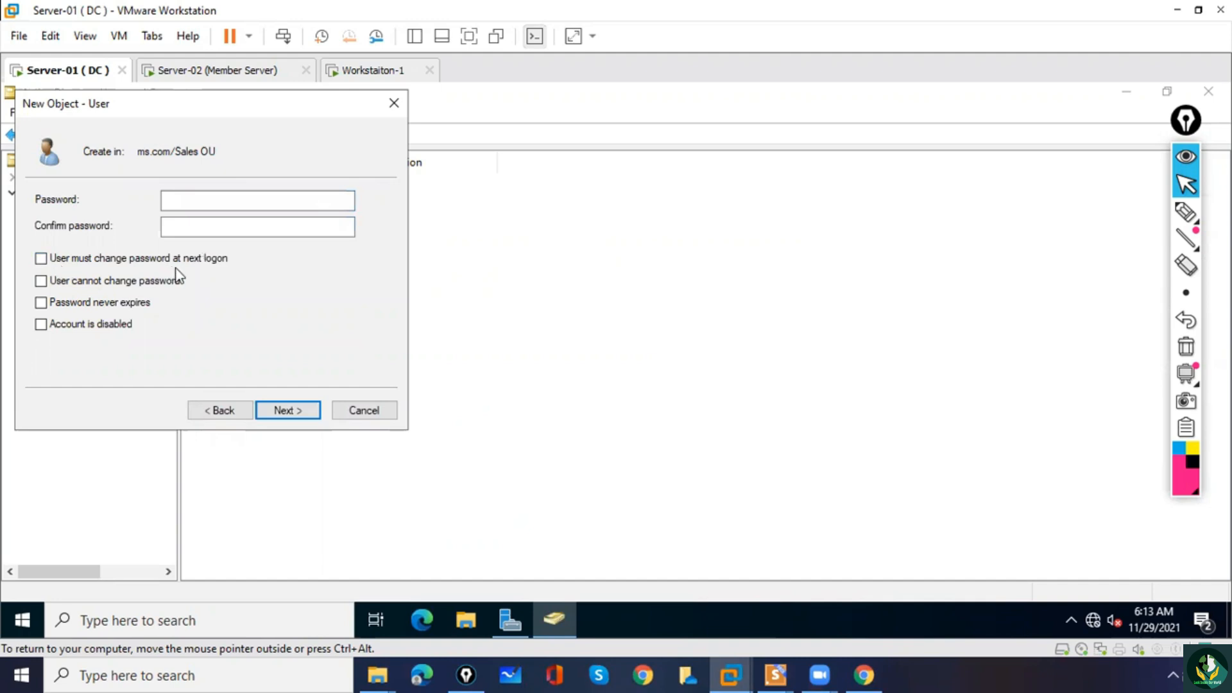
{"action": "left_click", "coordinate": [42, 304]}
{"action": "left_click", "coordinate": [185, 203]}
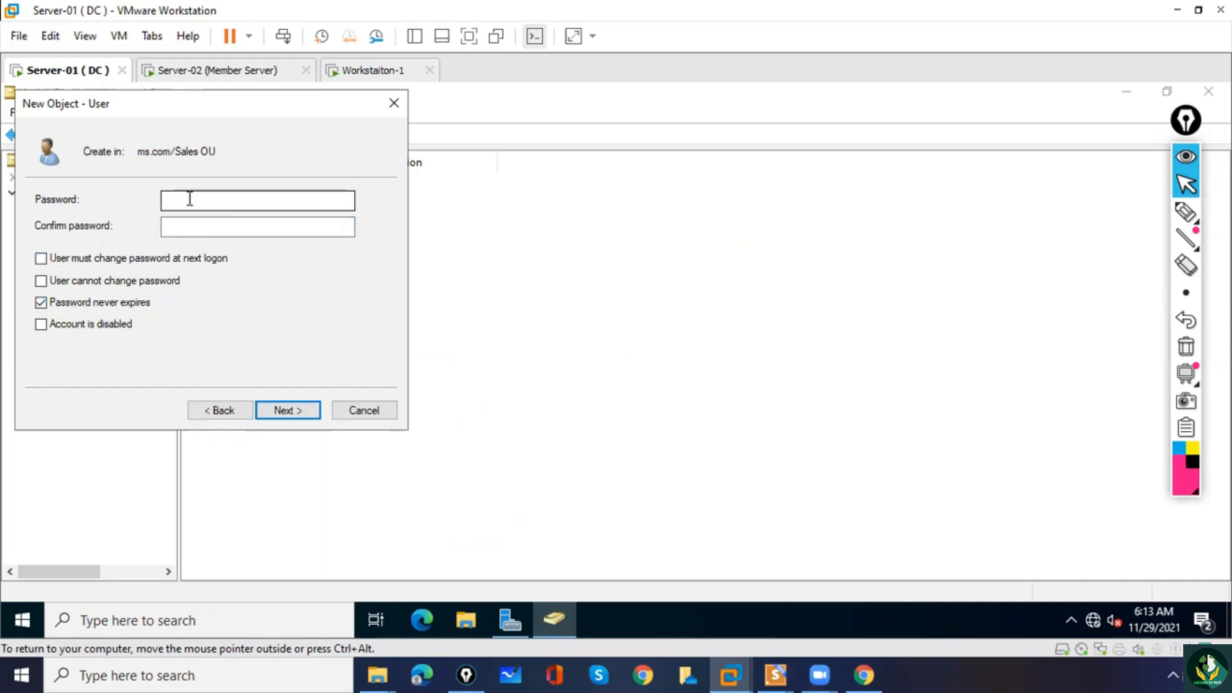
{"action": "type", "text": "P@s"}
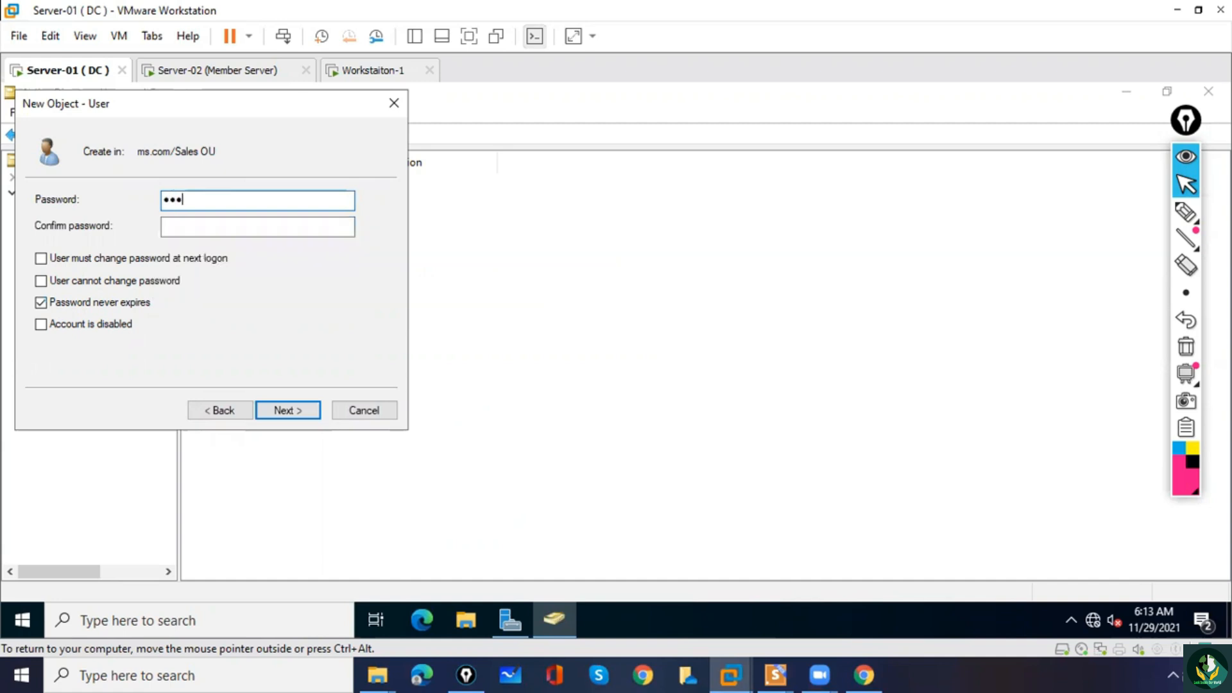
{"action": "key", "text": "Tab"}
{"action": "type", "text": "P@s"}
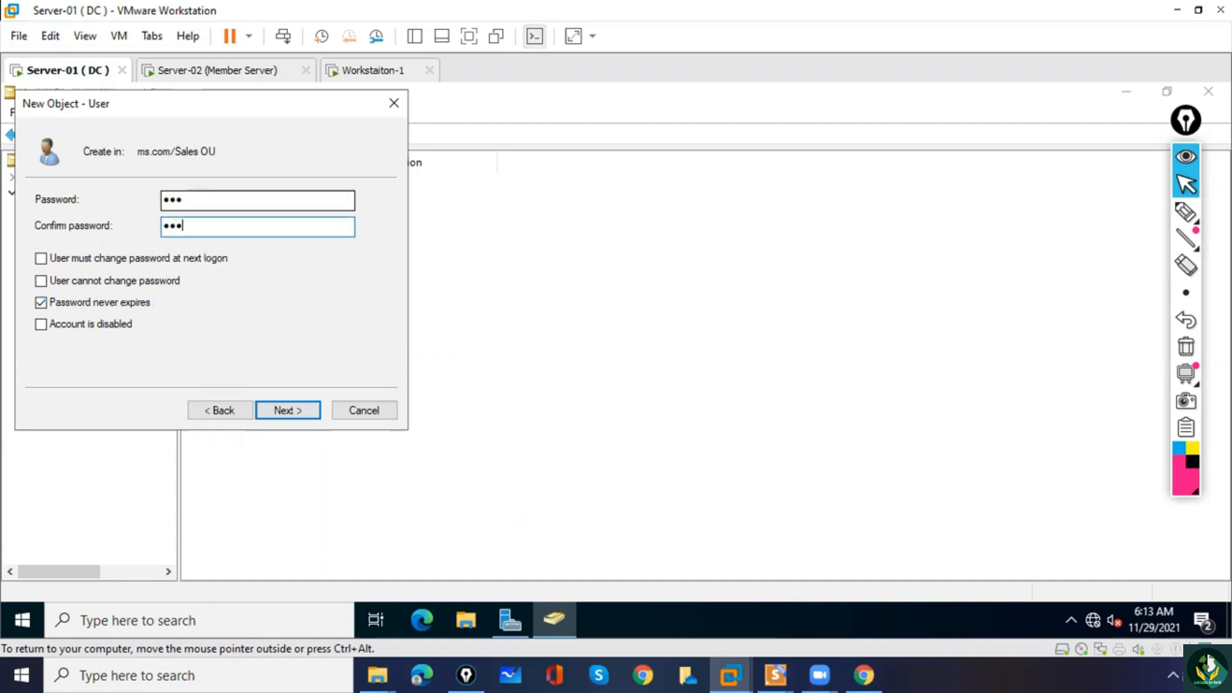
{"action": "left_click", "coordinate": [289, 410]}
{"action": "left_click", "coordinate": [289, 410]}
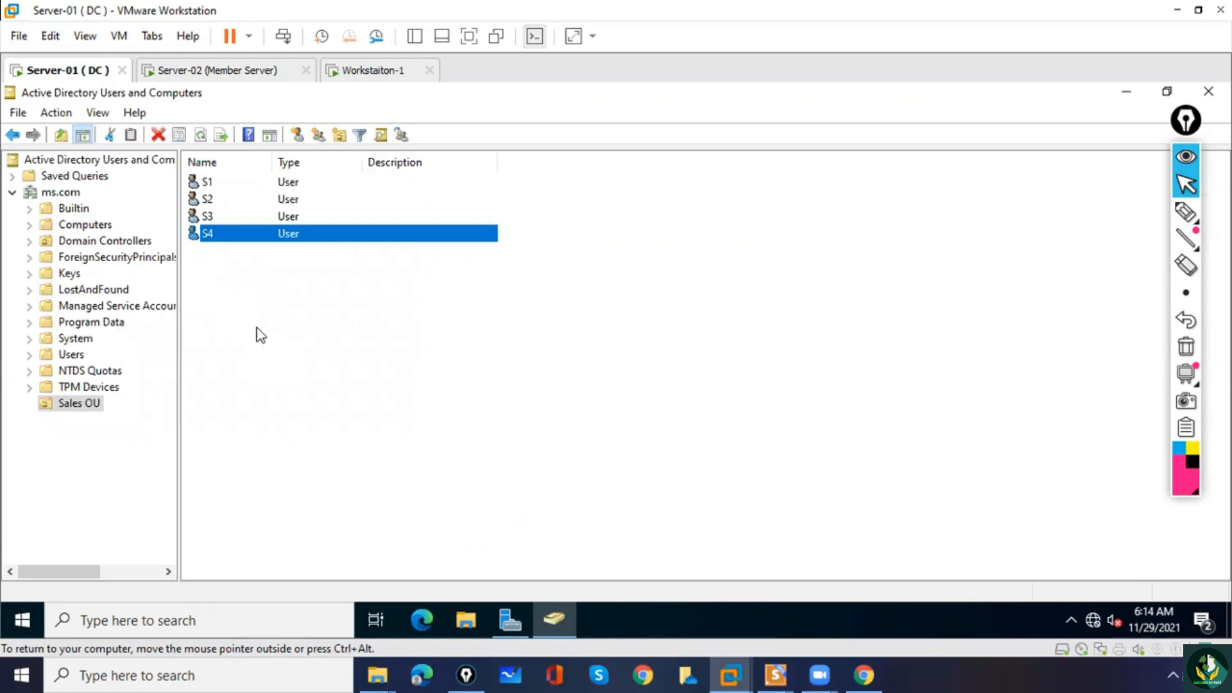
Create a global security group named Sales Group in Sales OU.
{"action": "left_click", "coordinate": [96, 460]}
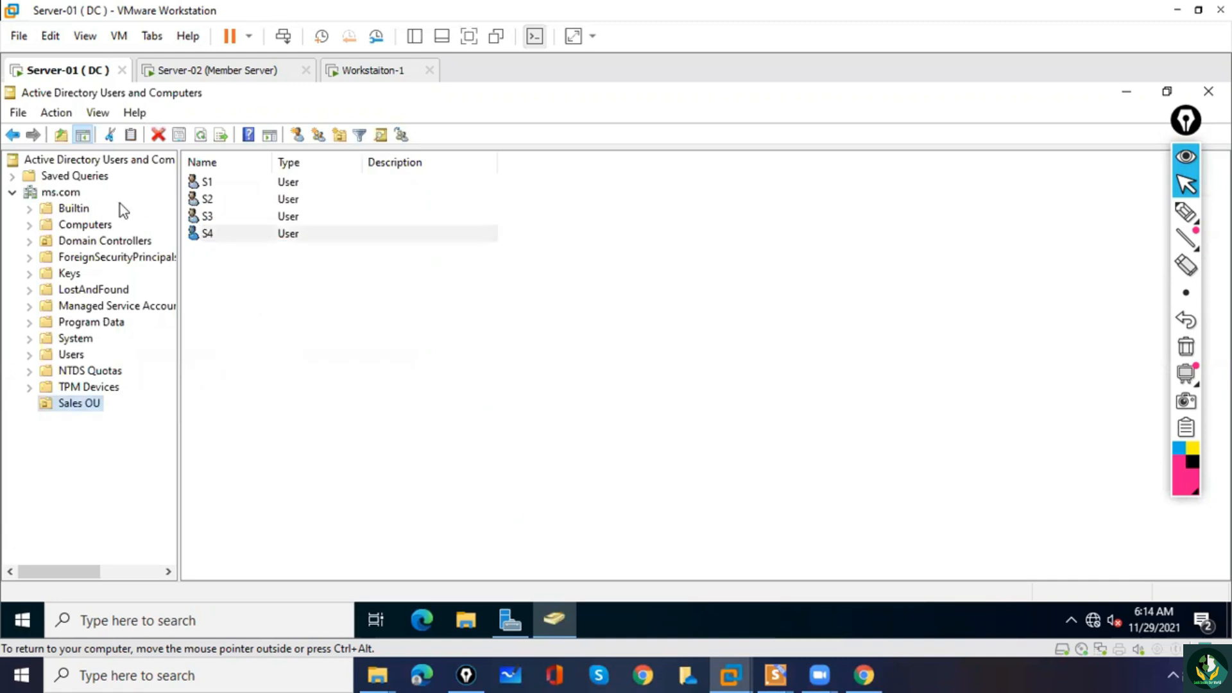
{"action": "left_click", "coordinate": [75, 194]}
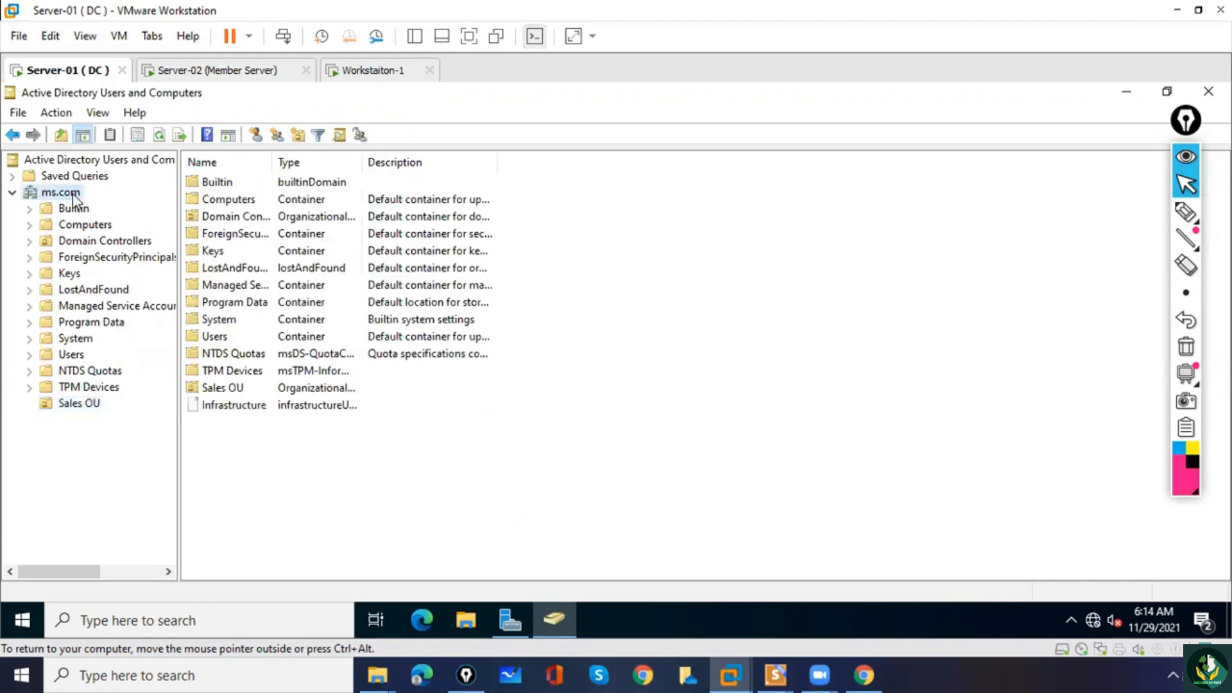
{"action": "left_click", "coordinate": [72, 410]}
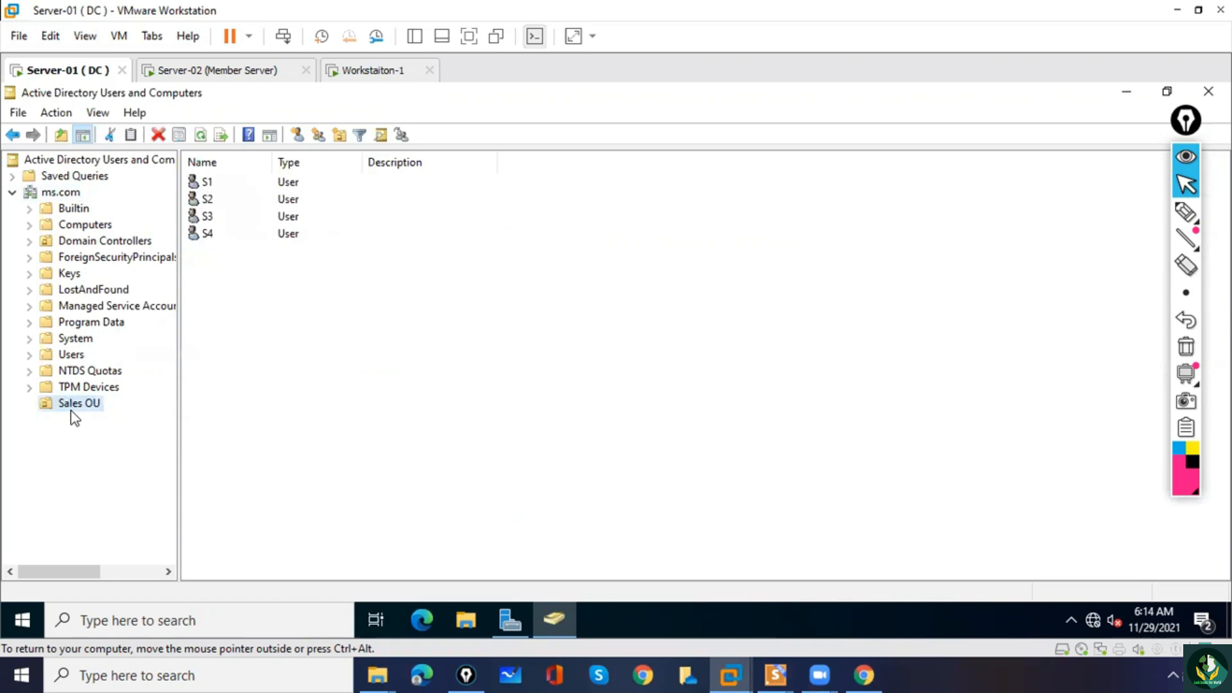
{"action": "right_click", "coordinate": [237, 303]}
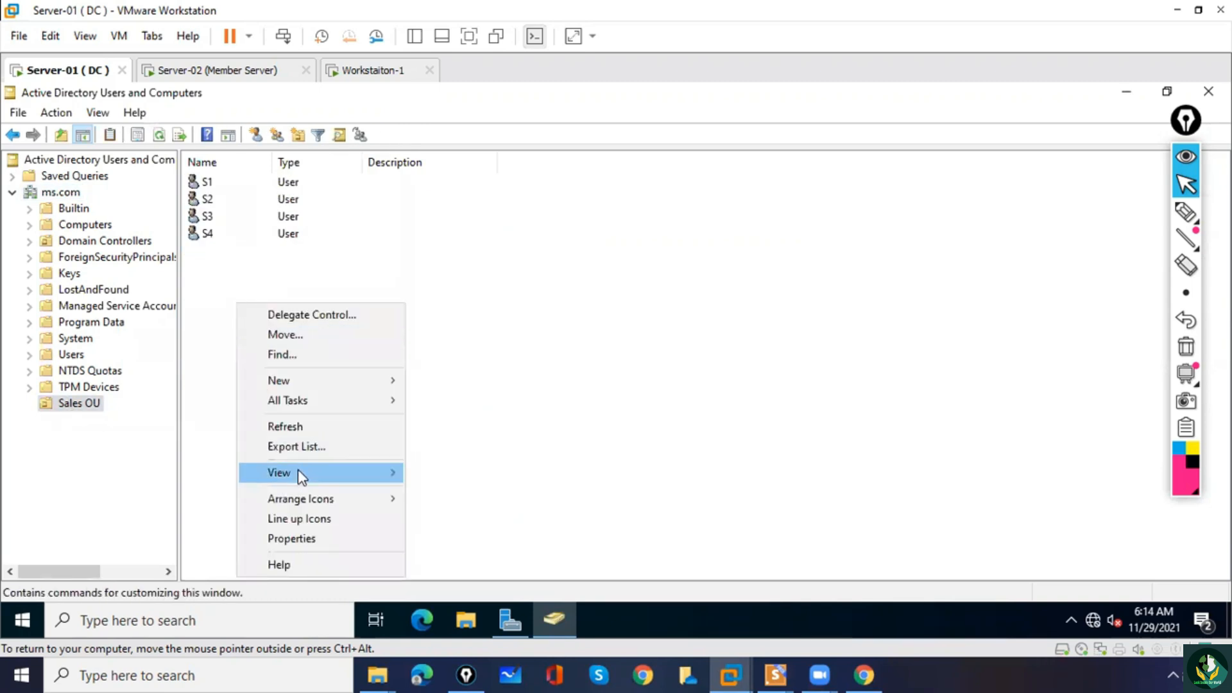
{"action": "mouse_move", "coordinate": [369, 383]}
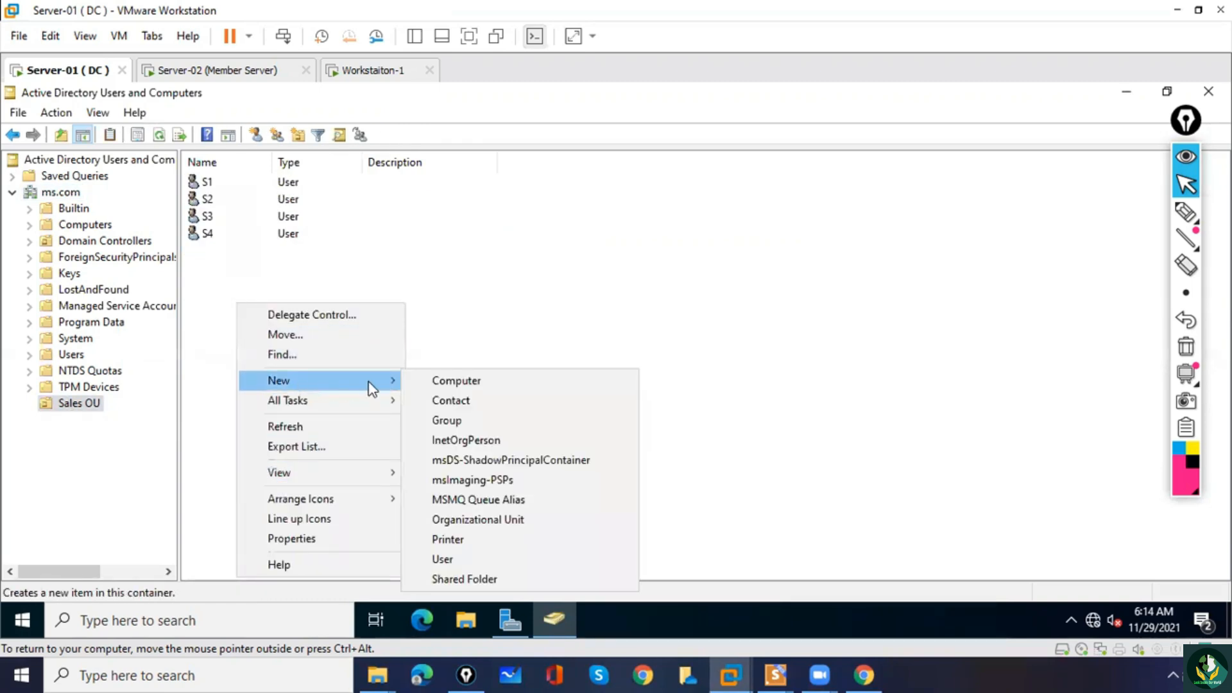
{"action": "left_click", "coordinate": [464, 422]}
{"action": "type", "text": "sALE"}
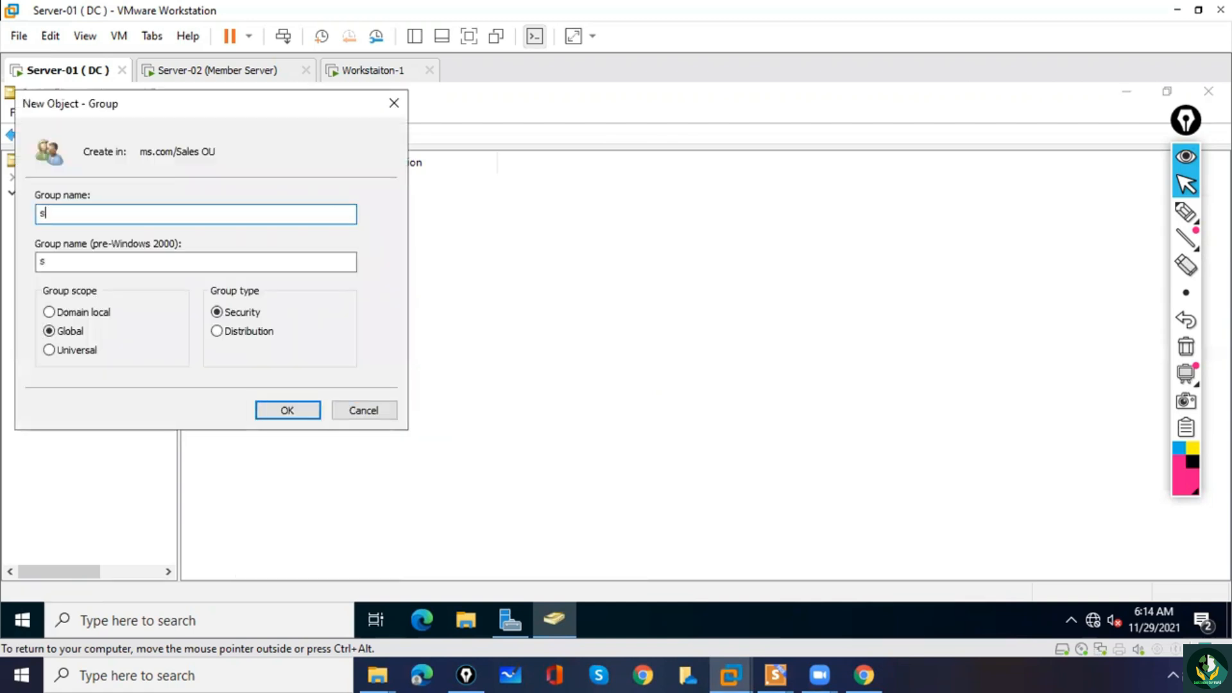
{"action": "key", "text": "BackSpace"}
{"action": "key", "text": "BackSpace"}
{"action": "key", "text": "BackSpace"}
{"action": "key", "text": "BackSpace"}
{"action": "type", "text": "Sales Group"}
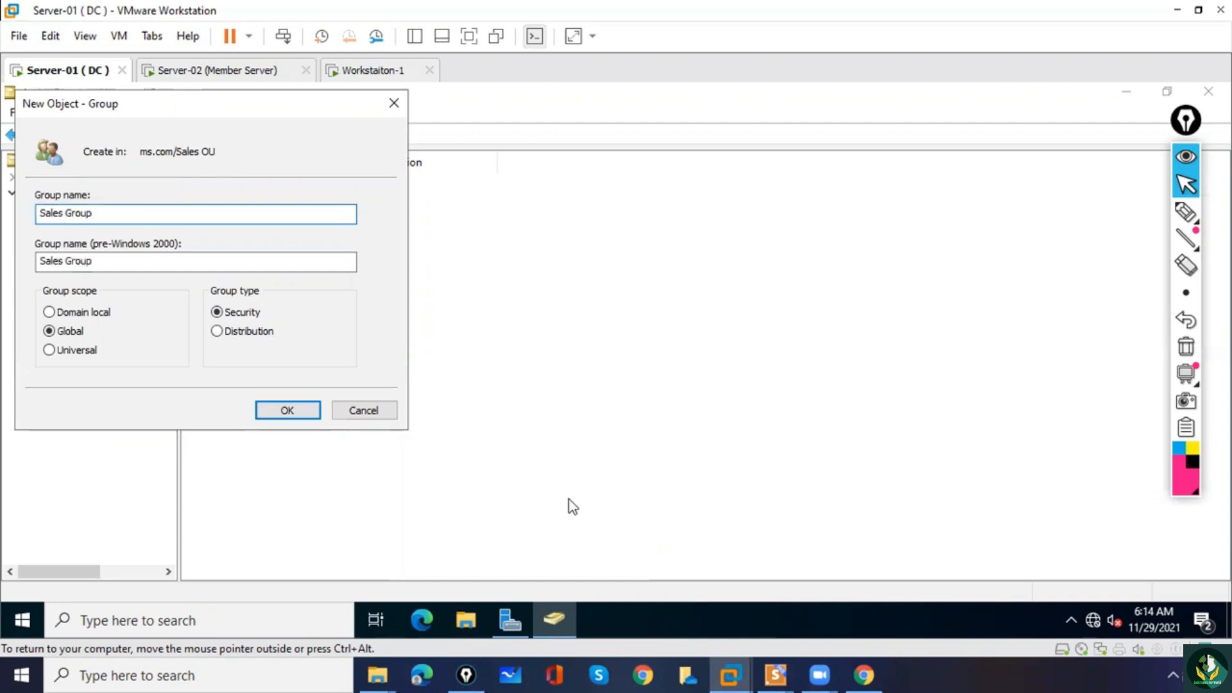
{"action": "left_click", "coordinate": [297, 410]}
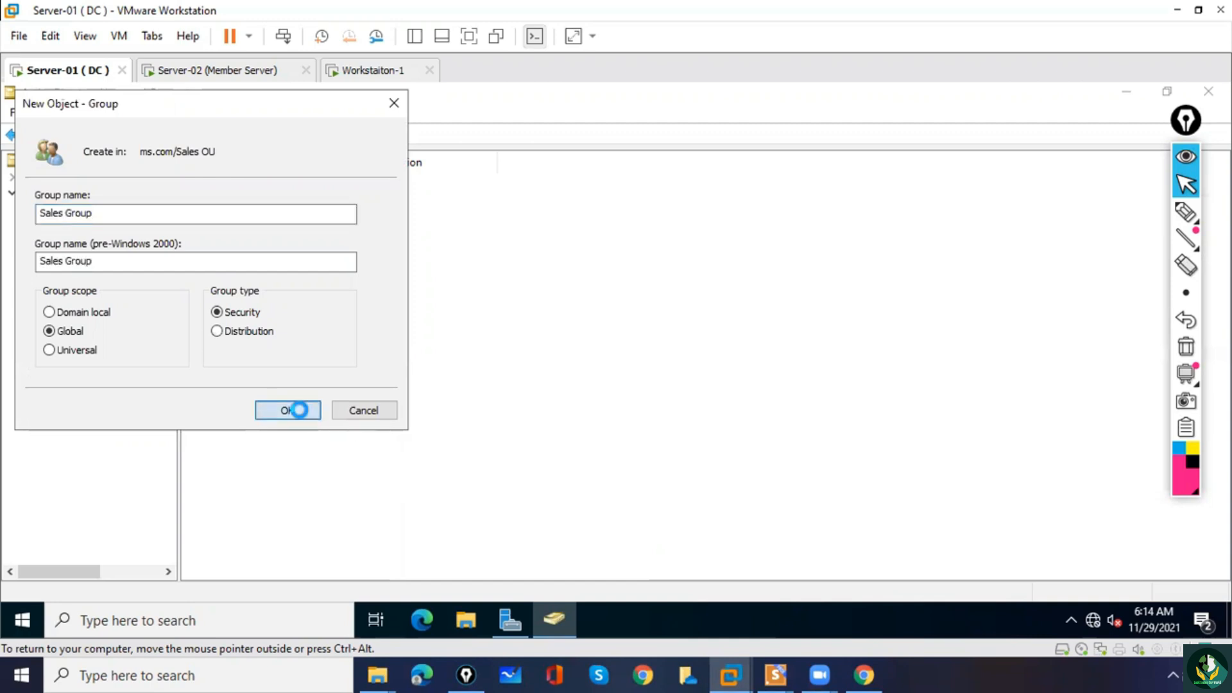
Create a nested organizational unit named Sales Sub OU inside Sales OU, and view the contents of Sales OU.
{"action": "right_click", "coordinate": [244, 382]}
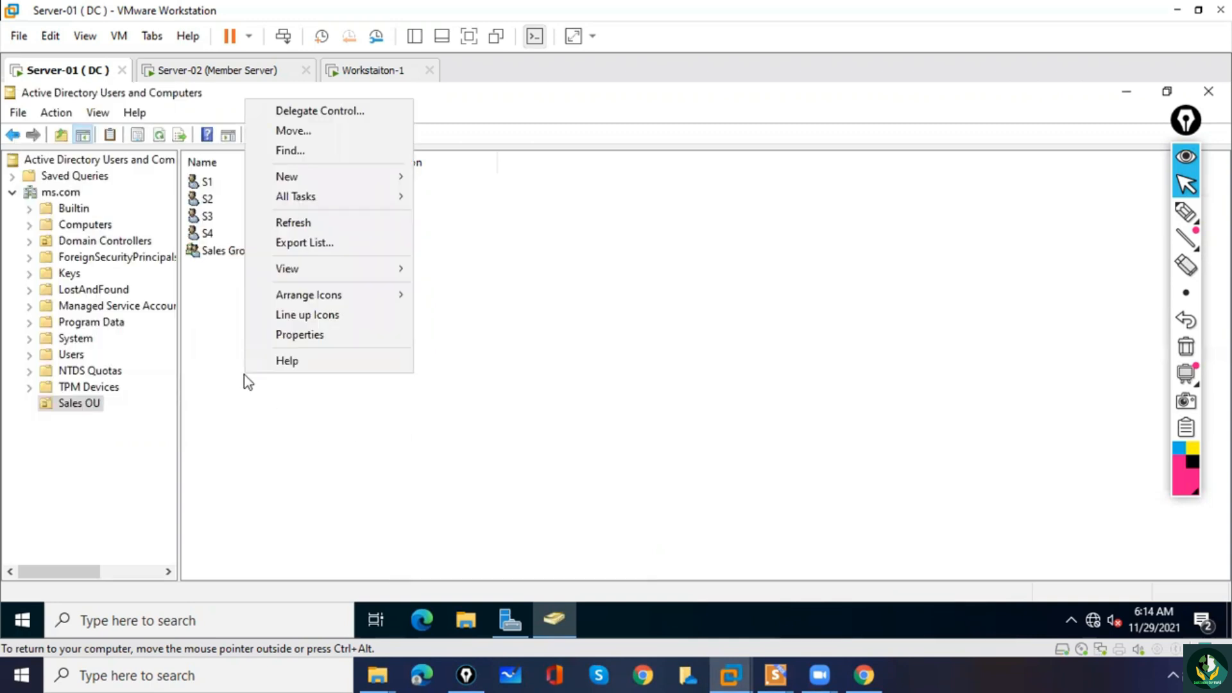
{"action": "mouse_move", "coordinate": [292, 171]}
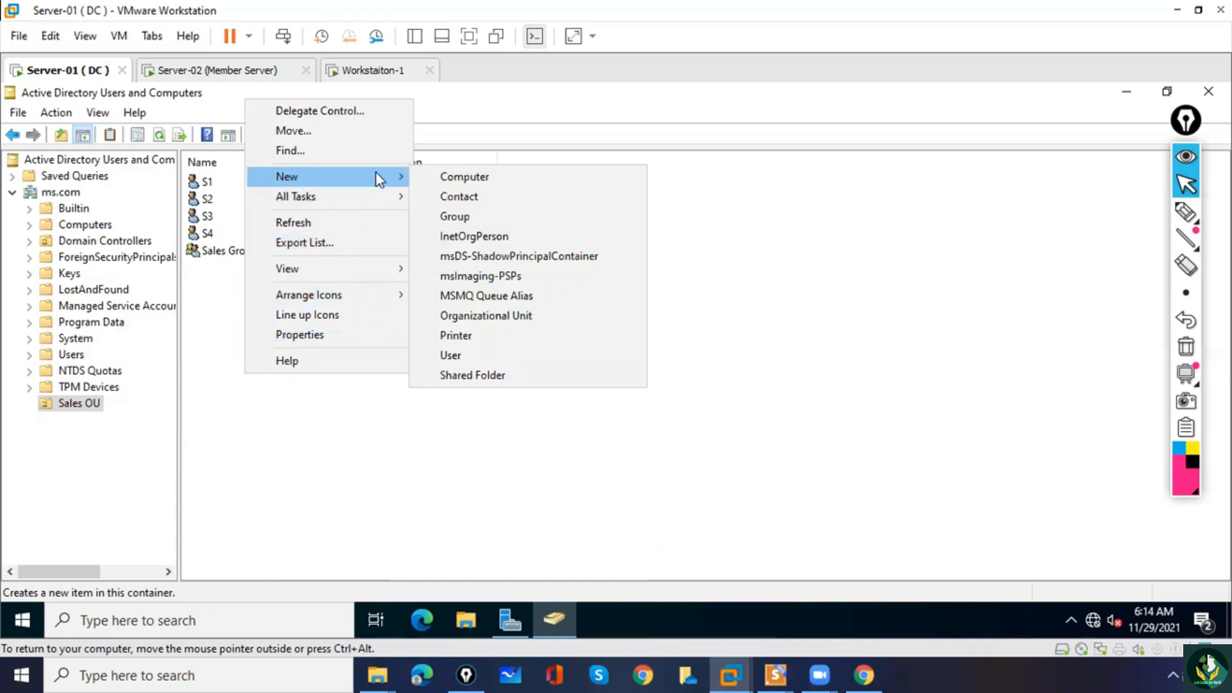
{"action": "left_click", "coordinate": [492, 316]}
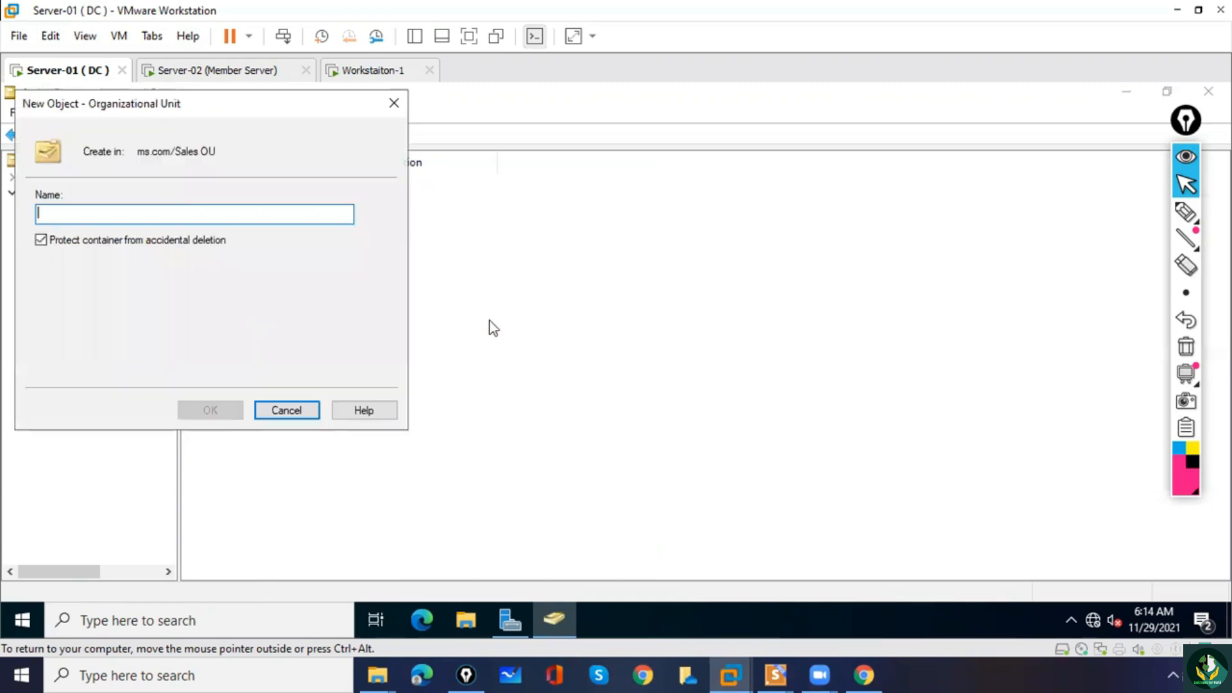
{"action": "type", "text": "Sa"}
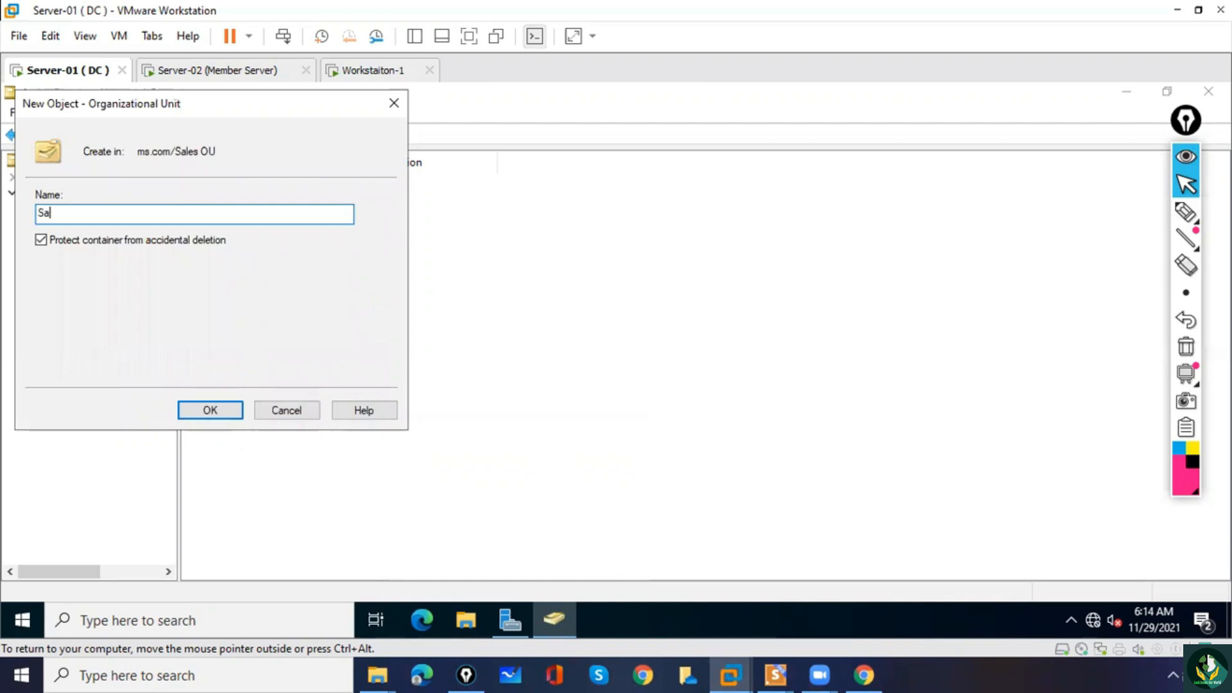
{"action": "type", "text": "les Sub OU"}
{"action": "left_click", "coordinate": [217, 412]}
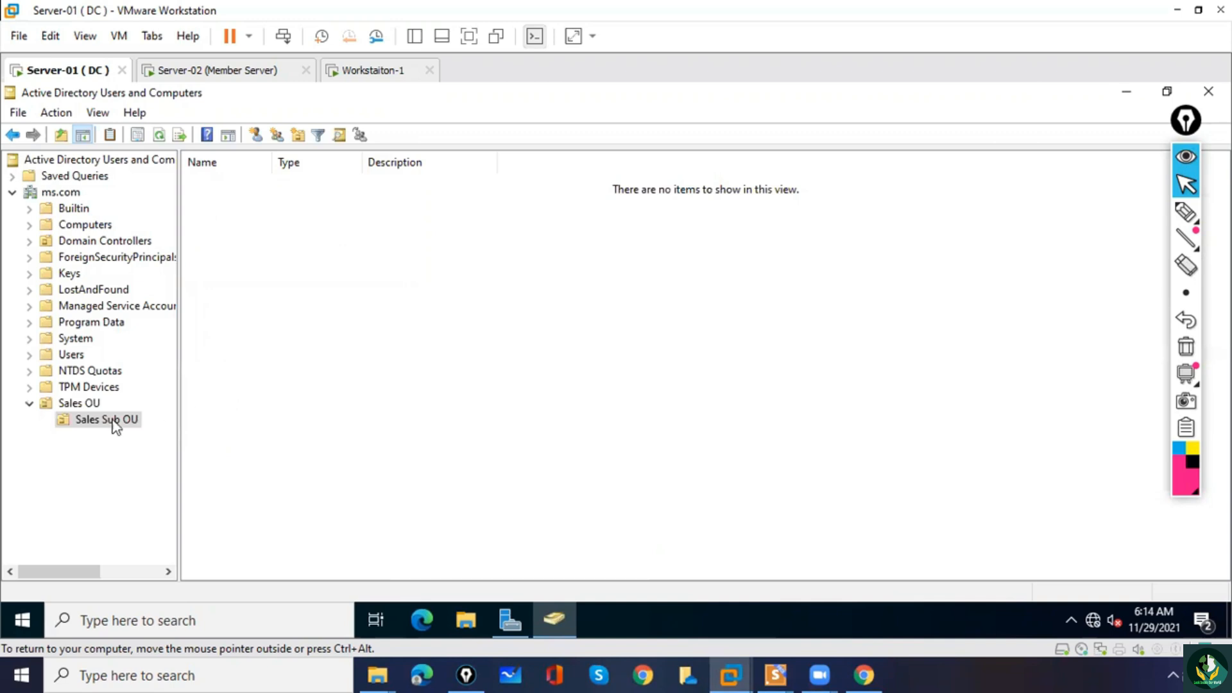
{"action": "left_click", "coordinate": [94, 404]}
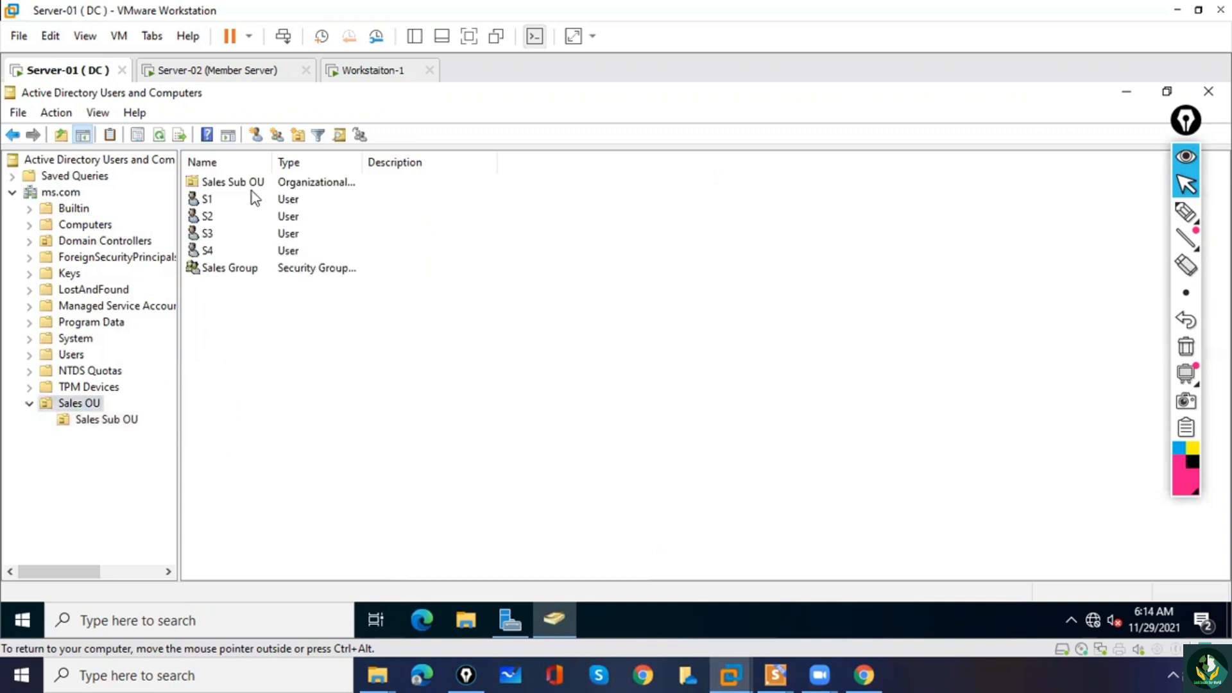
Create an organizational unit named Finance OU directly under the ms.com domain.
{"action": "left_click", "coordinate": [75, 193]}
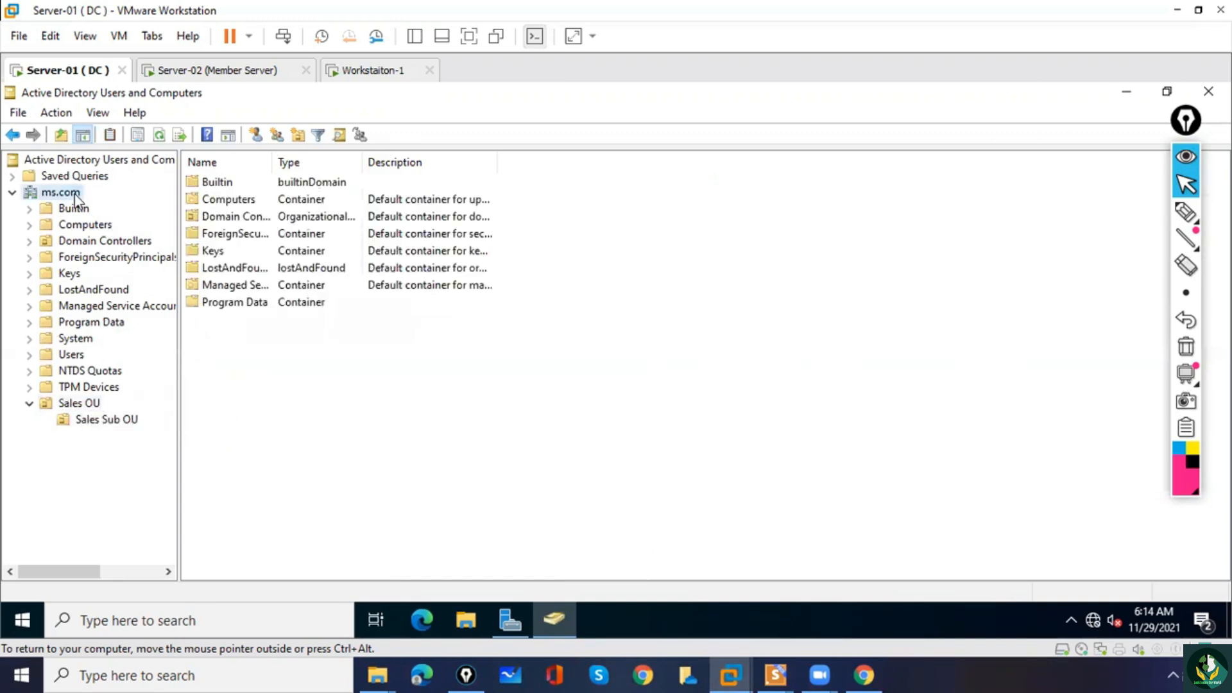
{"action": "right_click", "coordinate": [74, 194]}
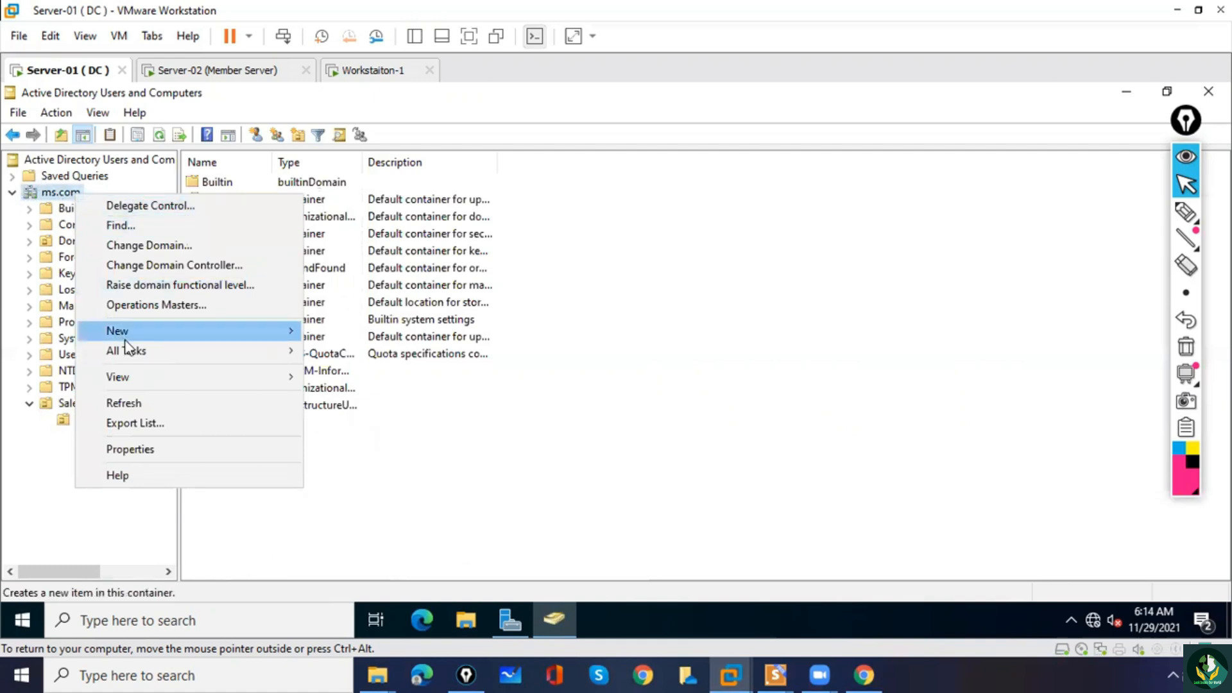
{"action": "mouse_move", "coordinate": [187, 331]}
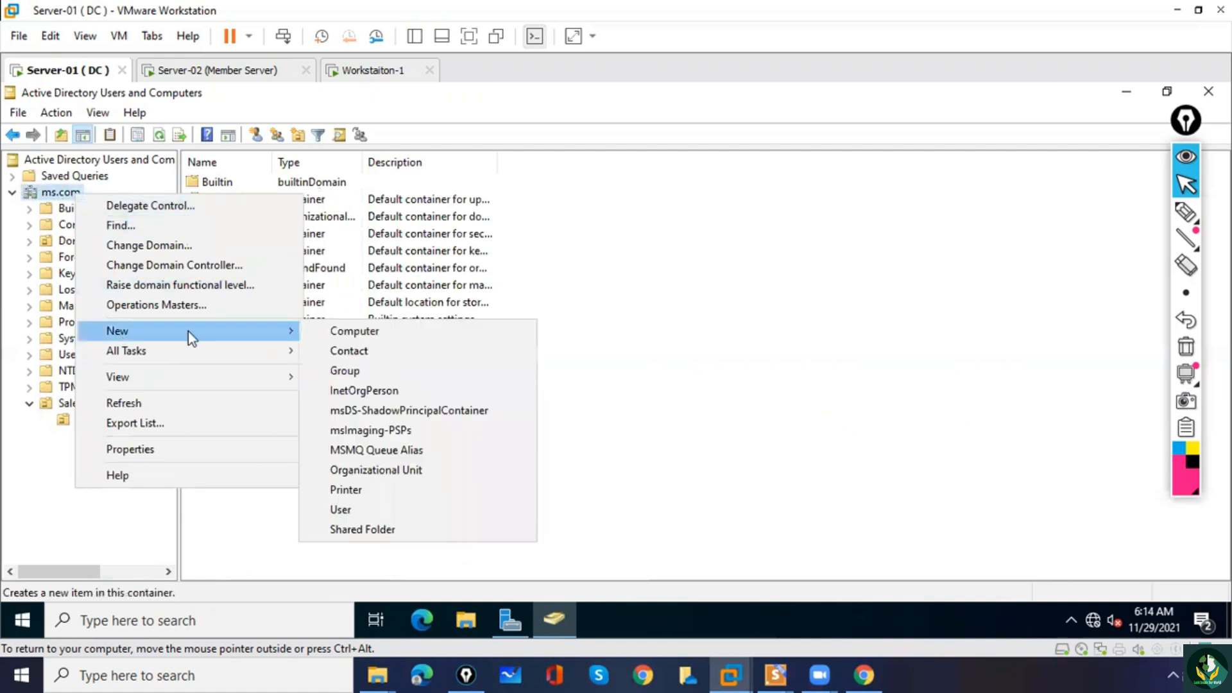
{"action": "left_click", "coordinate": [365, 471]}
{"action": "type", "text": "Fin"}
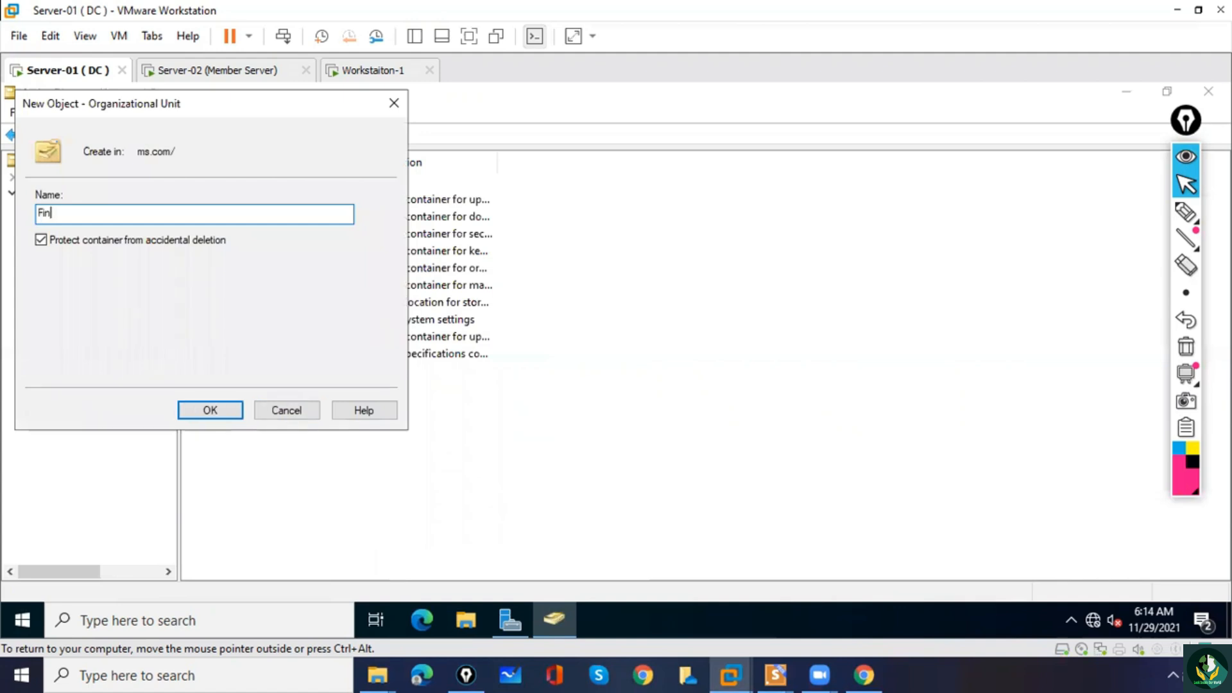
{"action": "type", "text": "ance OU"}
{"action": "left_click", "coordinate": [229, 410]}
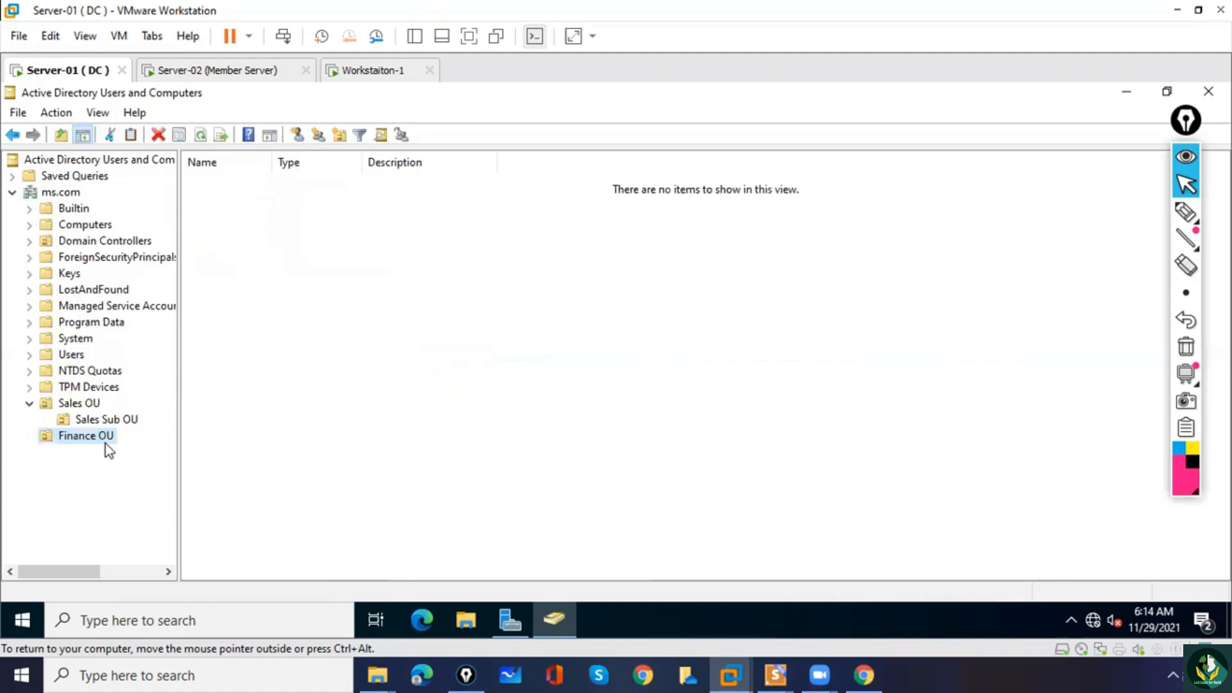
Start a new user in Finance OU with first name F1 and logon name F1, and proceed to the password settings.
{"action": "right_click", "coordinate": [244, 254]}
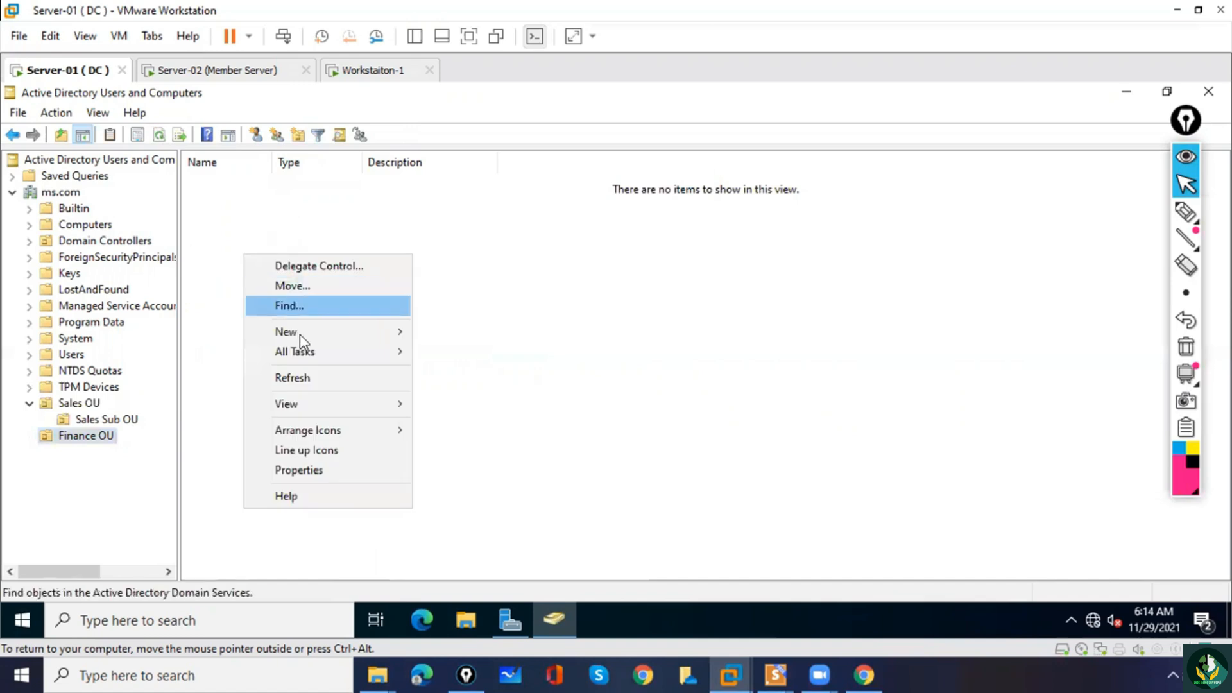
{"action": "mouse_move", "coordinate": [299, 338]}
{"action": "left_click", "coordinate": [494, 511]}
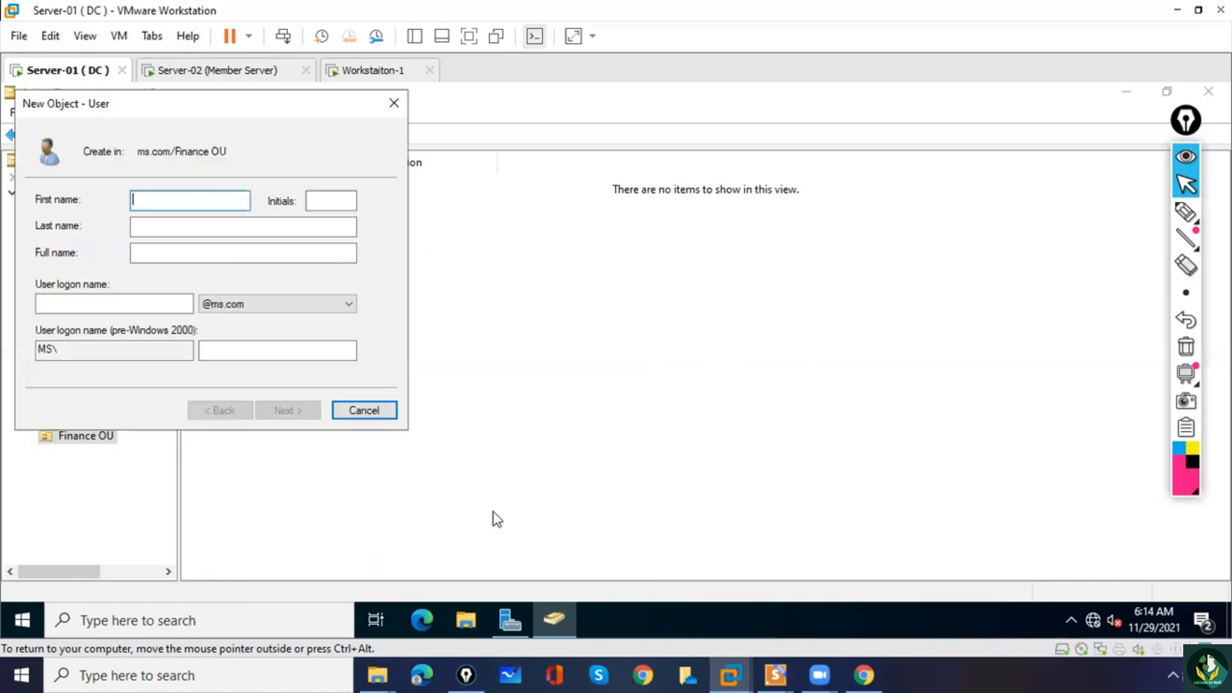
{"action": "type", "text": "F1"}
{"action": "key", "text": "Tab"}
{"action": "key", "text": "Tab"}
{"action": "key", "text": "Tab"}
{"action": "key", "text": "Tab"}
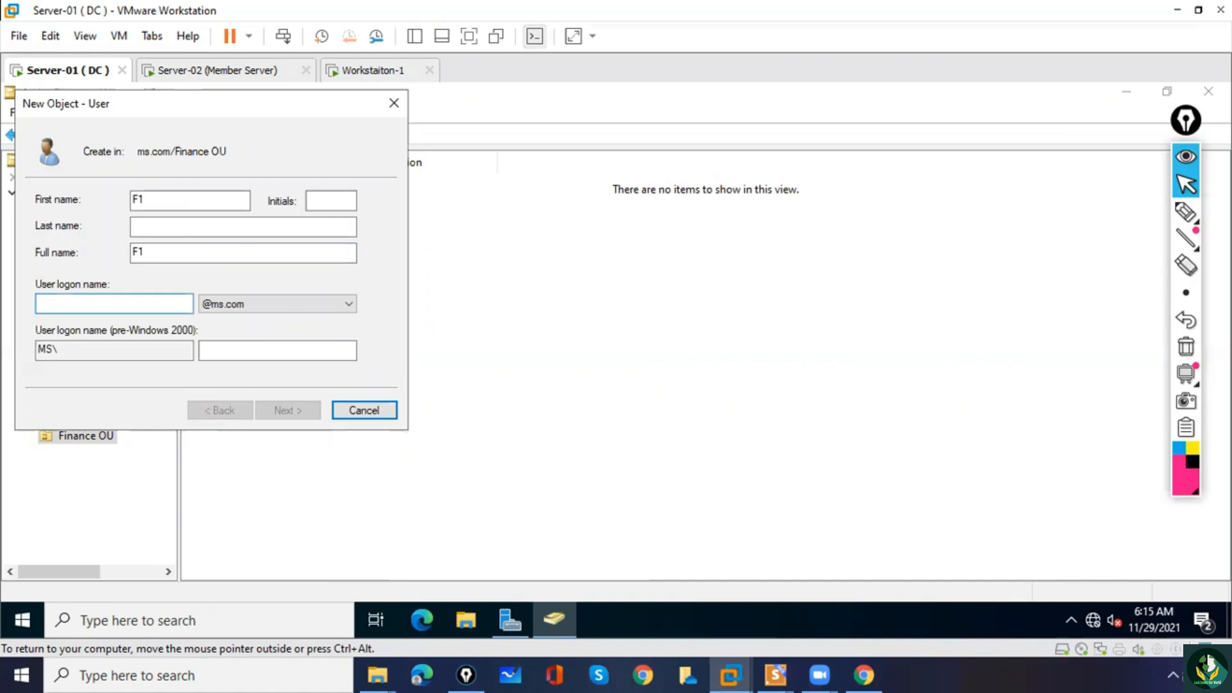
{"action": "type", "text": "F1"}
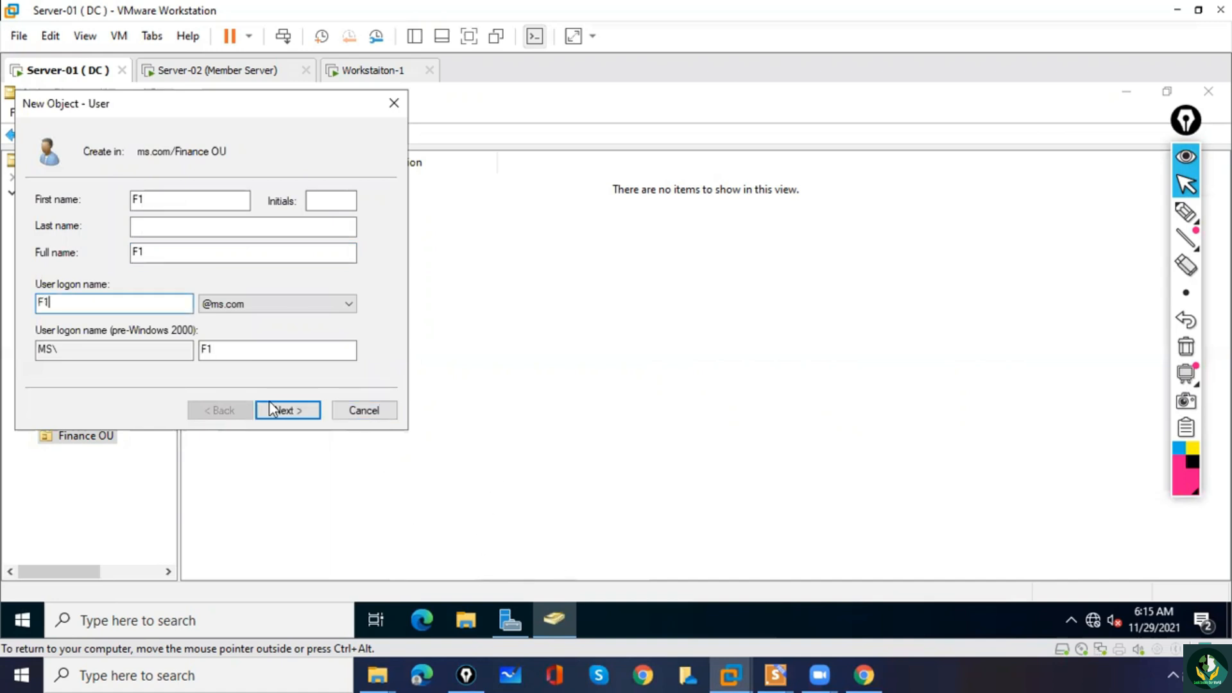
{"action": "left_click", "coordinate": [283, 411]}
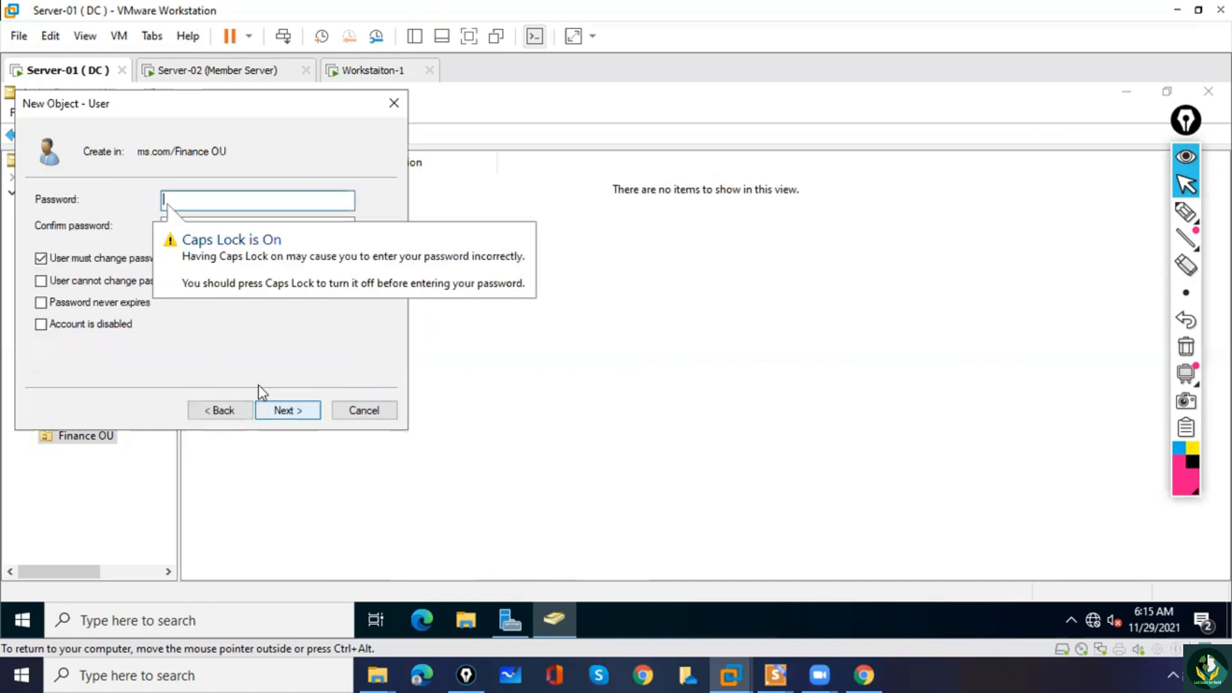
Disable the forced password change at next logon, set the password to never expire, enter and confirm F1's password, and finish creating the user.
{"action": "left_click", "coordinate": [73, 258]}
{"action": "left_click", "coordinate": [51, 303]}
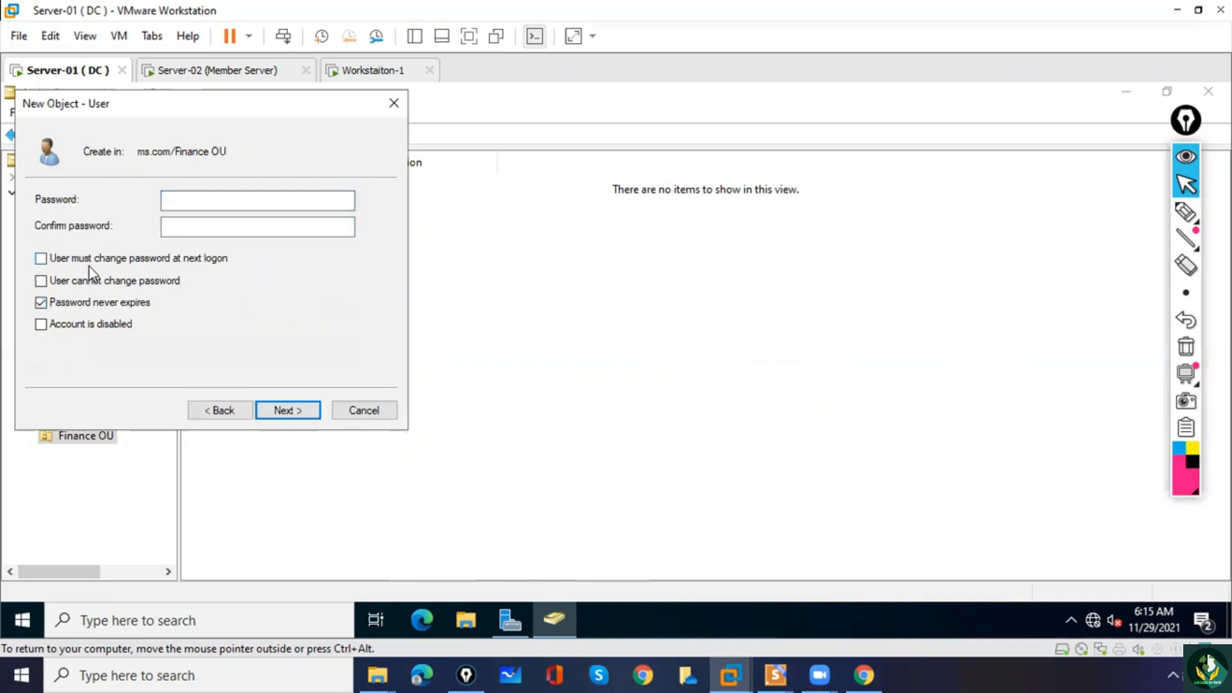
{"action": "left_click", "coordinate": [188, 203]}
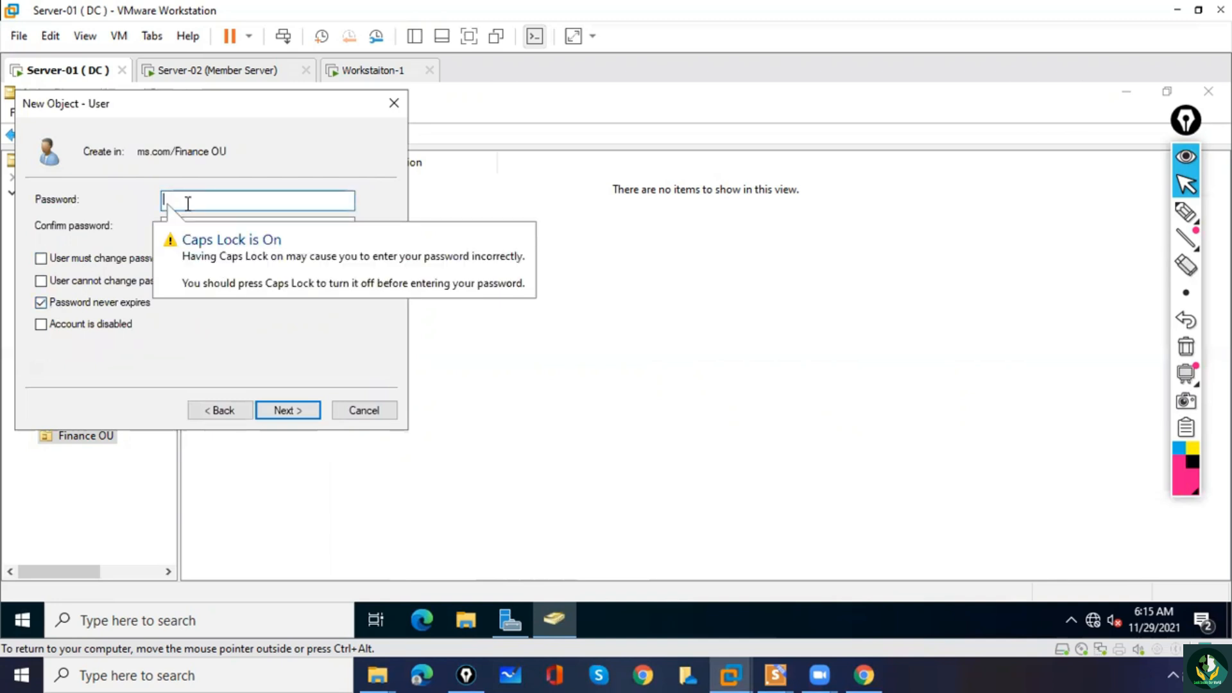
{"action": "type", "text": "Pa"}
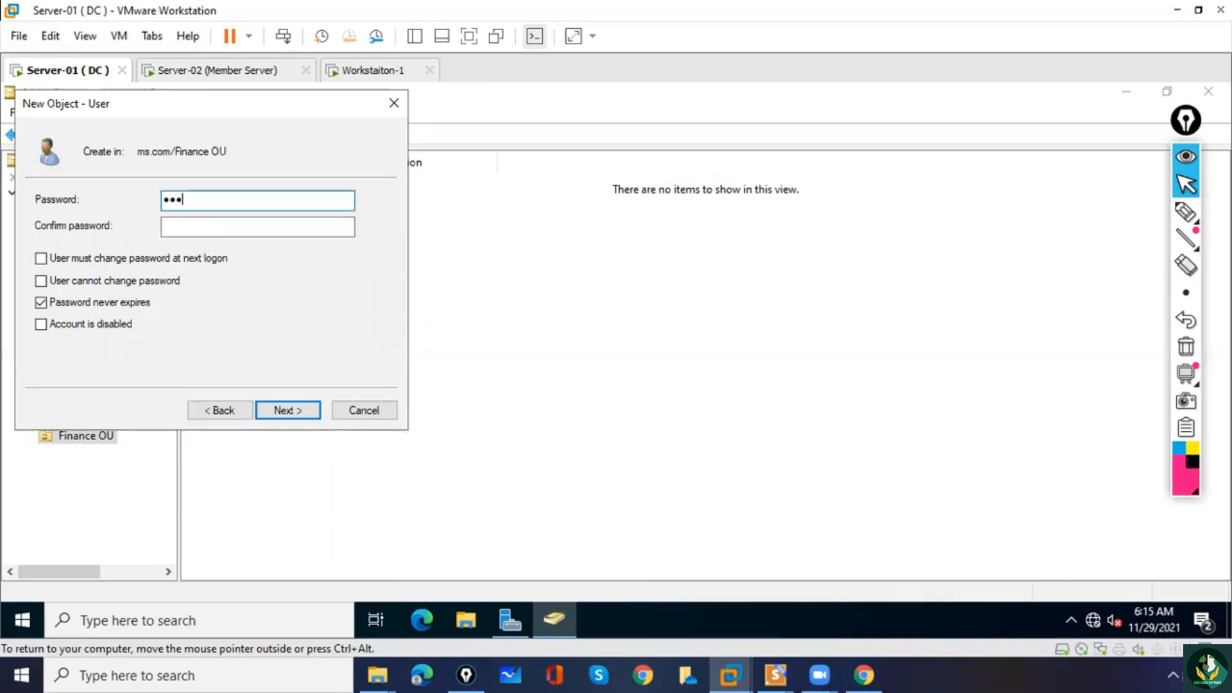
{"action": "key", "text": "Tab"}
{"action": "type", "text": "P"}
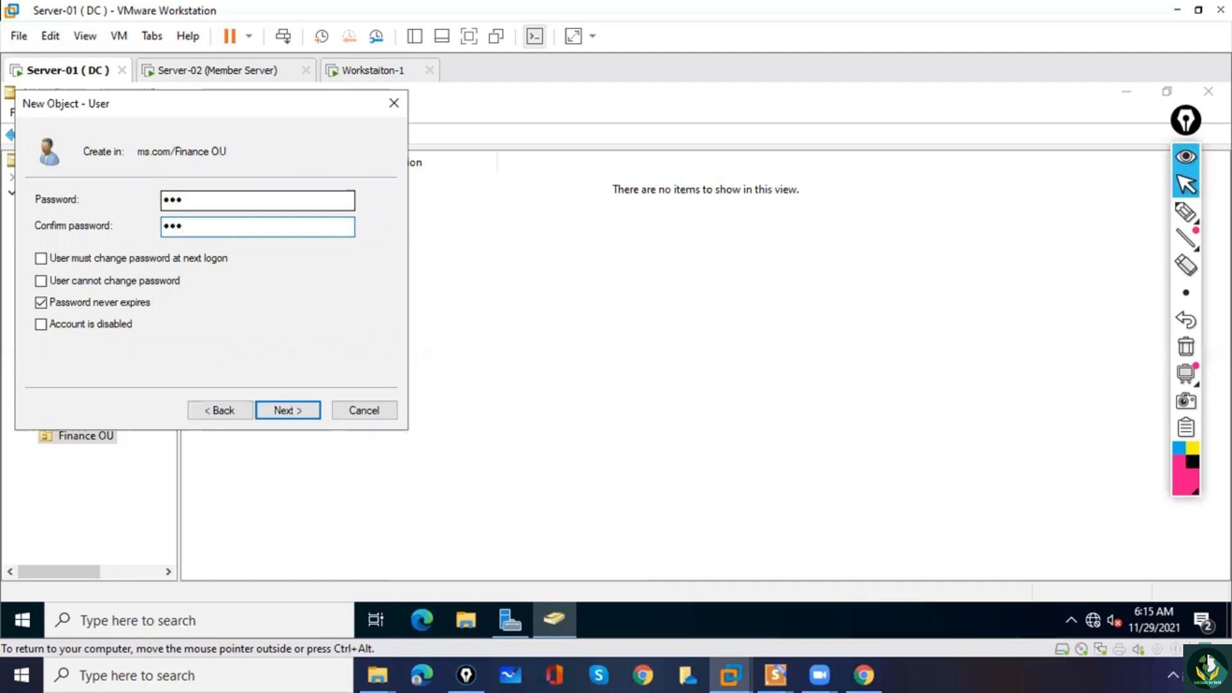
{"action": "left_click", "coordinate": [289, 414]}
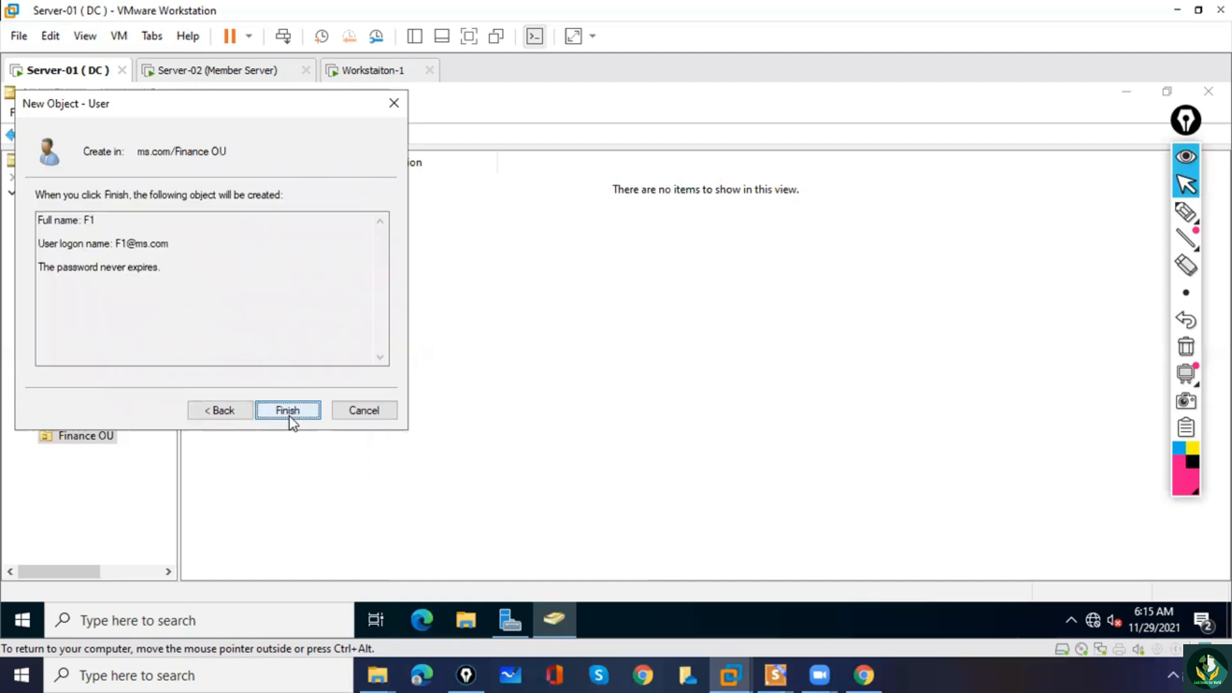
{"action": "left_click", "coordinate": [288, 411]}
Start a new user in Finance OU with first name F2 and logon name F2, and proceed to the password settings.
{"action": "right_click", "coordinate": [250, 315]}
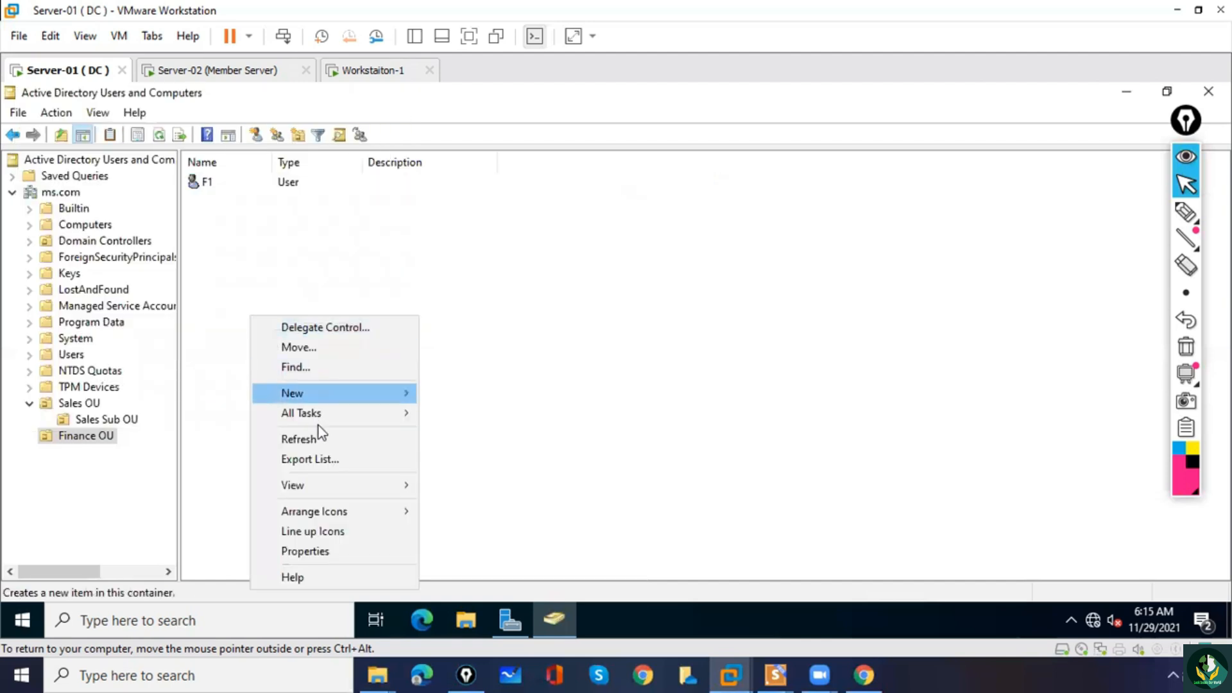
{"action": "mouse_move", "coordinate": [319, 403]}
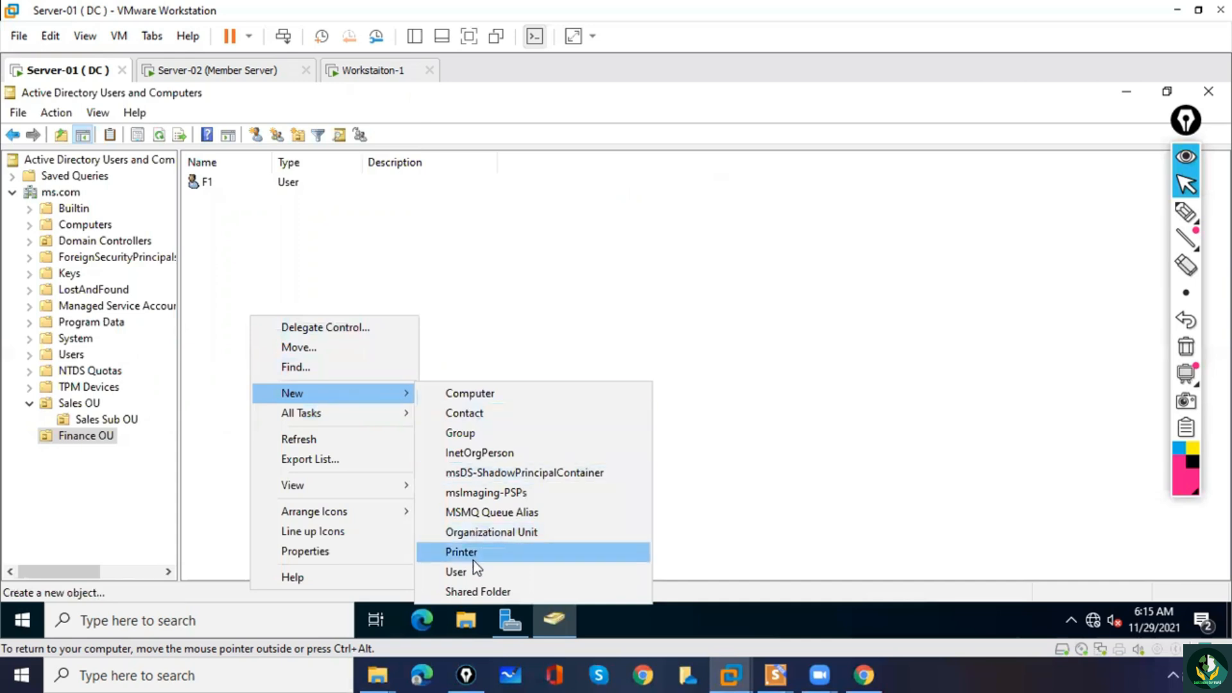
{"action": "left_click", "coordinate": [537, 570]}
{"action": "key", "text": "Tab"}
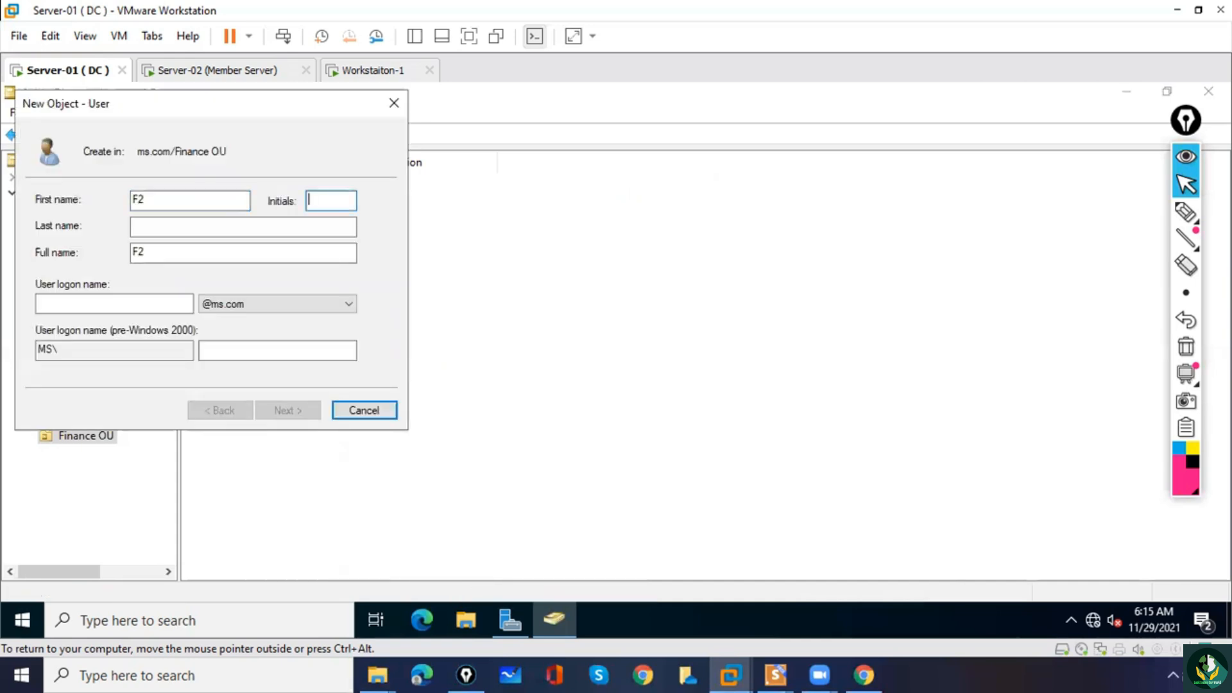
{"action": "key", "text": "Tab"}
{"action": "key", "text": "Tab"}
{"action": "key", "text": "Tab"}
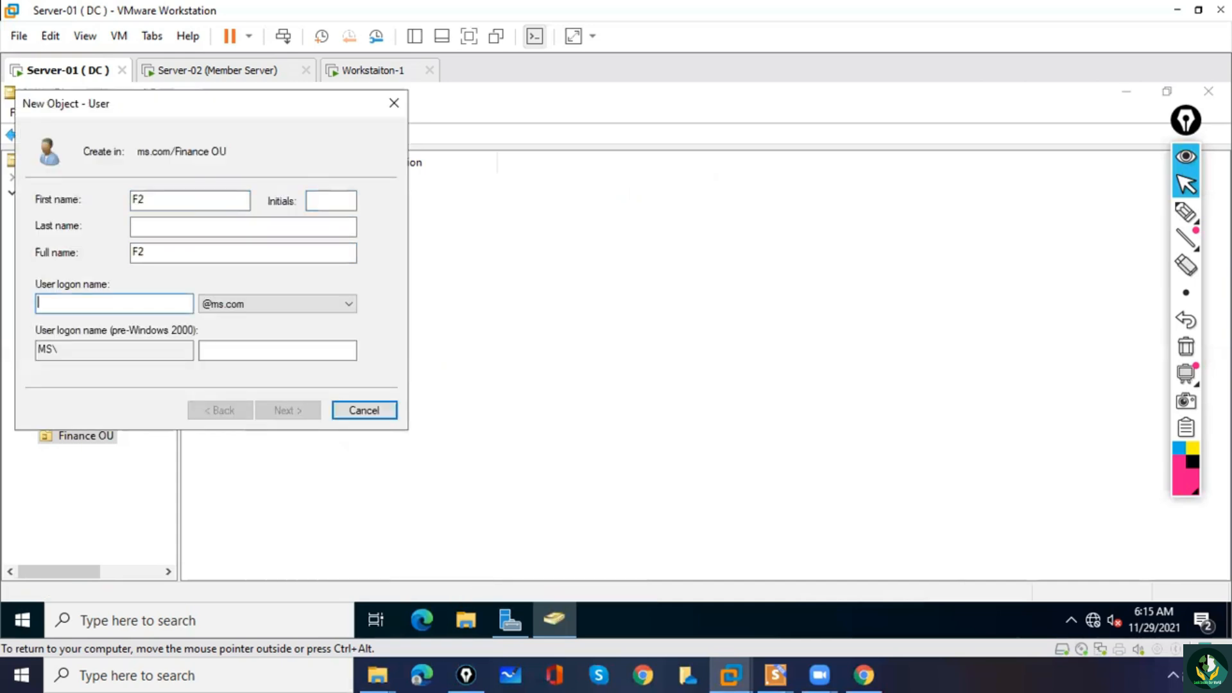
{"action": "type", "text": "F2"}
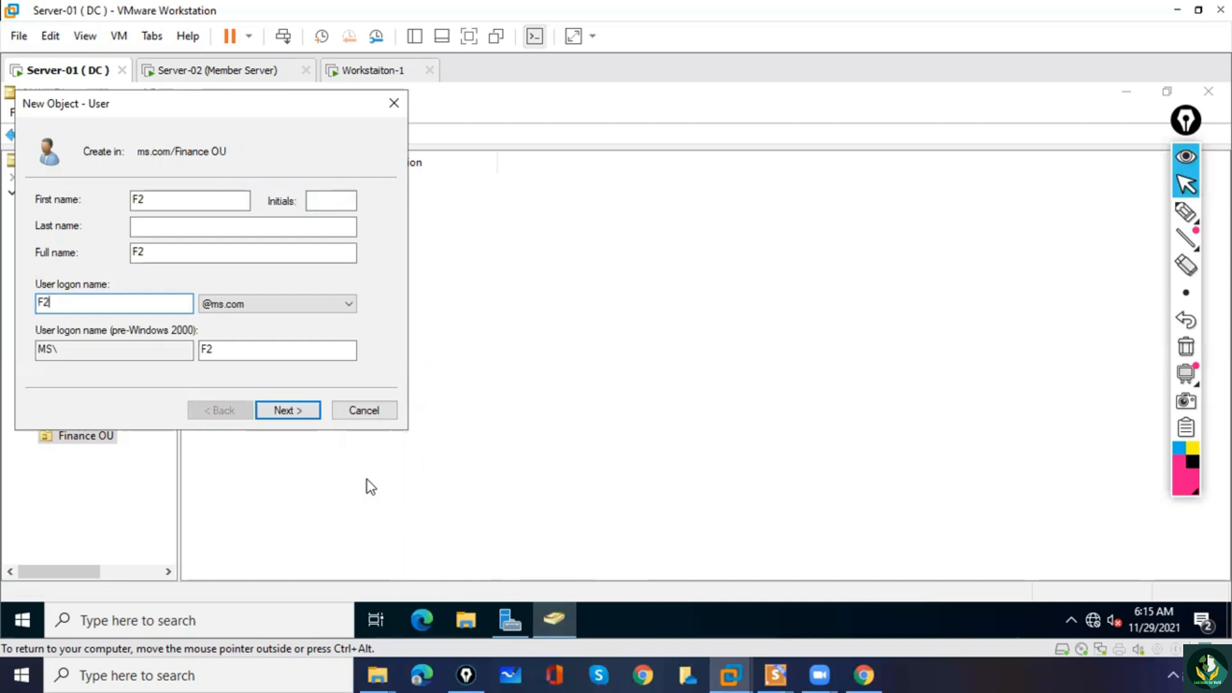
{"action": "left_click", "coordinate": [288, 411]}
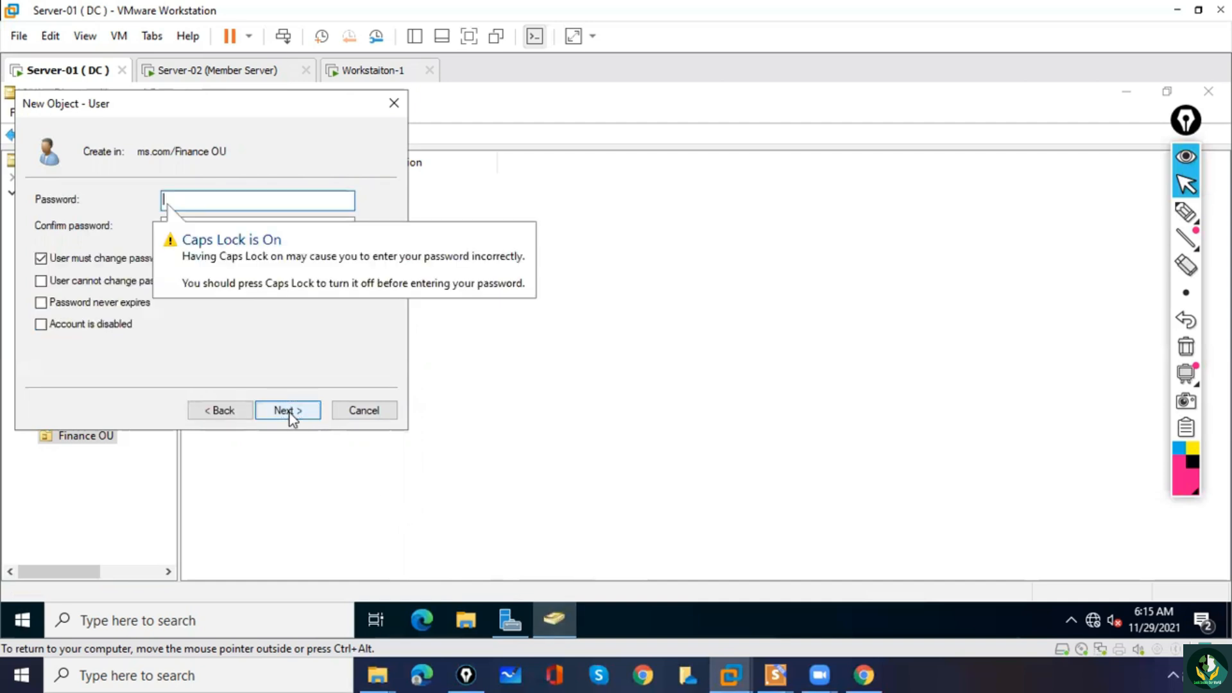
Disable the forced password change at next logon, set the password to never expire, enter and confirm F2's password, and finish creating the user.
{"action": "left_click", "coordinate": [41, 258]}
{"action": "left_click", "coordinate": [41, 302]}
{"action": "left_click", "coordinate": [191, 204]}
{"action": "type", "text": "P"}
{"action": "key", "text": "Tab"}
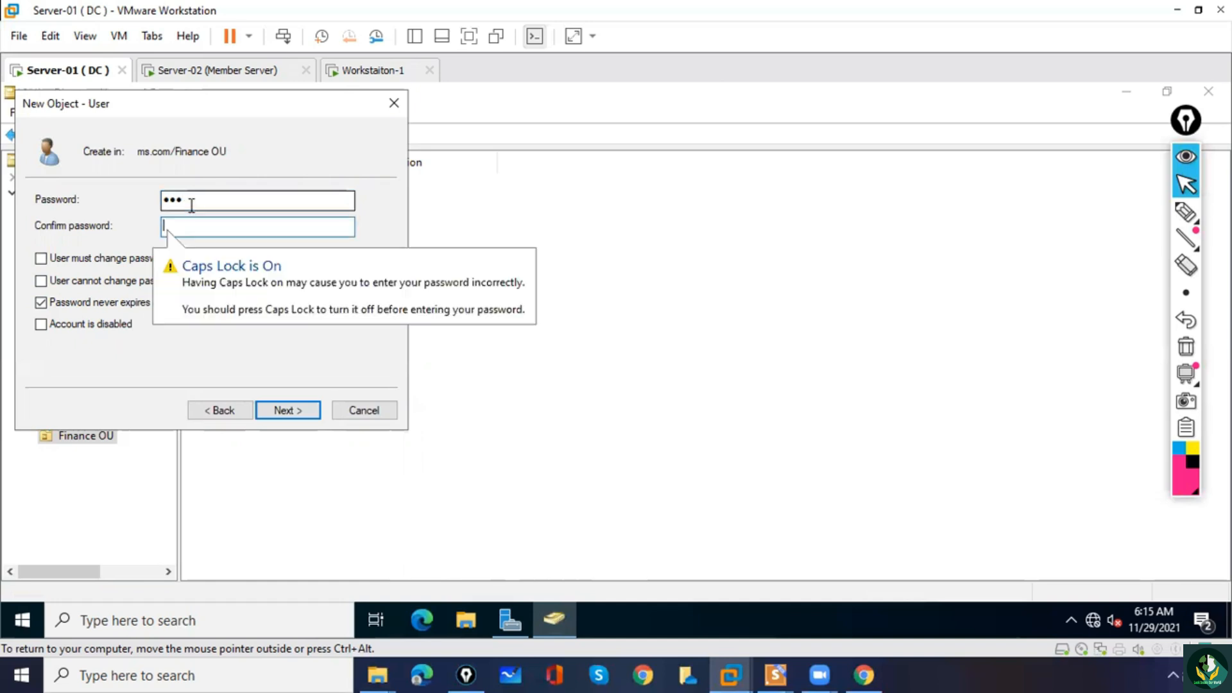
{"action": "type", "text": "P"}
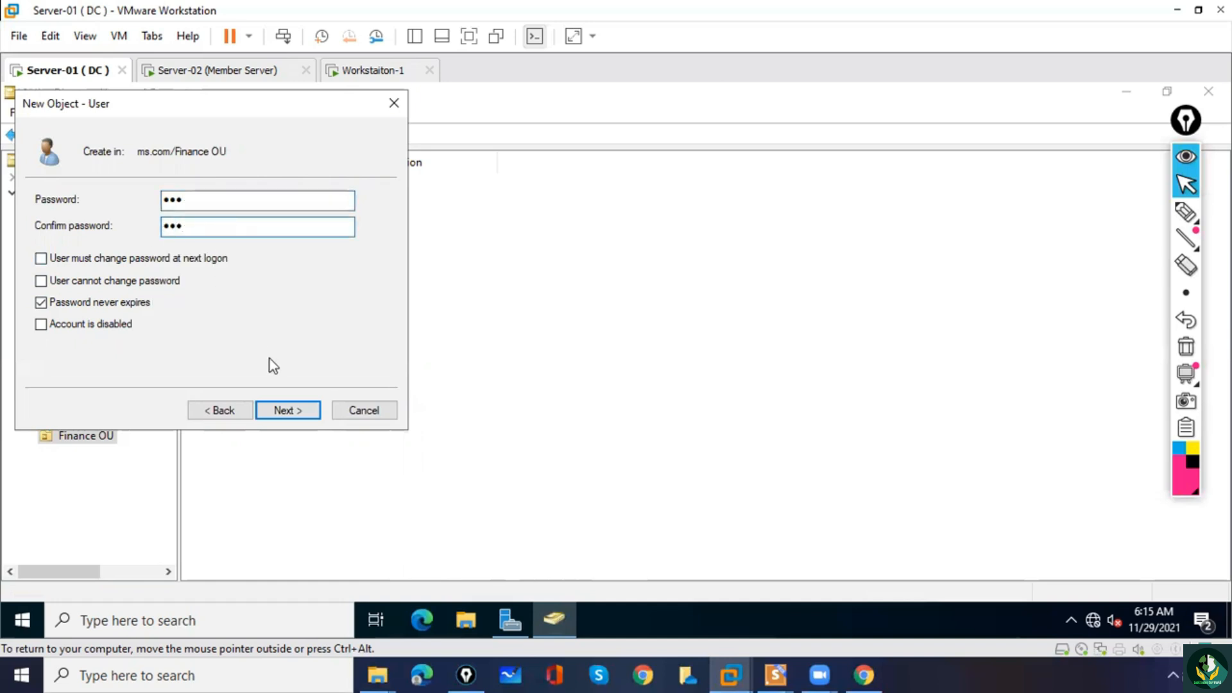
{"action": "left_click", "coordinate": [287, 413]}
{"action": "left_click", "coordinate": [286, 410]}
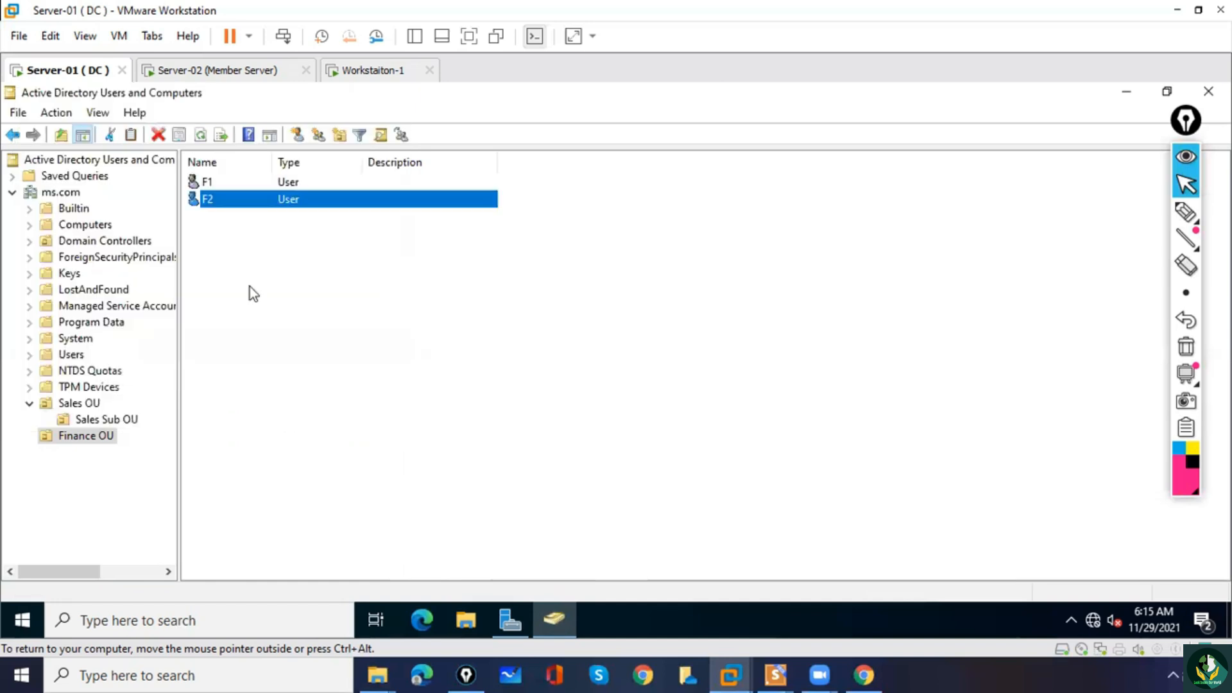
Start a new user in Finance OU with first name F3 and logon name F3, and proceed to the password settings.
{"action": "right_click", "coordinate": [236, 241]}
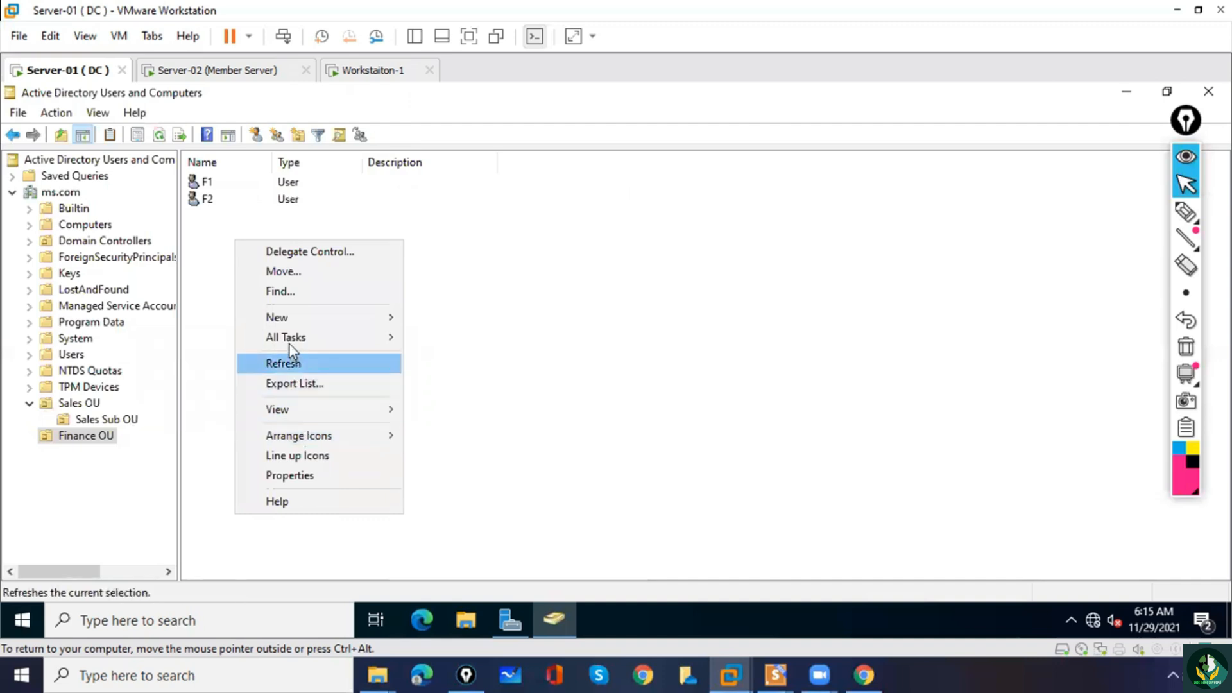
{"action": "mouse_move", "coordinate": [283, 319]}
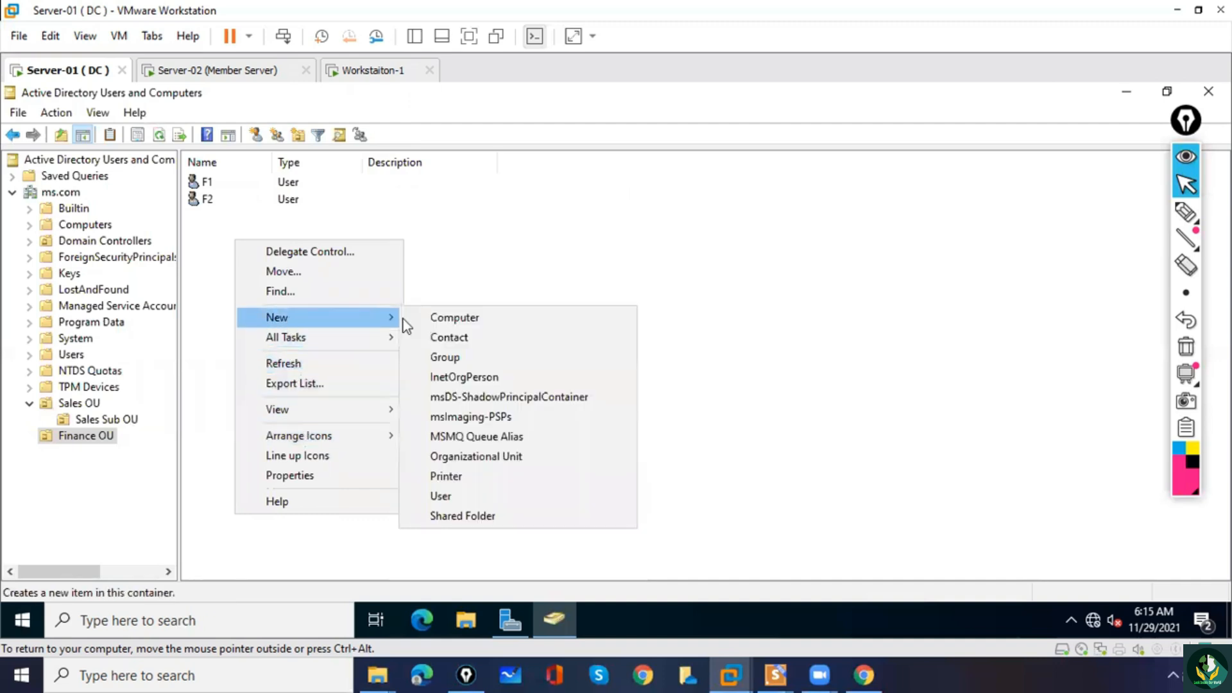
{"action": "left_click", "coordinate": [467, 498]}
{"action": "type", "text": "F3"}
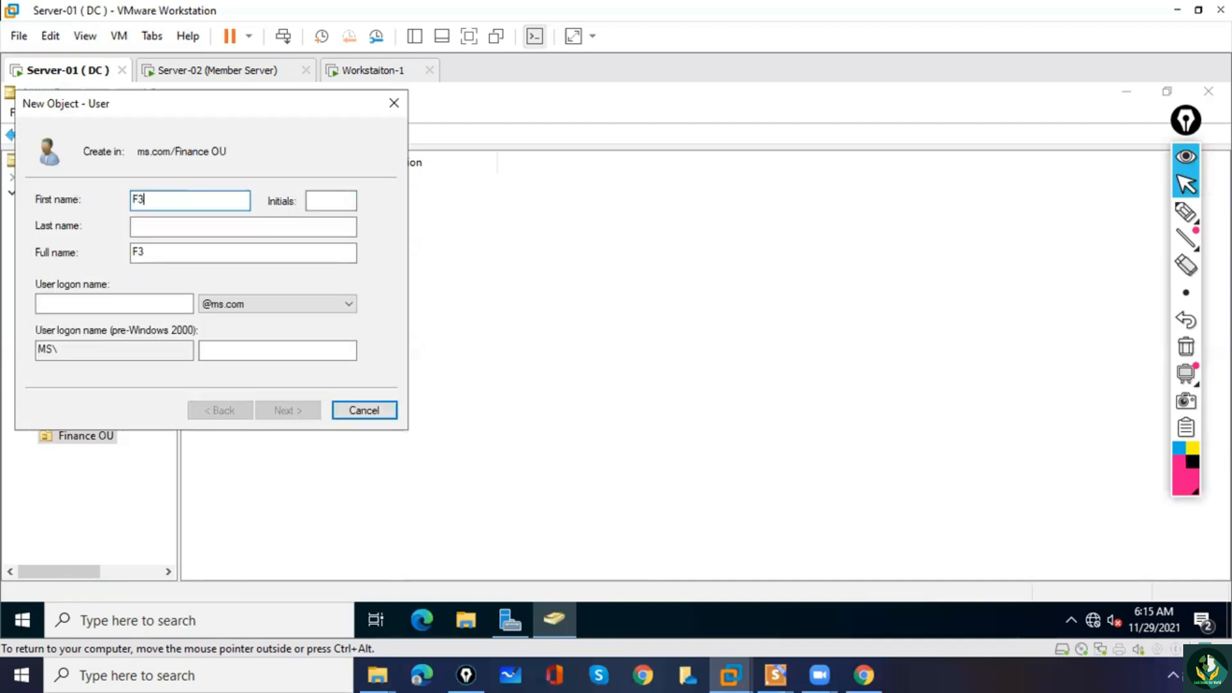
{"action": "key", "text": "Tab"}
{"action": "key", "text": "Tab"}
{"action": "key", "text": "Tab"}
{"action": "key", "text": "Tab"}
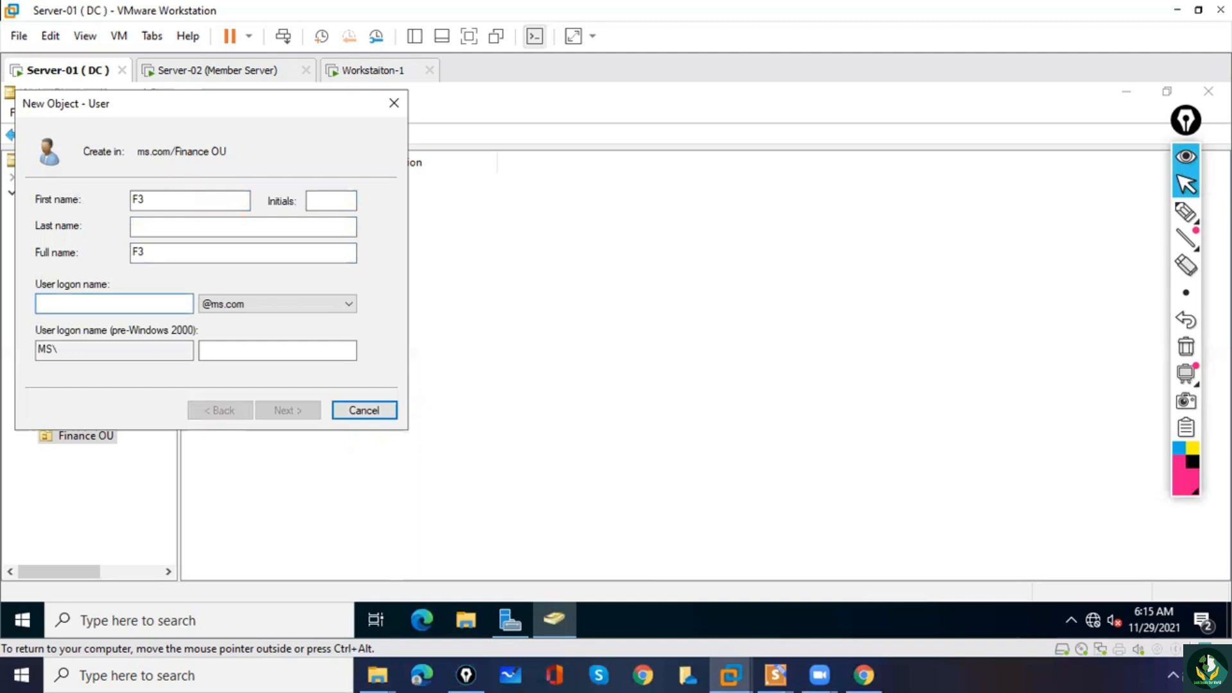
{"action": "type", "text": "F3"}
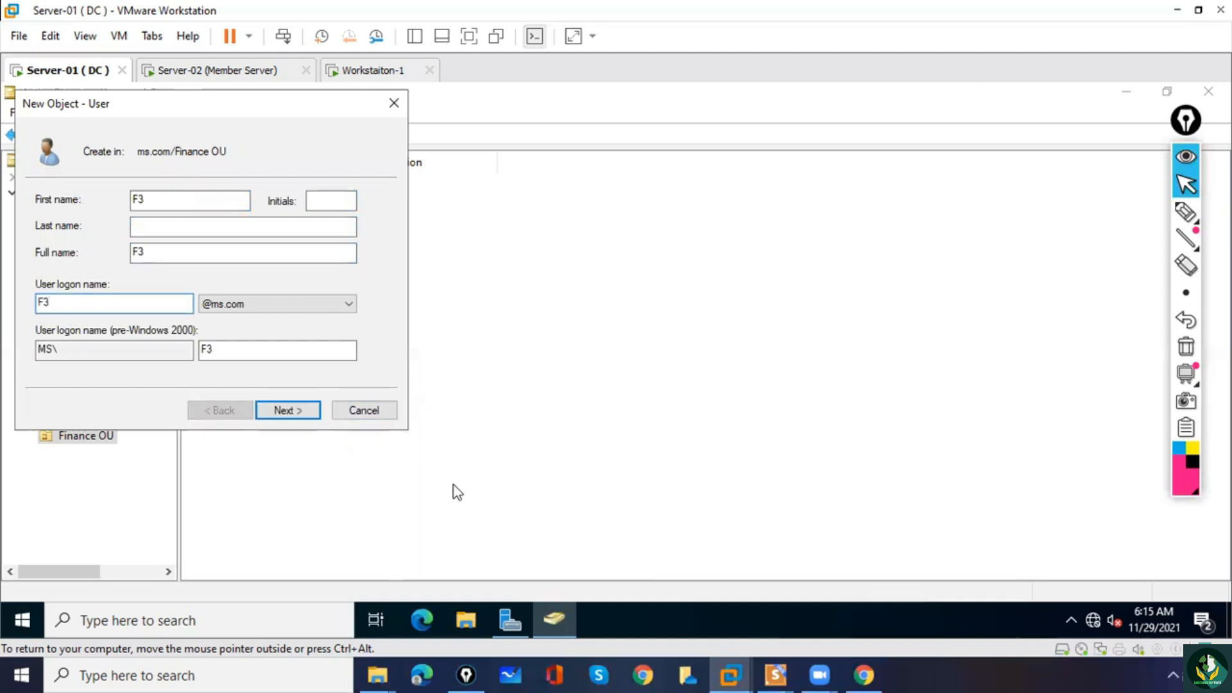
{"action": "left_click", "coordinate": [286, 408]}
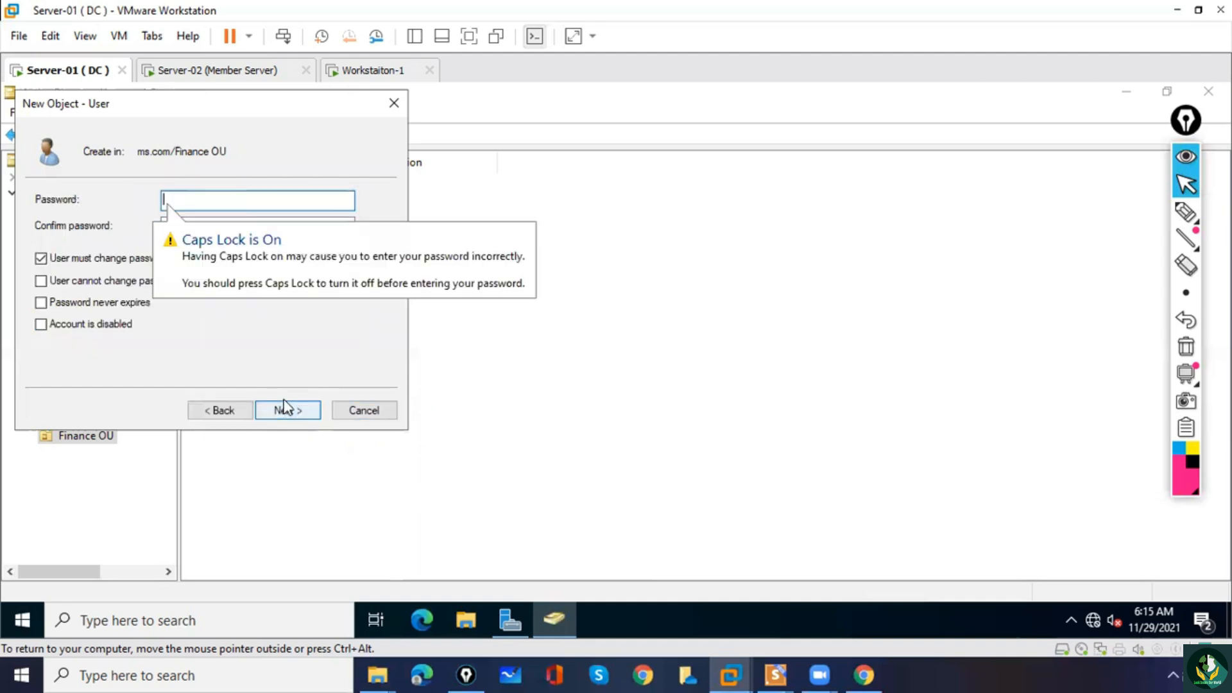
Disable the forced password change at next logon, set the password to never expire, enter and confirm F3's password, and finish creating the user.
{"action": "left_click", "coordinate": [90, 263]}
{"action": "left_click", "coordinate": [190, 191]}
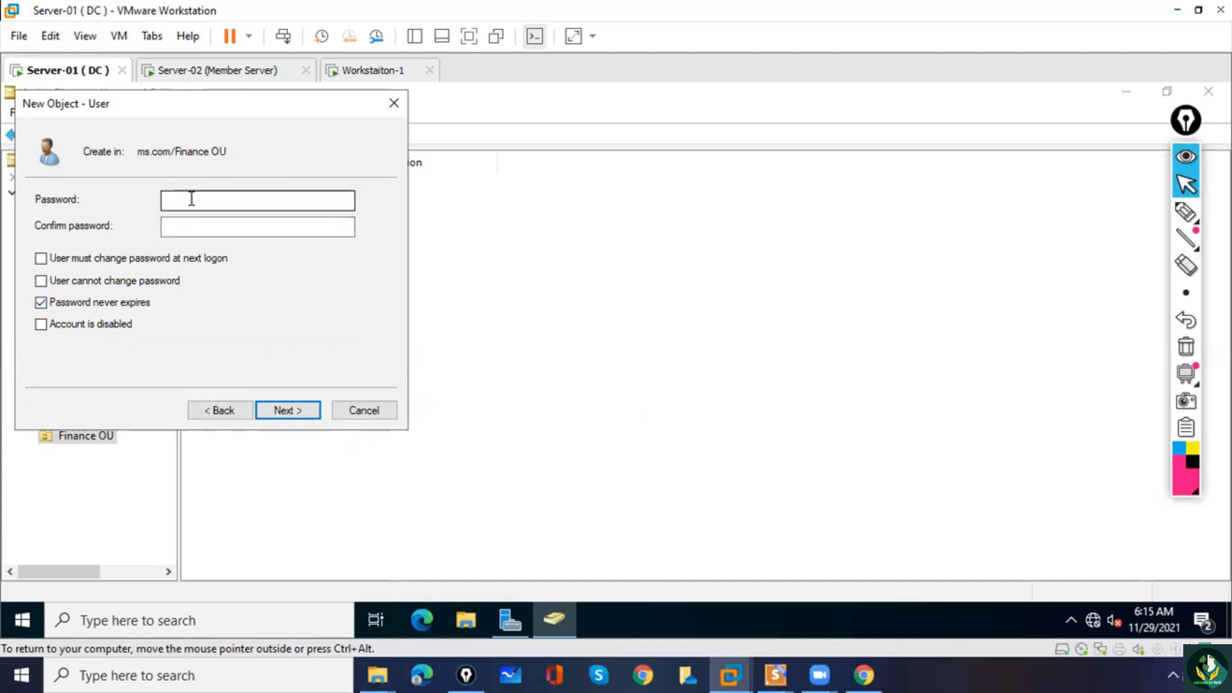
{"action": "type", "text": "P"}
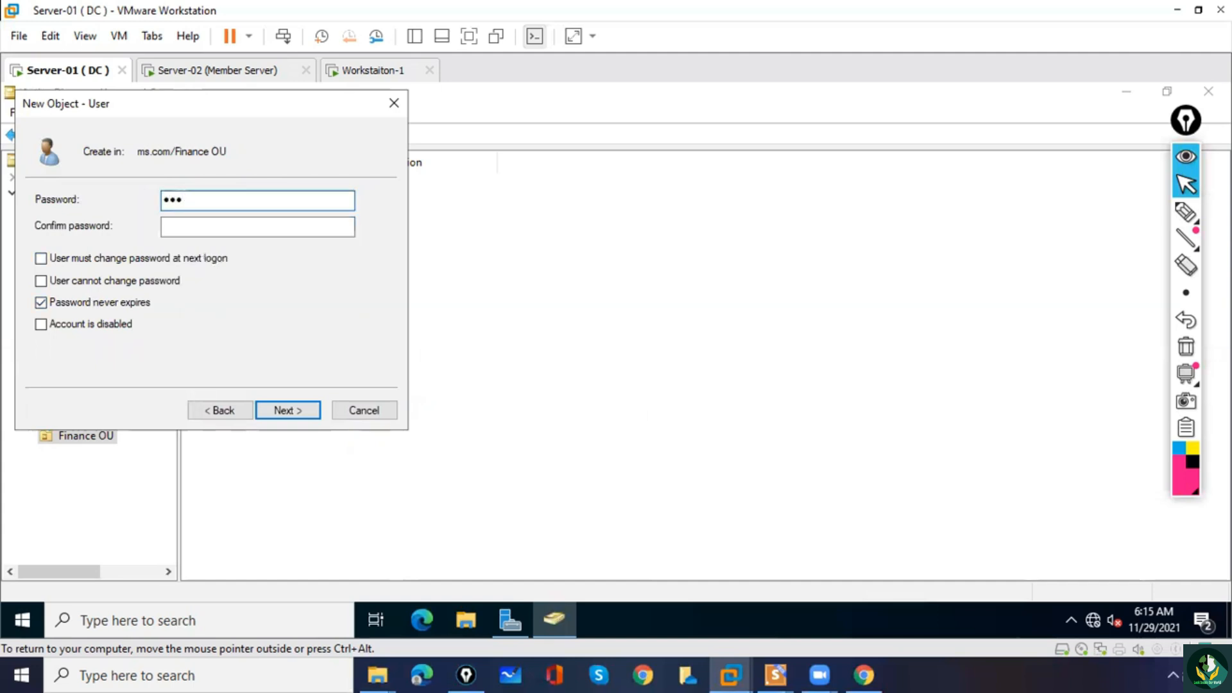
{"action": "key", "text": "Tab"}
{"action": "type", "text": "Pa"}
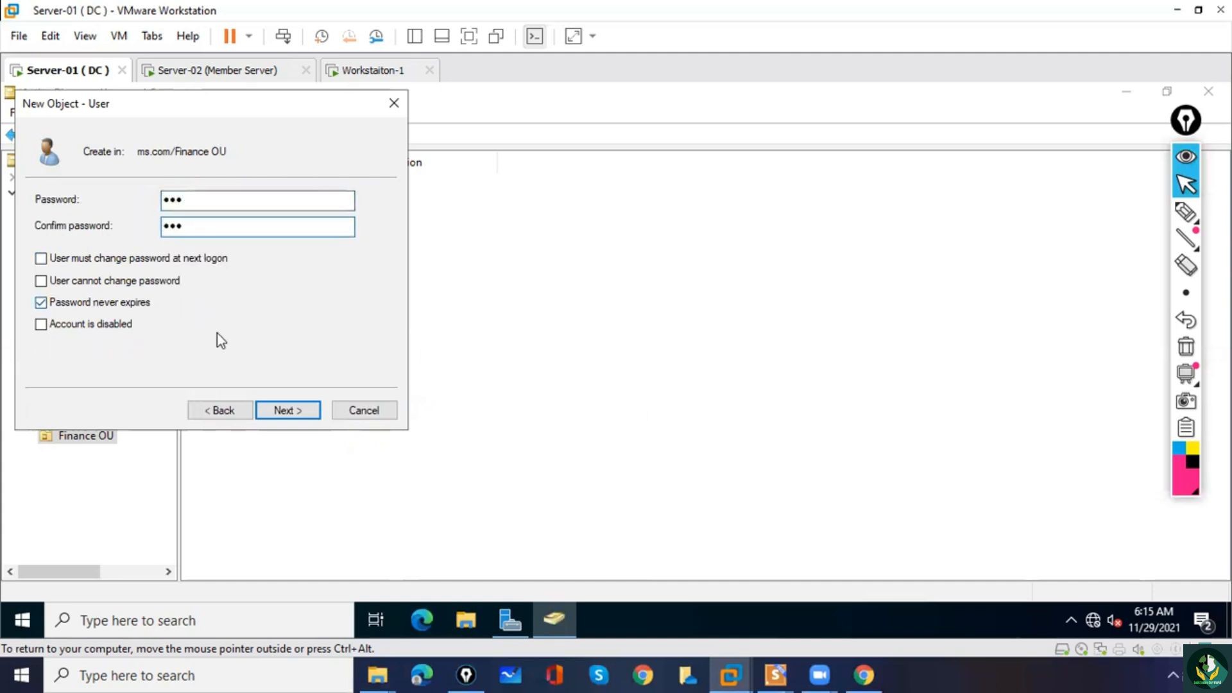
{"action": "left_click", "coordinate": [286, 412]}
{"action": "left_click", "coordinate": [286, 412]}
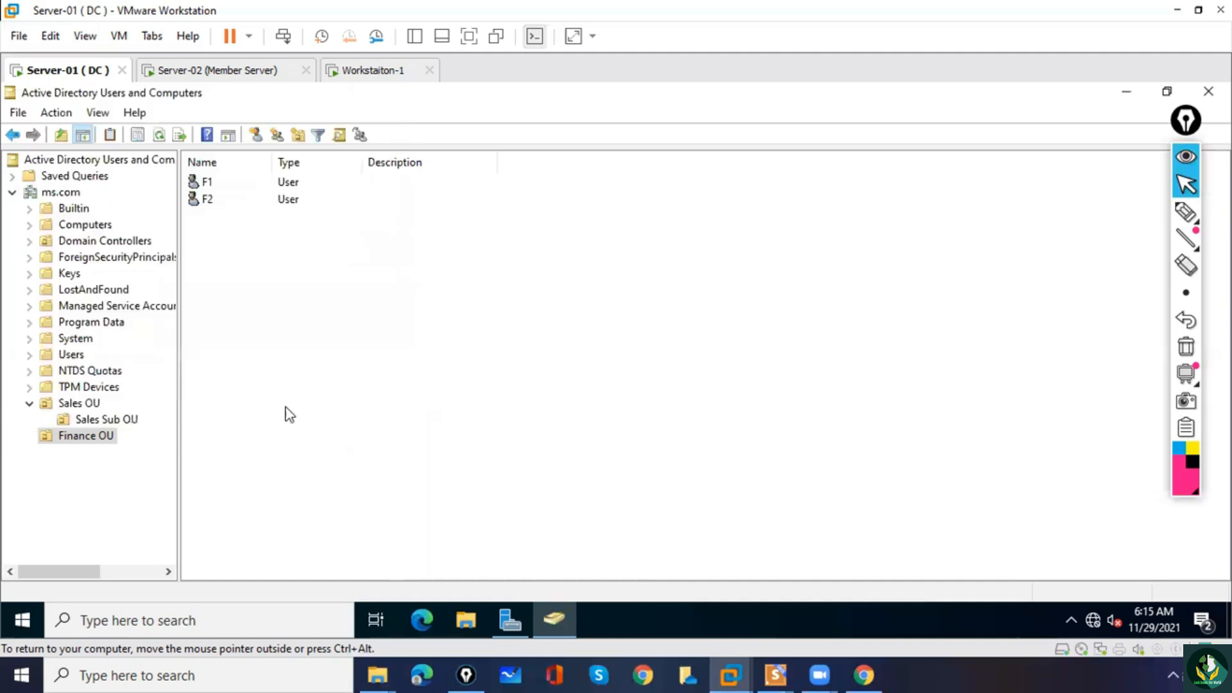
Start a new user in Finance OU with first name F4 and logon name F4, and proceed to the password settings.
{"action": "right_click", "coordinate": [216, 283]}
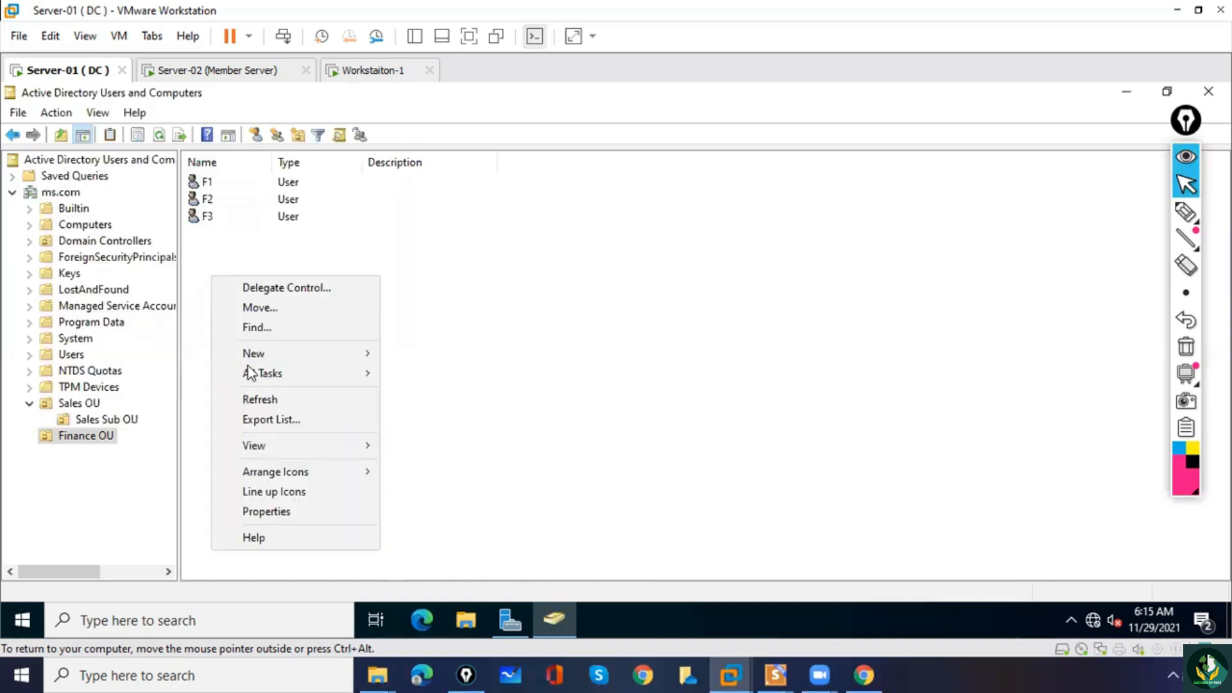
{"action": "mouse_move", "coordinate": [257, 353]}
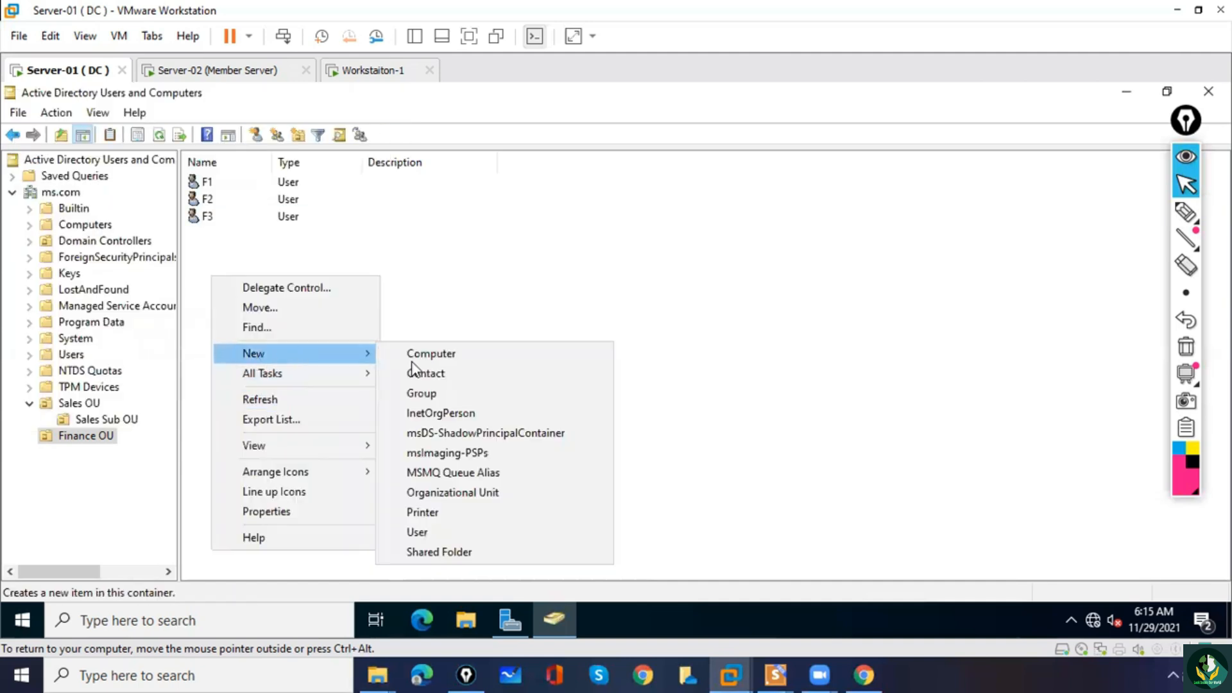
{"action": "left_click", "coordinate": [437, 533]}
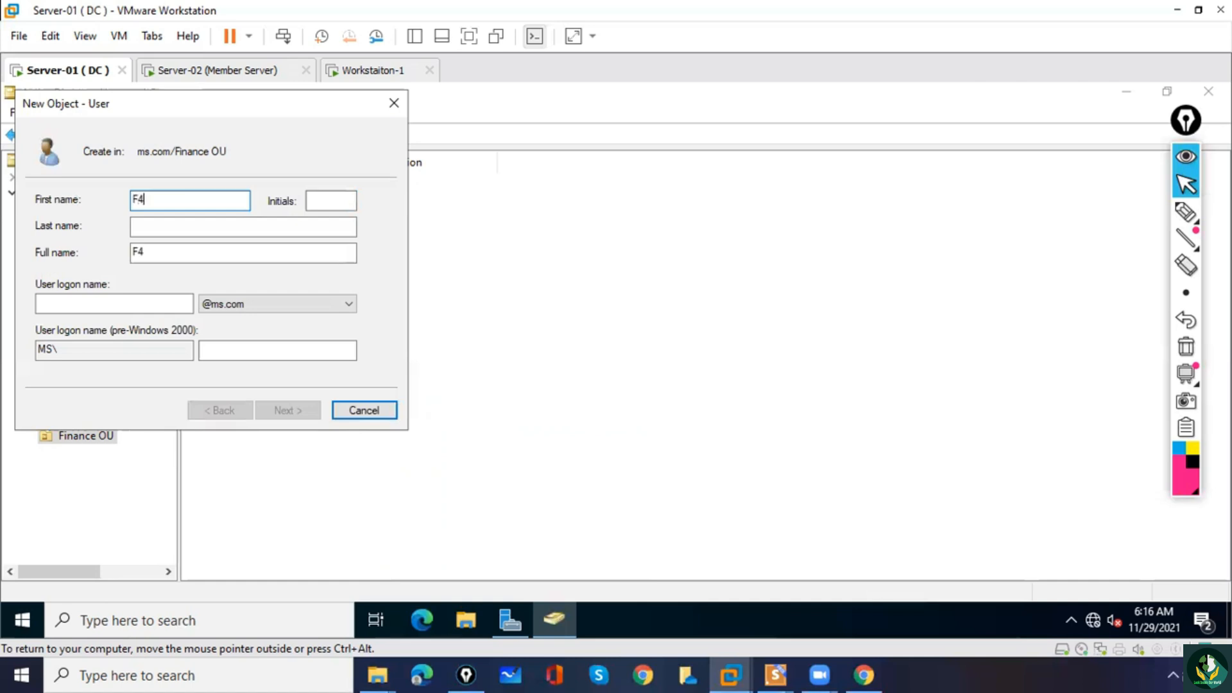
{"action": "key", "text": "Tab"}
{"action": "key", "text": "Tab"}
{"action": "key", "text": "Tab"}
{"action": "key", "text": "Tab"}
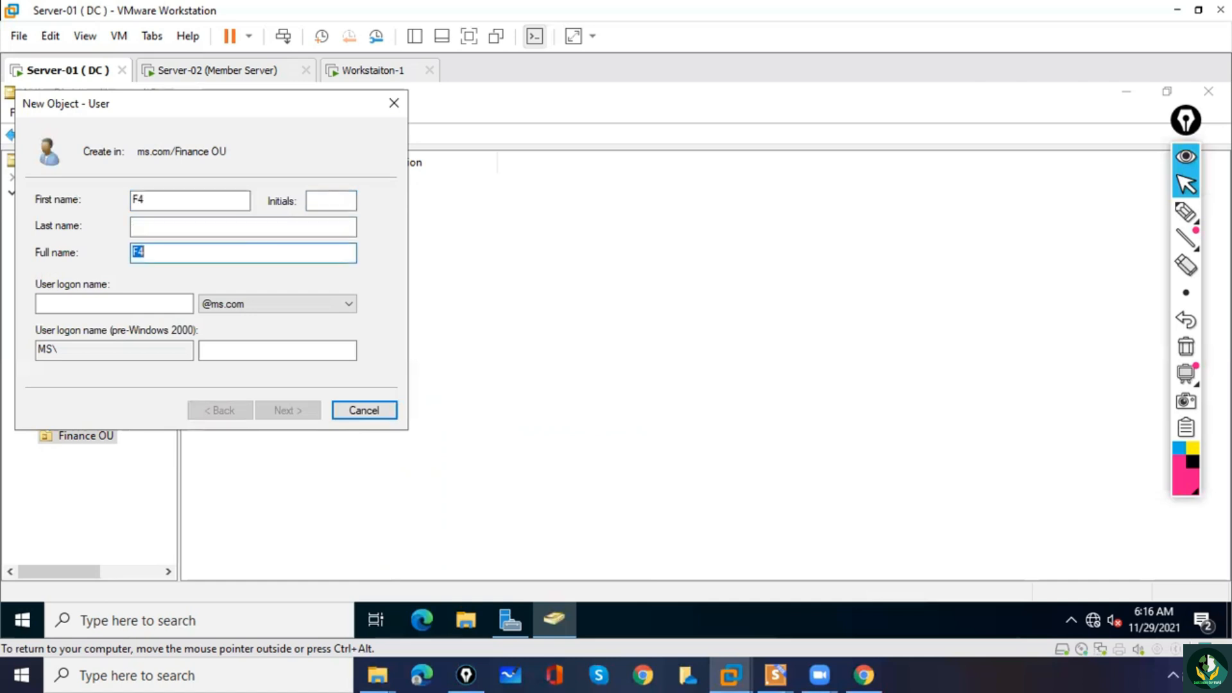
{"action": "type", "text": "F4"}
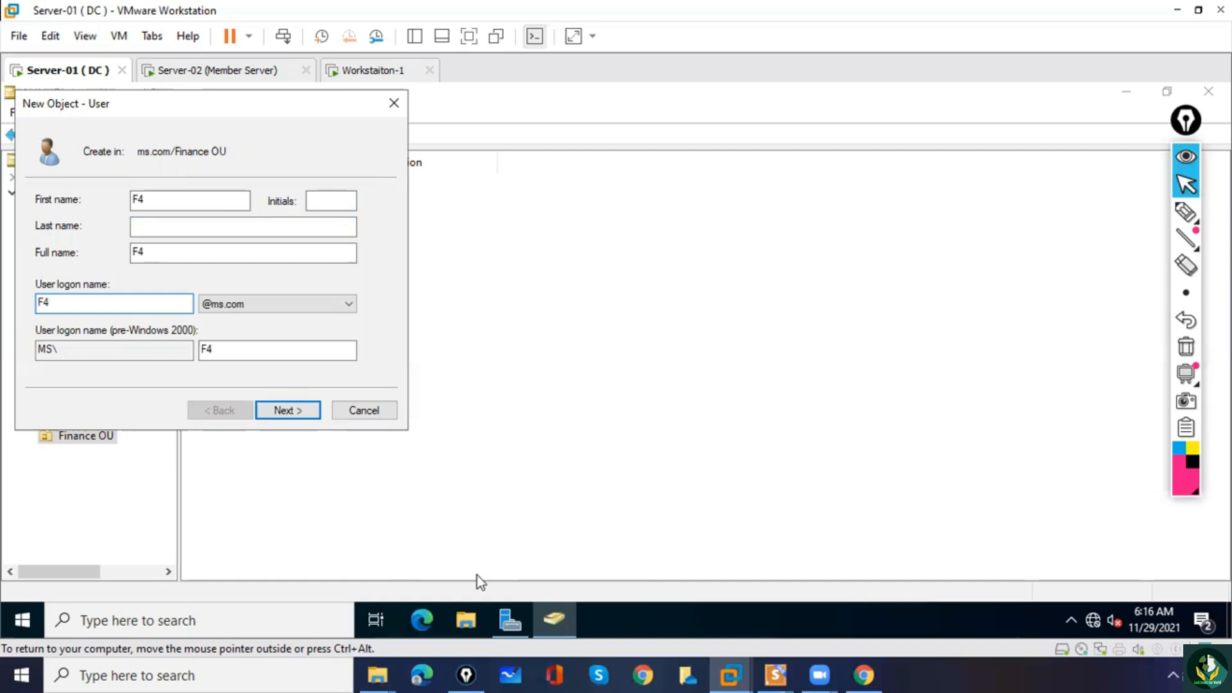
{"action": "left_click", "coordinate": [285, 411]}
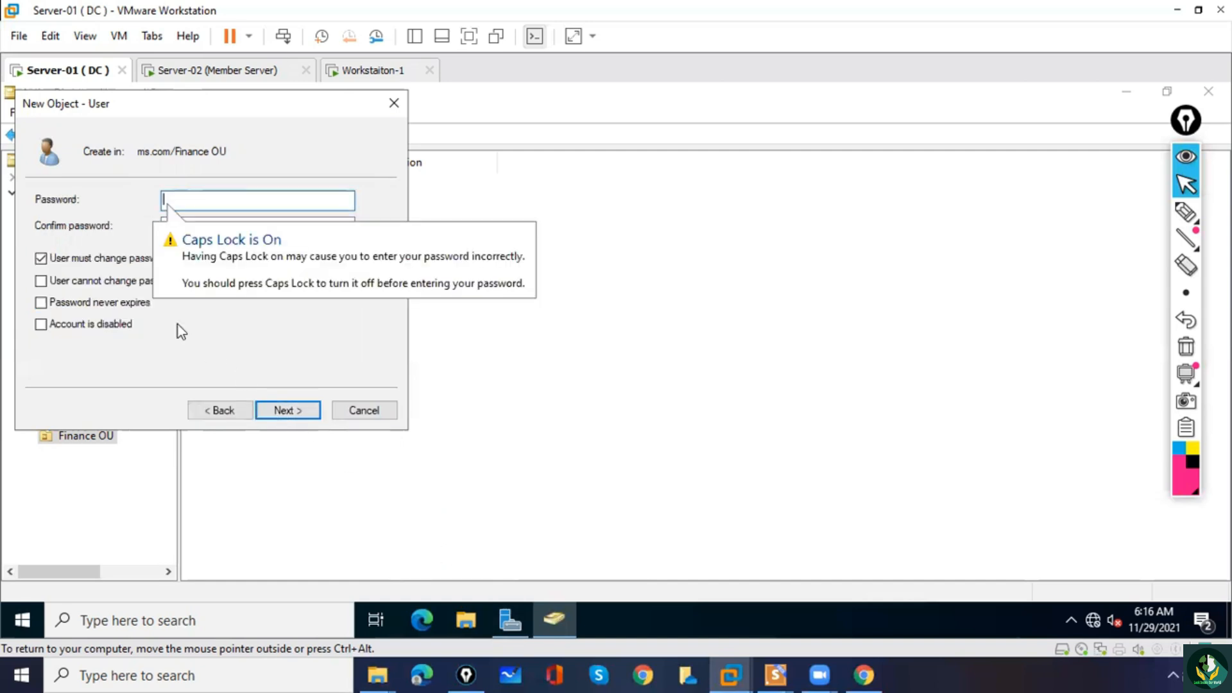
Disable the forced password change at next logon, set the password to never expire, enter and confirm F4's password, and finish creating the user.
{"action": "left_click", "coordinate": [96, 258]}
{"action": "left_click", "coordinate": [97, 303]}
{"action": "left_click", "coordinate": [176, 201]}
{"action": "type", "text": "P@"}
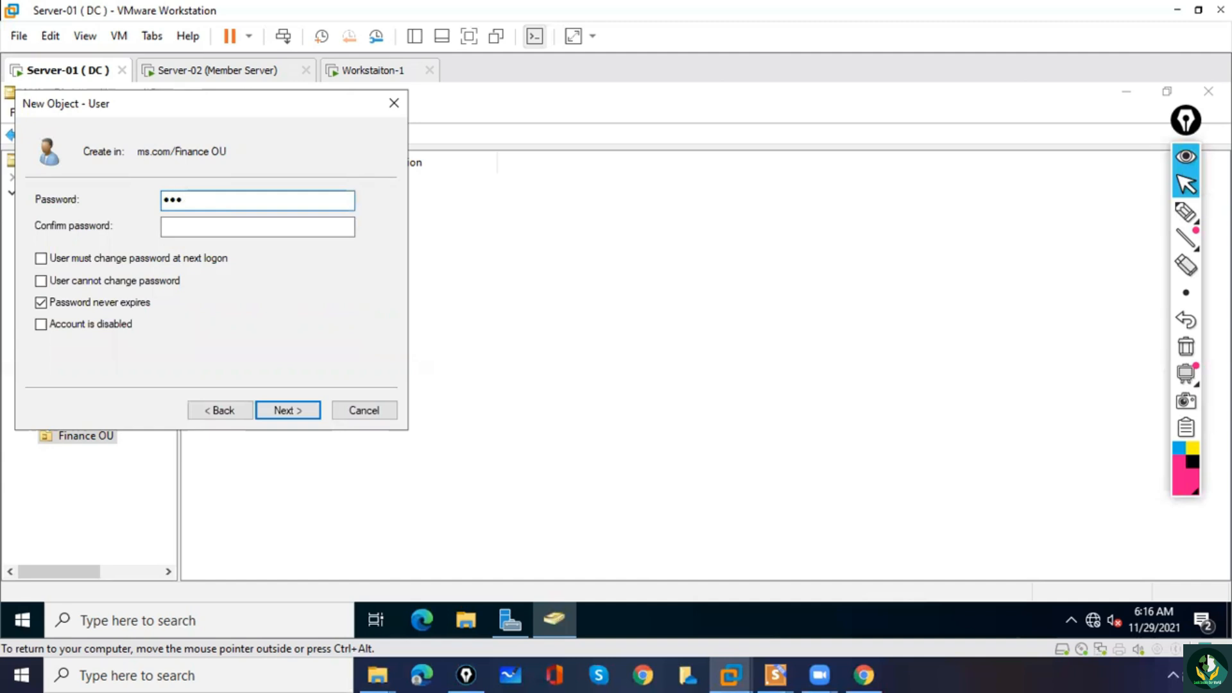
{"action": "key", "text": "Tab"}
{"action": "type", "text": "•••"}
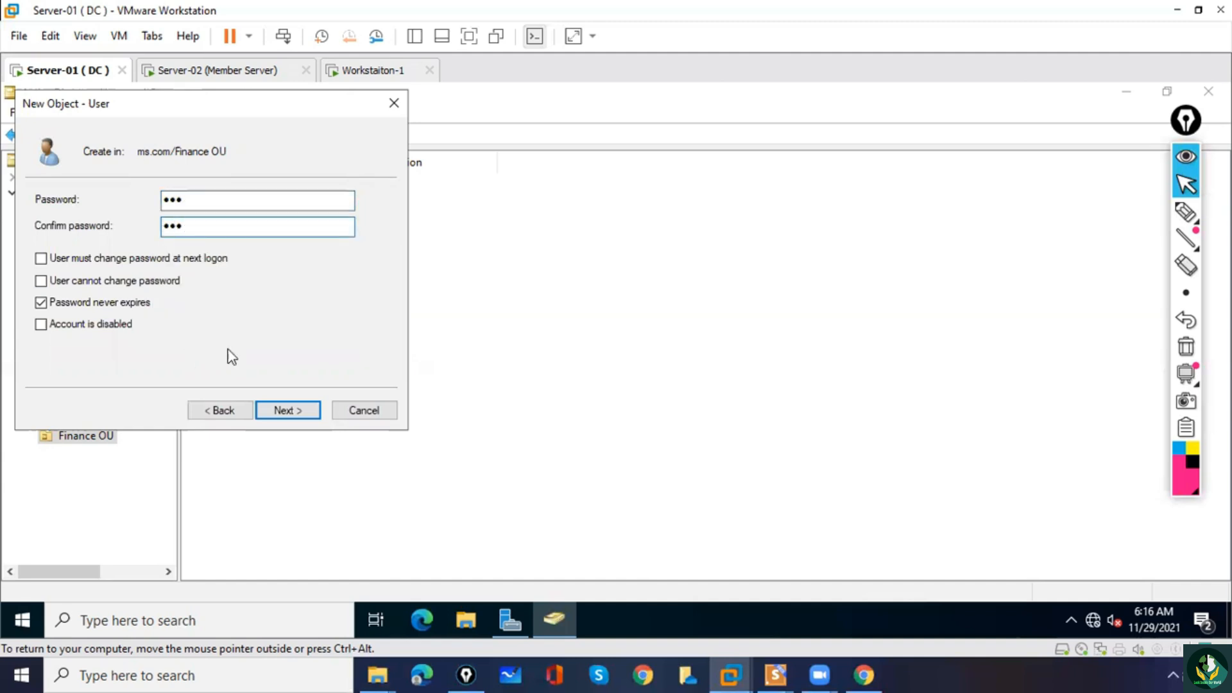
{"action": "left_click", "coordinate": [289, 412]}
{"action": "left_click", "coordinate": [287, 411]}
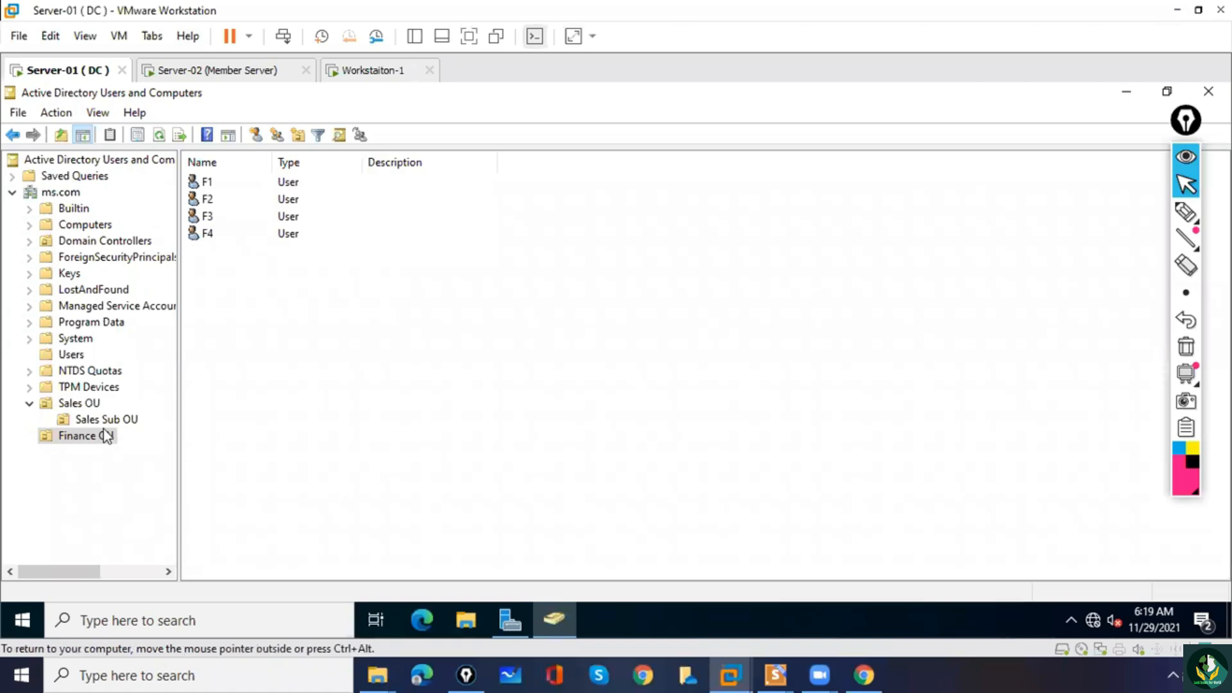
Review the contents of Sales OU and of Finance OU.
{"action": "left_click", "coordinate": [80, 403]}
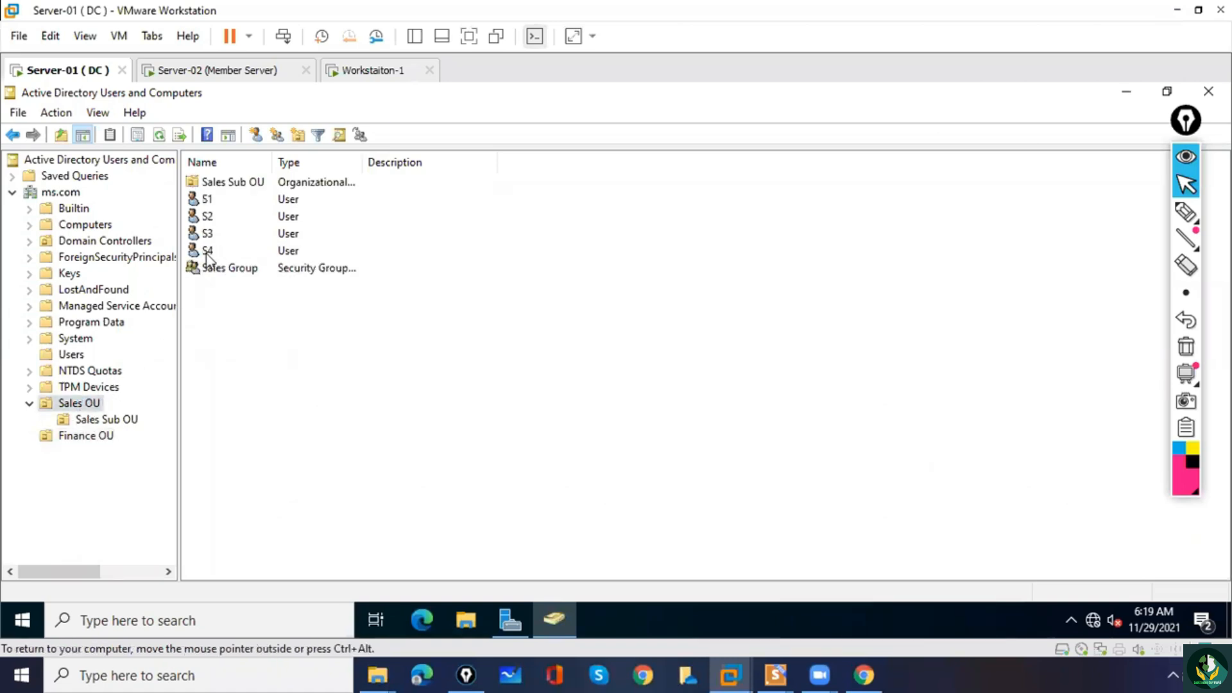
{"action": "left_click", "coordinate": [103, 434]}
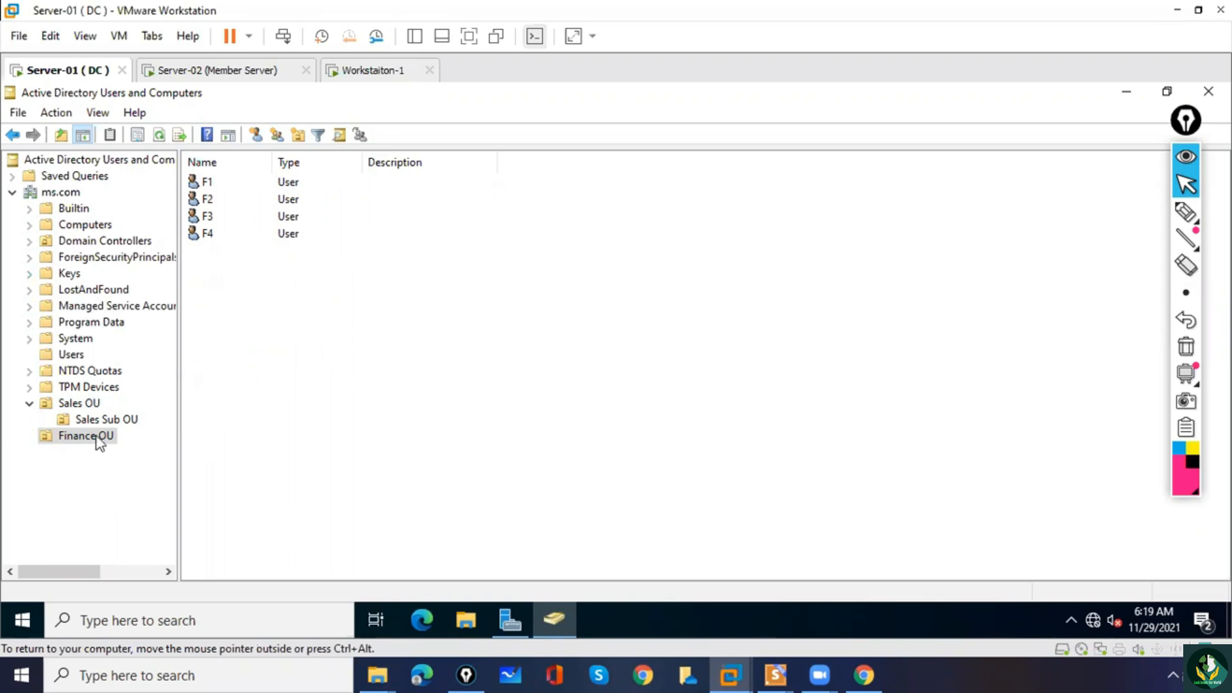
Move the Bill Gates user account from the Users container into Finance OU, and check Finance OU's contents.
{"action": "left_click", "coordinate": [70, 356]}
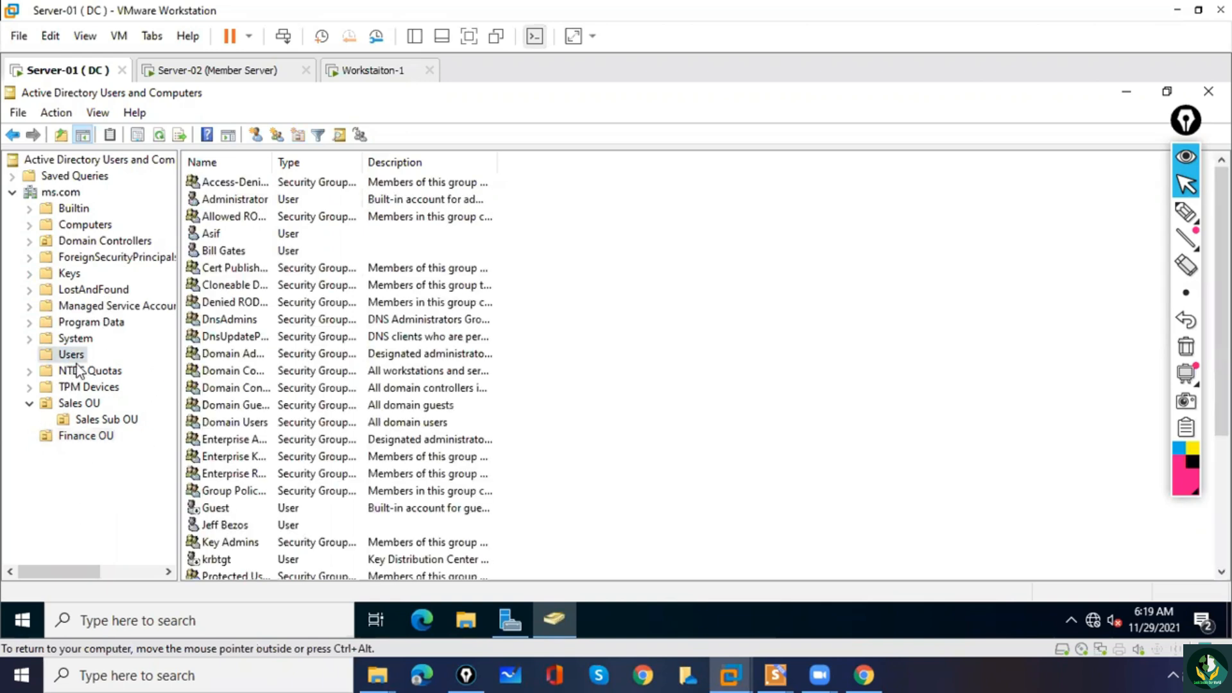
{"action": "left_click", "coordinate": [227, 254]}
{"action": "right_click", "coordinate": [229, 258]}
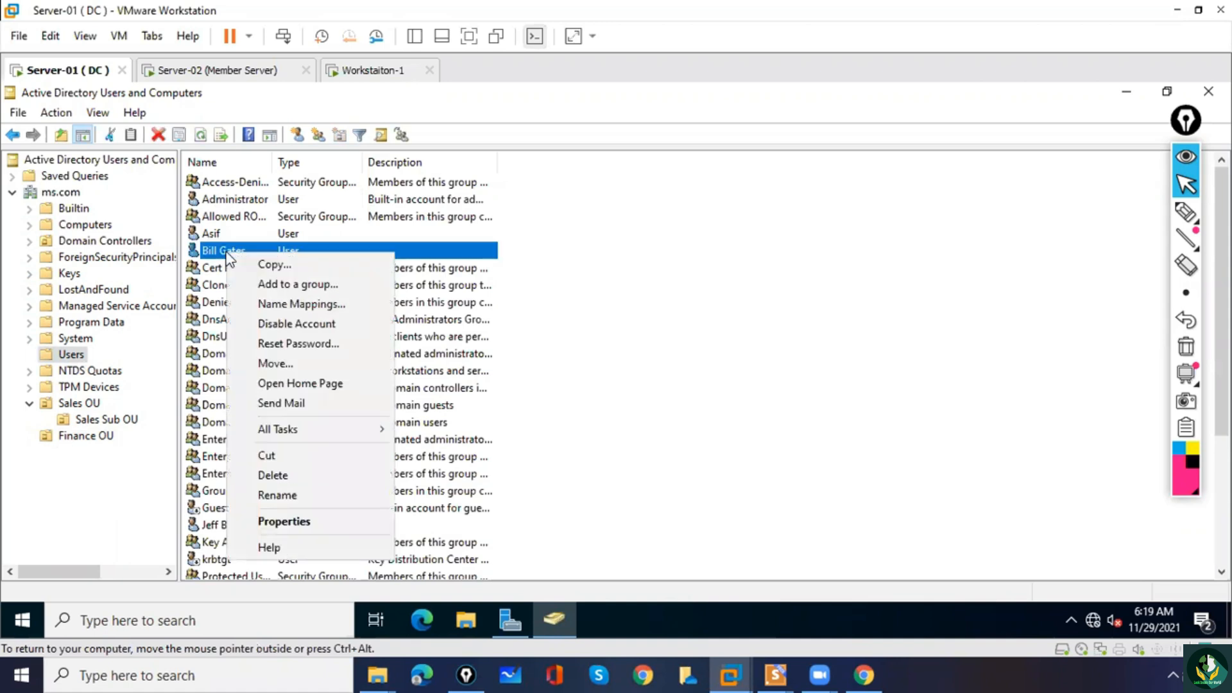
{"action": "left_click", "coordinate": [287, 364]}
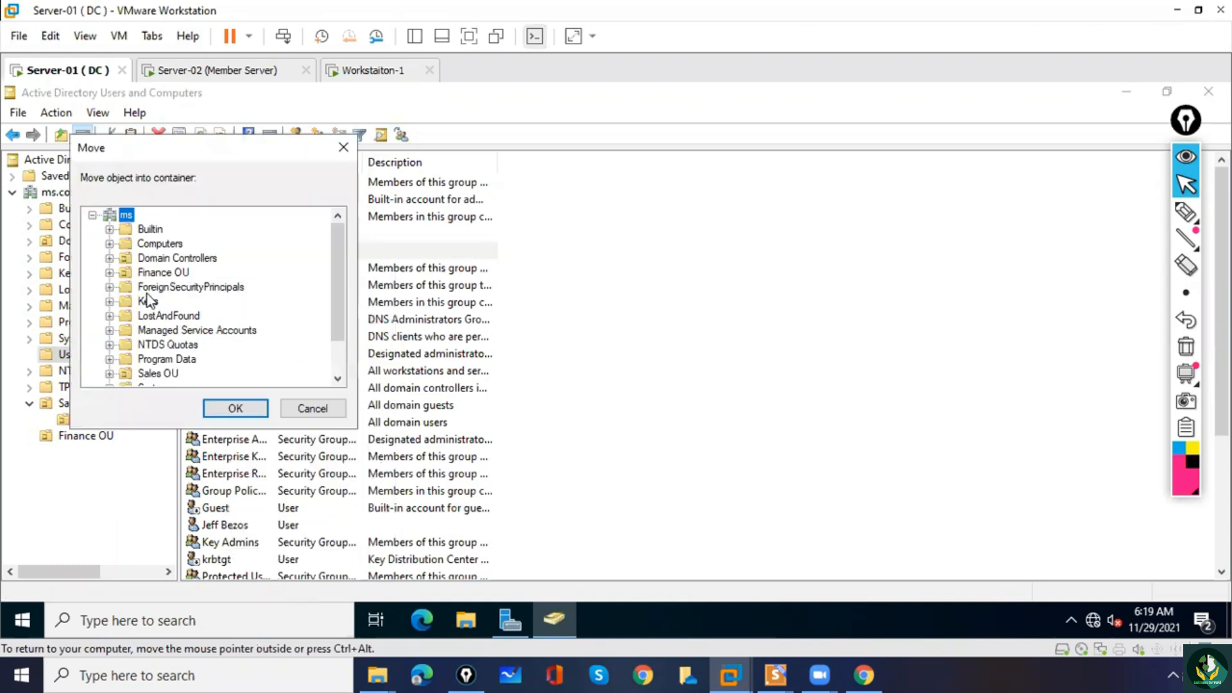
{"action": "left_click", "coordinate": [164, 272]}
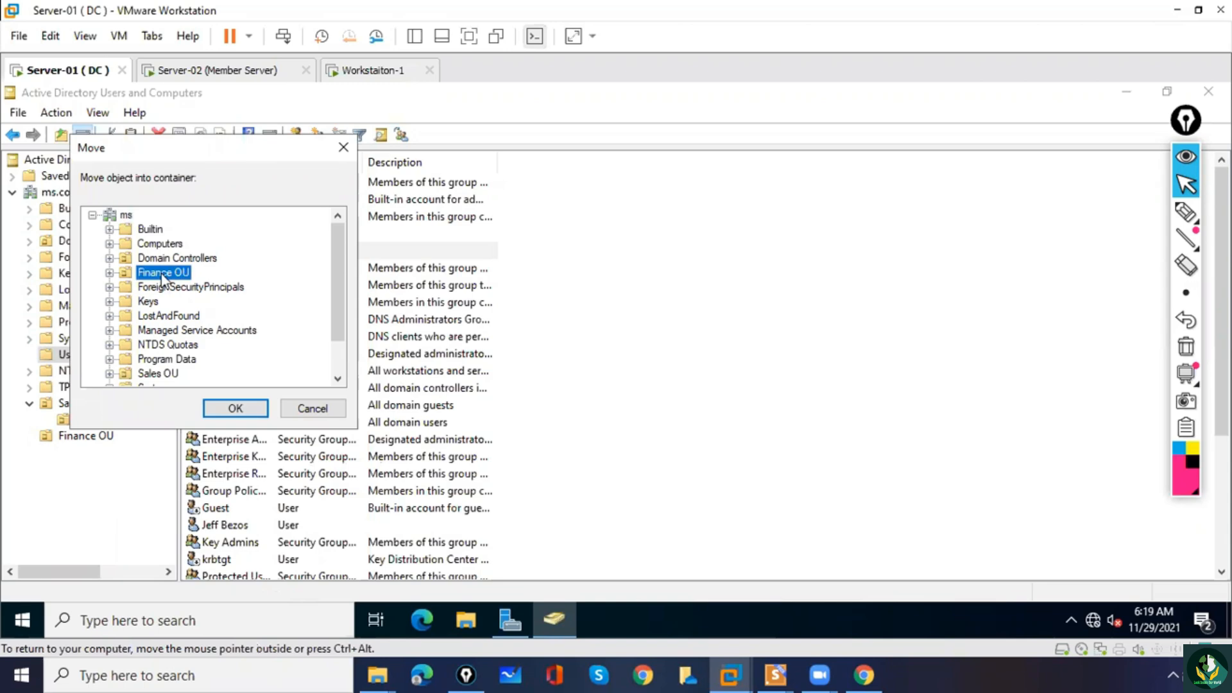
{"action": "left_click", "coordinate": [236, 409]}
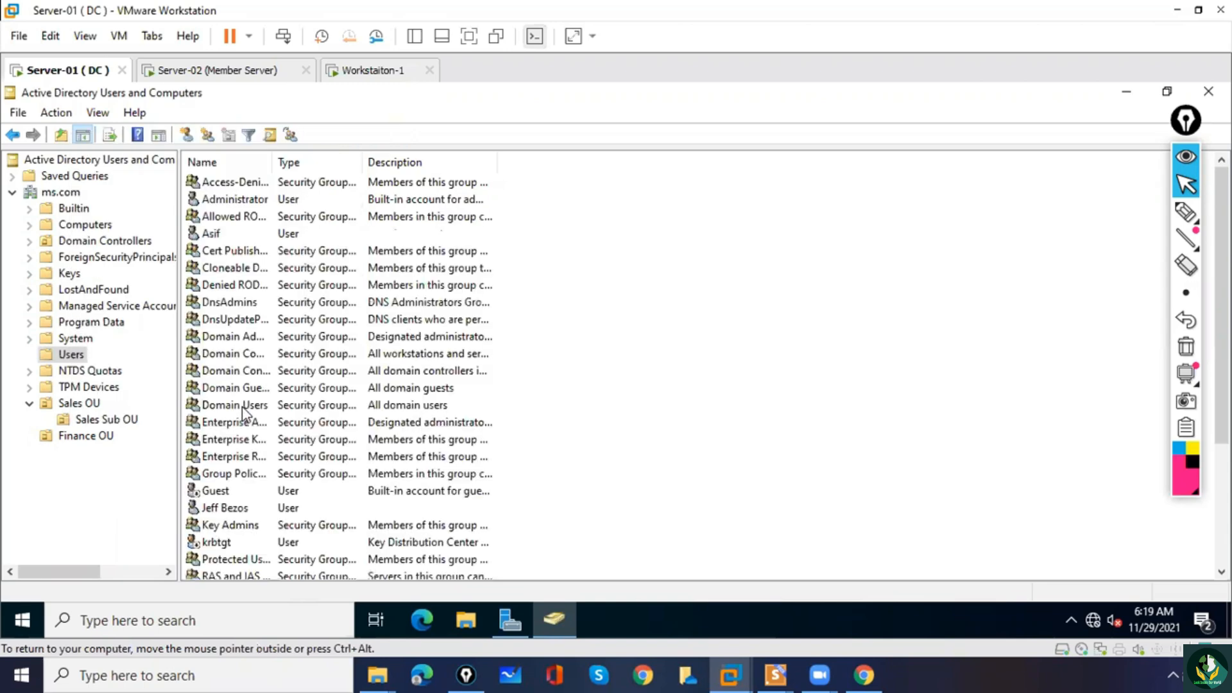
{"action": "left_click", "coordinate": [100, 437]}
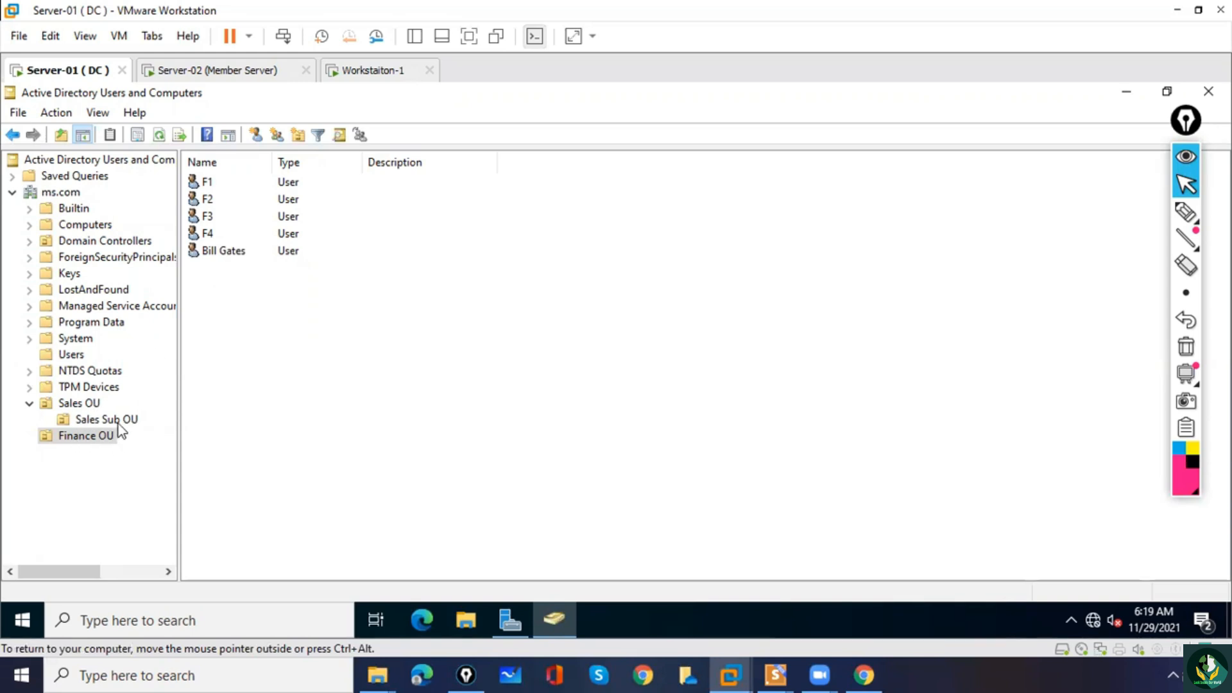
Move the user account listed directly above the Cert Publishers group from the Users container into Sales OU, and check Sales OU's contents.
{"action": "left_click", "coordinate": [74, 355]}
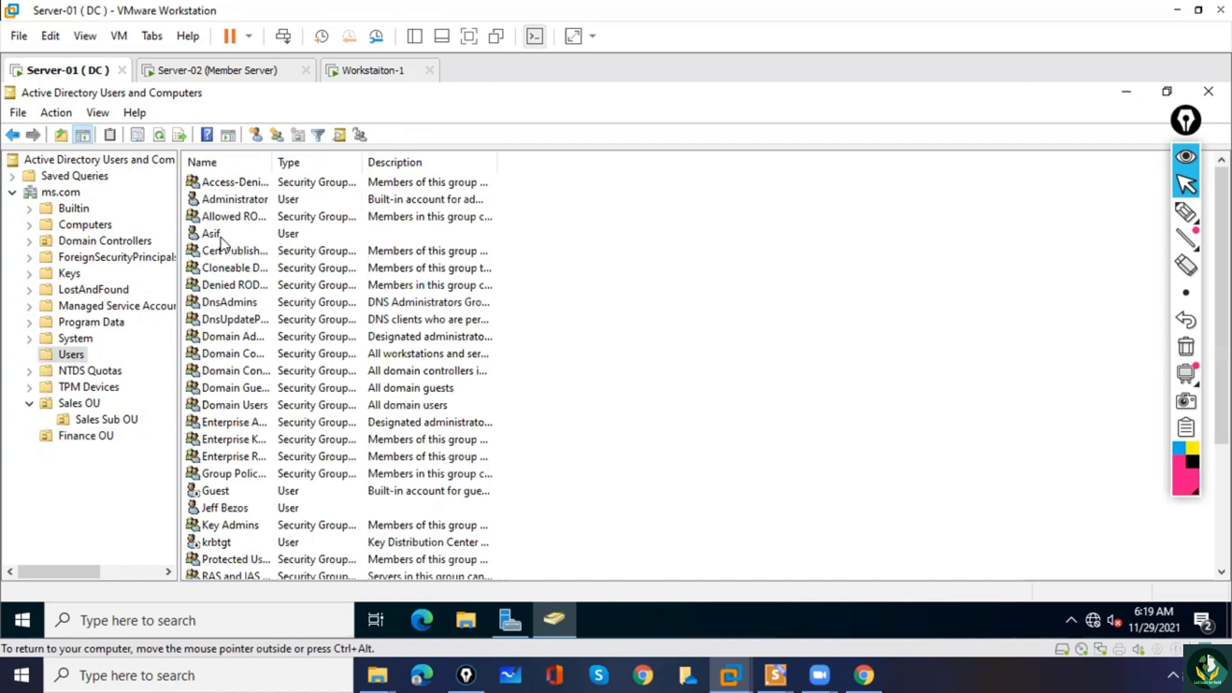
{"action": "left_click", "coordinate": [213, 235]}
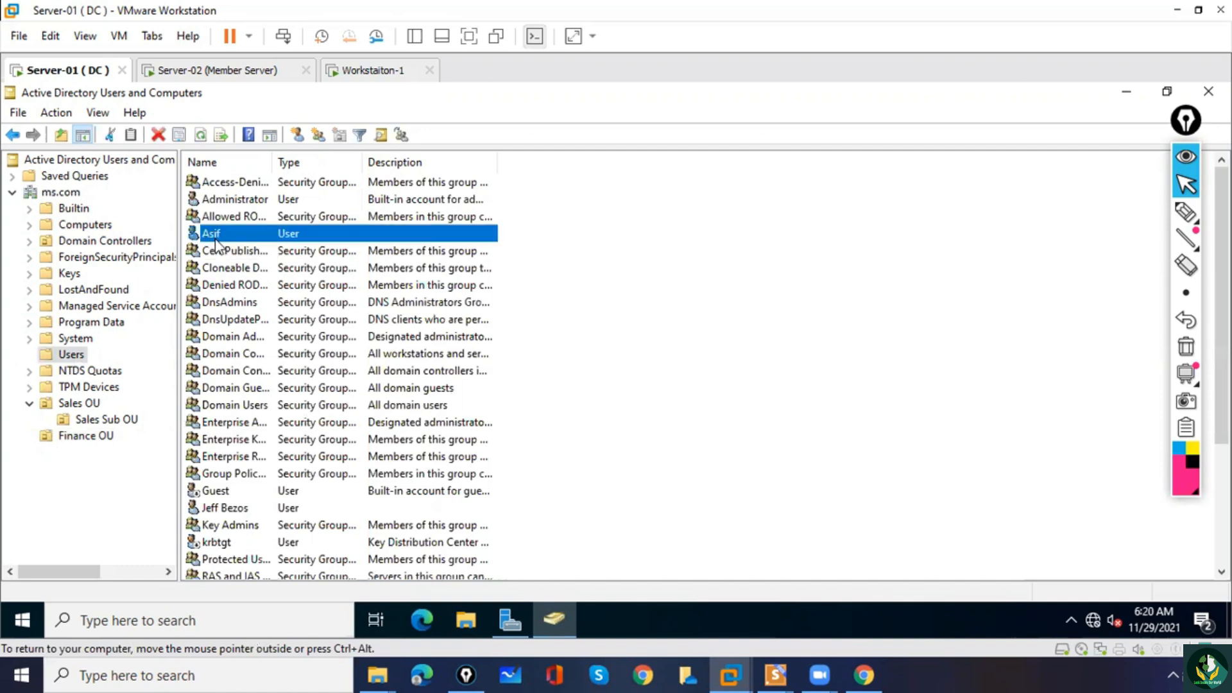
{"action": "right_click", "coordinate": [216, 245]}
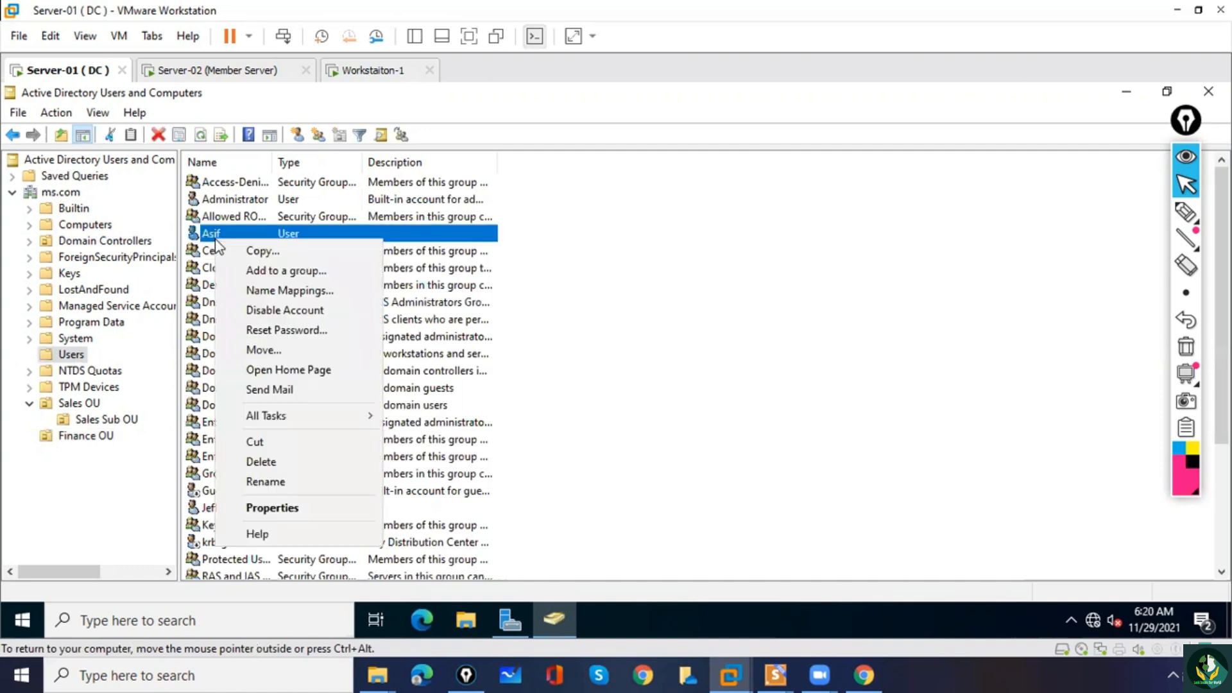
{"action": "left_click", "coordinate": [264, 349]}
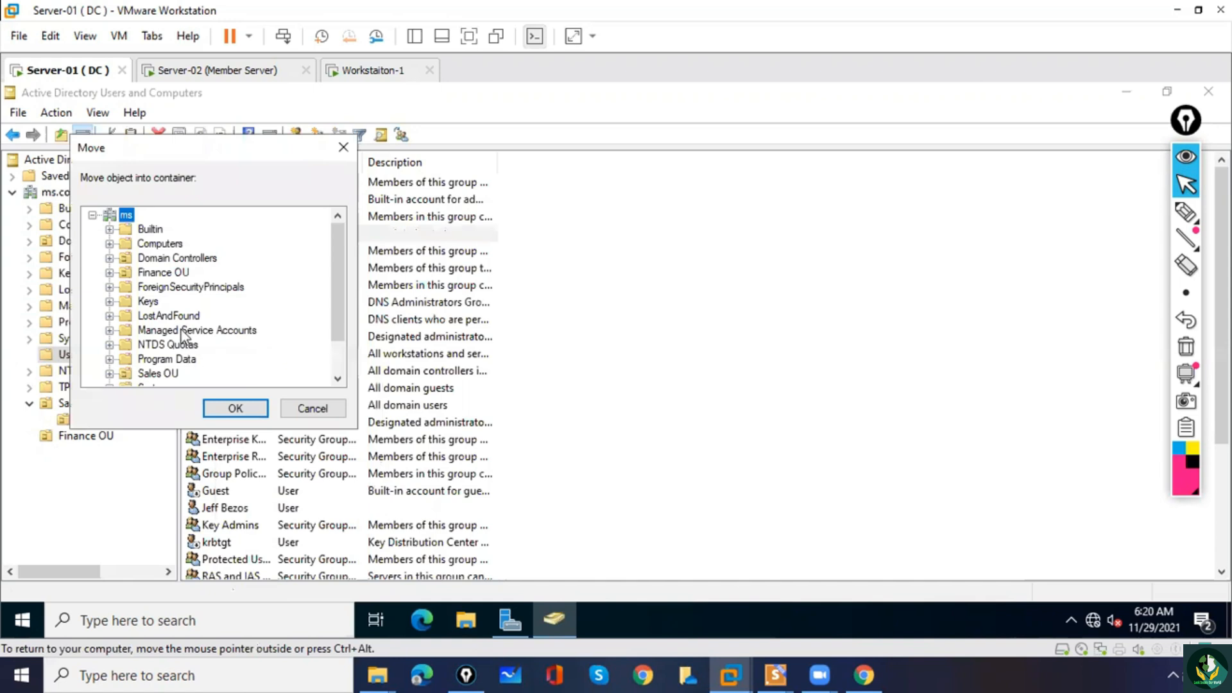
{"action": "left_click", "coordinate": [149, 302]}
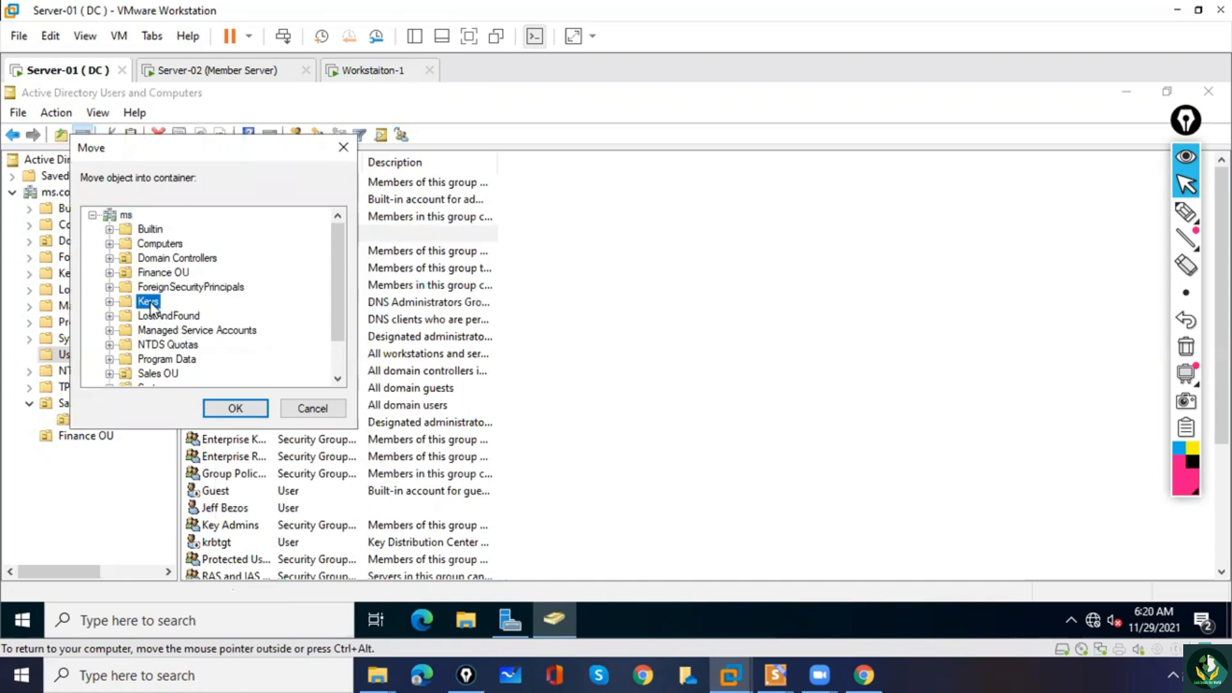
{"action": "key", "text": "s"}
{"action": "key", "text": "s"}
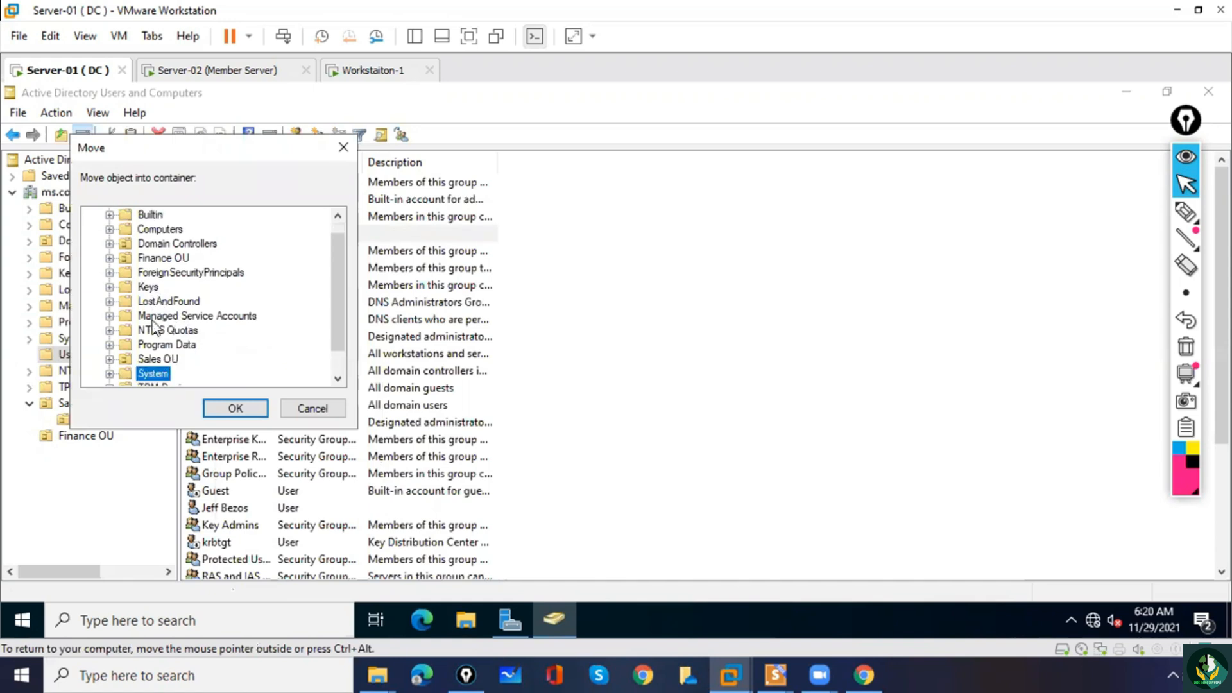
{"action": "left_click", "coordinate": [159, 359]}
{"action": "left_click", "coordinate": [235, 409]}
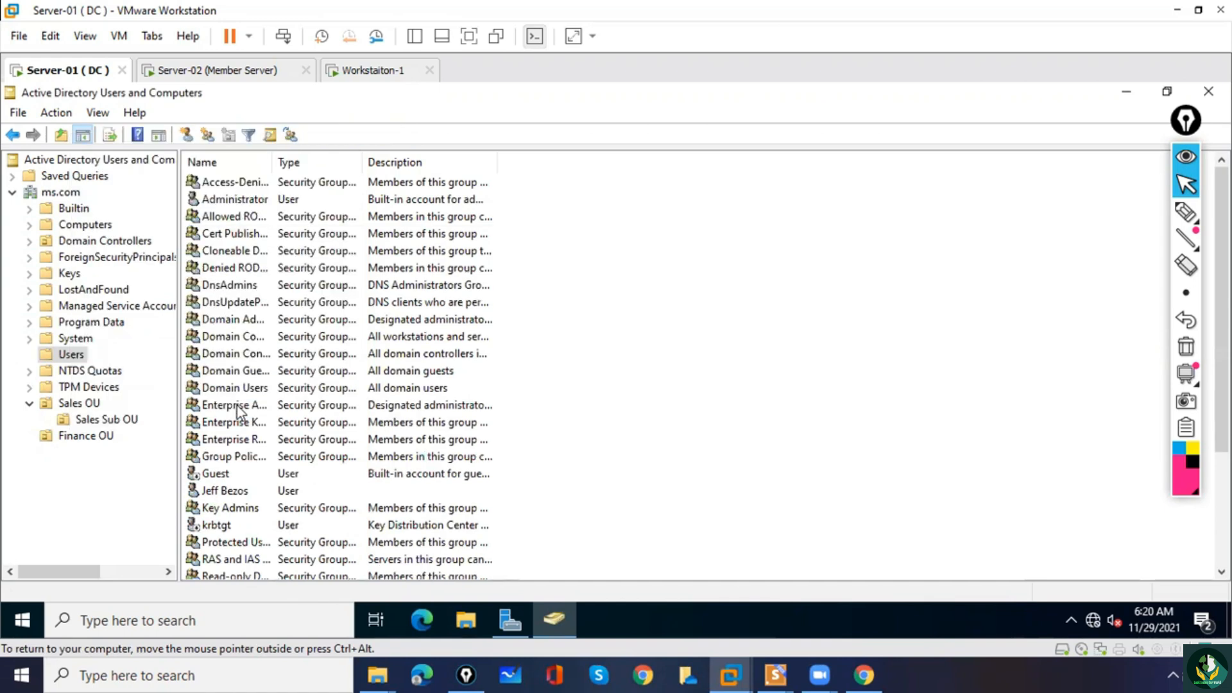
{"action": "left_click", "coordinate": [78, 404]}
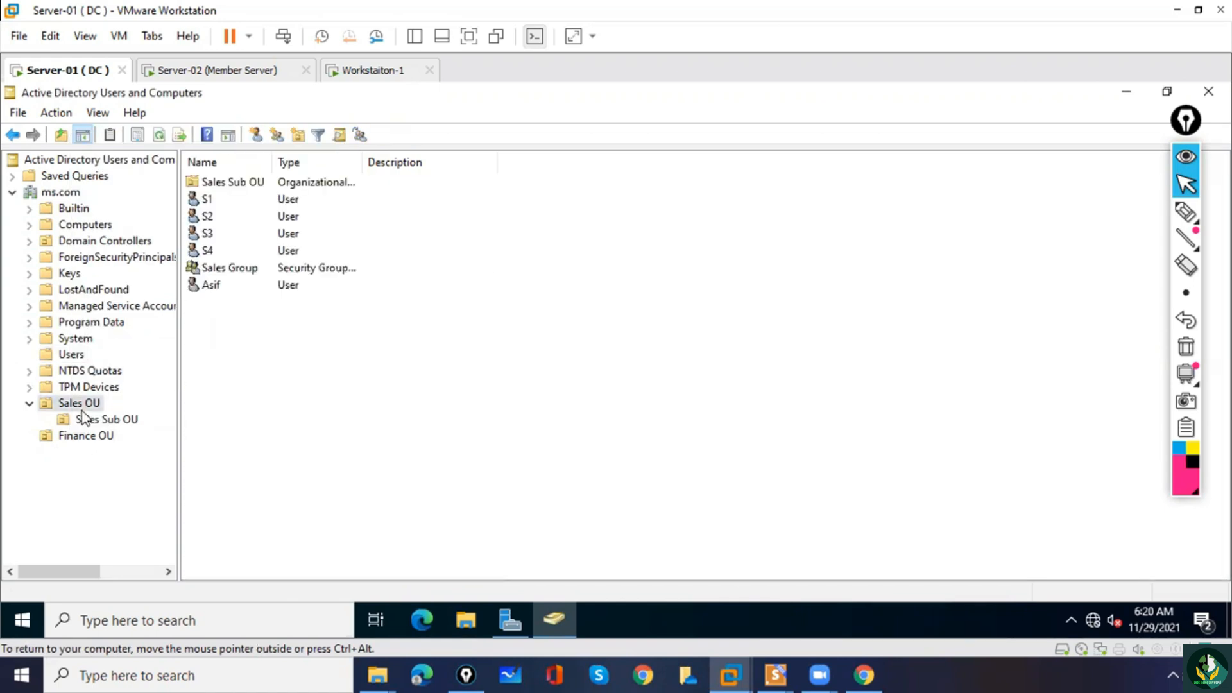
{"action": "left_click", "coordinate": [212, 286]}
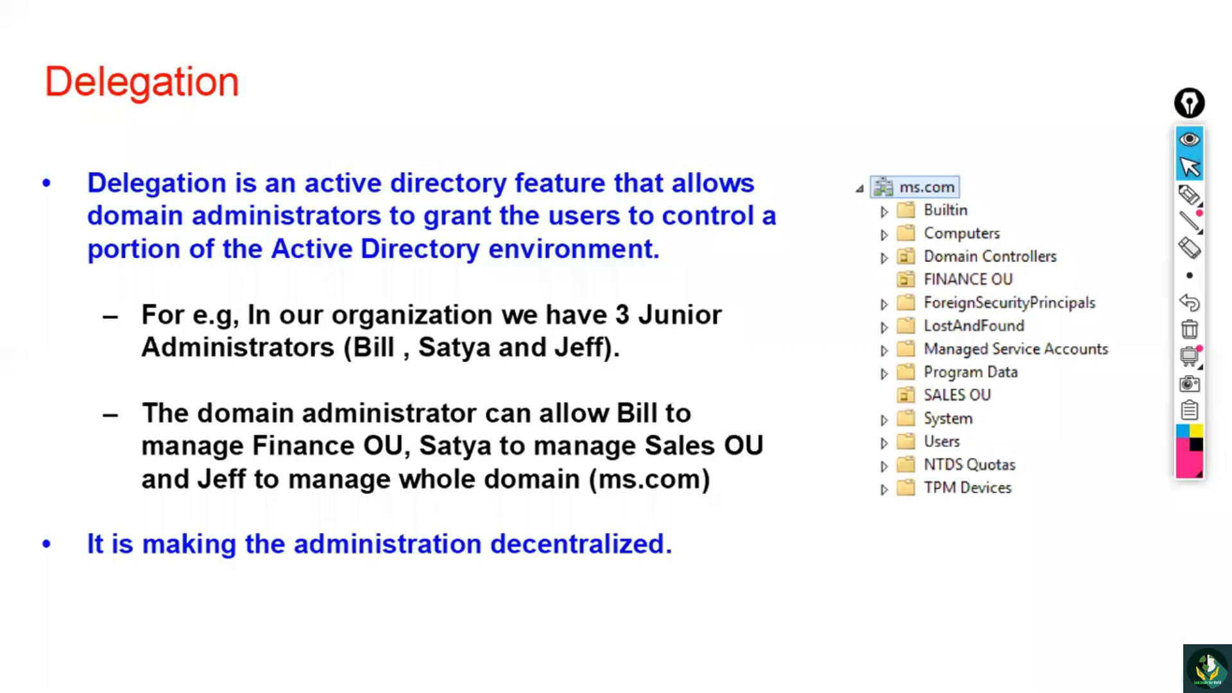
{"action": "left_click", "coordinate": [1189, 195]}
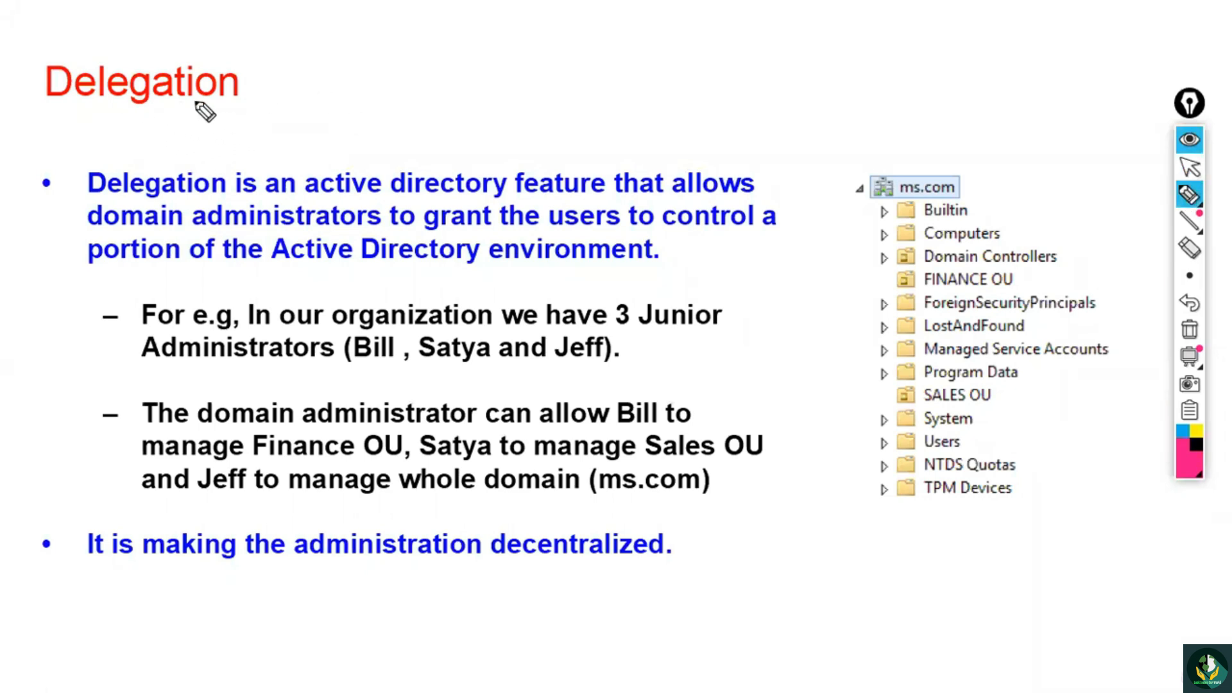
{"action": "left_click_drag", "start_coordinate": [33, 179], "coordinate": [60, 166]}
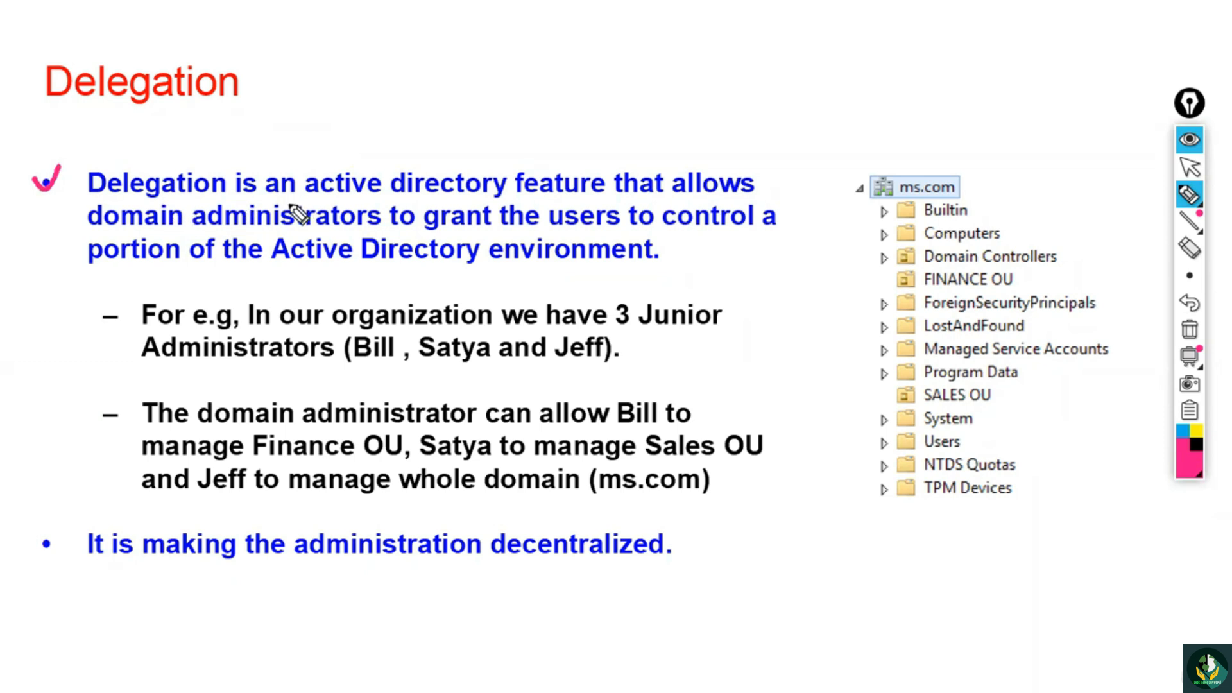
{"action": "left_click_drag", "start_coordinate": [522, 199], "coordinate": [573, 199]}
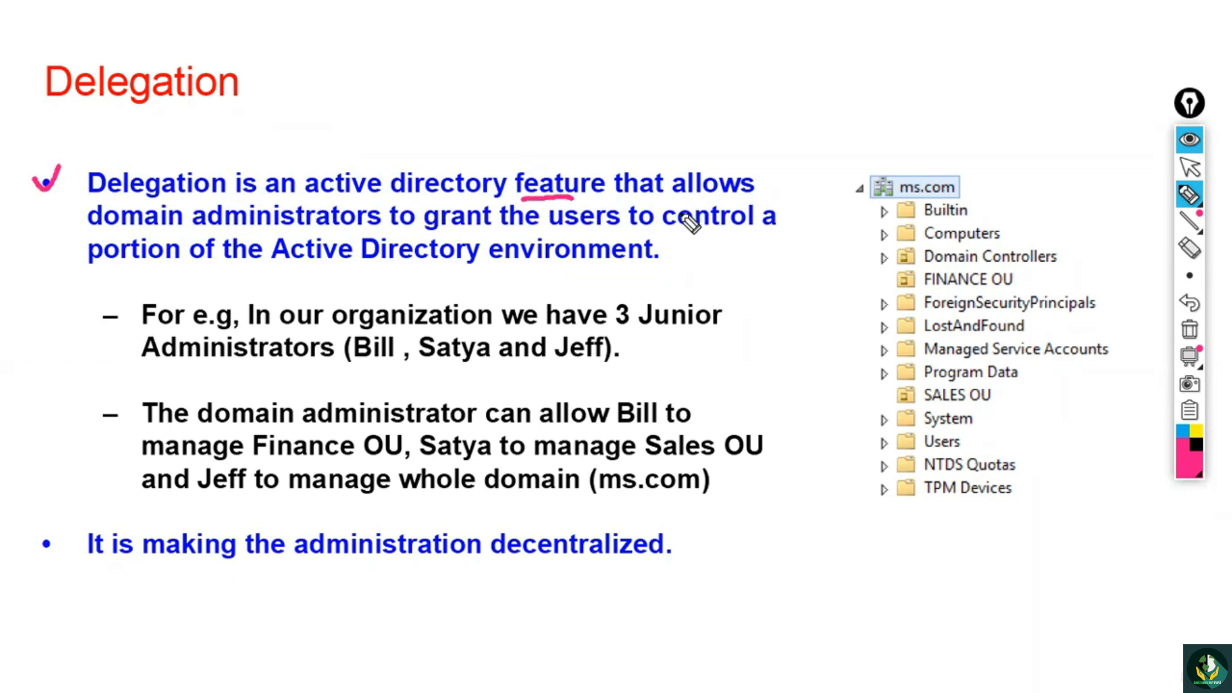
{"action": "left_click_drag", "start_coordinate": [196, 229], "coordinate": [363, 231]}
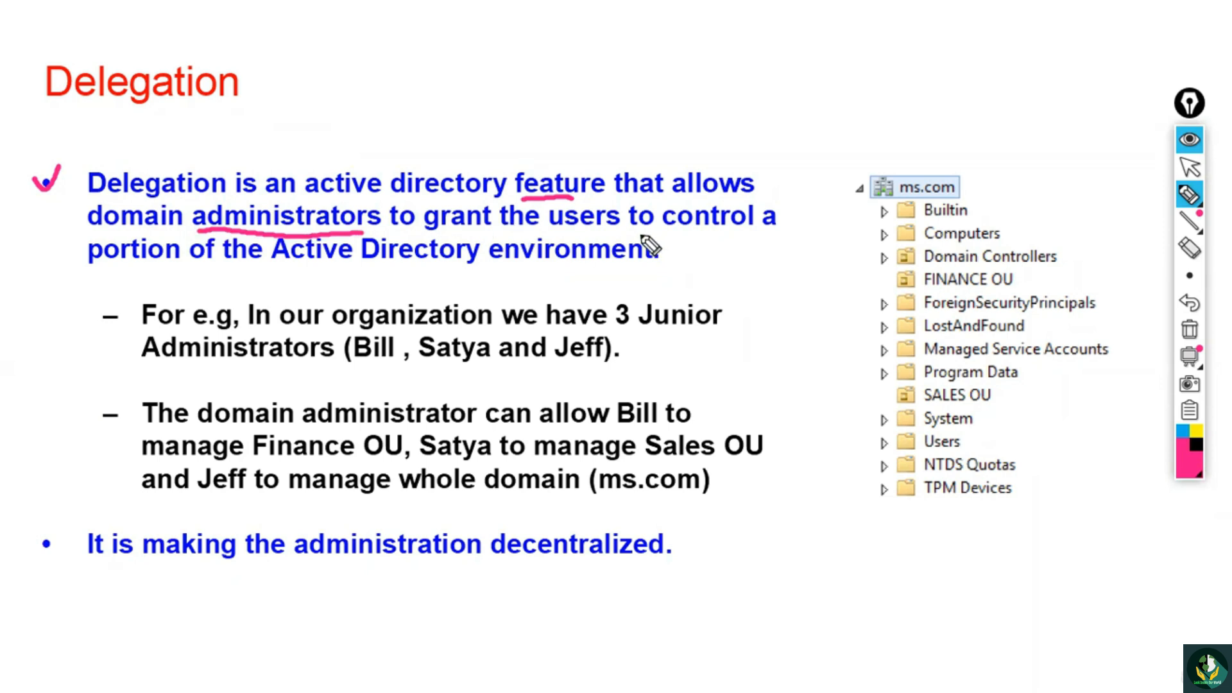
{"action": "left_click_drag", "start_coordinate": [630, 236], "coordinate": [671, 238]}
{"action": "left_click_drag", "start_coordinate": [118, 277], "coordinate": [170, 273]}
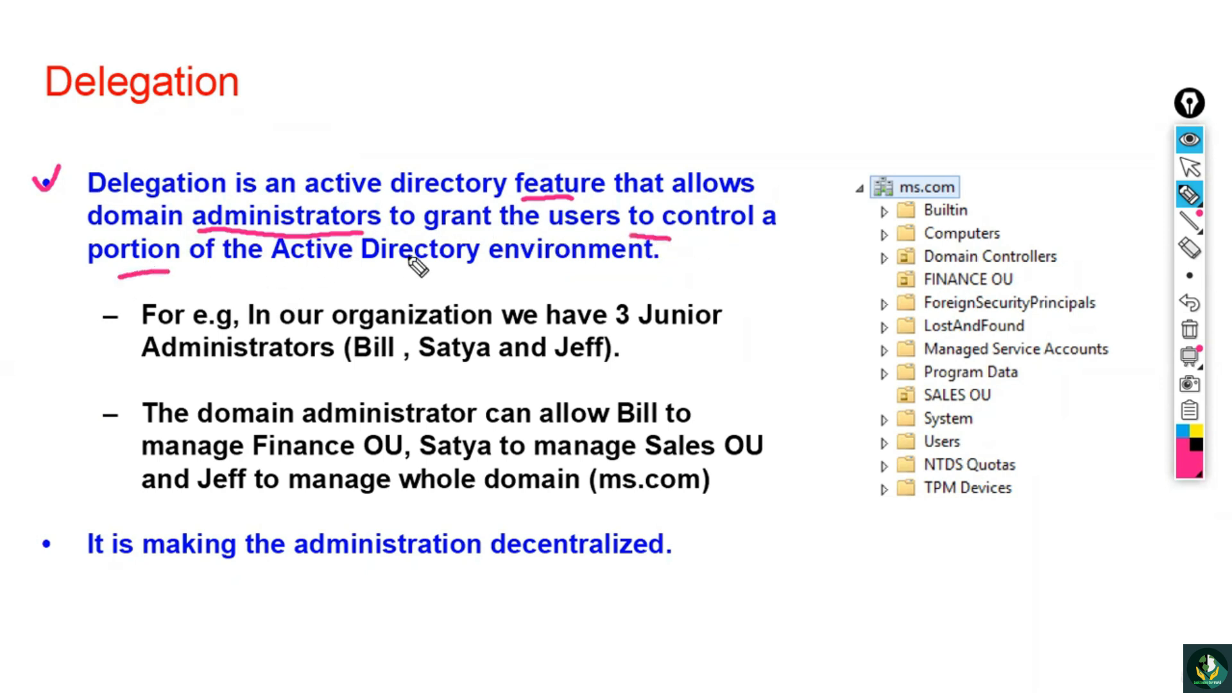
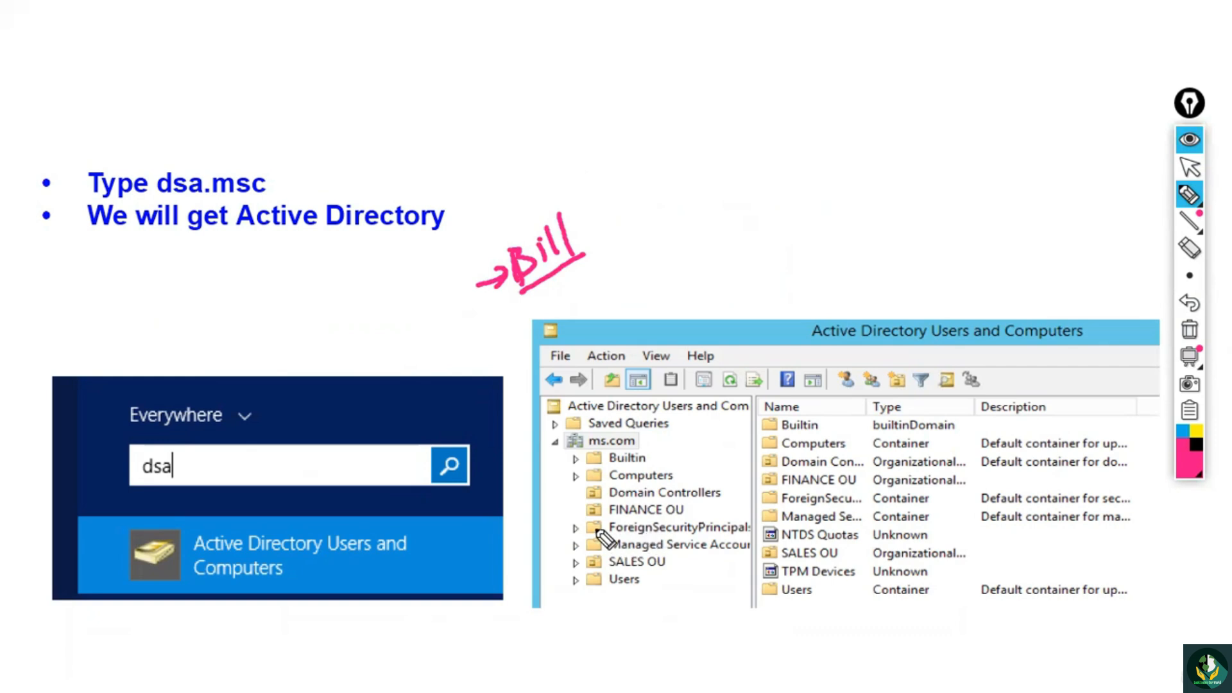
{"action": "left_click_drag", "start_coordinate": [583, 506], "coordinate": [616, 497]}
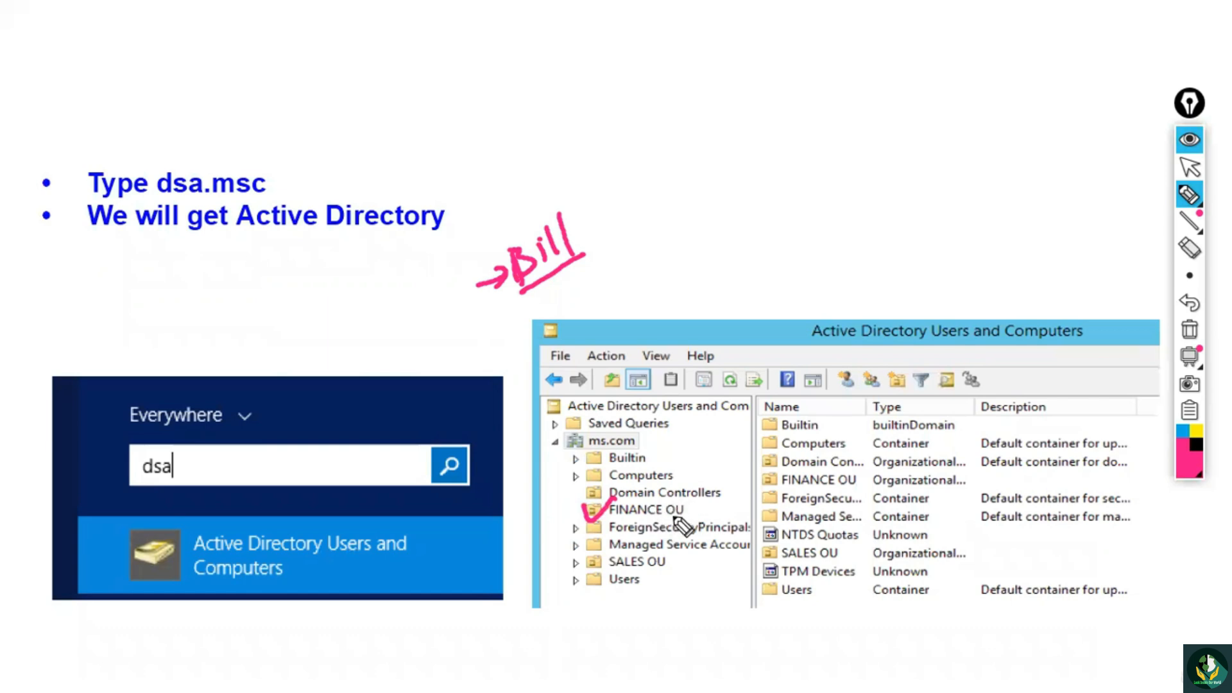
{"action": "left_click_drag", "start_coordinate": [652, 515], "coordinate": [616, 515]}
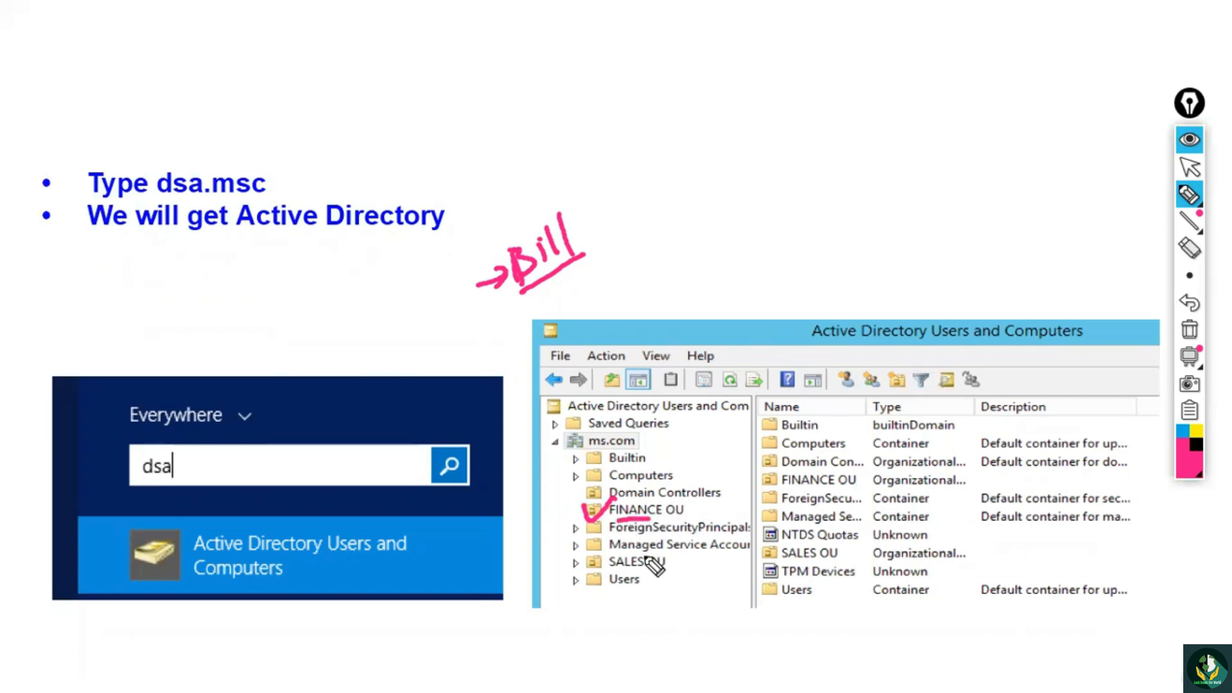
{"action": "mouse_move", "coordinate": [567, 556]}
{"action": "left_mouse_down"}
{"action": "mouse_move", "coordinate": [594, 547]}
{"action": "mouse_move", "coordinate": [615, 585]}
{"action": "left_mouse_up"}
{"action": "left_click_drag", "start_coordinate": [670, 546], "coordinate": [671, 575]}
{"action": "left_click_drag", "start_coordinate": [626, 535], "coordinate": [635, 560]}
{"action": "left_click_drag", "start_coordinate": [625, 558], "coordinate": [642, 556]}
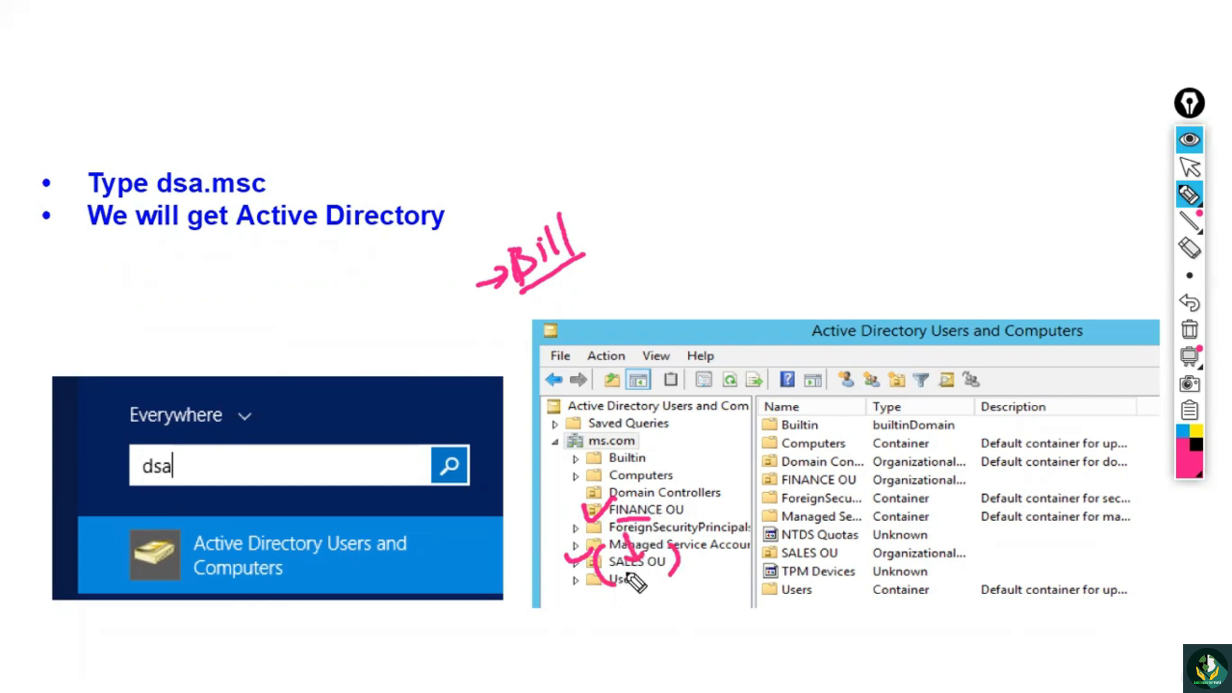
{"action": "left_click", "coordinate": [1190, 330]}
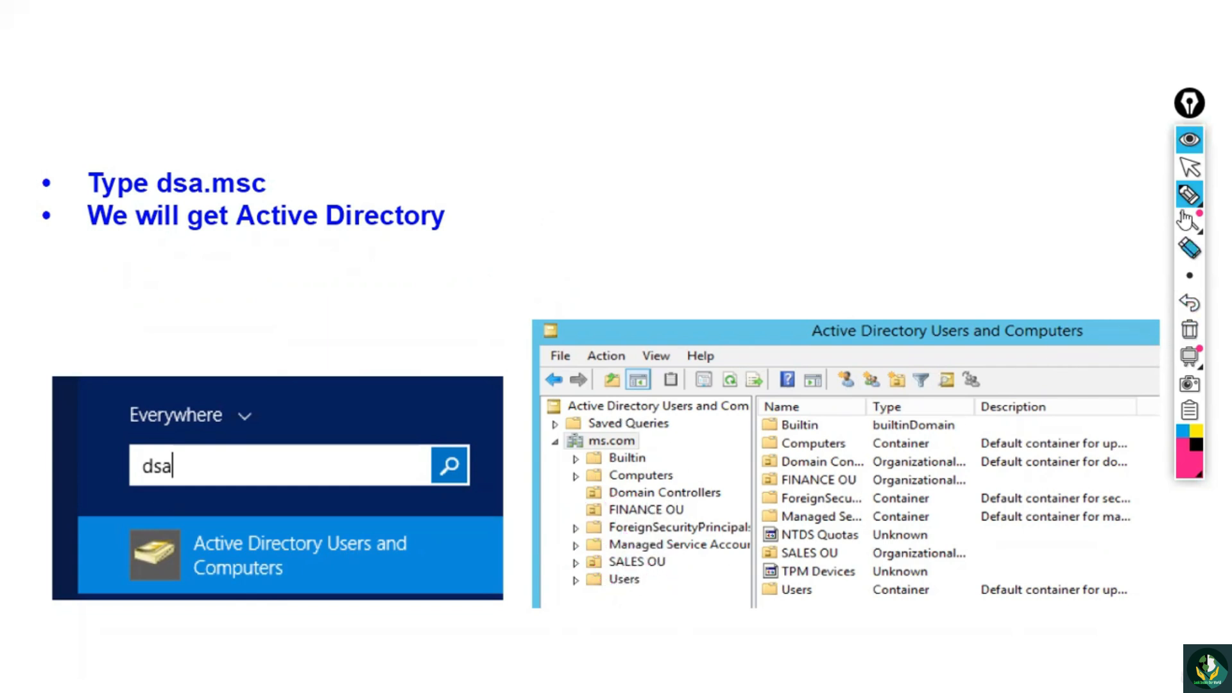
{"action": "left_click", "coordinate": [1190, 168]}
{"action": "left_click", "coordinate": [877, 370]}
{"action": "left_click", "coordinate": [1189, 195]}
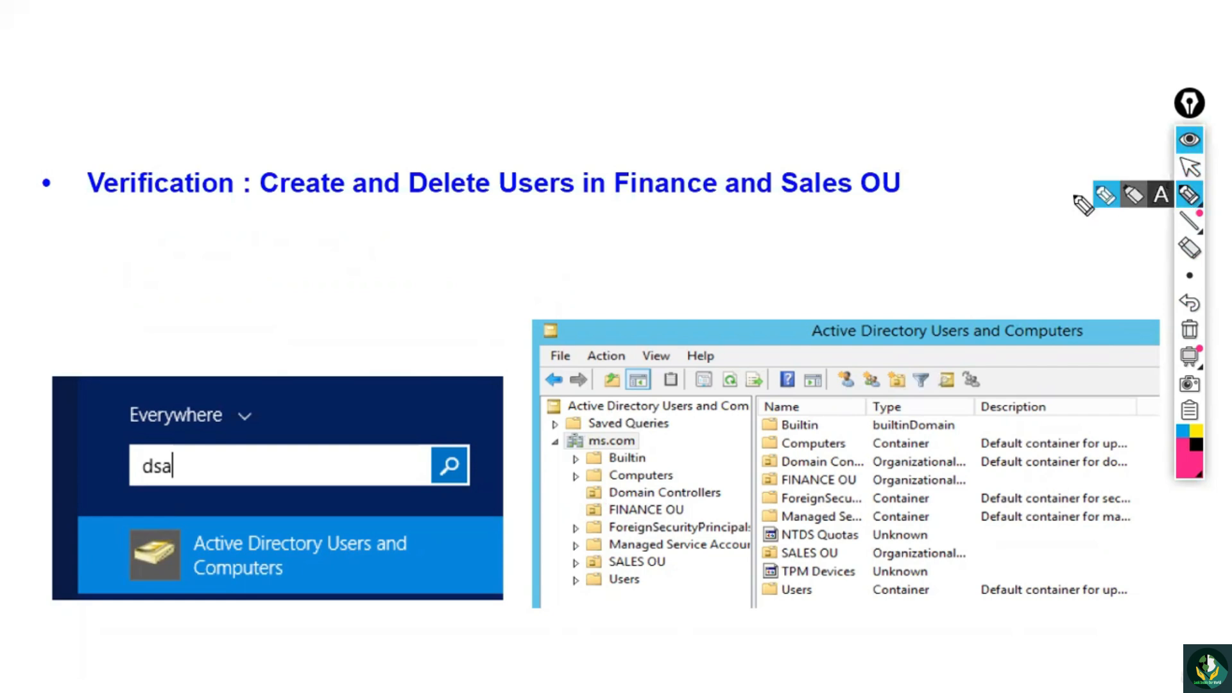
{"action": "left_click_drag", "start_coordinate": [278, 205], "coordinate": [303, 203]}
{"action": "left_click_drag", "start_coordinate": [442, 200], "coordinate": [472, 198]}
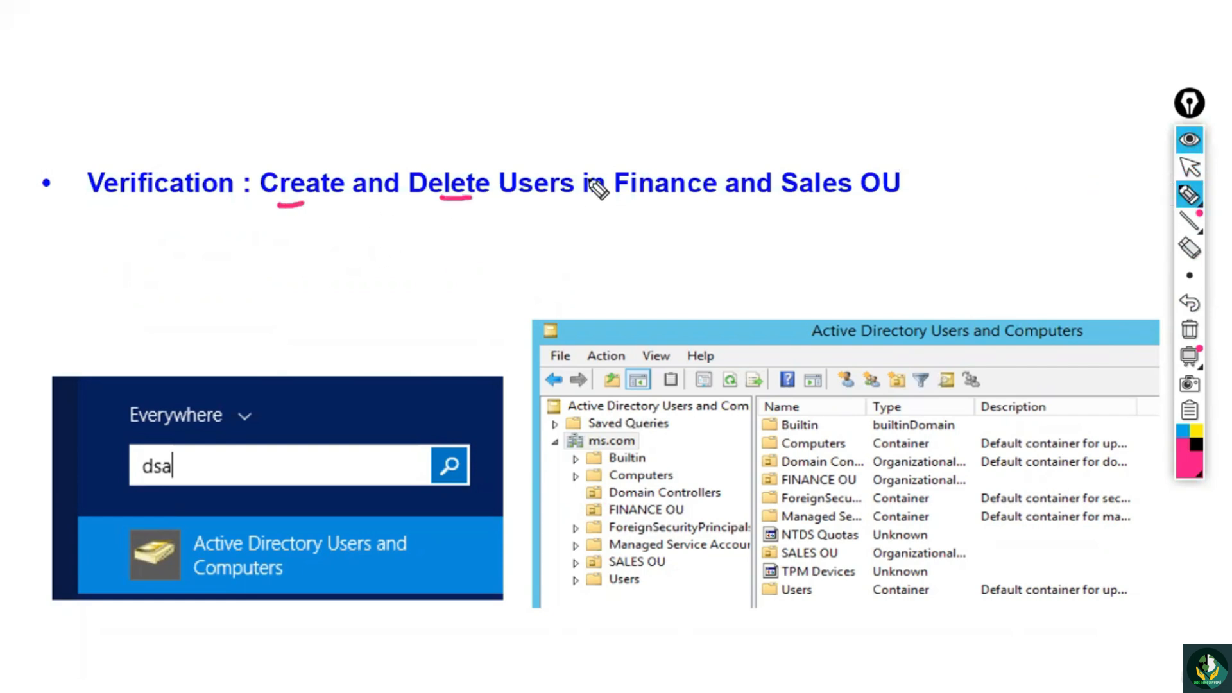
{"action": "left_click_drag", "start_coordinate": [607, 201], "coordinate": [661, 199]}
{"action": "left_click_drag", "start_coordinate": [786, 201], "coordinate": [833, 201]}
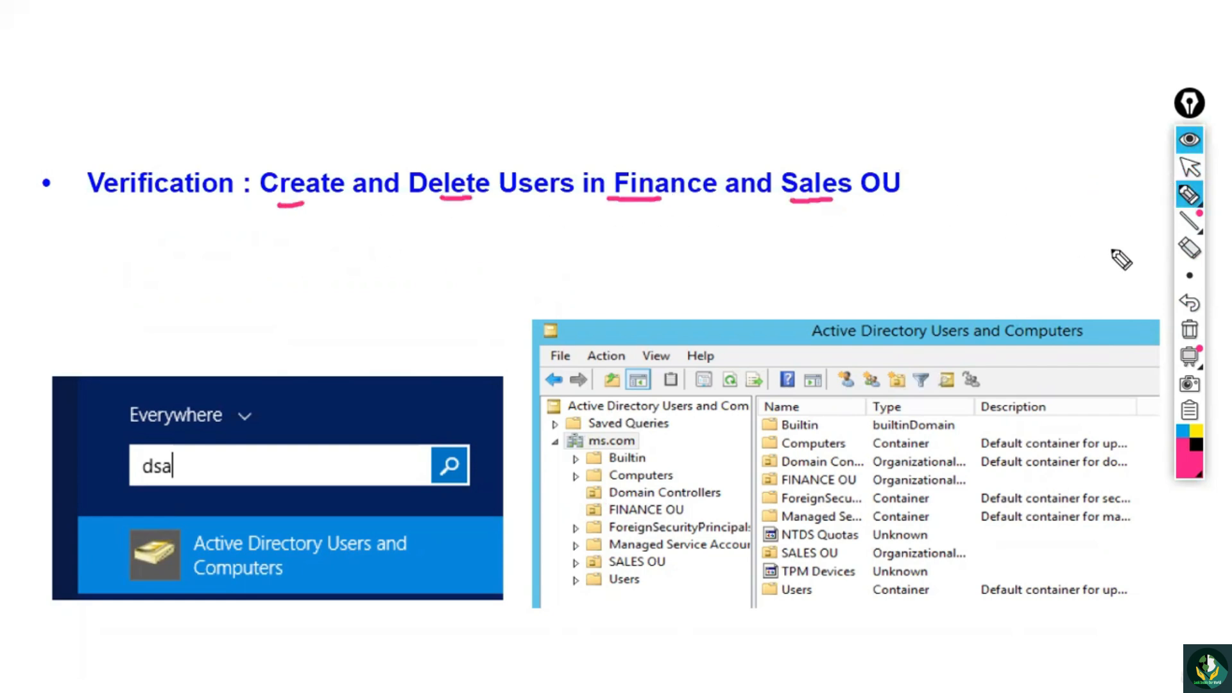
End the Delegation slide show and minimize the presentation window.
{"action": "left_click", "coordinate": [1190, 168]}
{"action": "left_click", "coordinate": [1043, 257]}
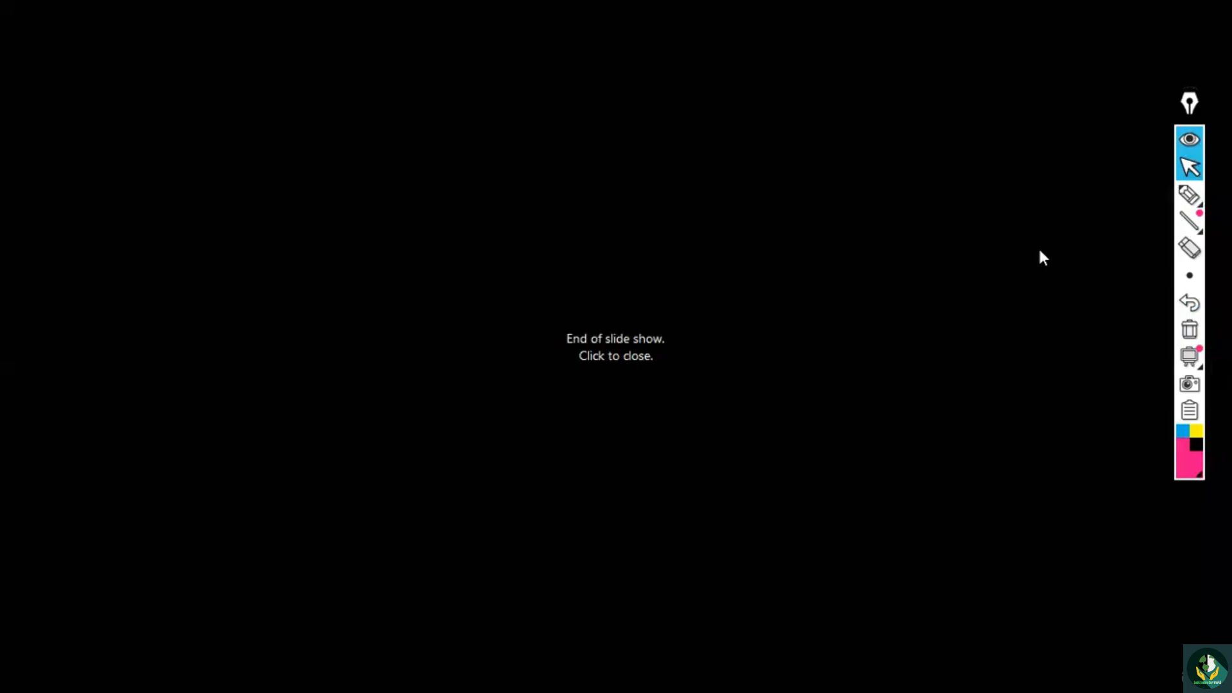
{"action": "left_click", "coordinate": [1068, 266]}
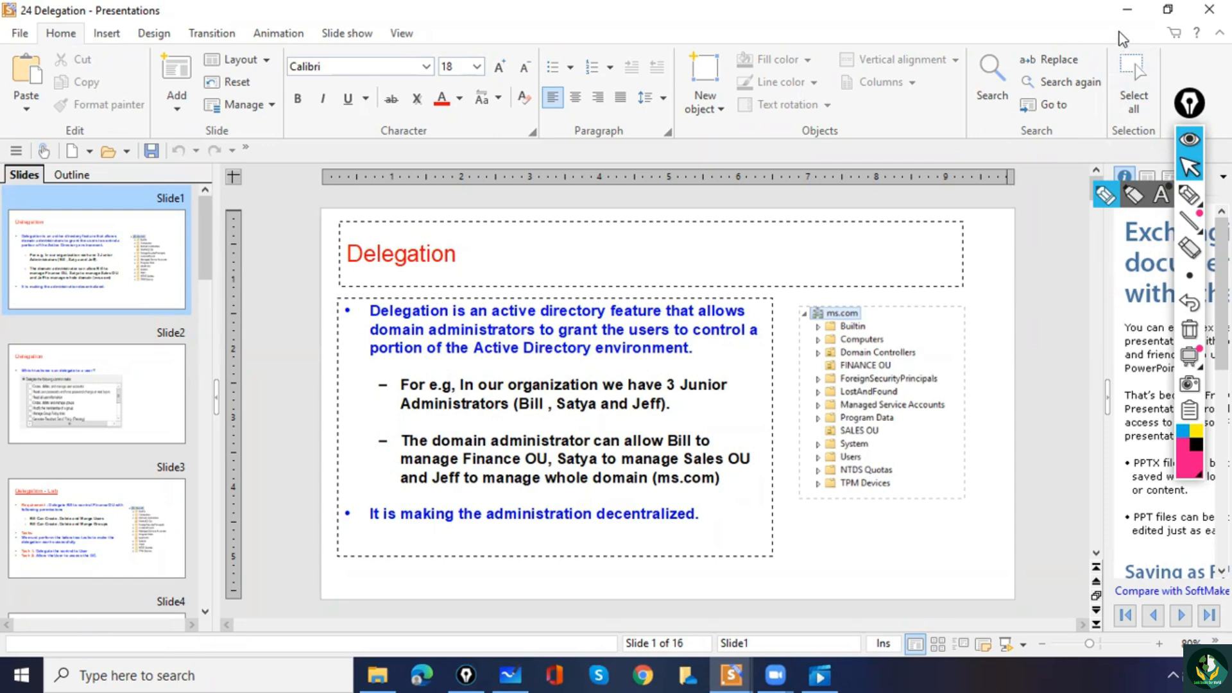
{"action": "left_click", "coordinate": [1127, 13]}
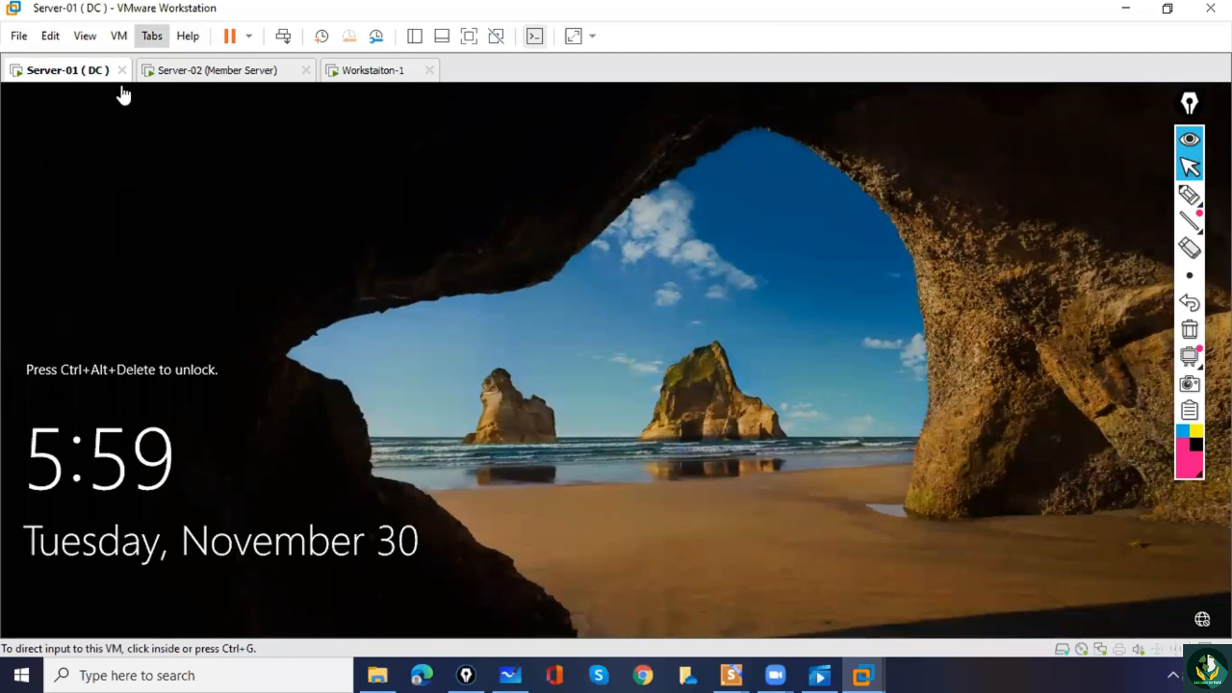
Unlock the Server-01 (DC) virtual machine by entering the MS\Administrator account password with Caps Lock off.
{"action": "left_click", "coordinate": [284, 40]}
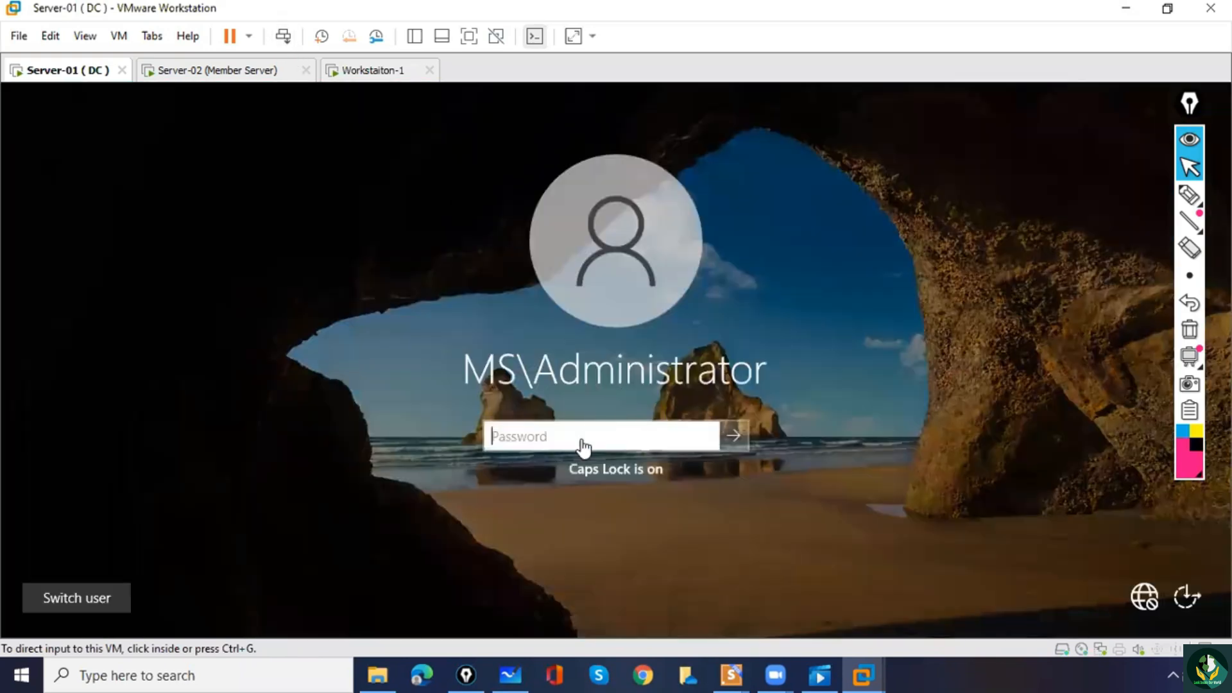
{"action": "left_click", "coordinate": [582, 441]}
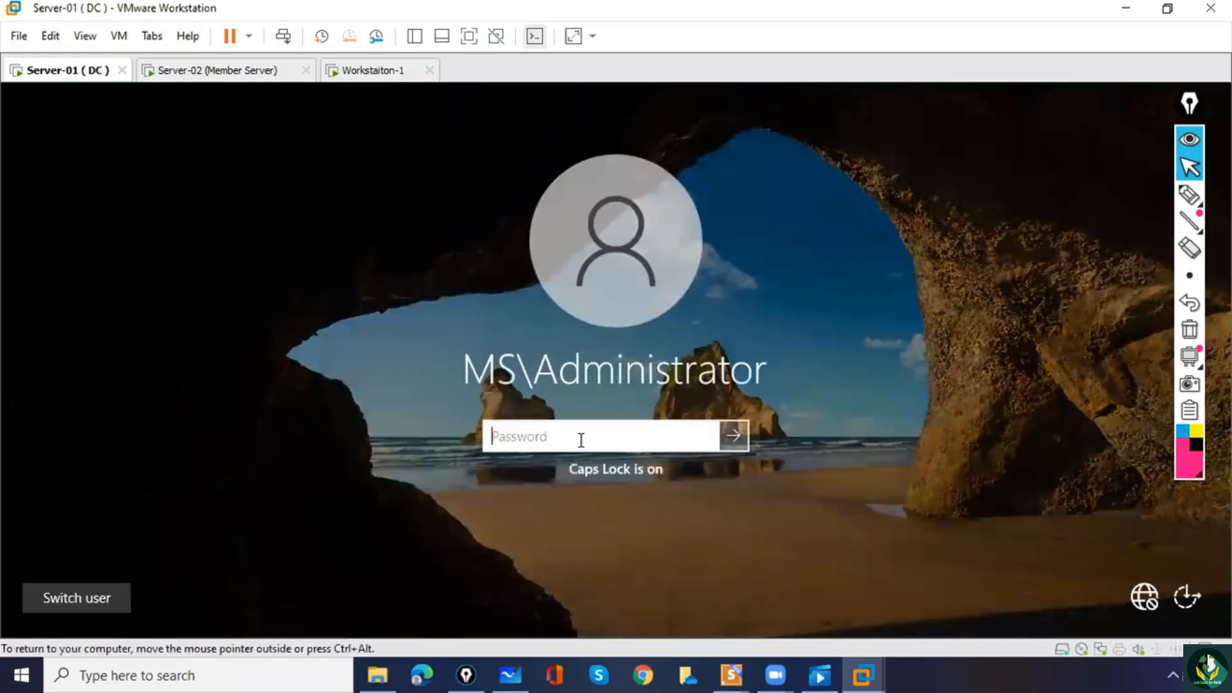
{"action": "key", "text": "Caps_Lock"}
{"action": "type", "text": "****"}
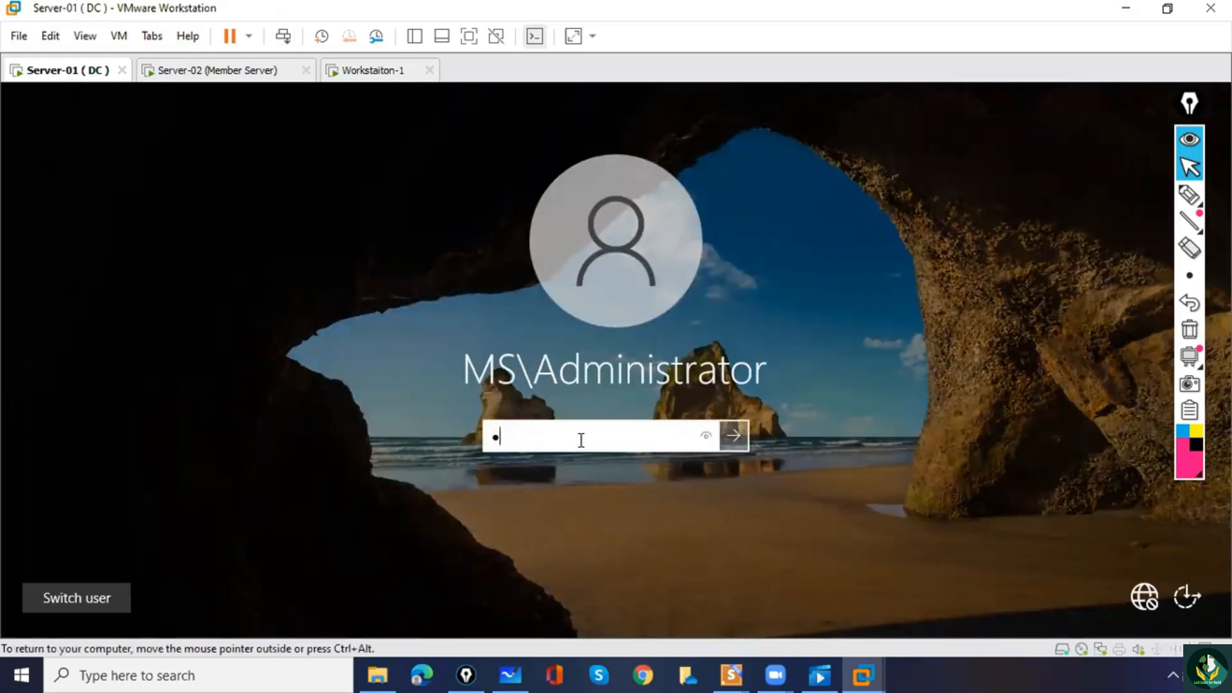
{"action": "key", "text": "Return"}
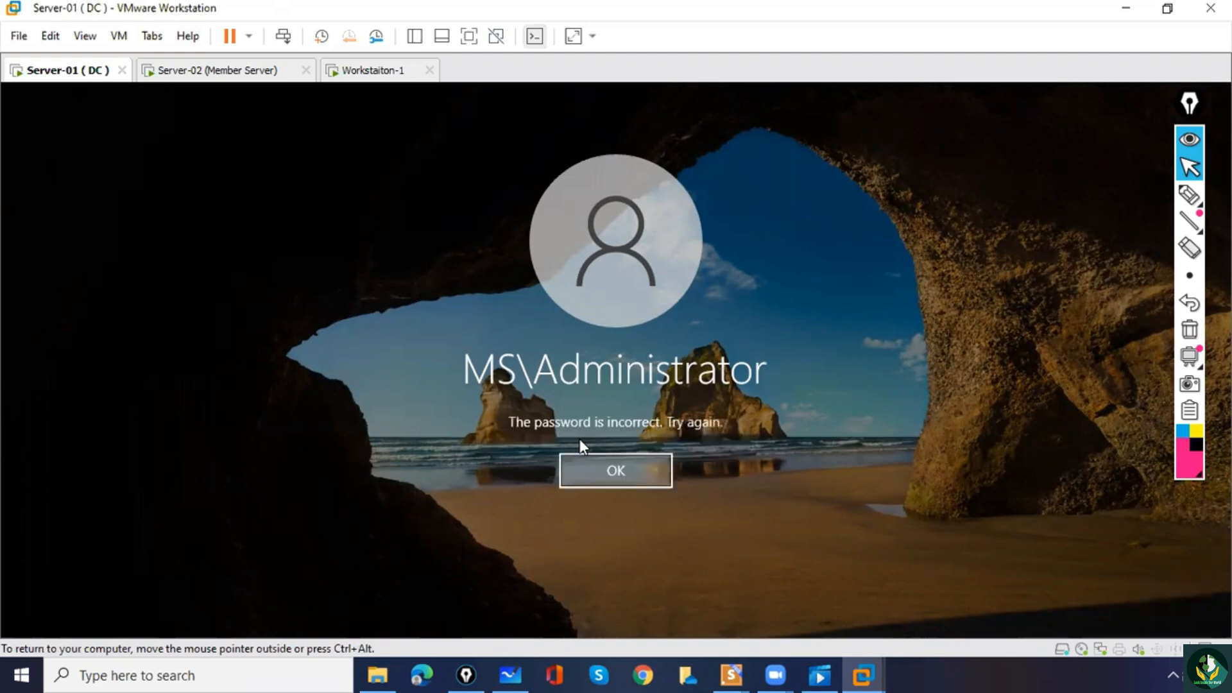
{"action": "left_click", "coordinate": [590, 476]}
{"action": "key", "text": "Return"}
{"action": "left_click", "coordinate": [591, 476]}
{"action": "type", "text": "***"}
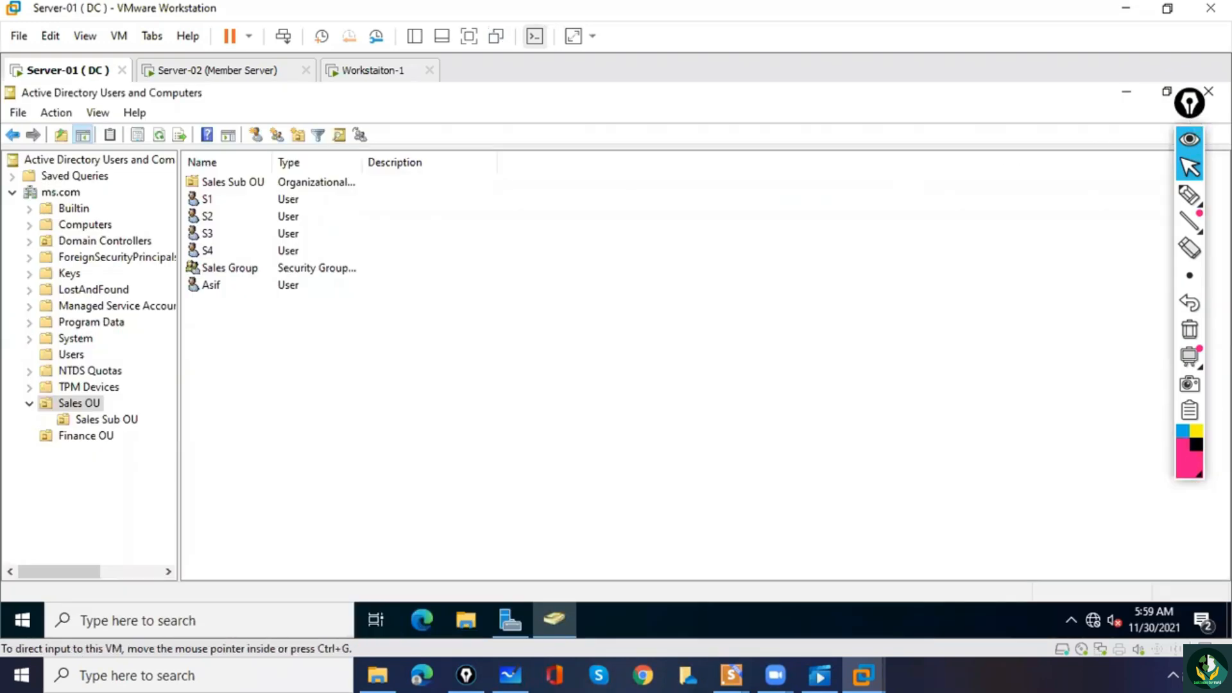
Close Active Directory Users and Computers and reopen it from Server Manager.
{"action": "left_click", "coordinate": [1209, 93]}
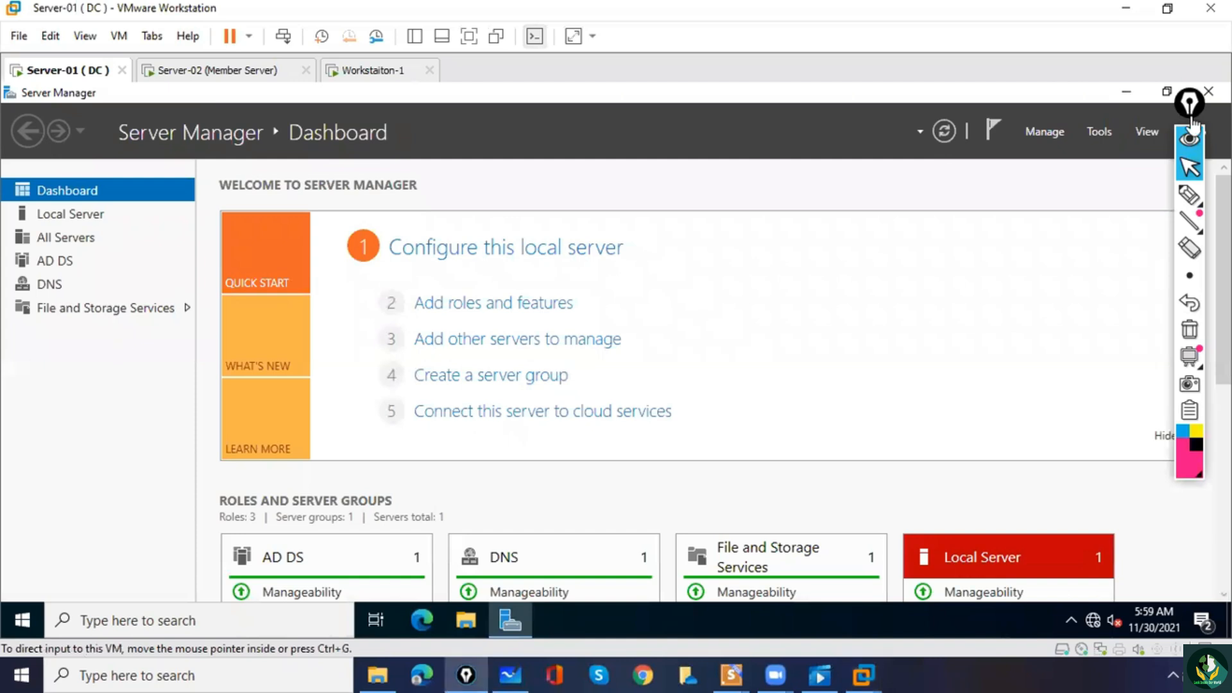
{"action": "left_click", "coordinate": [533, 171]}
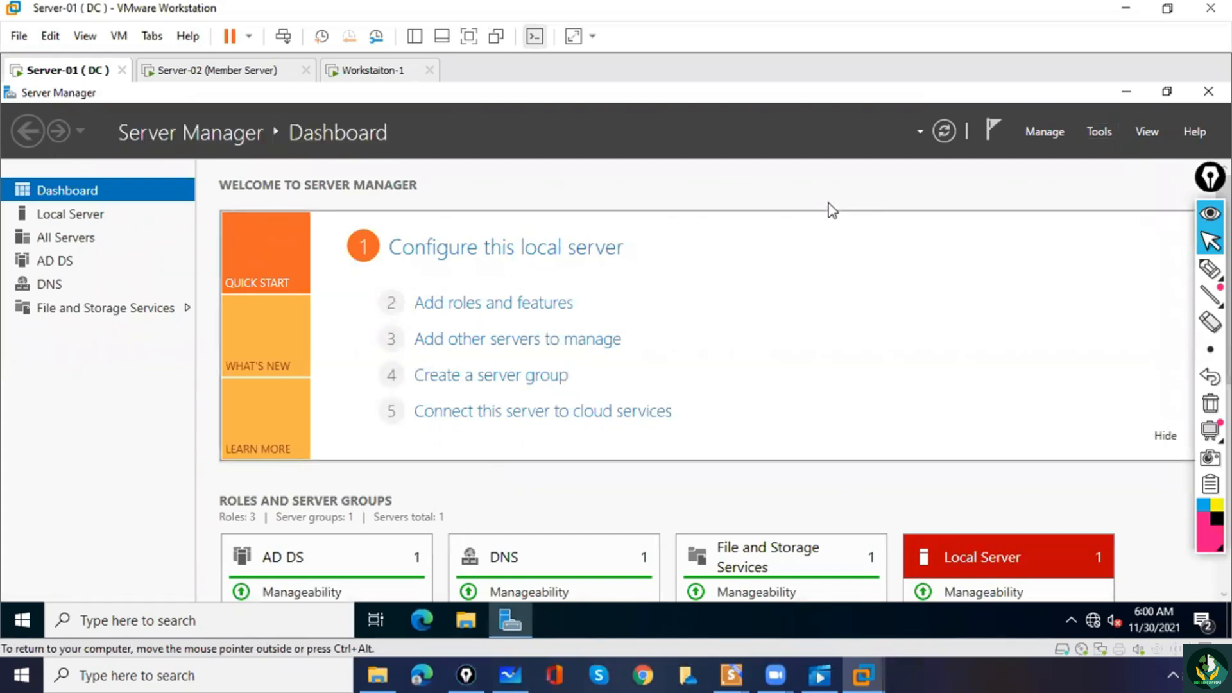
{"action": "left_click", "coordinate": [1096, 133]}
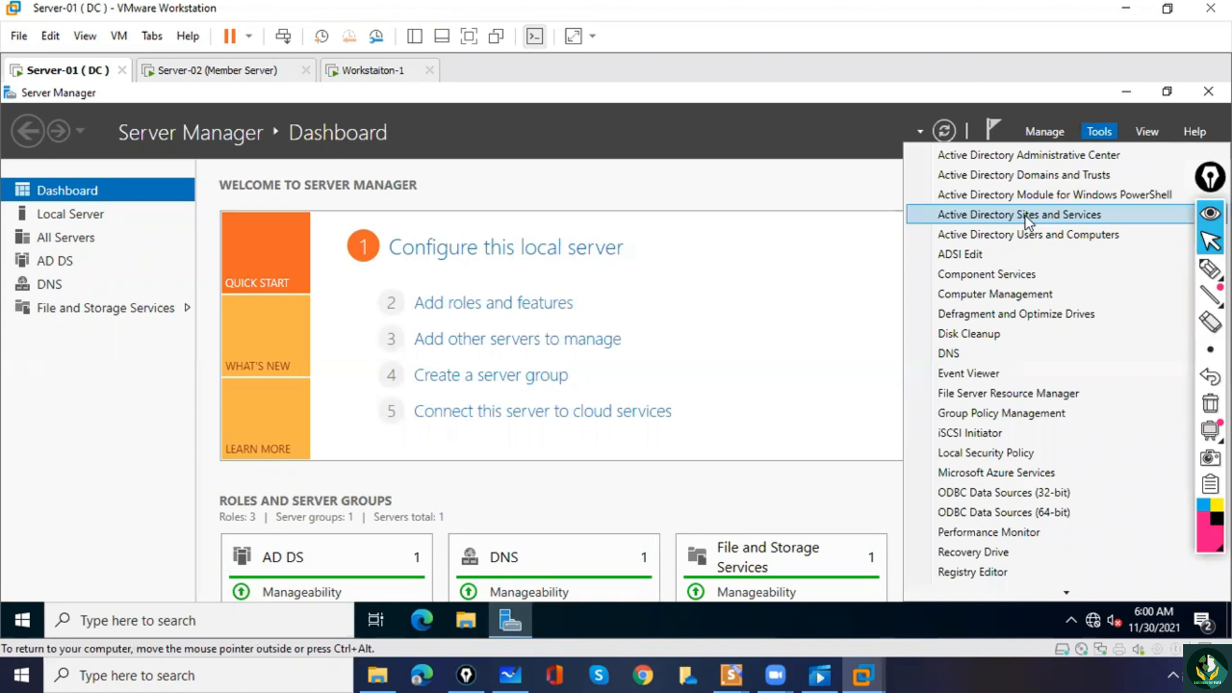
{"action": "left_click", "coordinate": [1034, 235]}
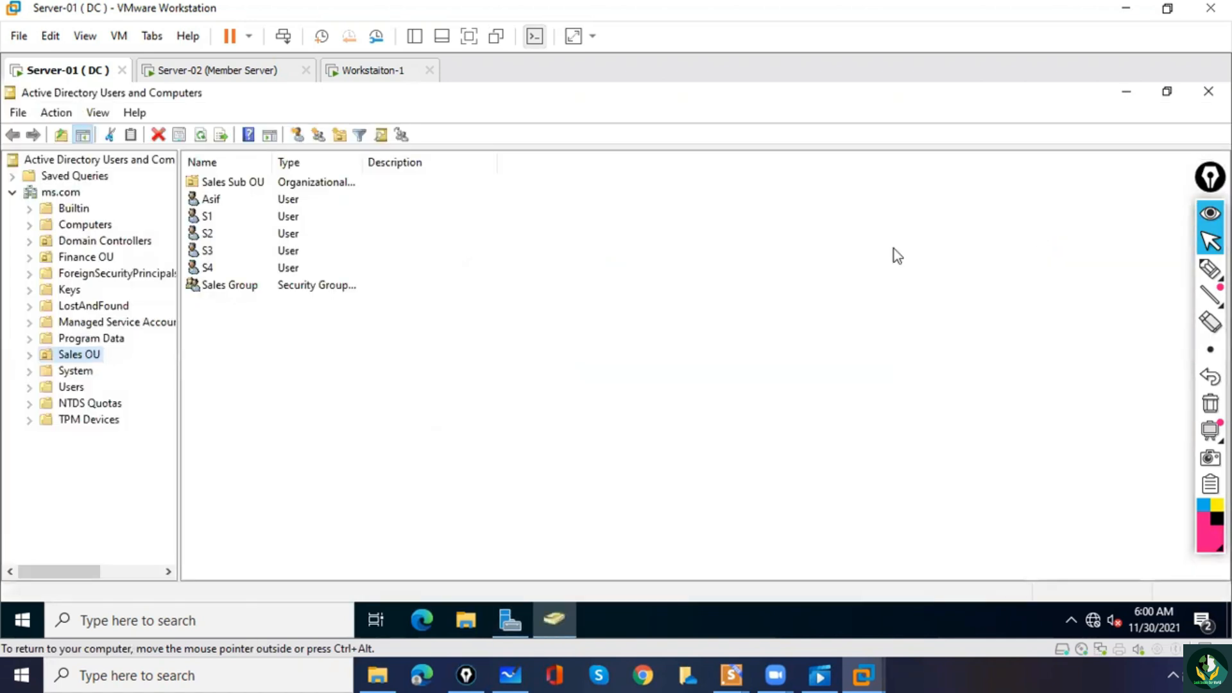
Start delegating control of Sales OU and add Bill Gates as the user receiving control.
{"action": "right_click", "coordinate": [94, 360]}
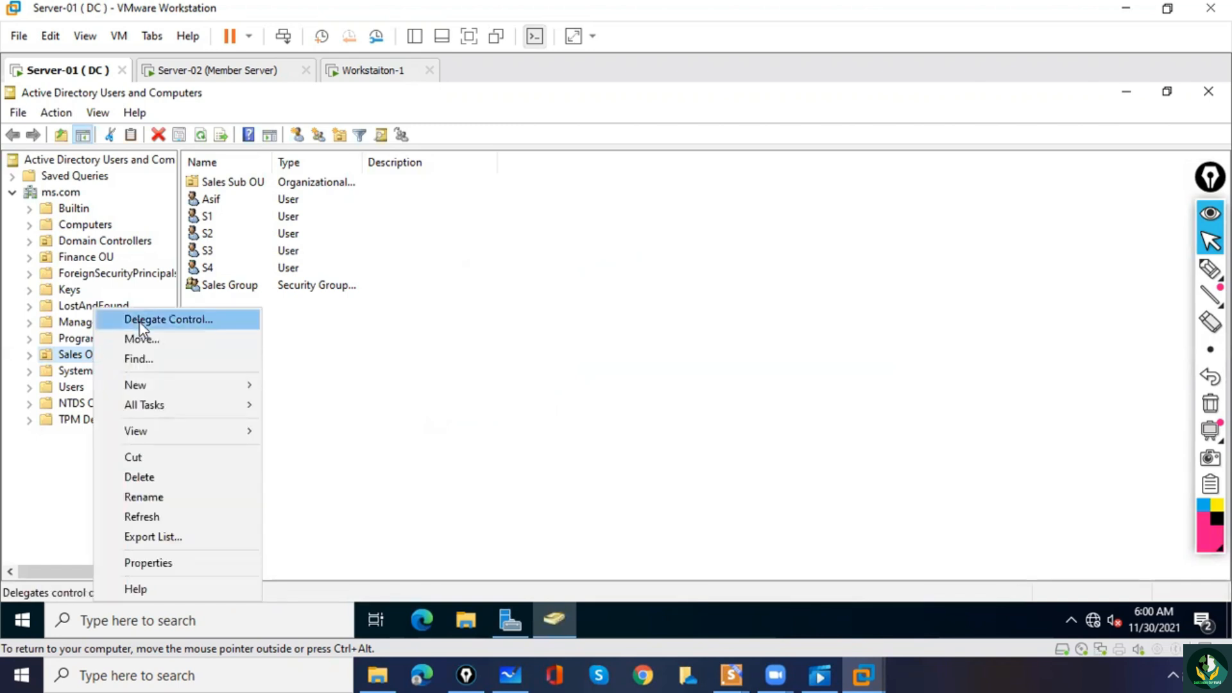
{"action": "left_click", "coordinate": [190, 330]}
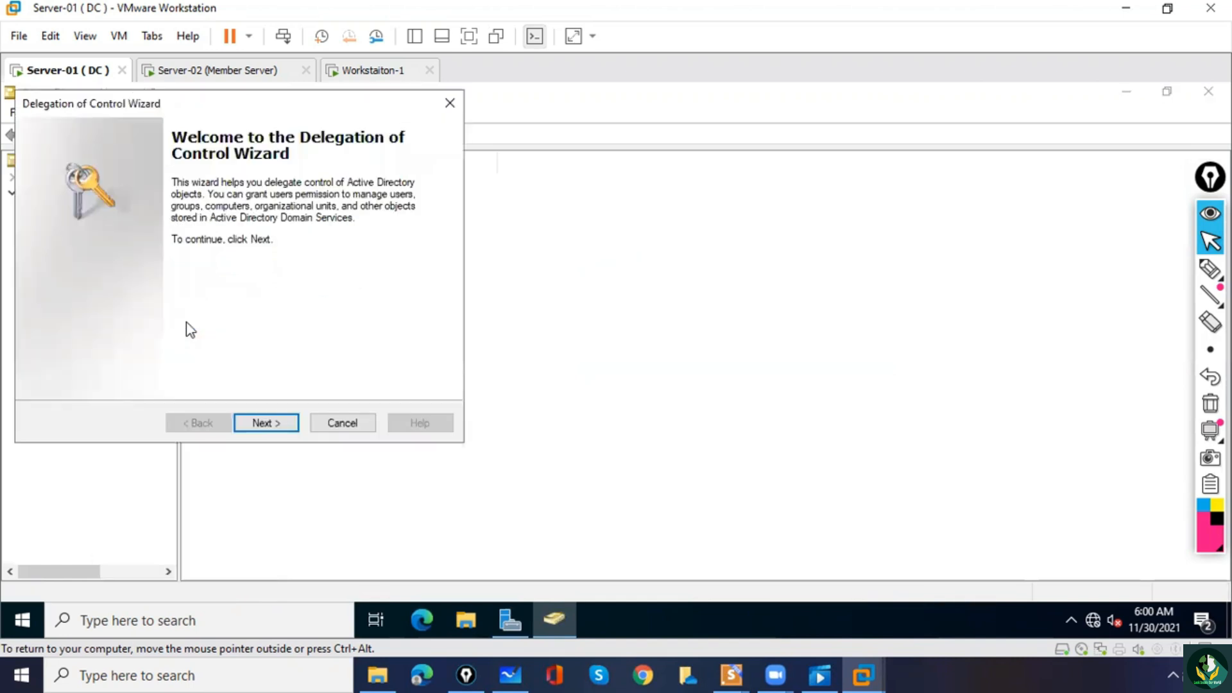
{"action": "left_click", "coordinate": [269, 423]}
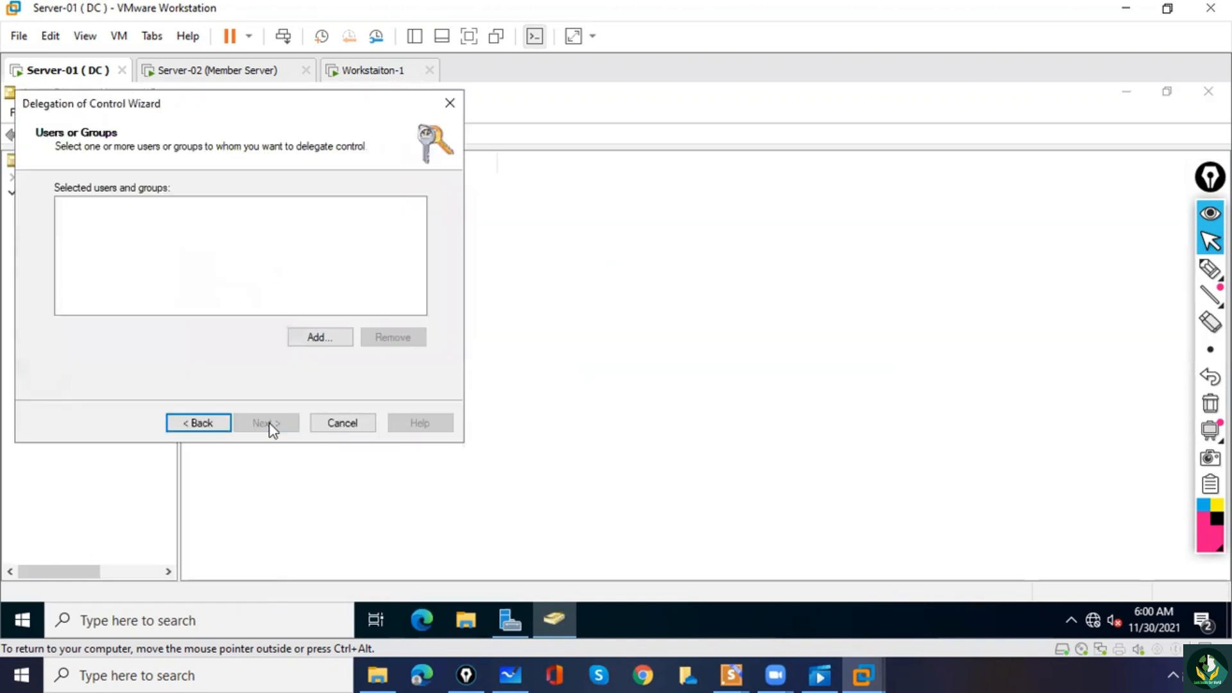
{"action": "left_click", "coordinate": [321, 338]}
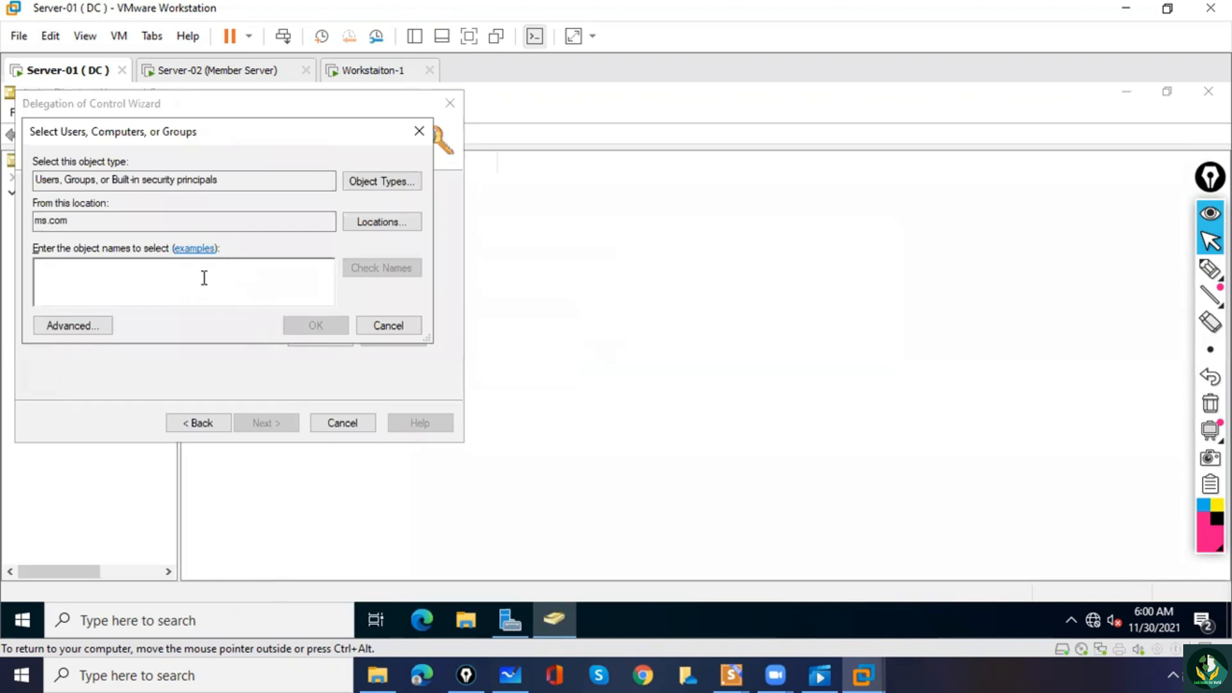
{"action": "type", "text": "bill"}
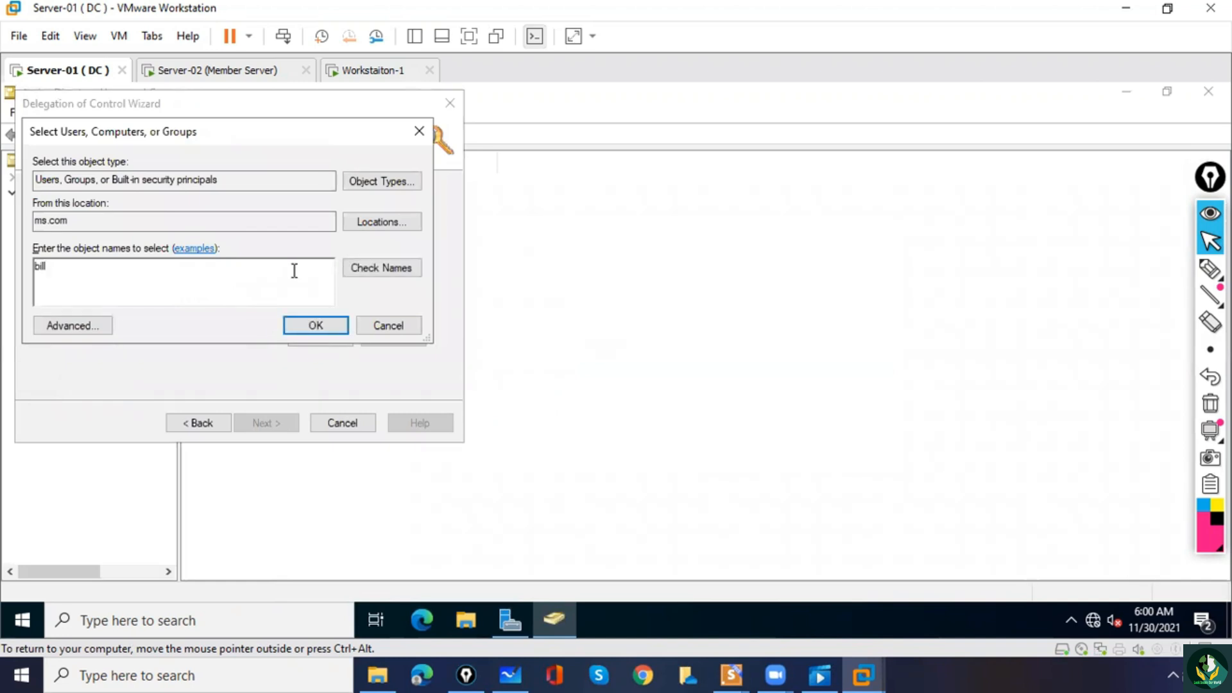
{"action": "left_click", "coordinate": [384, 267]}
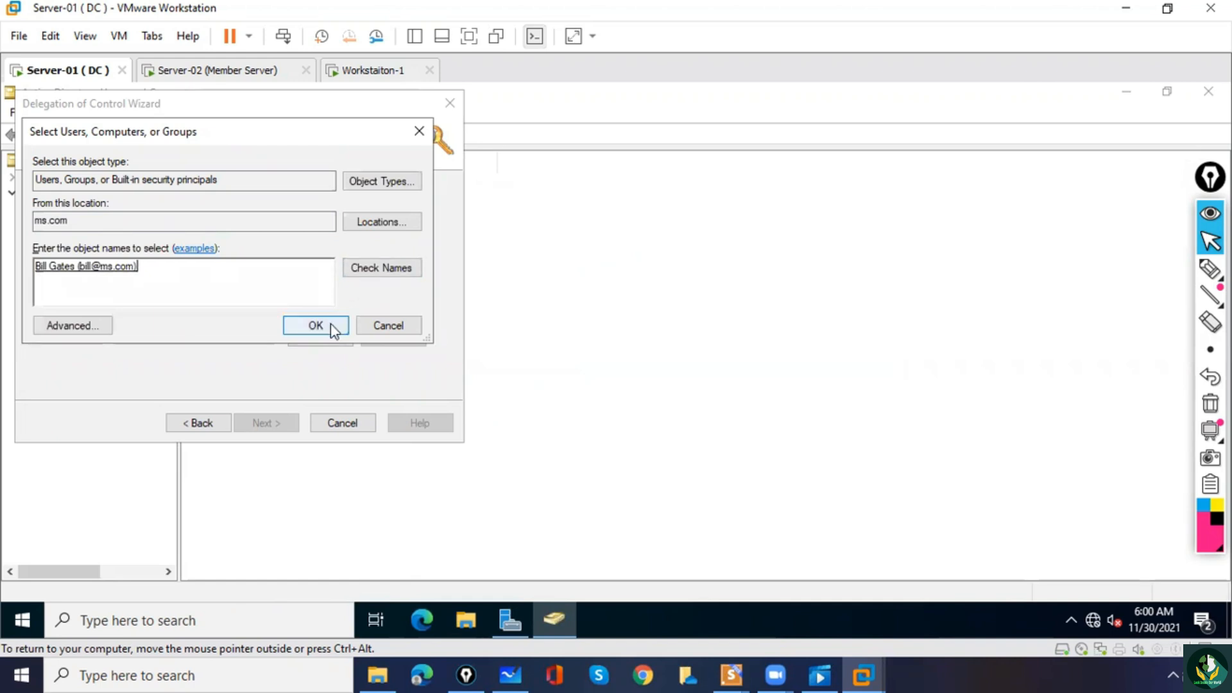
{"action": "left_click", "coordinate": [331, 324]}
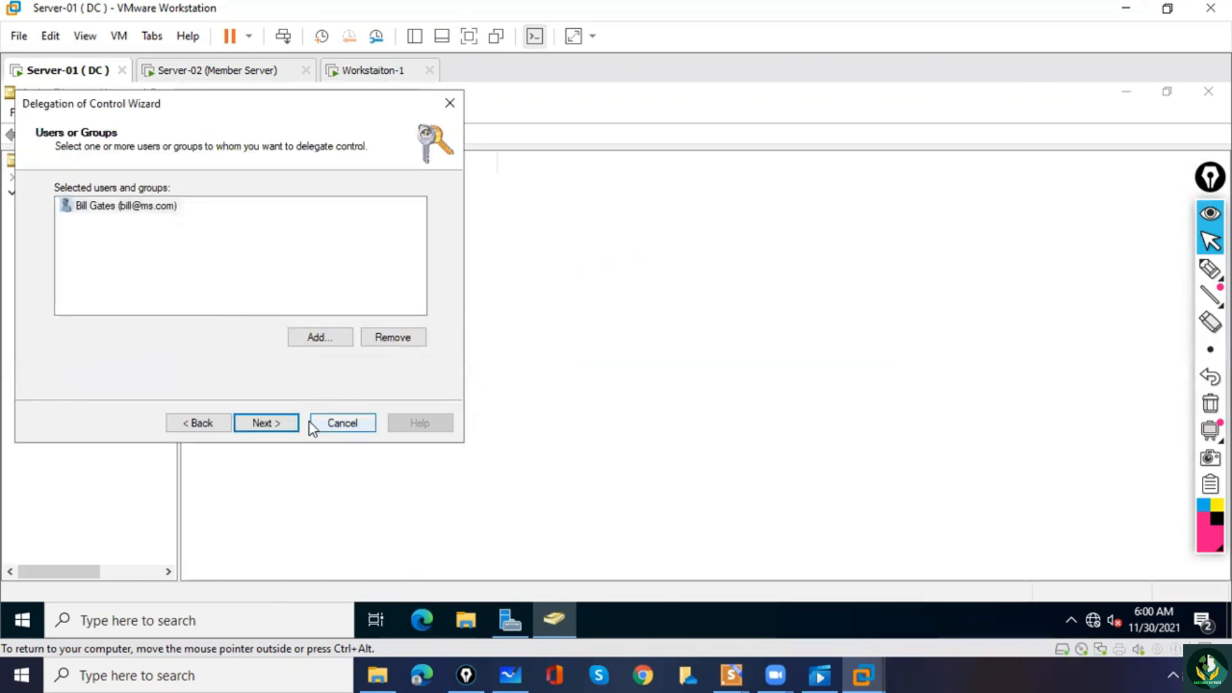
{"action": "left_click", "coordinate": [282, 425]}
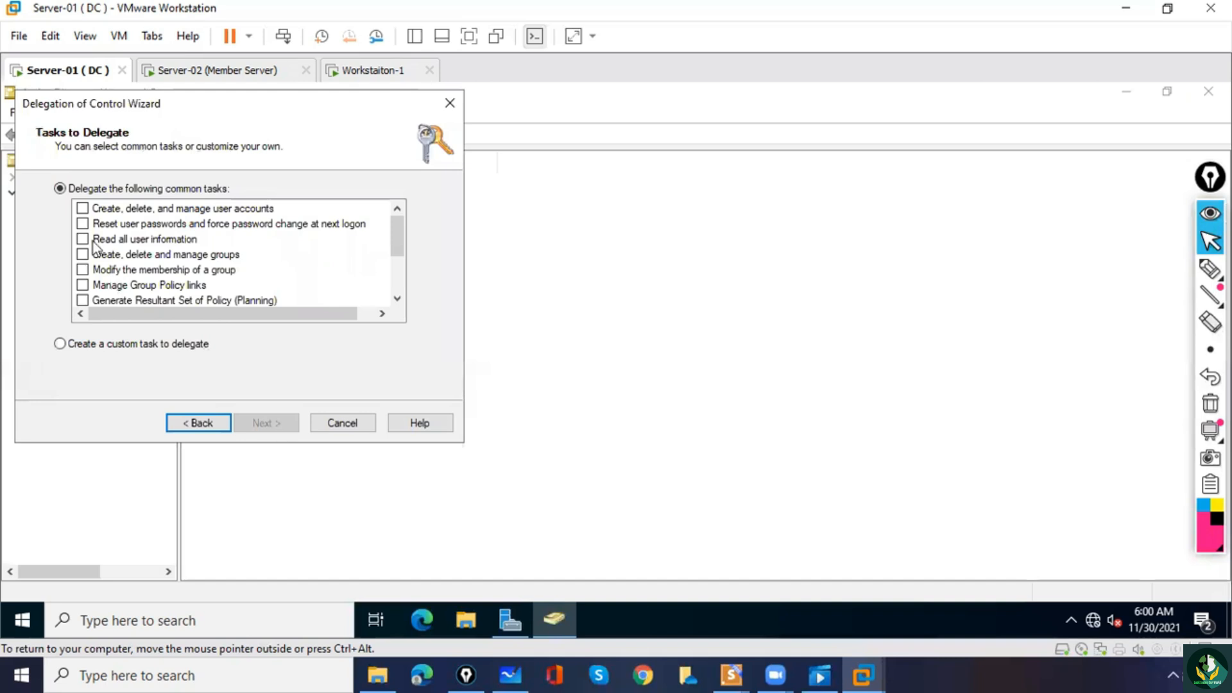
Delegate the common tasks of creating, deleting and managing user accounts and groups, and finish the Delegation of Control Wizard.
{"action": "left_click", "coordinate": [82, 210]}
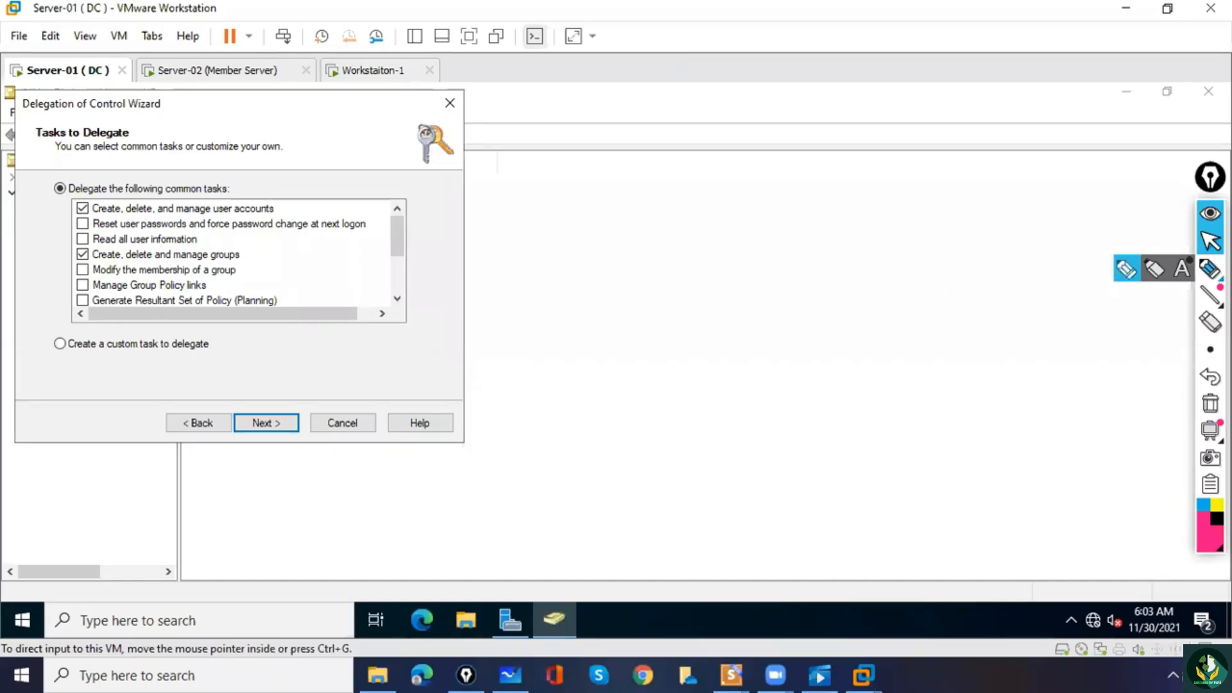
{"action": "left_click", "coordinate": [1211, 268]}
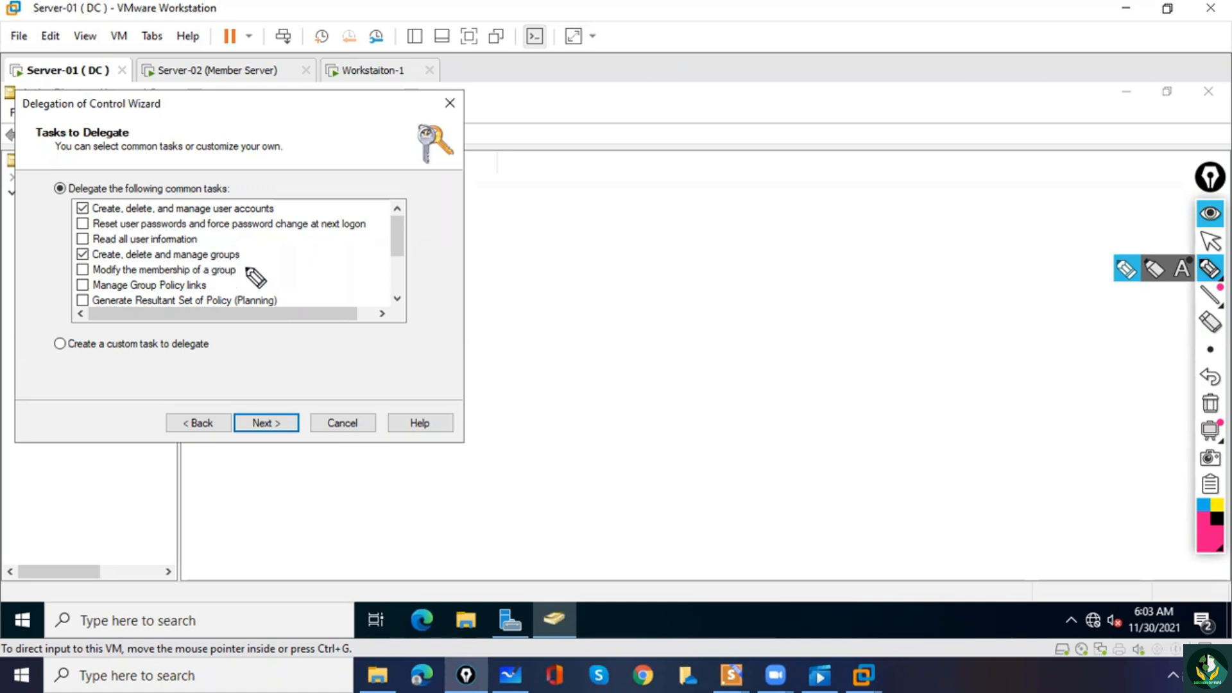
{"action": "left_click", "coordinate": [1210, 241]}
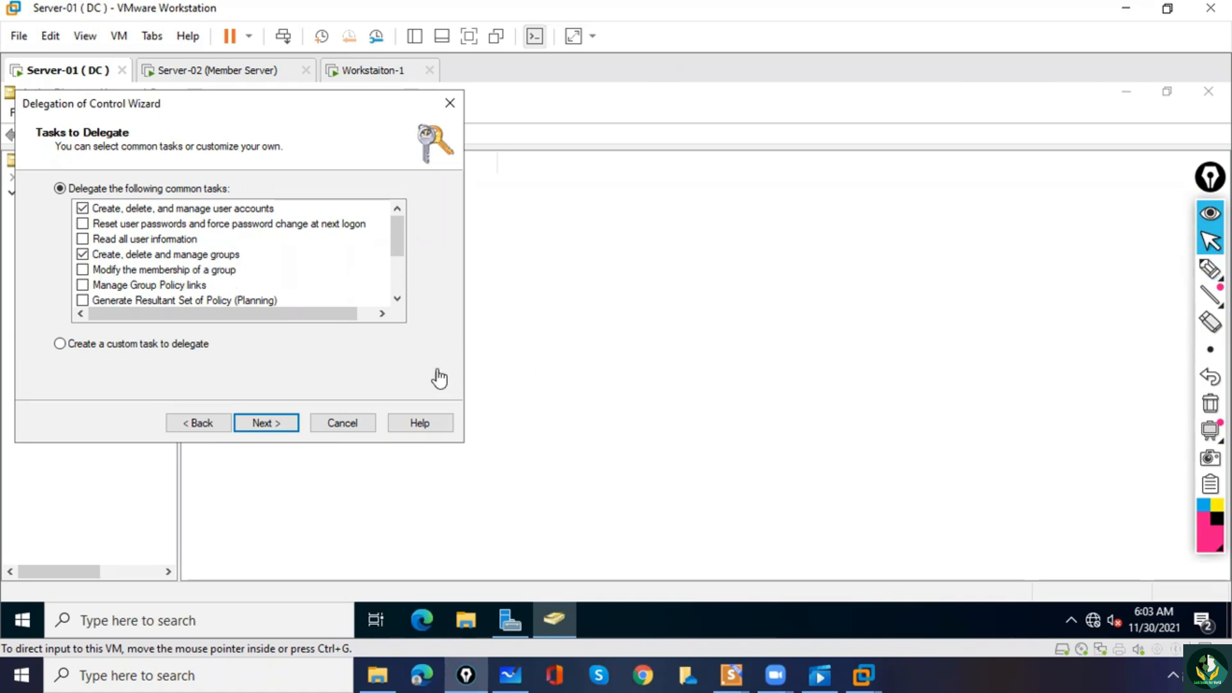
{"action": "left_click", "coordinate": [290, 428]}
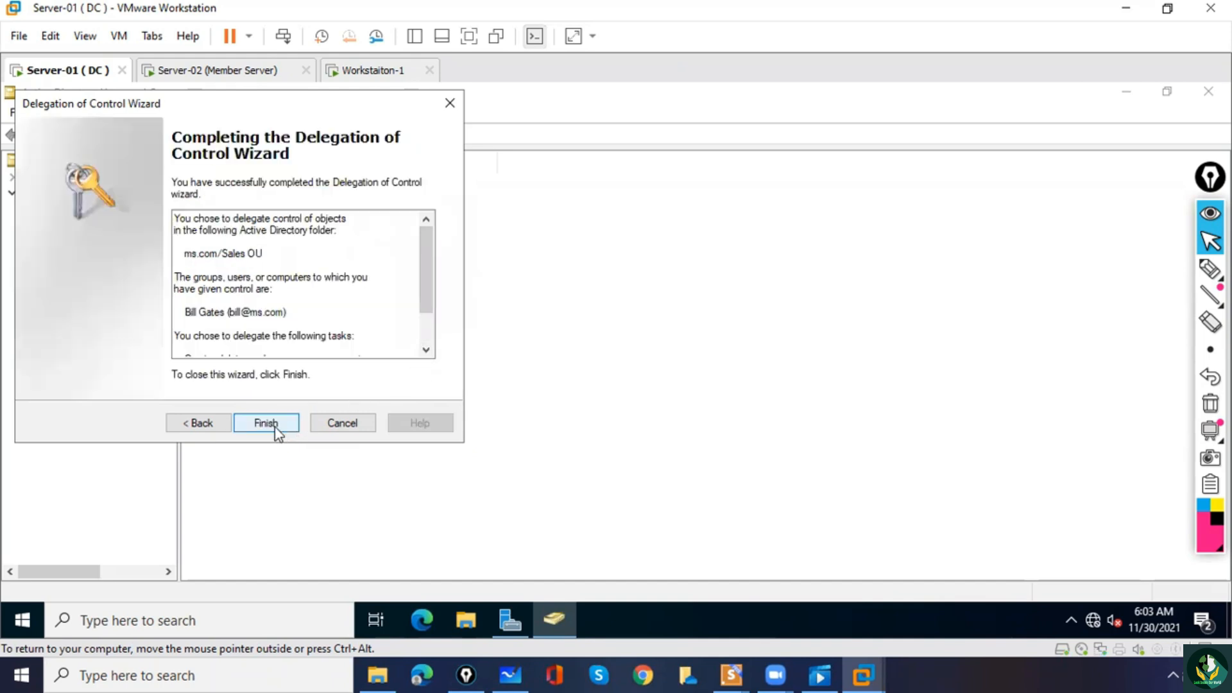
{"action": "left_click", "coordinate": [266, 424]}
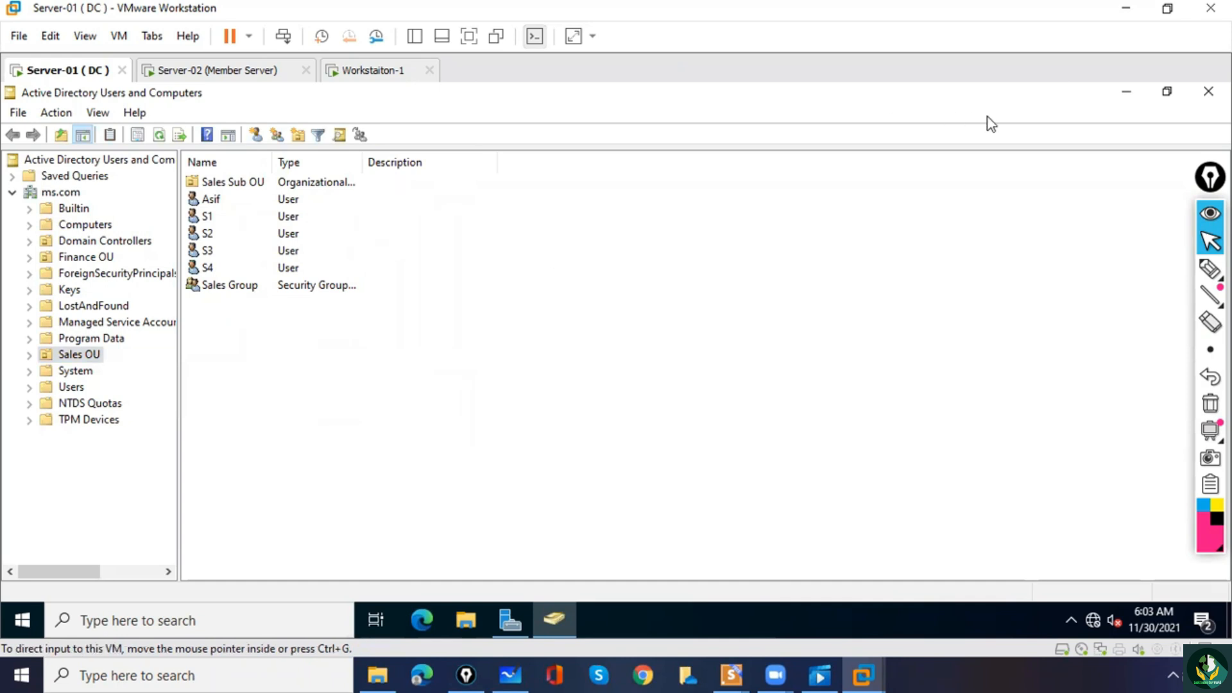
Open the Group Policy Management console from Server Manager.
{"action": "left_click", "coordinate": [506, 628]}
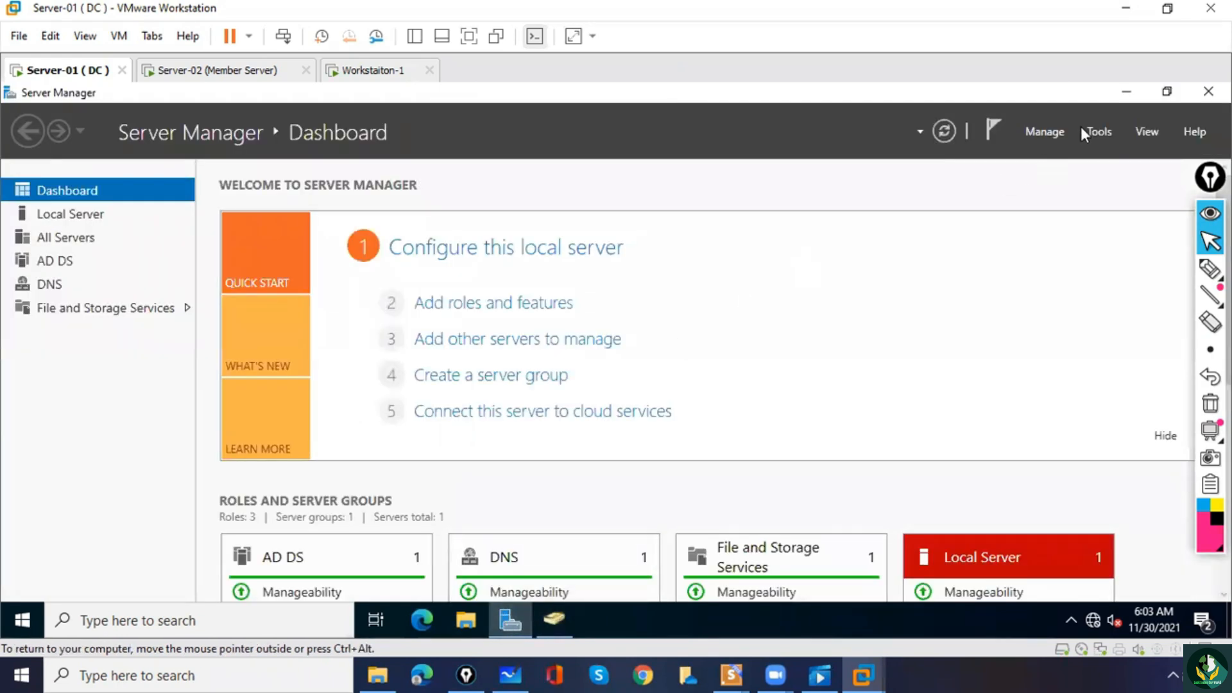
{"action": "left_click", "coordinate": [1100, 132]}
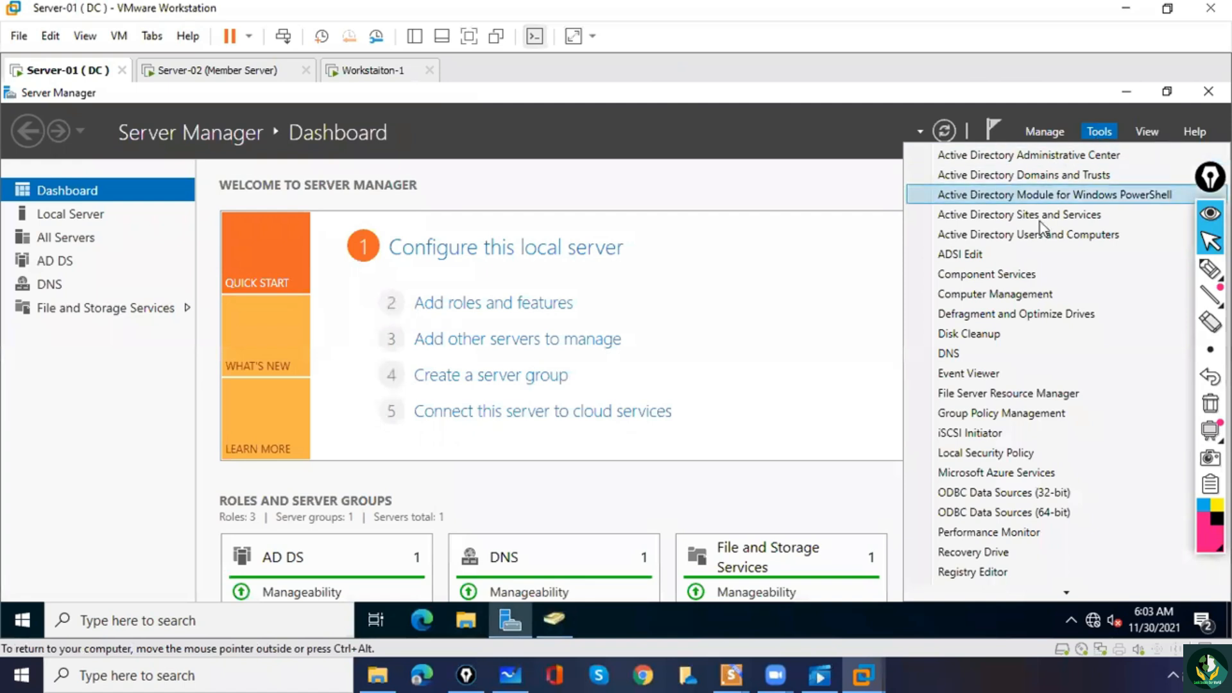
{"action": "left_click", "coordinate": [987, 414]}
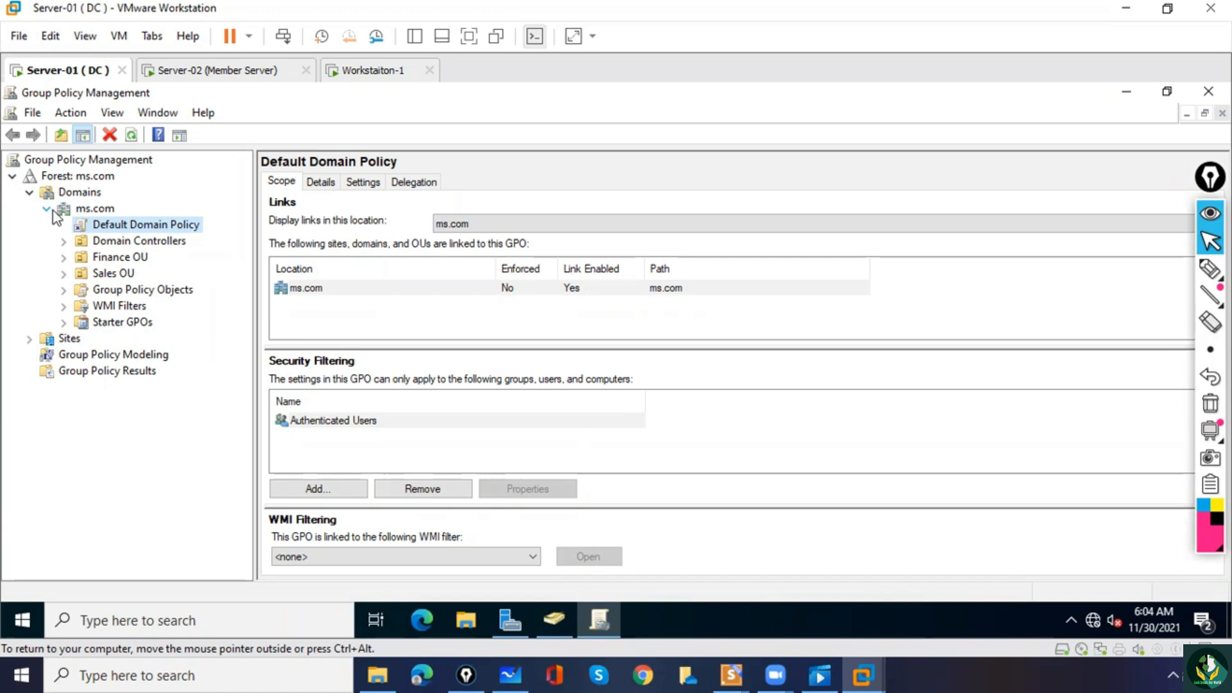
Open the Default Domain Controllers Policy linked to the Domain Controllers OU for editing.
{"action": "left_click", "coordinate": [103, 244]}
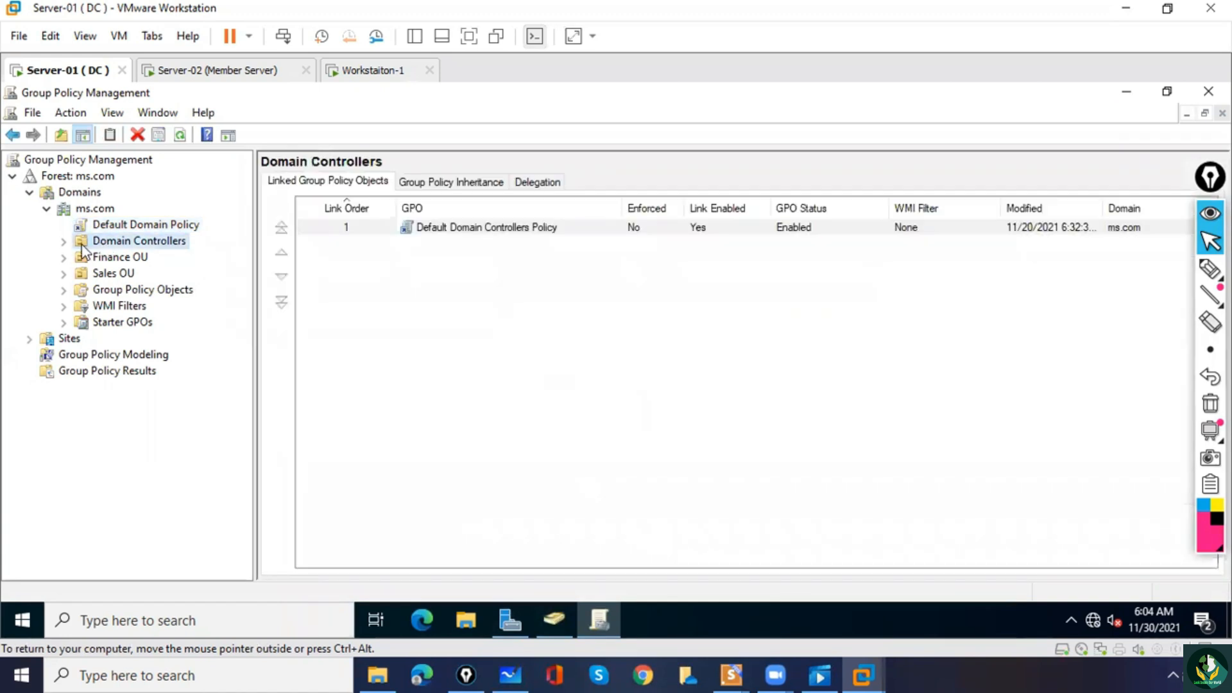
{"action": "left_click", "coordinate": [63, 242]}
{"action": "left_click", "coordinate": [134, 258]}
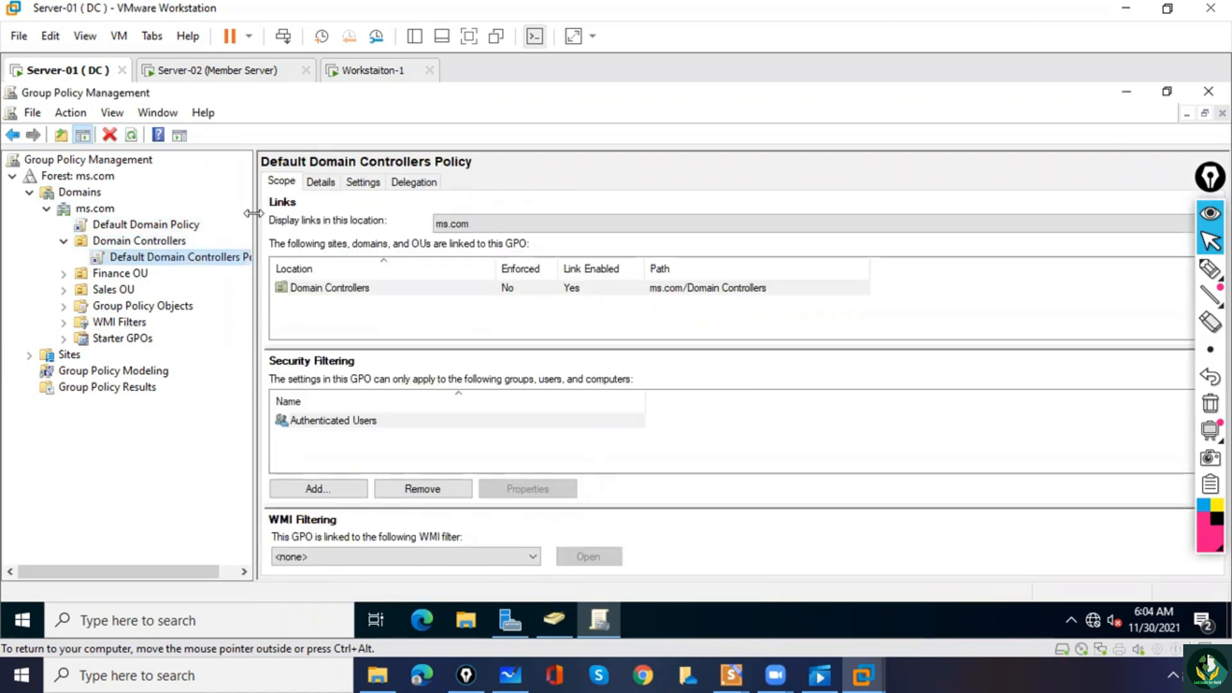
{"action": "left_click_drag", "start_coordinate": [254, 213], "coordinate": [355, 221]}
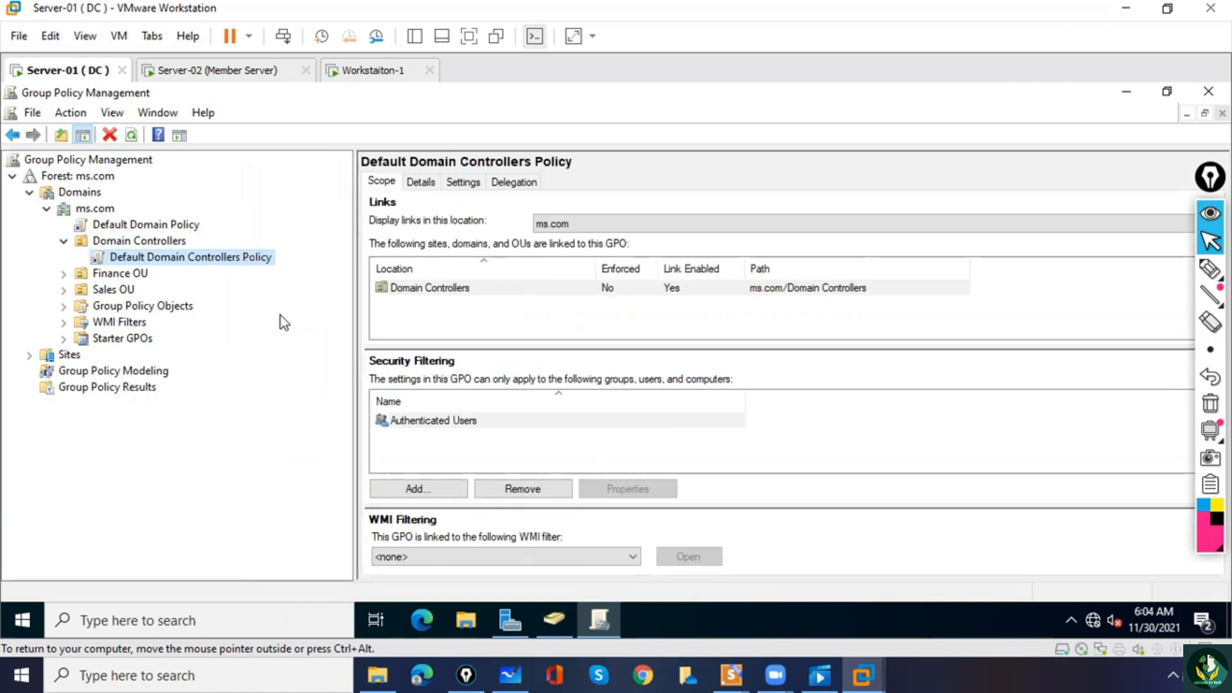
{"action": "right_click", "coordinate": [231, 264]}
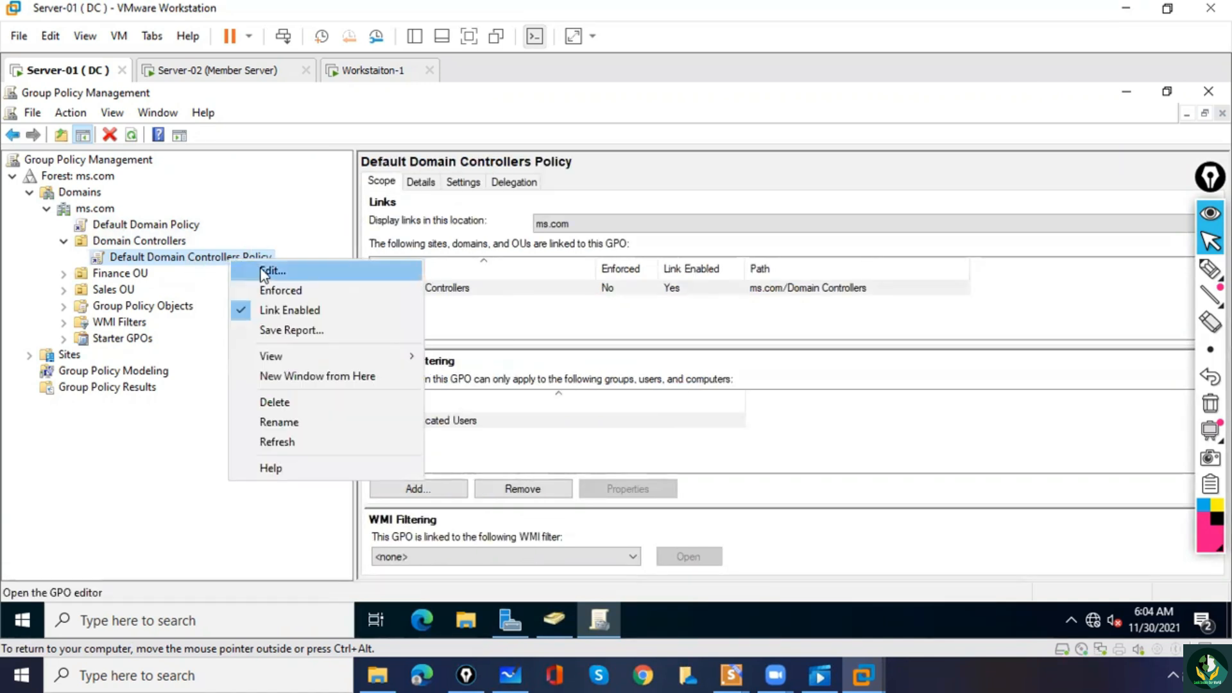
{"action": "left_click", "coordinate": [263, 271]}
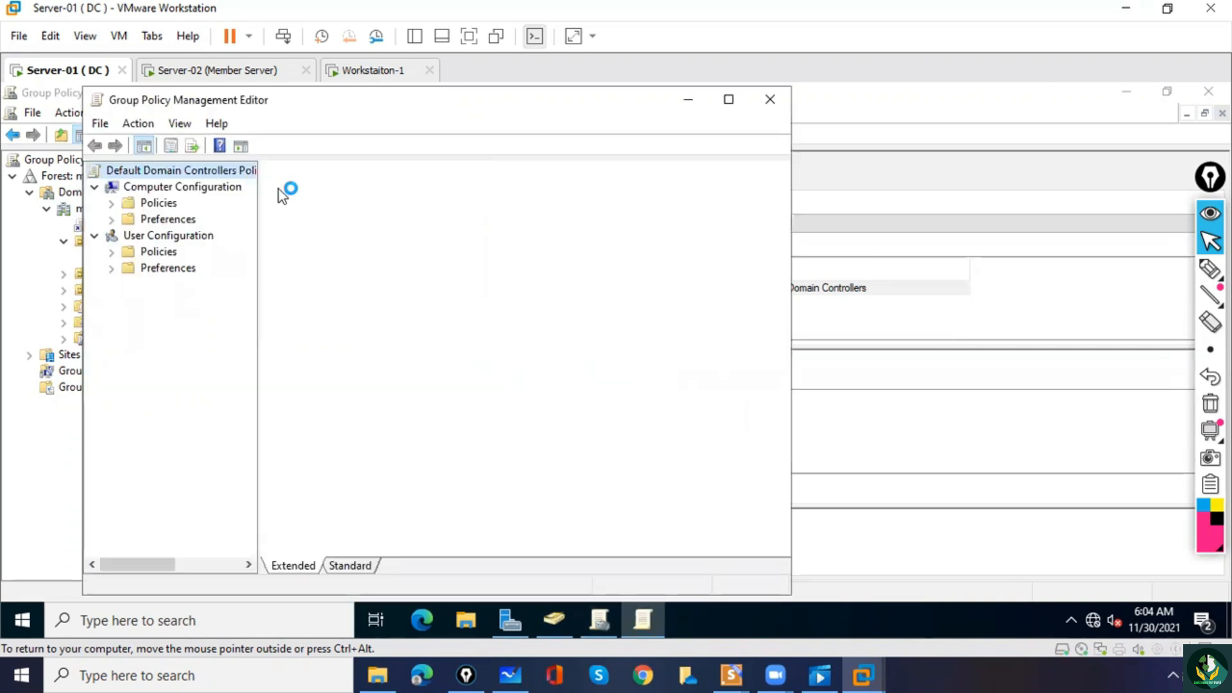
Show the User Rights Assignment policies in the computer's Windows security settings under Local Policies.
{"action": "left_click", "coordinate": [111, 204]}
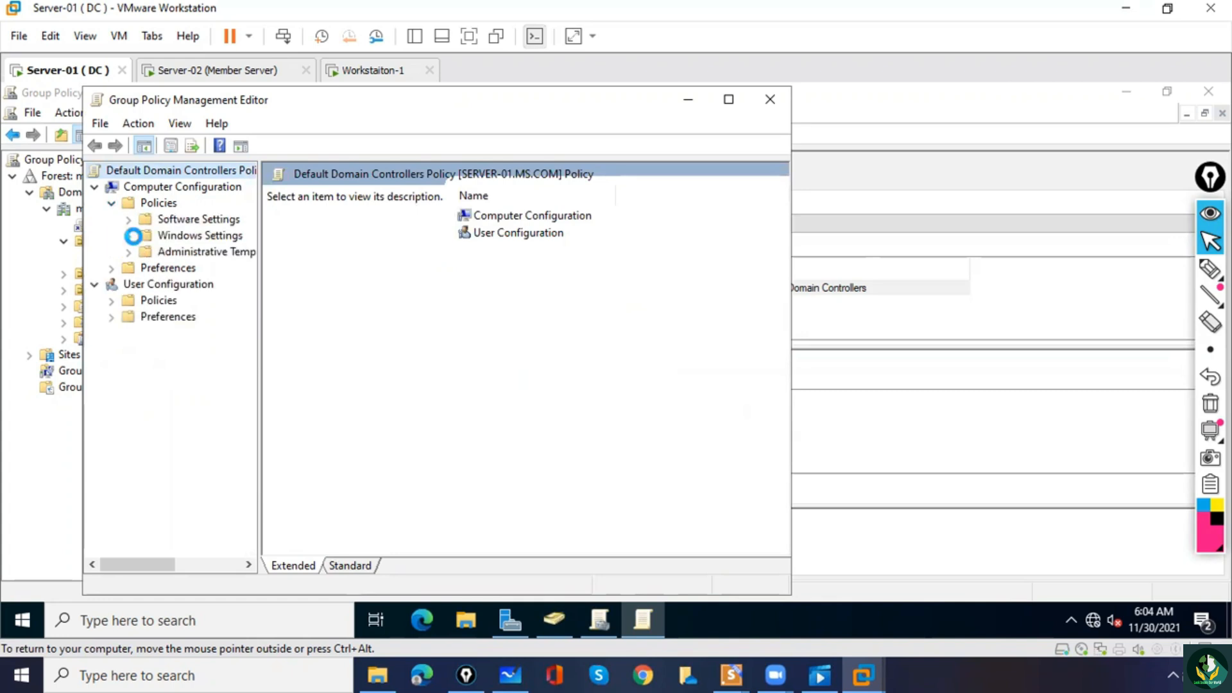
{"action": "left_click", "coordinate": [131, 236]}
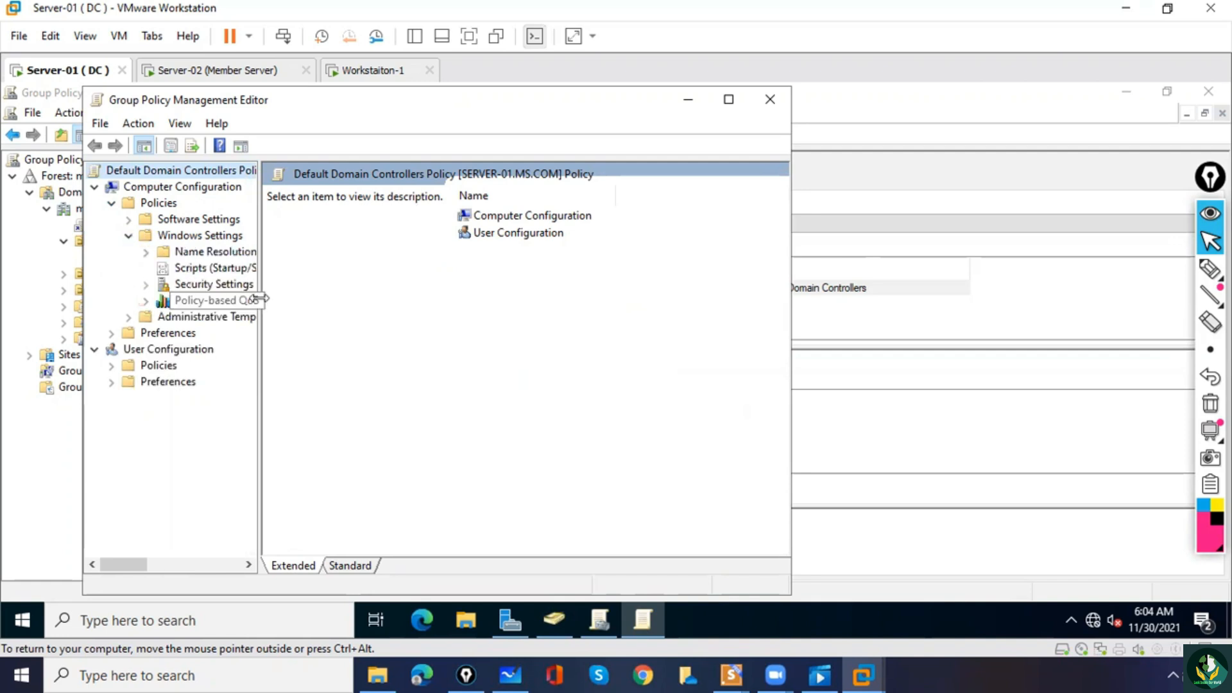
{"action": "left_click_drag", "start_coordinate": [261, 301], "coordinate": [262, 300]}
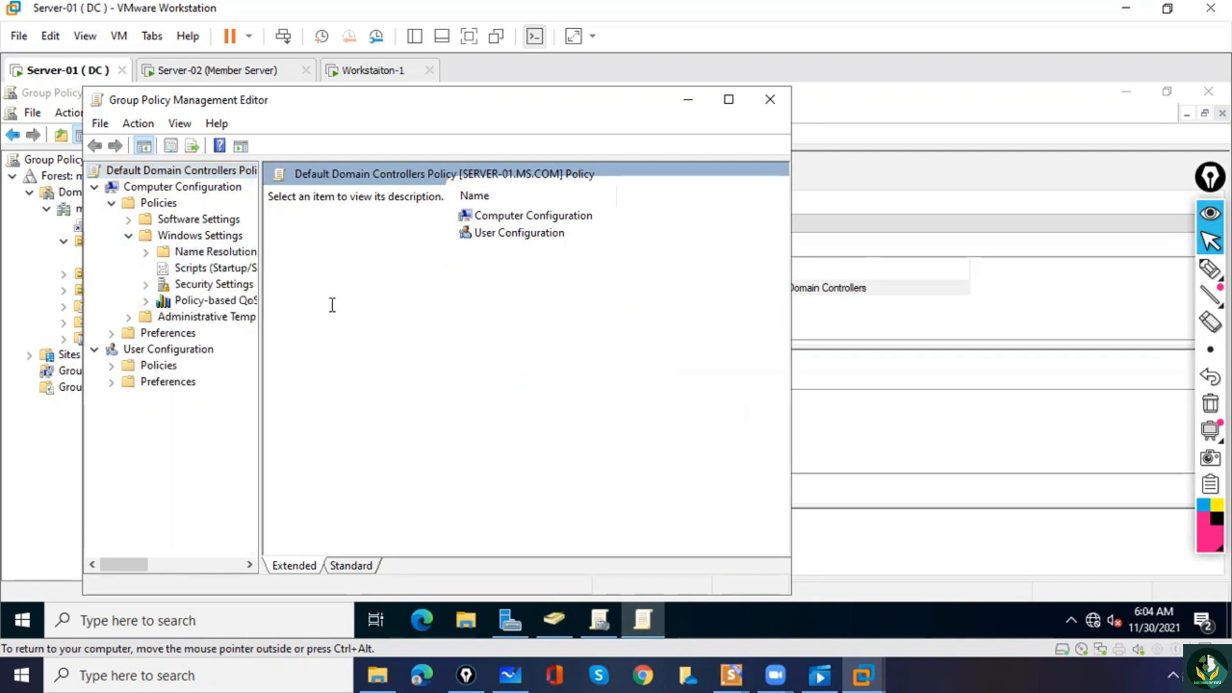
{"action": "left_click", "coordinate": [146, 285]}
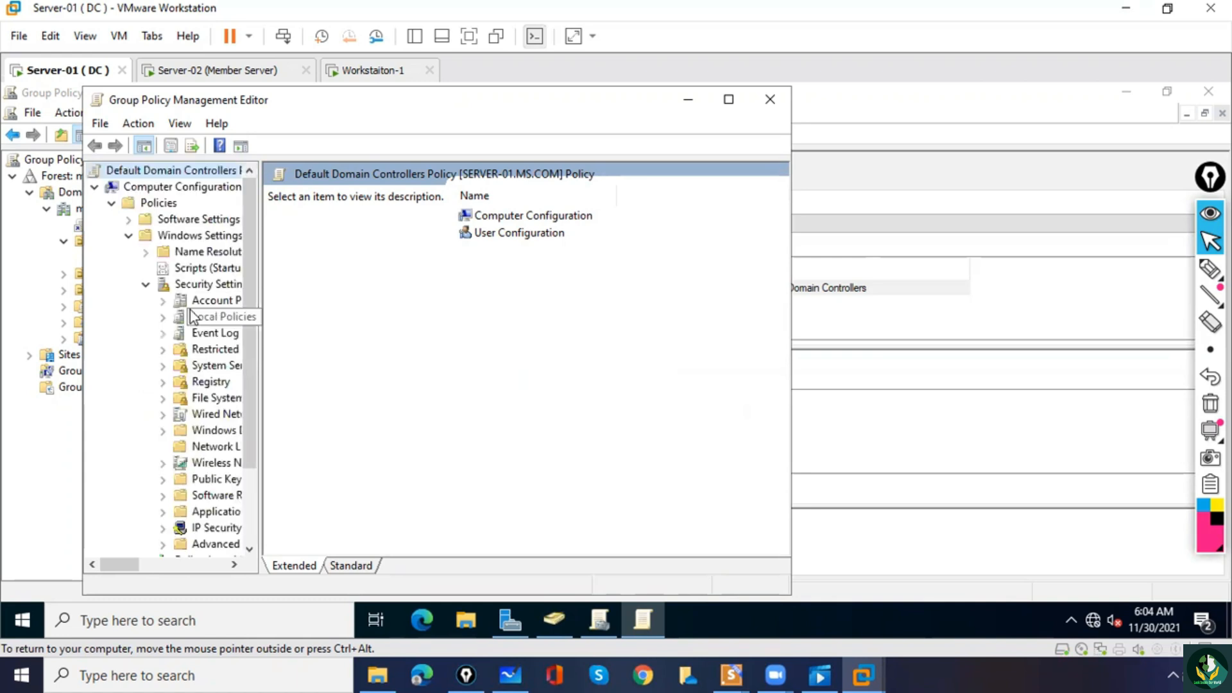
{"action": "left_click_drag", "start_coordinate": [261, 316], "coordinate": [315, 316]}
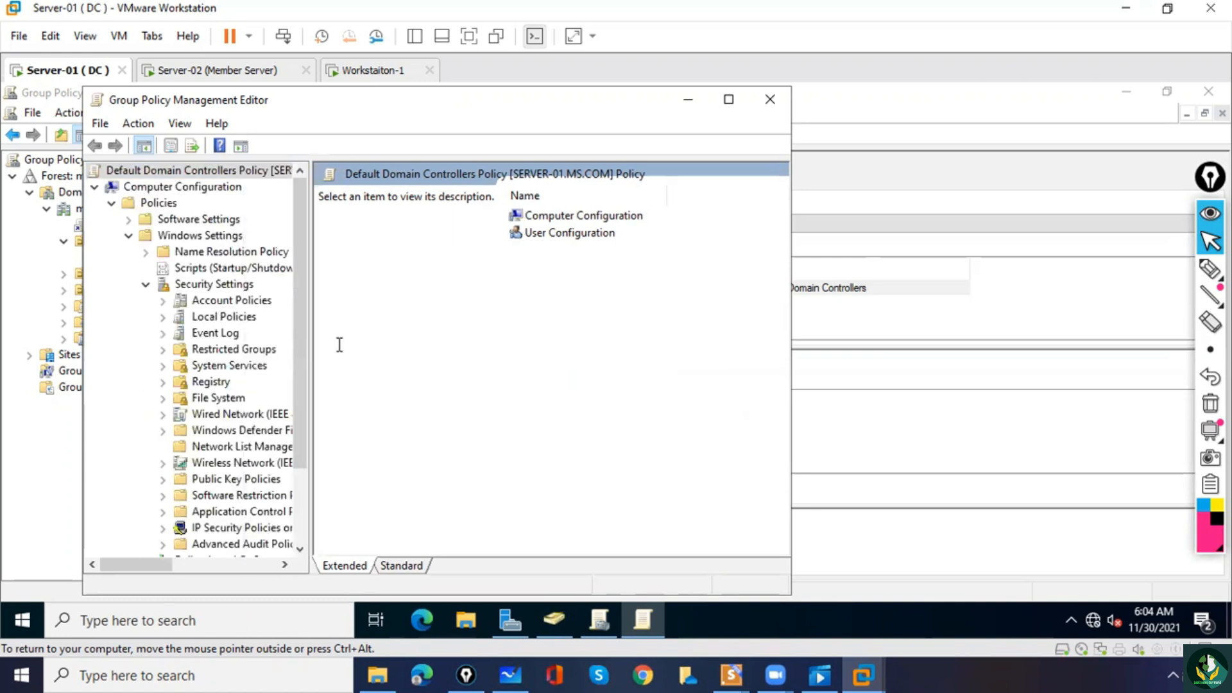
{"action": "double_click", "coordinate": [226, 317]}
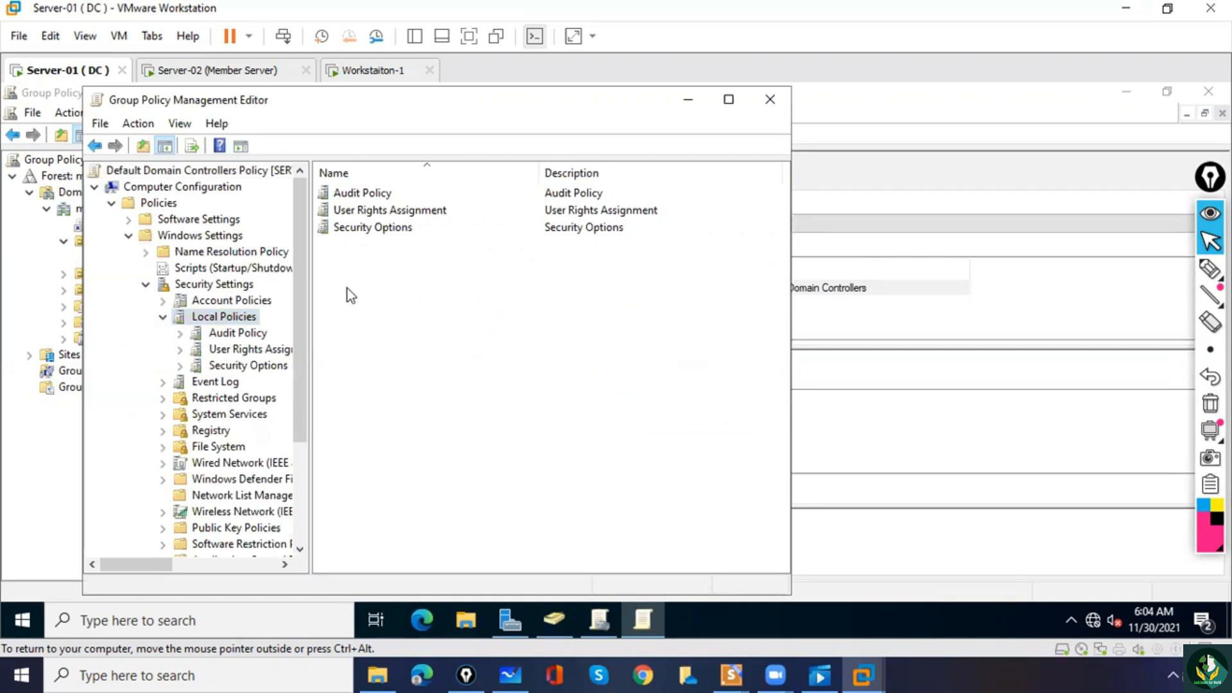
{"action": "double_click", "coordinate": [361, 212]}
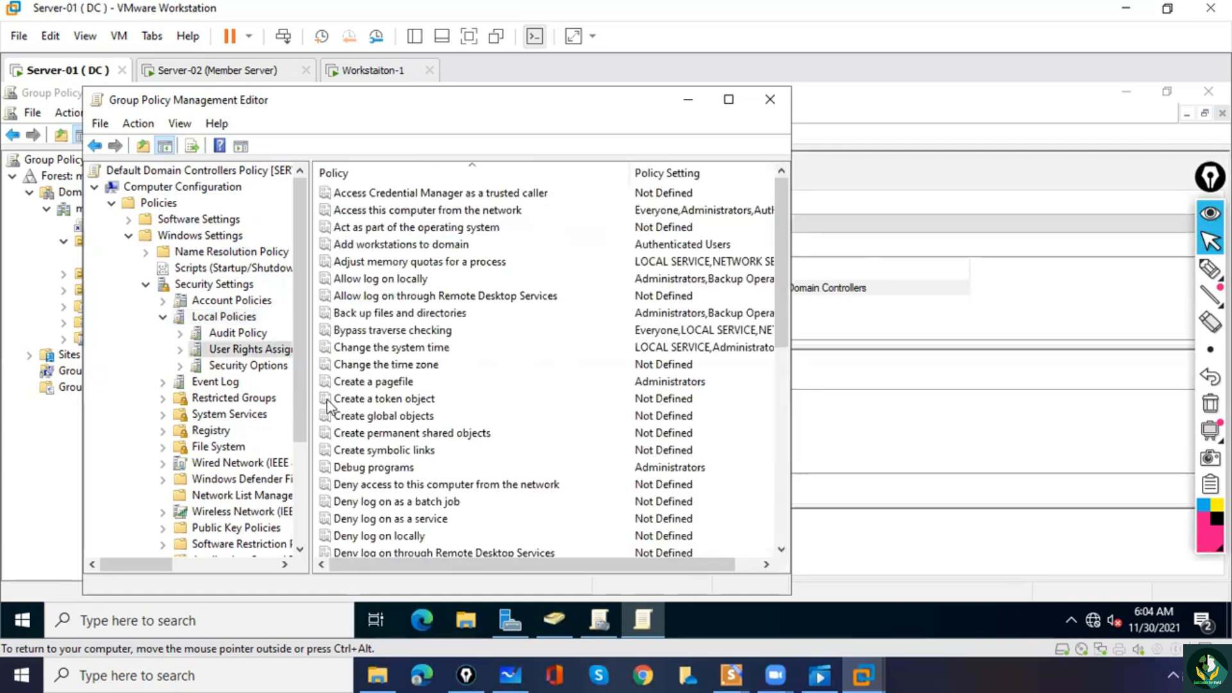
Find the "Allow log on locally" policy among the user rights and open its properties.
{"action": "left_click", "coordinate": [347, 401]}
{"action": "key", "text": "l"}
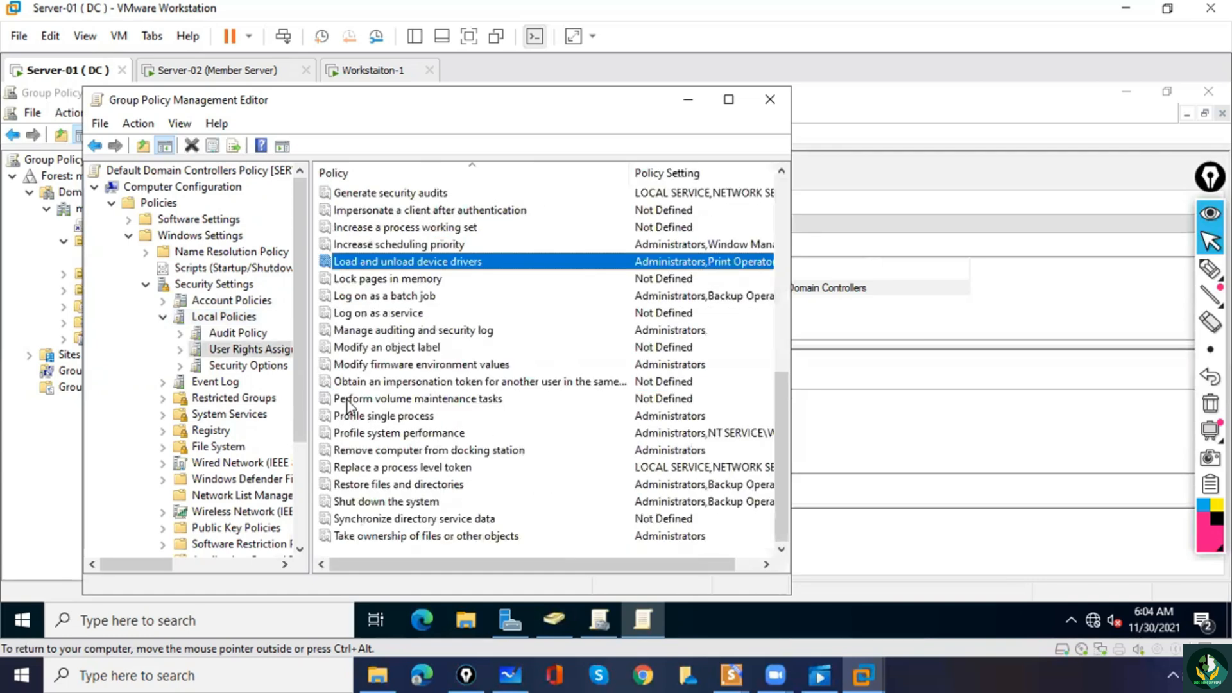
{"action": "key", "text": "l"}
{"action": "key", "text": "l"}
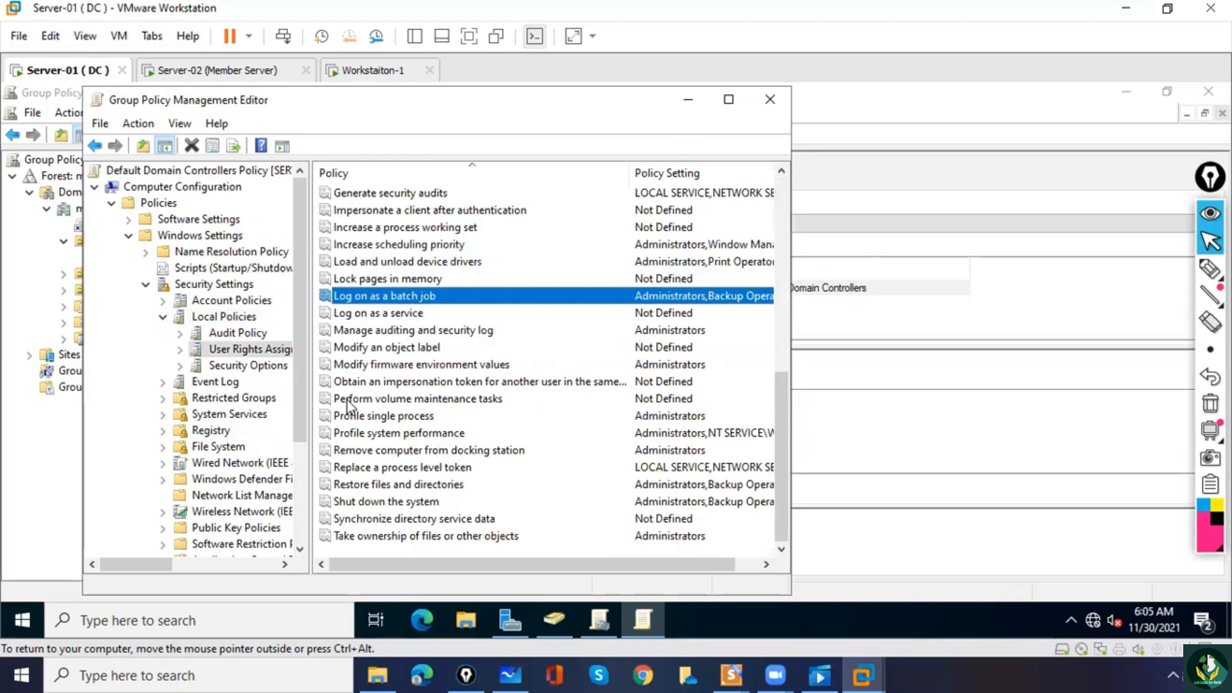
{"action": "key", "text": "l"}
{"action": "key", "text": "l"}
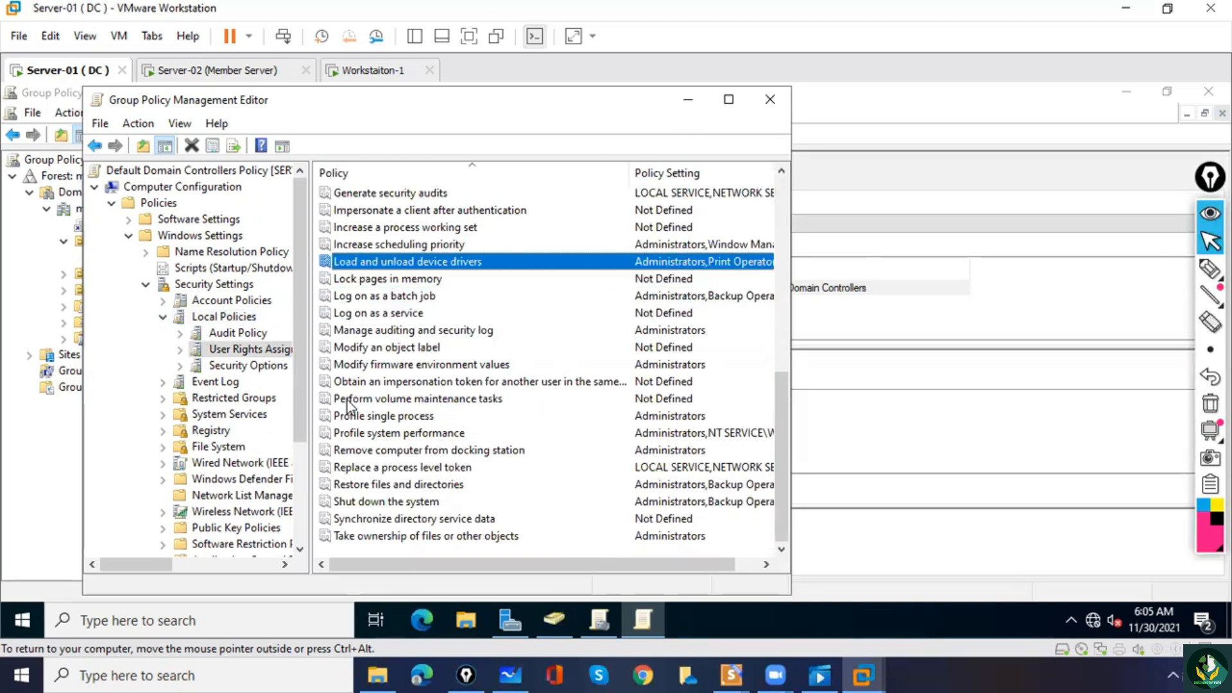
{"action": "key", "text": "l"}
{"action": "key", "text": "l"}
{"action": "key", "text": "l"}
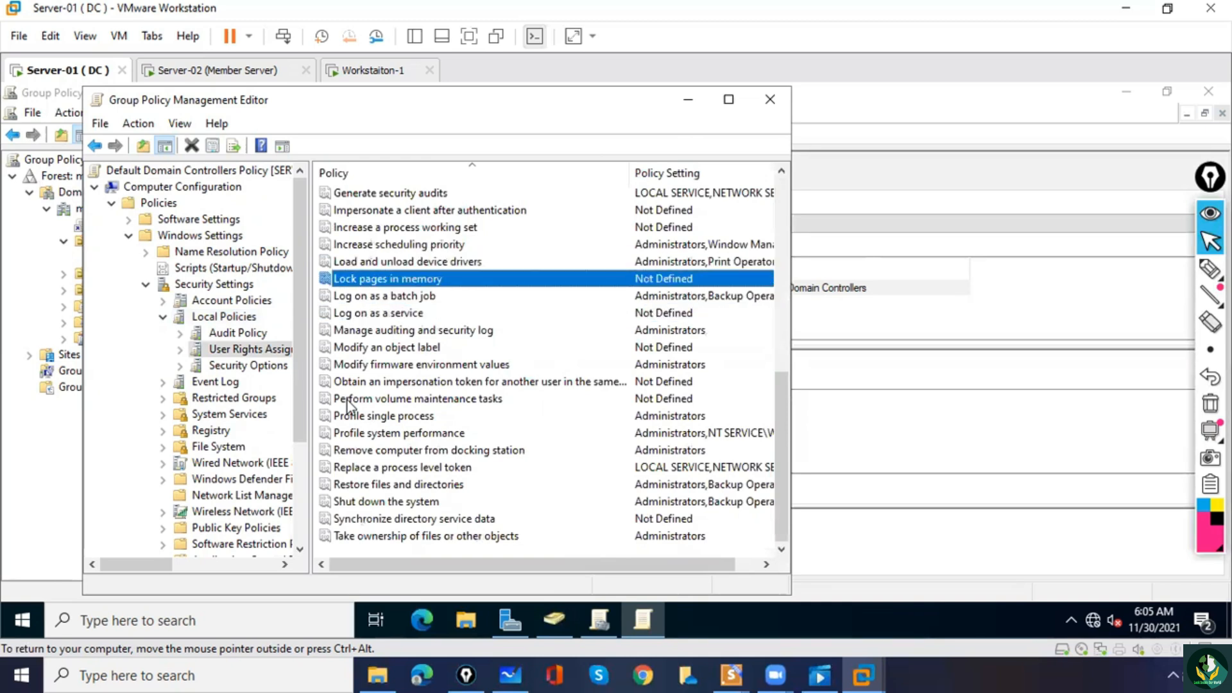
{"action": "key", "text": "l"}
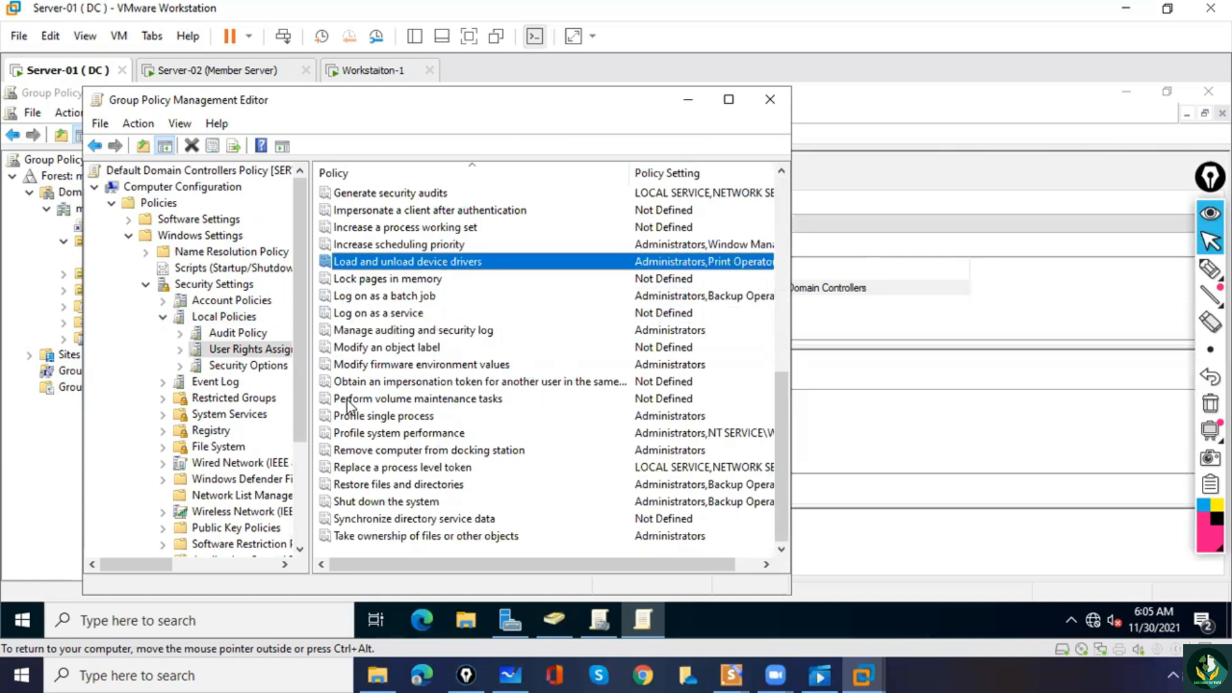
{"action": "left_click", "coordinate": [731, 99]}
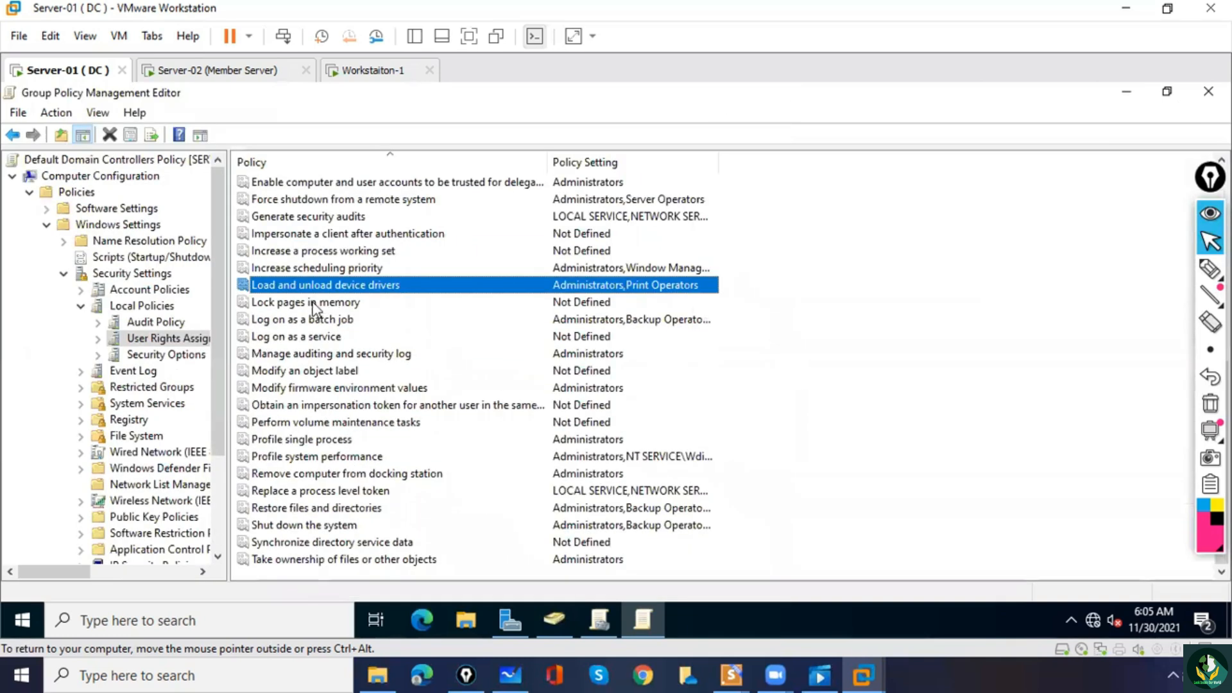
{"action": "key", "text": "Home"}
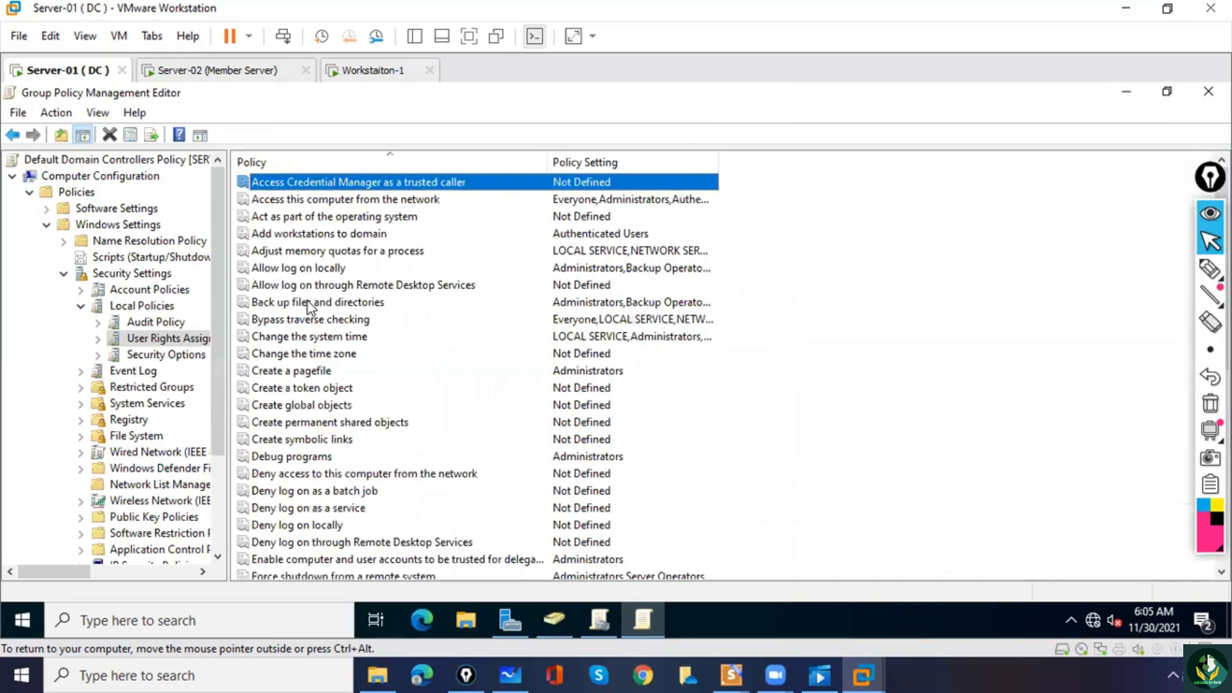
{"action": "key", "text": "Down"}
{"action": "left_click", "coordinate": [296, 270]}
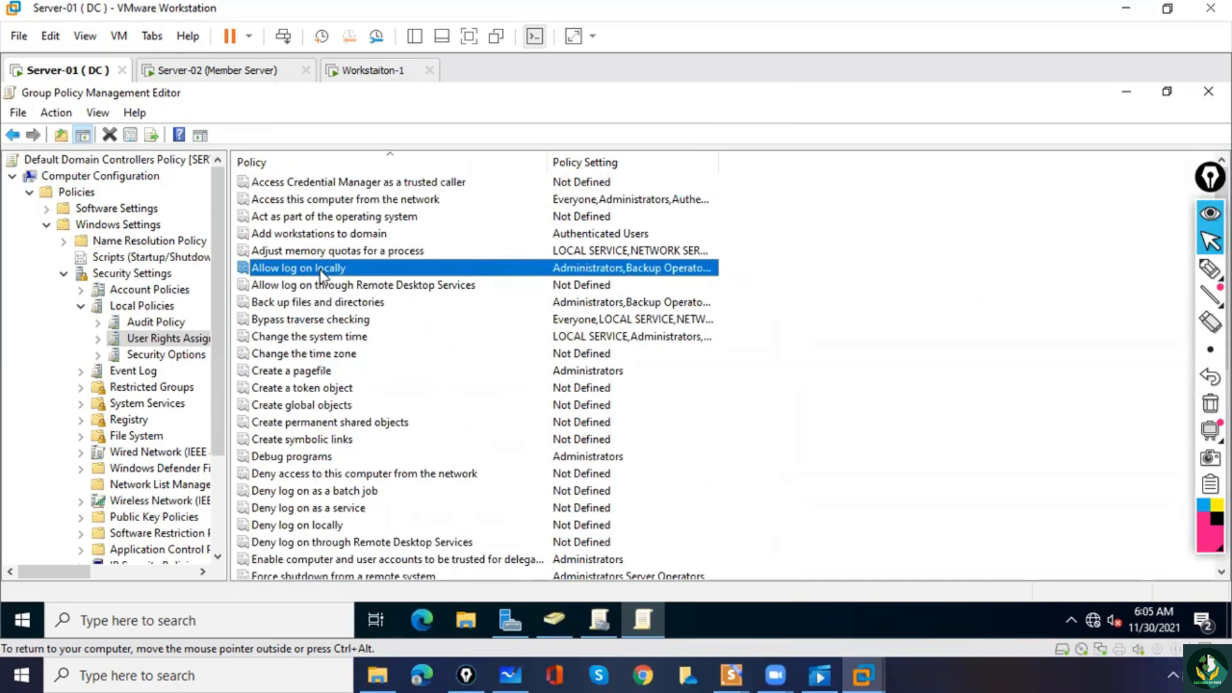
{"action": "double_click", "coordinate": [320, 272]}
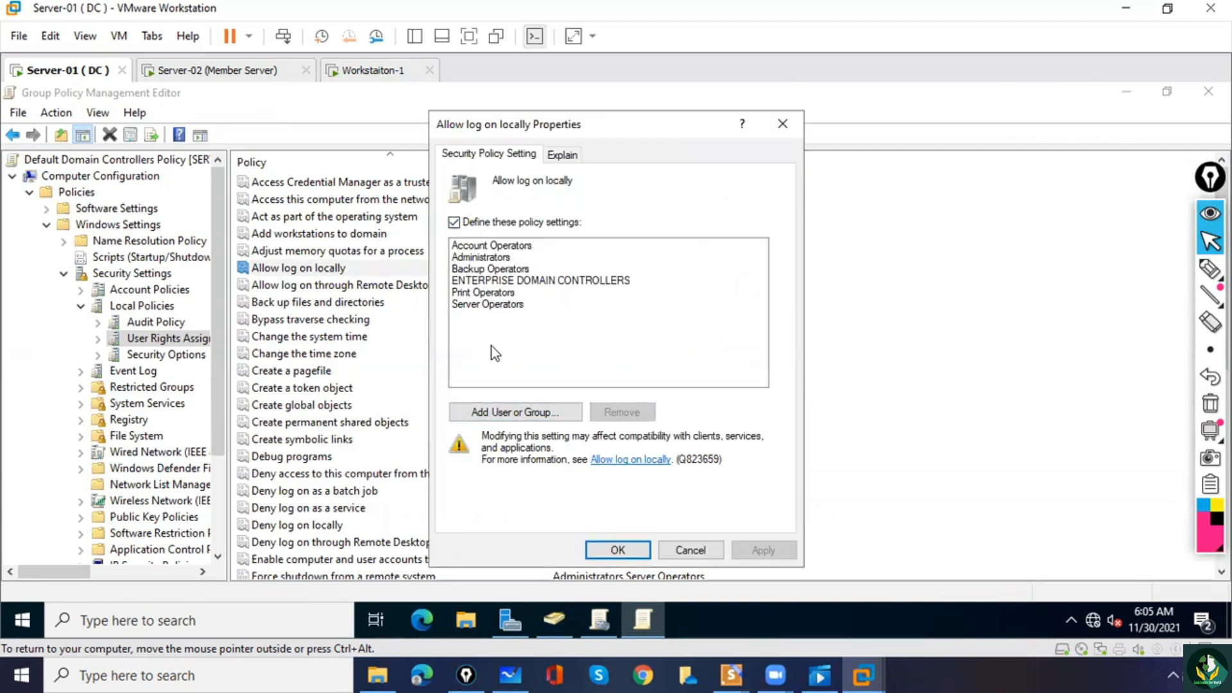
Add Bill Gates from the ms.com domain to the "Allow log on locally" policy and apply the change.
{"action": "left_click", "coordinate": [499, 414]}
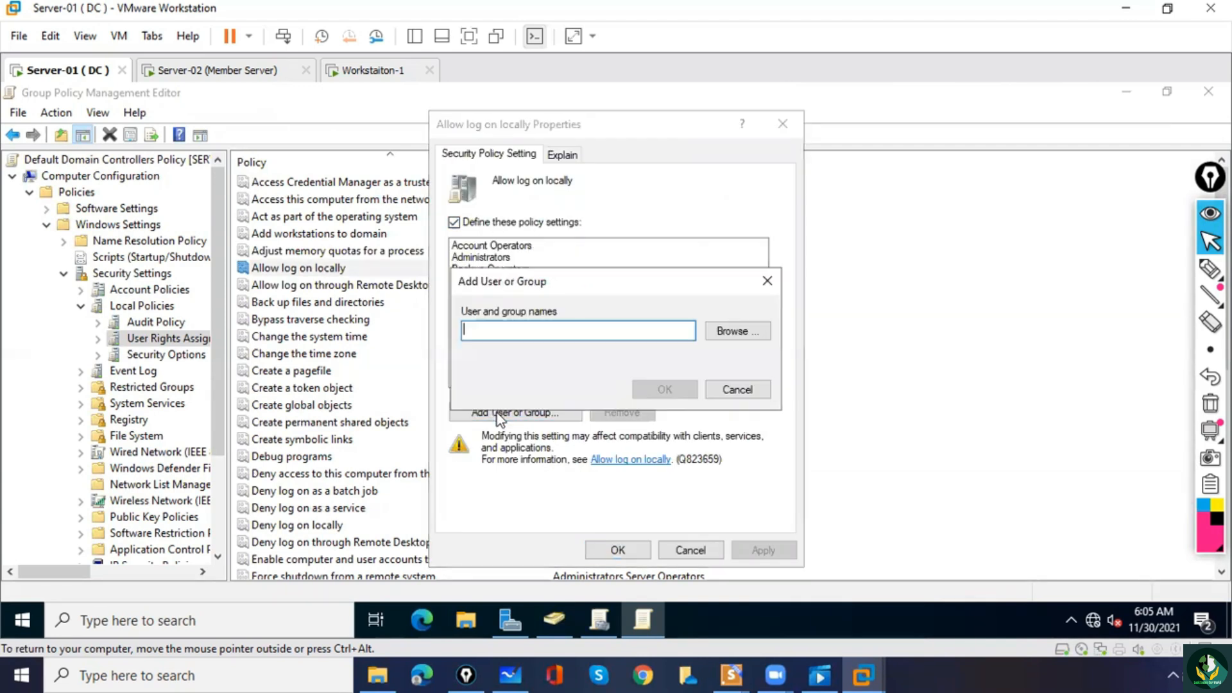
{"action": "left_click", "coordinate": [725, 334]}
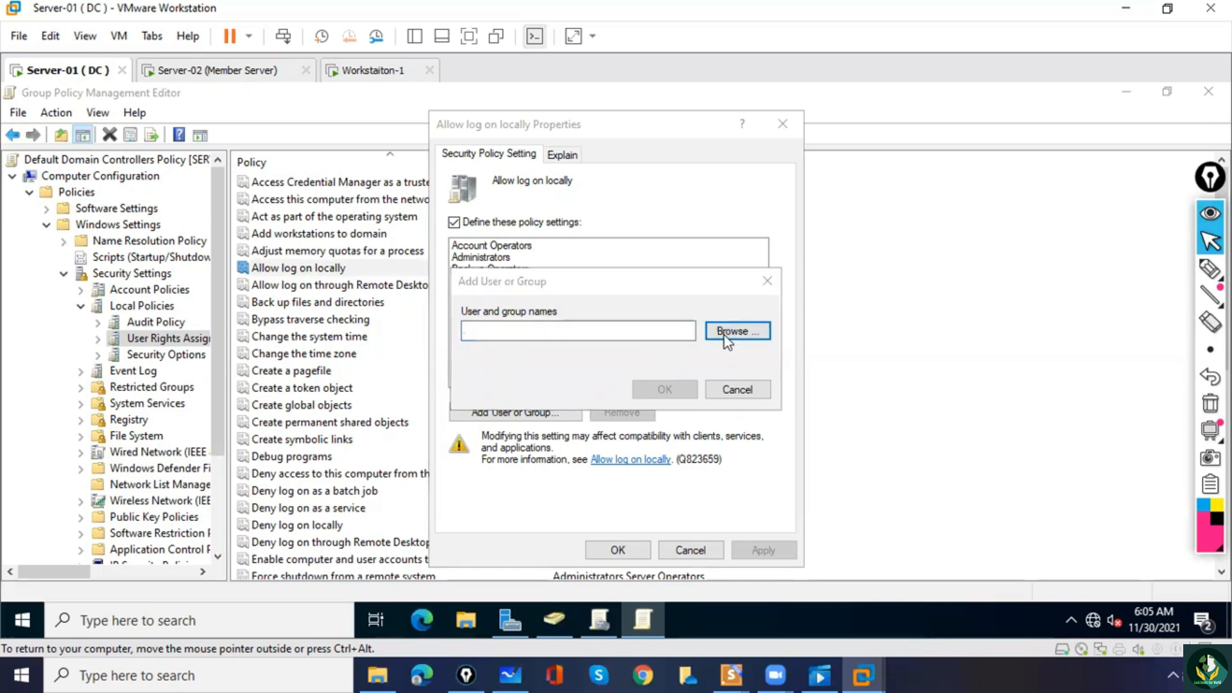
{"action": "type", "text": "bi"}
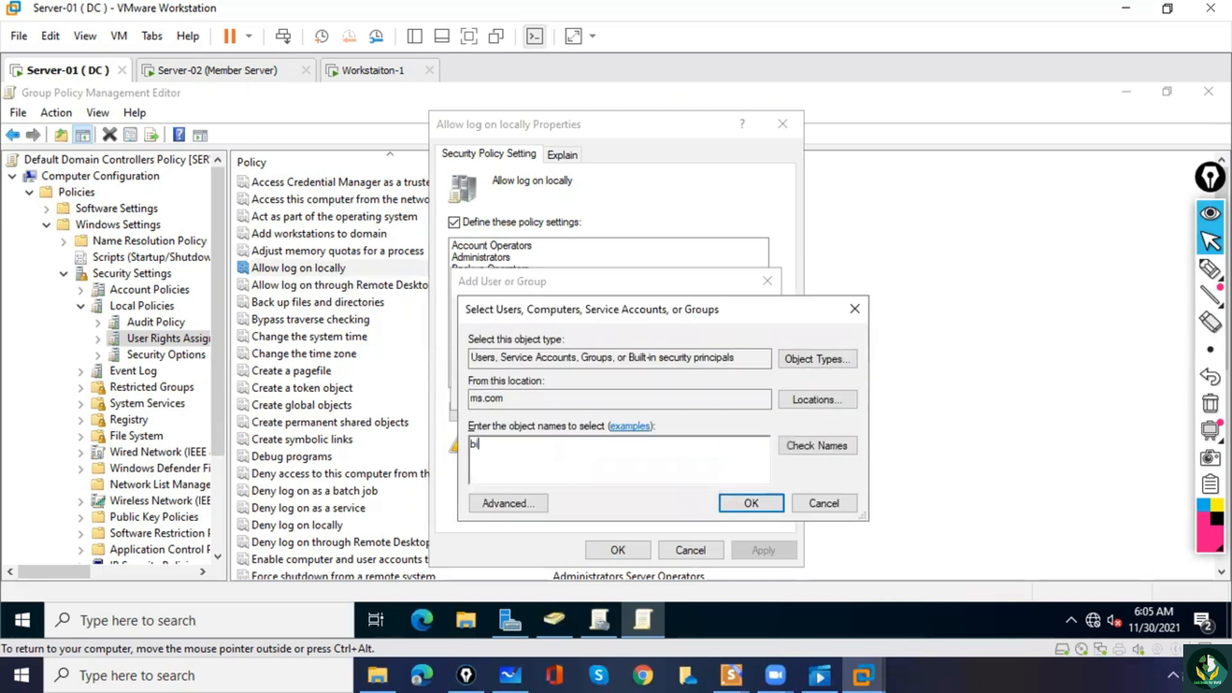
{"action": "type", "text": "ll"}
{"action": "left_click", "coordinate": [838, 449]}
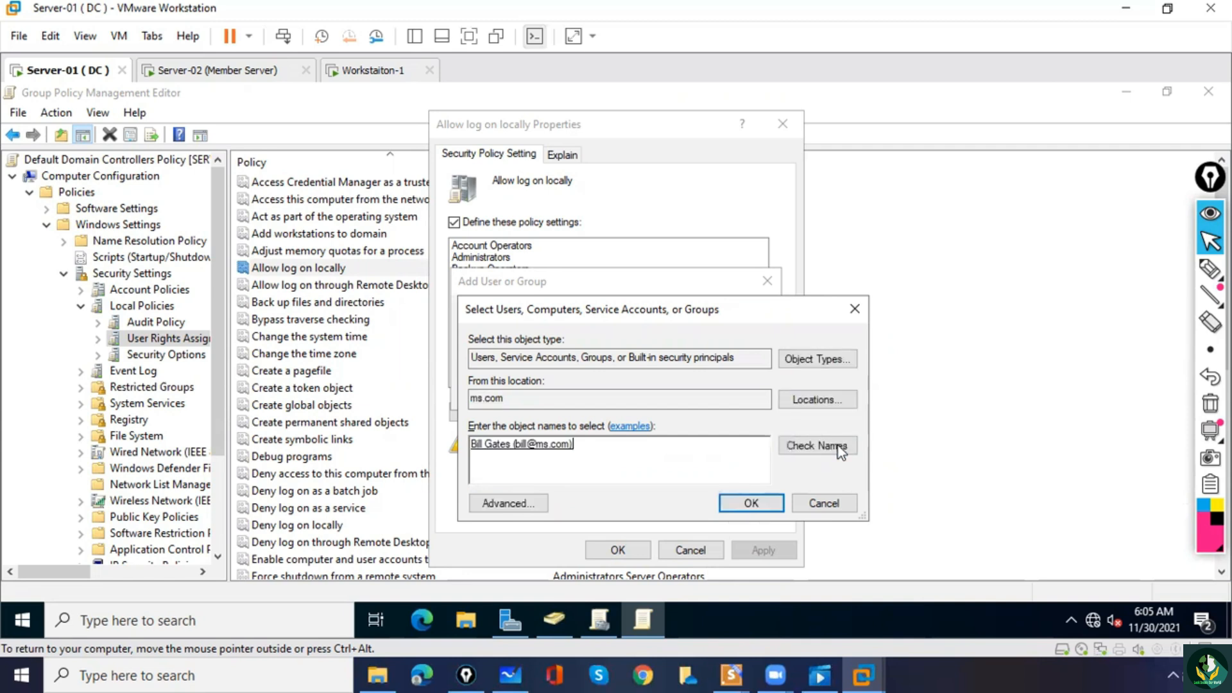
{"action": "left_click", "coordinate": [751, 503]}
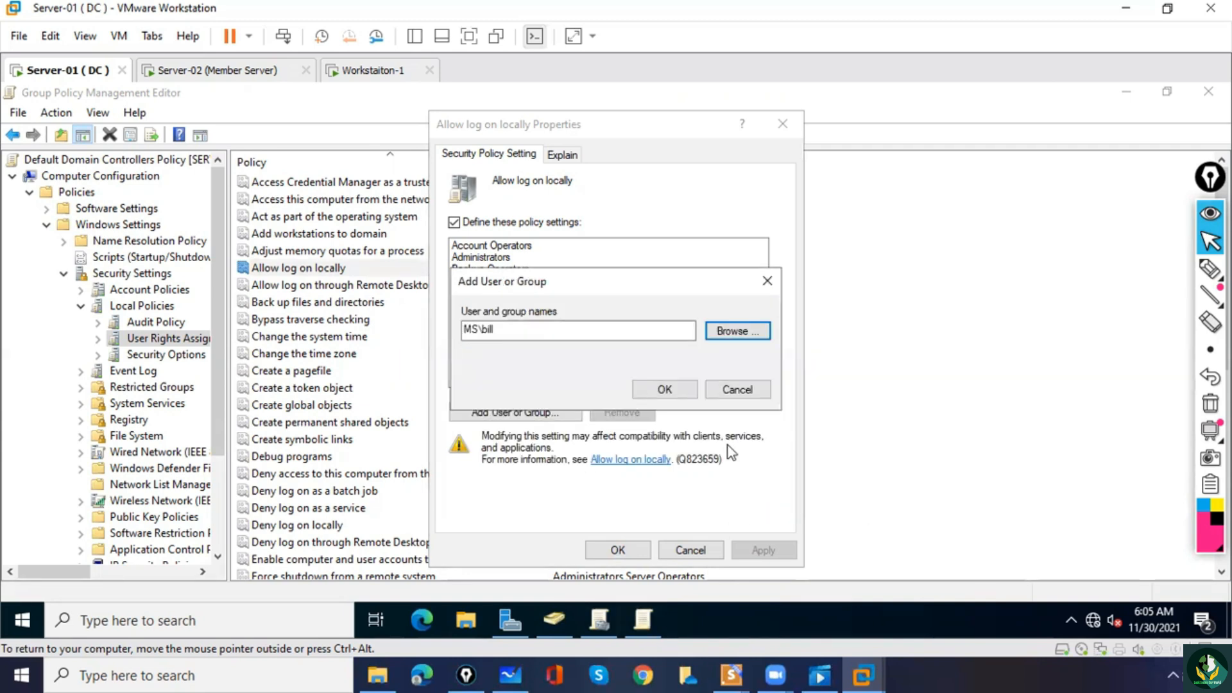
{"action": "left_click", "coordinate": [671, 388]}
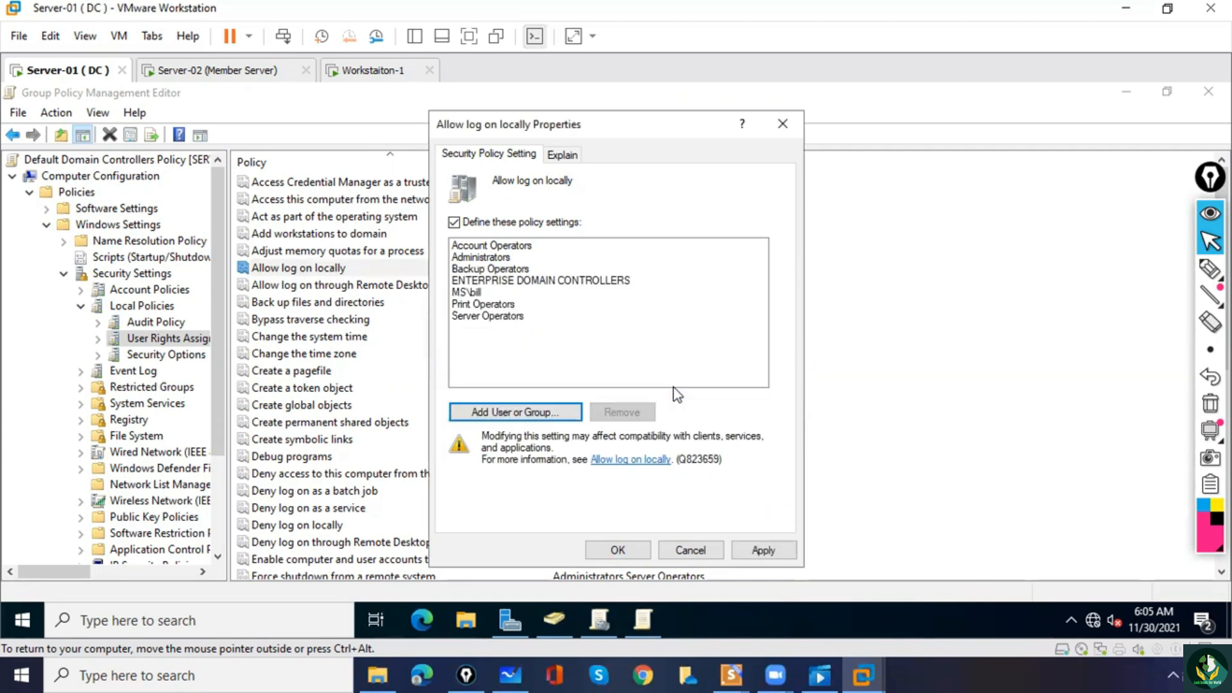
{"action": "left_click", "coordinate": [760, 550]}
{"action": "left_click", "coordinate": [618, 552]}
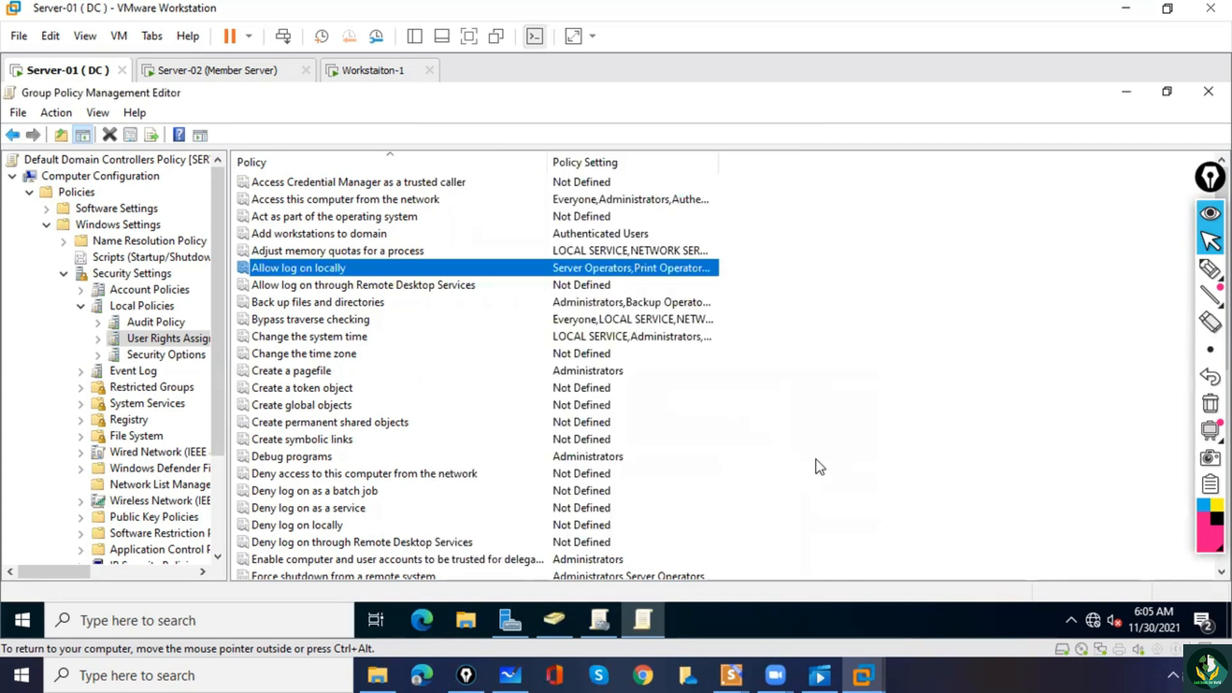
{"action": "left_click", "coordinate": [815, 460]}
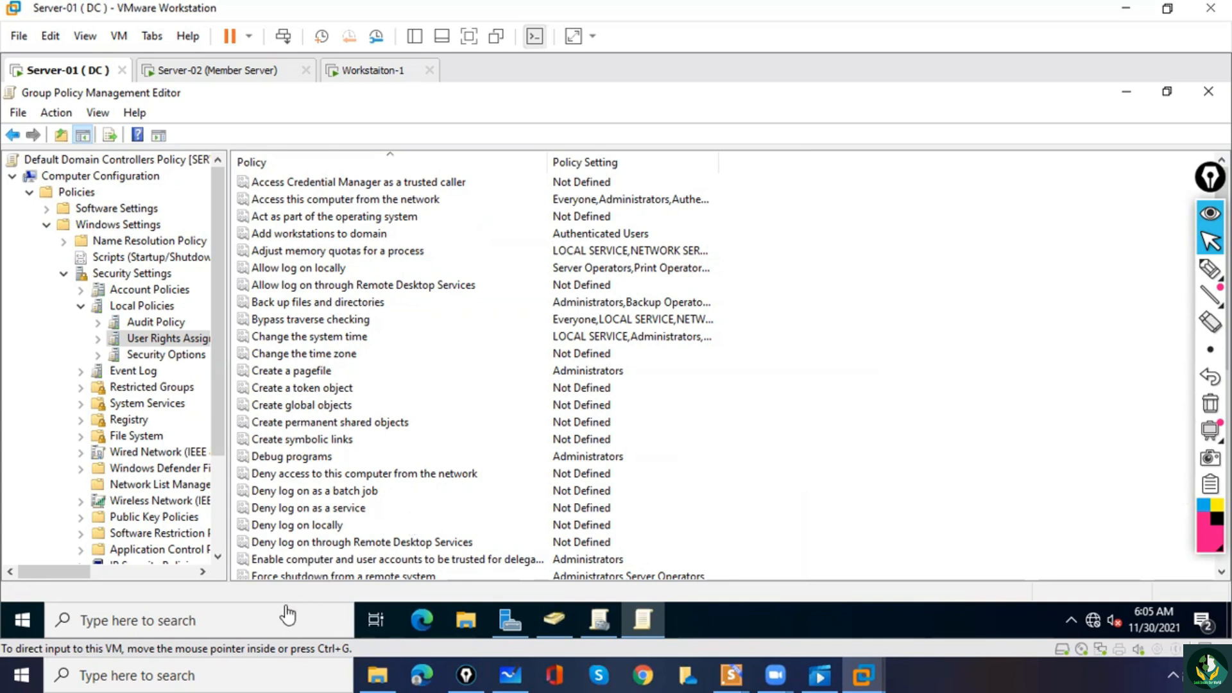
Sign out of Server-01, unlock its lock screen and choose to sign in as another user.
{"action": "left_click", "coordinate": [27, 617]}
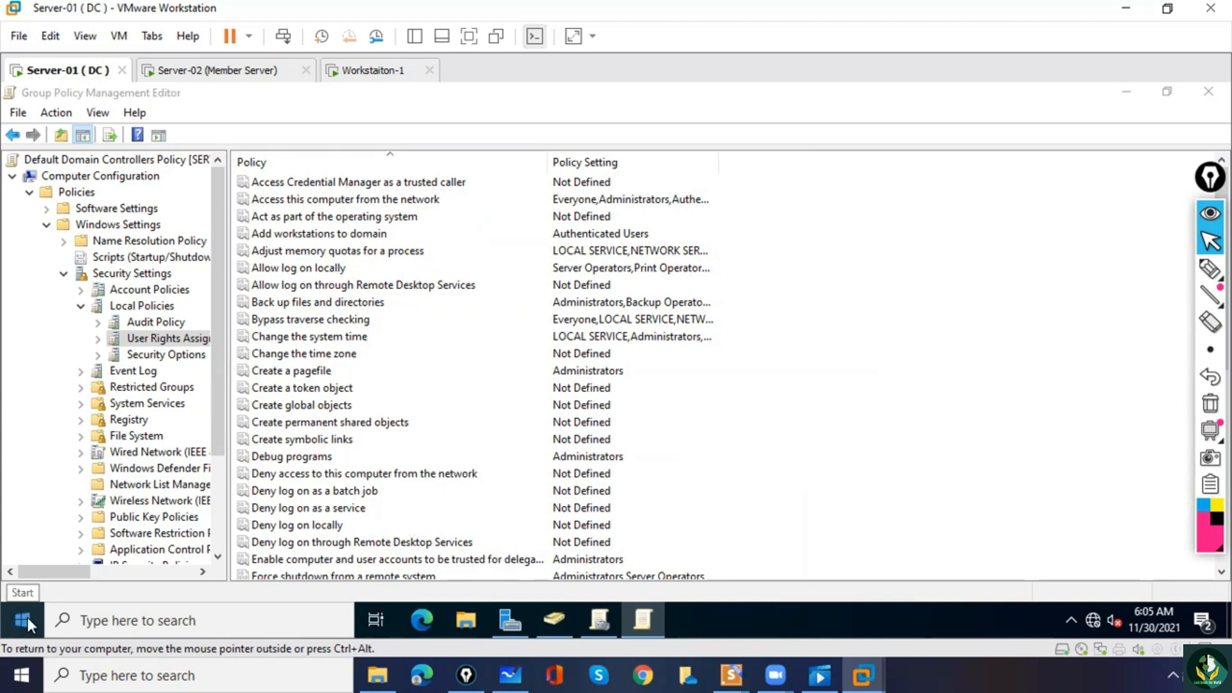
{"action": "right_click", "coordinate": [27, 618]}
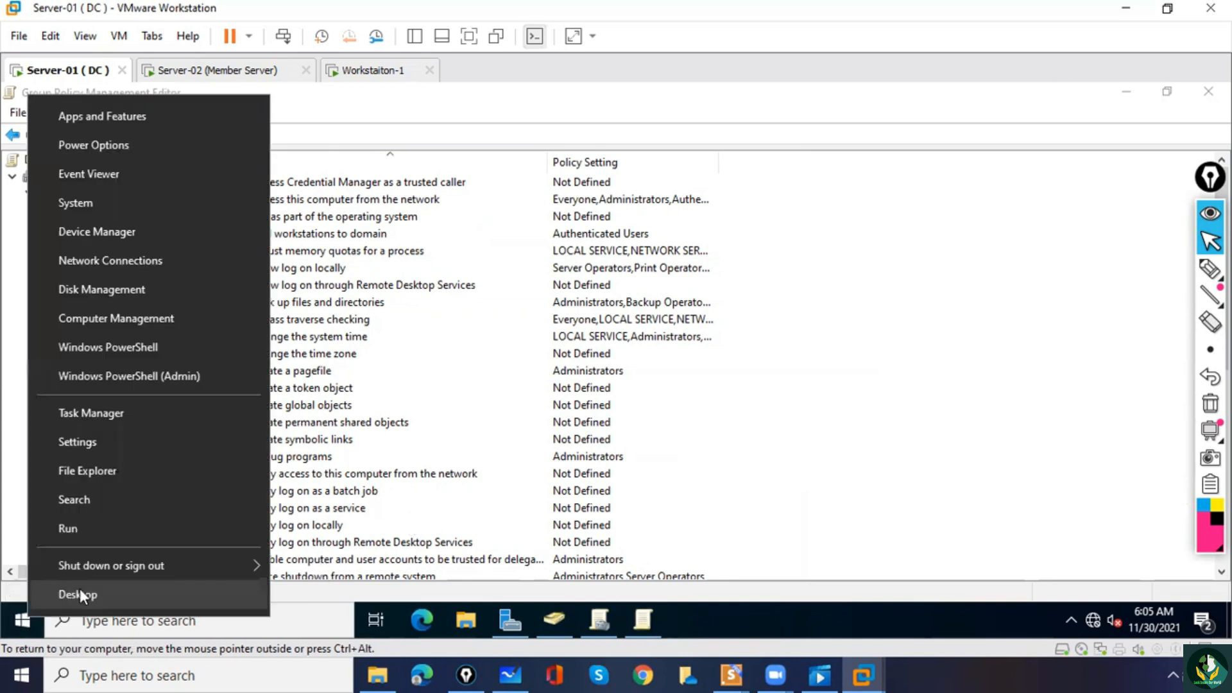
{"action": "mouse_move", "coordinate": [146, 572]}
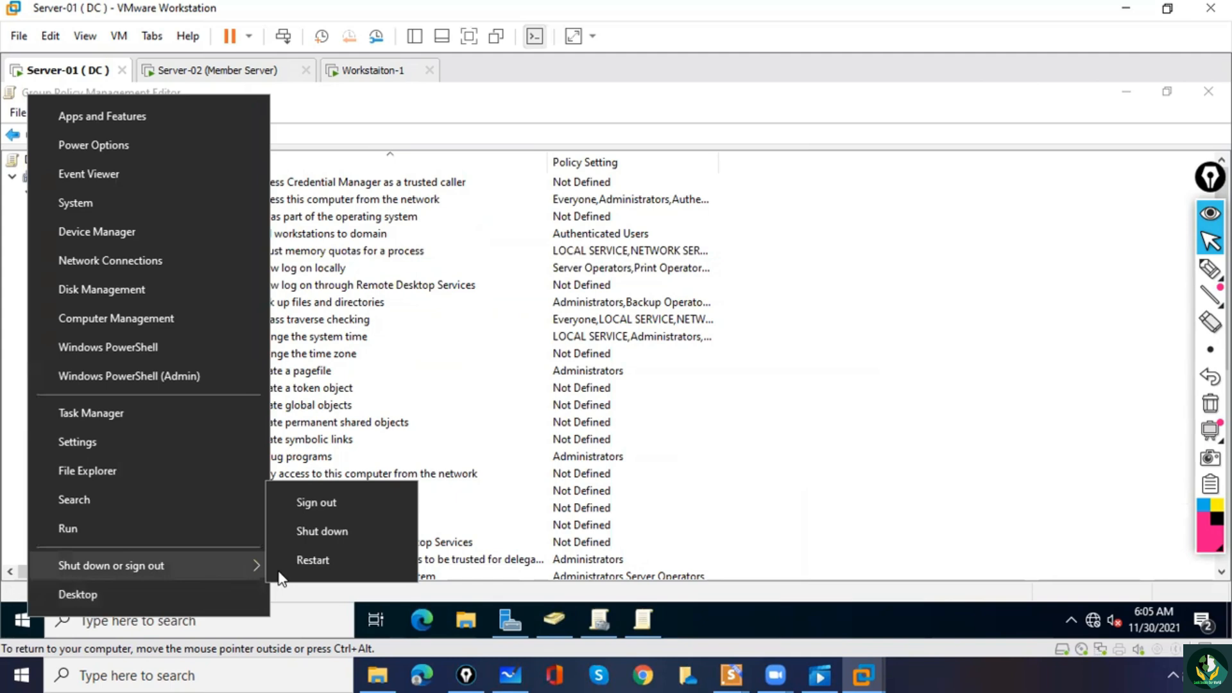
{"action": "left_click", "coordinate": [313, 502]}
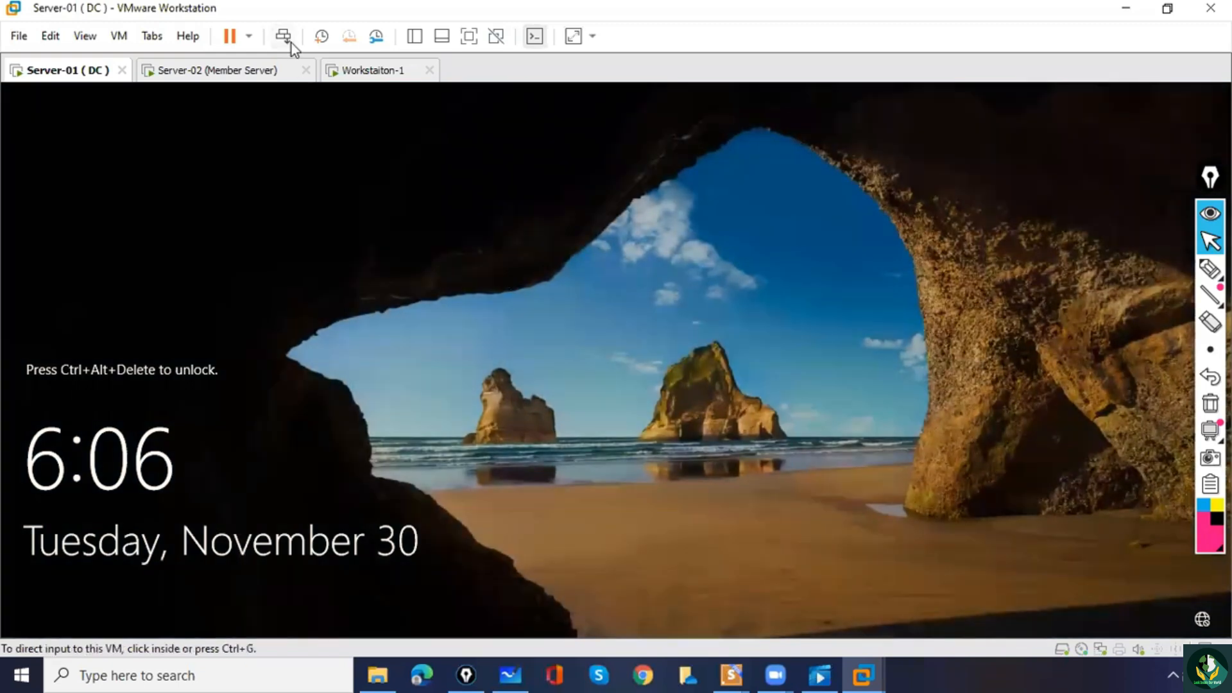
{"action": "left_click", "coordinate": [284, 36]}
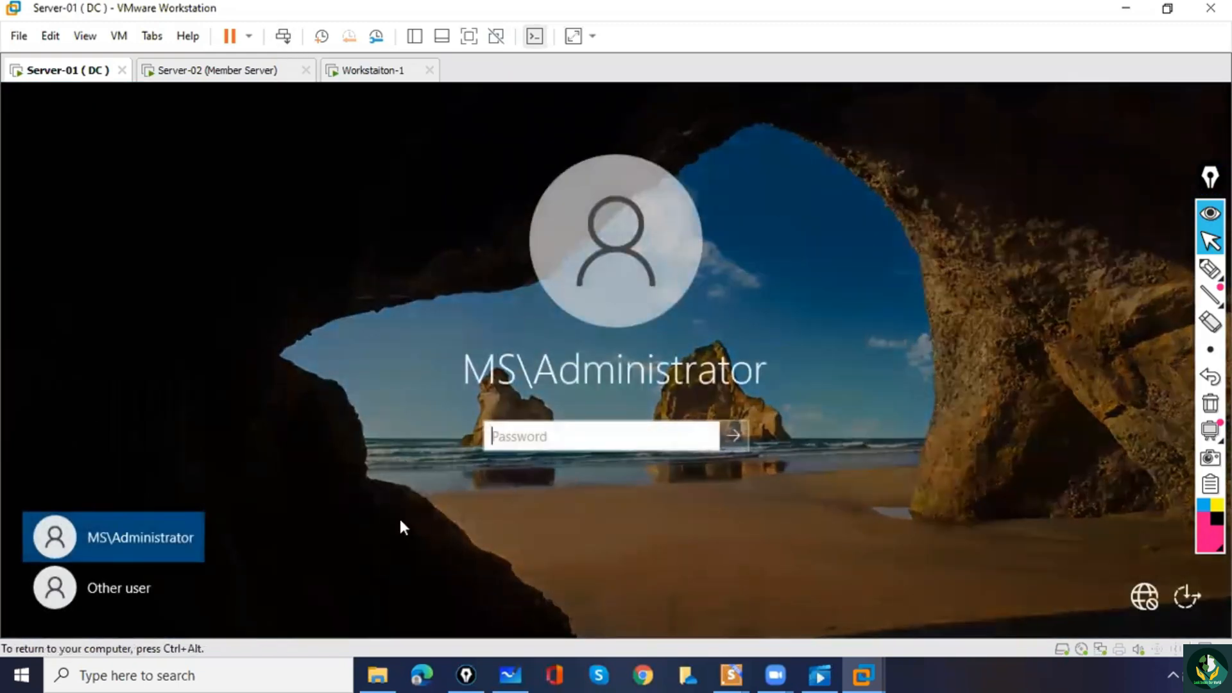
{"action": "left_click", "coordinate": [132, 587]}
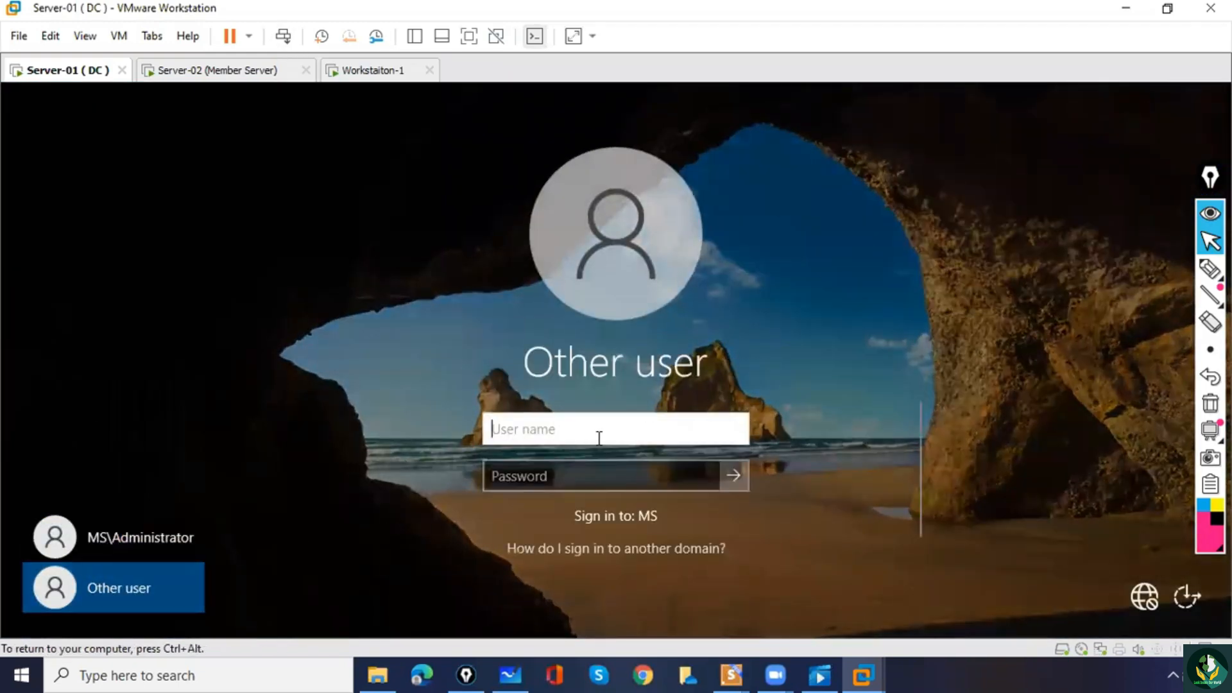
Try to sign in to the MS domain with the user name bill and the account password.
{"action": "type", "text": "bill"}
{"action": "key", "text": "Tab"}
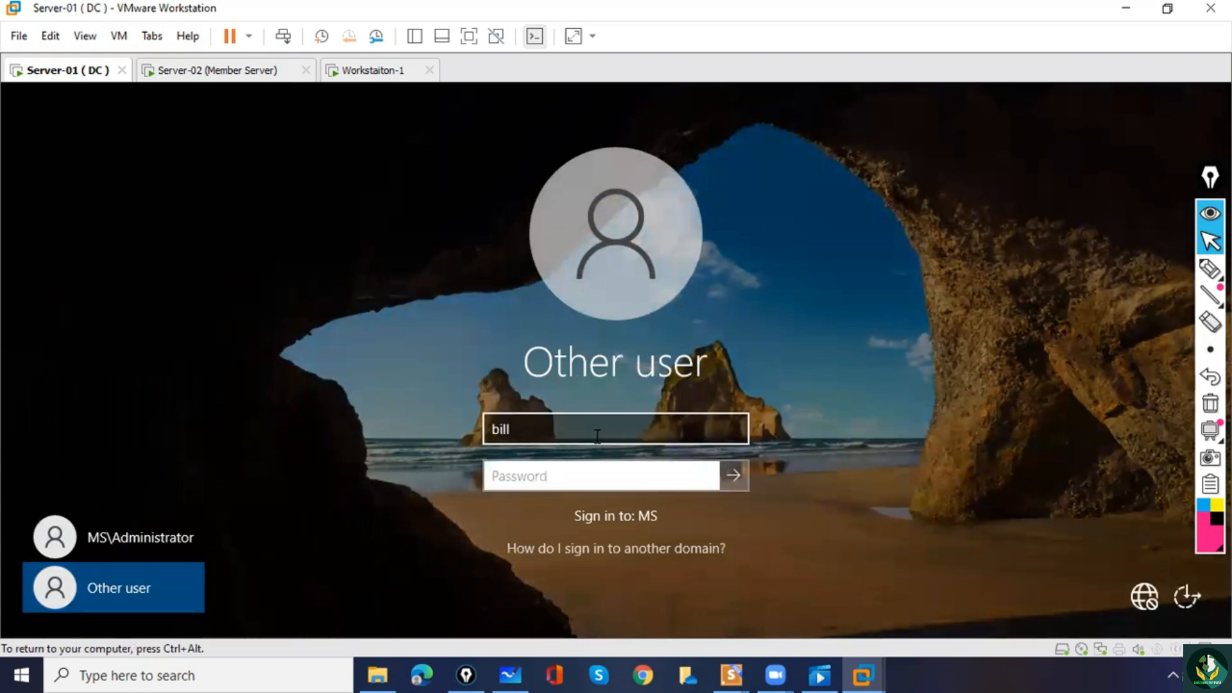
{"action": "type", "text": "****"}
{"action": "key", "text": "Return"}
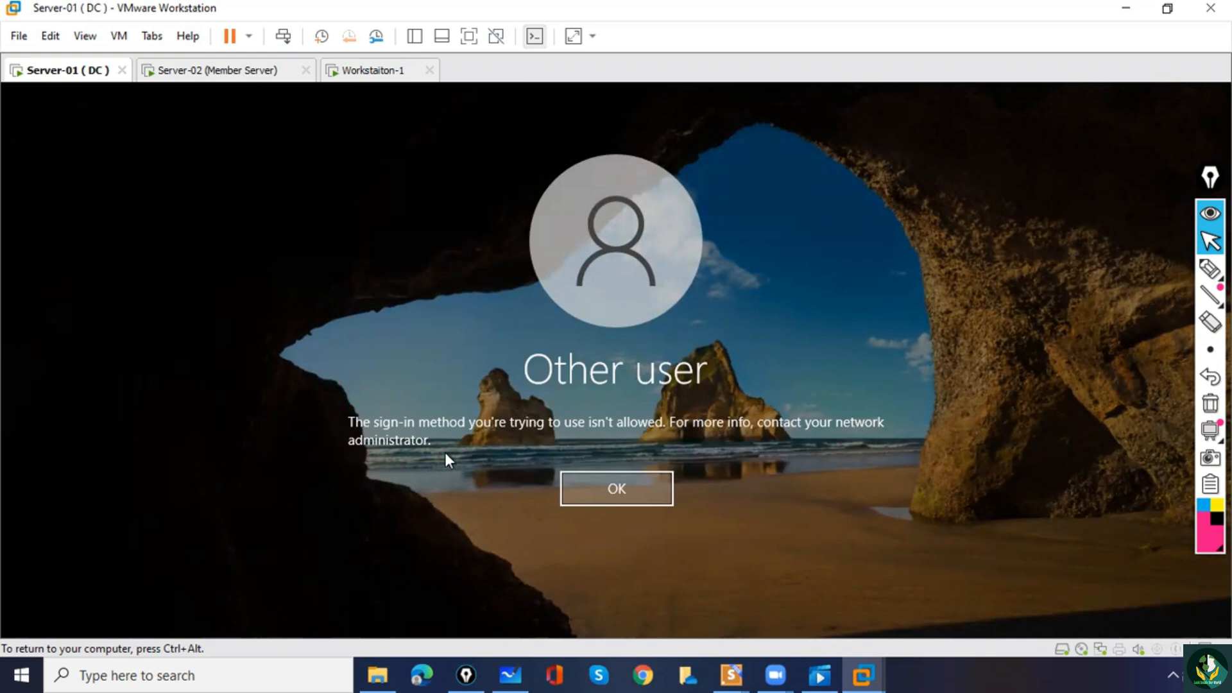
Mark the sign-in message and its OK button with freehand pen strokes, and clear the annotations.
{"action": "left_click", "coordinate": [1210, 269]}
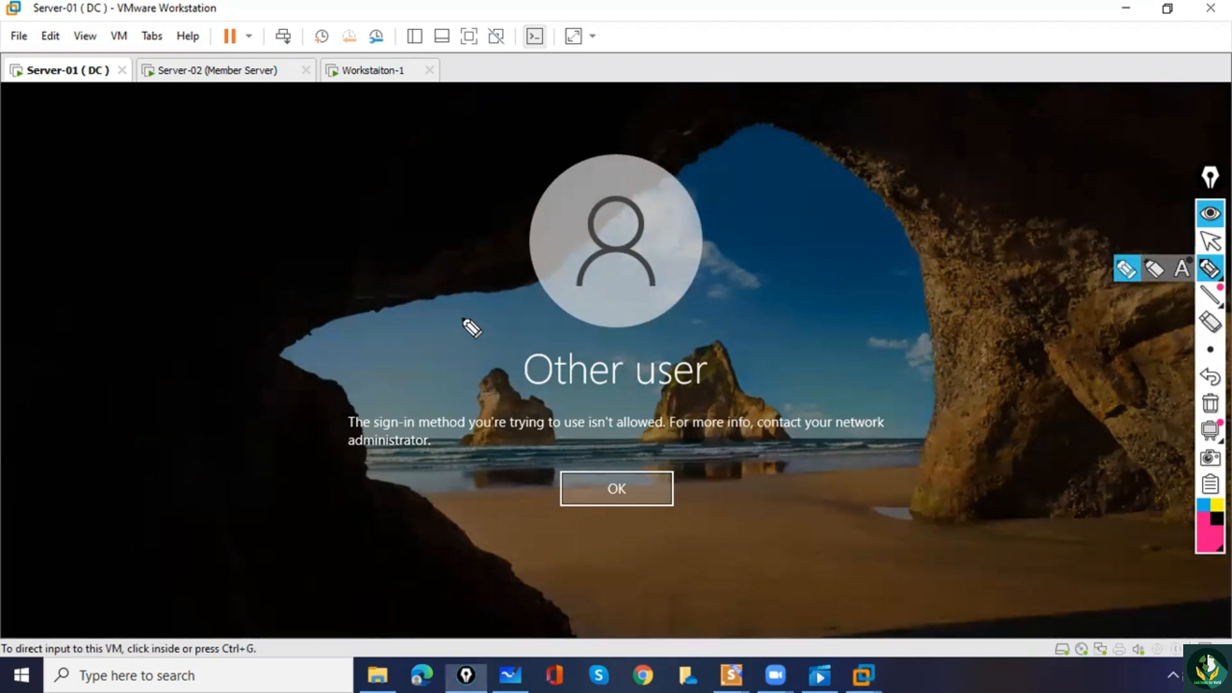
{"action": "left_click_drag", "start_coordinate": [464, 320], "coordinate": [489, 347]}
{"action": "mouse_move", "coordinate": [620, 443]}
{"action": "left_mouse_down"}
{"action": "mouse_move", "coordinate": [521, 529]}
{"action": "mouse_move", "coordinate": [548, 476]}
{"action": "left_mouse_up"}
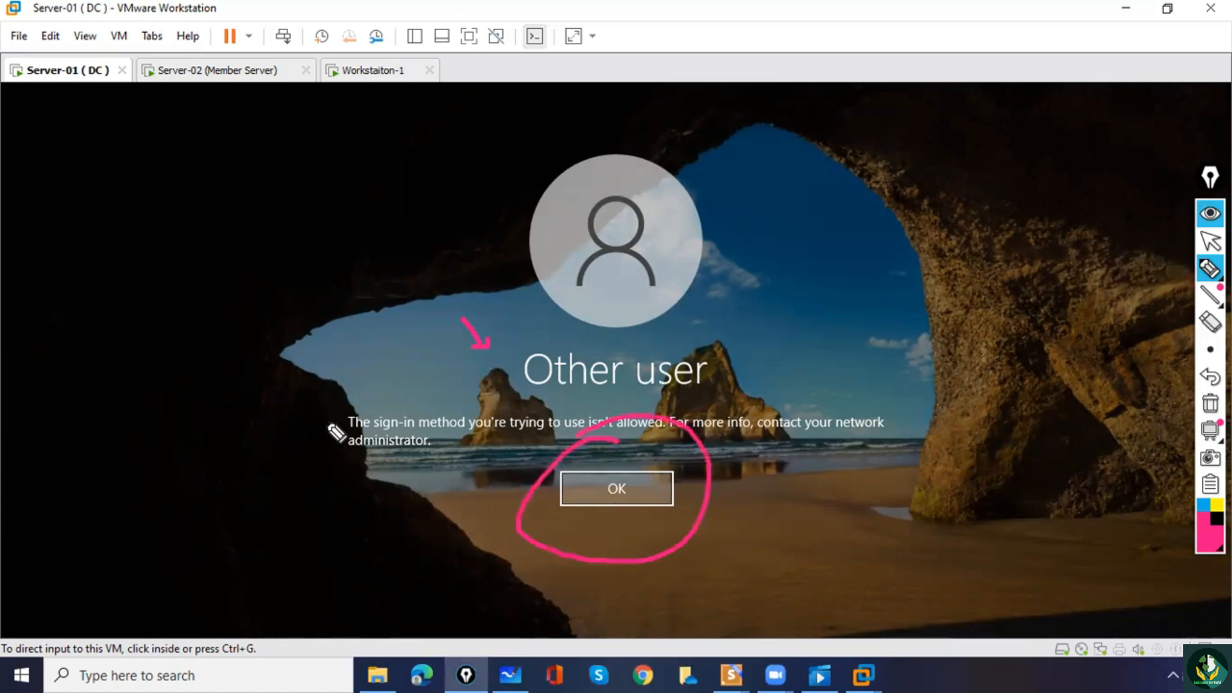
{"action": "left_click_drag", "start_coordinate": [324, 400], "coordinate": [454, 453]}
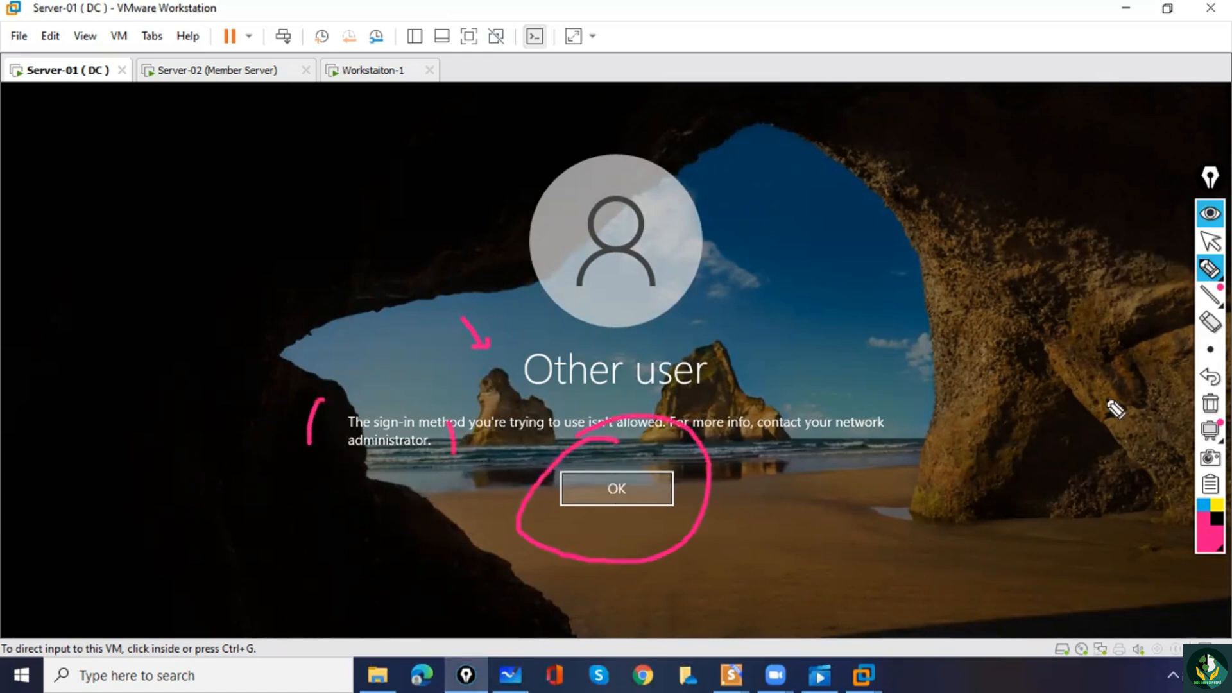
{"action": "left_click", "coordinate": [1211, 404]}
{"action": "left_click", "coordinate": [1211, 214]}
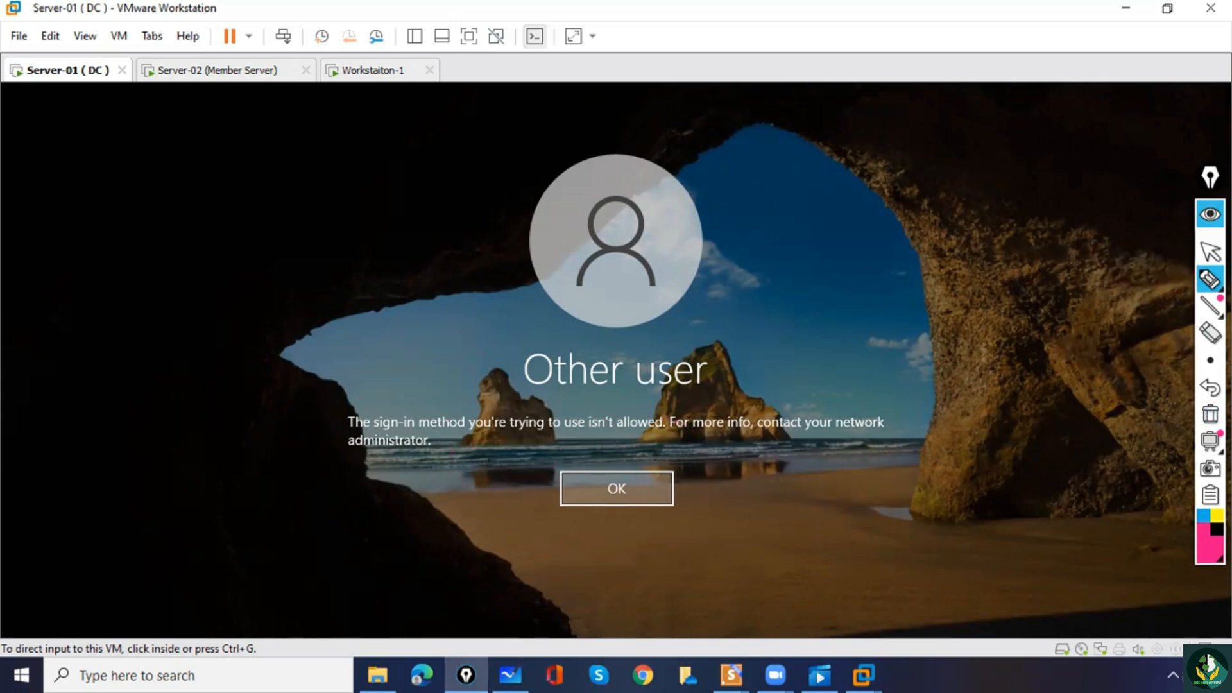
Dismiss the sign-in message and sign in as MS\Administrator with the account password.
{"action": "left_click", "coordinate": [606, 491]}
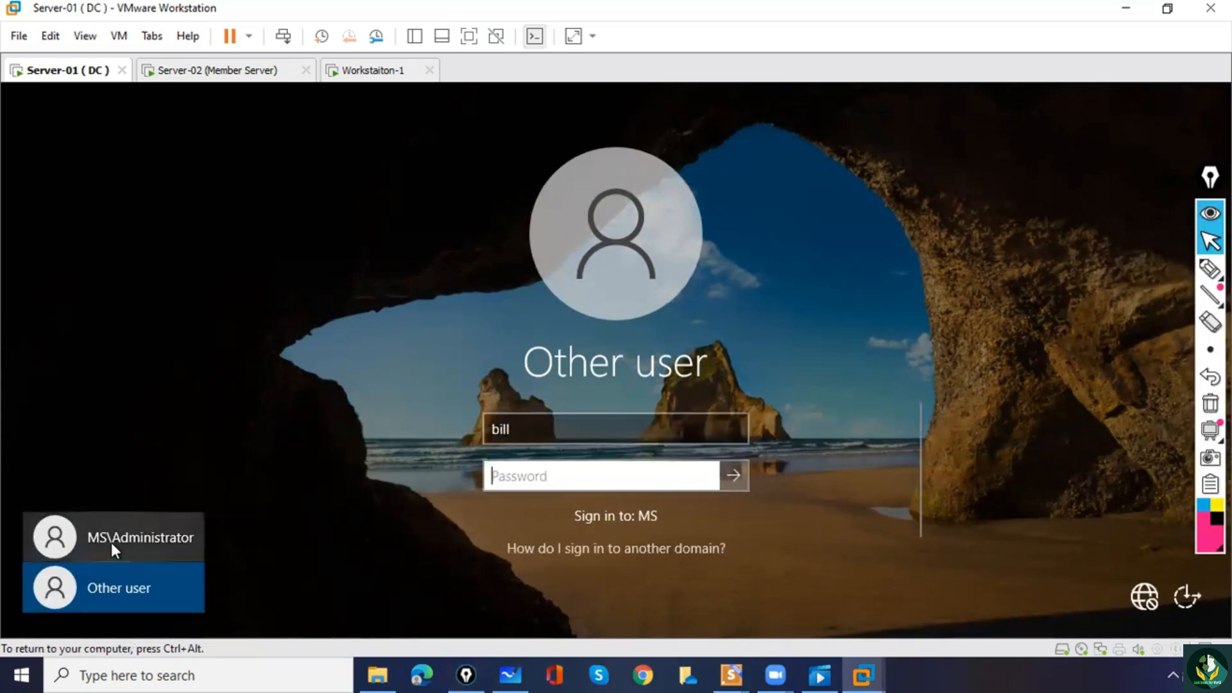
{"action": "left_click", "coordinate": [111, 542]}
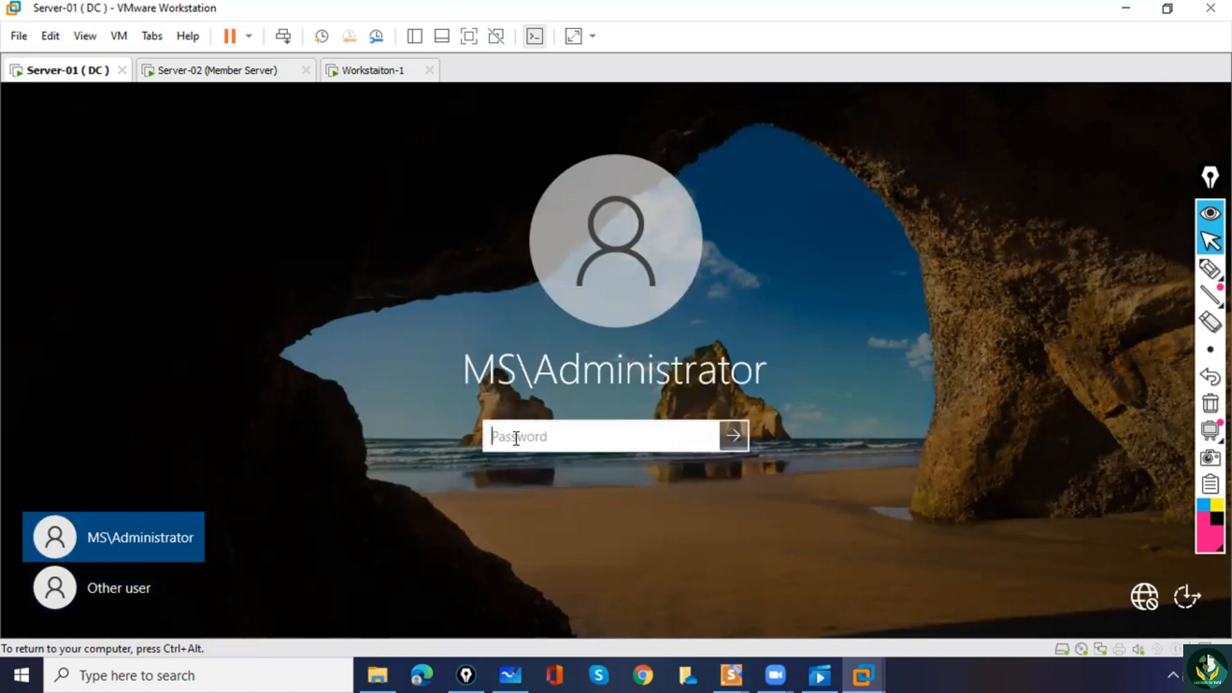
{"action": "type", "text": "Pa$"}
{"action": "key", "text": "Return"}
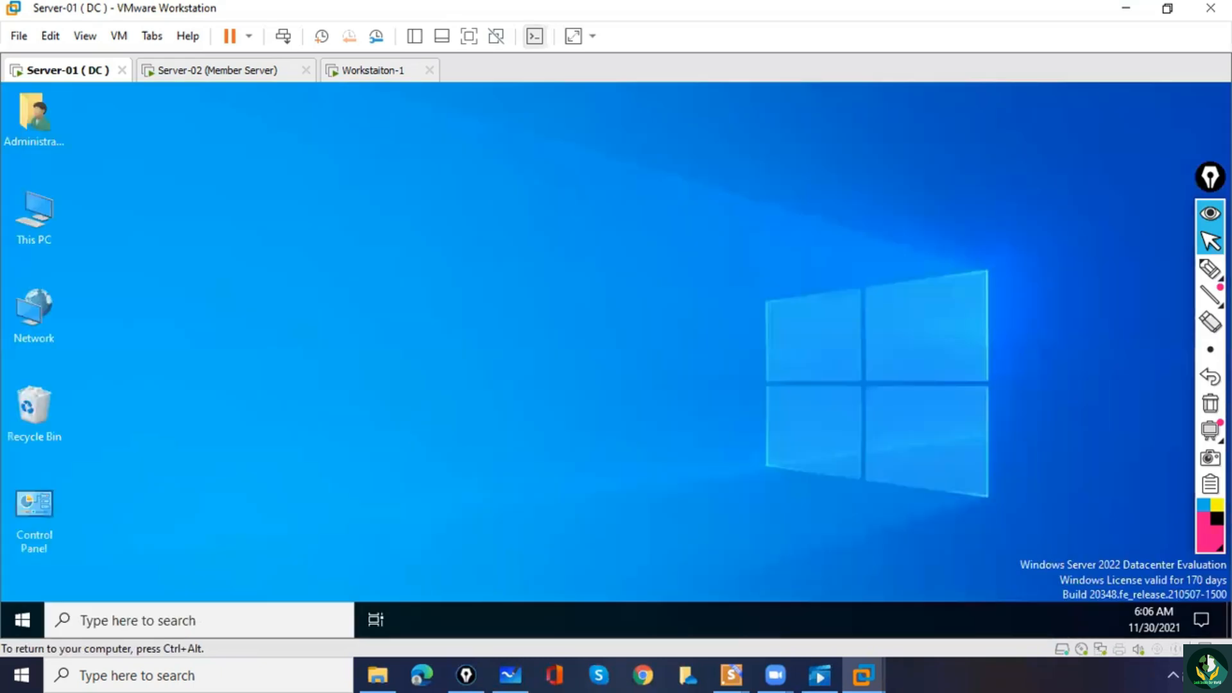
Run gpupdate to refresh the group policy and dismiss the Windows Admin Center notice.
{"action": "left_click", "coordinate": [170, 618]}
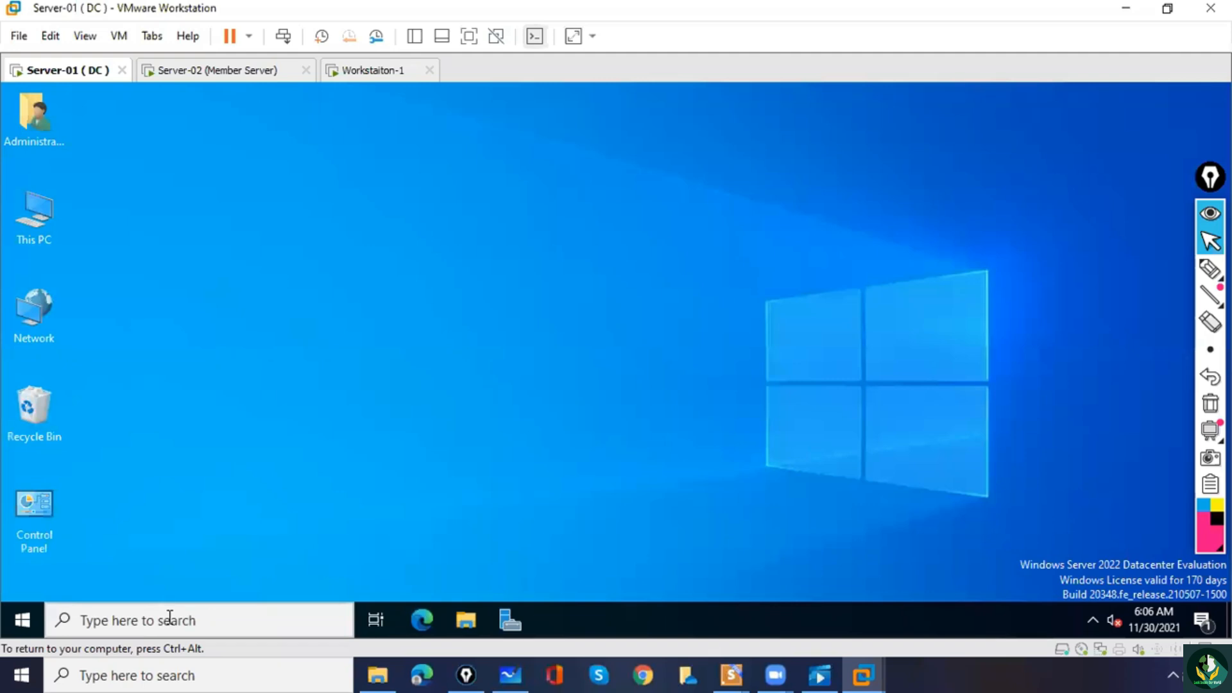
{"action": "left_click", "coordinate": [170, 619]}
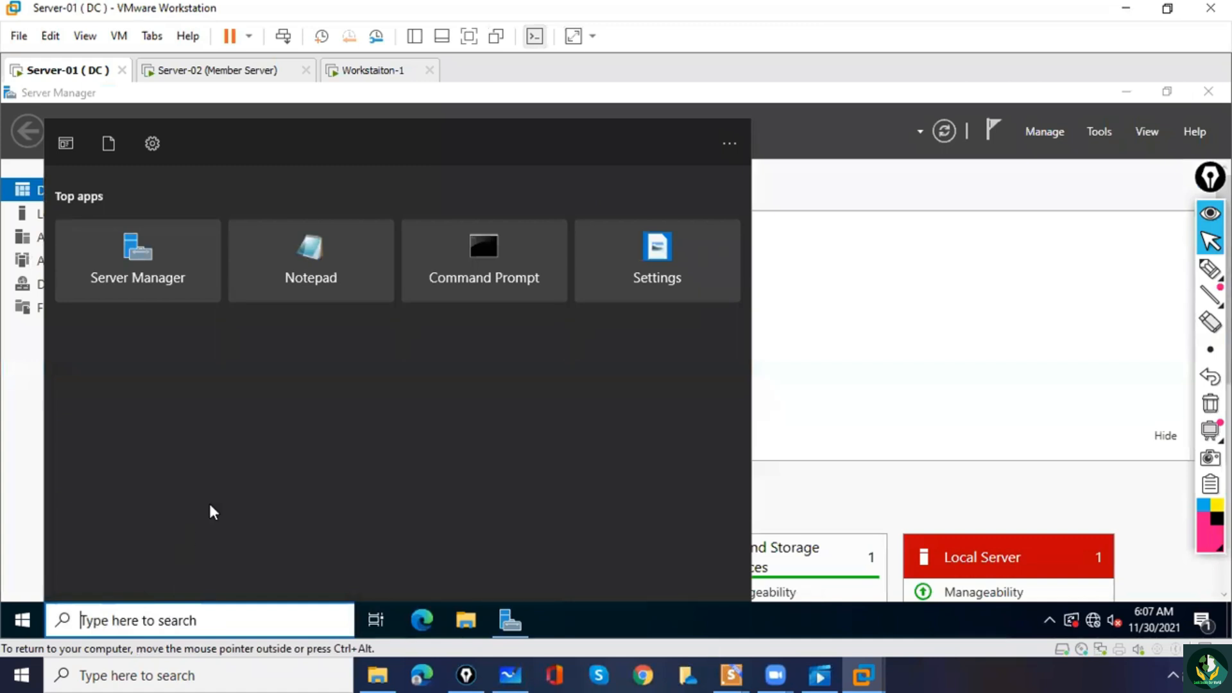
{"action": "type", "text": "gpupdate"}
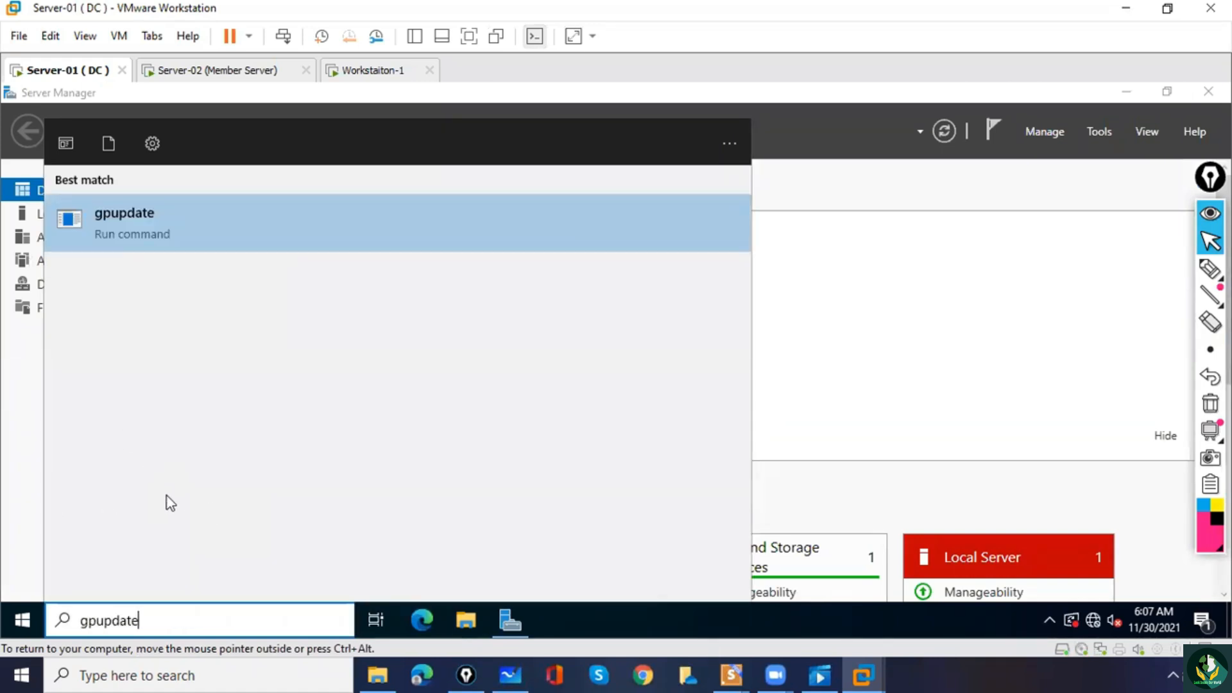
{"action": "left_click", "coordinate": [136, 221]}
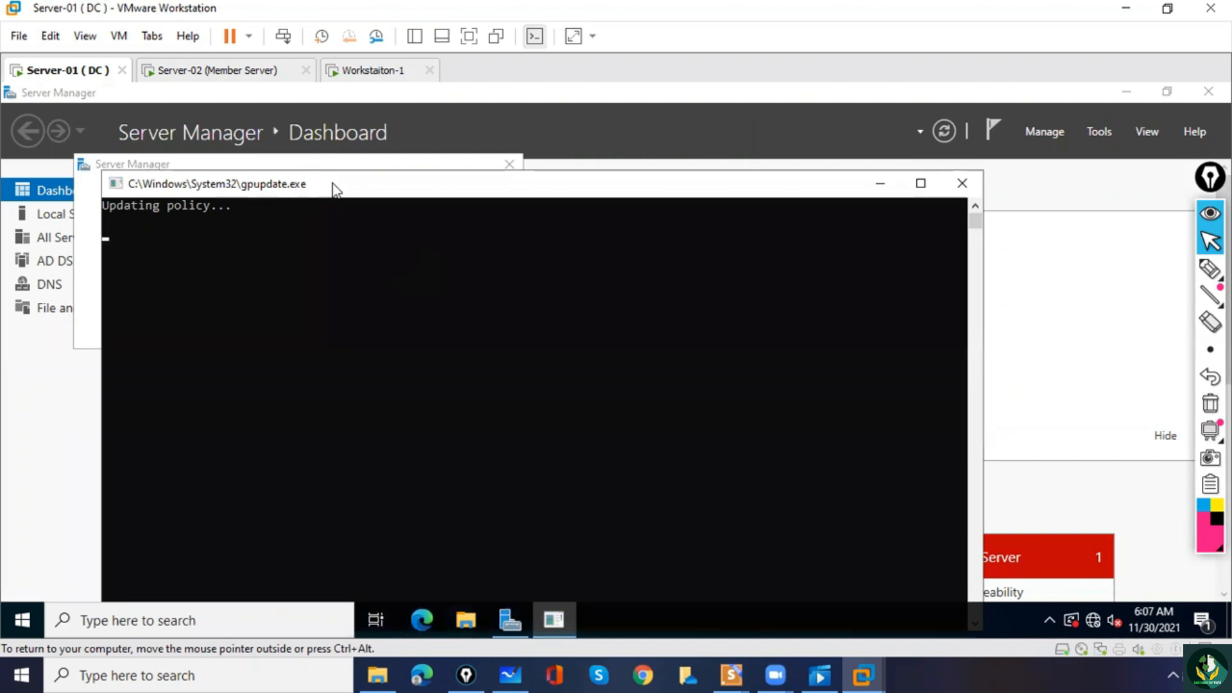
{"action": "left_click_drag", "start_coordinate": [333, 187], "coordinate": [330, 157]}
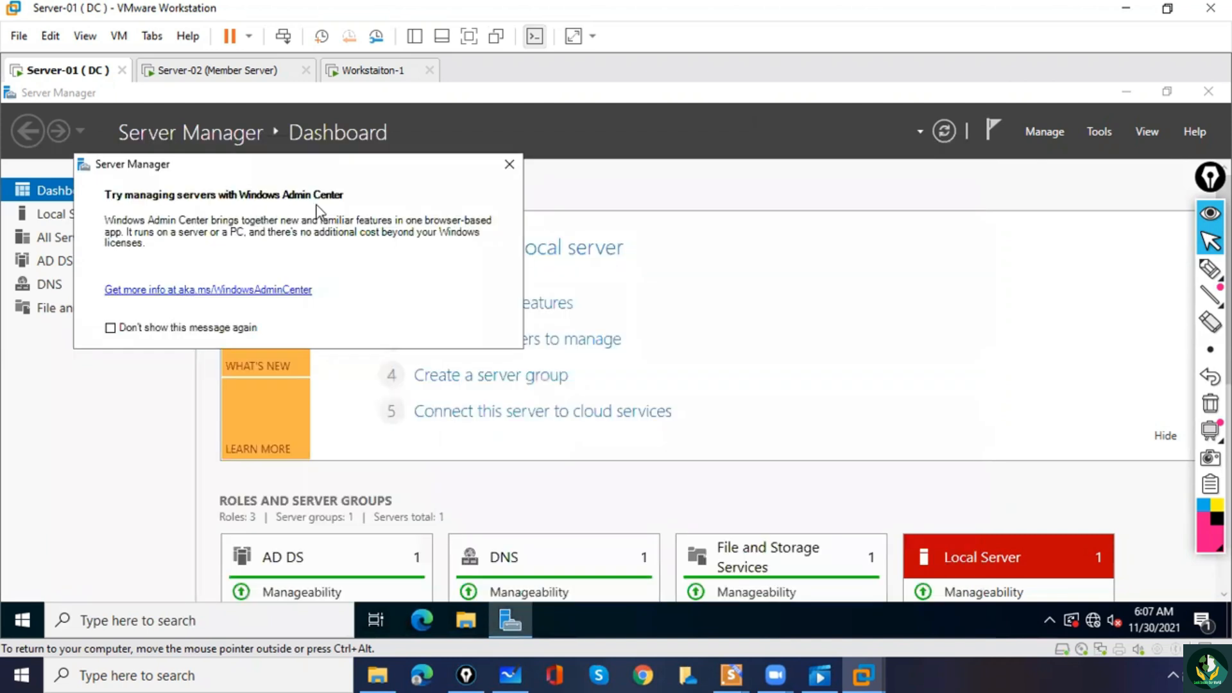
{"action": "left_click", "coordinate": [510, 164]}
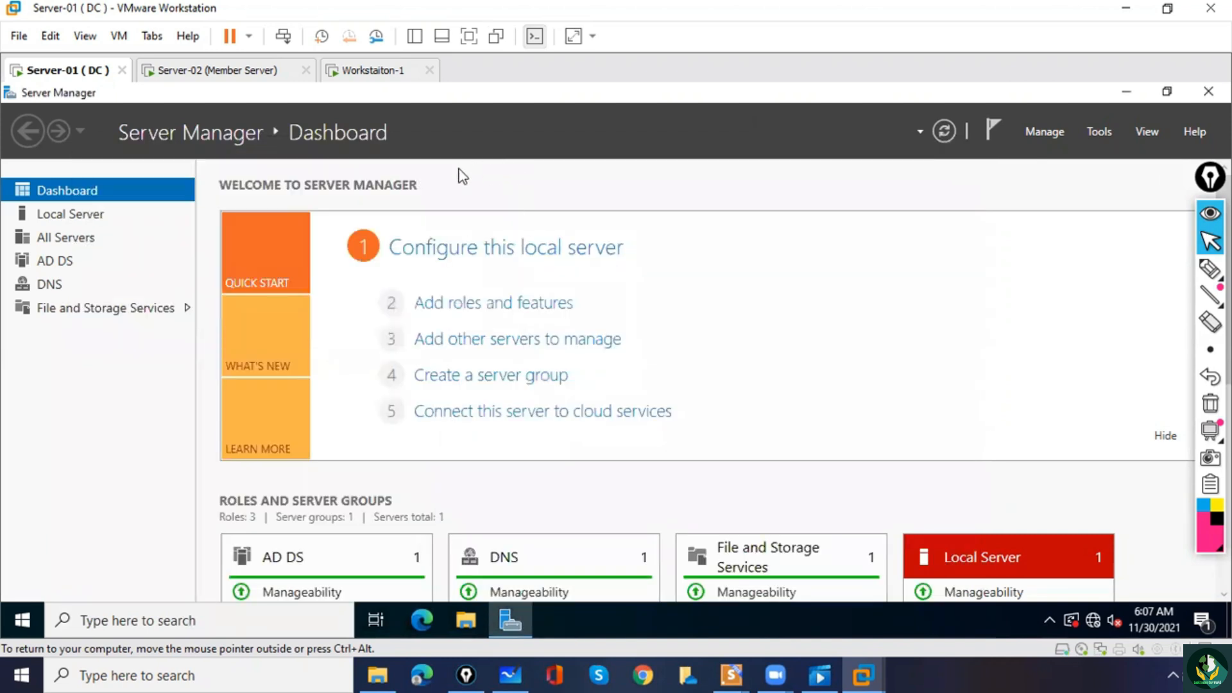
Switch user on Server-01, unlock the lock screen and choose to sign in as another user.
{"action": "left_click", "coordinate": [280, 37]}
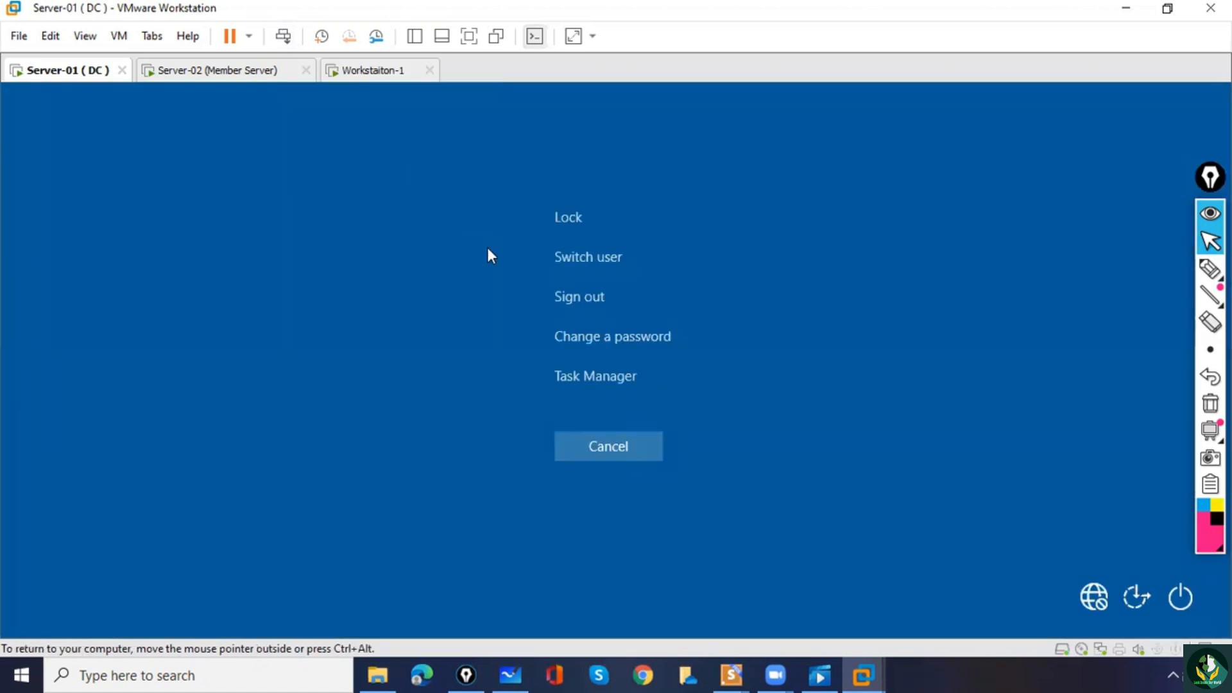
{"action": "left_click", "coordinate": [584, 264]}
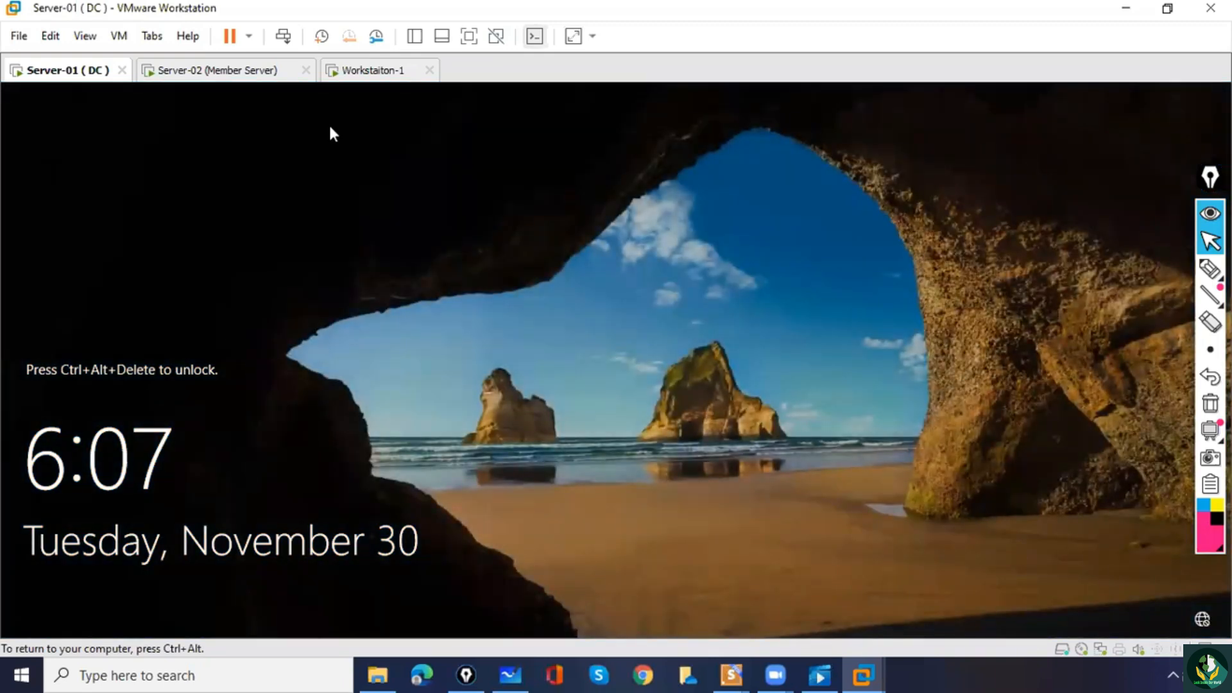
{"action": "left_click", "coordinate": [283, 36]}
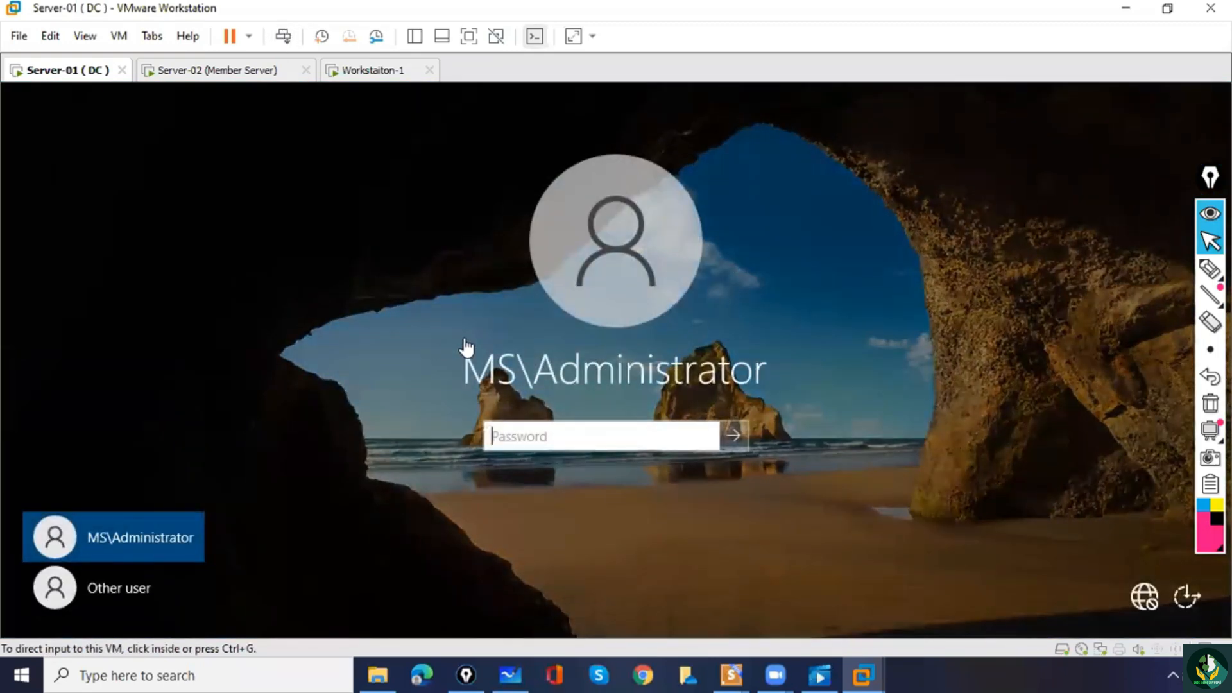
{"action": "left_click", "coordinate": [107, 586]}
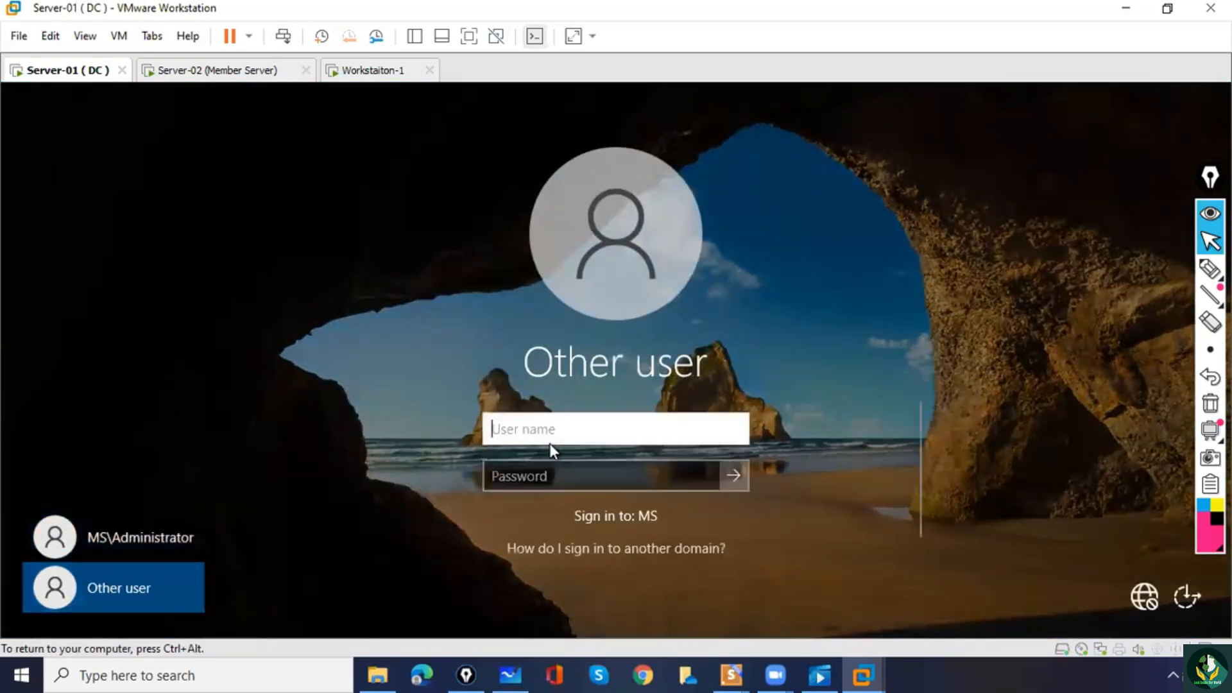
Sign in to the domain controller with the user name bill and the account password.
{"action": "type", "text": "bill"}
{"action": "key", "text": "Tab"}
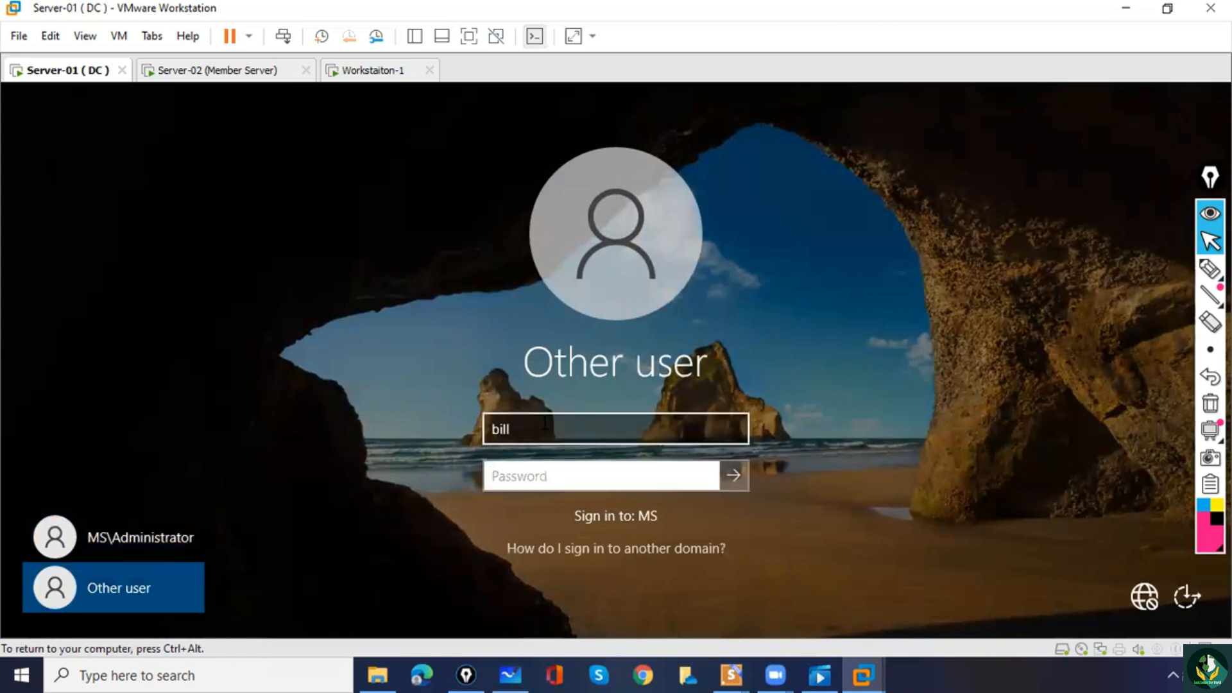
{"action": "type", "text": "••••"}
{"action": "key", "text": "Return"}
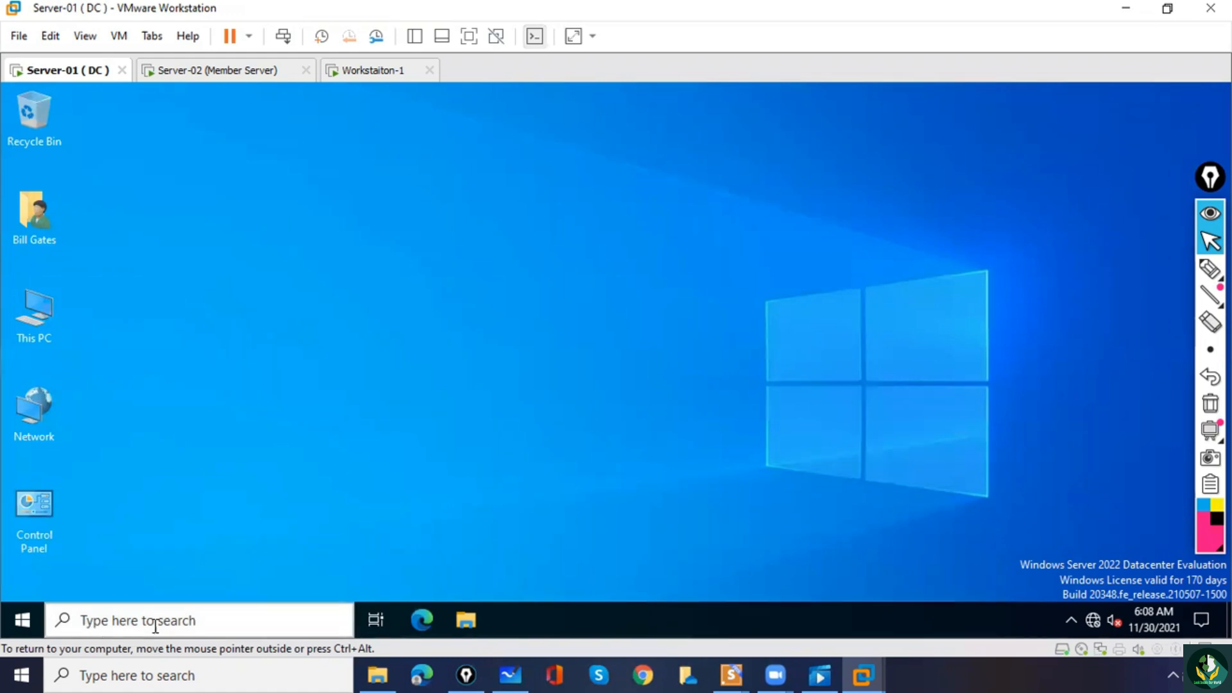
Launch Server Manager and authorize it with the user name bill and the account password.
{"action": "left_click", "coordinate": [18, 634]}
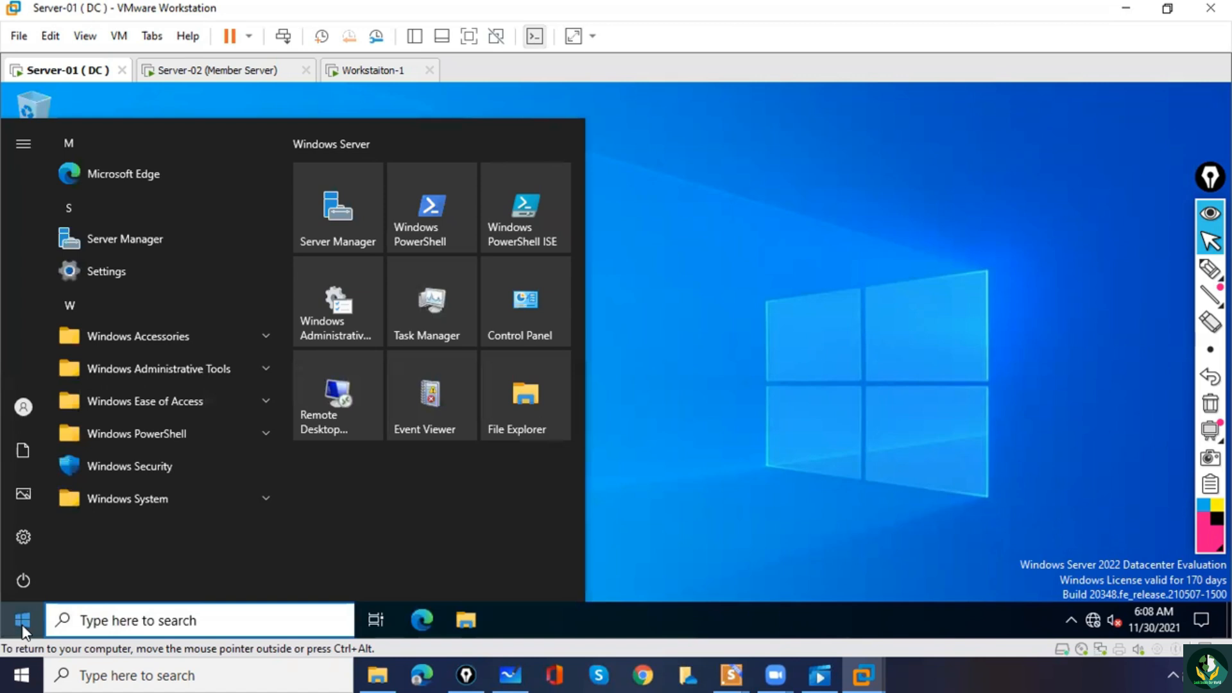
{"action": "left_click", "coordinate": [132, 240]}
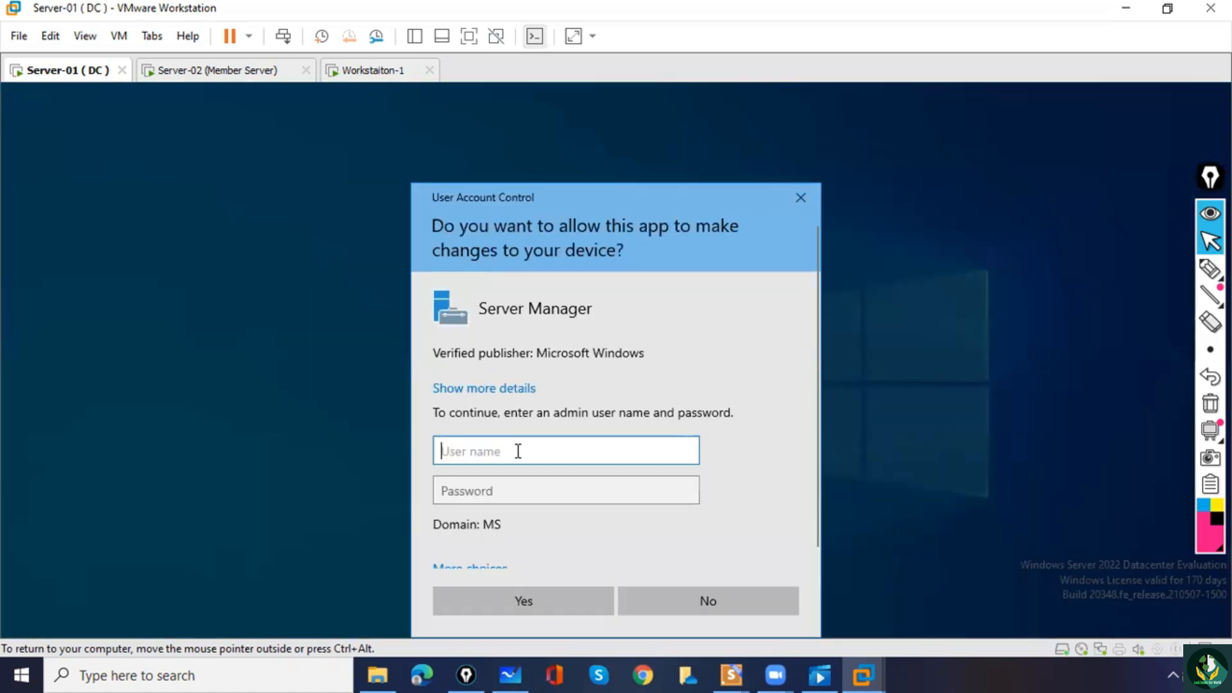
{"action": "type", "text": "bill"}
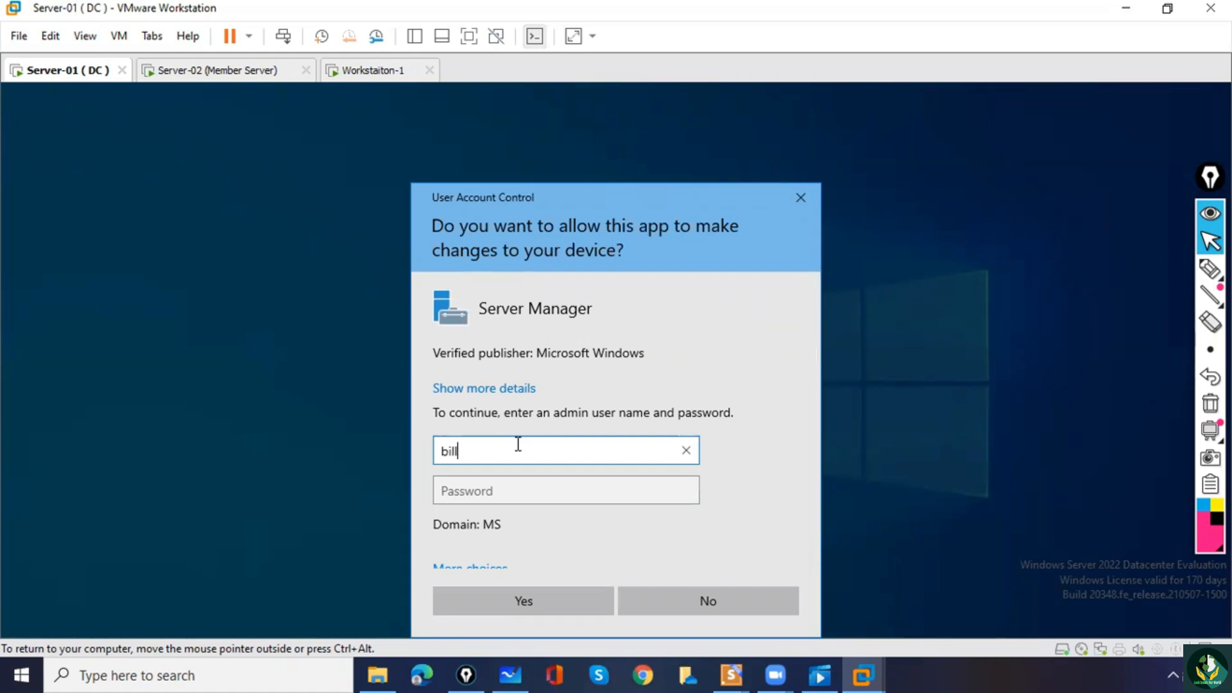
{"action": "key", "text": "Tab"}
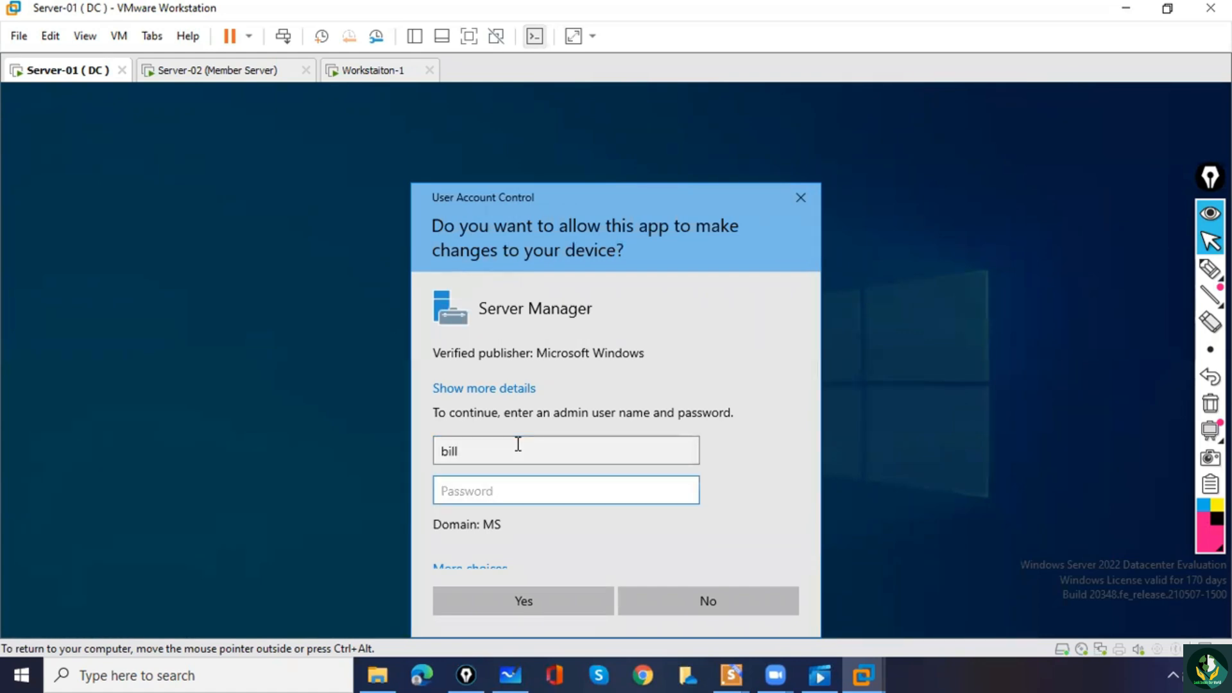
{"action": "type", "text": "****"}
{"action": "left_click", "coordinate": [523, 603]}
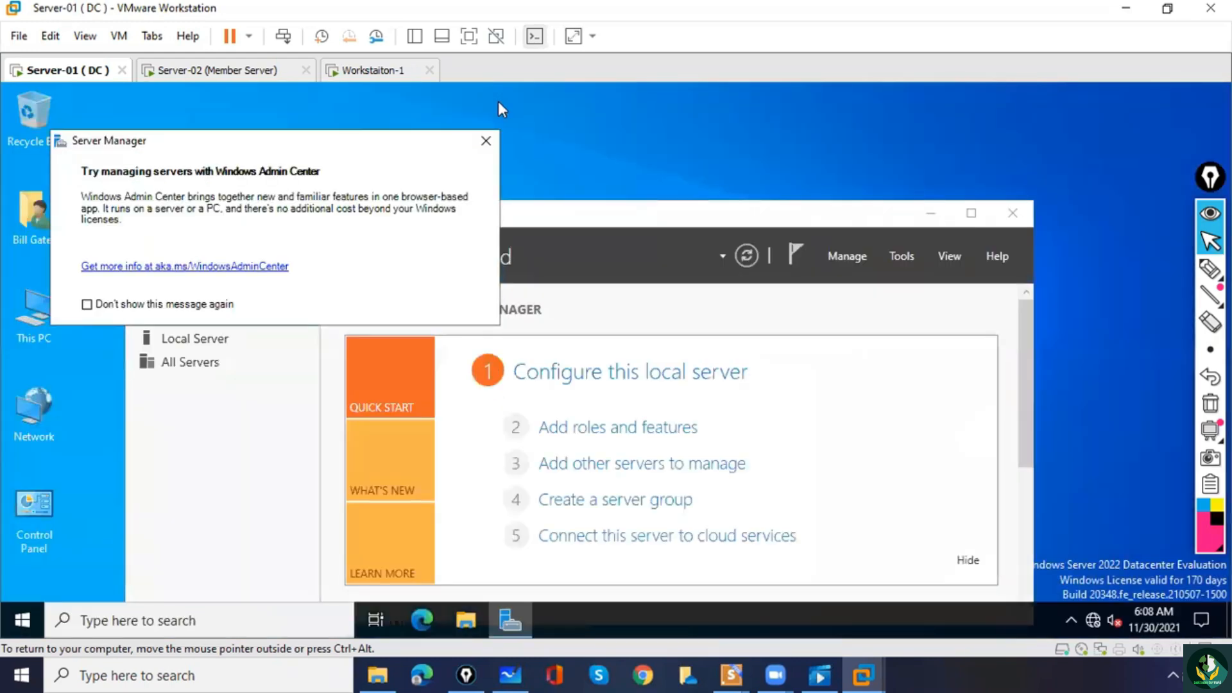
Maximize Server Manager without the Windows Admin Center notice and open Active Directory Users and Computers.
{"action": "left_click", "coordinate": [486, 141]}
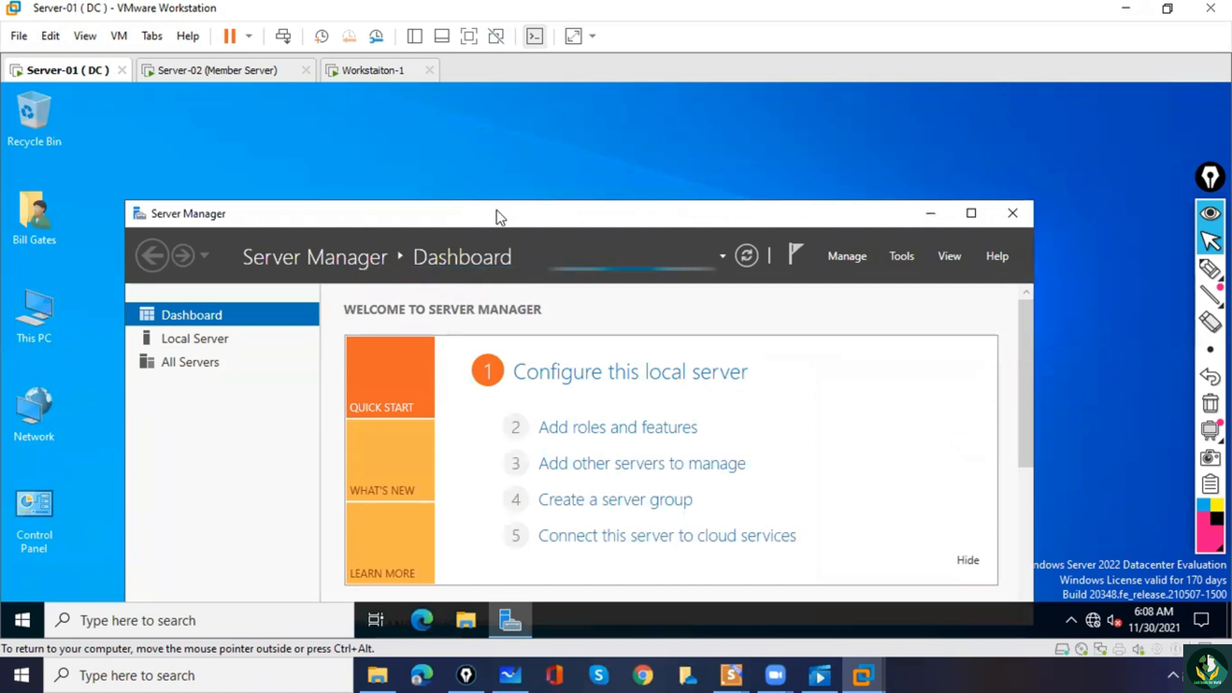
{"action": "double_click", "coordinate": [500, 217]}
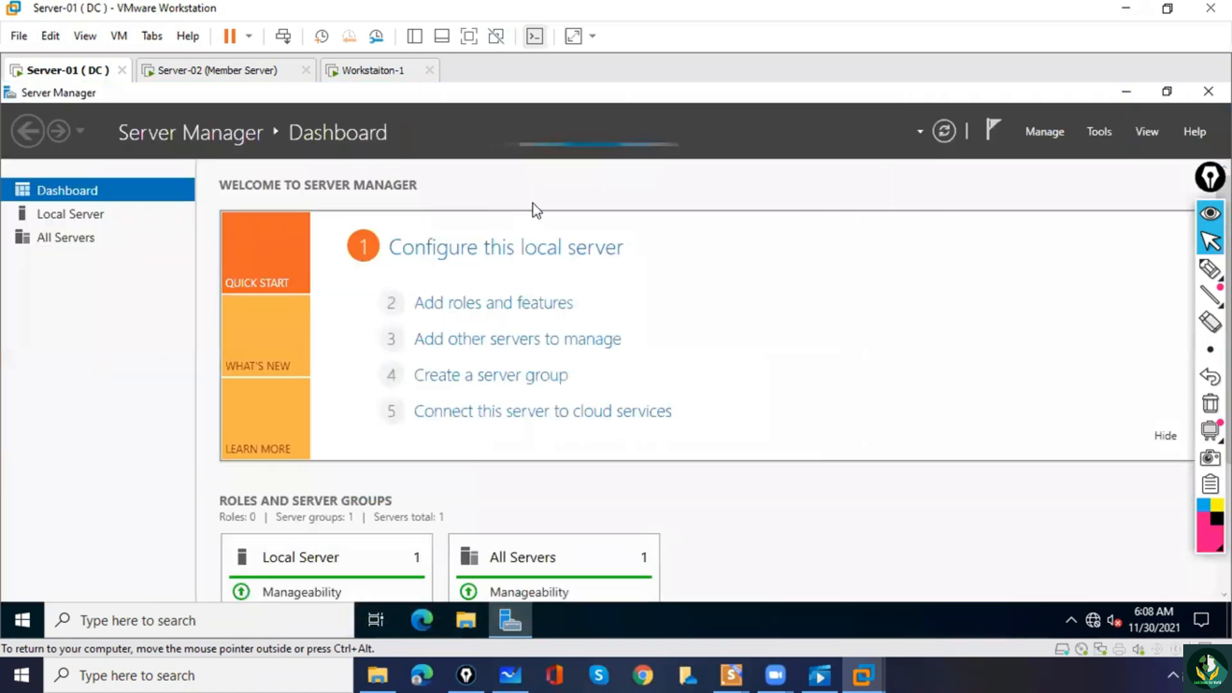
{"action": "left_click", "coordinate": [1100, 132]}
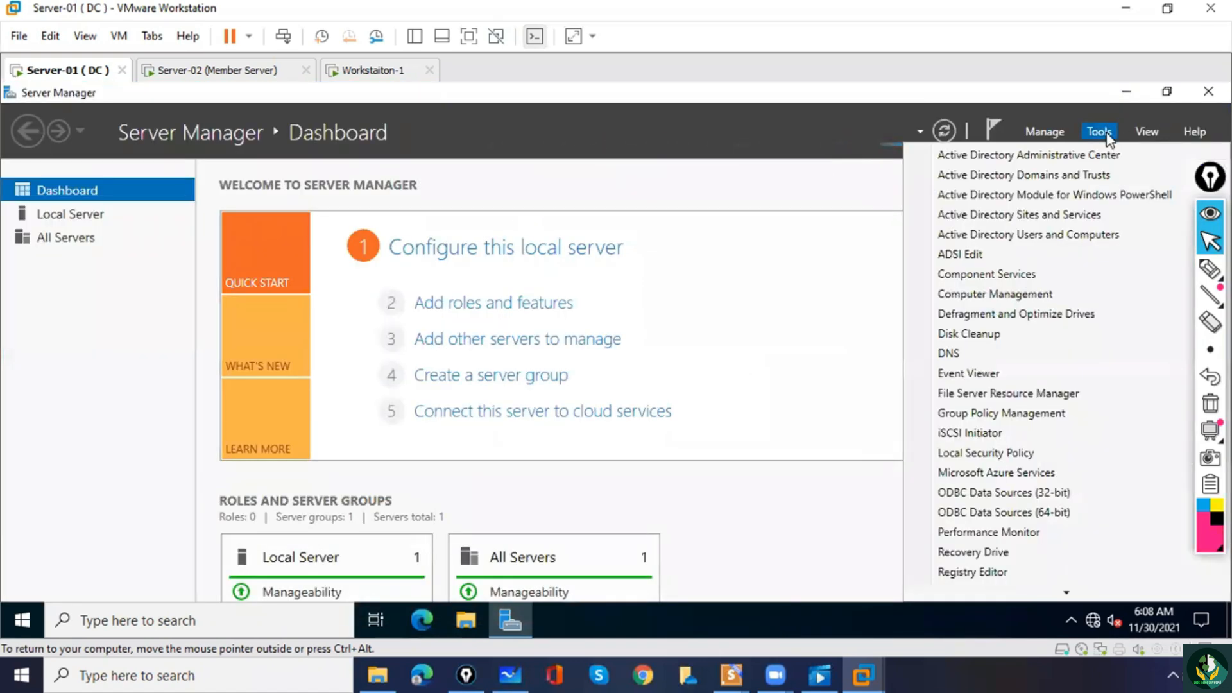
{"action": "left_click", "coordinate": [1048, 235]}
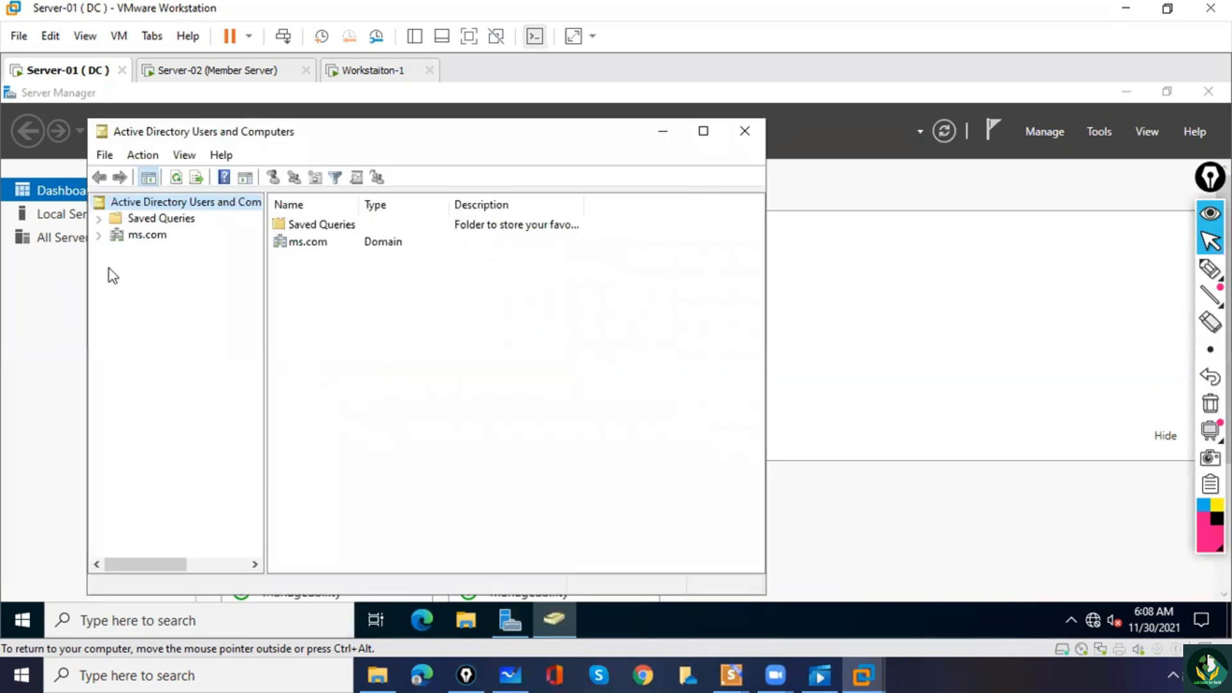
Expand the ms.com domain and check which actions are available to Bill Gates in the Finance OU.
{"action": "left_click", "coordinate": [99, 236]}
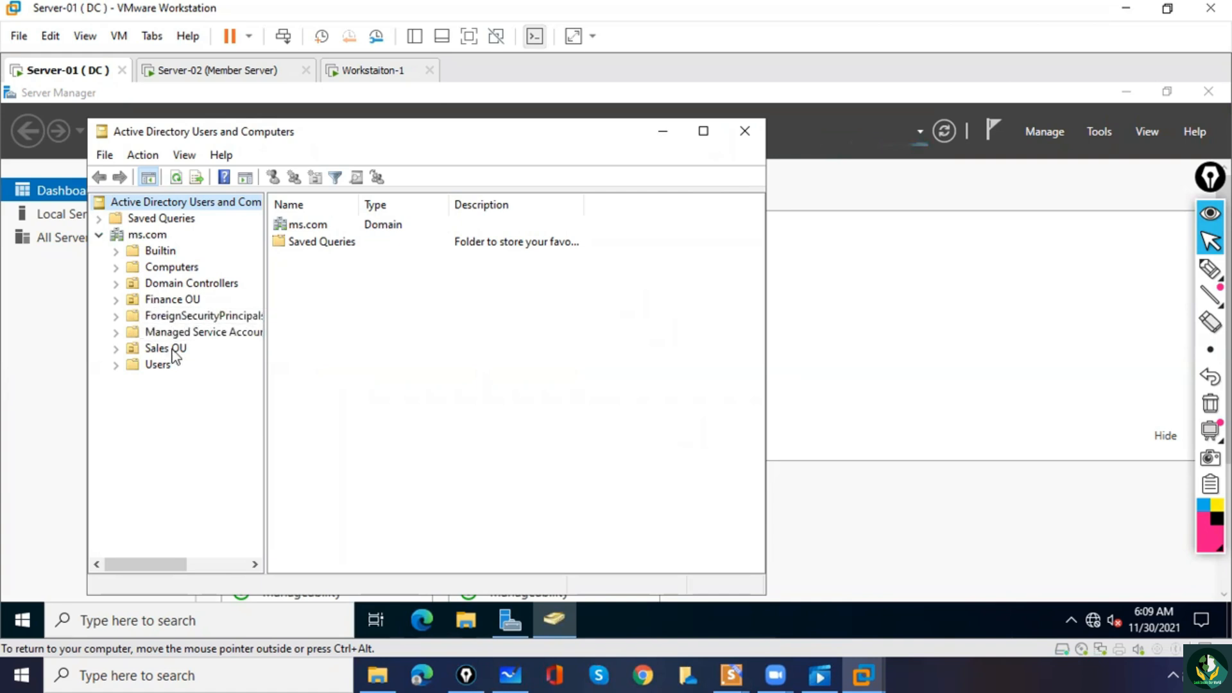
{"action": "left_click", "coordinate": [168, 300]}
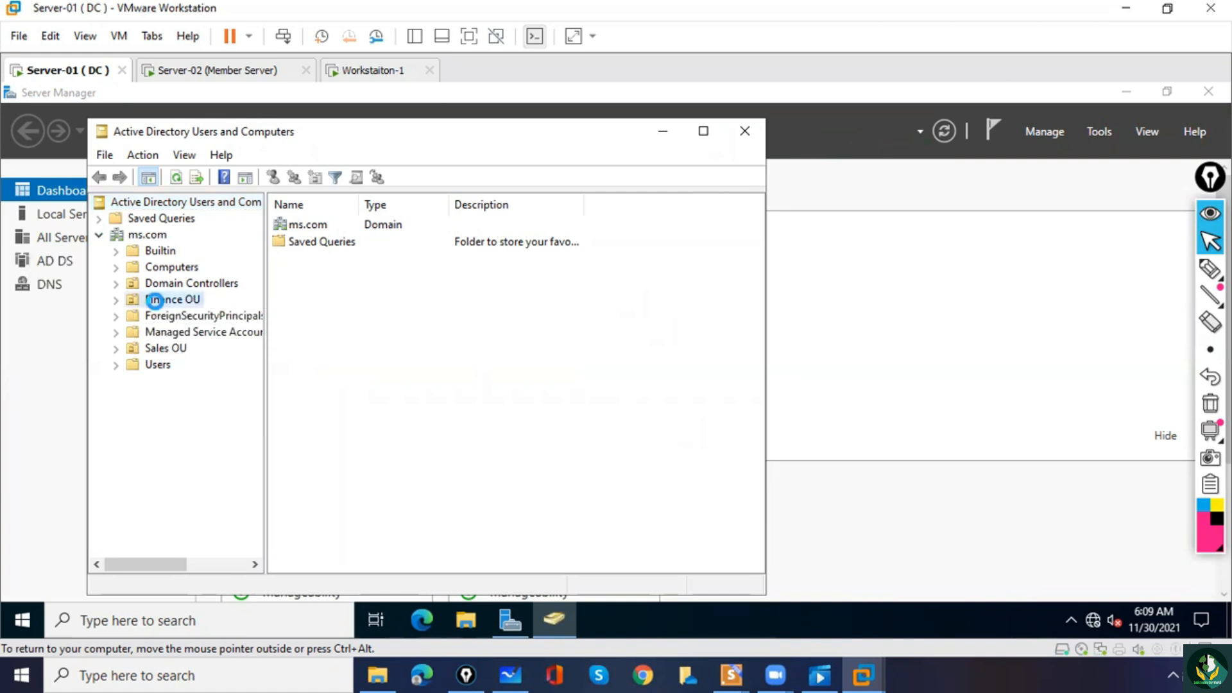
{"action": "right_click", "coordinate": [315, 368]}
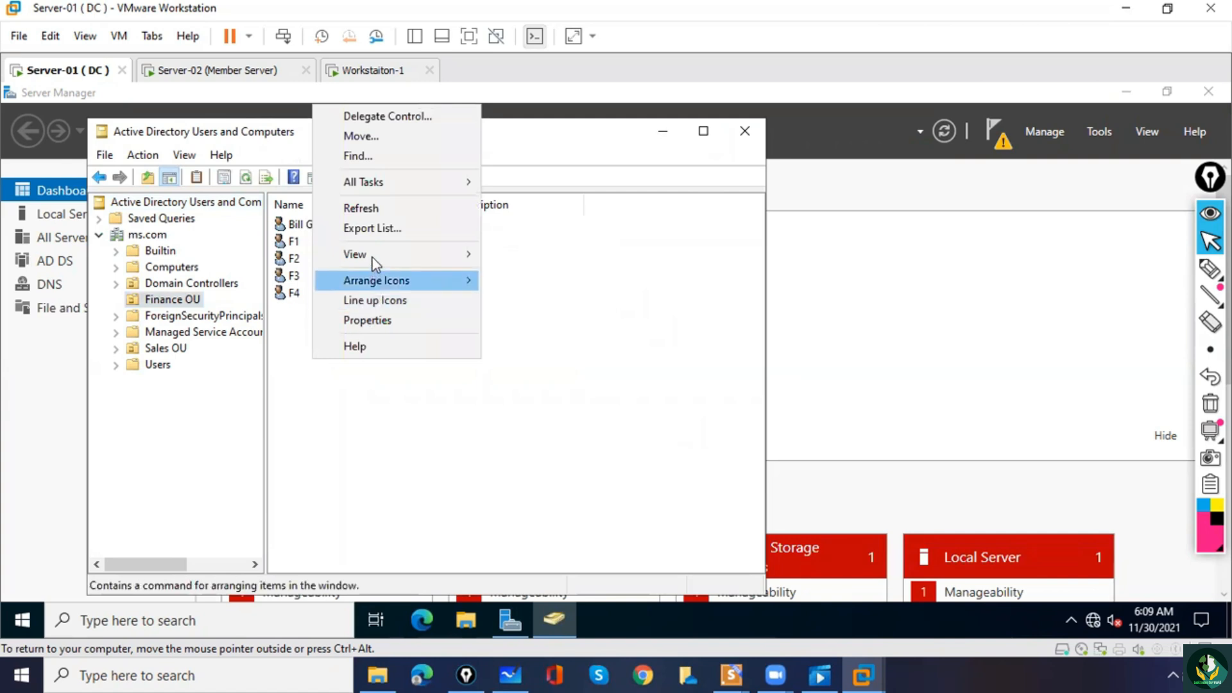
{"action": "mouse_move", "coordinate": [381, 184]}
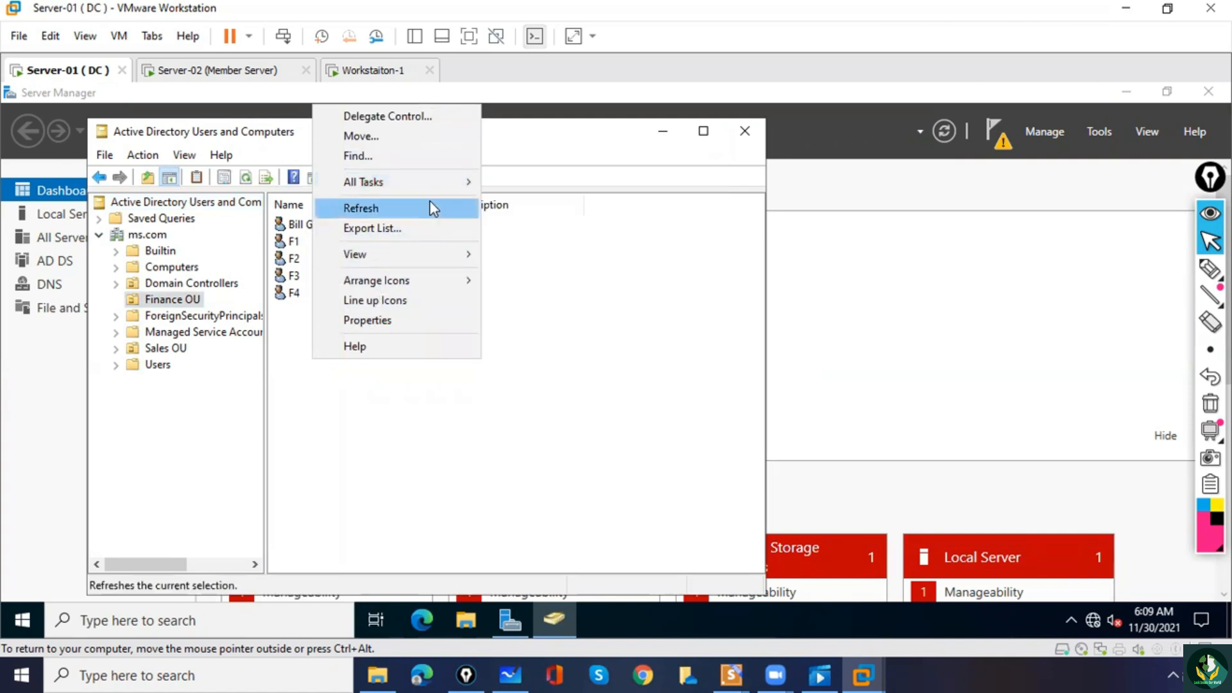
{"action": "left_click", "coordinate": [542, 385]}
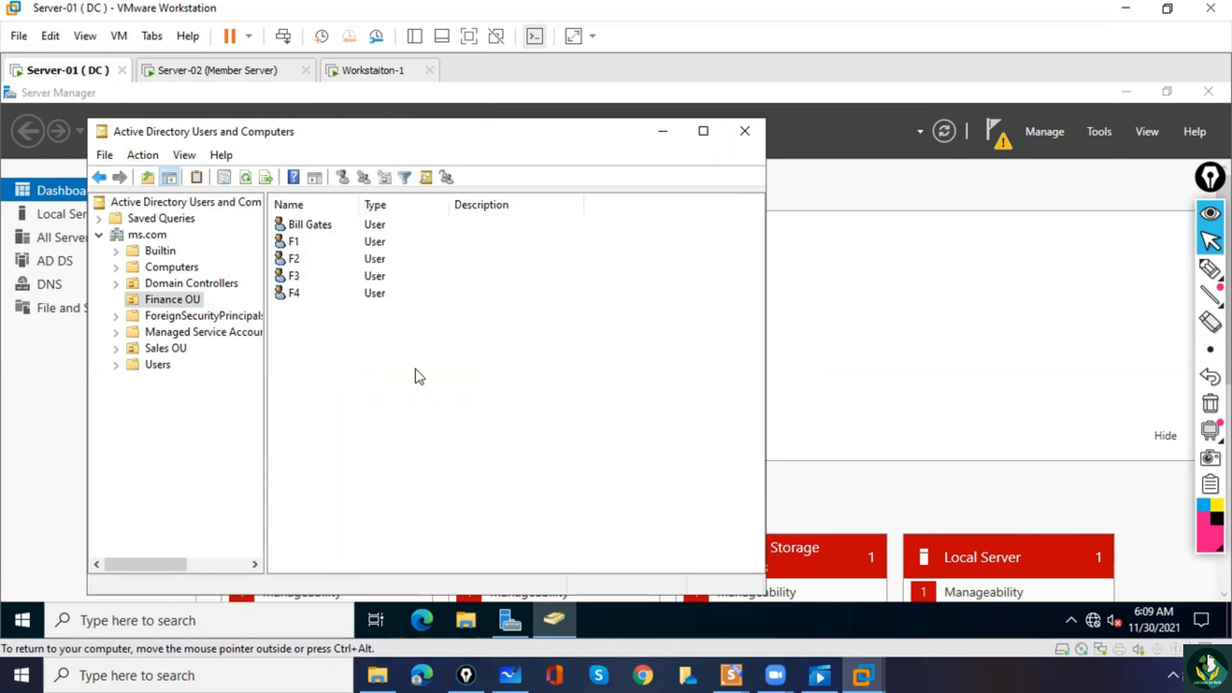
Compare the actions available to Bill Gates in the Finance OU with the object creation options in the Sales OU.
{"action": "right_click", "coordinate": [335, 361]}
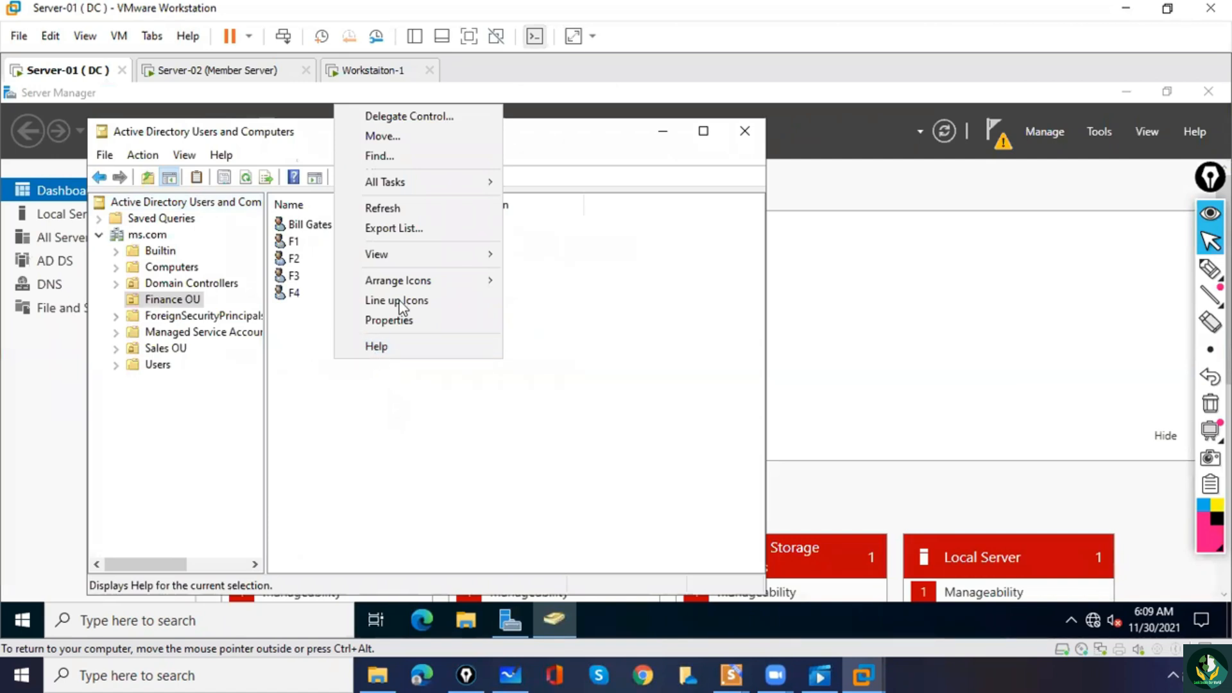
{"action": "mouse_move", "coordinate": [408, 186]}
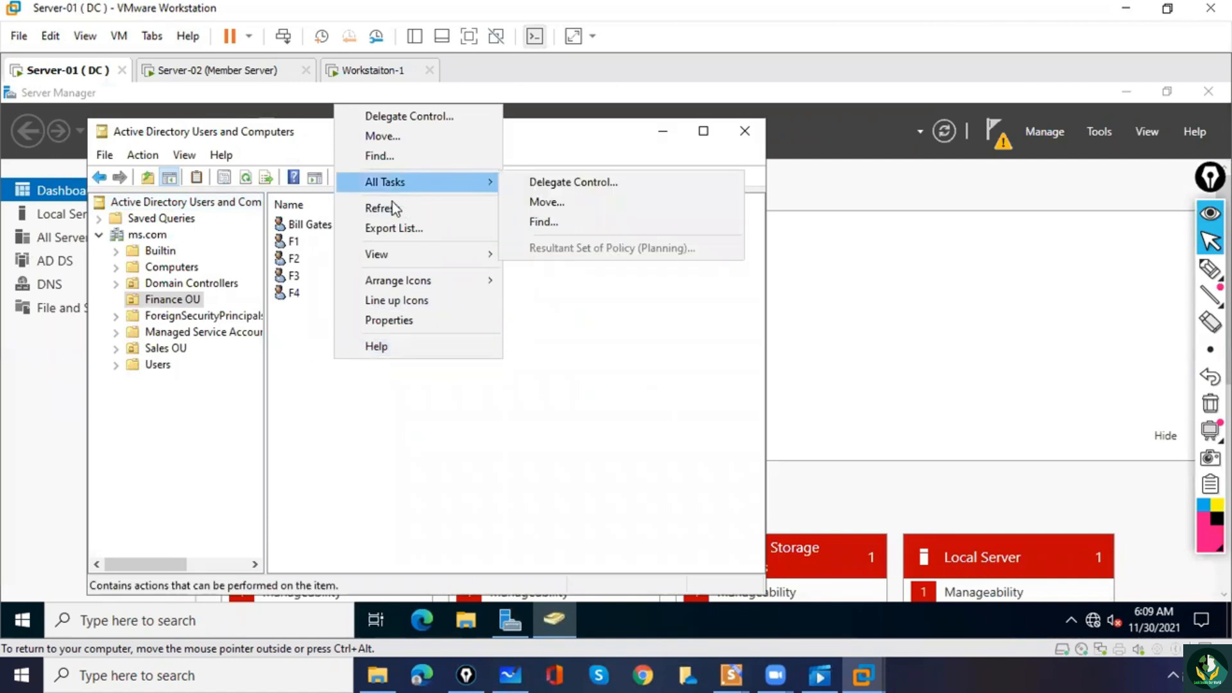
{"action": "left_click", "coordinate": [153, 351]}
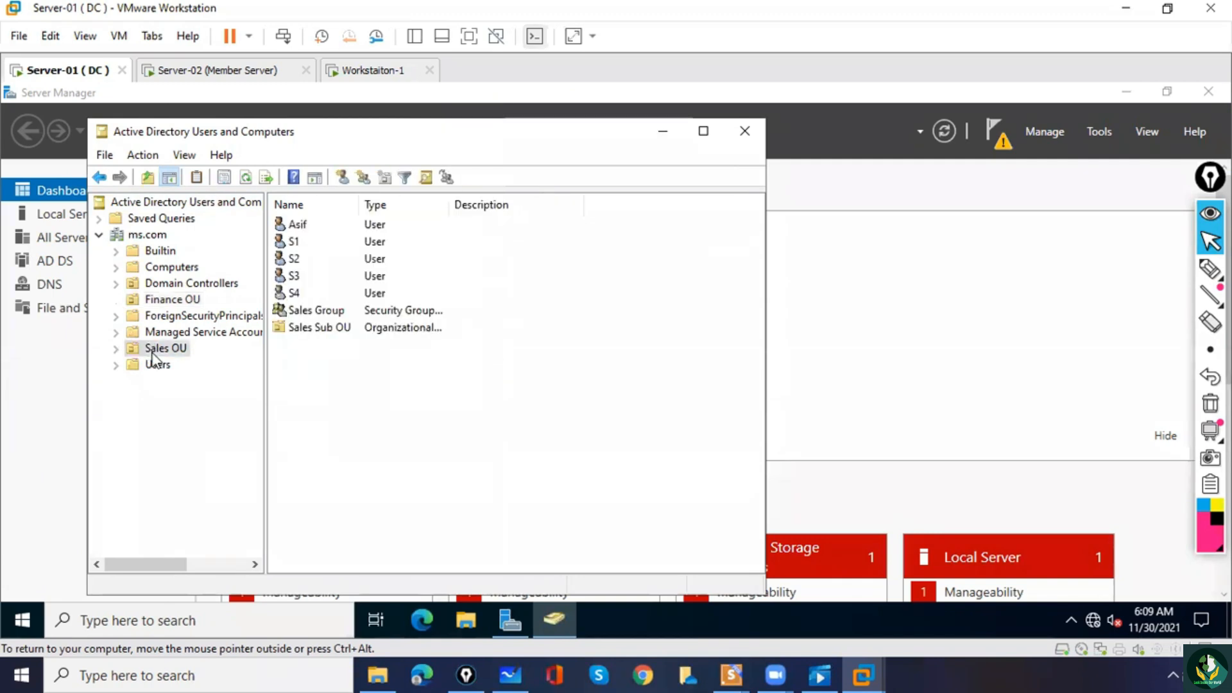
{"action": "right_click", "coordinate": [153, 351]}
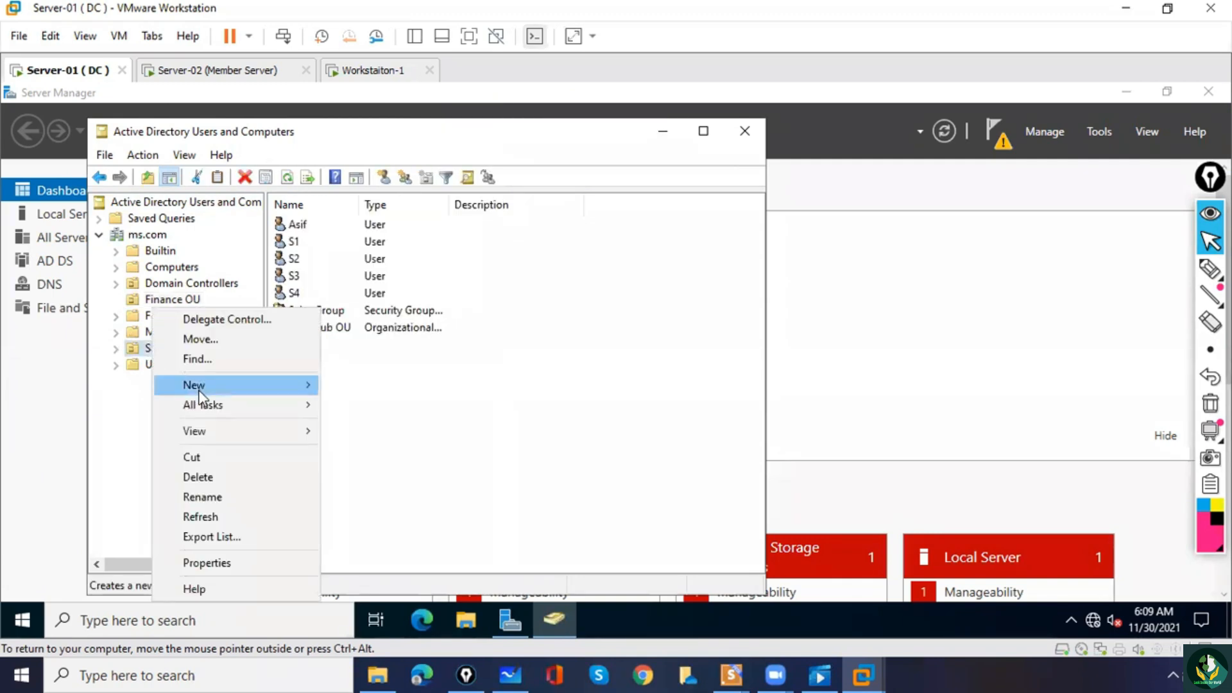
{"action": "mouse_move", "coordinate": [205, 389]}
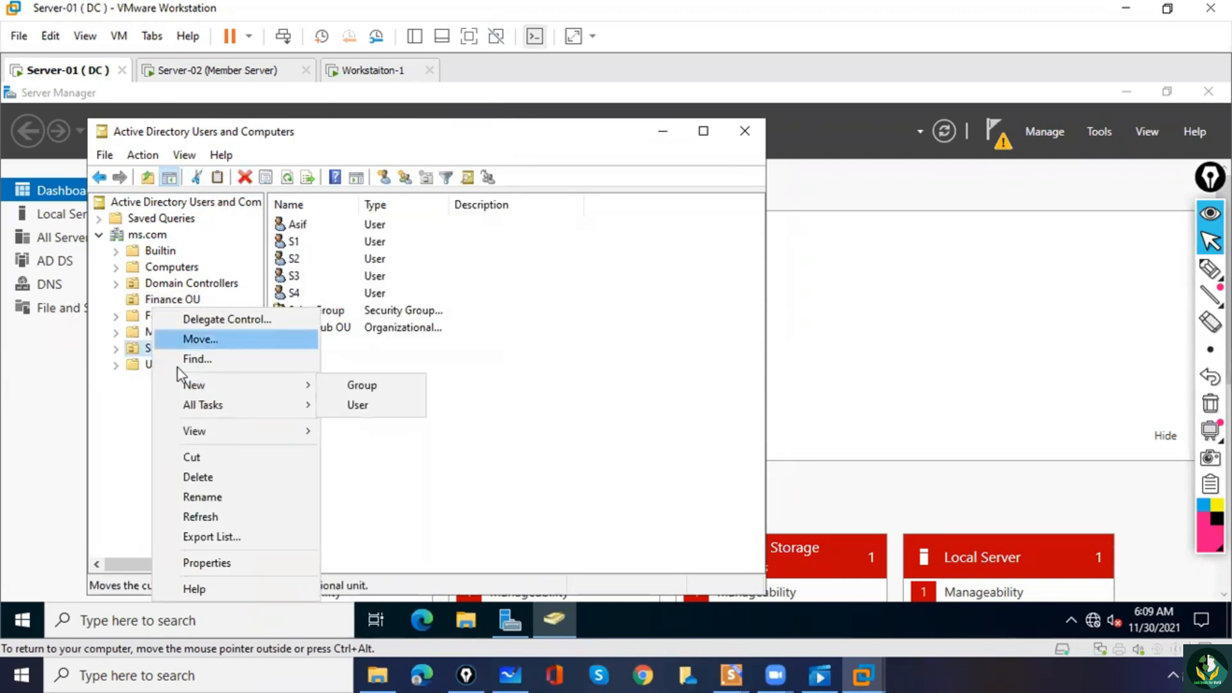
{"action": "left_click", "coordinate": [141, 419]}
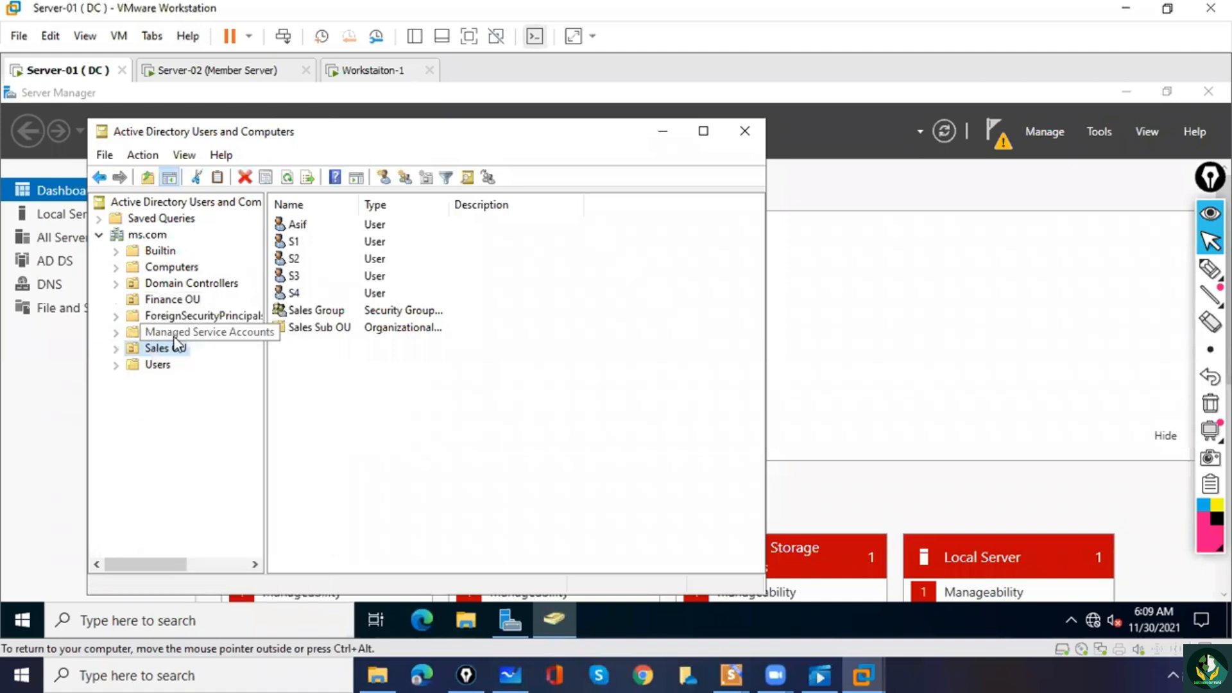
{"action": "left_click", "coordinate": [178, 357]}
{"action": "right_click", "coordinate": [177, 354]}
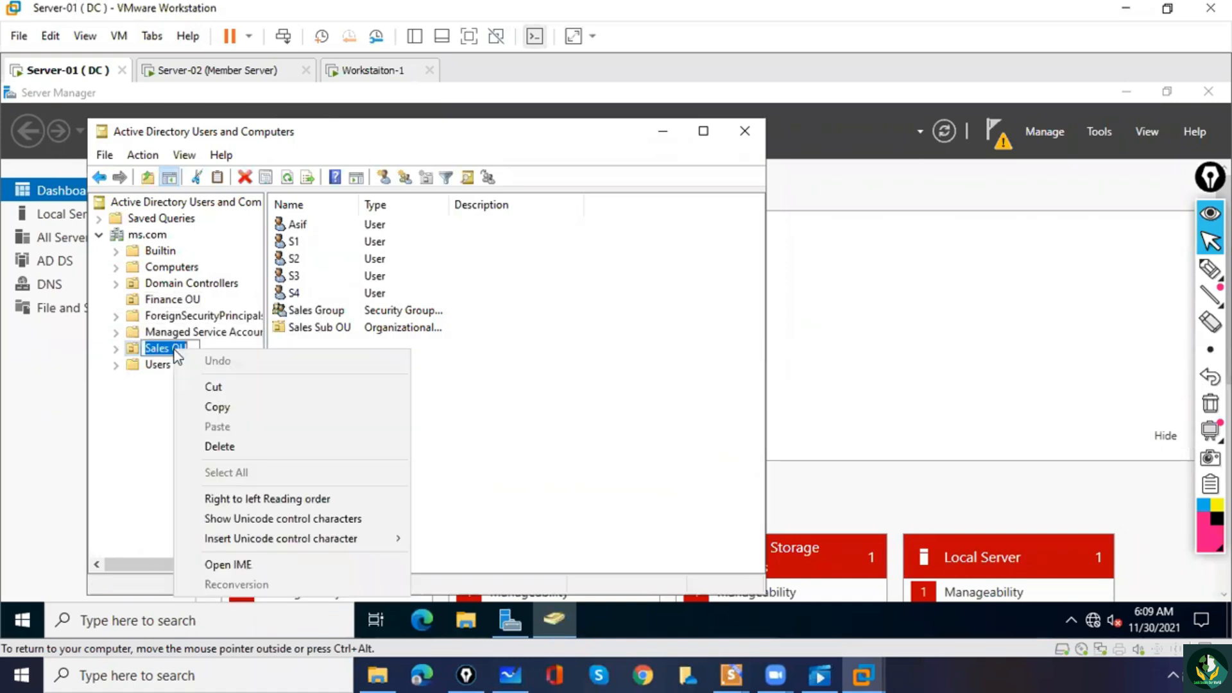
{"action": "left_click", "coordinate": [136, 406]}
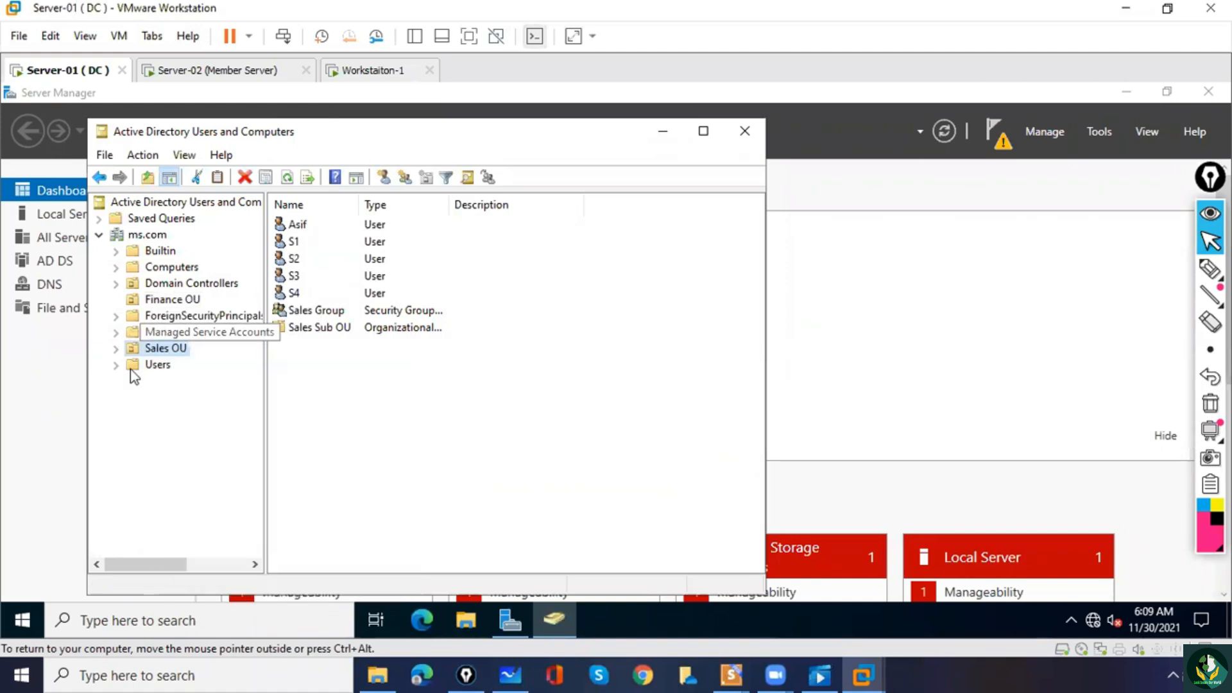
Start a new user in the Sales OU with the first name S5 and the user logon name S5.
{"action": "right_click", "coordinate": [175, 353]}
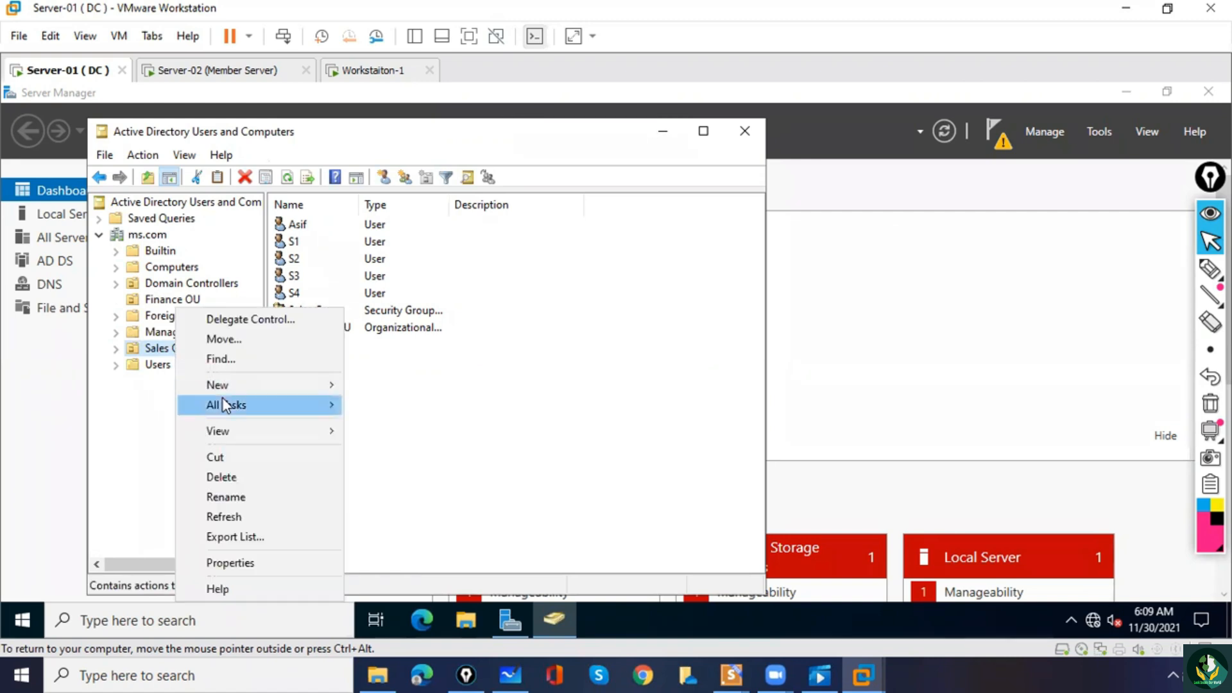
{"action": "mouse_move", "coordinate": [252, 387]}
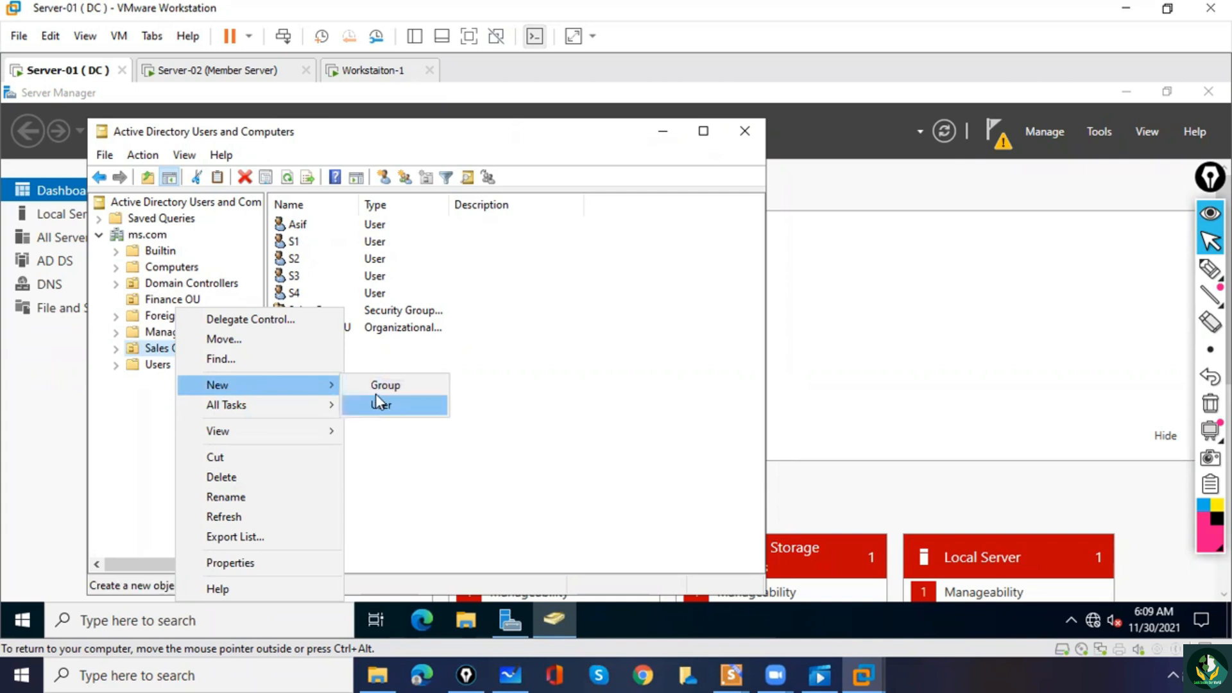
{"action": "left_click", "coordinate": [392, 407]}
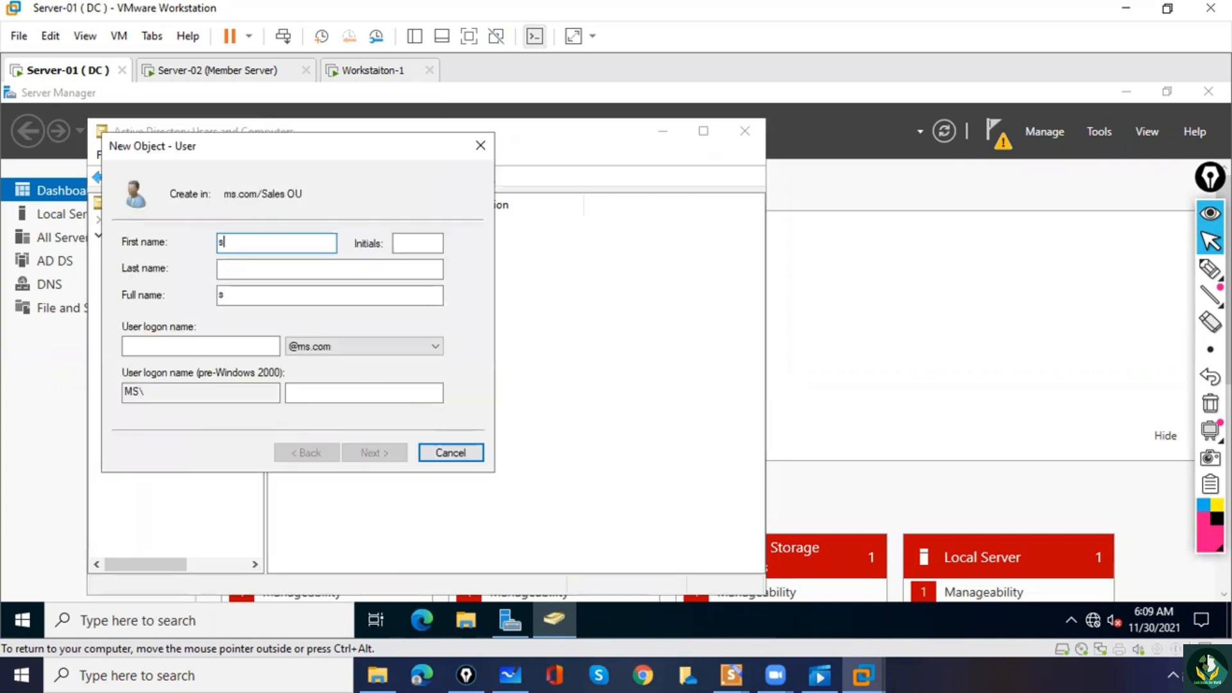
{"action": "type", "text": "s"}
{"action": "key", "text": "BackSpace"}
{"action": "type", "text": "S5"}
{"action": "key", "text": "Tab"}
{"action": "key", "text": "Tab"}
{"action": "key", "text": "Tab"}
{"action": "key", "text": "Tab"}
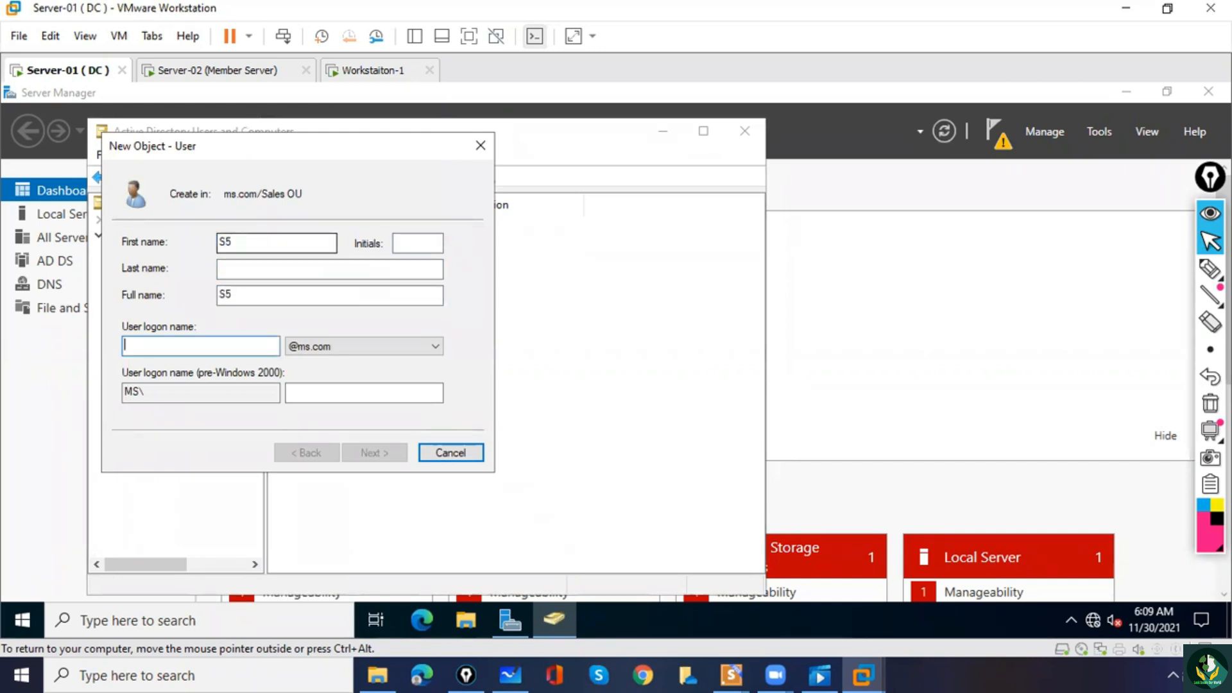
{"action": "type", "text": "S5"}
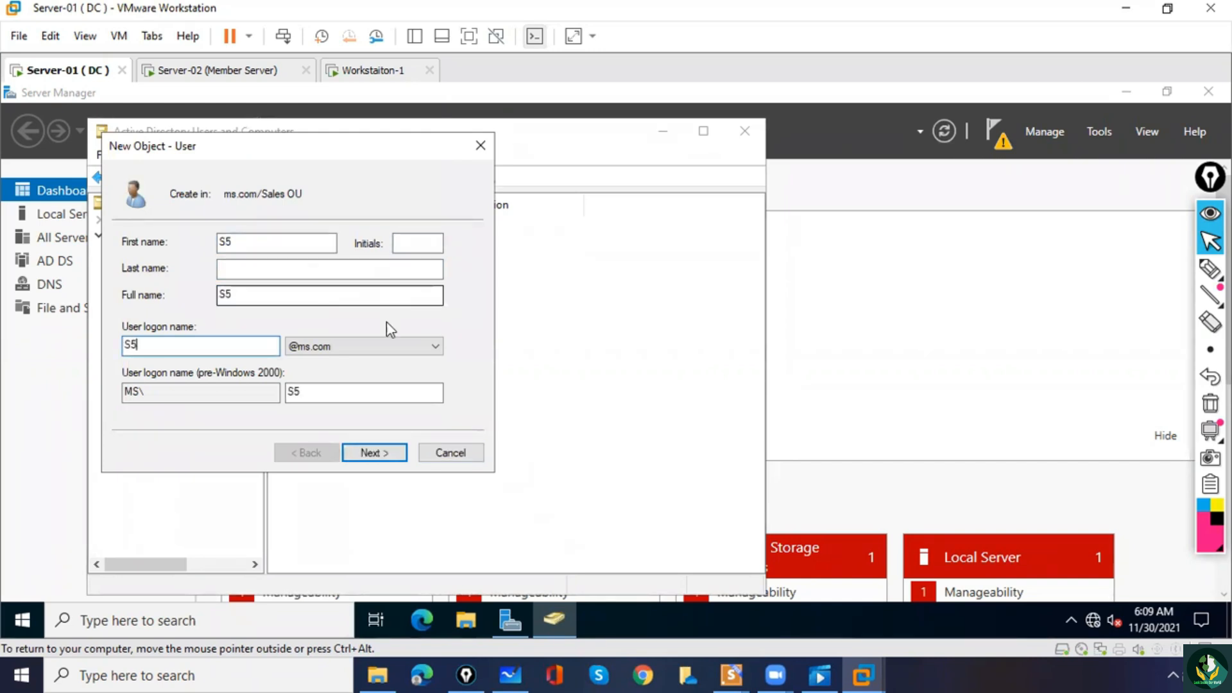
{"action": "left_click", "coordinate": [368, 457]}
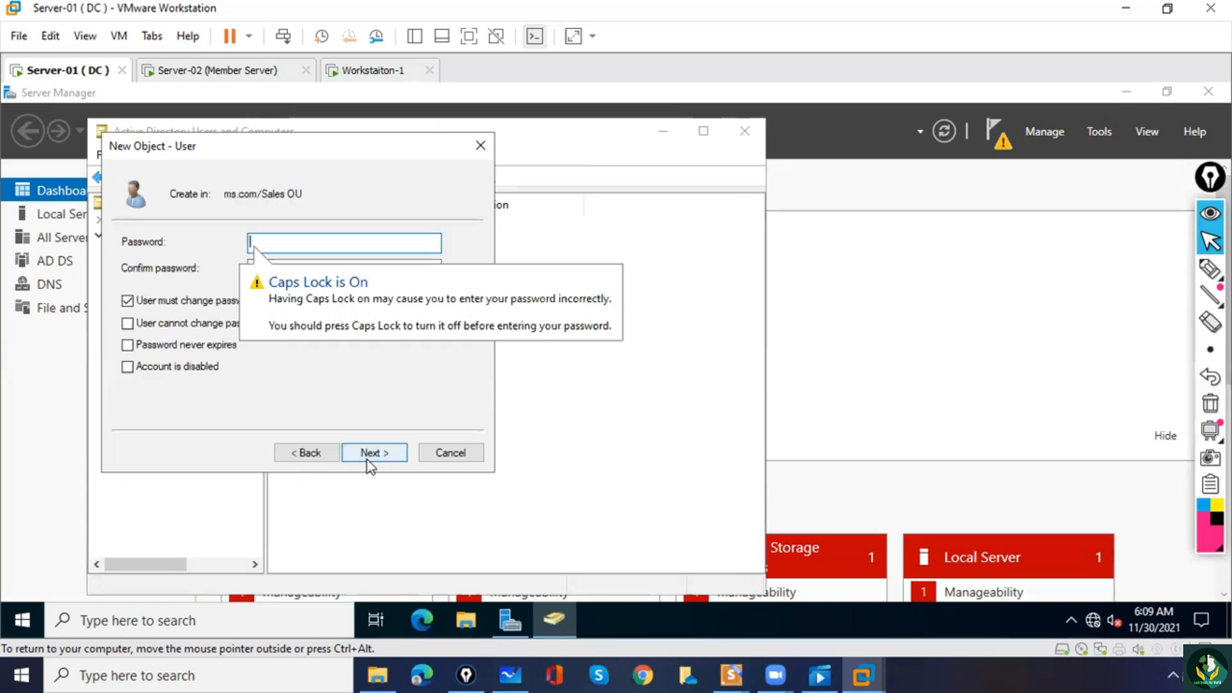
Enter and confirm the account password for S5, set it to never expire without a forced change at next logon, and create the user.
{"action": "left_click", "coordinate": [127, 300]}
{"action": "left_click", "coordinate": [127, 346]}
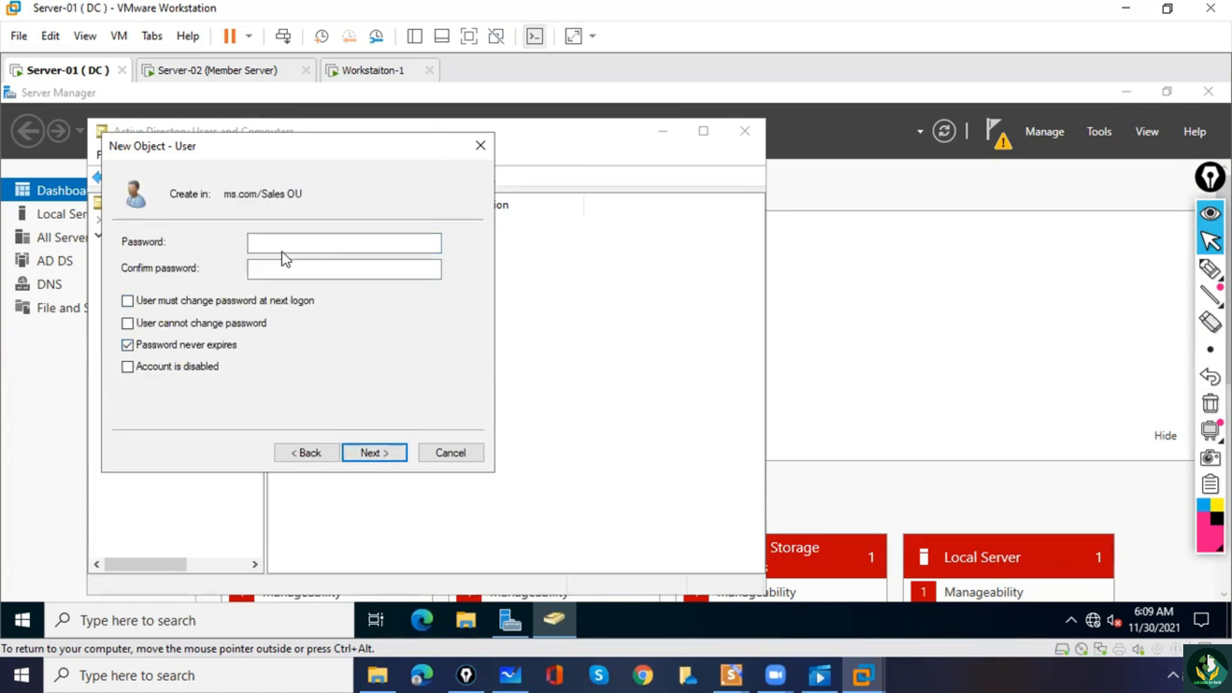
{"action": "left_click", "coordinate": [277, 242]}
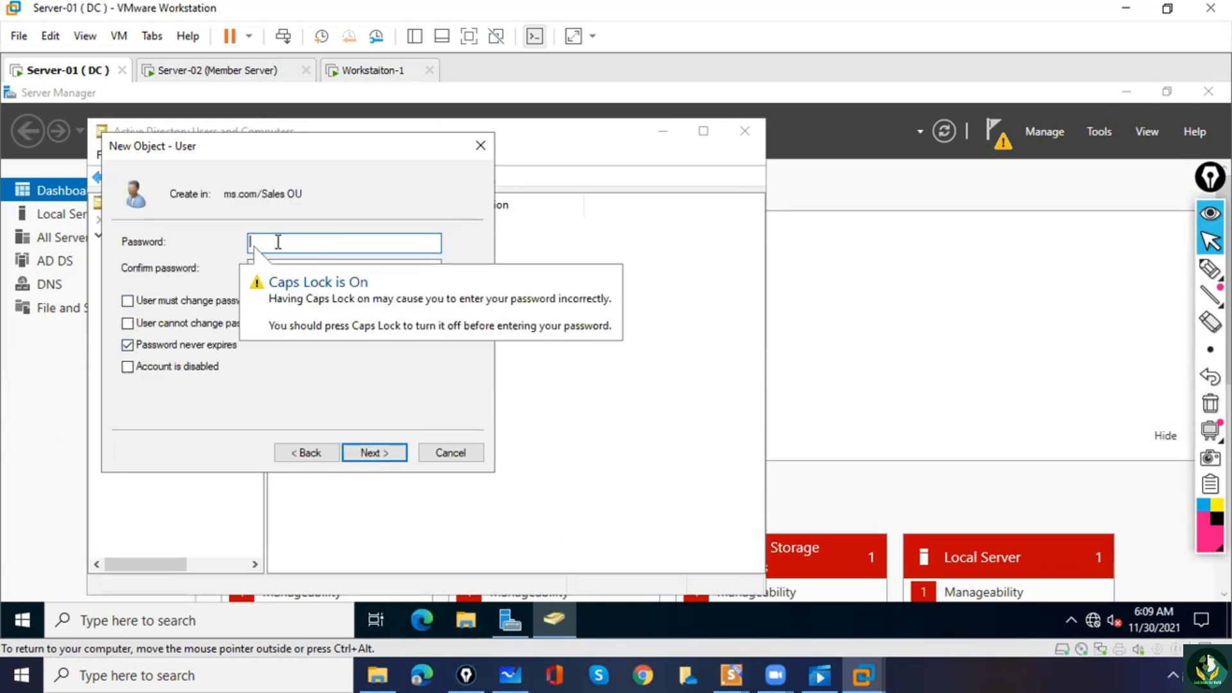
{"action": "type", "text": "Pa"}
{"action": "key", "text": "Tab"}
{"action": "type", "text": "•"}
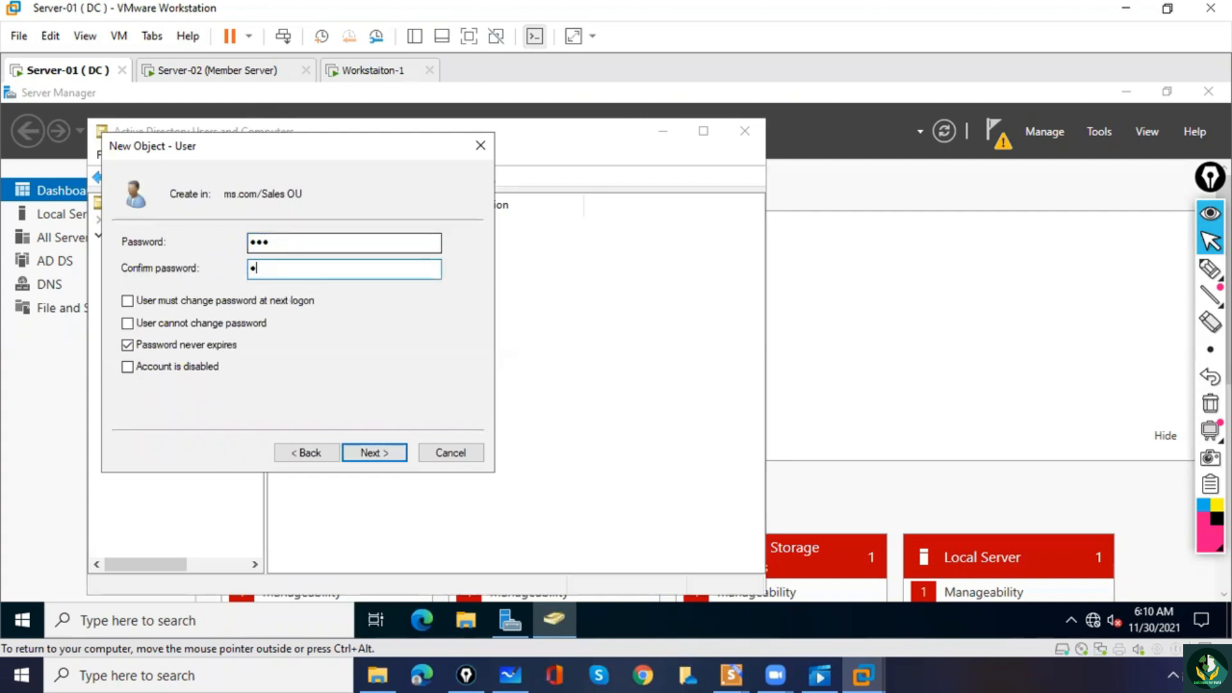
{"action": "left_click", "coordinate": [365, 453]}
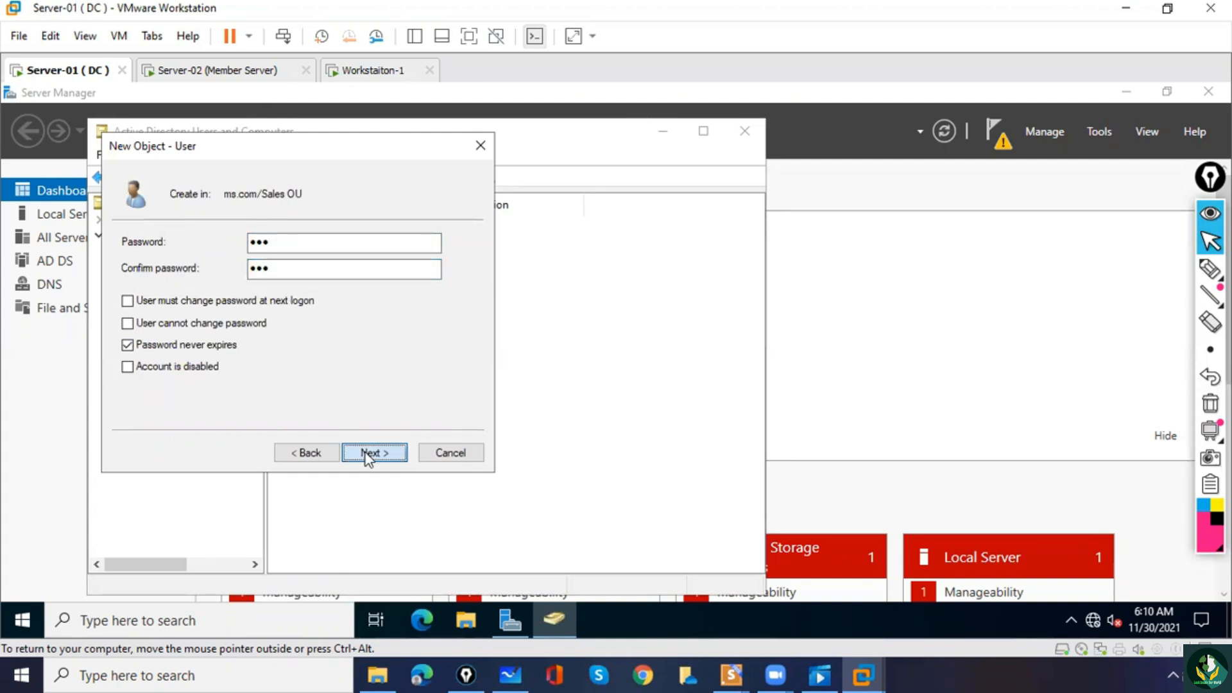
{"action": "left_click", "coordinate": [365, 453]}
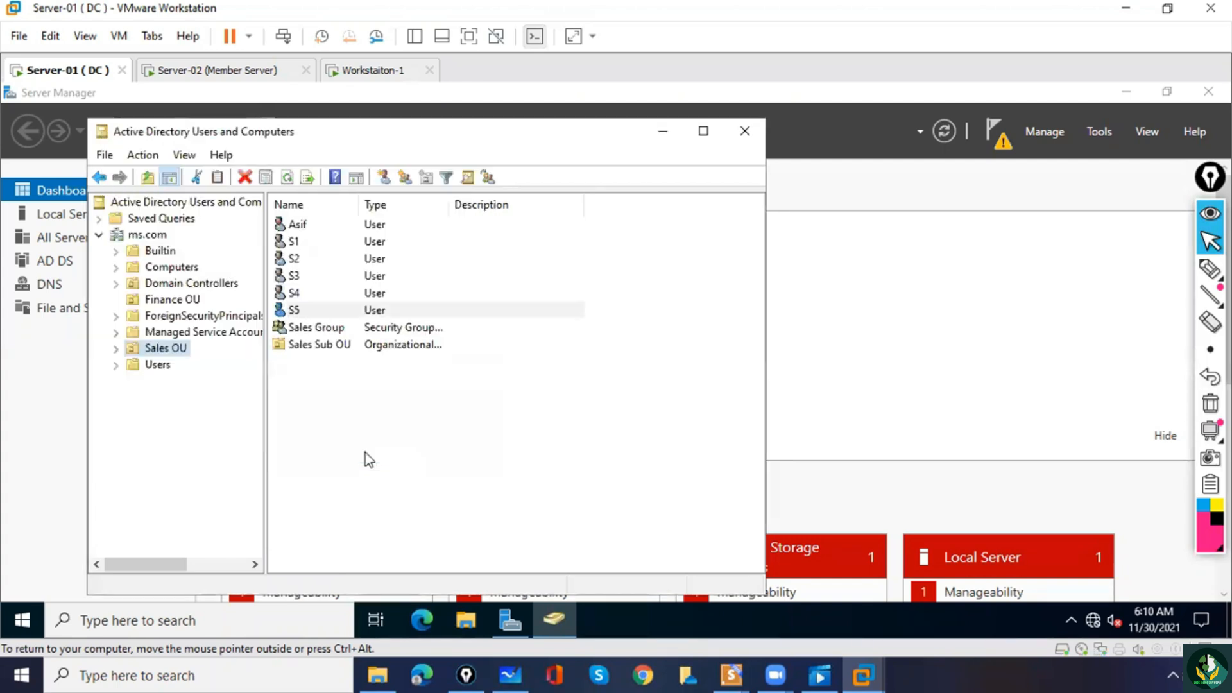
Delete the user S5 from the Sales OU to test the delegated delete permission.
{"action": "left_click", "coordinate": [329, 458]}
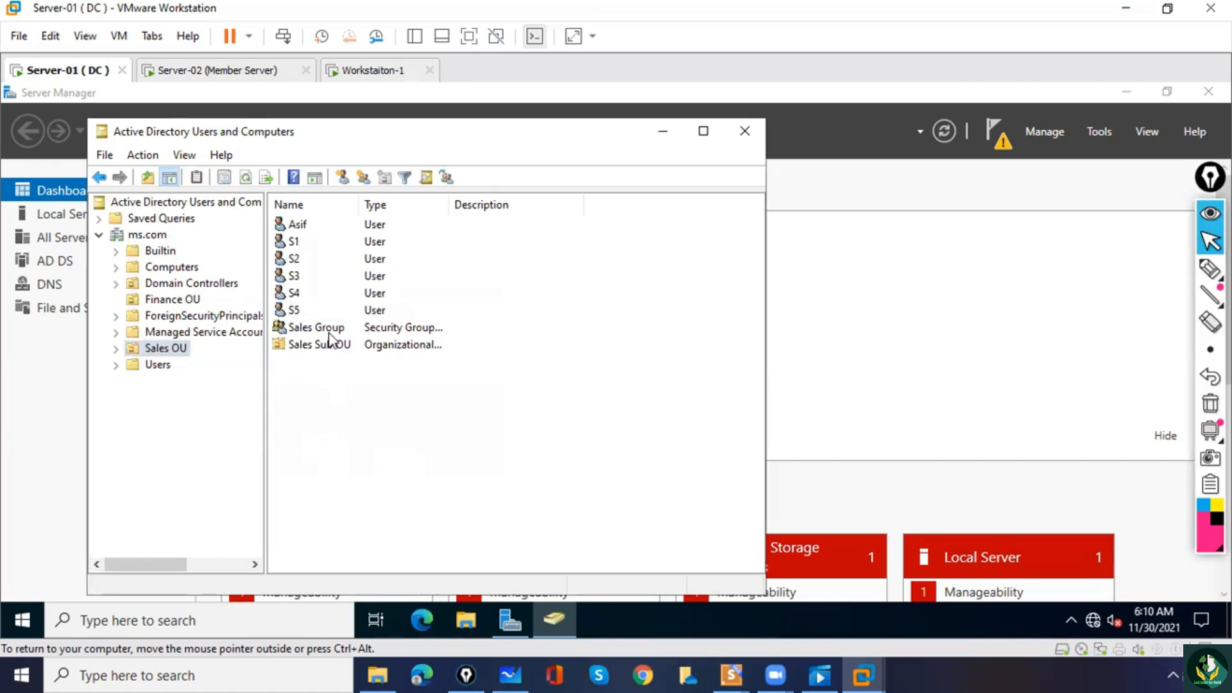
{"action": "left_click", "coordinate": [296, 314]}
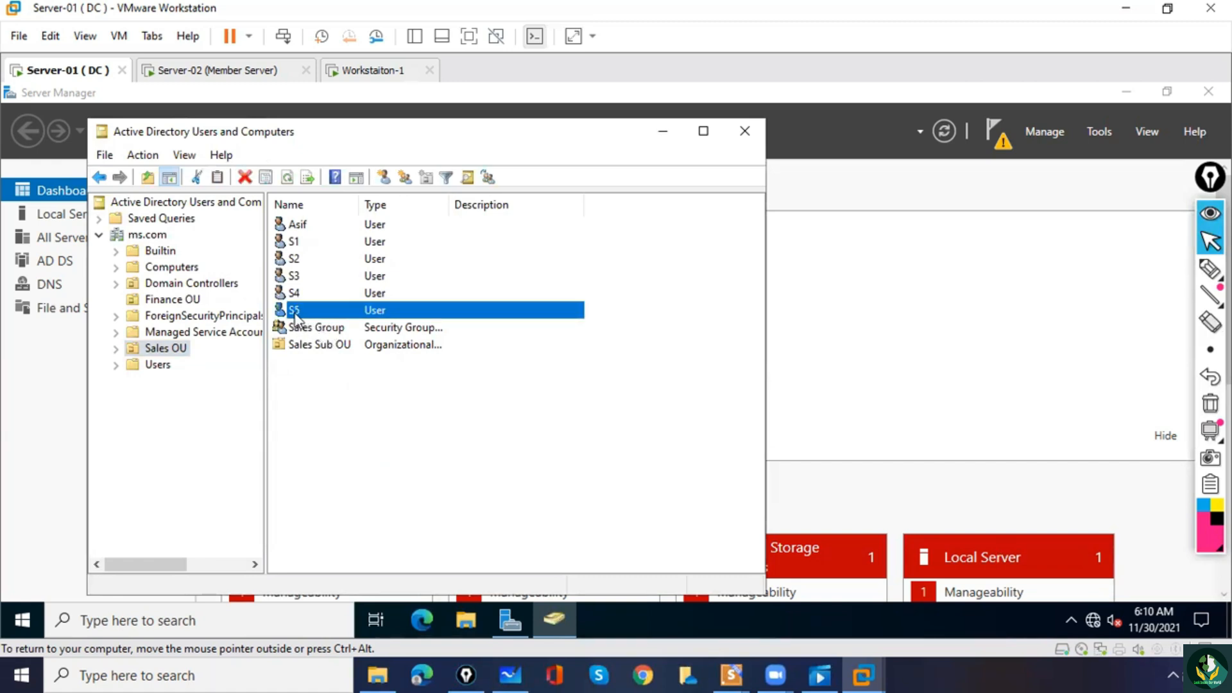
{"action": "right_click", "coordinate": [296, 315]}
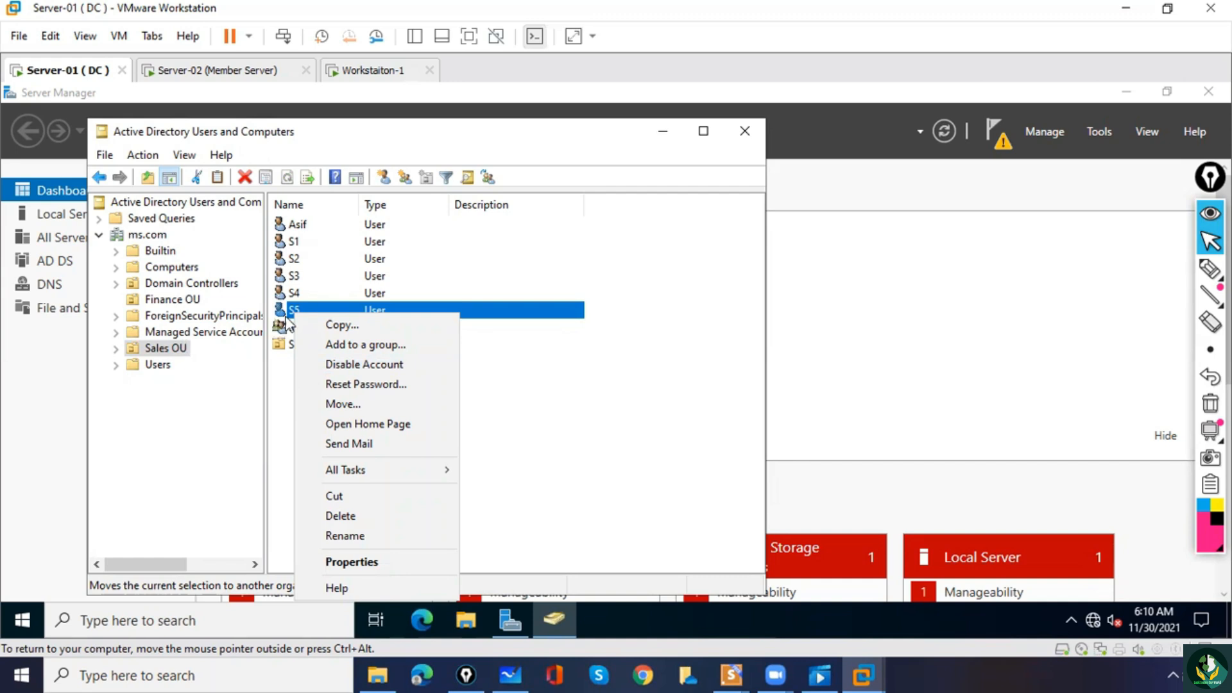
{"action": "left_click", "coordinate": [347, 516]}
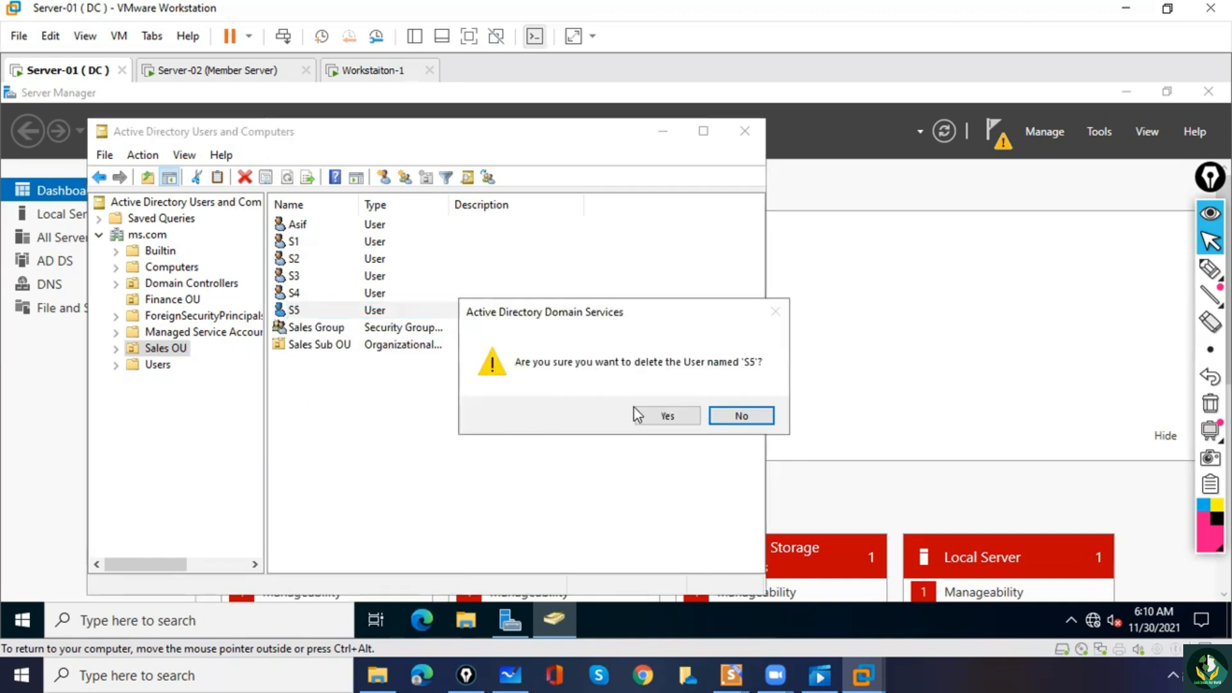
{"action": "left_click", "coordinate": [662, 419]}
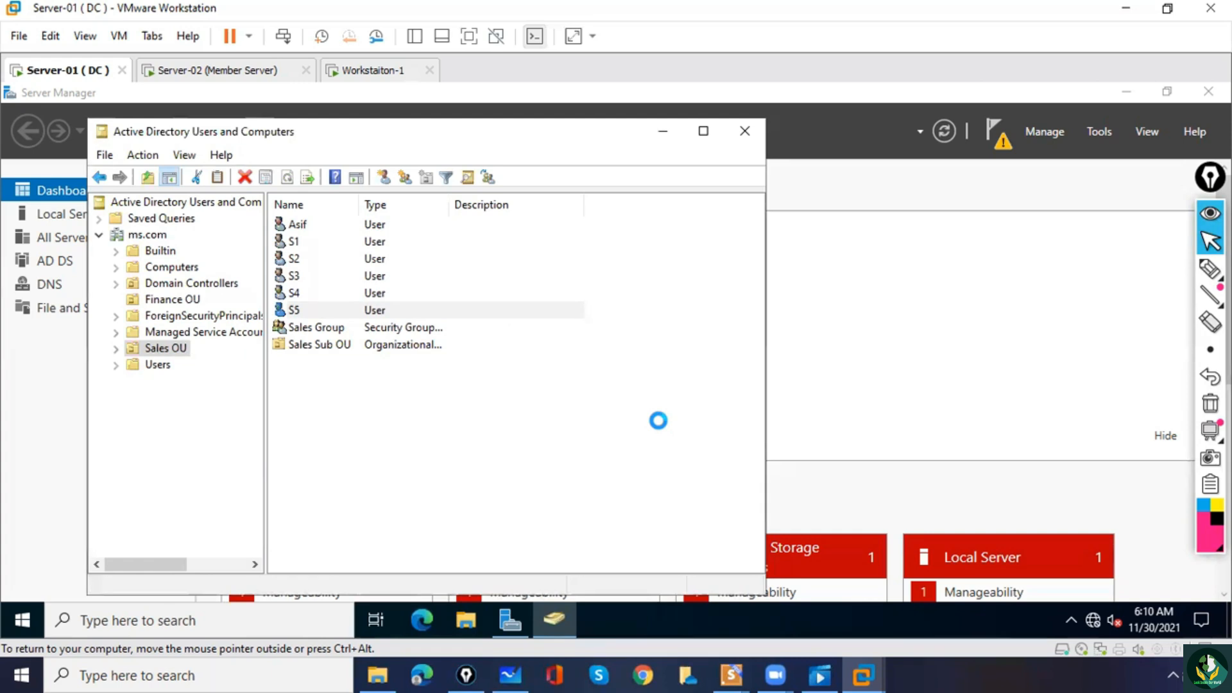
Create a global security group named SALES GROUP 2 in the Sales OU.
{"action": "right_click", "coordinate": [346, 406]}
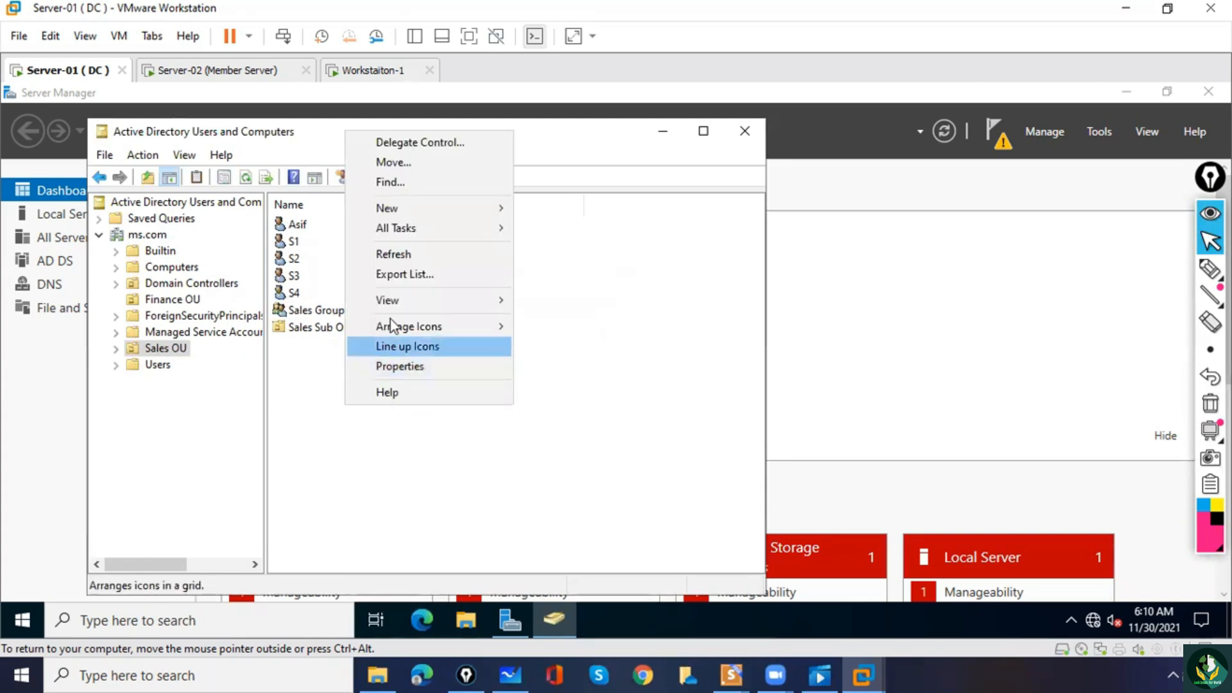
{"action": "mouse_move", "coordinate": [406, 207]}
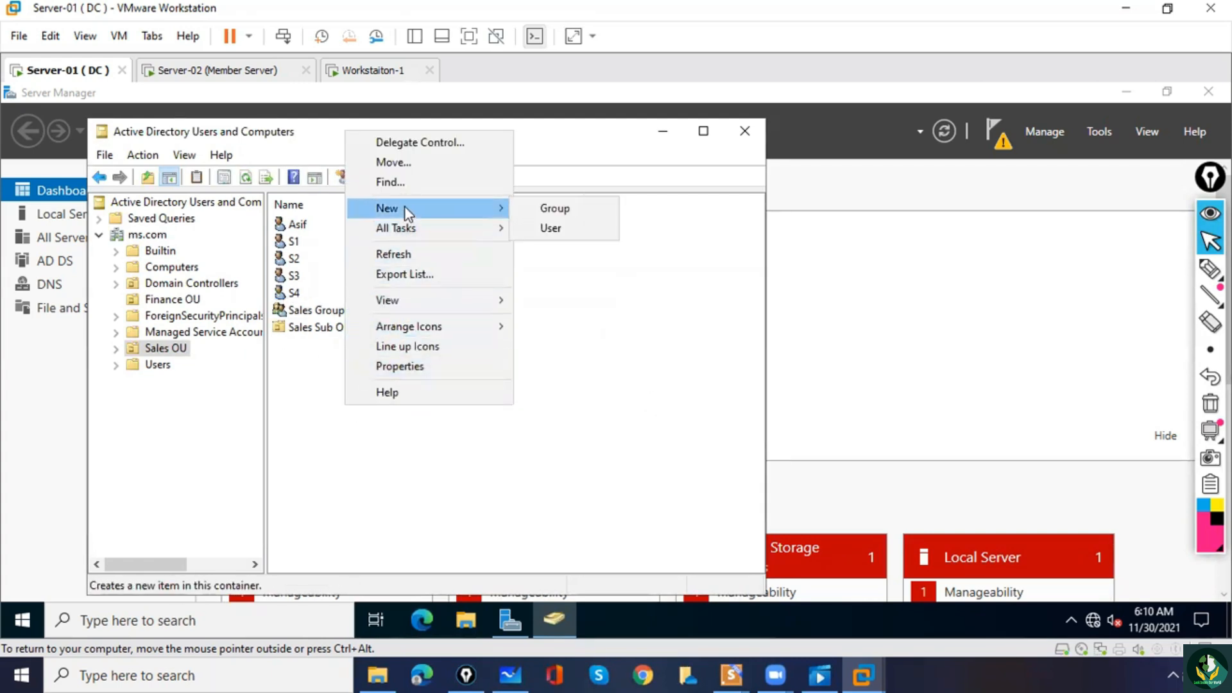
{"action": "left_click", "coordinate": [552, 209]}
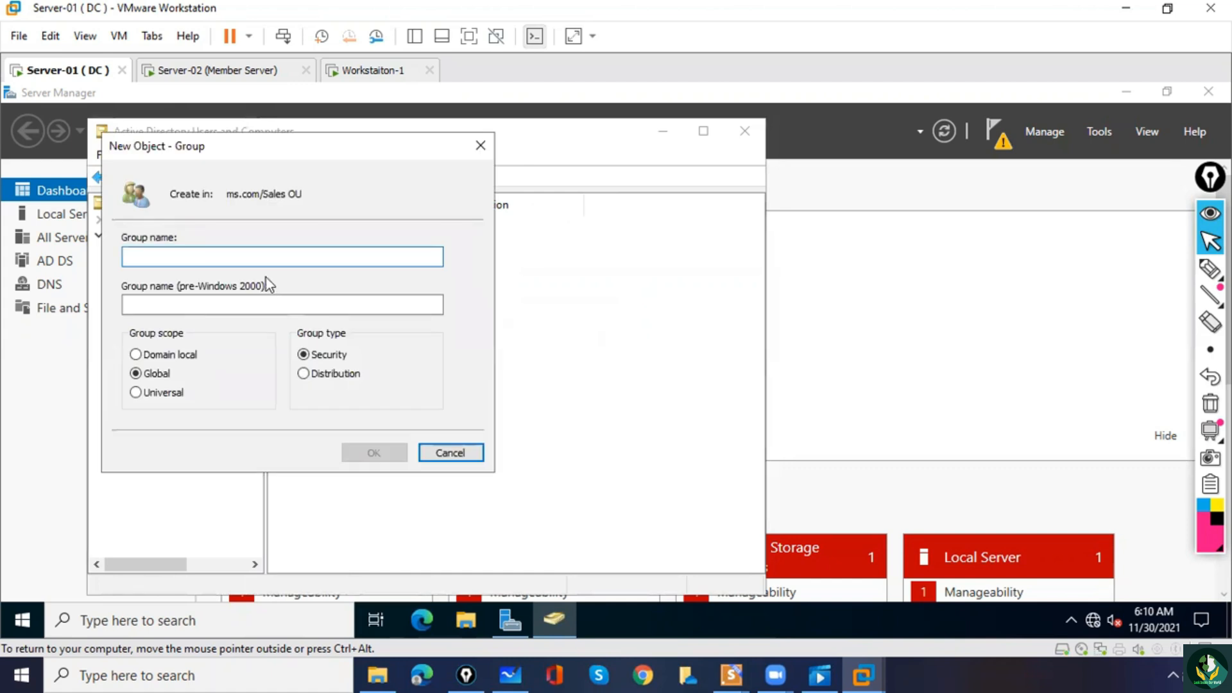
{"action": "type", "text": "SALES "}
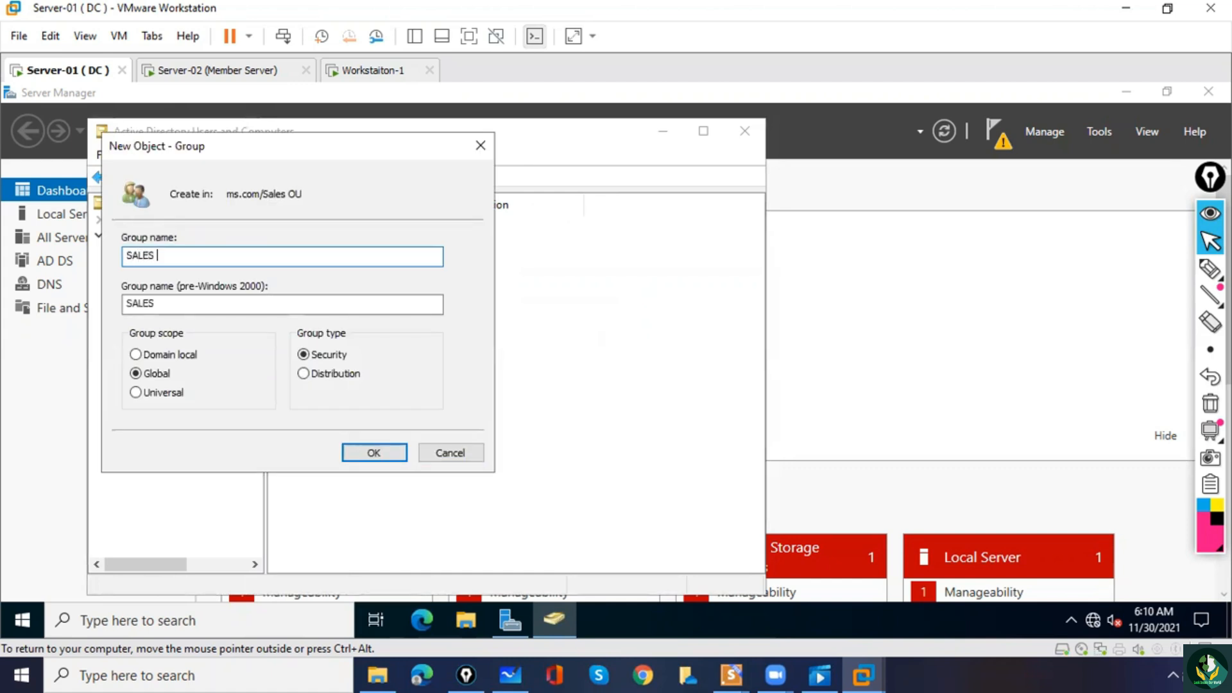
{"action": "type", "text": "GROUP 2"}
{"action": "left_click", "coordinate": [374, 452]}
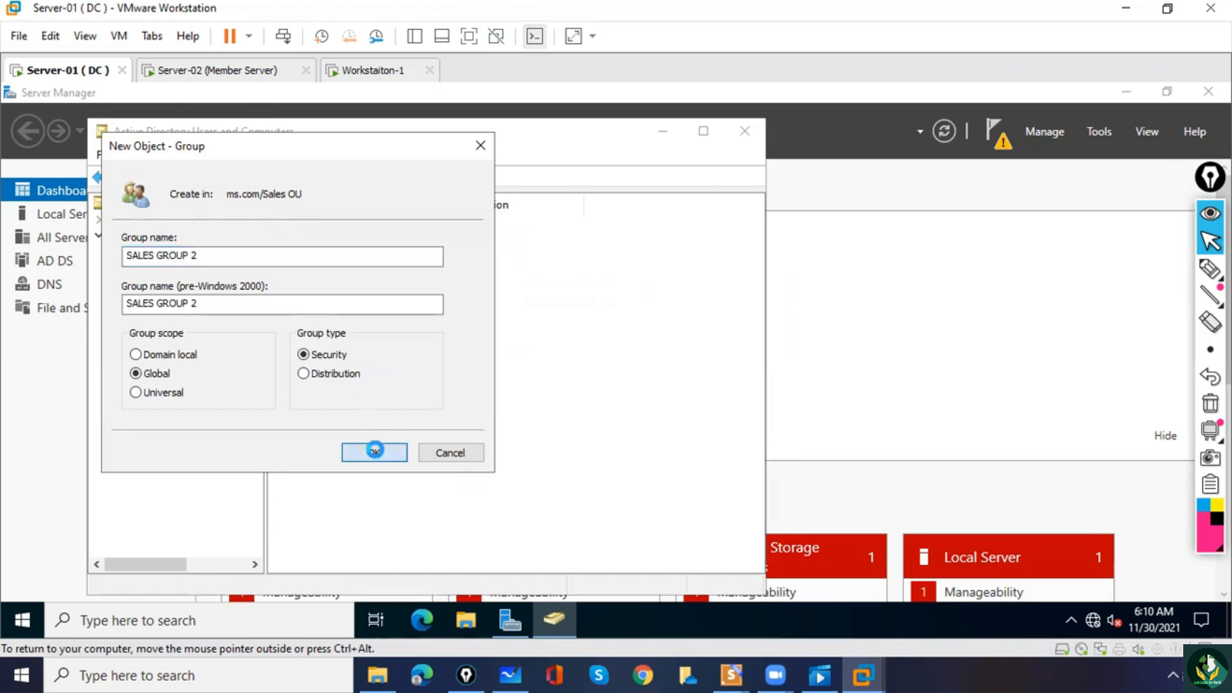
{"action": "left_click", "coordinate": [364, 442]}
Delete the security group SALES GROUP 2 from the Sales OU.
{"action": "left_click", "coordinate": [308, 327]}
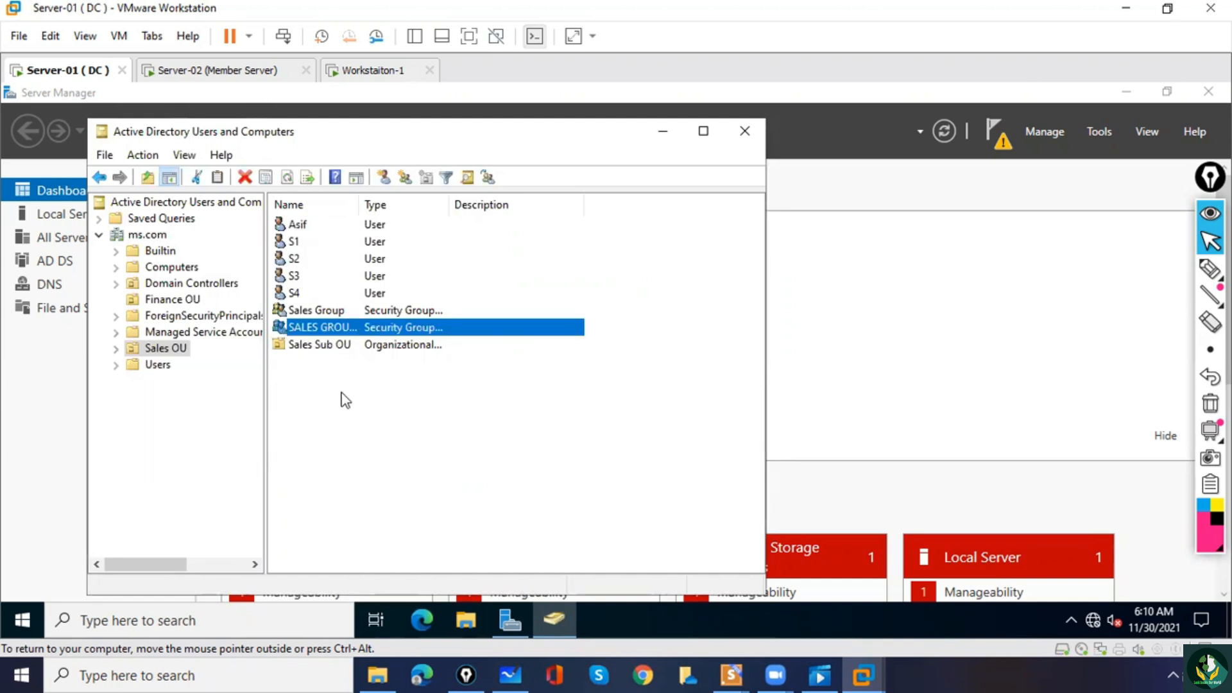
{"action": "left_click", "coordinate": [363, 434]}
{"action": "left_click", "coordinate": [330, 329]}
{"action": "right_click", "coordinate": [330, 331]}
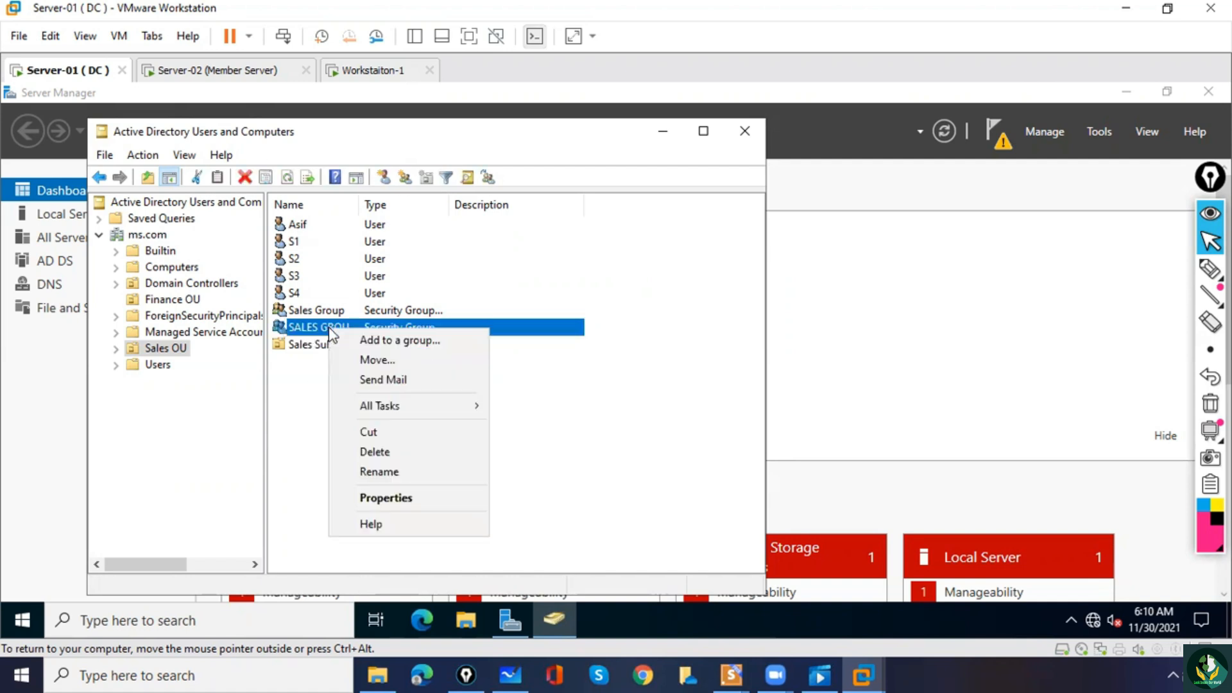
{"action": "left_click", "coordinate": [375, 451]}
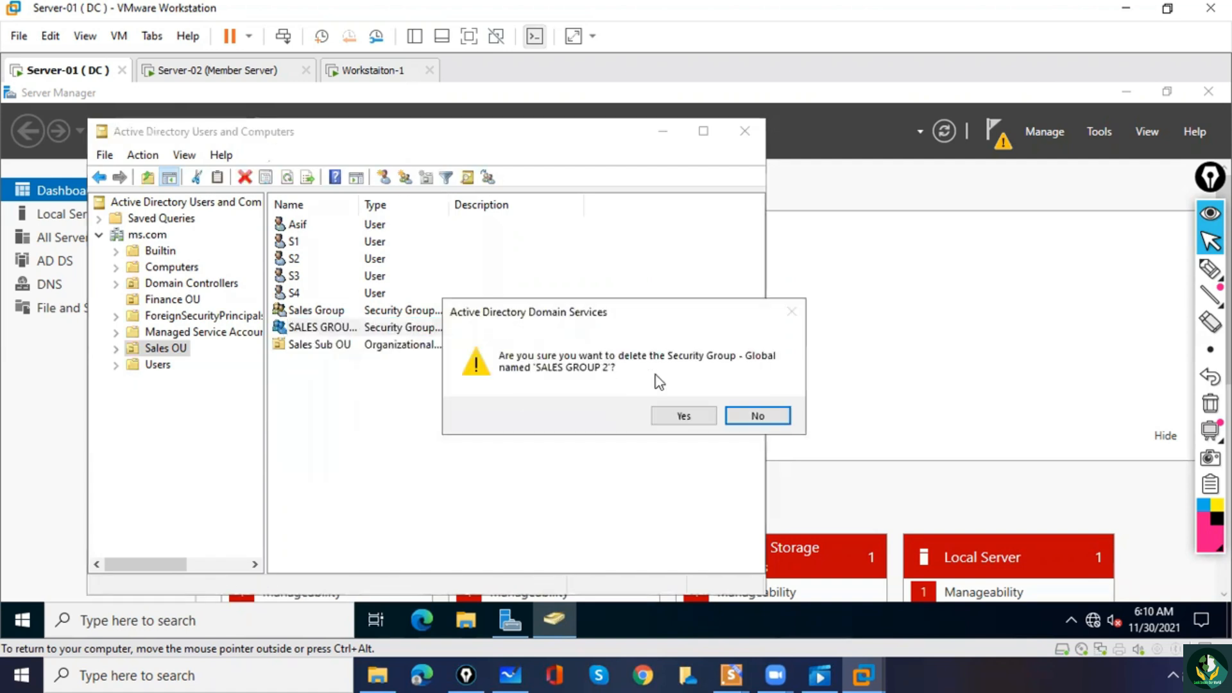
{"action": "left_click", "coordinate": [667, 419]}
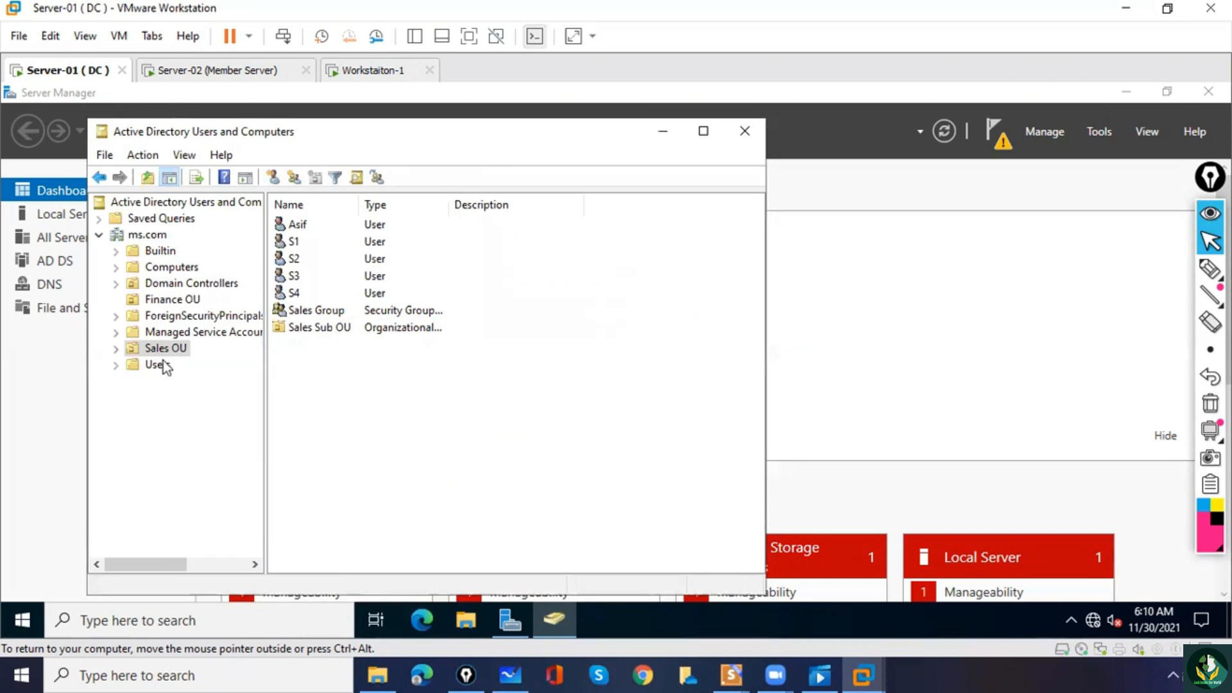
Recheck the actions offered for the Finance OU and the Sales OU, and close Active Directory Users and Computers.
{"action": "left_click", "coordinate": [159, 300]}
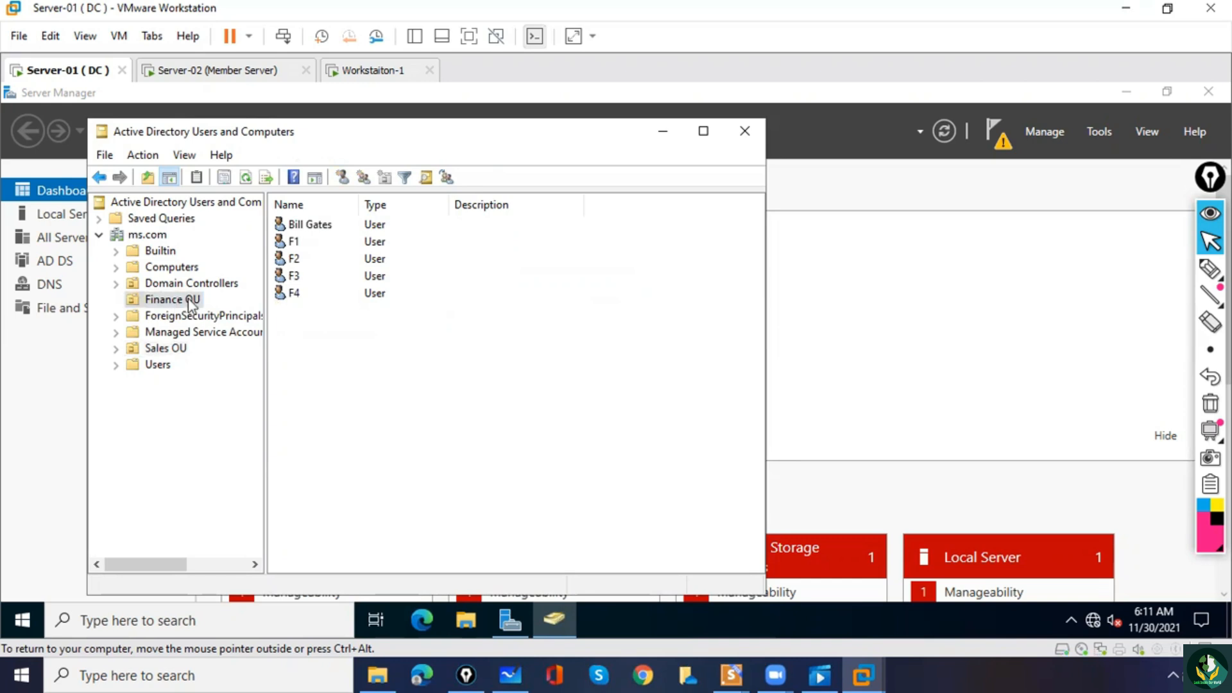
{"action": "right_click", "coordinate": [190, 300]}
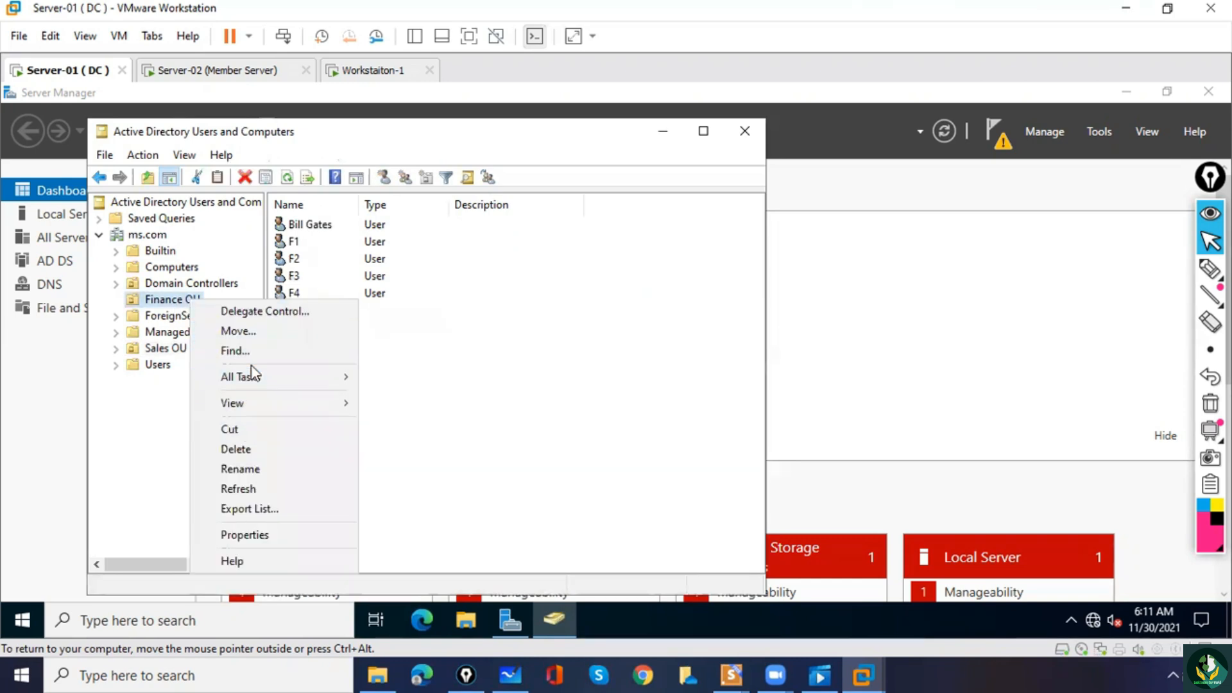
{"action": "left_click", "coordinate": [163, 349]}
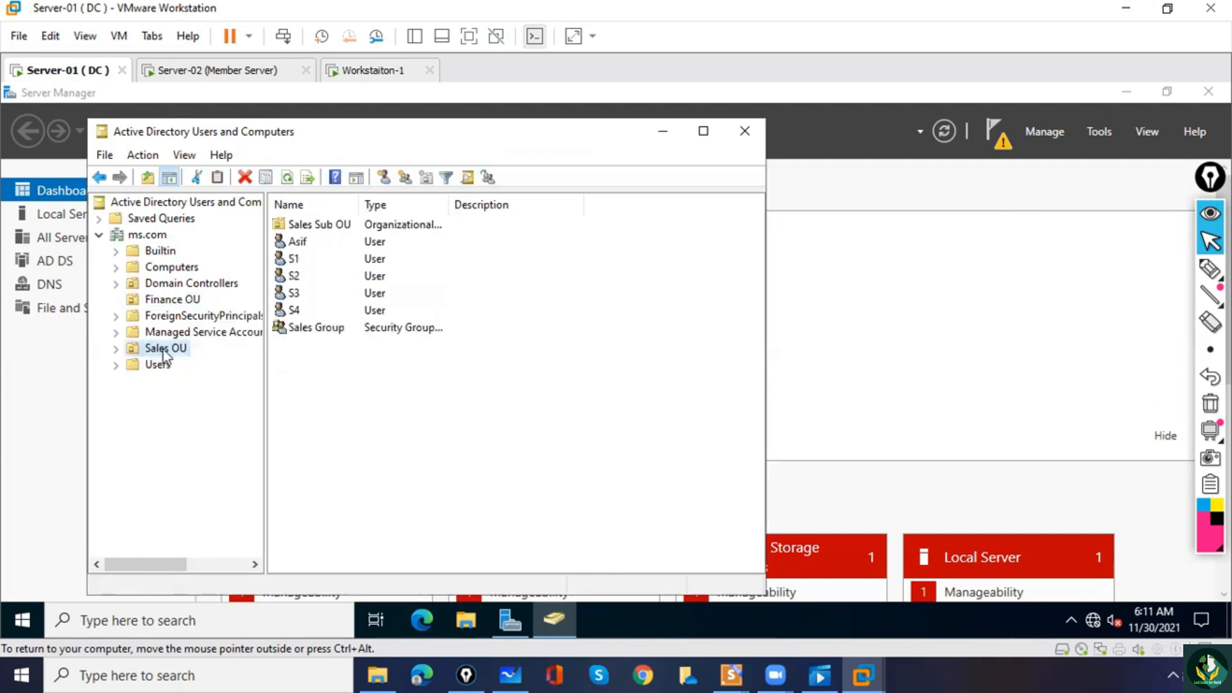
{"action": "right_click", "coordinate": [163, 349]}
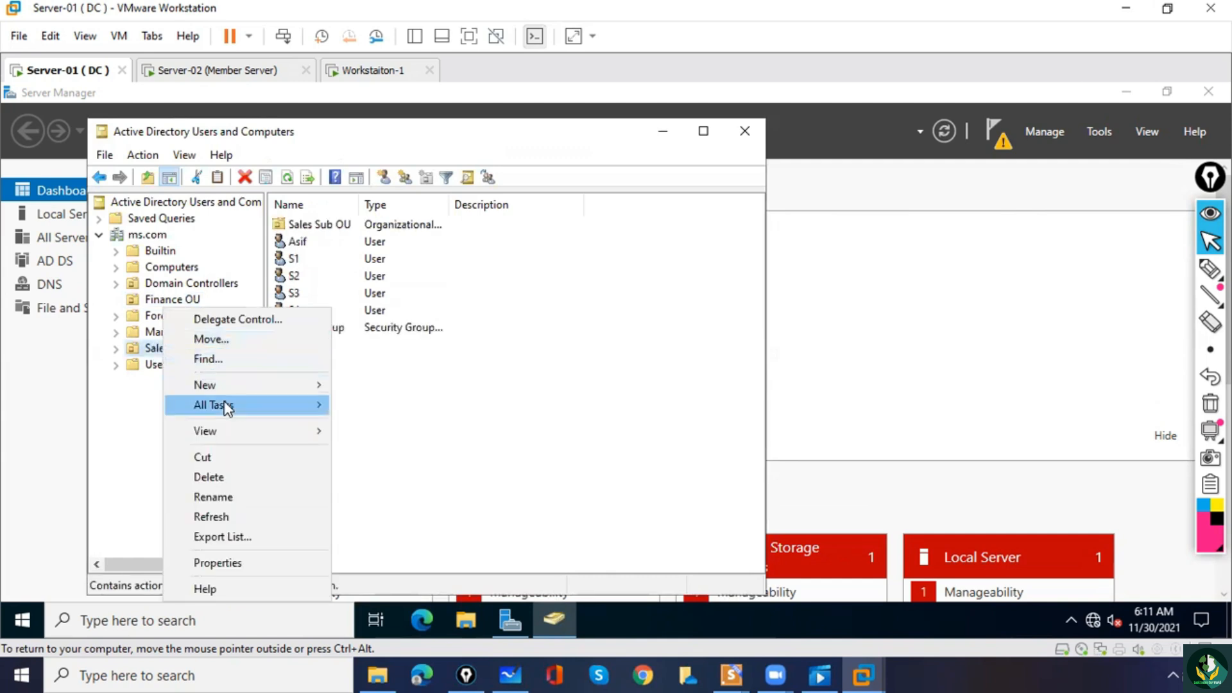
{"action": "mouse_move", "coordinate": [224, 394]}
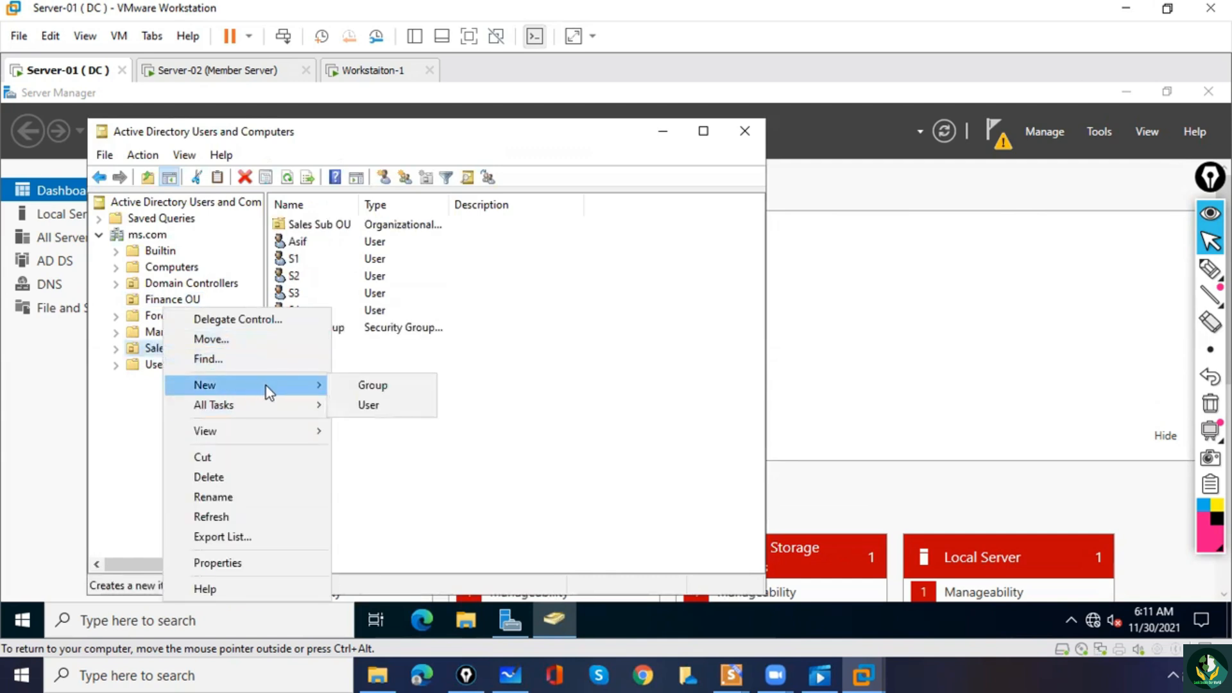
{"action": "left_click", "coordinate": [560, 323]}
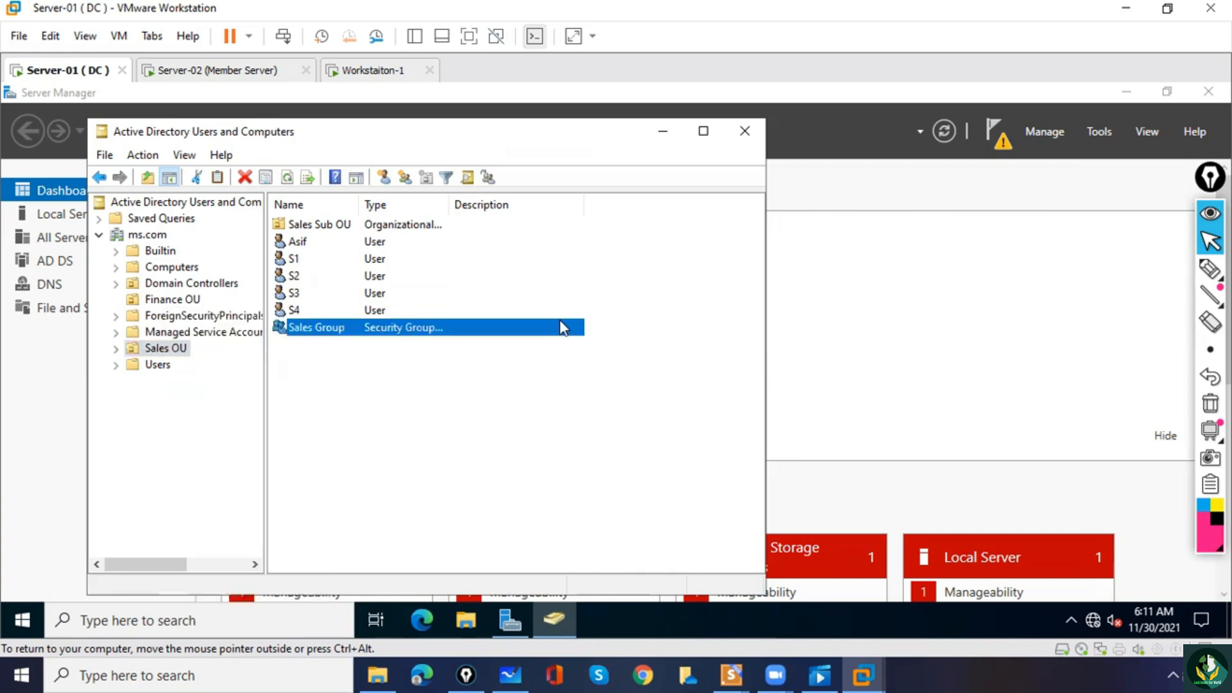
{"action": "left_click", "coordinate": [751, 130]}
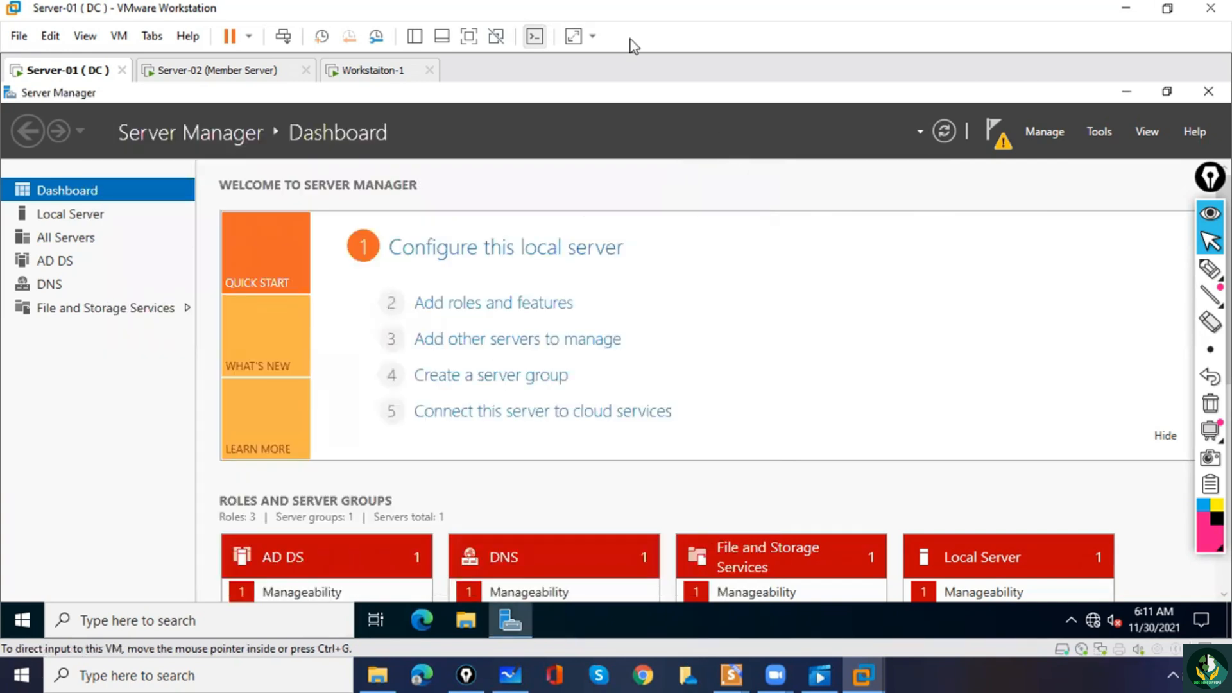
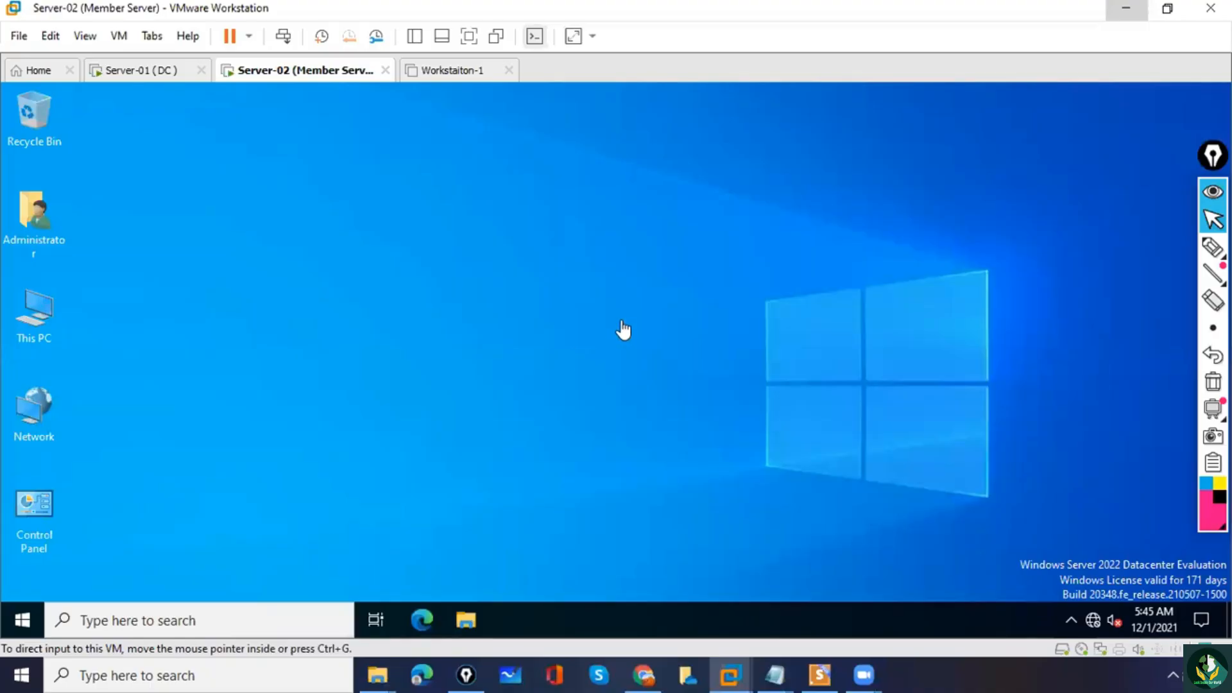
Annotate the Server-02 virtual machine with a handwritten ADC label on screen, and clear the annotation.
{"action": "left_click", "coordinate": [1212, 247]}
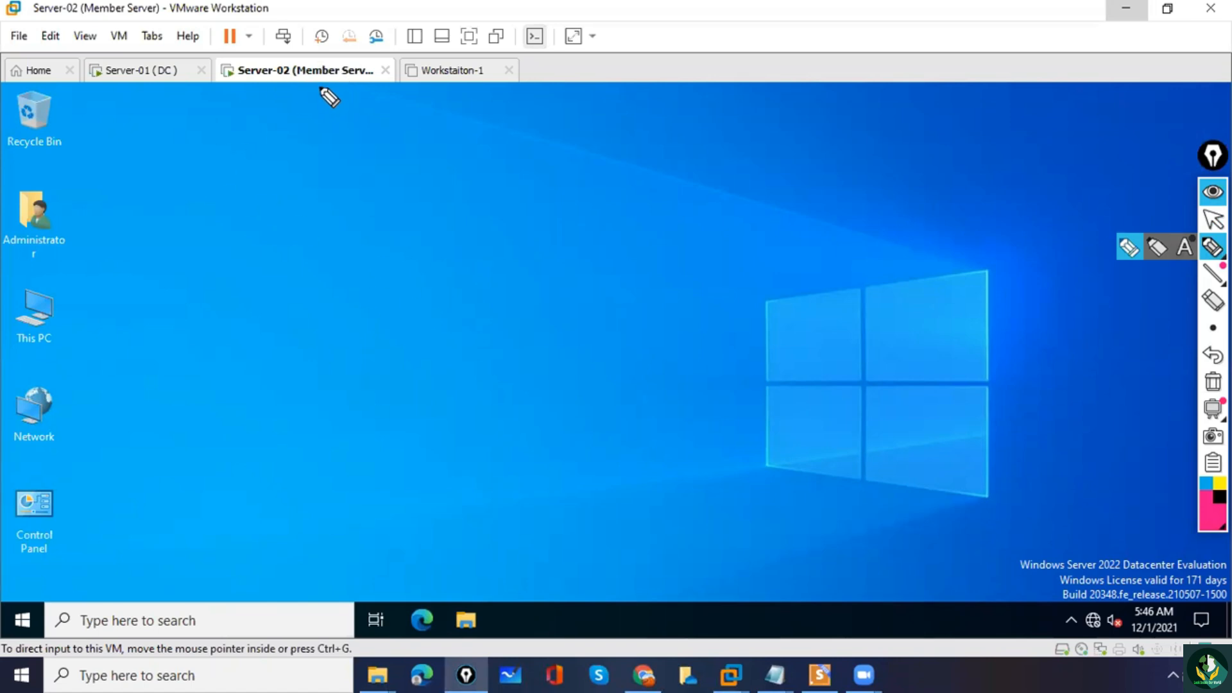
{"action": "mouse_move", "coordinate": [317, 79]}
{"action": "left_mouse_down"}
{"action": "mouse_move", "coordinate": [330, 132]}
{"action": "mouse_move", "coordinate": [360, 107]}
{"action": "mouse_move", "coordinate": [374, 126]}
{"action": "left_mouse_up"}
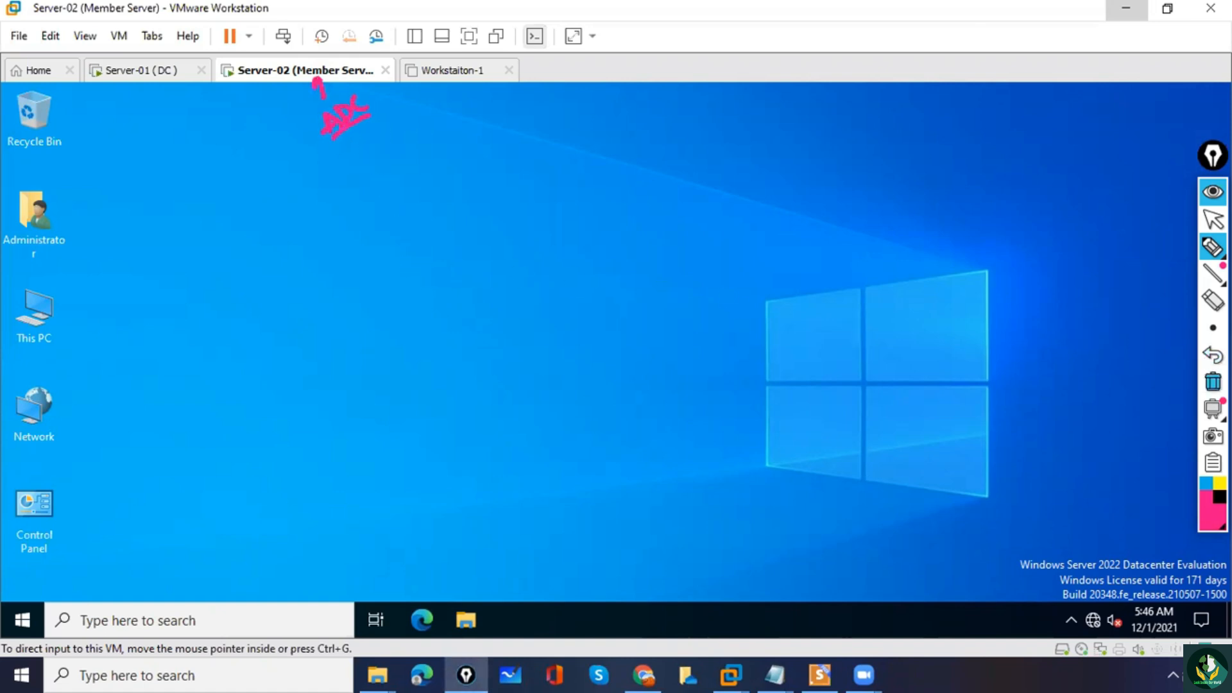
{"action": "left_click", "coordinate": [1213, 381]}
{"action": "left_click", "coordinate": [1213, 220]}
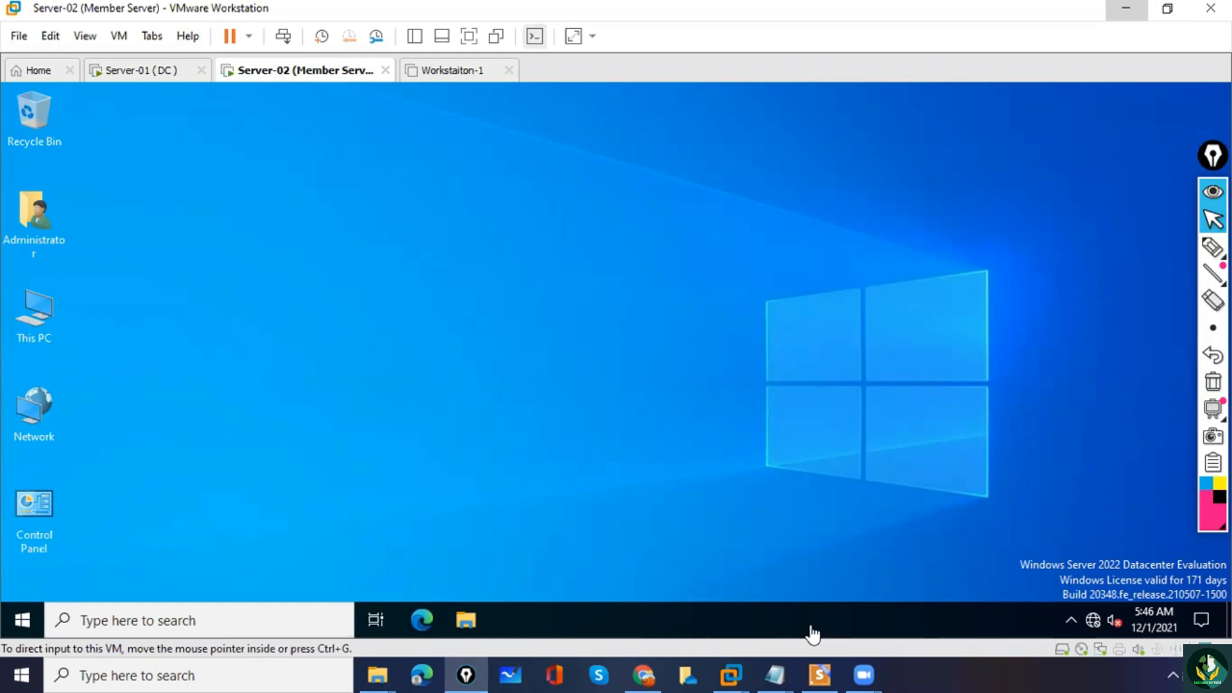
Open the Internet Protocol Version 4 (TCP/IPv4) properties of the Ethernet0 connection on Server-02 through ncpa.cpl.
{"action": "left_click", "coordinate": [114, 619]}
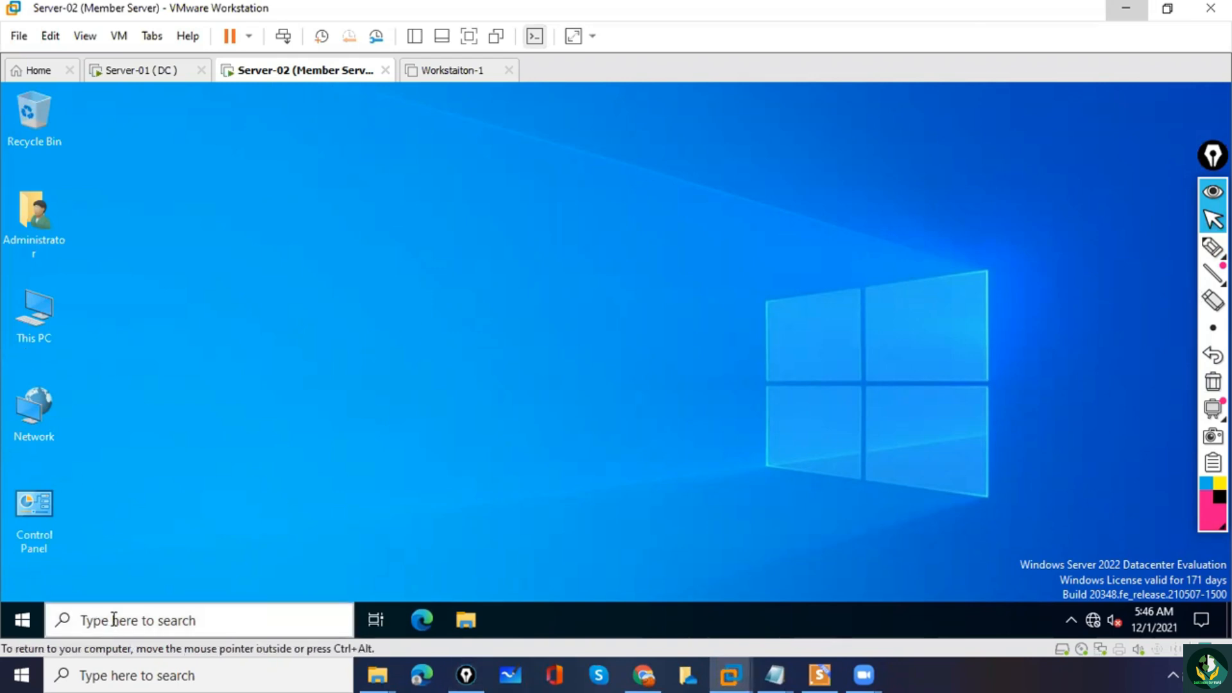
{"action": "left_click", "coordinate": [114, 620]}
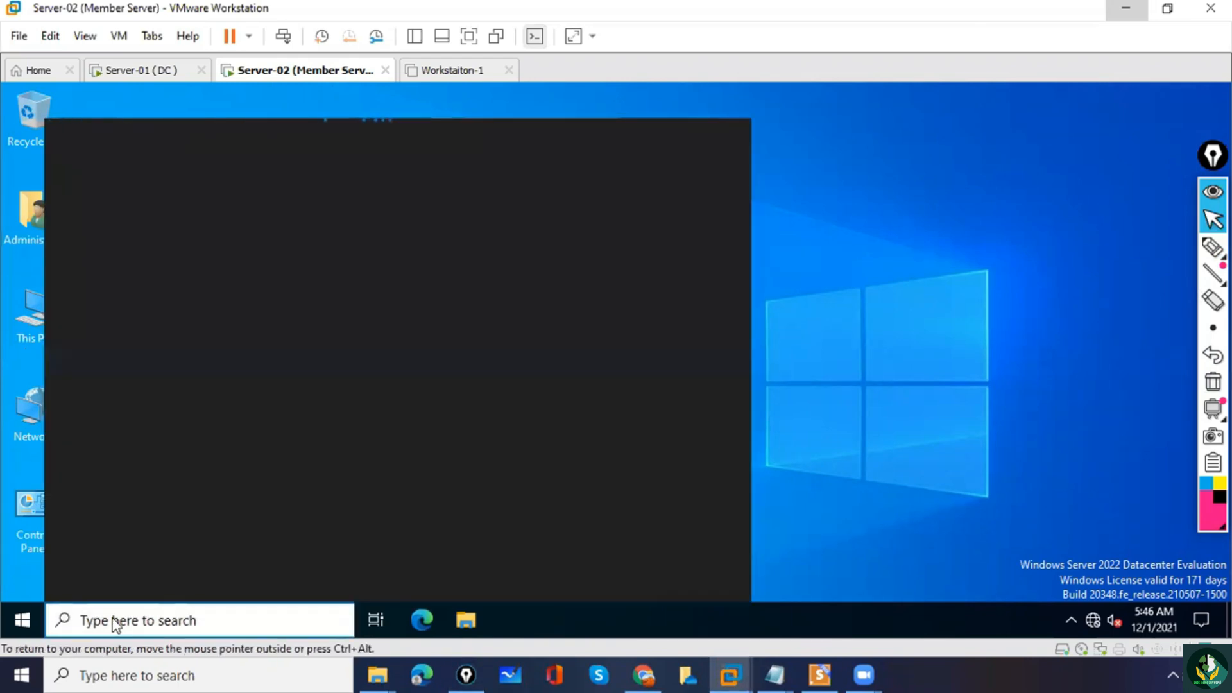
{"action": "type", "text": "ncpa.cpl"}
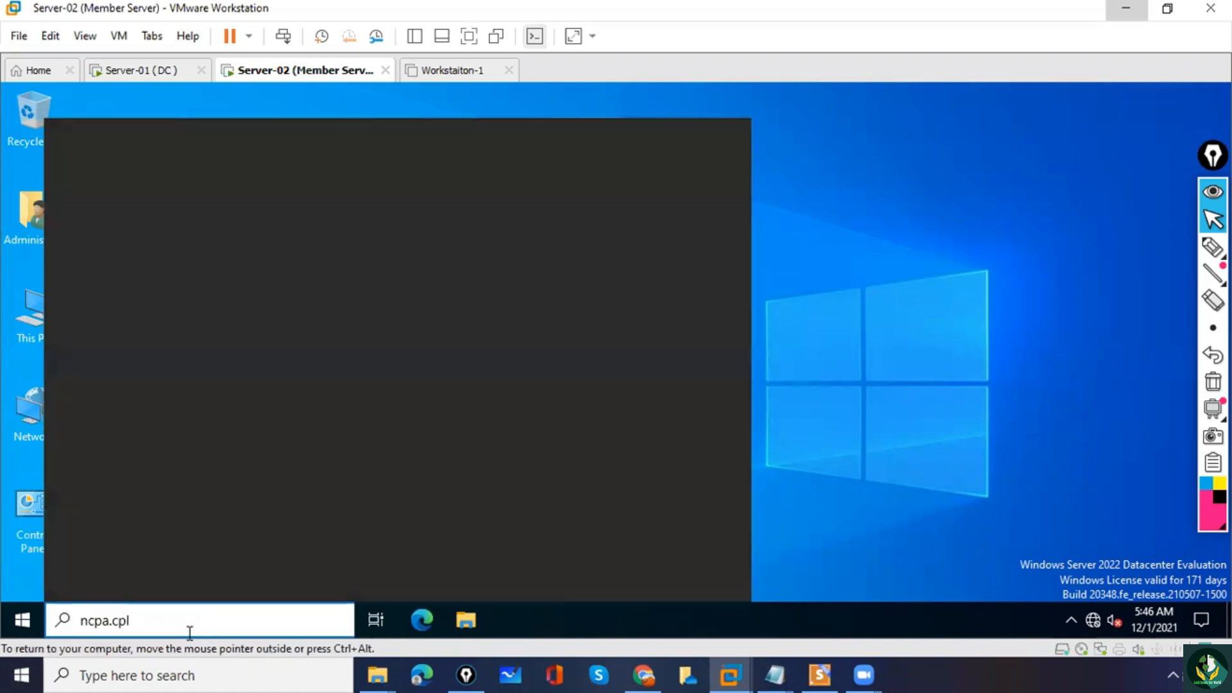
{"action": "key", "text": "Return"}
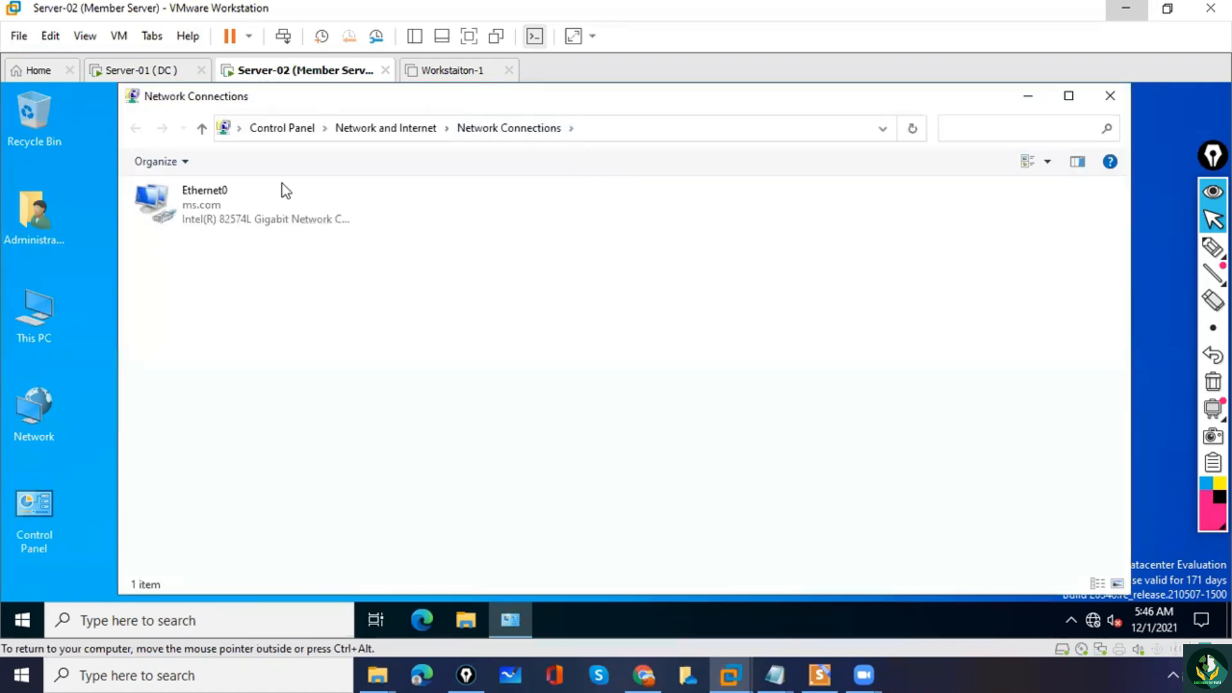
{"action": "double_click", "coordinate": [199, 218]}
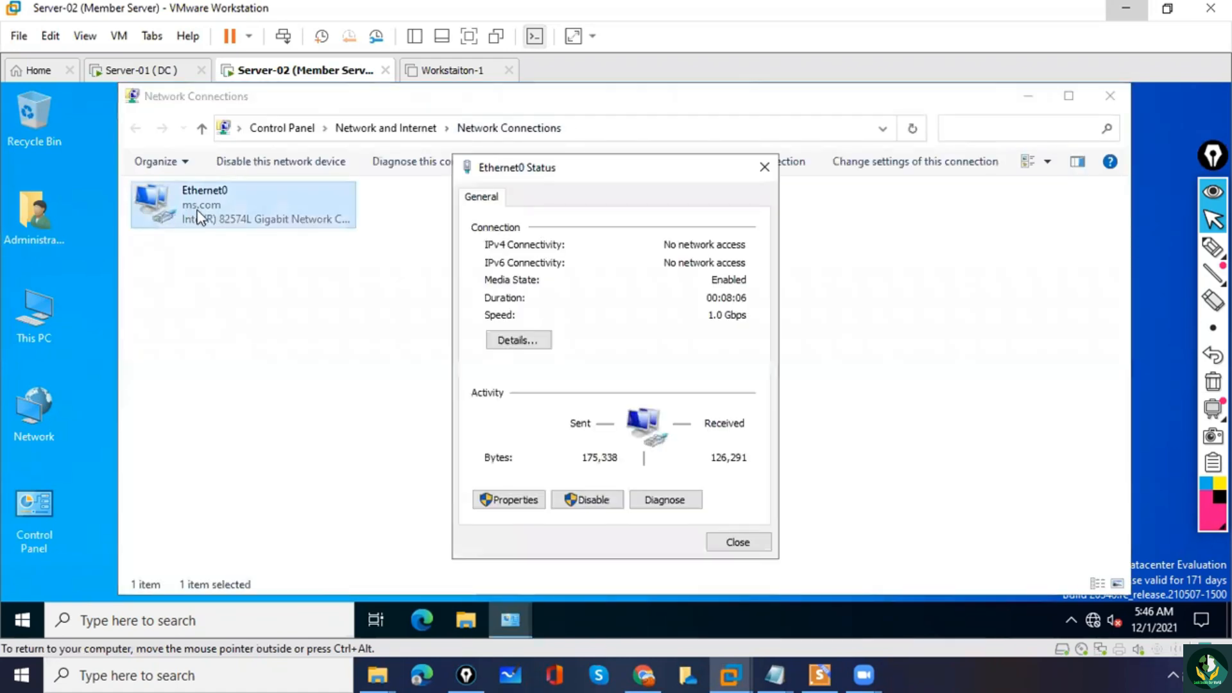
{"action": "left_click", "coordinate": [523, 510]}
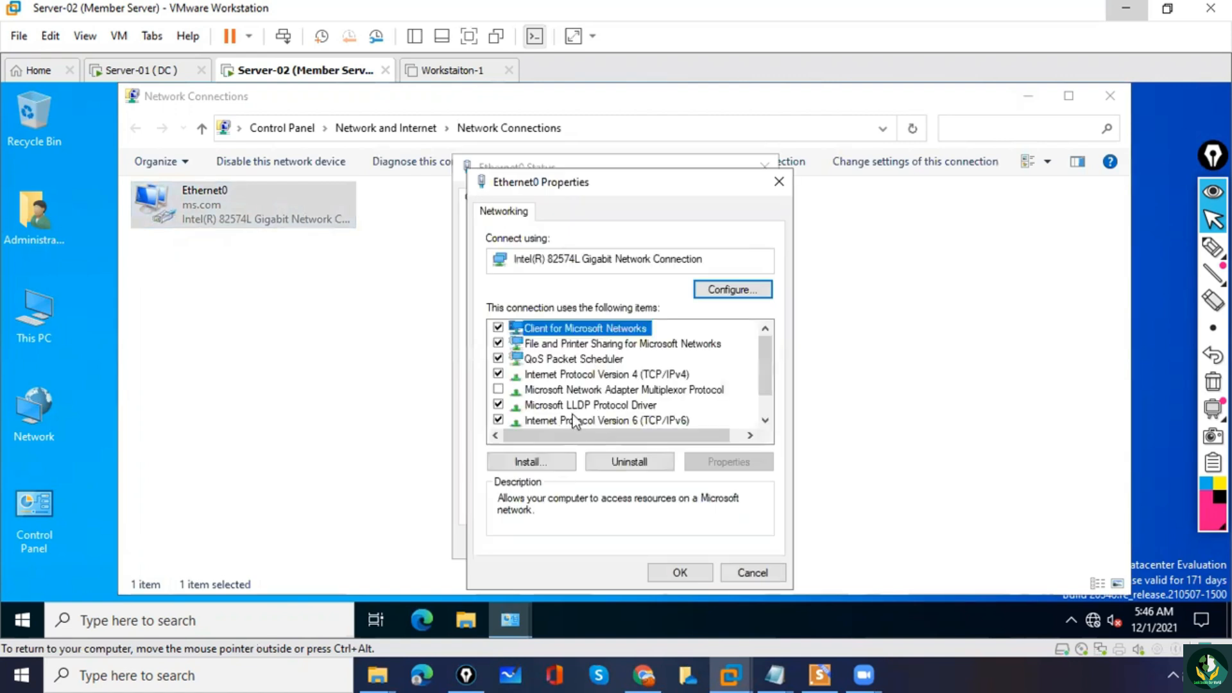
{"action": "double_click", "coordinate": [579, 375]}
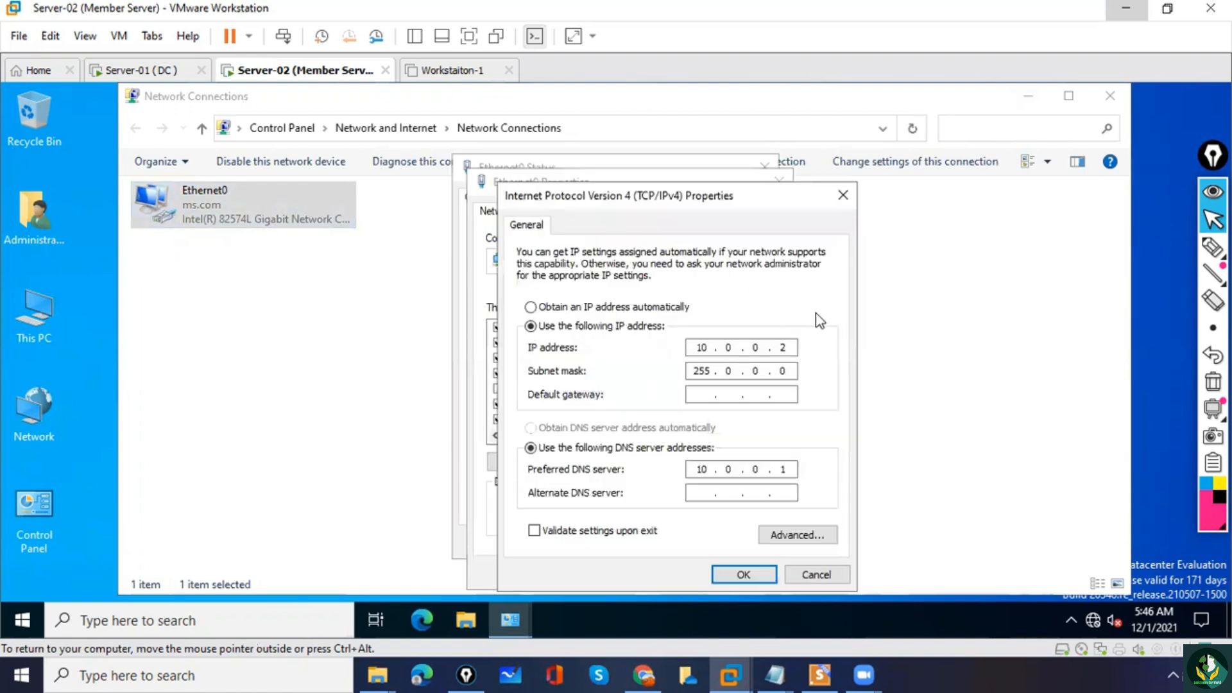
Mark the IP address, preferred DNS server and related servers with pen strokes, and clear the annotations.
{"action": "left_click", "coordinate": [1213, 246]}
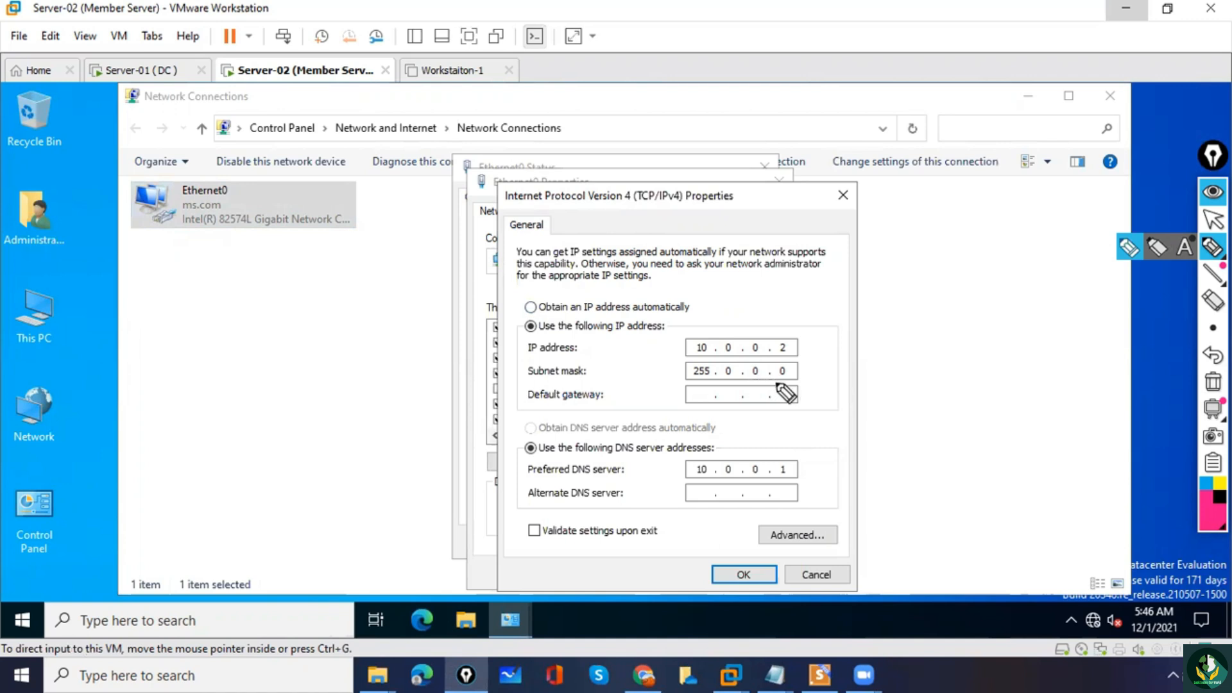
{"action": "left_click_drag", "start_coordinate": [527, 478], "coordinate": [563, 479]}
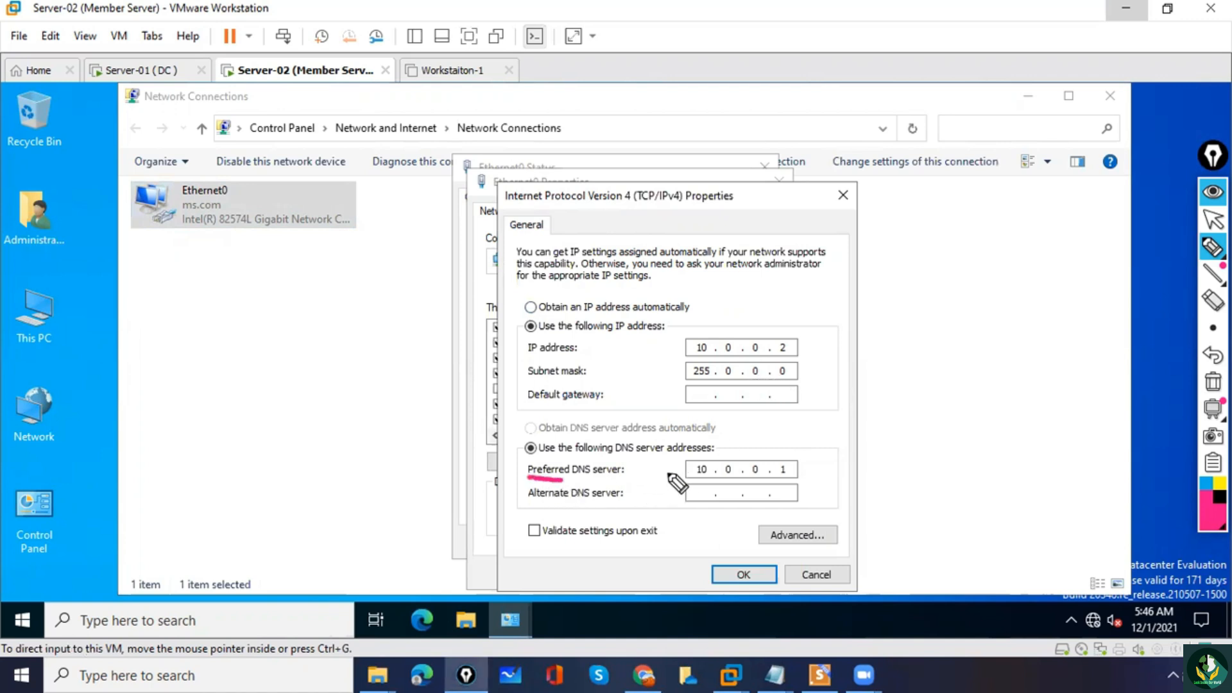
{"action": "left_click_drag", "start_coordinate": [697, 455], "coordinate": [688, 472]}
{"action": "left_click_drag", "start_coordinate": [794, 452], "coordinate": [801, 462]}
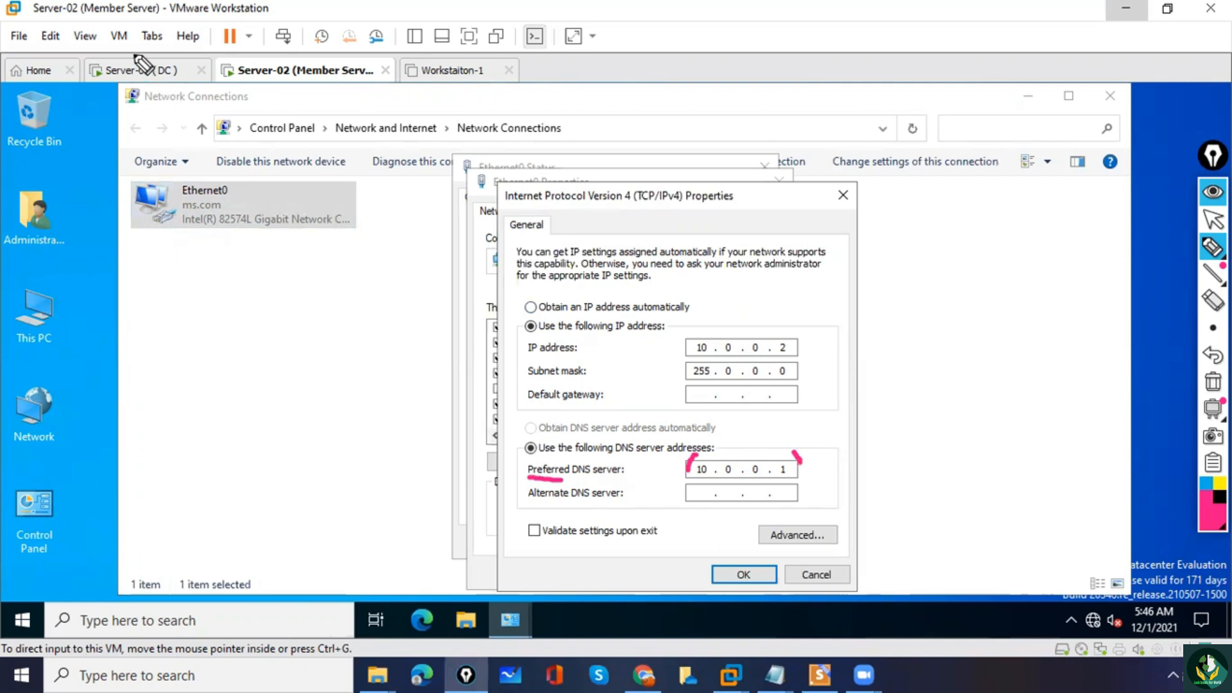
{"action": "mouse_move", "coordinate": [136, 45]}
{"action": "left_mouse_down"}
{"action": "mouse_move", "coordinate": [116, 58]}
{"action": "mouse_move", "coordinate": [131, 48]}
{"action": "left_mouse_up"}
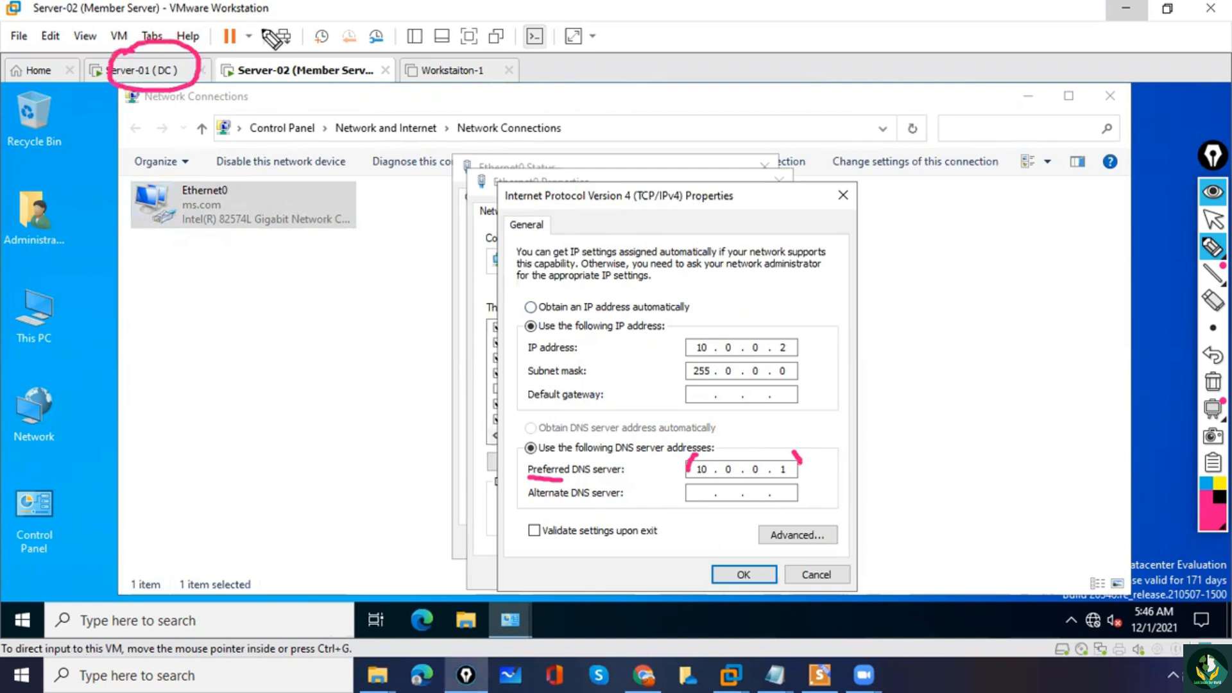
{"action": "mouse_move", "coordinate": [260, 18]}
{"action": "left_mouse_down"}
{"action": "mouse_move", "coordinate": [275, 51]}
{"action": "mouse_move", "coordinate": [282, 45]}
{"action": "left_mouse_up"}
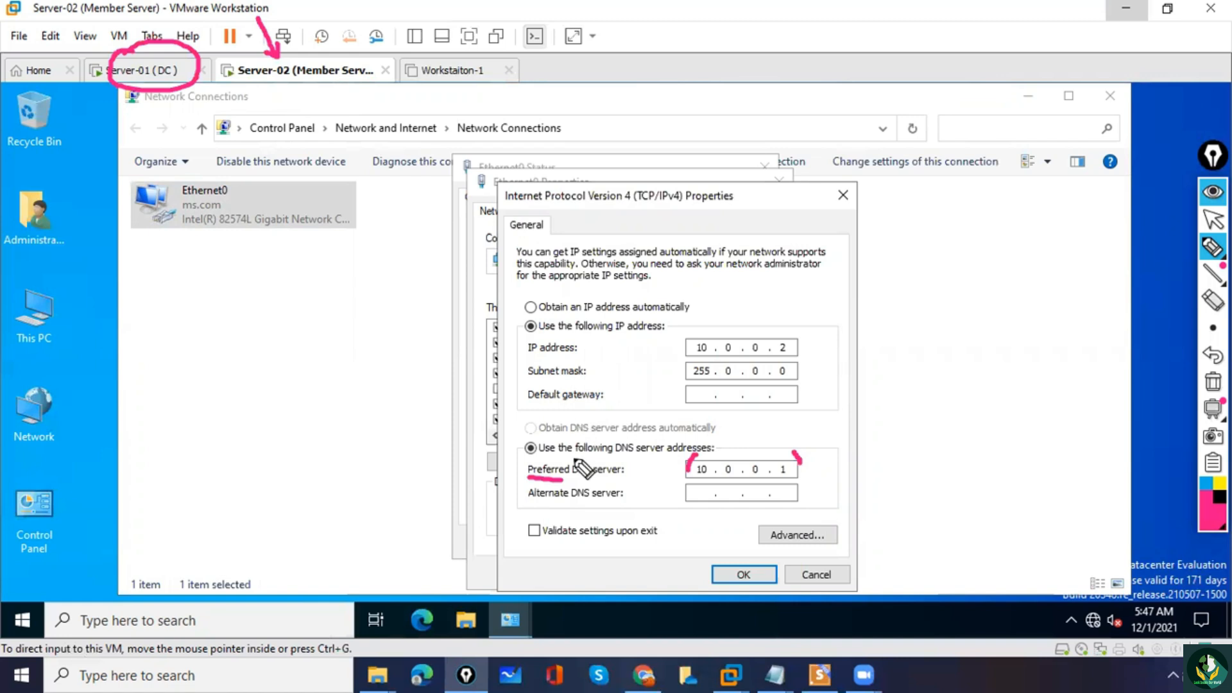
{"action": "left_click_drag", "start_coordinate": [558, 480], "coordinate": [581, 478]}
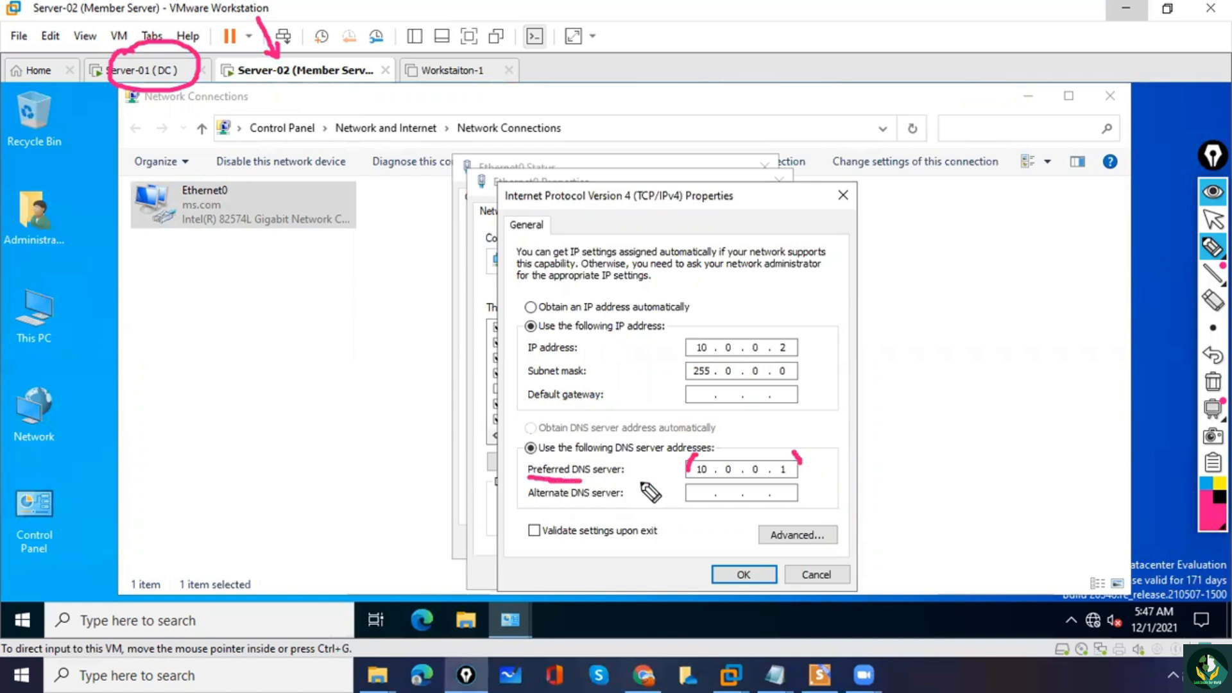
{"action": "left_click_drag", "start_coordinate": [696, 457], "coordinate": [688, 486]}
{"action": "left_click_drag", "start_coordinate": [790, 452], "coordinate": [793, 472]}
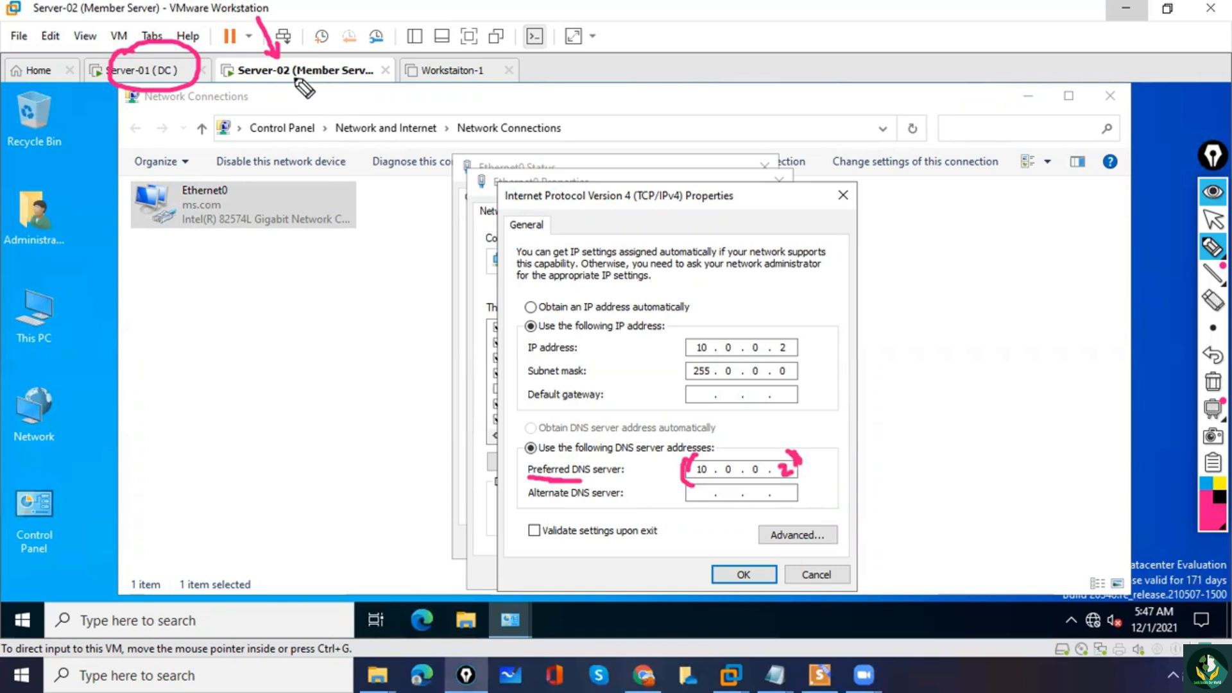
{"action": "mouse_move", "coordinate": [309, 114]}
{"action": "left_mouse_down"}
{"action": "mouse_move", "coordinate": [290, 81]}
{"action": "mouse_move", "coordinate": [300, 81]}
{"action": "left_mouse_up"}
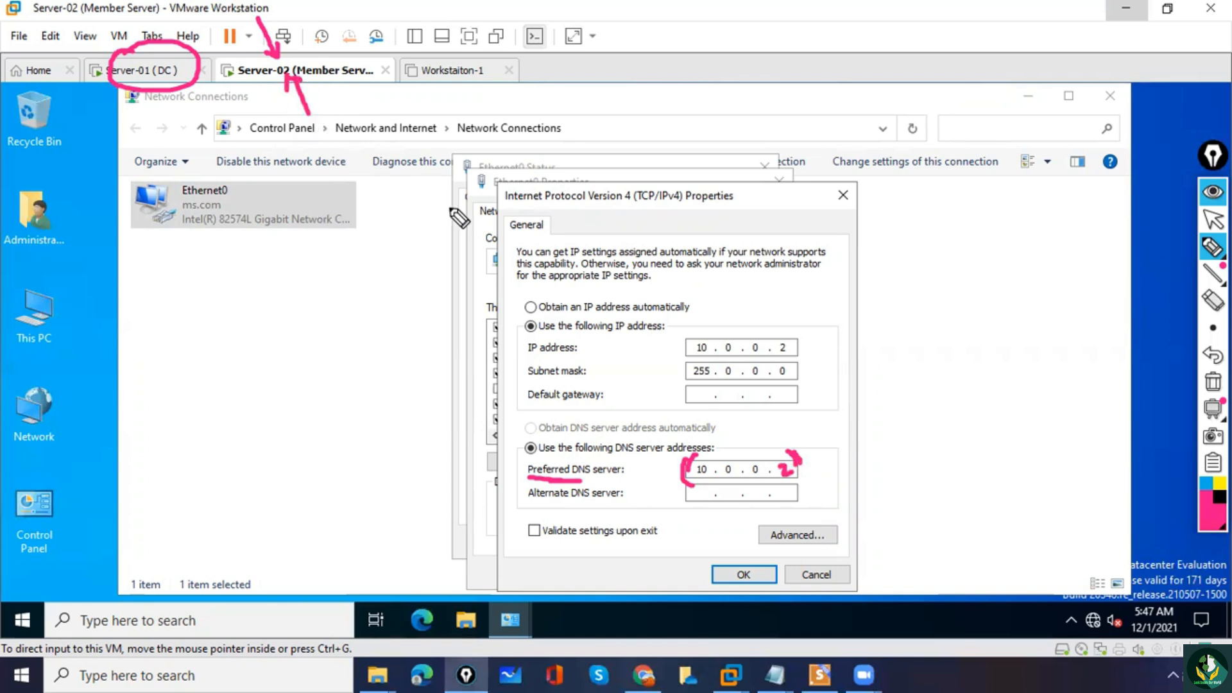
{"action": "left_click", "coordinate": [1213, 382]}
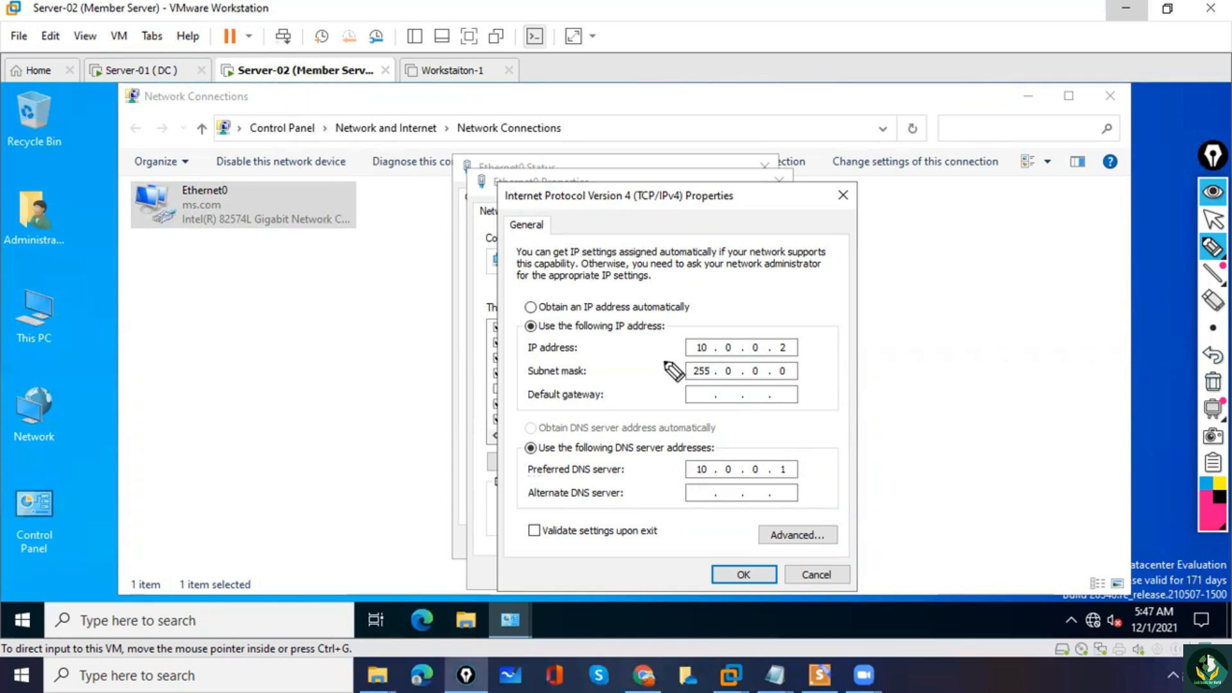
{"action": "left_click_drag", "start_coordinate": [650, 352], "coordinate": [669, 363]}
{"action": "left_click_drag", "start_coordinate": [645, 466], "coordinate": [660, 468]}
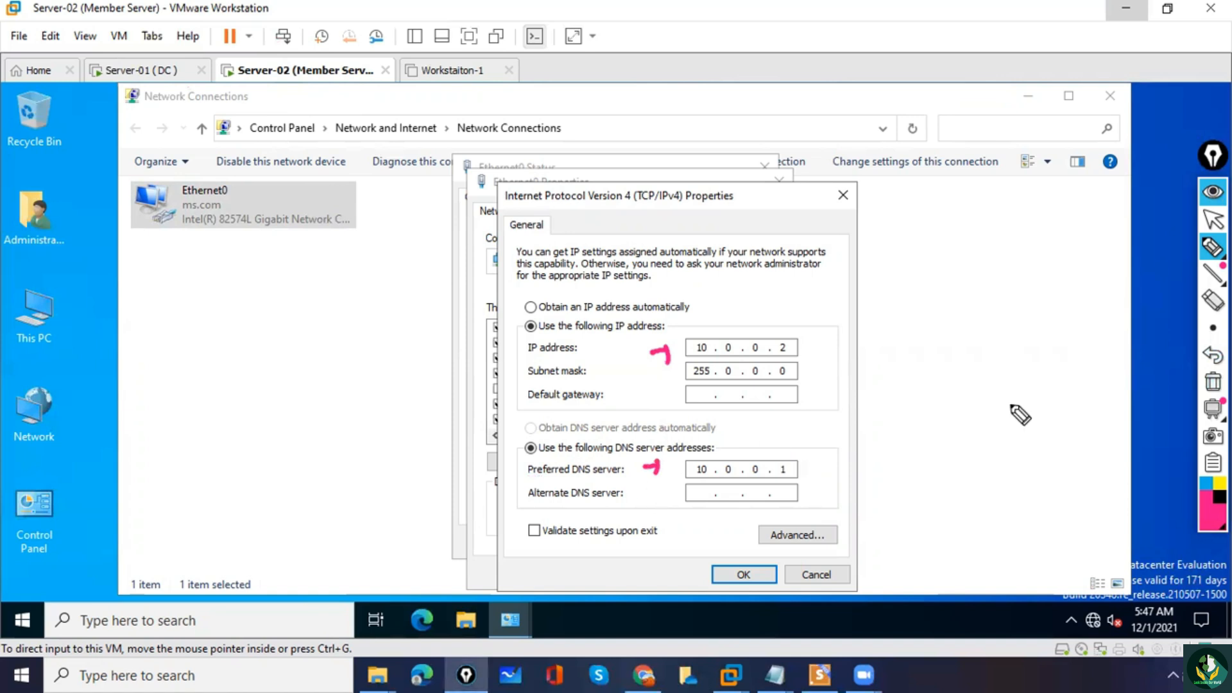
{"action": "left_click", "coordinate": [1213, 220]}
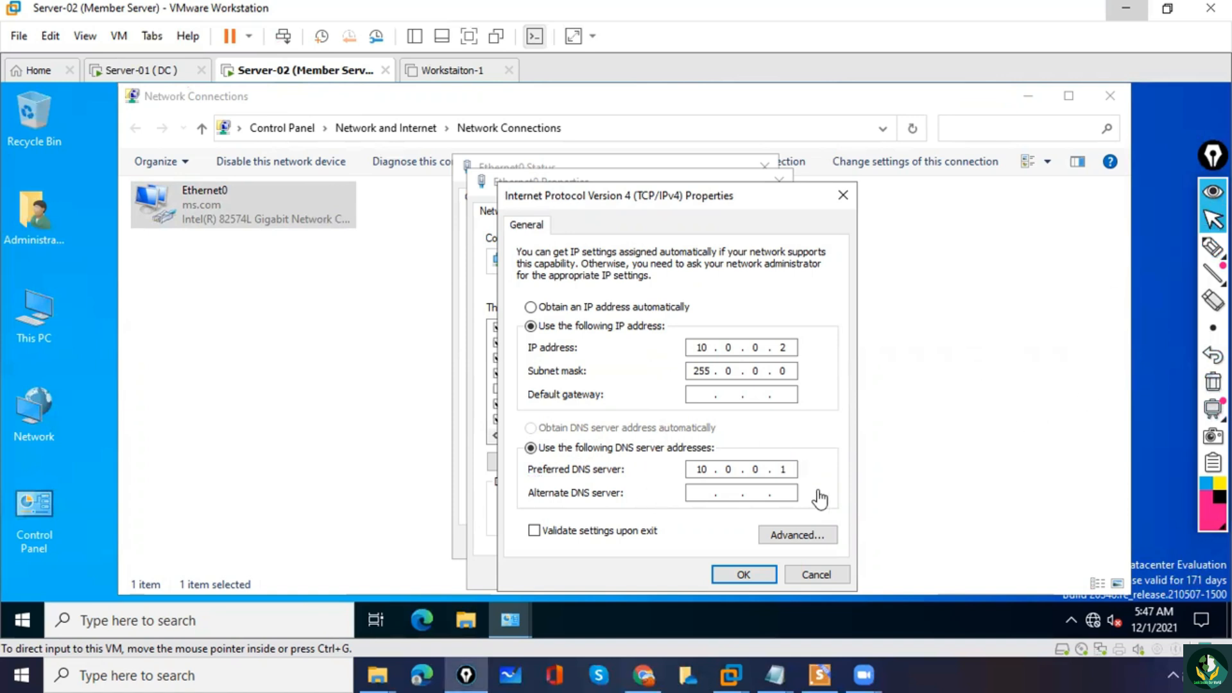
Set Ethernet0's preferred DNS server to 10.0.0.2, fill in the alternate DNS server, and apply the settings before closing Network Connections.
{"action": "left_click", "coordinate": [782, 468]}
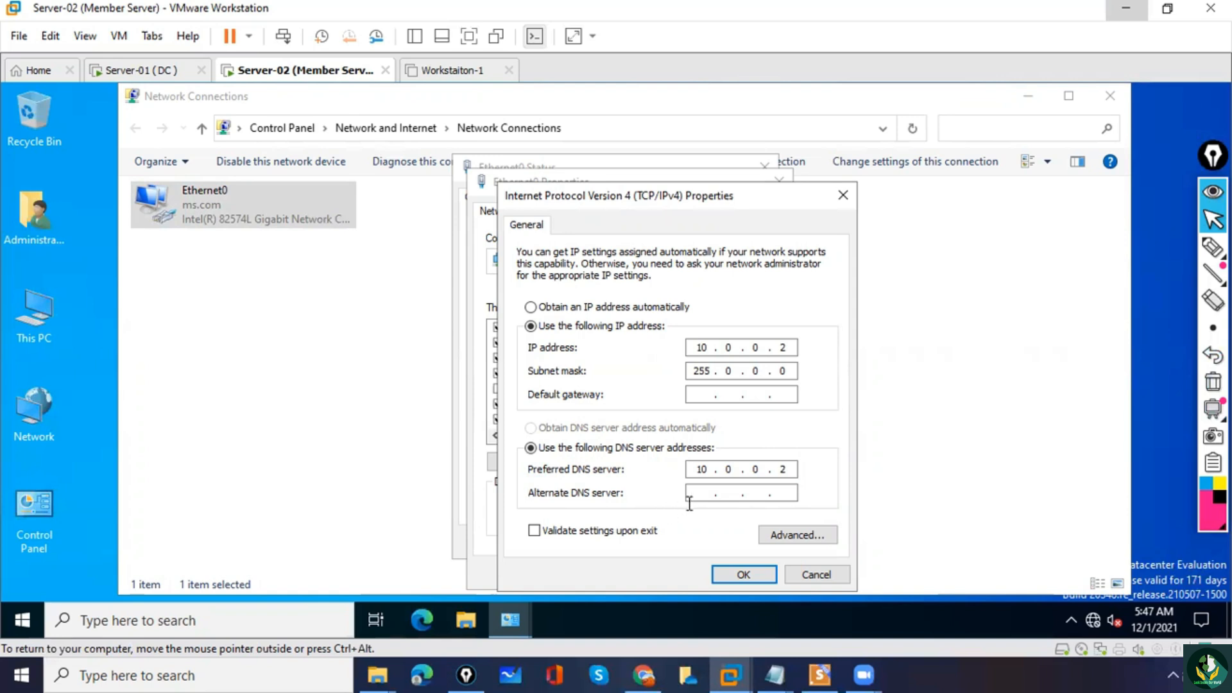
{"action": "left_click", "coordinate": [702, 493]}
{"action": "type", "text": "10 . 0 . 0 . 1"}
{"action": "left_click", "coordinate": [732, 569]}
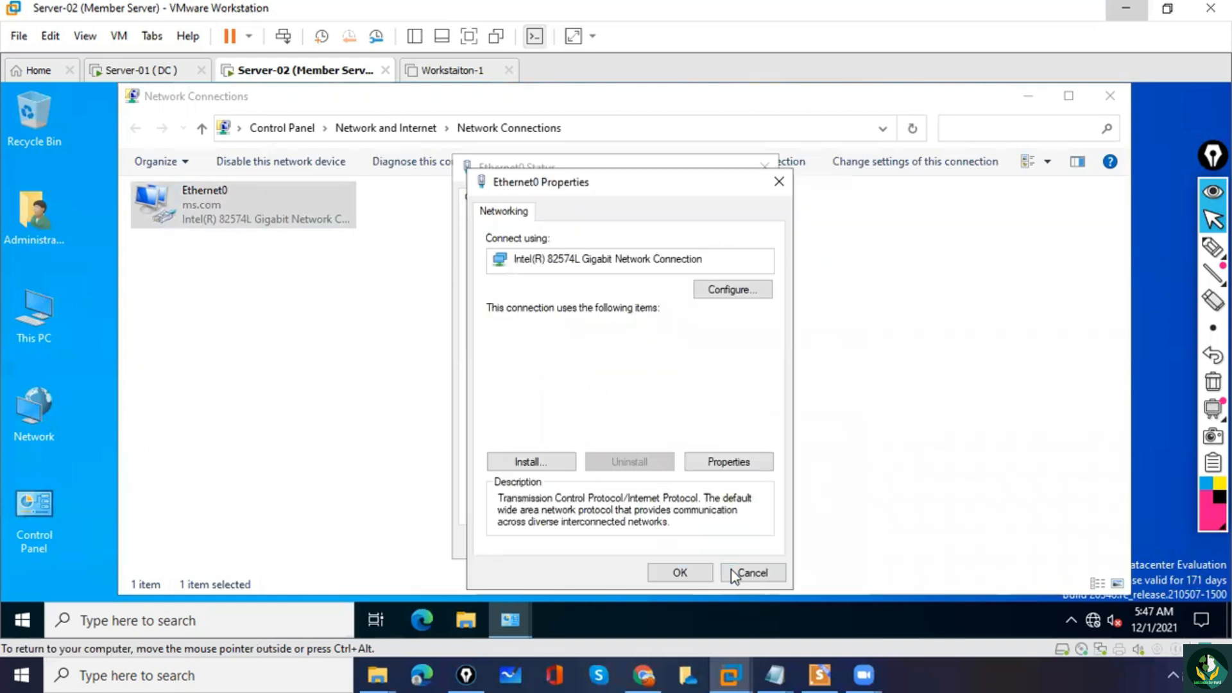
{"action": "left_click", "coordinate": [694, 572]}
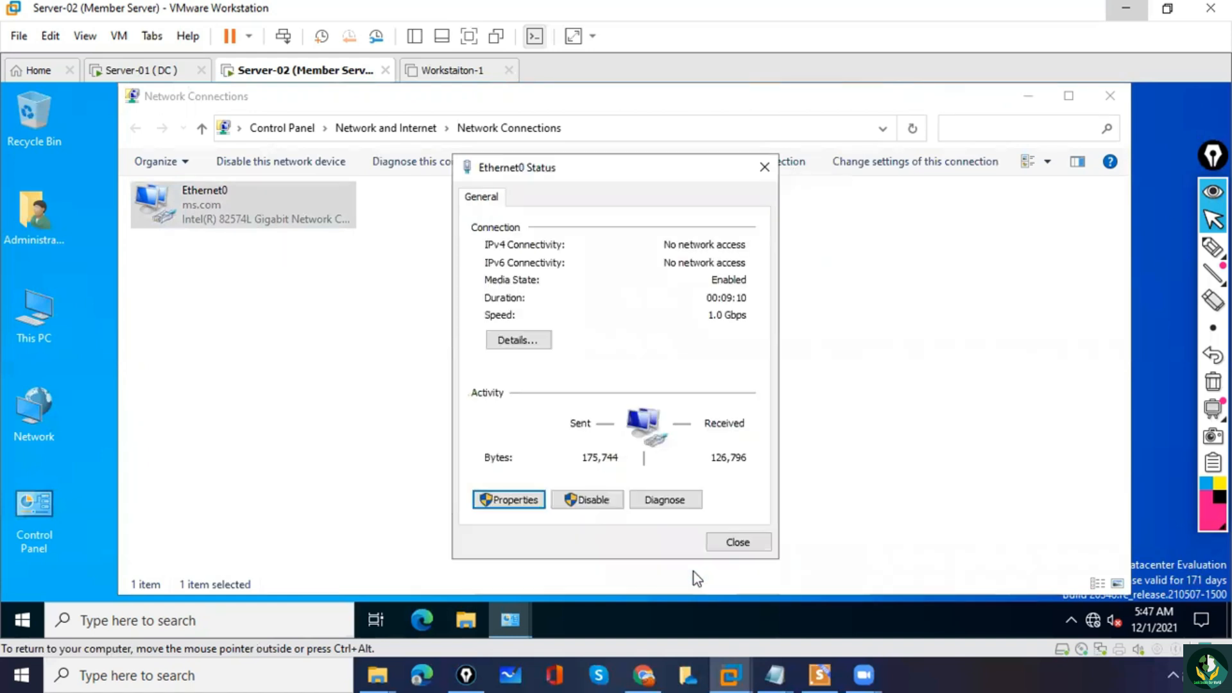
{"action": "left_click", "coordinate": [737, 541]}
{"action": "left_click", "coordinate": [429, 331]}
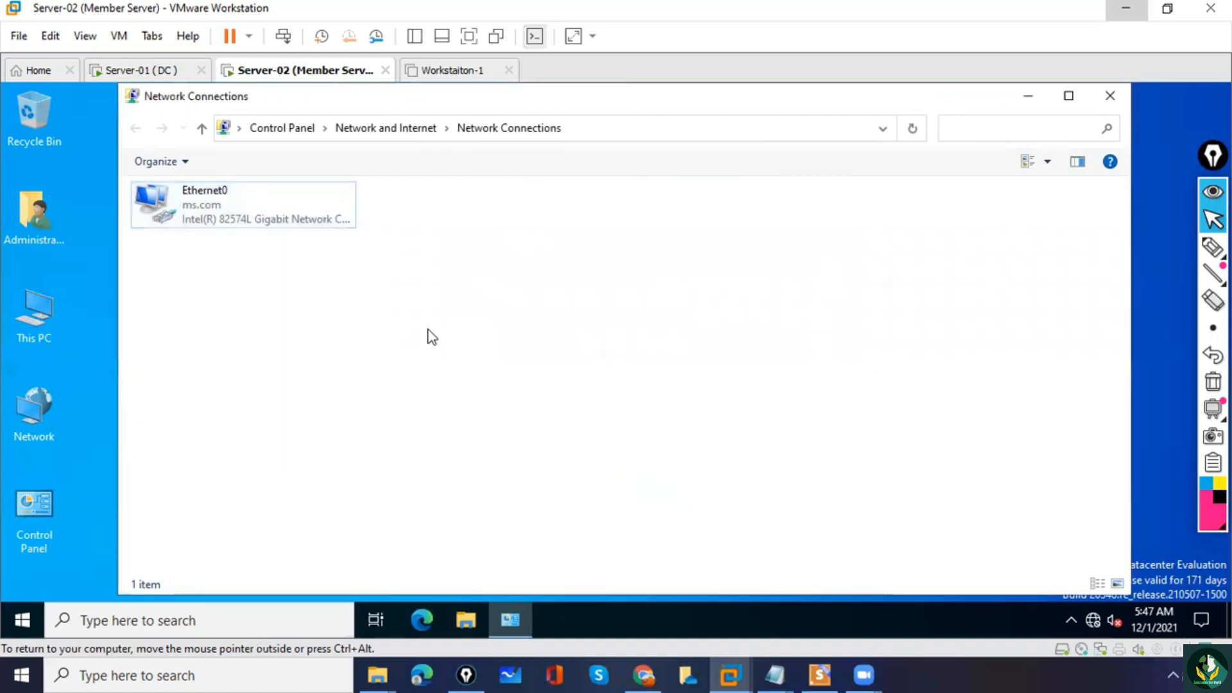
{"action": "left_click", "coordinate": [1110, 96]}
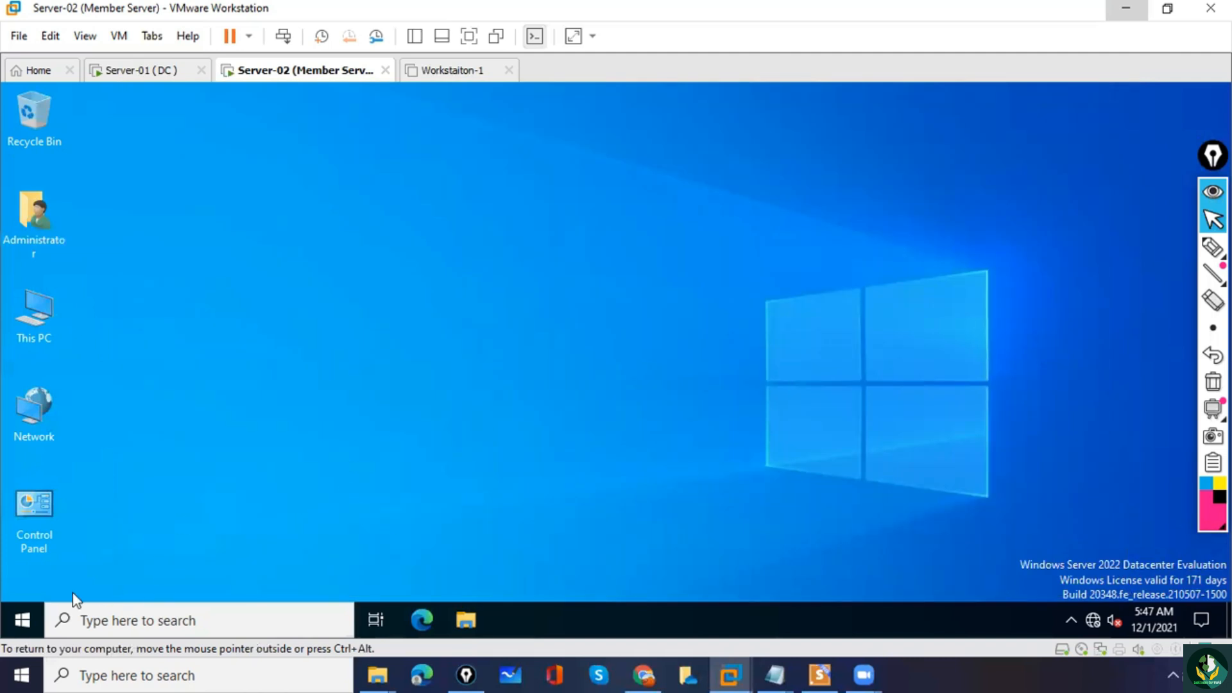
Open Server Manager on Server-02 and dismiss the Windows Admin Center message.
{"action": "left_click", "coordinate": [24, 620]}
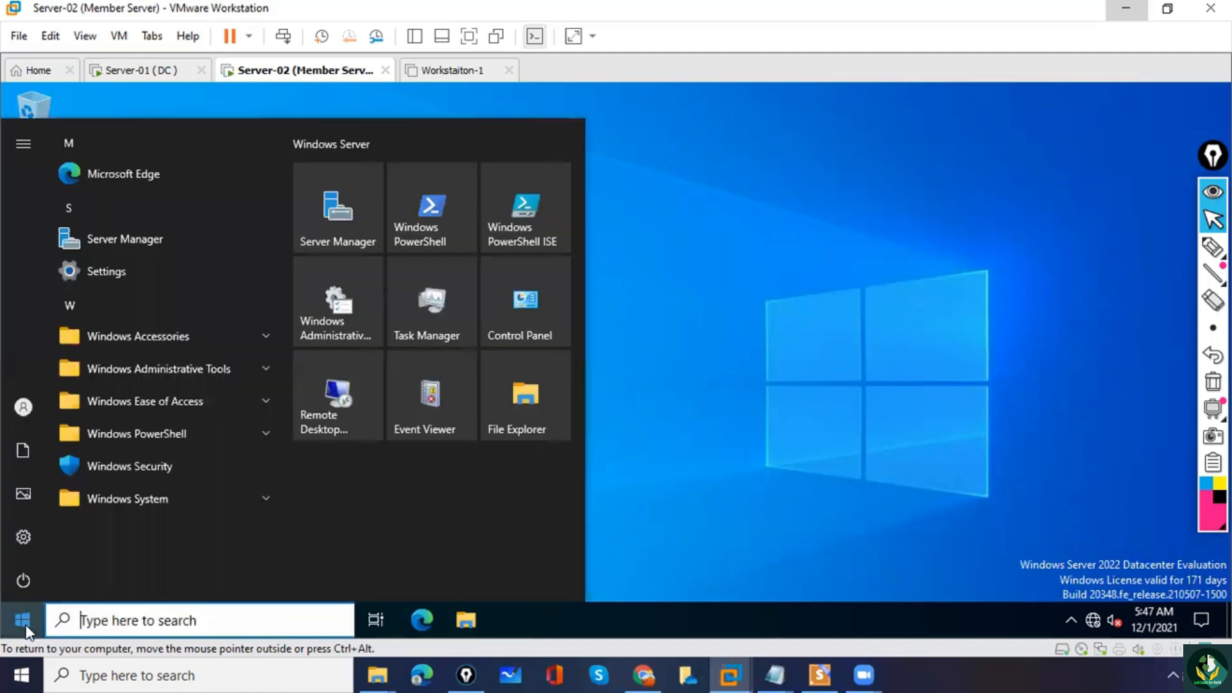
{"action": "left_click", "coordinate": [356, 220]}
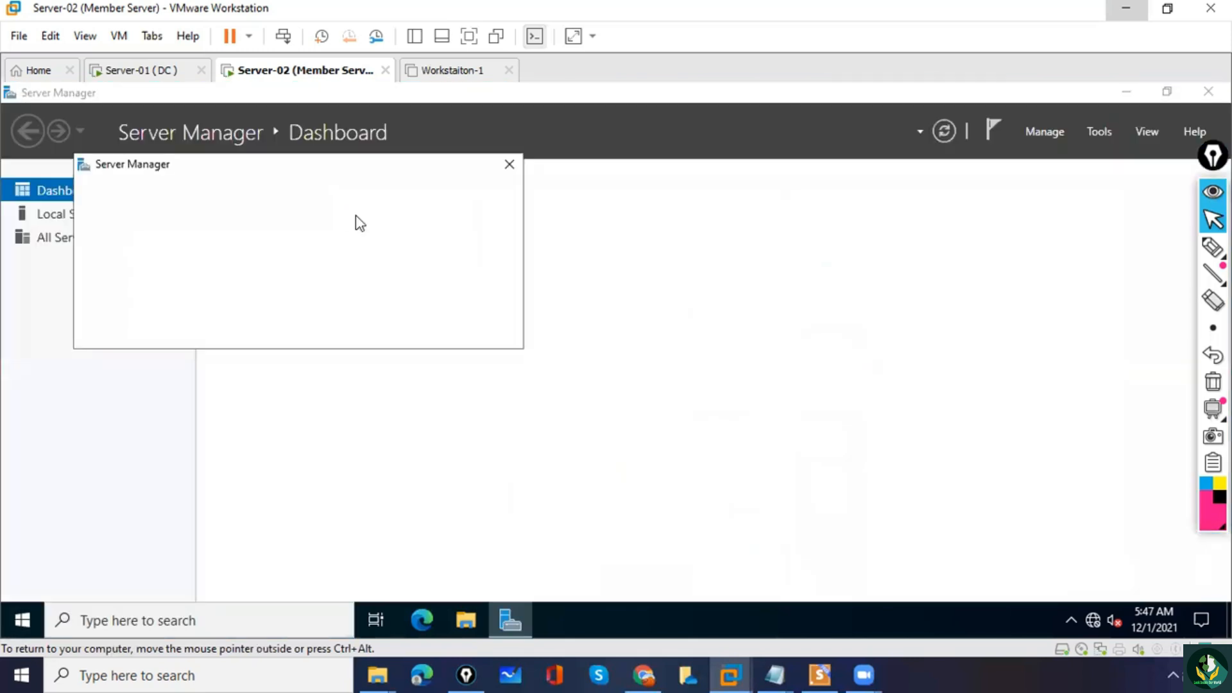
{"action": "left_click", "coordinate": [1092, 136]}
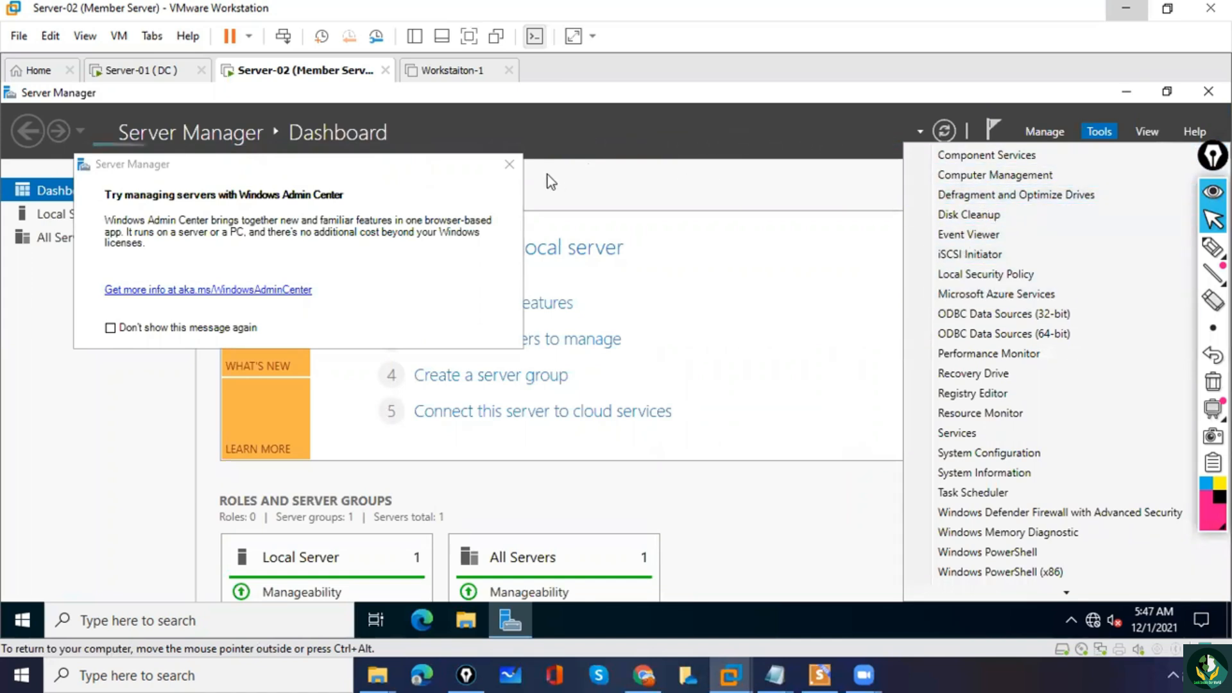
{"action": "left_click", "coordinate": [508, 168]}
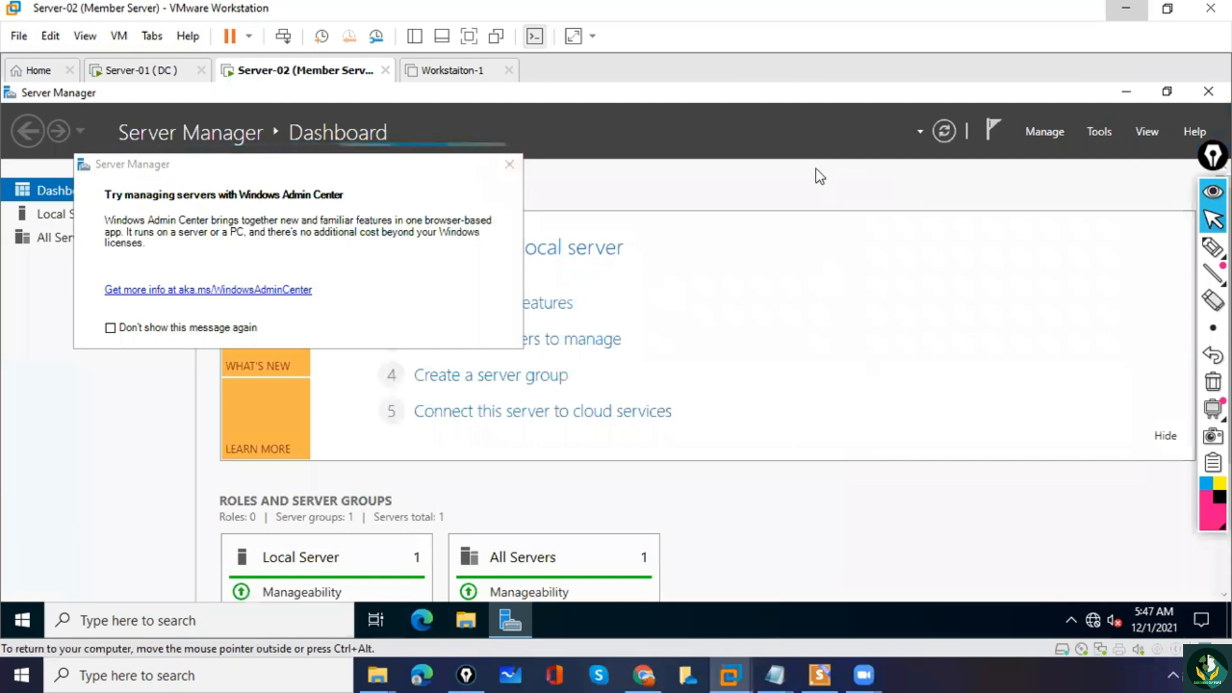
{"action": "left_click", "coordinate": [510, 165]}
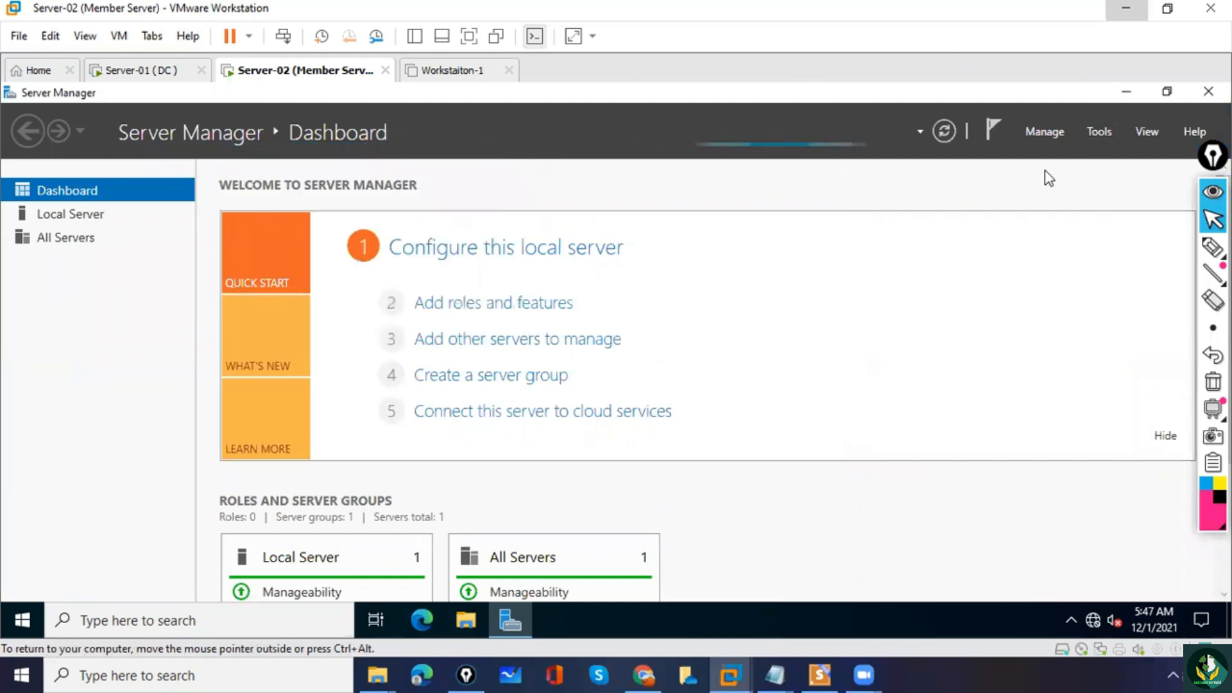
Run net accounts in a Command Prompt on Server-02 and highlight the computer role value.
{"action": "left_click", "coordinate": [215, 621]}
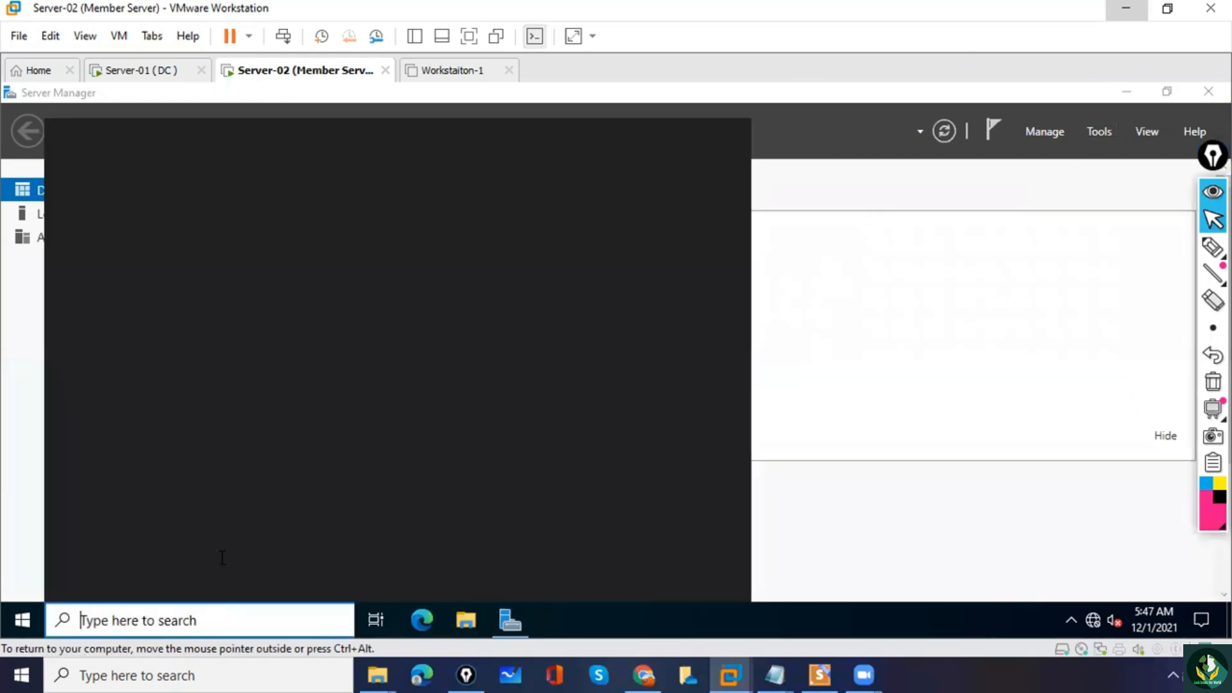
{"action": "type", "text": "cmd"}
{"action": "key", "text": "Return"}
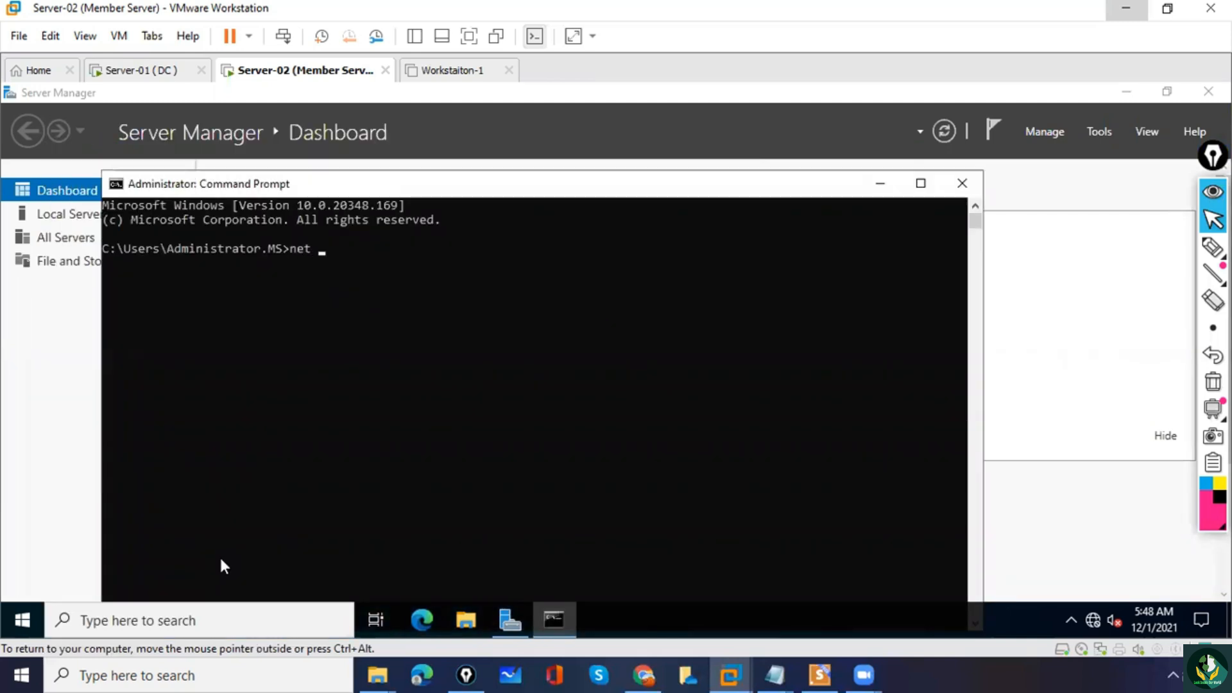
{"action": "type", "text": "net accounts"}
{"action": "key", "text": "Return"}
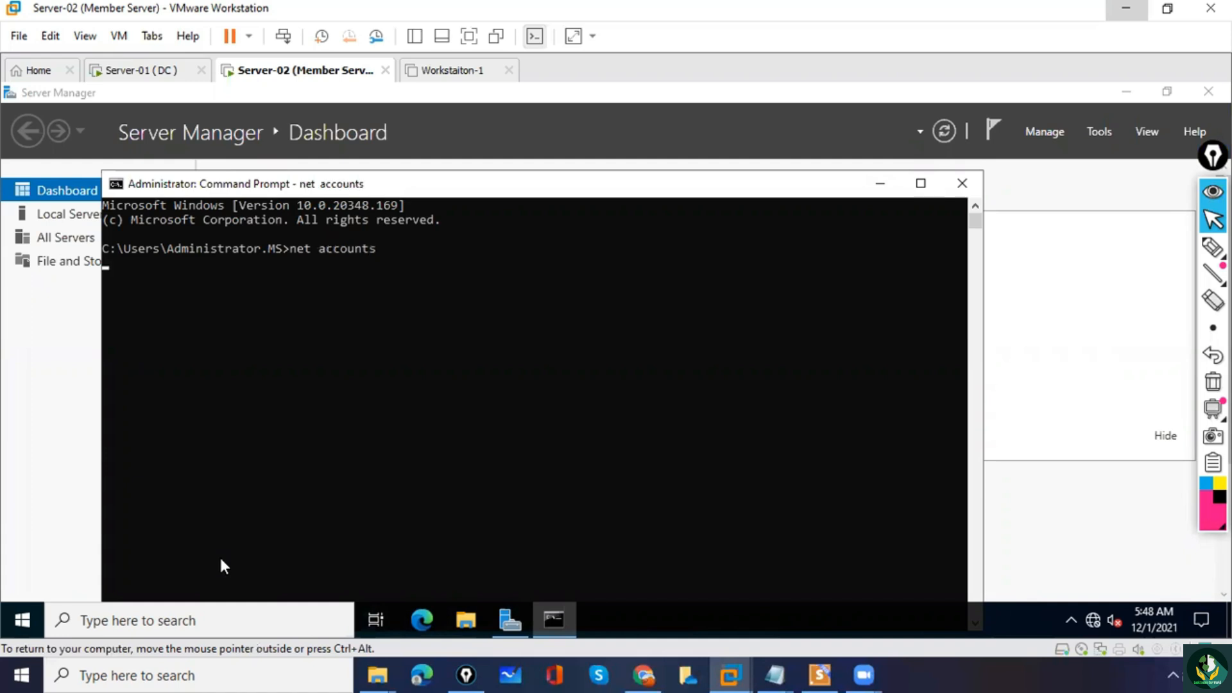
{"action": "left_click_drag", "start_coordinate": [491, 377], "coordinate": [565, 383]}
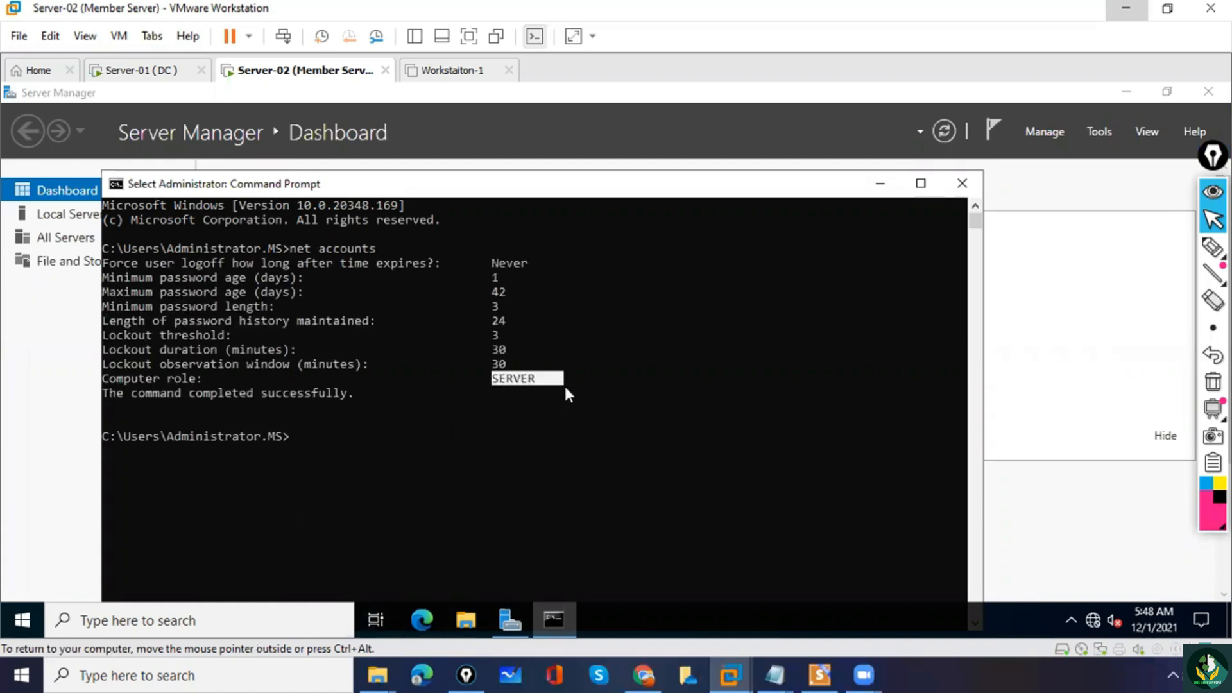
Close the Command Prompt and start adding roles and features with a role-based installation on Server-02.ms.com.
{"action": "left_click", "coordinate": [962, 184]}
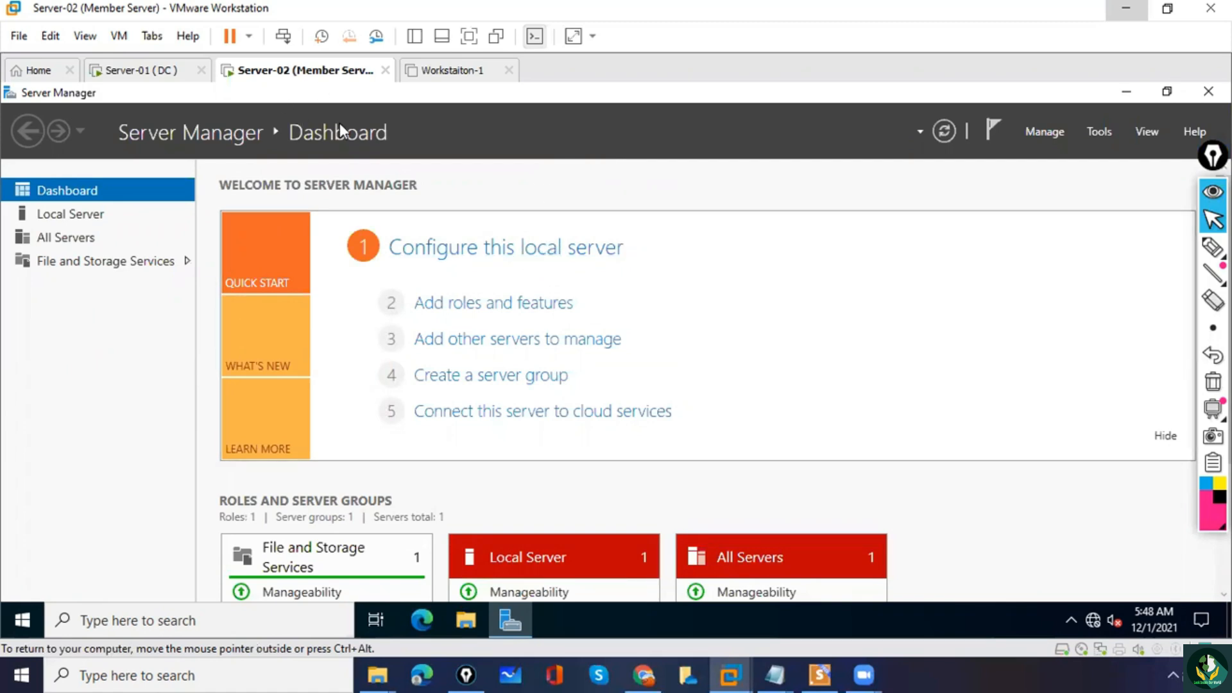
{"action": "left_click", "coordinate": [484, 315]}
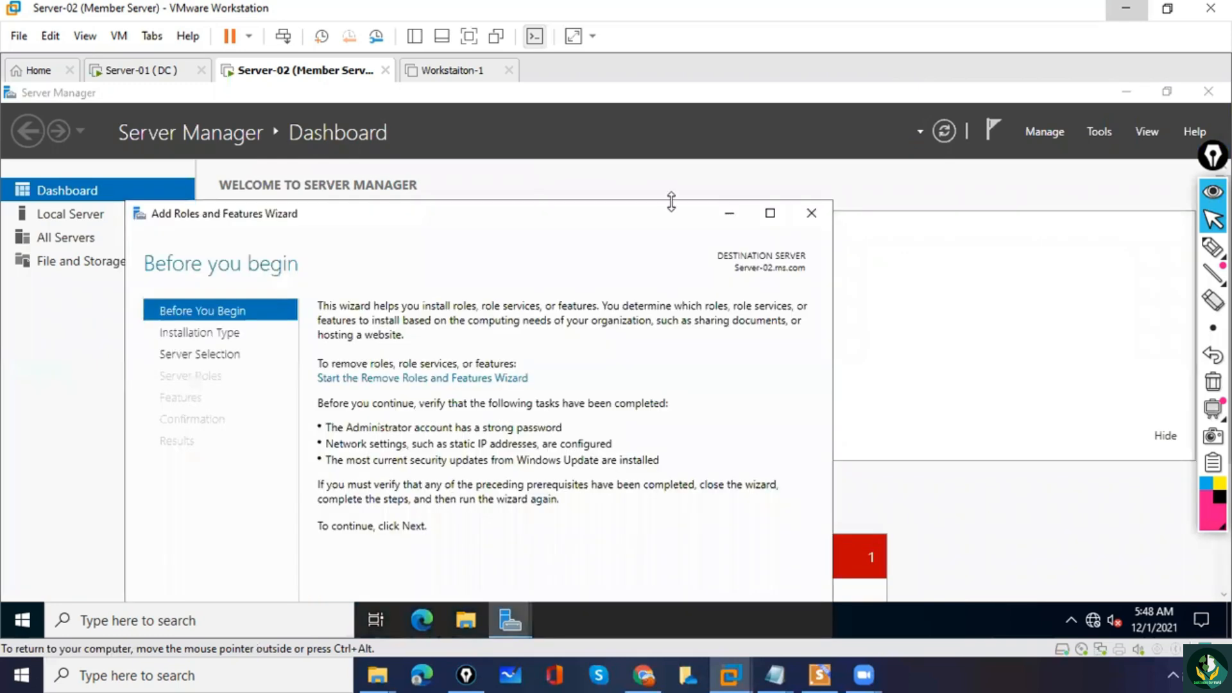
{"action": "left_click", "coordinate": [768, 215]}
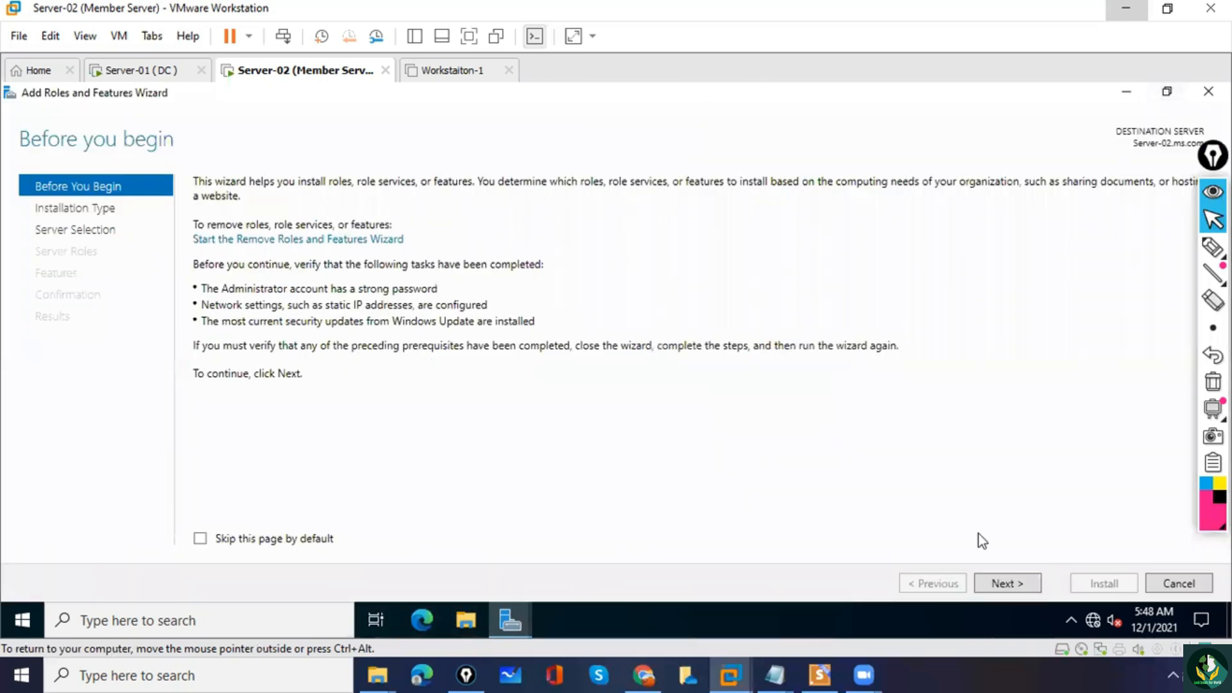
{"action": "left_click", "coordinate": [1007, 584]}
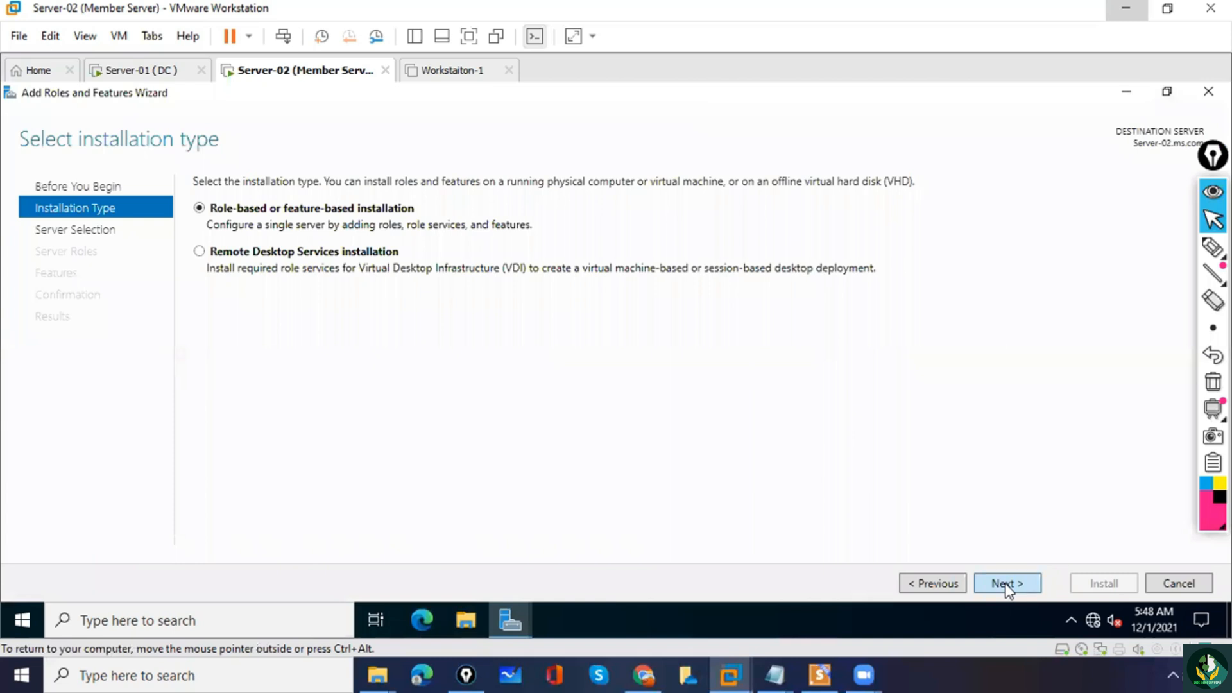
{"action": "left_click", "coordinate": [1006, 585]}
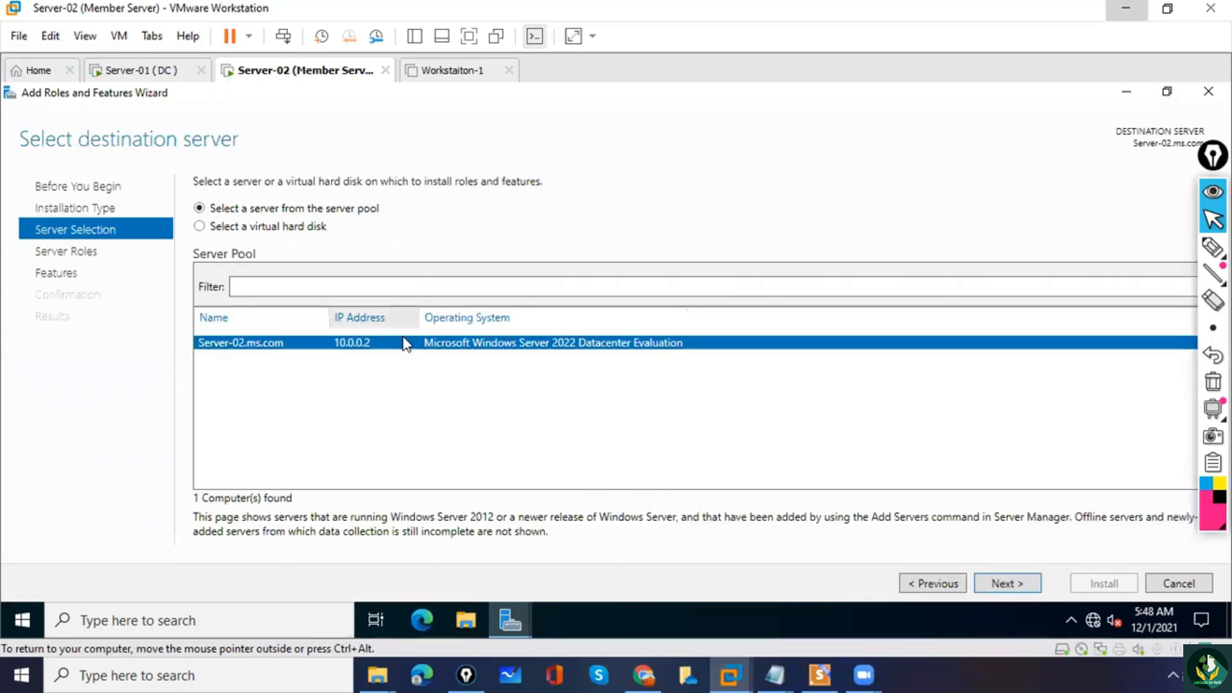
{"action": "left_click", "coordinate": [1006, 585]}
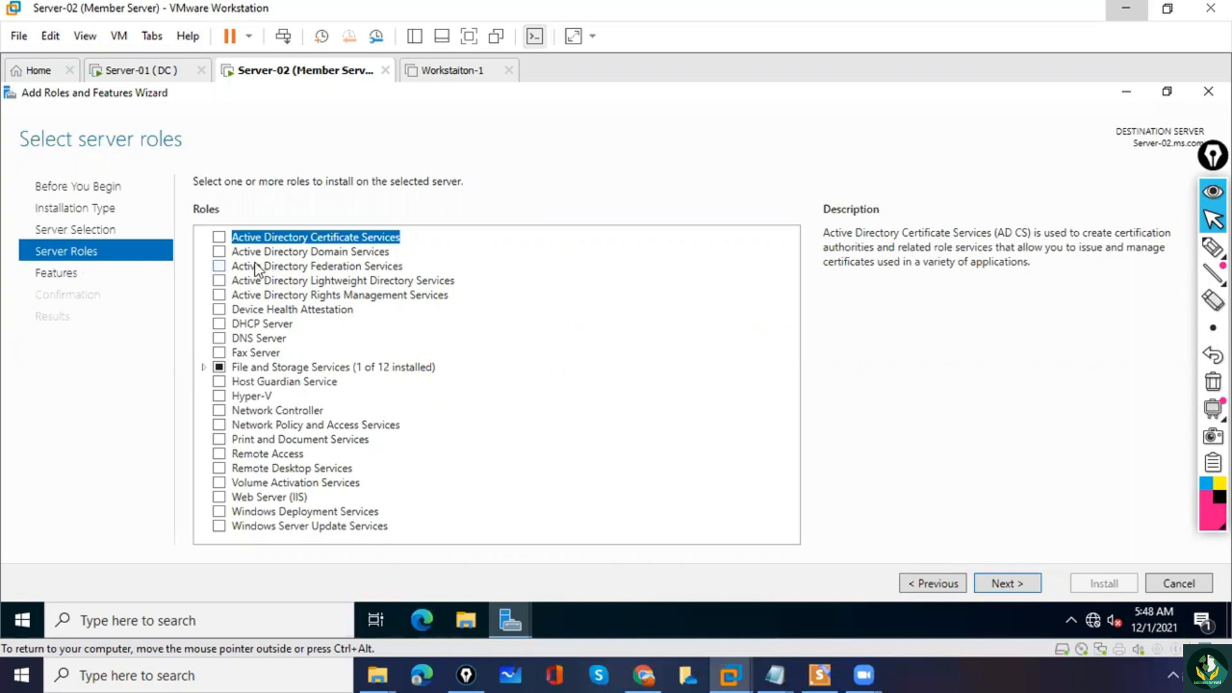
Install the Active Directory Domain Services role with its required features and management tools, and close the wizard once the installation finishes.
{"action": "left_click", "coordinate": [220, 252]}
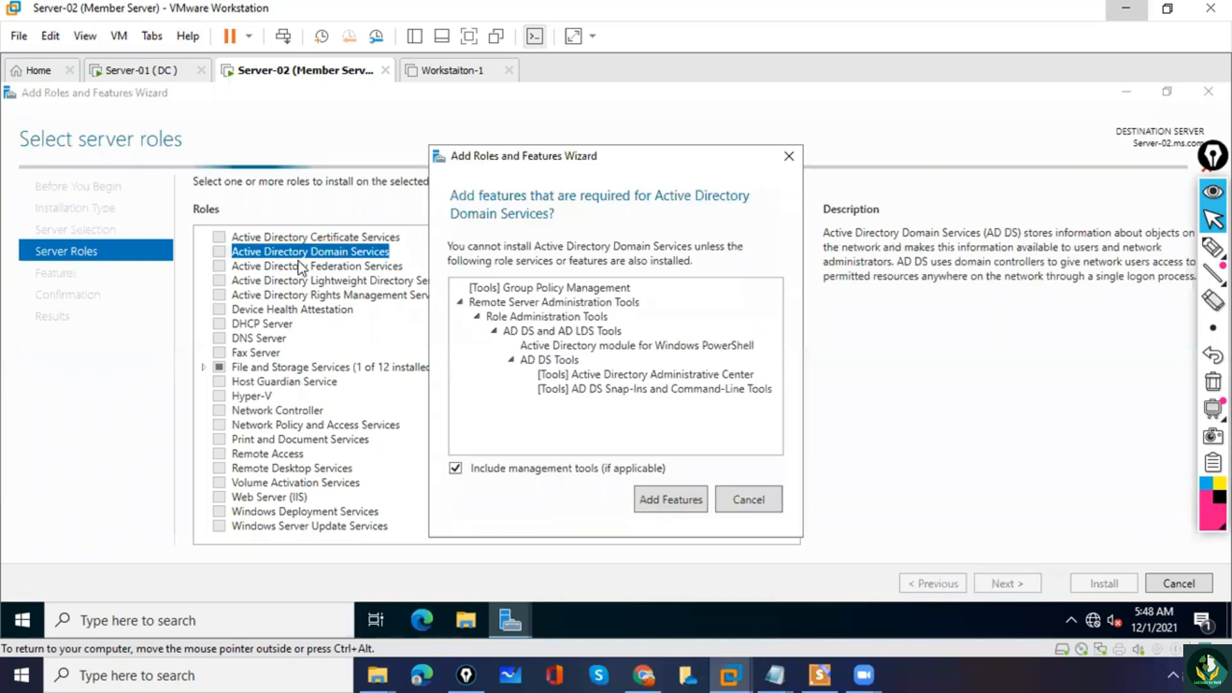
{"action": "left_click", "coordinate": [669, 502]}
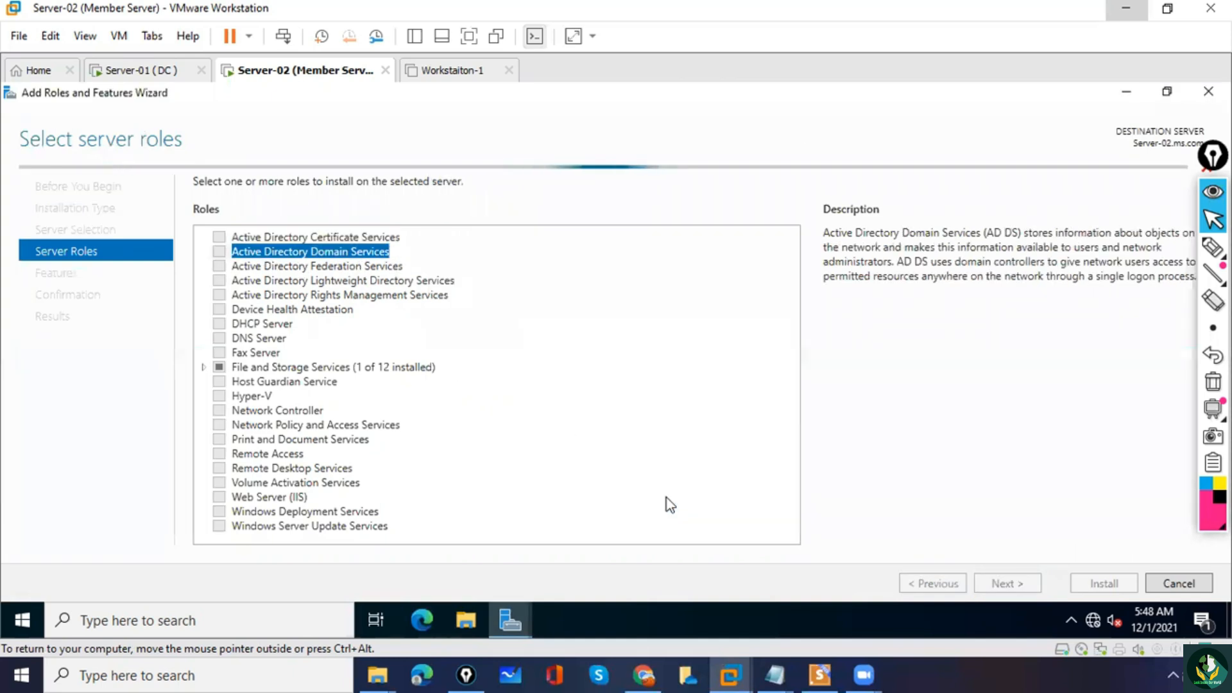
{"action": "left_click", "coordinate": [1006, 585]}
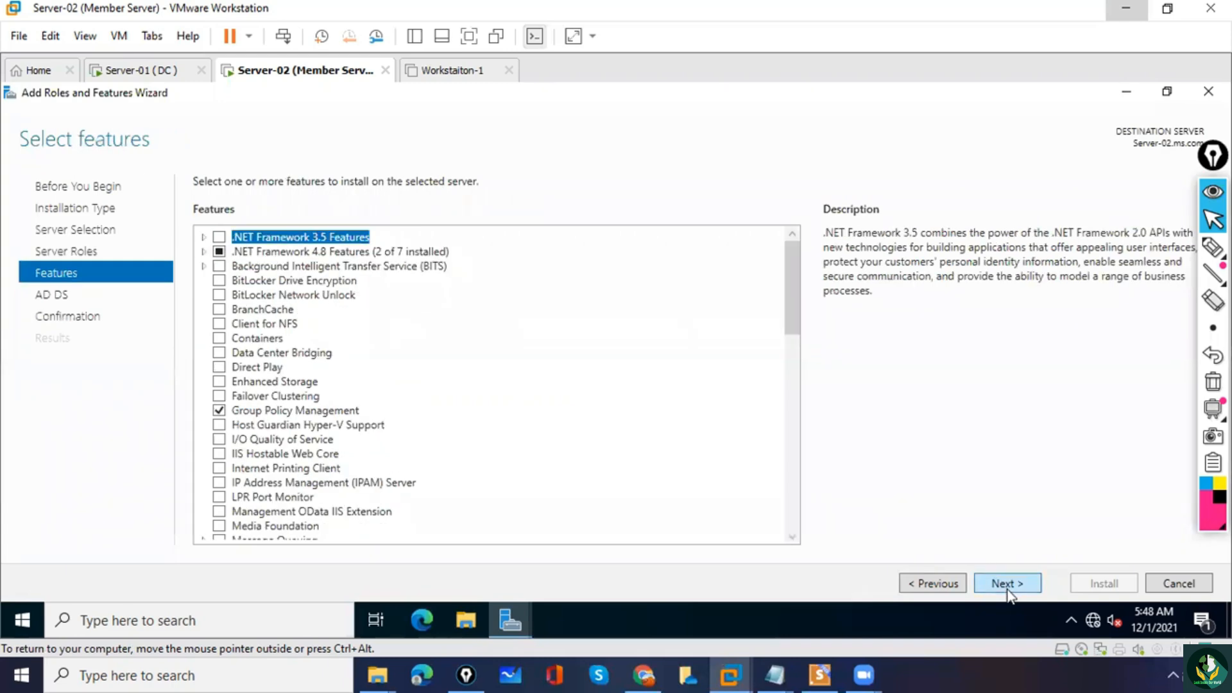
{"action": "left_click", "coordinate": [1006, 584]}
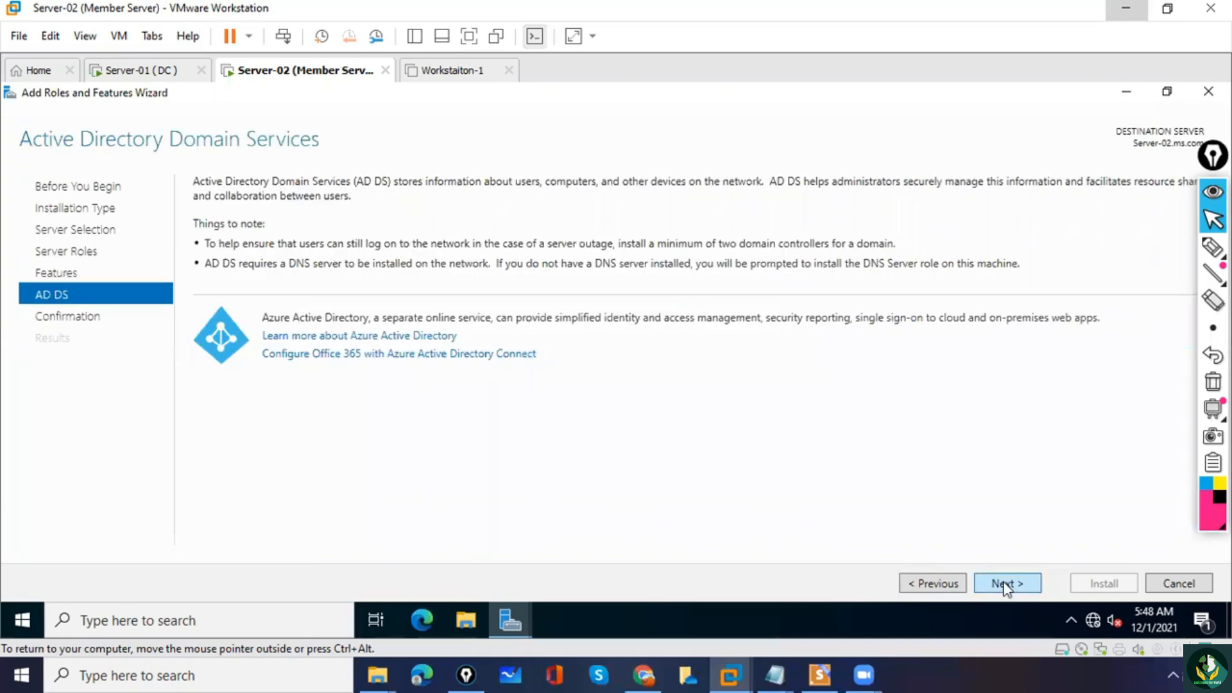
{"action": "left_click", "coordinate": [1006, 584]}
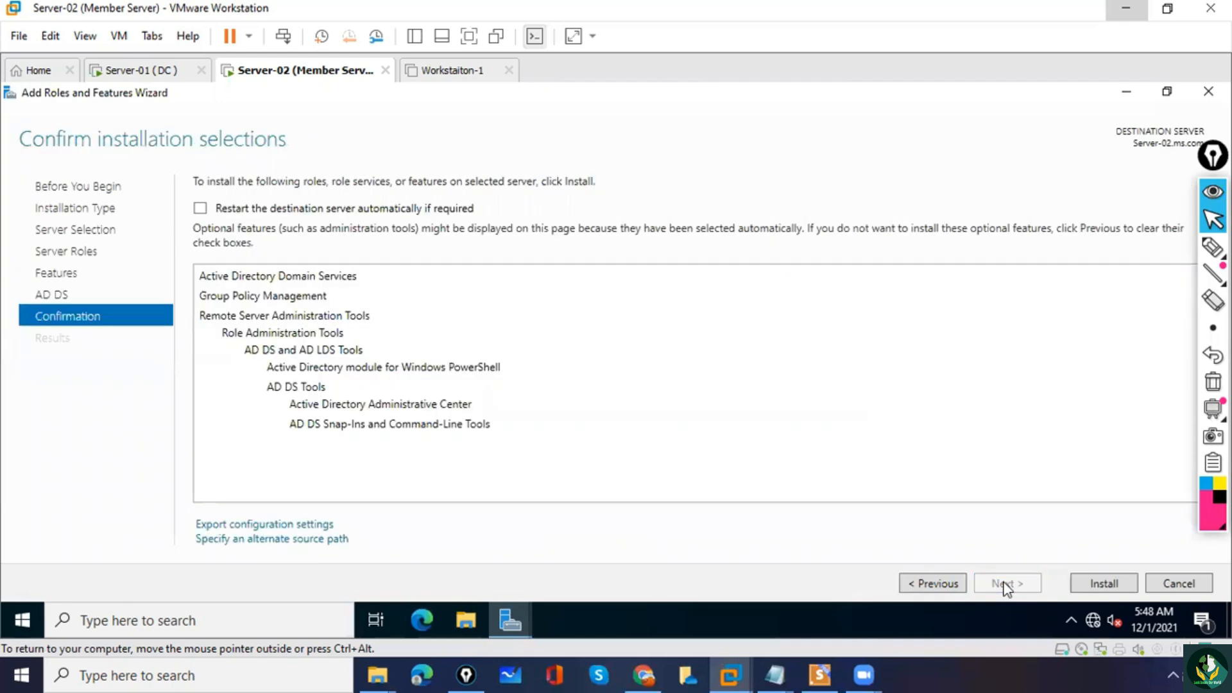
{"action": "left_click", "coordinate": [1106, 585]}
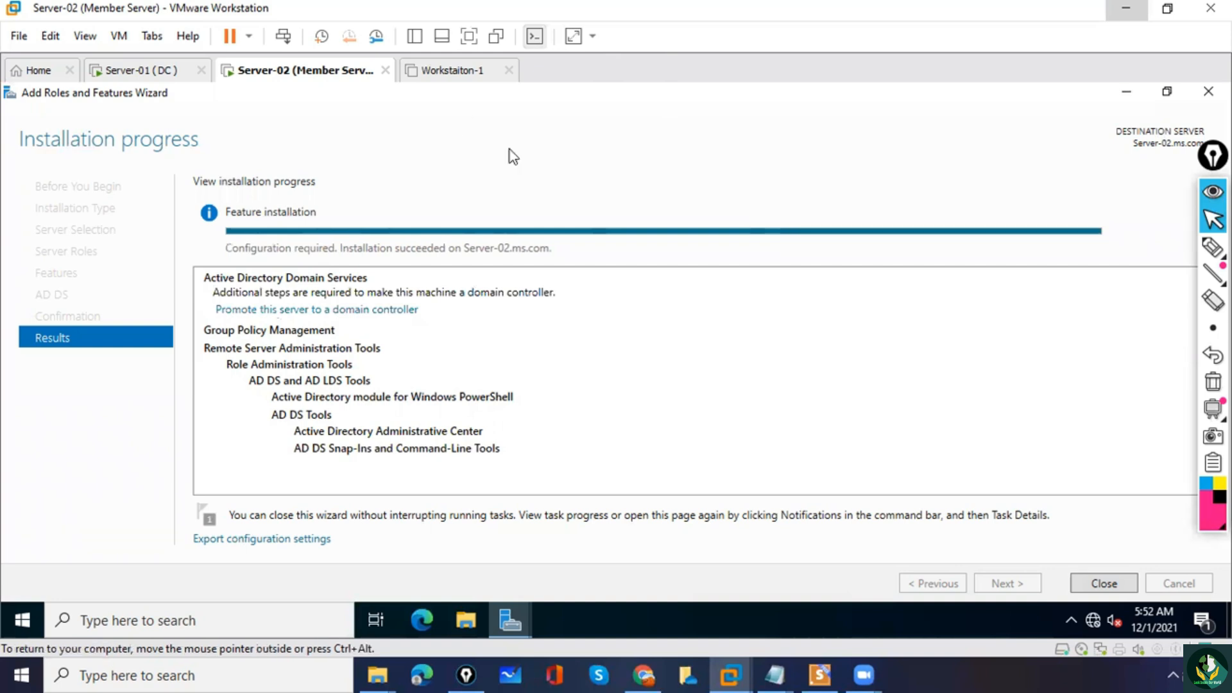
{"action": "left_click", "coordinate": [1105, 585]}
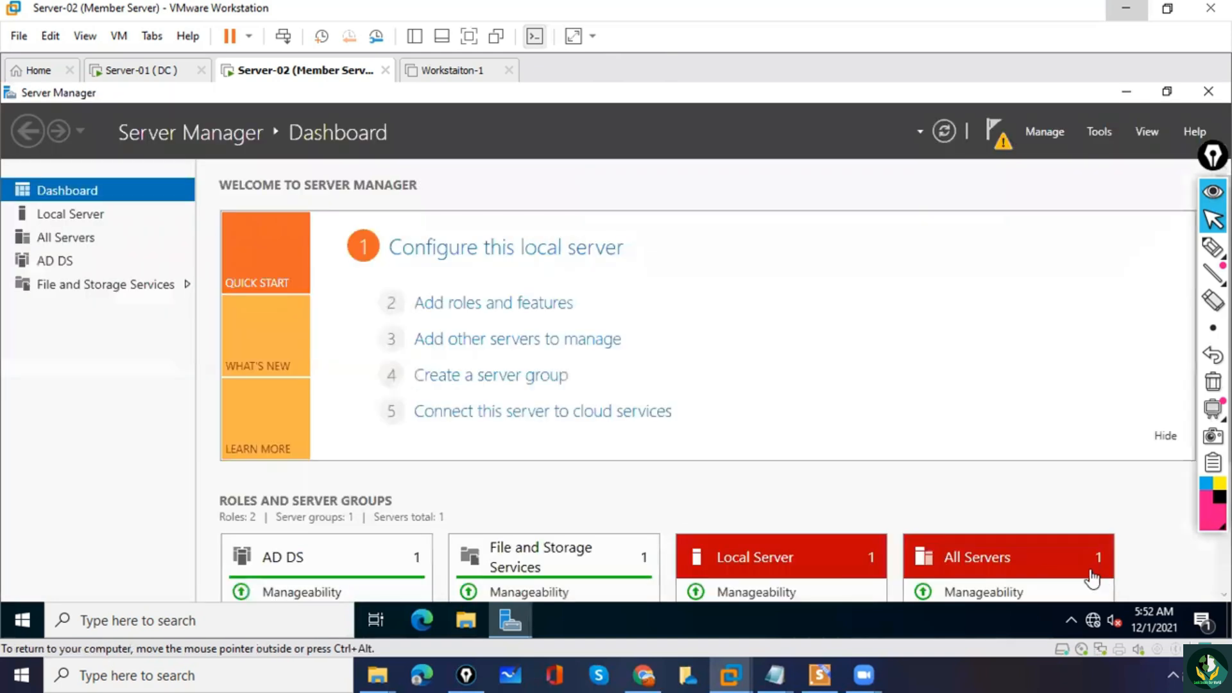
Start promoting the server to a domain controller from the post-deployment notification and maximize the configuration wizard.
{"action": "left_click", "coordinate": [1003, 146]}
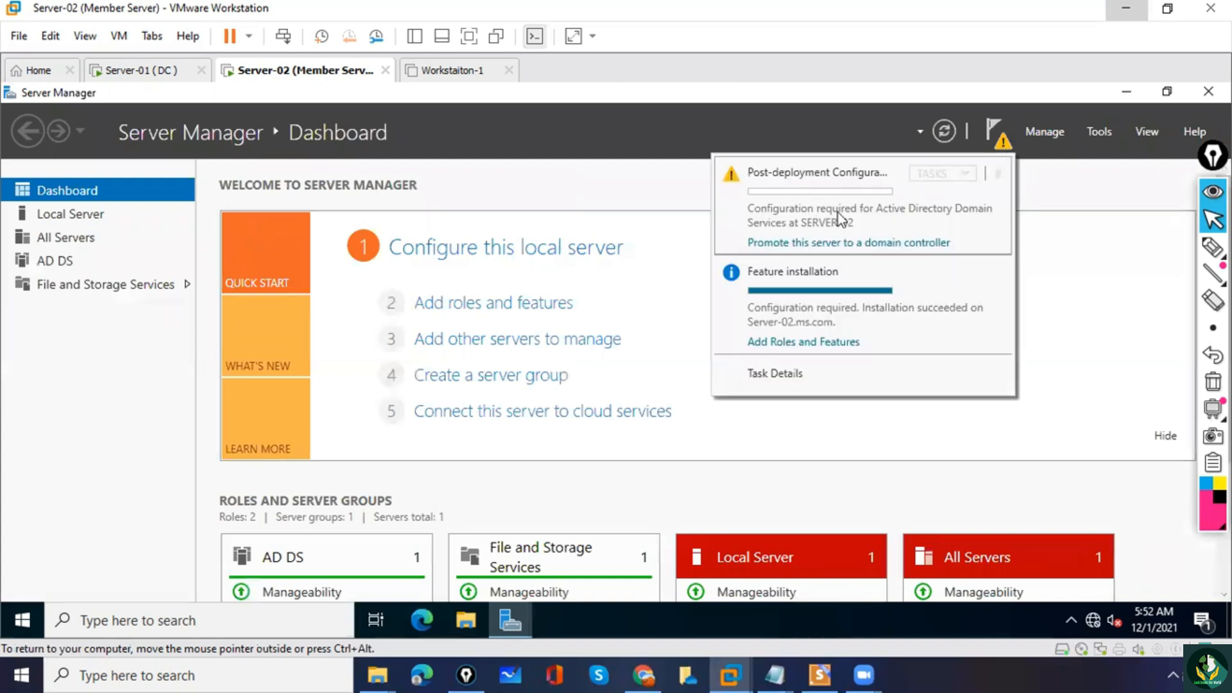
{"action": "left_click", "coordinate": [888, 244]}
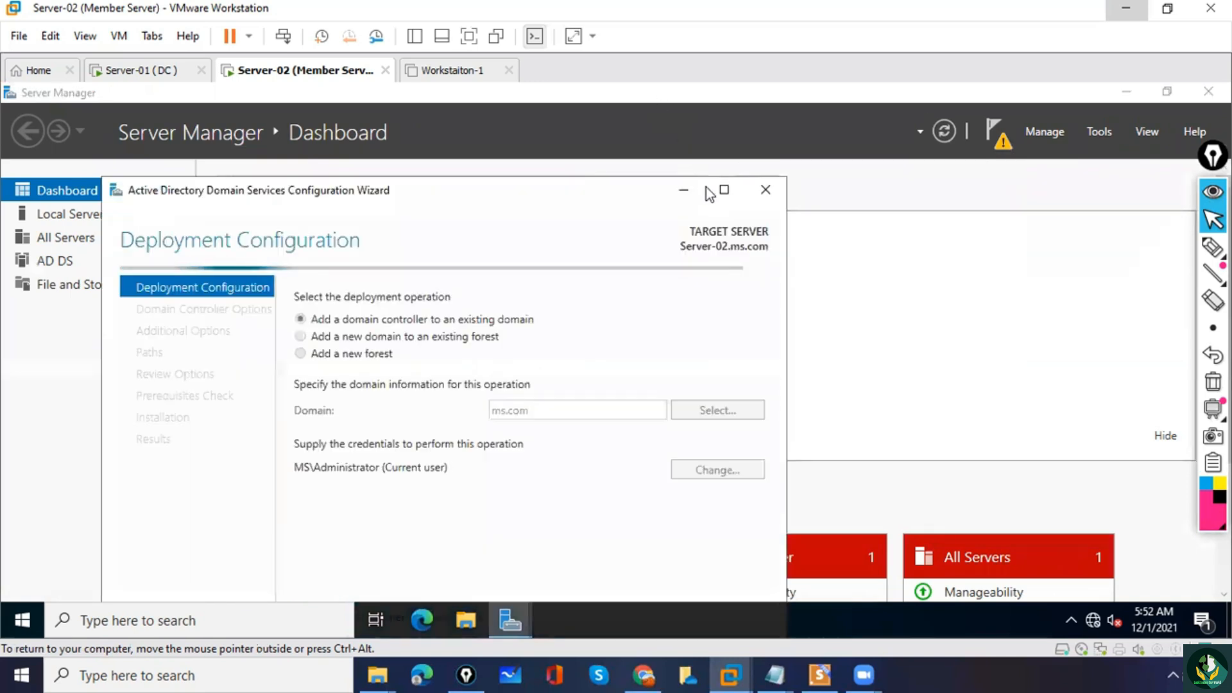
{"action": "left_click", "coordinate": [724, 191]}
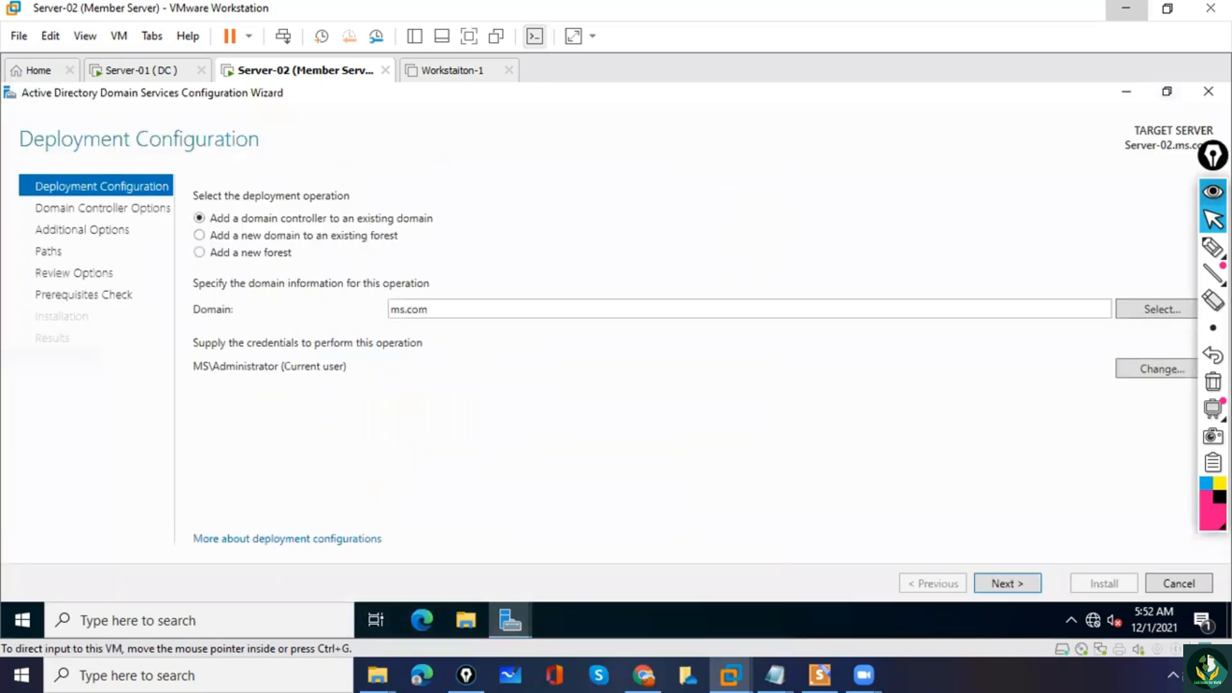
Mark the option to add a domain controller to an existing domain, clear the annotations, and accept that deployment for ms.com.
{"action": "left_click", "coordinate": [1213, 248]}
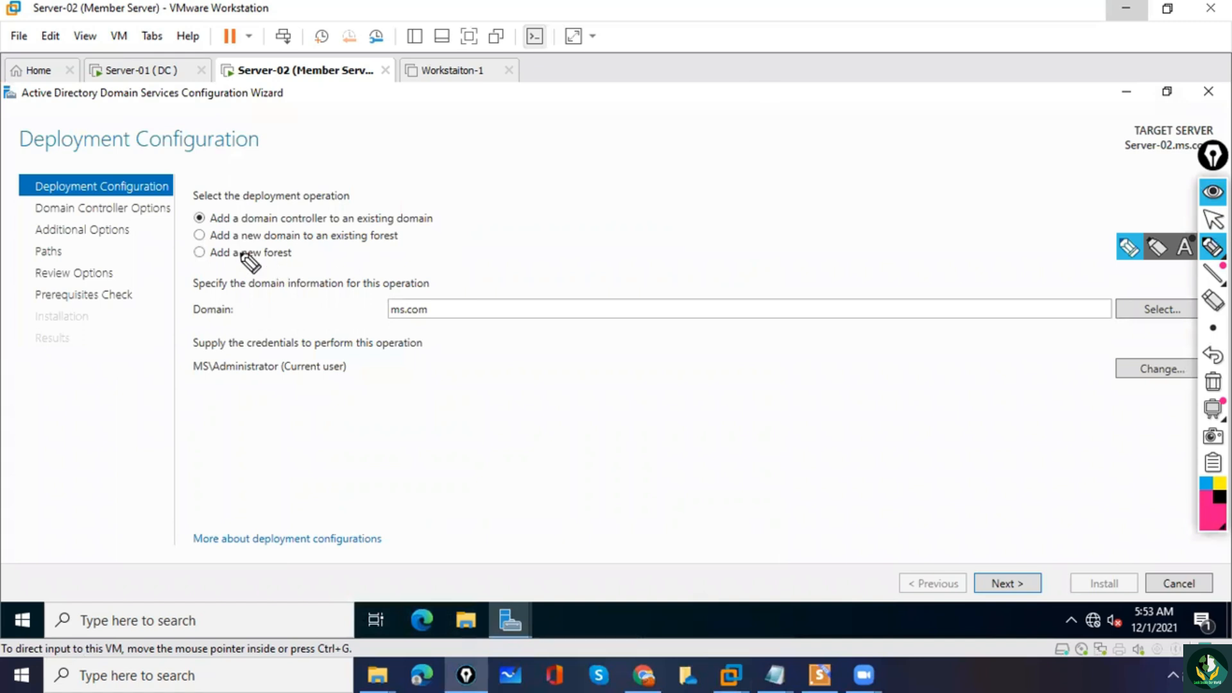
{"action": "mouse_move", "coordinate": [194, 211]}
{"action": "left_mouse_down"}
{"action": "mouse_move", "coordinate": [206, 227]}
{"action": "mouse_move", "coordinate": [188, 195]}
{"action": "left_mouse_up"}
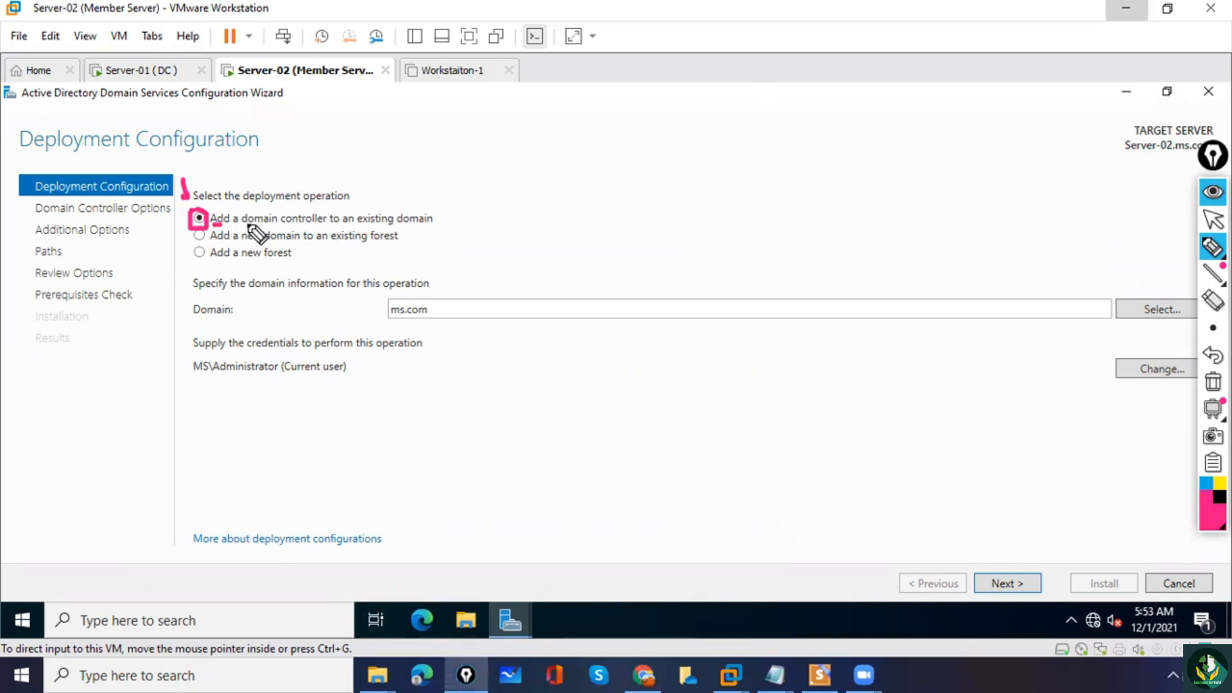
{"action": "left_click_drag", "start_coordinate": [331, 225], "coordinate": [355, 224]}
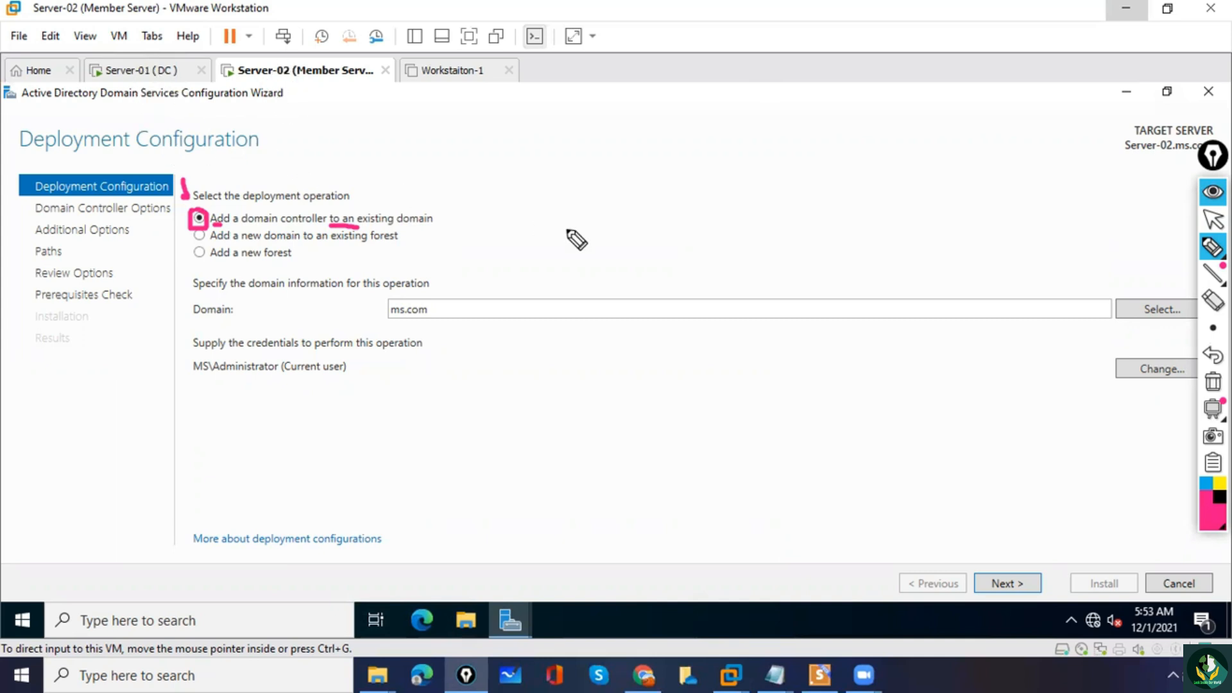
{"action": "left_click", "coordinate": [1213, 382]}
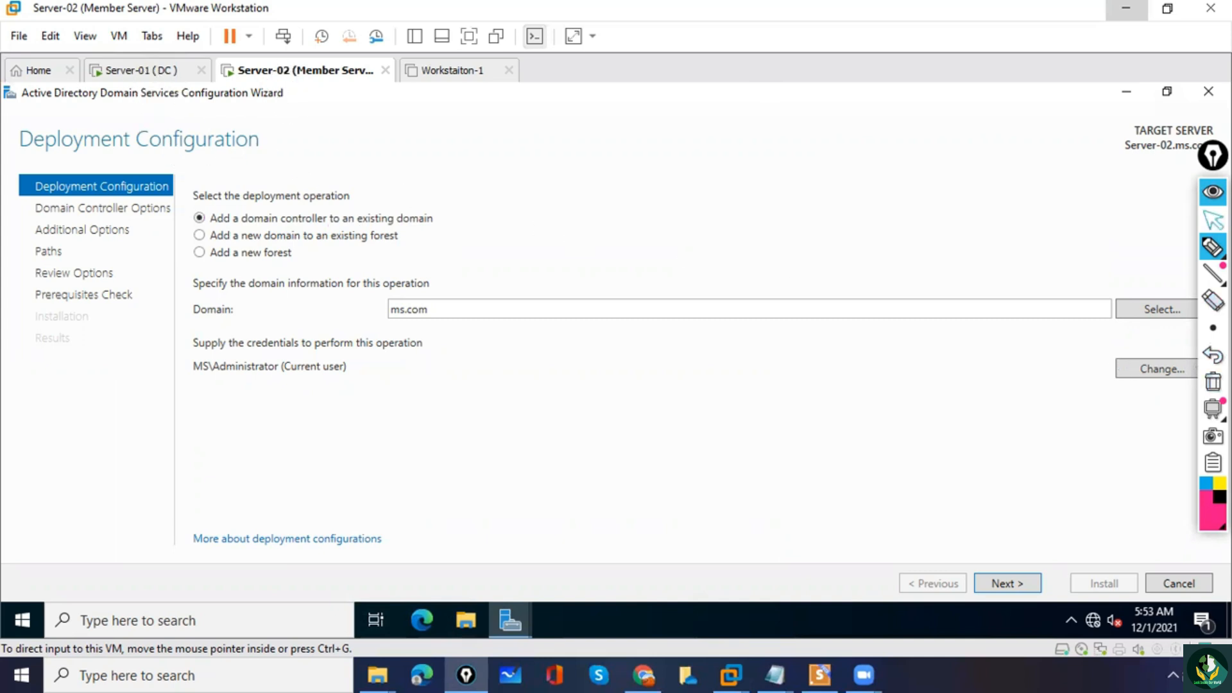
{"action": "left_click", "coordinate": [1214, 219]}
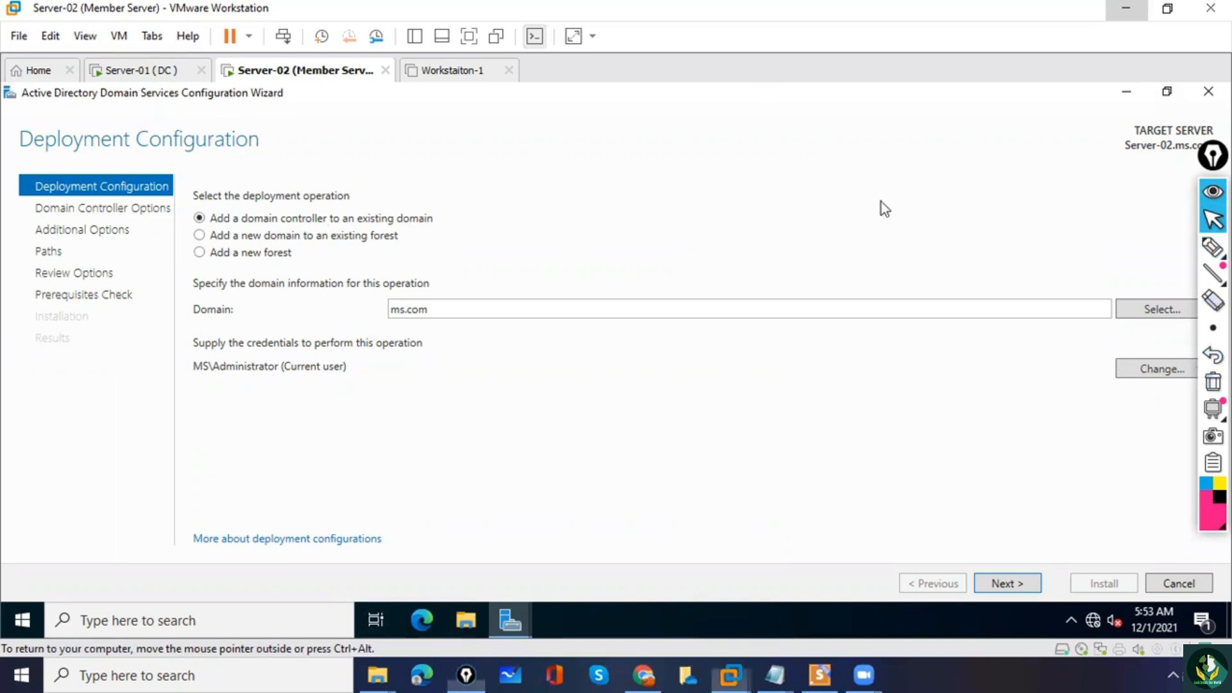
{"action": "left_click", "coordinate": [1006, 584]}
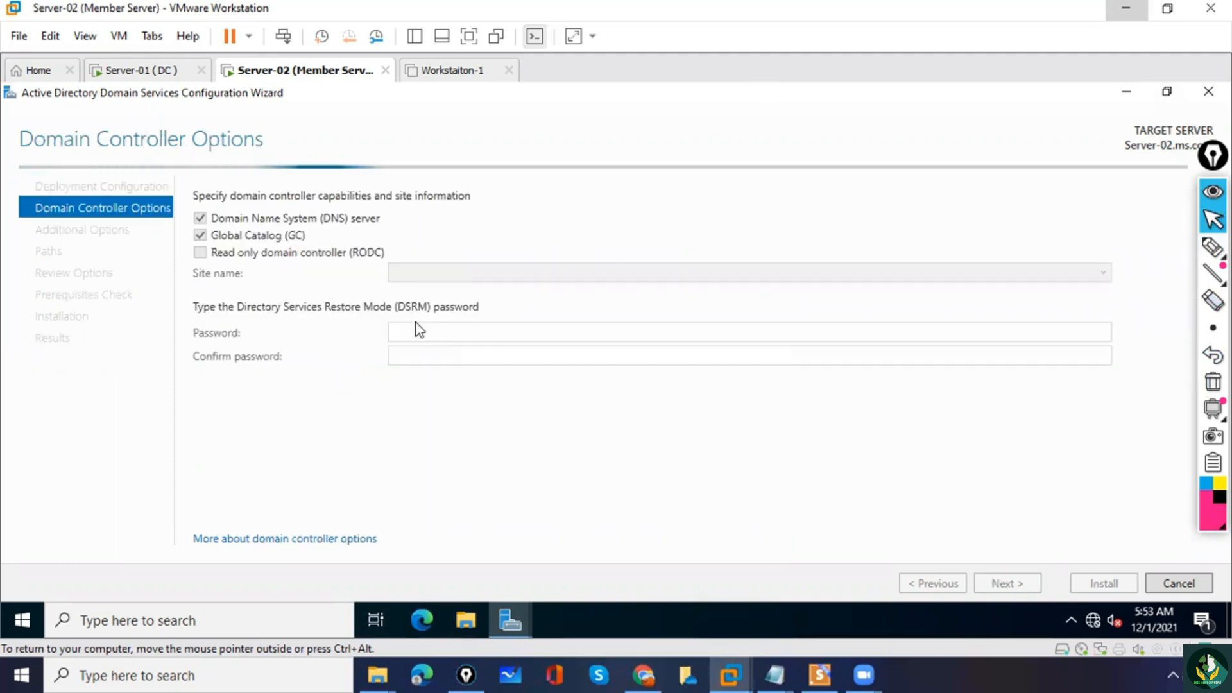
Mark the read-only domain controller (RODC) option with pen strokes and clear the annotations.
{"action": "left_click", "coordinate": [1213, 247]}
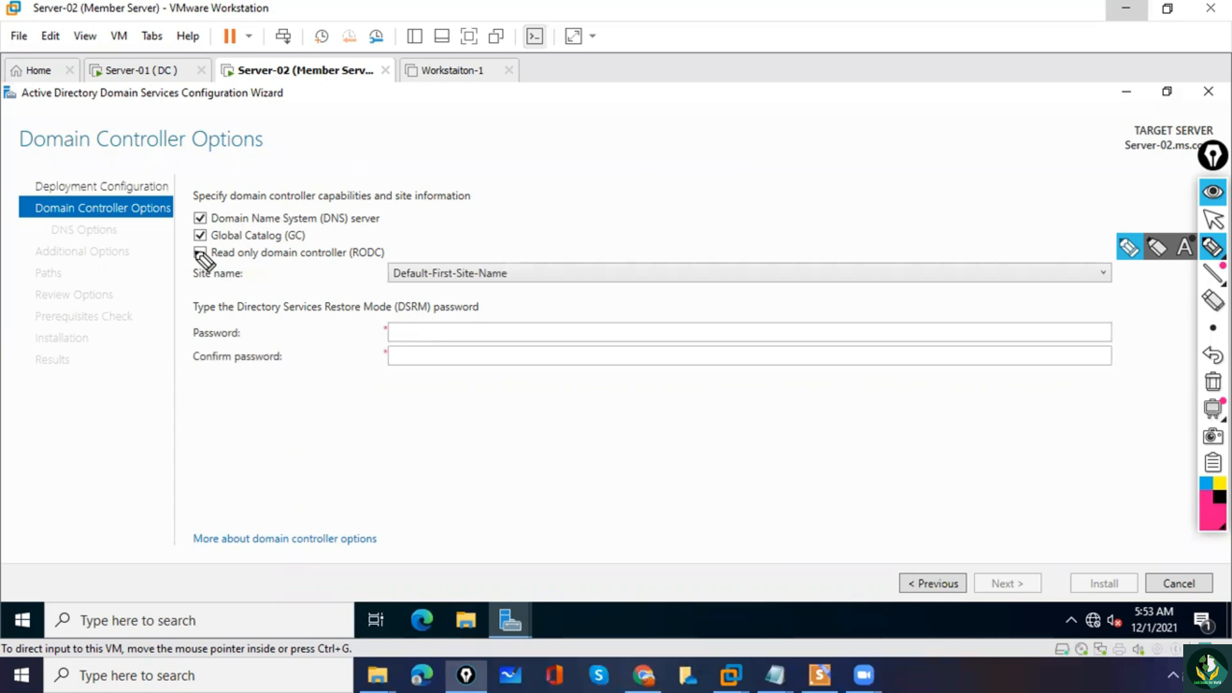
{"action": "left_click_drag", "start_coordinate": [196, 248], "coordinate": [208, 245]}
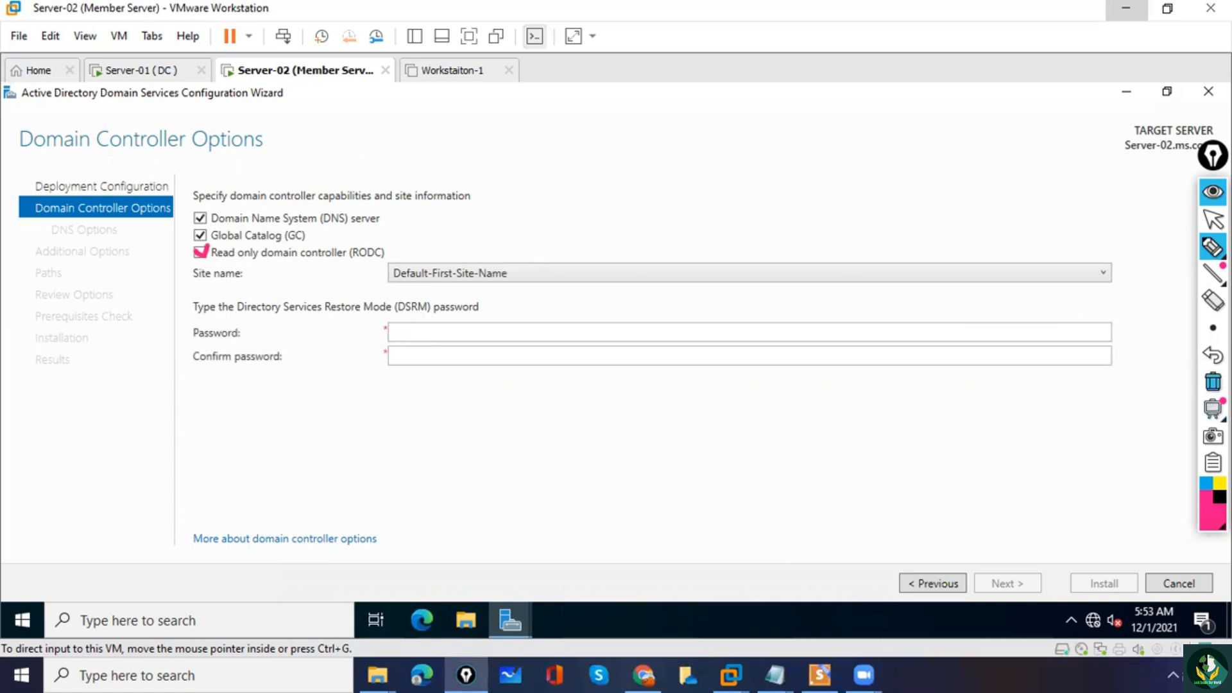
{"action": "left_click", "coordinate": [1213, 381]}
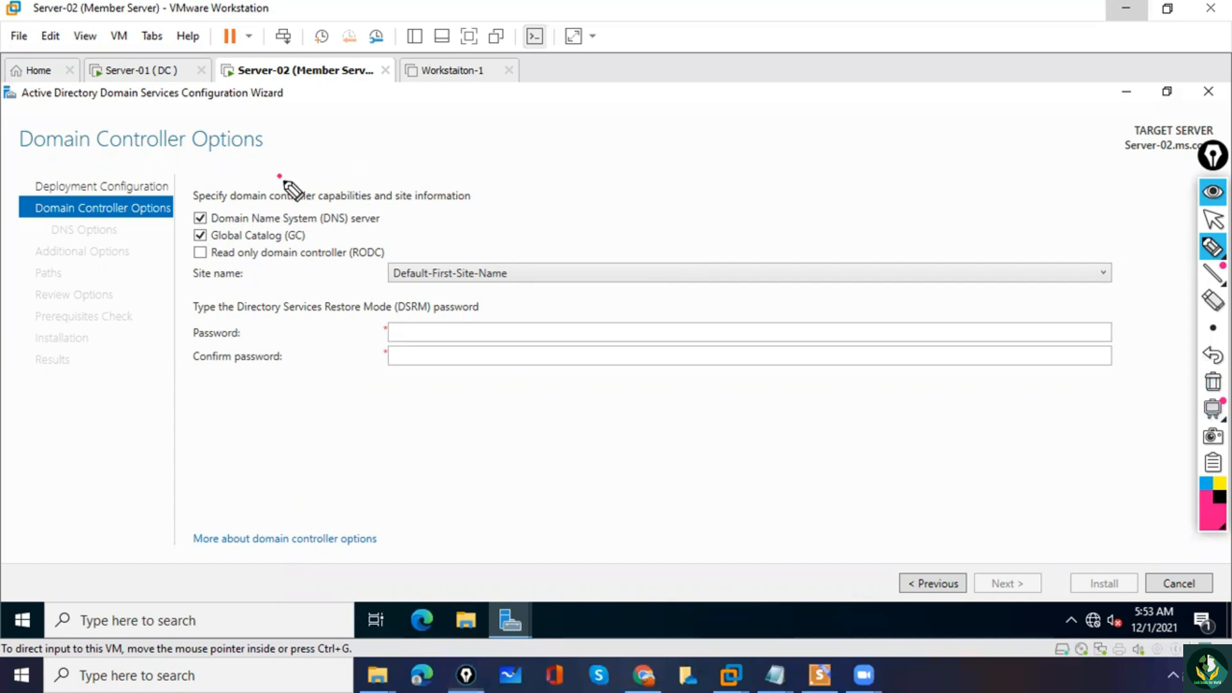
{"action": "left_click_drag", "start_coordinate": [280, 177], "coordinate": [290, 194]}
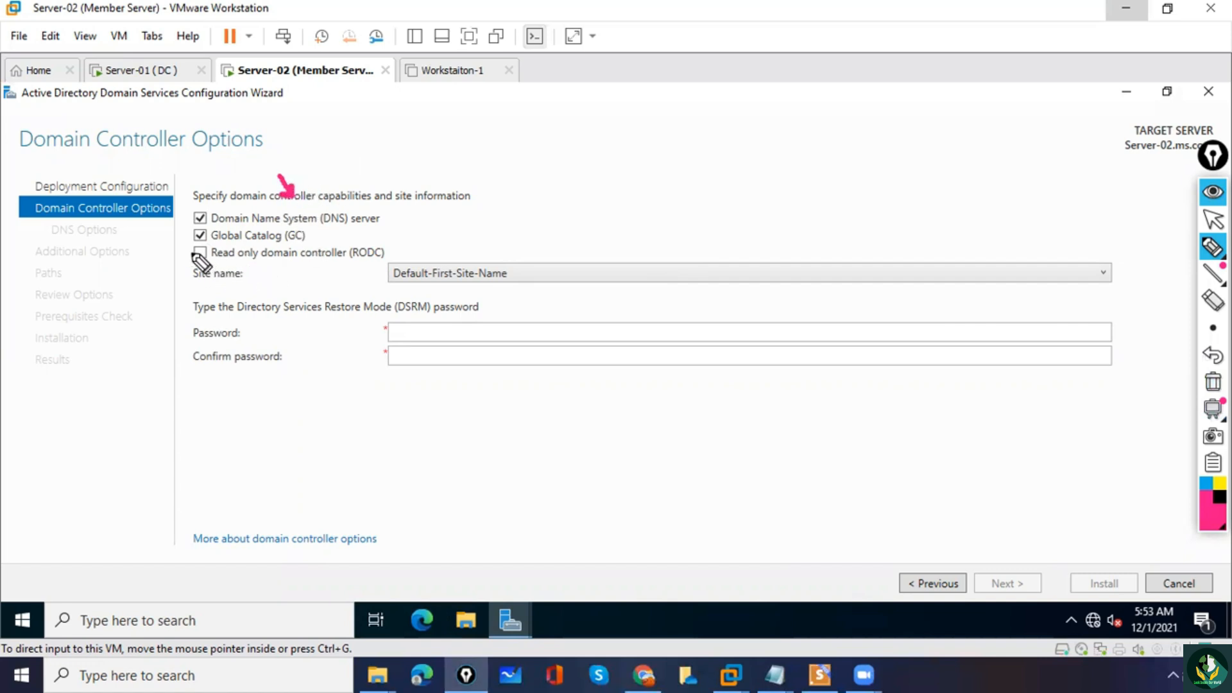
{"action": "left_click_drag", "start_coordinate": [191, 255], "coordinate": [207, 249]}
{"action": "left_click", "coordinate": [1213, 382]}
{"action": "left_click", "coordinate": [1213, 219]}
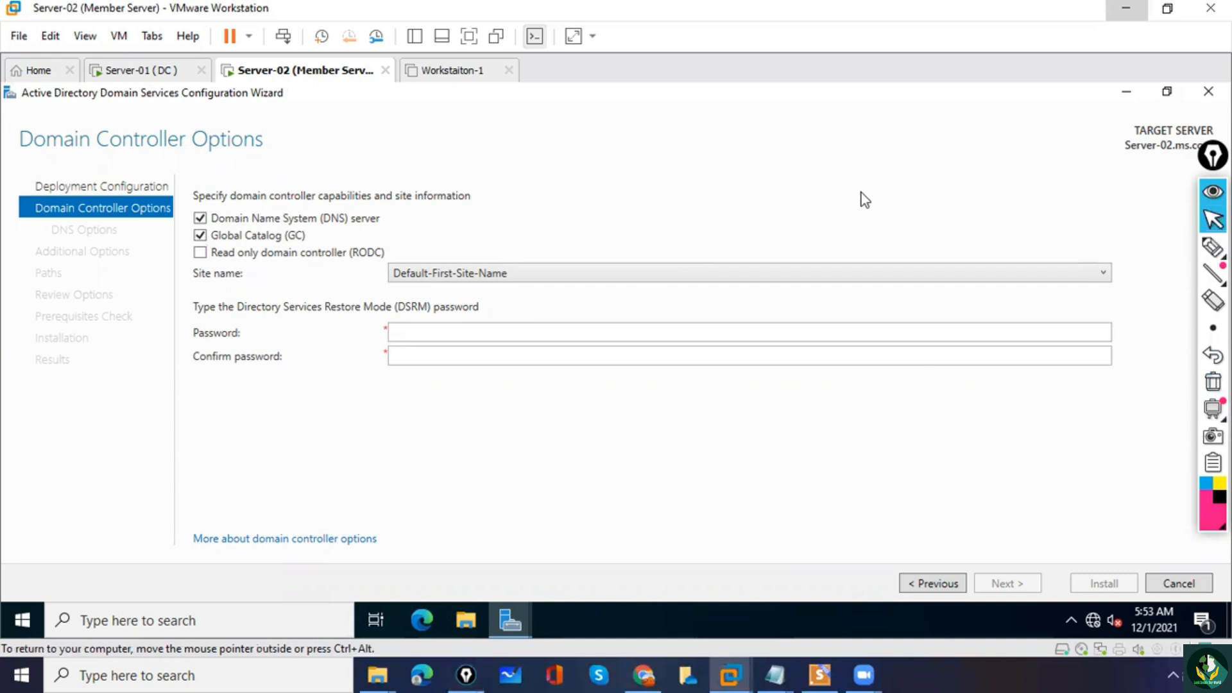
Enter and confirm the Directory Services Restore Mode password, keeping DNS server and Global Catalog enabled, and continue to the DNS options.
{"action": "left_click", "coordinate": [410, 332]}
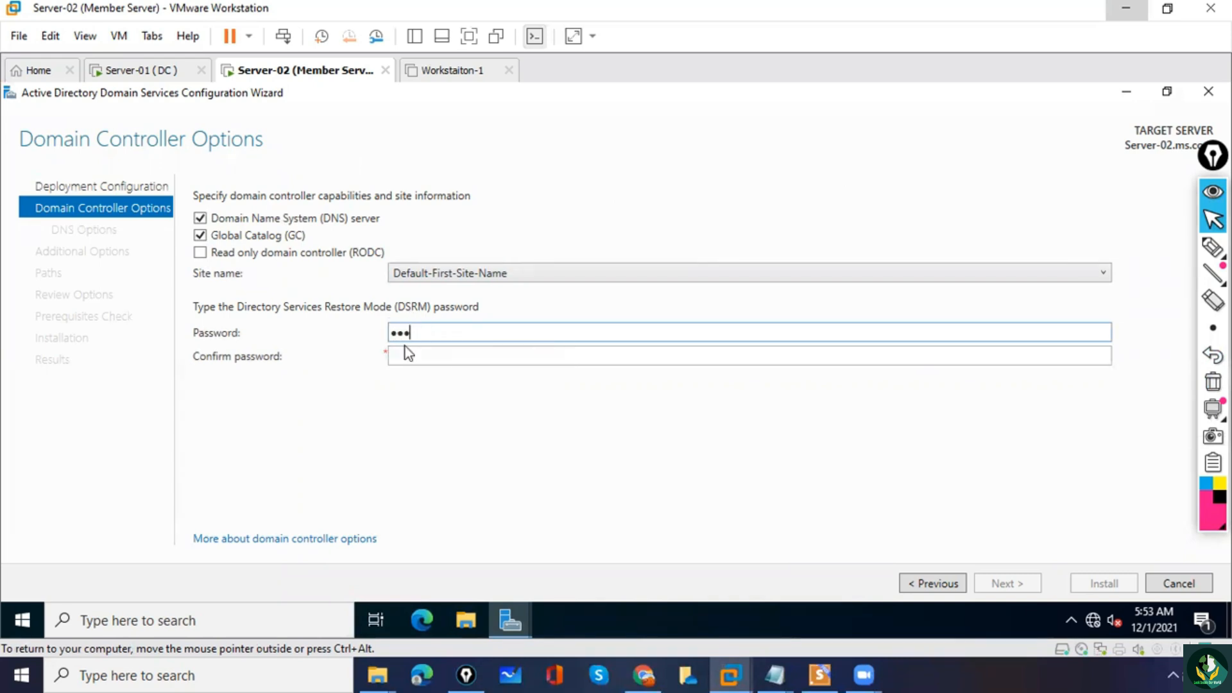
{"action": "key", "text": "Tab"}
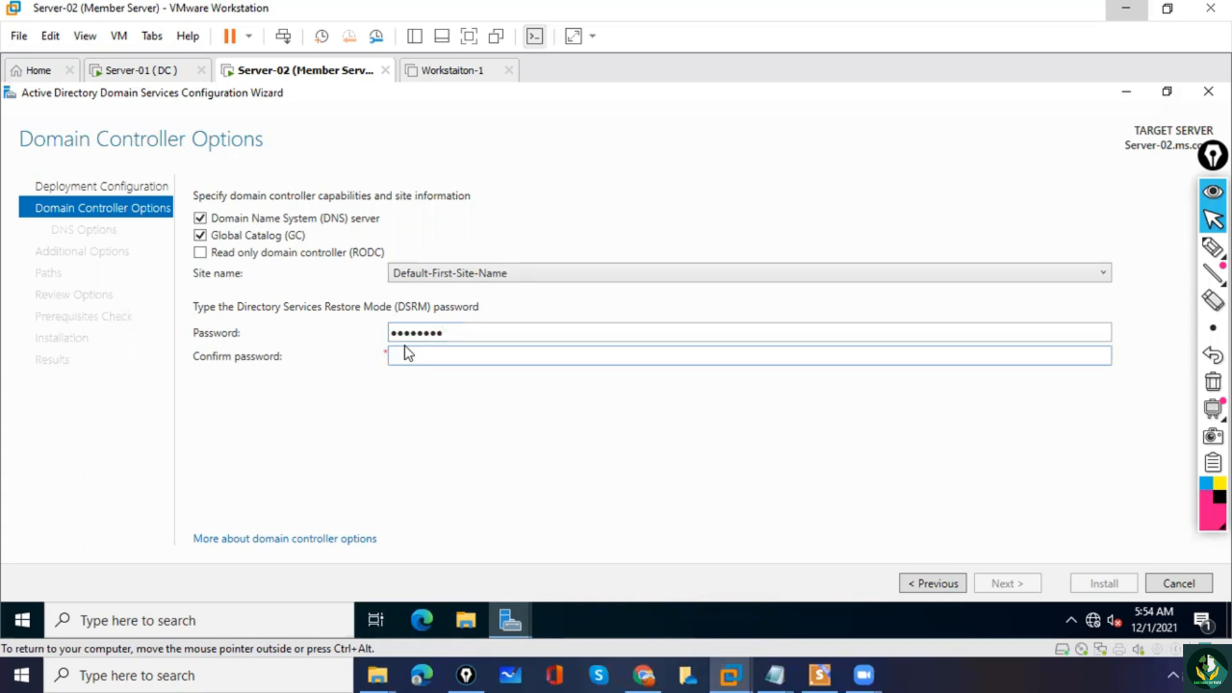
{"action": "type", "text": "•••••••••"}
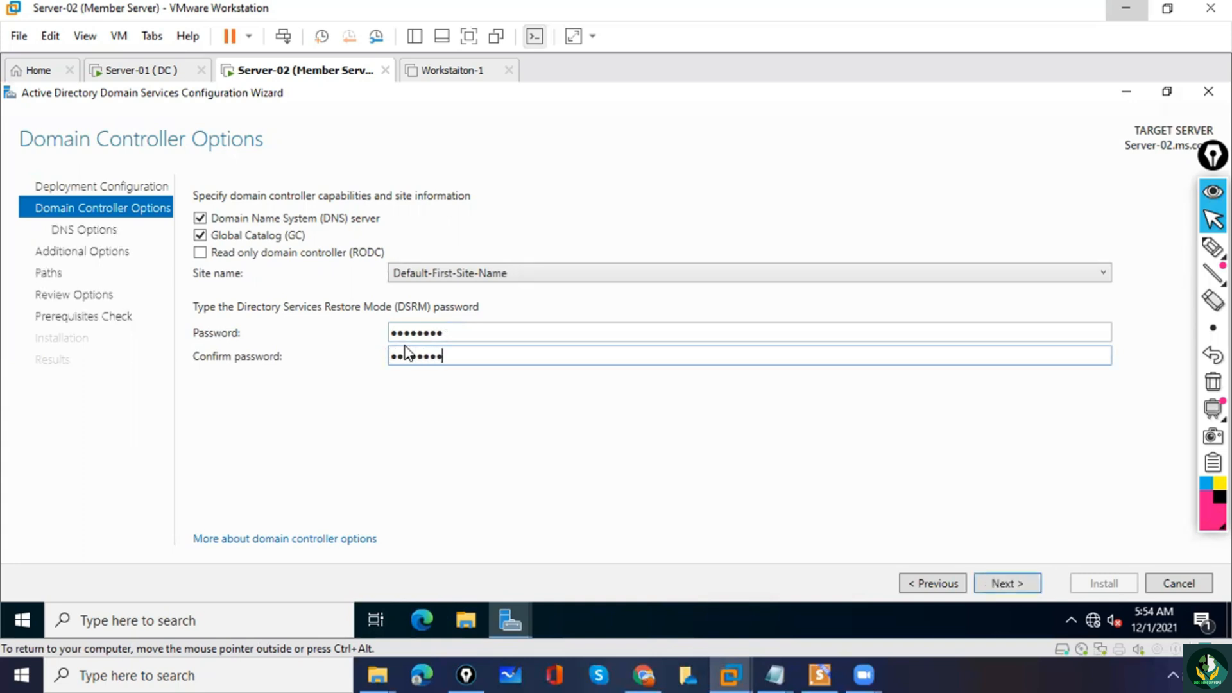
{"action": "left_click", "coordinate": [1006, 584]}
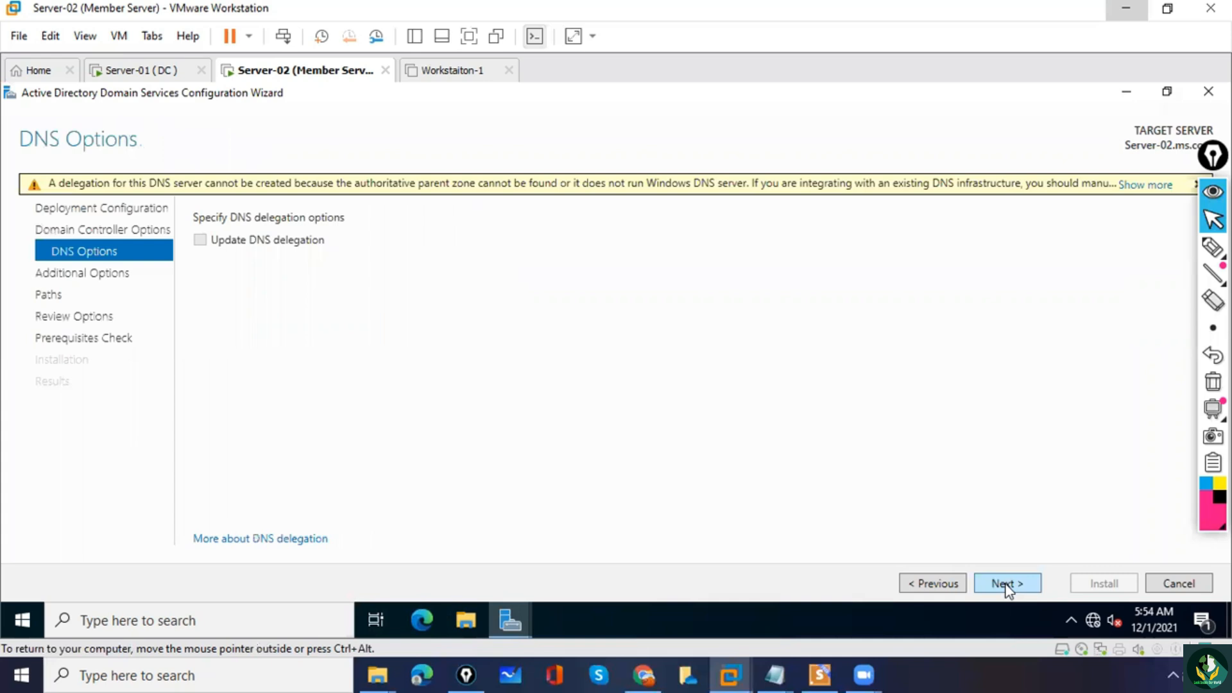
Accept the default DNS, replication and path options, and proceed past the review to the prerequisites check.
{"action": "left_click", "coordinate": [1024, 590]}
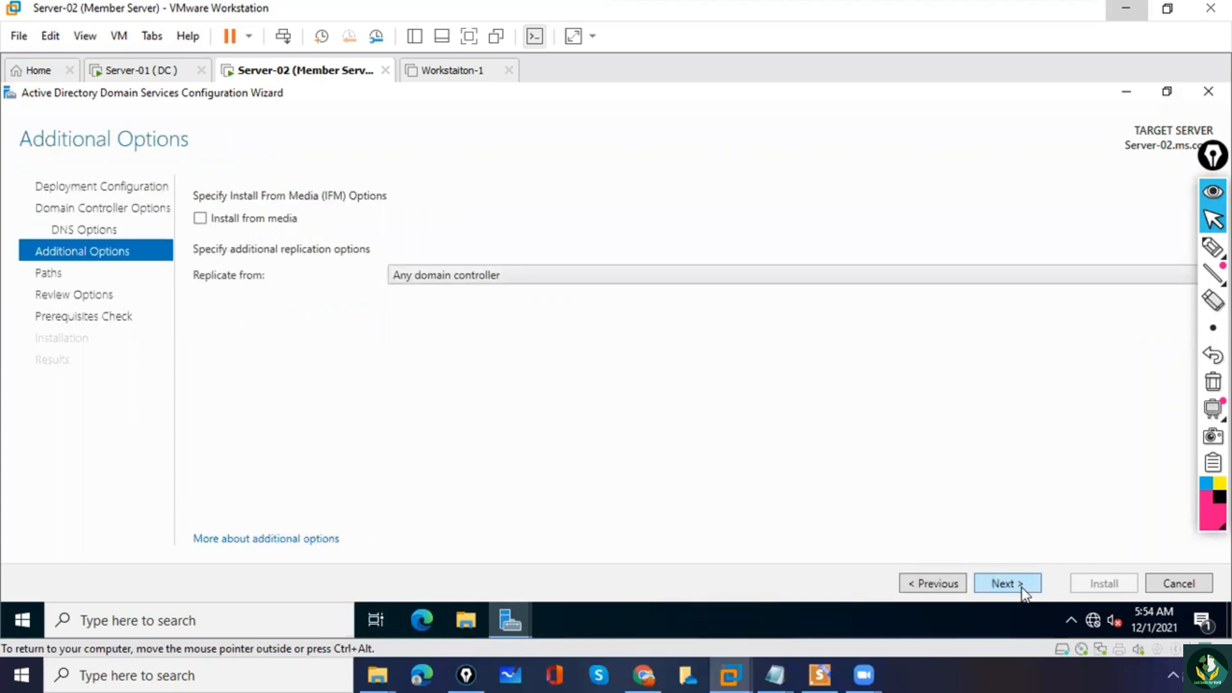
{"action": "left_click", "coordinate": [1022, 587]}
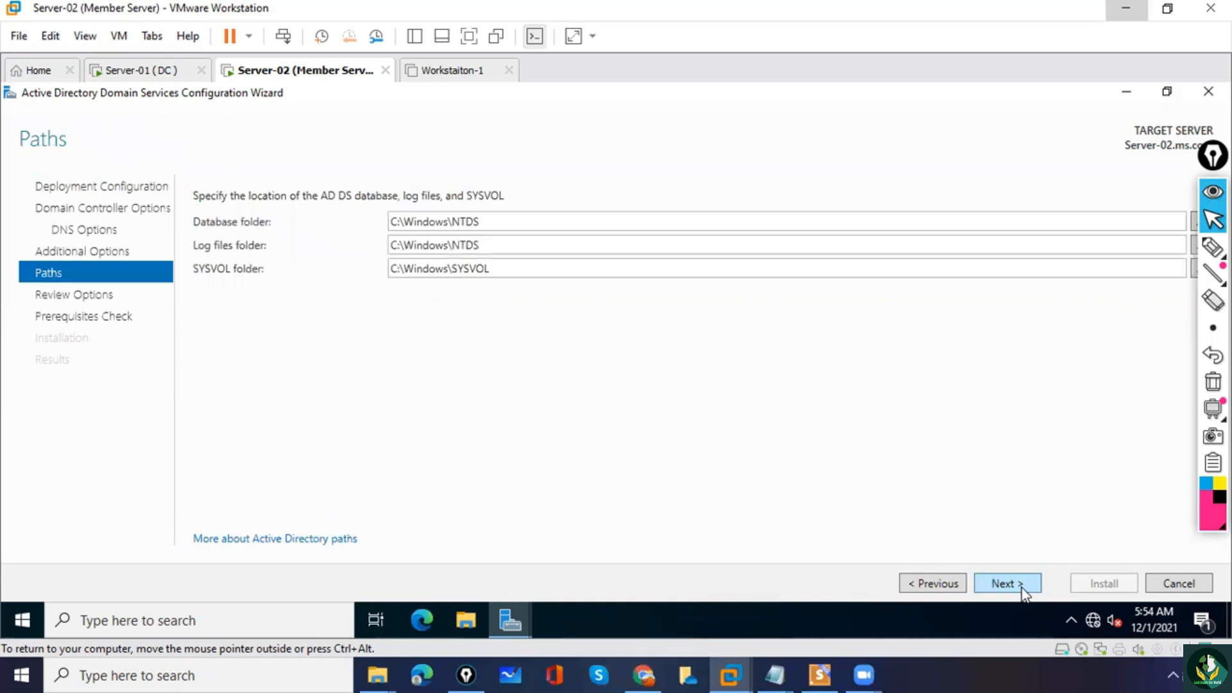
{"action": "left_click", "coordinate": [1023, 588]}
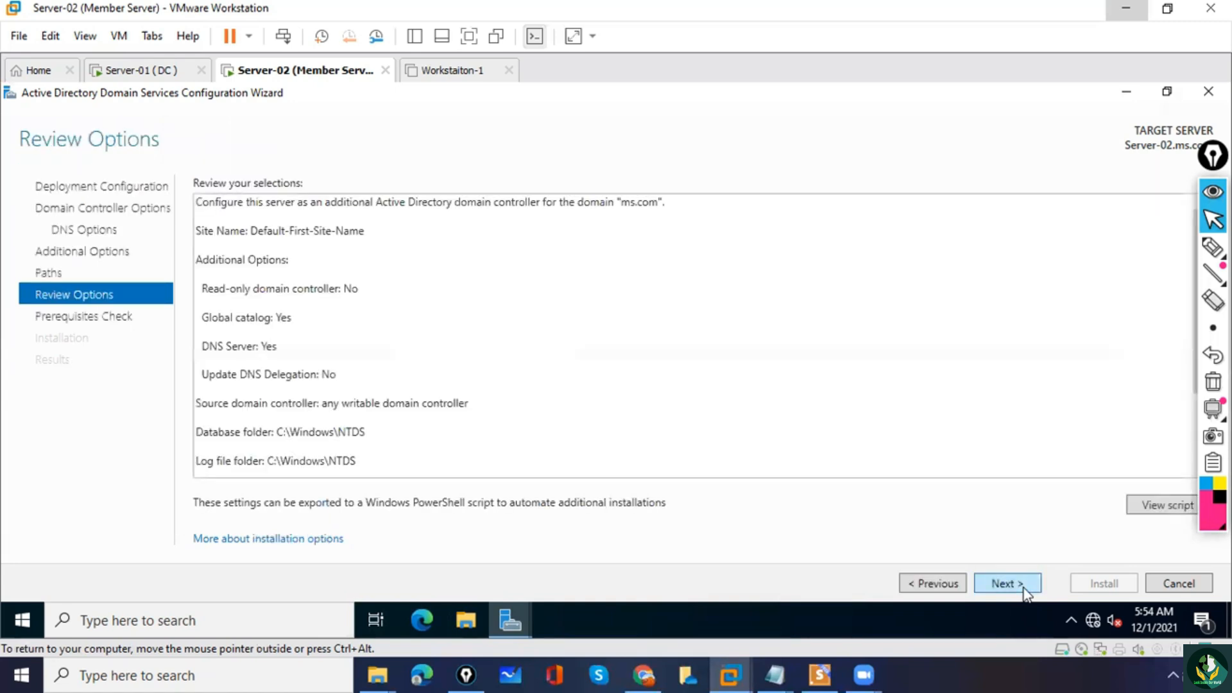
{"action": "left_click", "coordinate": [1022, 587]}
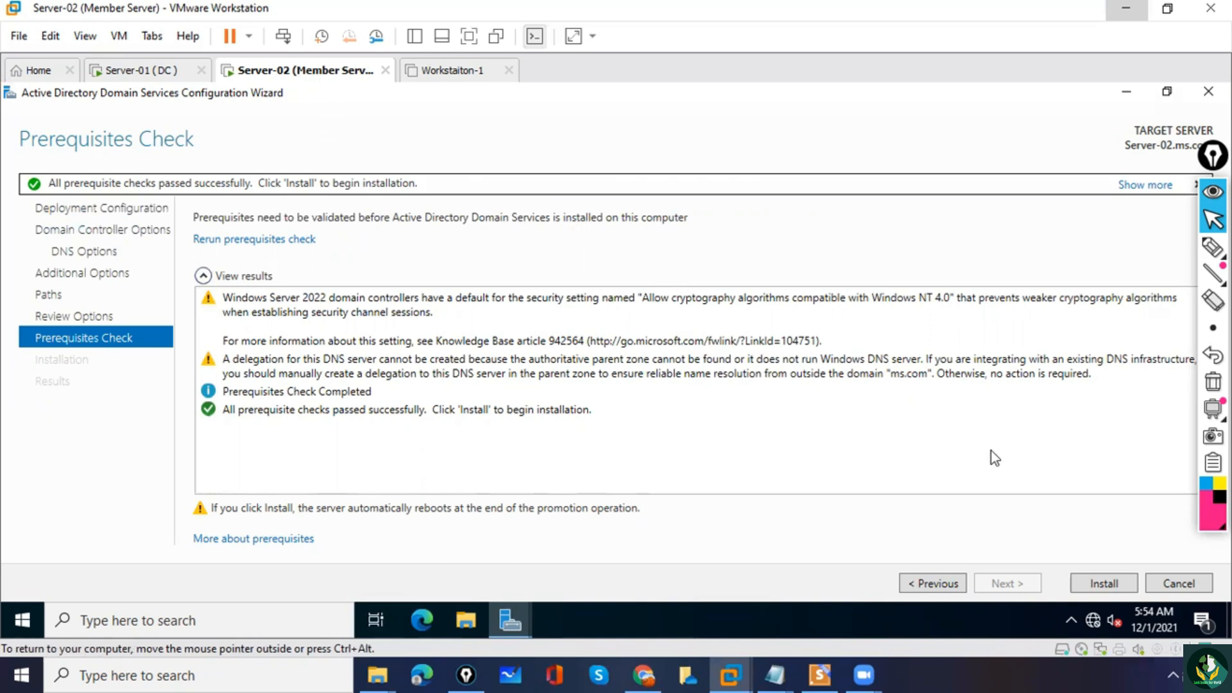
Start the domain controller installation on Server-02 and dismiss the sign-out notice for the restart.
{"action": "left_click", "coordinate": [1096, 581]}
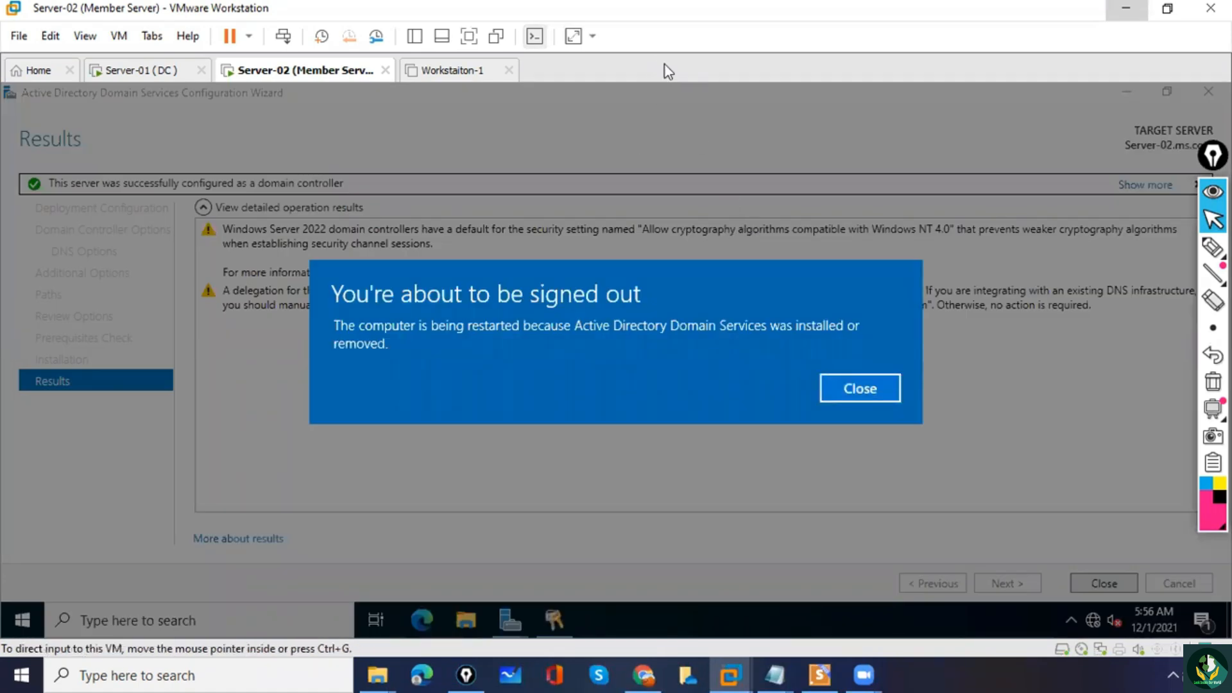
{"action": "left_click", "coordinate": [861, 393]}
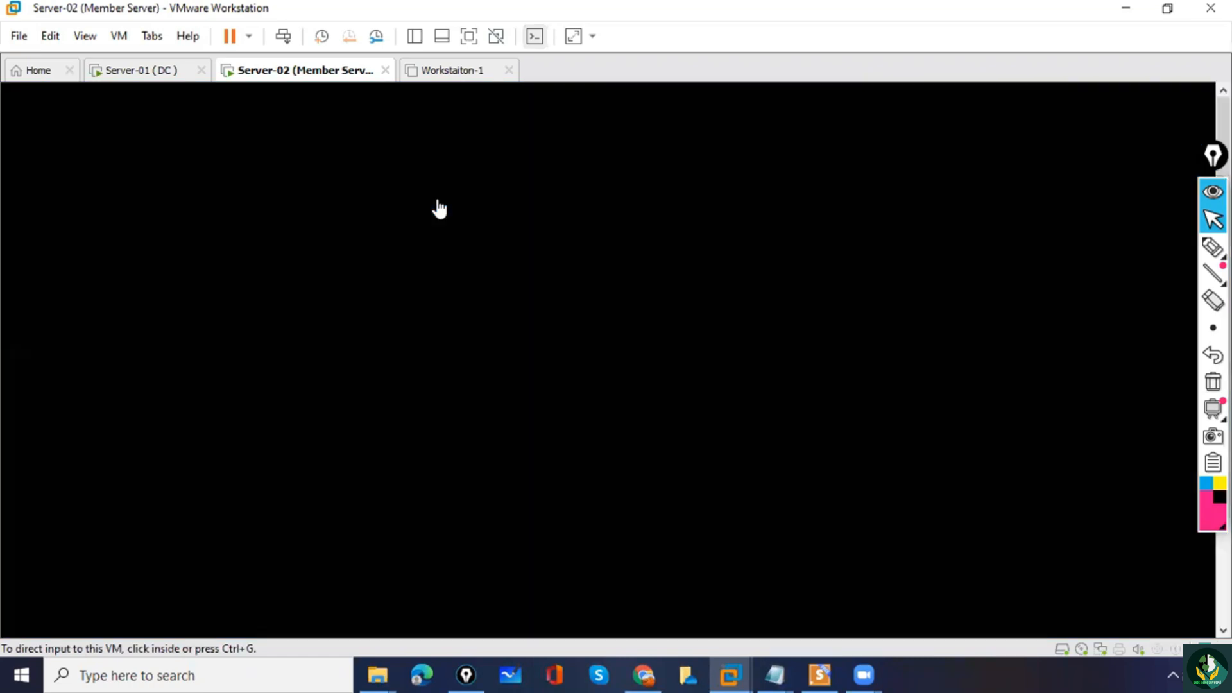
Switch to the Server-01 (DC) virtual machine, unlock it, and sign in to the MS domain administrator account with its password.
{"action": "left_click", "coordinate": [142, 72]}
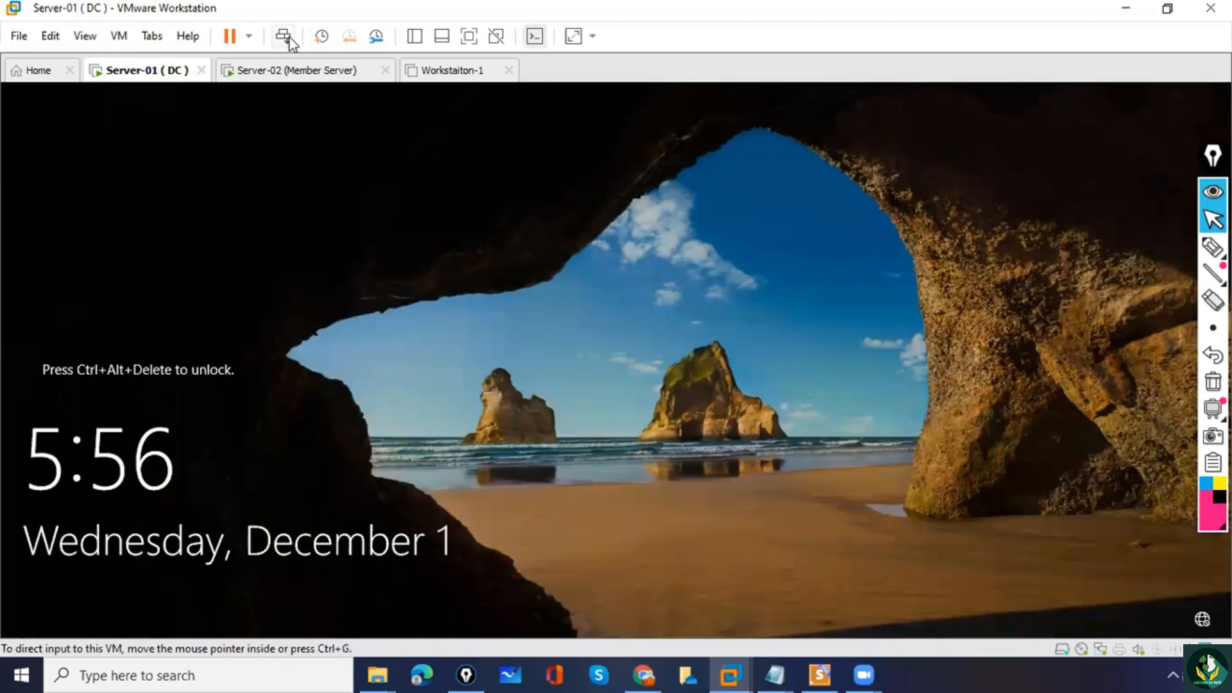
{"action": "left_click", "coordinate": [283, 37]}
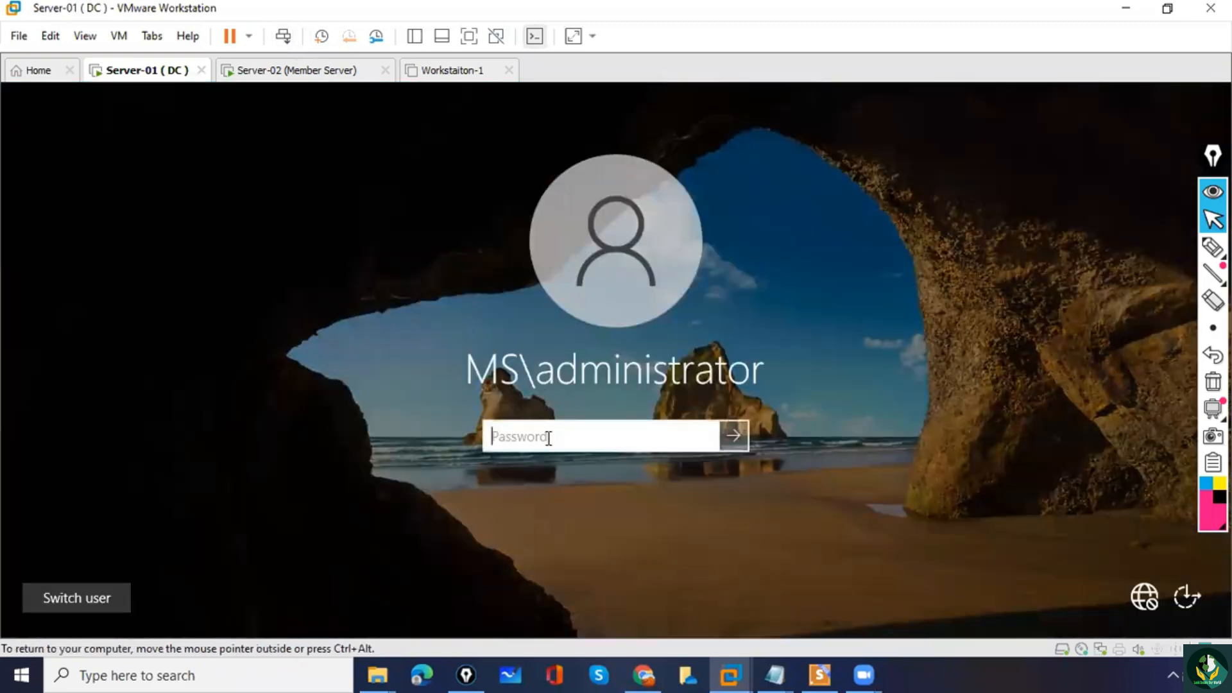
{"action": "type", "text": "P"}
{"action": "key", "text": "BackSpace"}
{"action": "type", "text": "P@ssw0rd"}
{"action": "key", "text": "Return"}
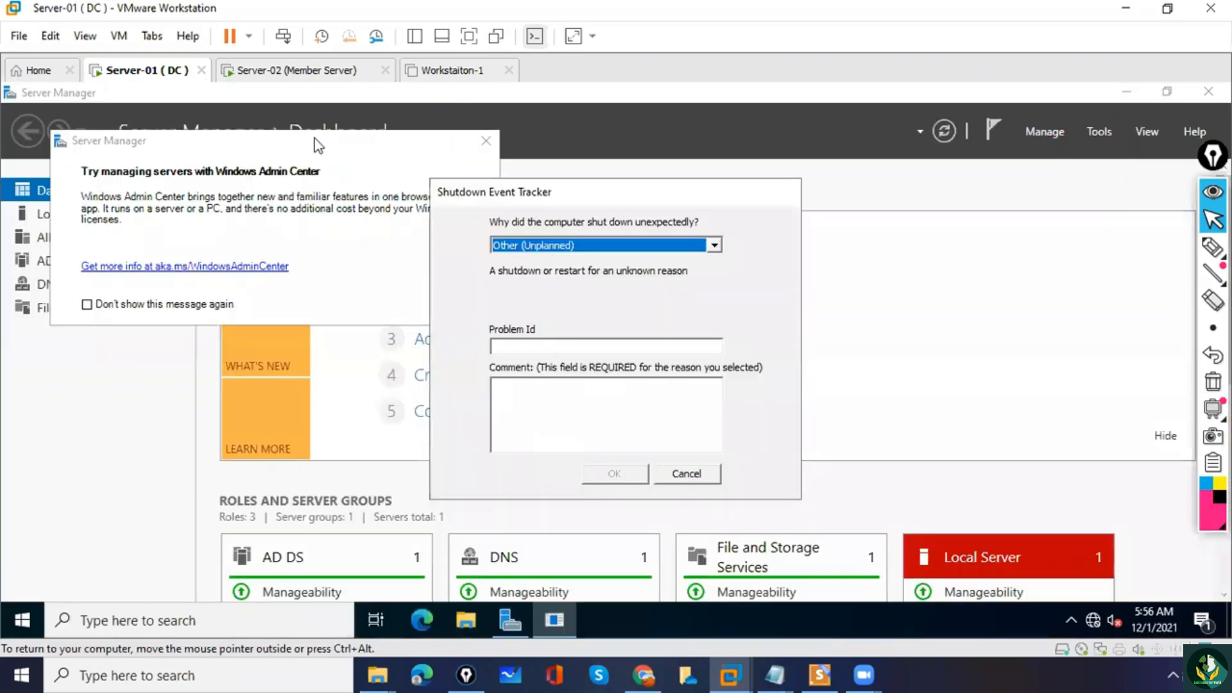
Return to the Server-02 virtual machine and wait for it to finish restarting.
{"action": "left_click", "coordinate": [263, 72]}
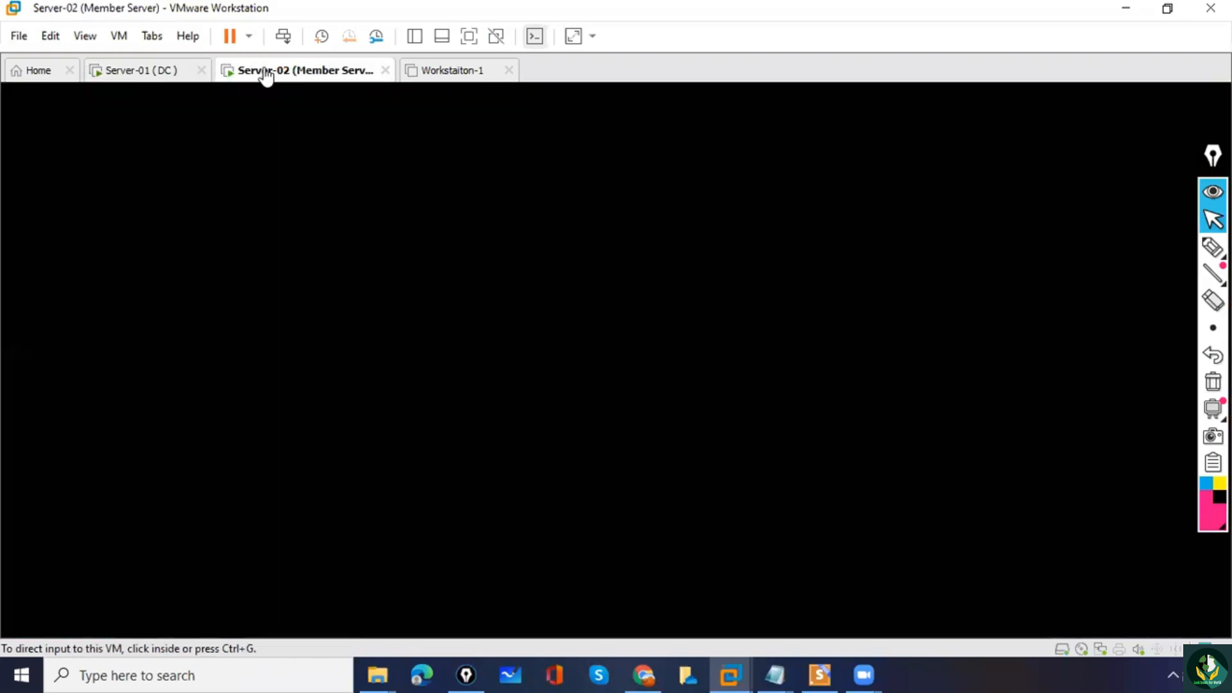
{"action": "key", "text": "ctrl+g"}
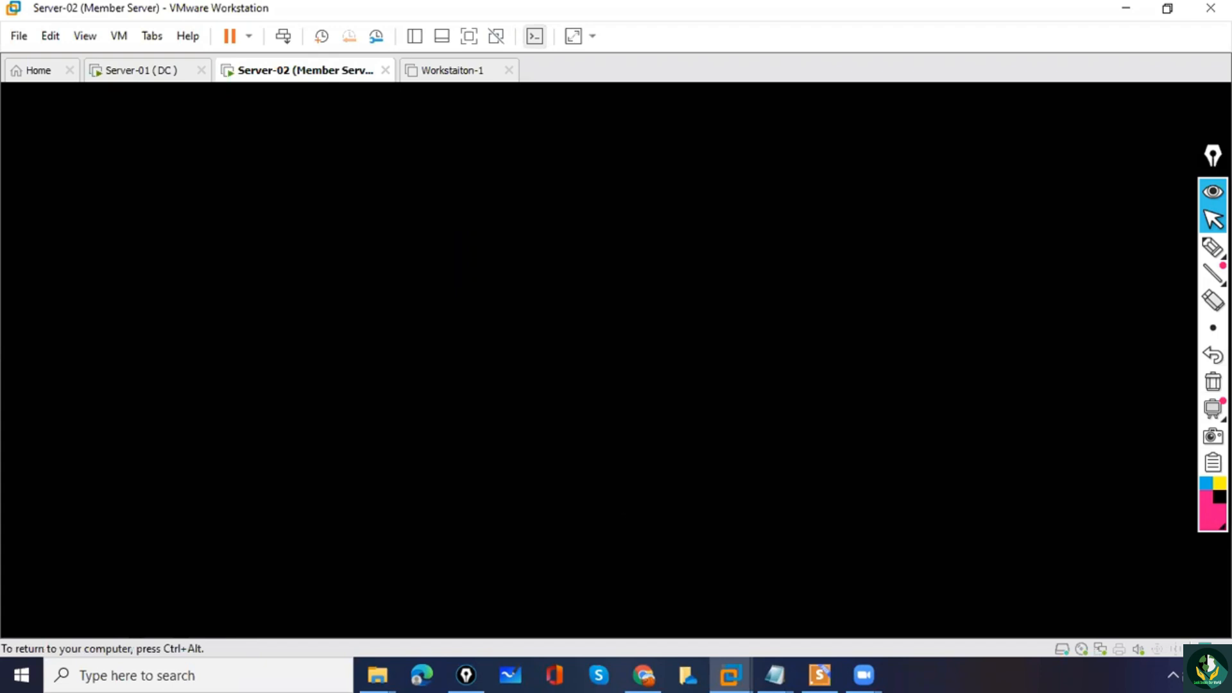
{"action": "key", "text": "ctrl+alt"}
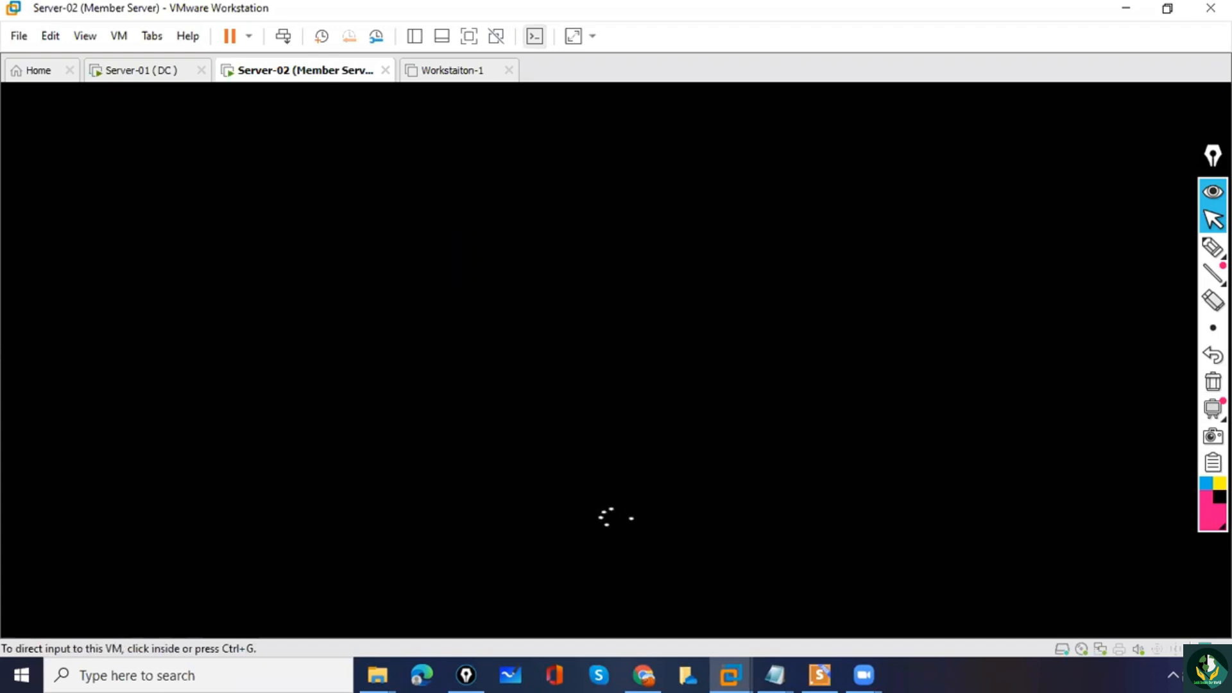
{"action": "key", "text": "ctrl+g"}
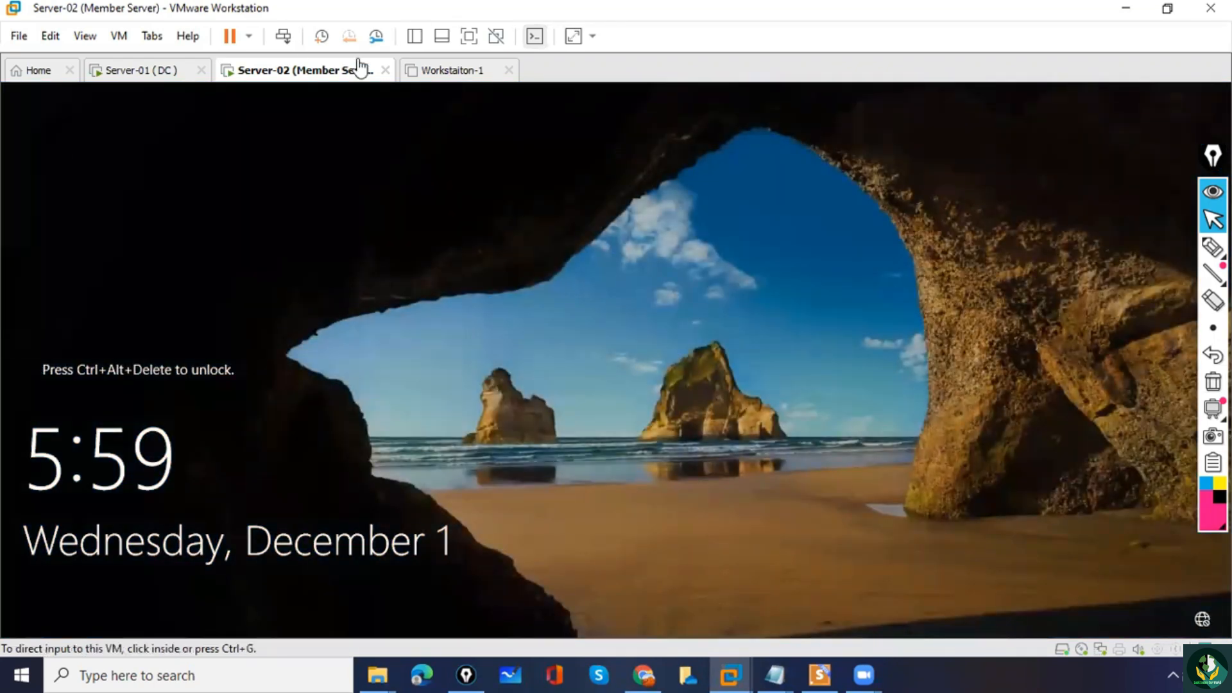
{"action": "left_click", "coordinate": [324, 143]}
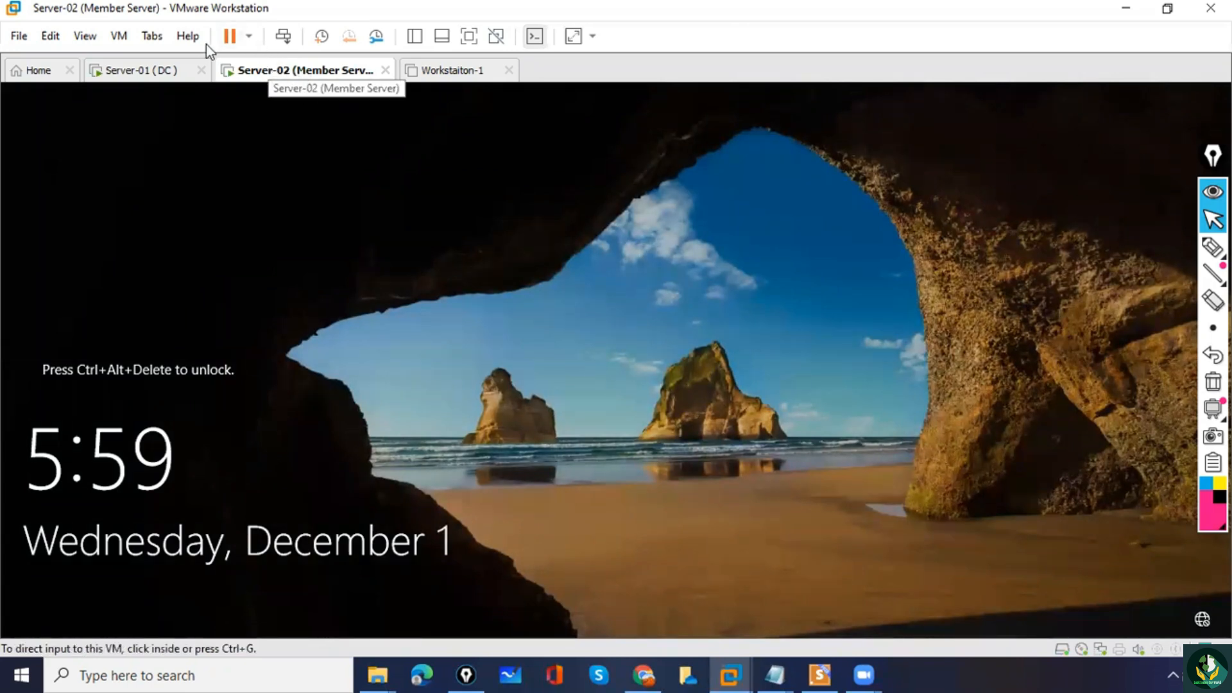
Rename the Server-02 virtual machine as "Server-02 (ADC)" in its general settings.
{"action": "left_click", "coordinate": [126, 44]}
{"action": "left_click", "coordinate": [165, 265]}
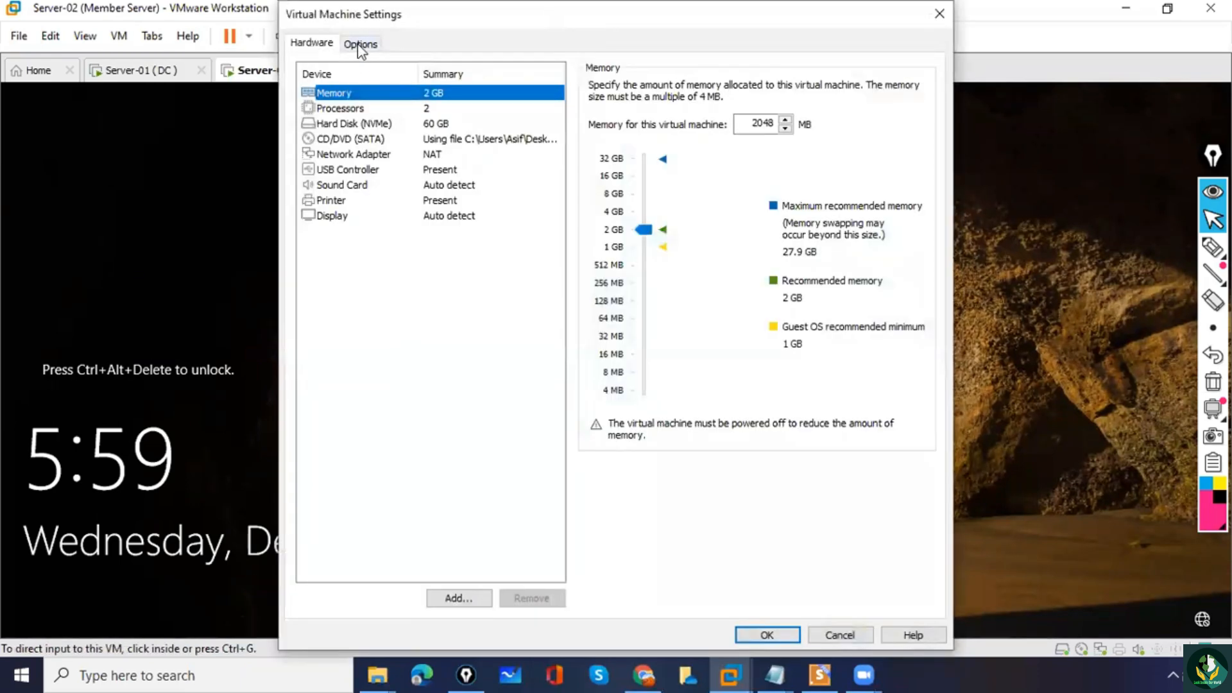
{"action": "left_click", "coordinate": [360, 43]}
{"action": "left_click", "coordinate": [724, 88]}
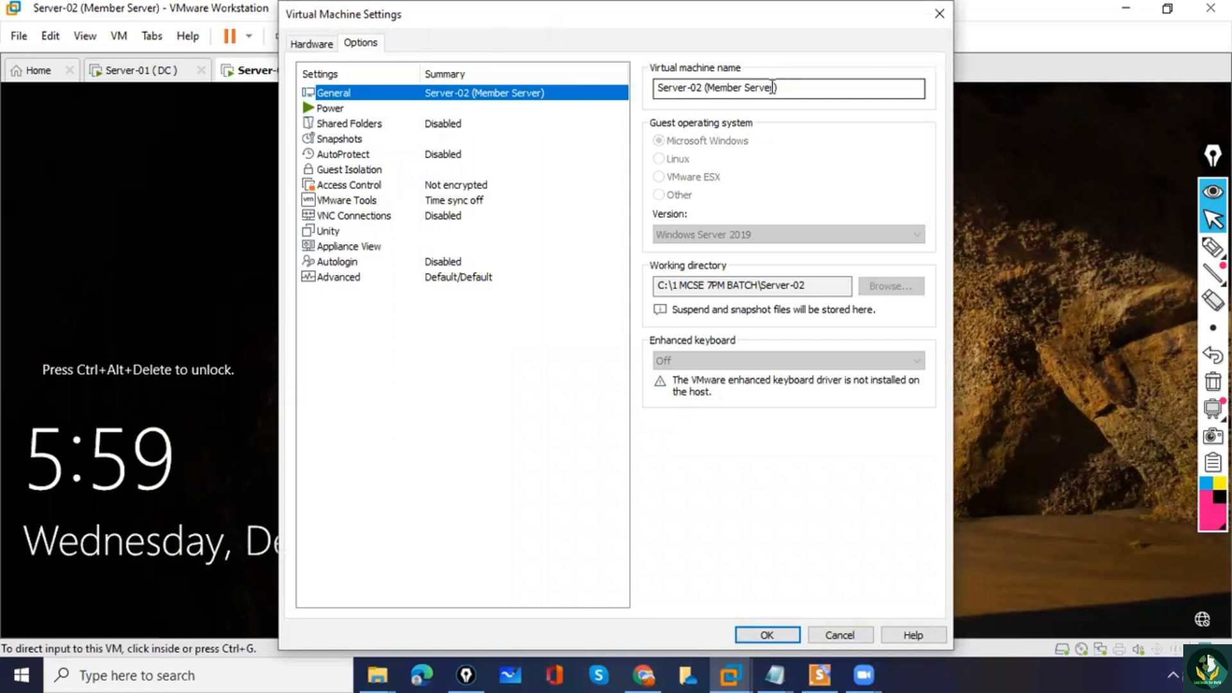
{"action": "left_click_drag", "start_coordinate": [776, 87], "coordinate": [706, 88]}
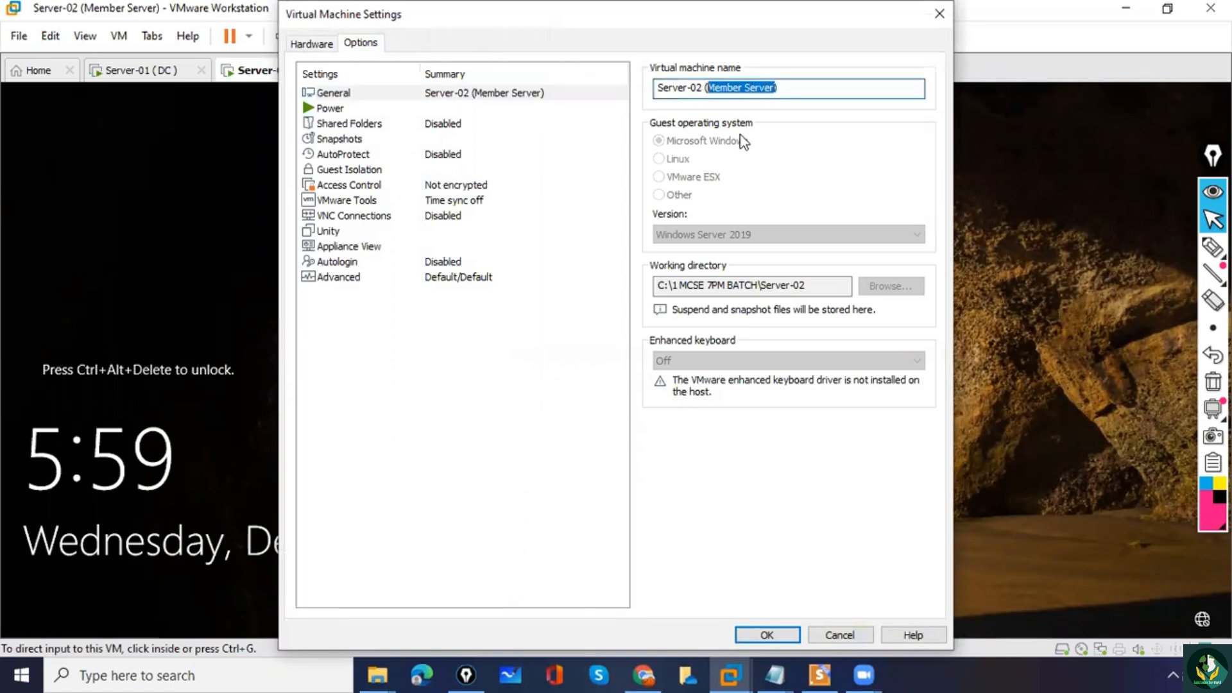
{"action": "key", "text": "BackSpace"}
{"action": "type", "text": "a"}
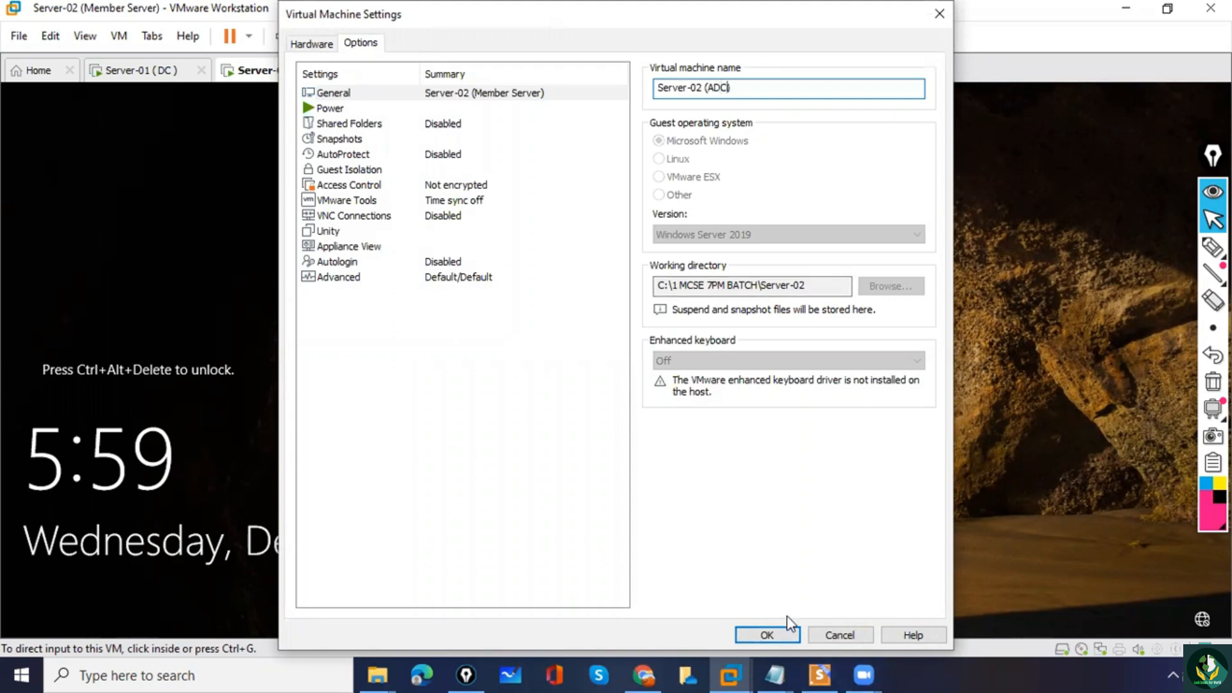
{"action": "left_click", "coordinate": [771, 635]}
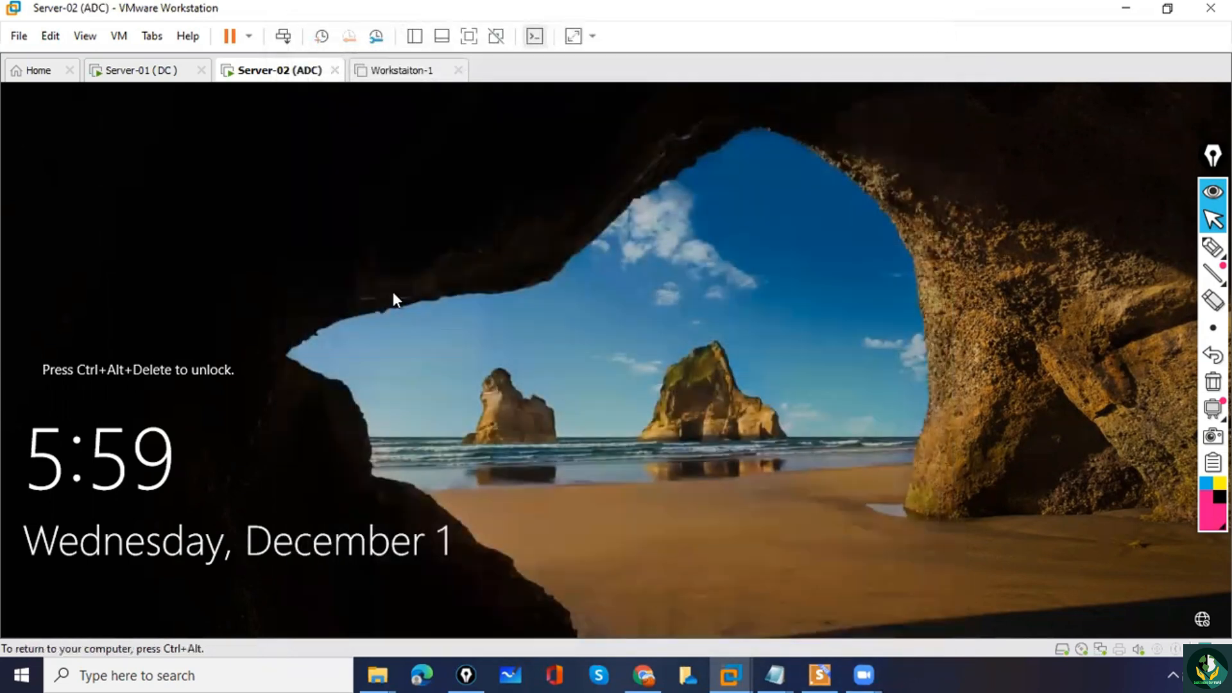
Unlock Server-02 and sign in to the domain administrator account with its password.
{"action": "left_click", "coordinate": [282, 39]}
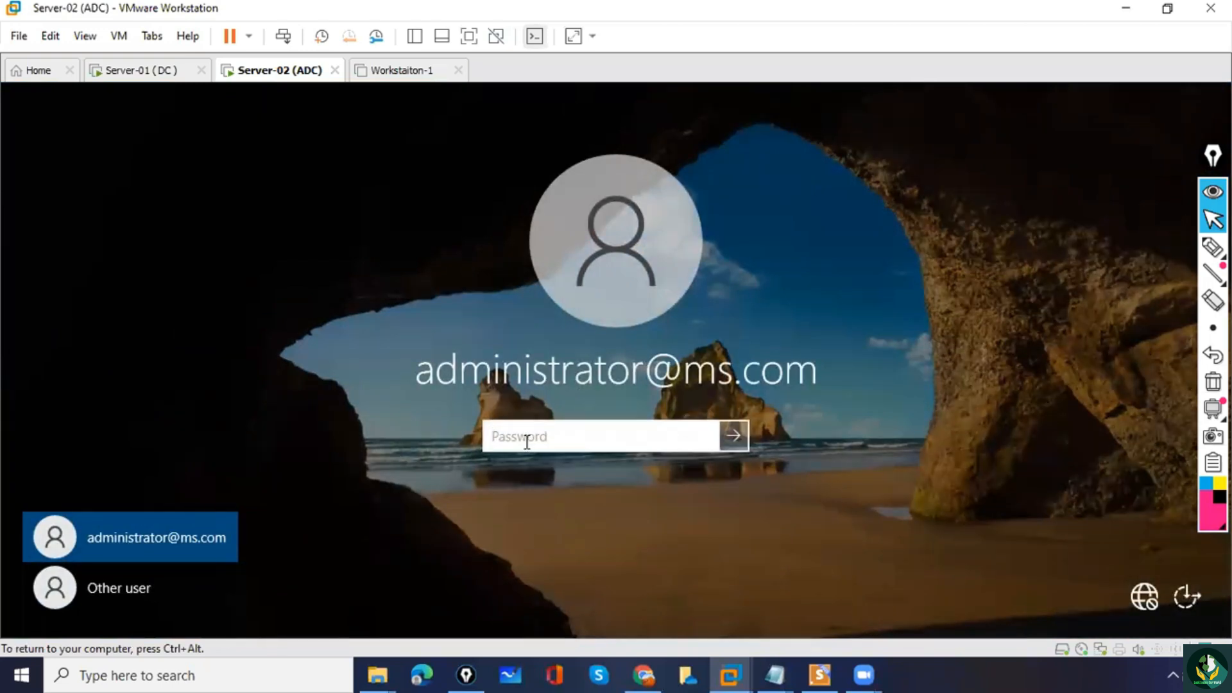
{"action": "type", "text": "P@"}
{"action": "key", "text": "Return"}
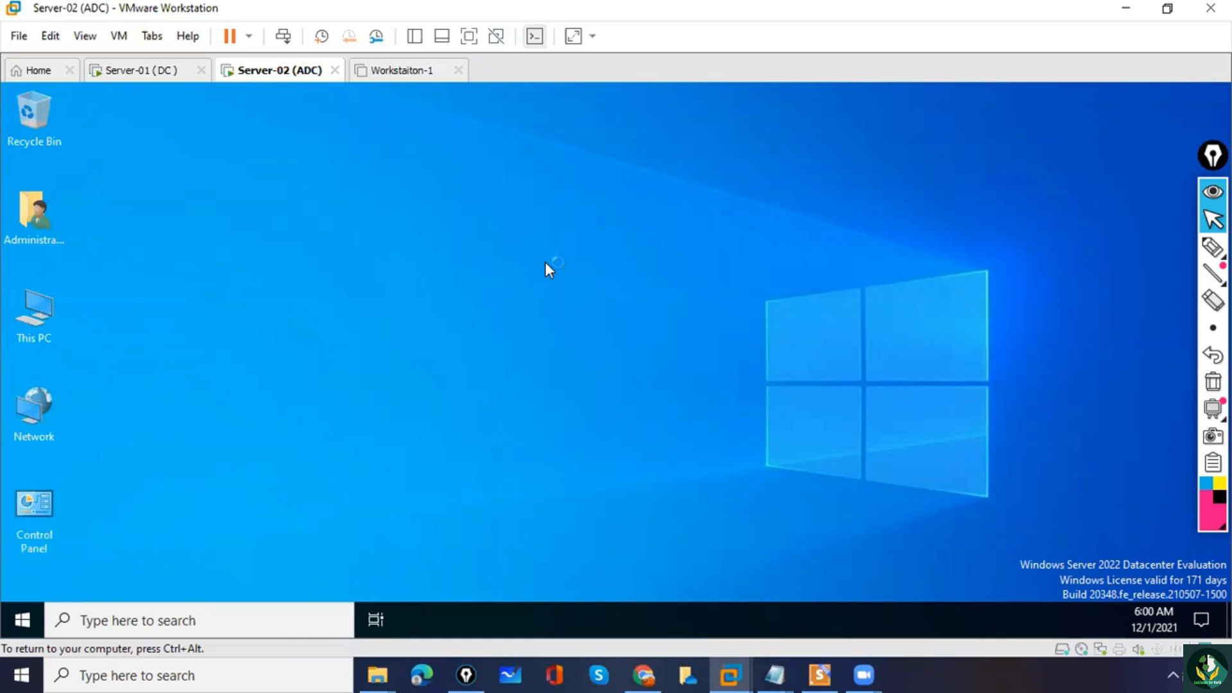
Refresh the Server-02 desktop and dismiss Server Manager's Windows Admin Center message.
{"action": "right_click", "coordinate": [545, 262]}
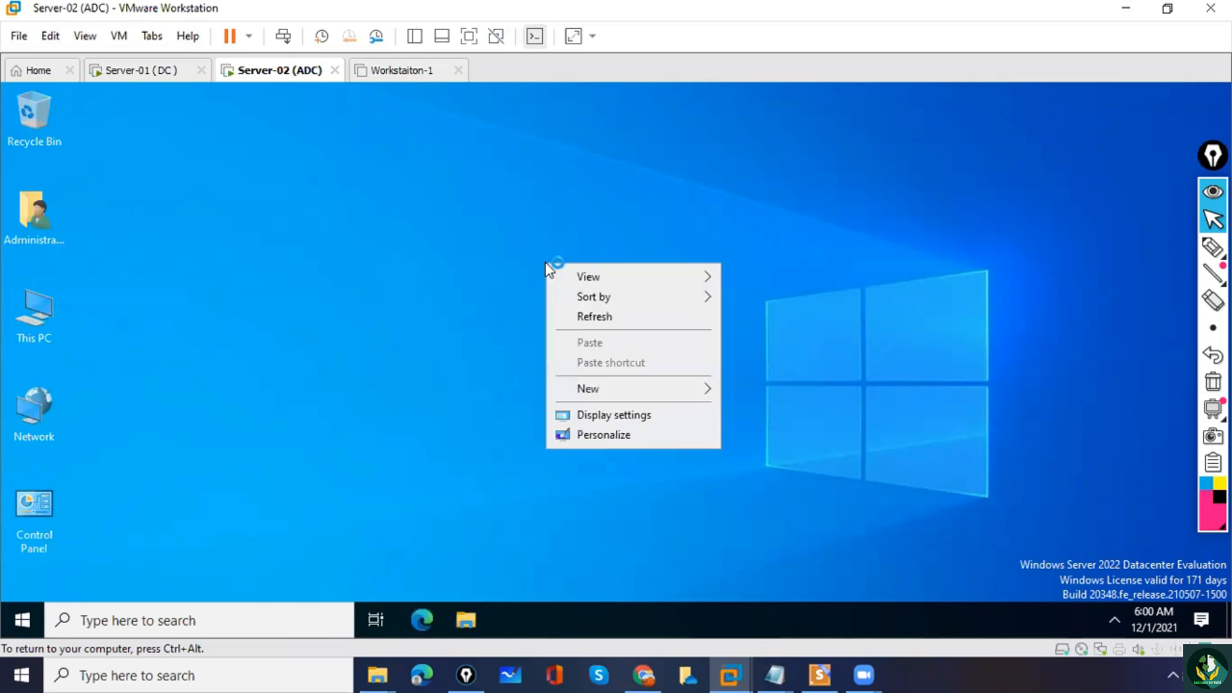
{"action": "left_click", "coordinate": [588, 318]}
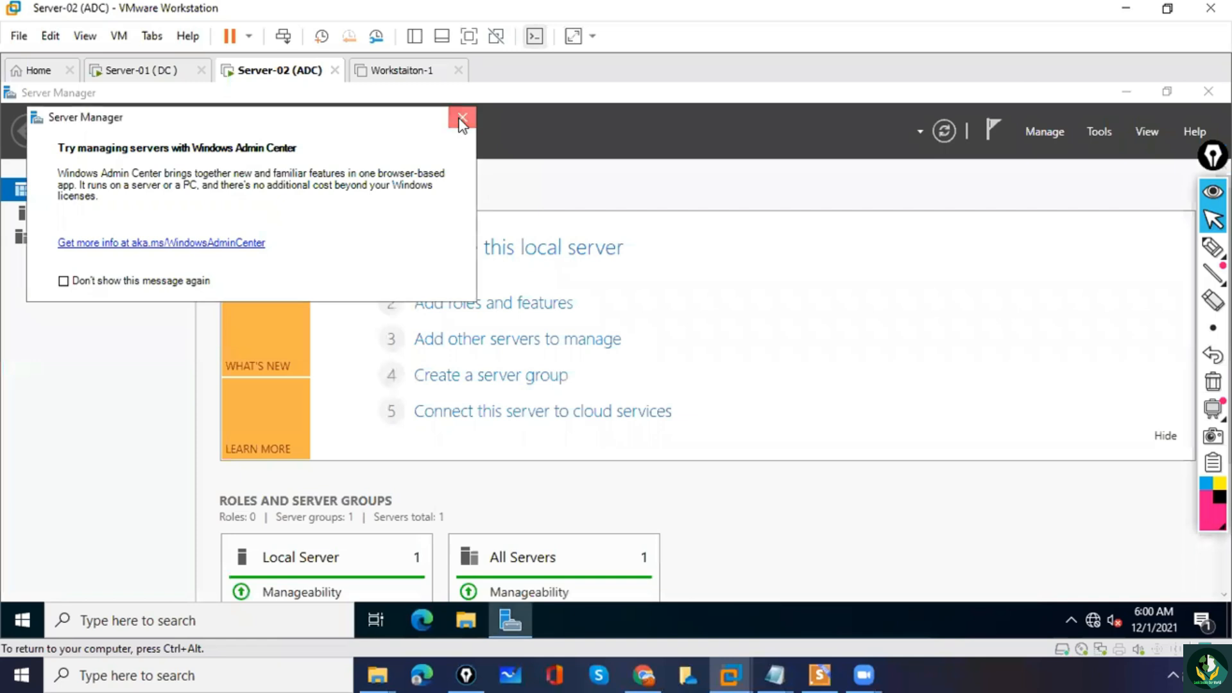
{"action": "left_click", "coordinate": [461, 119]}
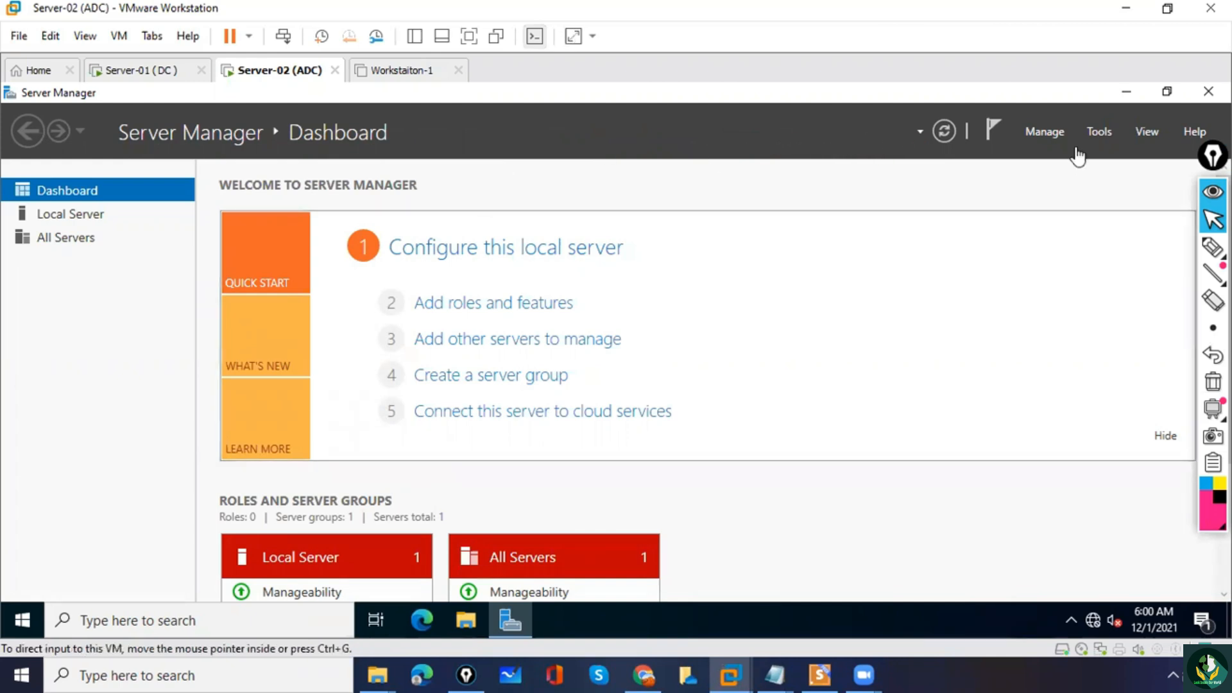
Review the Active Directory administration tools offered in Server Manager, and minimize its window.
{"action": "left_click", "coordinate": [1097, 132]}
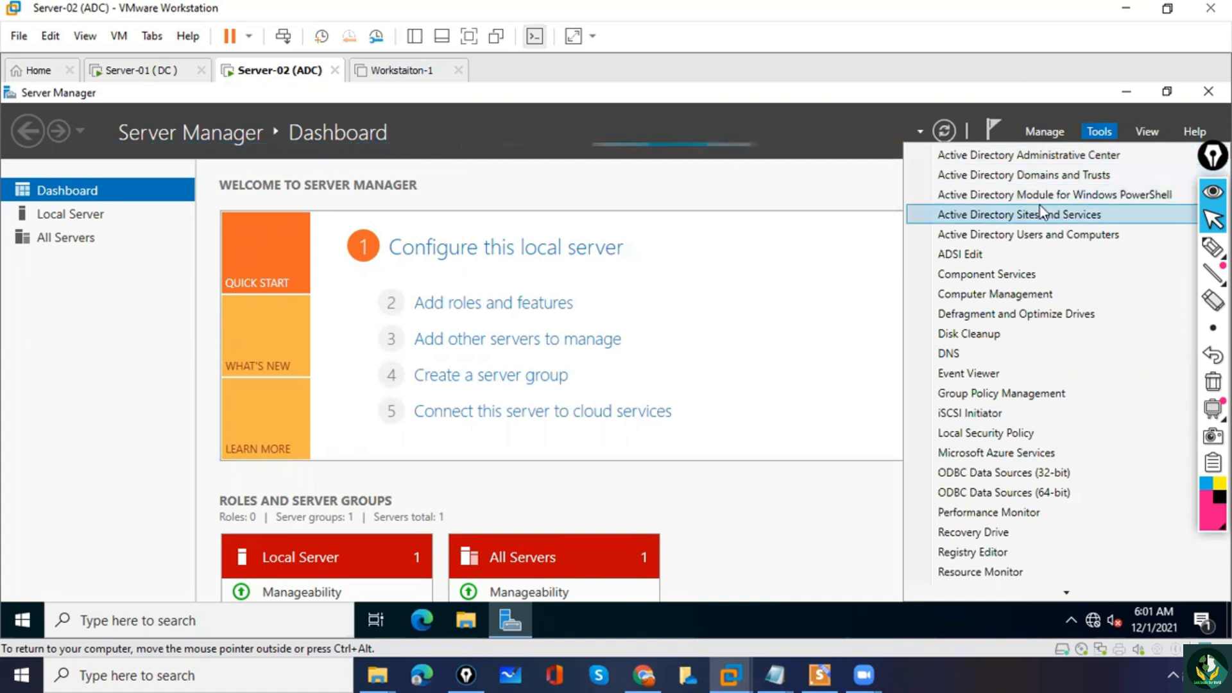
{"action": "left_click", "coordinate": [768, 241]}
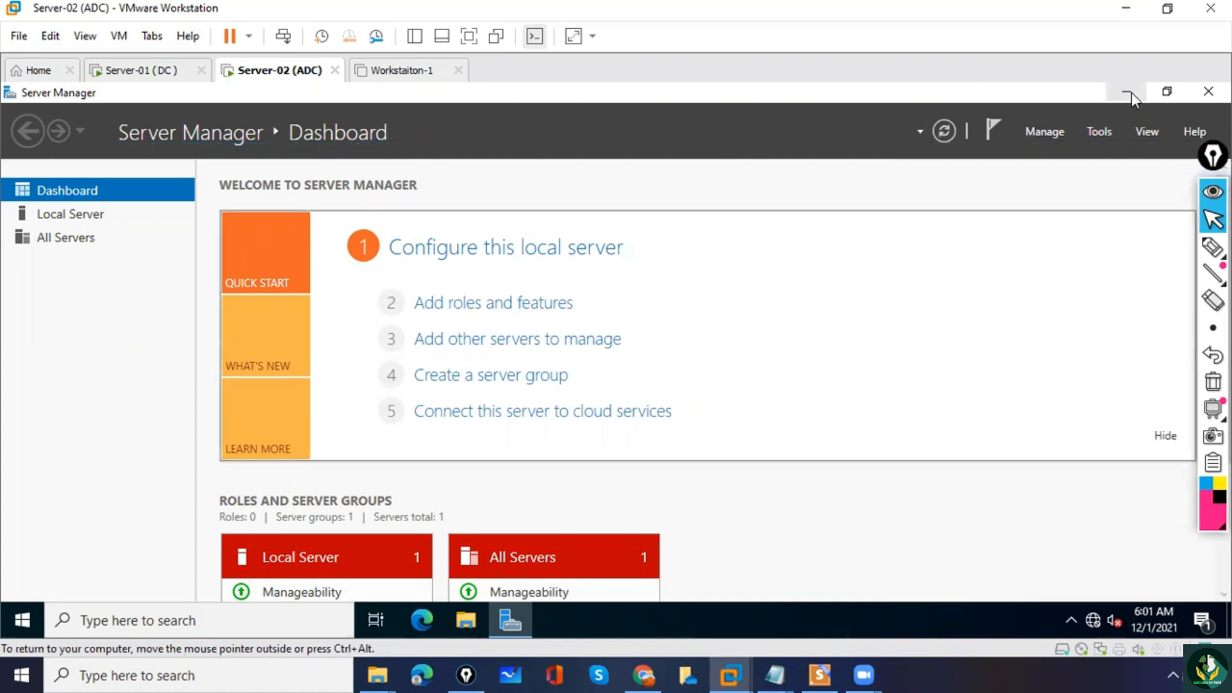
{"action": "left_click", "coordinate": [1128, 92]}
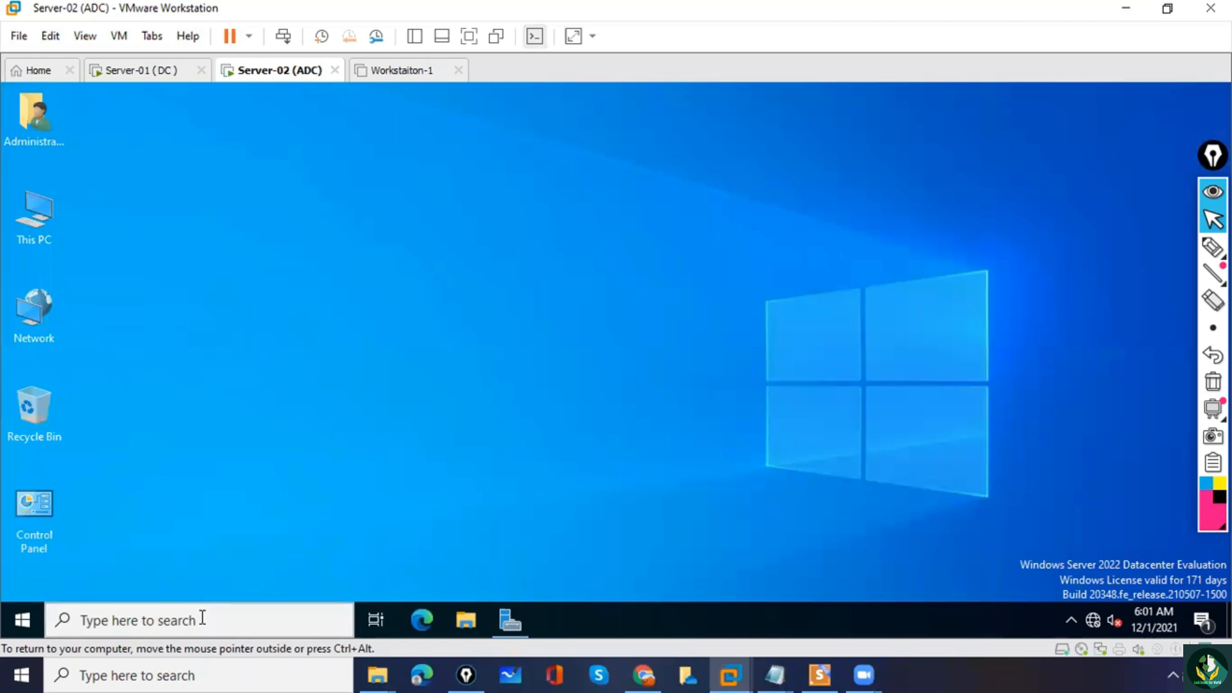
Open a Command Prompt on Server-02 and run net accounts to check the computer role.
{"action": "left_click", "coordinate": [184, 636]}
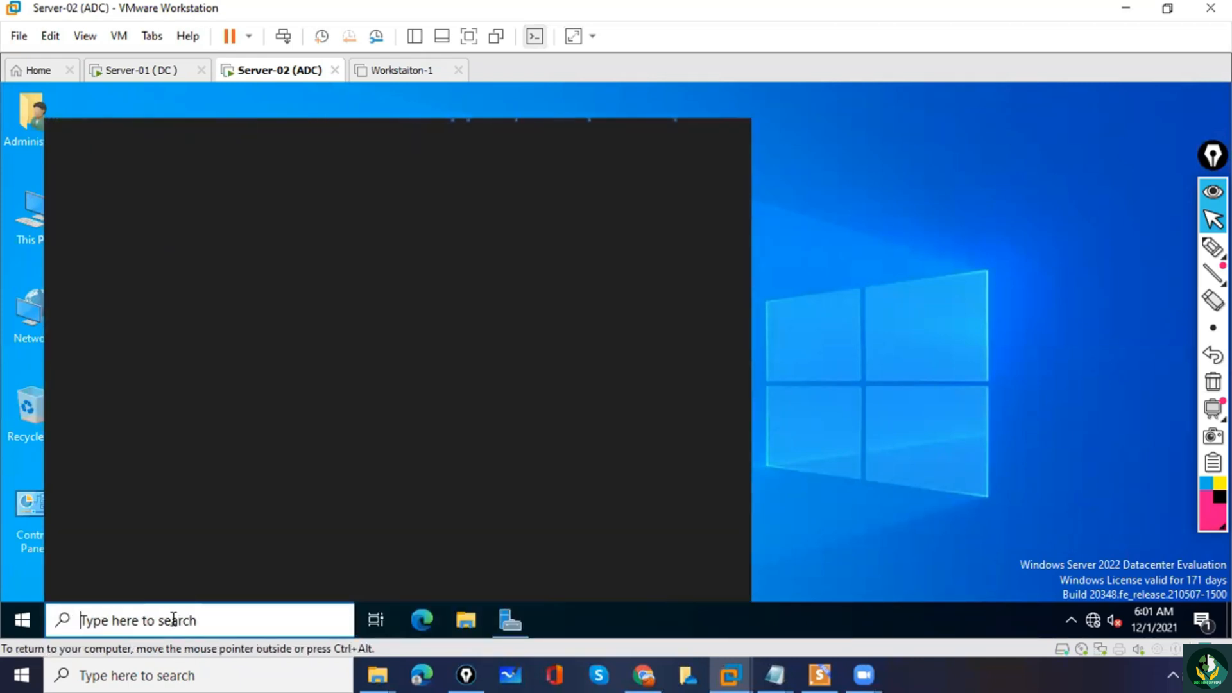
{"action": "type", "text": "cmd"}
{"action": "key", "text": "Return"}
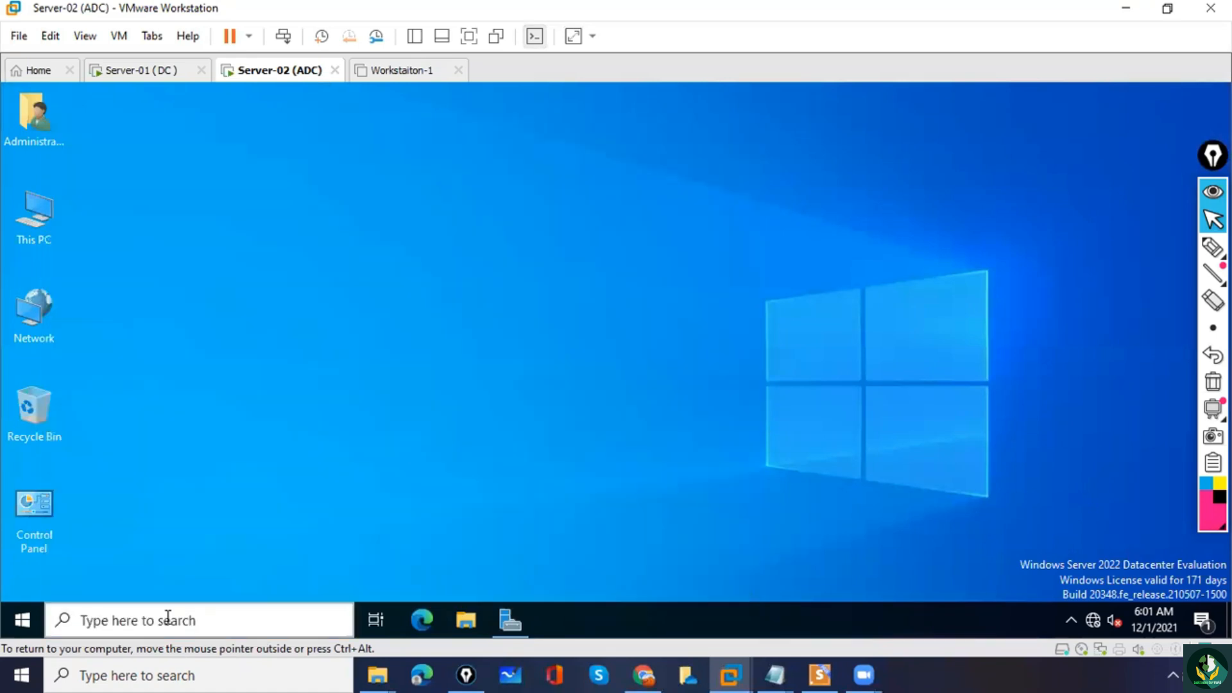
{"action": "left_click", "coordinate": [395, 267]}
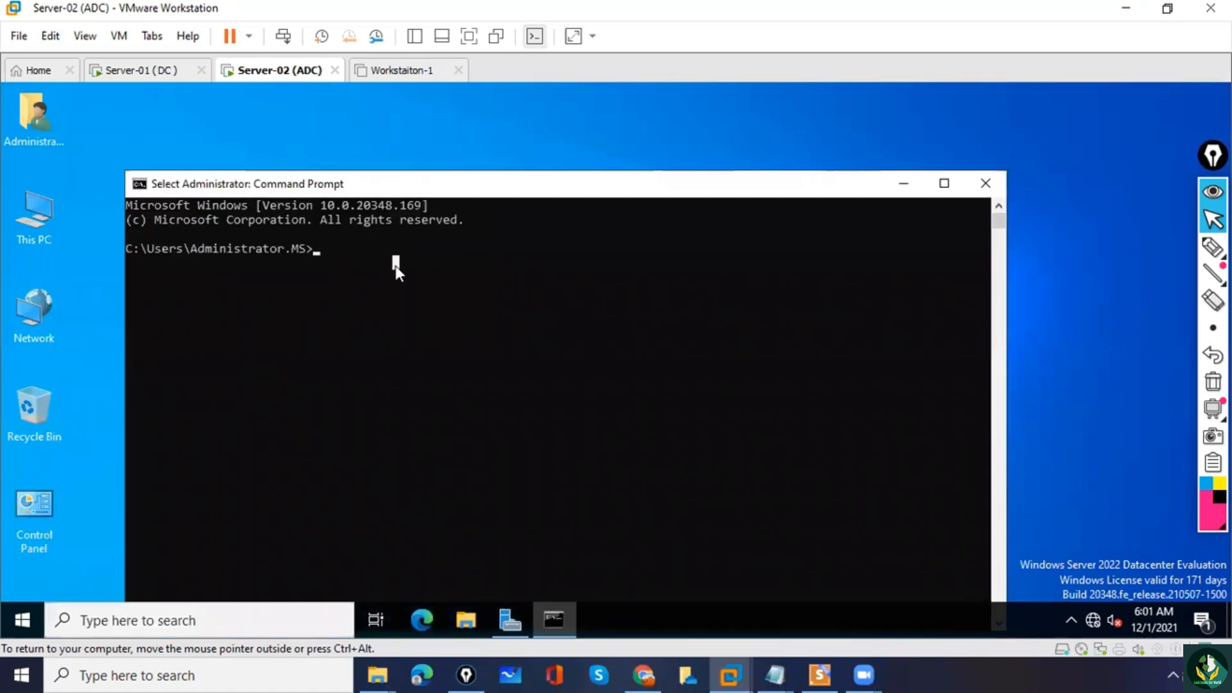
{"action": "type", "text": "net acco"}
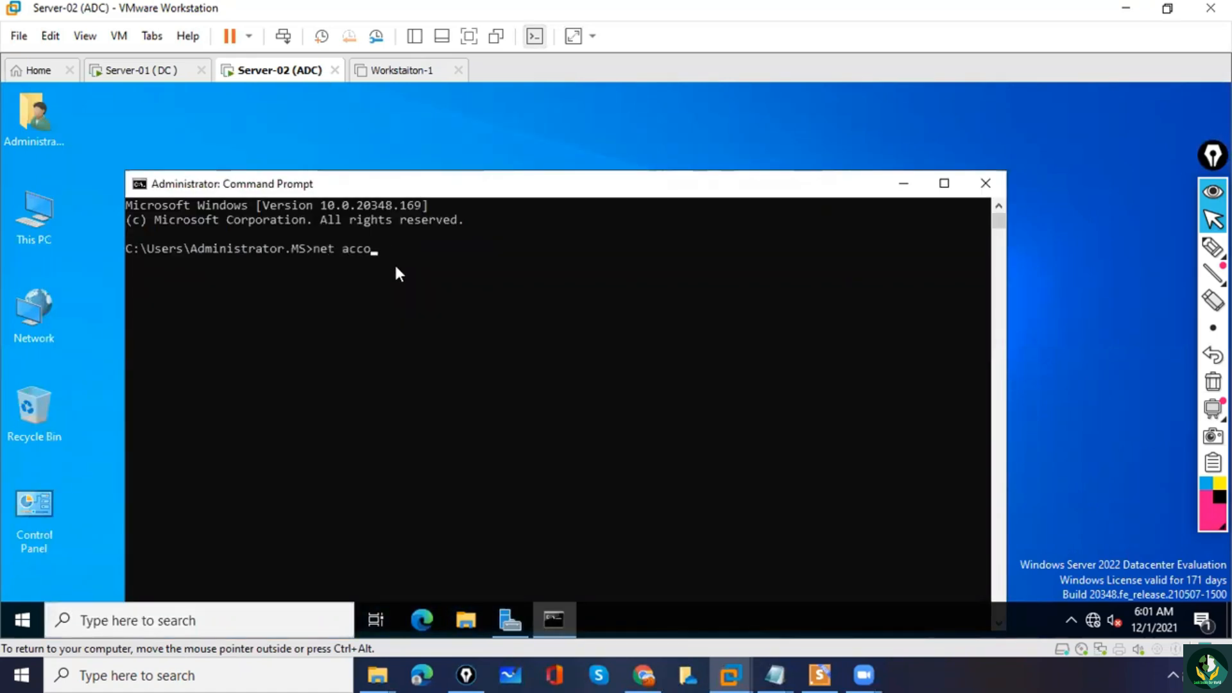
{"action": "type", "text": "unts"}
{"action": "key", "text": "Return"}
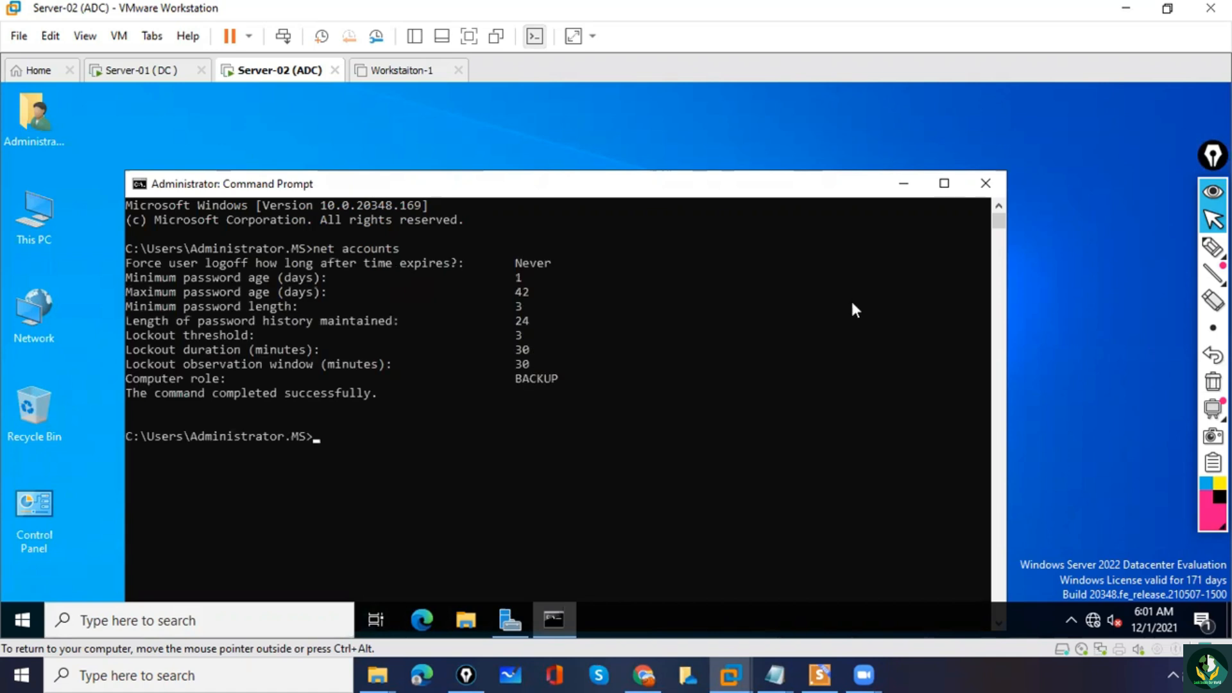
Circle the ADC label in the virtual machine's name and the computer role value in pen, and clear the annotations.
{"action": "left_click", "coordinate": [1212, 247]}
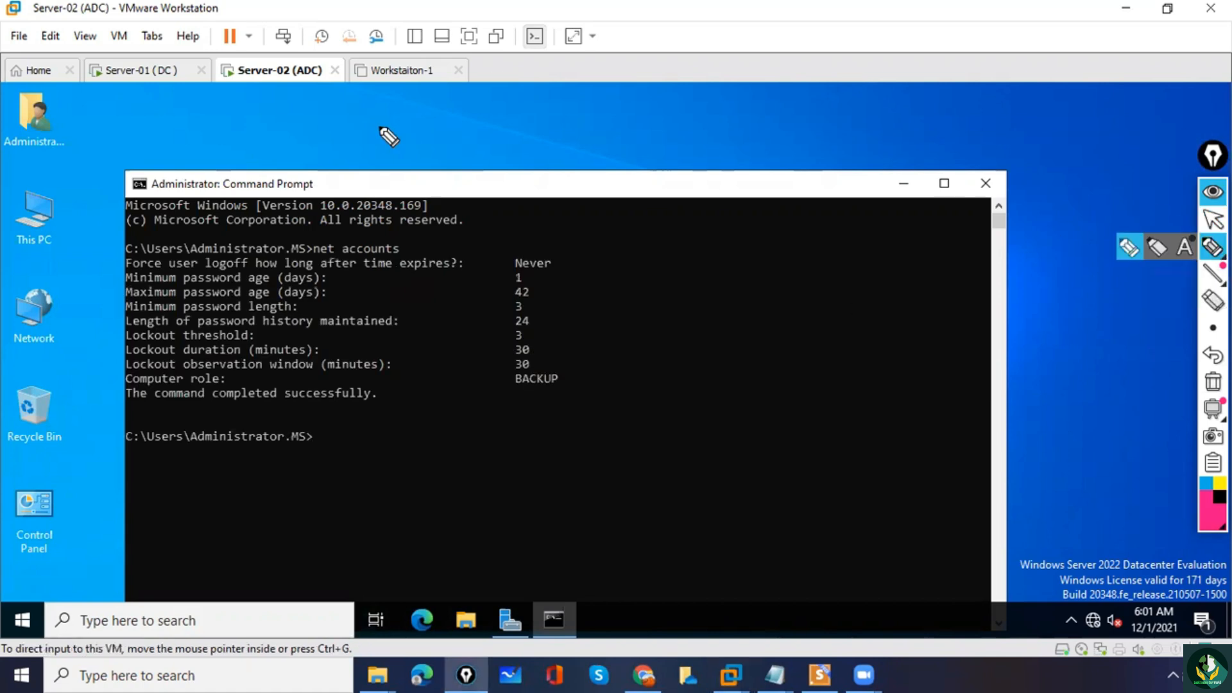
{"action": "left_click_drag", "start_coordinate": [290, 58], "coordinate": [316, 52]}
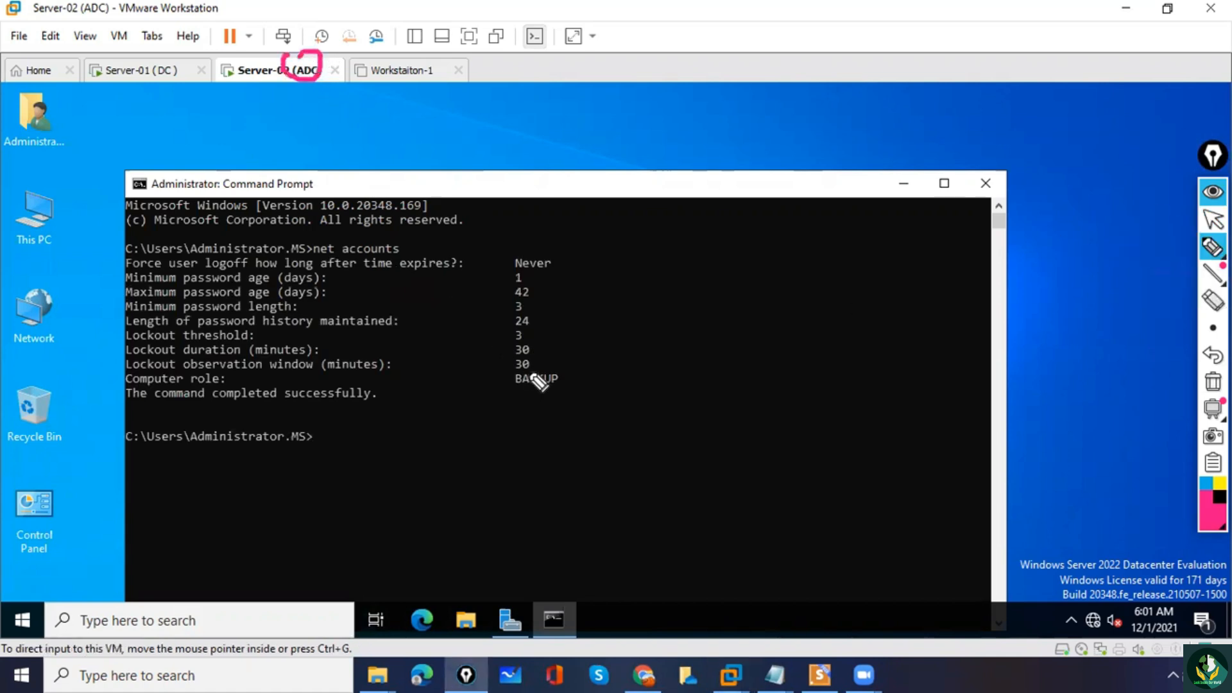
{"action": "mouse_move", "coordinate": [519, 370]}
{"action": "left_mouse_down"}
{"action": "mouse_move", "coordinate": [586, 391]}
{"action": "mouse_move", "coordinate": [514, 394]}
{"action": "mouse_move", "coordinate": [520, 366]}
{"action": "left_mouse_up"}
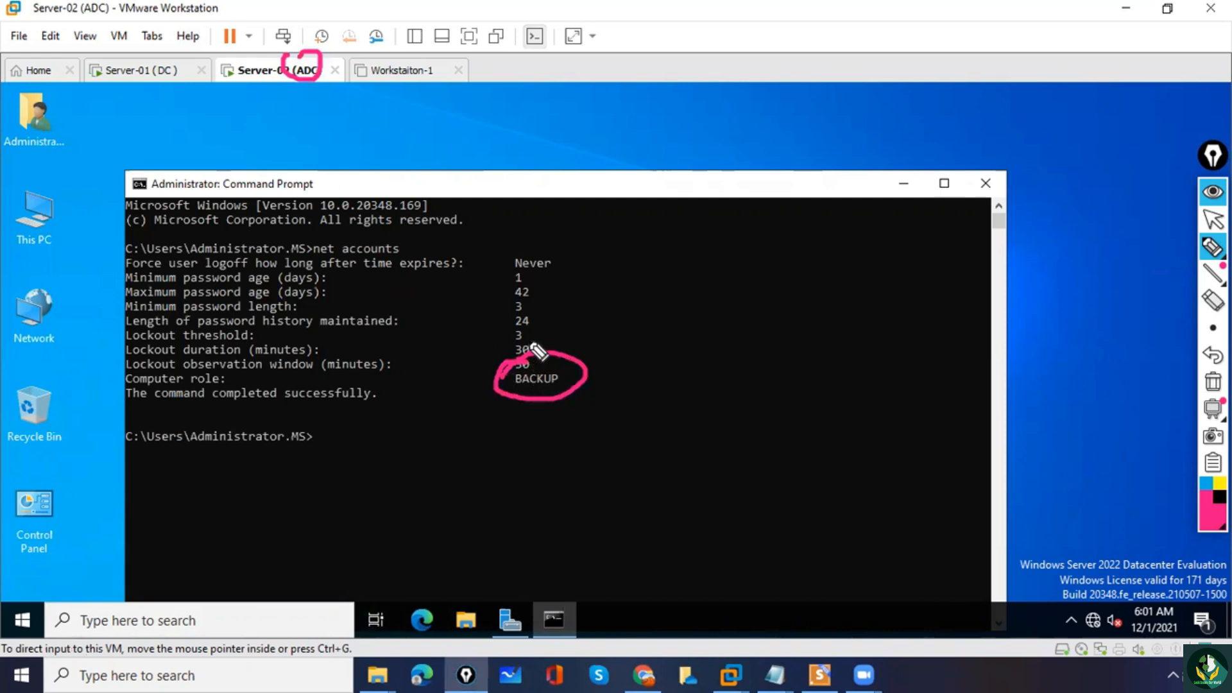
{"action": "left_click_drag", "start_coordinate": [457, 396], "coordinate": [489, 387]}
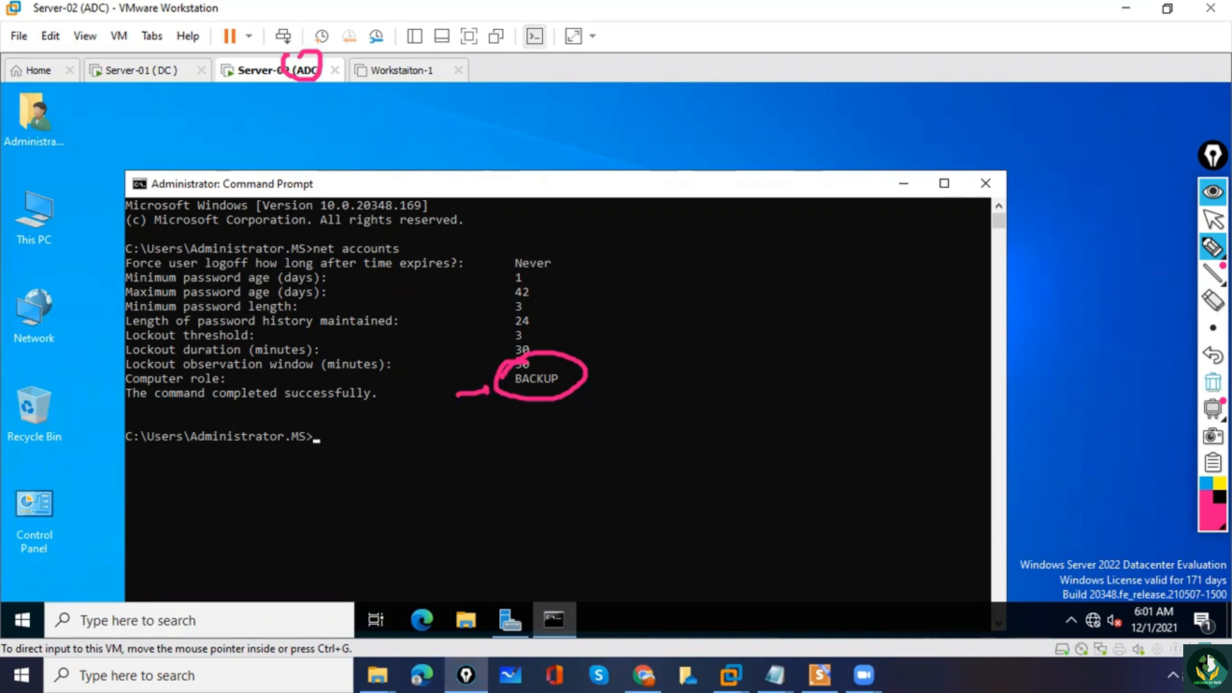
{"action": "left_click", "coordinate": [1213, 381]}
{"action": "left_click", "coordinate": [1213, 218]}
Switch to the Server-01 (DC) virtual machine and cancel the Shutdown Event Tracker.
{"action": "left_click", "coordinate": [154, 71]}
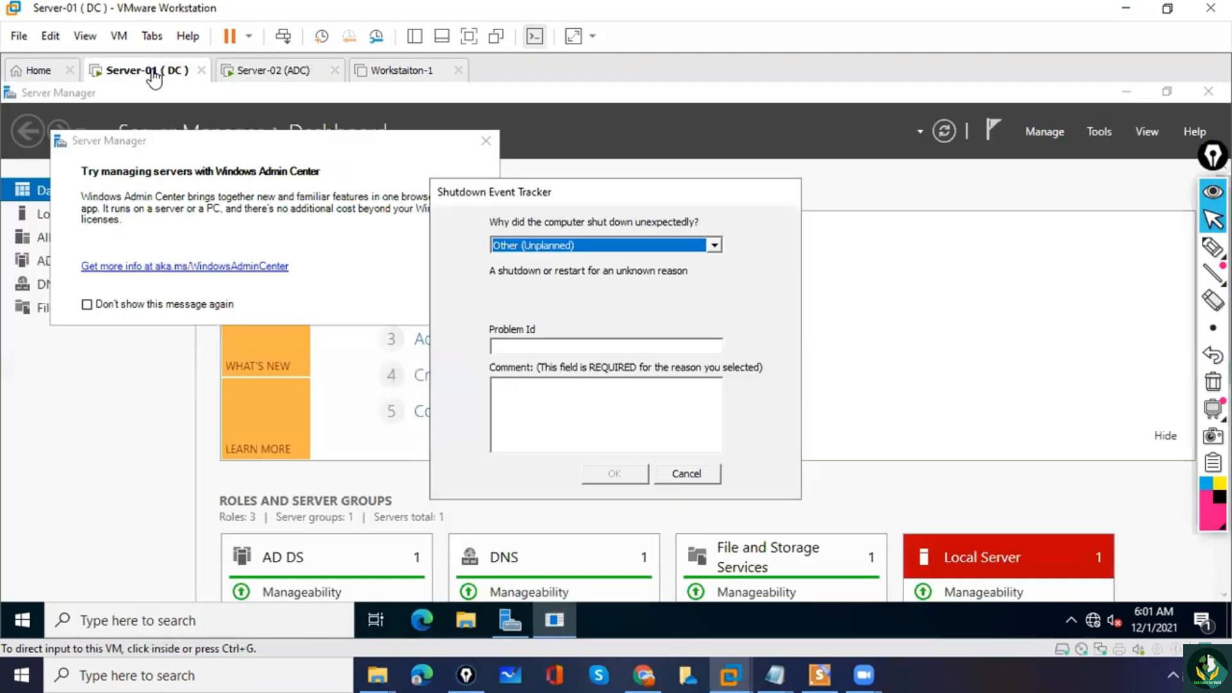
{"action": "left_click", "coordinate": [703, 474]}
{"action": "left_click", "coordinate": [116, 620]}
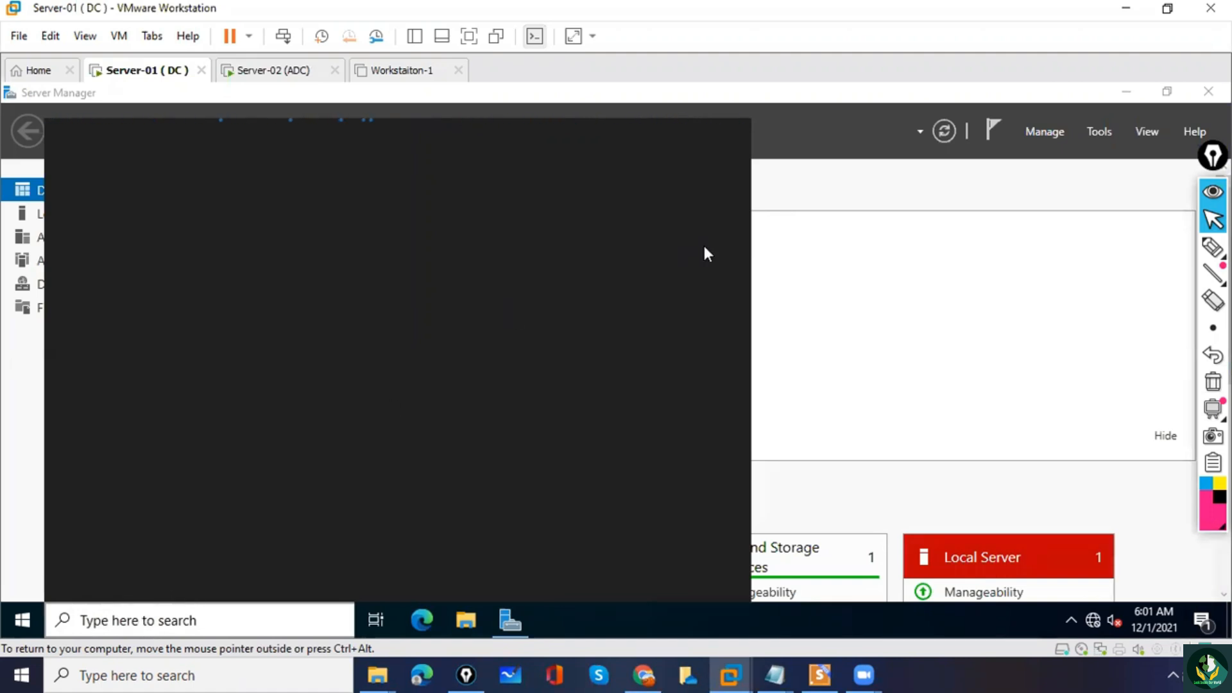
{"action": "left_click", "coordinate": [853, 259]}
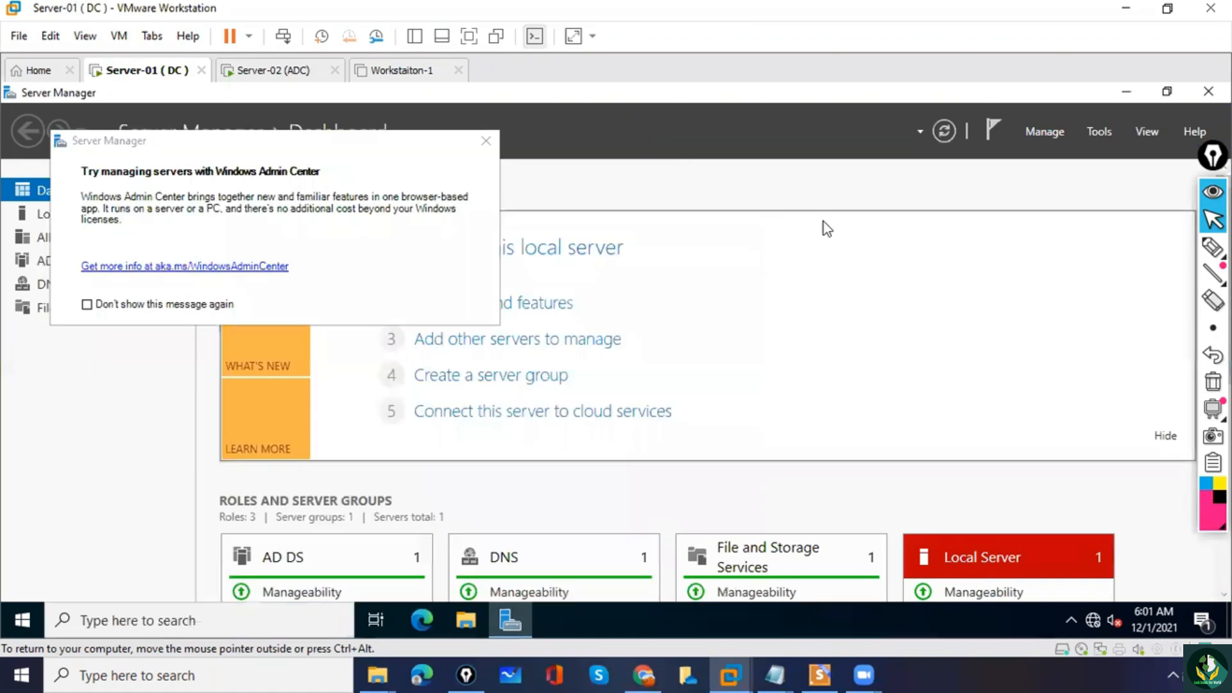
Open a Command Prompt on Server-01, run net accounts, and highlight the computer role value.
{"action": "left_click", "coordinate": [195, 621]}
{"action": "type", "text": "cmd"}
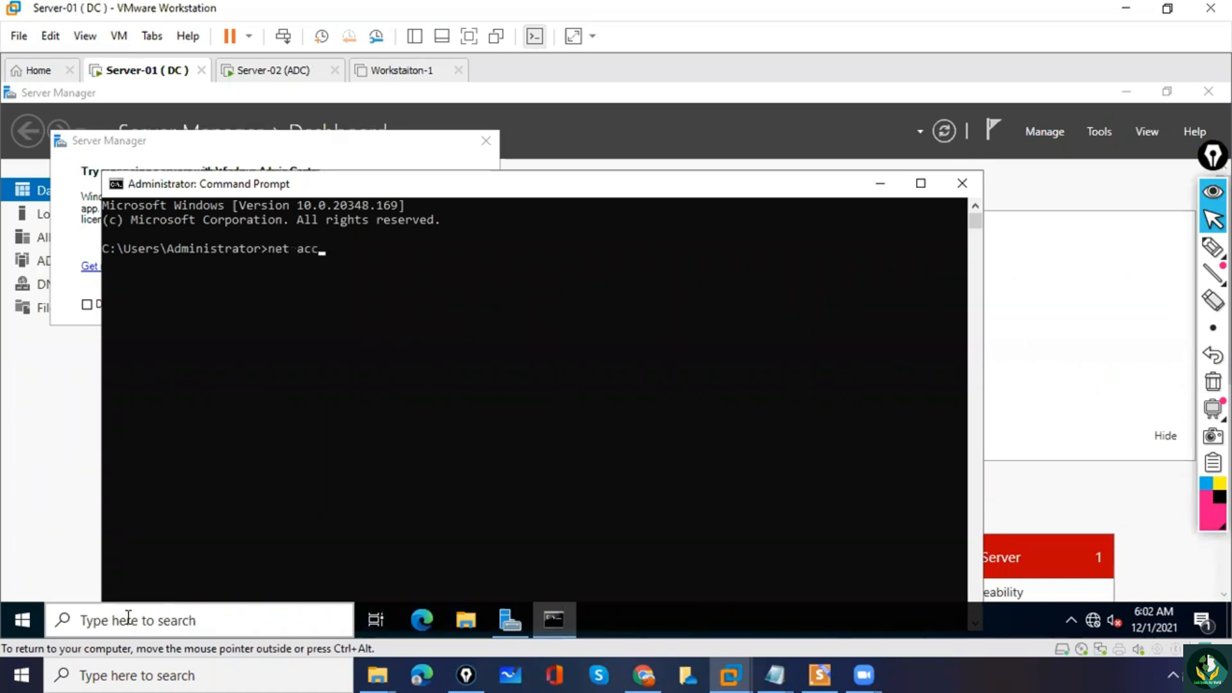
{"action": "type", "text": "s"}
{"action": "key", "text": "Return"}
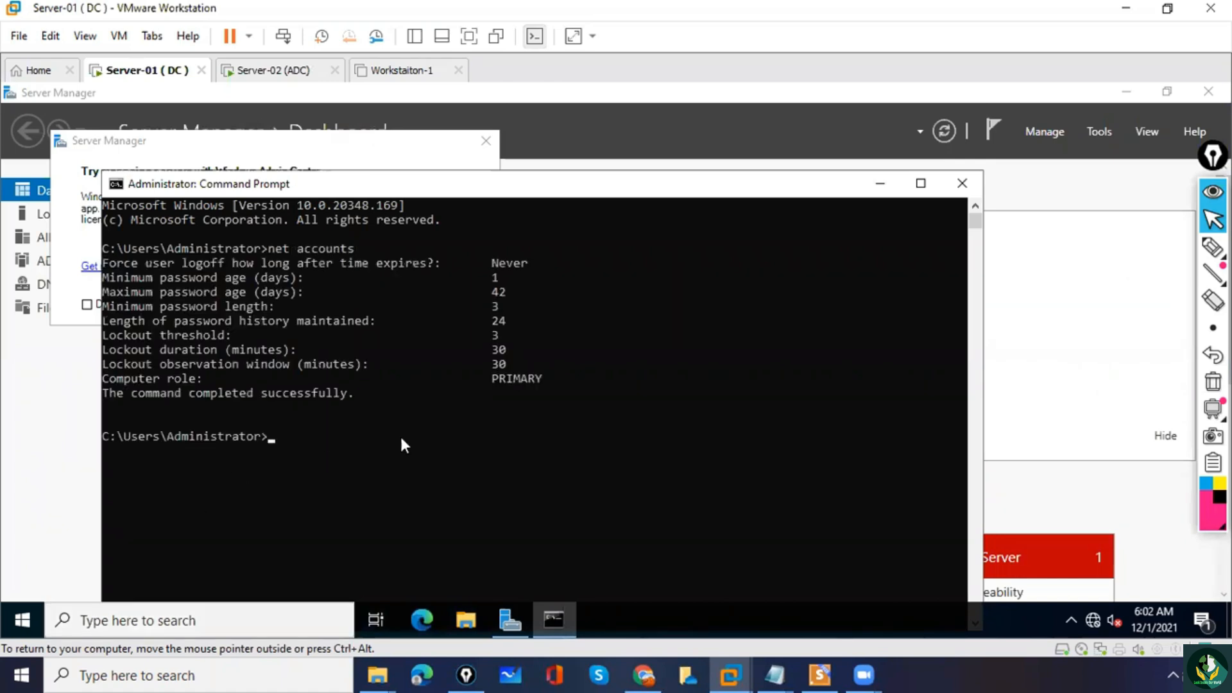
{"action": "left_click_drag", "start_coordinate": [486, 379], "coordinate": [564, 379]}
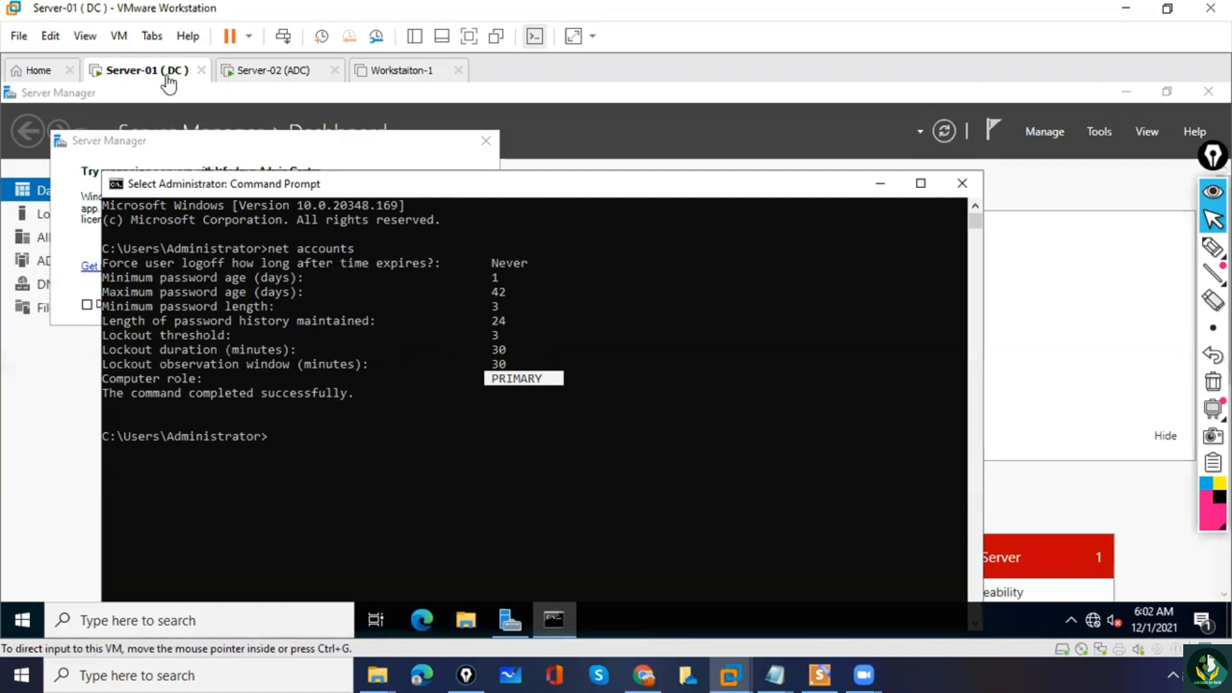
{"action": "left_click", "coordinate": [495, 389]}
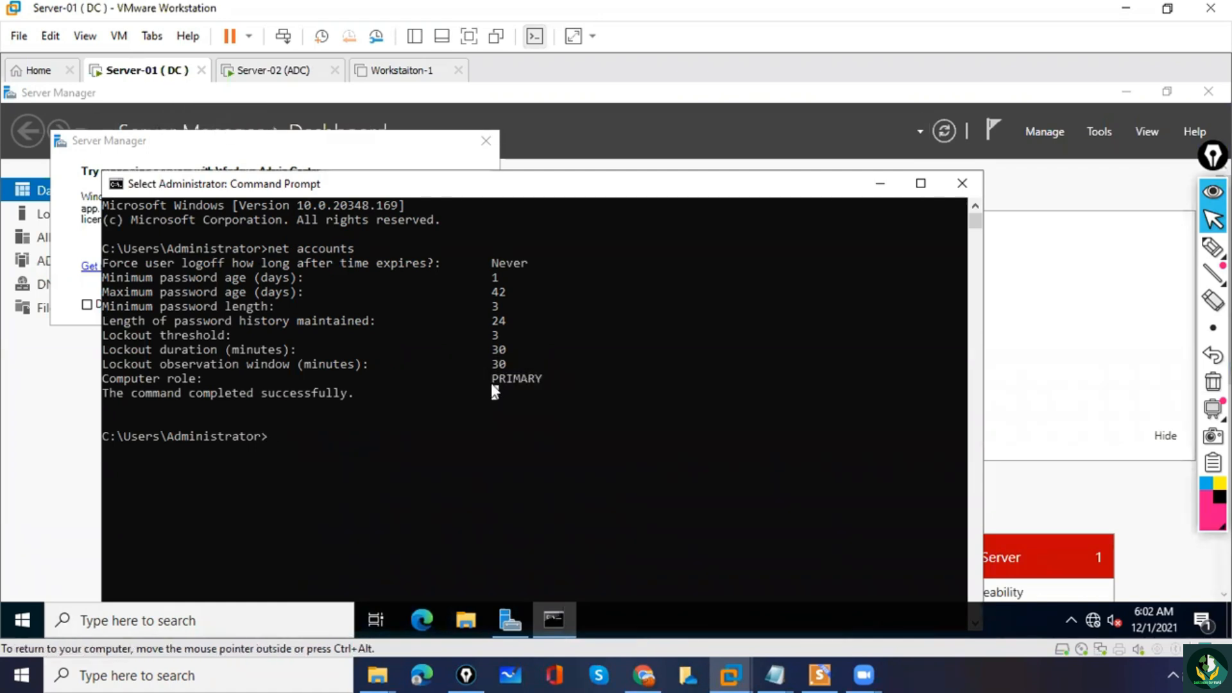
{"action": "left_click_drag", "start_coordinate": [494, 381], "coordinate": [532, 379]}
Switch to the Server-02 (ADC) virtual machine, mark its computer role value with a pen circle and arrow, and clear the annotations.
{"action": "left_click", "coordinate": [286, 72]}
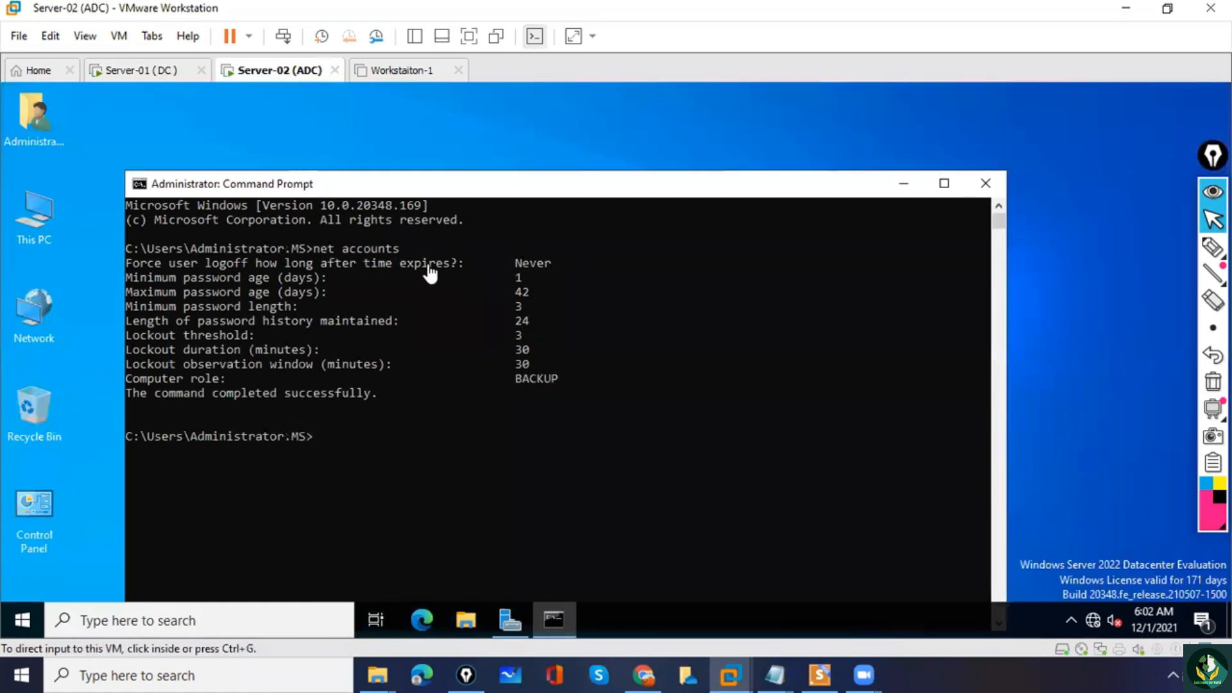
{"action": "left_click", "coordinate": [521, 384]}
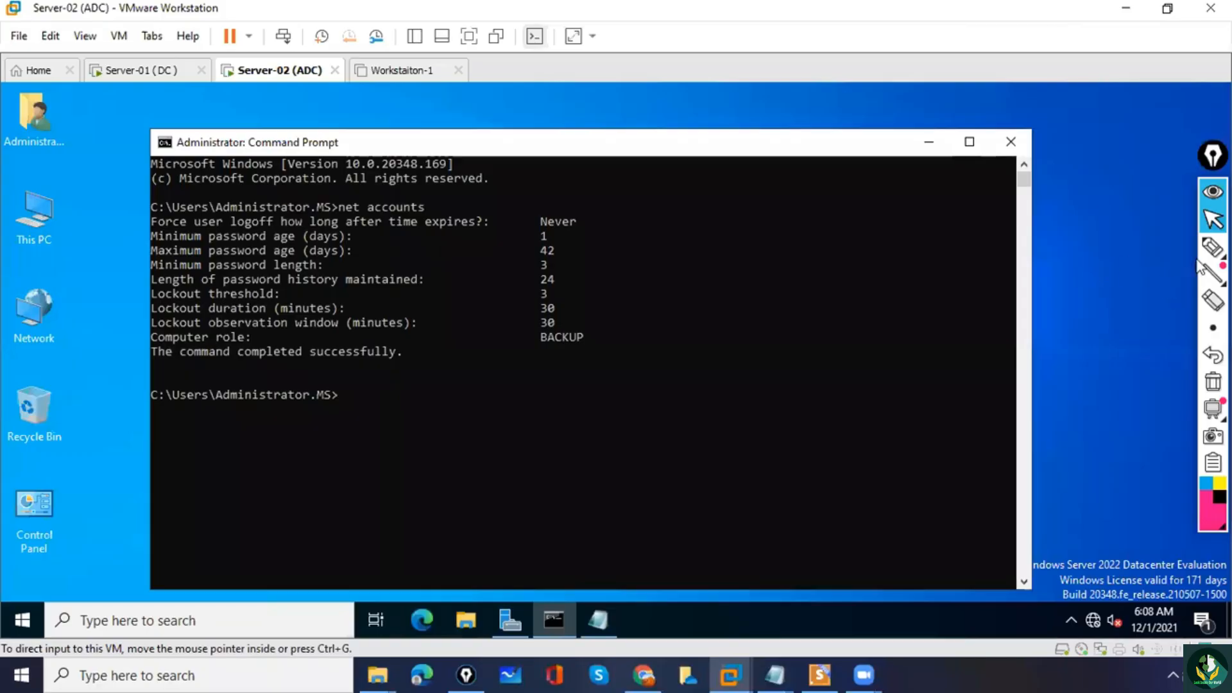
{"action": "mouse_move", "coordinate": [1212, 247]}
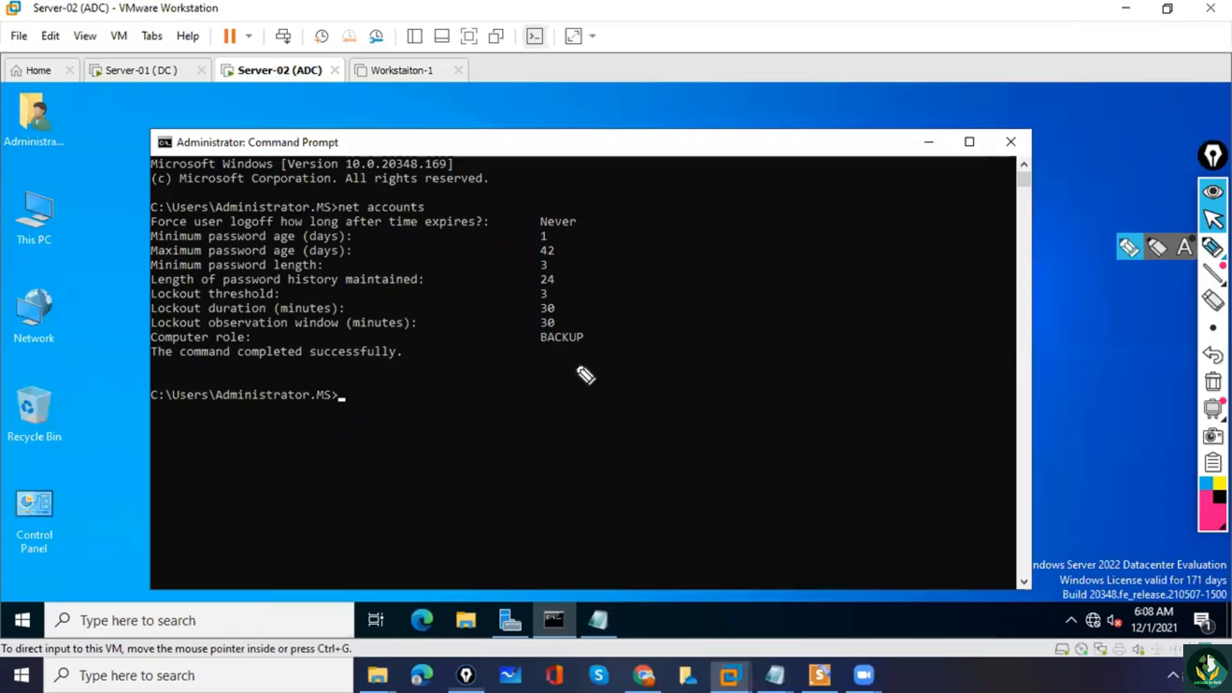
{"action": "left_click_drag", "start_coordinate": [549, 309], "coordinate": [539, 319]}
{"action": "left_click_drag", "start_coordinate": [483, 281], "coordinate": [512, 311]}
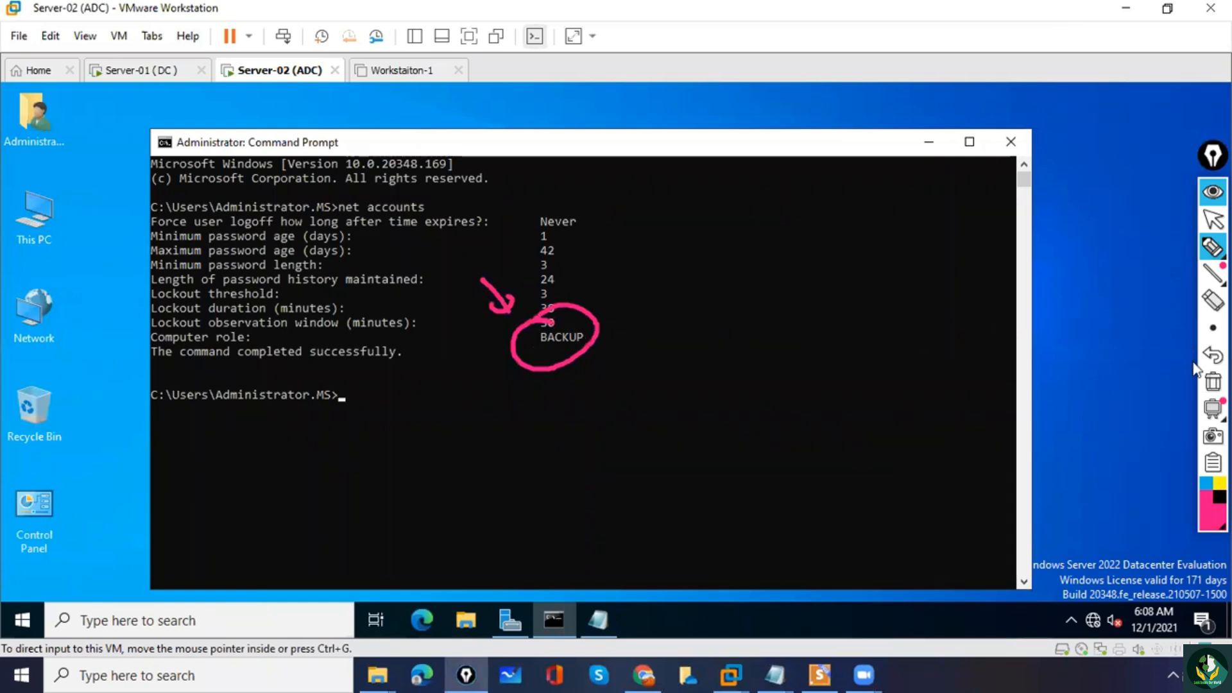
{"action": "left_click", "coordinate": [1210, 382]}
{"action": "left_click", "coordinate": [1207, 219]}
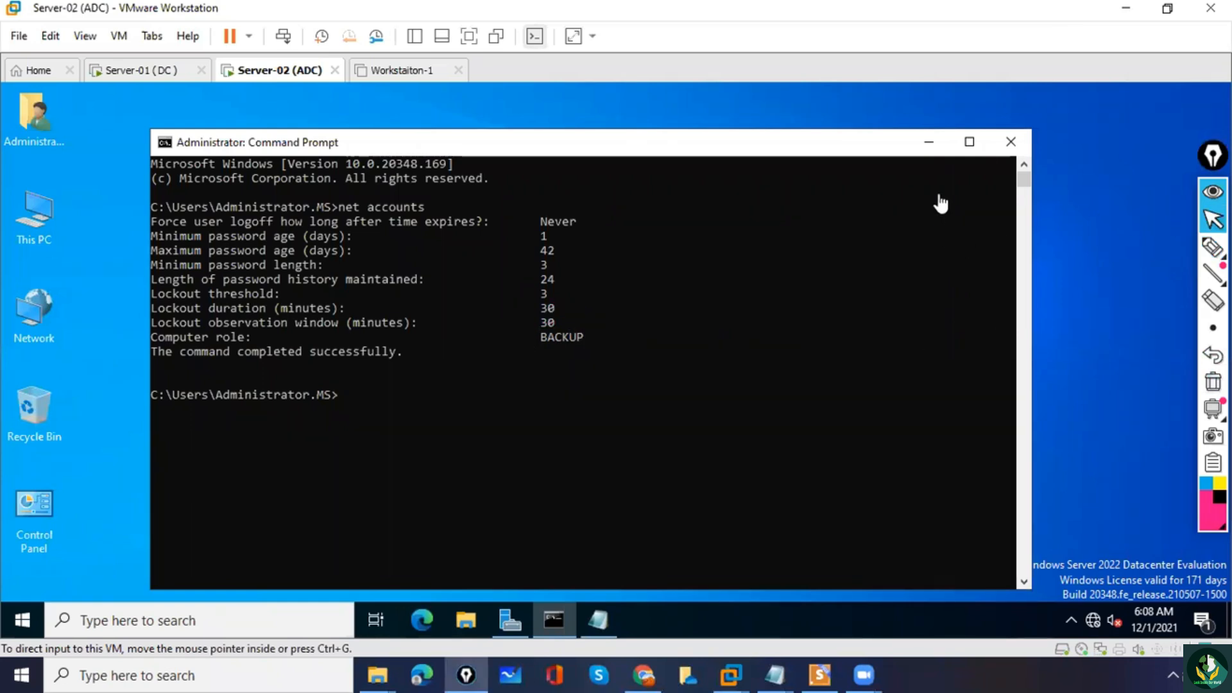
Minimize the Command Prompt on Server-02 and open Active Directory Users and Computers from Server Manager.
{"action": "left_click", "coordinate": [928, 142]}
{"action": "left_click", "coordinate": [937, 275]}
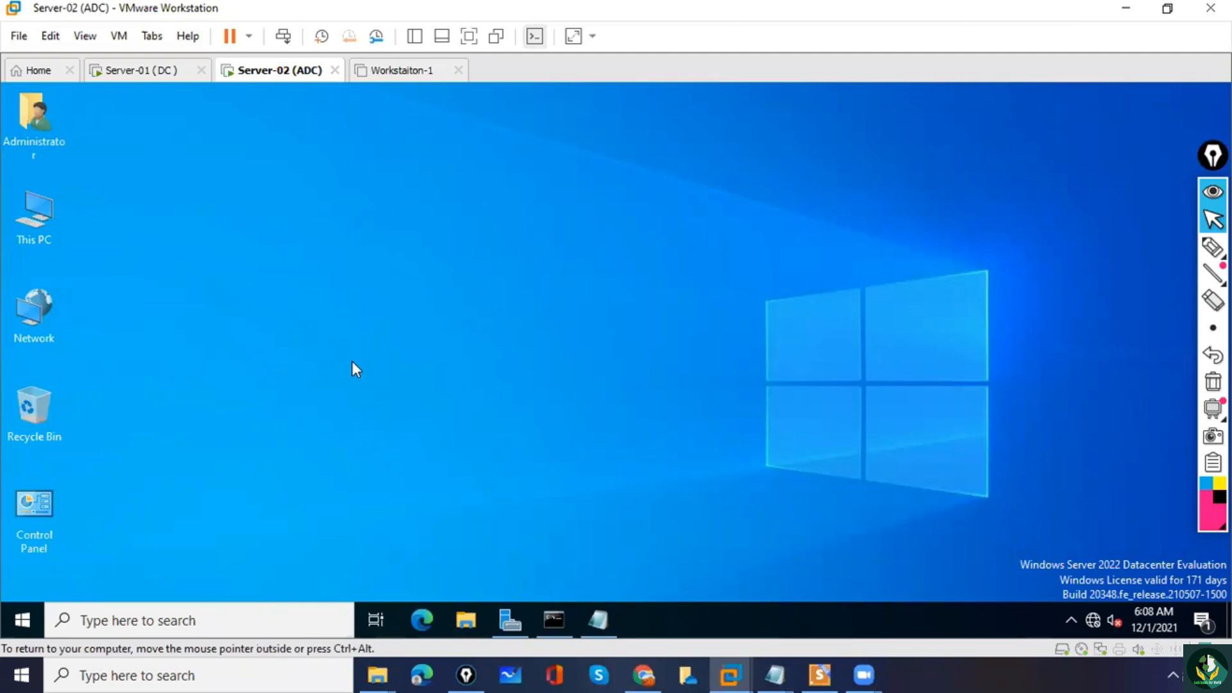
{"action": "left_click", "coordinate": [512, 620]}
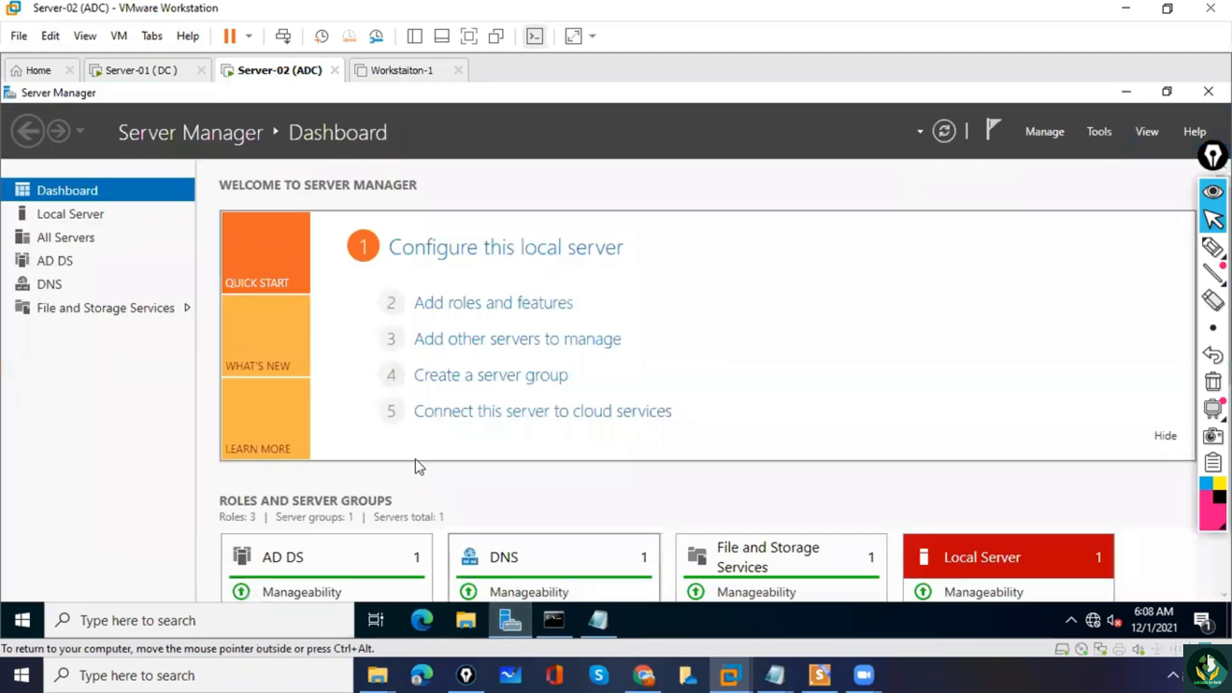
{"action": "left_click", "coordinate": [1099, 131]}
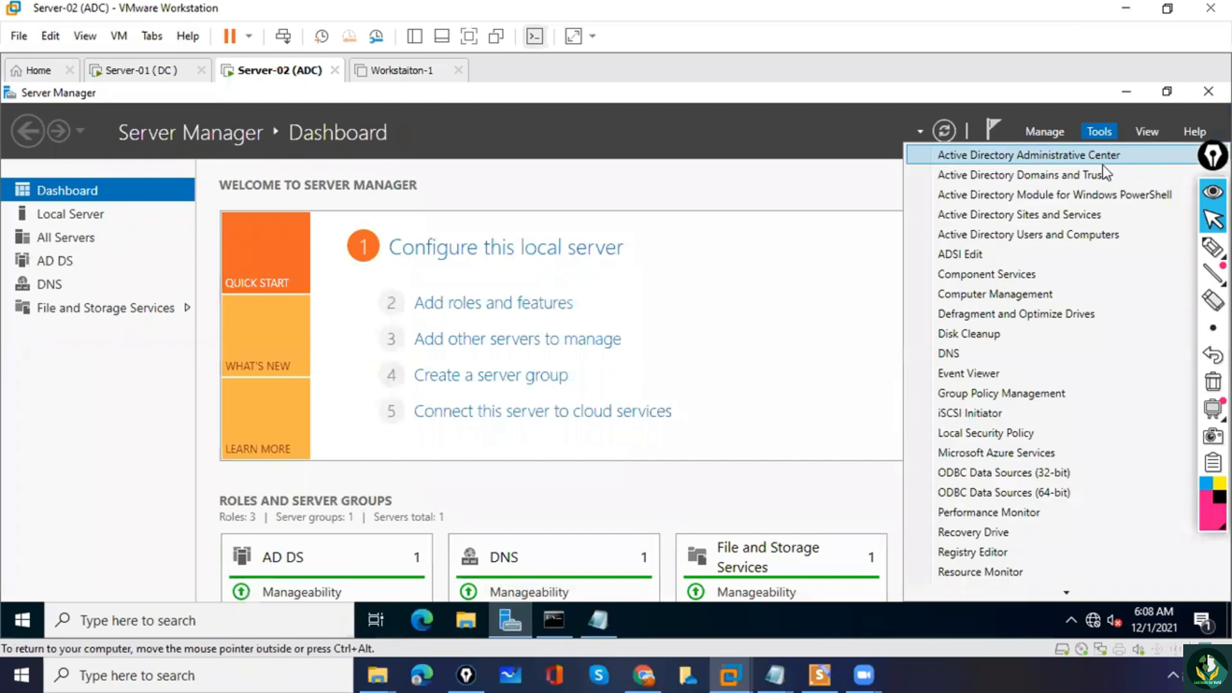
{"action": "left_click", "coordinate": [1059, 236]}
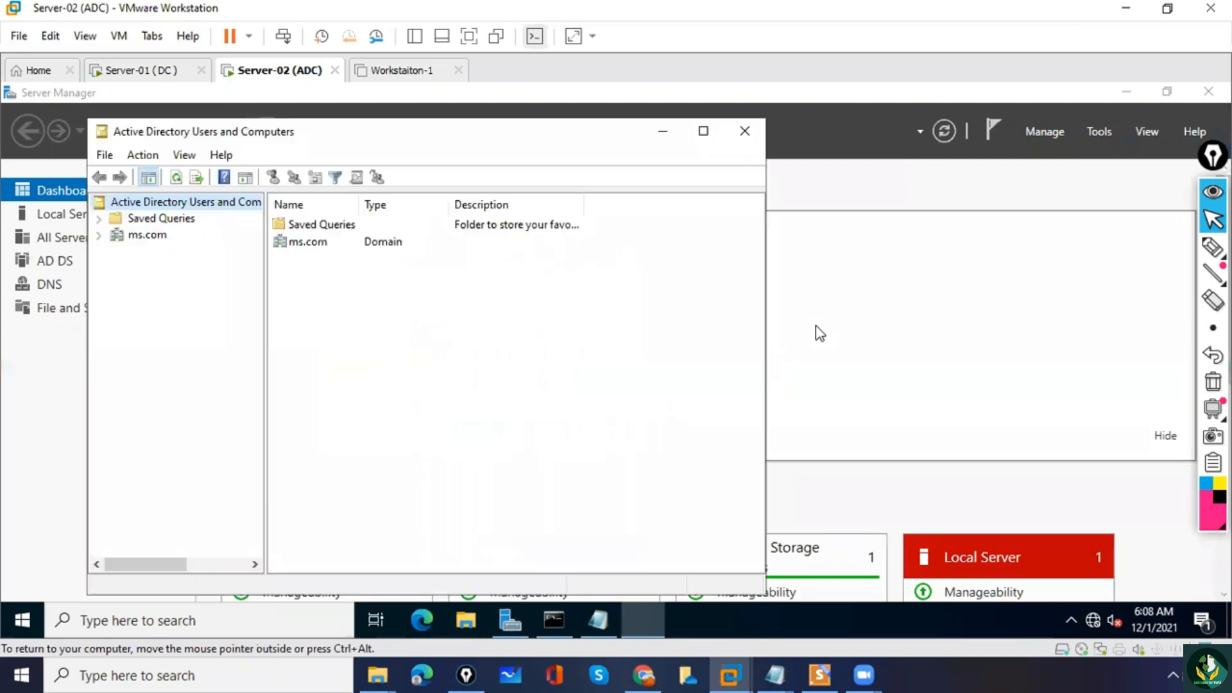
Expand the ms.com domain and examine the contents of Finance OU, Sales OU and the Users container.
{"action": "left_click", "coordinate": [97, 235]}
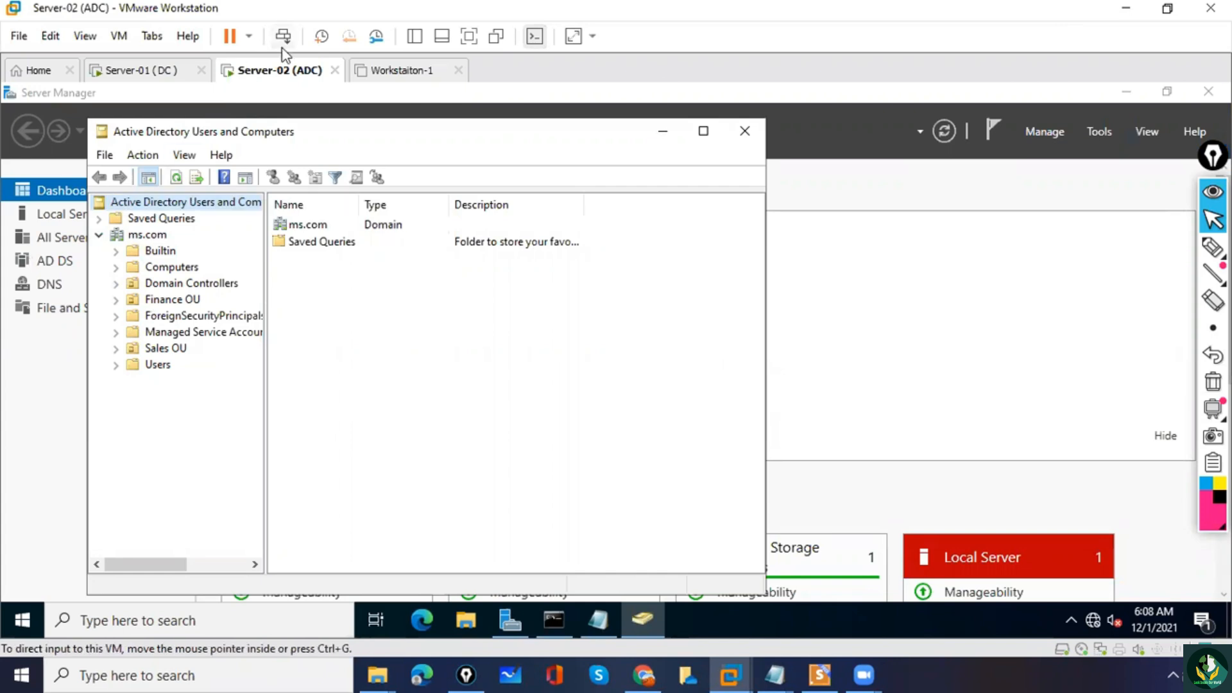
{"action": "left_click", "coordinate": [160, 302]}
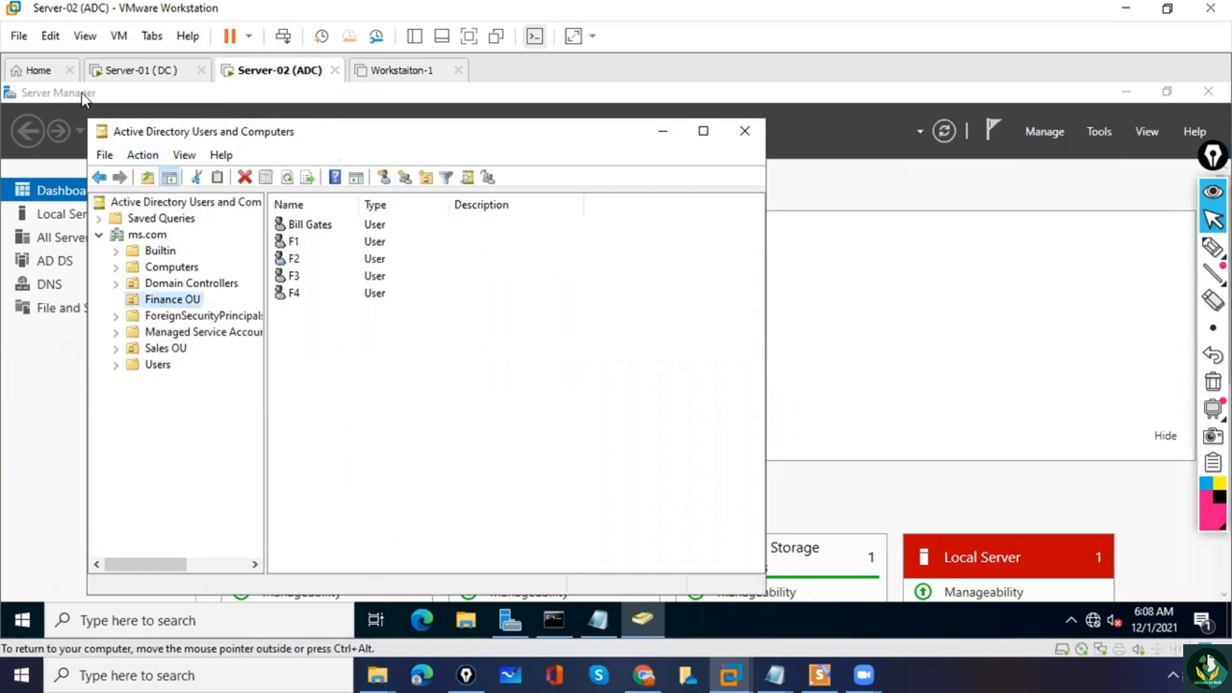
{"action": "left_click", "coordinate": [172, 351]}
{"action": "left_click", "coordinate": [164, 368]}
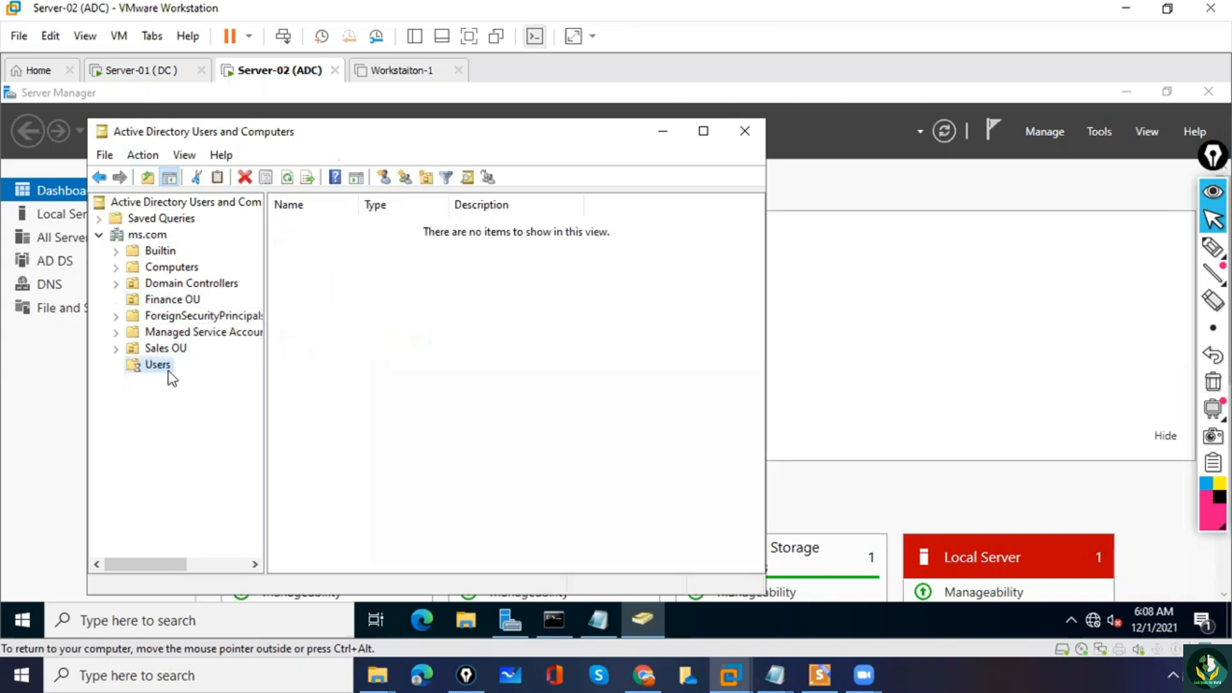
{"action": "left_click", "coordinate": [98, 236]}
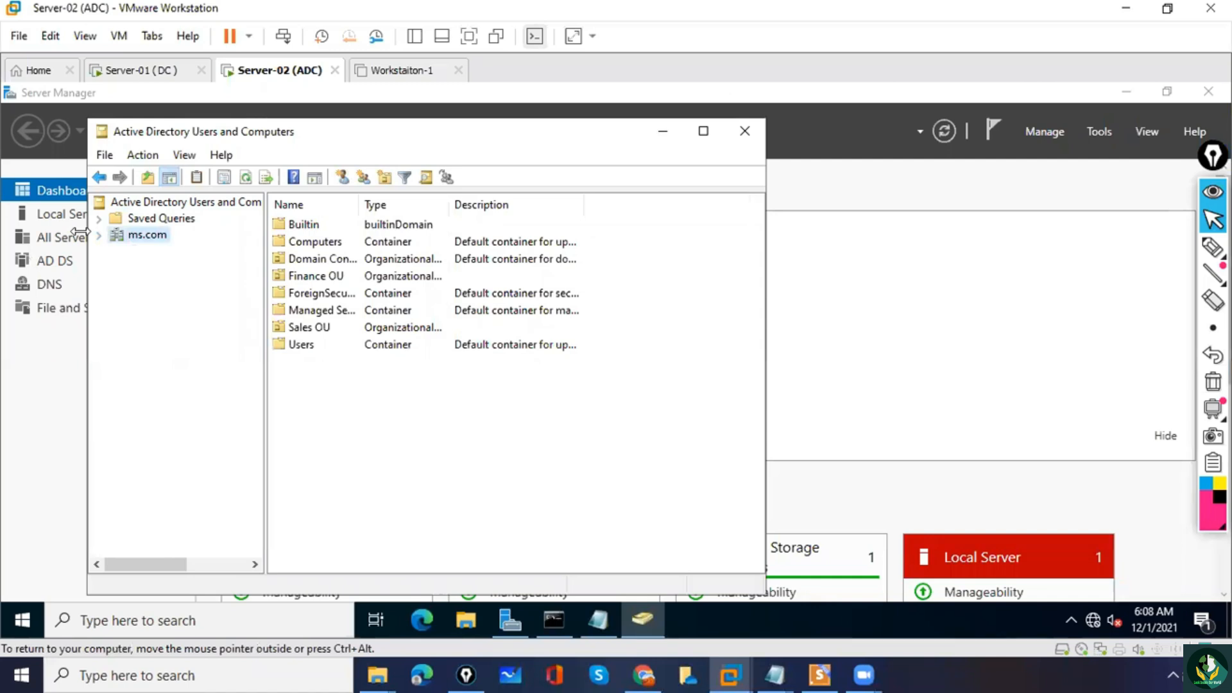
{"action": "left_click", "coordinate": [103, 239]}
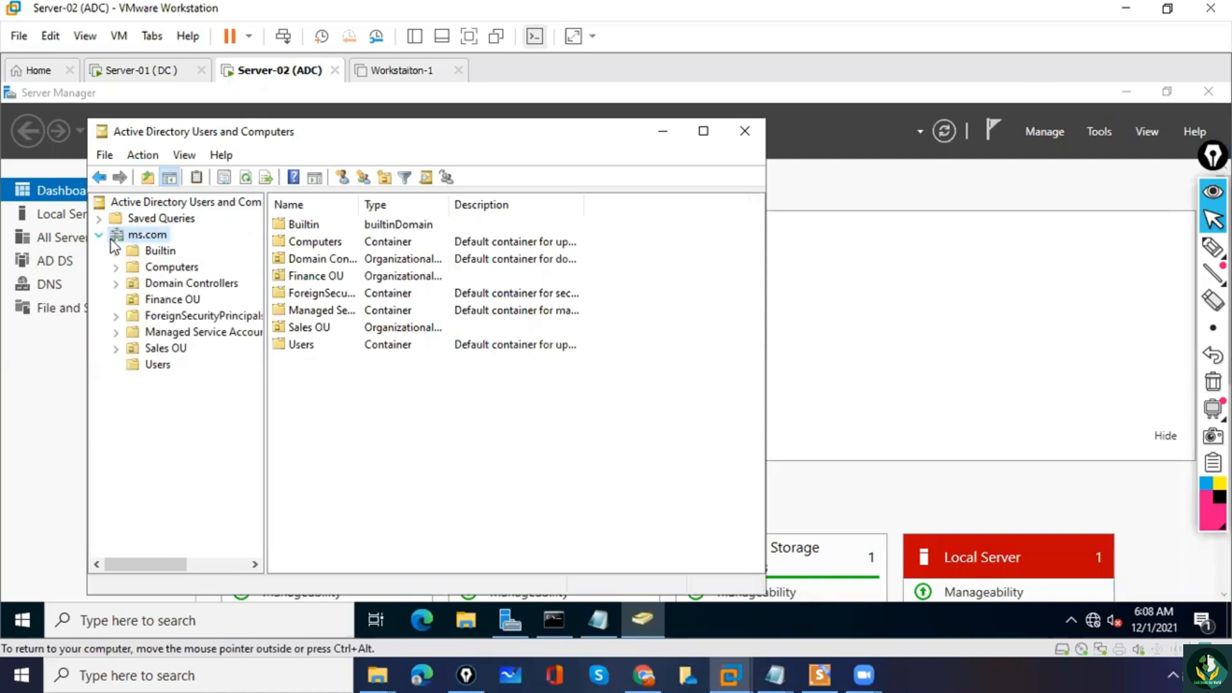
Create an organizational unit named "OU Created on ADC" directly under the ms.com domain.
{"action": "right_click", "coordinate": [148, 238]}
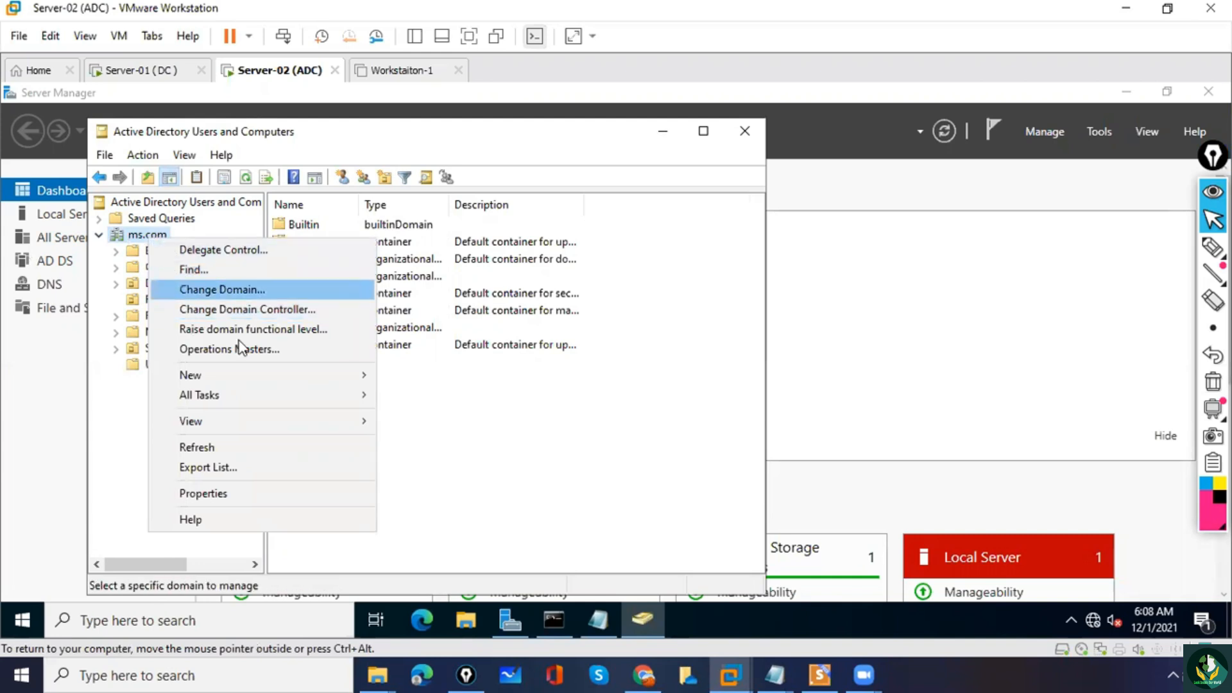
{"action": "mouse_move", "coordinate": [260, 378]}
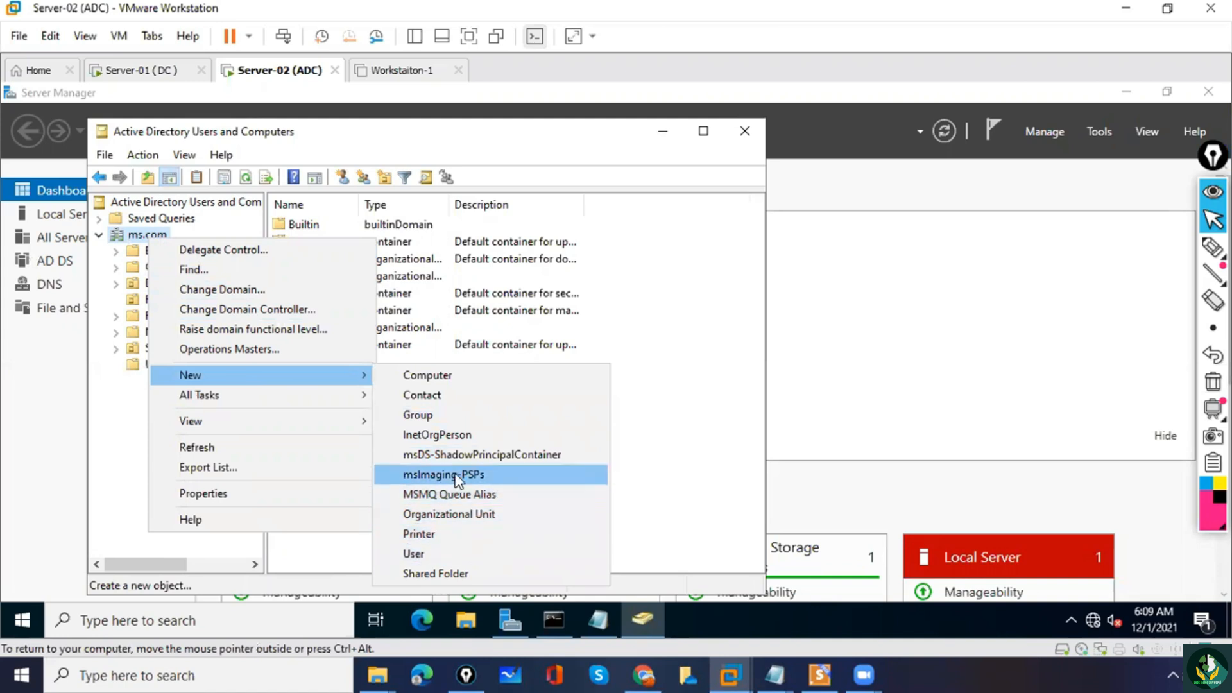
{"action": "left_click", "coordinate": [463, 514]}
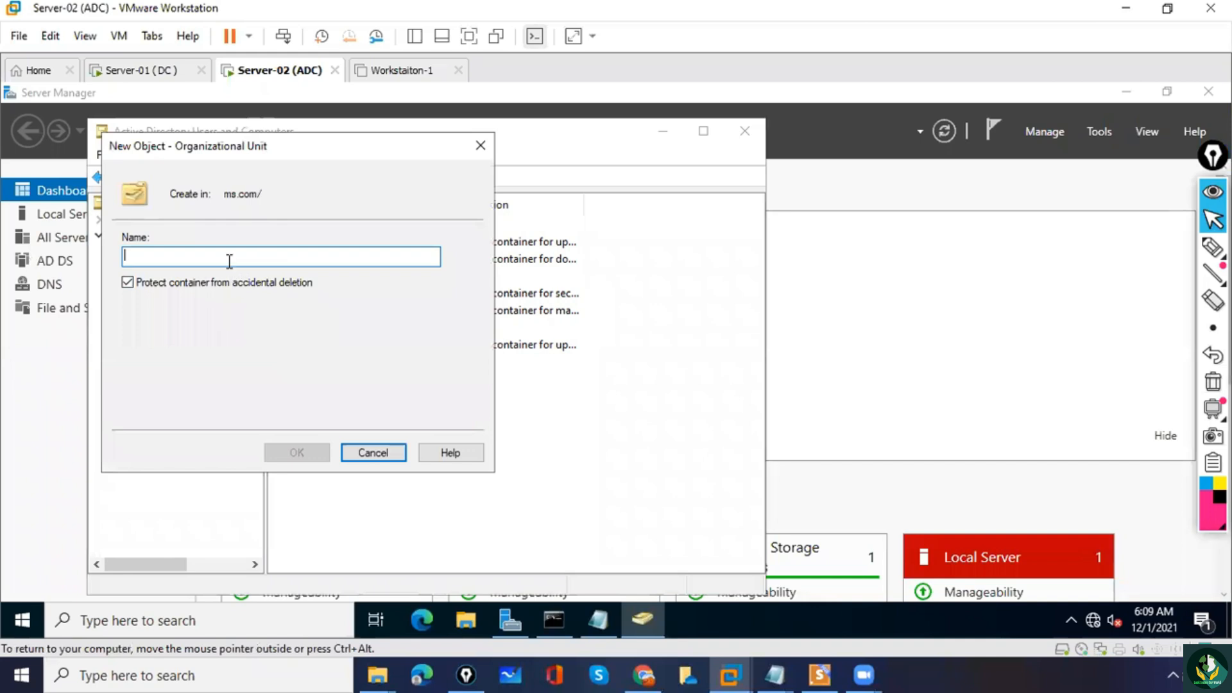
{"action": "type", "text": "OU"}
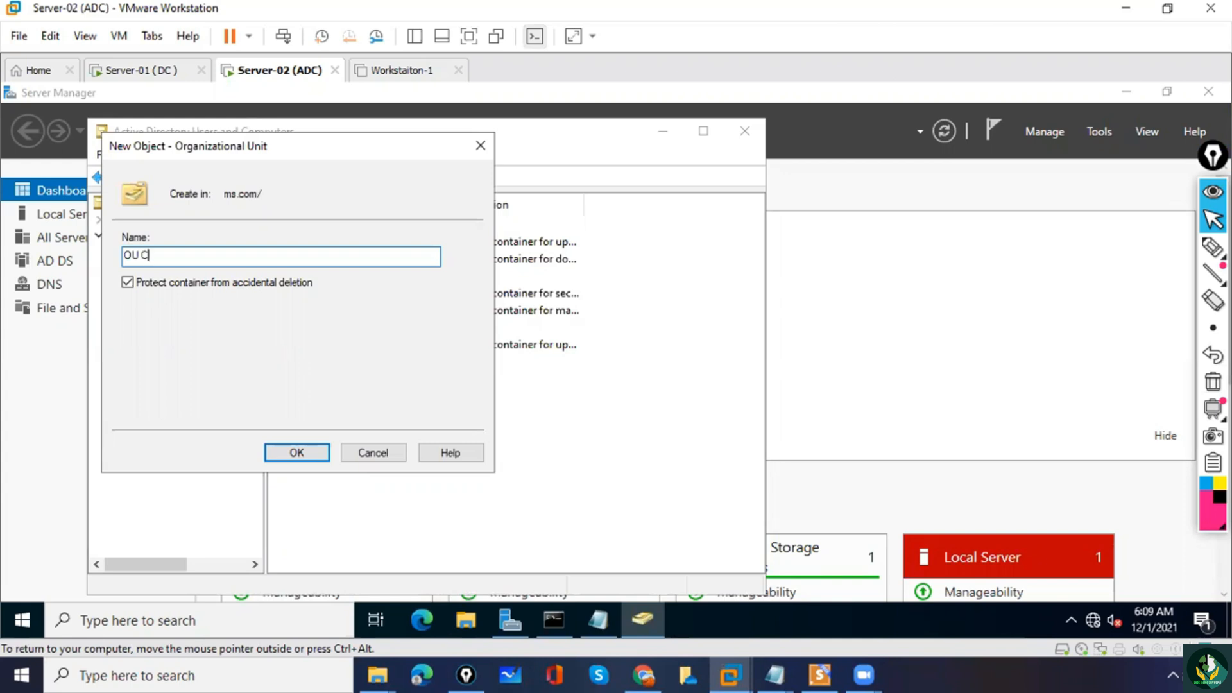
{"action": "type", "text": "Created ON ADC"}
{"action": "left_click", "coordinate": [294, 461]}
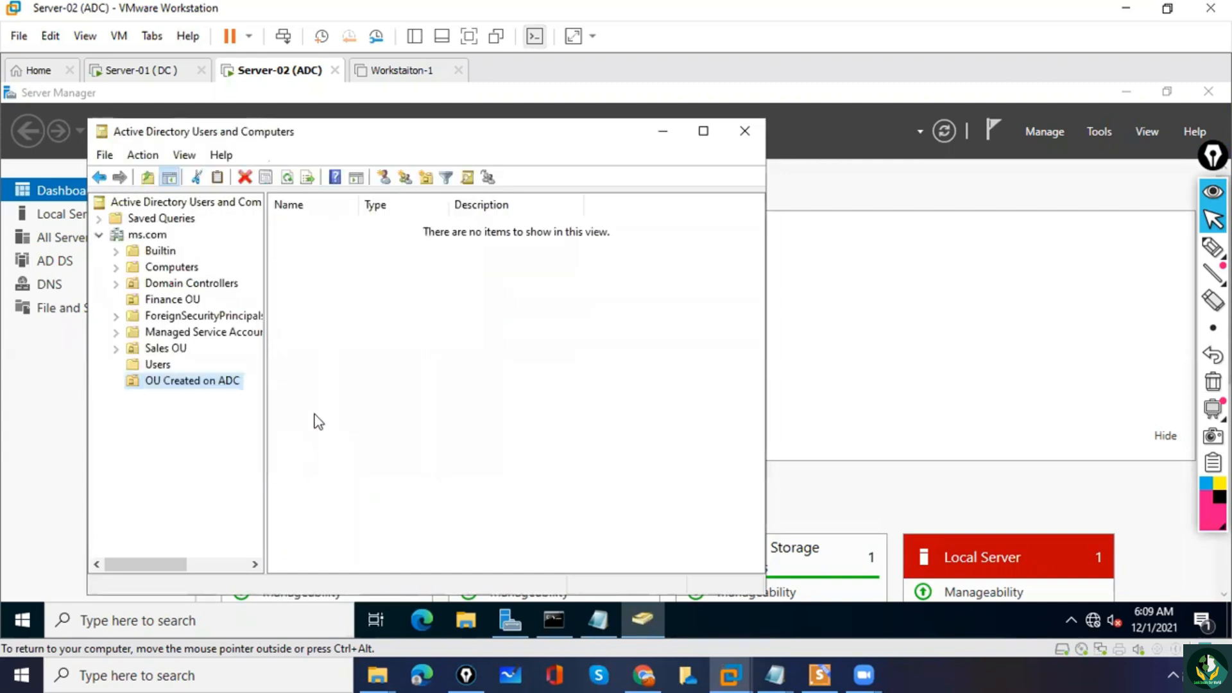
Start a new user in OU Created on ADC with first name adcuser1 and logon name adcuser1.
{"action": "right_click", "coordinate": [337, 269]}
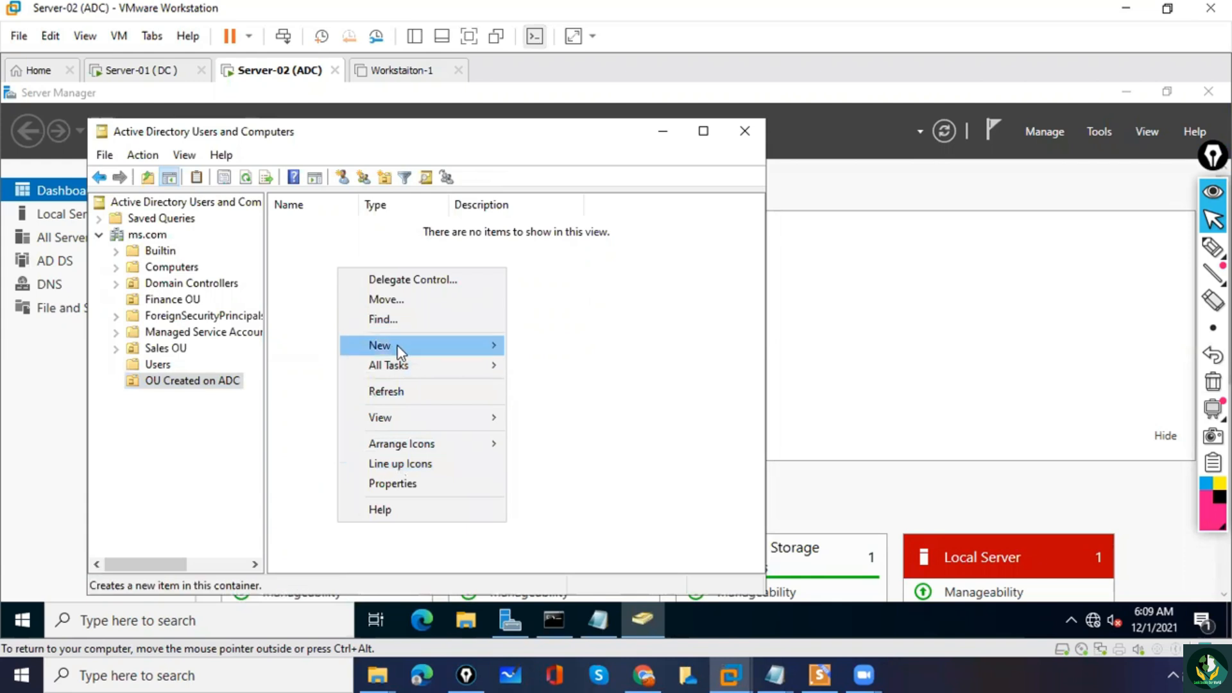
{"action": "mouse_move", "coordinate": [391, 345]}
{"action": "left_click", "coordinate": [567, 525]}
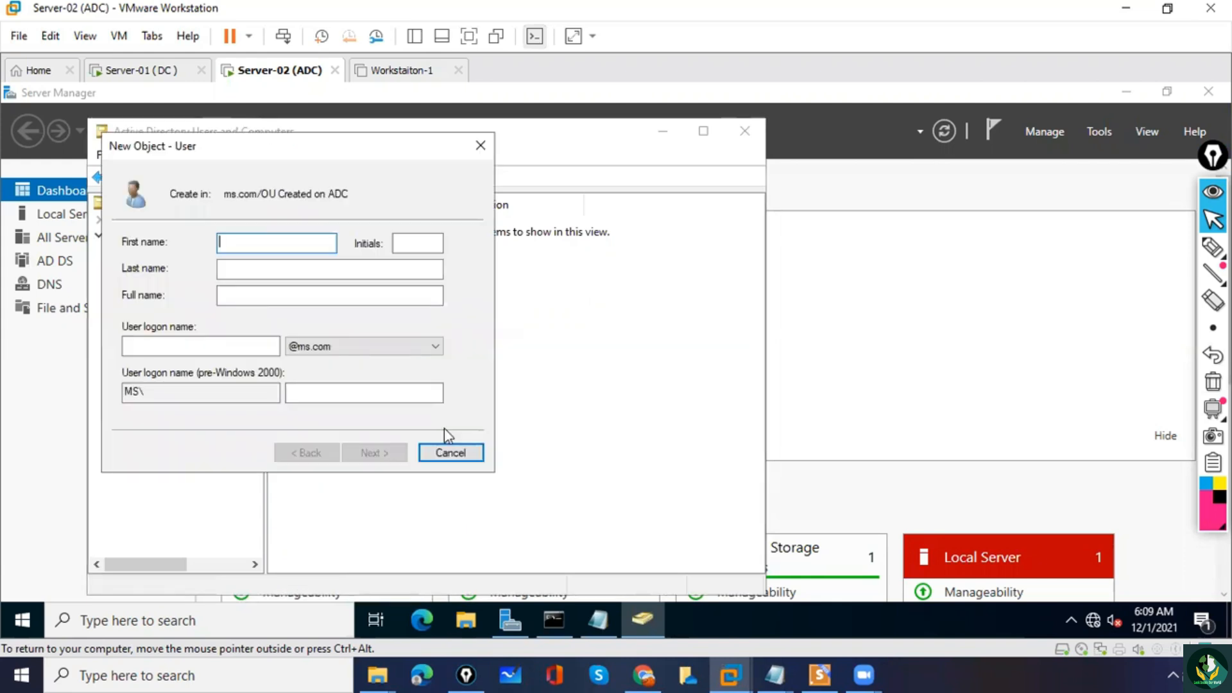
{"action": "type", "text": "adcuser1"}
{"action": "left_click", "coordinate": [220, 345]}
{"action": "type", "text": "adc"}
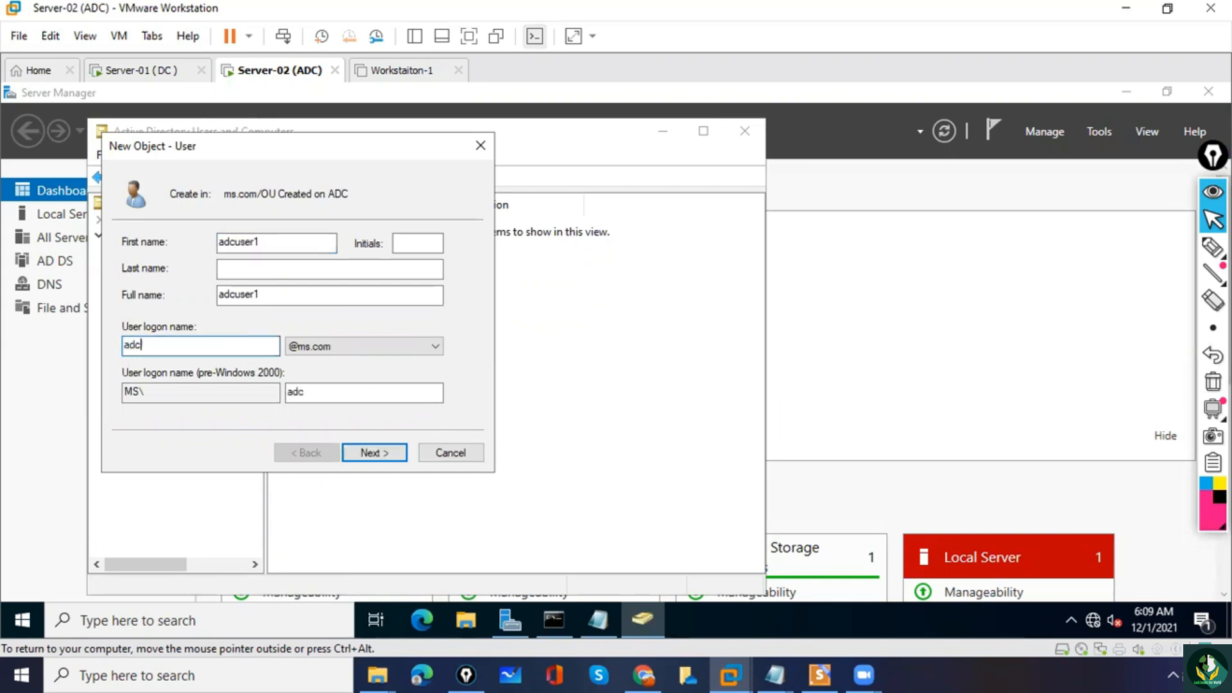
{"action": "type", "text": "user1"}
{"action": "left_click", "coordinate": [380, 453]}
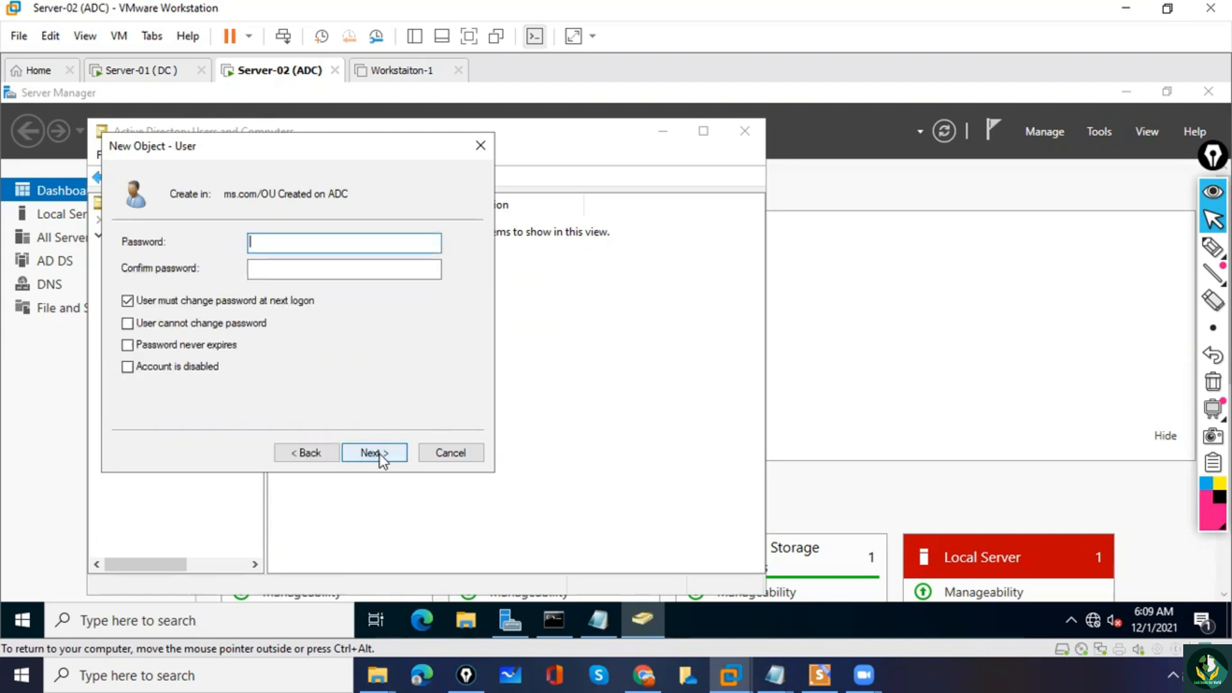
Turn off the forced password change at next logon, set the password to never expire, enter and confirm the account password, and finish creating the user.
{"action": "left_click", "coordinate": [154, 301]}
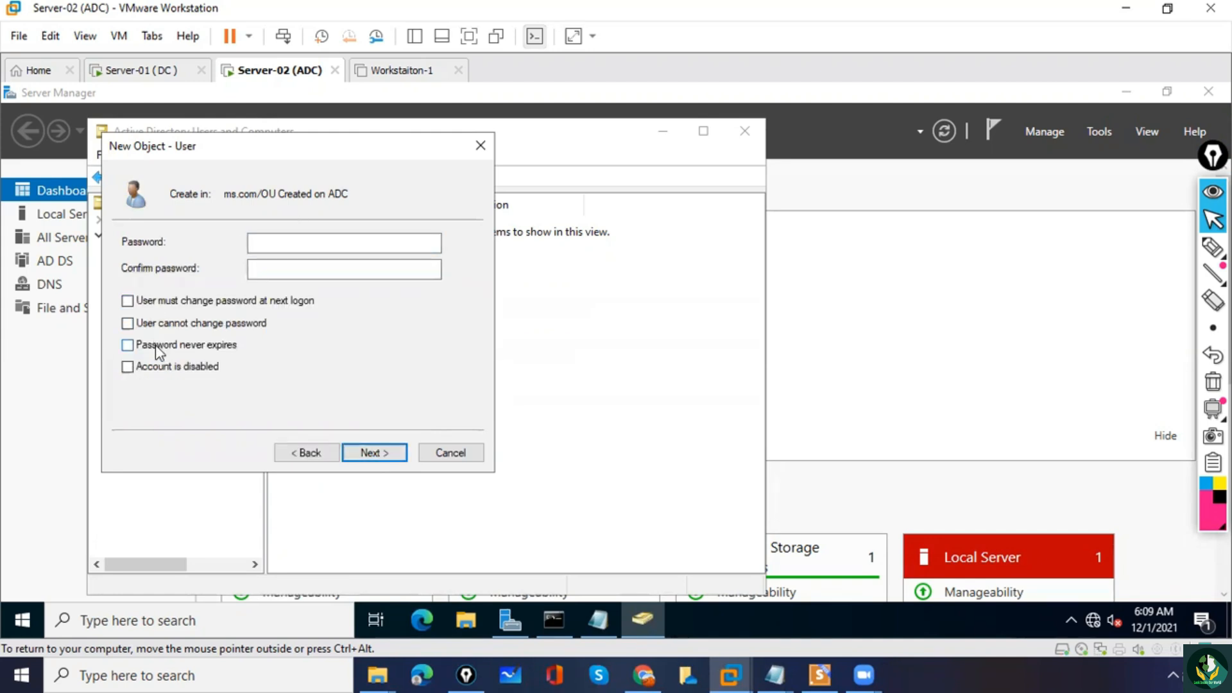
{"action": "left_click", "coordinate": [157, 347]}
{"action": "left_click", "coordinate": [294, 243]}
{"action": "type", "text": "••"}
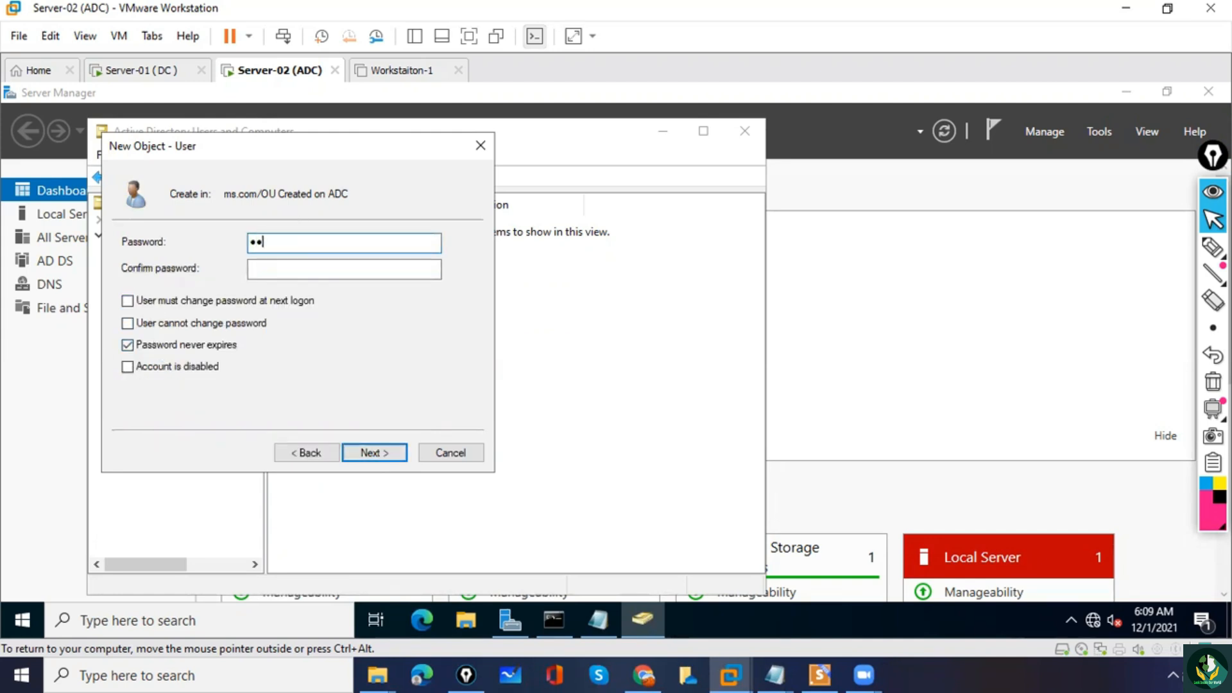
{"action": "key", "text": "Tab"}
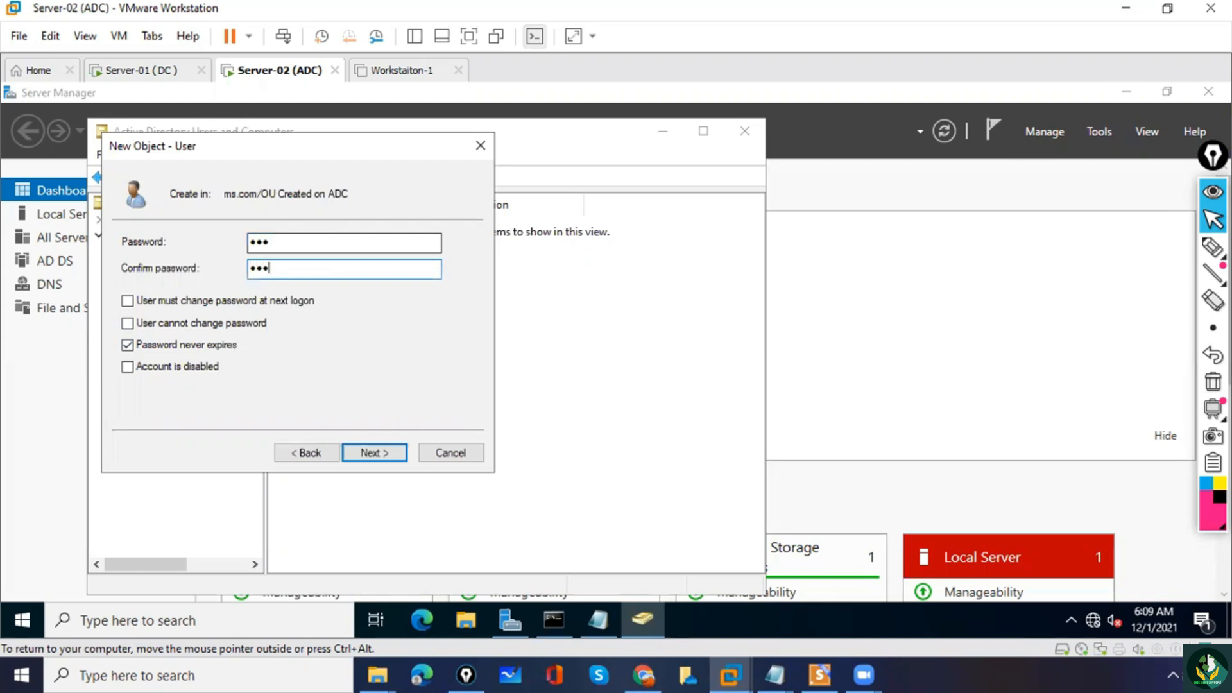
{"action": "type", "text": "•••"}
{"action": "left_click", "coordinate": [384, 454]}
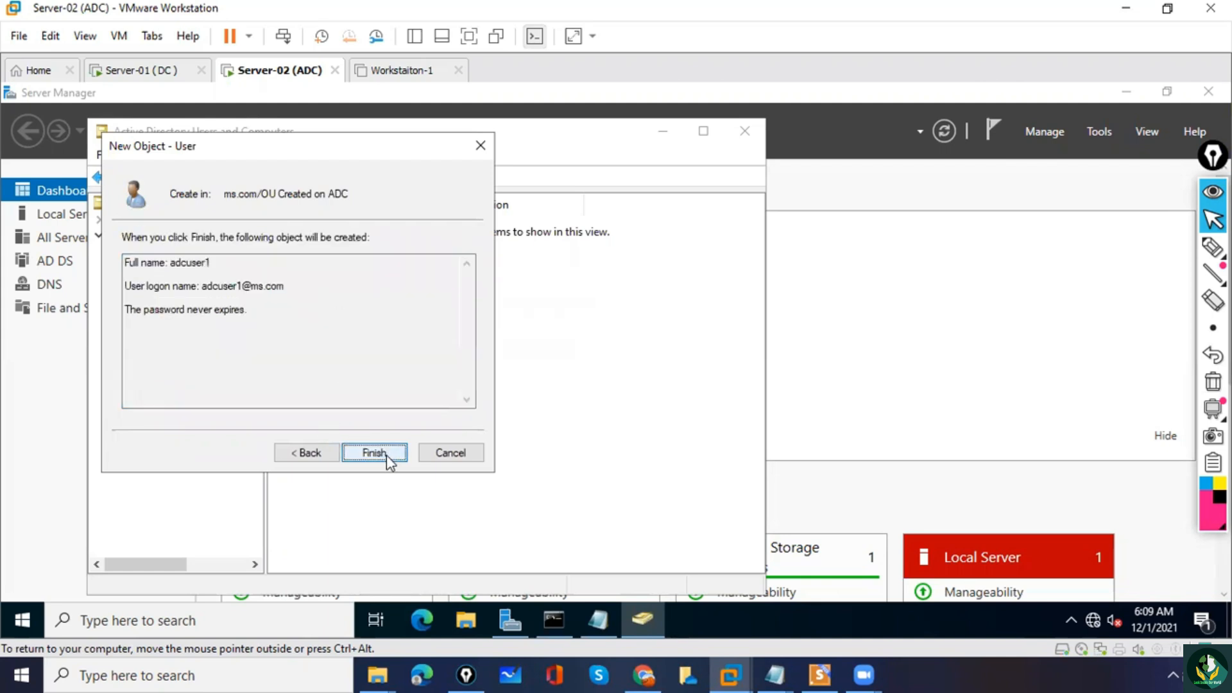
{"action": "left_click", "coordinate": [385, 454]}
{"action": "left_click", "coordinate": [325, 341]}
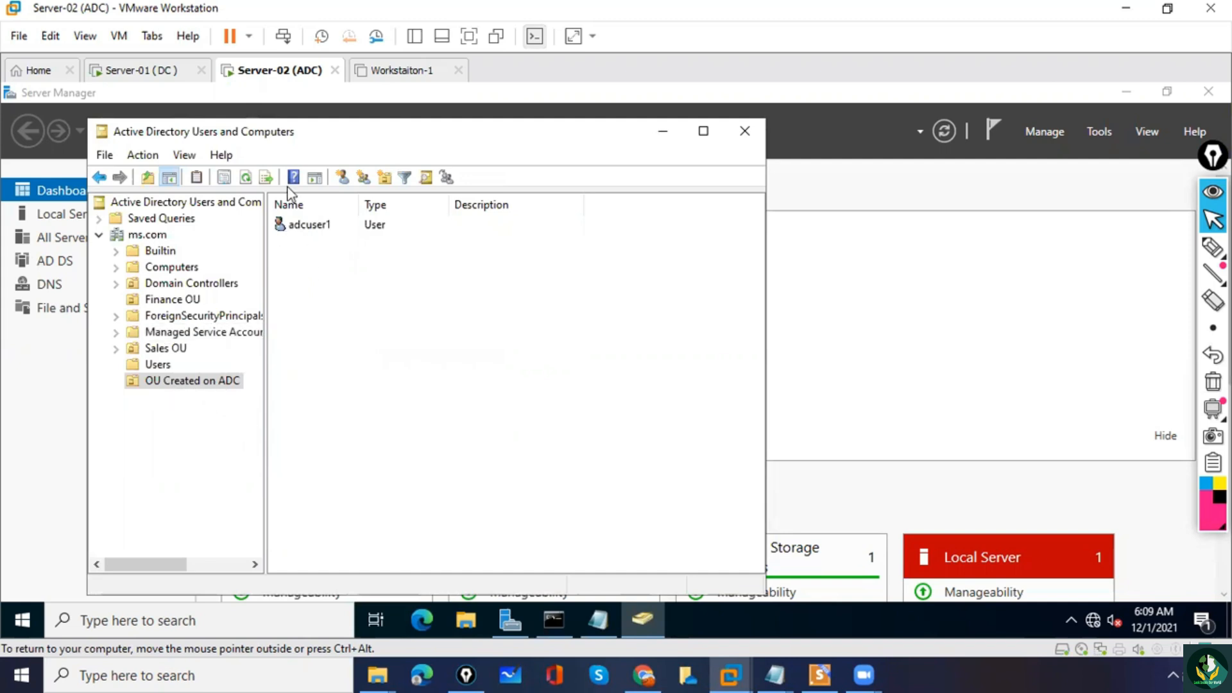
Switch to the Server-01 (DC) virtual machine, and close its Command Prompt and the Windows Admin Center message.
{"action": "left_click", "coordinate": [144, 74]}
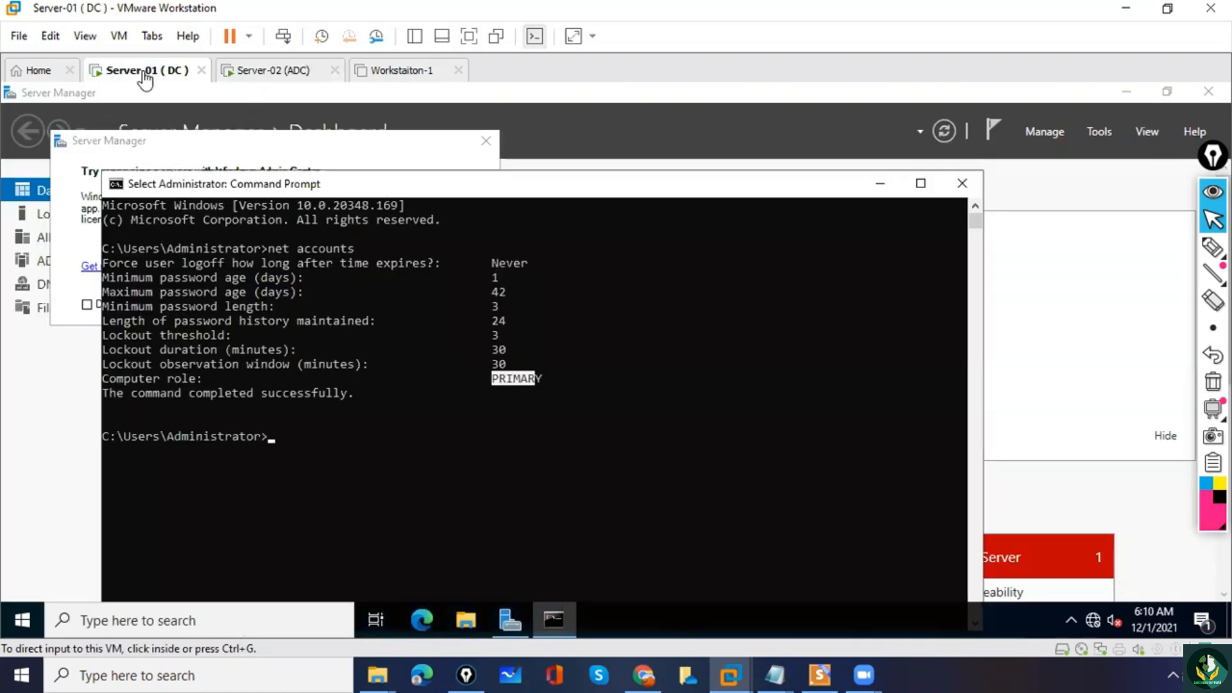
{"action": "left_click", "coordinate": [962, 184]}
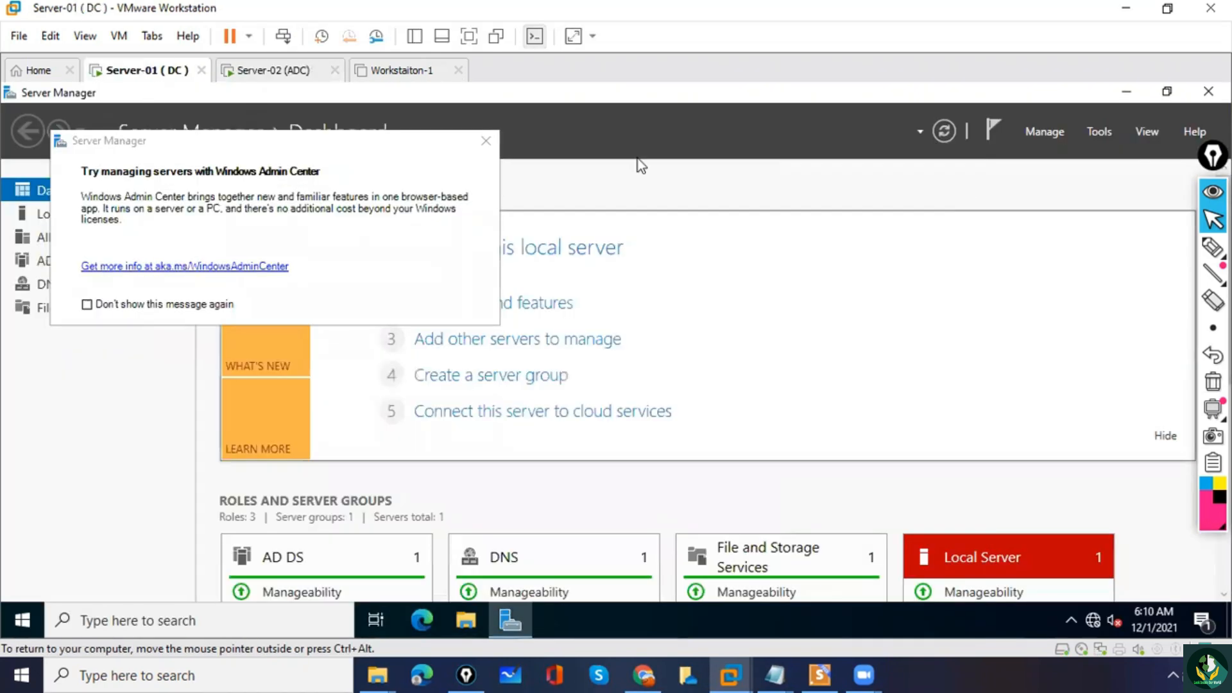
{"action": "left_click", "coordinate": [484, 141]}
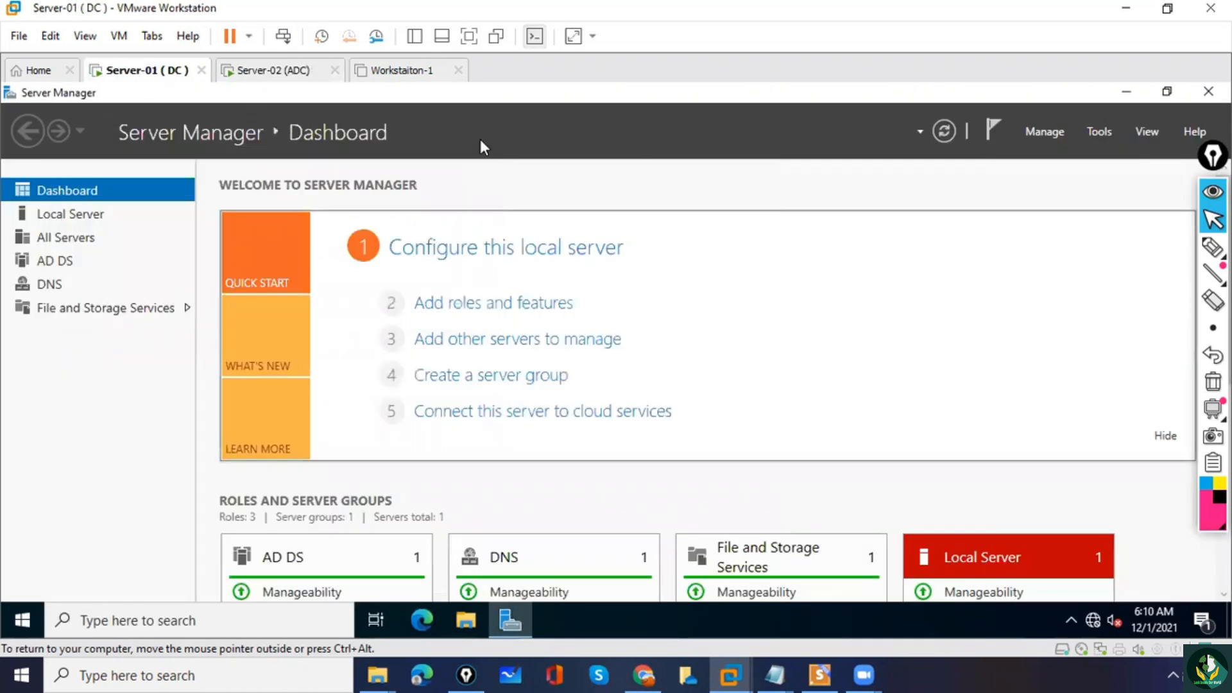
Open Active Directory Users and Computers on Server-01 and look through the ms.com containers, including Domain Controllers, for the OU created on Server-02.
{"action": "left_click", "coordinate": [1100, 131]}
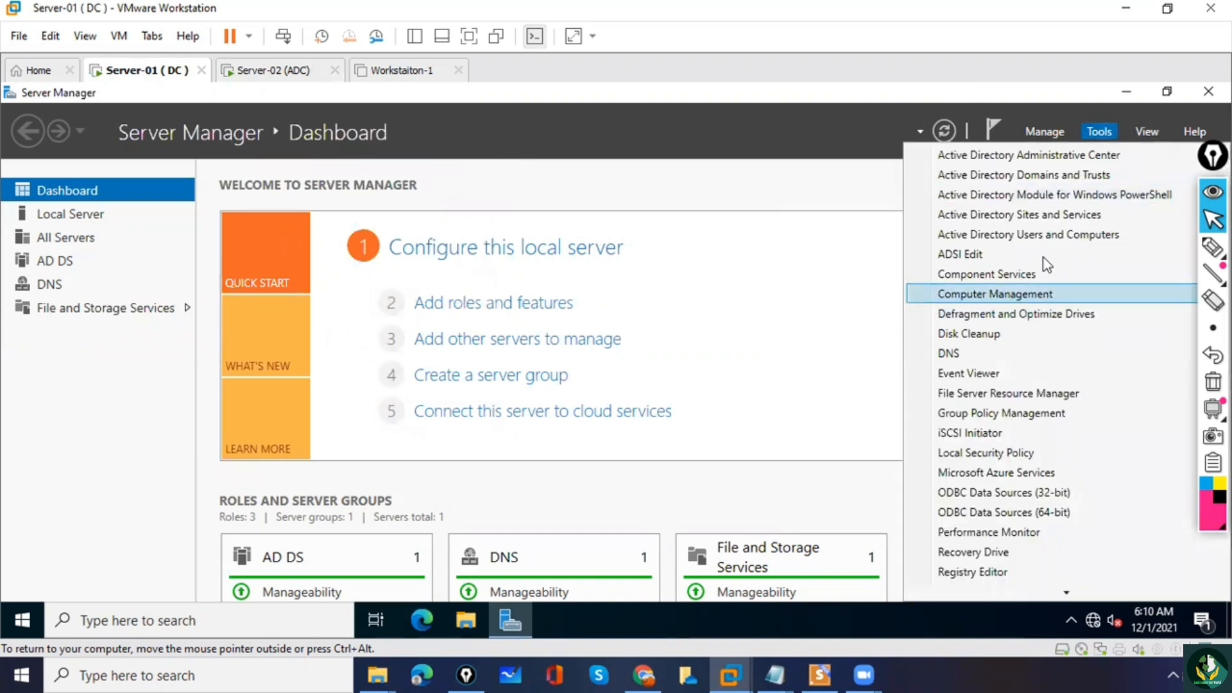
{"action": "left_click", "coordinate": [1037, 233]}
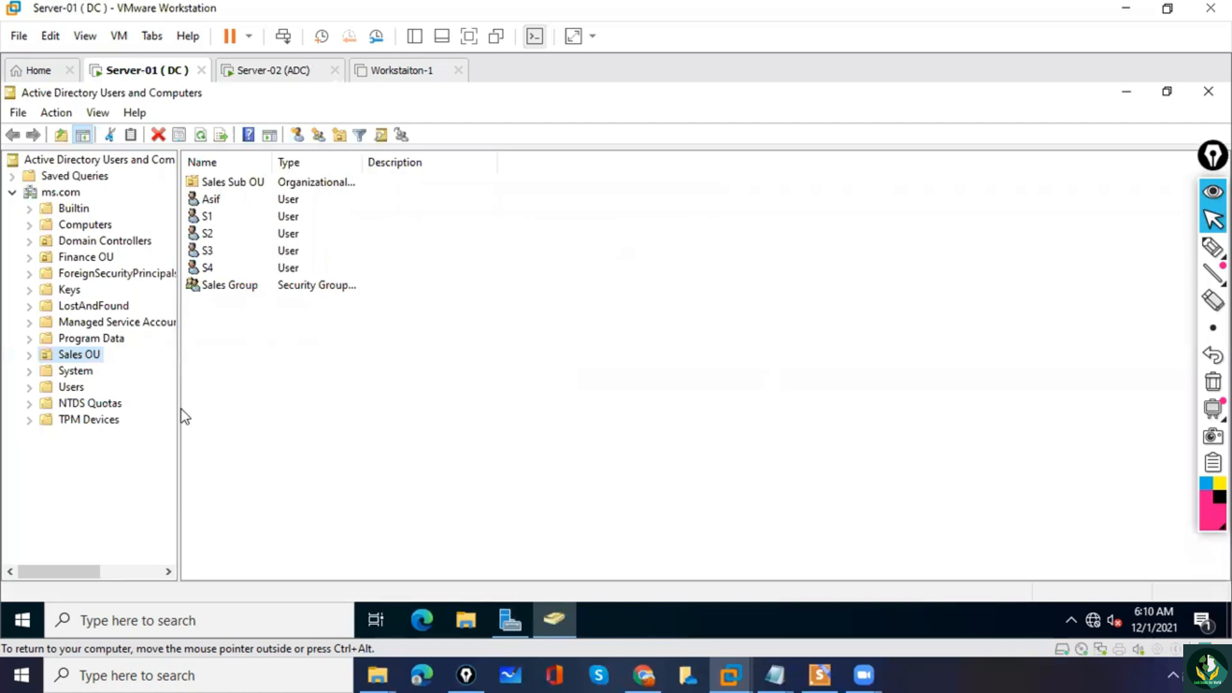
{"action": "left_click_drag", "start_coordinate": [173, 409], "coordinate": [237, 419]}
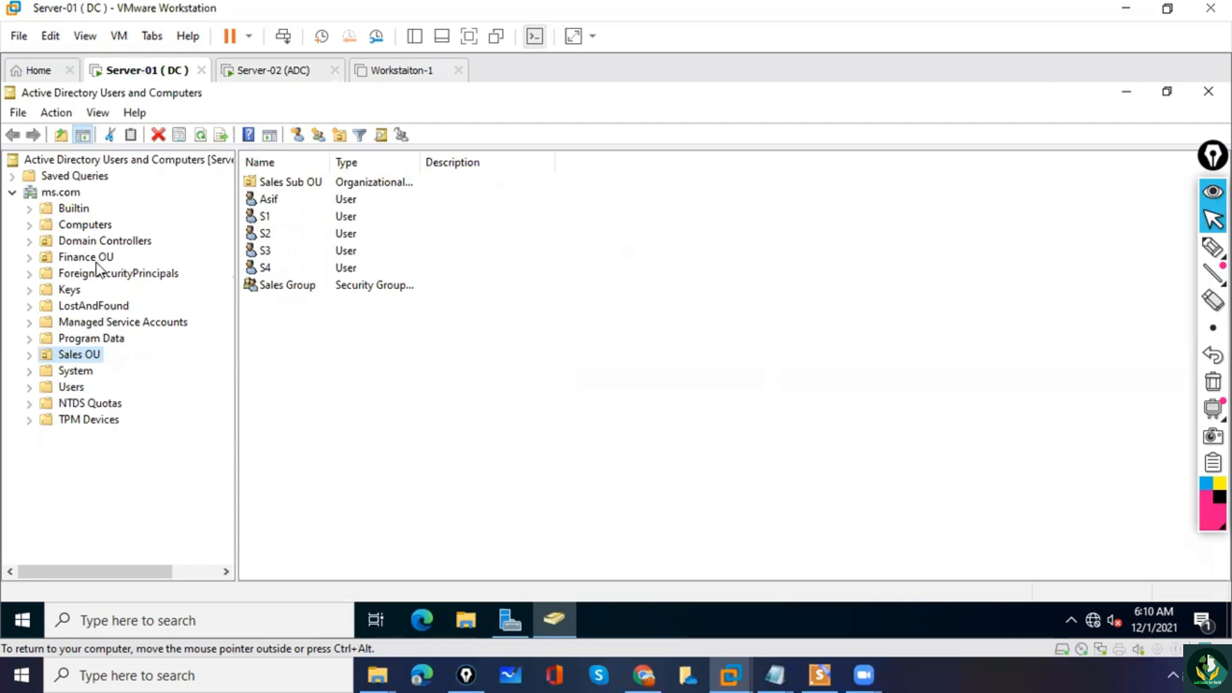
{"action": "left_click", "coordinate": [84, 243]}
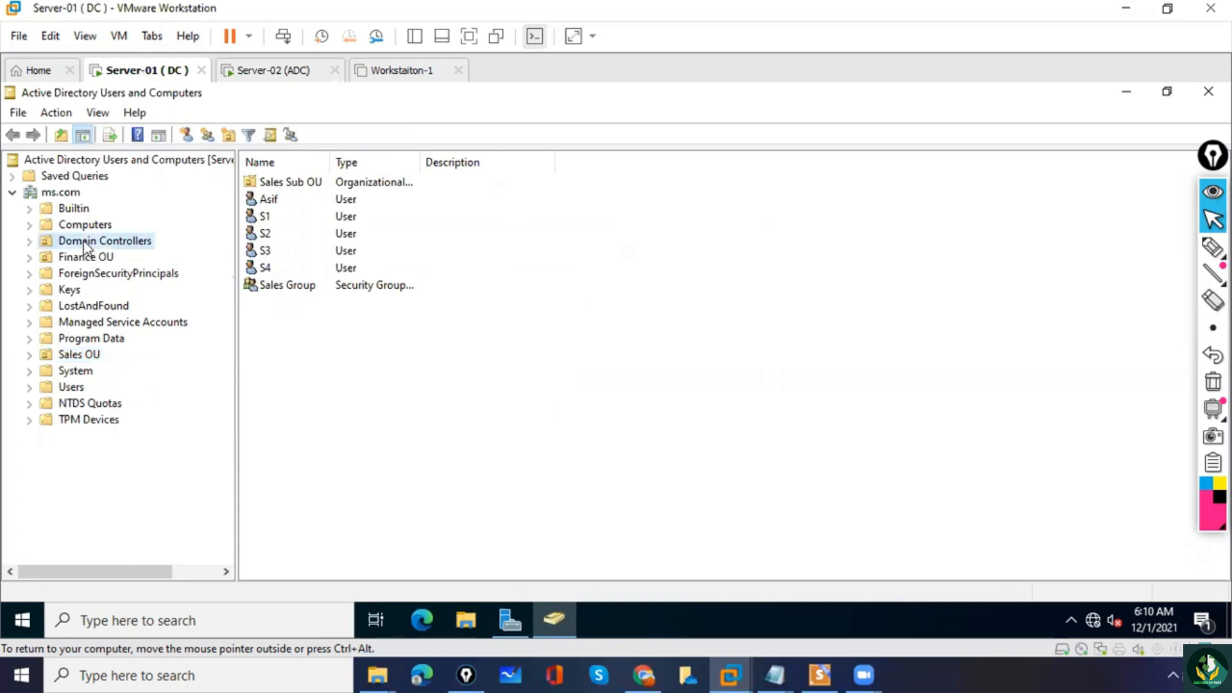
{"action": "left_click", "coordinate": [74, 206]}
{"action": "left_click", "coordinate": [83, 225]}
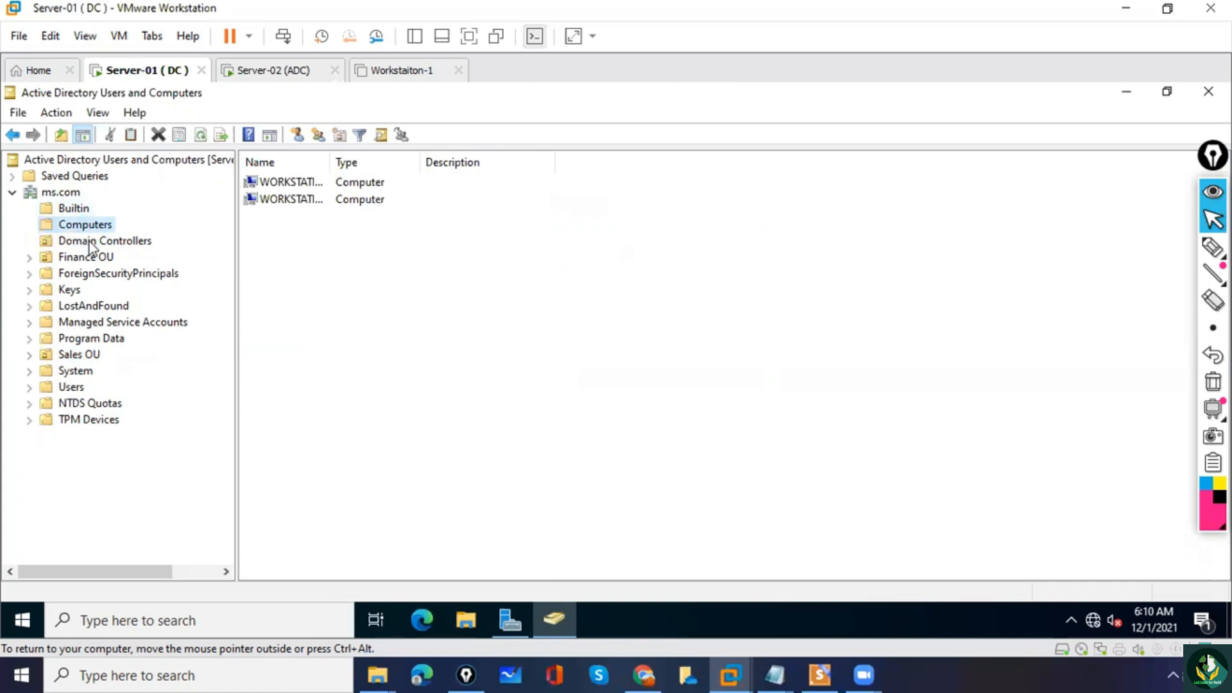
{"action": "left_click", "coordinate": [92, 242]}
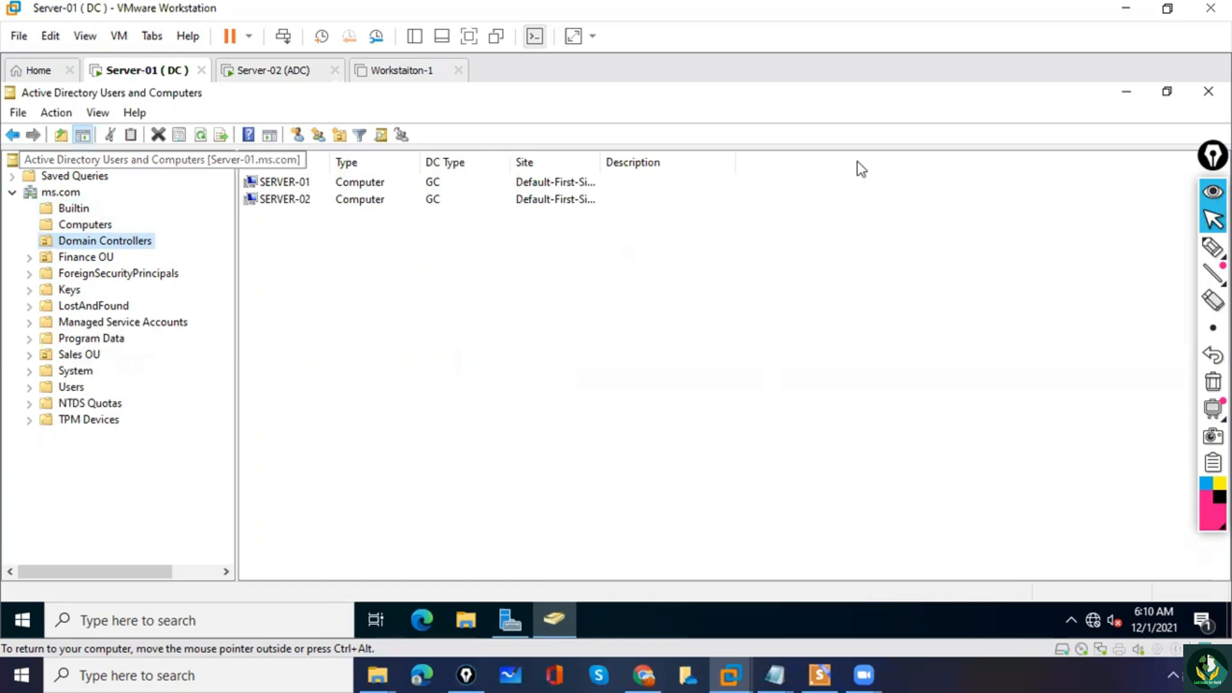
Close Active Directory Users and Computers and Server Manager, and reopen both, dismissing the Windows Admin Center message.
{"action": "left_click", "coordinate": [1209, 91]}
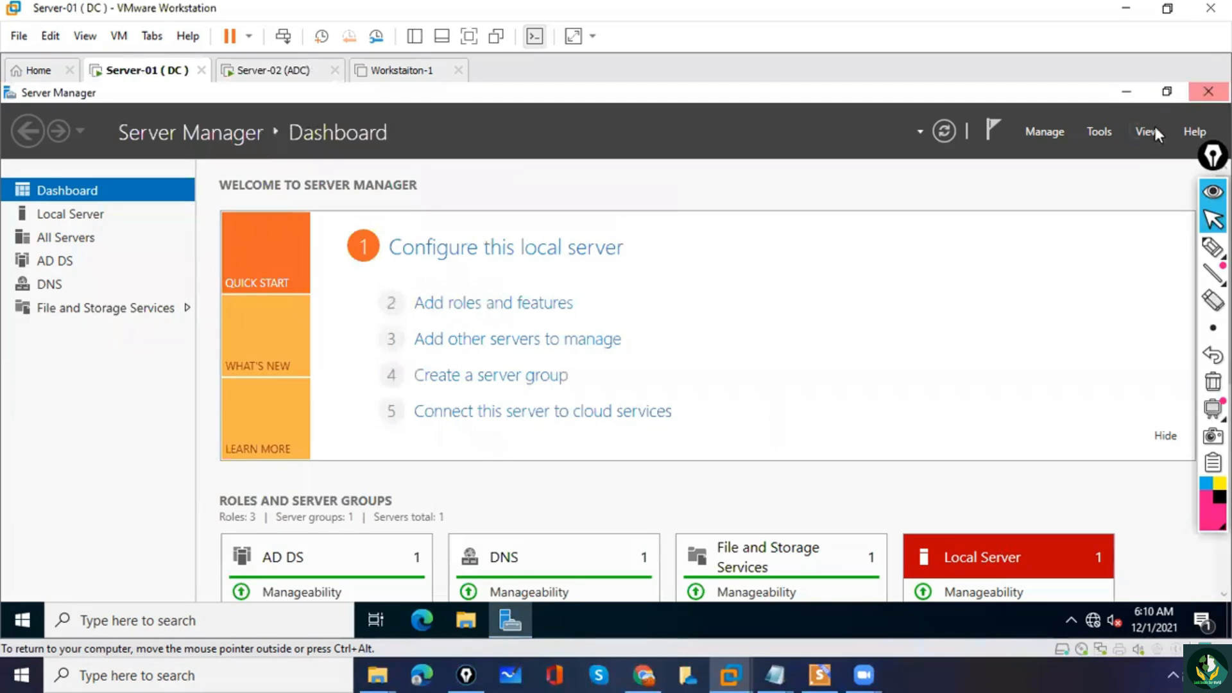
{"action": "left_click", "coordinate": [1209, 91]}
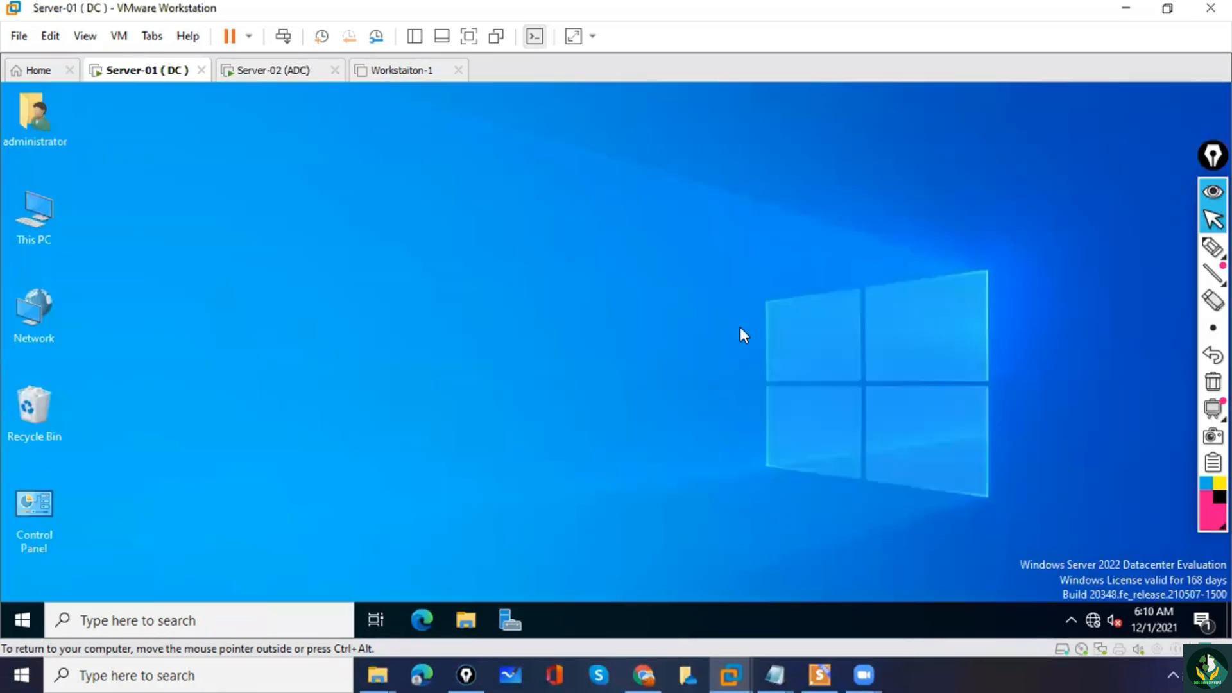
{"action": "left_click", "coordinate": [512, 626]}
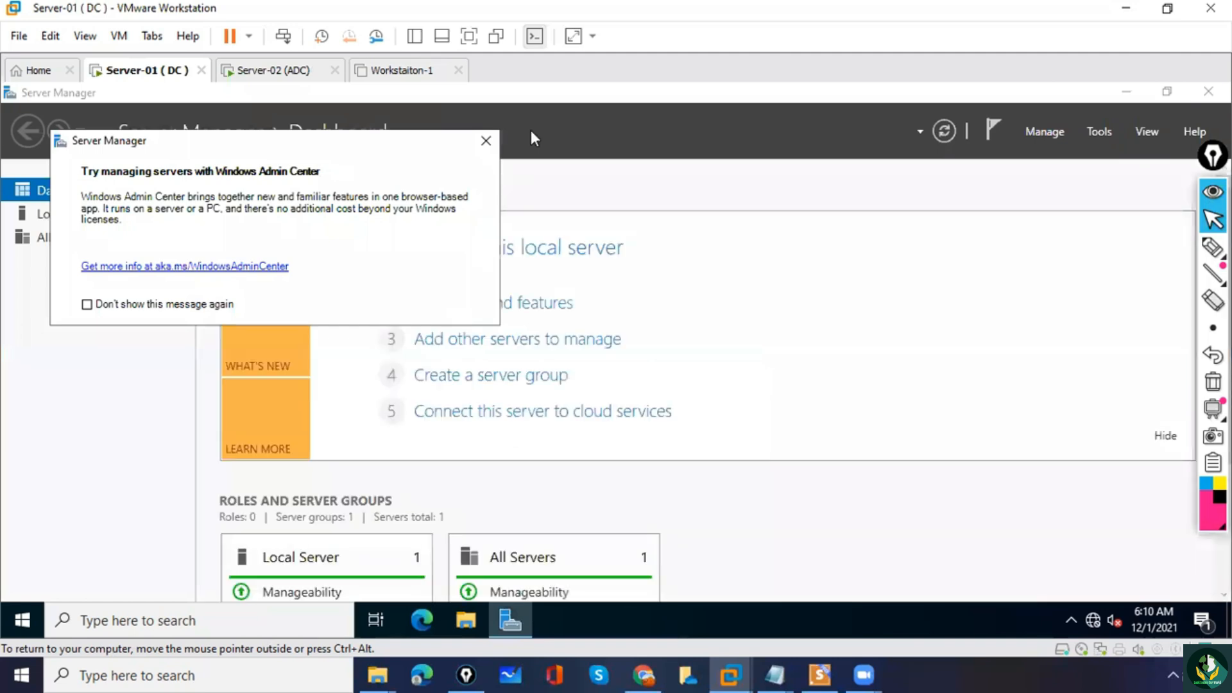
{"action": "left_click", "coordinate": [493, 147]}
{"action": "left_click", "coordinate": [1100, 133]}
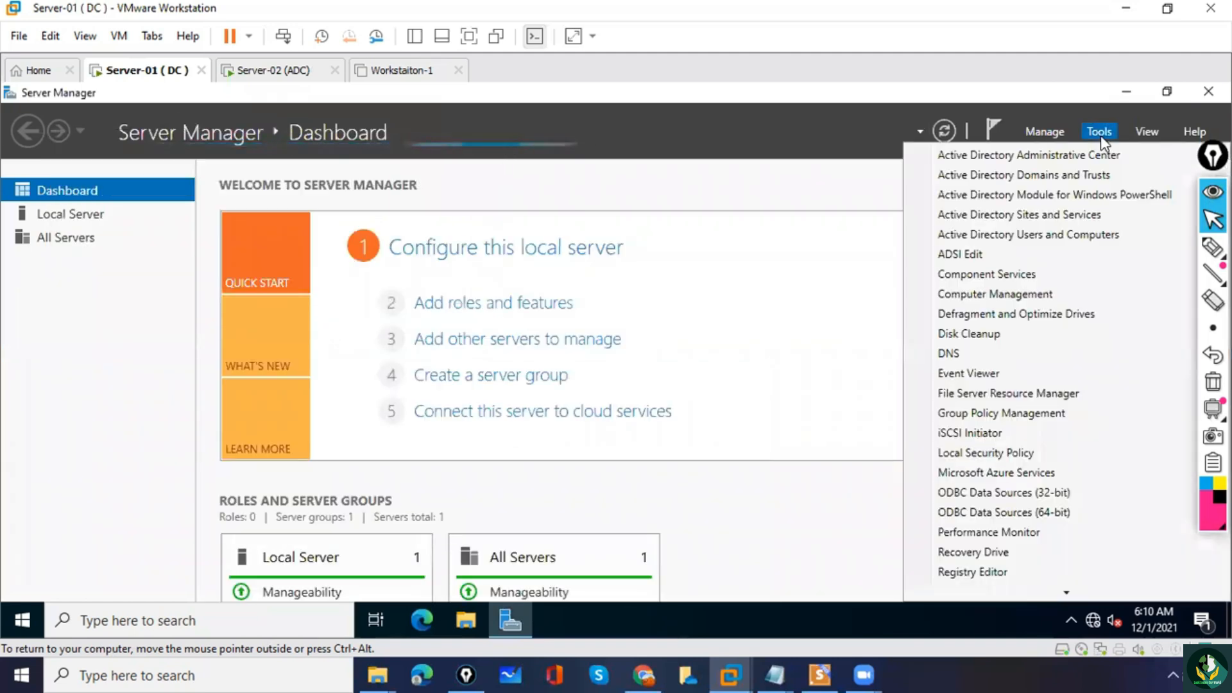
{"action": "left_click", "coordinate": [1070, 236]}
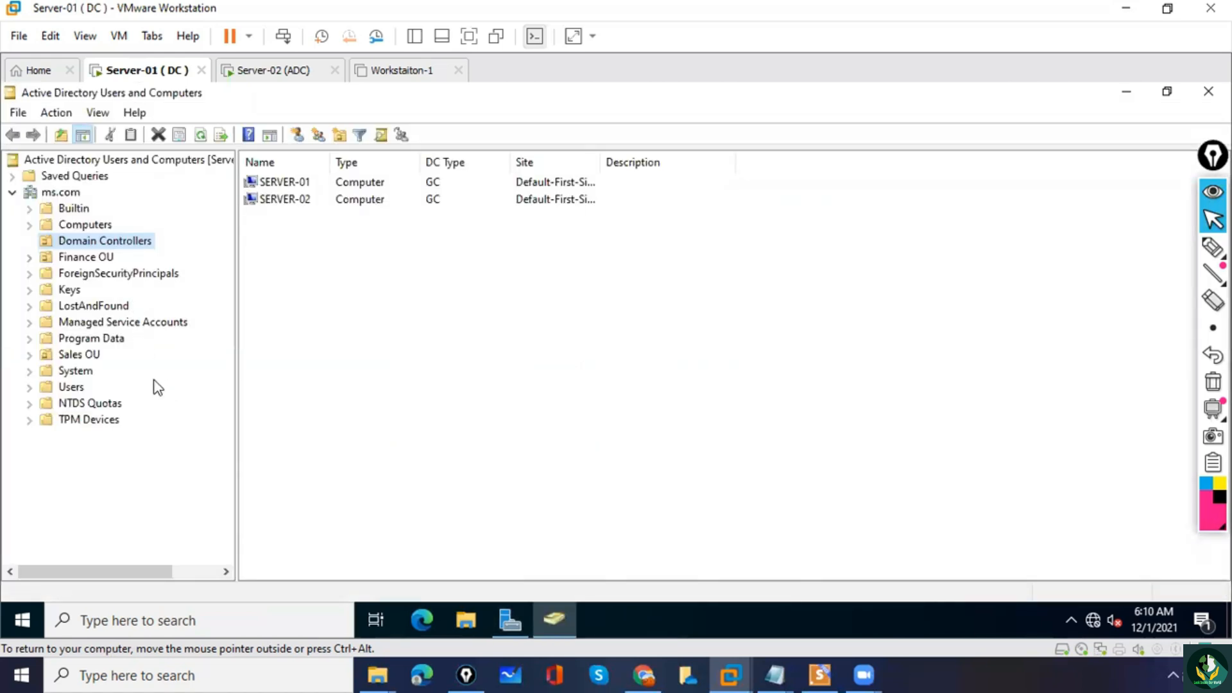
Check the reloaded ms.com tree again, viewing NTDS Quotas, Builtin, Computers and Domain Controllers.
{"action": "left_click", "coordinate": [111, 405]}
{"action": "left_click", "coordinate": [74, 208]}
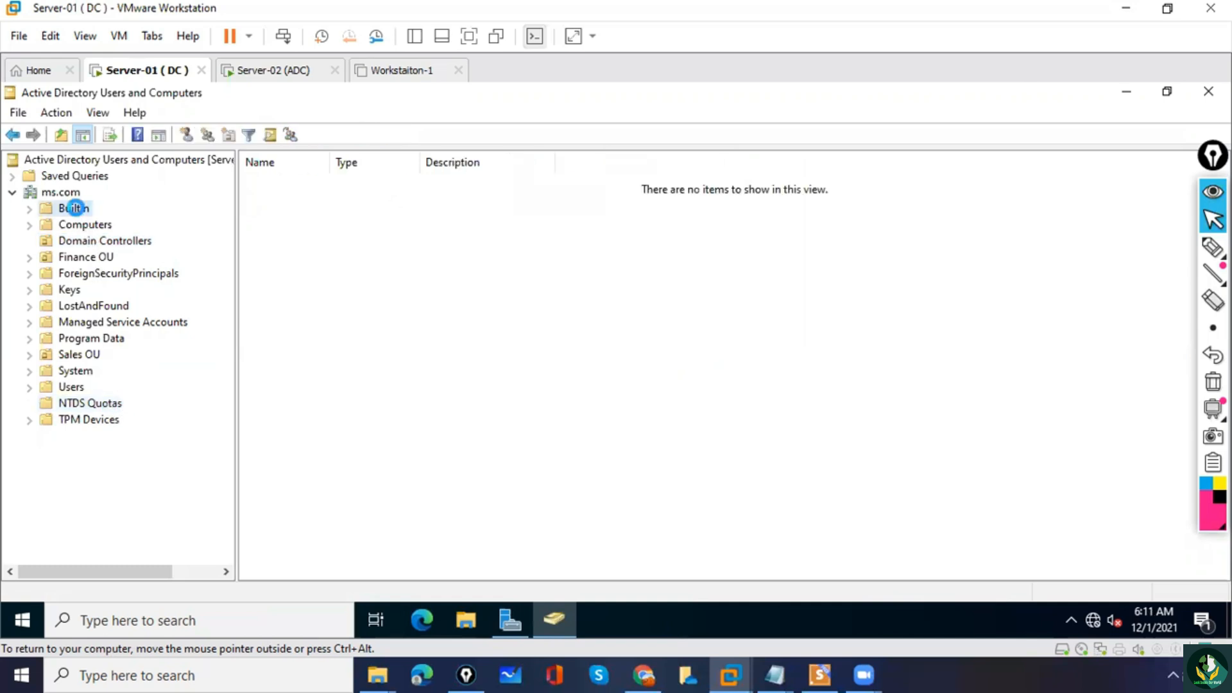
{"action": "left_click", "coordinate": [90, 226]}
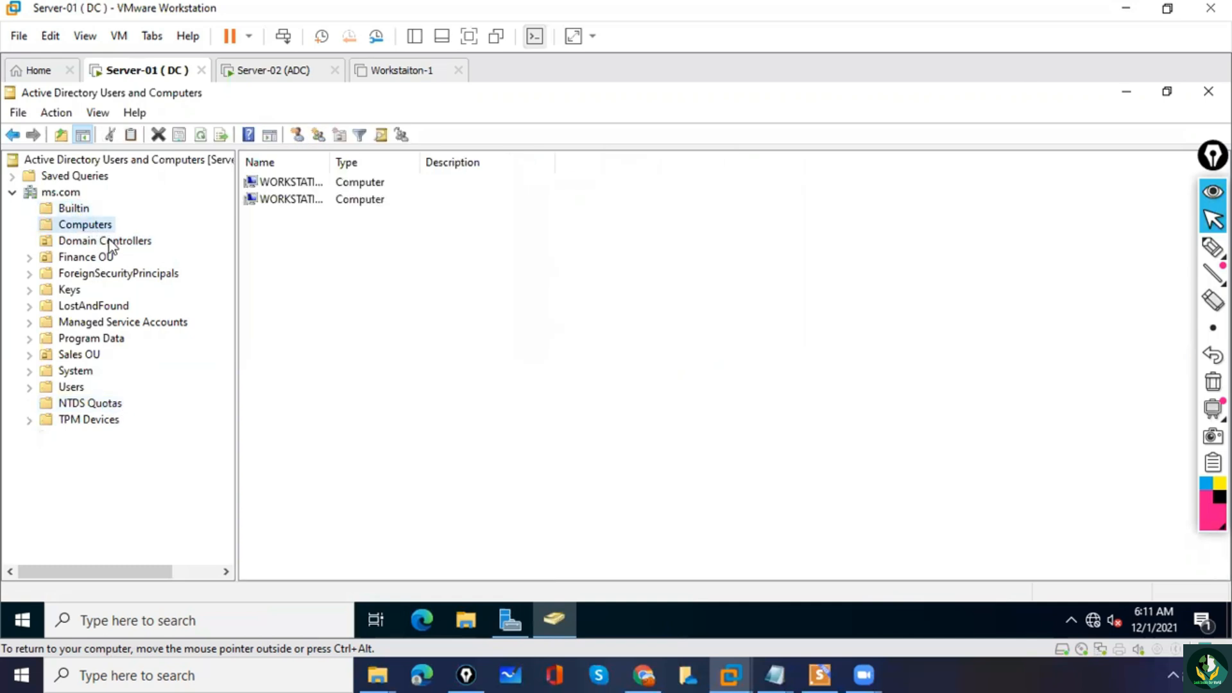
{"action": "left_click", "coordinate": [111, 244]}
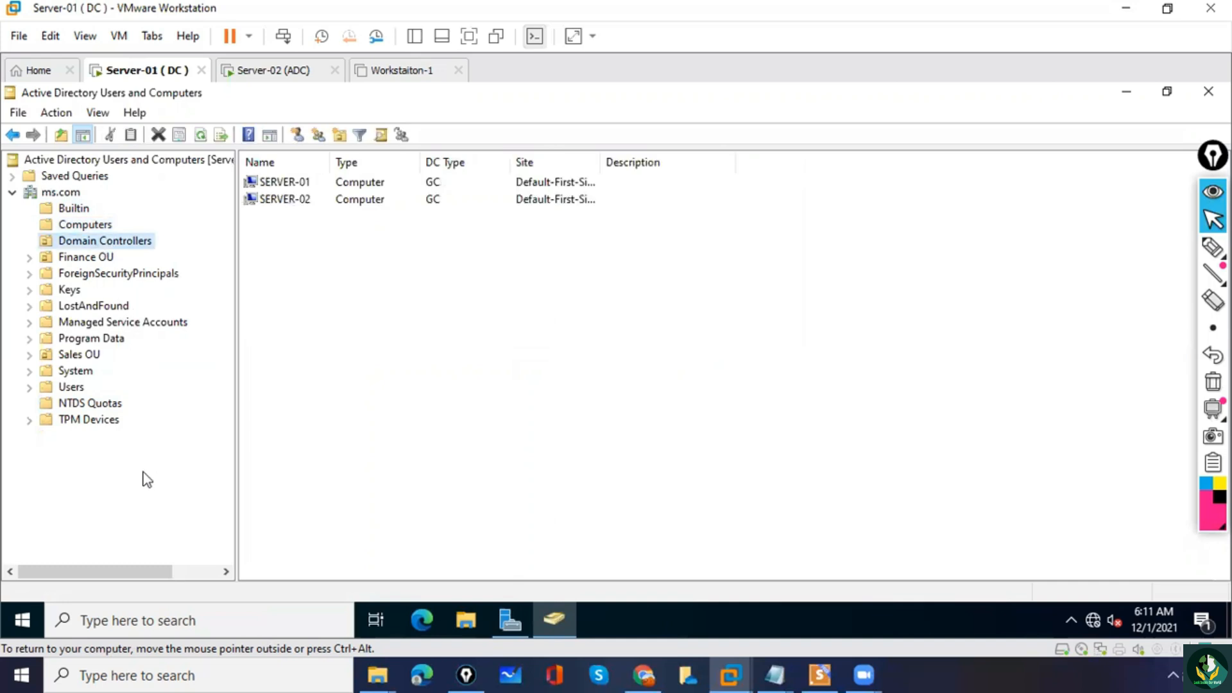
On the Server-02 (ADC) virtual machine, reopen Active Directory Users and Computers and inspect Sales OU and OU Created on ADC.
{"action": "left_click", "coordinate": [274, 72]}
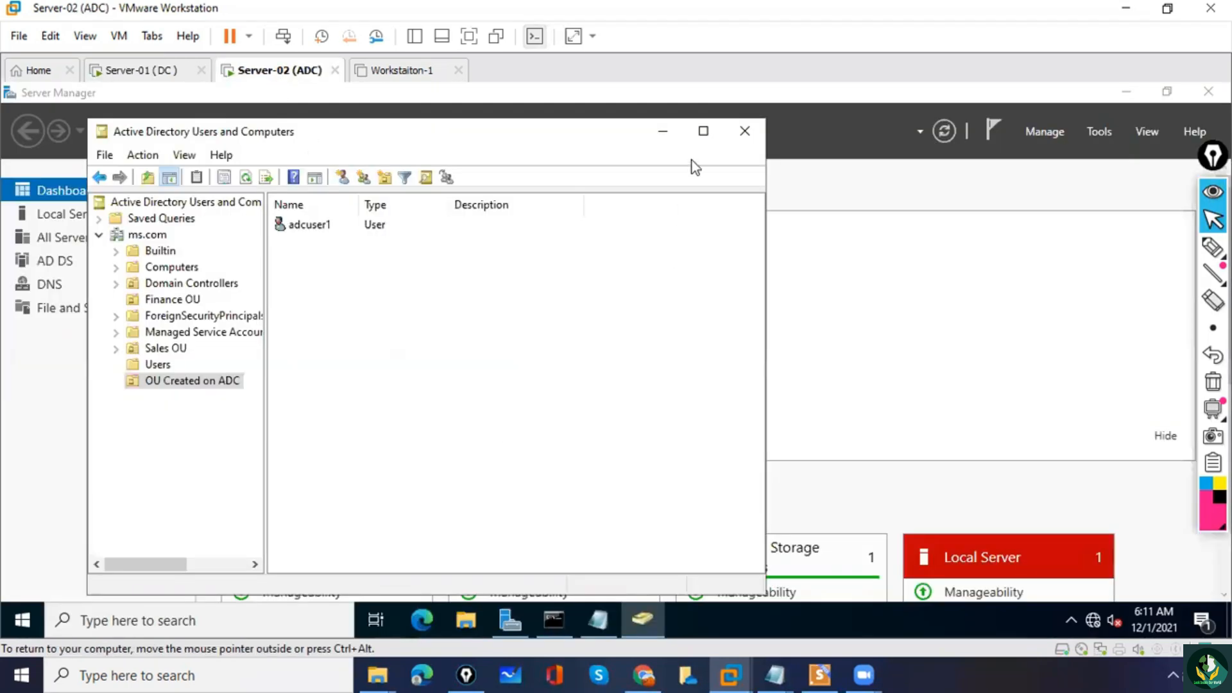
{"action": "left_click", "coordinate": [743, 137]}
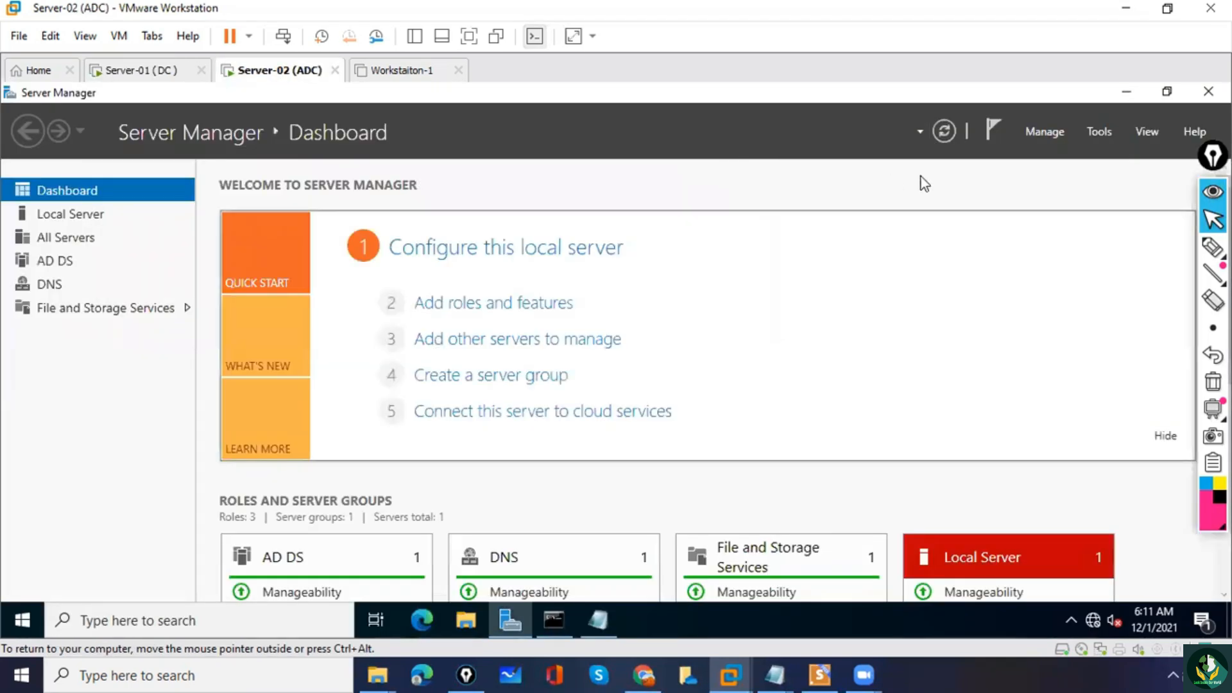
{"action": "left_click", "coordinate": [1100, 129]}
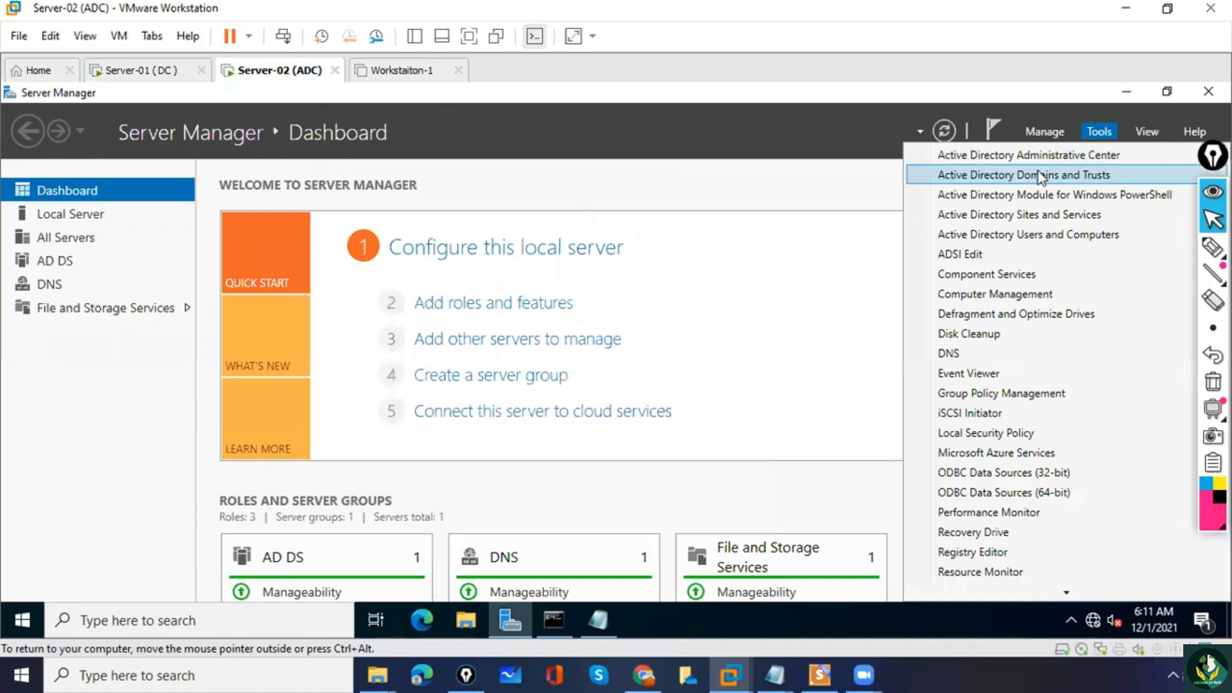
{"action": "left_click", "coordinate": [1061, 236]}
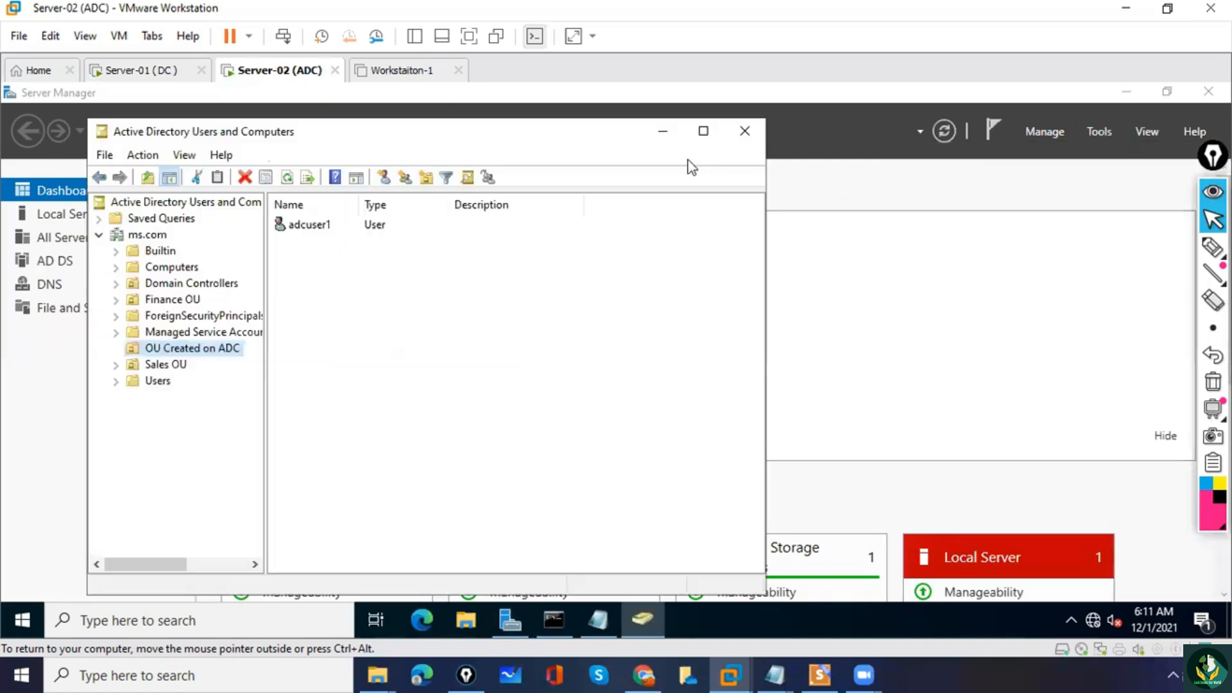
{"action": "left_click", "coordinate": [183, 364]}
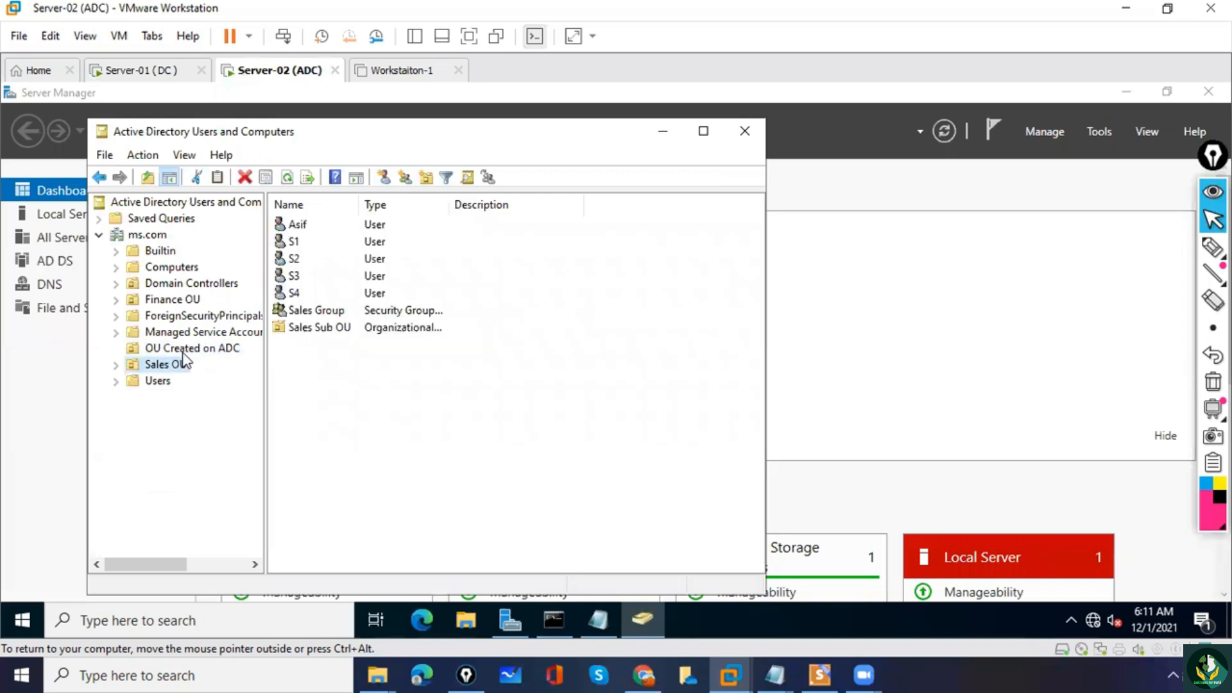
{"action": "left_click", "coordinate": [186, 346]}
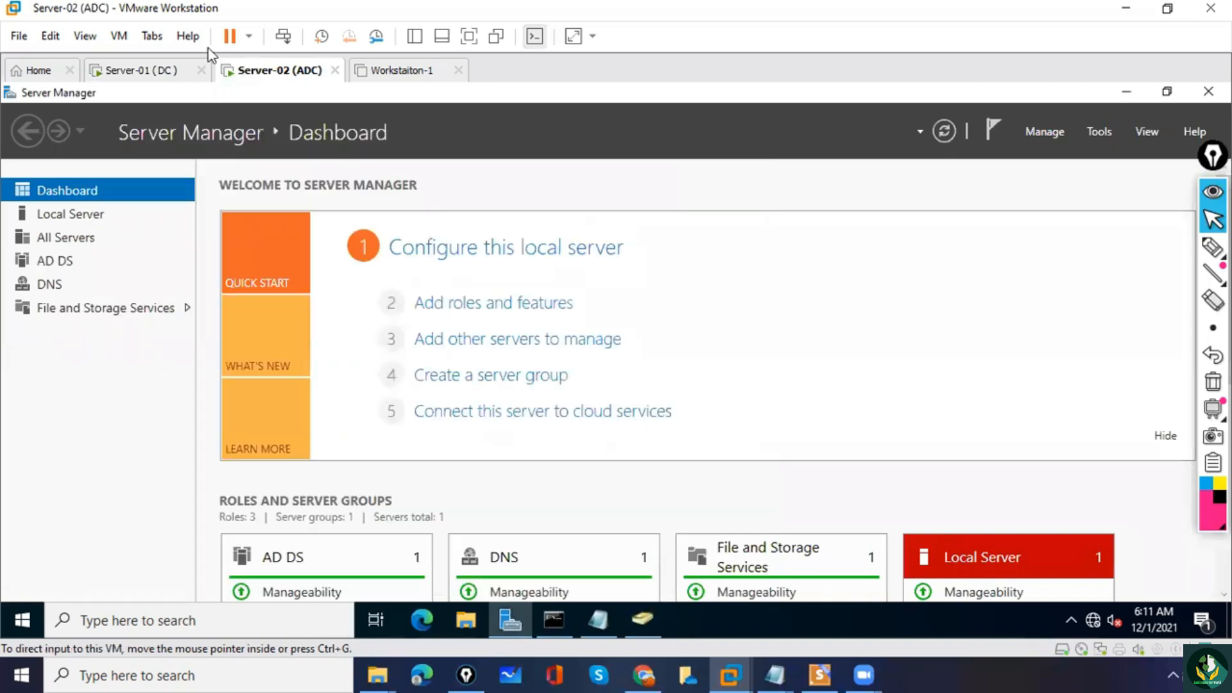
Return to the Server-01 (DC) virtual machine and refresh the Domain Controllers listing twice.
{"action": "left_click", "coordinate": [145, 71]}
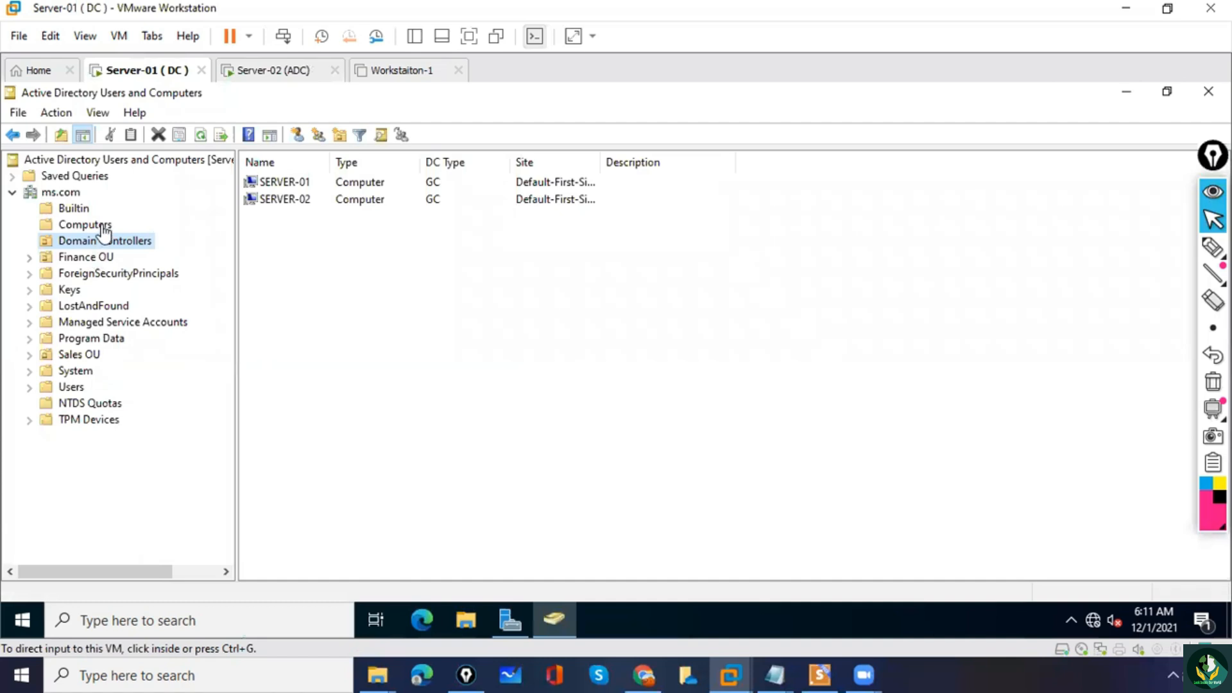
{"action": "left_click", "coordinate": [370, 295]}
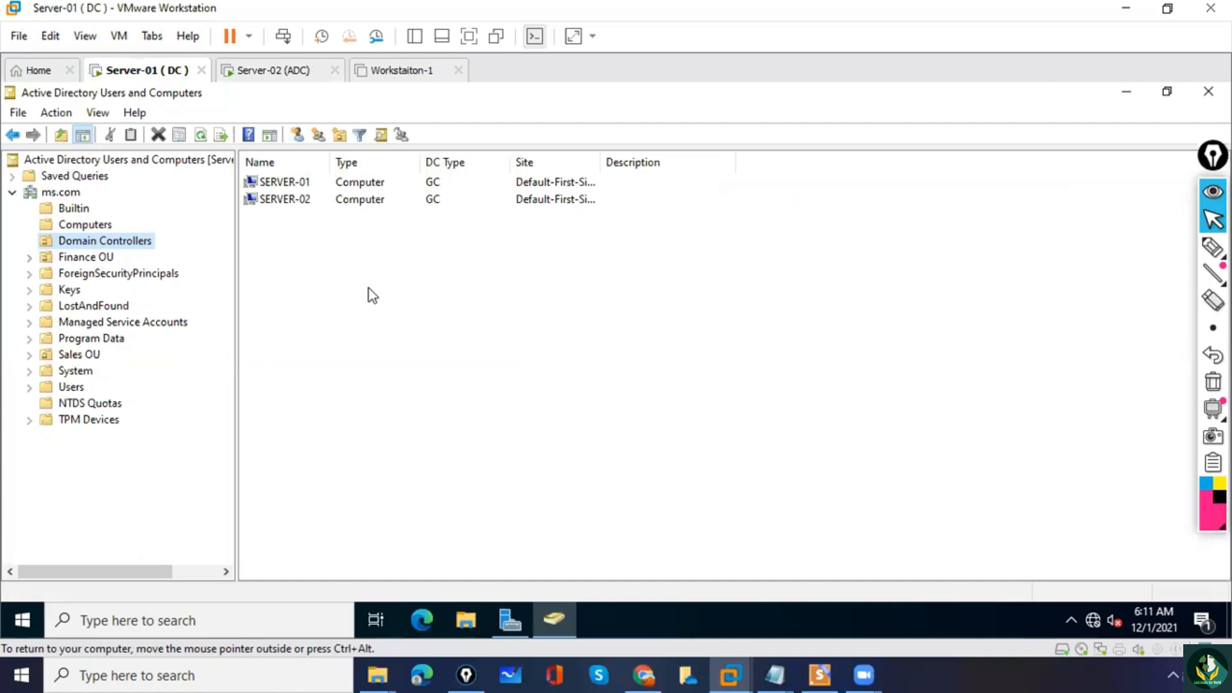
{"action": "right_click", "coordinate": [370, 295]}
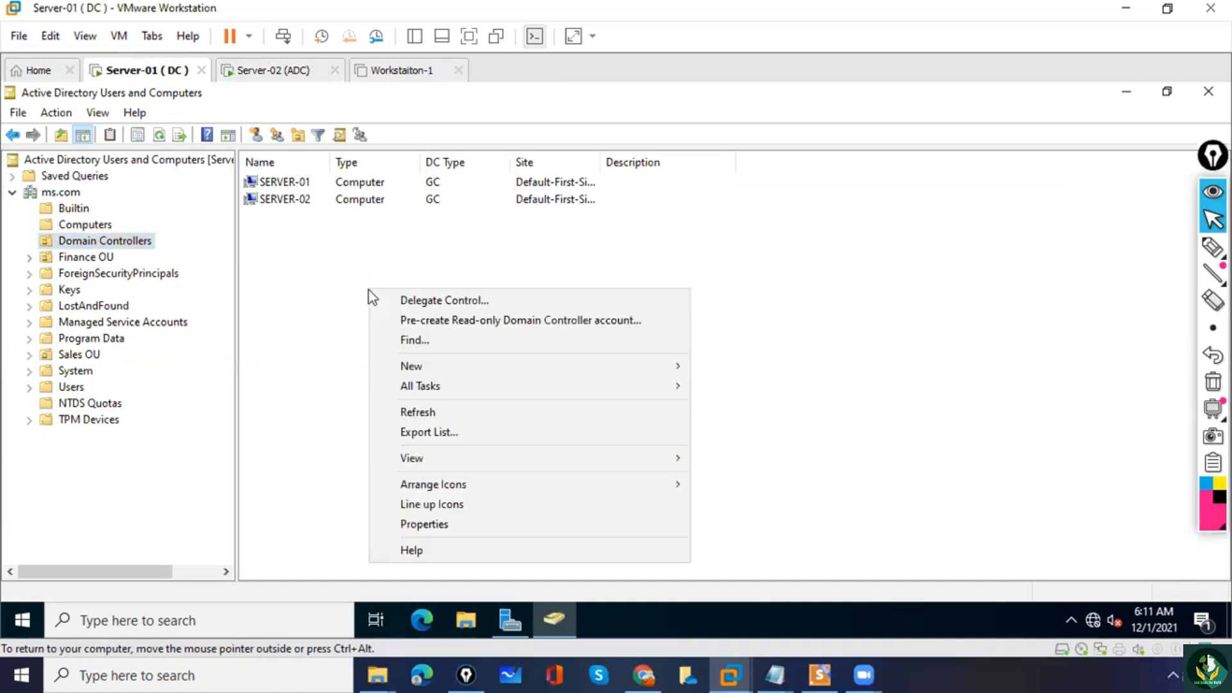
{"action": "left_click", "coordinate": [423, 414]}
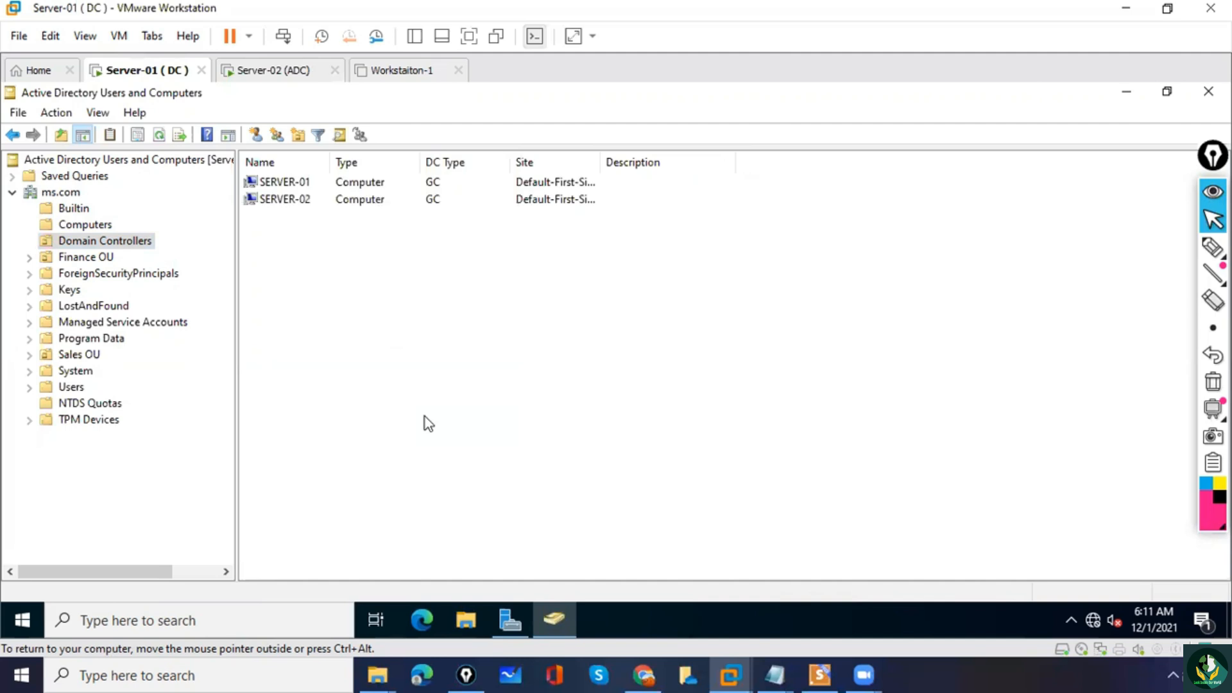
{"action": "right_click", "coordinate": [341, 320]}
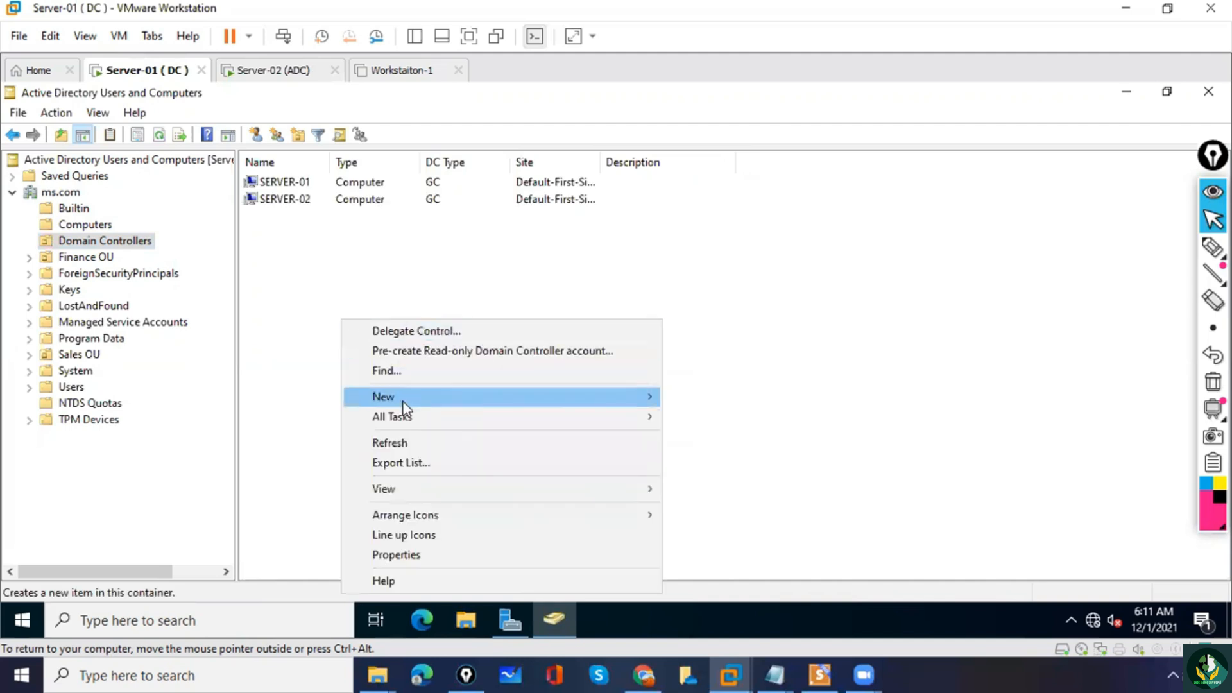
{"action": "left_click", "coordinate": [404, 446]}
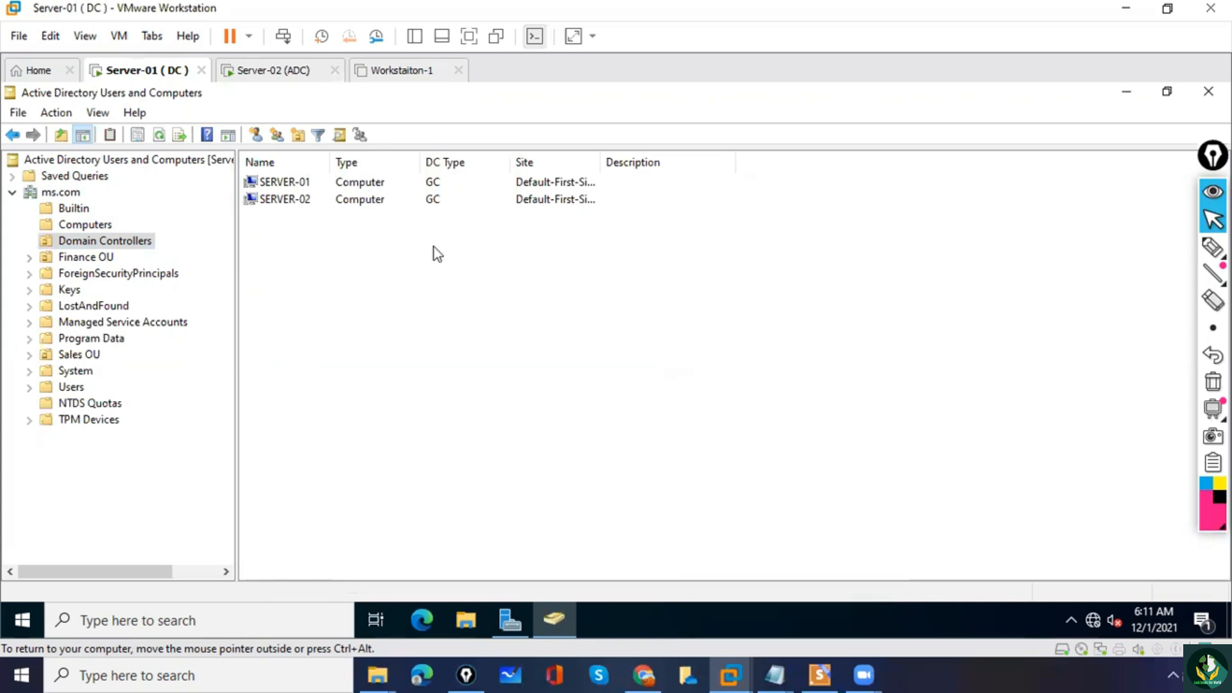
Close Active Directory Users and Computers and Server Manager on Server-01, and open Network Connections with ncpa.cpl.
{"action": "left_click", "coordinate": [1209, 91]}
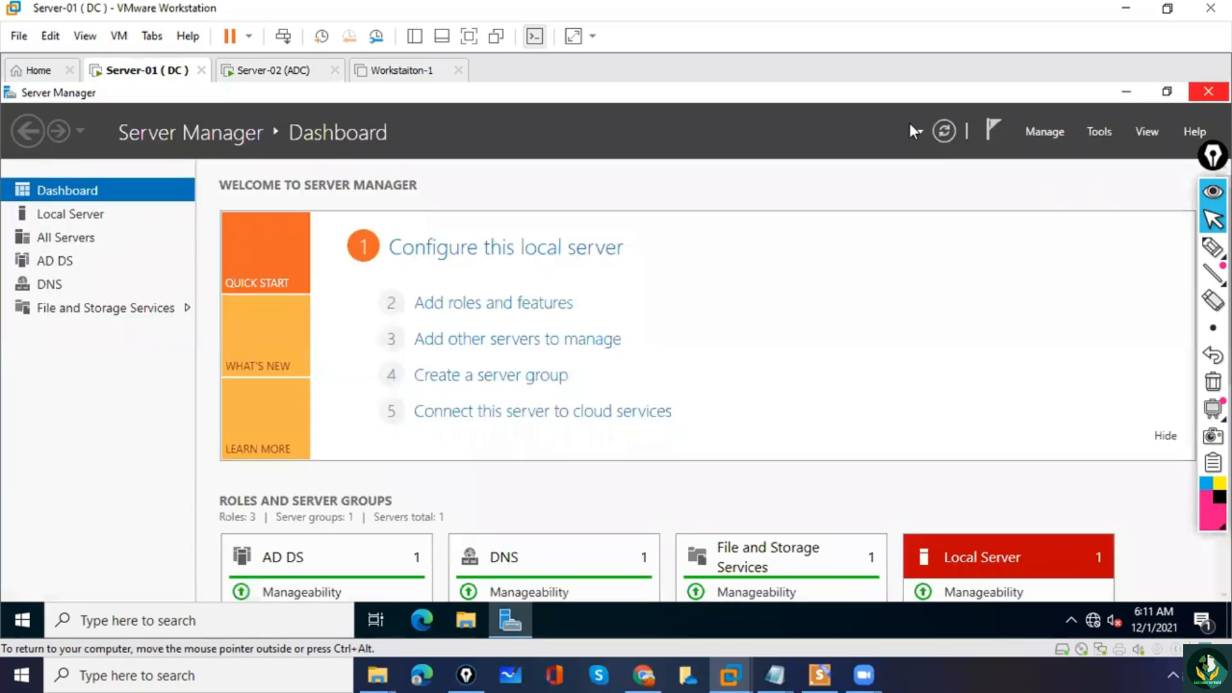
{"action": "left_click", "coordinate": [1209, 92]}
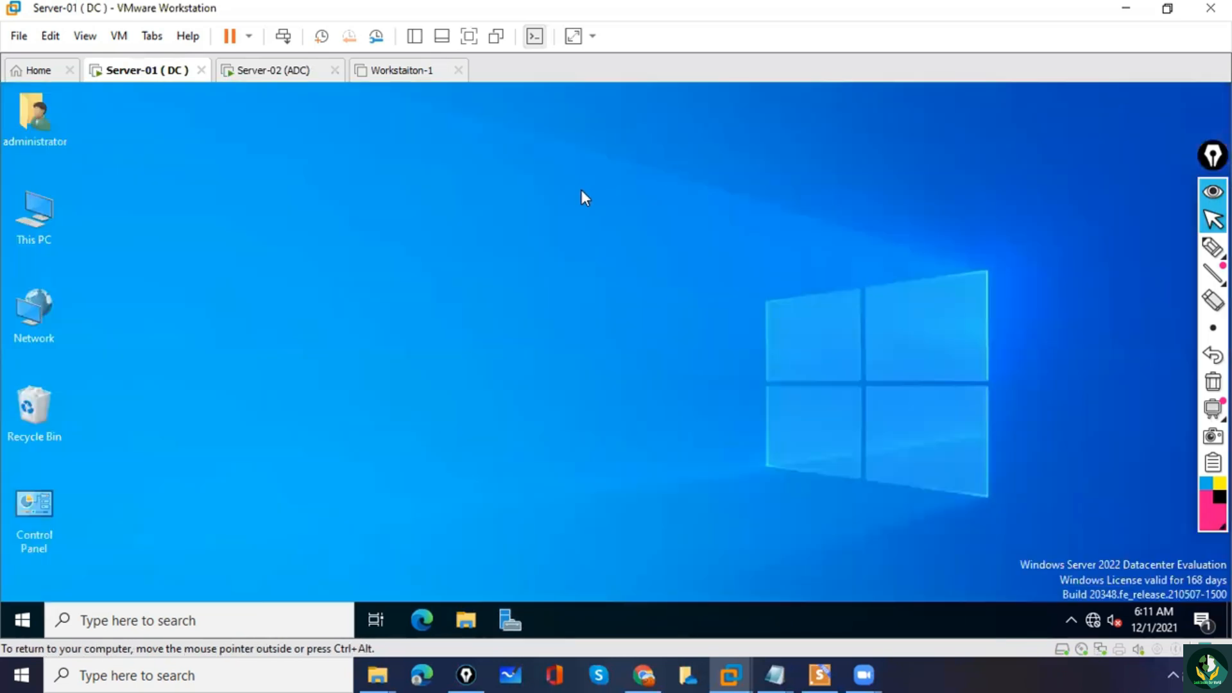
{"action": "left_click", "coordinate": [262, 622]}
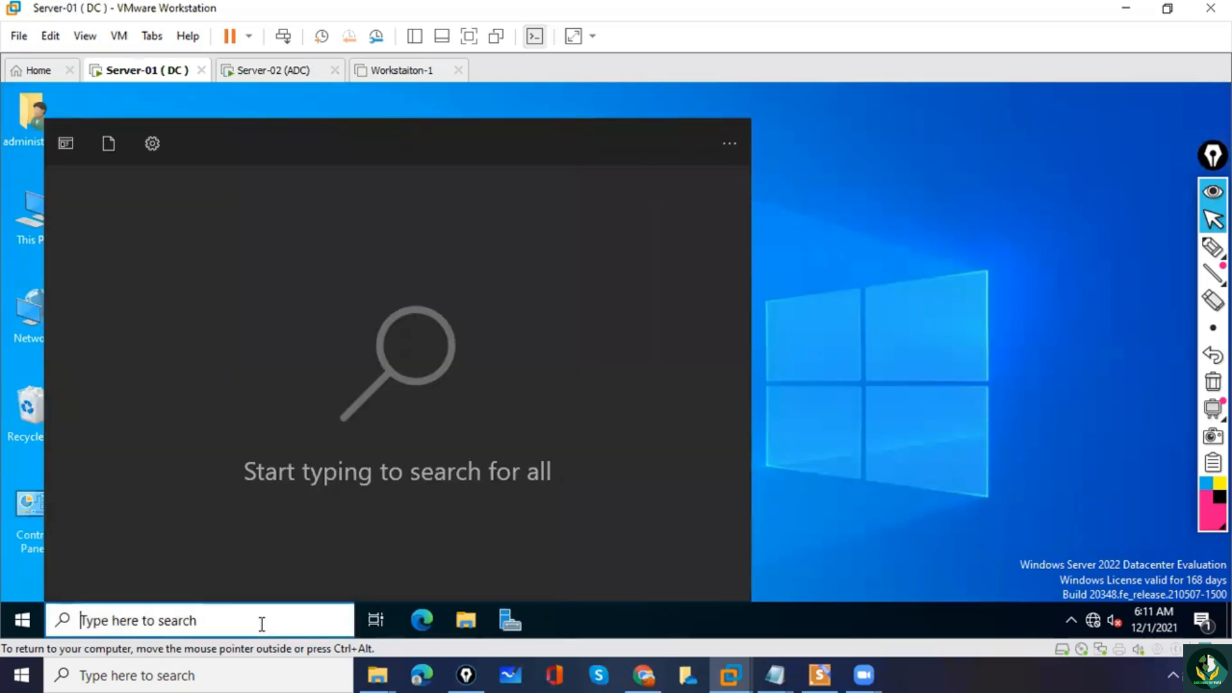
{"action": "type", "text": "cn"}
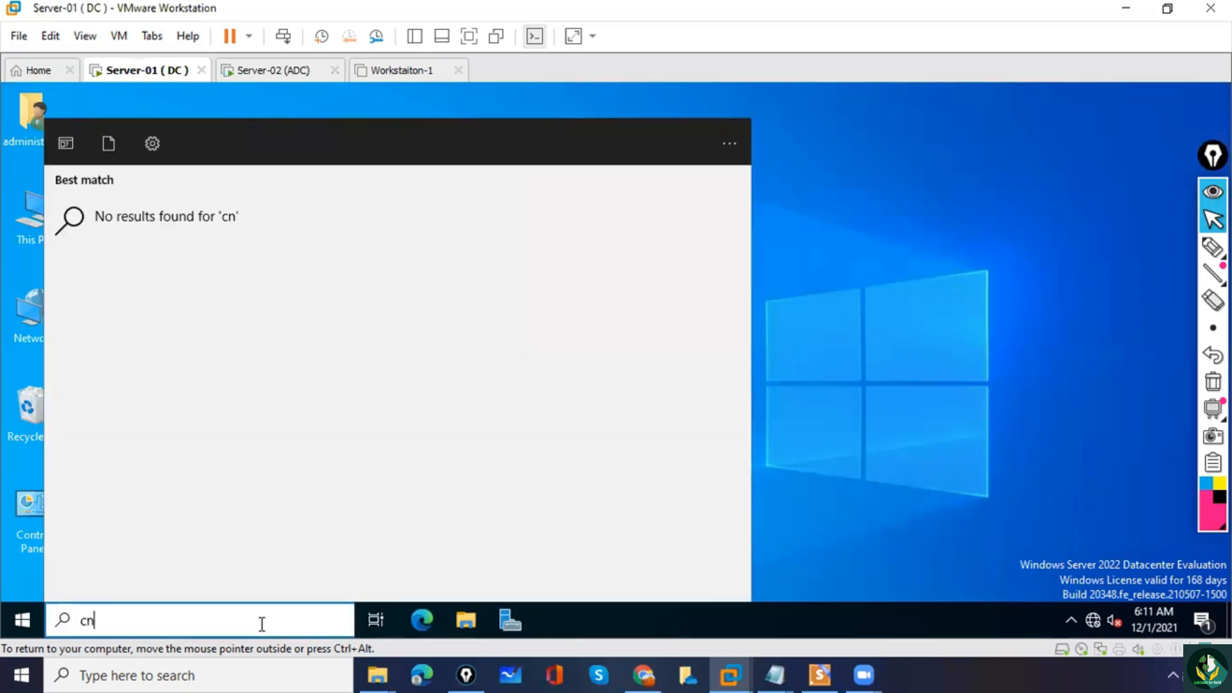
{"action": "key", "text": "BackSpace"}
{"action": "key", "text": "BackSpace"}
{"action": "type", "text": "ncpa.cpl"}
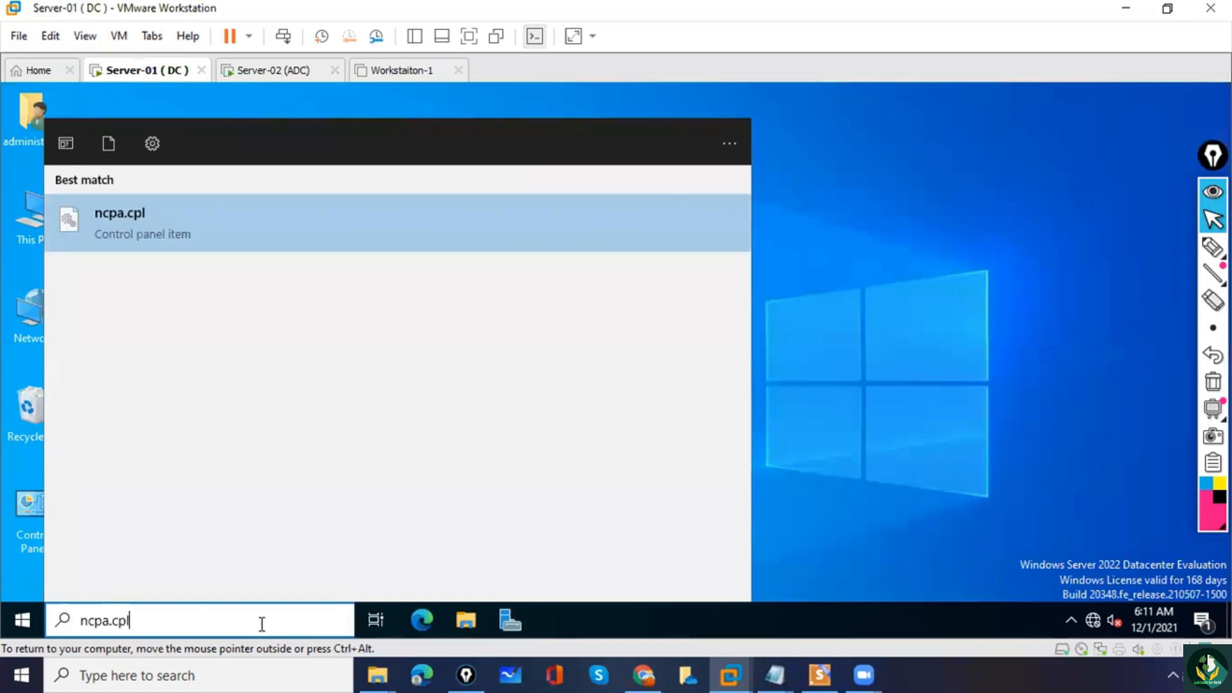
{"action": "key", "text": "Return"}
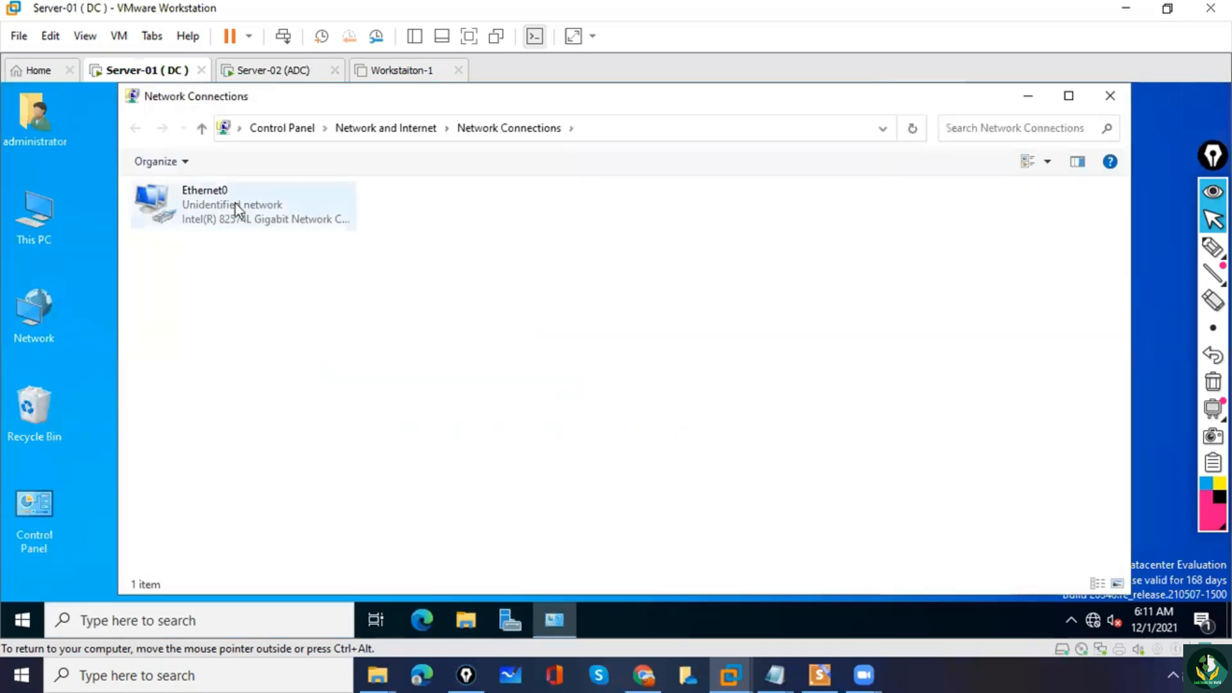
{"action": "double_click", "coordinate": [236, 203]}
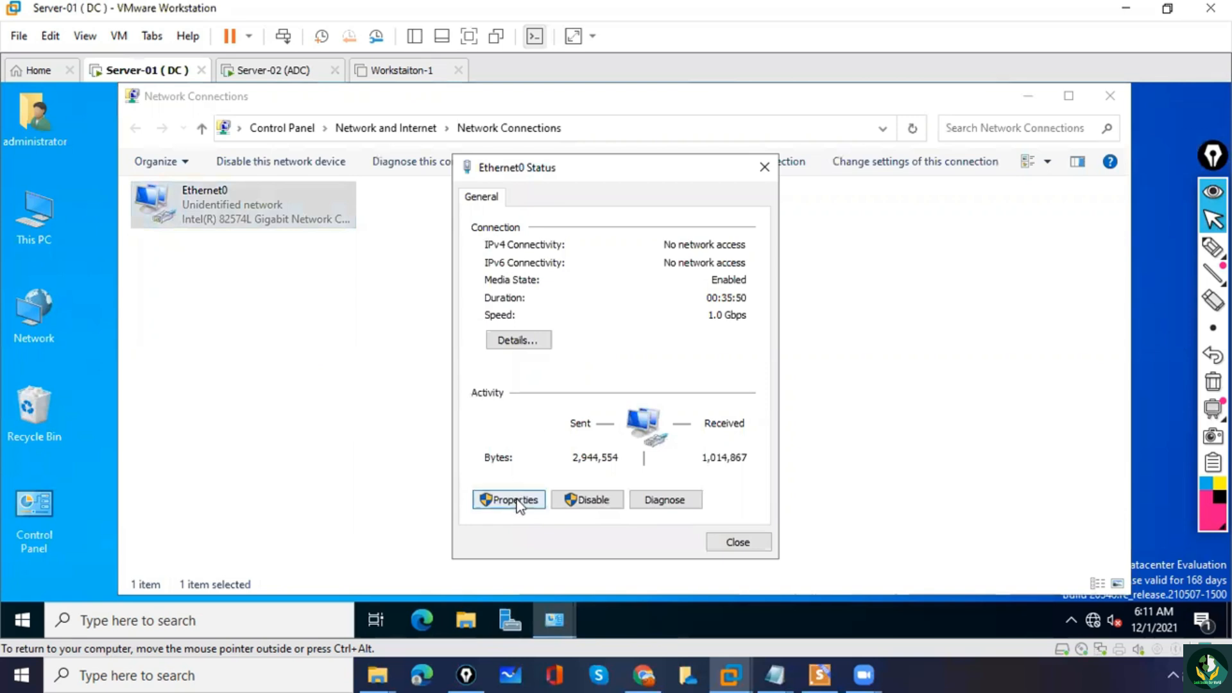
{"action": "left_click", "coordinate": [517, 501]}
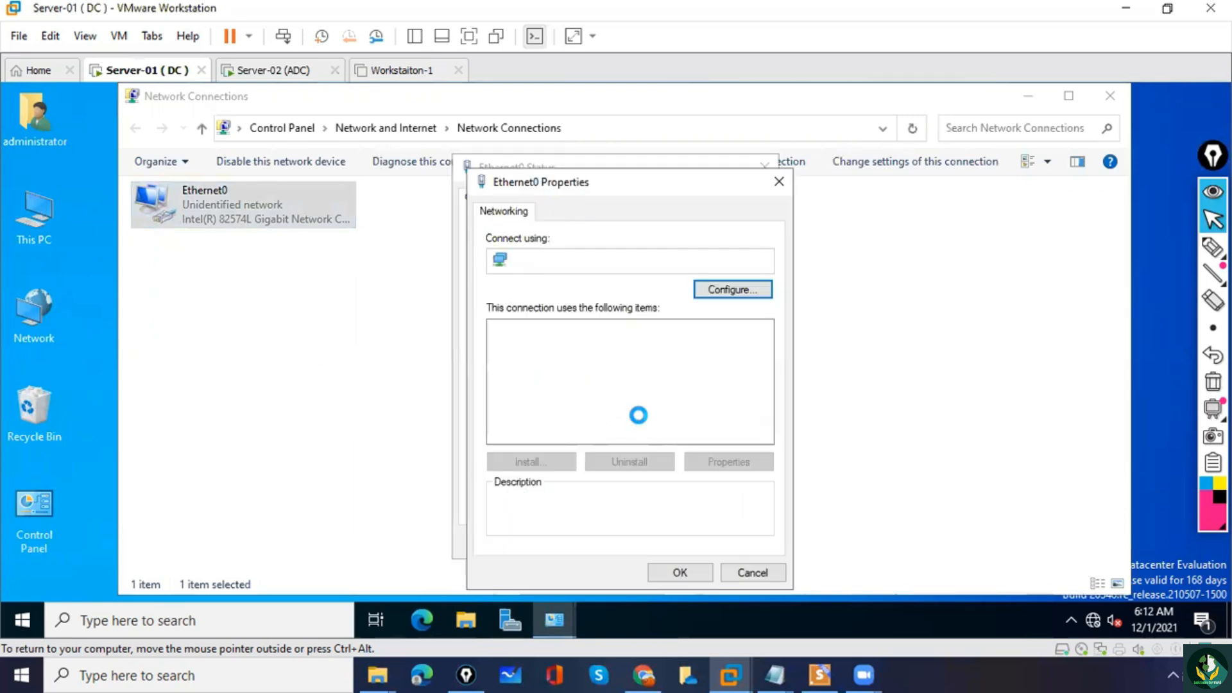
{"action": "double_click", "coordinate": [638, 376]}
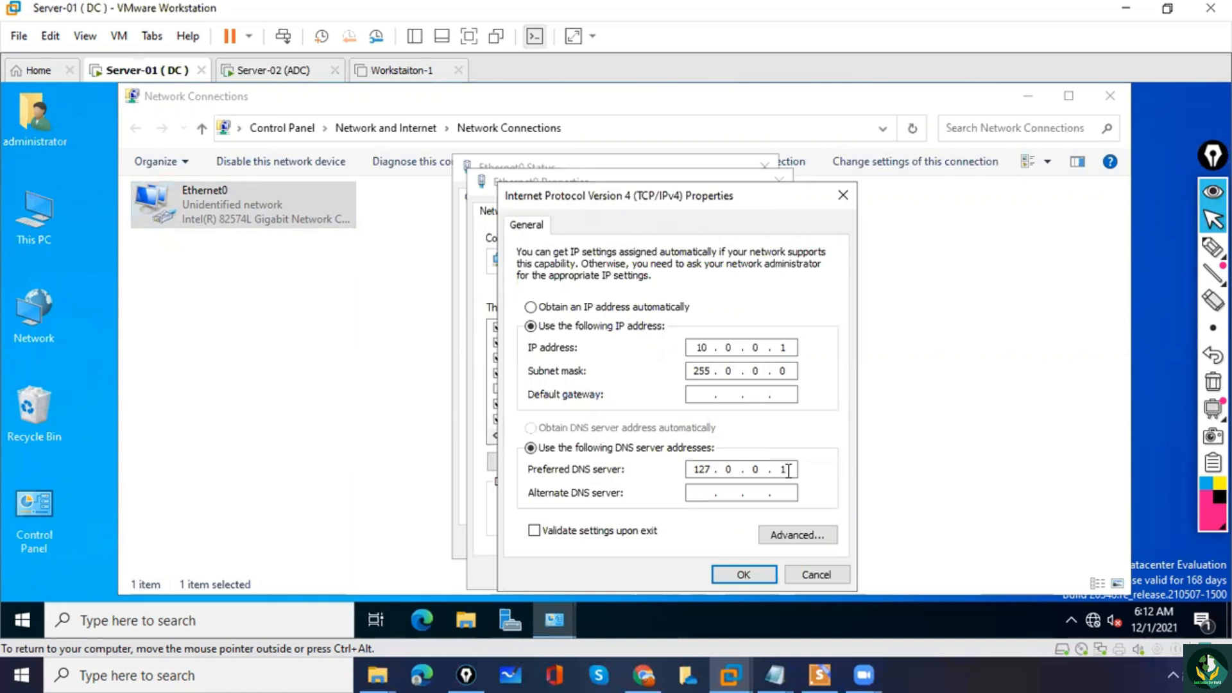
{"action": "key", "text": "BackSpace"}
{"action": "key", "text": "BackSpace"}
{"action": "key", "text": "BackSpace"}
{"action": "key", "text": "BackSpace"}
{"action": "key", "text": "BackSpace"}
{"action": "type", "text": "1"}
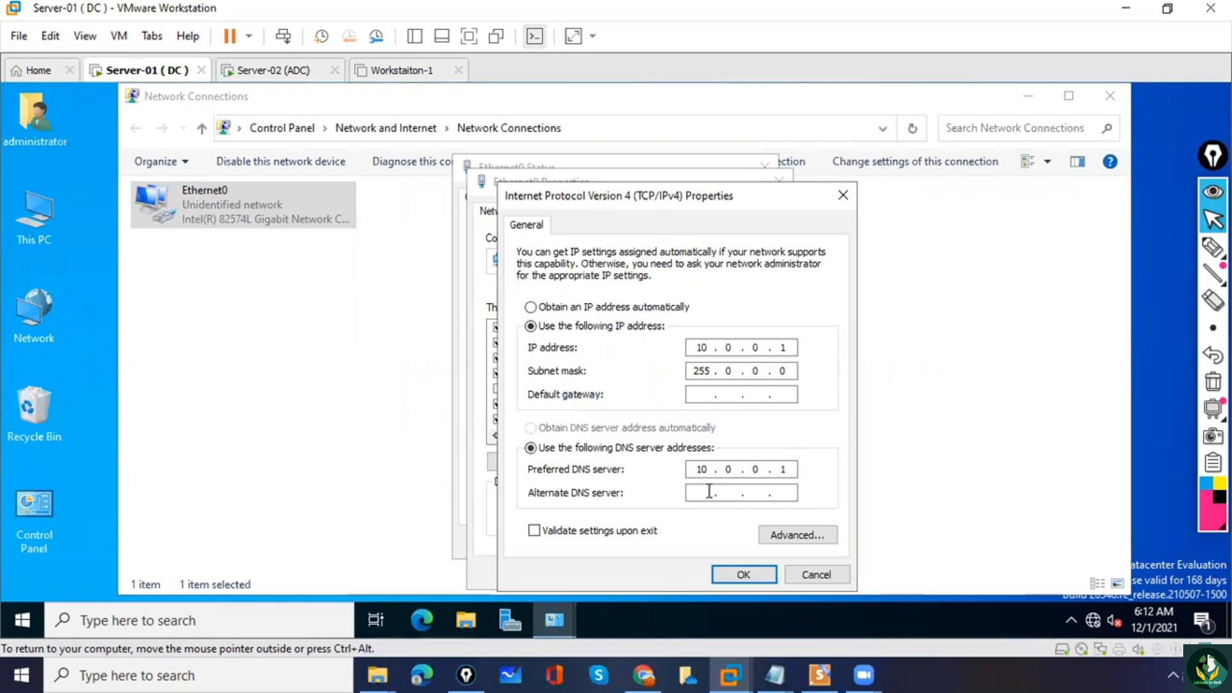
{"action": "type", "text": "1"}
{"action": "left_click", "coordinate": [842, 194]}
{"action": "left_click", "coordinate": [781, 181]}
{"action": "left_click", "coordinate": [765, 166]}
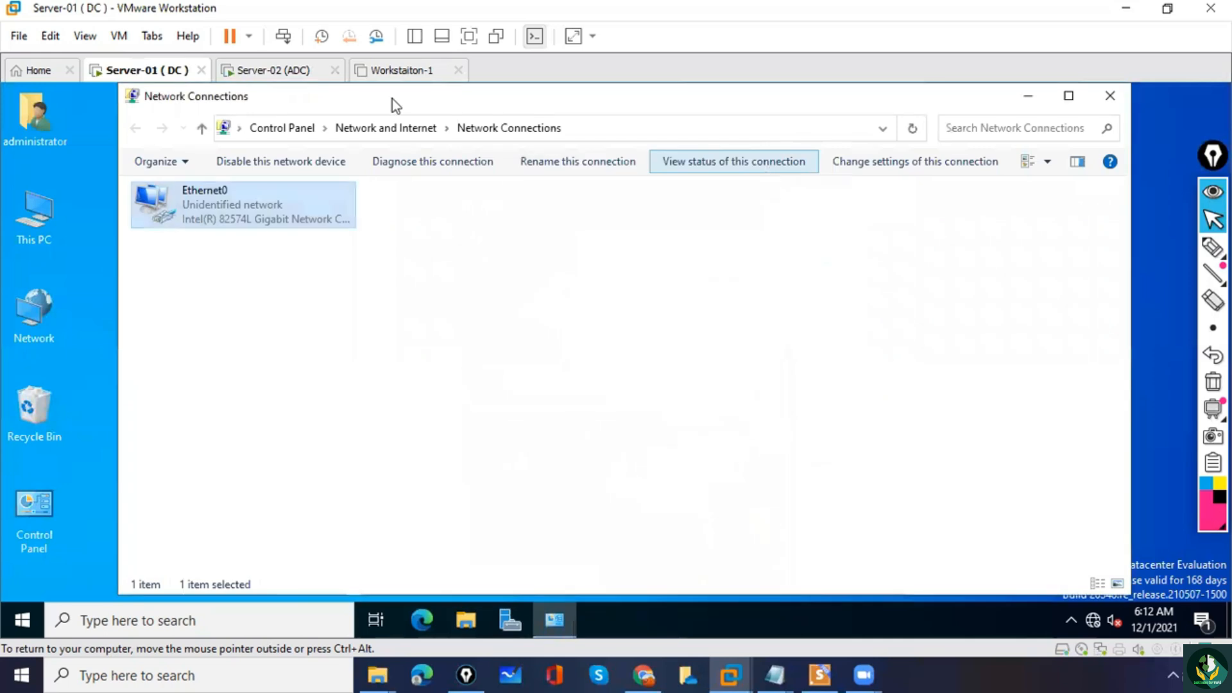
On the Server-02 (ADC) virtual machine, open Network Connections with ncpa.cpl and view Ethernet0's IPv4 address and DNS settings.
{"action": "left_click", "coordinate": [257, 71]}
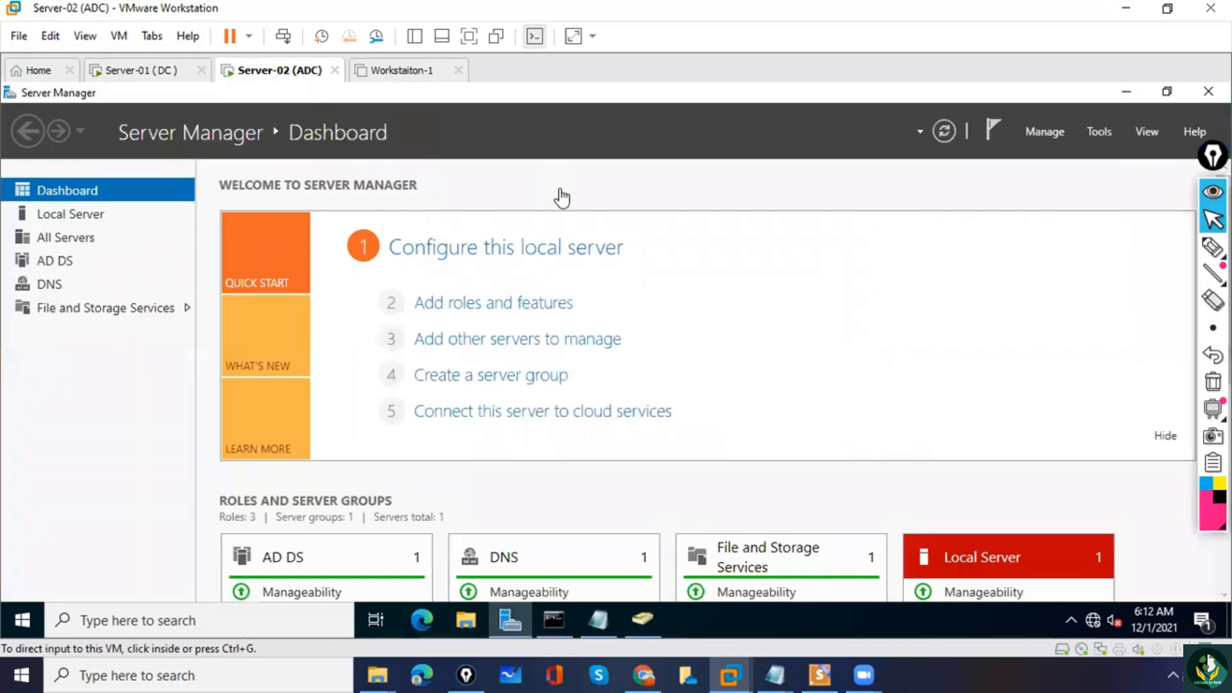
{"action": "left_click", "coordinate": [238, 622]}
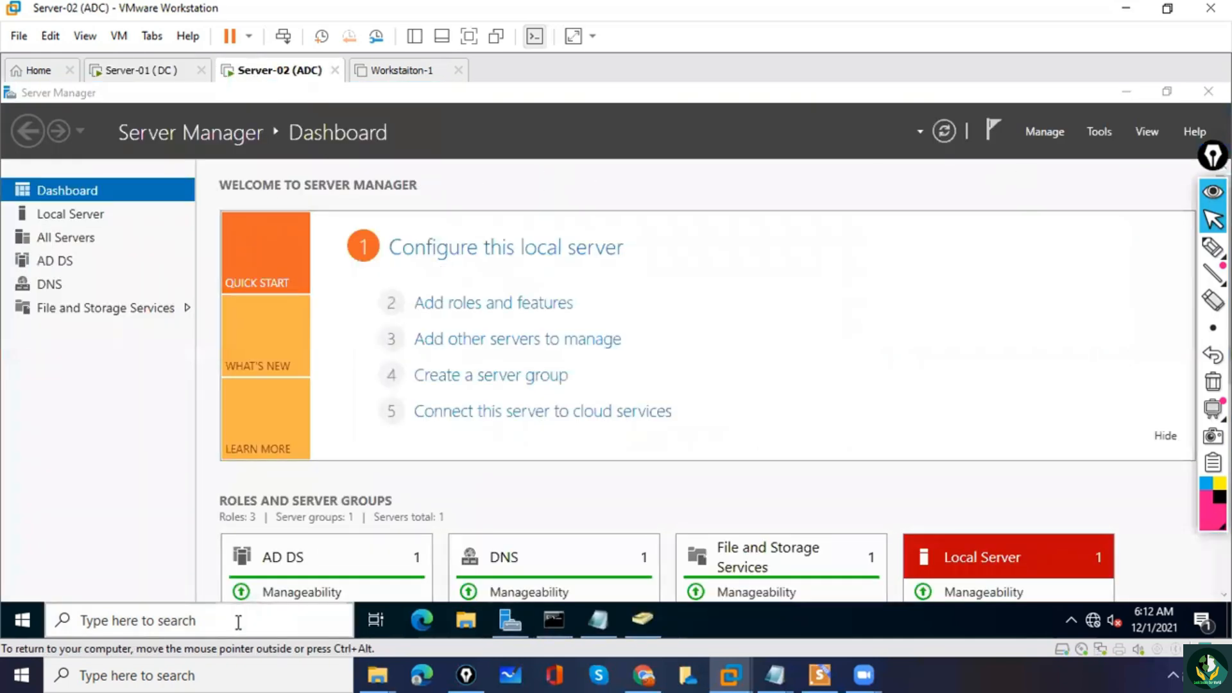
{"action": "type", "text": "ncpa.cpl"}
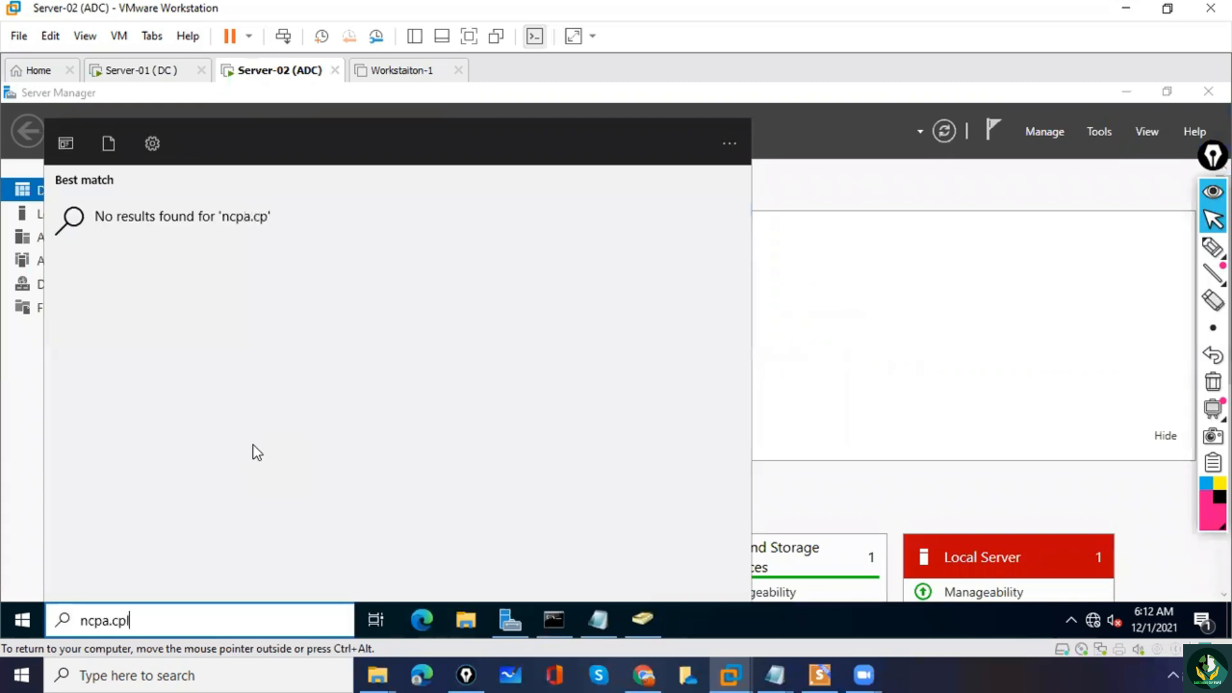
{"action": "key", "text": "Return"}
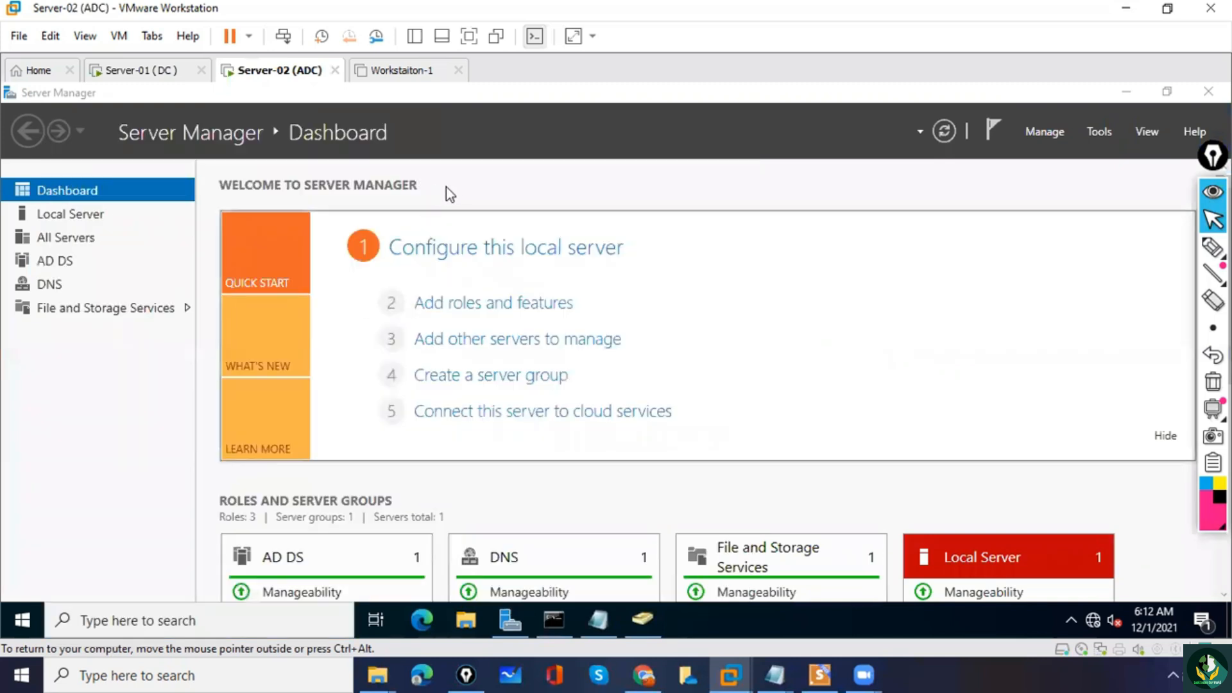
{"action": "left_click", "coordinate": [214, 222]}
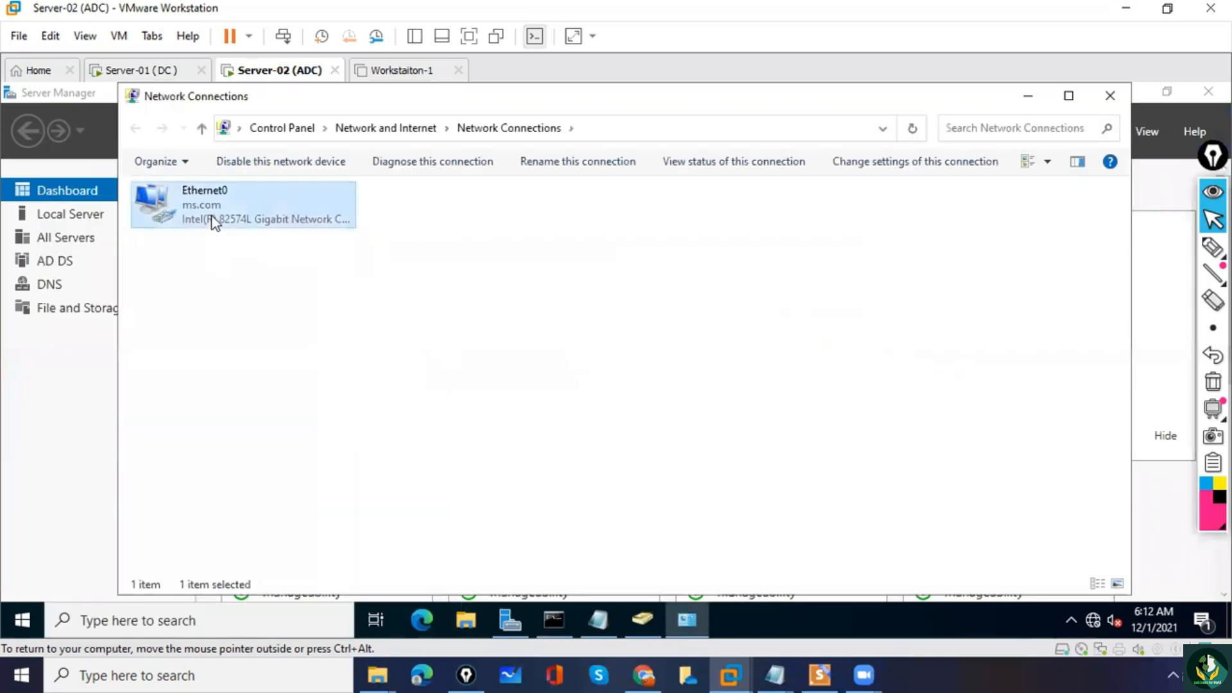
{"action": "double_click", "coordinate": [214, 222]}
{"action": "left_click", "coordinate": [509, 499]}
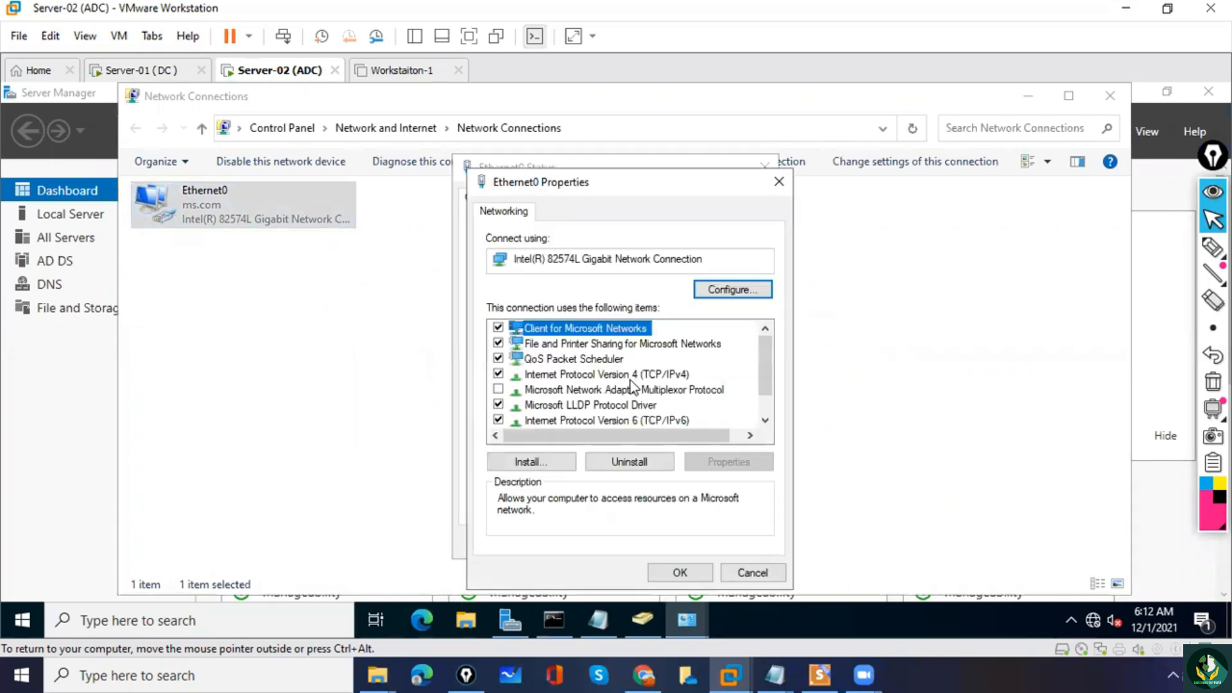
{"action": "double_click", "coordinate": [630, 377]}
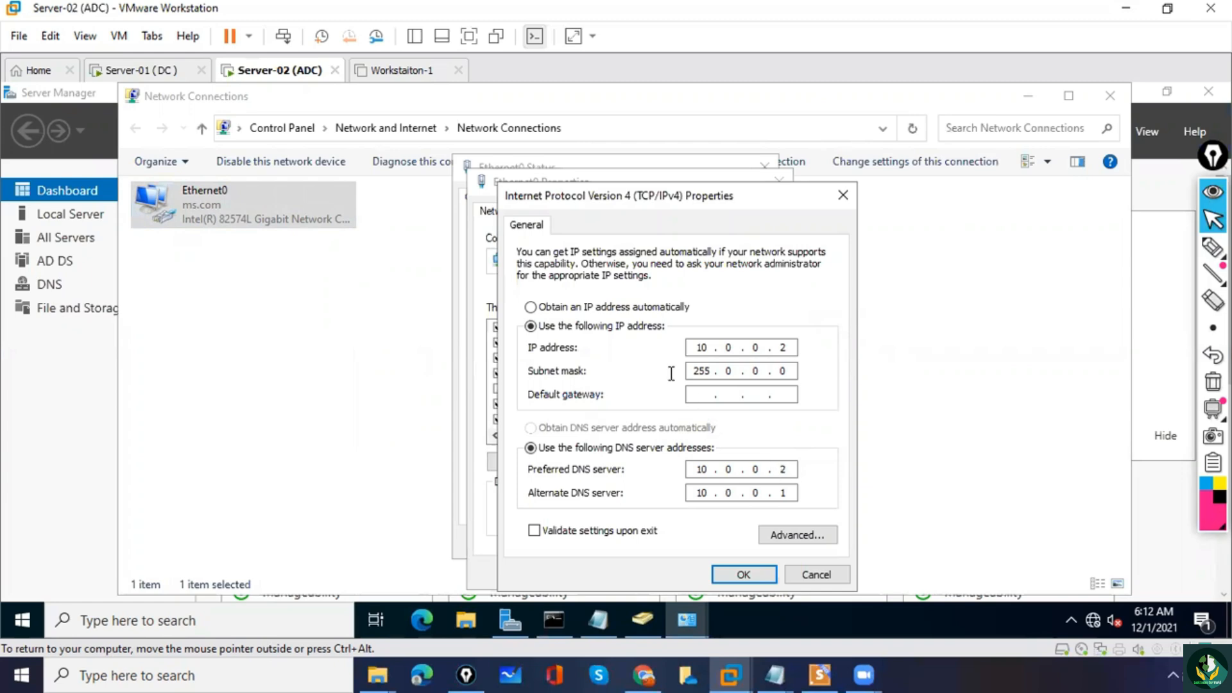
Return to Server-01 (DC), set Ethernet0's IPv4 preferred DNS server to 10.0.0.1, apply it, and close Network Connections.
{"action": "left_click", "coordinate": [131, 71]}
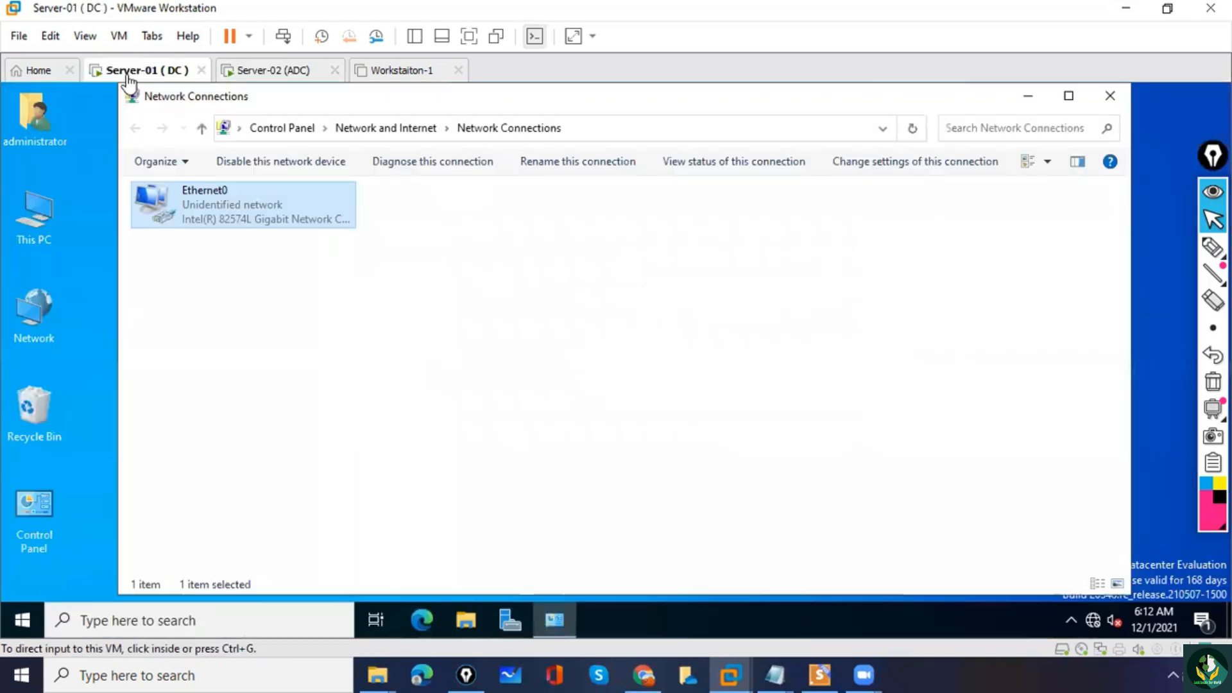
{"action": "double_click", "coordinate": [209, 221]}
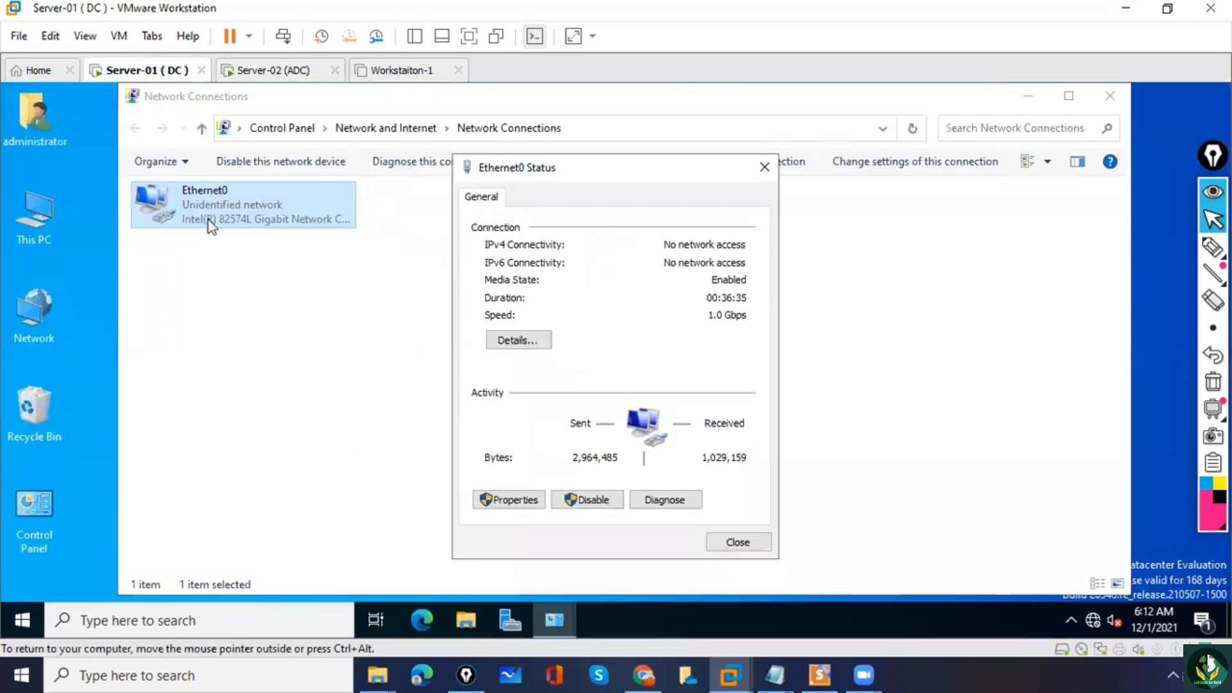
{"action": "left_click", "coordinate": [514, 500]}
{"action": "left_click", "coordinate": [626, 377]}
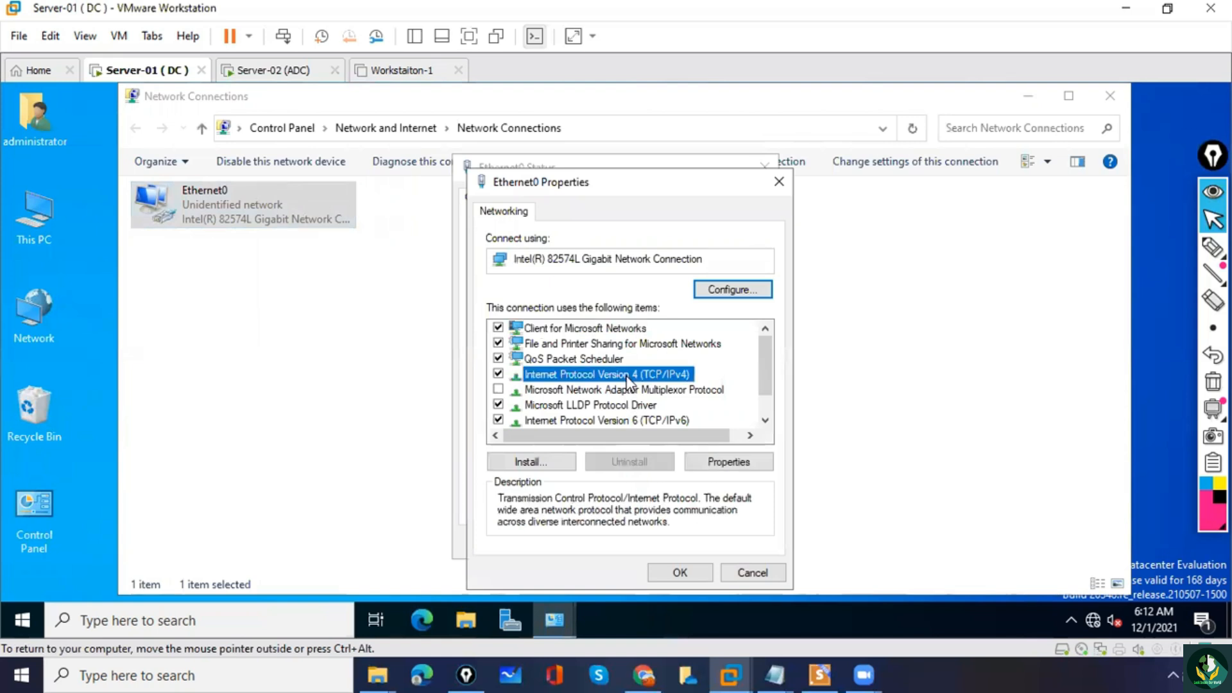
{"action": "double_click", "coordinate": [626, 380]}
{"action": "double_click", "coordinate": [783, 469]}
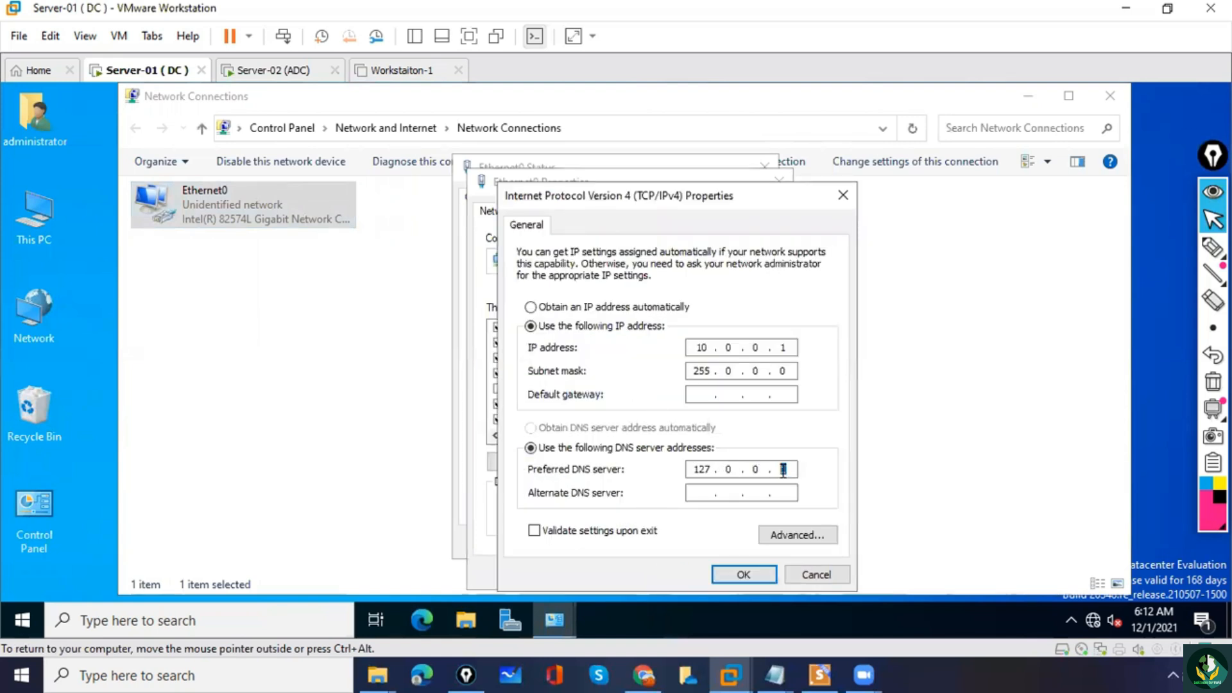
{"action": "key", "text": "BackSpace"}
{"action": "key", "text": "BackSpace"}
{"action": "key", "text": "BackSpace"}
{"action": "key", "text": "BackSpace"}
{"action": "key", "text": "BackSpace"}
{"action": "type", "text": "10"}
{"action": "left_click", "coordinate": [745, 575]}
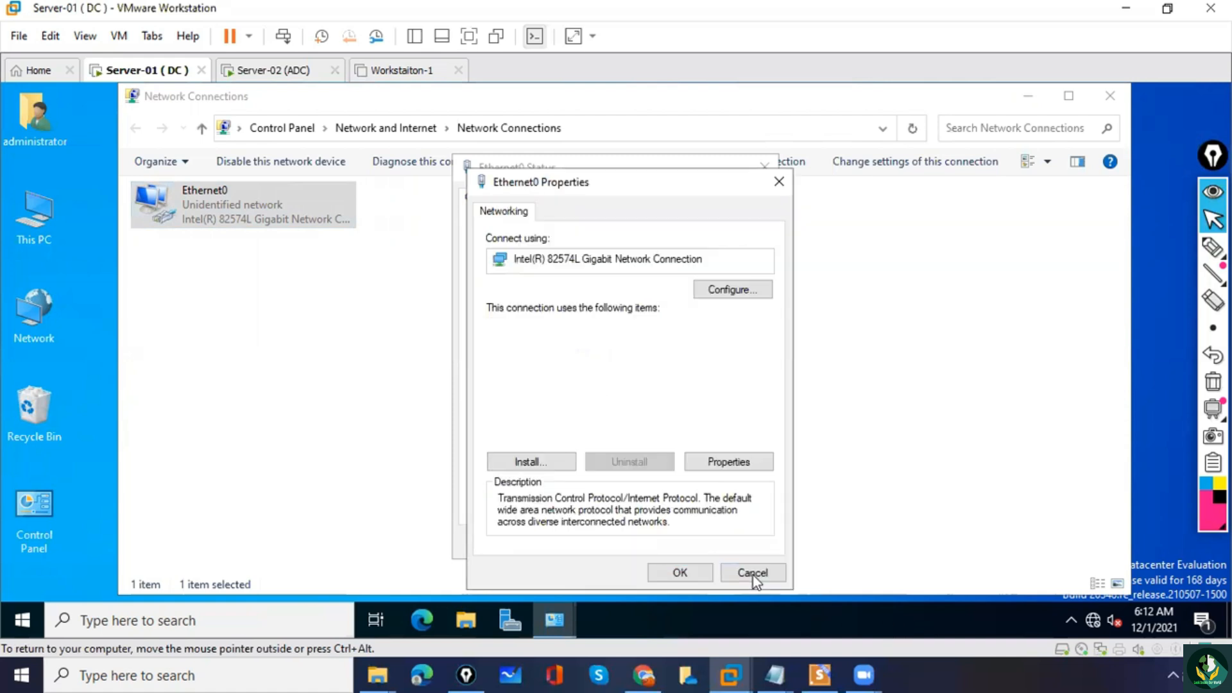
{"action": "left_click", "coordinate": [680, 575]}
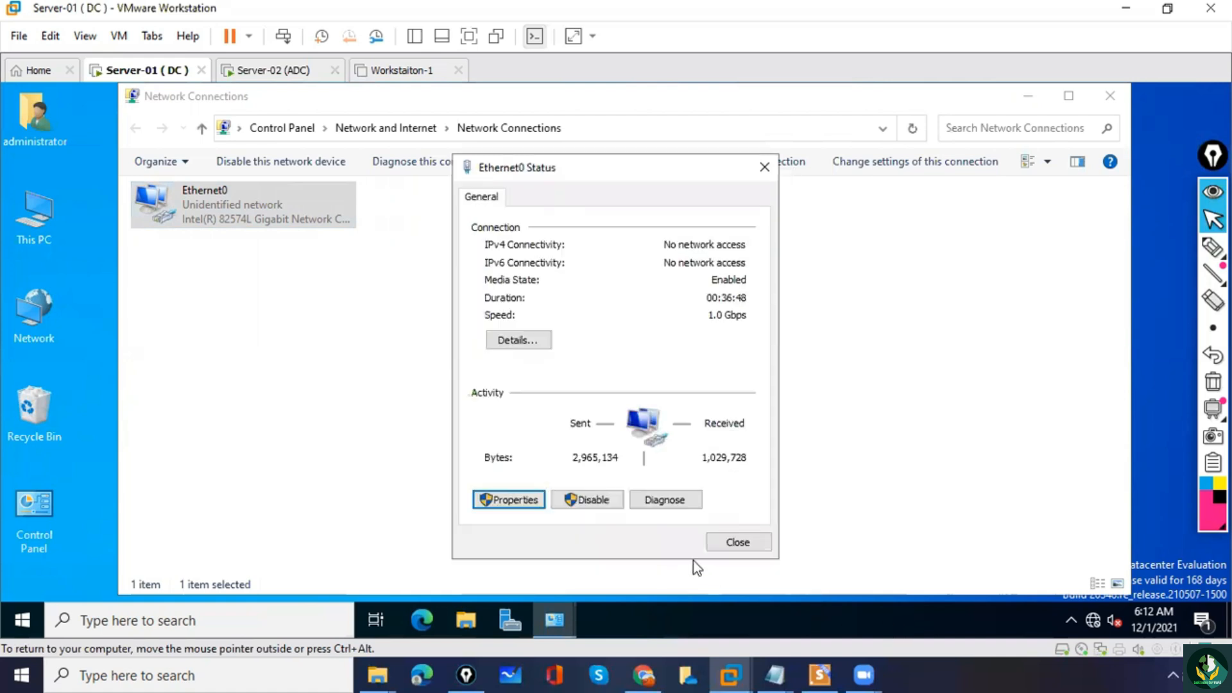
{"action": "left_click", "coordinate": [735, 542]}
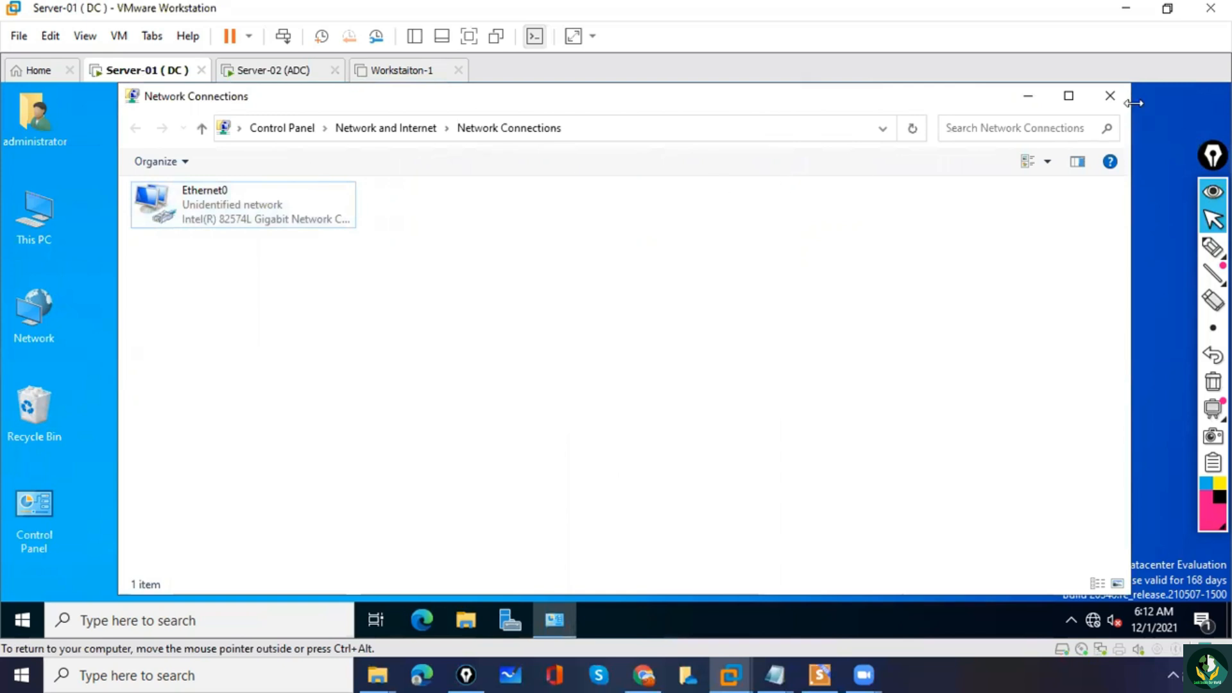
{"action": "left_click", "coordinate": [1111, 96]}
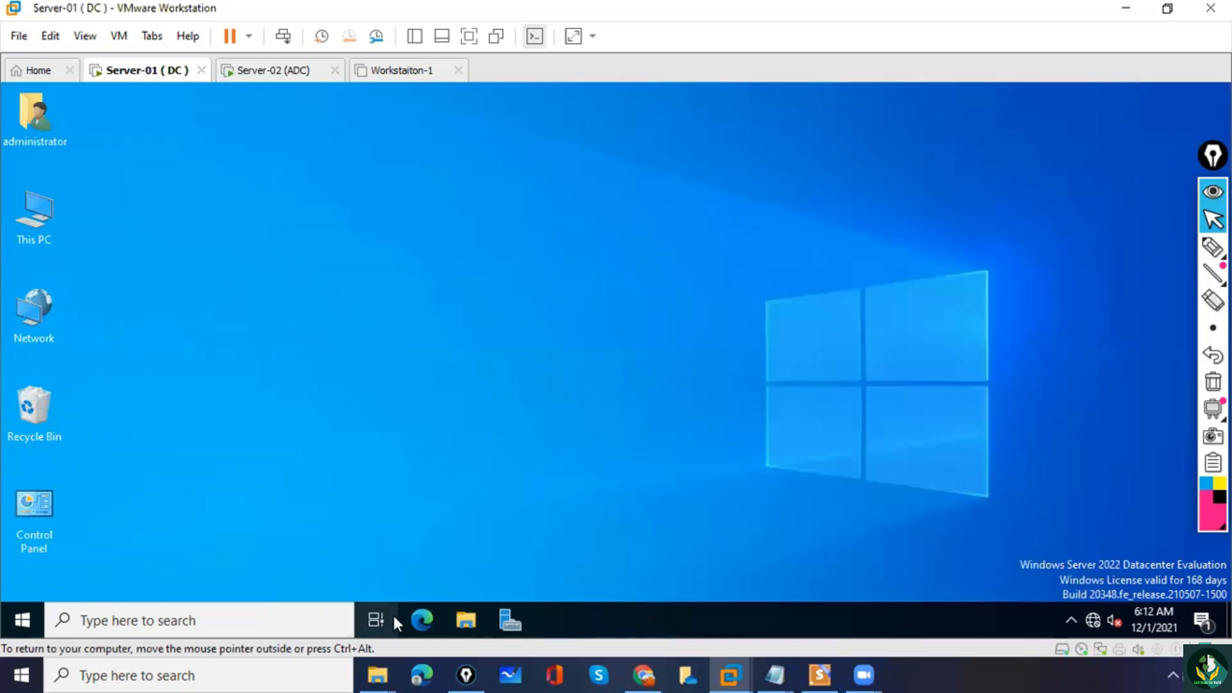
Launch Server Manager on Server-01, open Active Directory Users and Computers, and dismiss the Windows Admin Center message.
{"action": "left_click", "coordinate": [510, 620]}
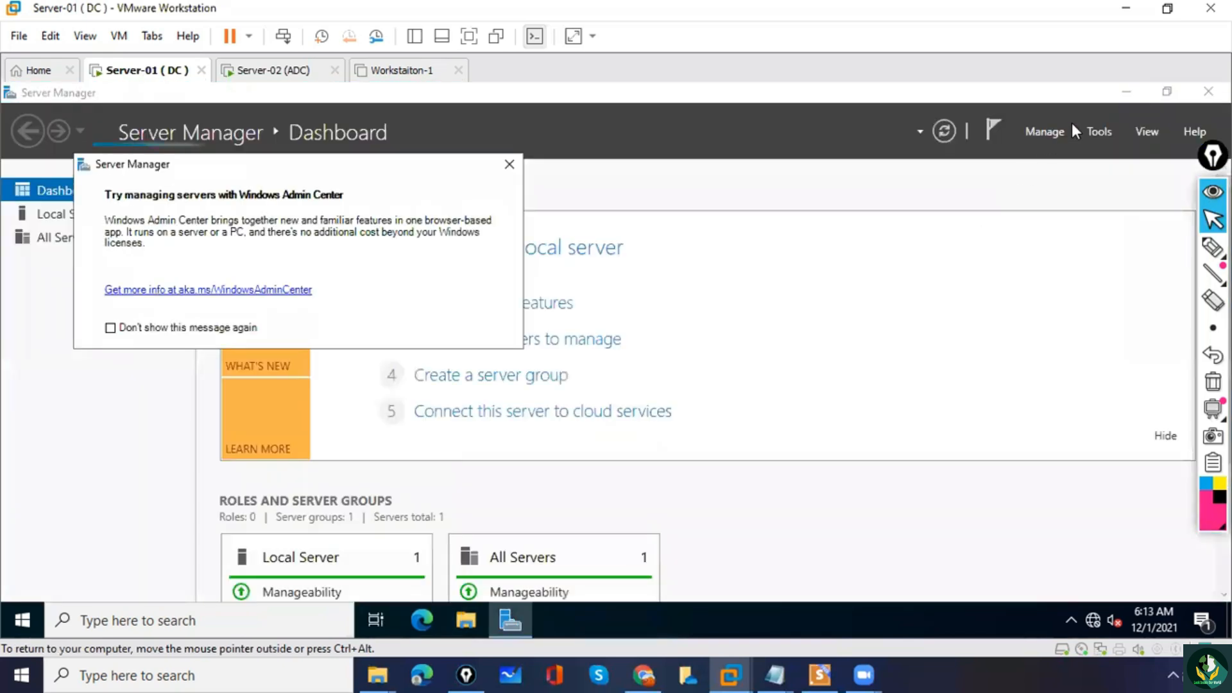
{"action": "left_click", "coordinate": [1099, 131]}
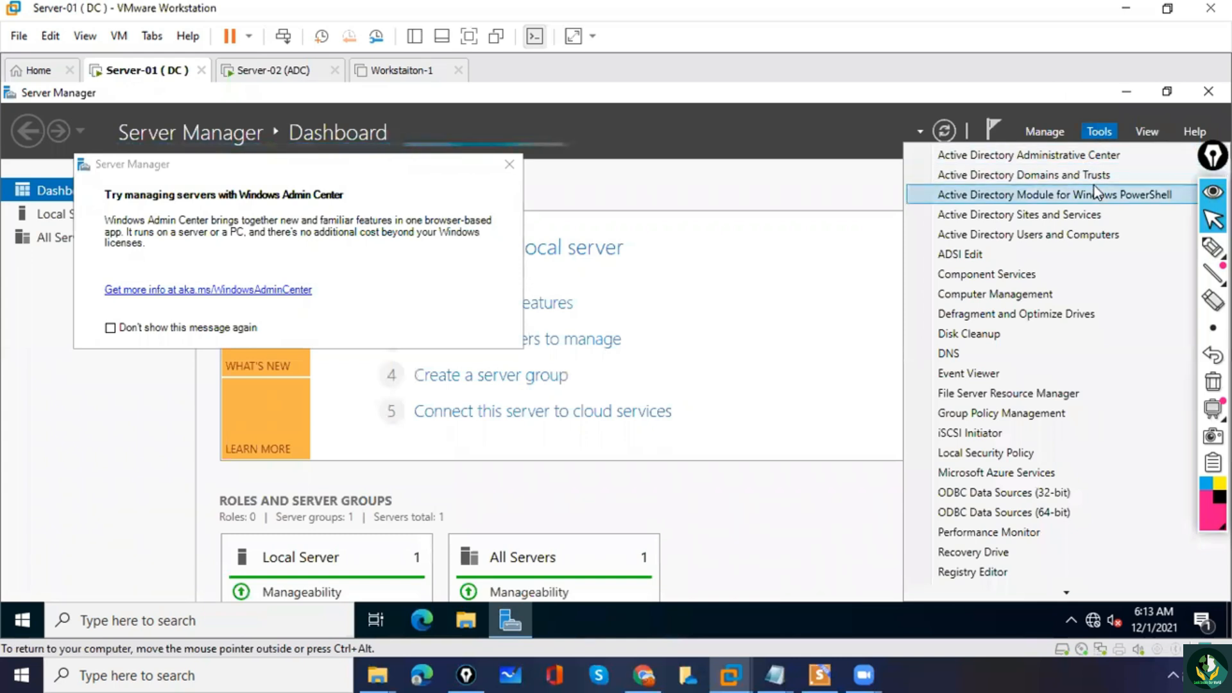
{"action": "left_click", "coordinate": [1103, 236]}
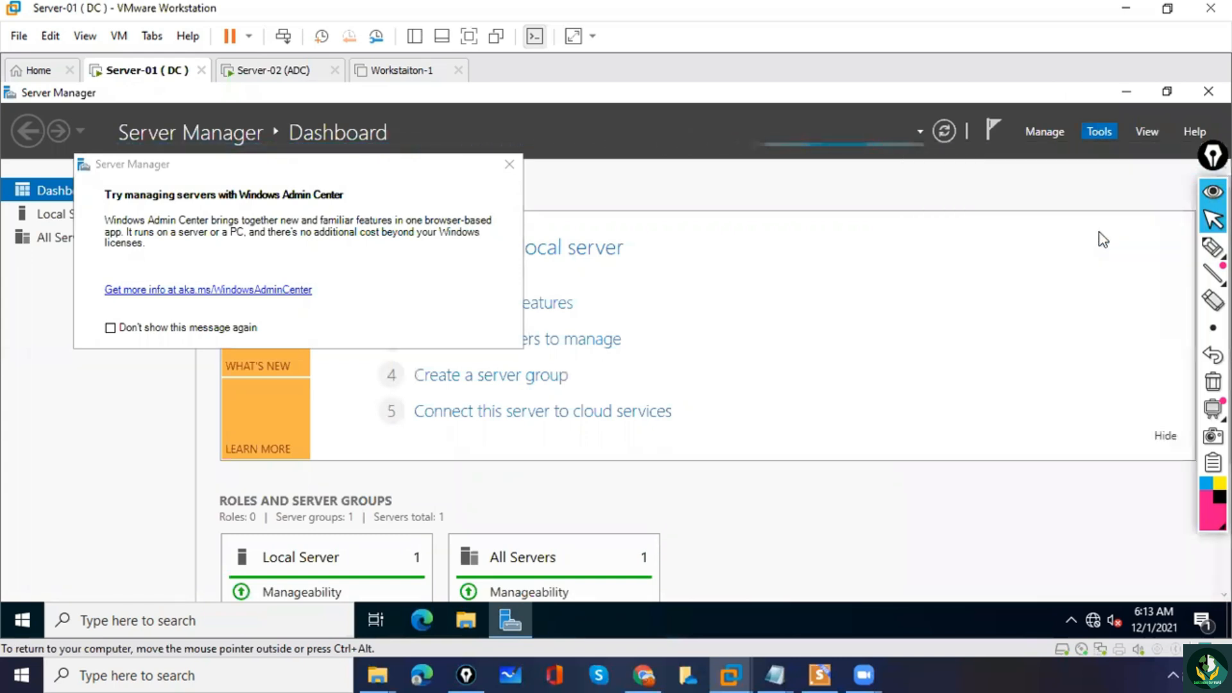
{"action": "left_click", "coordinate": [510, 165]}
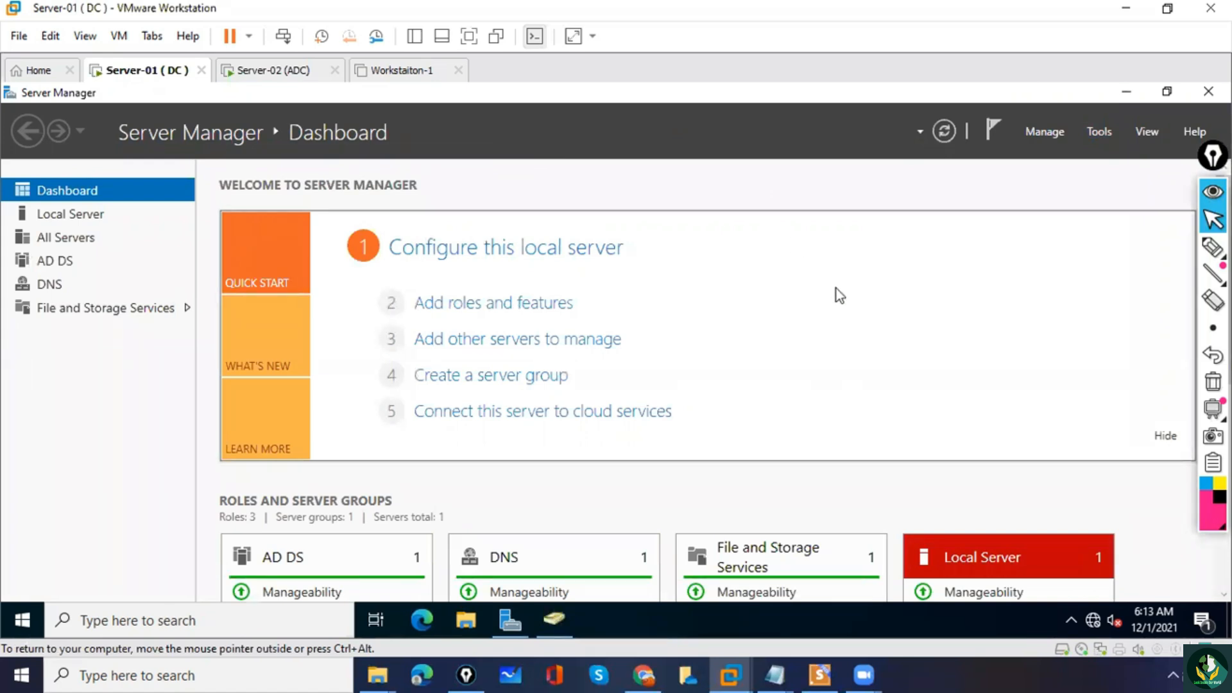
{"action": "left_click", "coordinate": [556, 619]}
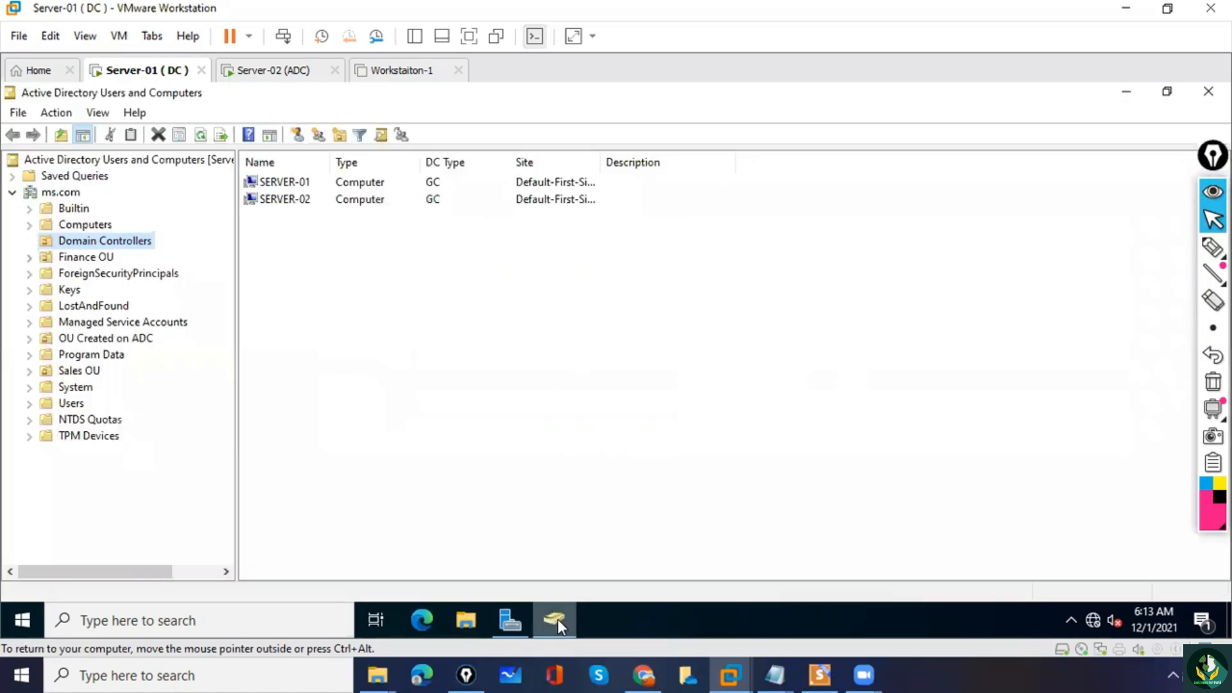
Inspect the contents of OU Created on ADC in the ms.com tree, checking the adcuser1 account.
{"action": "left_click", "coordinate": [422, 414]}
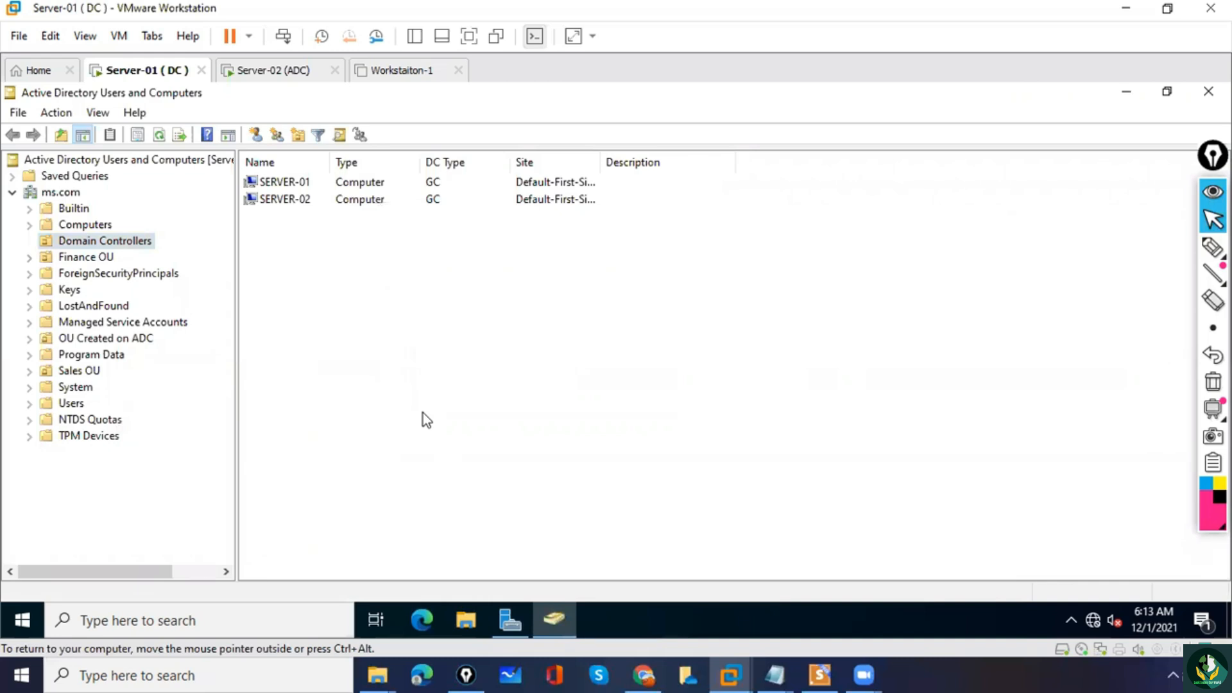
{"action": "left_click", "coordinate": [147, 341]}
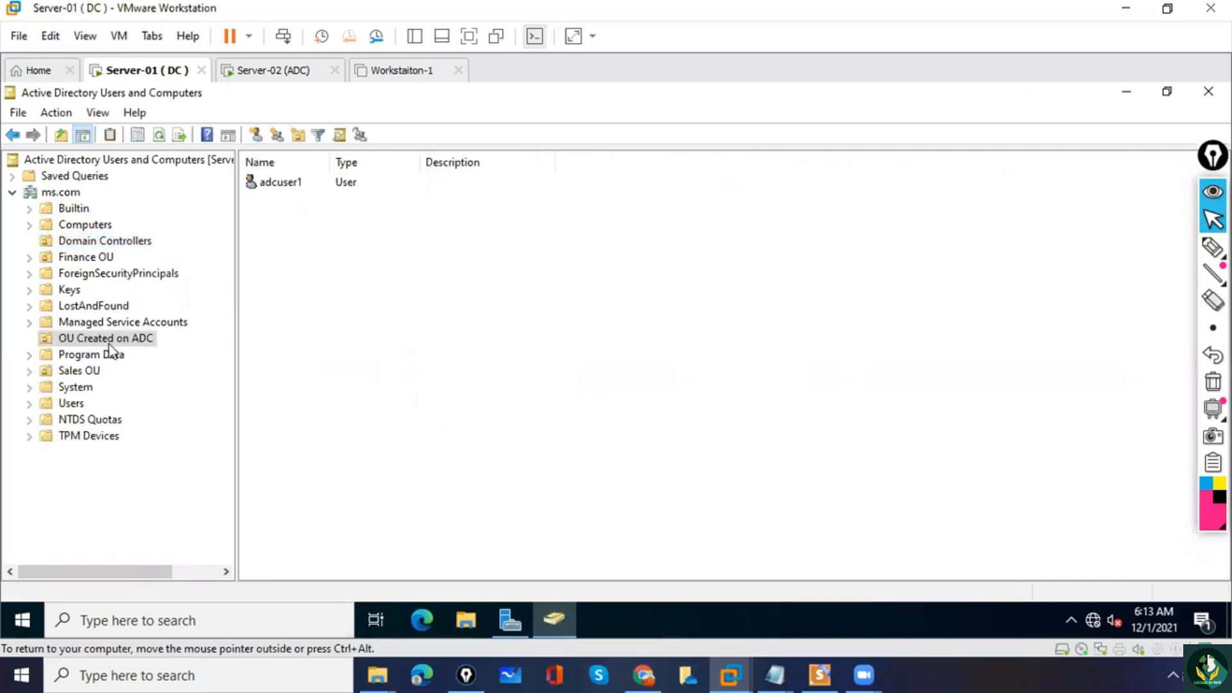
{"action": "left_click", "coordinate": [145, 339]}
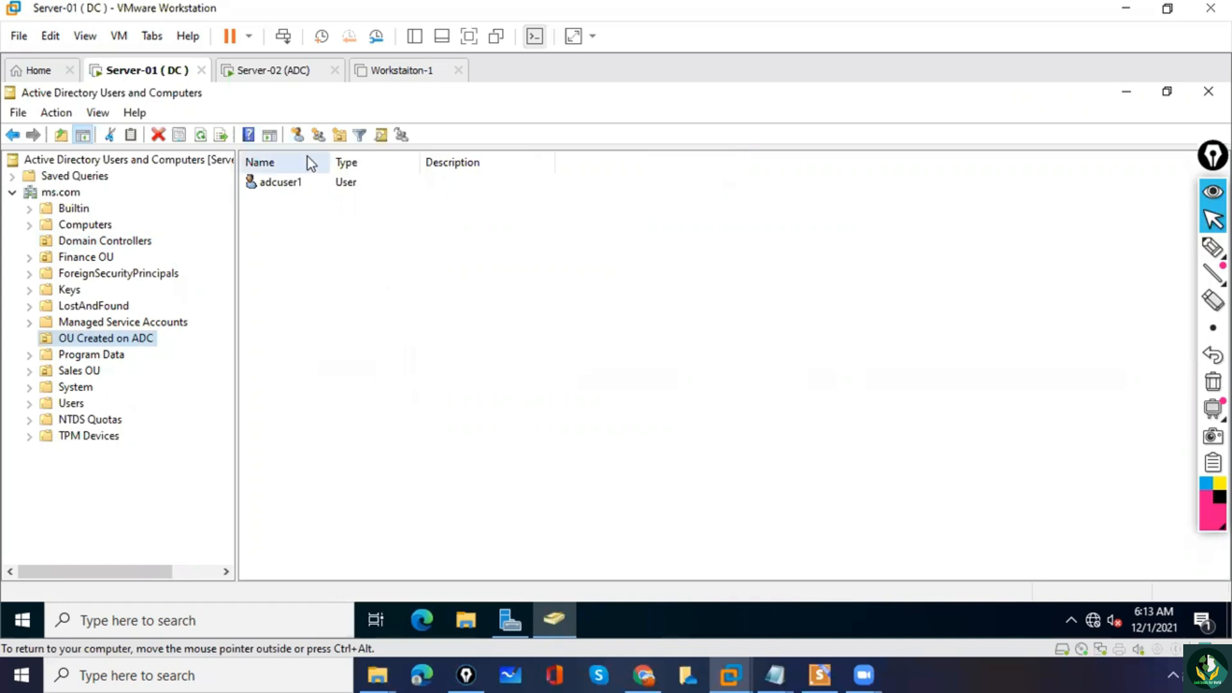
{"action": "left_click", "coordinate": [289, 185]}
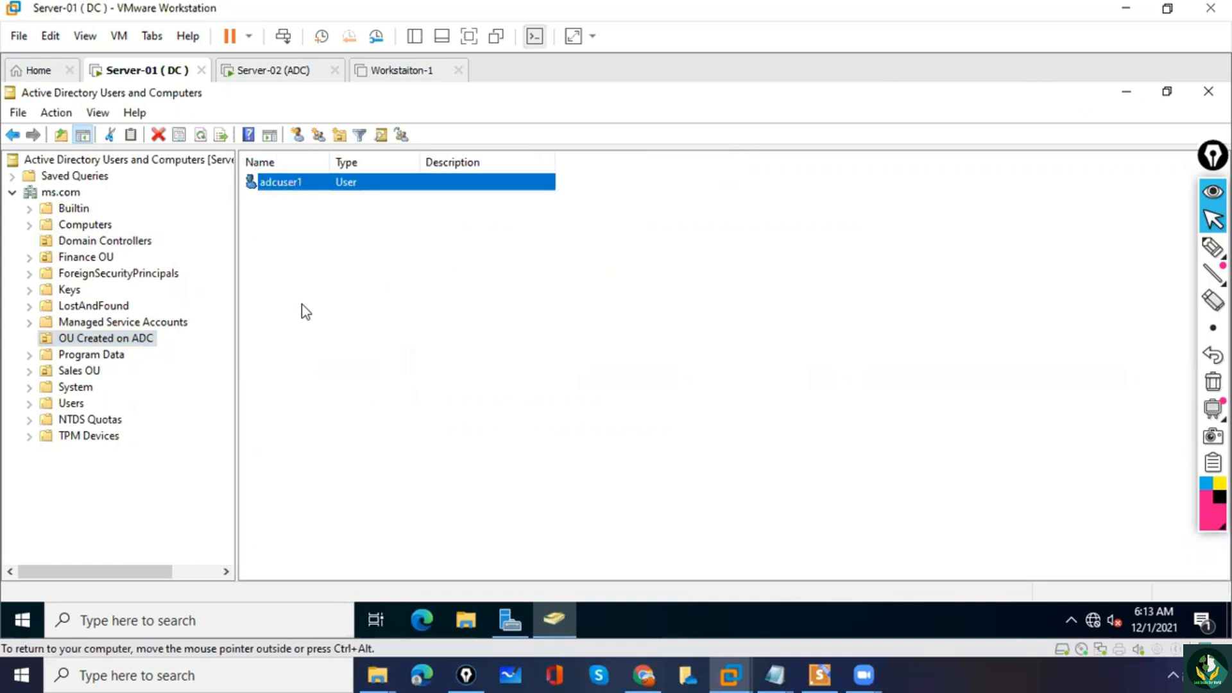
{"action": "left_click", "coordinate": [103, 515]}
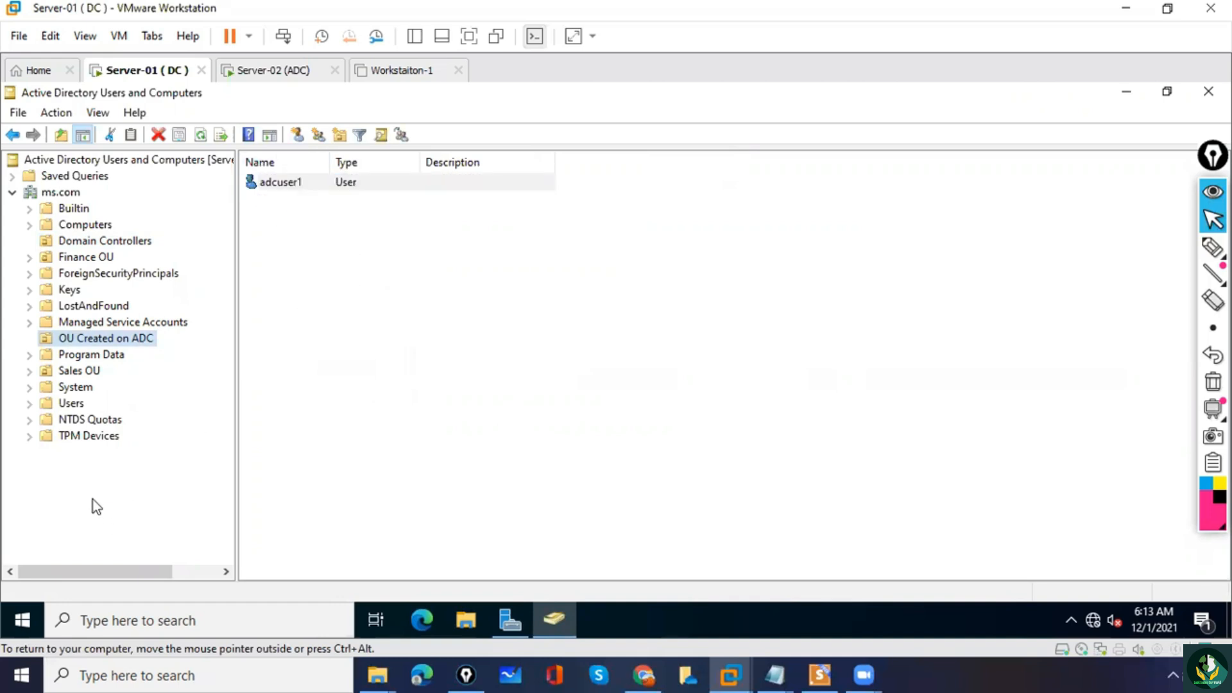
Create an organizational unit named OU Created ON DC inside OU Created on ADC, keeping protection from accidental deletion enabled.
{"action": "left_click", "coordinate": [321, 330]}
{"action": "right_click", "coordinate": [321, 330]}
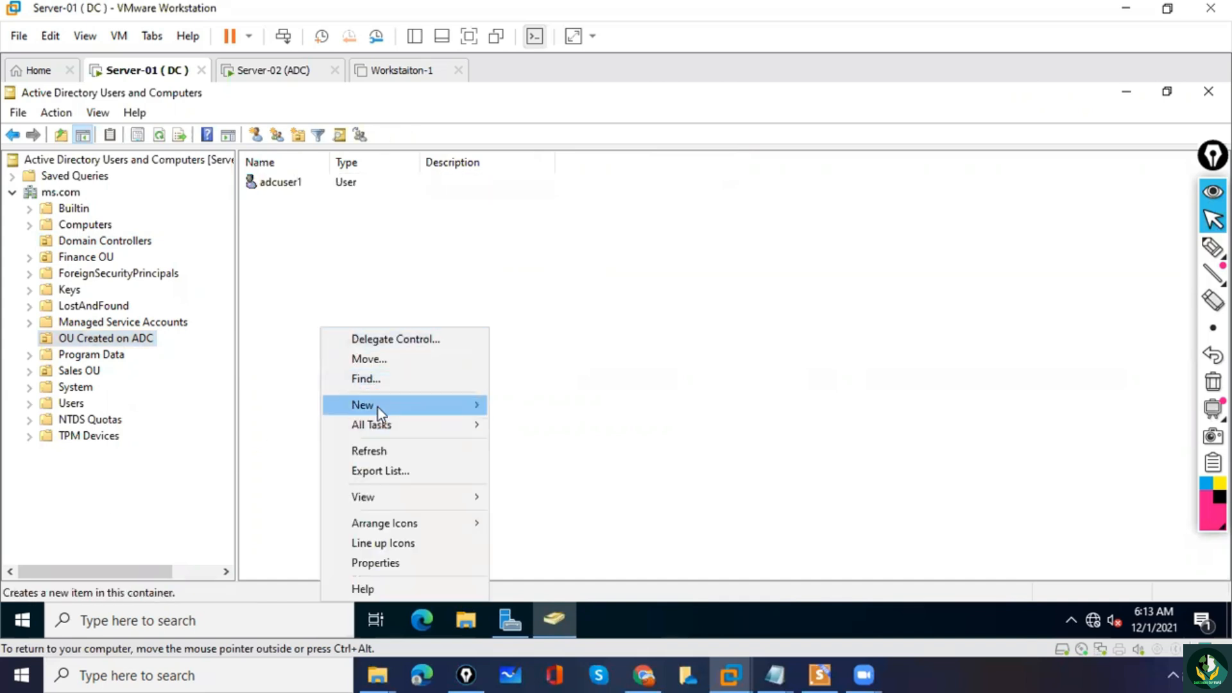
{"action": "mouse_move", "coordinate": [377, 407]}
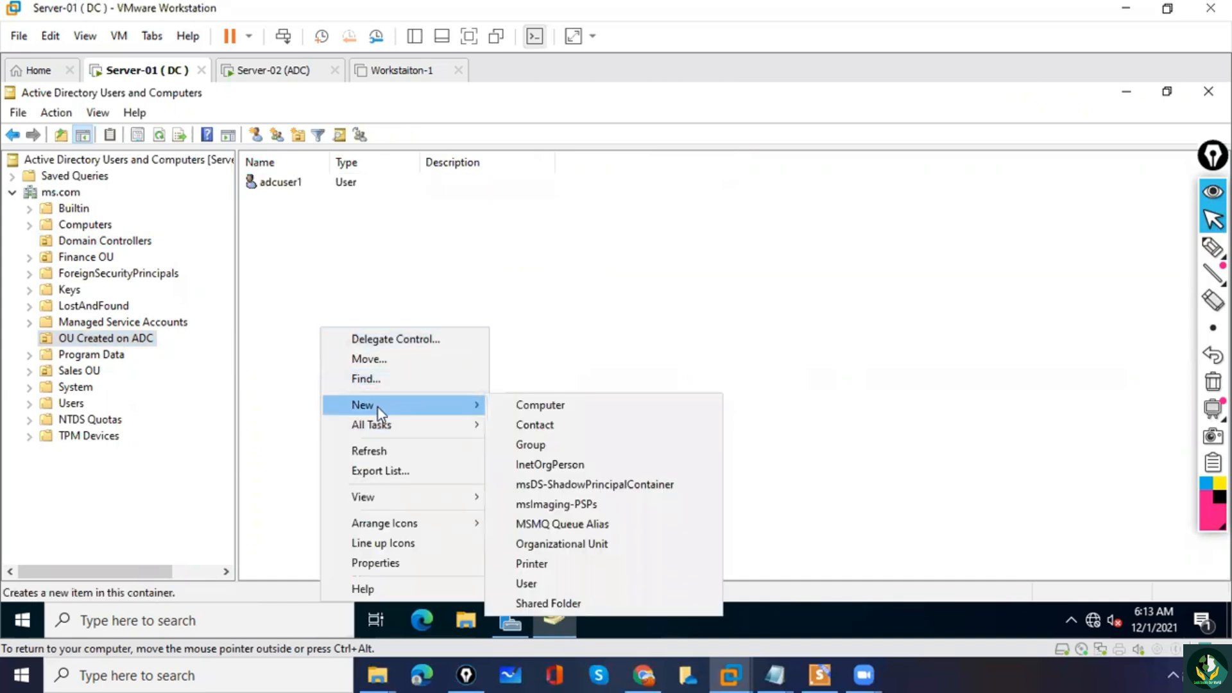
{"action": "left_click", "coordinate": [548, 544]}
{"action": "type", "text": "OU"}
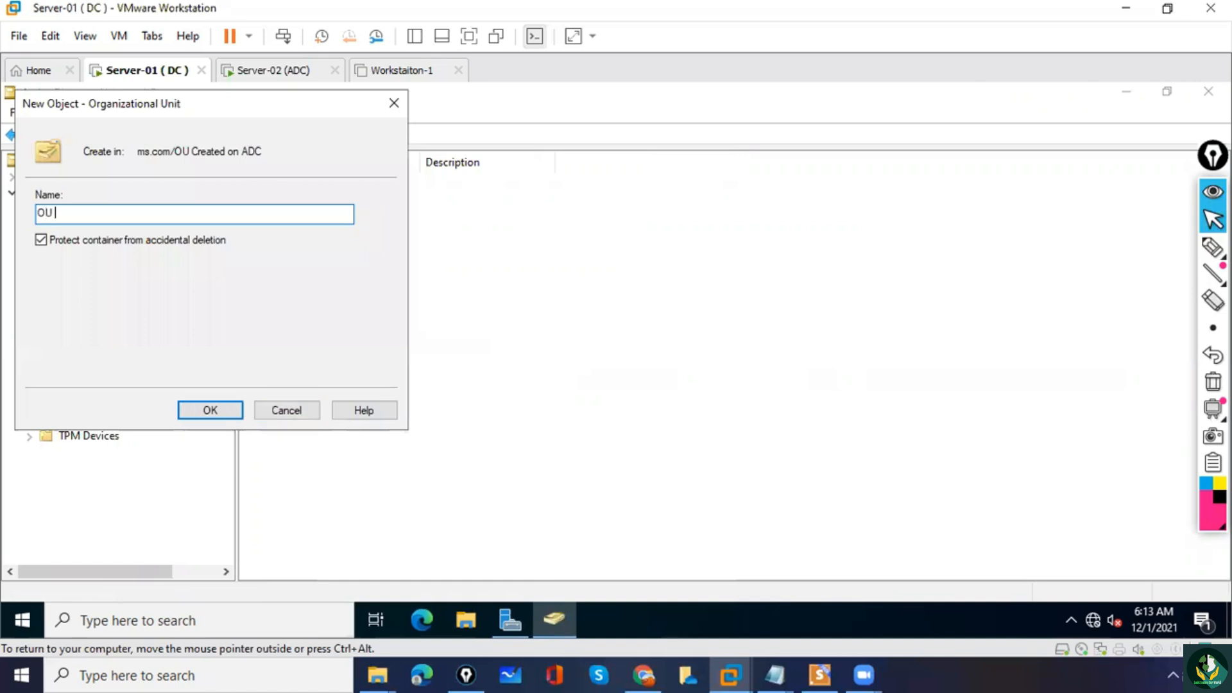
{"action": "type", "text": " Created ON DC"}
{"action": "left_click", "coordinate": [210, 410]}
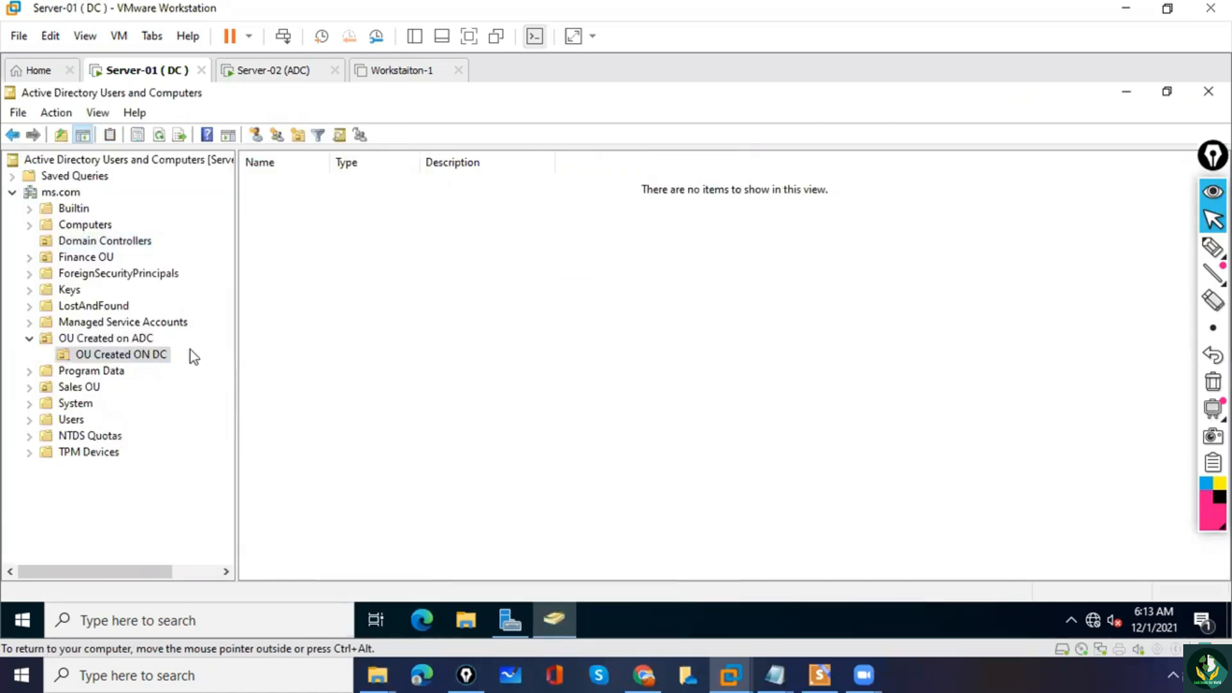
Switch to Server-02 (ADC), accept its IPv4 properties, and close the Ethernet0 dialogs and Network Connections.
{"action": "left_click", "coordinate": [272, 71]}
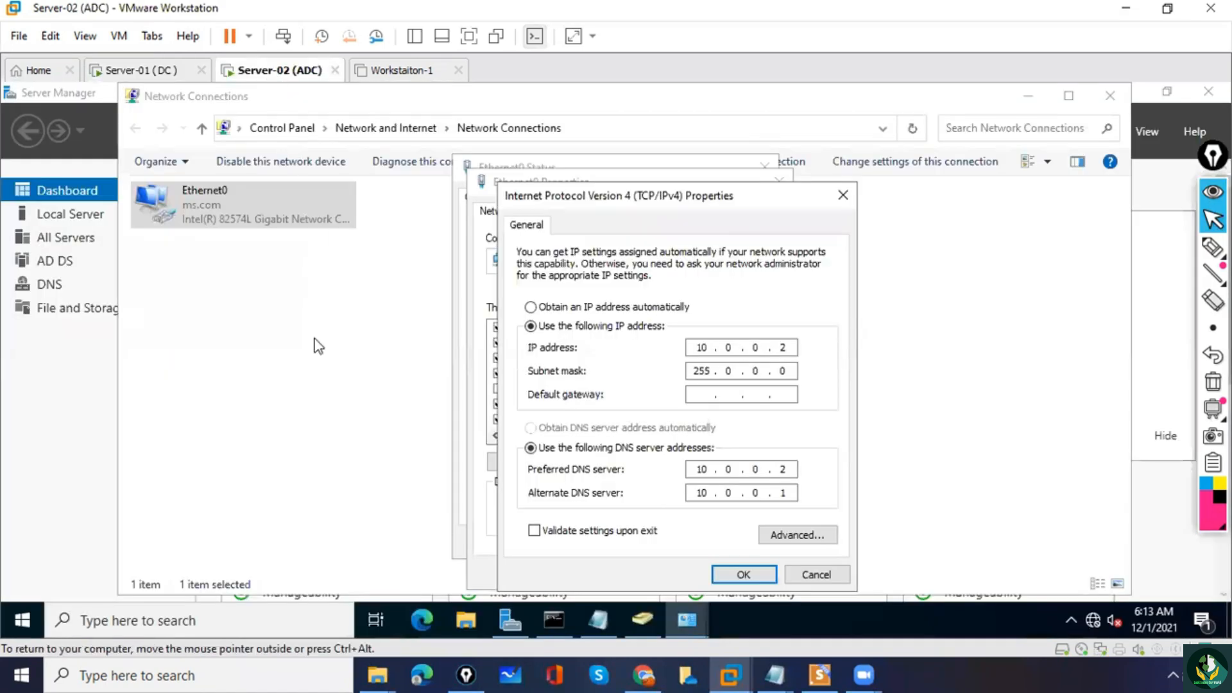
{"action": "left_click", "coordinate": [761, 573]}
{"action": "left_click", "coordinate": [702, 576]}
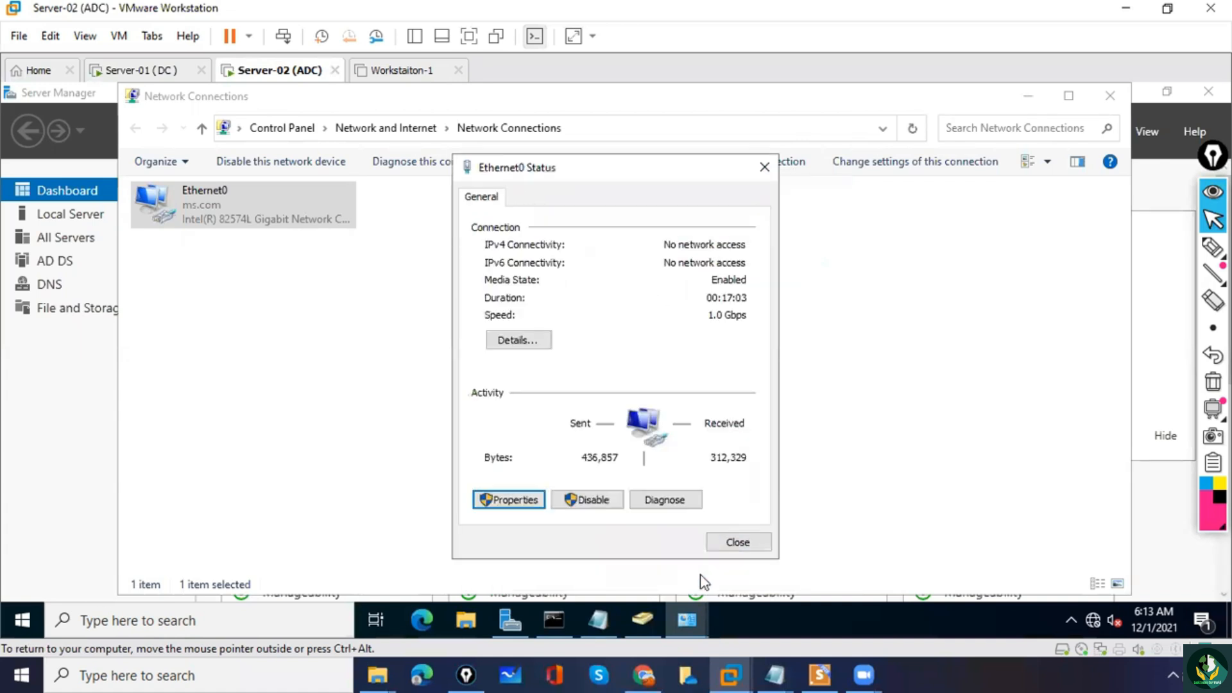
{"action": "left_click", "coordinate": [725, 550]}
{"action": "left_click", "coordinate": [1110, 96]}
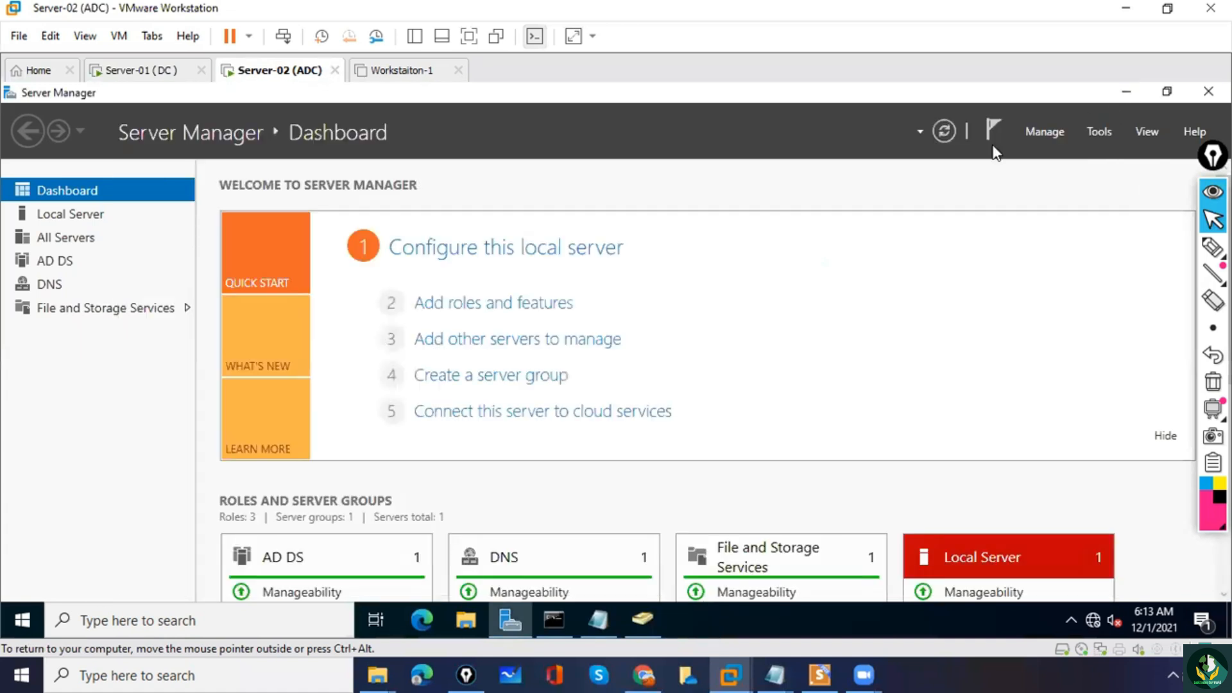
Open Active Directory Users and Computers on Server-02 and check OU Created on ADC for the replicated OU Created ON DC.
{"action": "left_click", "coordinate": [1099, 133]}
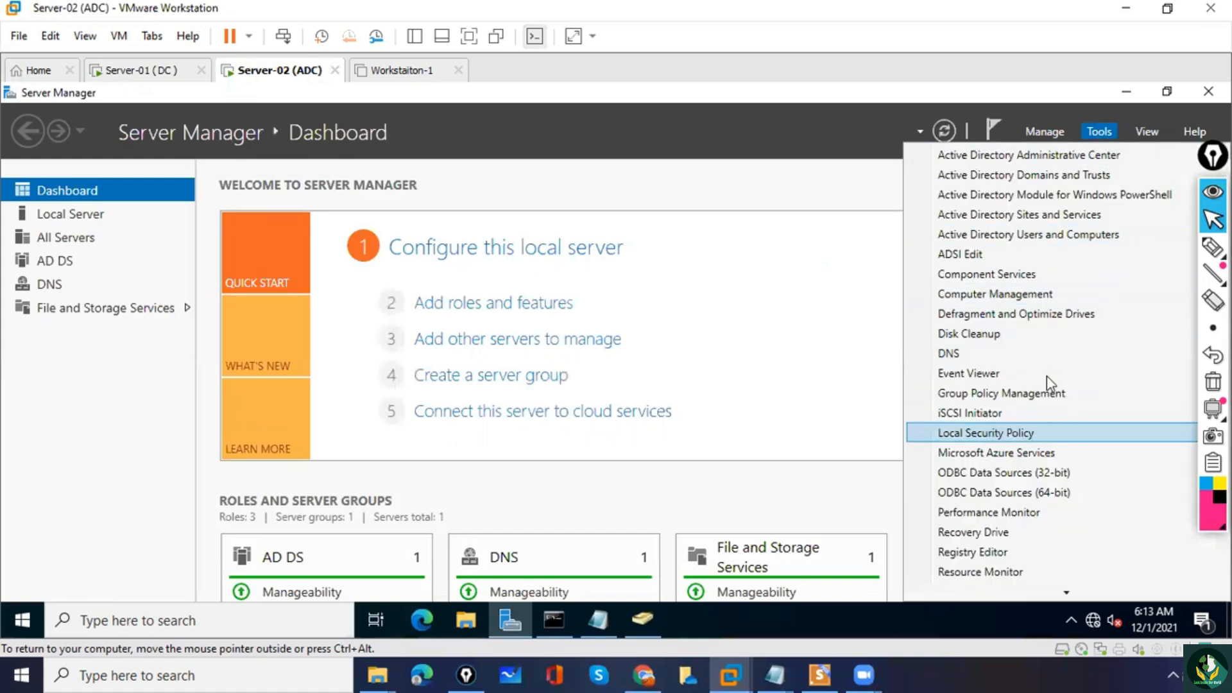
{"action": "left_click", "coordinate": [1047, 233]}
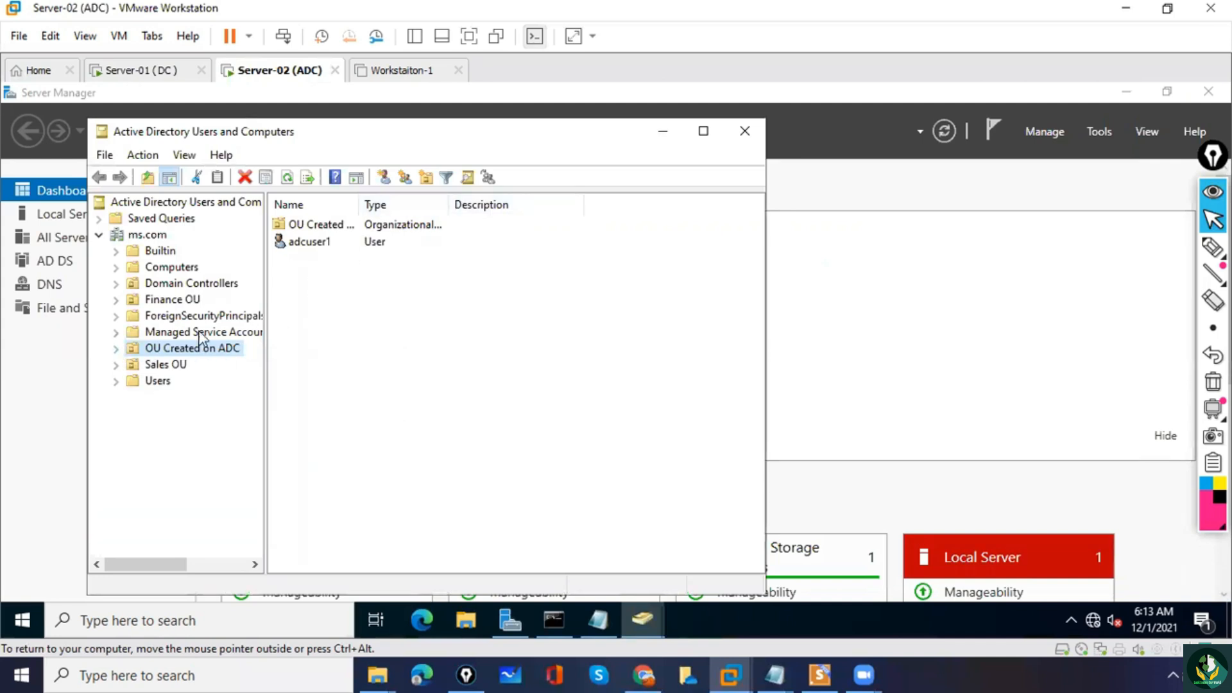
{"action": "left_click", "coordinate": [118, 349]}
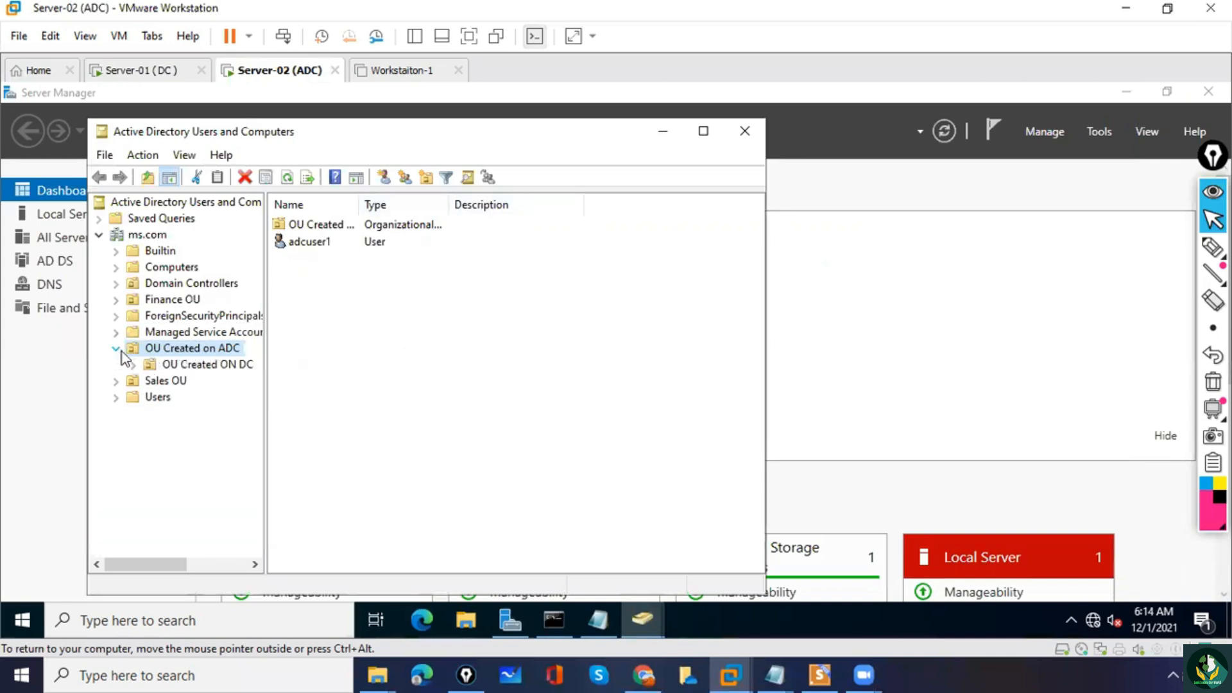
{"action": "left_click", "coordinate": [207, 366]}
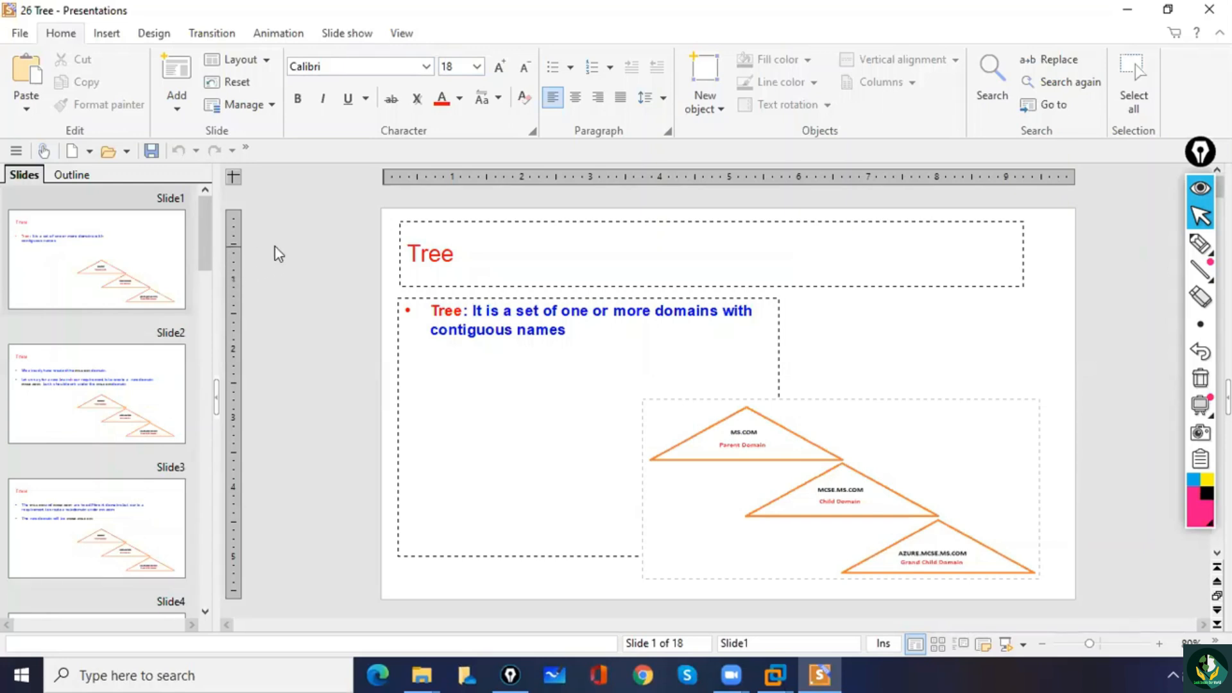
Start the slide show of the 26 Tree presentation from the first slide.
{"action": "left_click", "coordinate": [103, 266]}
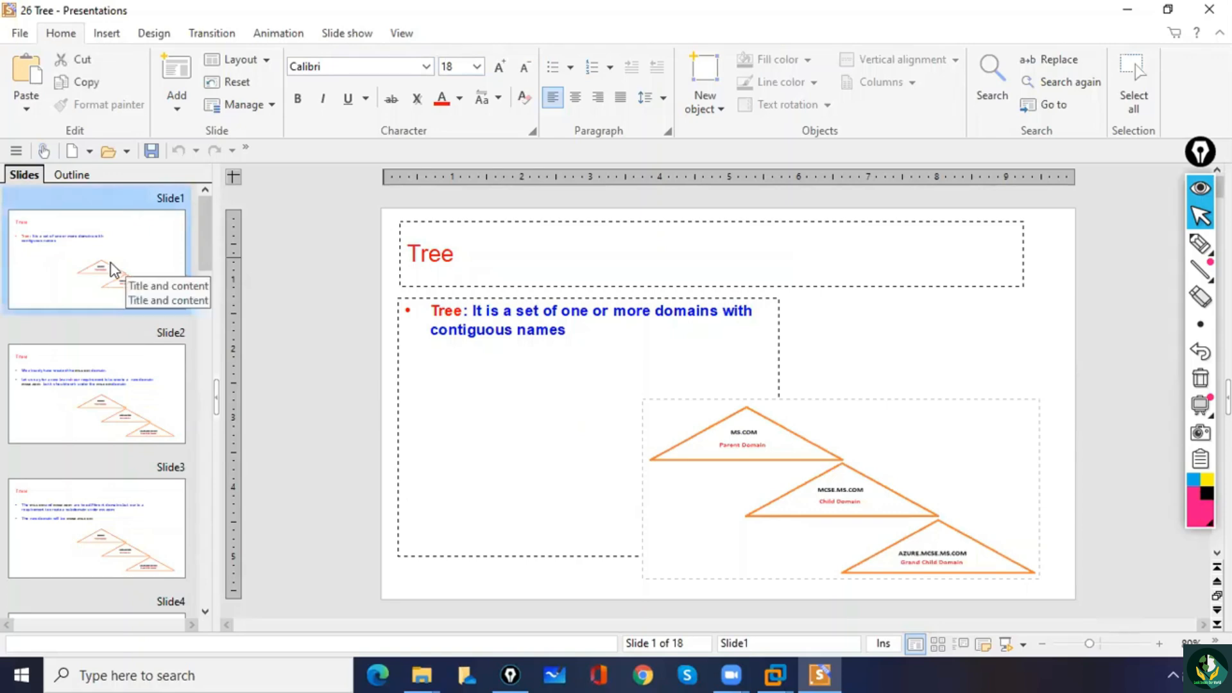
{"action": "key", "text": "F5"}
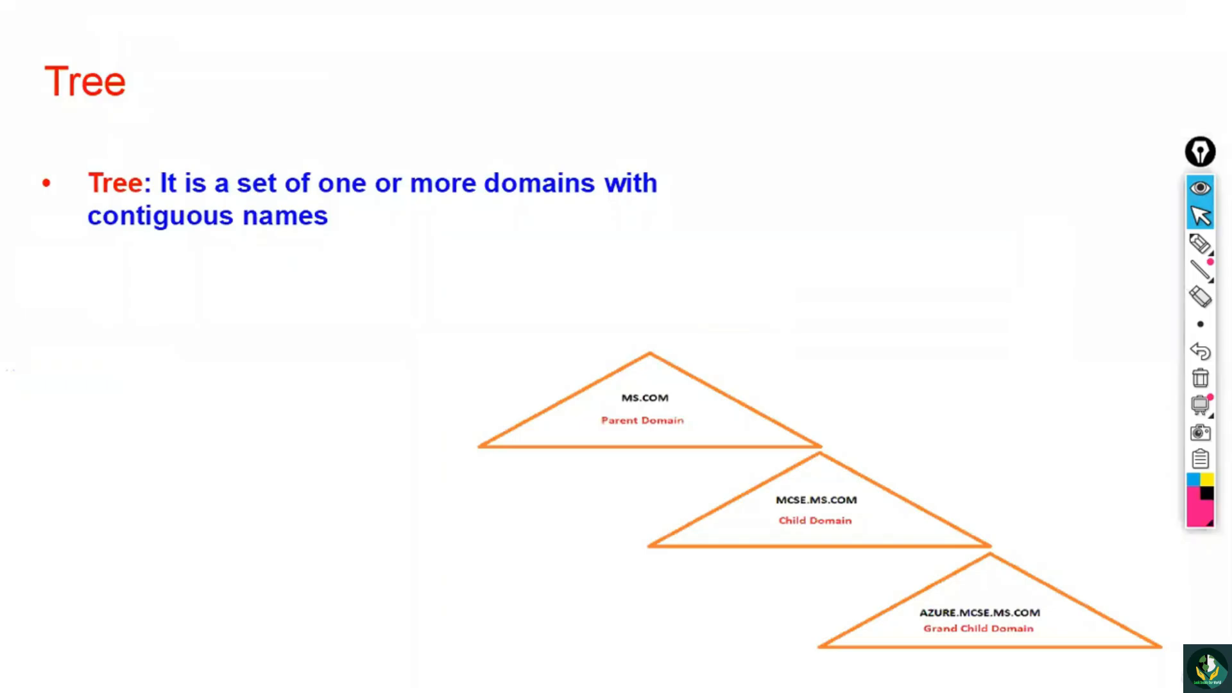
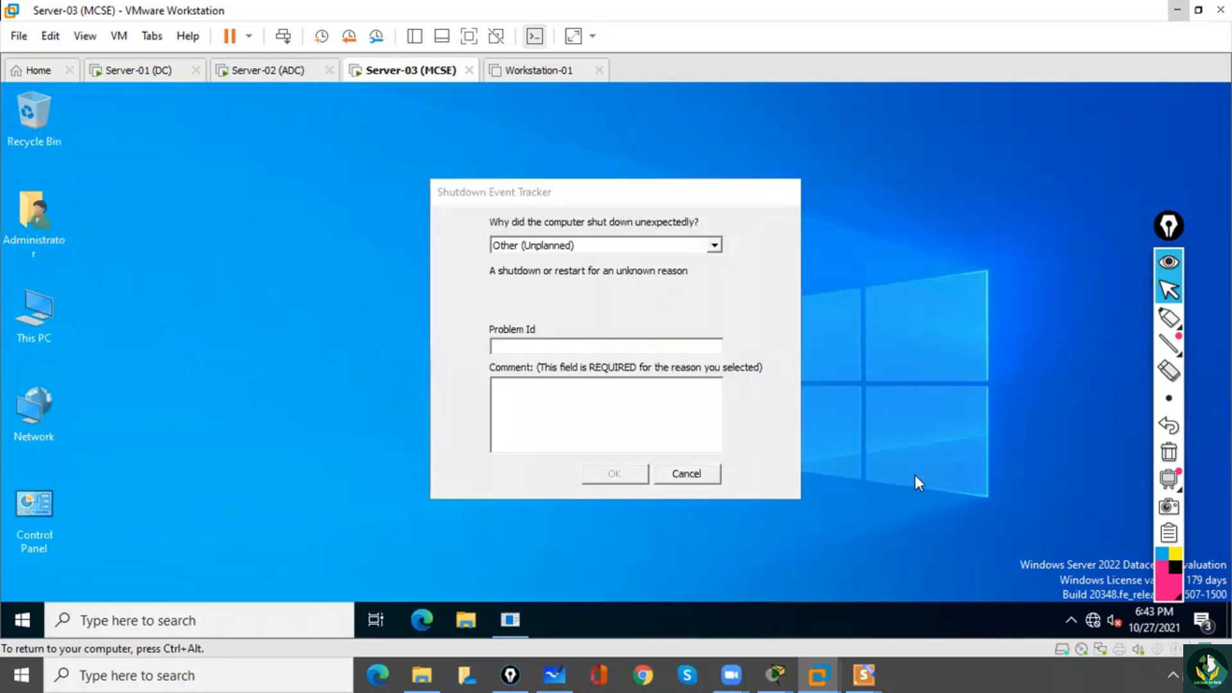
Complete the Shutdown Event Tracker with a comment on Server-03, and open Network Connections through ncpa.cpl.
{"action": "left_click", "coordinate": [596, 423]}
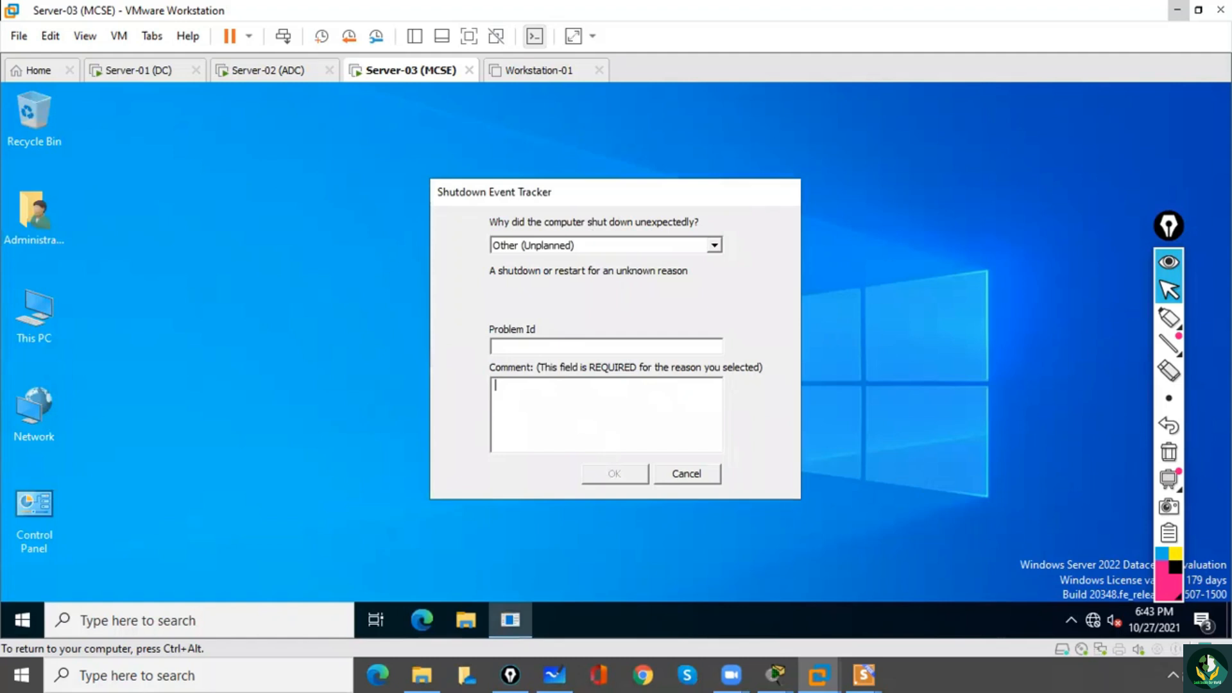
{"action": "left_click", "coordinate": [614, 476]}
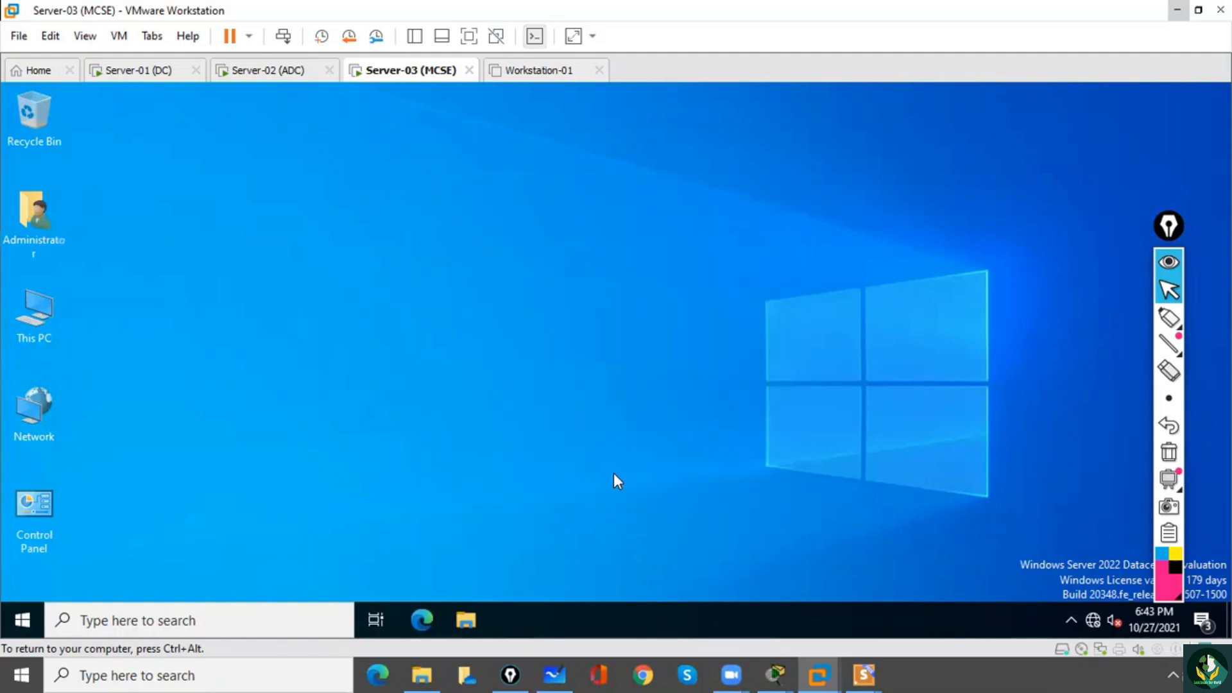
{"action": "left_click", "coordinate": [220, 617]}
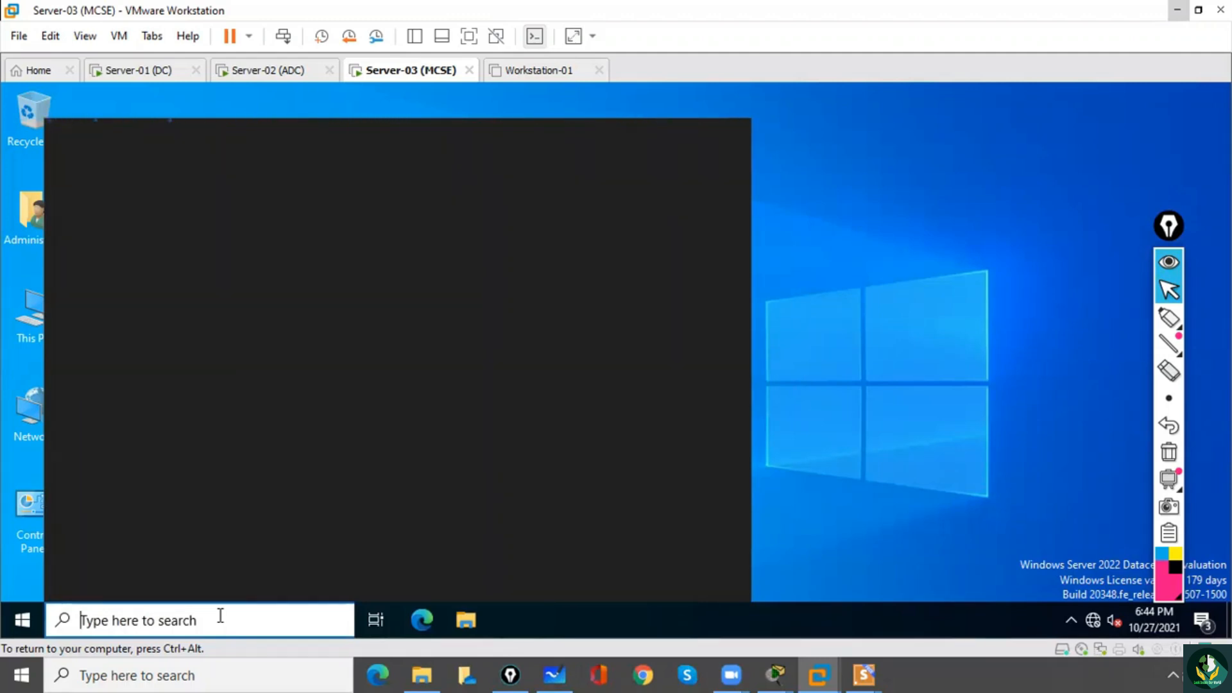
{"action": "type", "text": "n"}
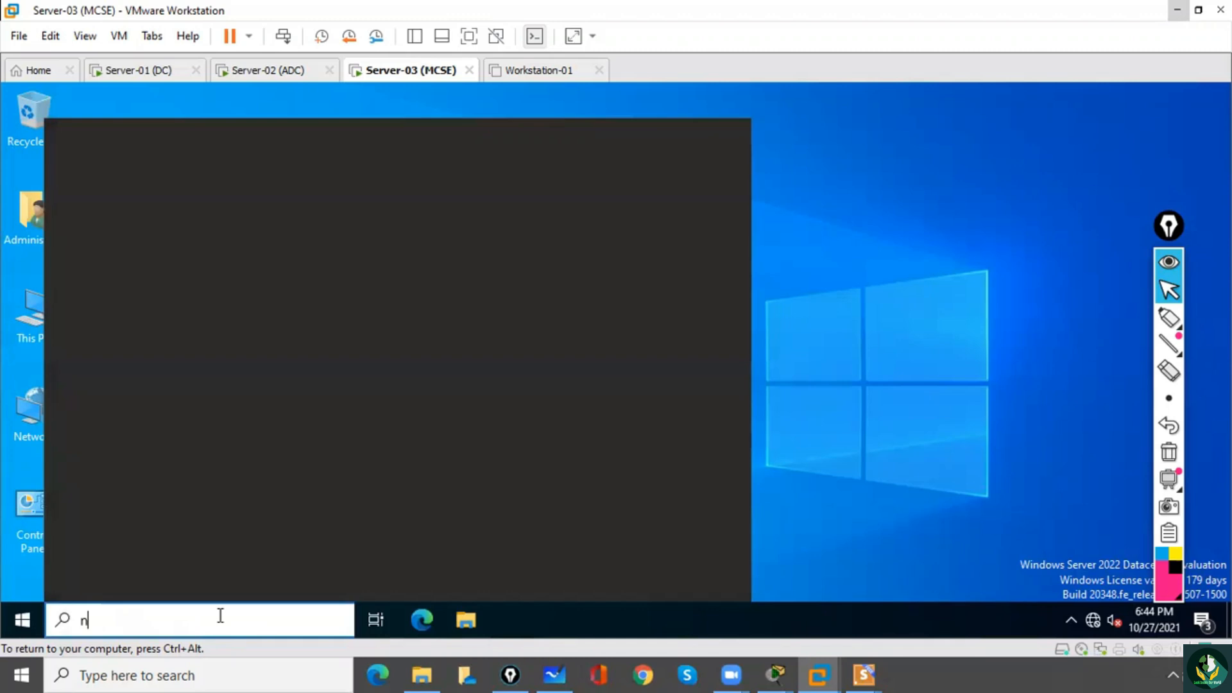
{"action": "type", "text": "cpa.cp"}
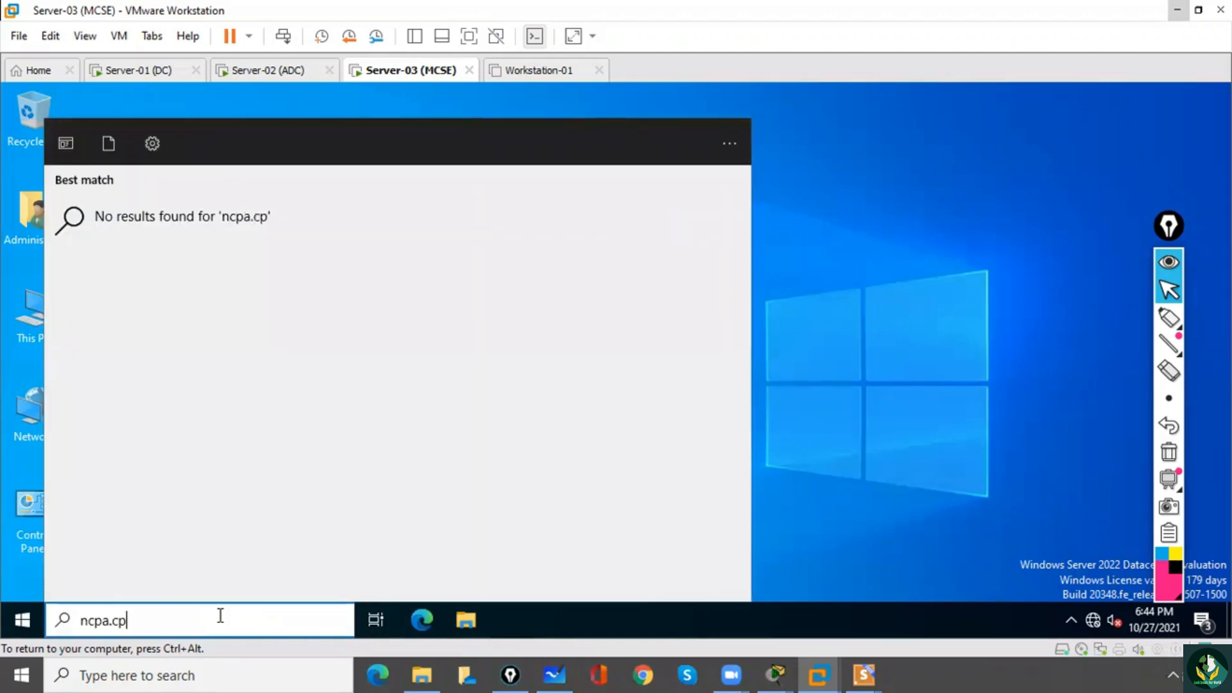
{"action": "type", "text": "l"}
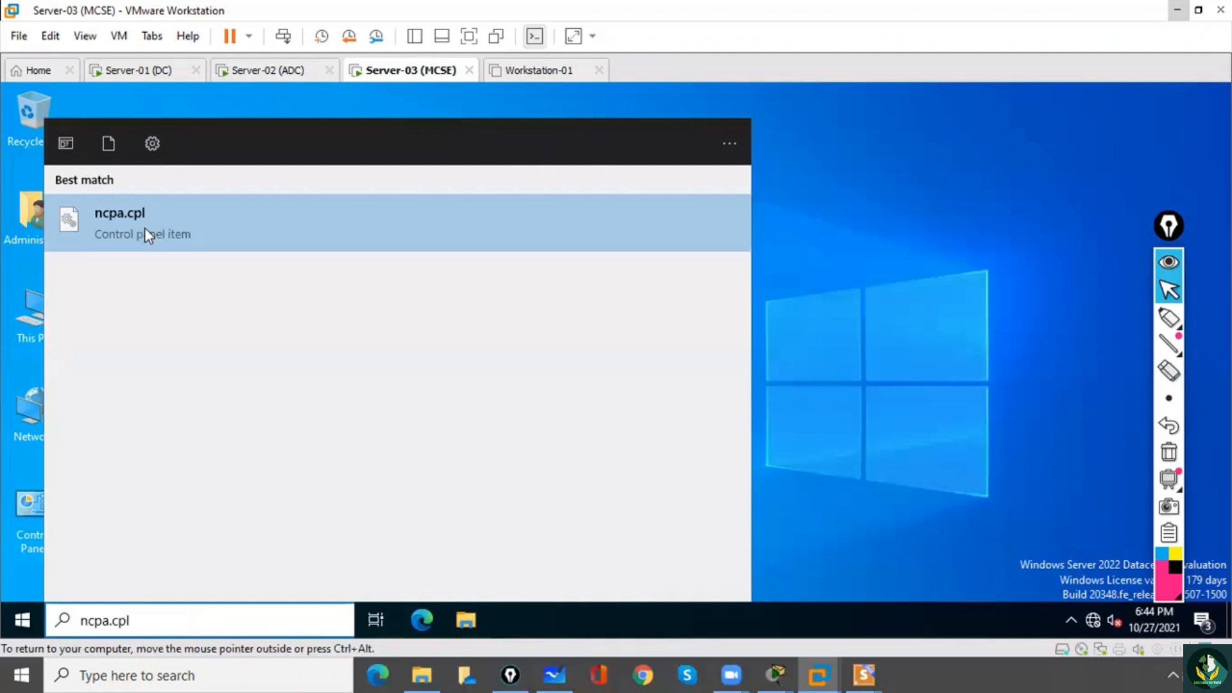
{"action": "left_click", "coordinate": [153, 231]}
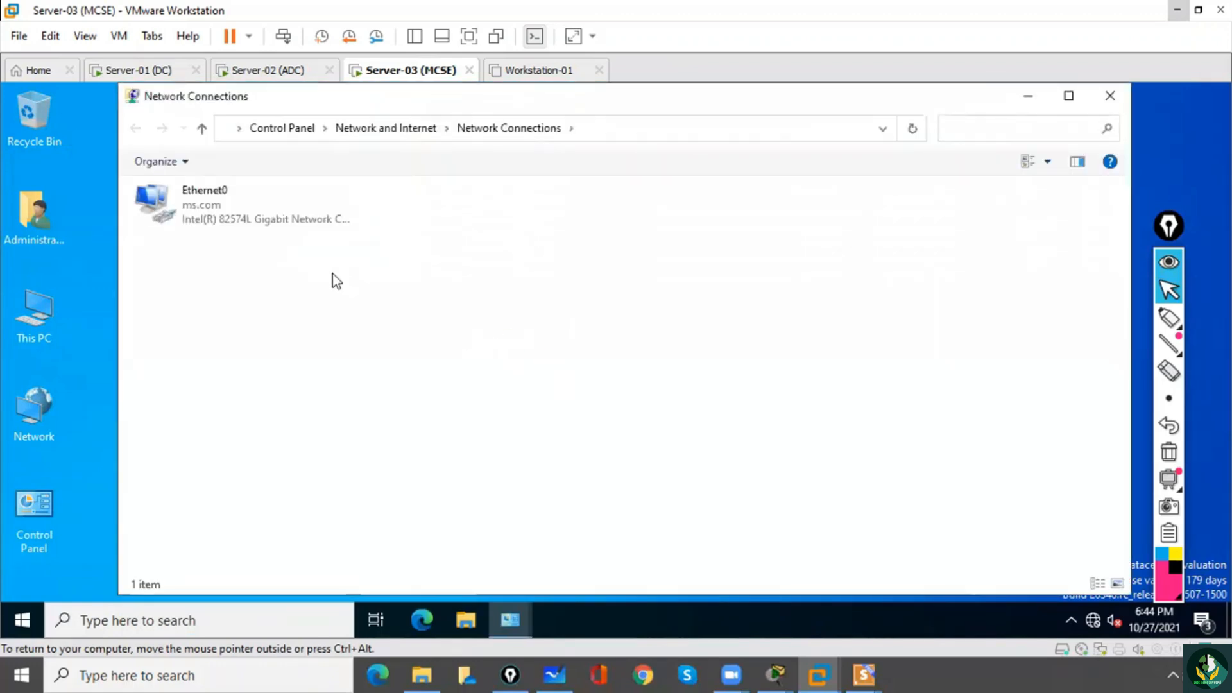
Open Ethernet0's IPv4 properties on Server-03 and set the preferred DNS server to 10.0.0.10.
{"action": "left_click", "coordinate": [203, 204]}
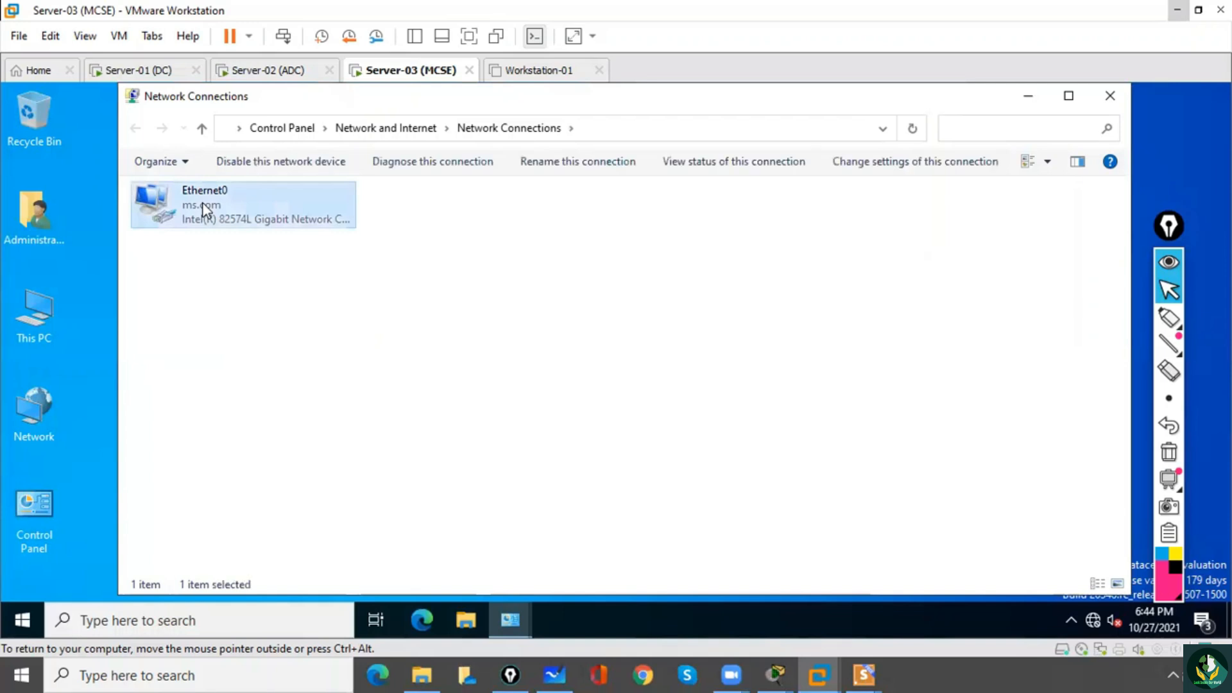
{"action": "double_click", "coordinate": [203, 203]}
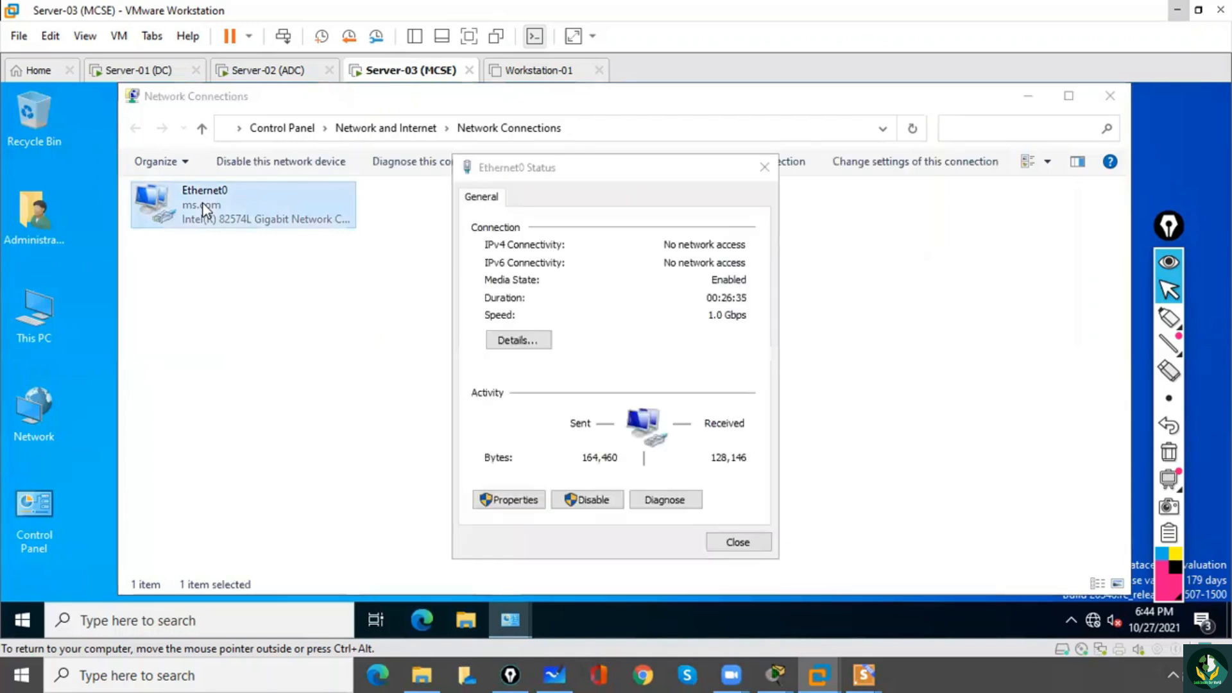
{"action": "left_click", "coordinate": [501, 502]}
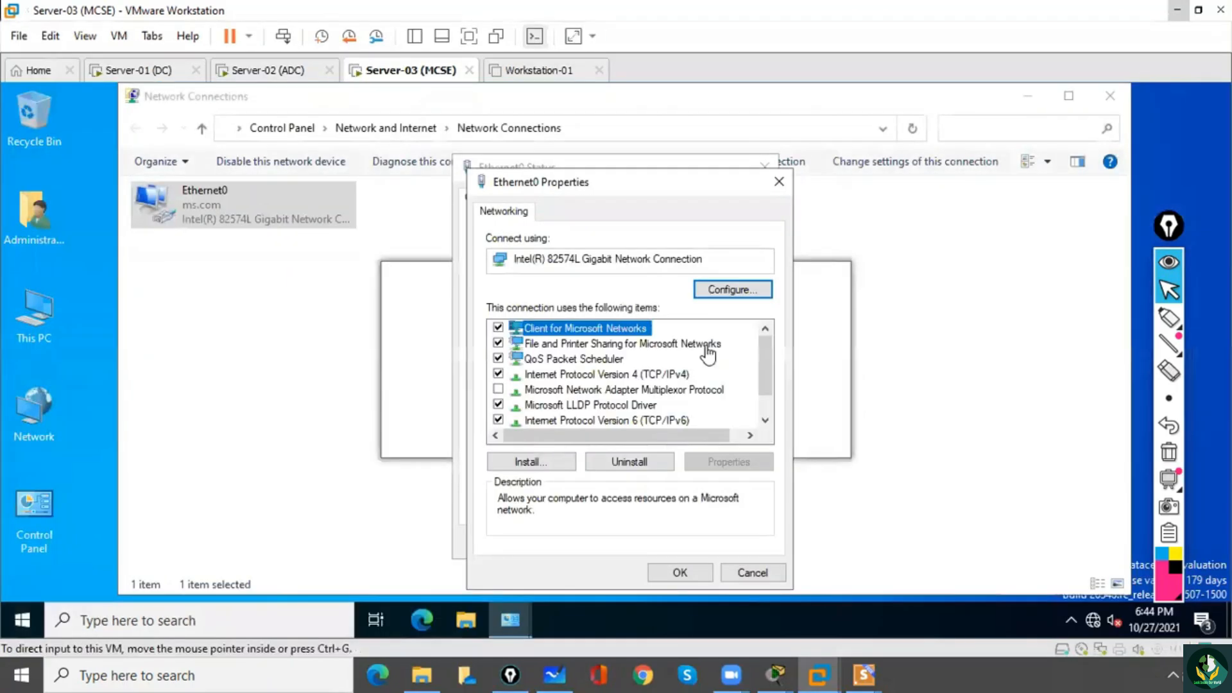
{"action": "double_click", "coordinate": [641, 375]}
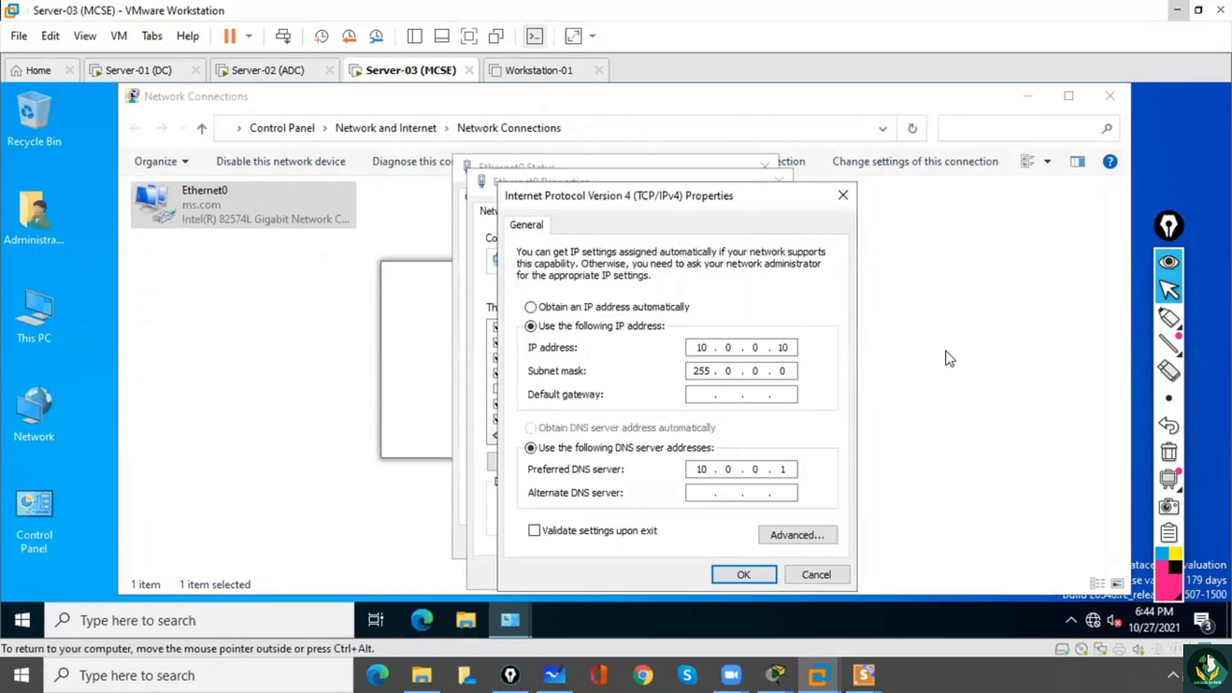
{"action": "left_click", "coordinate": [1169, 317]}
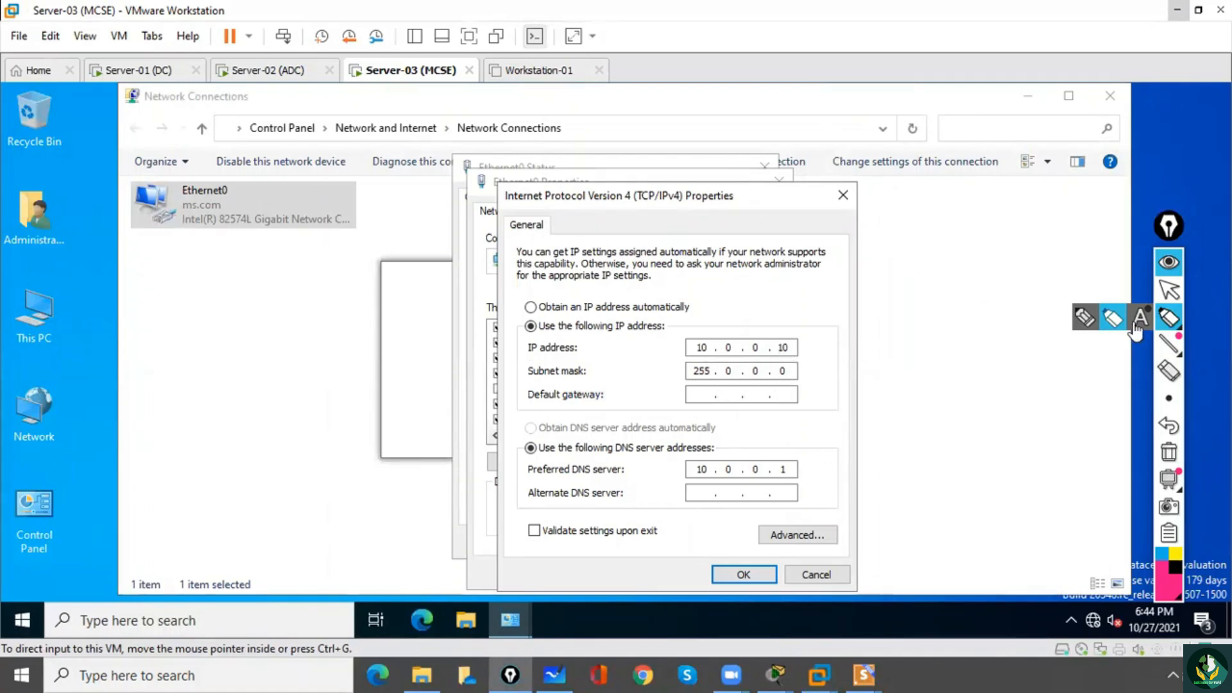
{"action": "left_click", "coordinate": [1168, 292]}
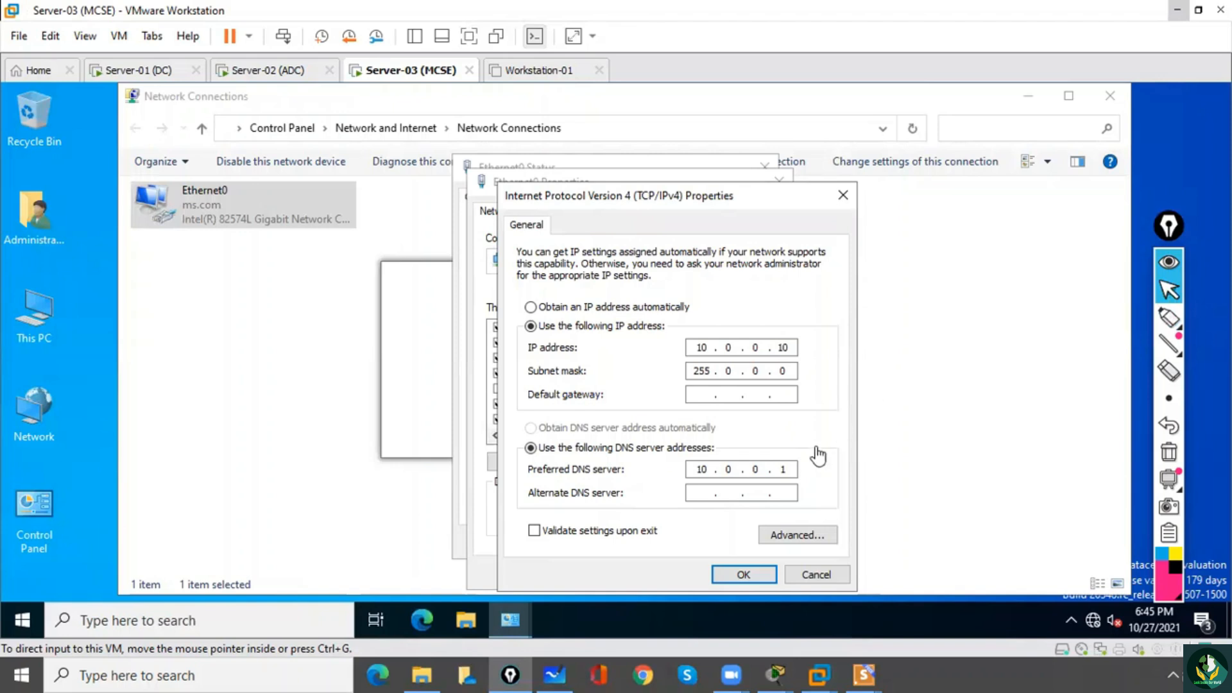
{"action": "left_click", "coordinate": [794, 470]}
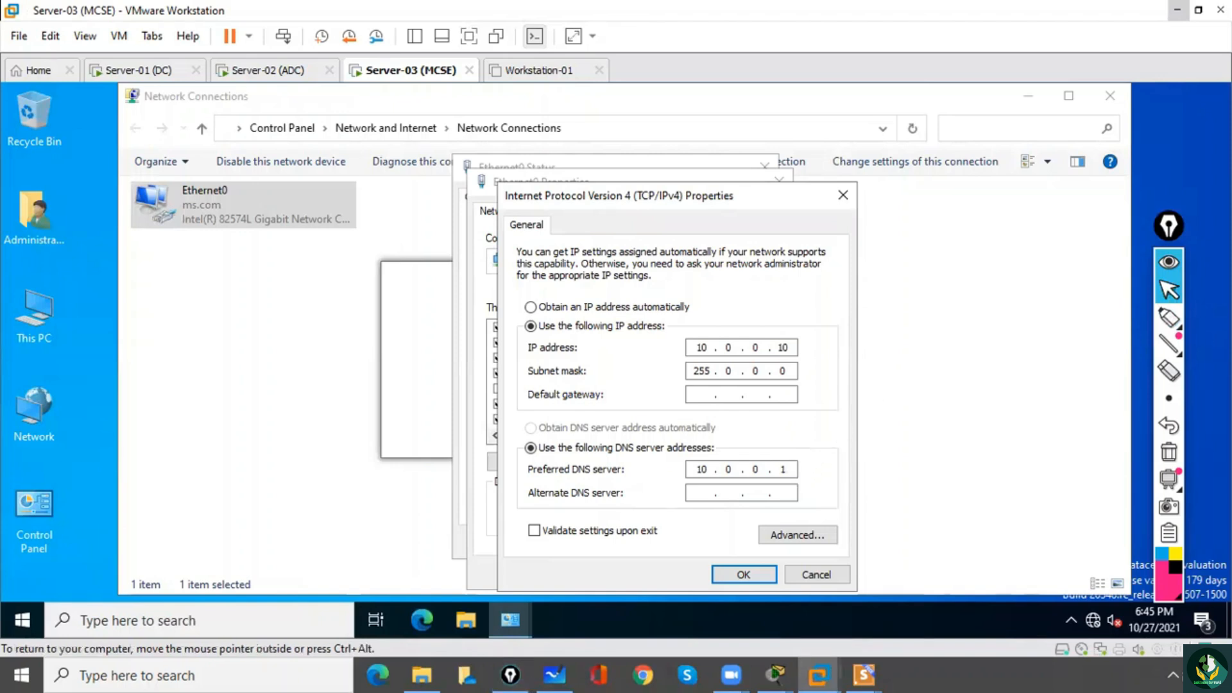
{"action": "type", "text": "0"}
Set Ethernet0's alternate DNS server to 10.0.0.1, accept the IPv4 settings and close the Ethernet0 dialogs.
{"action": "left_click", "coordinate": [705, 493]}
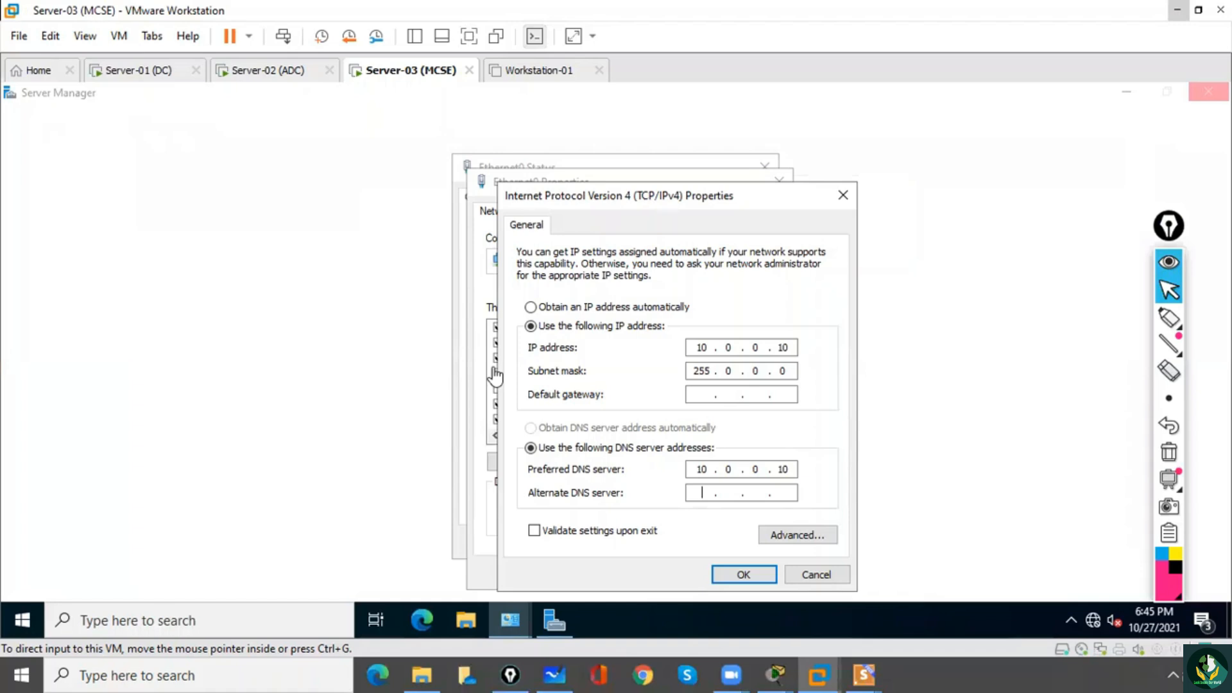
{"action": "left_click", "coordinate": [701, 494]}
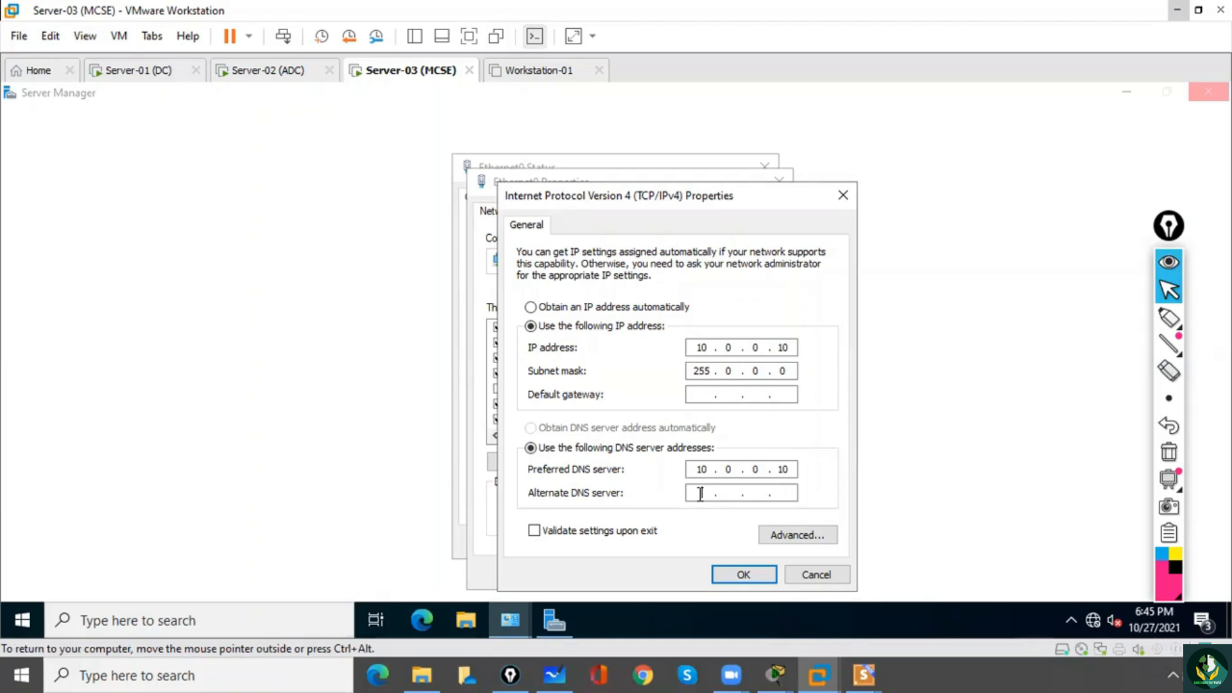
{"action": "type", "text": "10 . 0 . 0 . "}
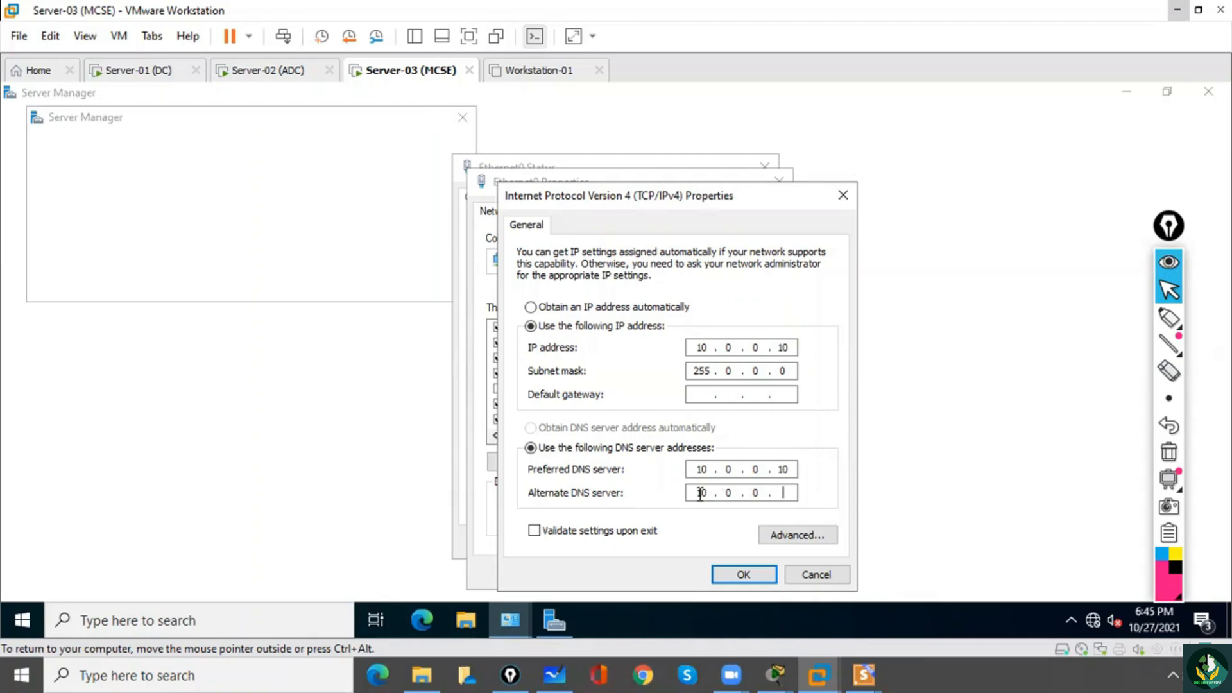
{"action": "type", "text": "1"}
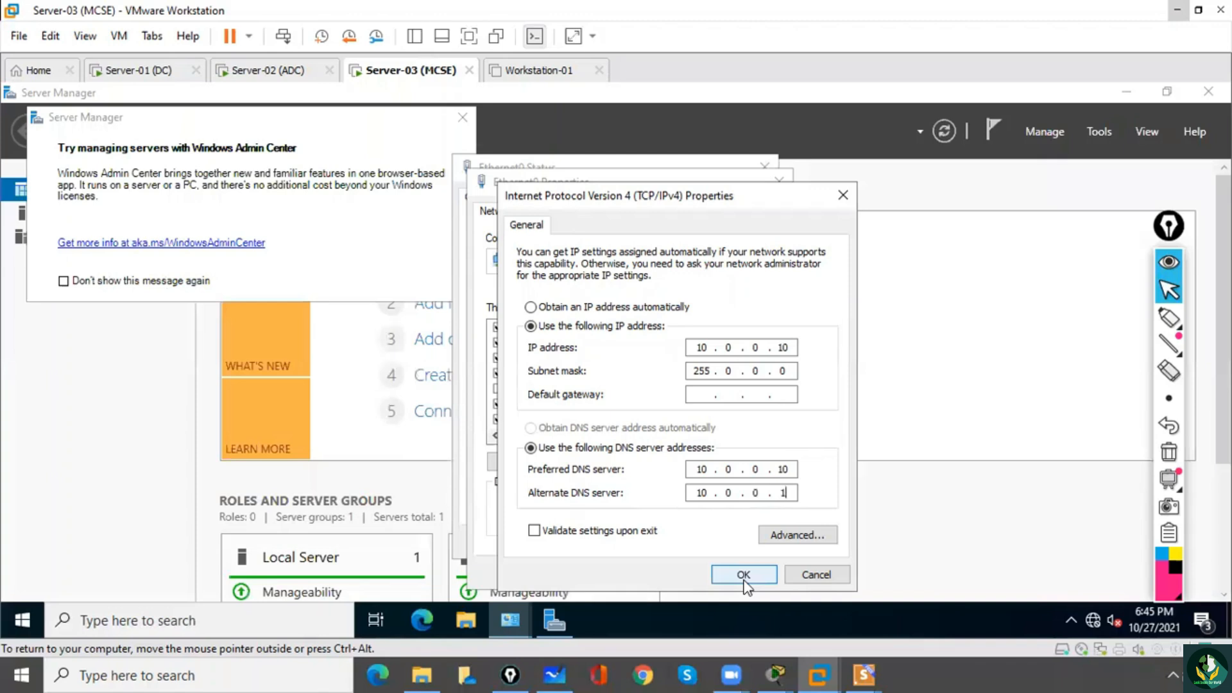
{"action": "left_click", "coordinate": [744, 577]}
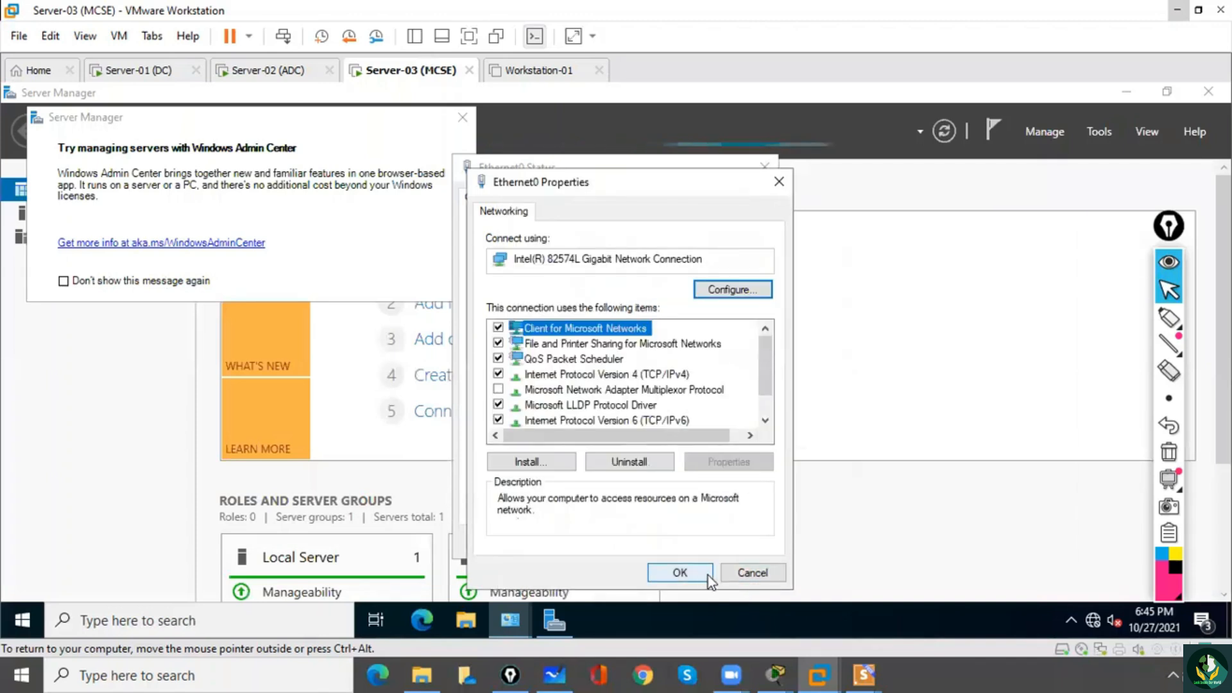
{"action": "left_click", "coordinate": [695, 577]}
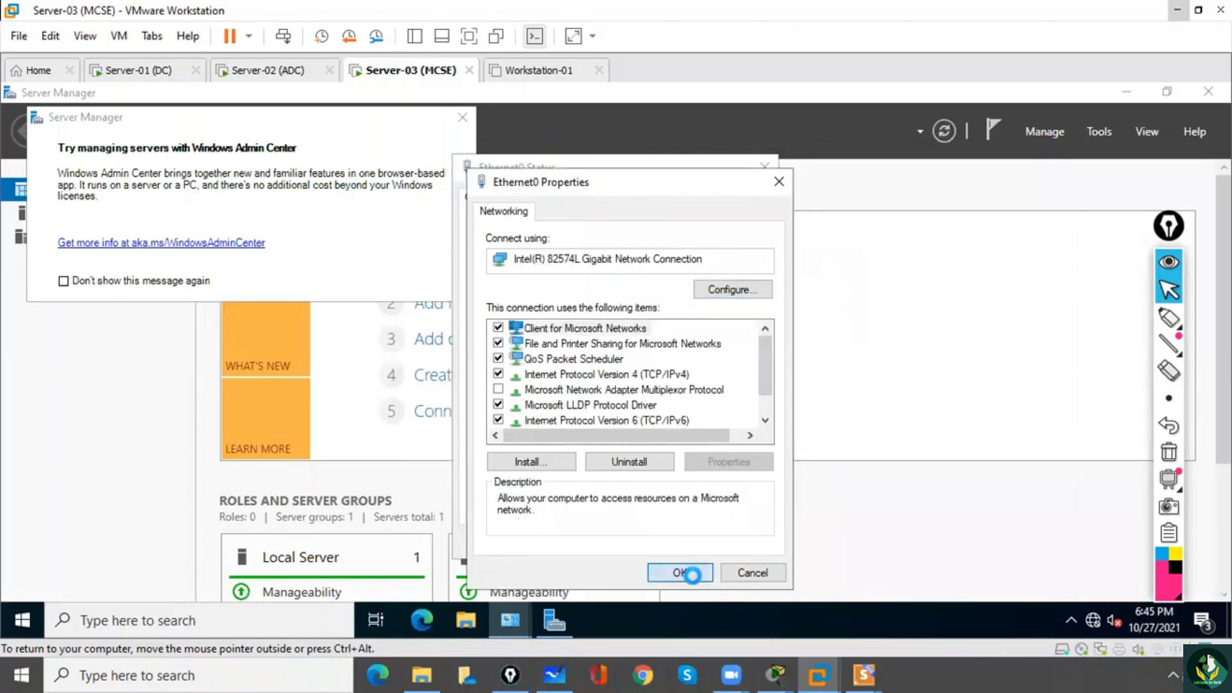
{"action": "left_click", "coordinate": [733, 543]}
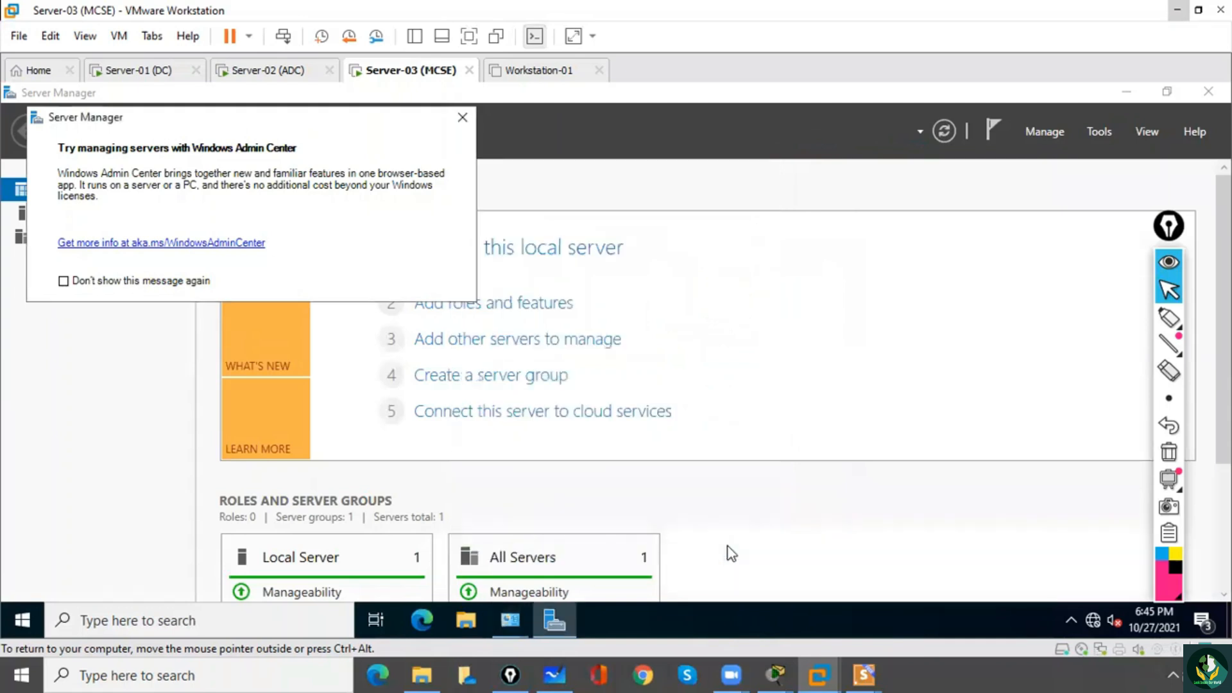
Dismiss the Windows Admin Center message and clear Server Manager and Network Connections from the Server-03 desktop.
{"action": "left_click", "coordinate": [463, 117]}
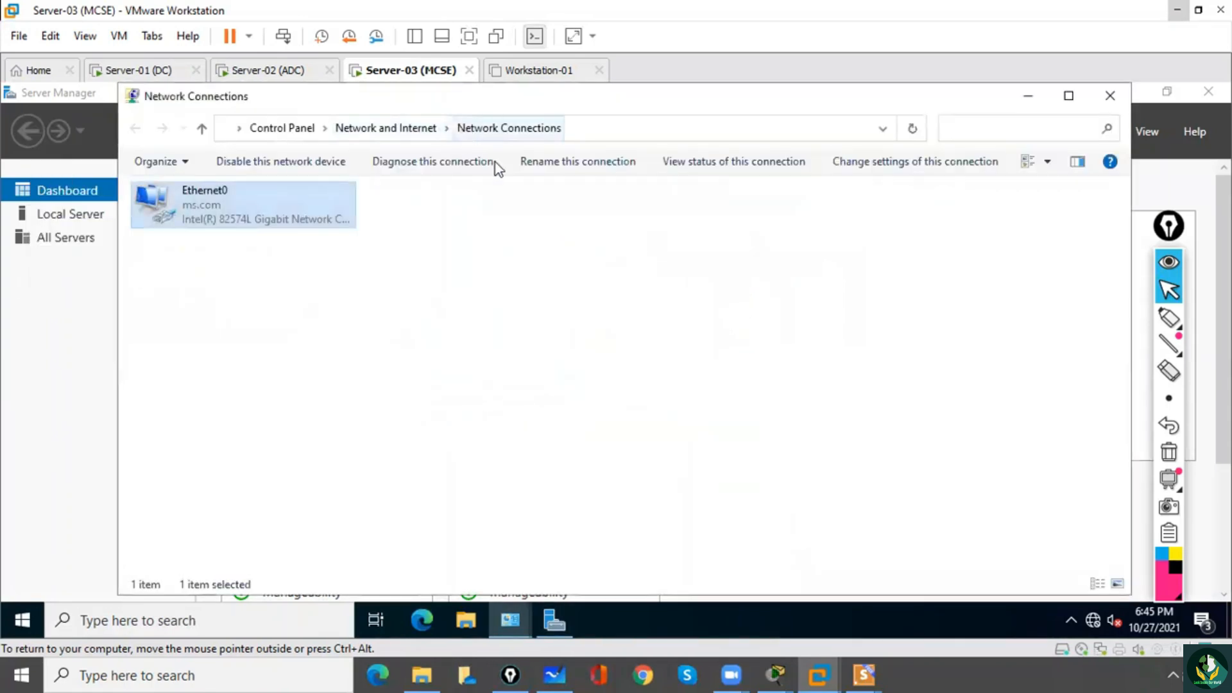
{"action": "left_click", "coordinate": [1111, 96]}
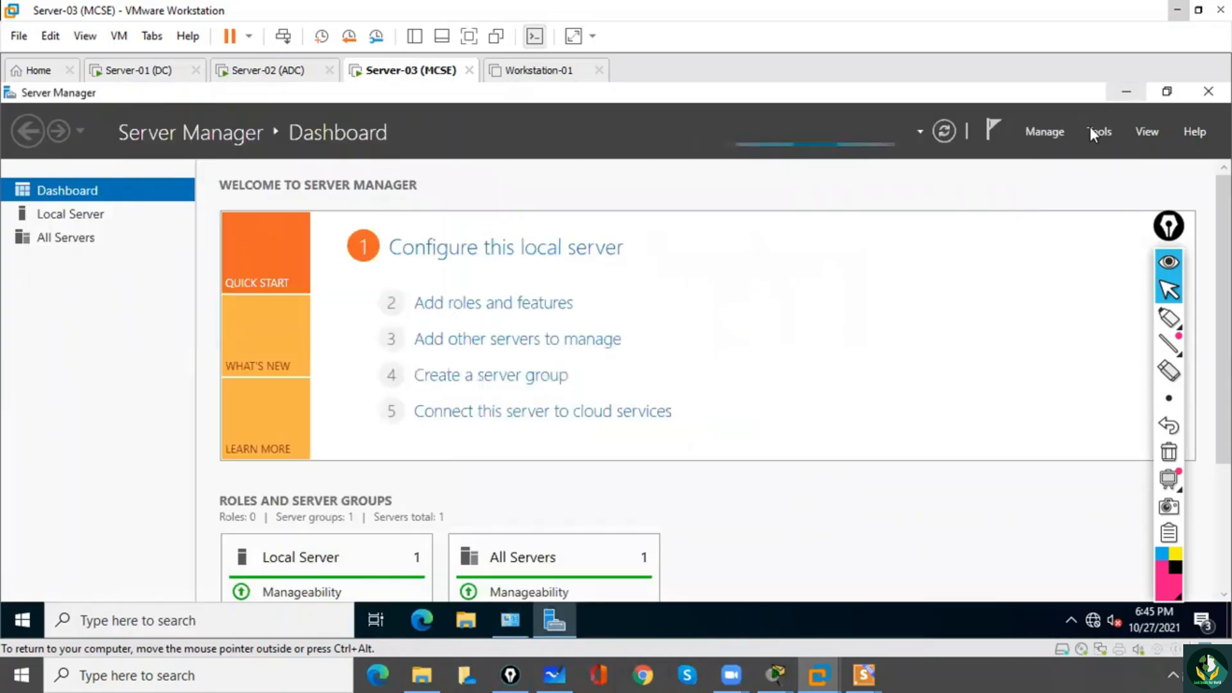
{"action": "left_click", "coordinate": [1126, 91]}
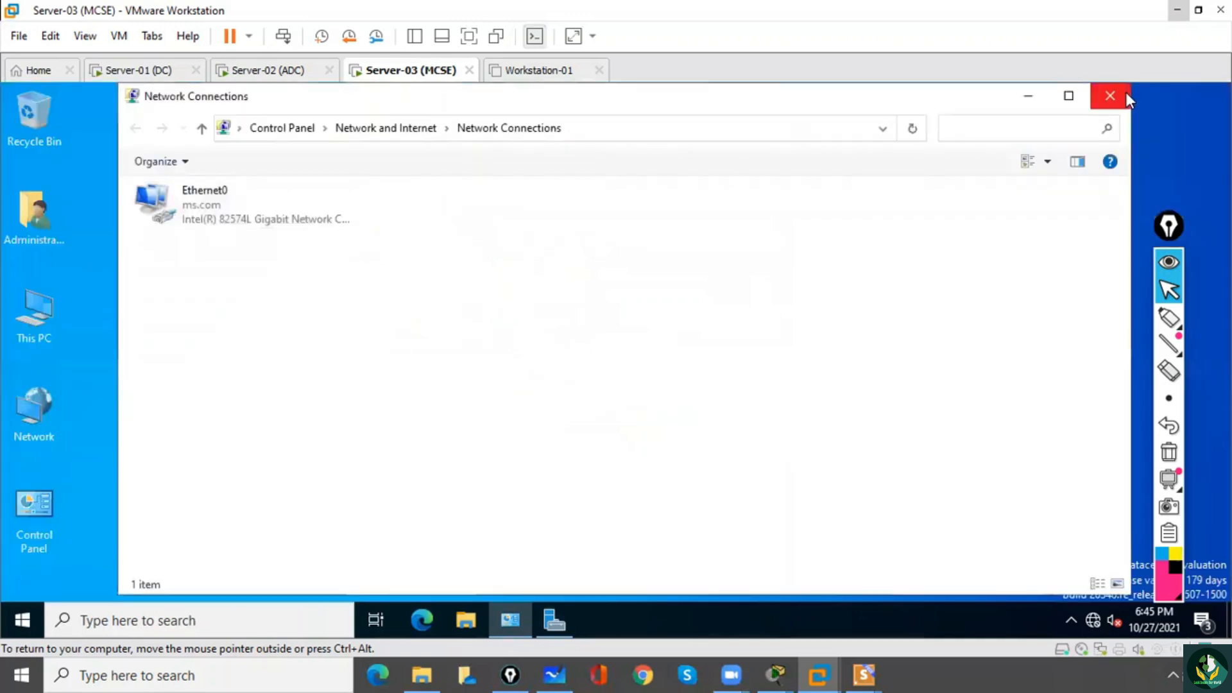
{"action": "left_click", "coordinate": [1027, 97]}
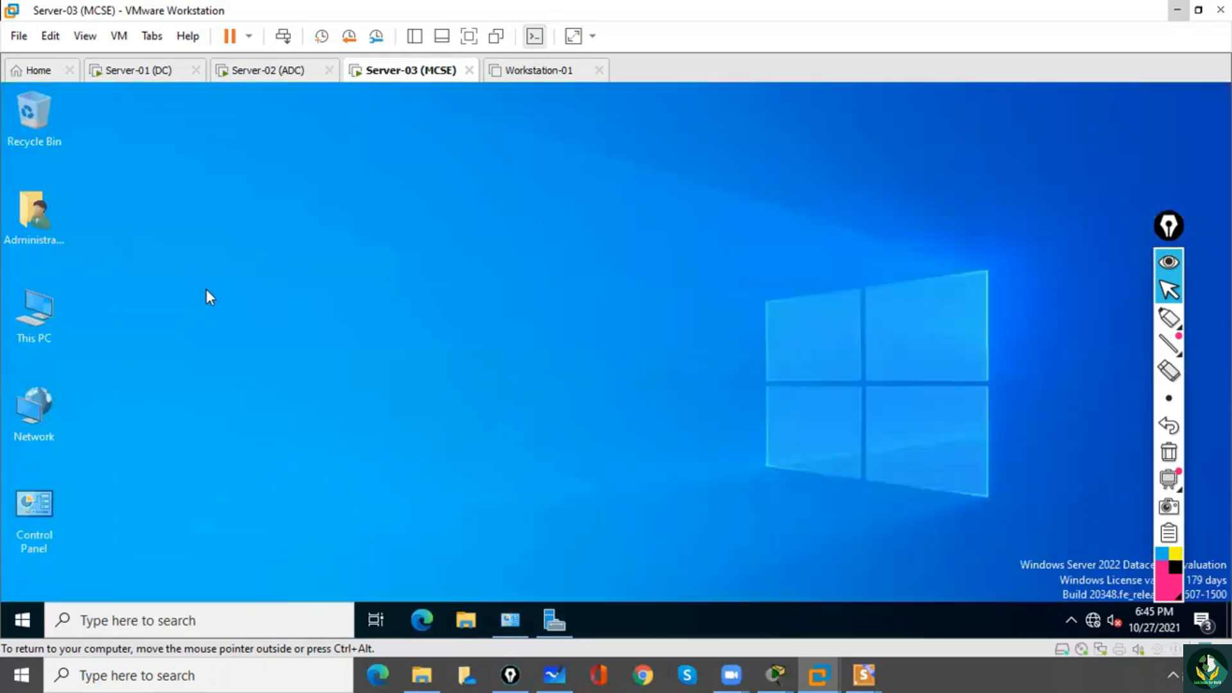
Check Server-03's full device name and domain membership in its About page and in System Properties.
{"action": "right_click", "coordinate": [48, 298]}
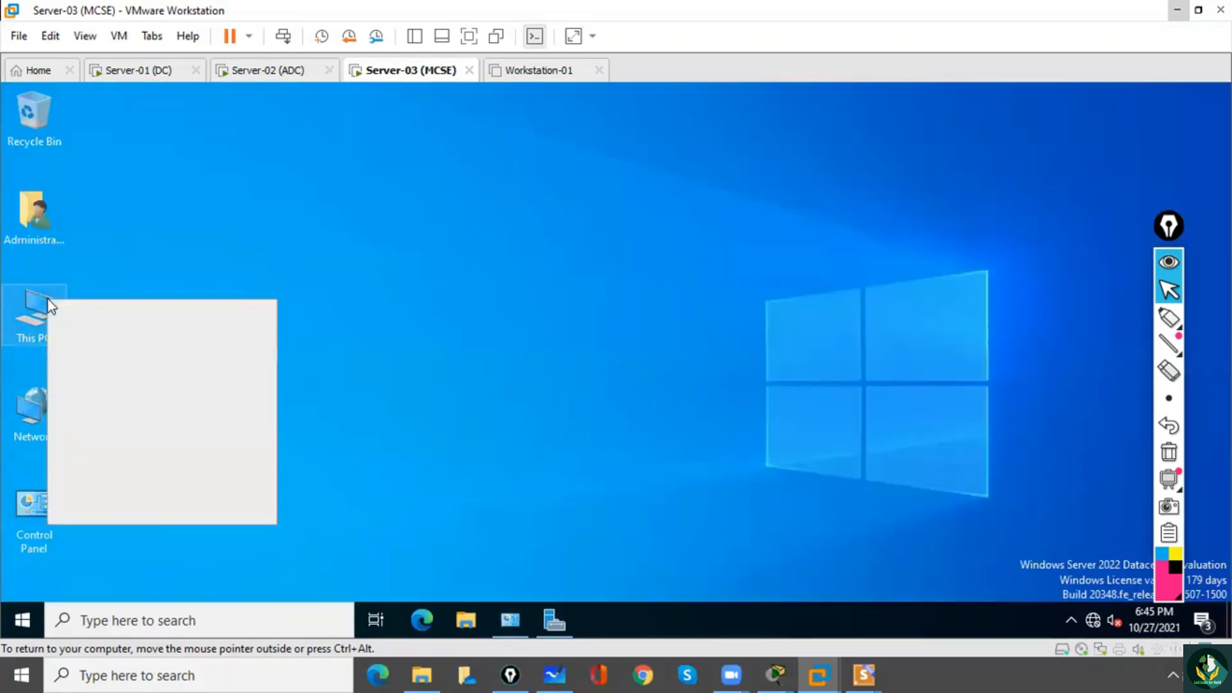
{"action": "left_click", "coordinate": [100, 508]}
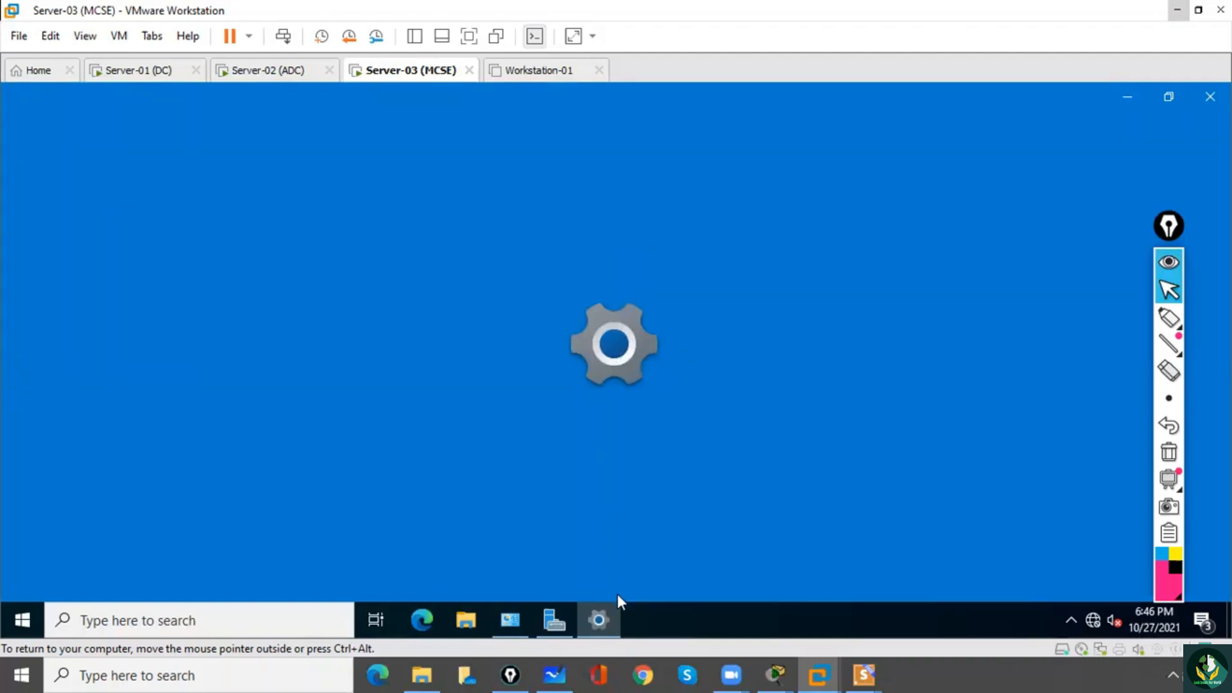
{"action": "left_click", "coordinate": [601, 619]}
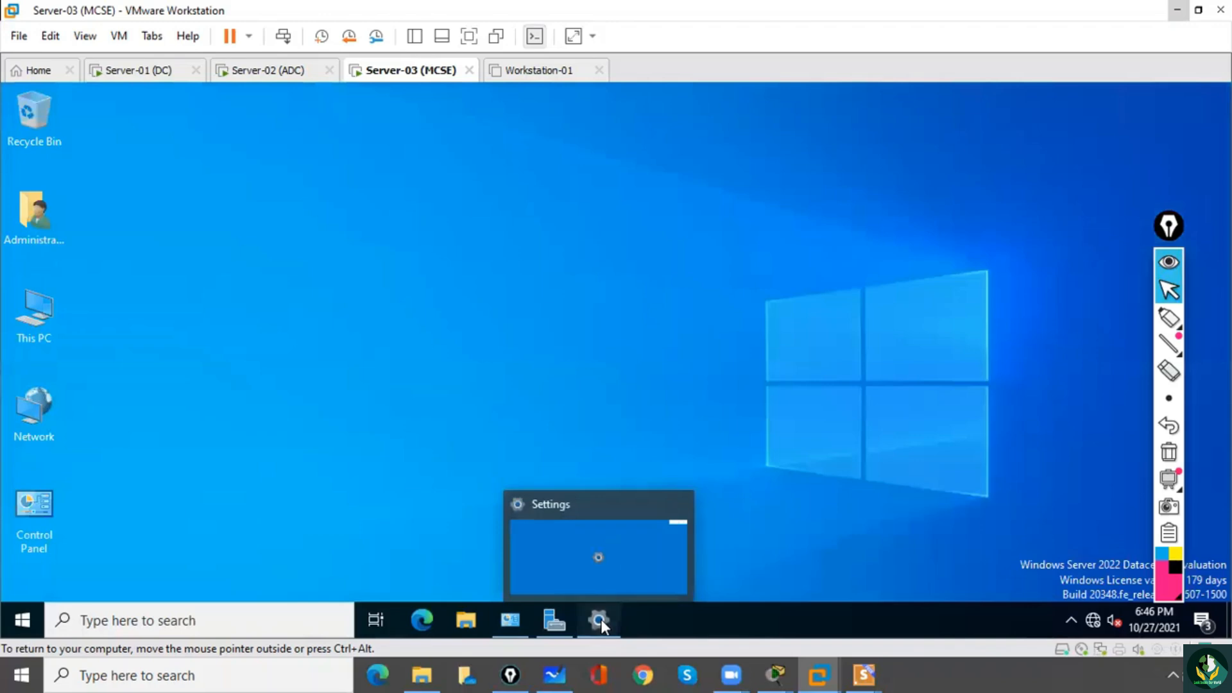
{"action": "left_click", "coordinate": [600, 619]}
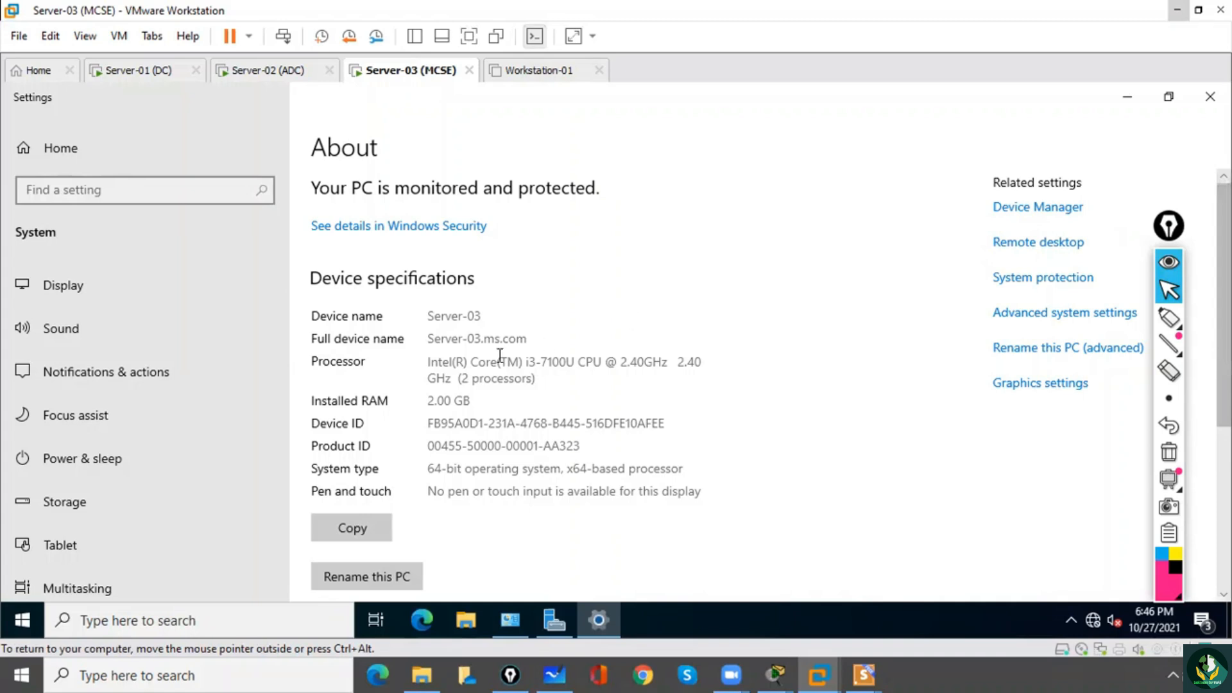
{"action": "left_click_drag", "start_coordinate": [483, 338], "coordinate": [516, 339]}
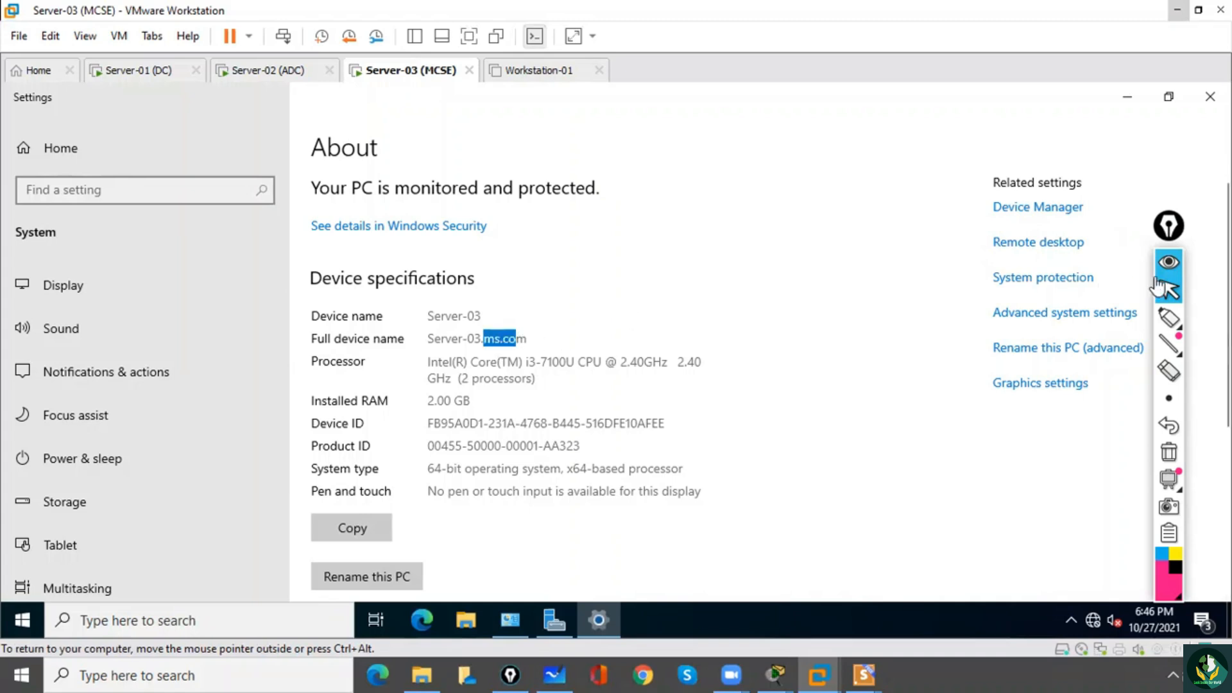
{"action": "left_click", "coordinate": [1045, 321]}
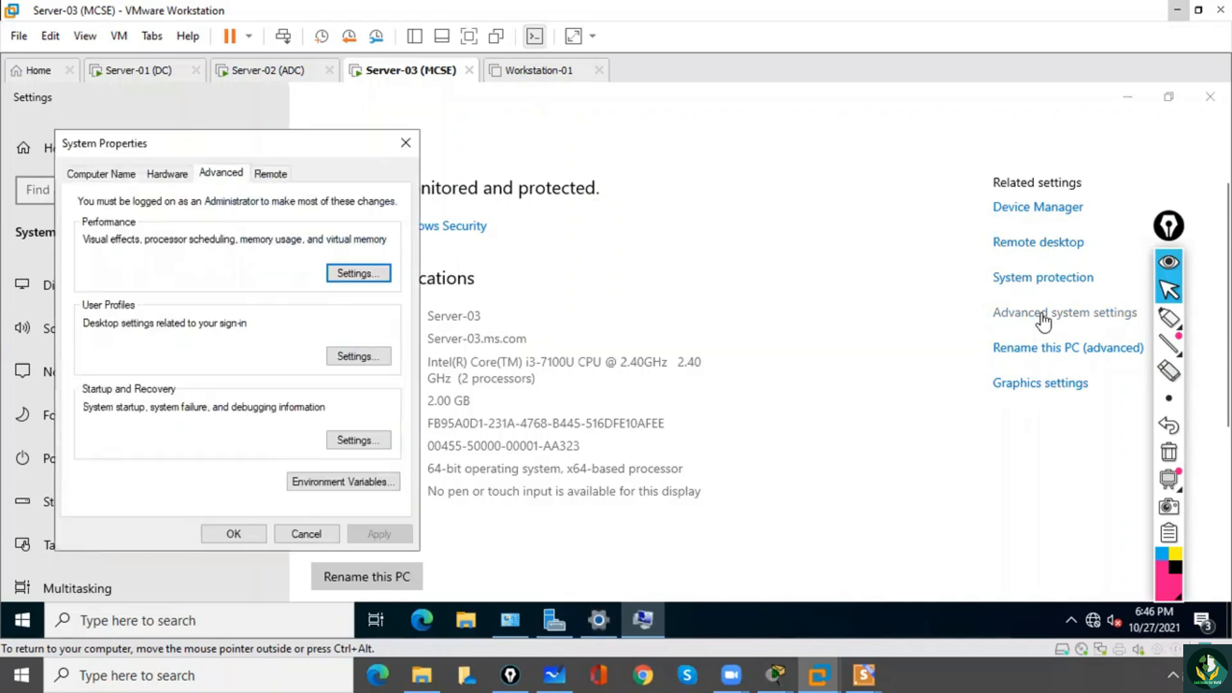
{"action": "left_click", "coordinate": [113, 178]}
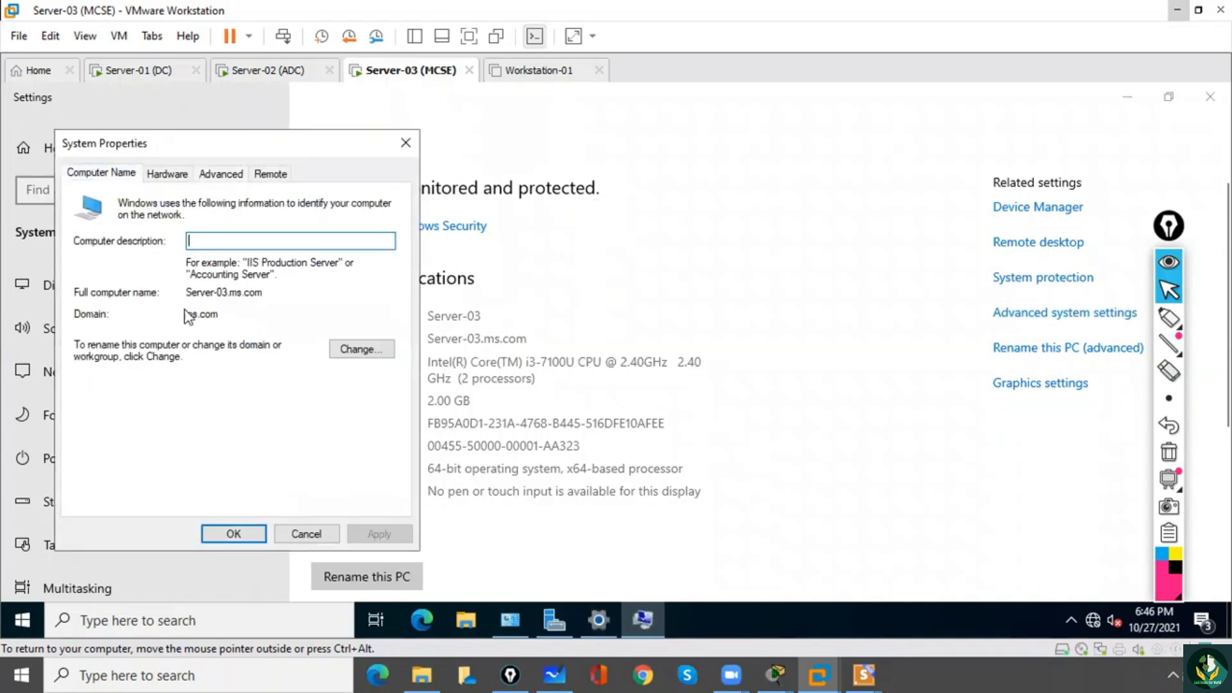
{"action": "left_click_drag", "start_coordinate": [185, 314], "coordinate": [232, 317]}
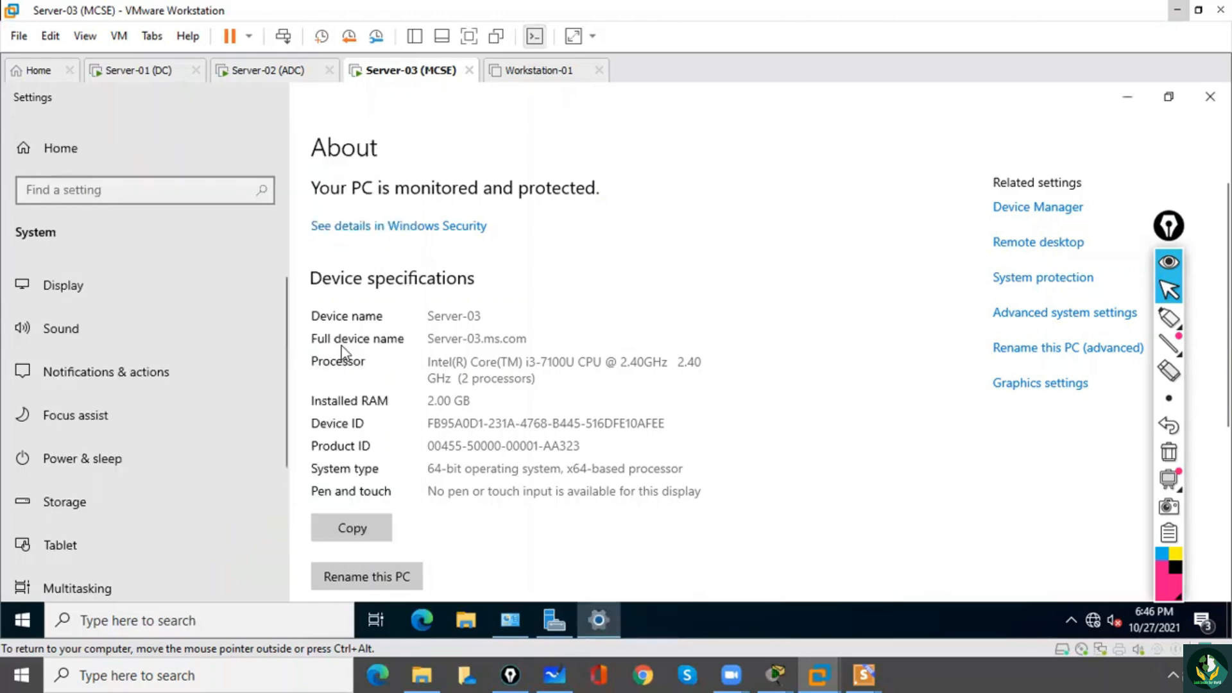
Switch to the running Presentations slide show at the Tree - Lab slide about joining the server to the domain.
{"action": "mouse_move", "coordinate": [864, 675]}
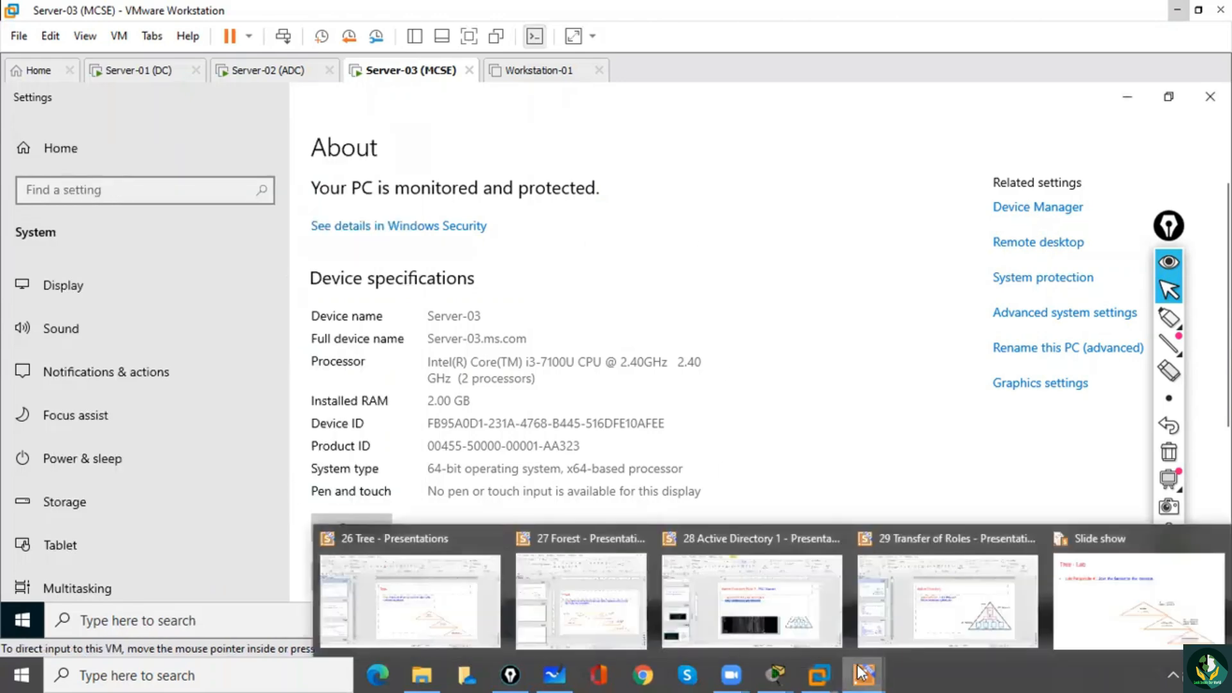
{"action": "left_click", "coordinate": [1014, 621]}
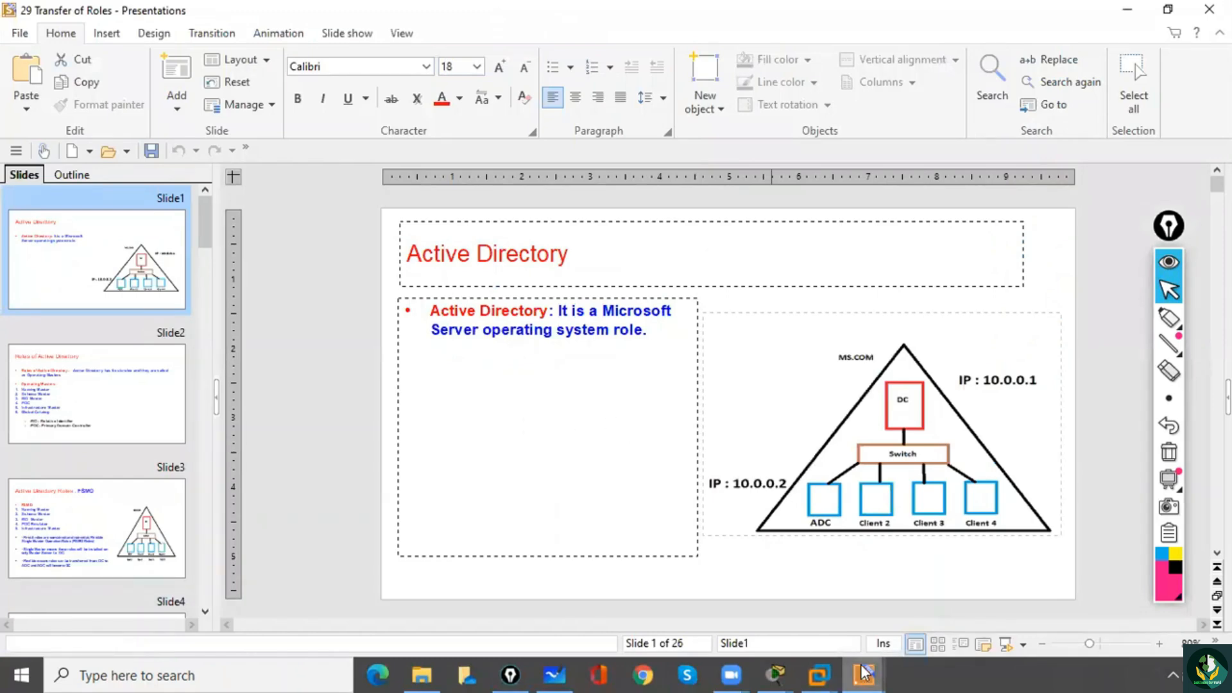
{"action": "mouse_move", "coordinate": [868, 672]}
{"action": "left_click", "coordinate": [1093, 643]}
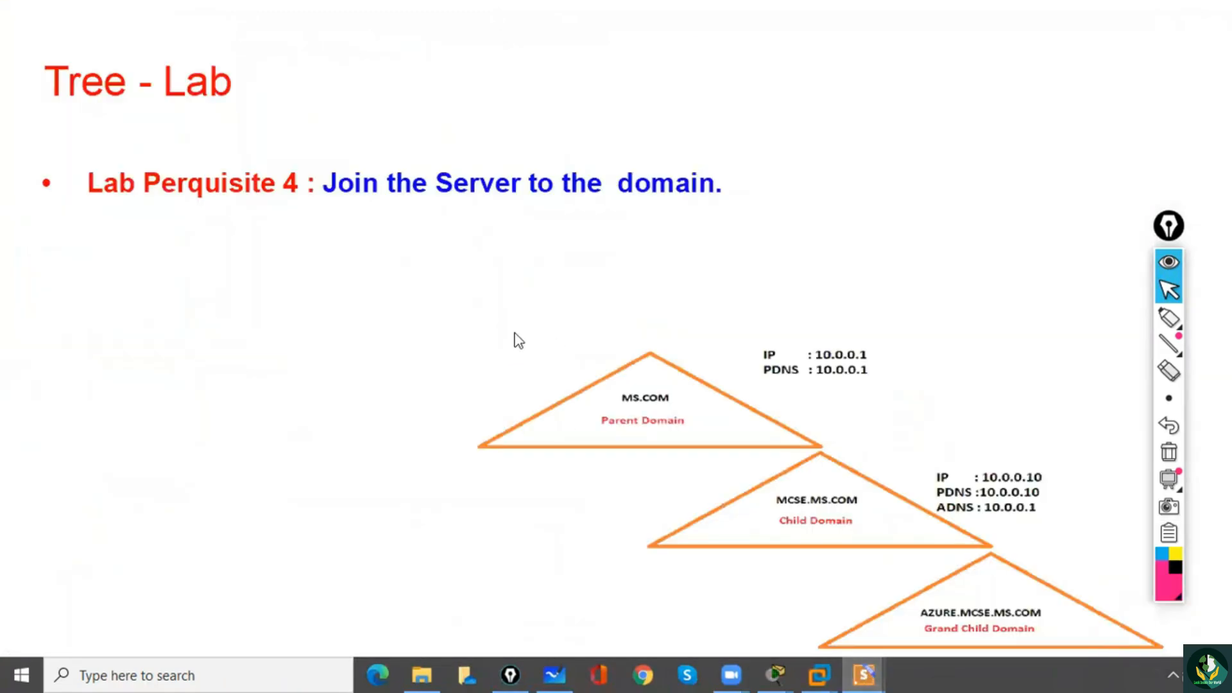
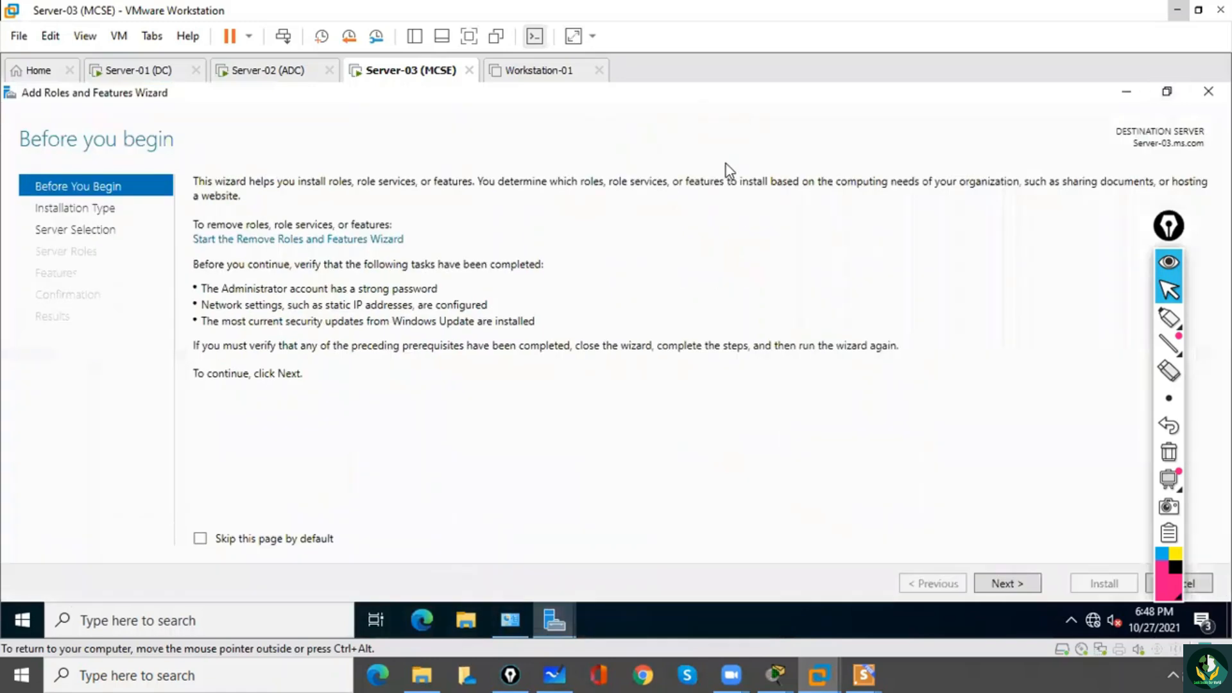
Select the Active Directory Domain Services role with its required features for a role-based installation on Server-03.ms.com.
{"action": "left_click", "coordinate": [995, 586]}
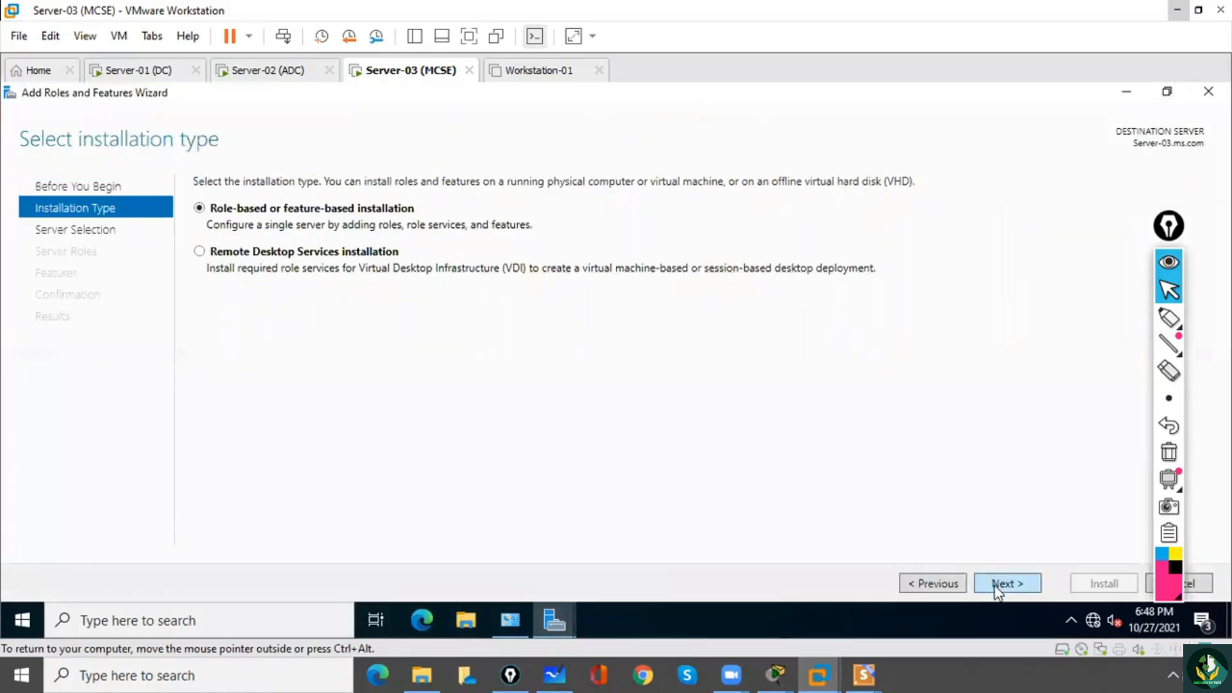
{"action": "left_click", "coordinate": [995, 585]}
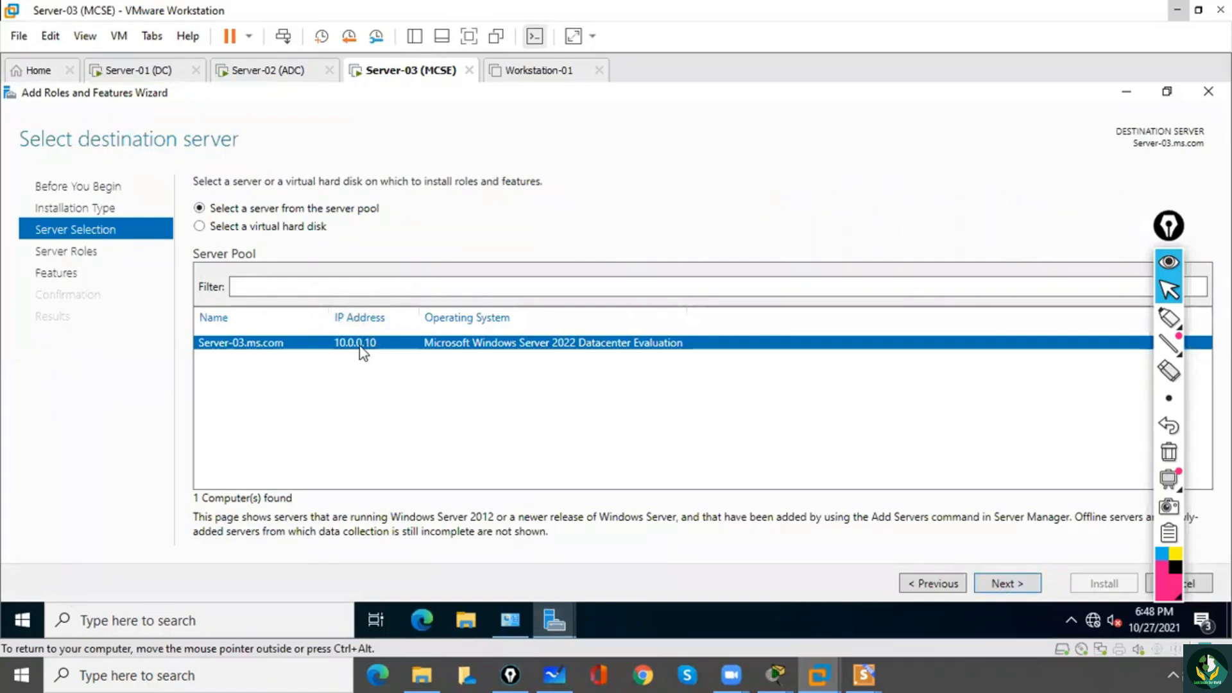
{"action": "left_click", "coordinate": [1020, 584]}
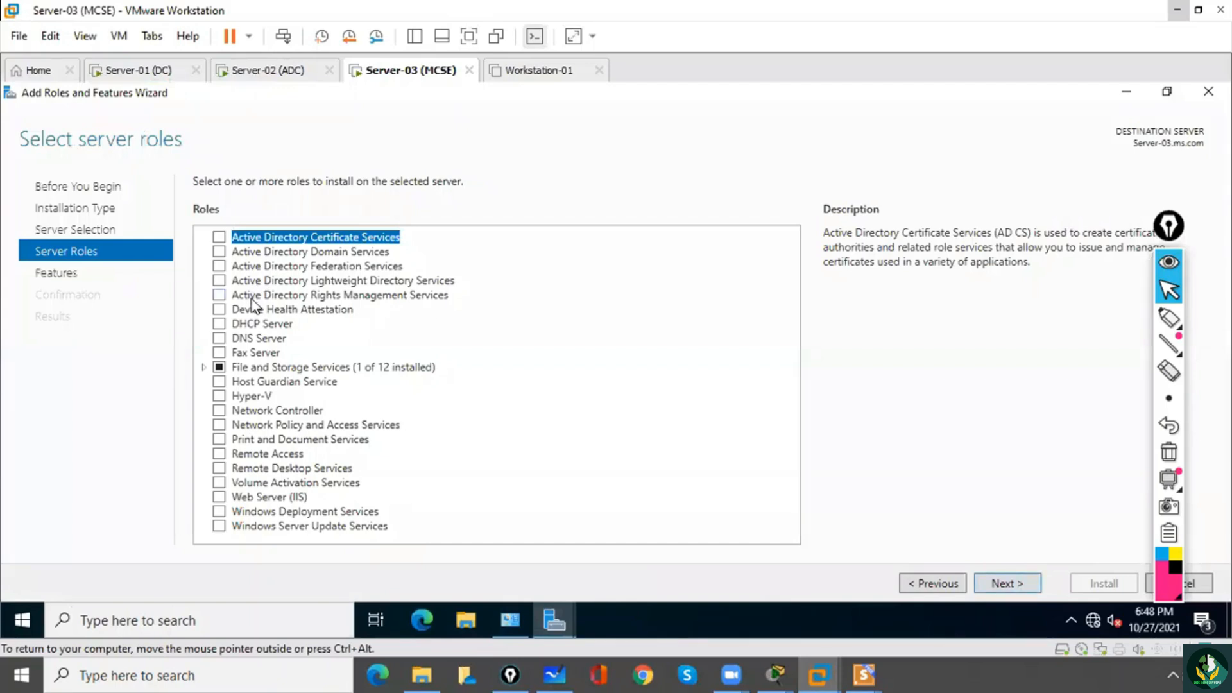
{"action": "left_click", "coordinate": [222, 255]}
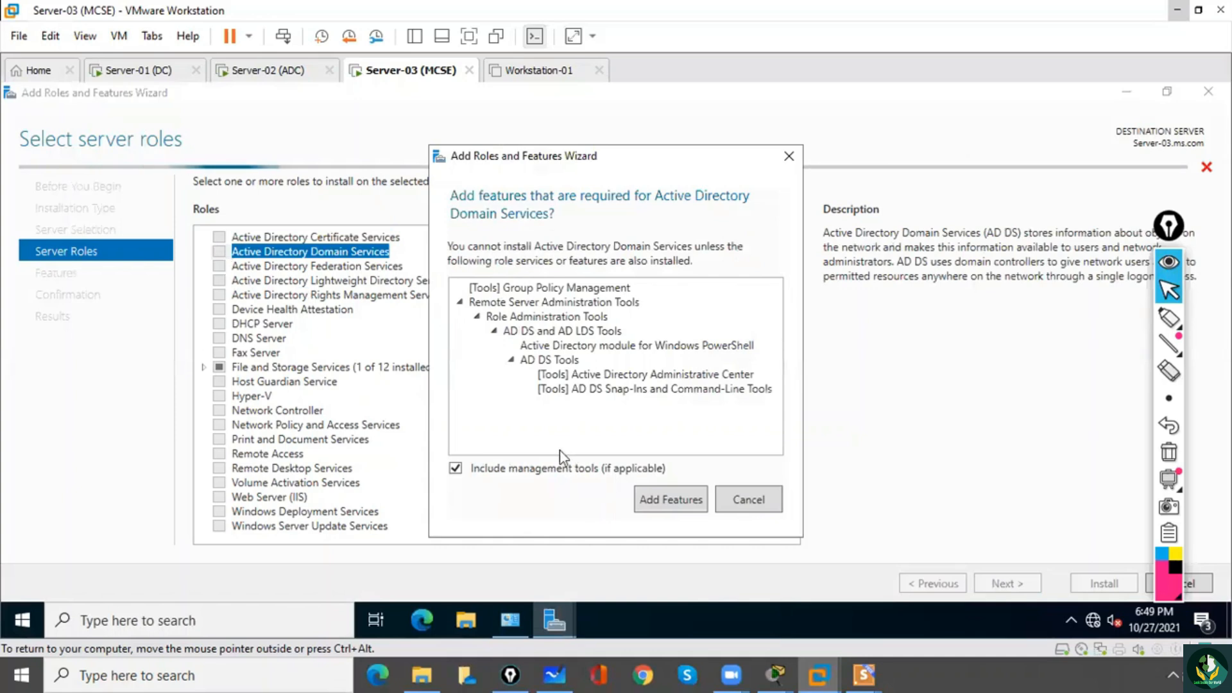
{"action": "left_click", "coordinate": [650, 503]}
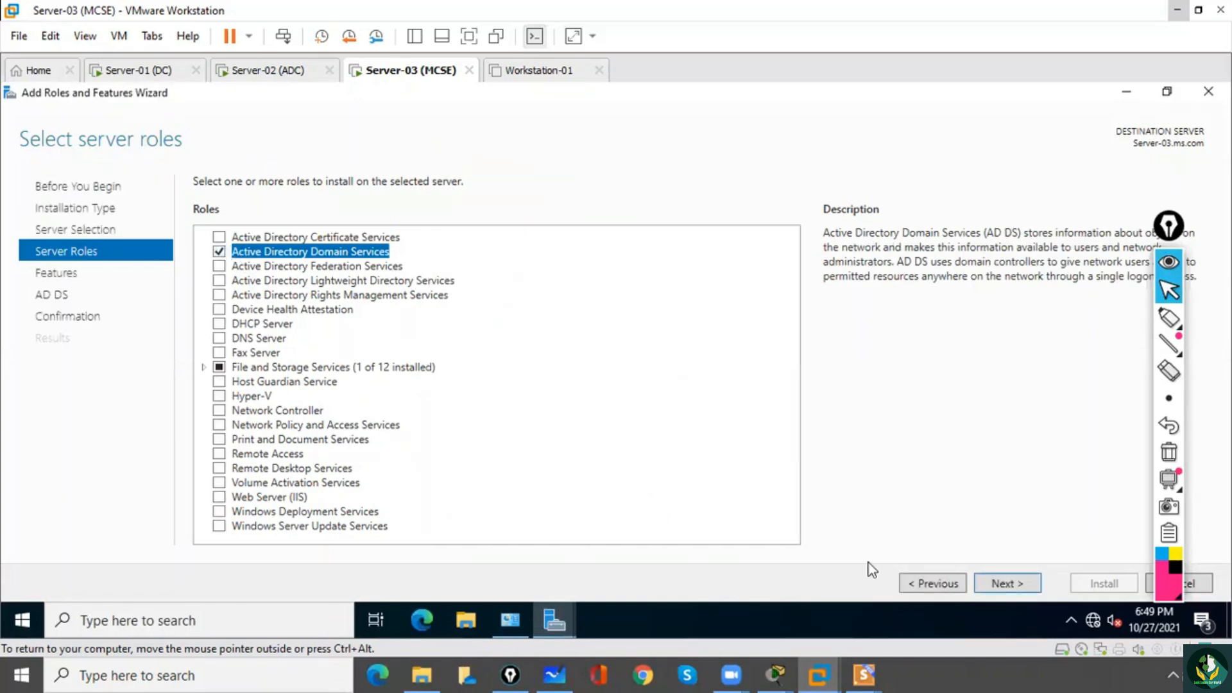
Keep the default features, allow automatic restart of the destination server, and install the AD DS role.
{"action": "left_click", "coordinate": [1005, 584]}
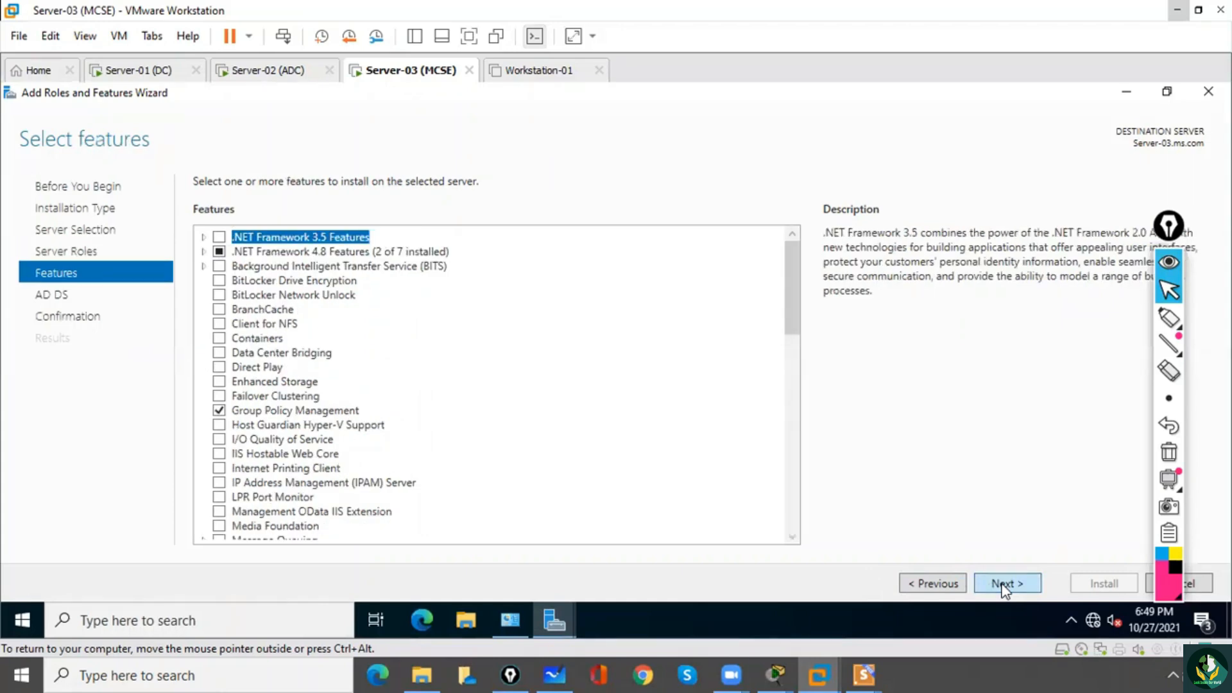
{"action": "left_click", "coordinate": [1004, 583]}
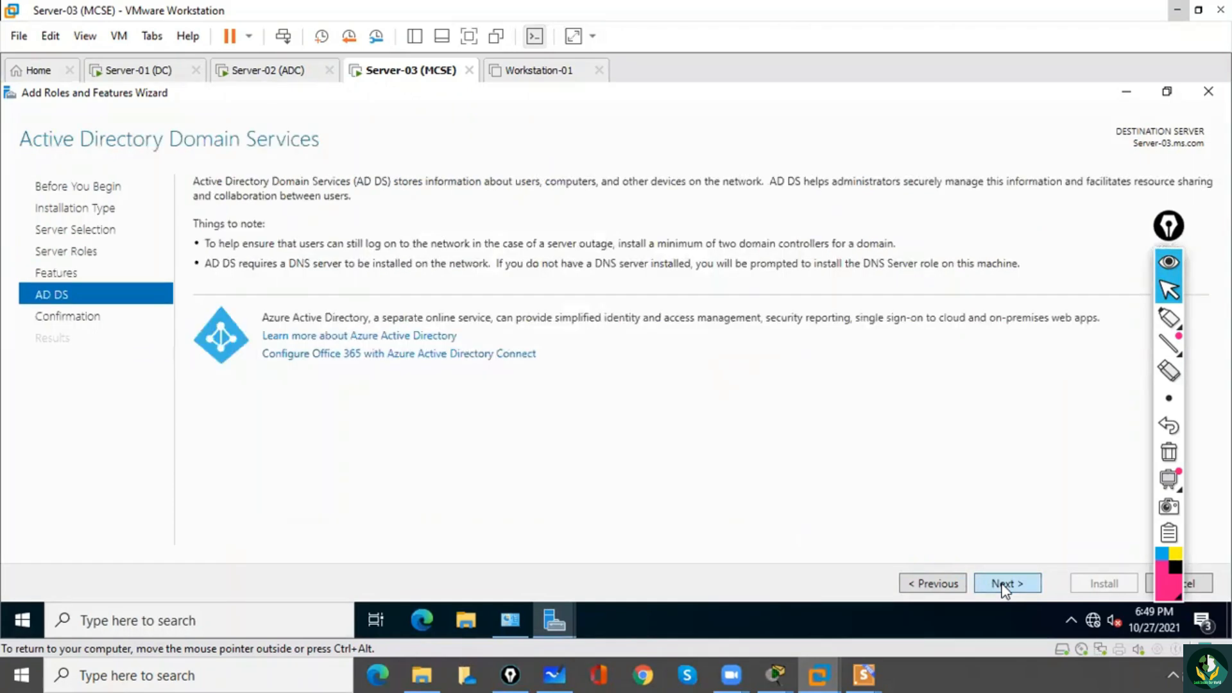
{"action": "left_click", "coordinate": [1005, 584]}
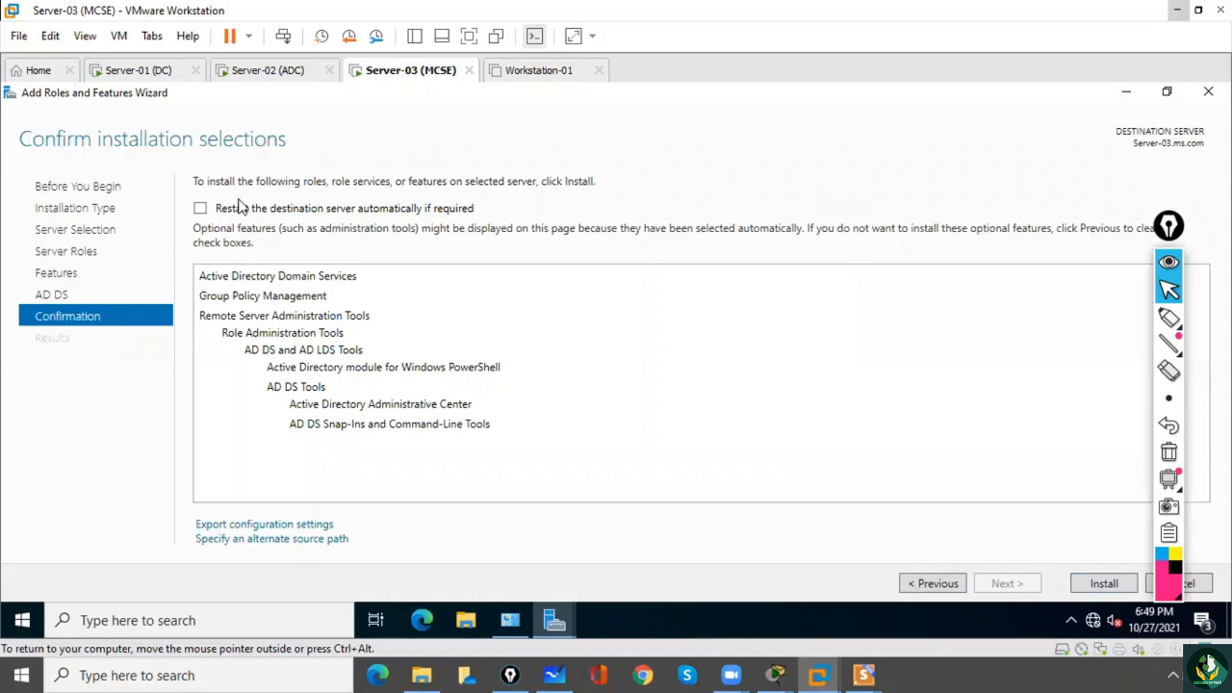
{"action": "left_click", "coordinate": [200, 209]}
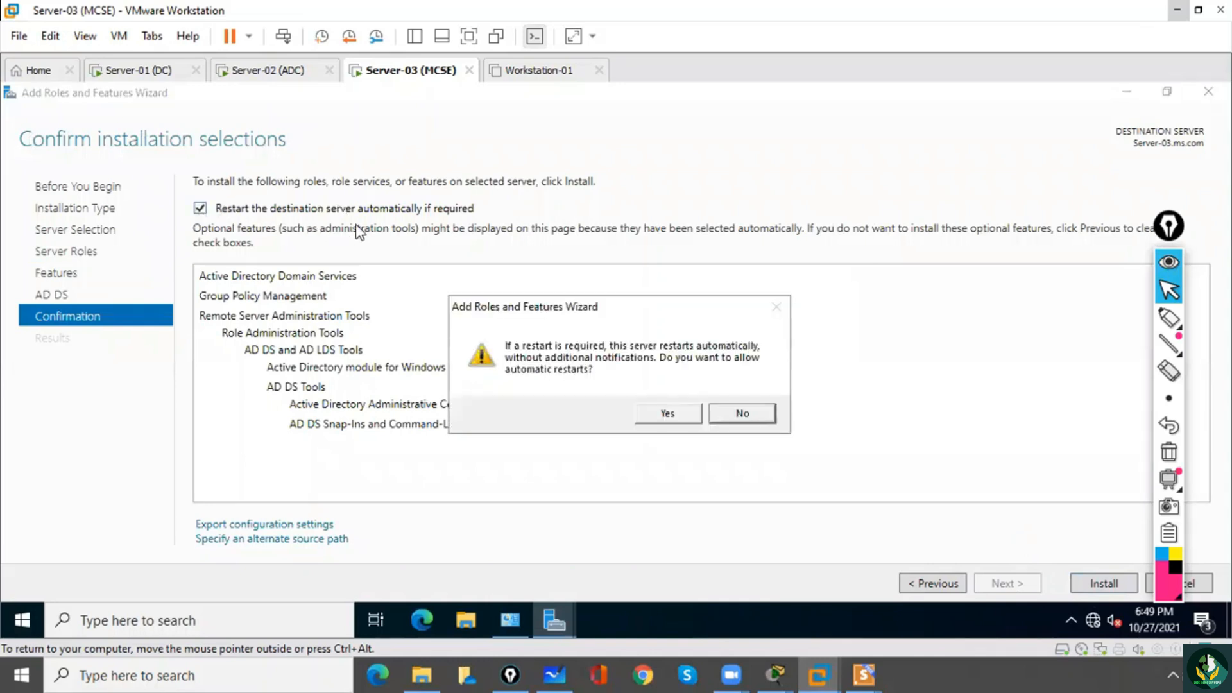
{"action": "left_click", "coordinate": [668, 415]}
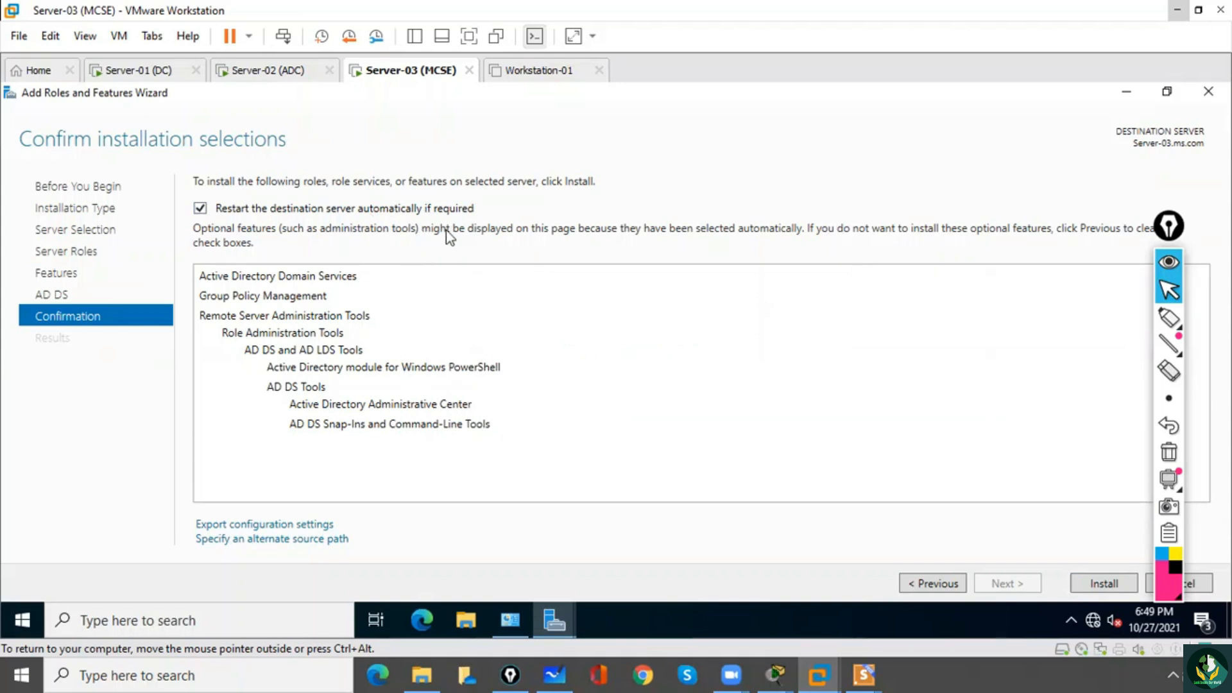
{"action": "left_click", "coordinate": [1103, 583]}
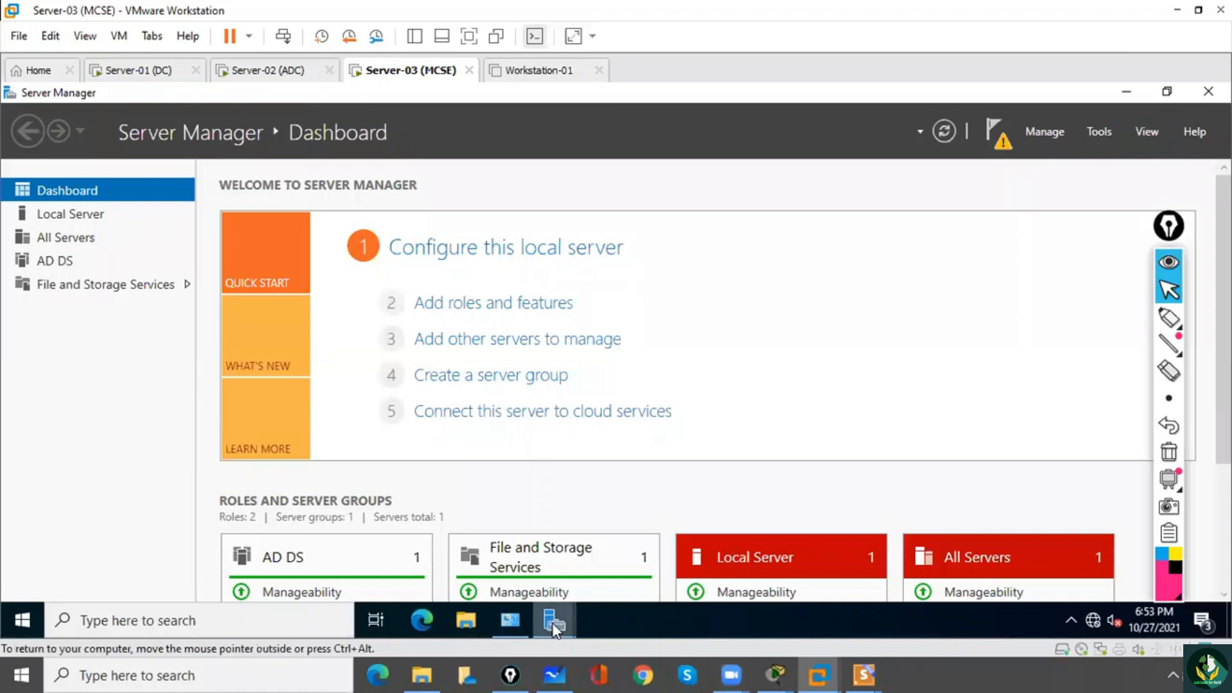
Review the AD DS installation progress, minimize the wizard, and start promoting Server-03 to a domain controller.
{"action": "mouse_move", "coordinate": [554, 625]}
{"action": "left_click", "coordinate": [619, 571]}
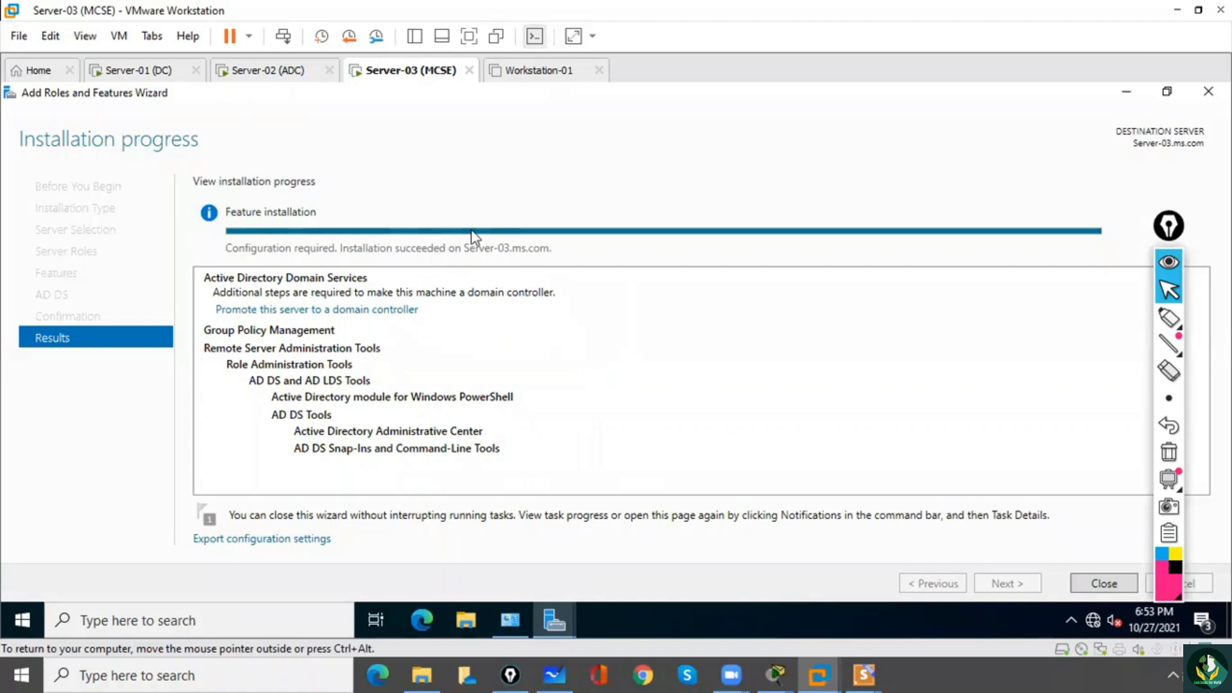
{"action": "left_click", "coordinate": [1126, 92]}
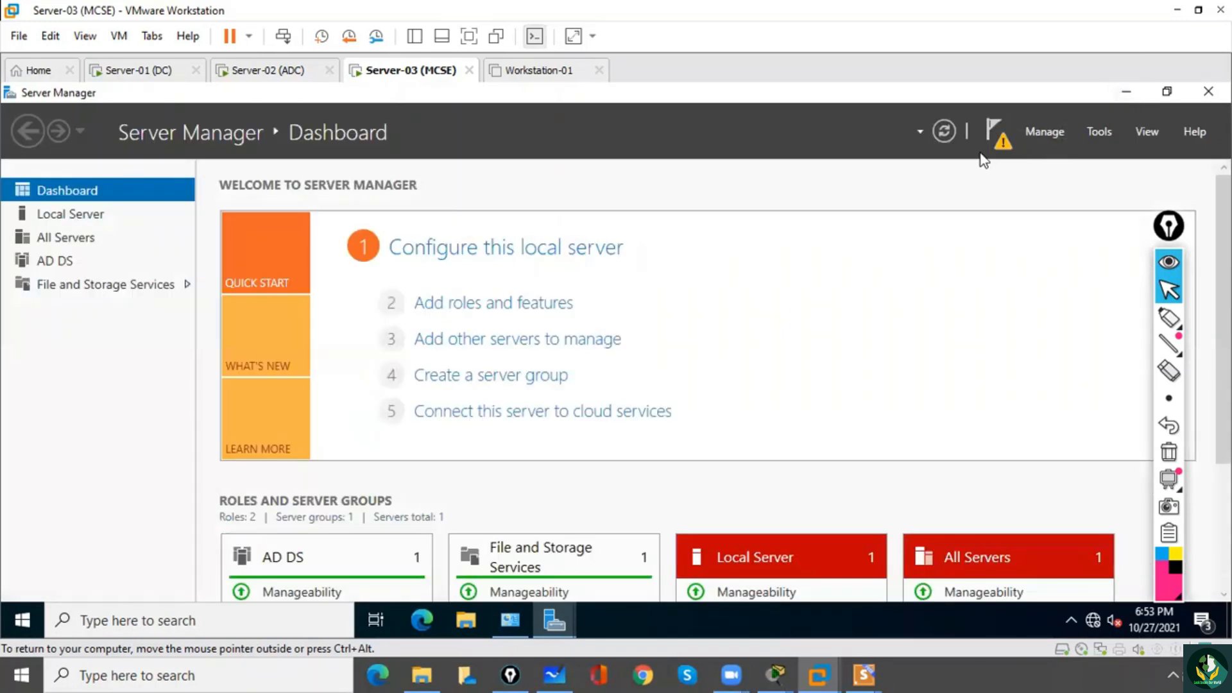
{"action": "left_click", "coordinate": [1001, 144]}
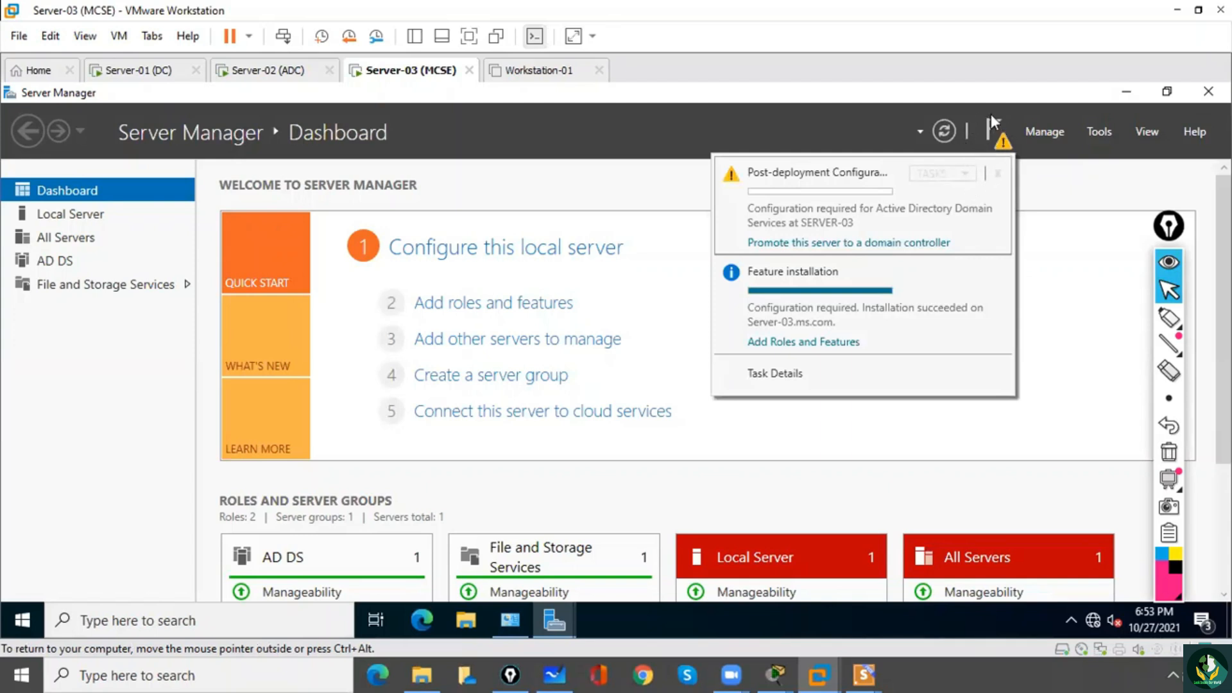
{"action": "left_click", "coordinate": [810, 252]}
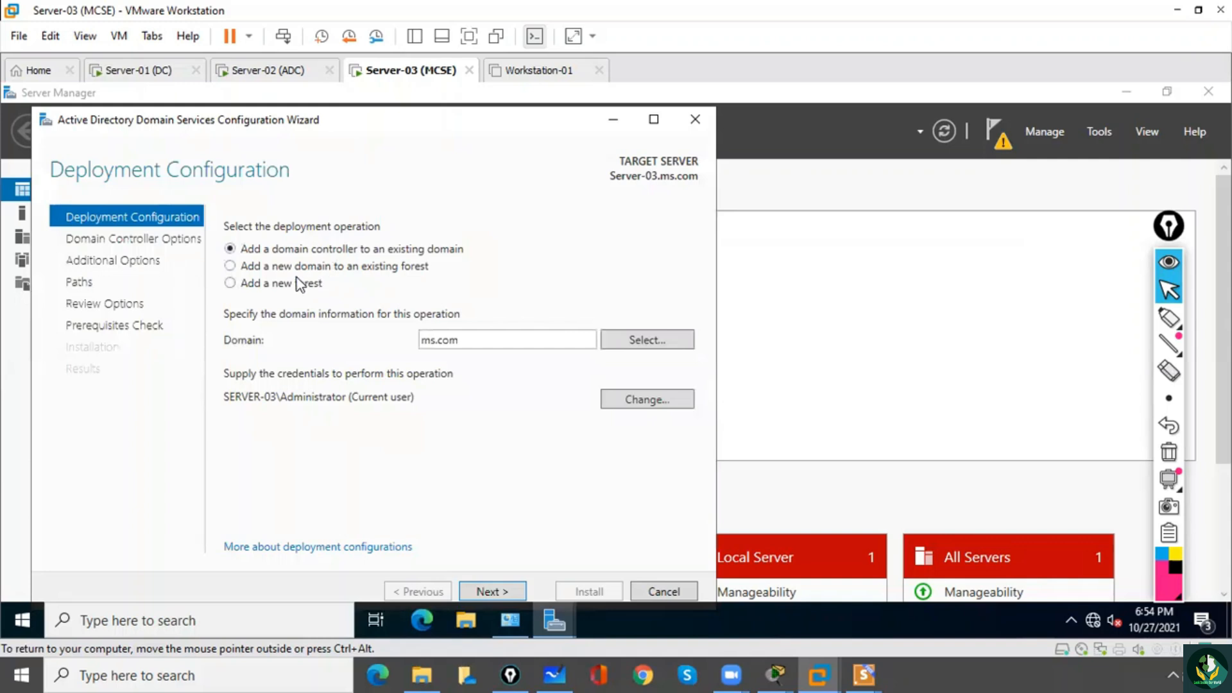
Configure a new domain in the existing forest as child domain mcse under parent ms.com and submit the deployment configuration.
{"action": "left_click", "coordinate": [248, 271]}
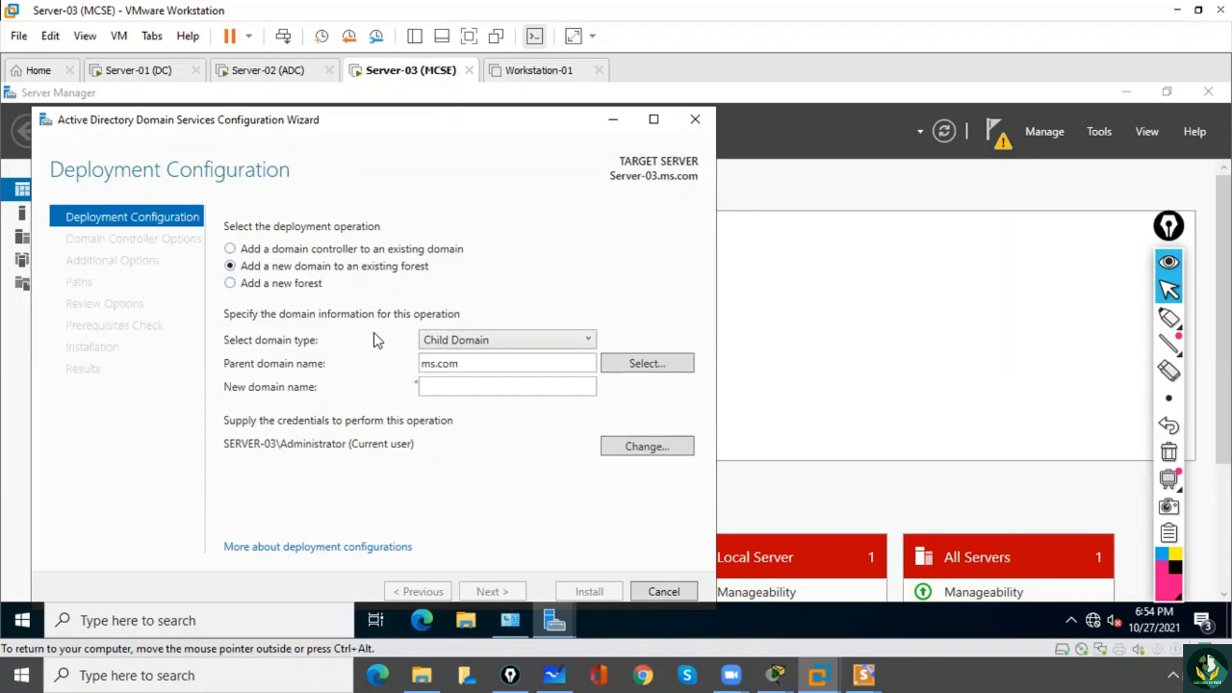
{"action": "left_click", "coordinate": [448, 342]}
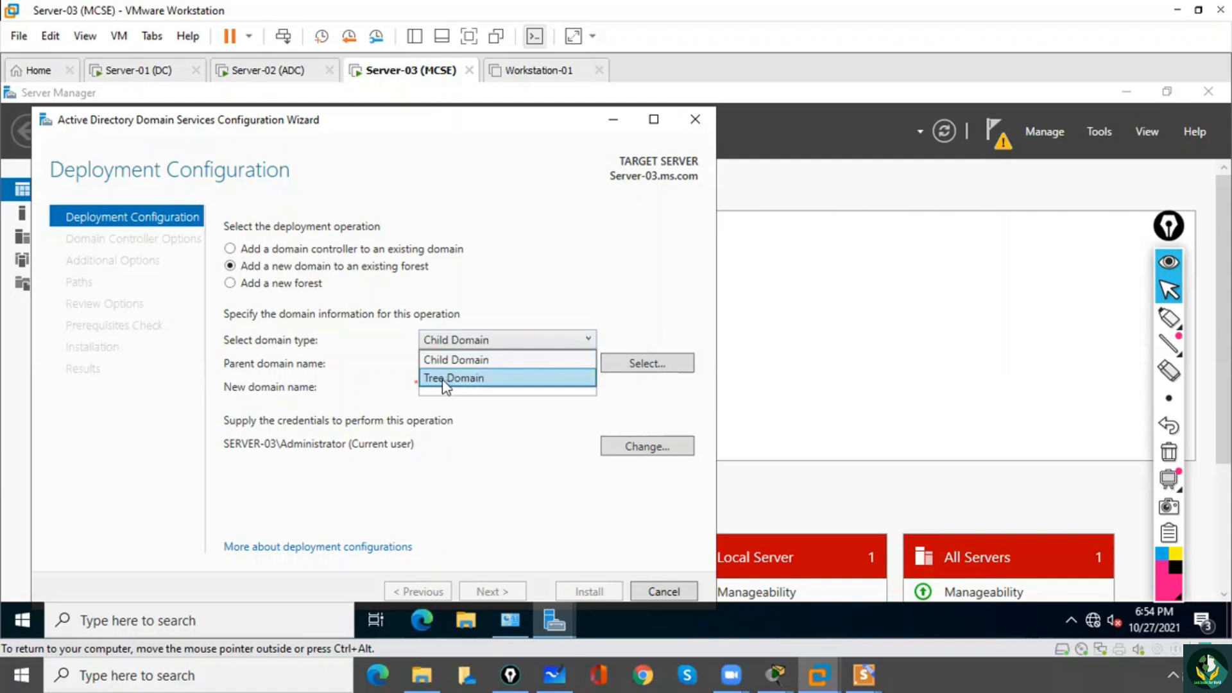
{"action": "left_click", "coordinate": [448, 361]}
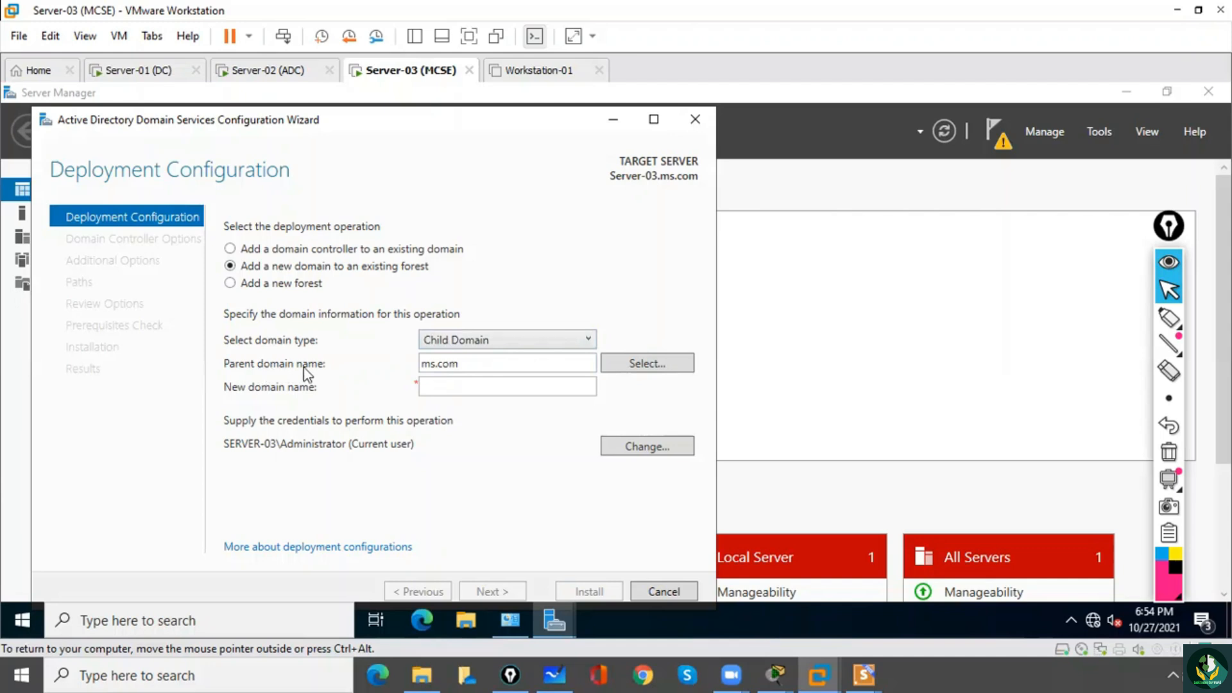
{"action": "left_click_drag", "start_coordinate": [462, 364], "coordinate": [400, 366]}
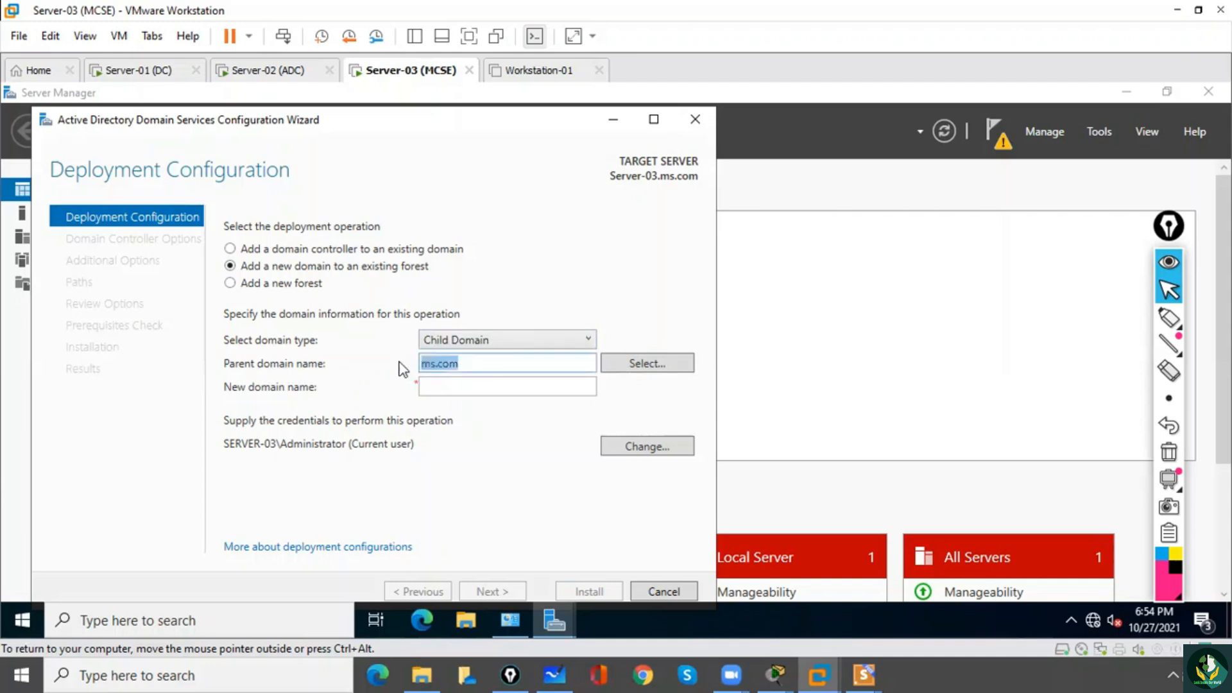
{"action": "left_click", "coordinate": [443, 388]}
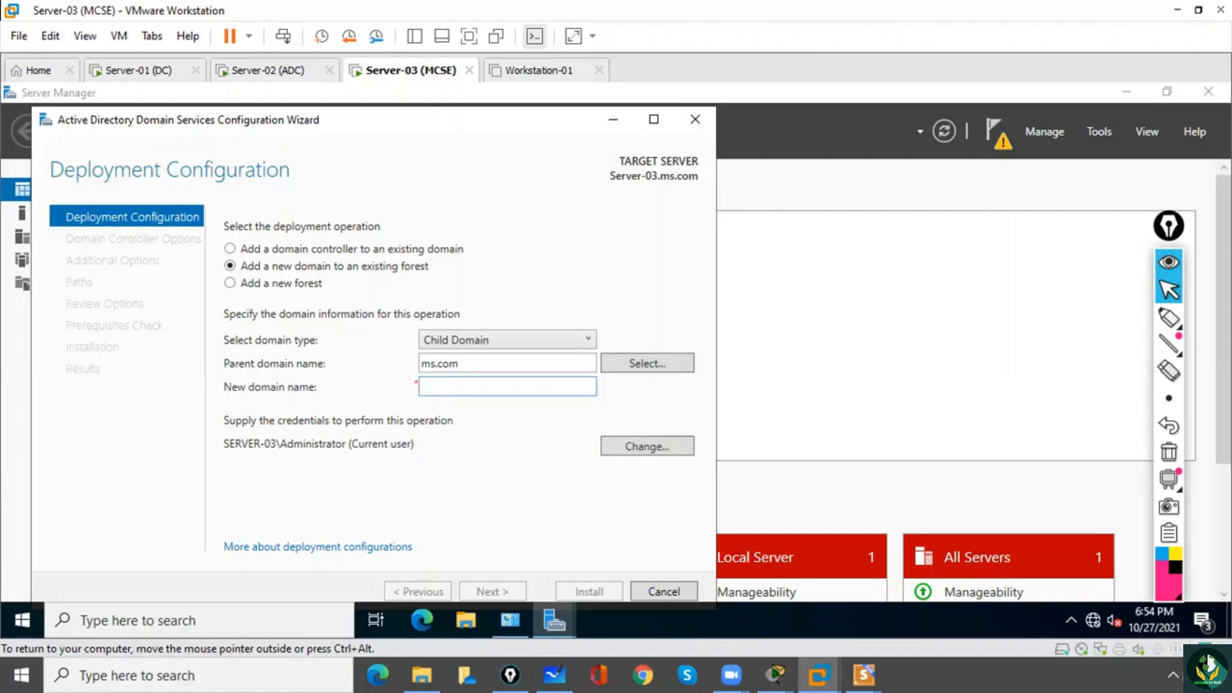
{"action": "type", "text": "mcse"}
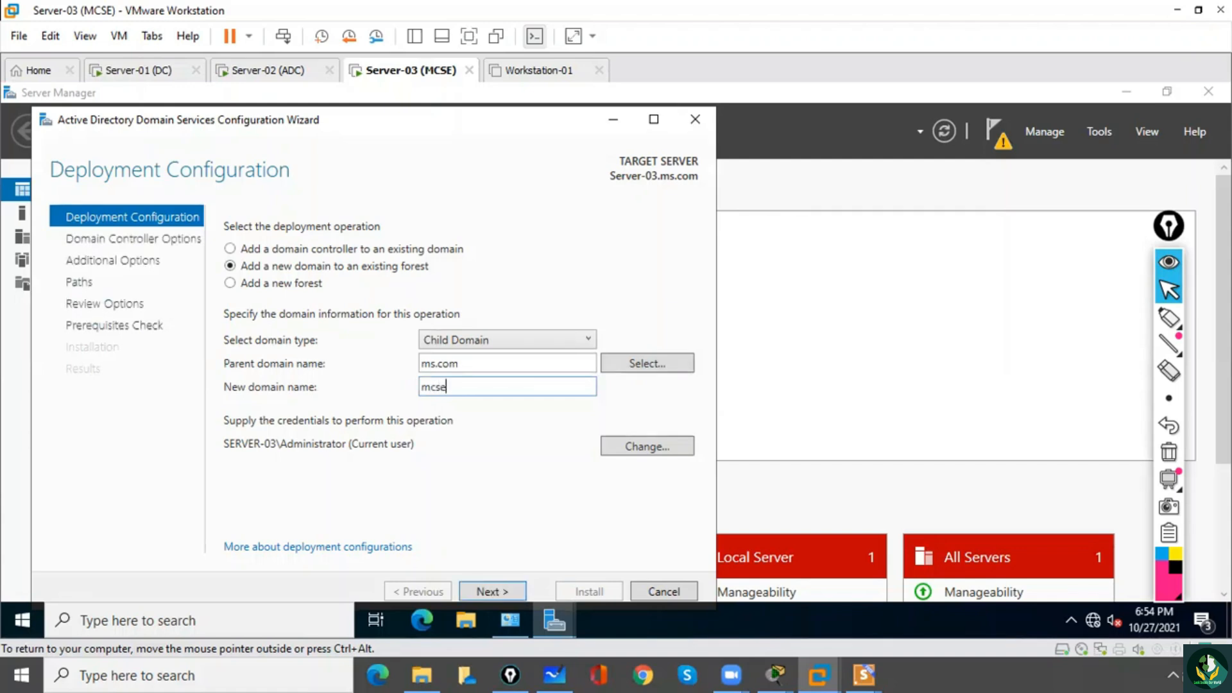
{"action": "left_click", "coordinate": [498, 592]}
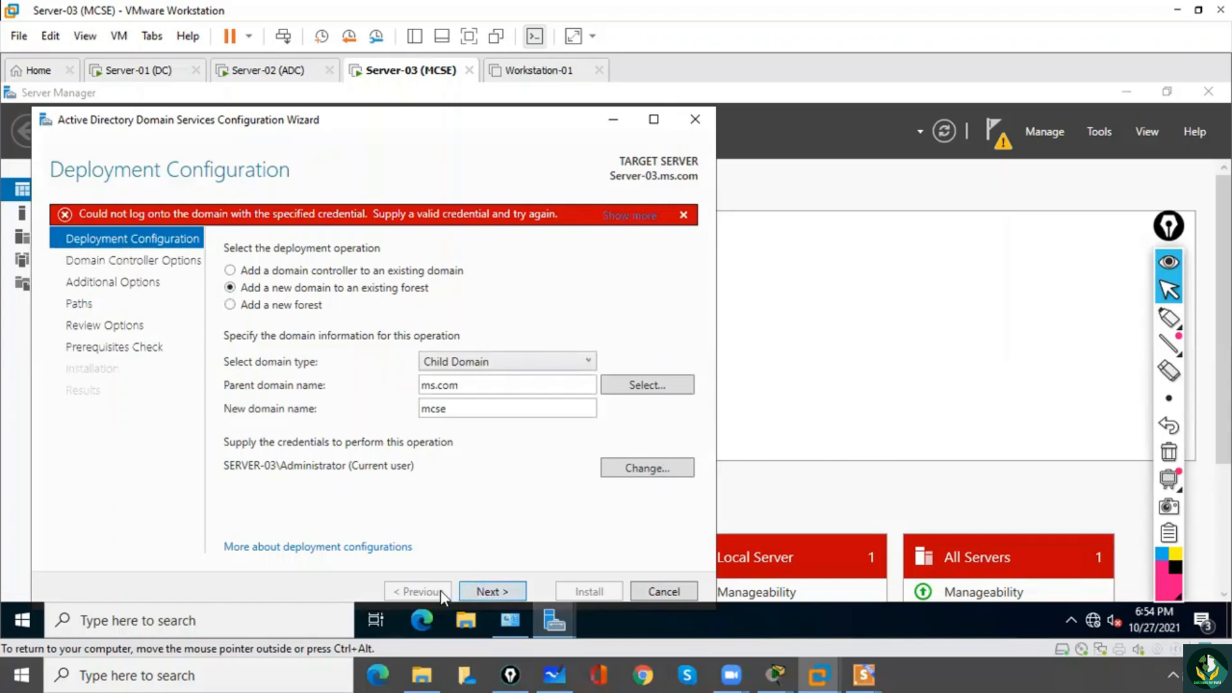
Supply the ms.com domain administrator's user name and password for the deployment operation and continue to the domain controller options.
{"action": "left_click", "coordinate": [638, 469]}
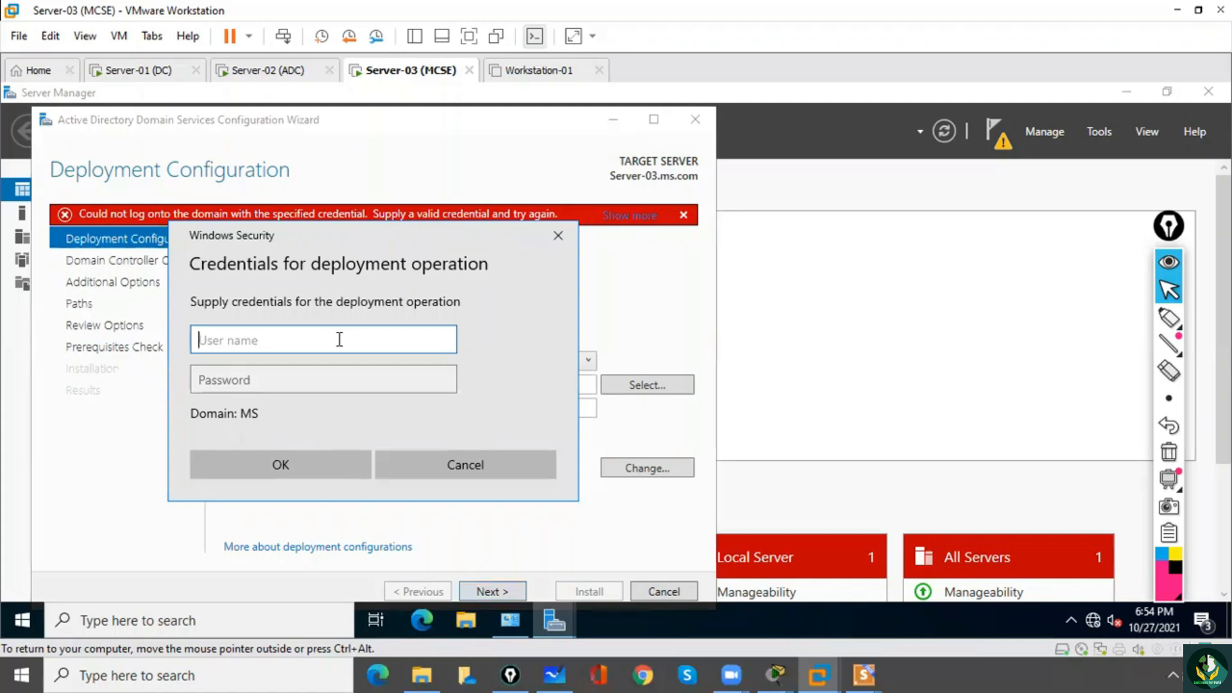
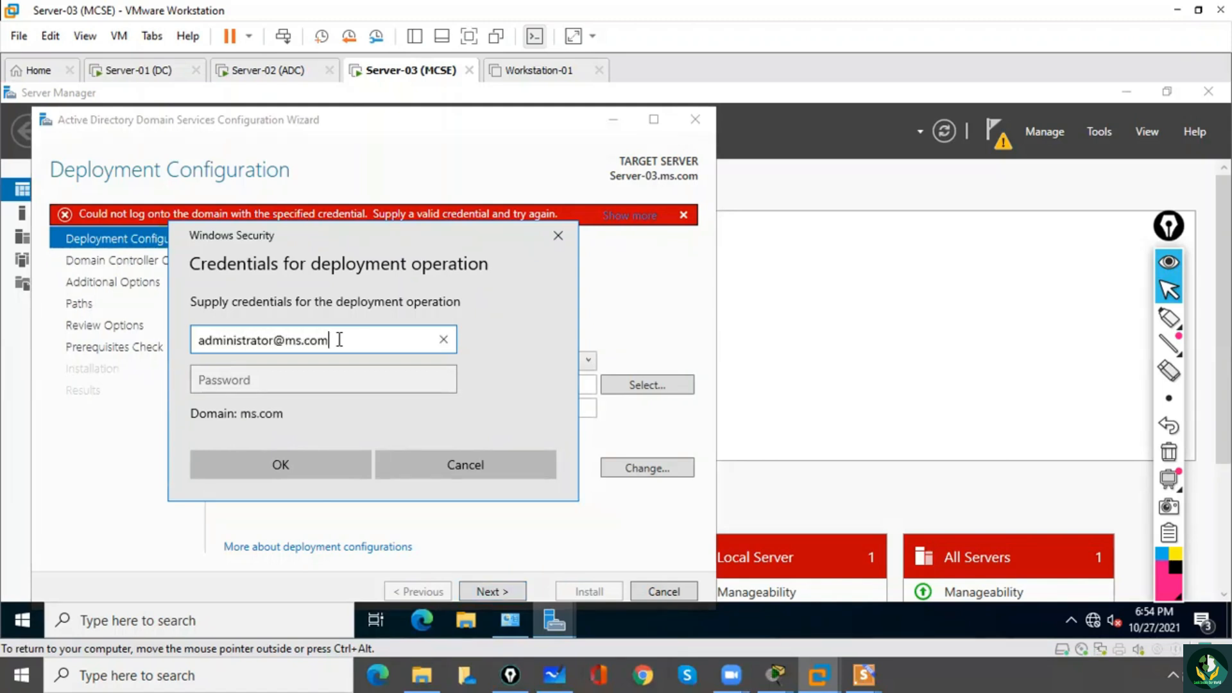
{"action": "left_click", "coordinate": [320, 376]}
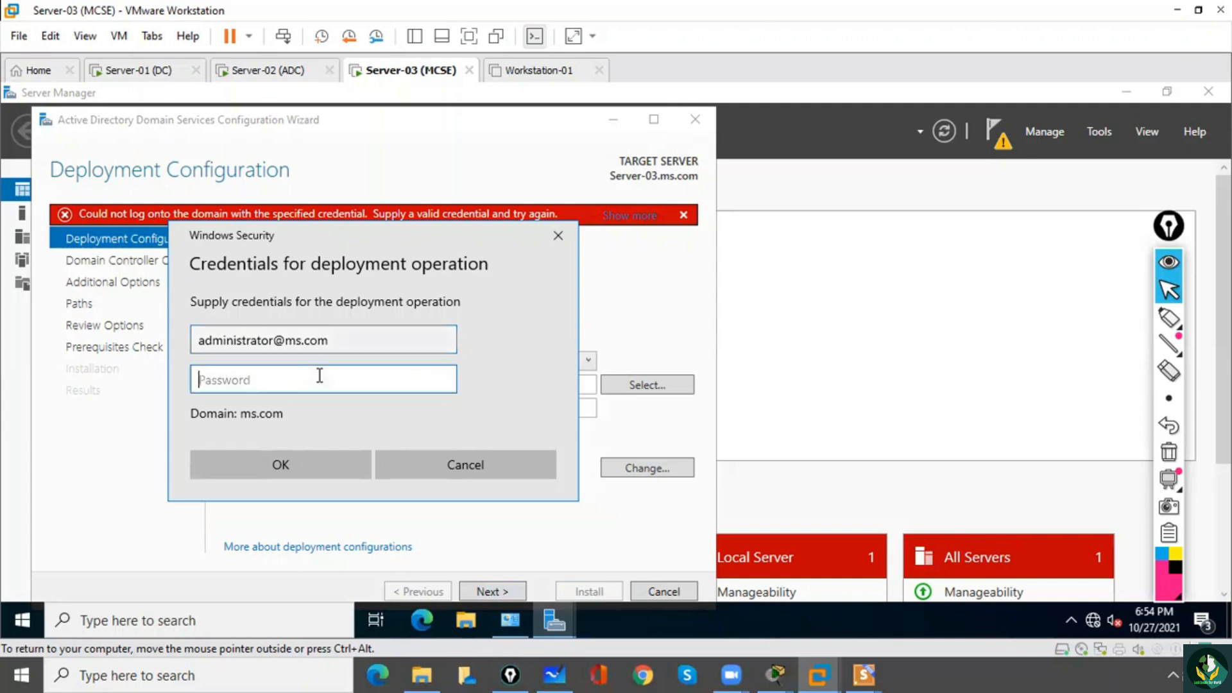
{"action": "type", "text": "•••"}
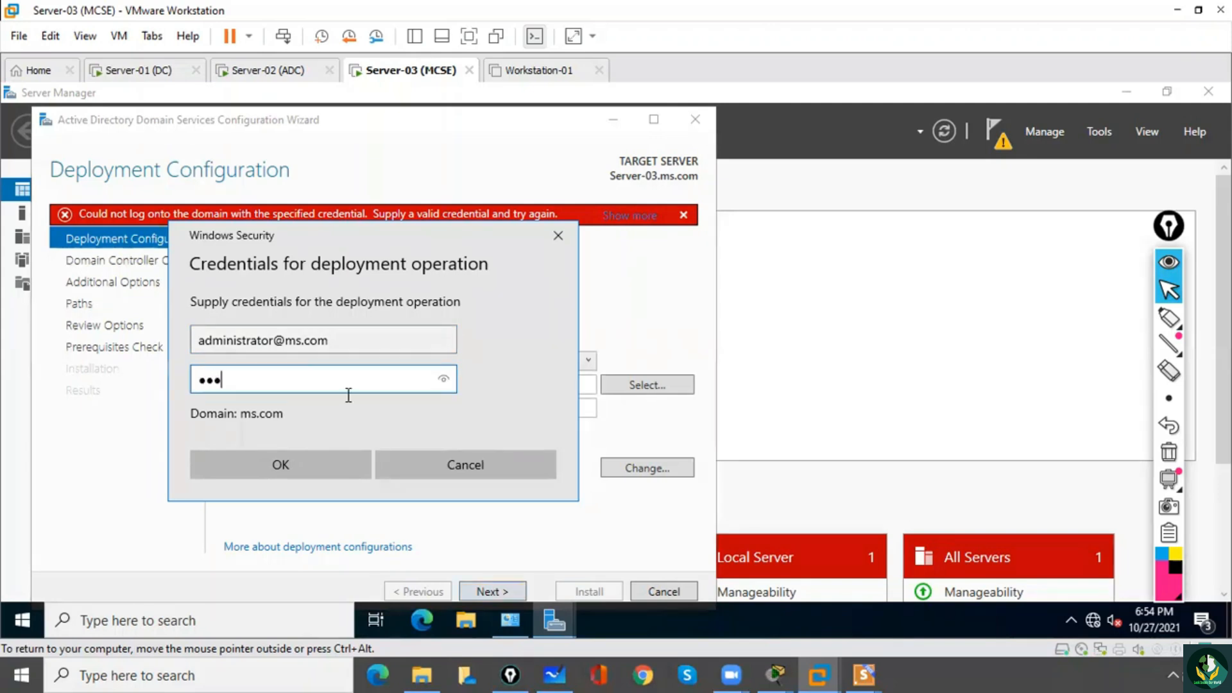
{"action": "left_click", "coordinate": [326, 464]}
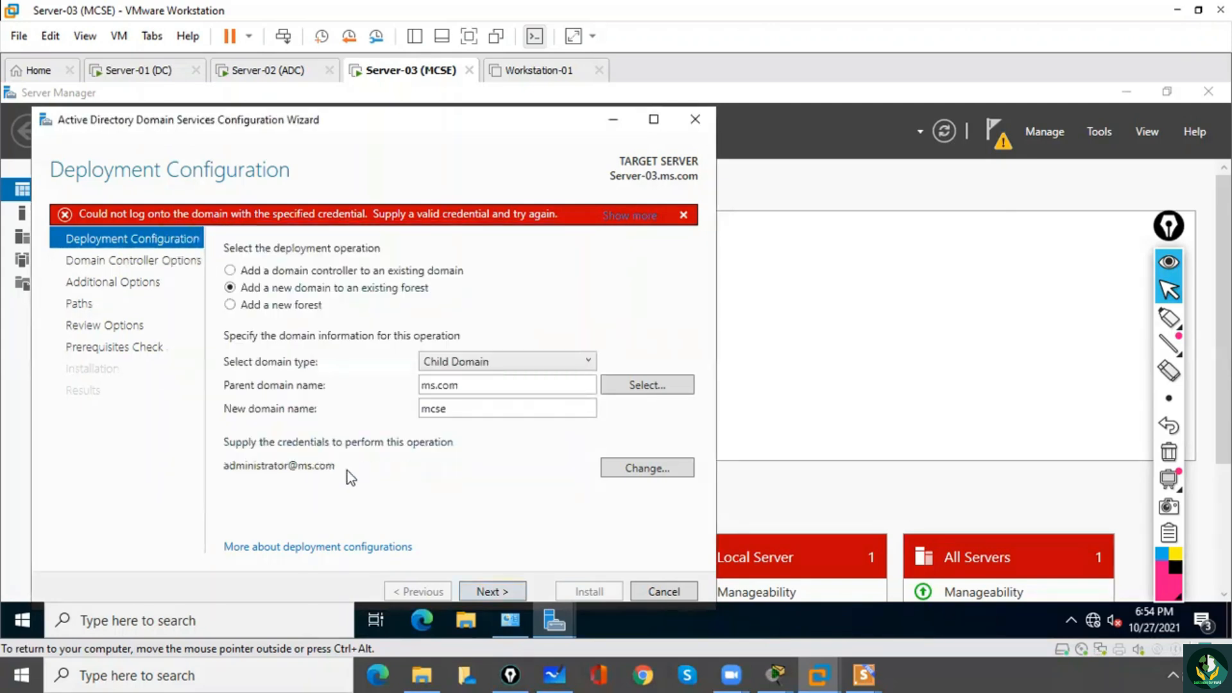
{"action": "left_click", "coordinate": [509, 592]}
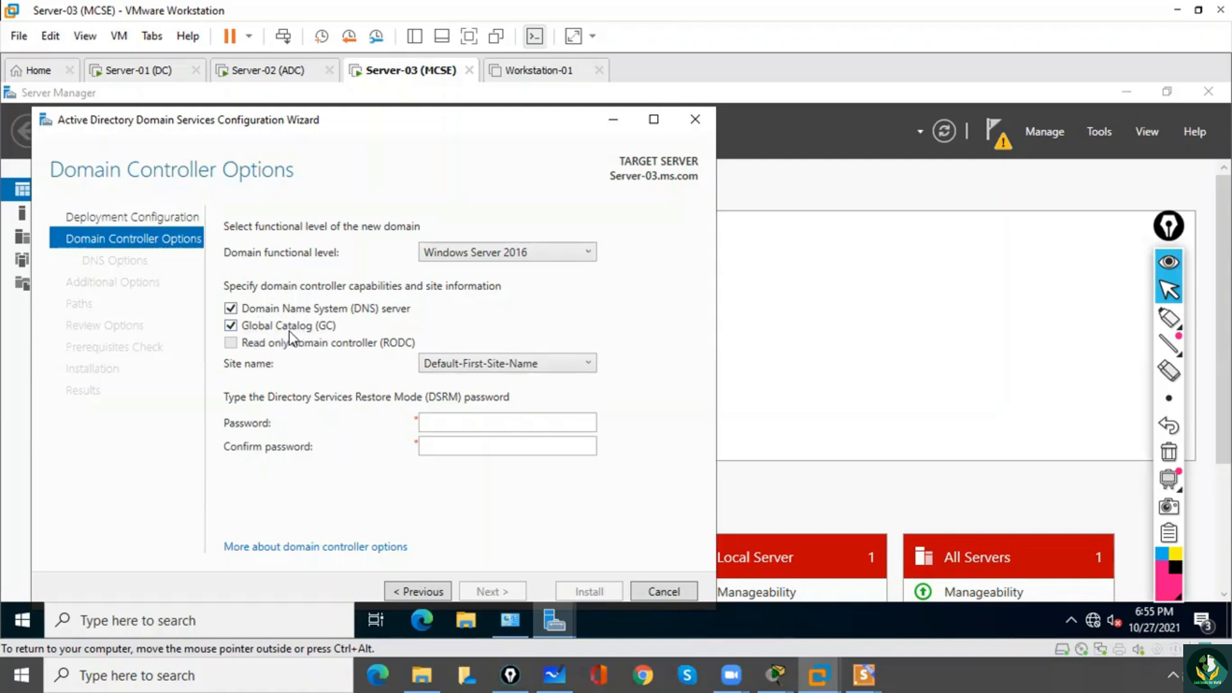
Keep DNS server and Global Catalog enabled, enter and confirm the Directory Services Restore Mode password, and continue to the DNS options.
{"action": "left_click", "coordinate": [231, 327]}
{"action": "left_click", "coordinate": [232, 329]}
{"action": "left_click", "coordinate": [444, 424]}
{"action": "type", "text": "••••••••••"}
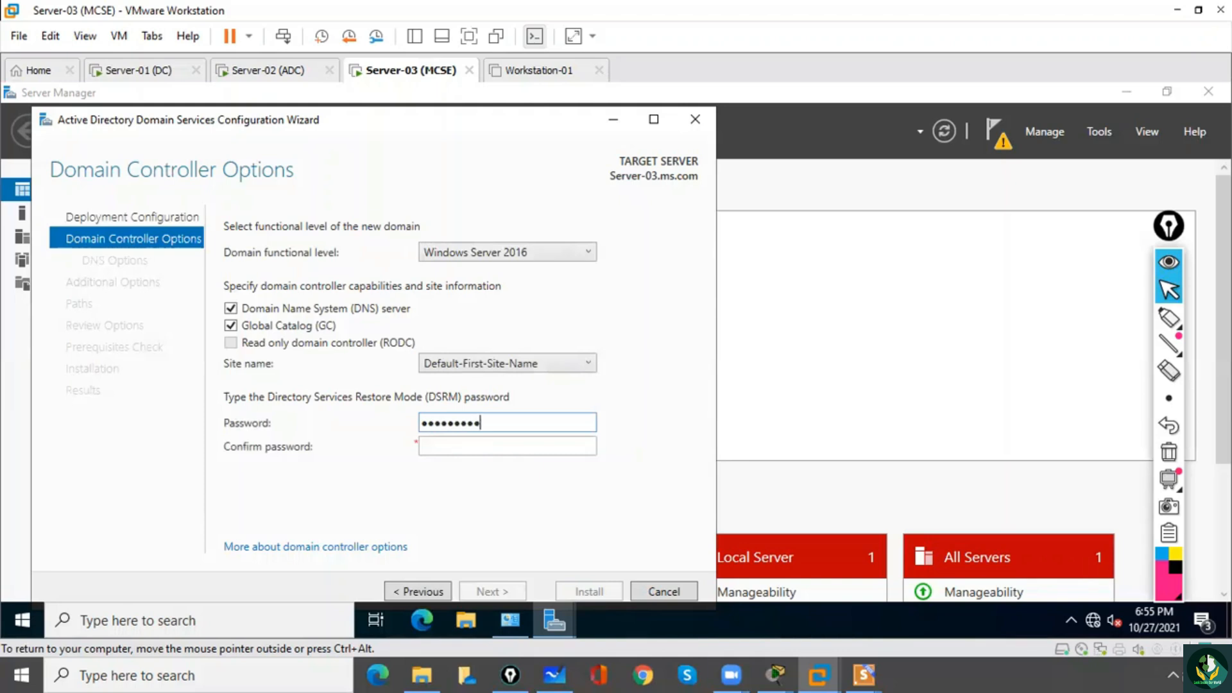
{"action": "key", "text": "Tab"}
{"action": "type", "text": "•"}
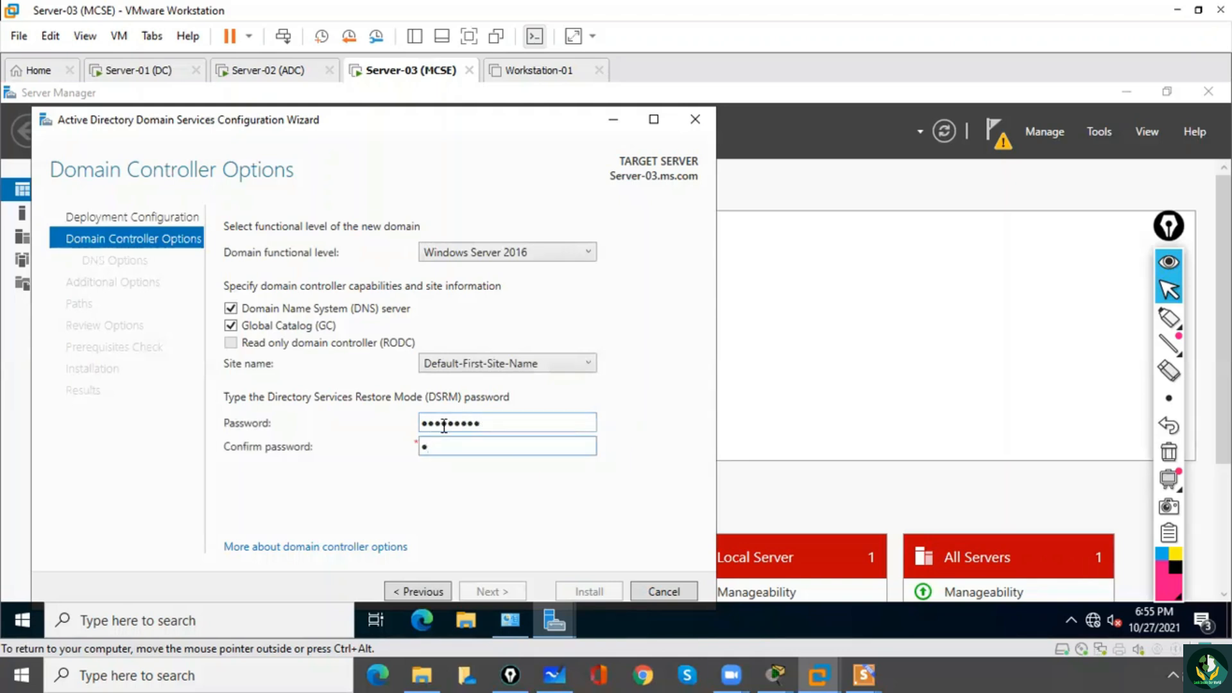
{"action": "type", "text": "•••••••••"}
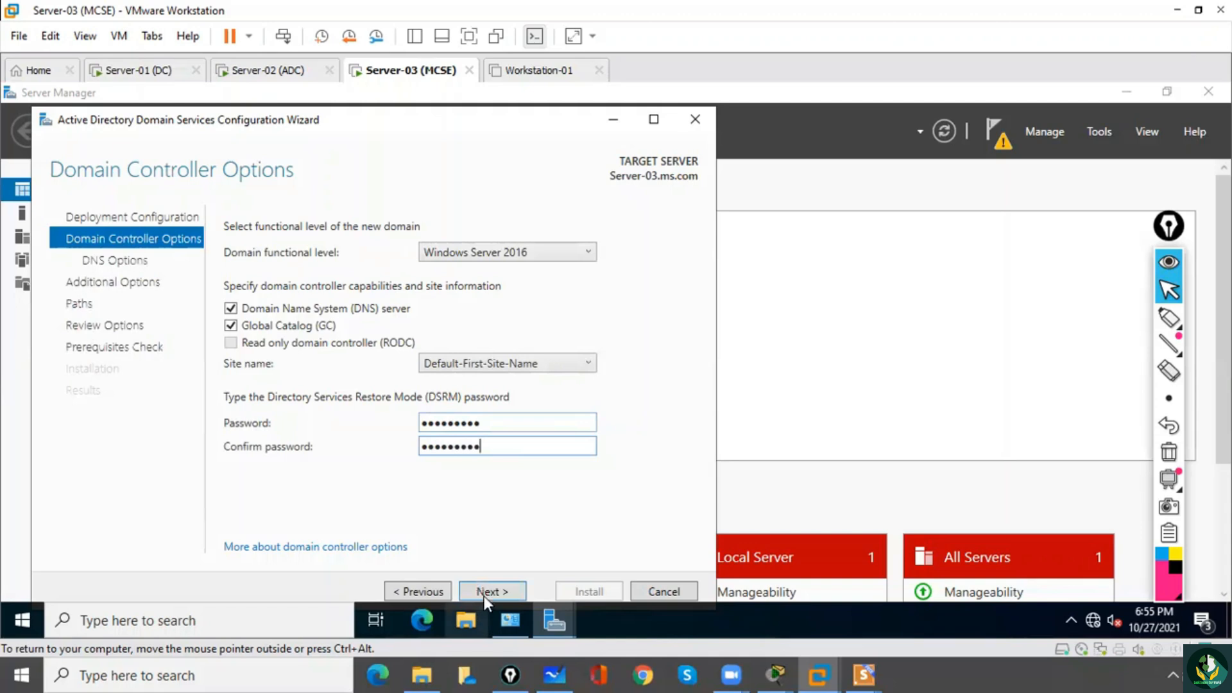
{"action": "left_click", "coordinate": [484, 592]}
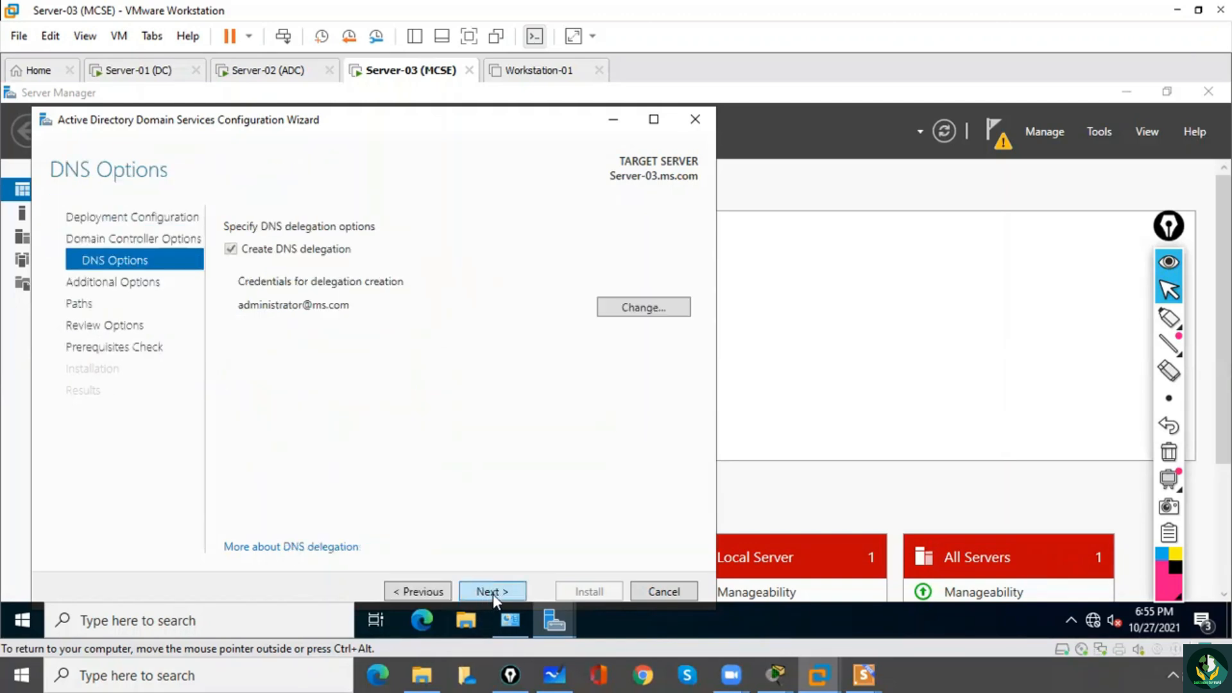
Accept DNS delegation and the NetBIOS domain name MCSE, and proceed to the AD DS paths.
{"action": "left_click", "coordinate": [493, 594]}
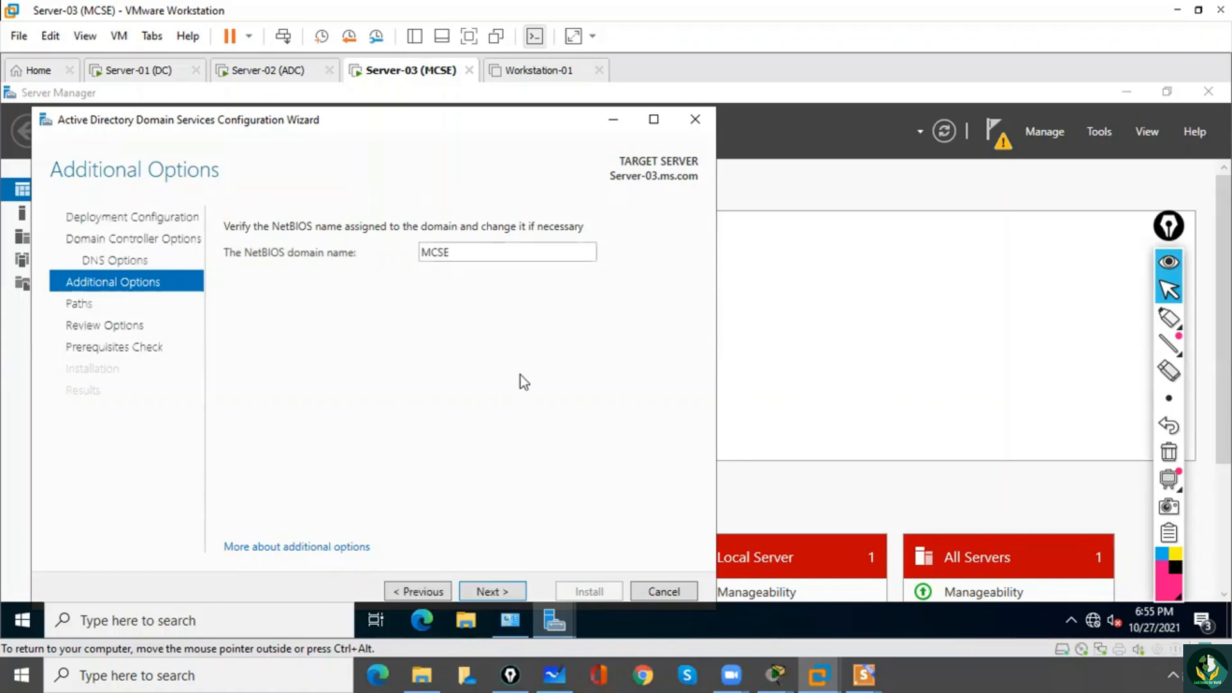
{"action": "left_click", "coordinate": [514, 593]}
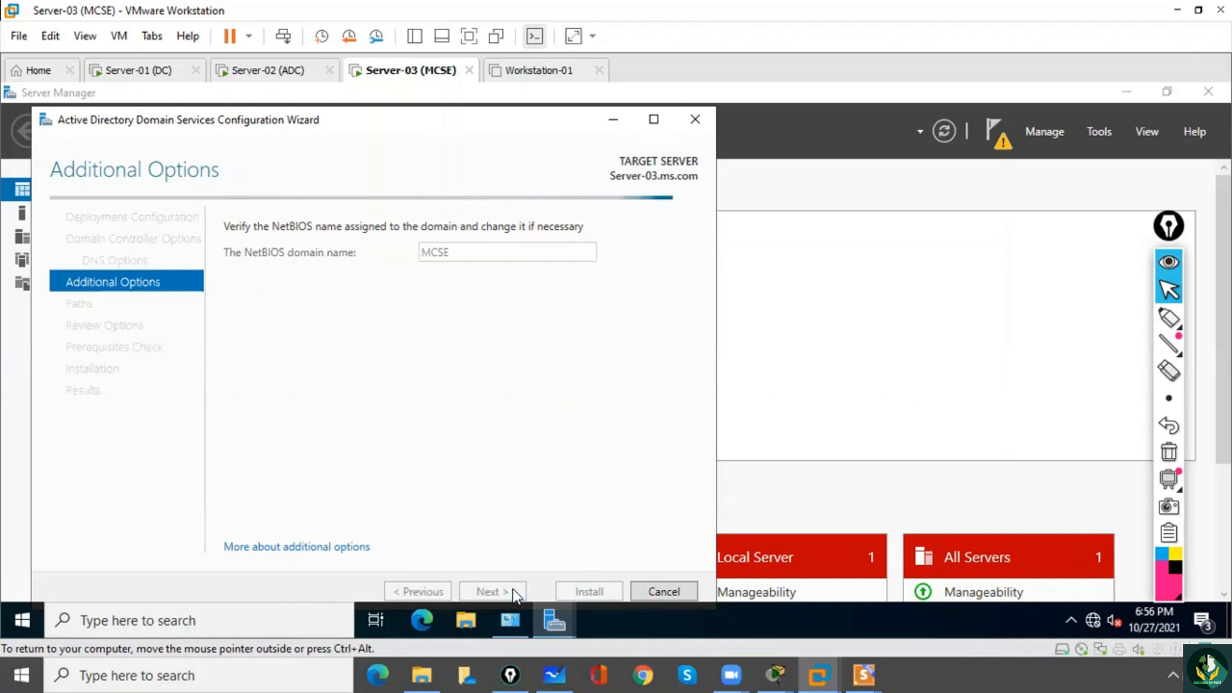
{"action": "left_click", "coordinate": [514, 594]}
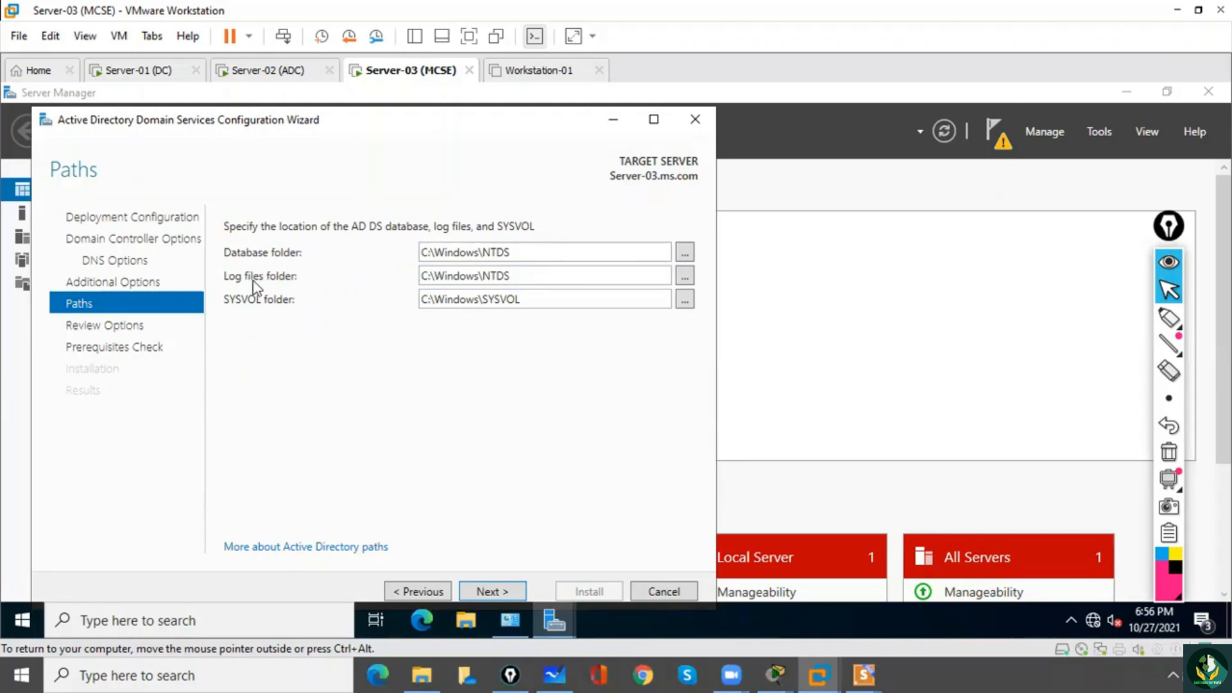
Accept the default database, log files and SYSVOL folders, review the selected options, and run the prerequisites check.
{"action": "left_click", "coordinate": [502, 591]}
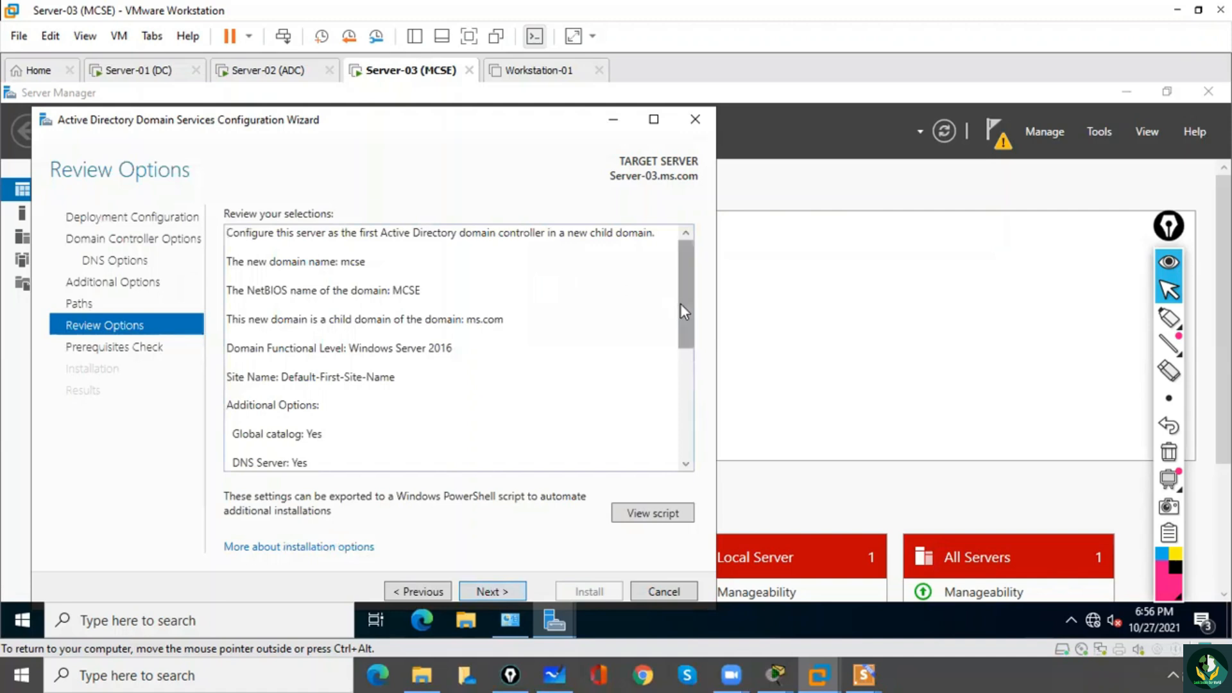
{"action": "left_click_drag", "start_coordinate": [680, 303], "coordinate": [696, 449]}
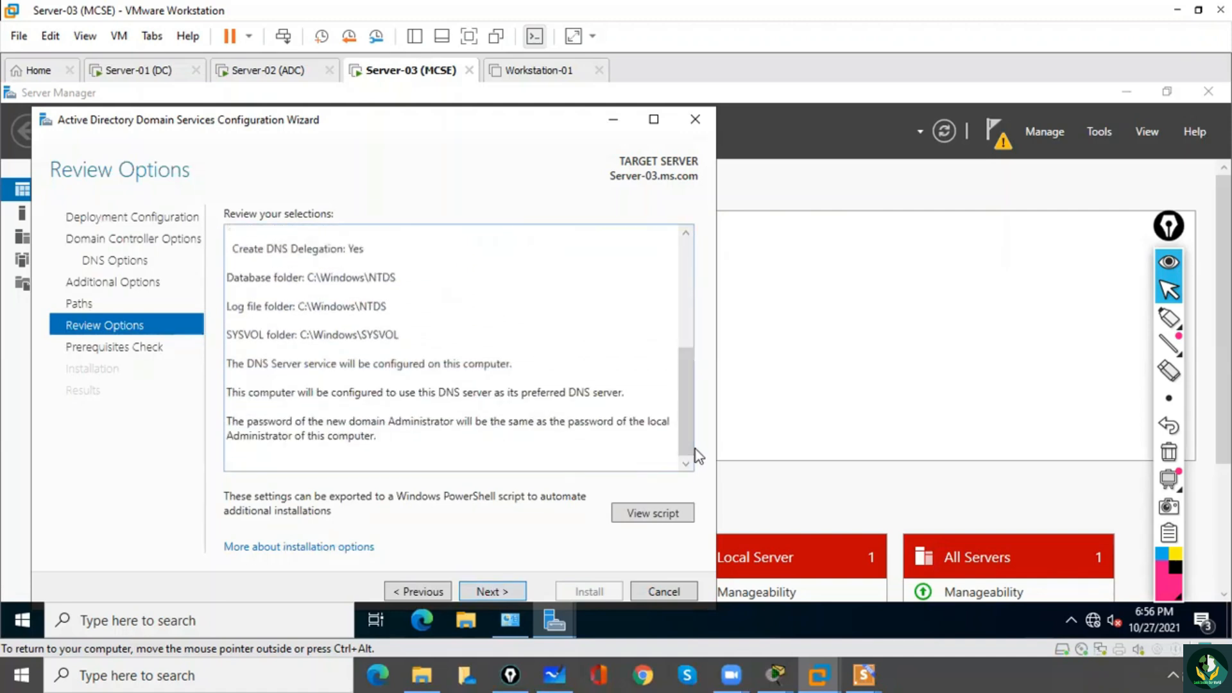
{"action": "left_click", "coordinate": [502, 592]}
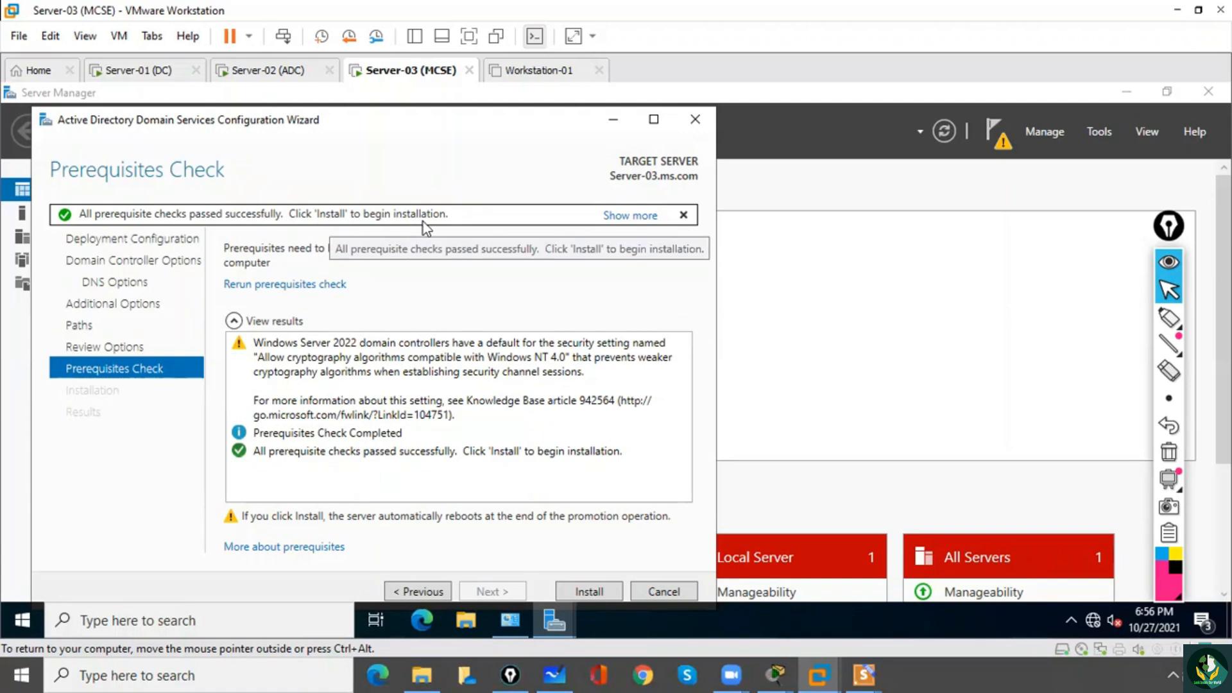
Start the domain controller installation and close the sign-out notice and results page when it finishes so the server restarts.
{"action": "left_click", "coordinate": [589, 591]}
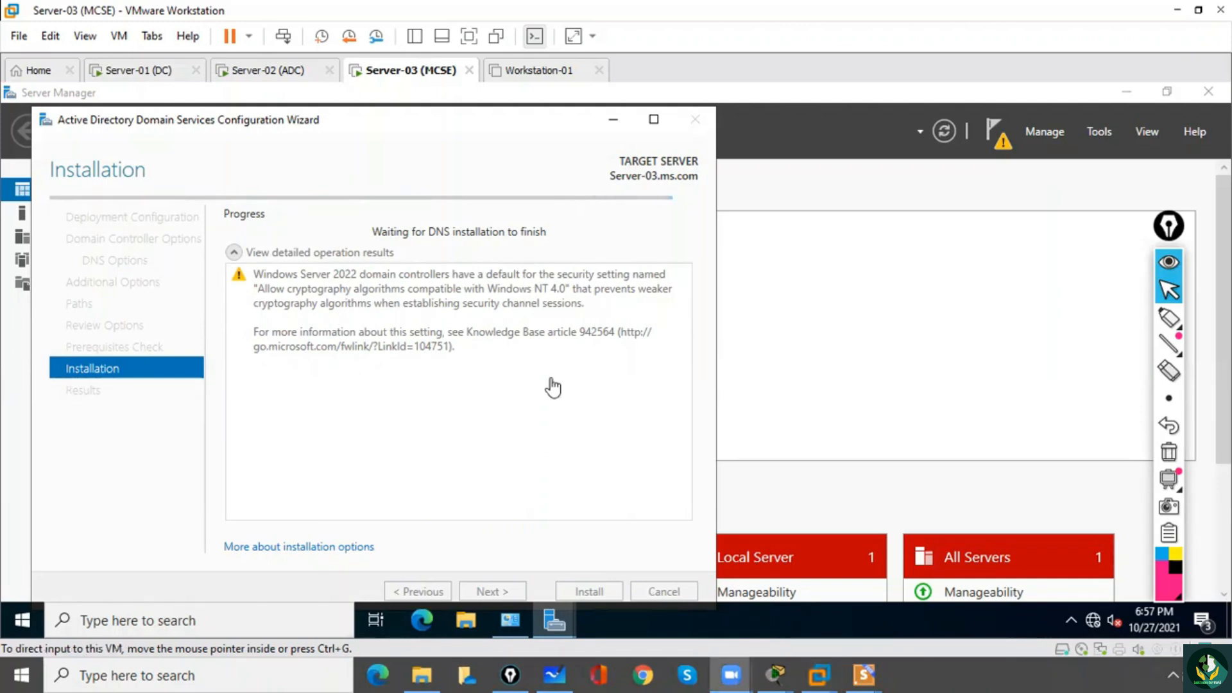
{"action": "left_click", "coordinate": [500, 194]}
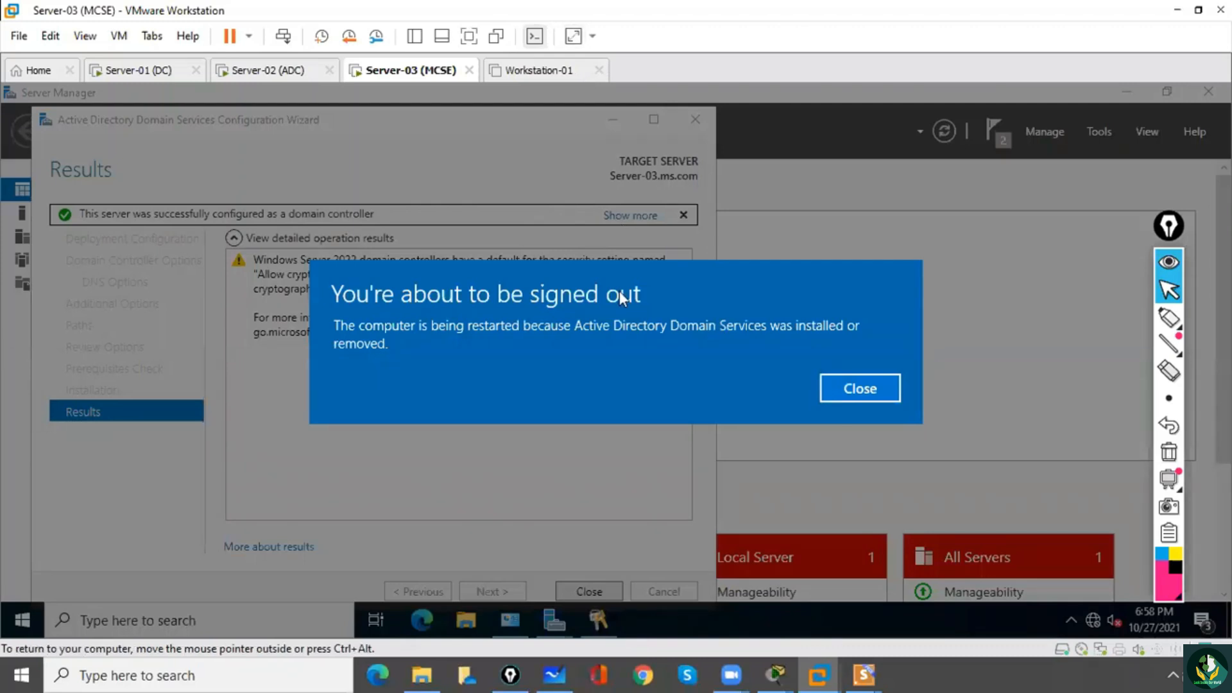
{"action": "left_click", "coordinate": [850, 388]}
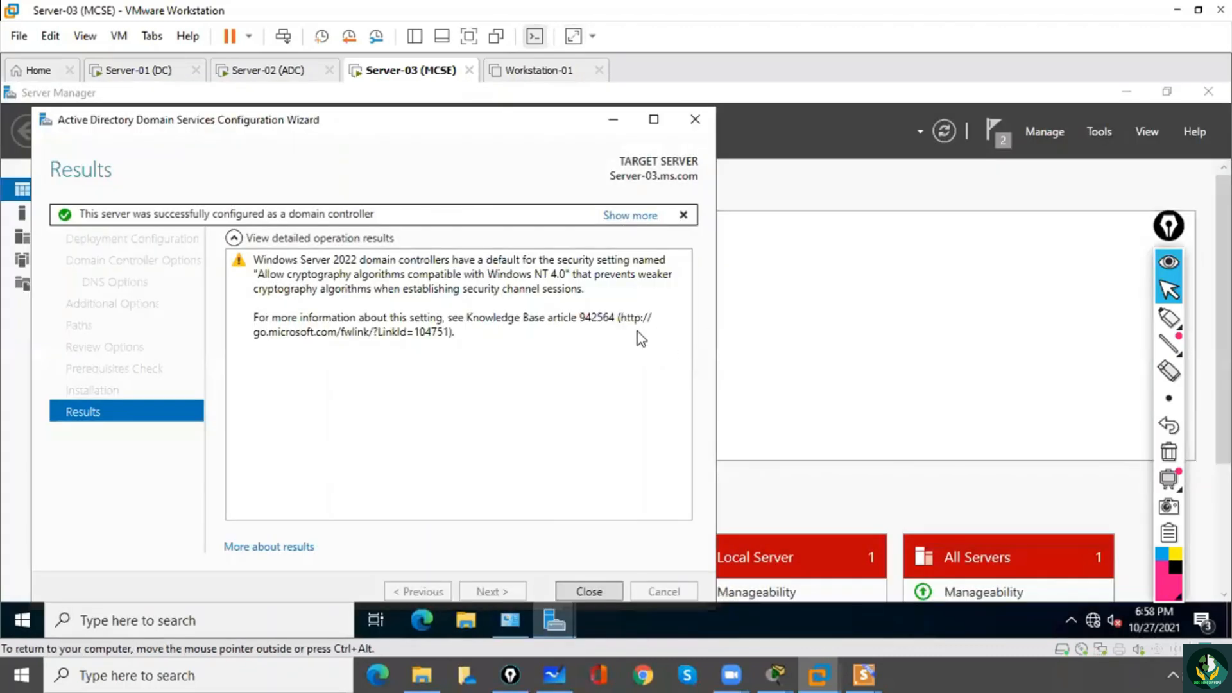
{"action": "left_click", "coordinate": [588, 591]}
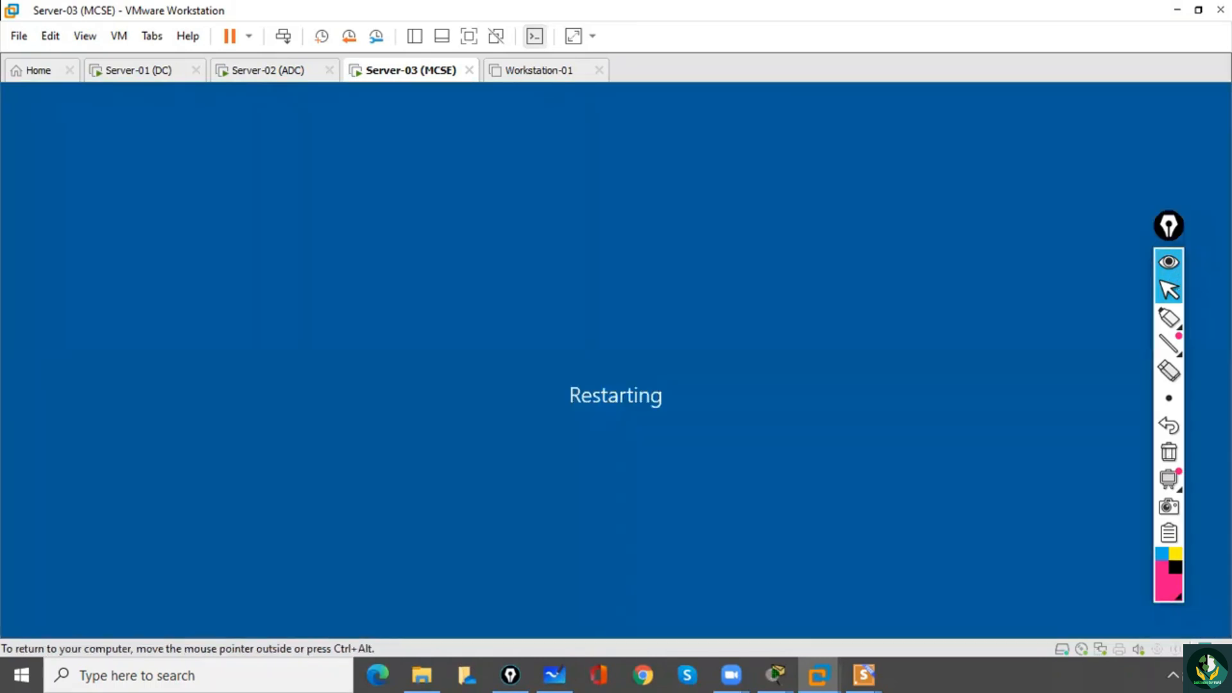
Unlock the restarted Server-03 and sign in as MCSE\Administrator with the account password.
{"action": "mouse_move", "coordinate": [1169, 318]}
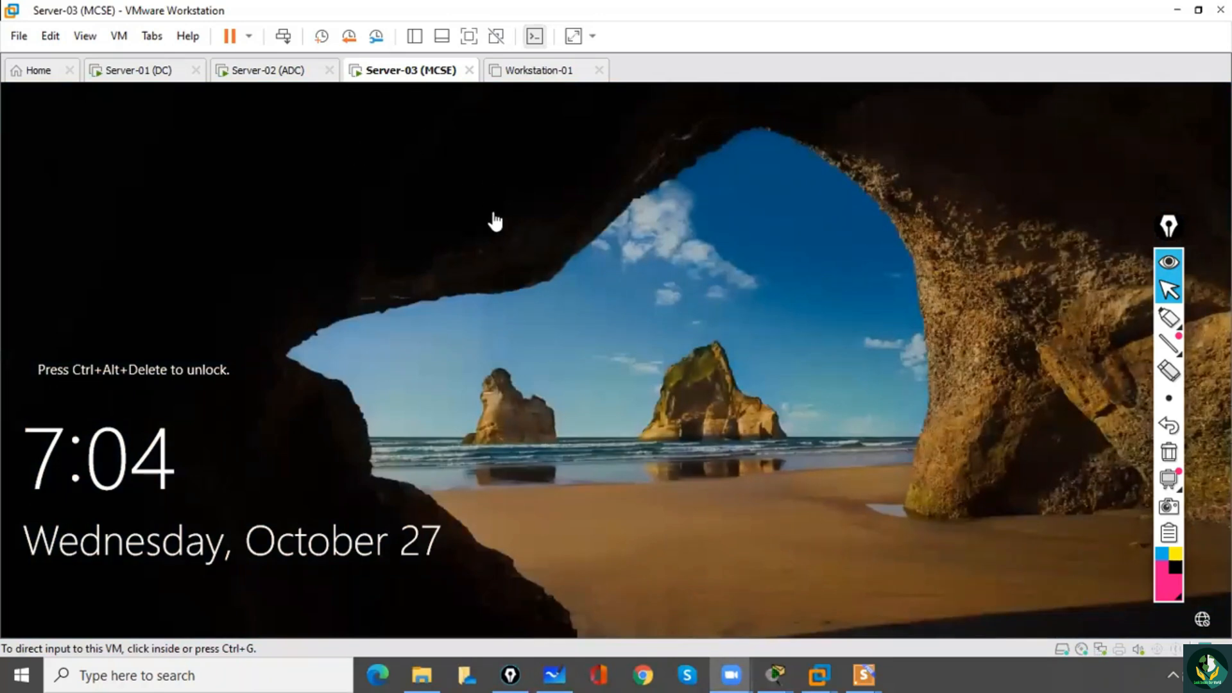
{"action": "left_click", "coordinate": [284, 36]}
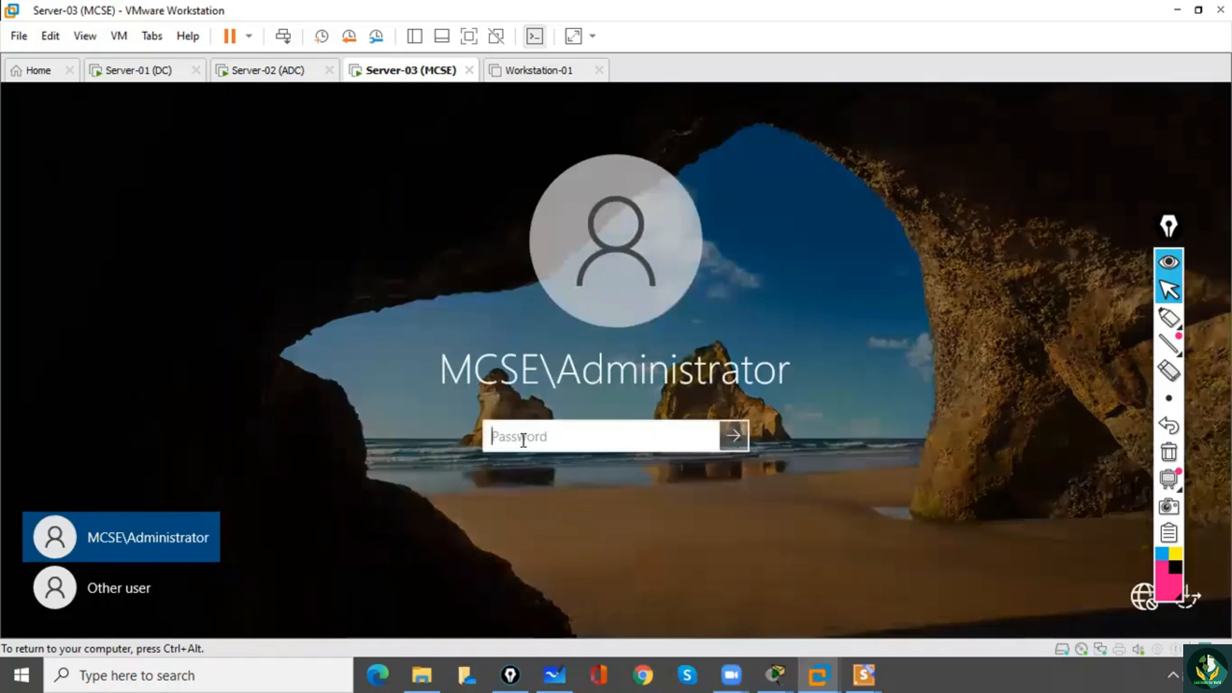
{"action": "type", "text": "••••••••"}
{"action": "key", "text": "Return"}
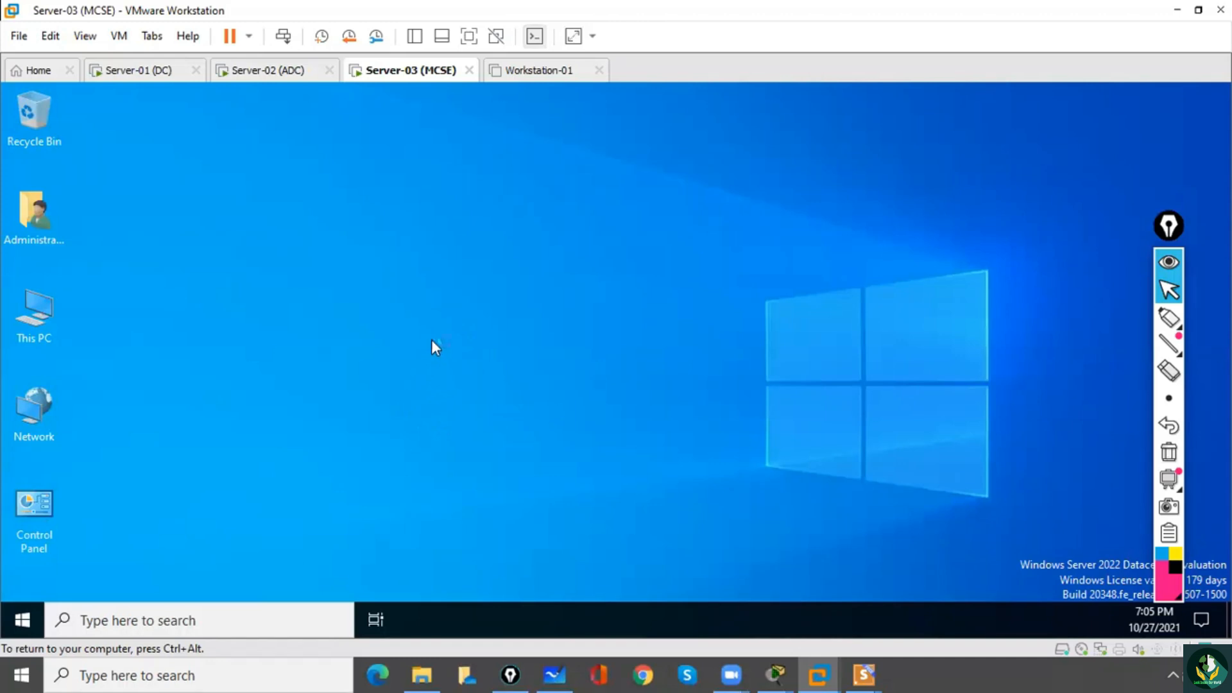
Refresh the desktop and dismiss the Windows Admin Center message in Server Manager.
{"action": "right_click", "coordinate": [432, 341]}
{"action": "left_click", "coordinate": [488, 416]}
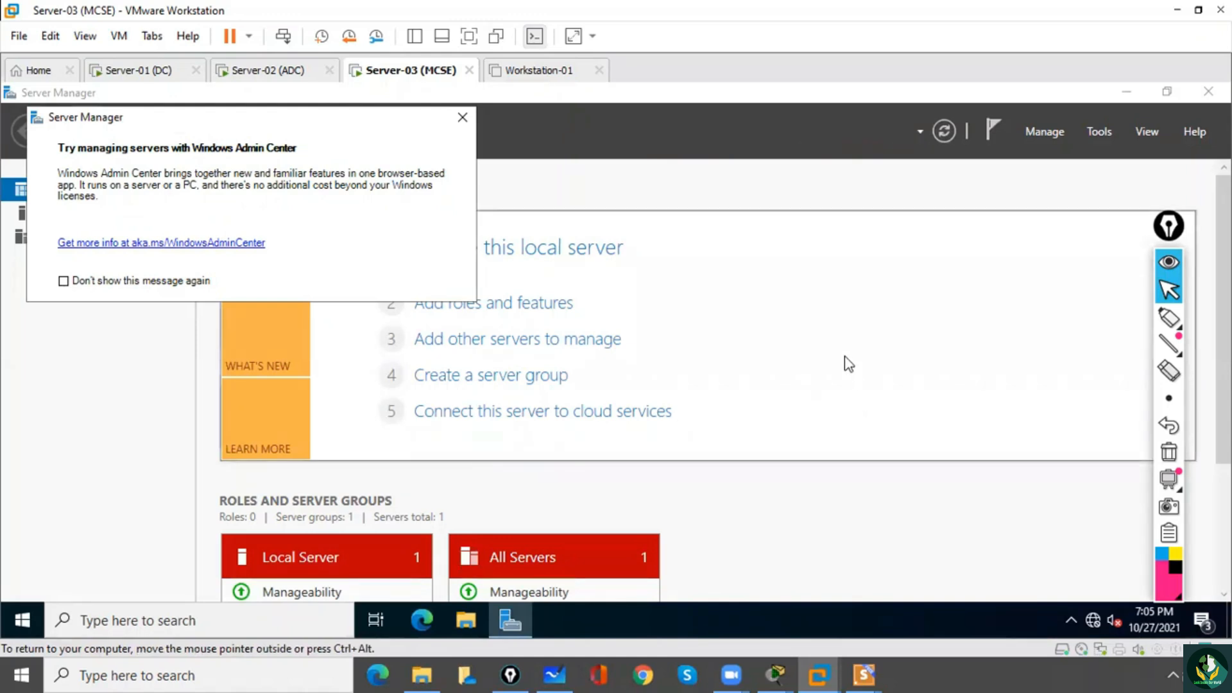
{"action": "left_click", "coordinate": [462, 117]}
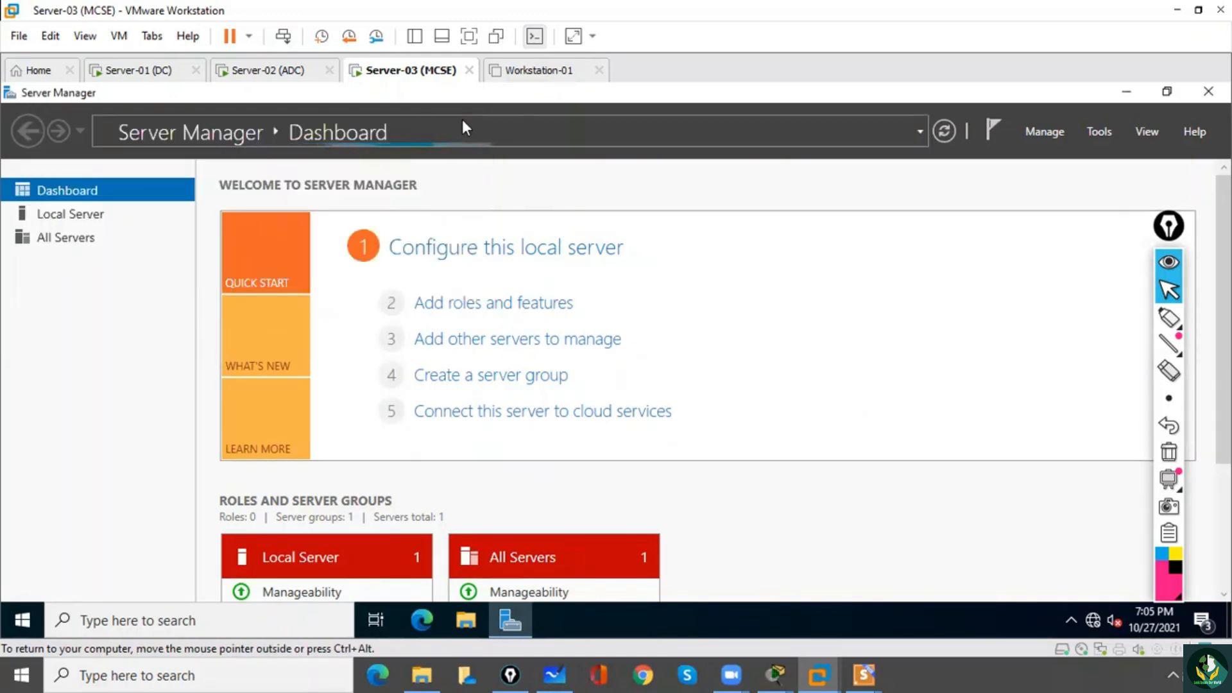
Check which administrative tools Server Manager offers on the promoted server and minimize its window.
{"action": "left_click", "coordinate": [1100, 133]}
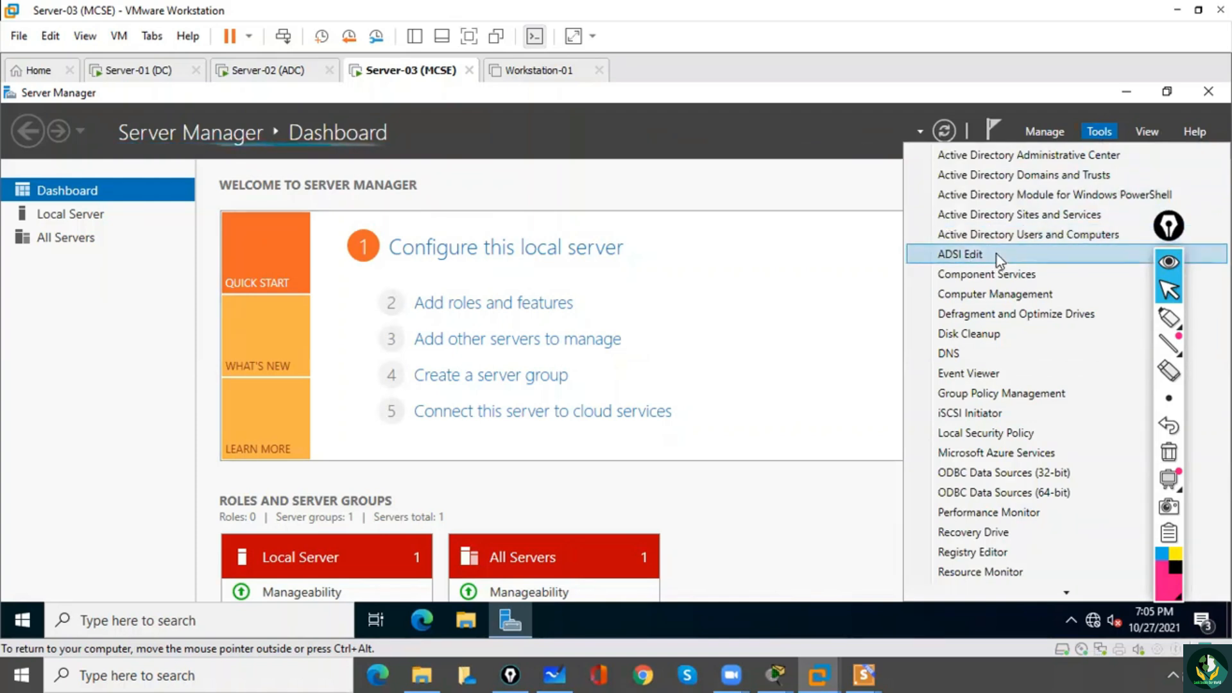
{"action": "left_click", "coordinate": [791, 185]}
{"action": "left_click", "coordinate": [1125, 93]}
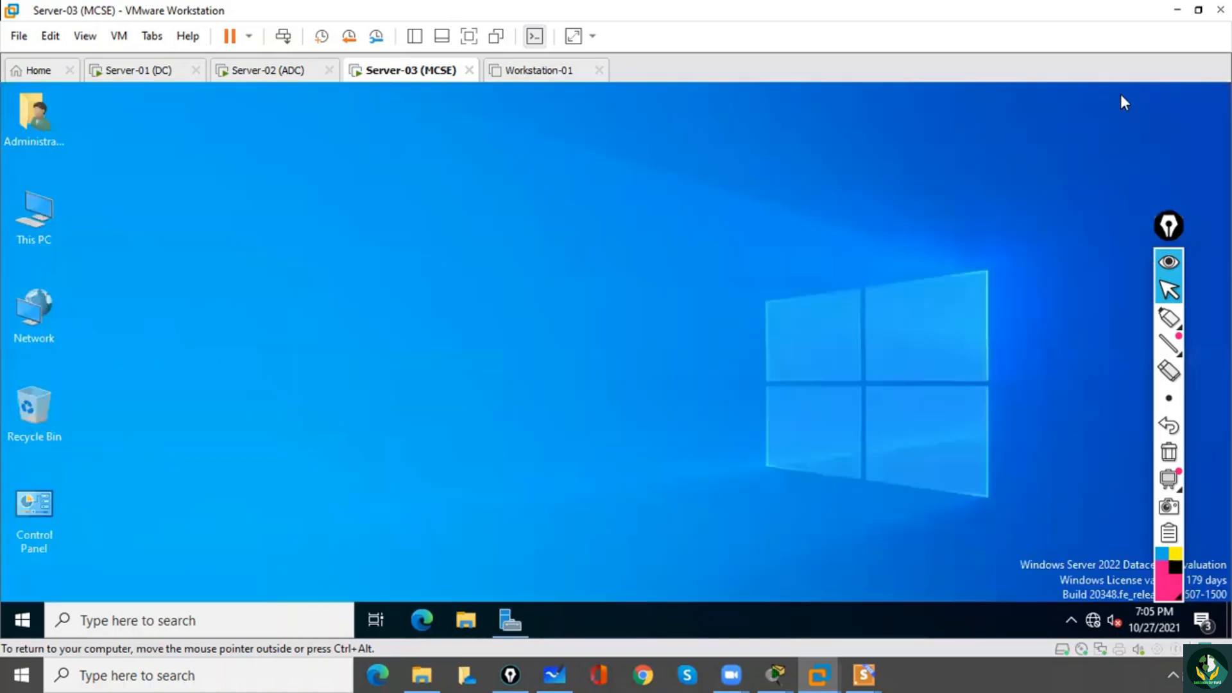
Run net accounts in a Command Prompt to check the server's computer role, and close the prompt.
{"action": "left_click", "coordinate": [134, 625]}
{"action": "type", "text": "cmd"}
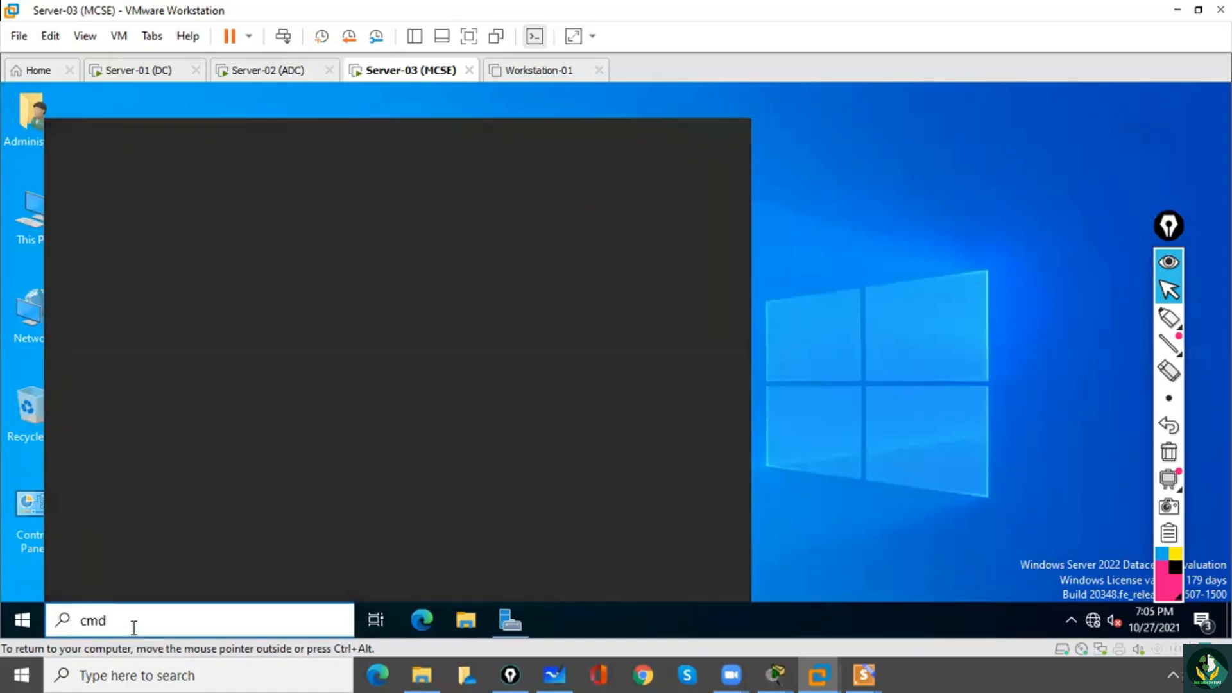
{"action": "key", "text": "Return"}
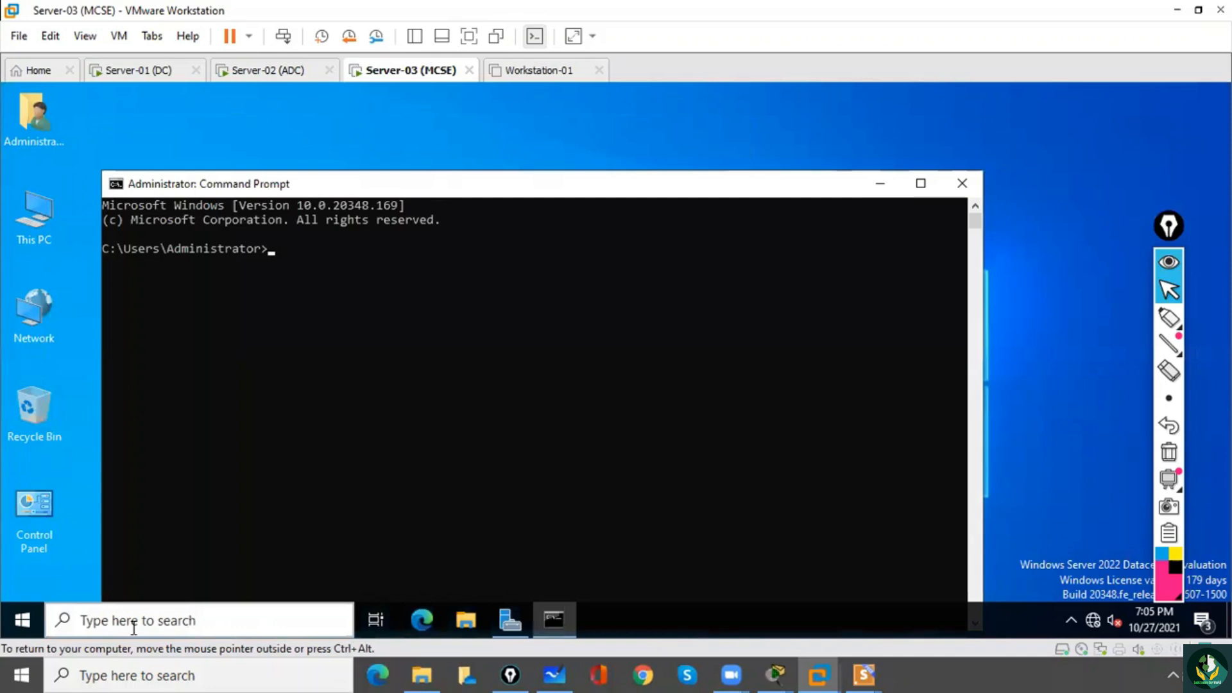
{"action": "type", "text": "net accounts"}
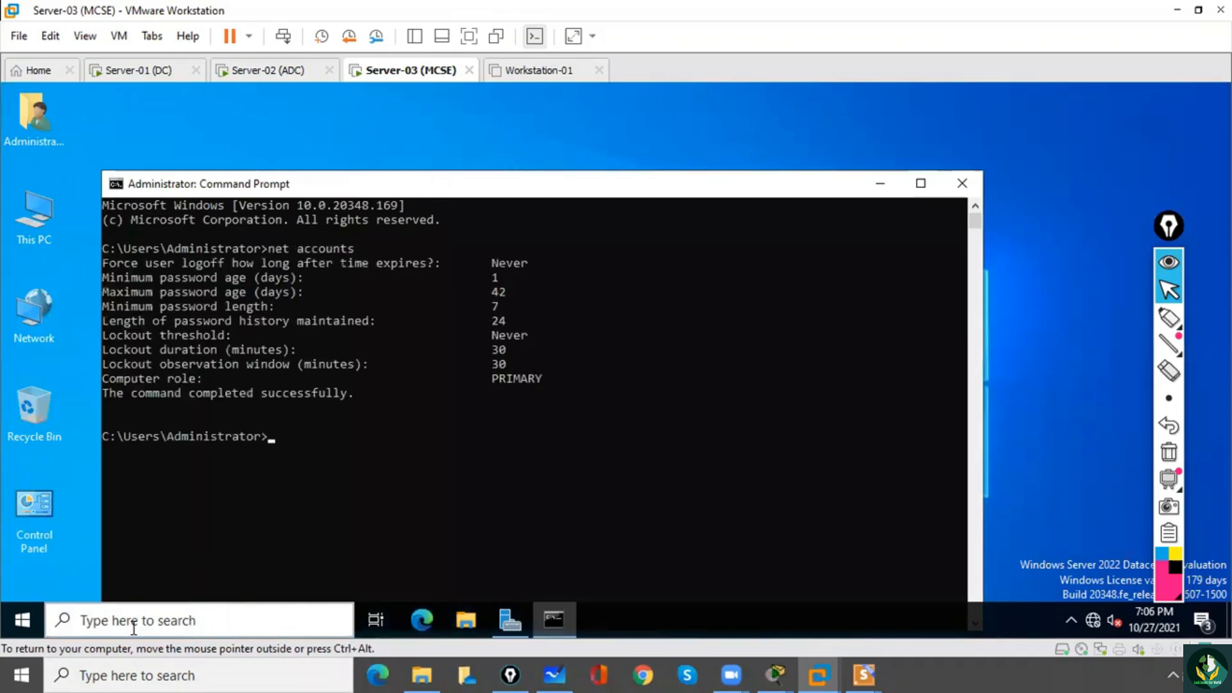
{"action": "left_click_drag", "start_coordinate": [486, 380], "coordinate": [523, 367]}
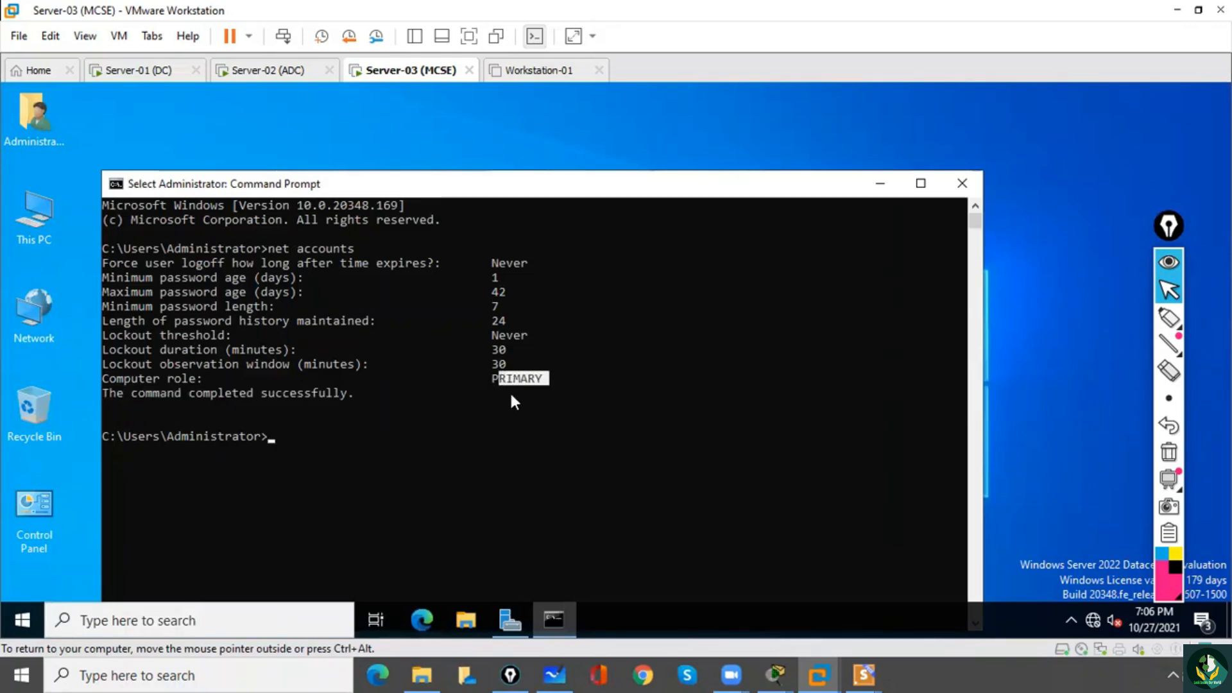
{"action": "left_click", "coordinate": [962, 184]}
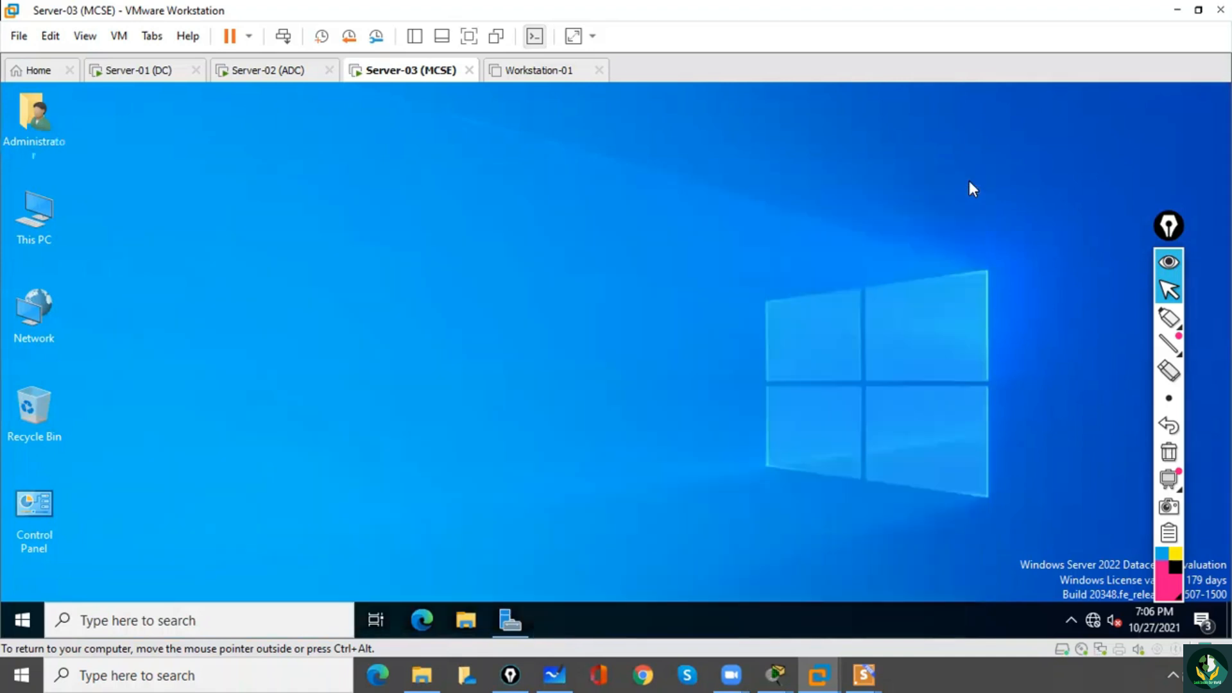
Restore Server Manager, look over the installed Active Directory tools again, and return to the desktop.
{"action": "left_click", "coordinate": [516, 622]}
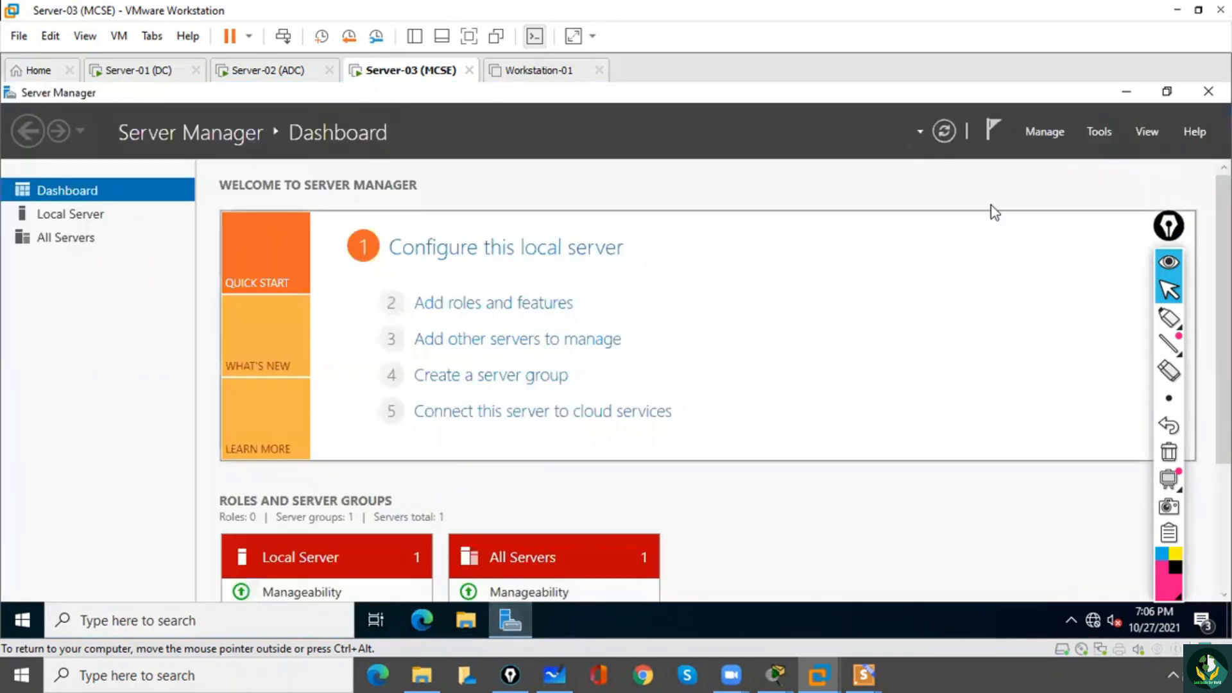
{"action": "left_click", "coordinate": [1100, 132]}
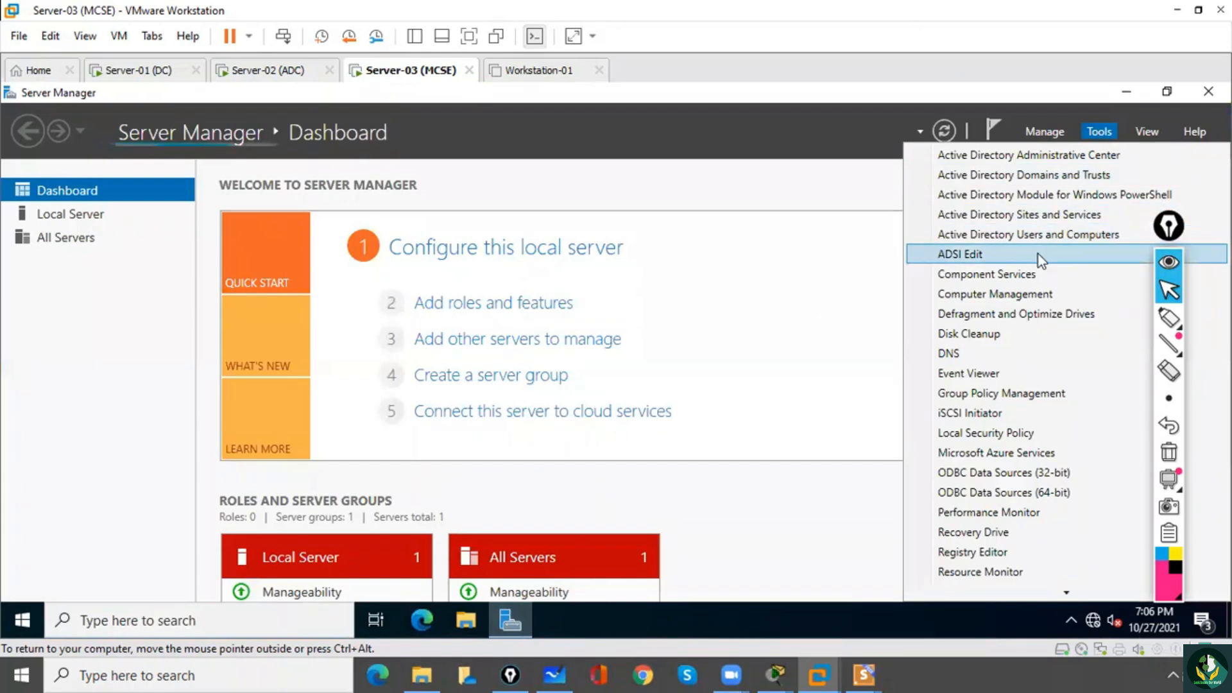
{"action": "left_click", "coordinate": [788, 167]}
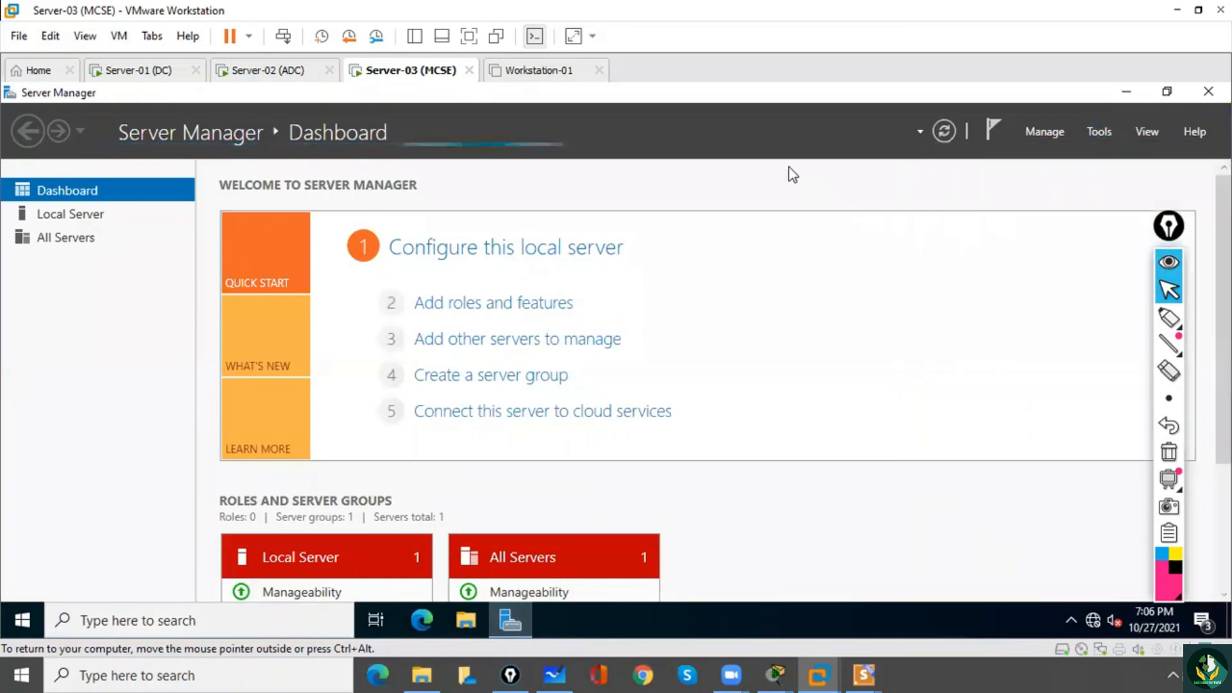
{"action": "left_click", "coordinate": [1126, 92]}
{"action": "left_click", "coordinate": [201, 326]}
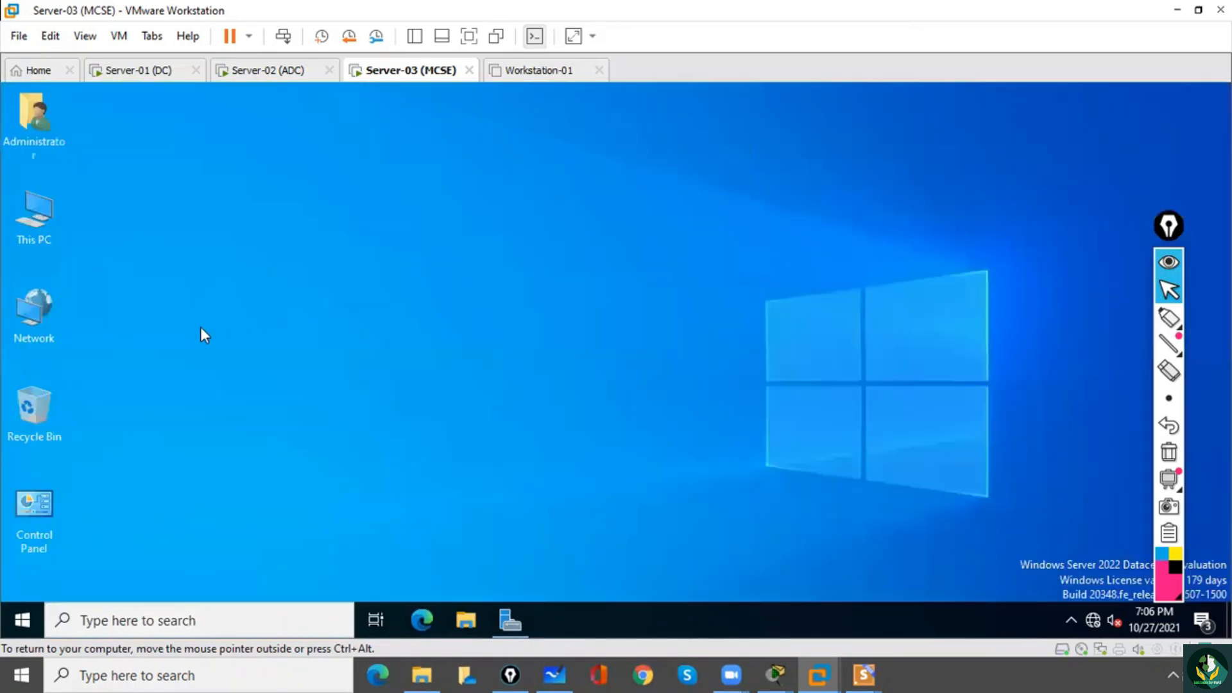
Check the full computer name and domain in This PC's advanced system properties, and close the dialog.
{"action": "right_click", "coordinate": [31, 221]}
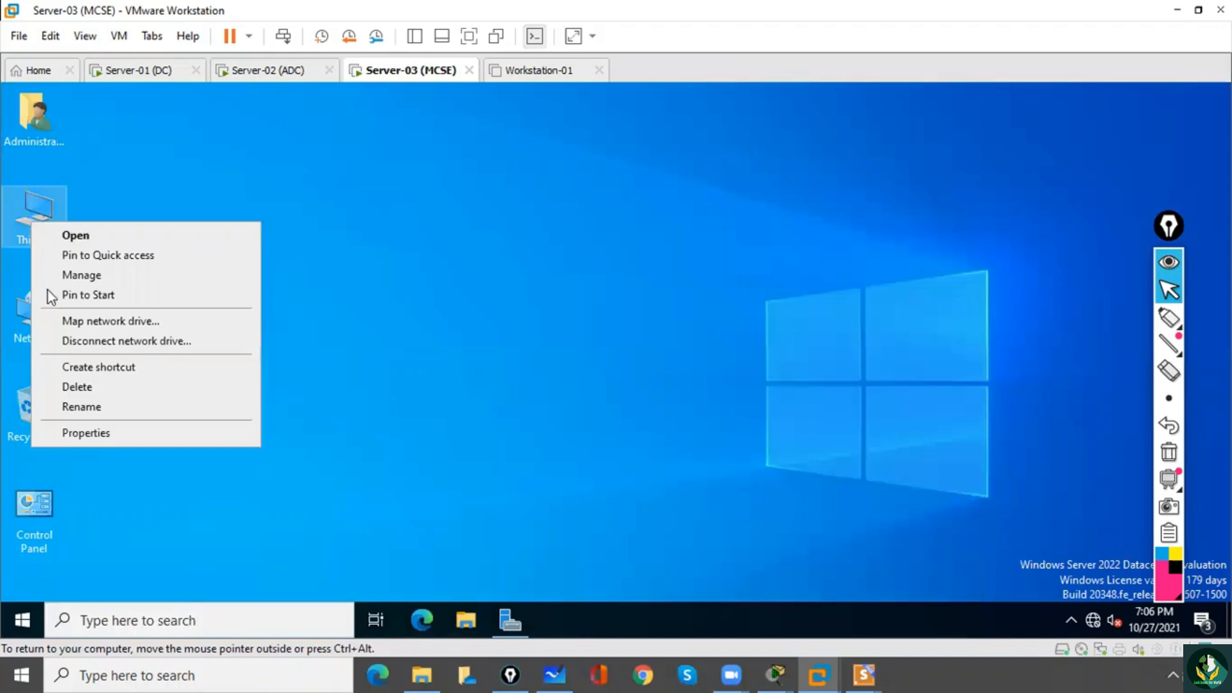
{"action": "left_click", "coordinate": [95, 433]}
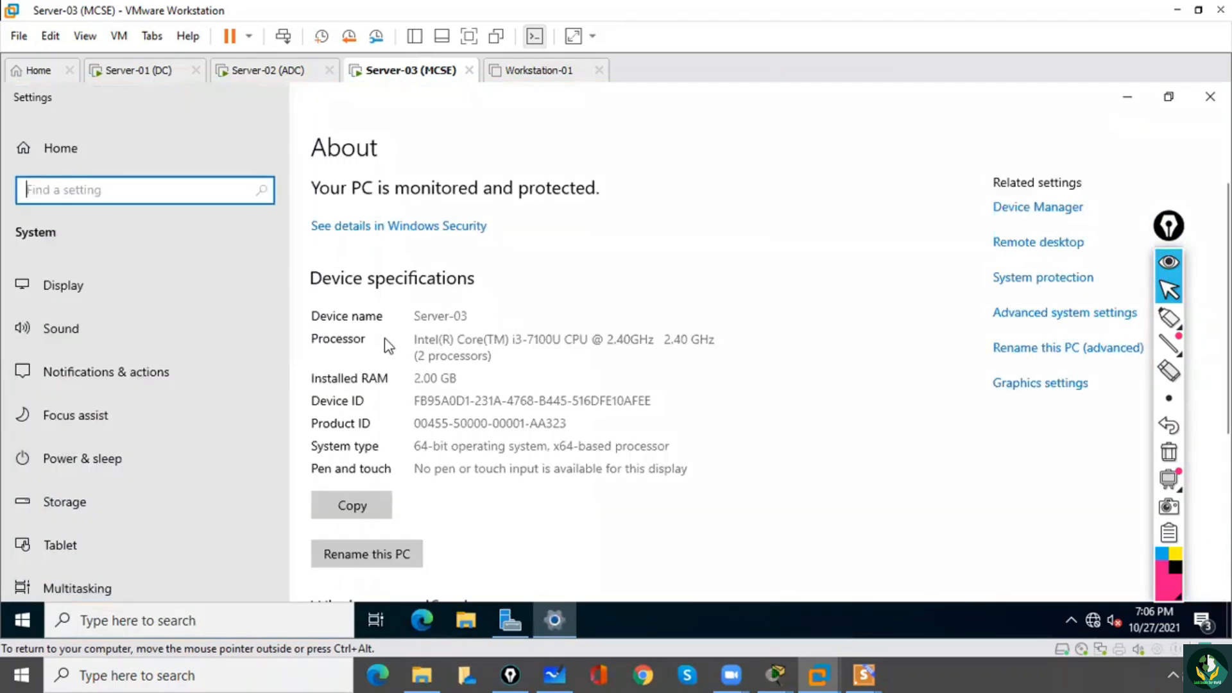
{"action": "left_click", "coordinate": [1029, 319]}
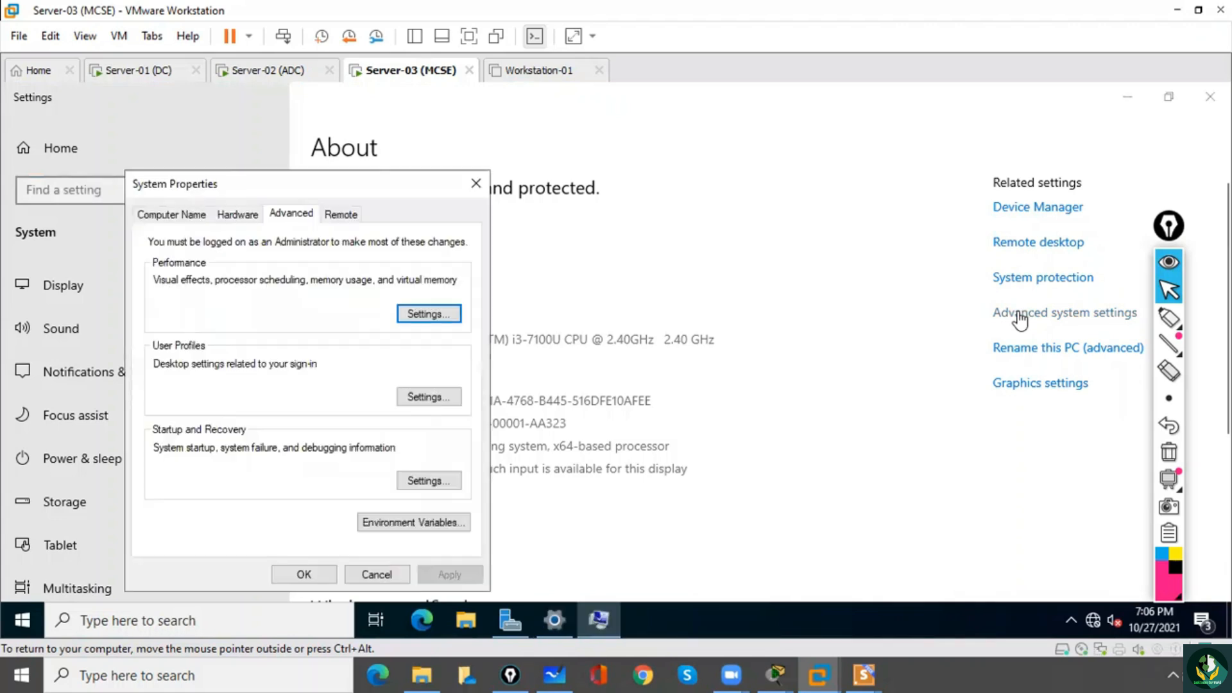
{"action": "left_click", "coordinate": [200, 218]}
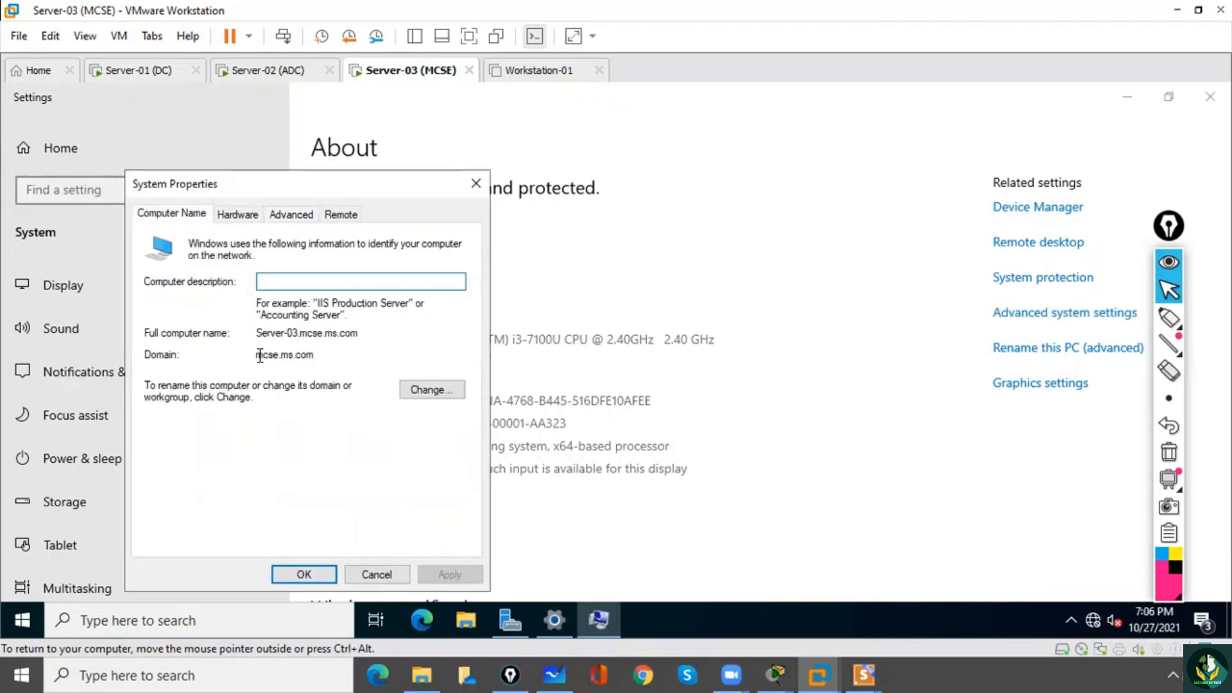
{"action": "left_click_drag", "start_coordinate": [259, 355], "coordinate": [330, 357]}
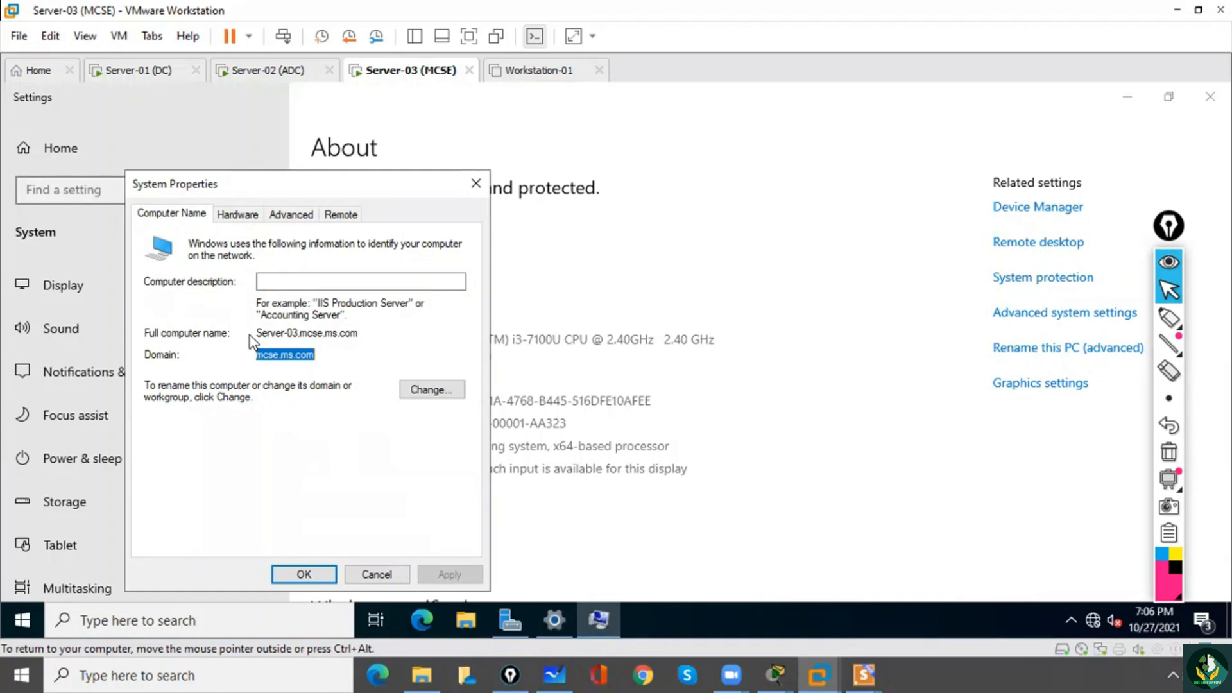
{"action": "left_click_drag", "start_coordinate": [258, 333], "coordinate": [358, 344]}
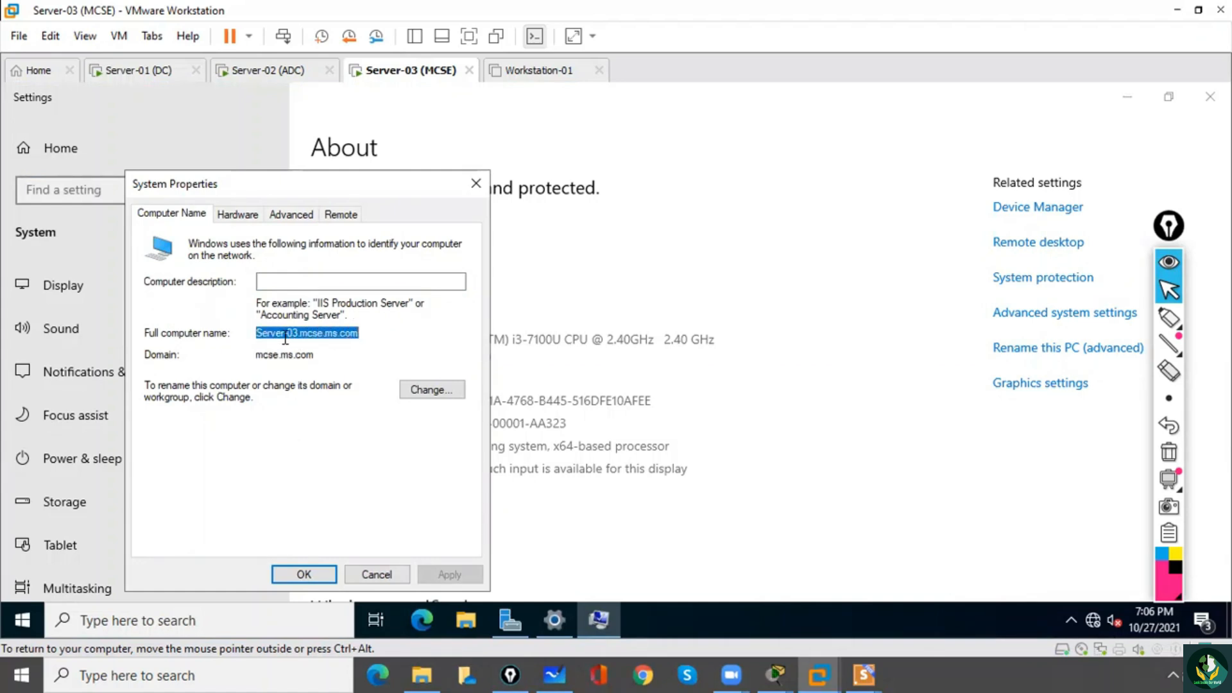
{"action": "left_click", "coordinate": [346, 351]}
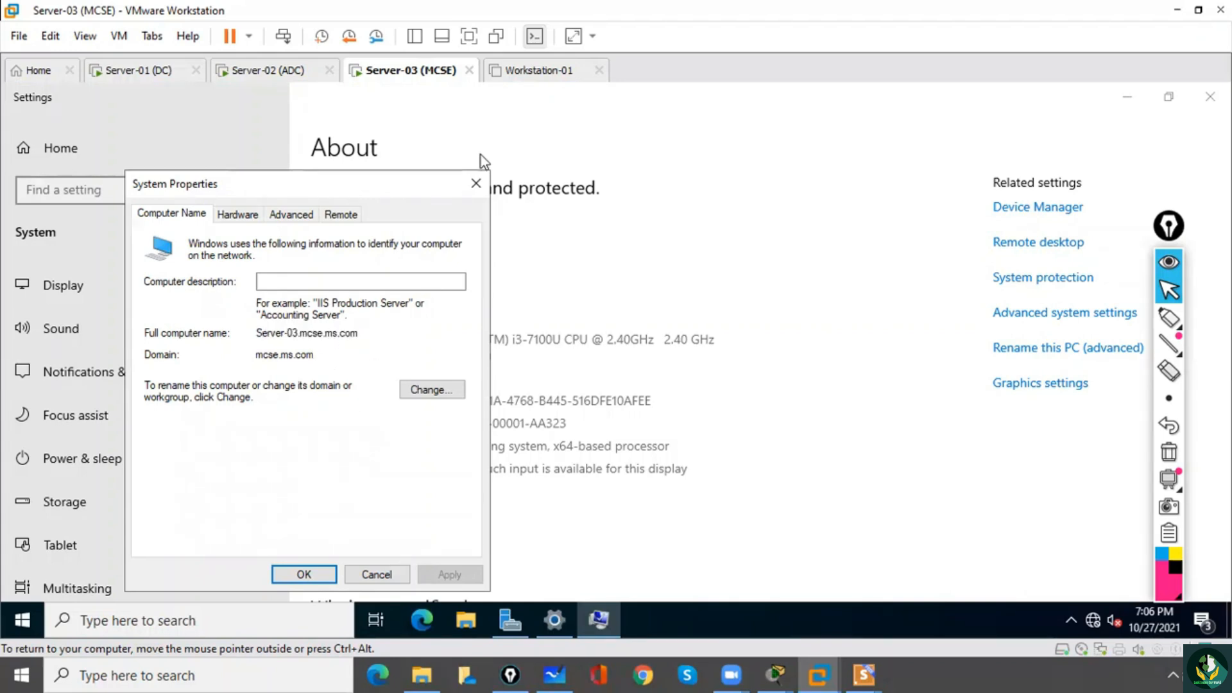
{"action": "left_click", "coordinate": [475, 184]}
{"action": "left_click", "coordinate": [1128, 97]}
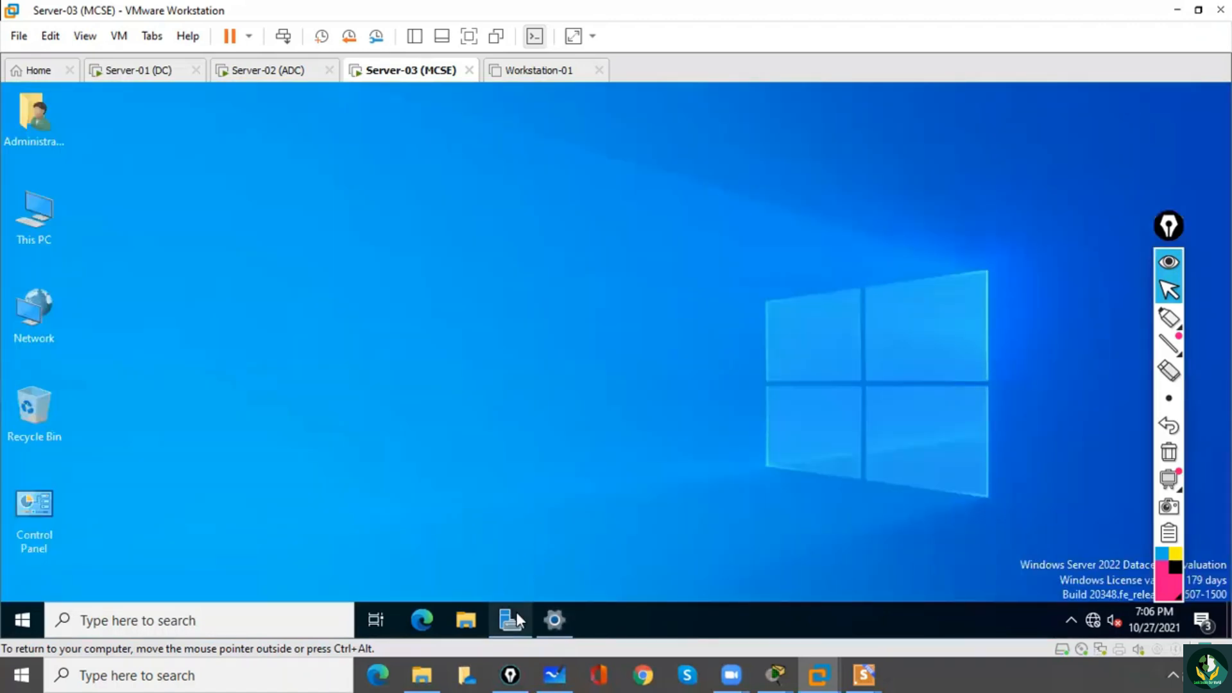
Open Active Directory Users and Computers from Server Manager and expand the mcse.ms.com domain to view its containers.
{"action": "mouse_move", "coordinate": [517, 612]}
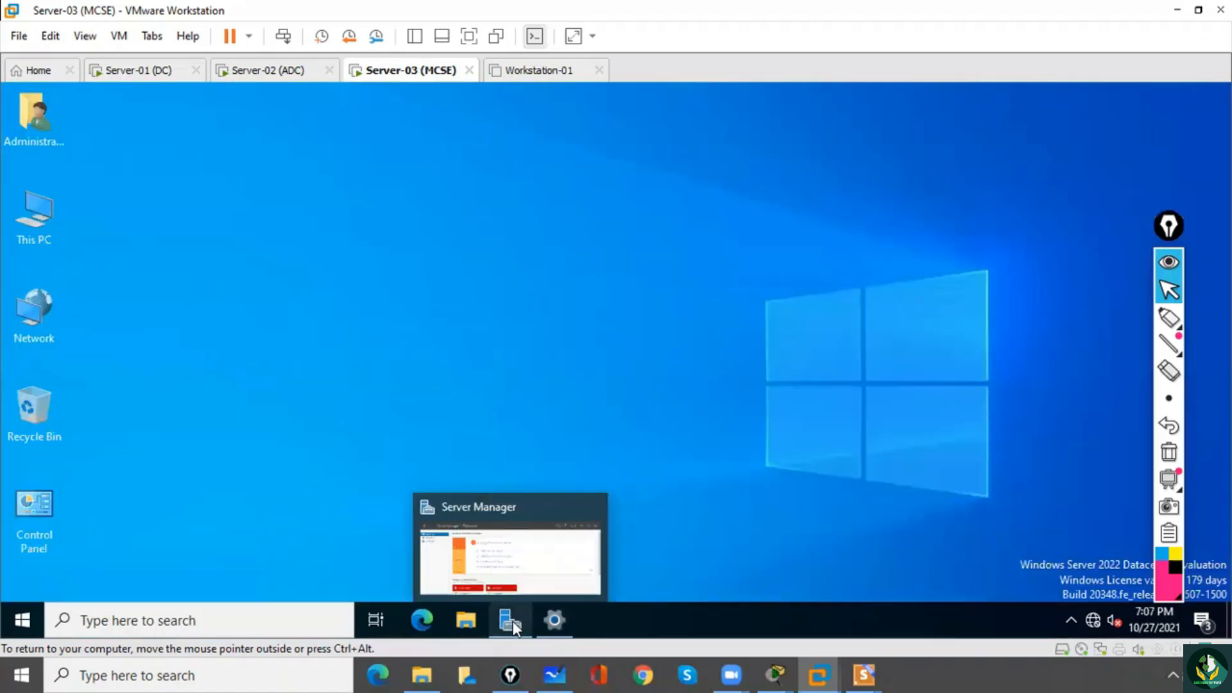
{"action": "left_click", "coordinate": [516, 614]}
{"action": "left_click", "coordinate": [1099, 132]}
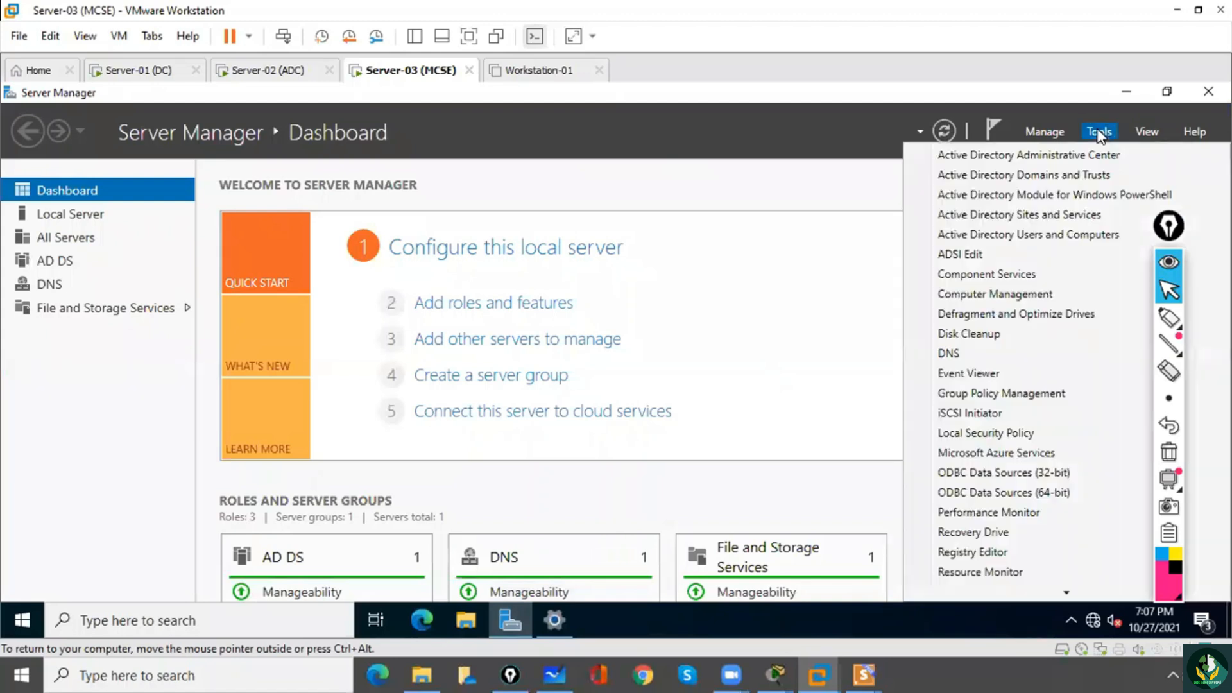
{"action": "left_click", "coordinate": [1068, 237]}
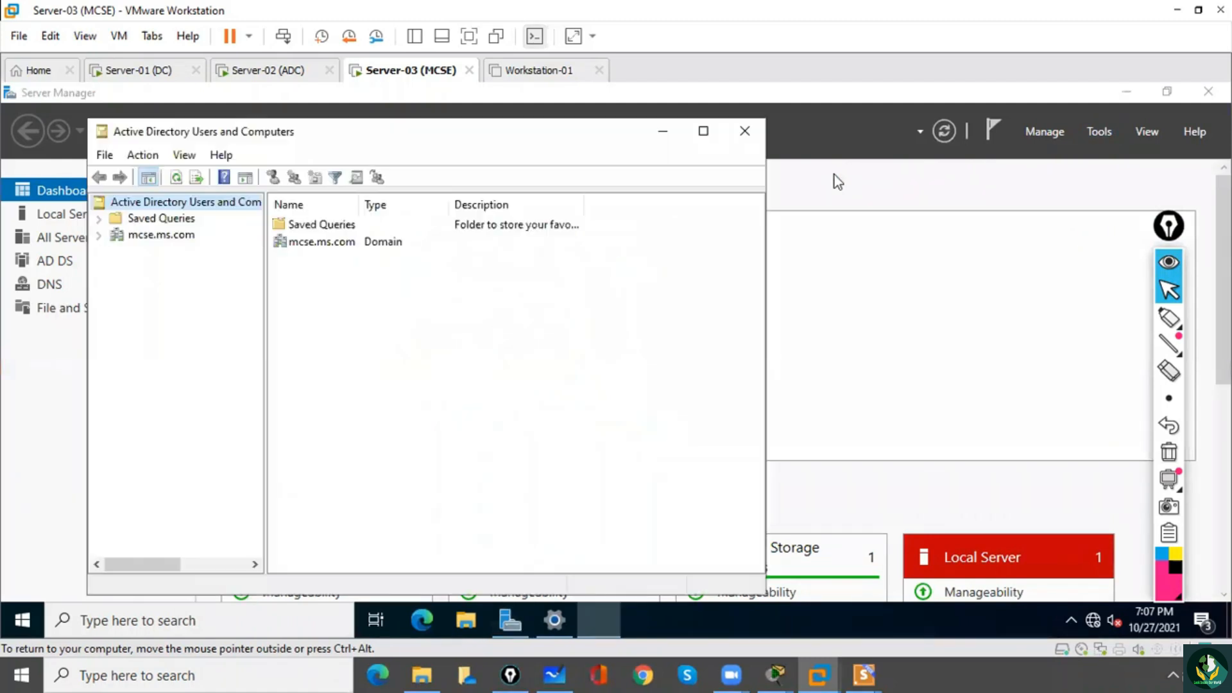
{"action": "left_click", "coordinate": [103, 237]}
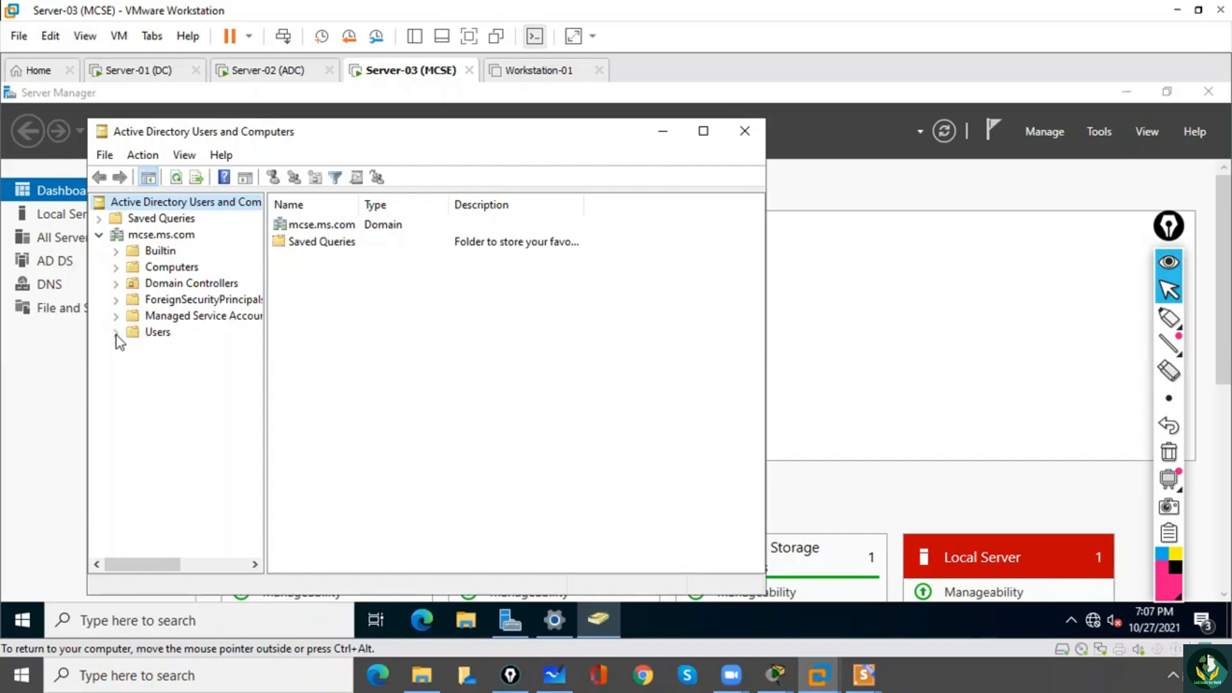
Start a new user in the mcse.ms.com Users container with mcseuser1 as first name and user logon name.
{"action": "left_click", "coordinate": [153, 335]}
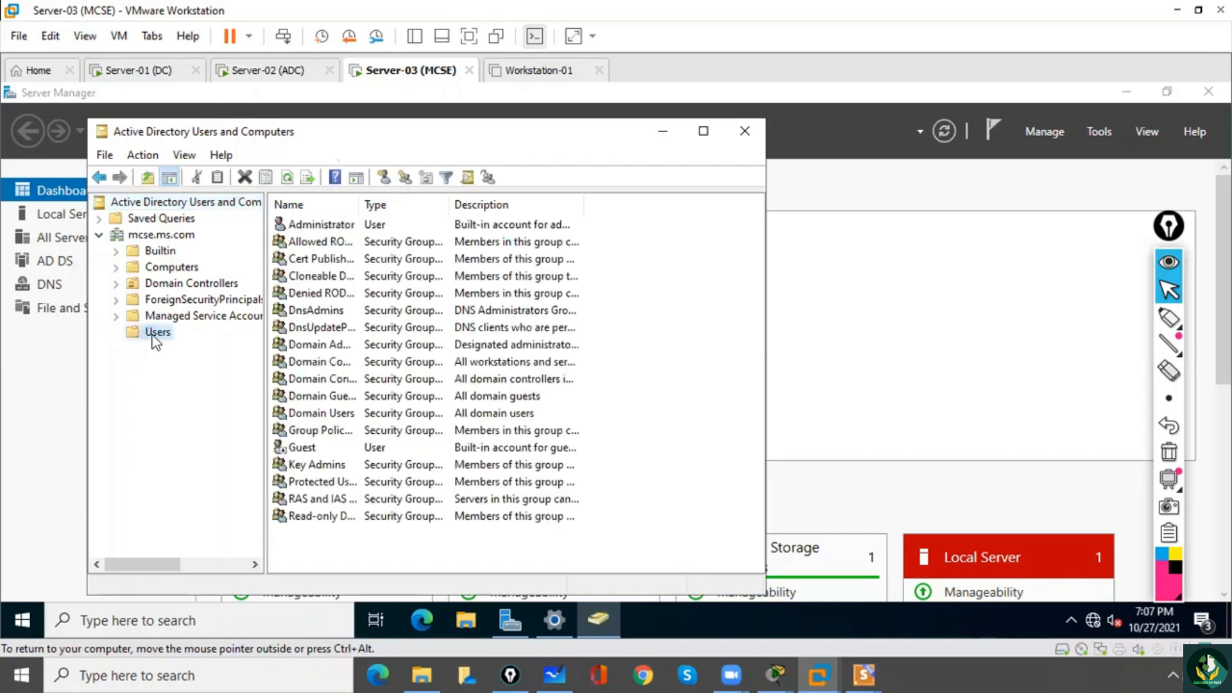
{"action": "right_click", "coordinate": [152, 335]}
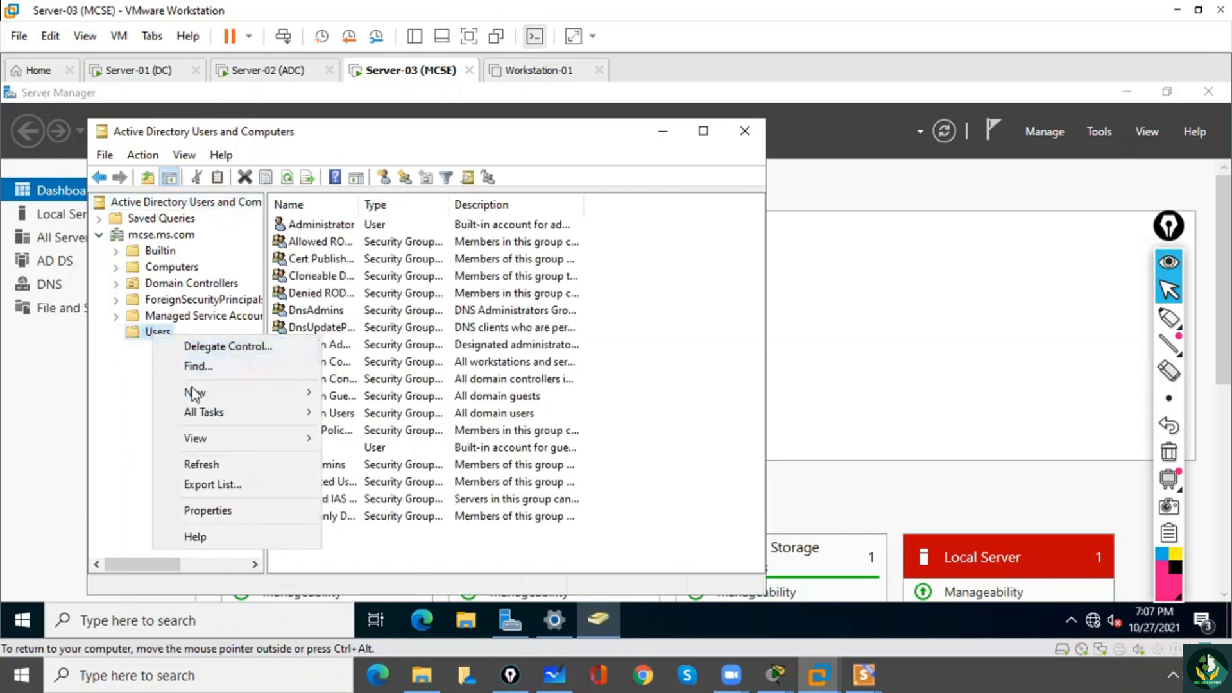
{"action": "mouse_move", "coordinate": [192, 392]}
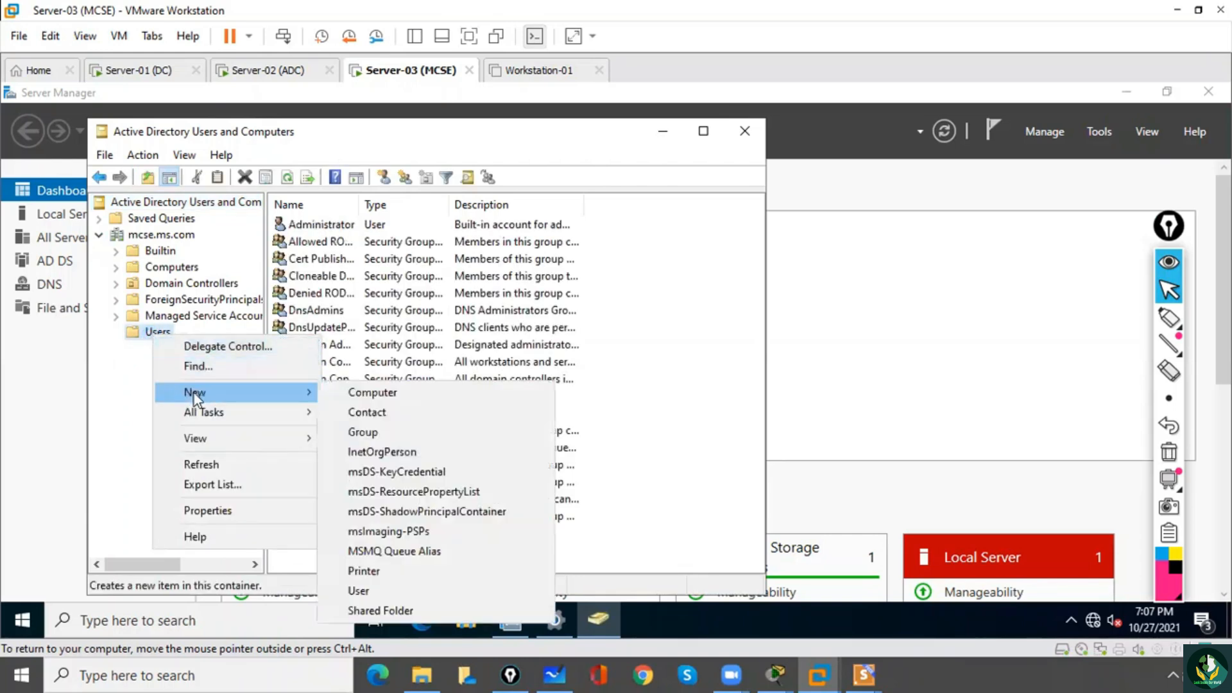
{"action": "left_click", "coordinate": [361, 591]}
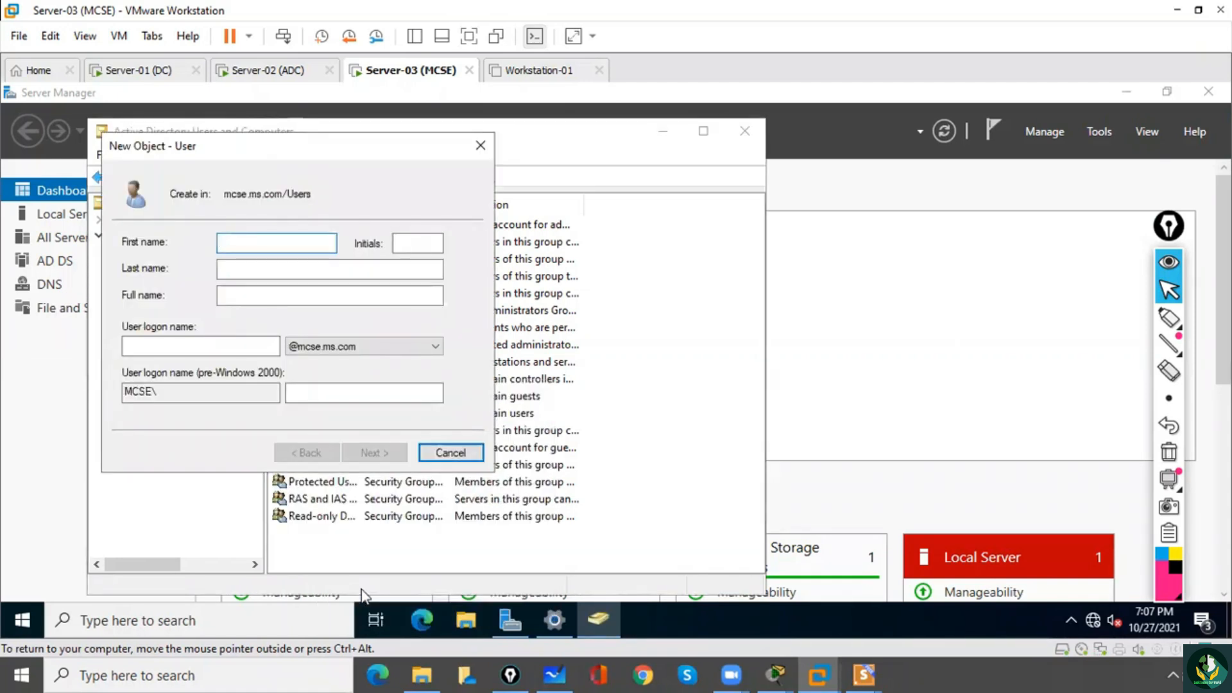
{"action": "type", "text": "mcseuser1"}
{"action": "left_click", "coordinate": [184, 346]}
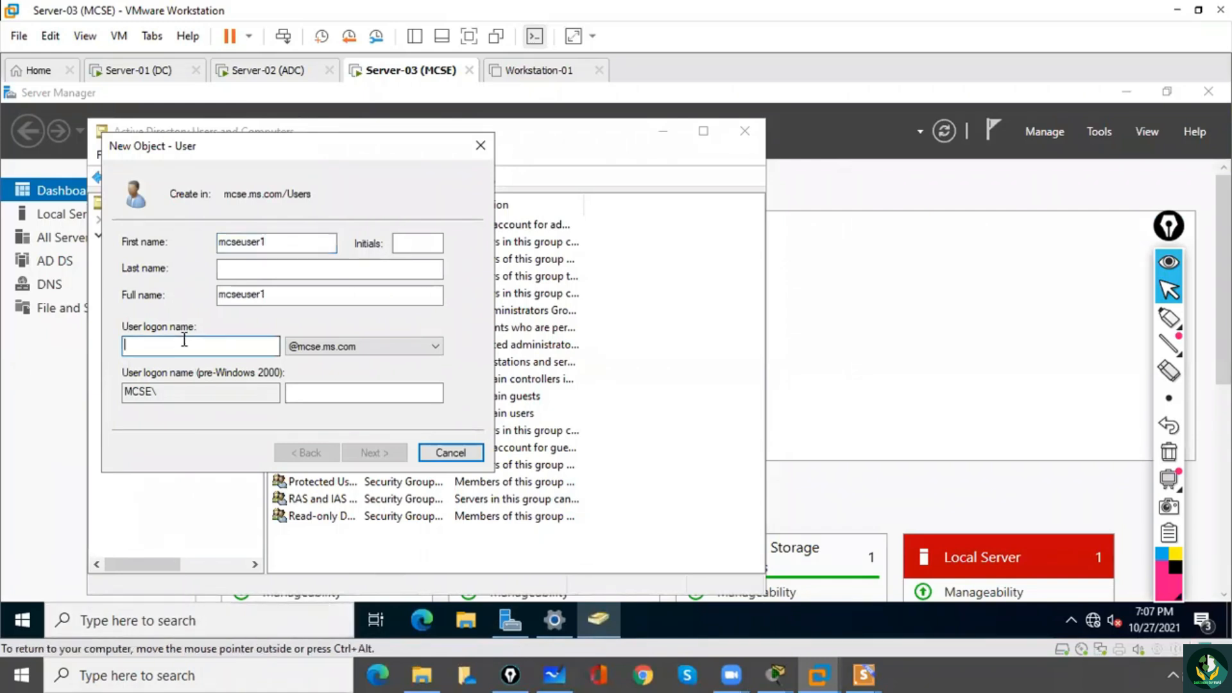
{"action": "type", "text": "mcseuser1"}
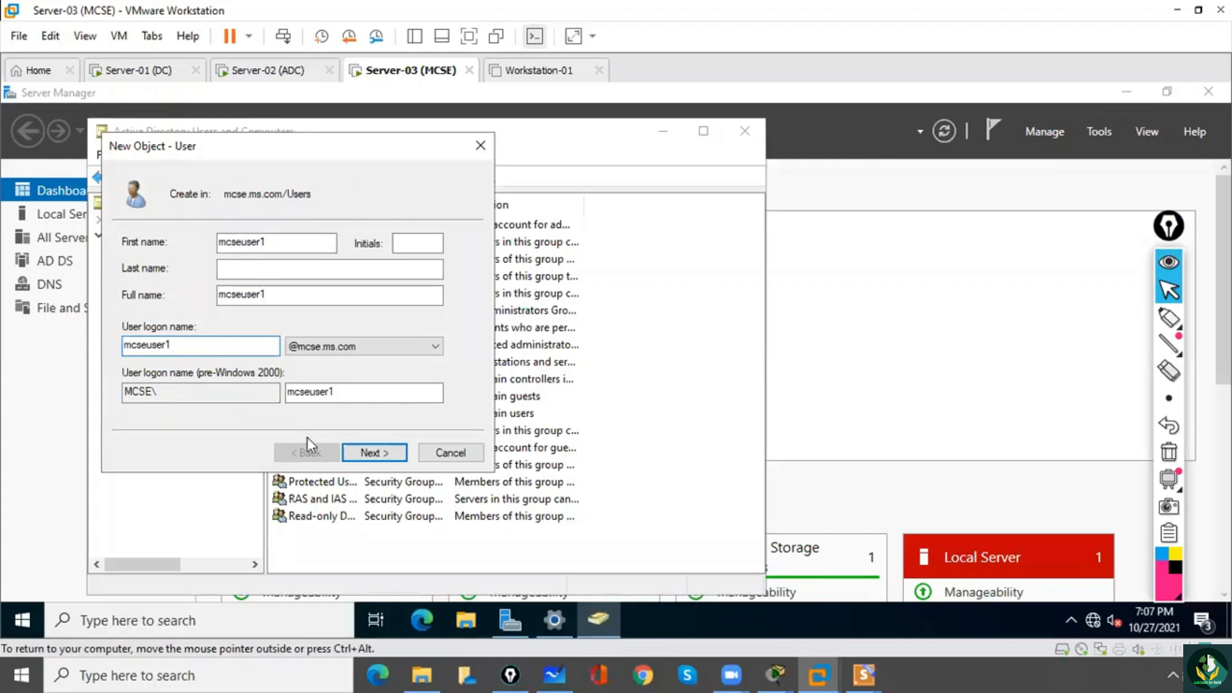
{"action": "left_click", "coordinate": [364, 456]}
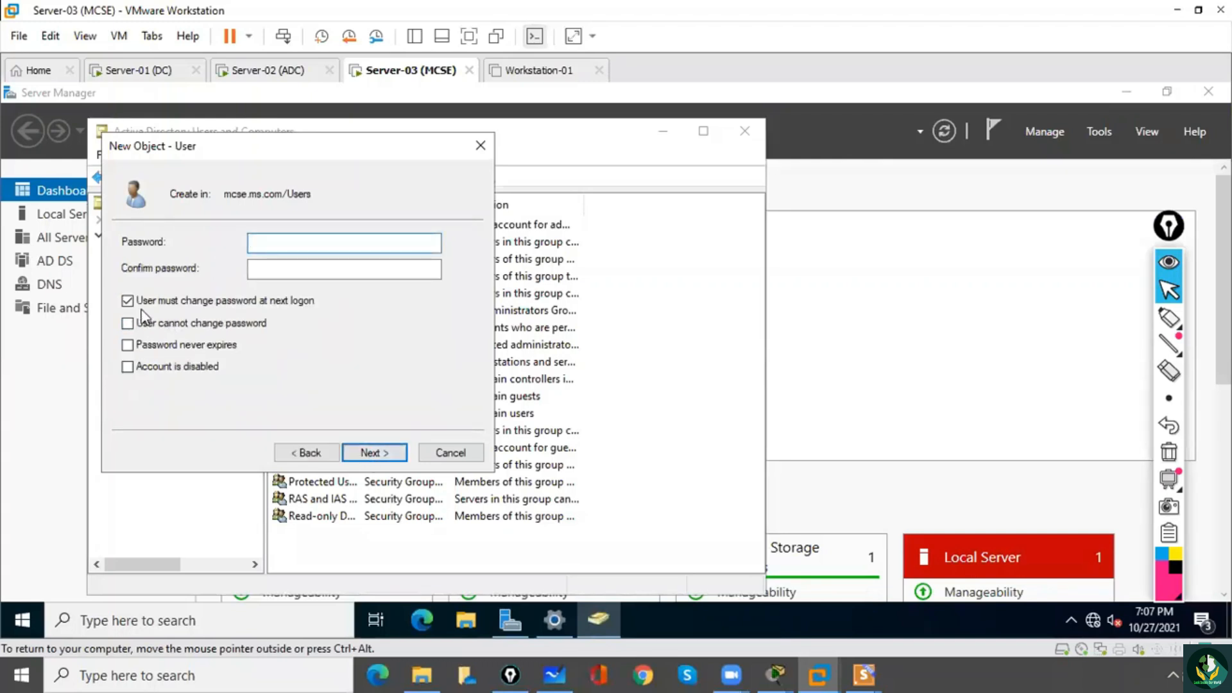
Set the new user's password to never expire, enter and confirm the account password, finish creating the user, and select mcseuser1.
{"action": "left_click", "coordinate": [127, 345]}
{"action": "left_click", "coordinate": [265, 247]}
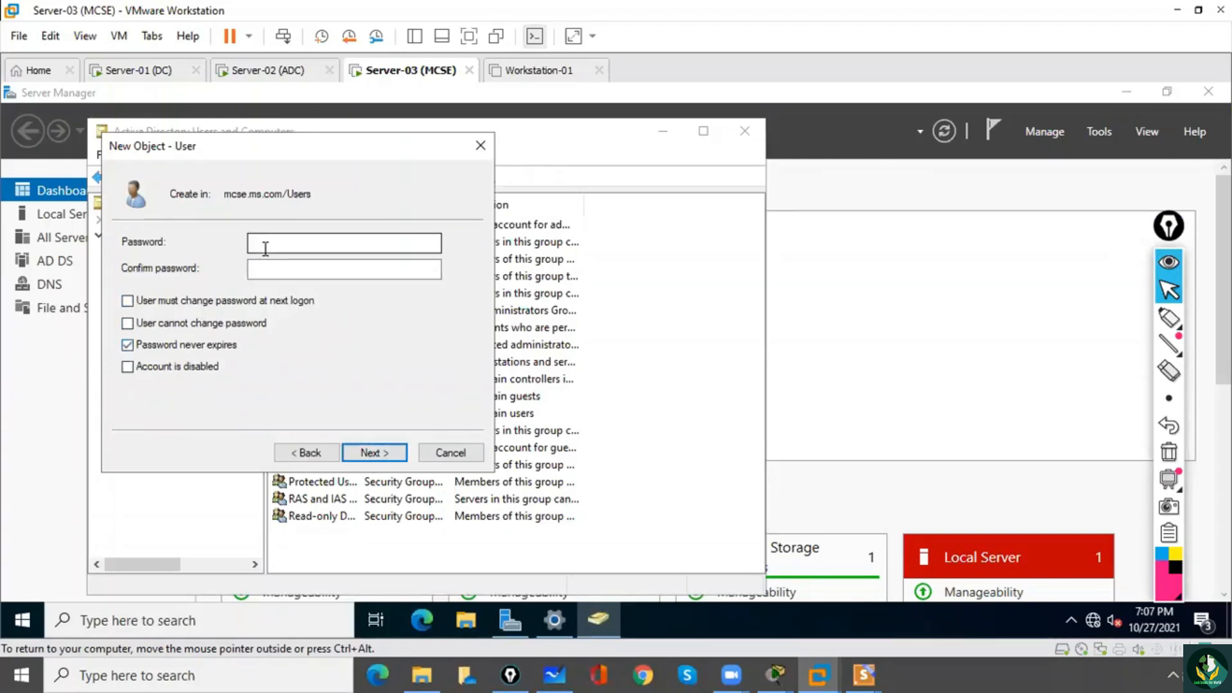
{"action": "type", "text": "••••"}
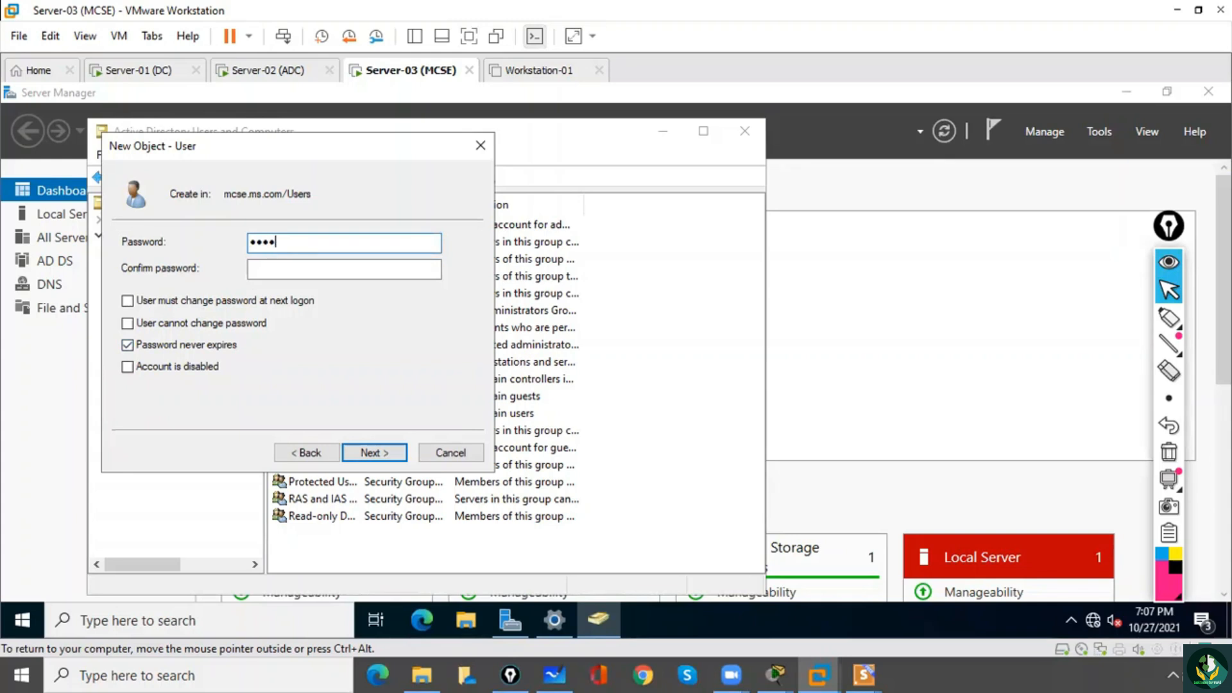
{"action": "key", "text": "Tab"}
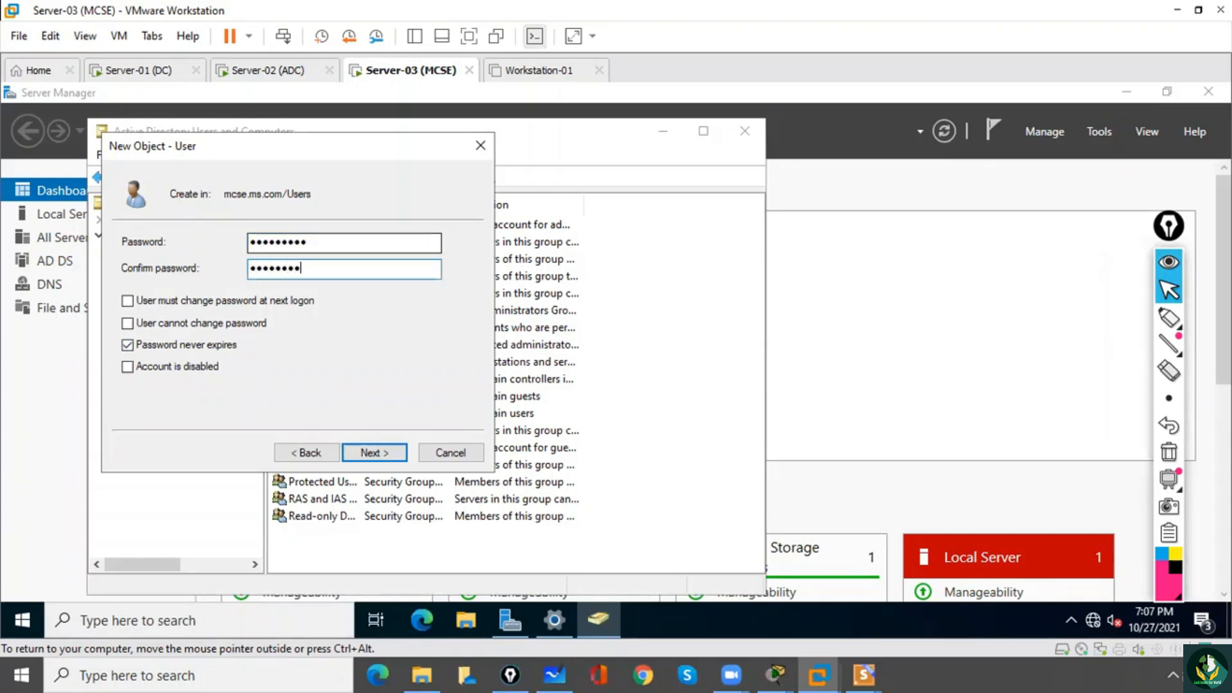
{"action": "left_click", "coordinate": [350, 453]}
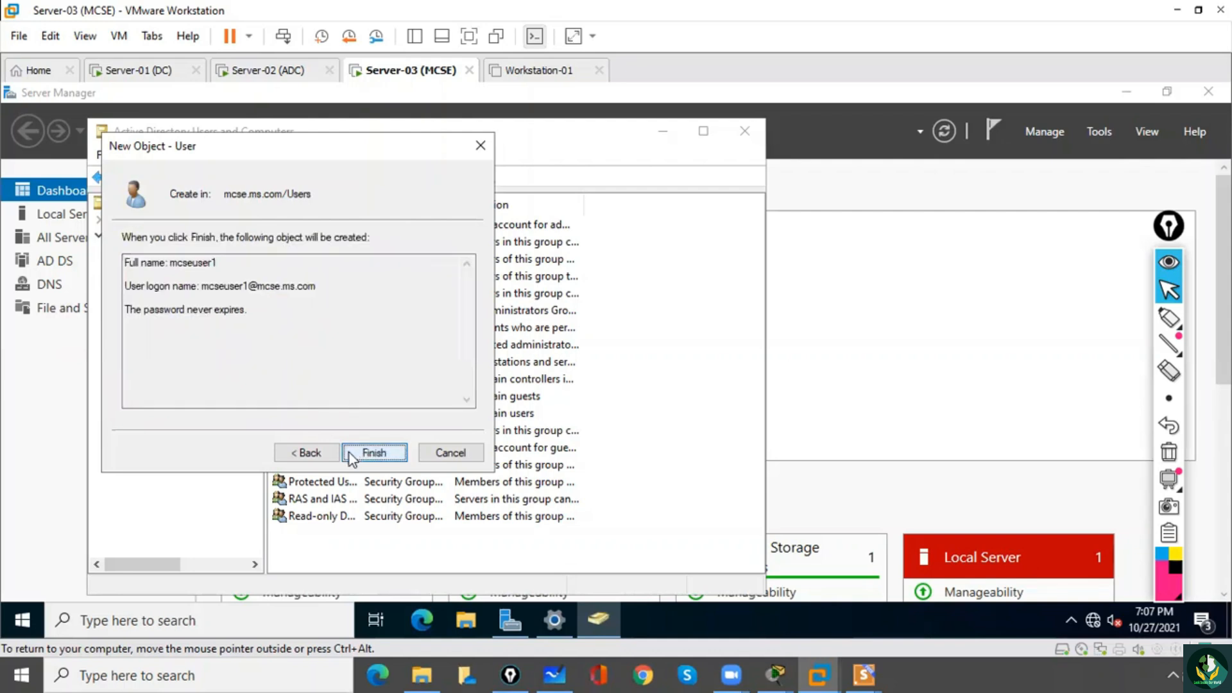
{"action": "left_click", "coordinate": [372, 453]}
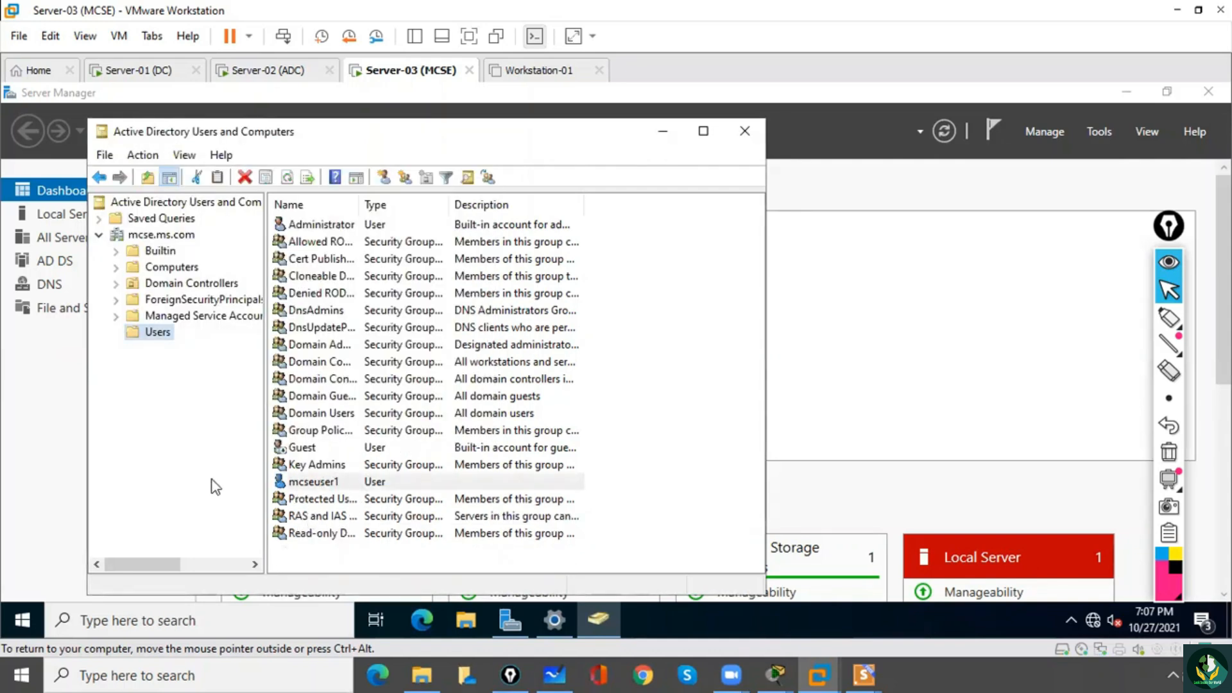
{"action": "left_click", "coordinate": [315, 492]}
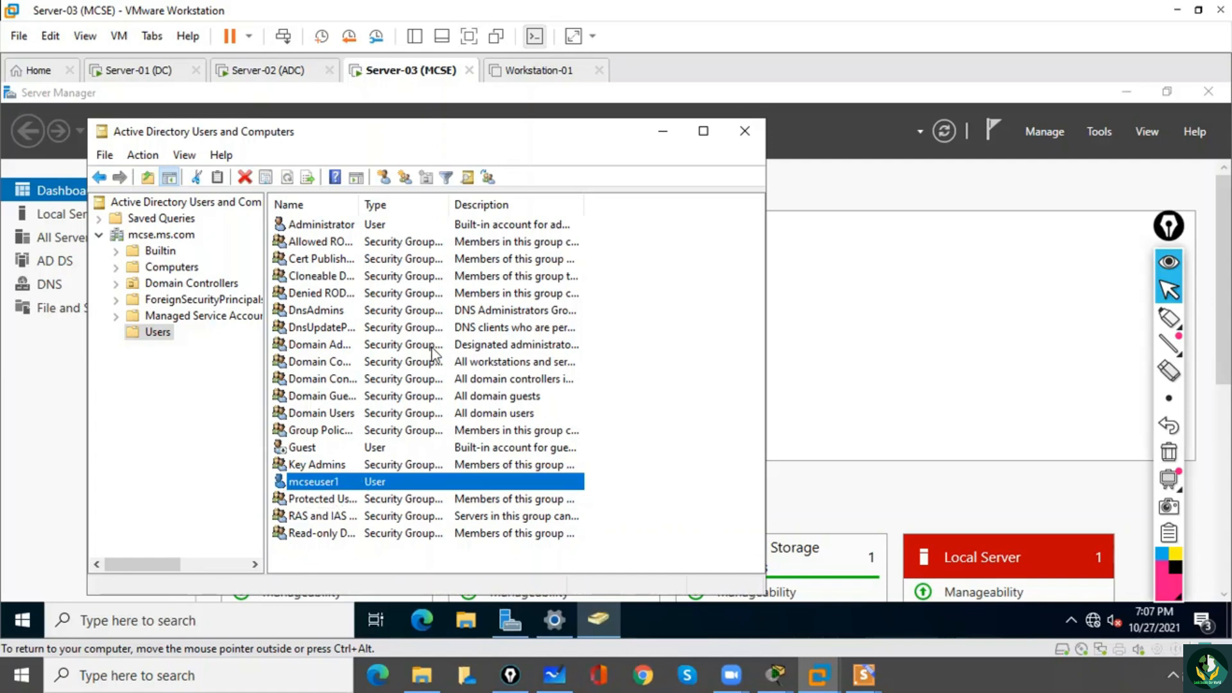
Switch to the Workstation-01 virtual machine, draw a highlighter arrow beside its preview, and clear the annotation.
{"action": "left_click", "coordinate": [529, 71]}
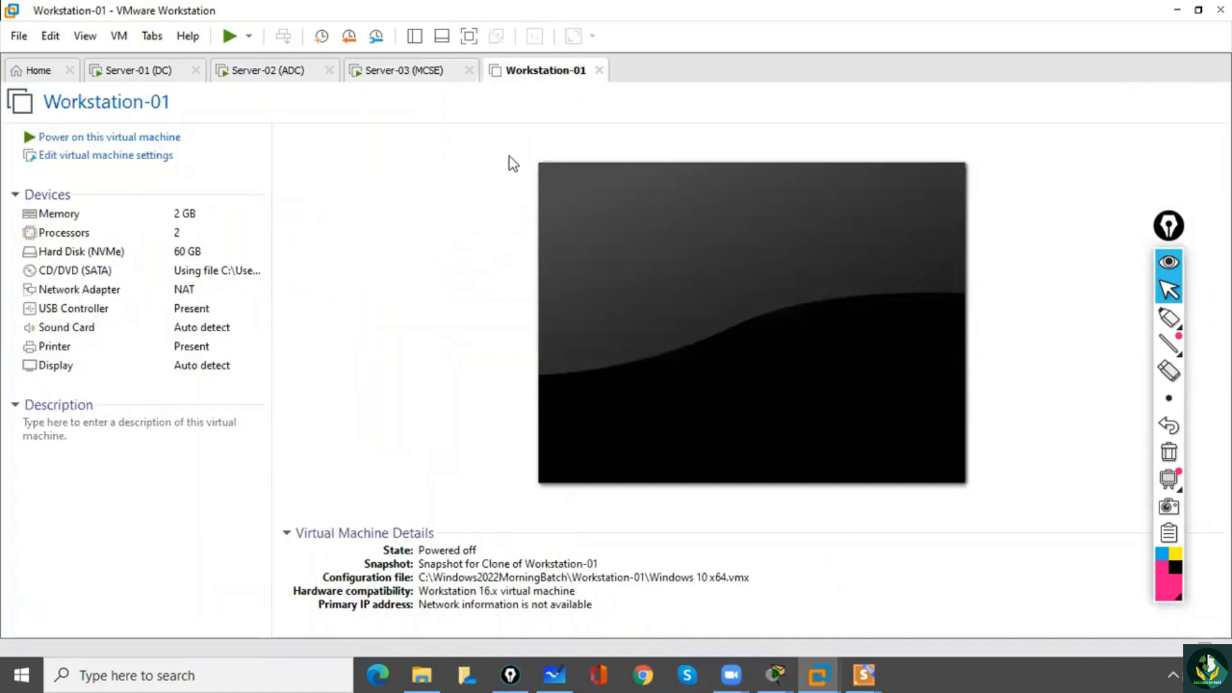
{"action": "left_click", "coordinate": [1169, 318]}
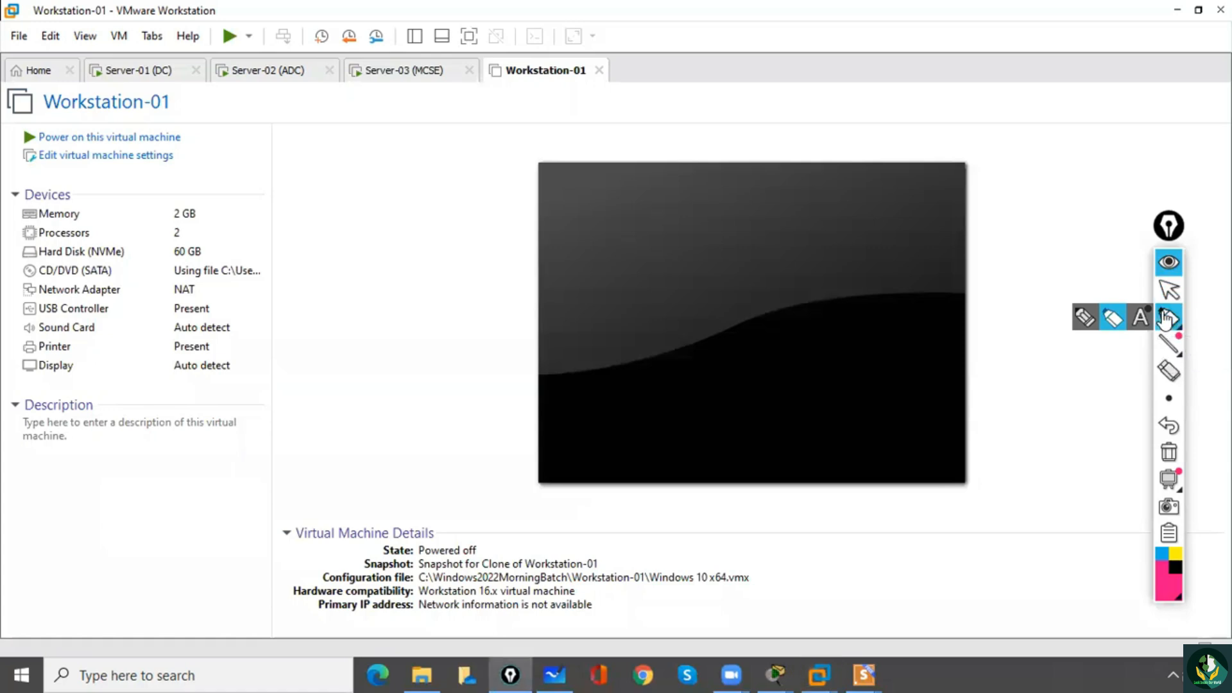
{"action": "left_click_drag", "start_coordinate": [408, 281], "coordinate": [486, 258]}
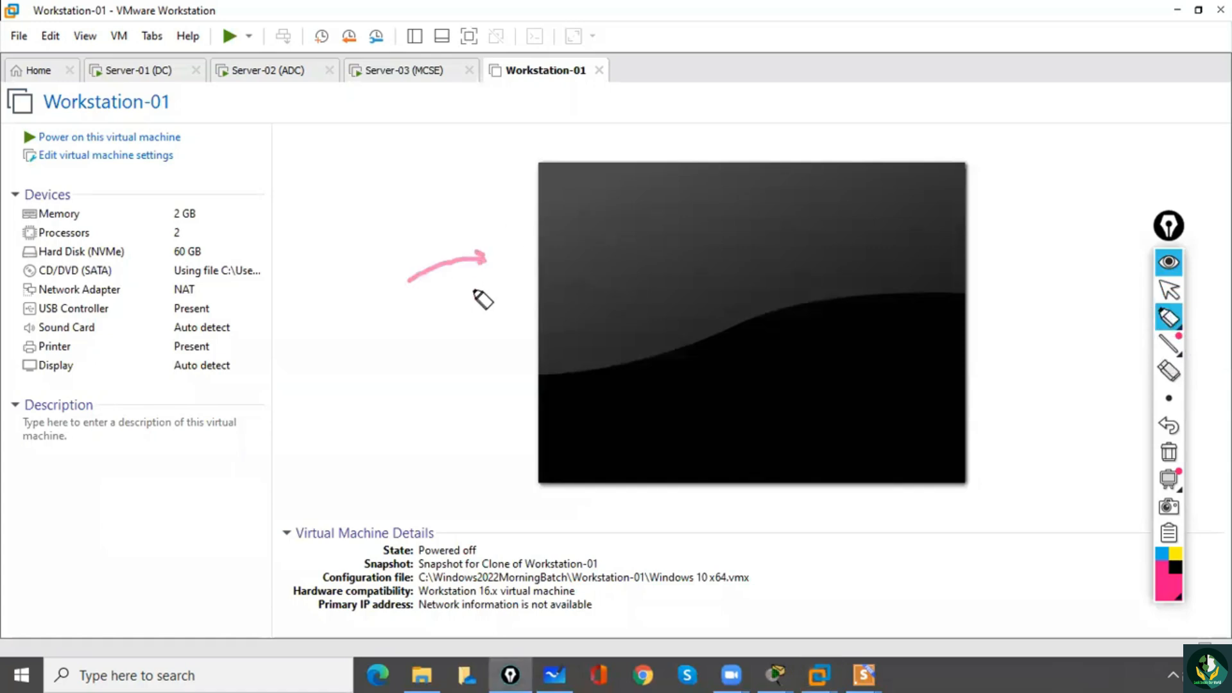
{"action": "left_click", "coordinate": [1169, 290]}
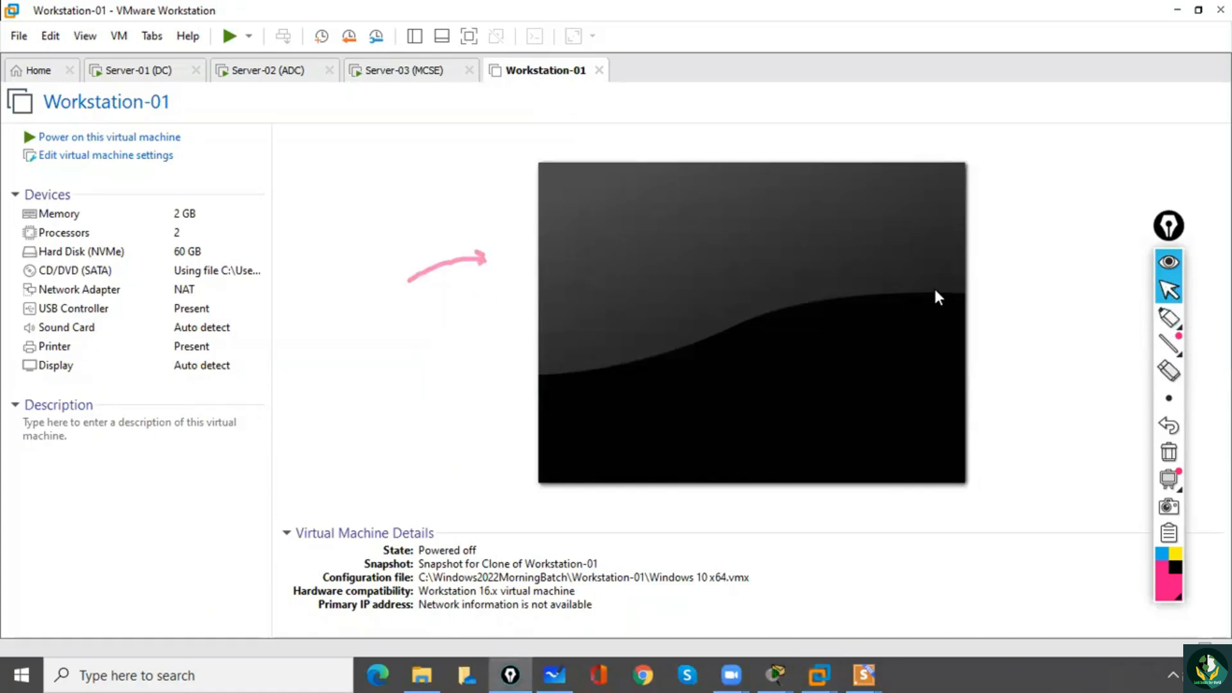
{"action": "left_click", "coordinate": [1169, 452]}
Draw a highlighter stroke across the Workstation-01 virtual machine page.
{"action": "left_click", "coordinate": [205, 674]}
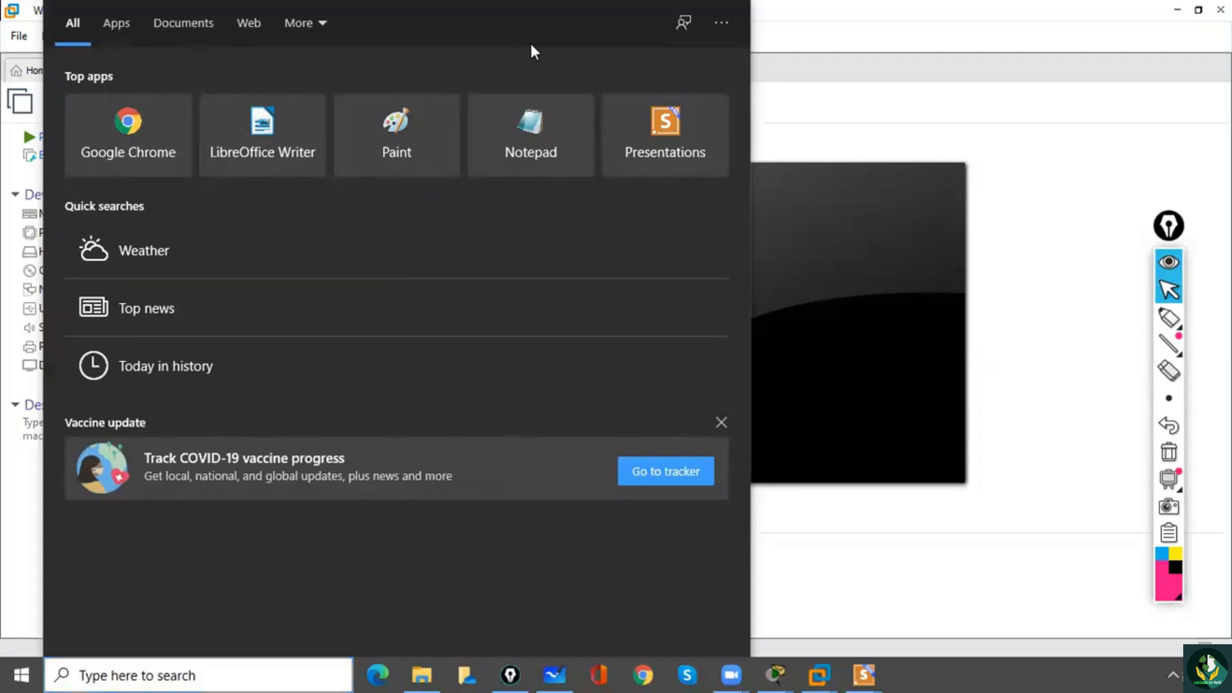
{"action": "left_click", "coordinate": [893, 248]}
{"action": "left_click", "coordinate": [1168, 319]}
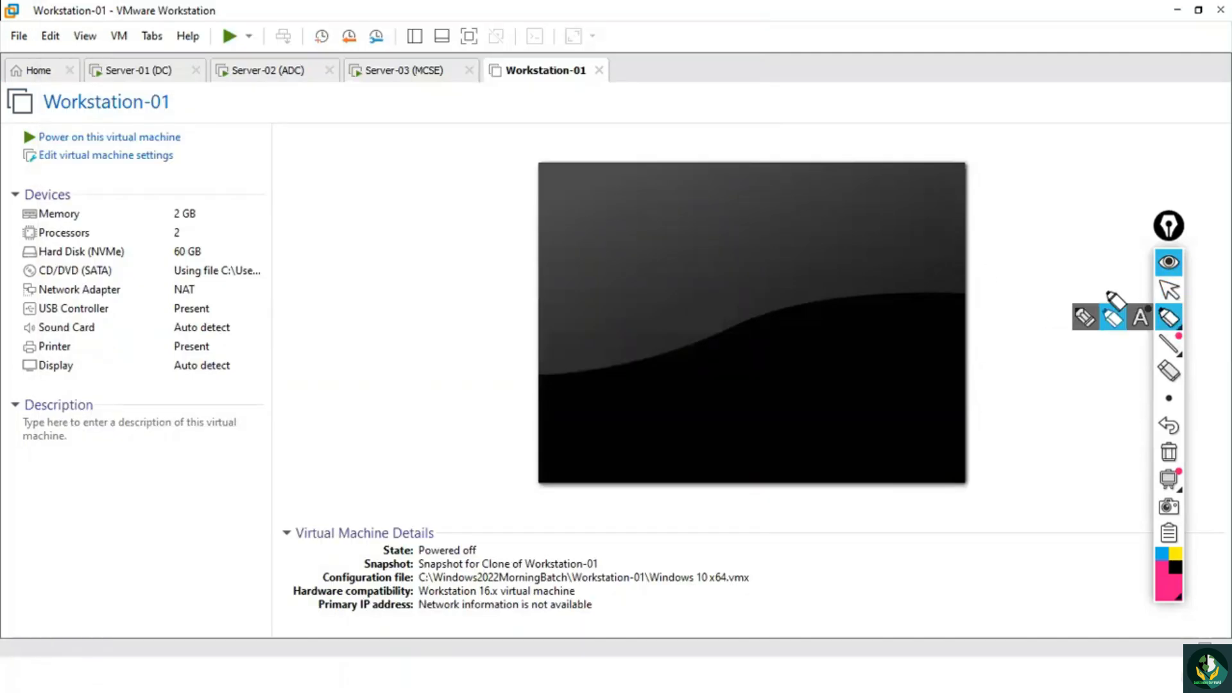
{"action": "mouse_move", "coordinate": [287, 371]}
{"action": "left_mouse_down"}
{"action": "mouse_move", "coordinate": [316, 363]}
{"action": "mouse_move", "coordinate": [330, 319]}
{"action": "mouse_move", "coordinate": [342, 325]}
{"action": "mouse_move", "coordinate": [379, 275]}
{"action": "mouse_move", "coordinate": [426, 267]}
{"action": "mouse_move", "coordinate": [550, 160]}
{"action": "mouse_move", "coordinate": [622, 129]}
{"action": "left_mouse_up"}
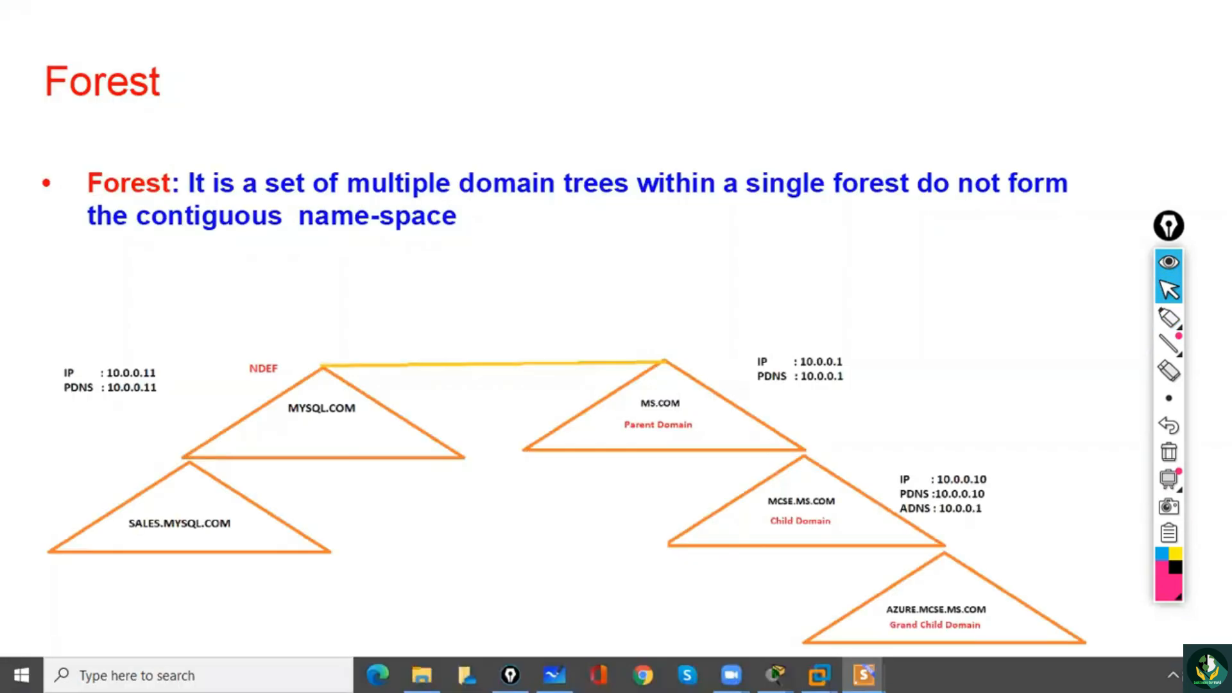
{"action": "left_click", "coordinate": [1169, 317]}
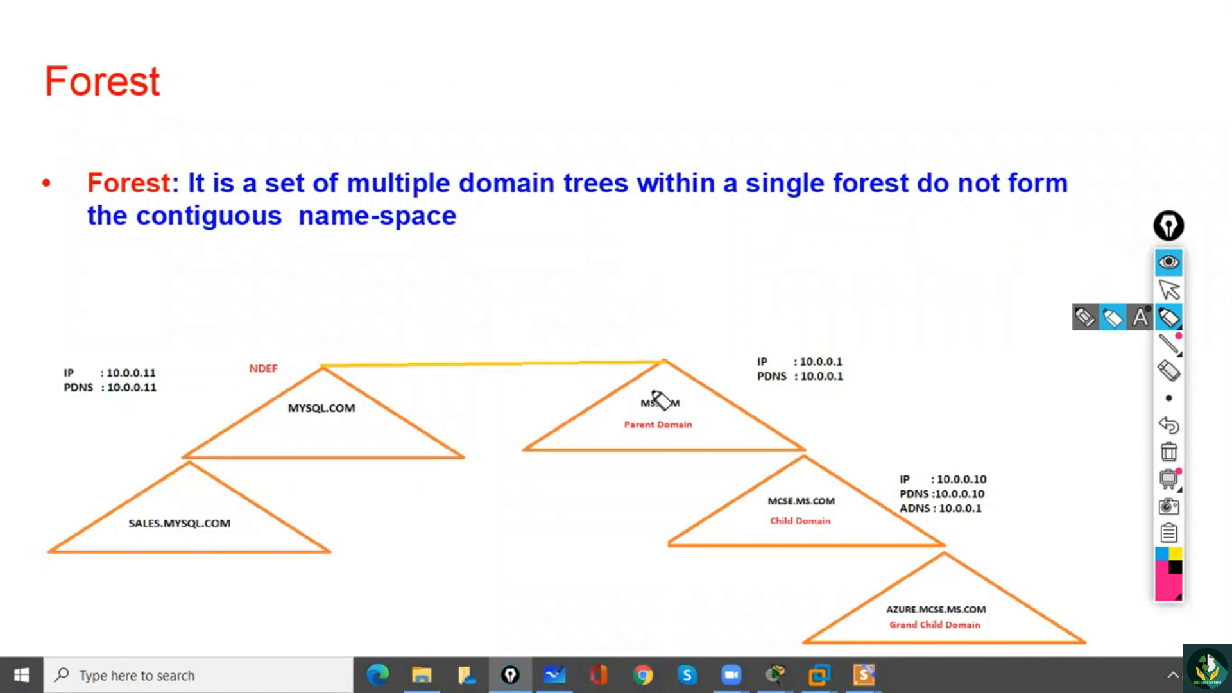
{"action": "mouse_move", "coordinate": [647, 406]}
{"action": "left_mouse_down"}
{"action": "mouse_move", "coordinate": [687, 418]}
{"action": "mouse_move", "coordinate": [642, 409]}
{"action": "left_mouse_up"}
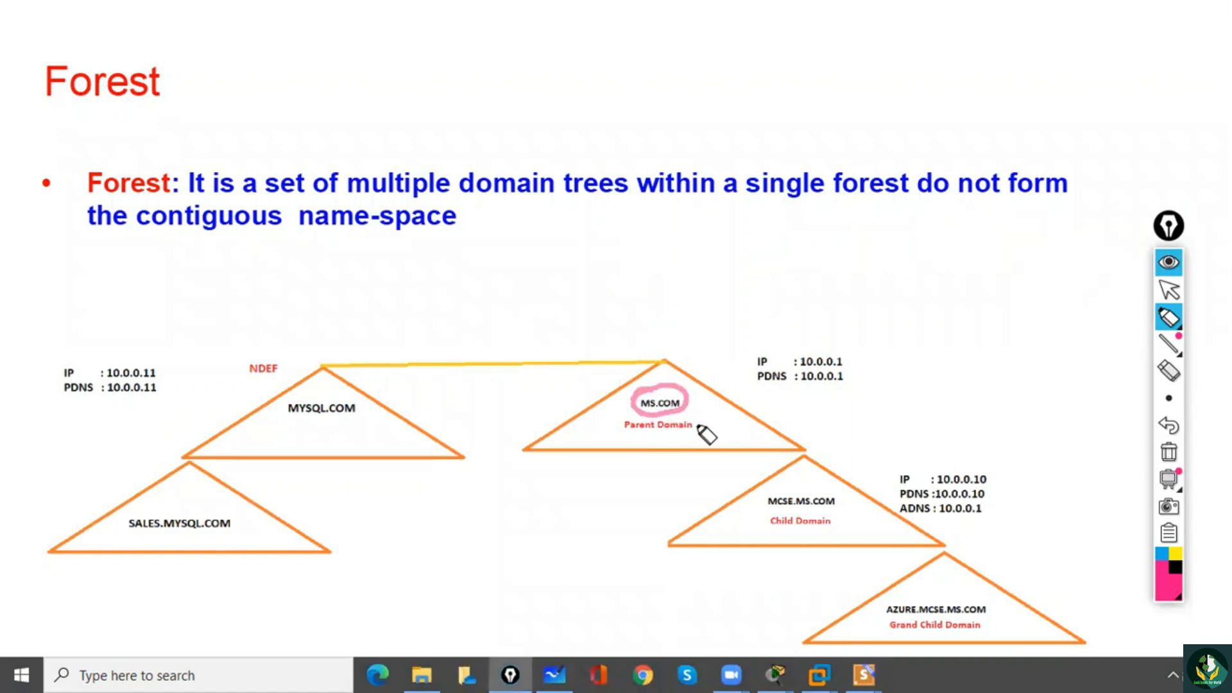
{"action": "mouse_move", "coordinate": [820, 525]}
{"action": "left_mouse_down"}
{"action": "mouse_move", "coordinate": [815, 542]}
{"action": "mouse_move", "coordinate": [831, 517]}
{"action": "left_mouse_up"}
{"action": "left_click_drag", "start_coordinate": [925, 607], "coordinate": [968, 645]}
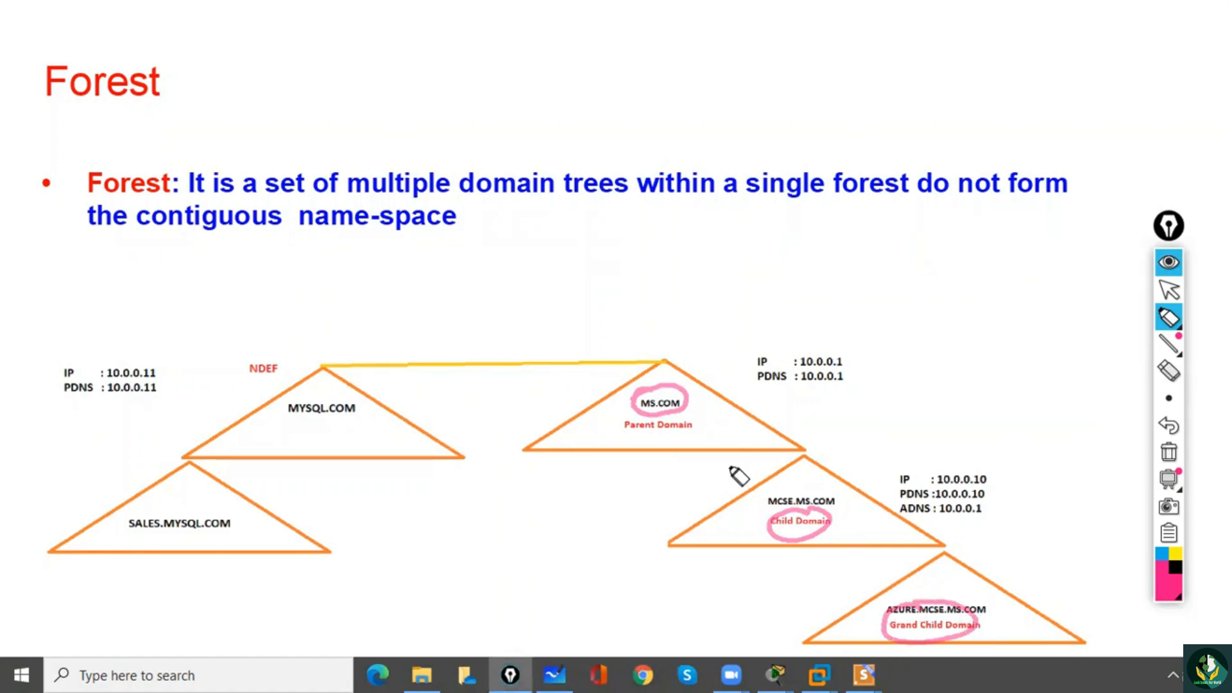
{"action": "mouse_move", "coordinate": [641, 350]}
{"action": "left_mouse_down"}
{"action": "mouse_move", "coordinate": [969, 616]}
{"action": "mouse_move", "coordinate": [838, 379]}
{"action": "left_mouse_up"}
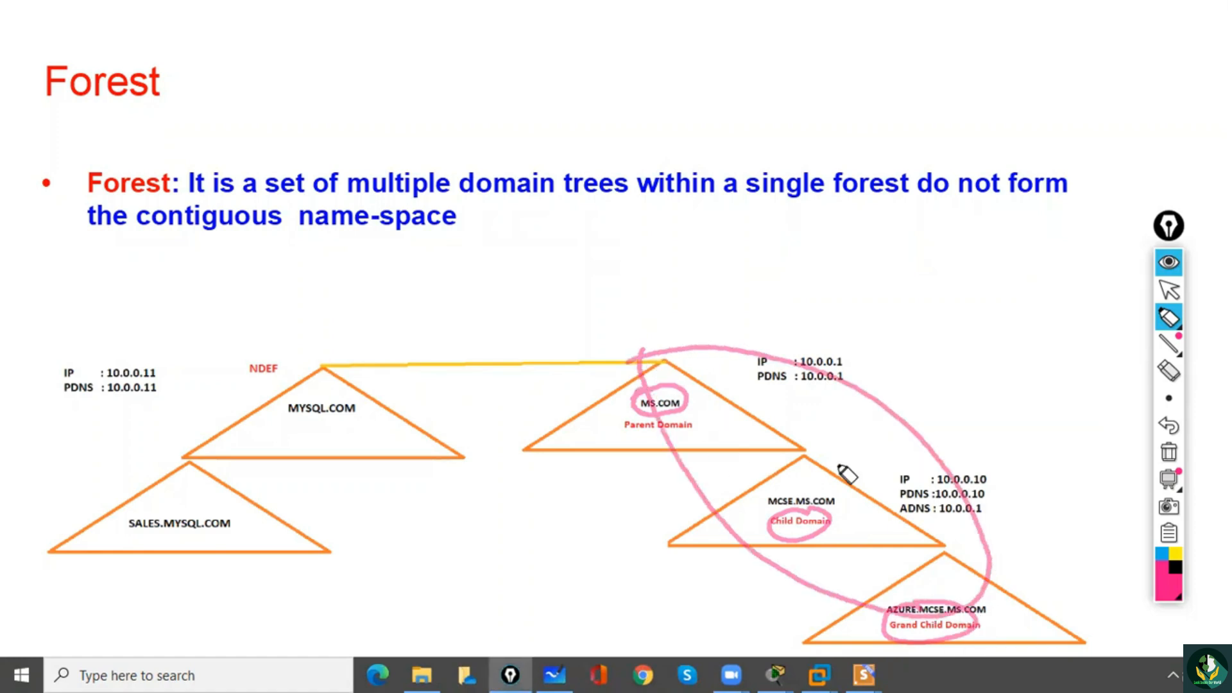
{"action": "left_click", "coordinate": [1169, 453]}
{"action": "mouse_move", "coordinate": [1170, 314]}
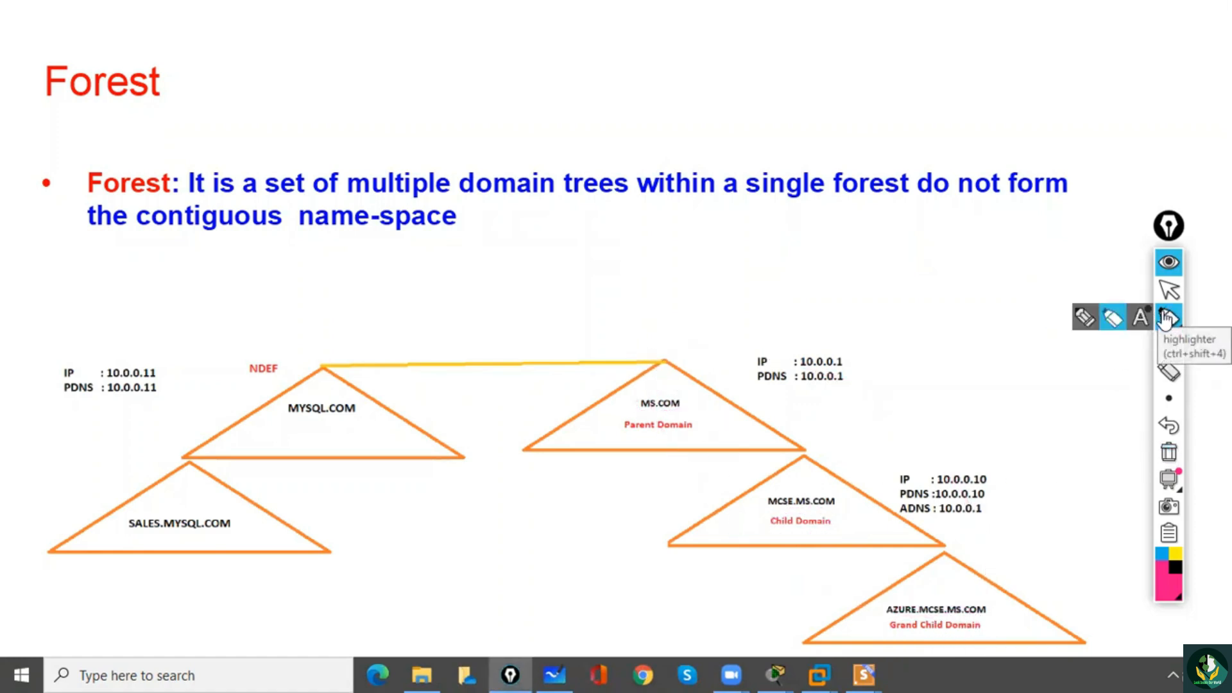
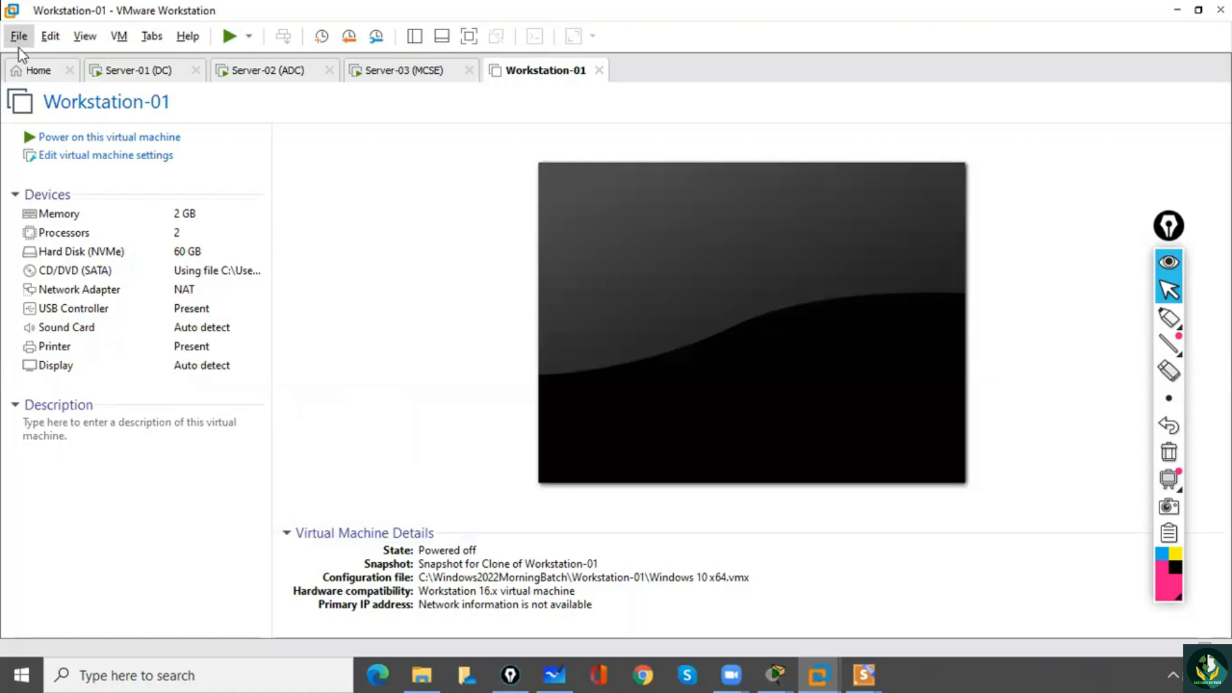
Open the Server-04 (NDEF) virtual machine from the Server-04 NDEF folder in Windows2022MorningBatch.
{"action": "left_click", "coordinate": [18, 37]}
{"action": "left_click", "coordinate": [136, 116]}
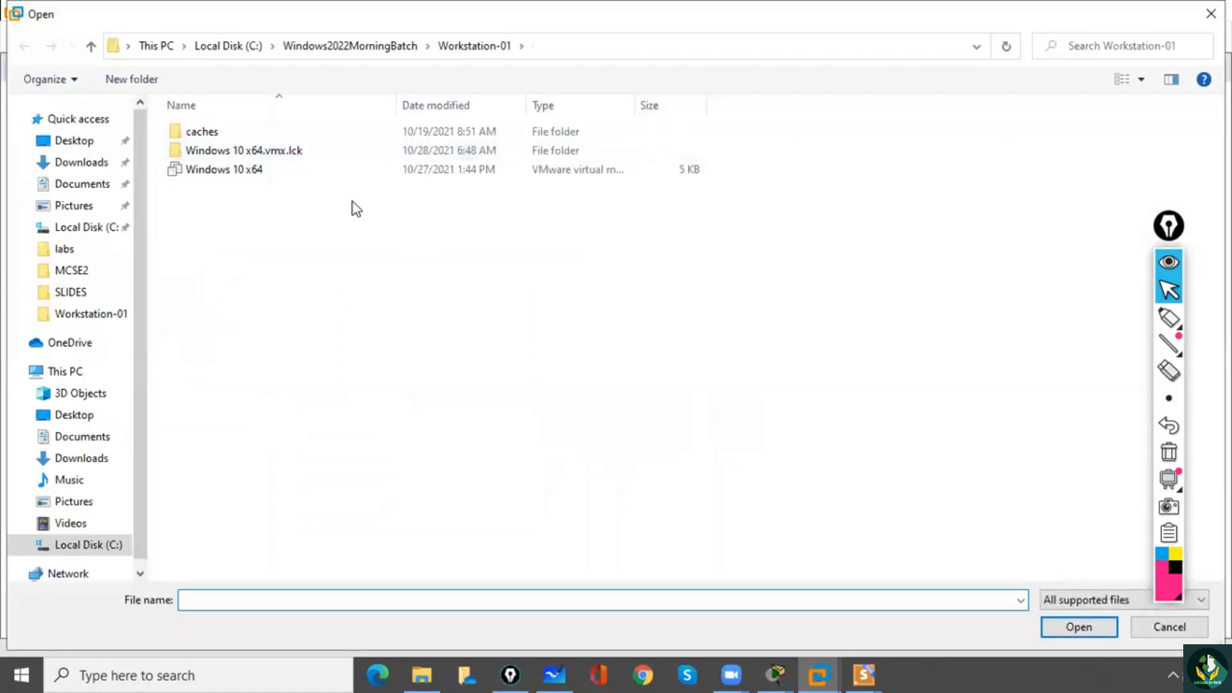
{"action": "left_click", "coordinate": [370, 51]}
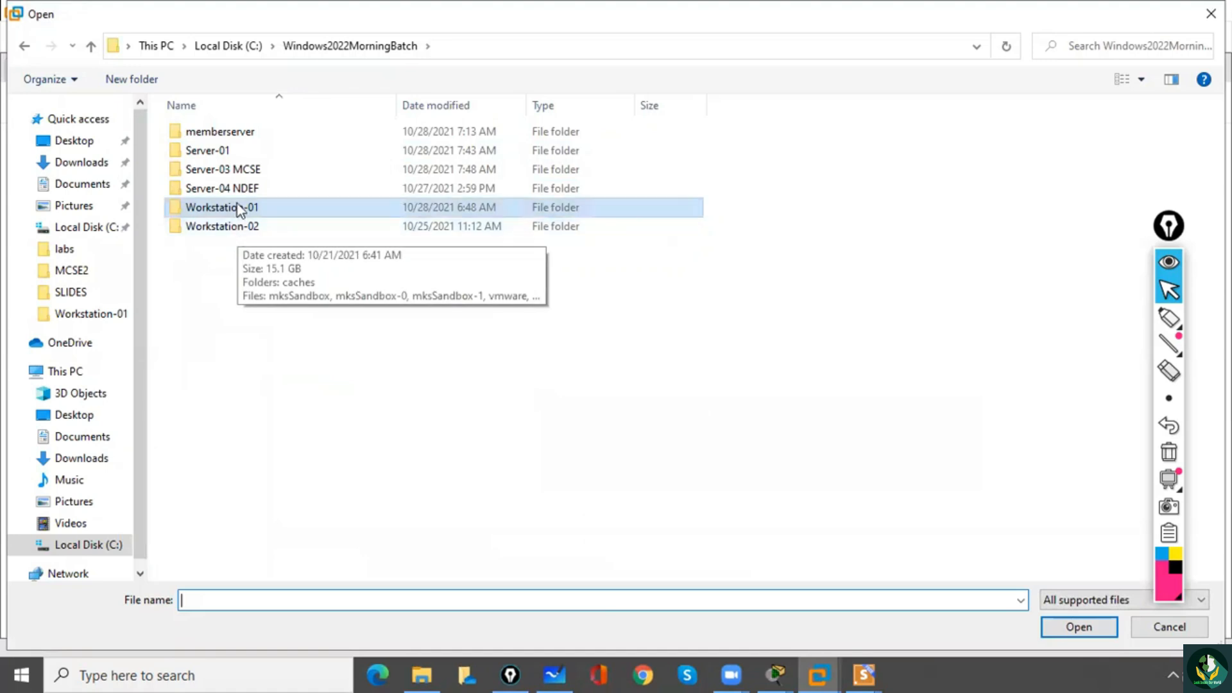
{"action": "double_click", "coordinate": [233, 188]}
{"action": "double_click", "coordinate": [219, 154]}
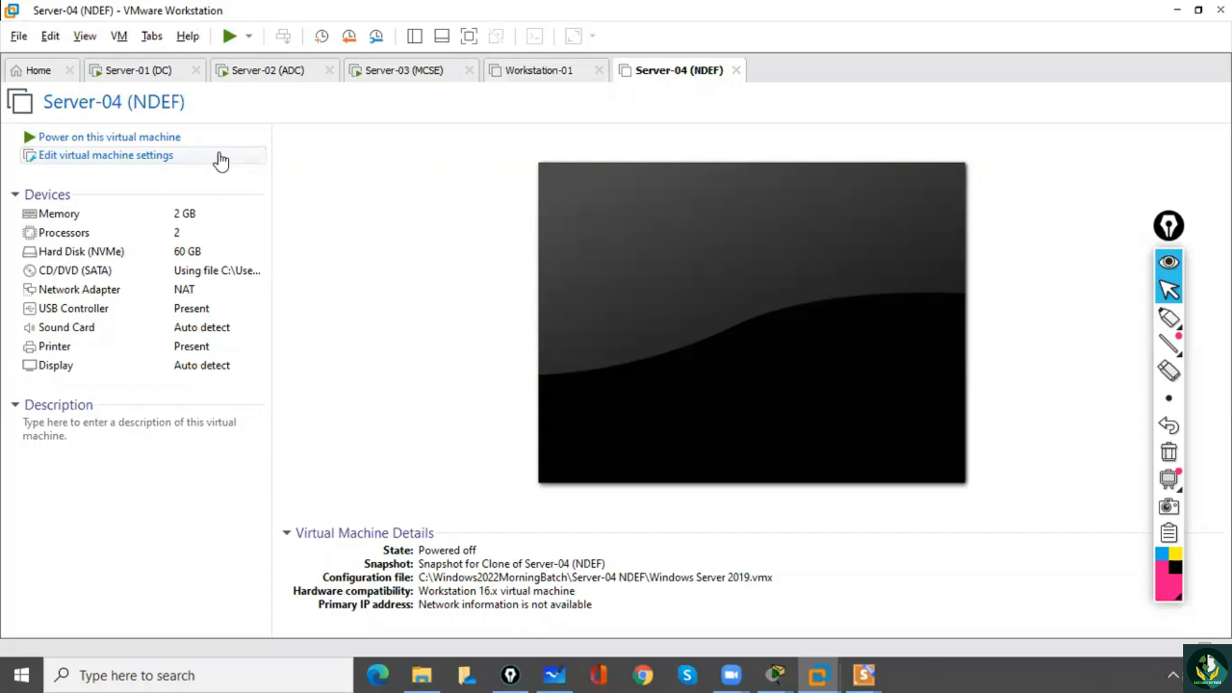
Reorder the open virtual machines so Workstation-01 follows Server-04 (NDEF), and power on Server-04.
{"action": "left_click", "coordinate": [532, 72]}
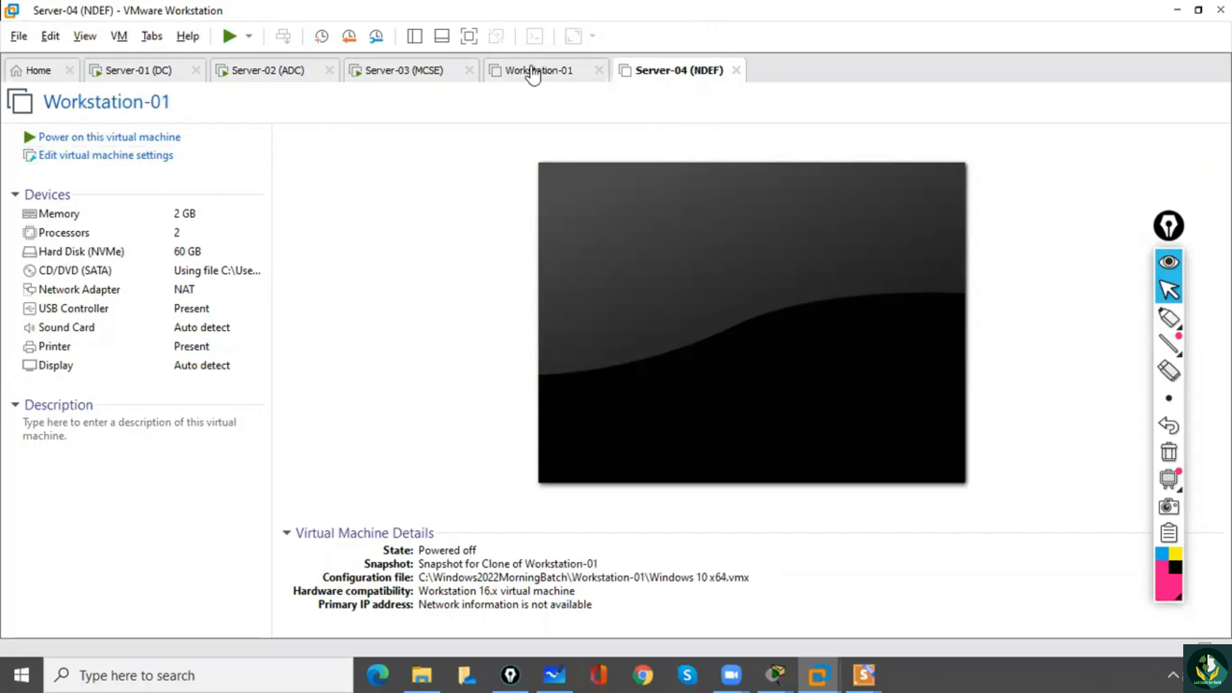
{"action": "left_click_drag", "start_coordinate": [533, 72], "coordinate": [709, 54]}
{"action": "left_click", "coordinate": [536, 81]}
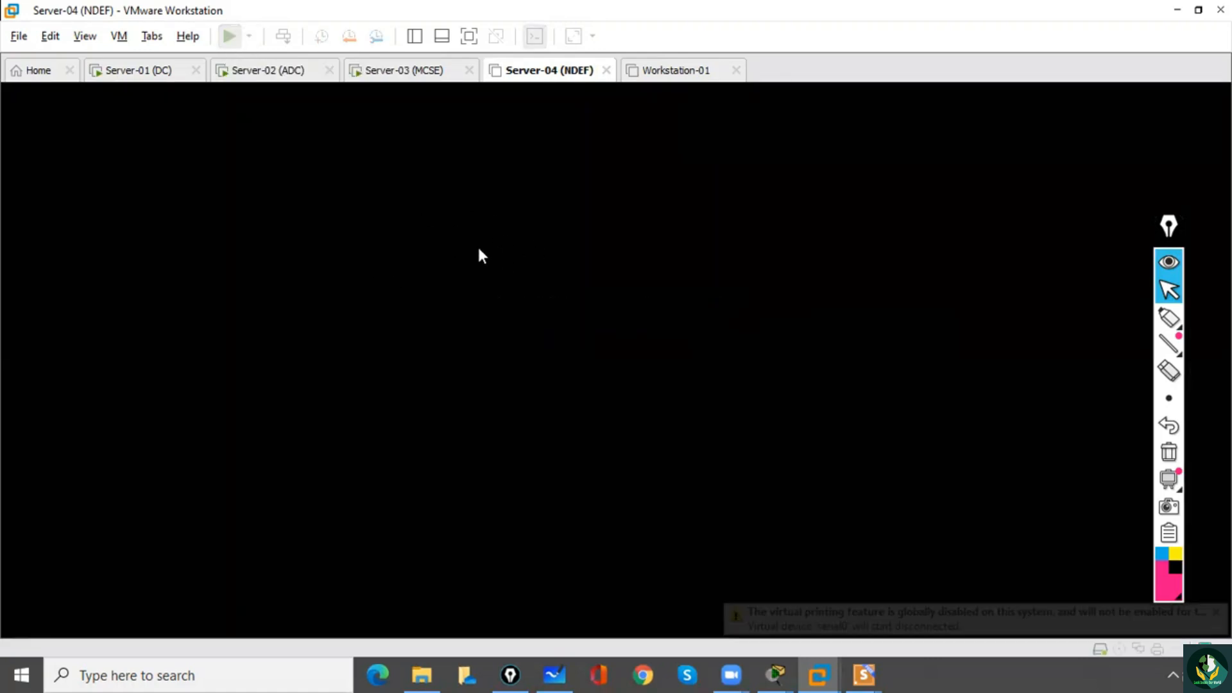
{"action": "left_click", "coordinate": [550, 268]}
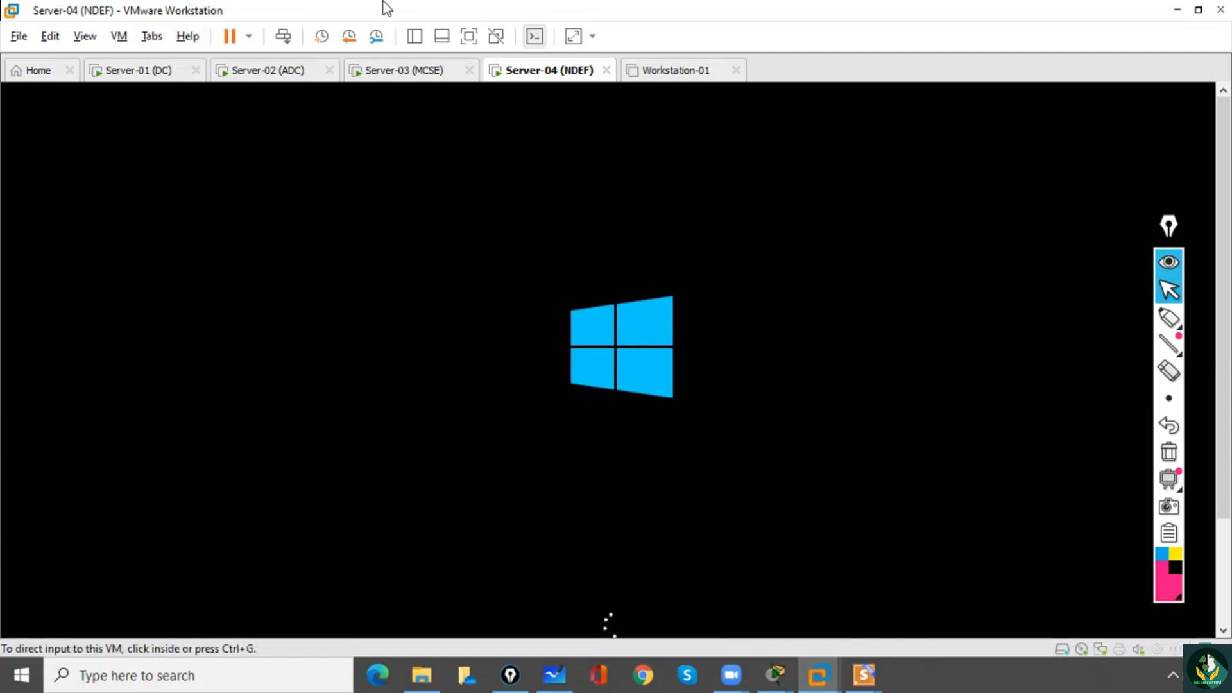
Power off the Server-03 (MCSE) virtual machine.
{"action": "left_click", "coordinate": [396, 74]}
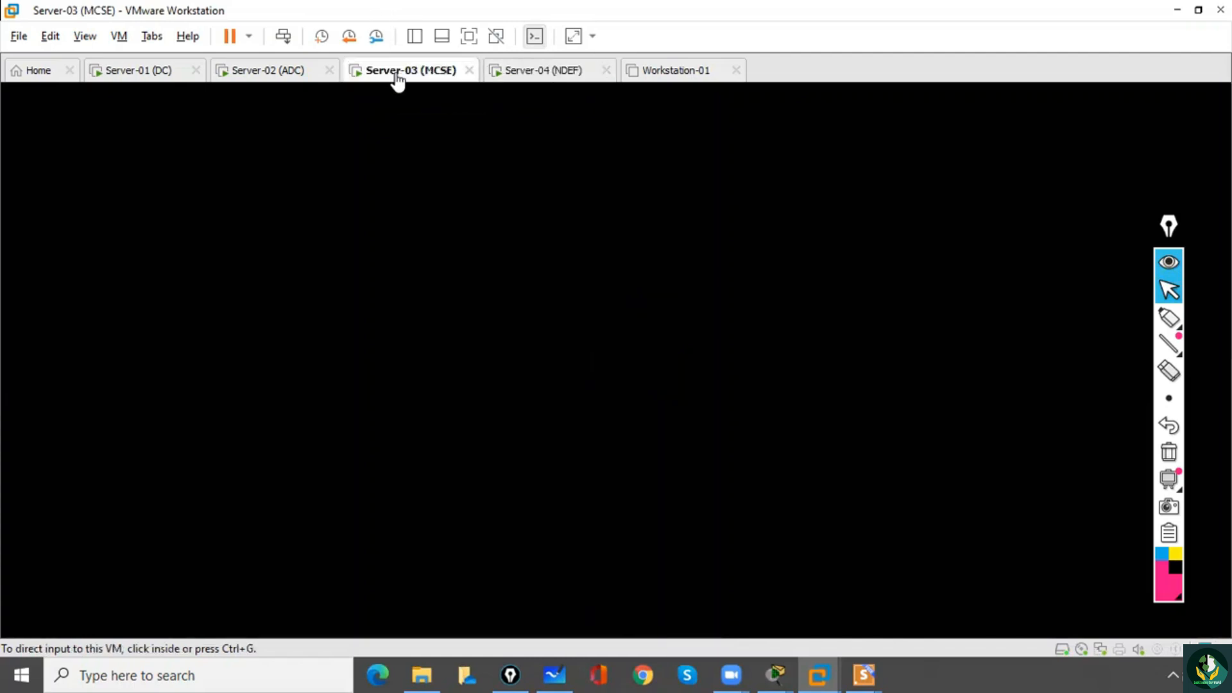
{"action": "left_click", "coordinate": [414, 158]}
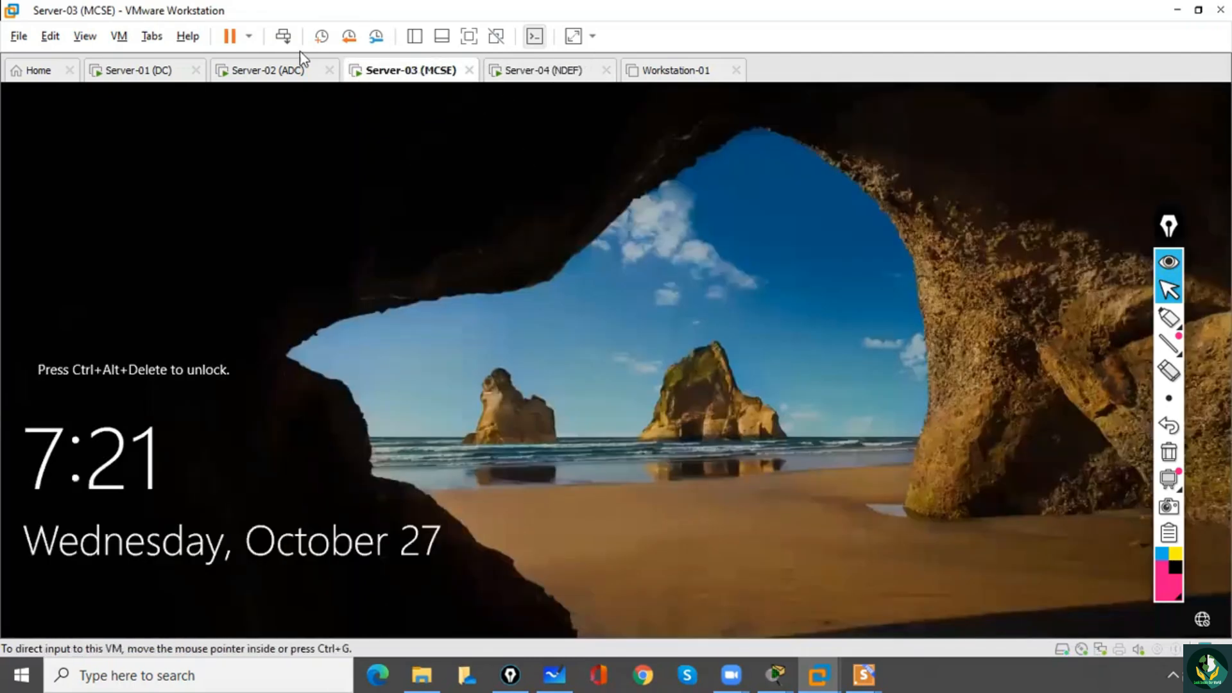
{"action": "left_click", "coordinate": [250, 35]}
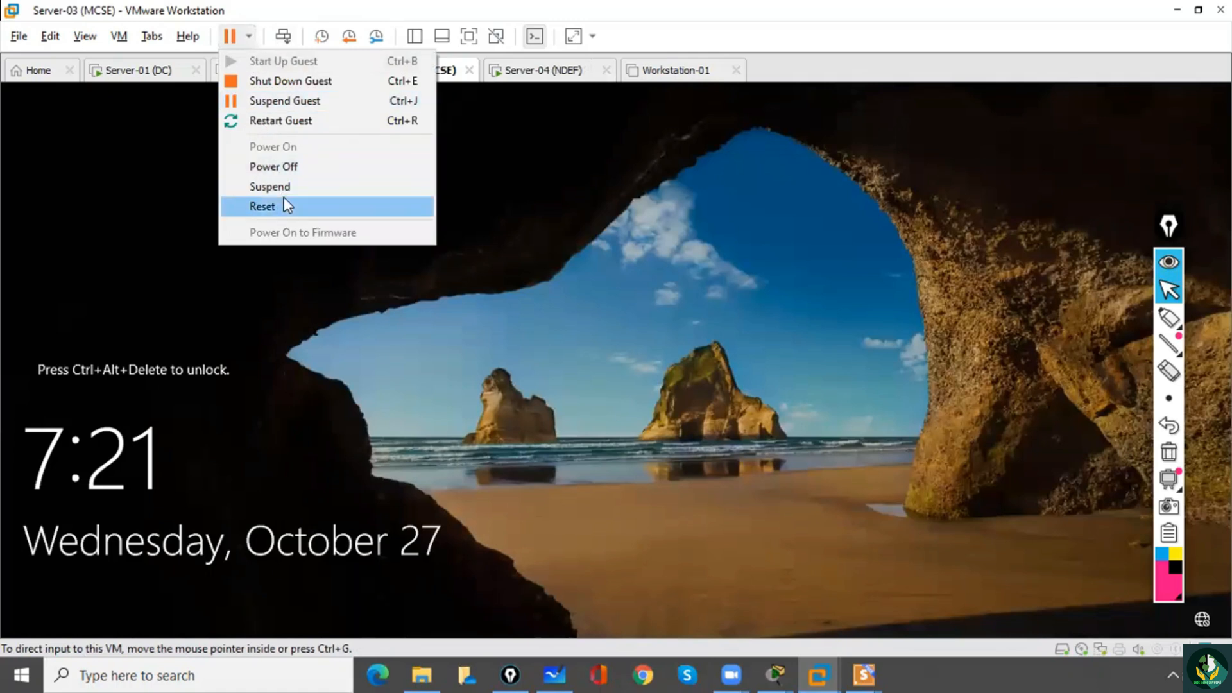
{"action": "left_click", "coordinate": [280, 168]}
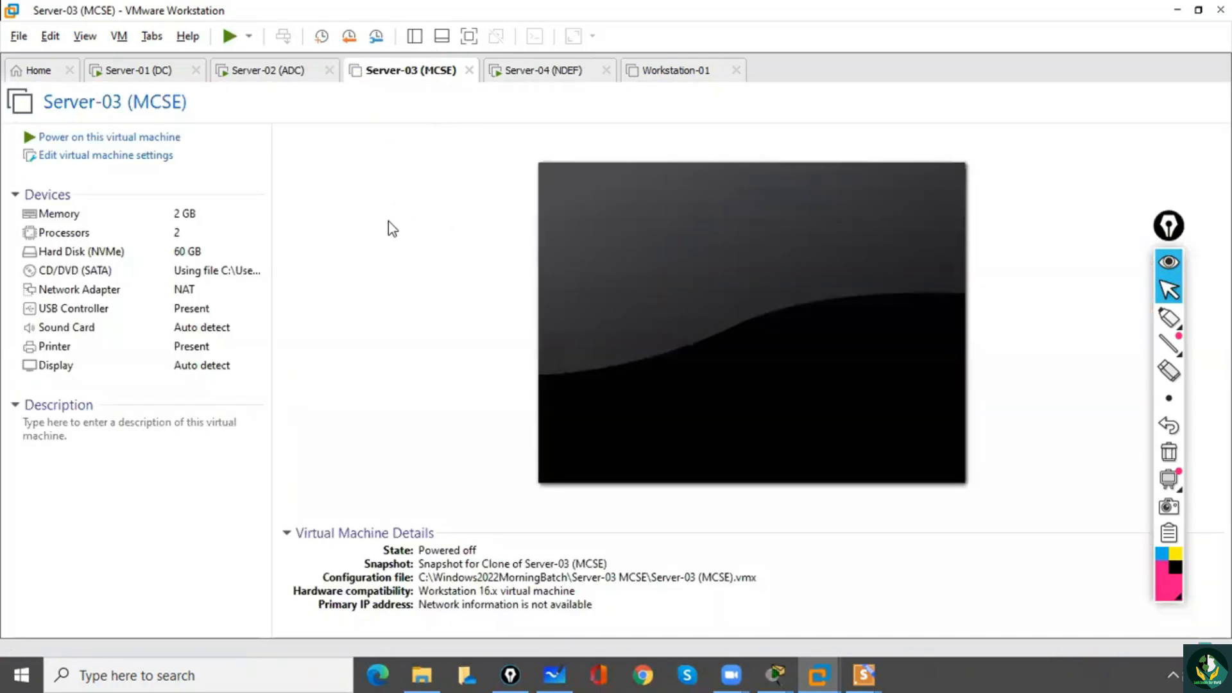
On Server-04 (NDEF), enter and confirm the built-in administrator password, revealing both entries to check them, and finish the initial setup.
{"action": "left_click", "coordinate": [510, 74]}
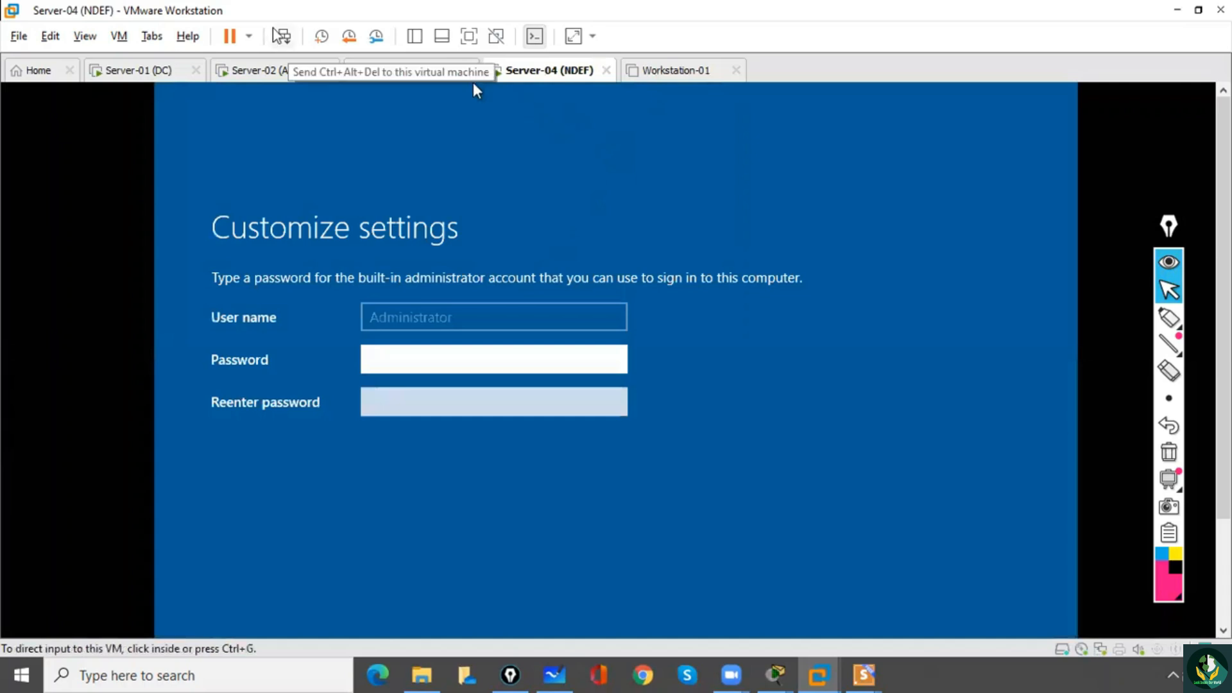
{"action": "key", "text": "ctrl+alt"}
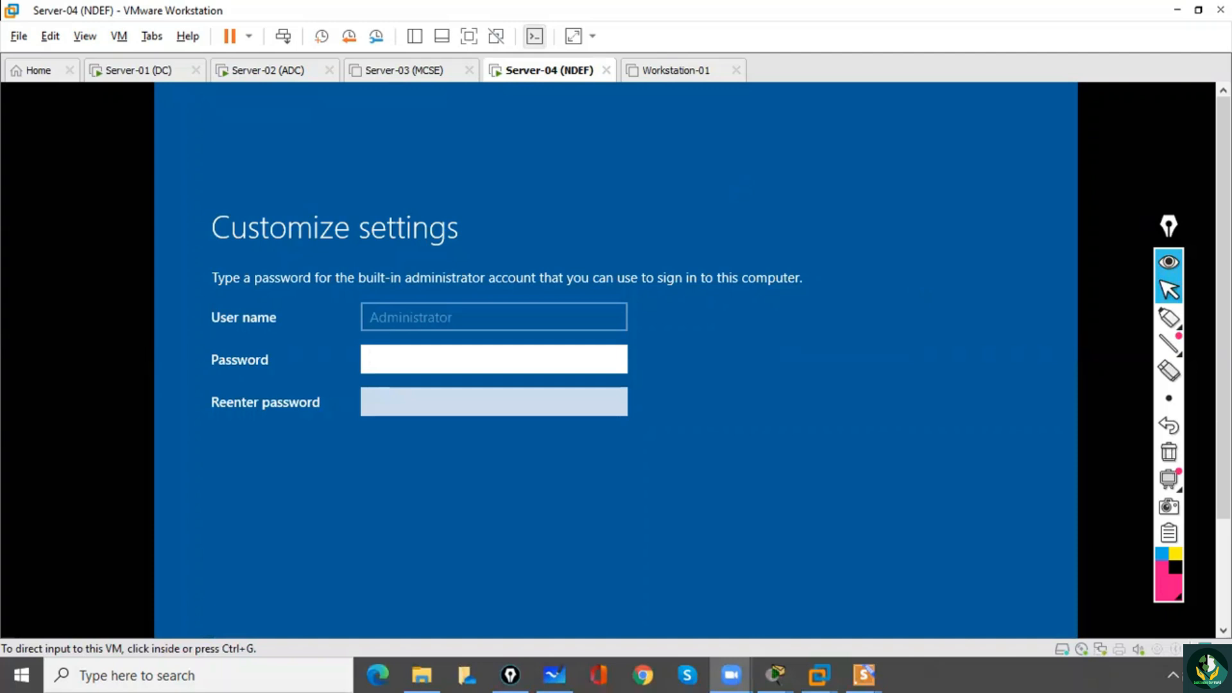
{"action": "left_click", "coordinate": [571, 158]}
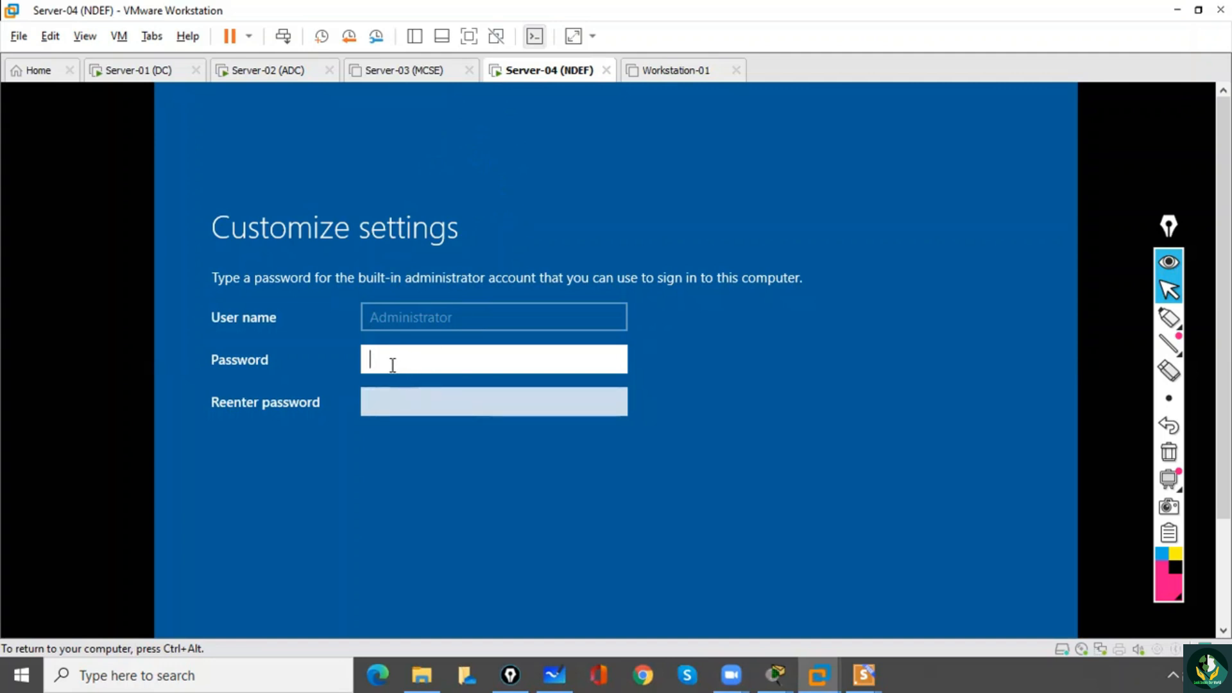
{"action": "type", "text": "••••••••"}
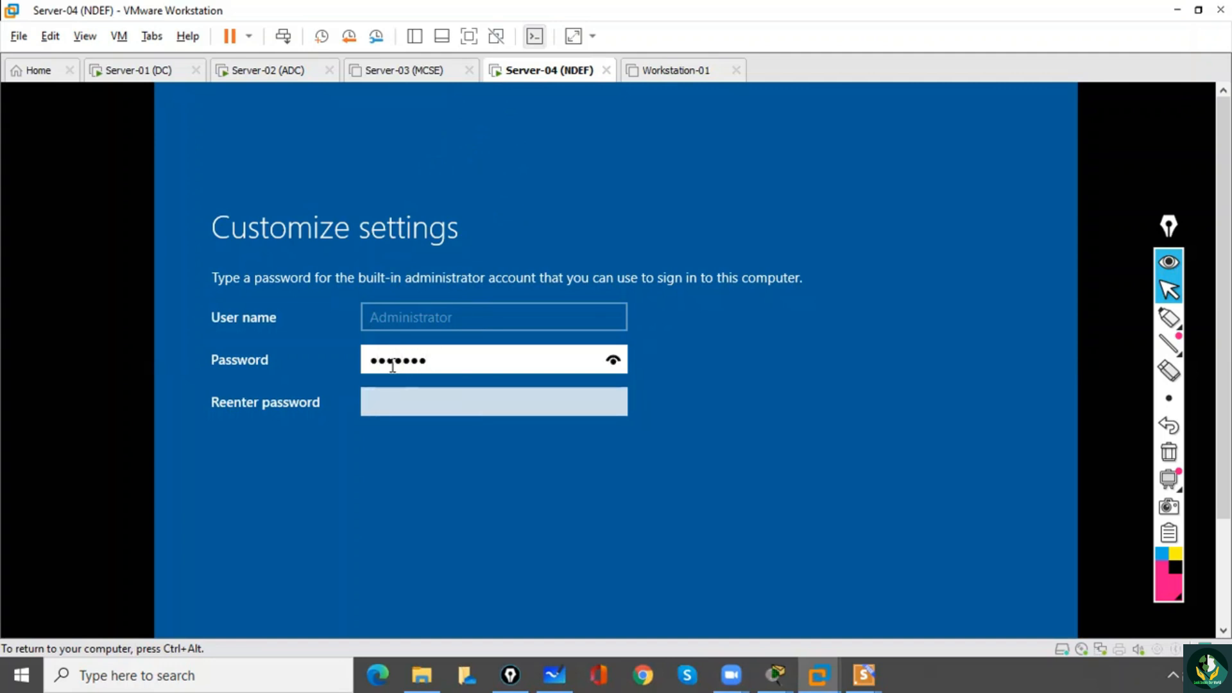
{"action": "left_click", "coordinate": [615, 361]}
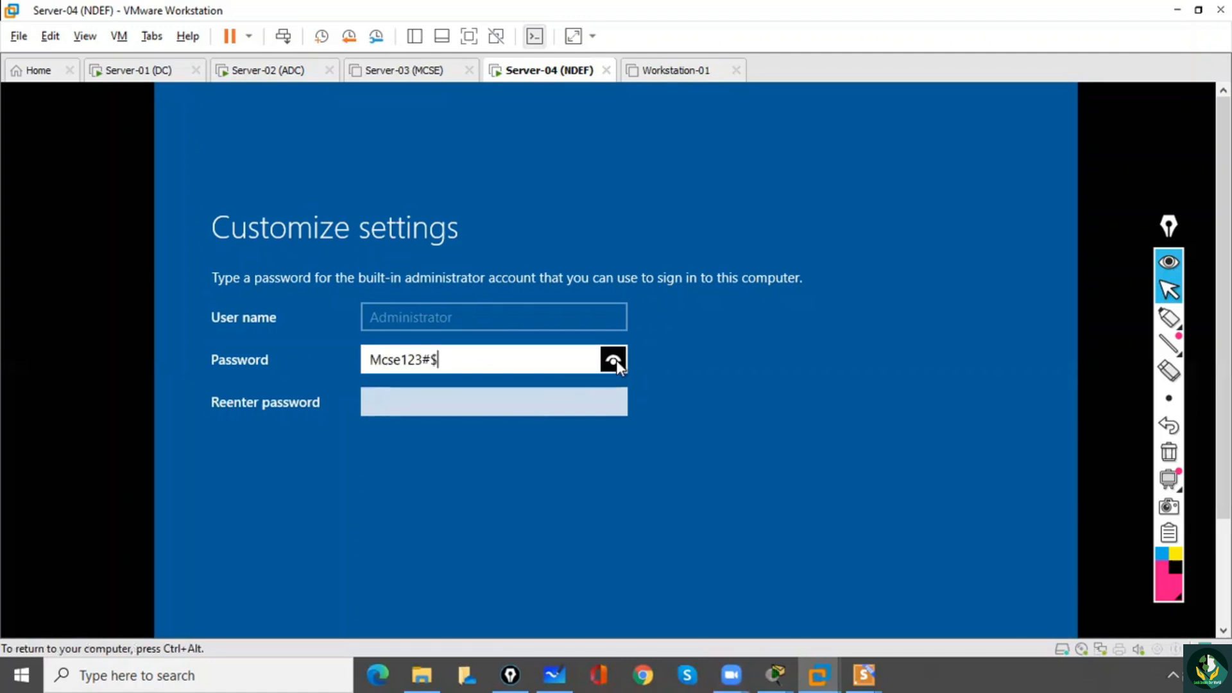
{"action": "left_click", "coordinate": [520, 404]}
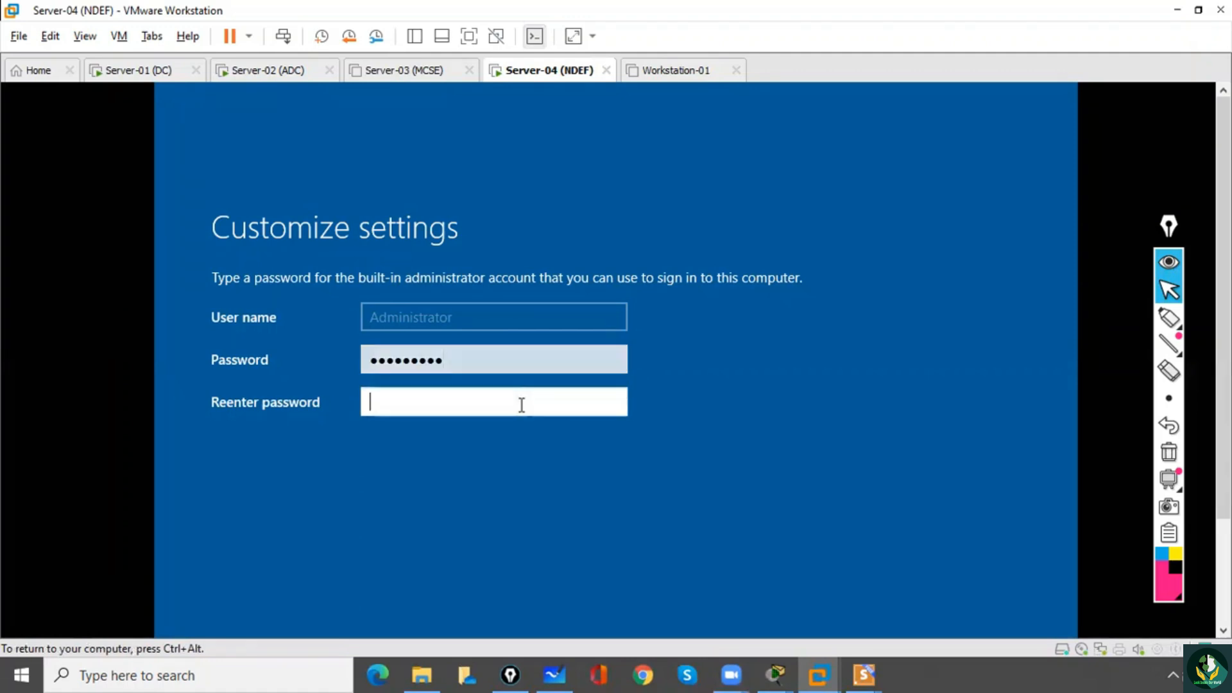
{"action": "type", "text": "Mcse123#$"}
{"action": "left_click", "coordinate": [622, 410]}
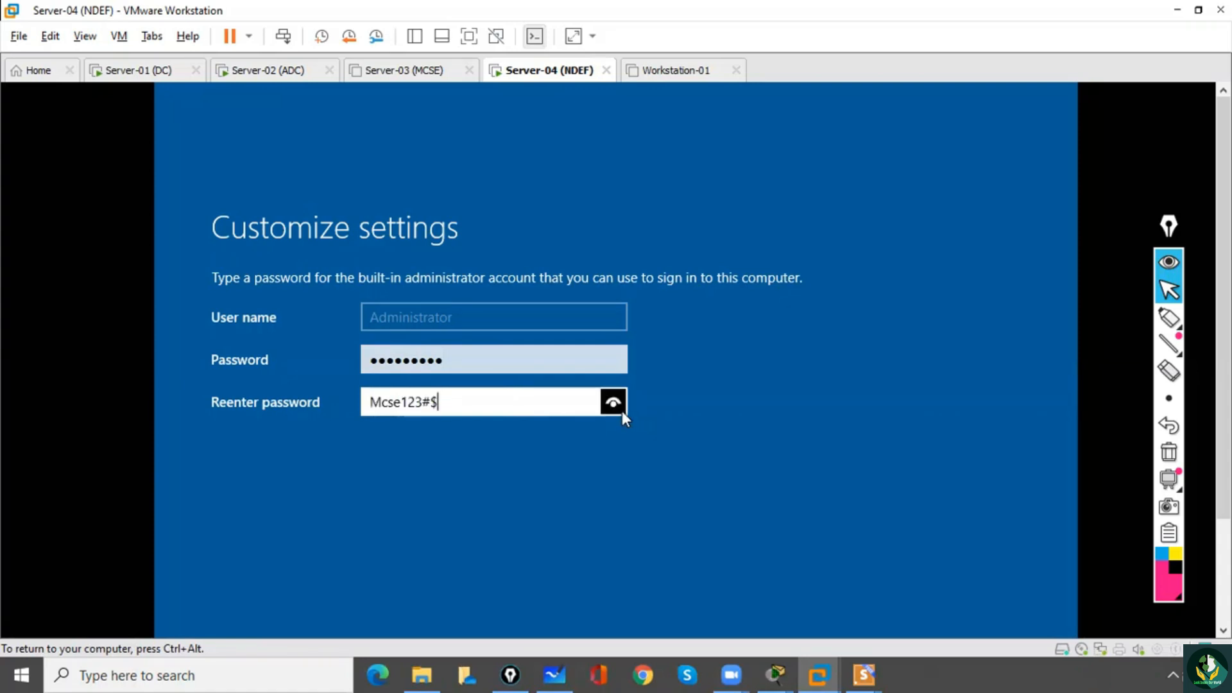
{"action": "key", "text": "Return"}
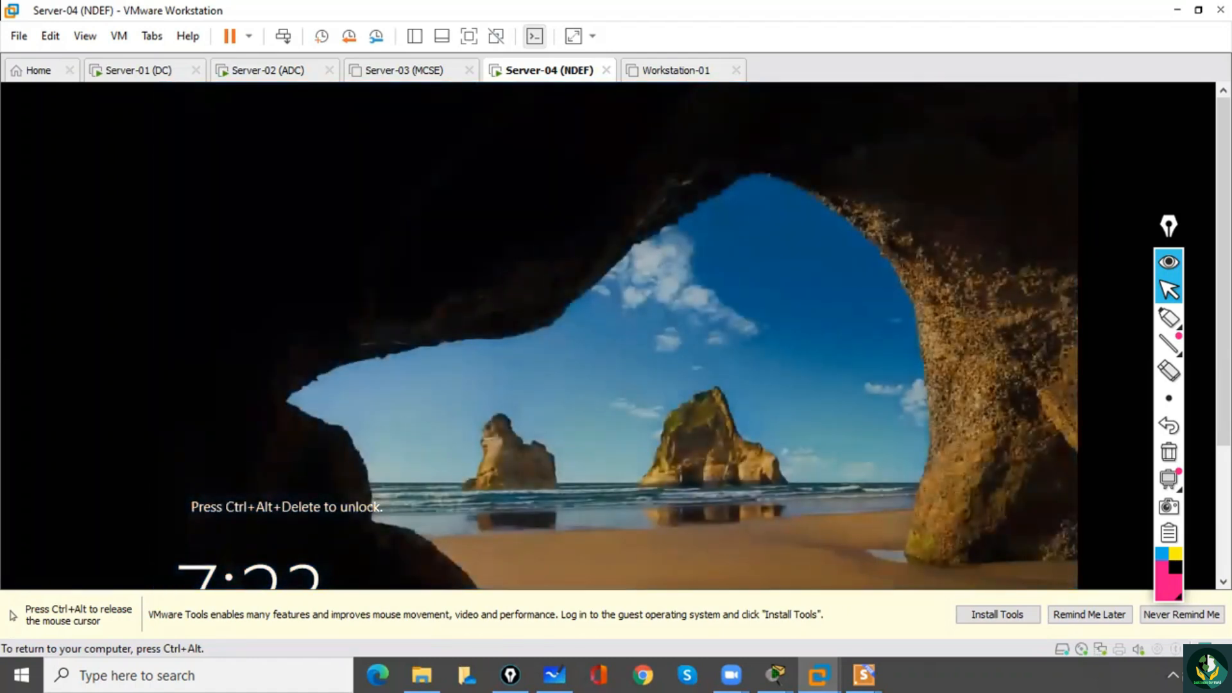
Unlock Server-04 (NDEF) and sign in as Administrator by entering the account password.
{"action": "key", "text": "ctrl+alt"}
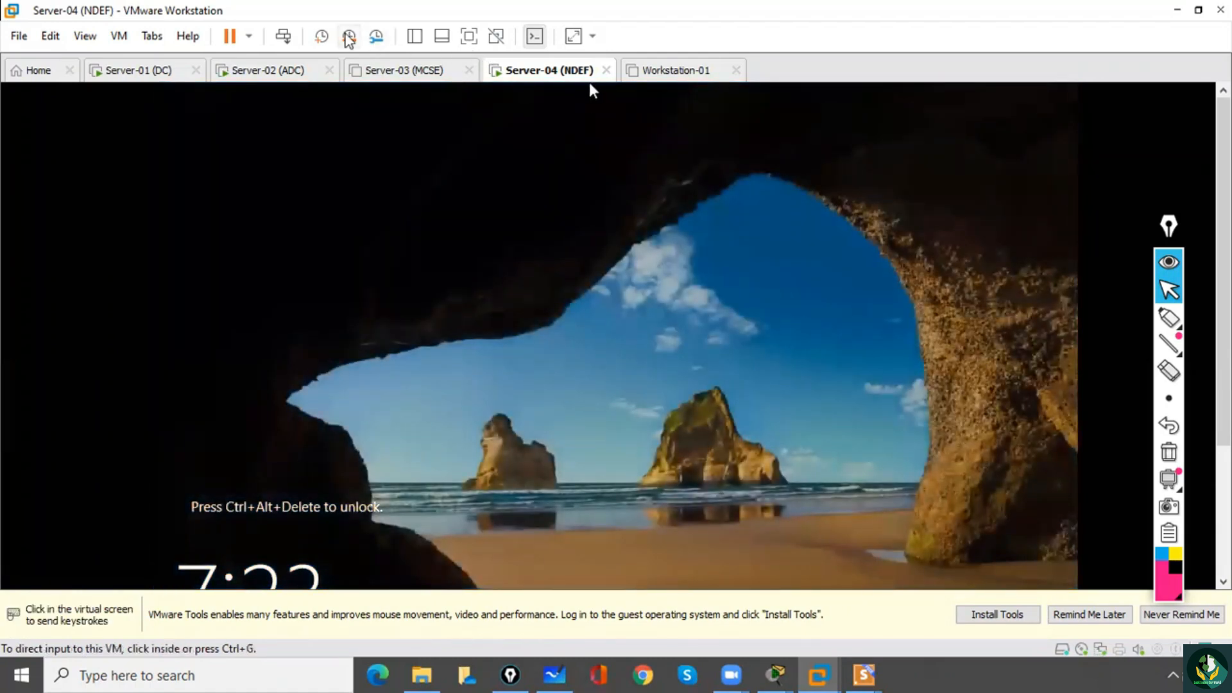
{"action": "left_click", "coordinate": [283, 37]}
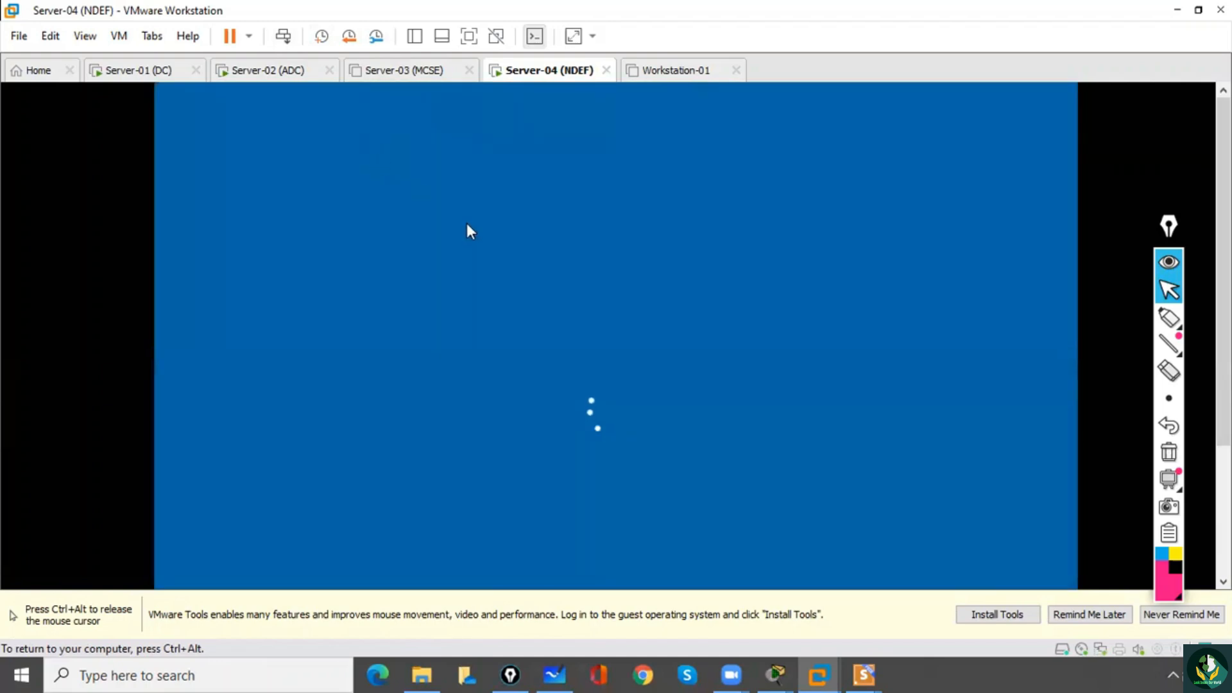
{"action": "key", "text": "ctrl+alt"}
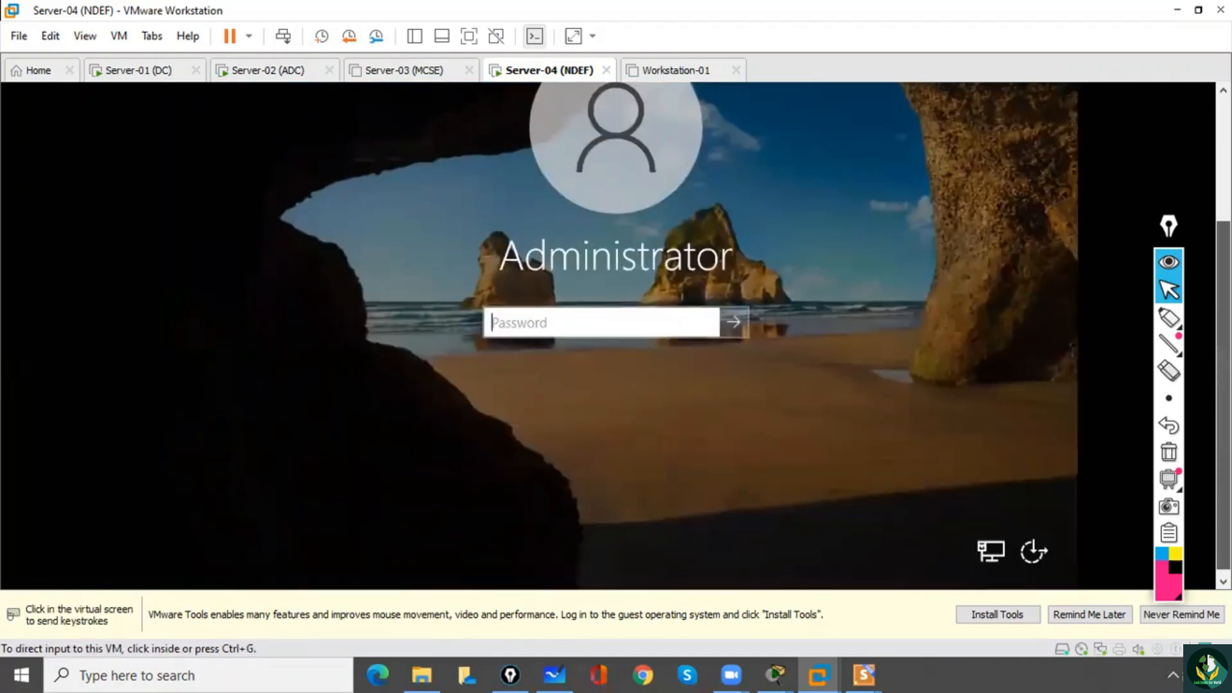
{"action": "left_click_drag", "start_coordinate": [1224, 321], "coordinate": [1224, 313]}
{"action": "left_click", "coordinate": [744, 340]}
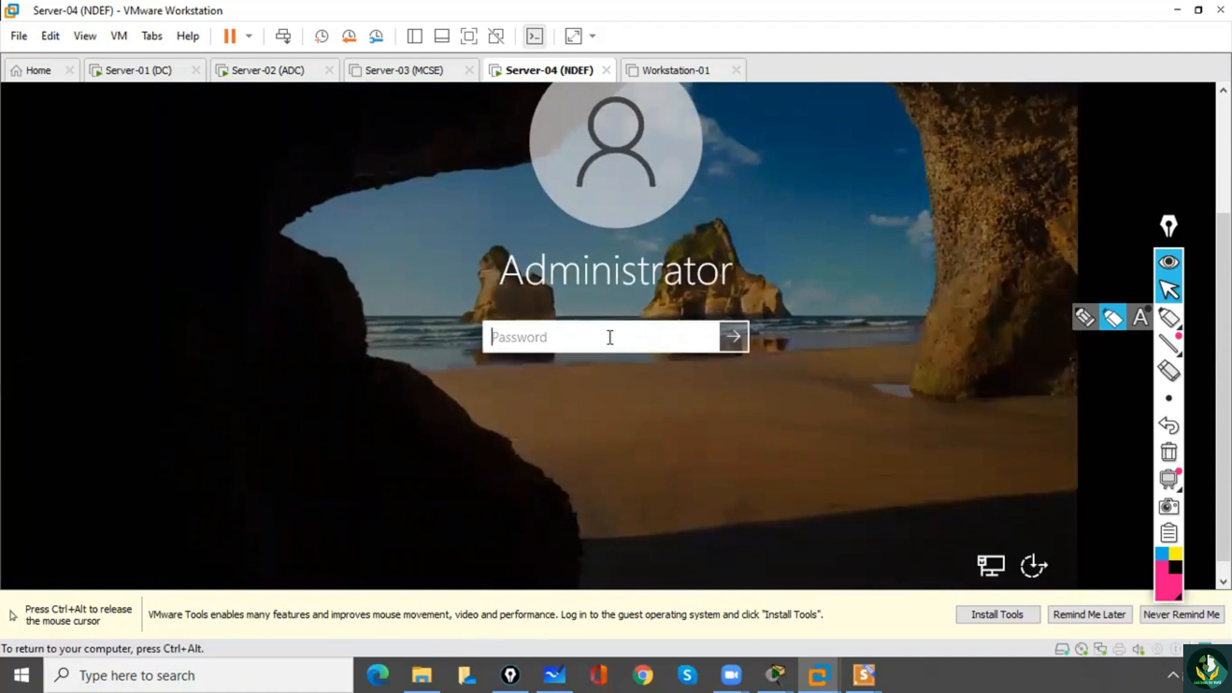
{"action": "type", "text": "•••"}
{"action": "key", "text": "BackSpace"}
{"action": "key", "text": "BackSpace"}
{"action": "key", "text": "BackSpace"}
{"action": "type", "text": "•••••••••"}
{"action": "left_click_drag", "start_coordinate": [705, 339], "coordinate": [727, 337]}
{"action": "left_click", "coordinate": [735, 339]}
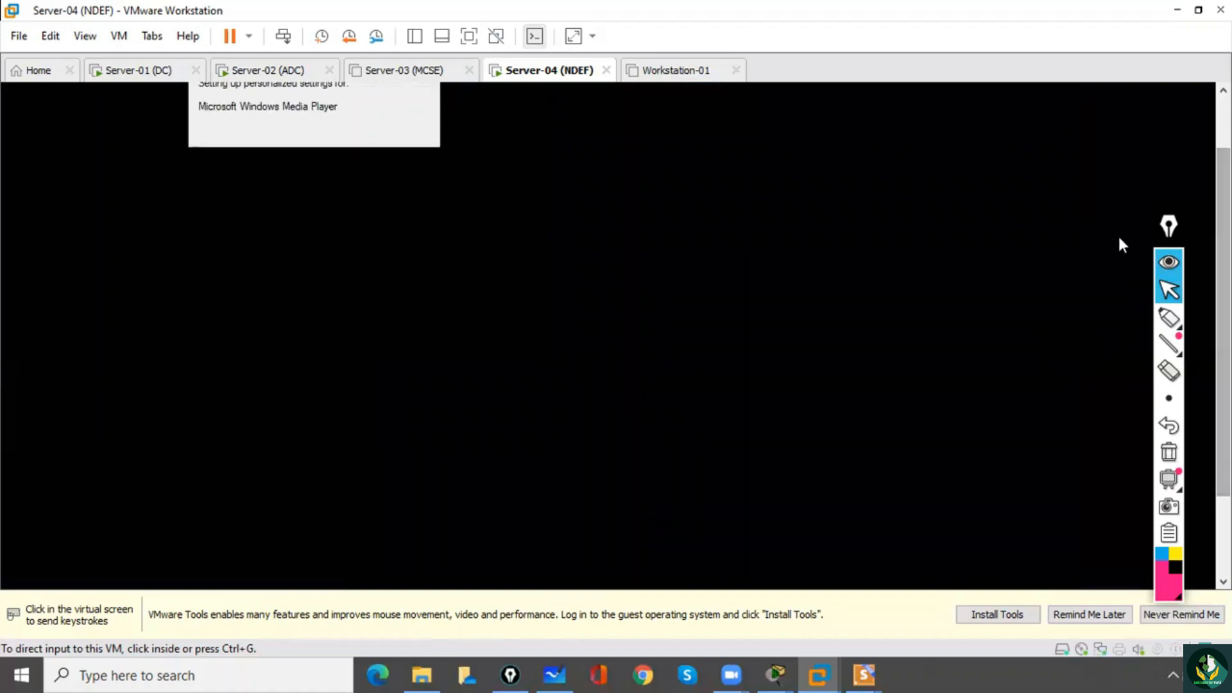
Move the annotation toolbar aside and start the VMware Tools installation on Server-04 (NDEF).
{"action": "left_click_drag", "start_coordinate": [1169, 226], "coordinate": [1193, 176]}
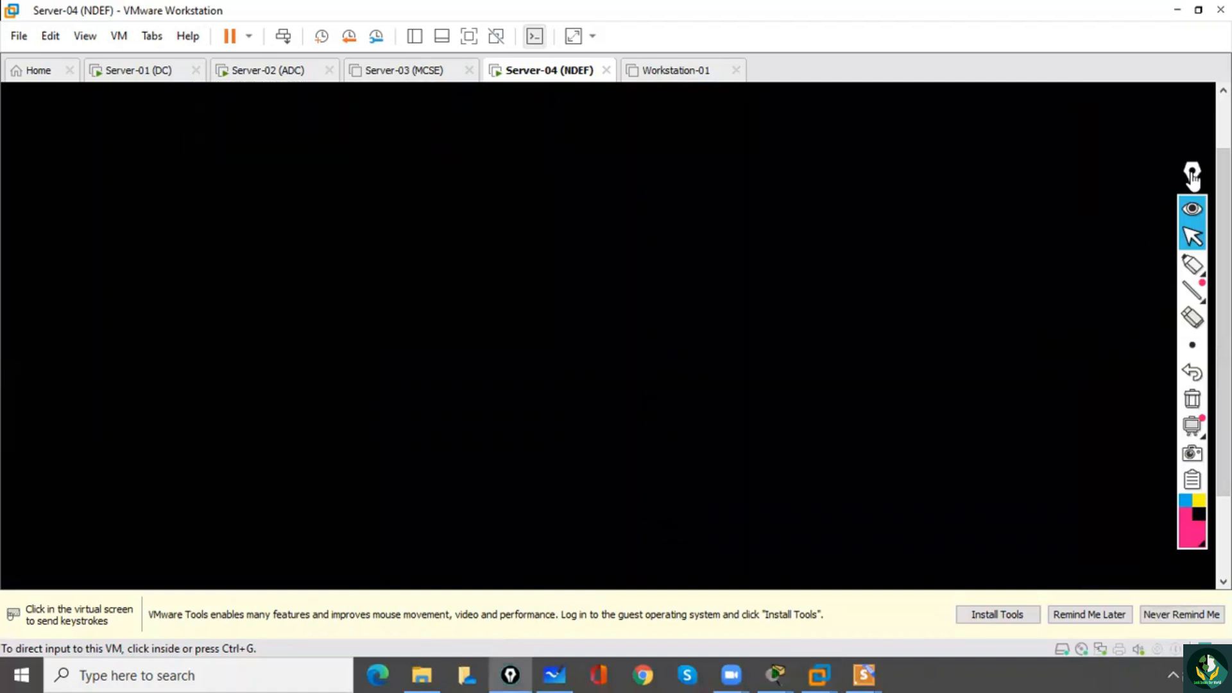
{"action": "left_click", "coordinate": [719, 256]}
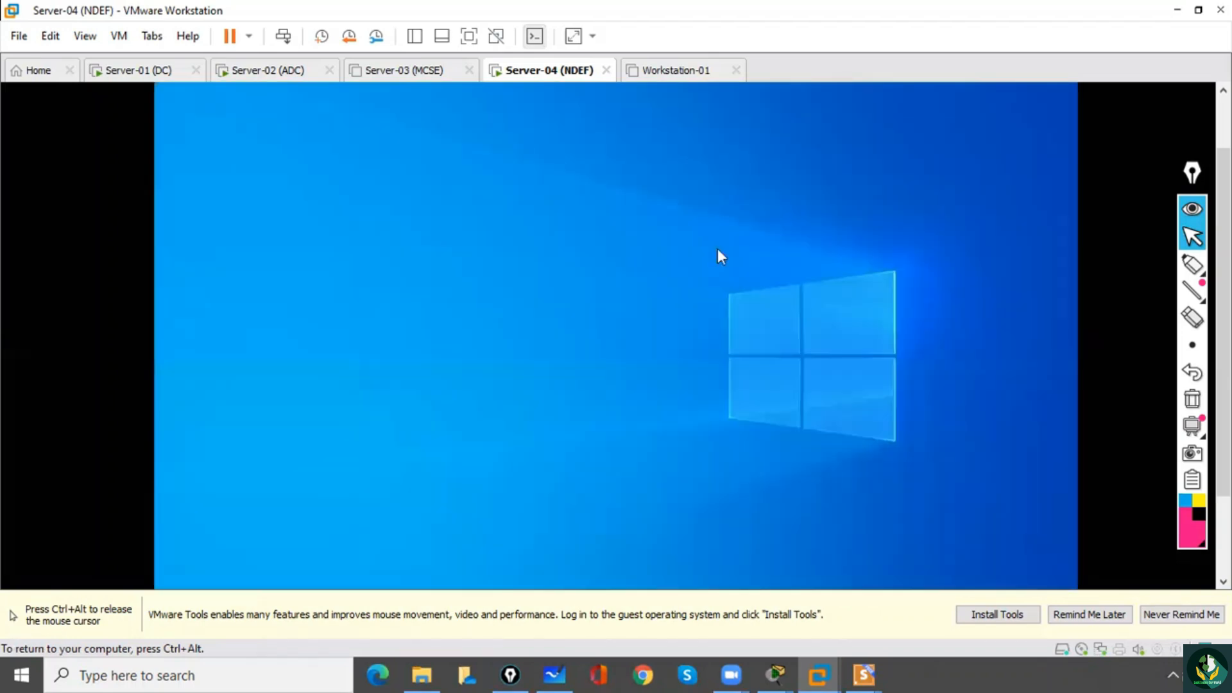
{"action": "key", "text": "ctrl+alt"}
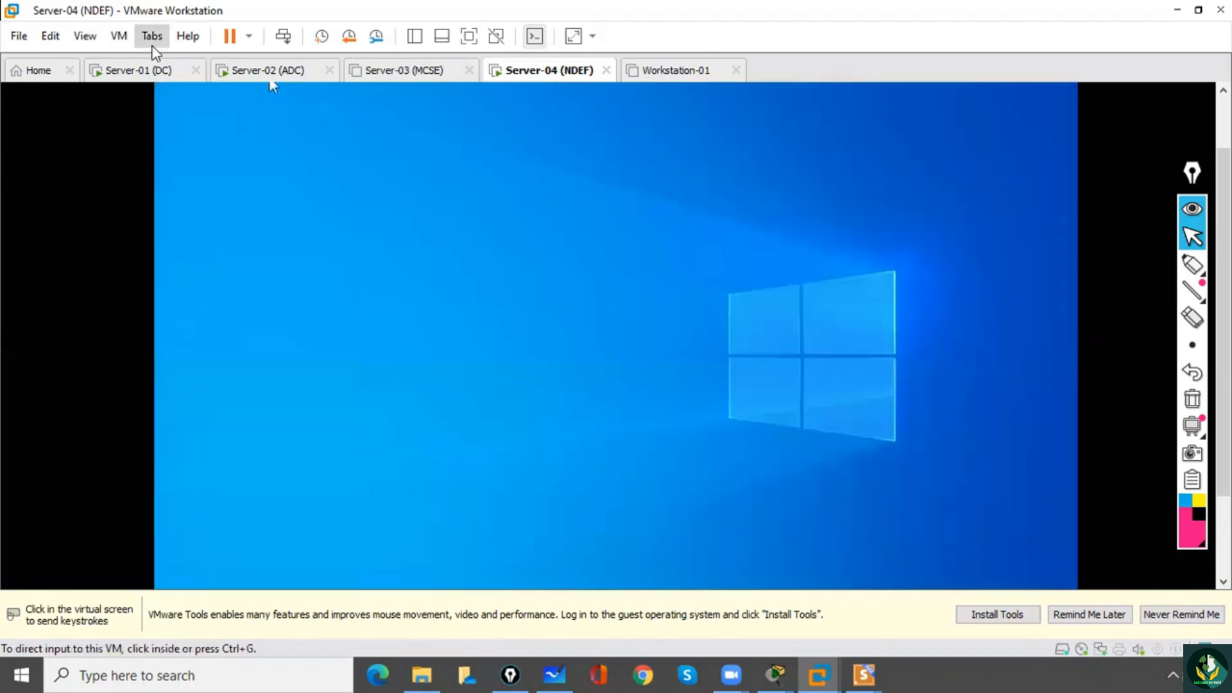
{"action": "left_click", "coordinate": [119, 38]}
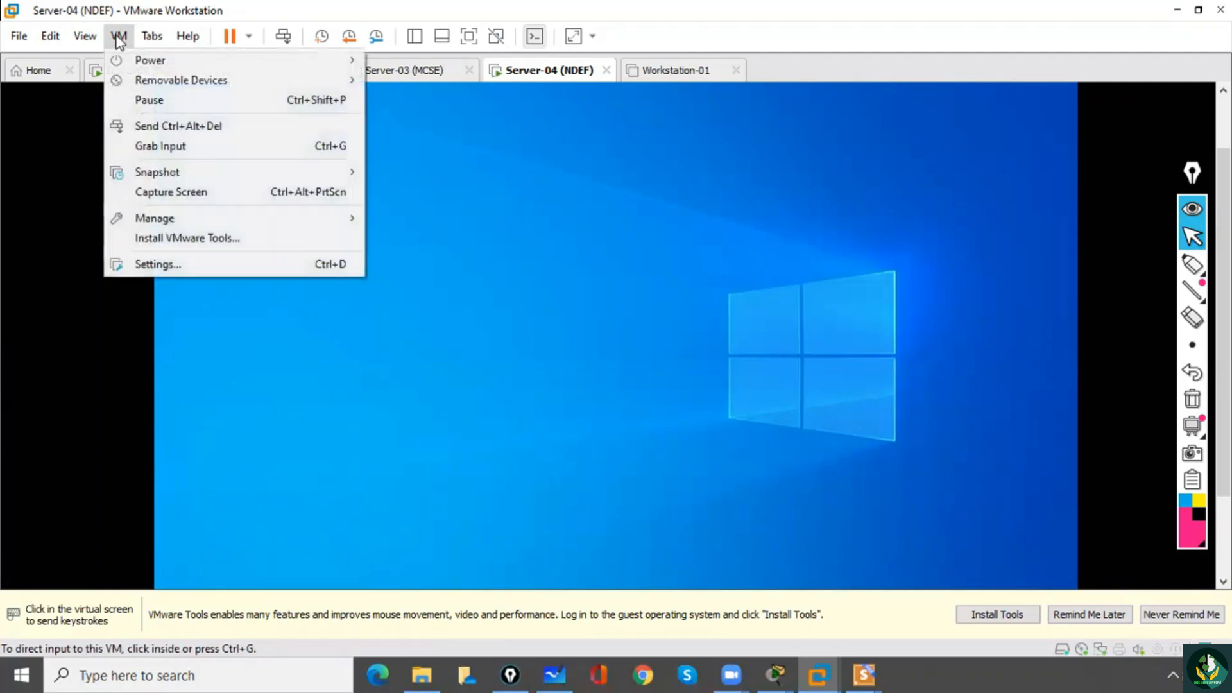
{"action": "left_click", "coordinate": [178, 240]}
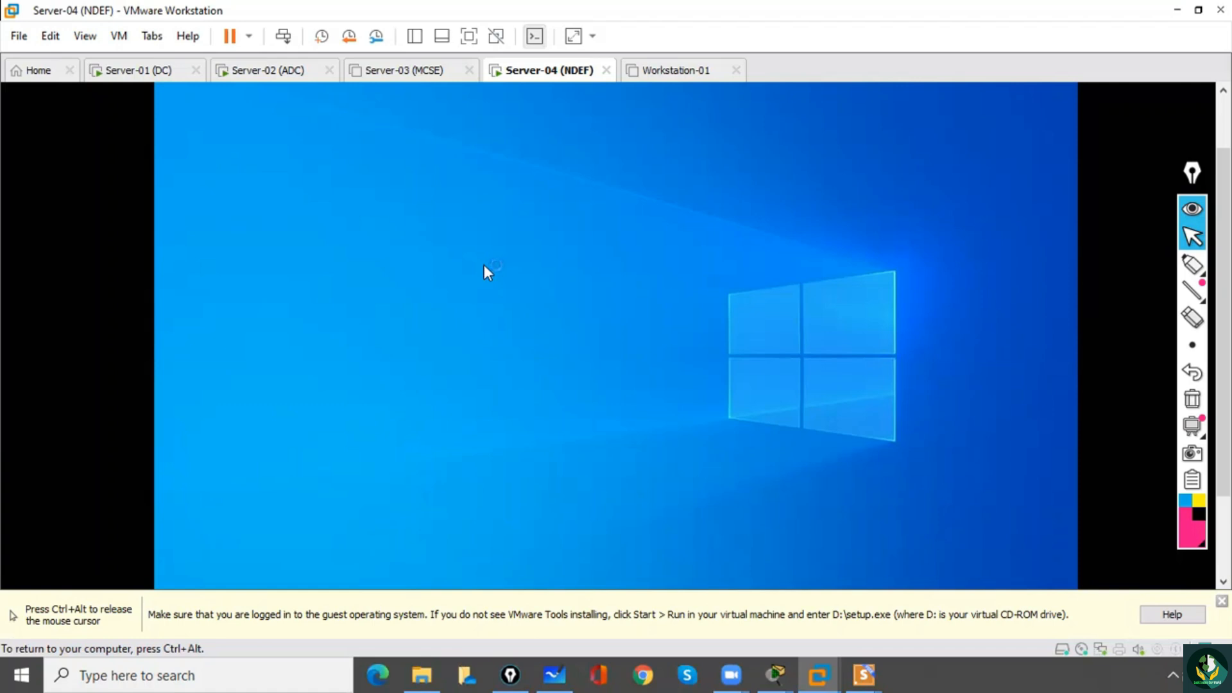
{"action": "key", "text": "ctrl+alt"}
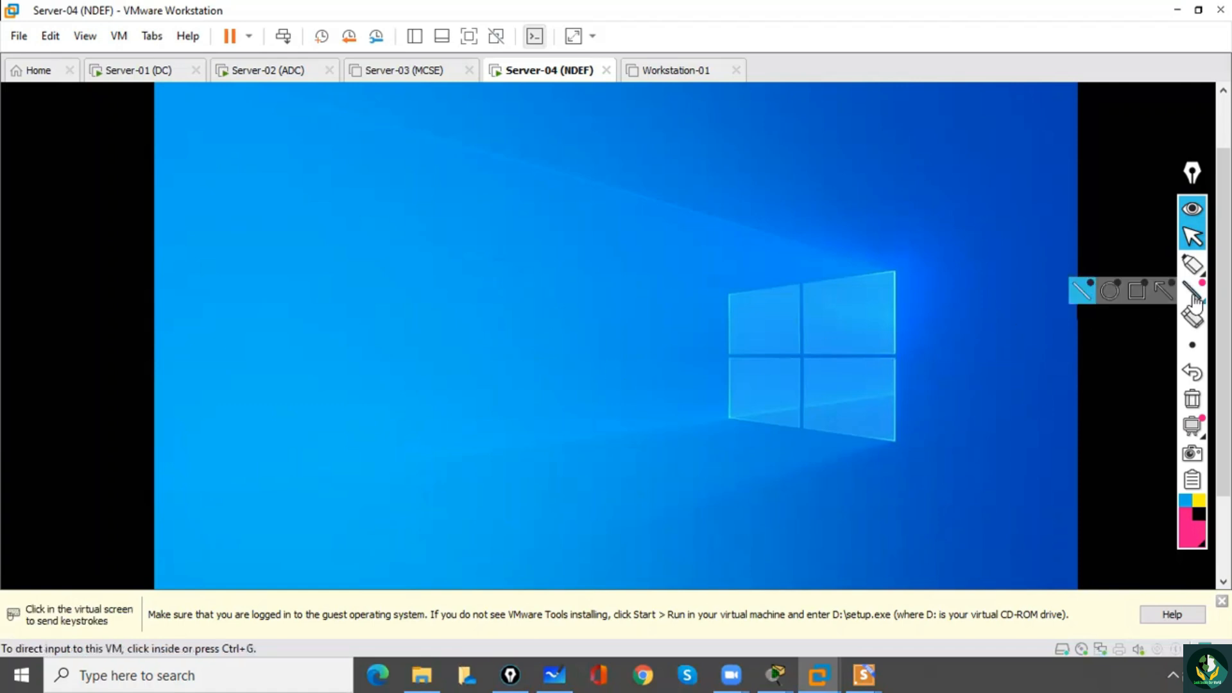
Open Windows Settings in the Server-04 (NDEF) guest.
{"action": "left_click_drag", "start_coordinate": [1224, 308], "coordinate": [1224, 388]}
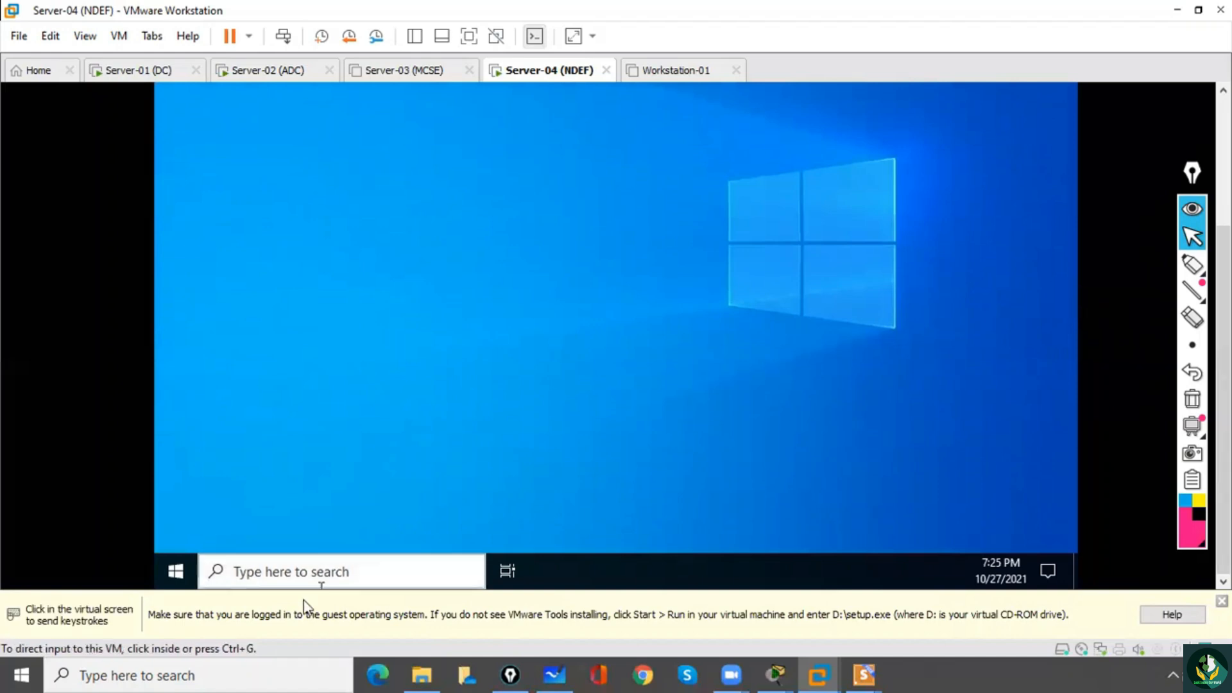
{"action": "left_click", "coordinate": [183, 581]}
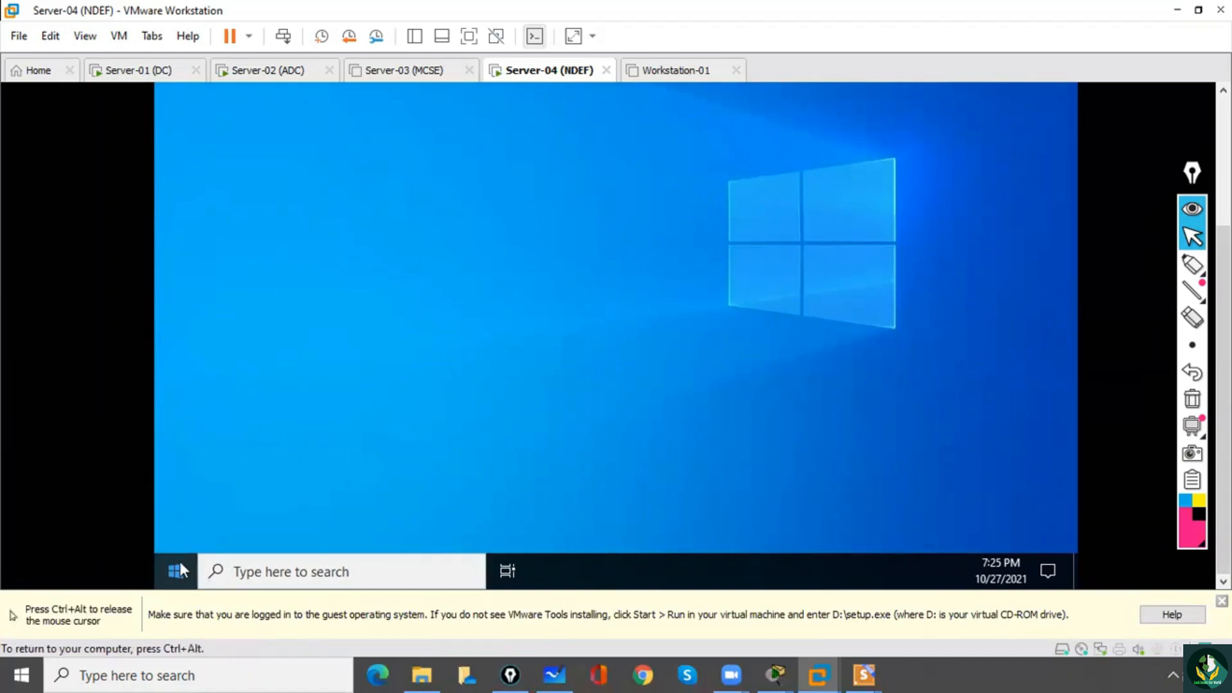
{"action": "right_click", "coordinate": [173, 565]}
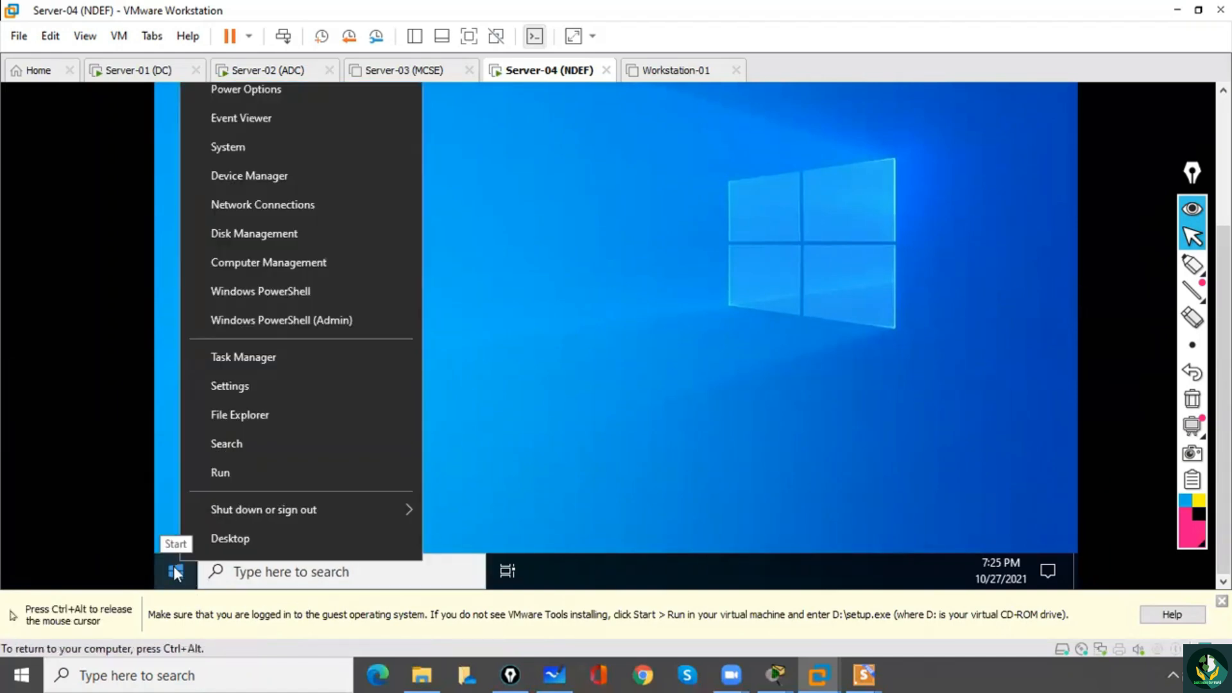
{"action": "left_click", "coordinate": [244, 387]}
{"action": "key", "text": "ctrl+alt"}
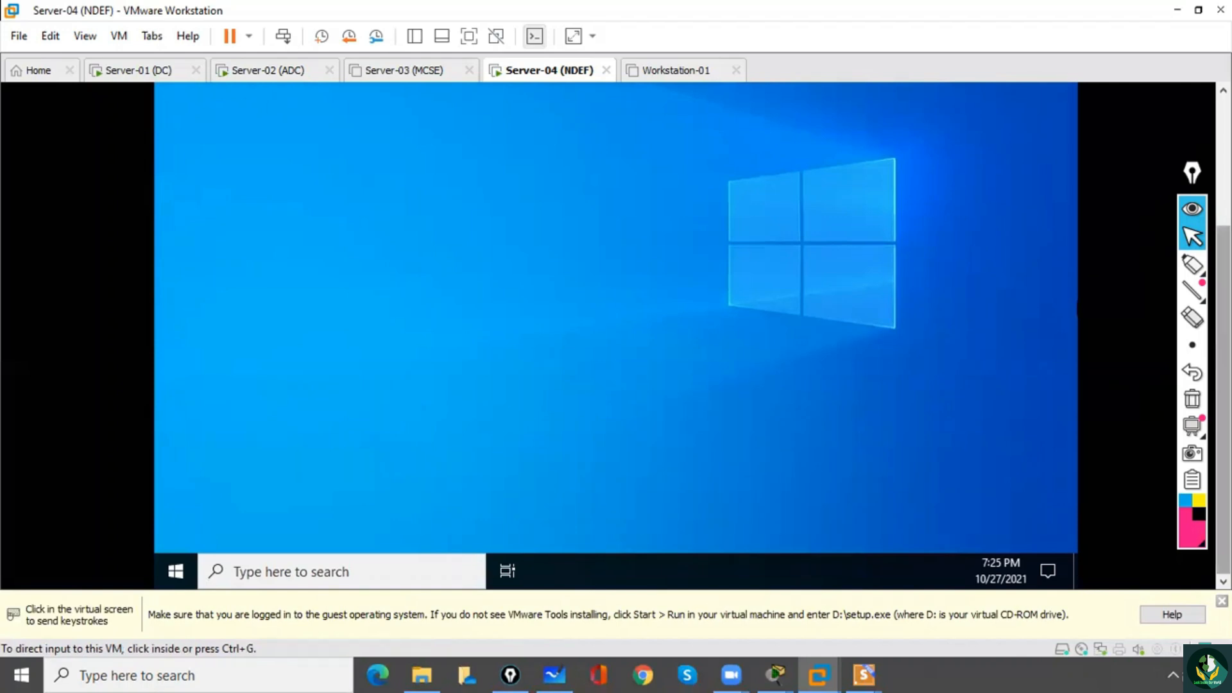
{"action": "left_click", "coordinate": [772, 306]}
{"action": "key", "text": "ctrl+alt"}
{"action": "mouse_move", "coordinate": [1193, 265]}
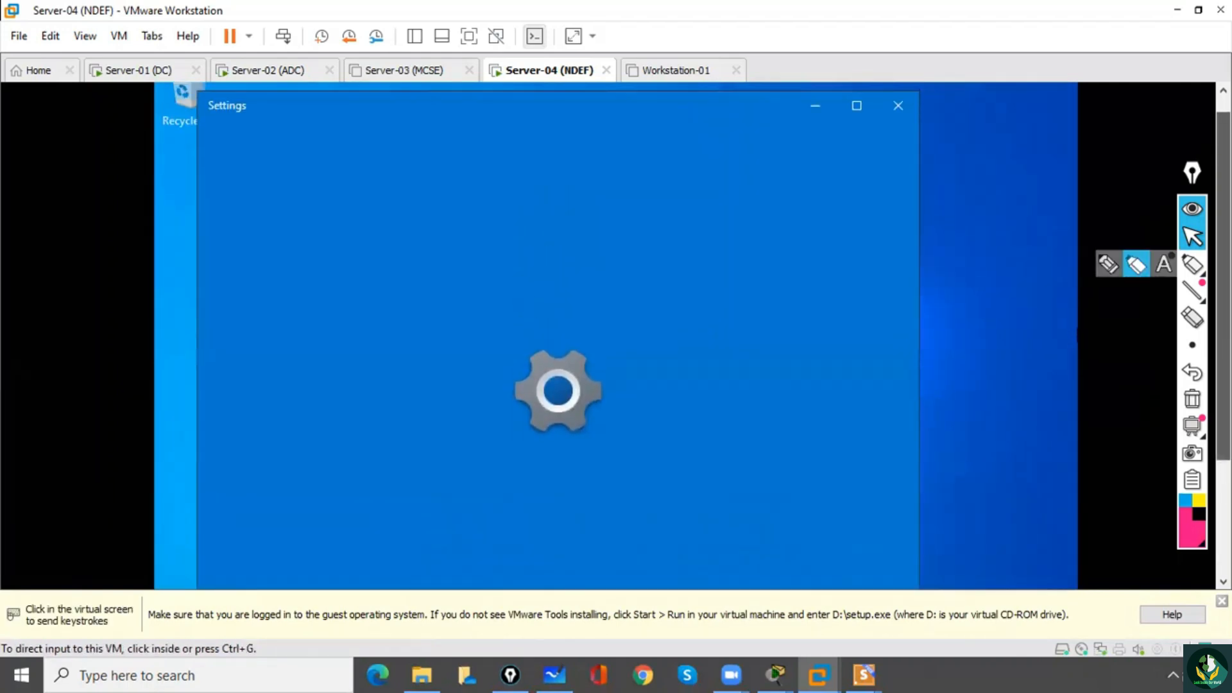
{"action": "left_click", "coordinate": [556, 459]}
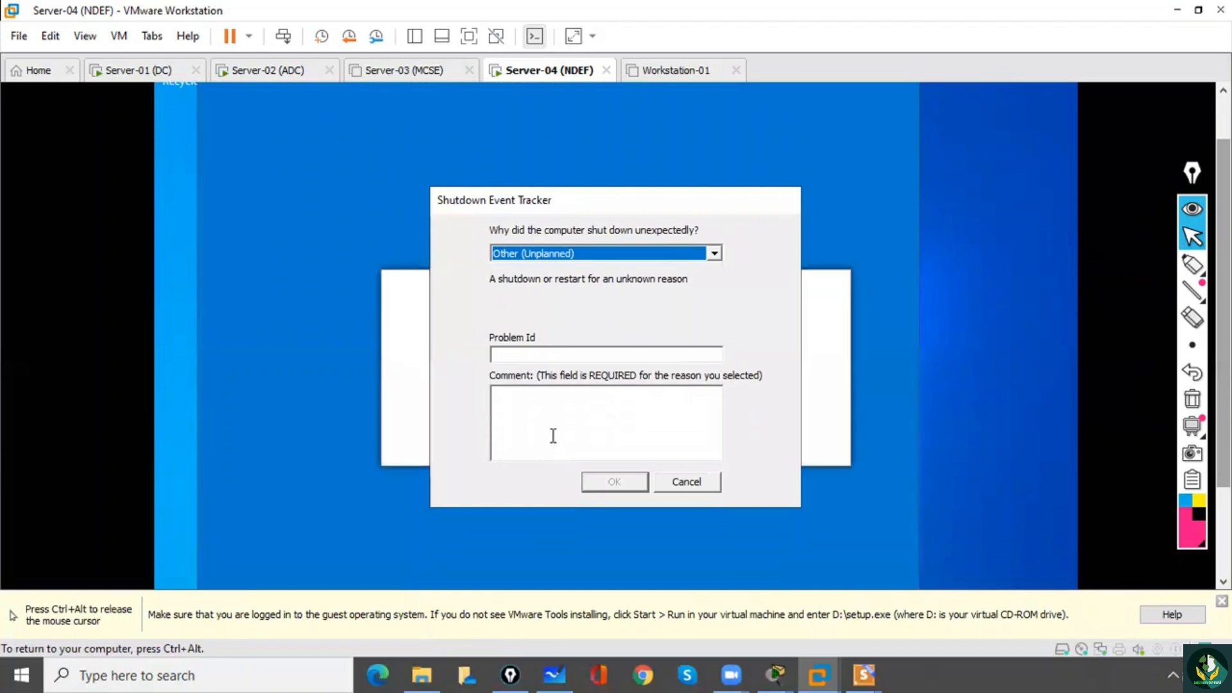
Submit the unexpected shutdown report with reason Other (Unplanned) and a comment, and decline making the PC discoverable on the network.
{"action": "left_click", "coordinate": [554, 436]}
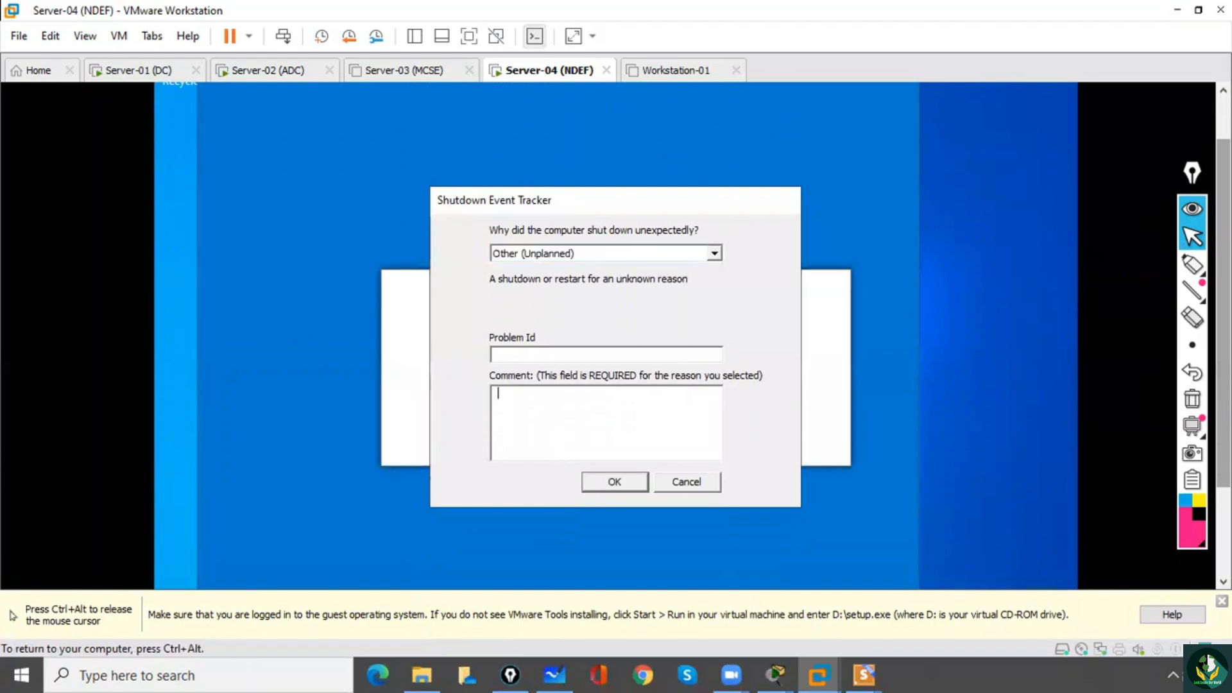
{"action": "left_click", "coordinate": [608, 480]}
{"action": "key", "text": "ctrl+alt"}
{"action": "mouse_move", "coordinate": [1193, 345]}
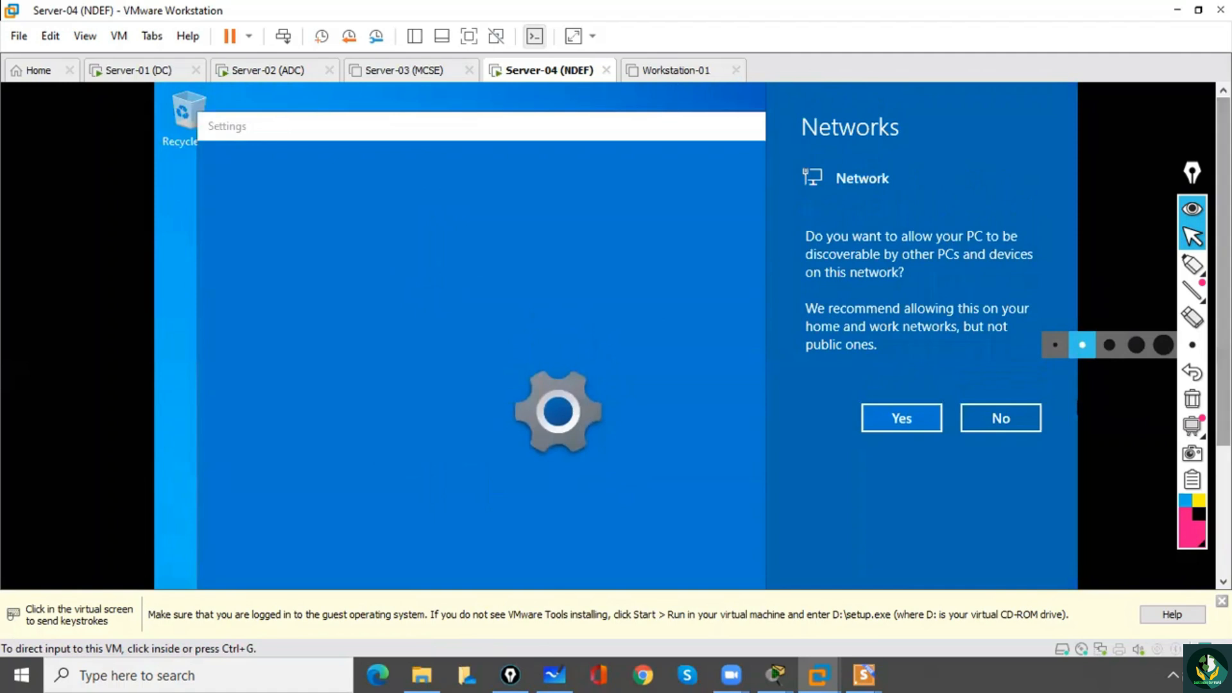
{"action": "mouse_move", "coordinate": [1193, 263]}
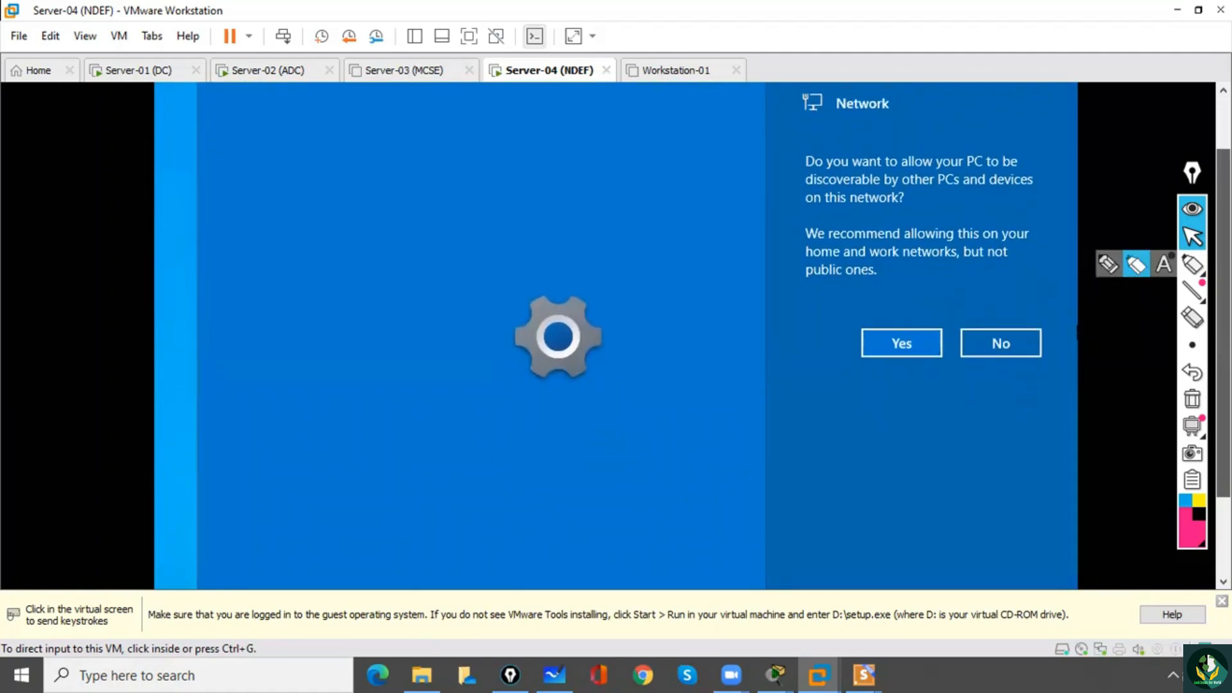
{"action": "left_click", "coordinate": [1055, 379]}
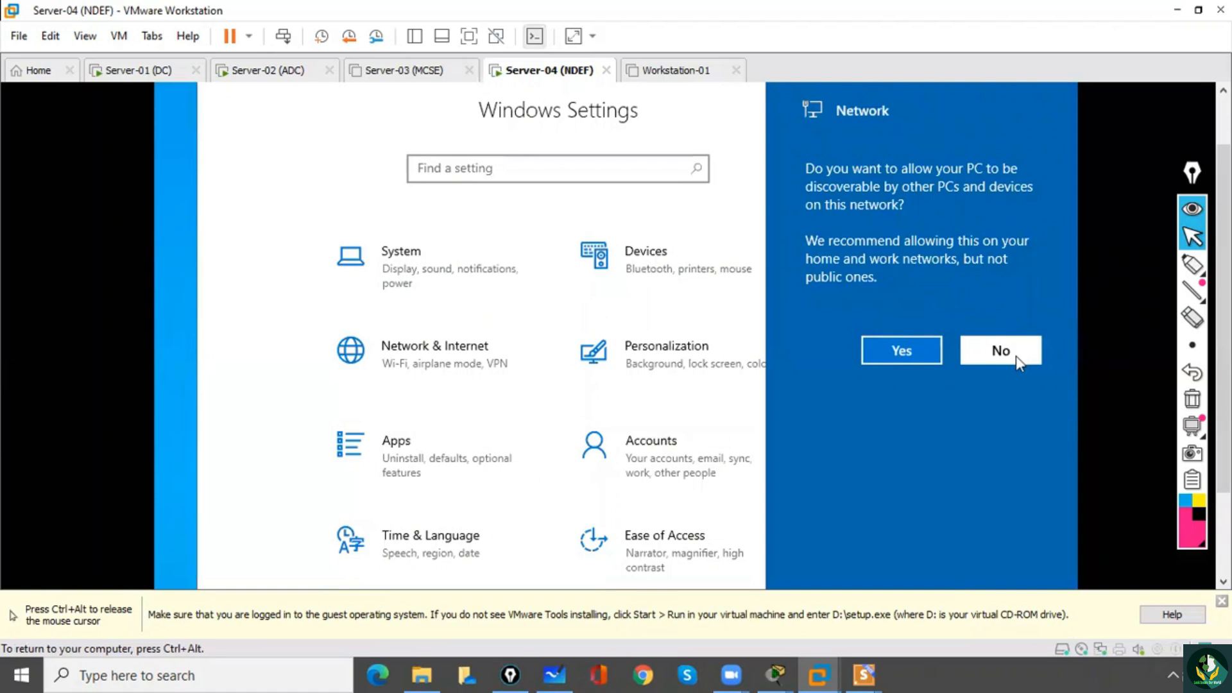
{"action": "left_click", "coordinate": [1015, 355]}
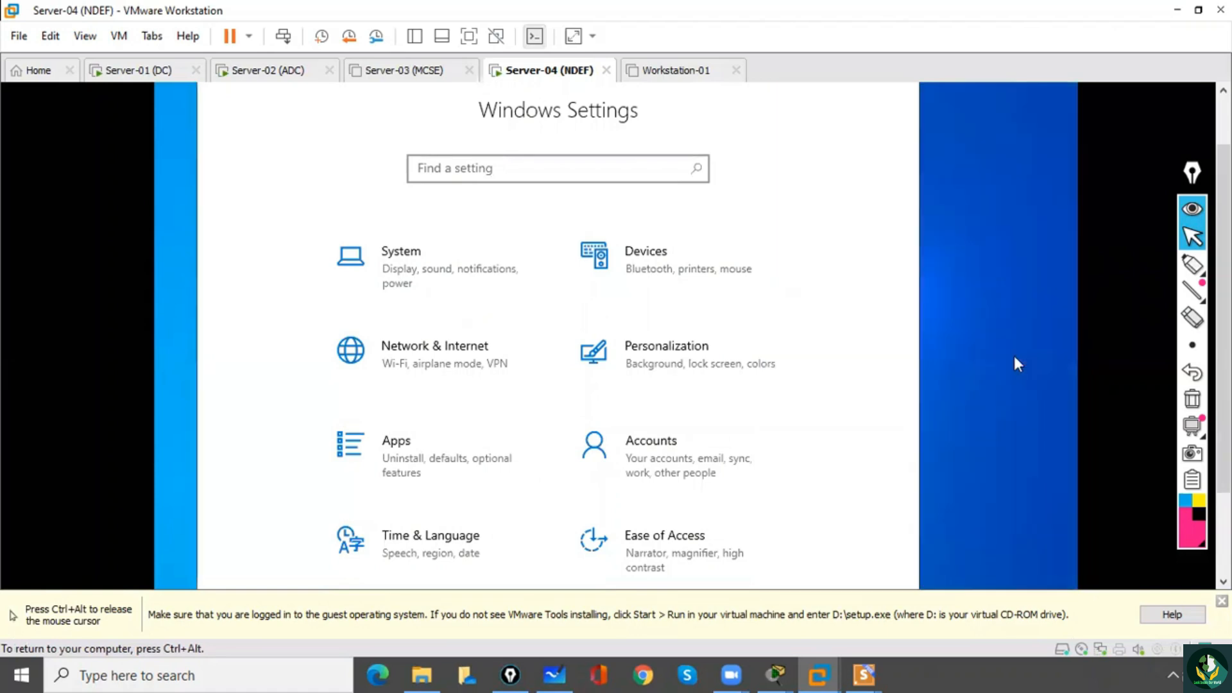
Open the desktop icon settings from the Themes page of the guest's Personalization settings.
{"action": "left_click", "coordinate": [683, 360]}
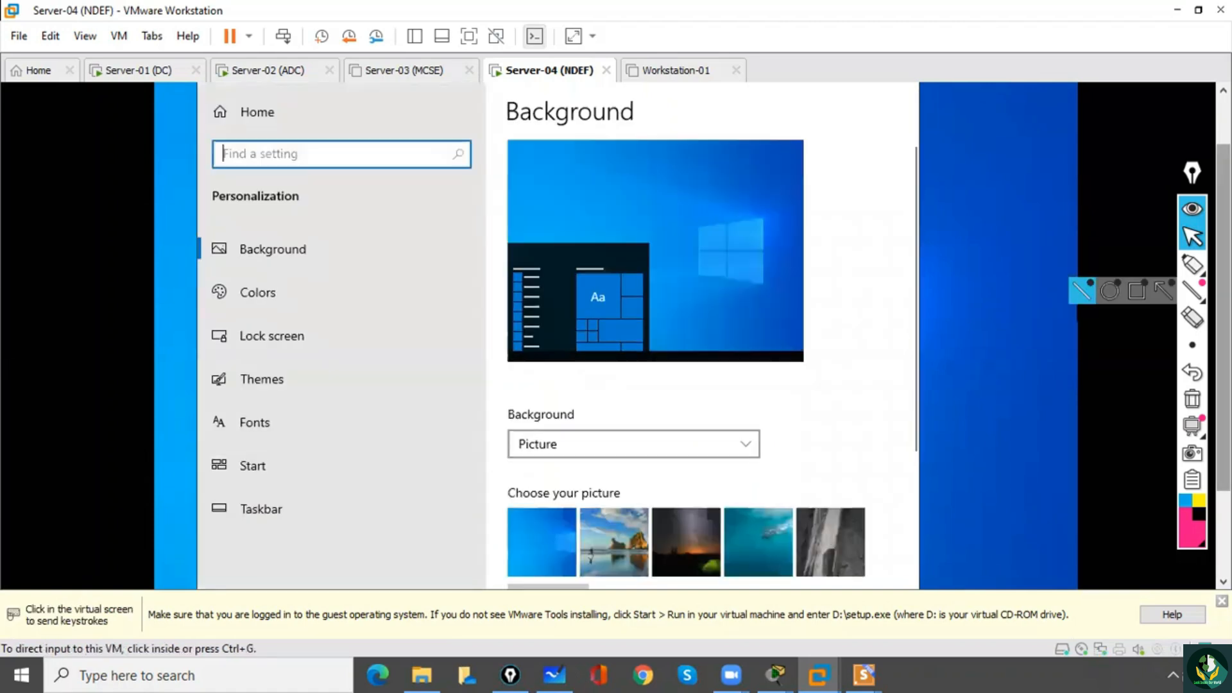
{"action": "mouse_move", "coordinate": [1224, 321]}
{"action": "left_mouse_down"}
{"action": "mouse_move", "coordinate": [1224, 289]}
{"action": "mouse_move", "coordinate": [1225, 318]}
{"action": "left_mouse_up"}
{"action": "left_click", "coordinate": [422, 407]}
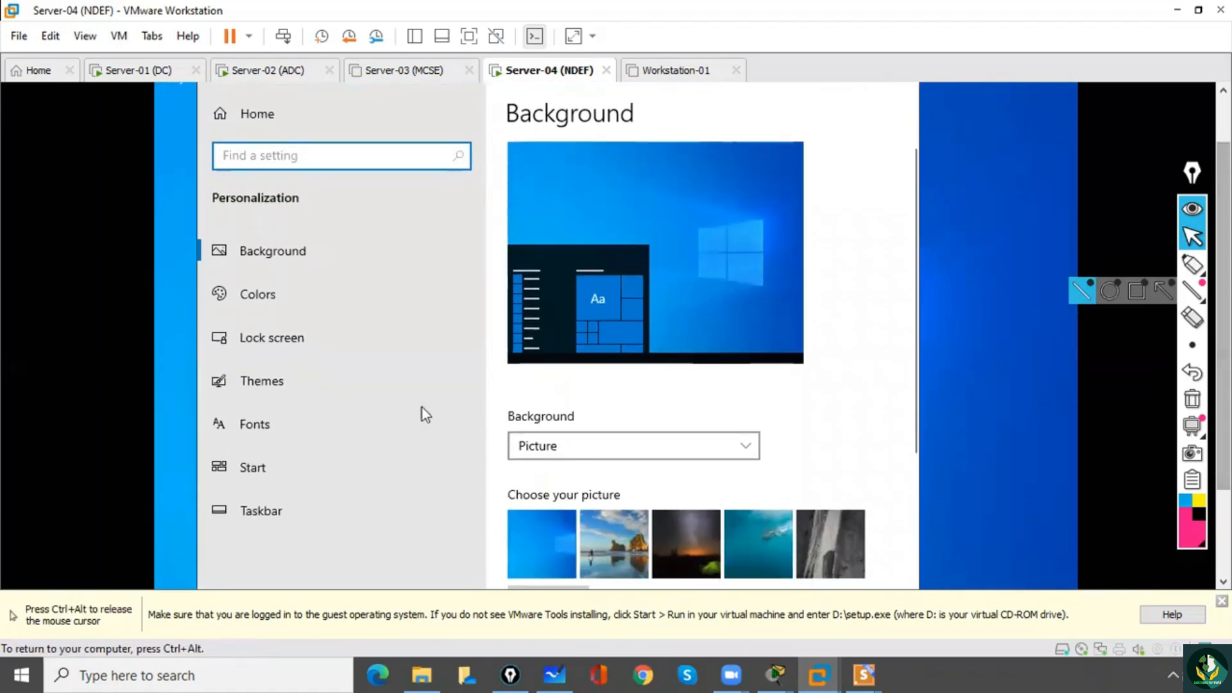
{"action": "left_click", "coordinate": [302, 385]}
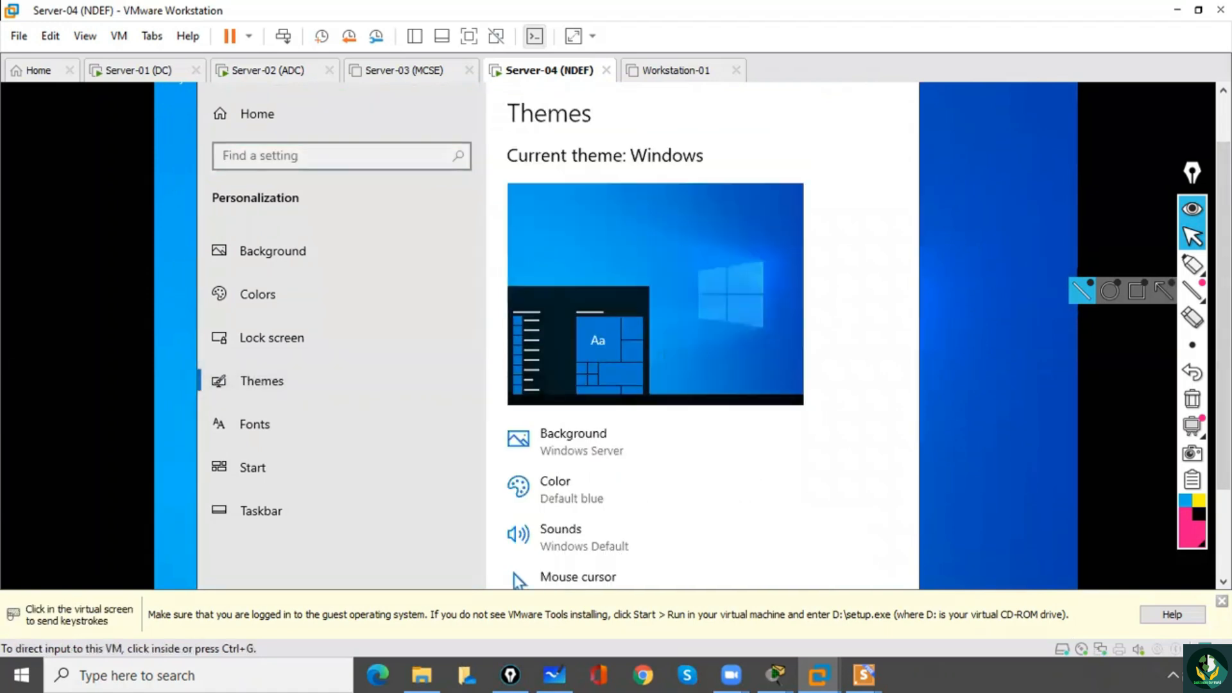
{"action": "left_click", "coordinate": [1016, 264]}
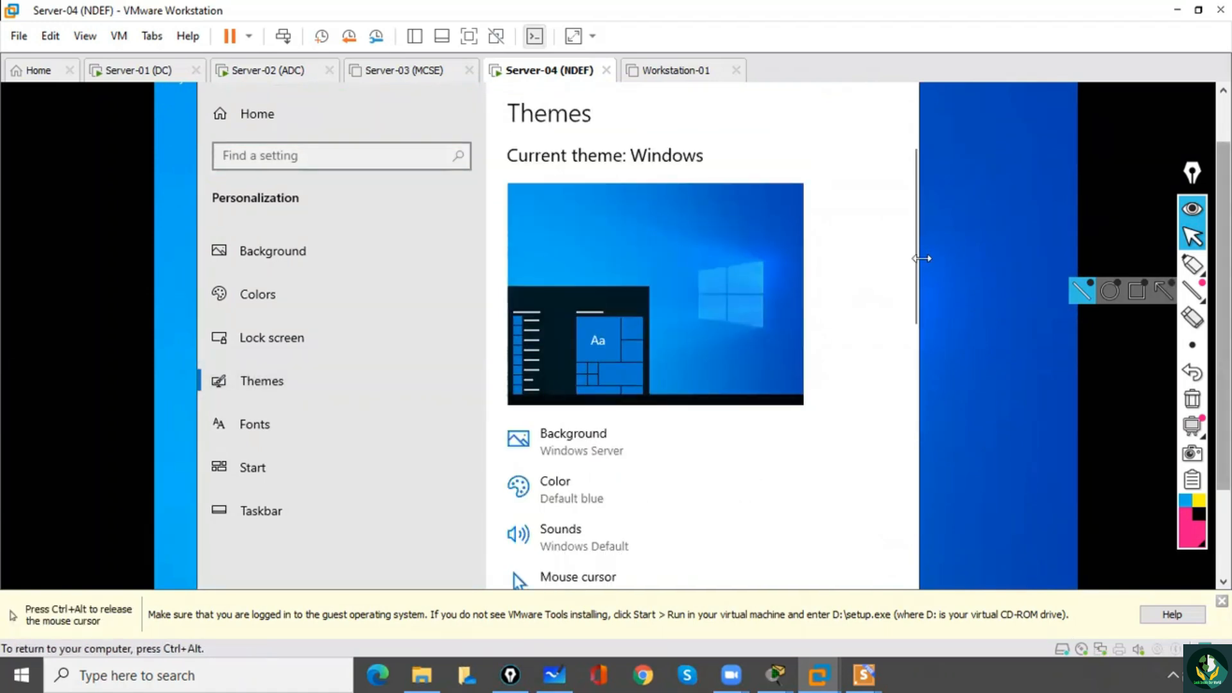
{"action": "left_click_drag", "start_coordinate": [915, 264], "coordinate": [934, 540]}
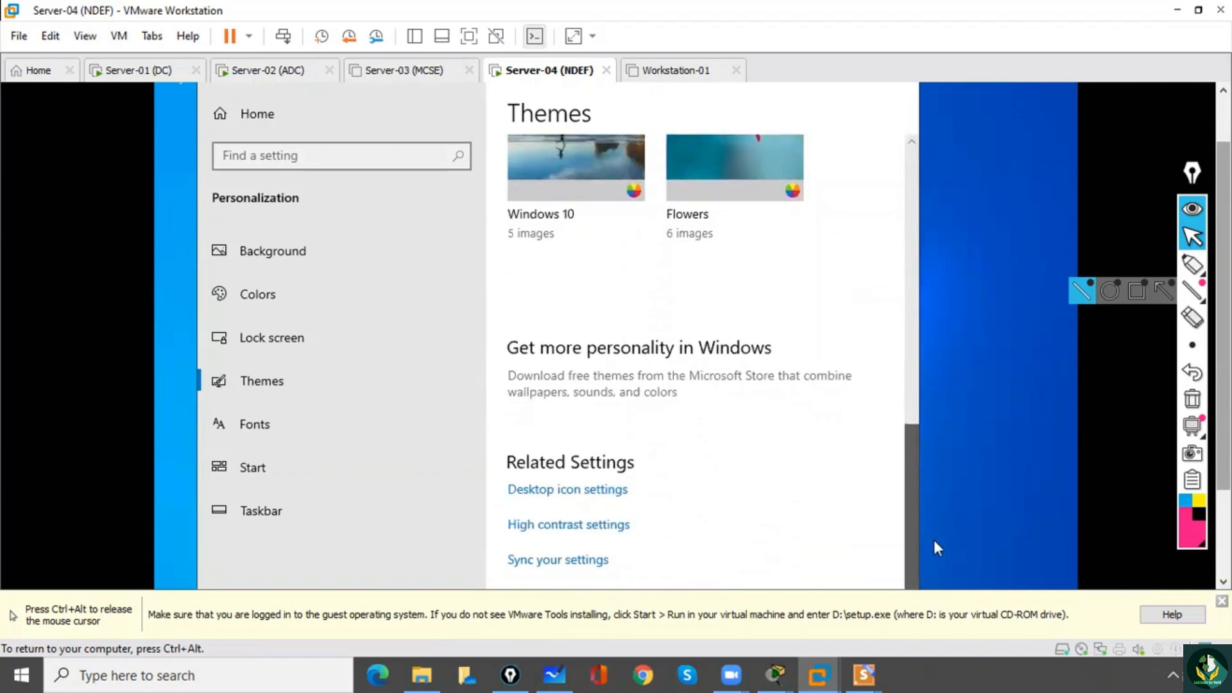
{"action": "left_click", "coordinate": [540, 494]}
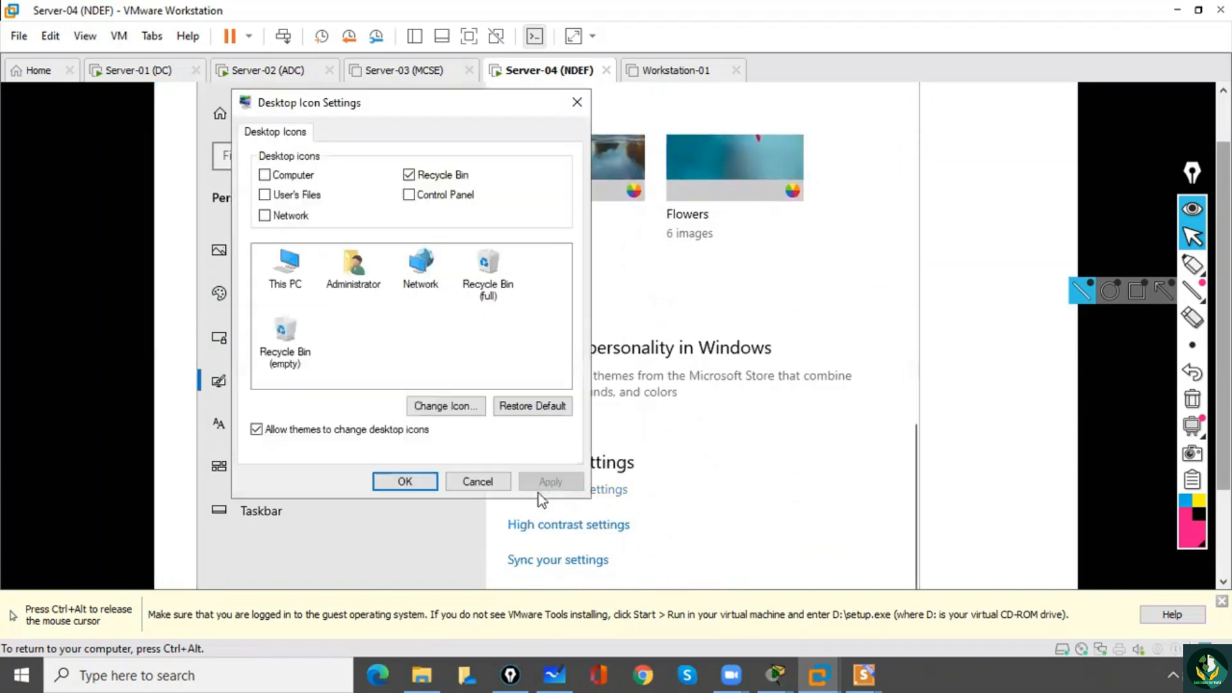
Enable the Computer, User's Files, Network and Control Panel desktop icons and apply the change.
{"action": "left_click", "coordinate": [265, 175]}
{"action": "left_click", "coordinate": [265, 195]}
{"action": "left_click", "coordinate": [265, 215]}
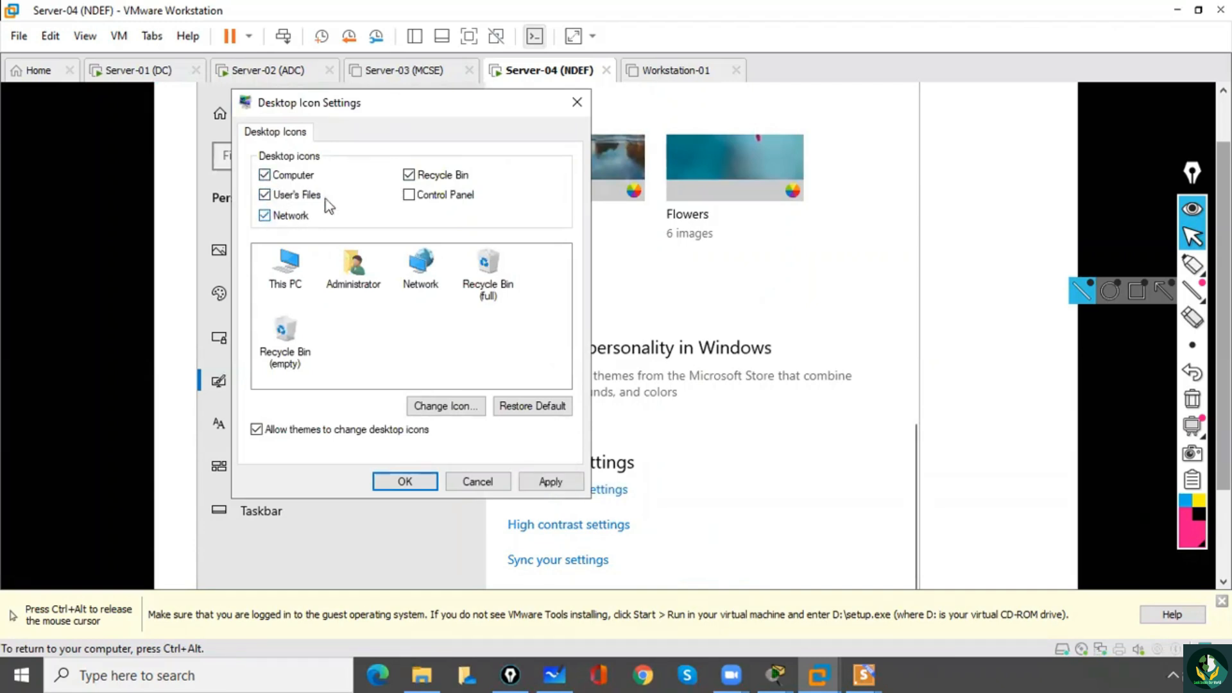
{"action": "left_click", "coordinate": [549, 482]}
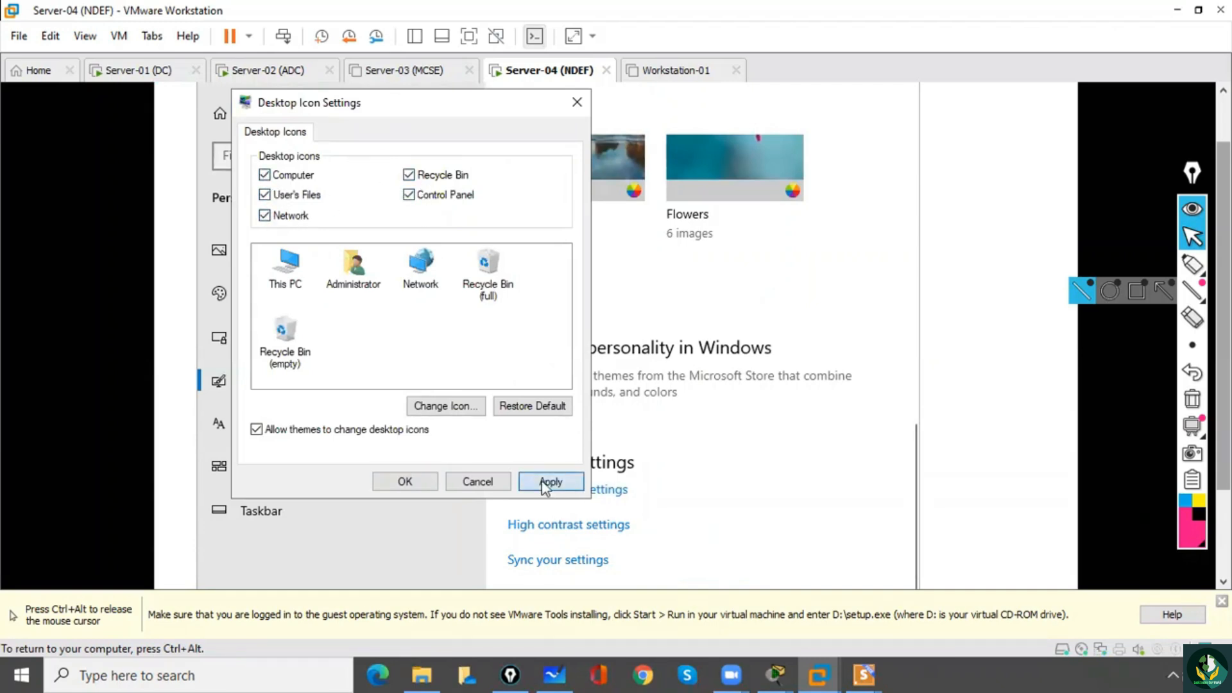
{"action": "left_click", "coordinate": [405, 481]}
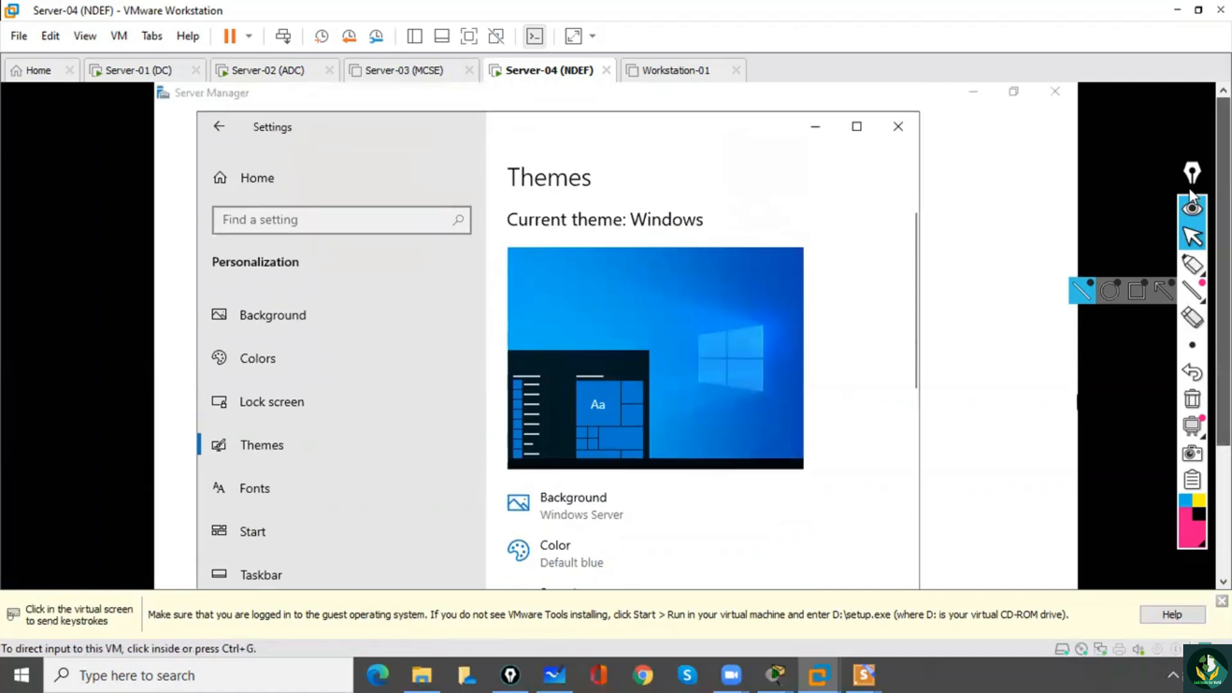
Close the Settings window, the Windows Admin Center notice and Server Manager.
{"action": "left_click", "coordinate": [899, 127]}
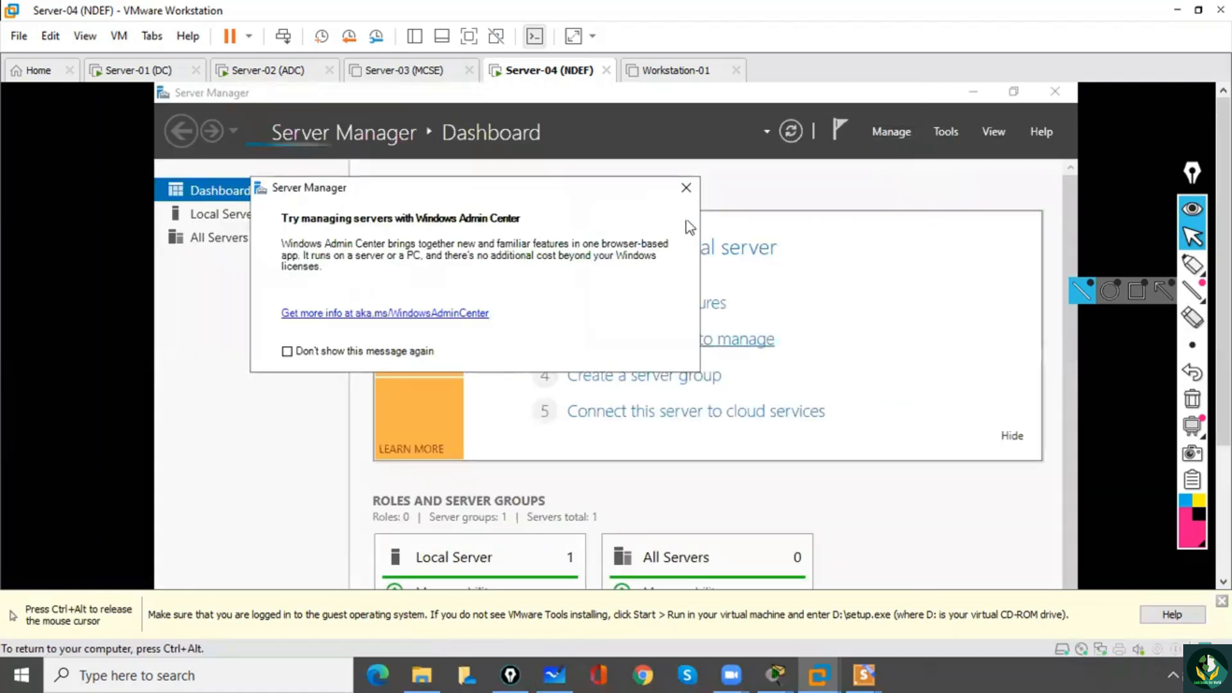
{"action": "left_click", "coordinate": [686, 187]}
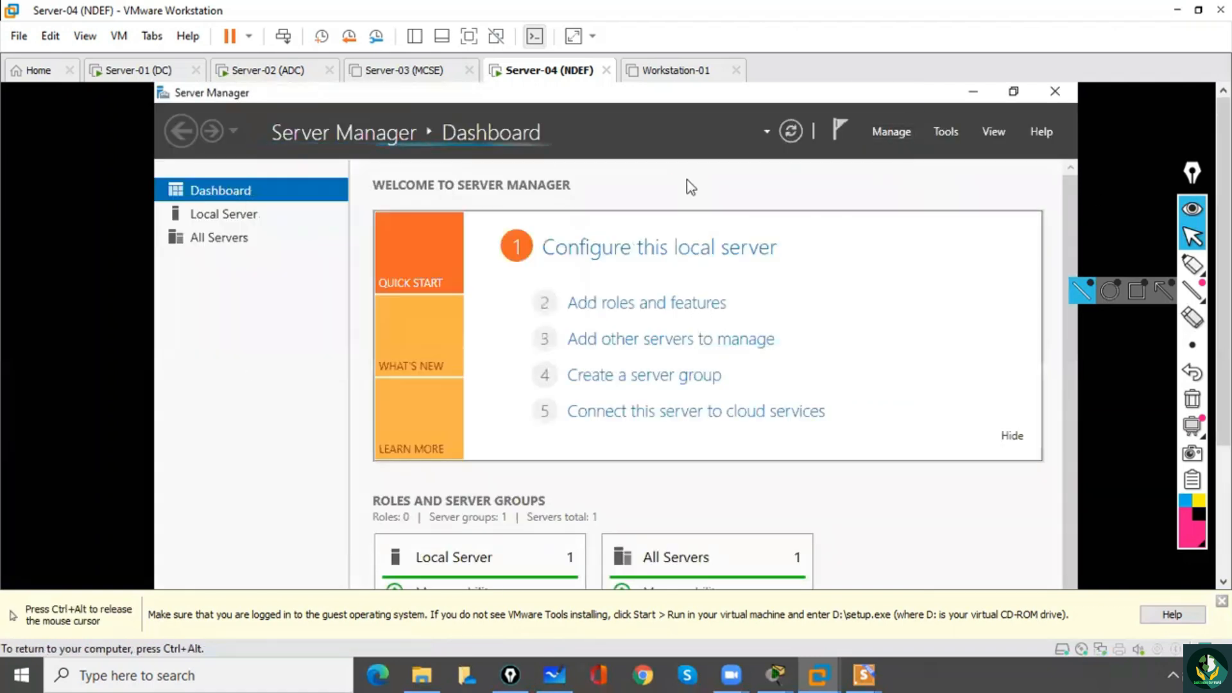
{"action": "left_click", "coordinate": [1057, 93]}
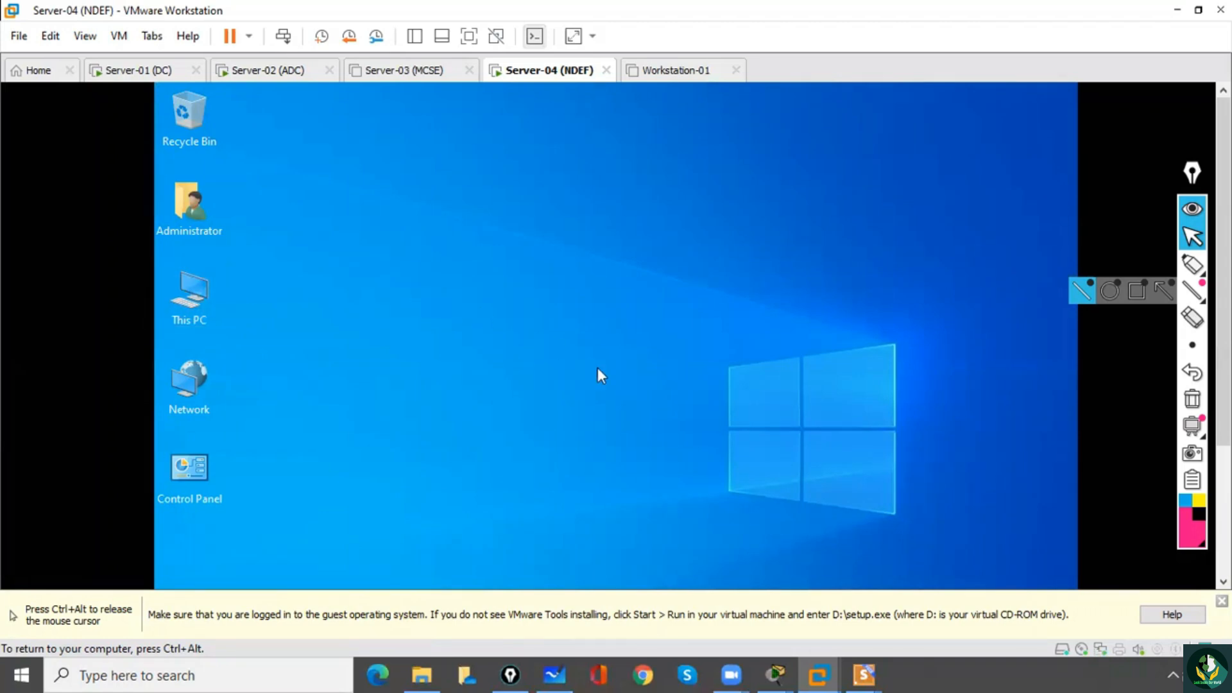
Run setup64 from the VMware Tools DVD drive (D:) and move the installation progress dialog fully into view.
{"action": "key", "text": "super+e"}
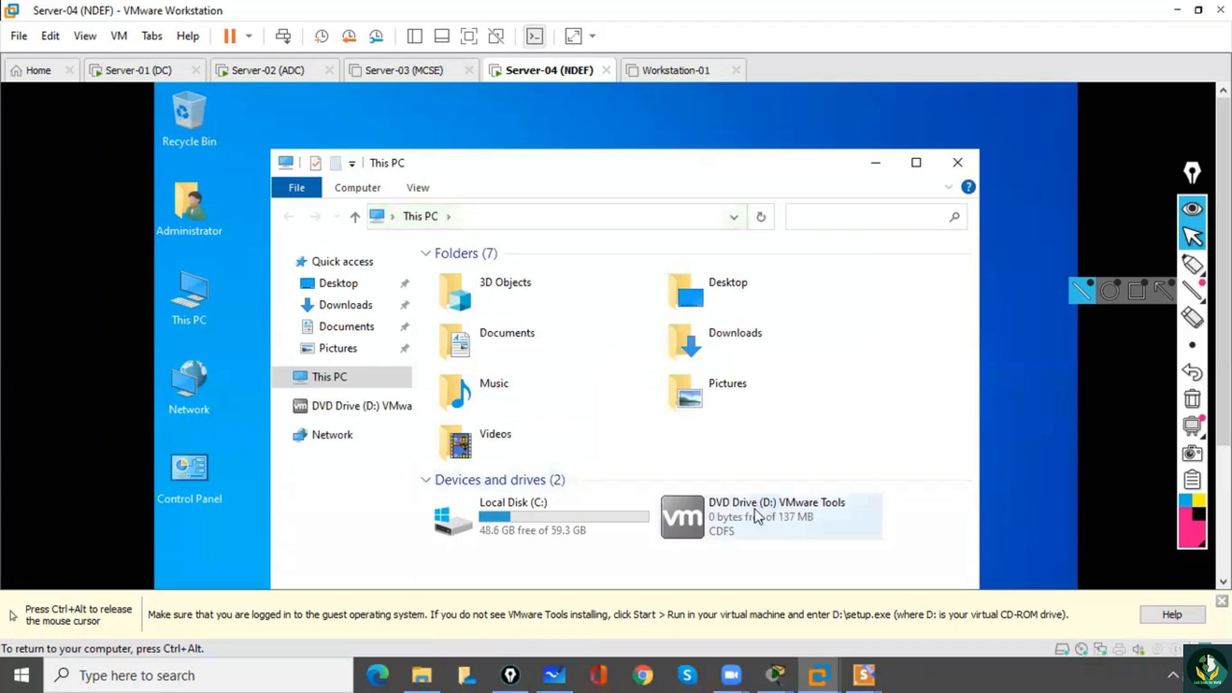
{"action": "double_click", "coordinate": [758, 517]}
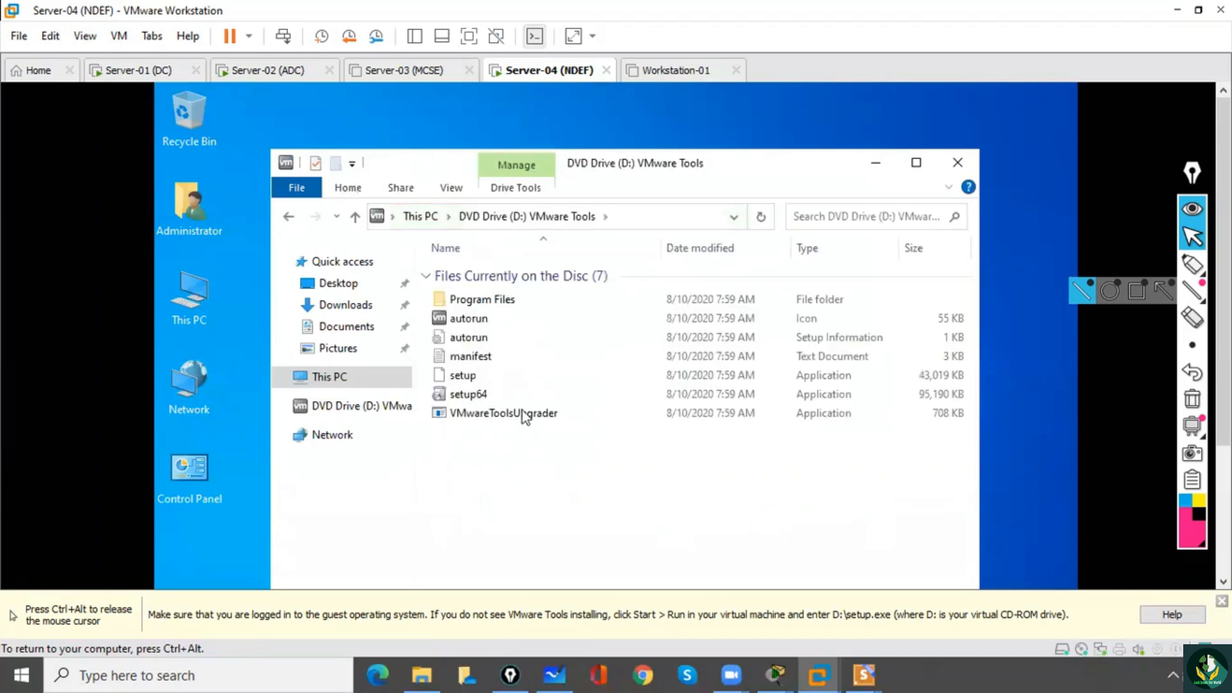
{"action": "double_click", "coordinate": [478, 399]}
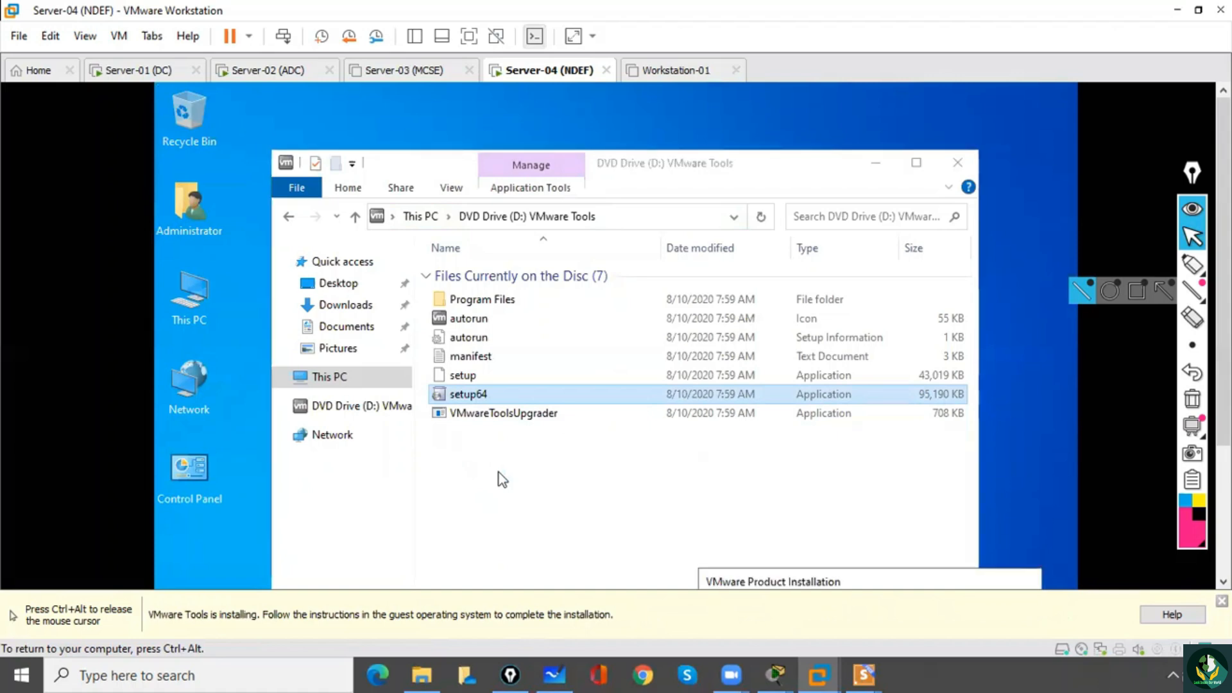
{"action": "left_click_drag", "start_coordinate": [739, 578], "coordinate": [526, 179]}
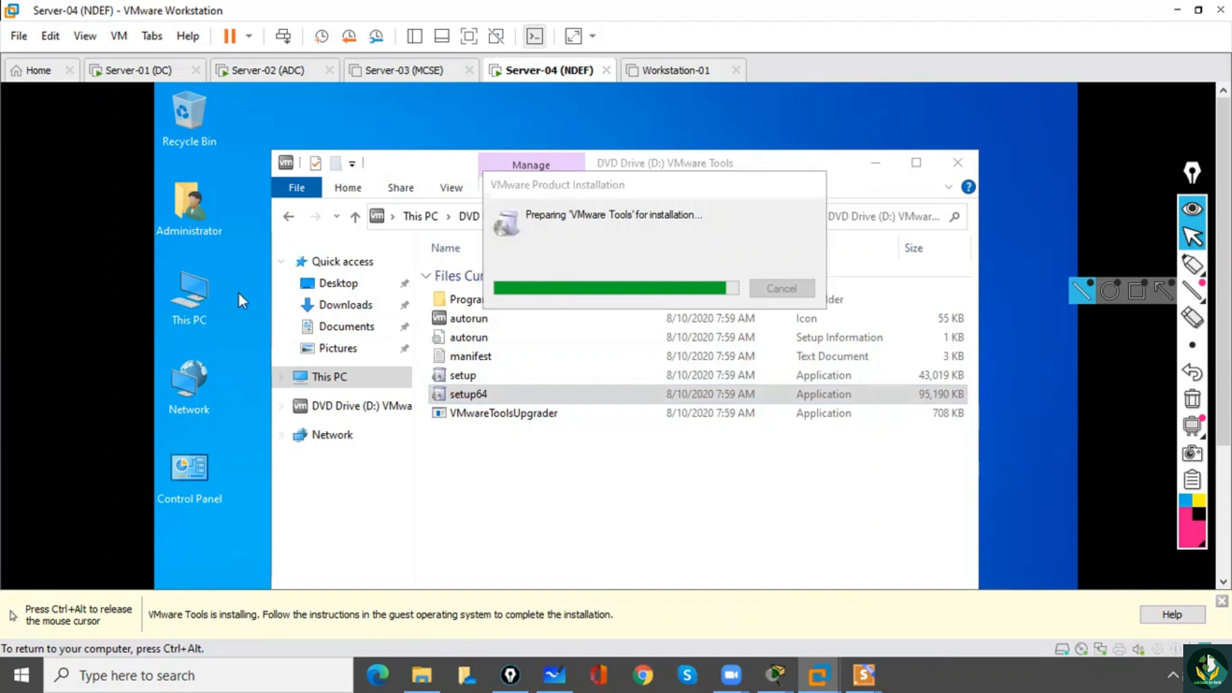
Rename the guest computer to Server-04 from the properties of This PC and postpone the restart.
{"action": "right_click", "coordinate": [194, 296]}
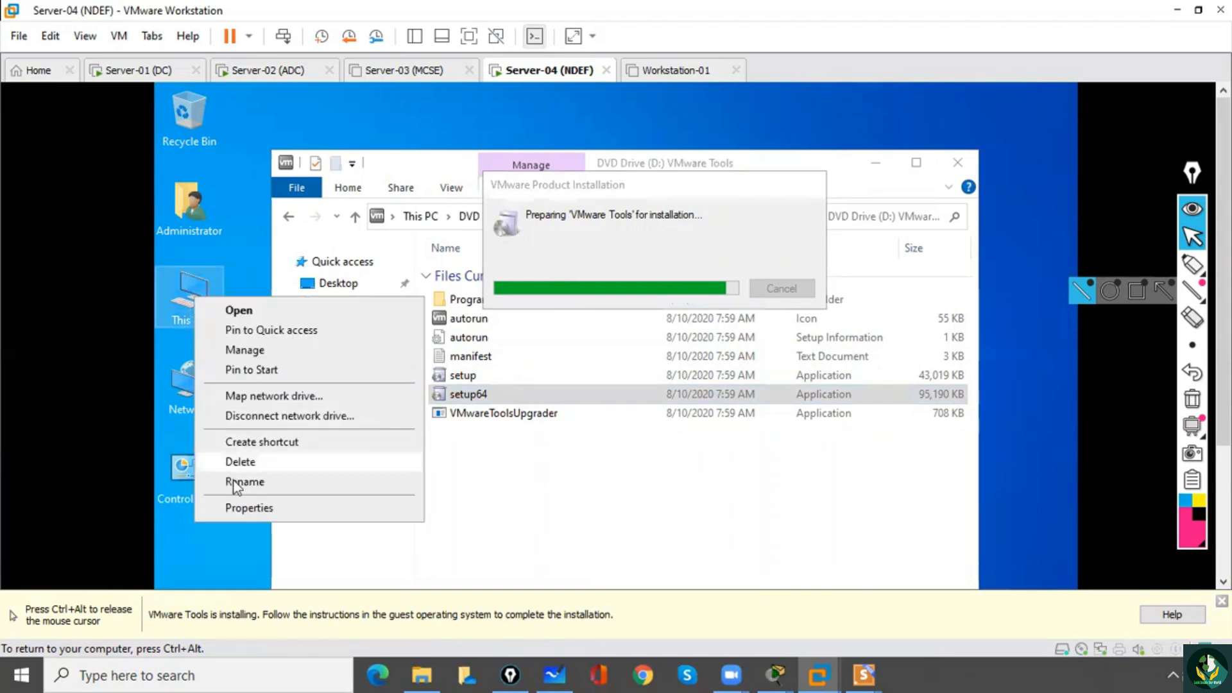
{"action": "left_click", "coordinate": [243, 506]}
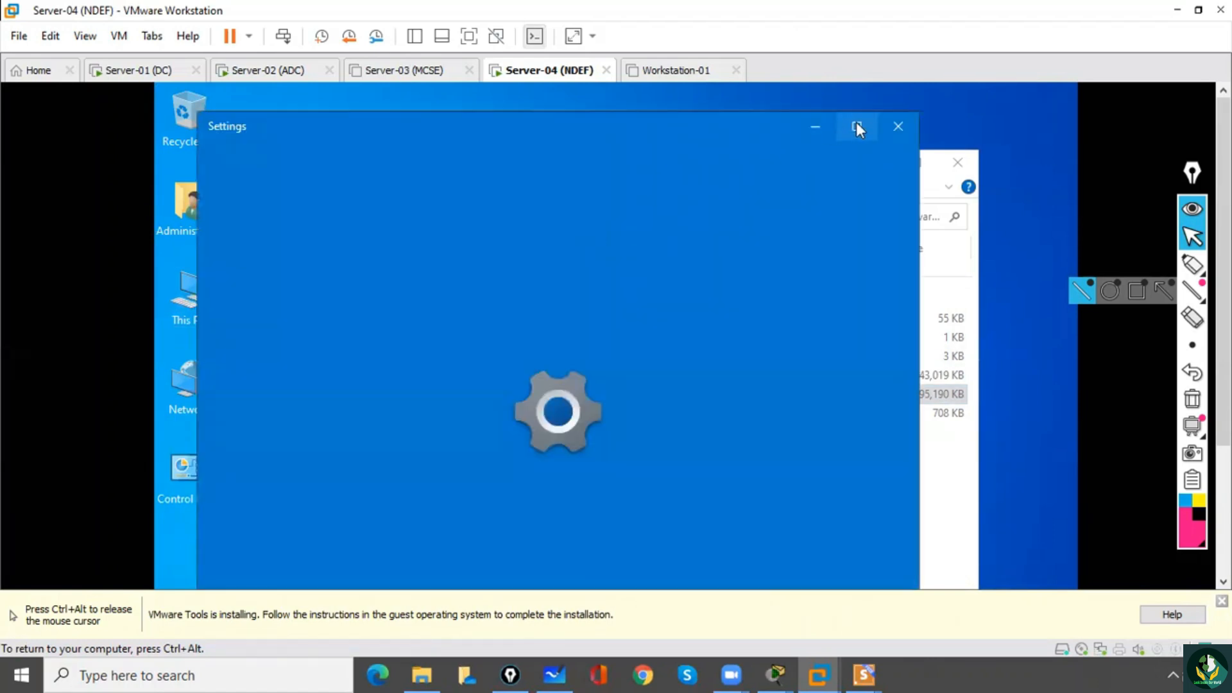
{"action": "left_click", "coordinate": [857, 124]}
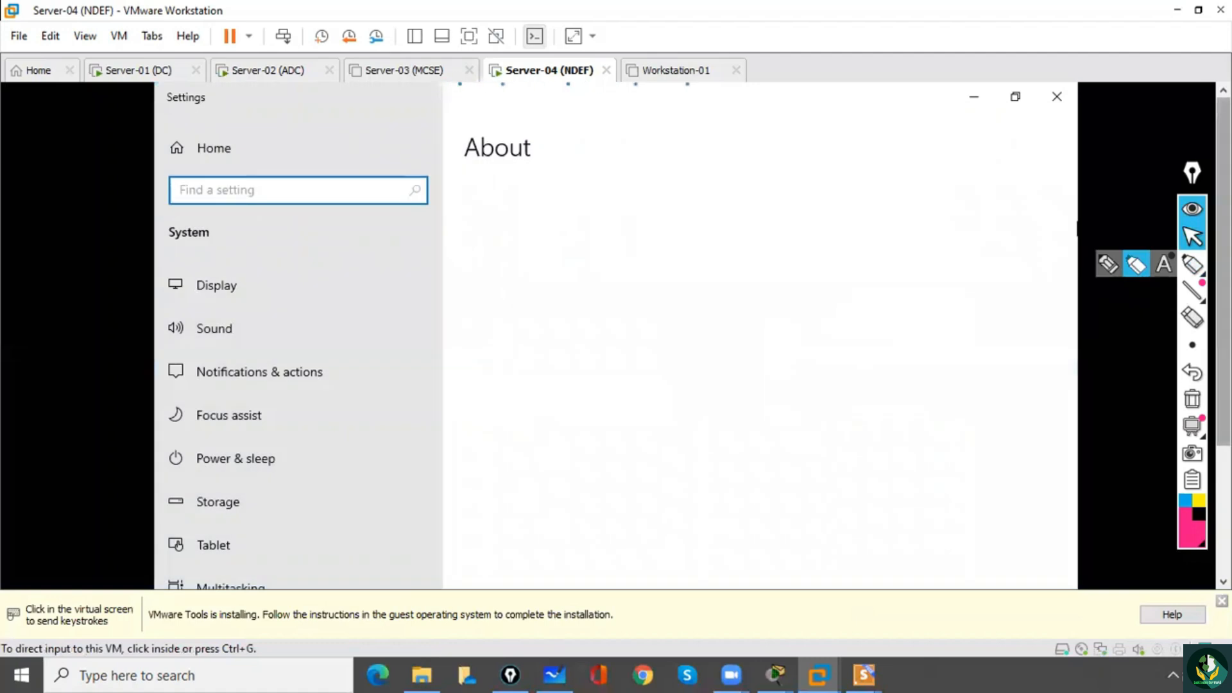
{"action": "left_click_drag", "start_coordinate": [1224, 257], "coordinate": [1224, 347]}
{"action": "left_click", "coordinate": [652, 434]}
{"action": "left_click", "coordinate": [543, 433]}
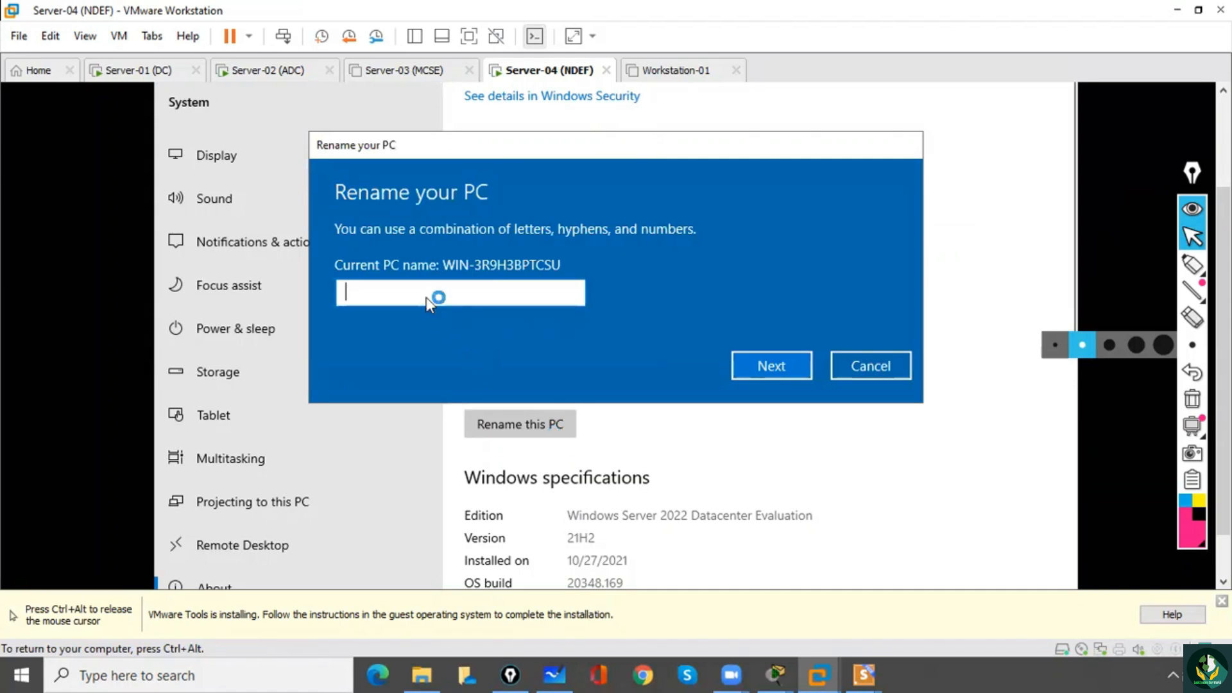
{"action": "type", "text": "Server-04"}
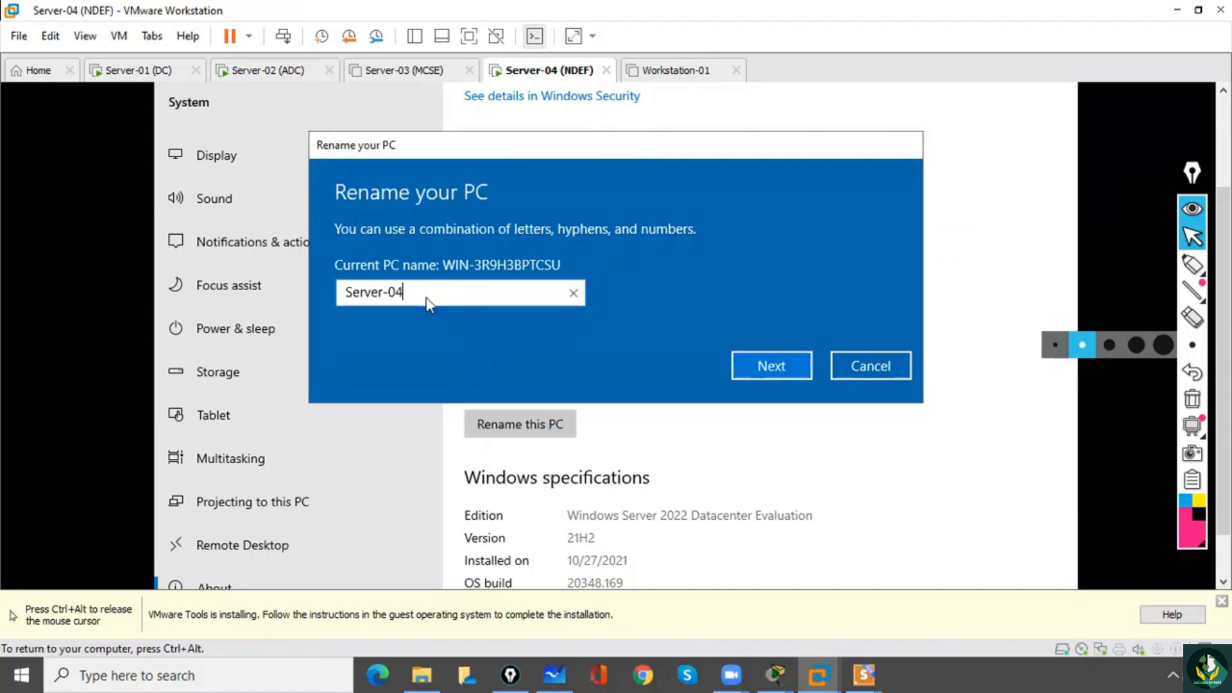
{"action": "left_click", "coordinate": [769, 368]}
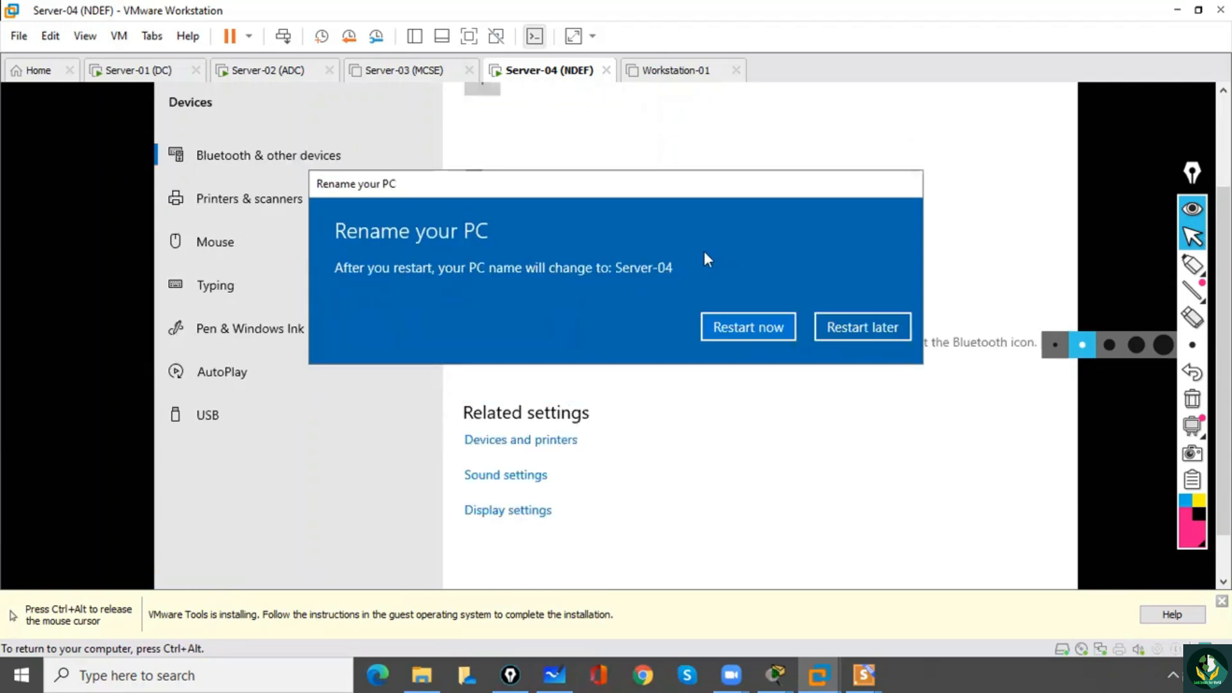
{"action": "left_click", "coordinate": [860, 328]}
Minimize Settings and start installing VMware Tools with the Typical setup type.
{"action": "key", "text": "ctrl+alt"}
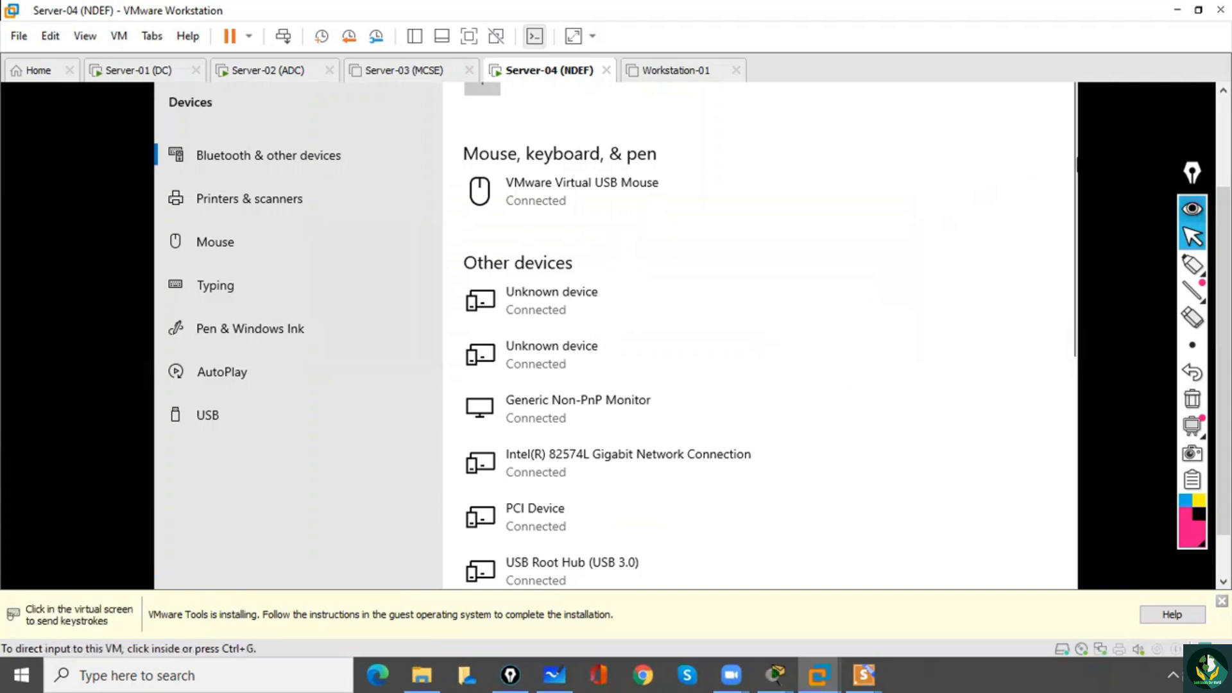
{"action": "left_click_drag", "start_coordinate": [1224, 359], "coordinate": [1224, 269]}
{"action": "left_click", "coordinate": [1017, 96]}
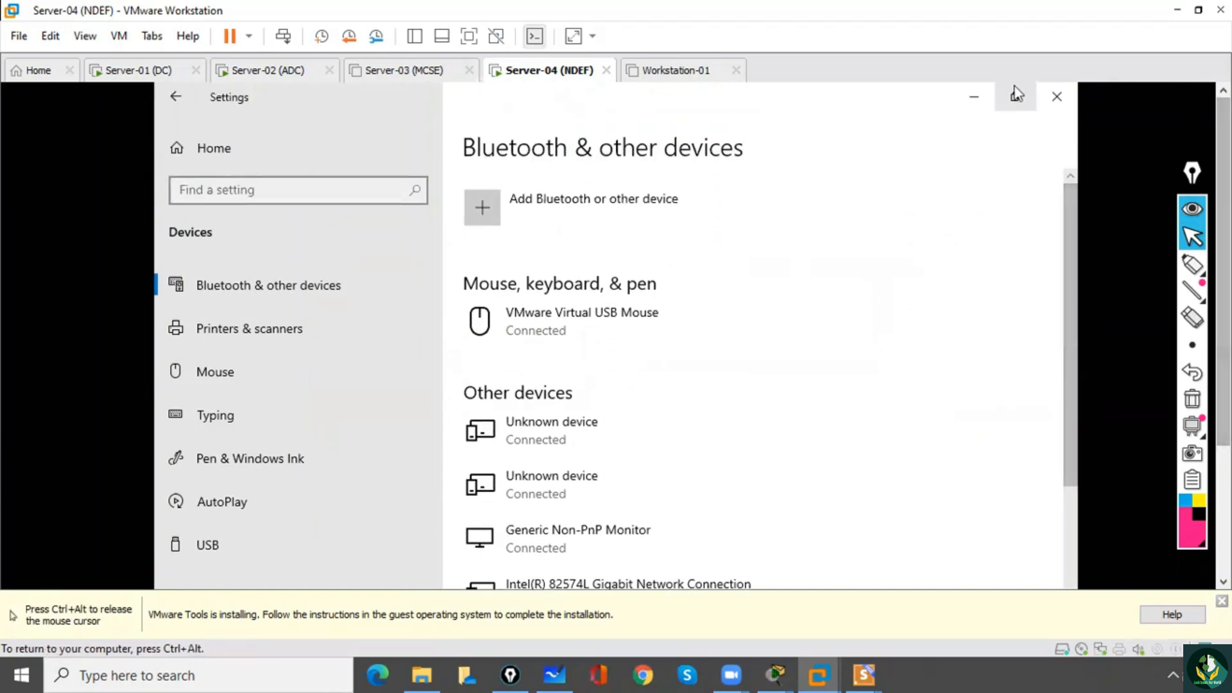
{"action": "left_click", "coordinate": [979, 100]}
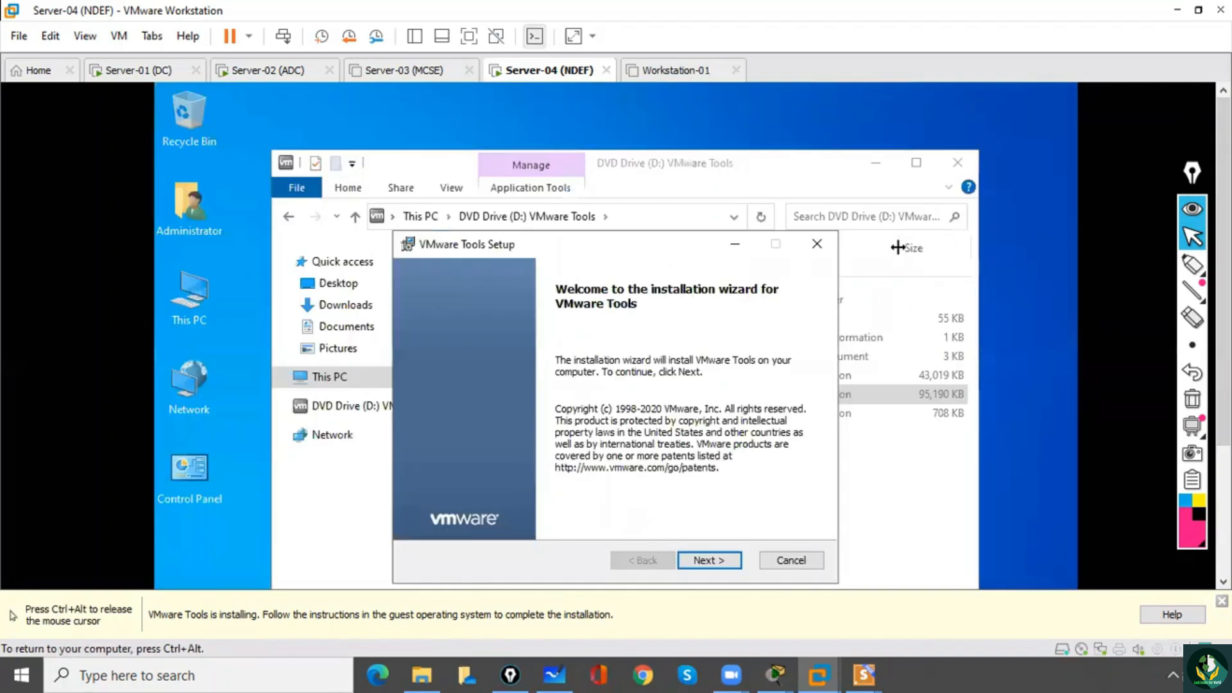
{"action": "left_click", "coordinate": [735, 560]}
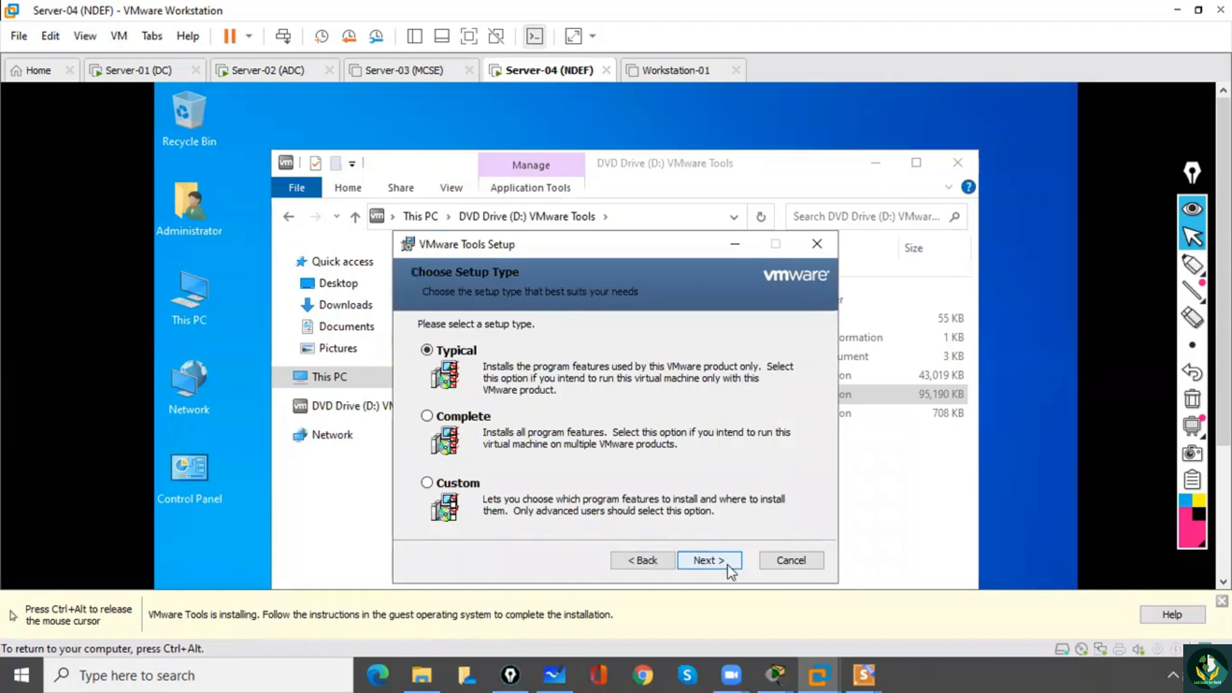
{"action": "left_click", "coordinate": [733, 566]}
{"action": "left_click", "coordinate": [732, 568]}
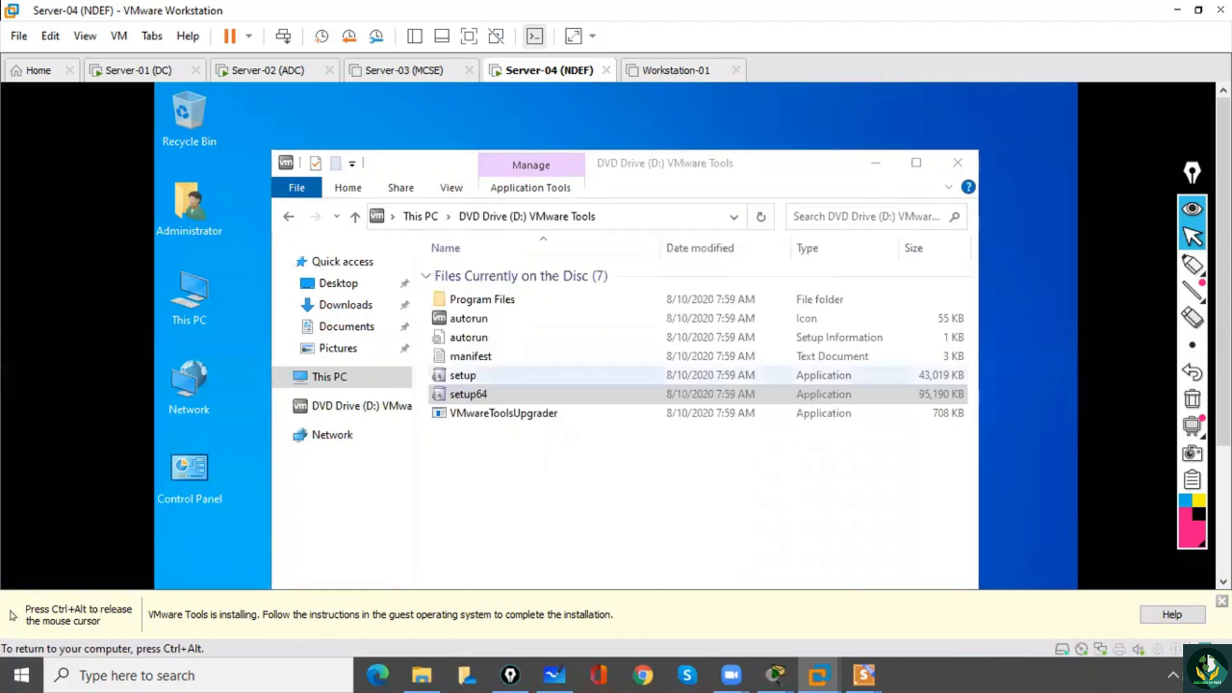
Minimize the File Explorer window and finish the VMware Tools setup wizard once installation completes.
{"action": "left_click", "coordinate": [875, 163]}
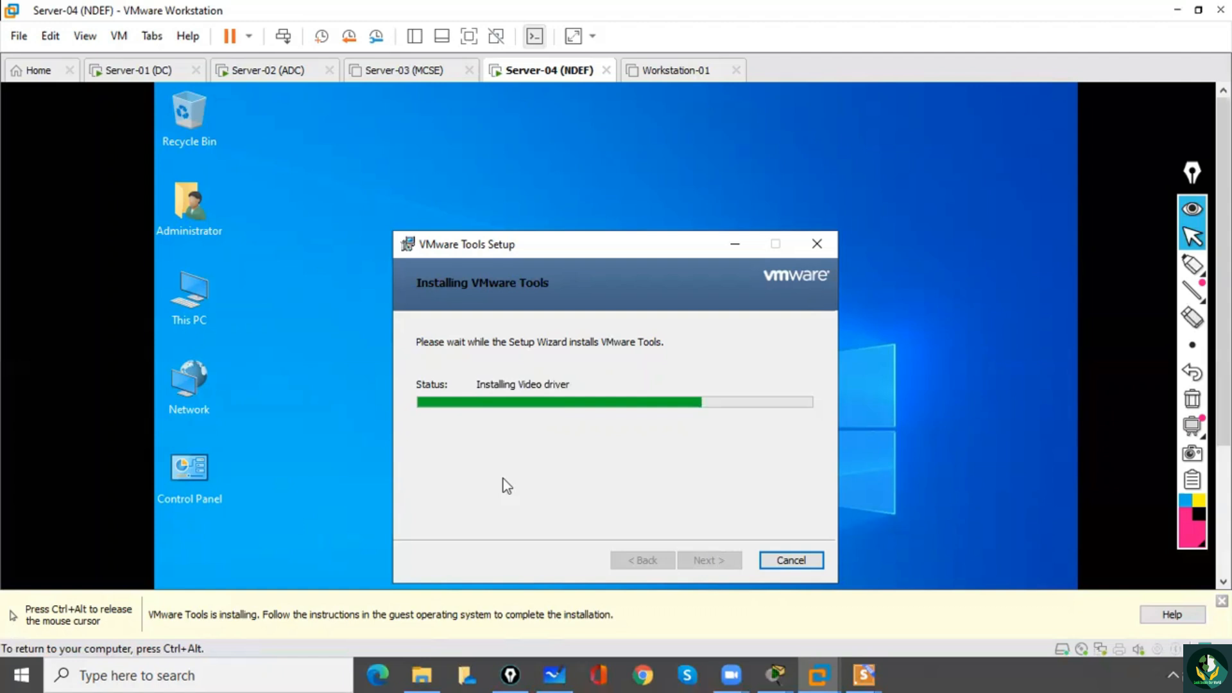
{"action": "key", "text": "ctrl+alt"}
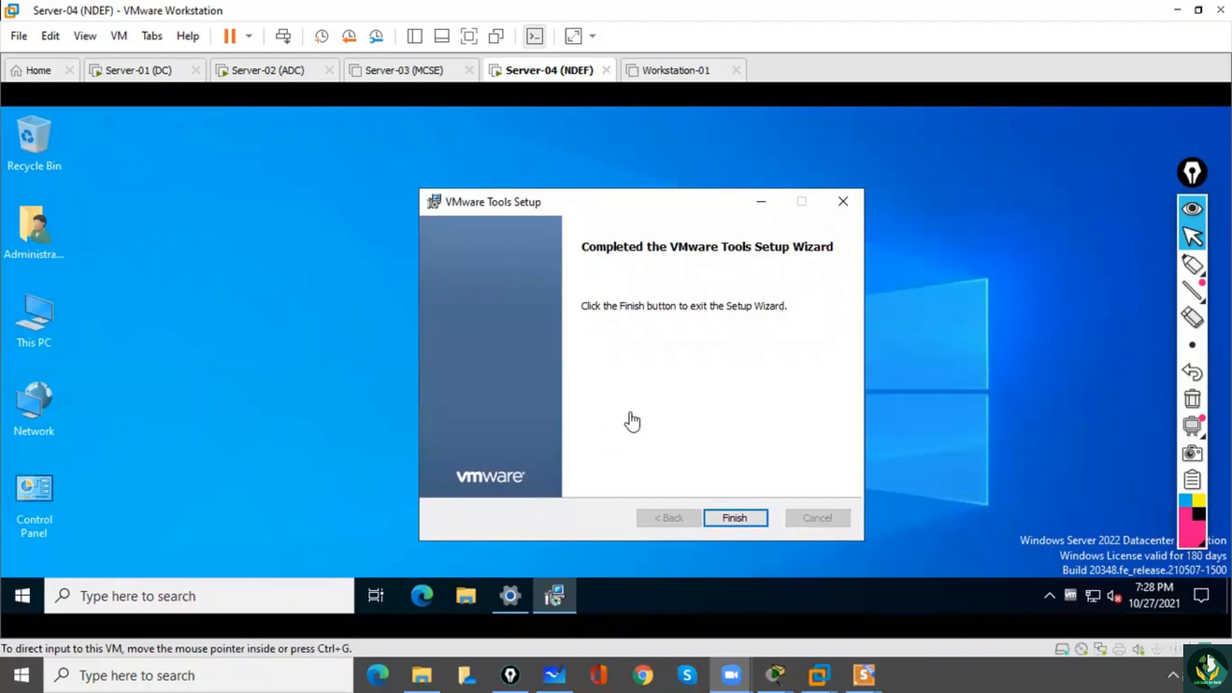
{"action": "left_click", "coordinate": [732, 516]}
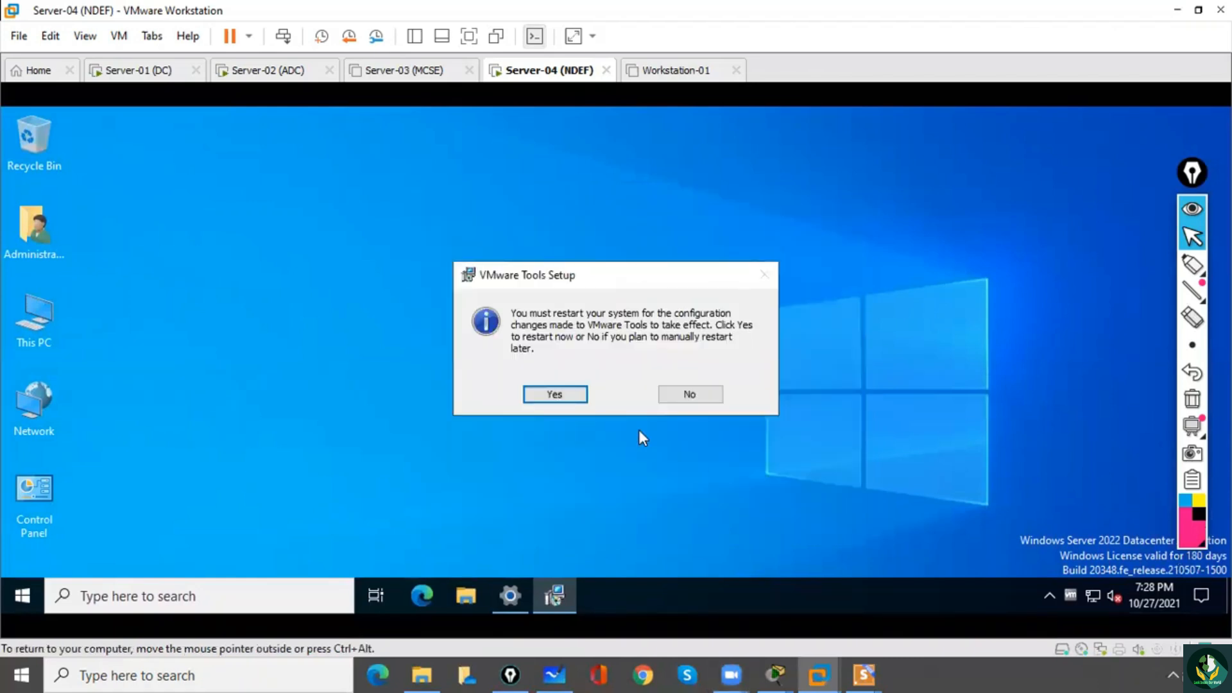
Restart the guest to finish the VMware Tools setup, sign in as Administrator with the account password, and release the input to the host.
{"action": "left_click", "coordinate": [556, 396]}
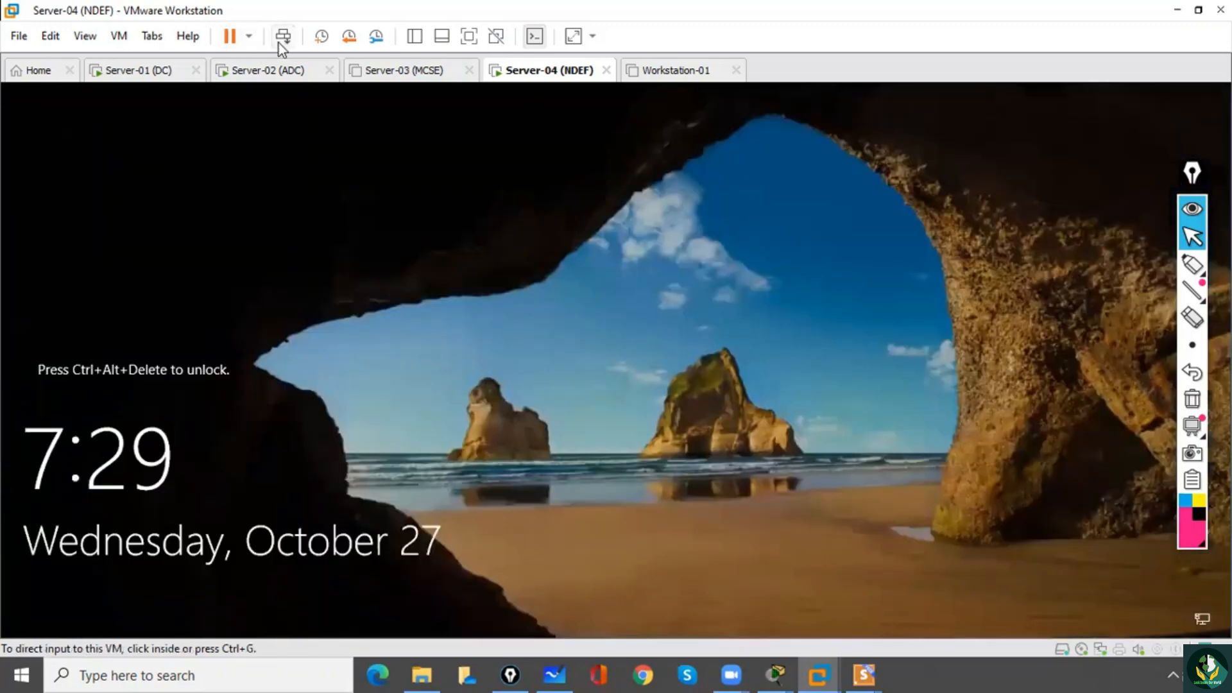
{"action": "left_click", "coordinate": [282, 37]}
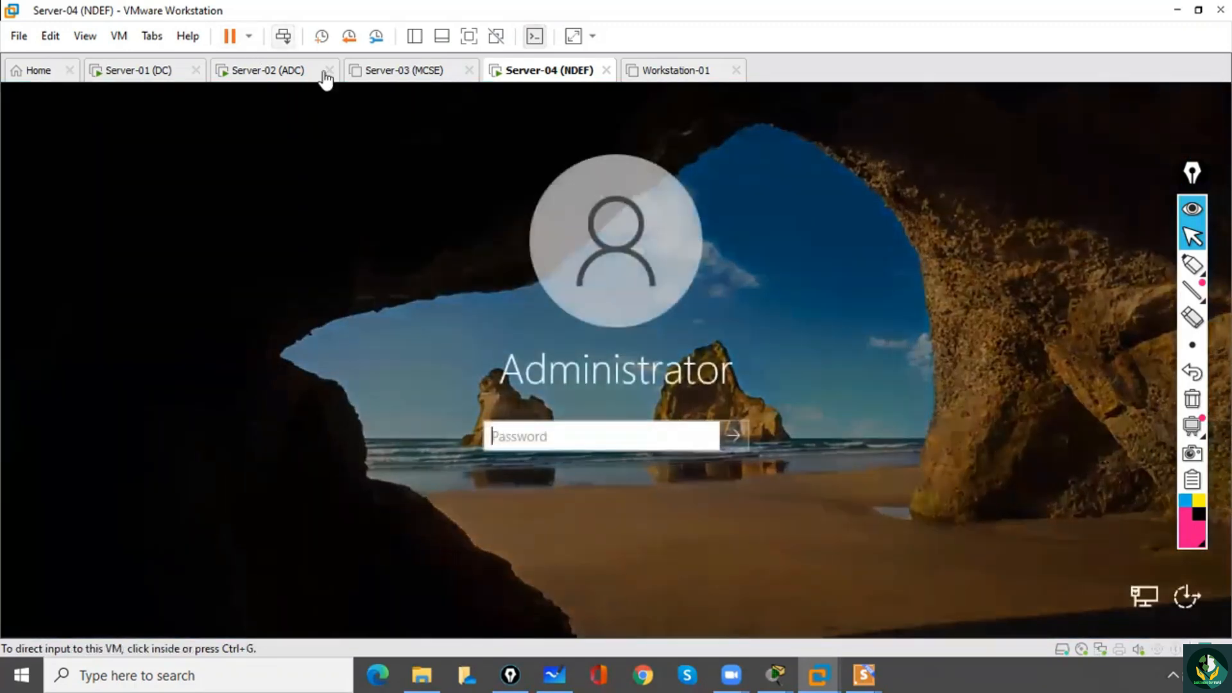
{"action": "left_click", "coordinate": [525, 425]}
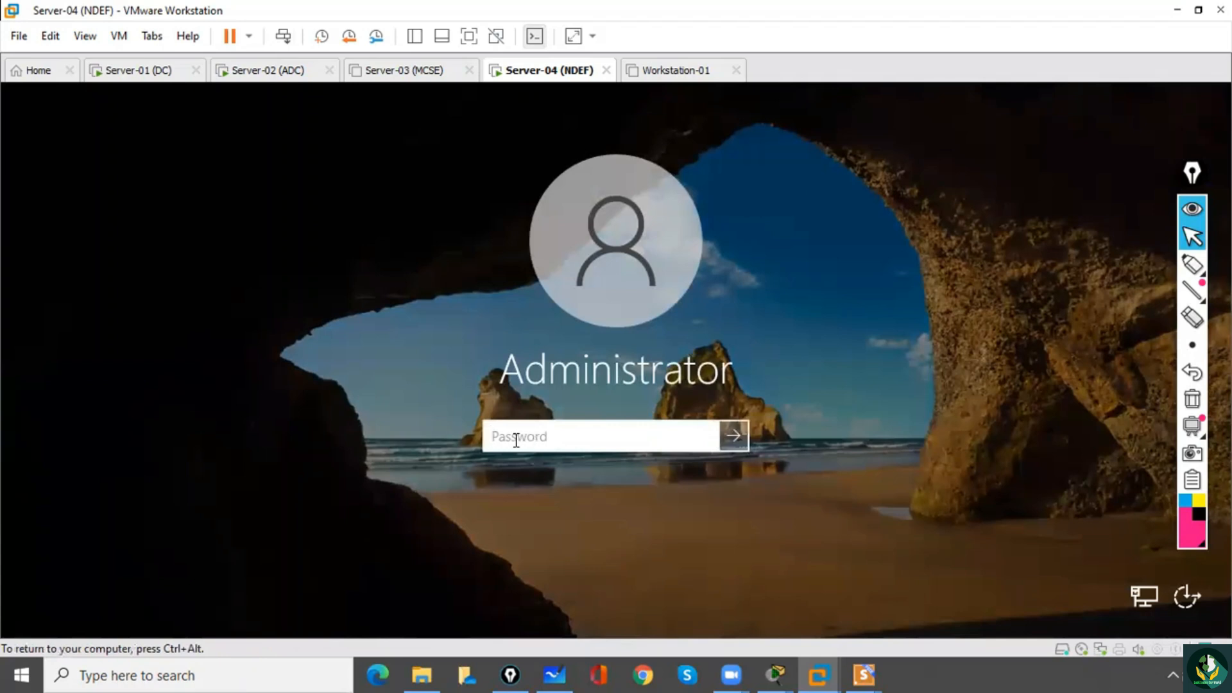
{"action": "type", "text": "Pa$$w0rd"}
{"action": "key", "text": "Return"}
{"action": "key", "text": "ctrl+alt"}
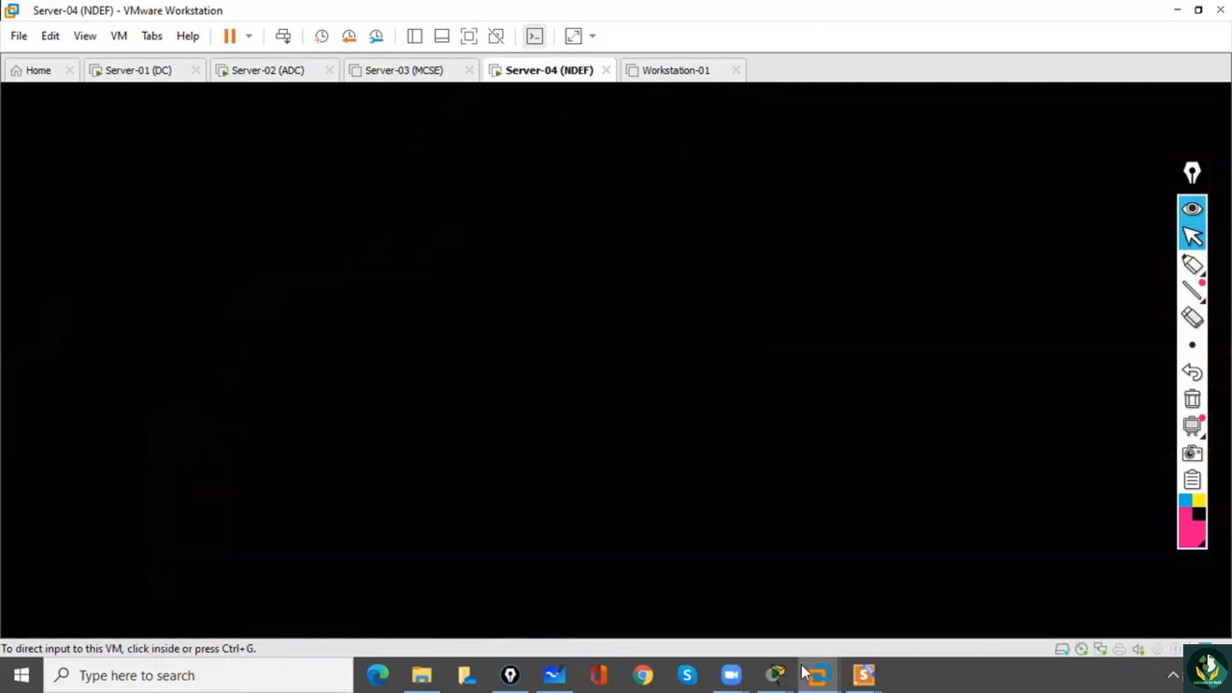
Review the Forest - Lab slides back to Lab Perquisite 3 on IP and DNS configuration, then end the slide show and minimize Presentations.
{"action": "mouse_move", "coordinate": [867, 672]}
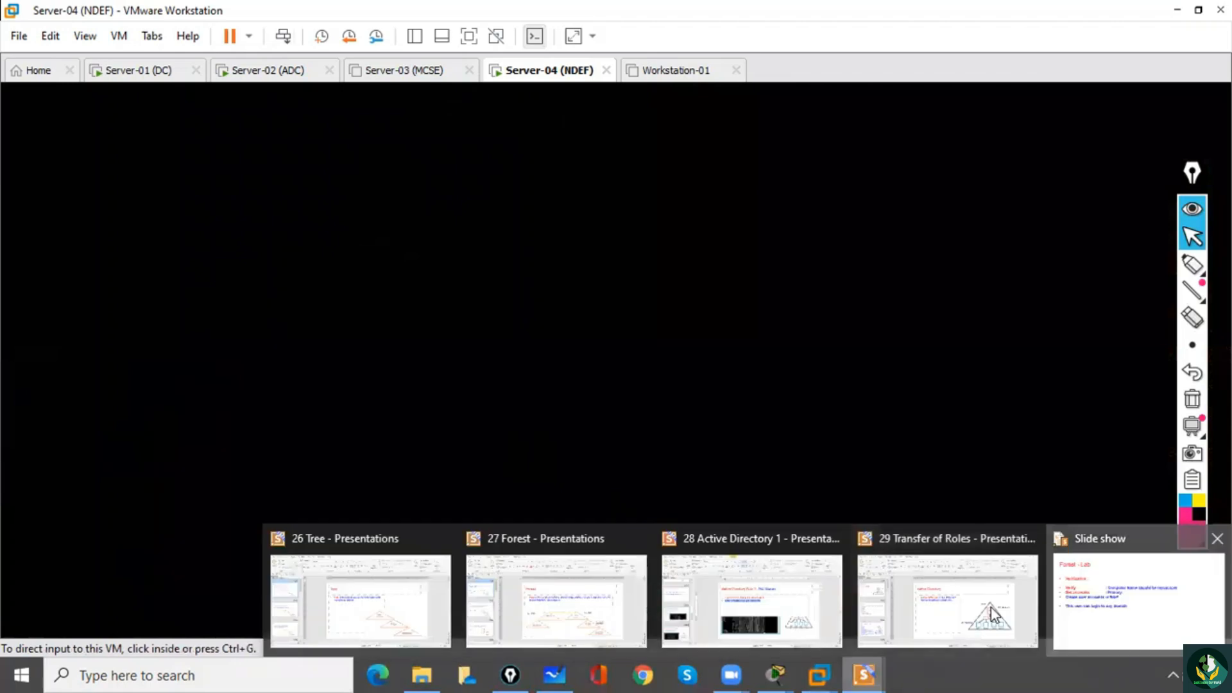
{"action": "left_click", "coordinate": [1036, 568]}
{"action": "key", "text": "Left"}
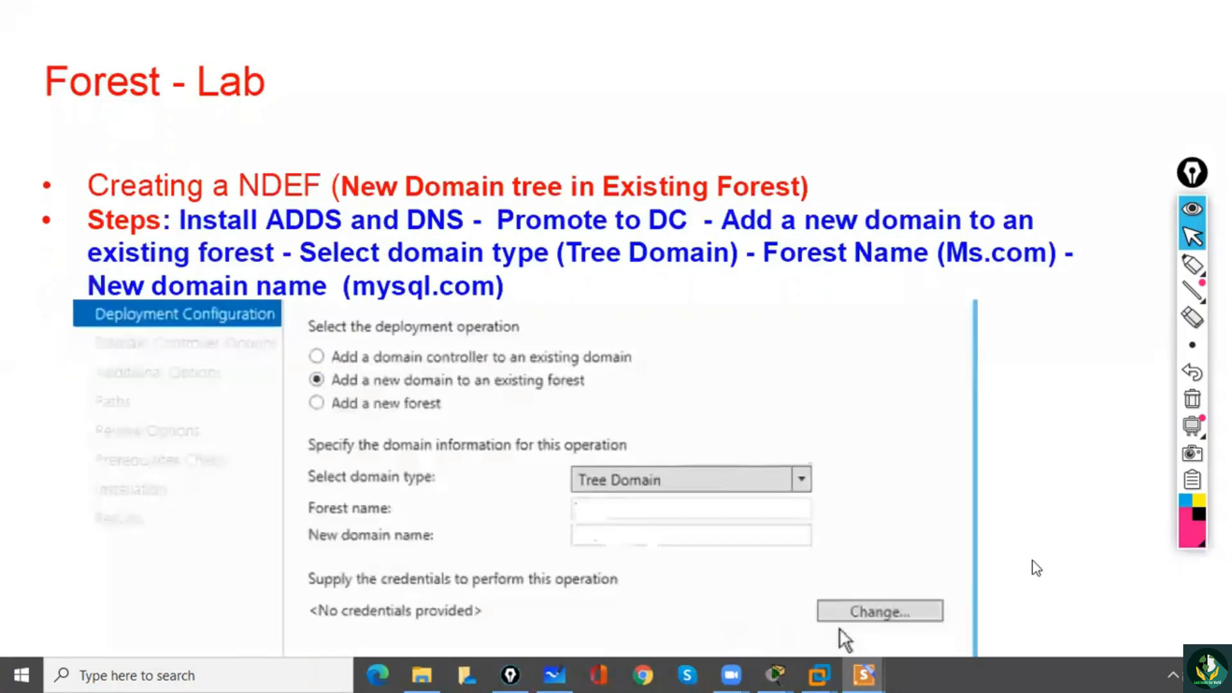
{"action": "key", "text": "Left"}
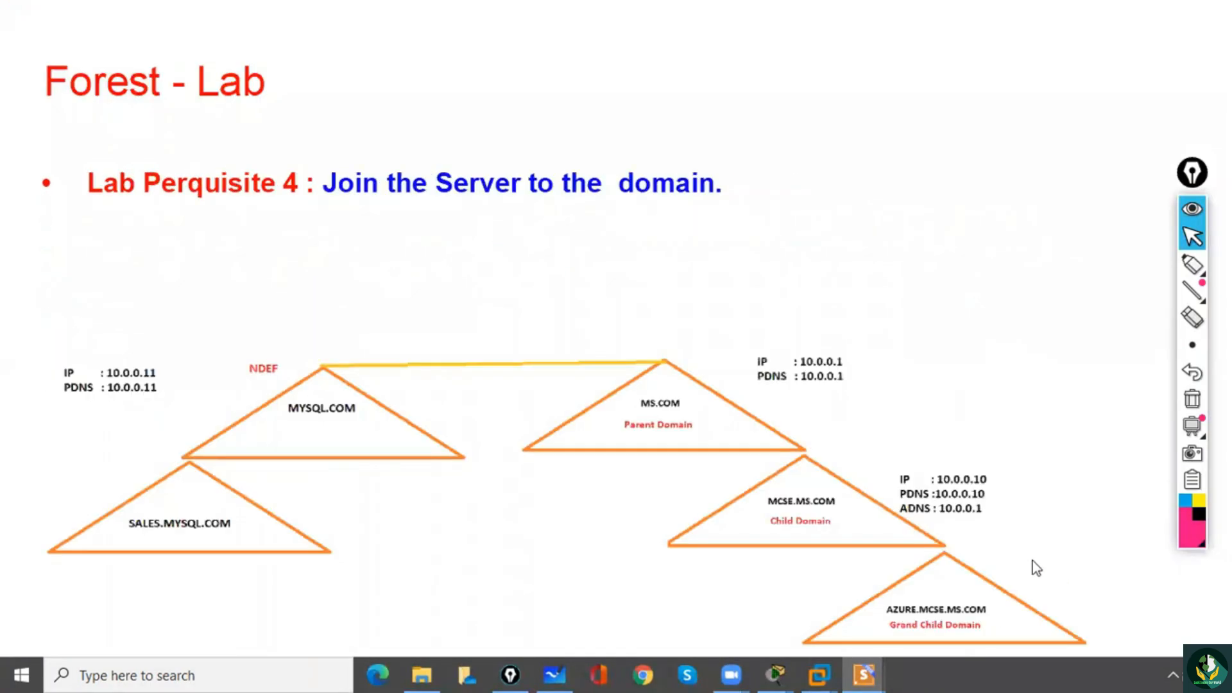
{"action": "key", "text": "Left"}
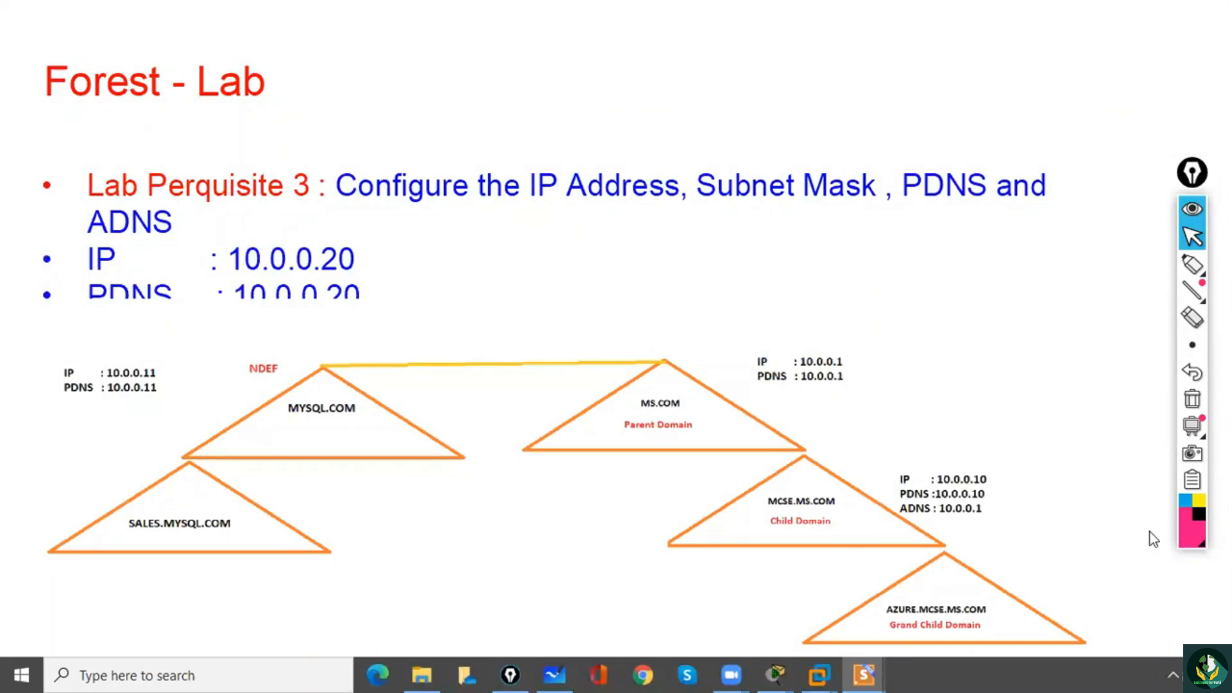
{"action": "key", "text": "Escape"}
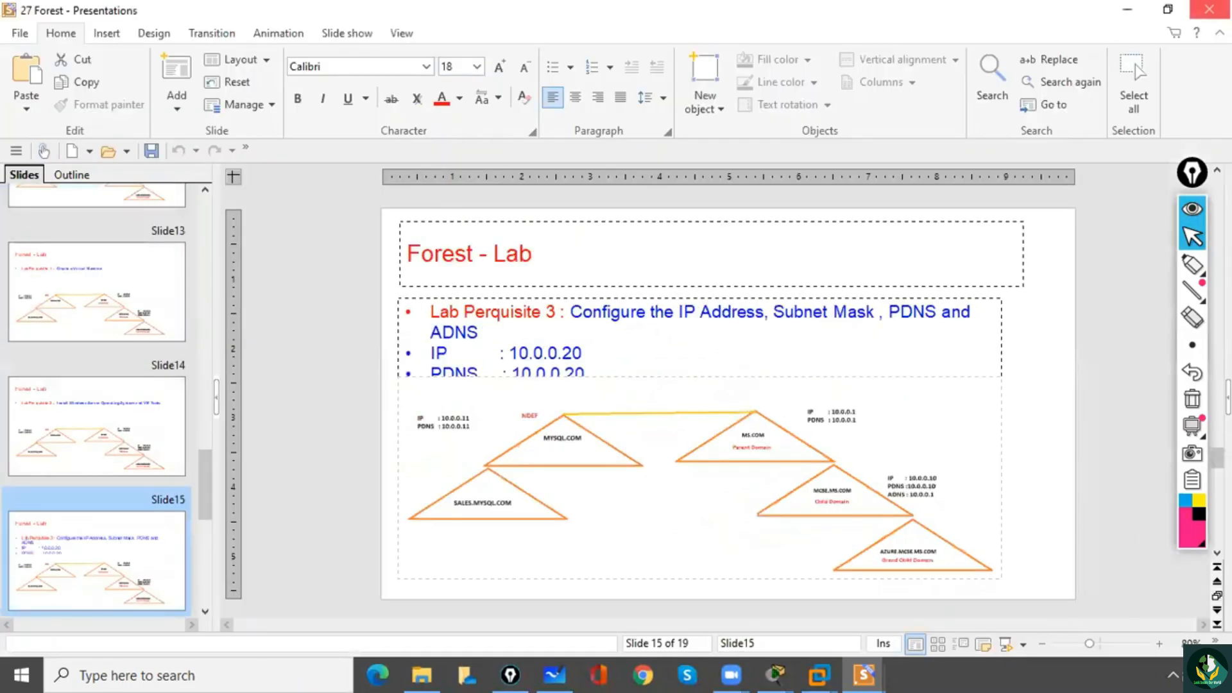
{"action": "left_click", "coordinate": [1125, 13]}
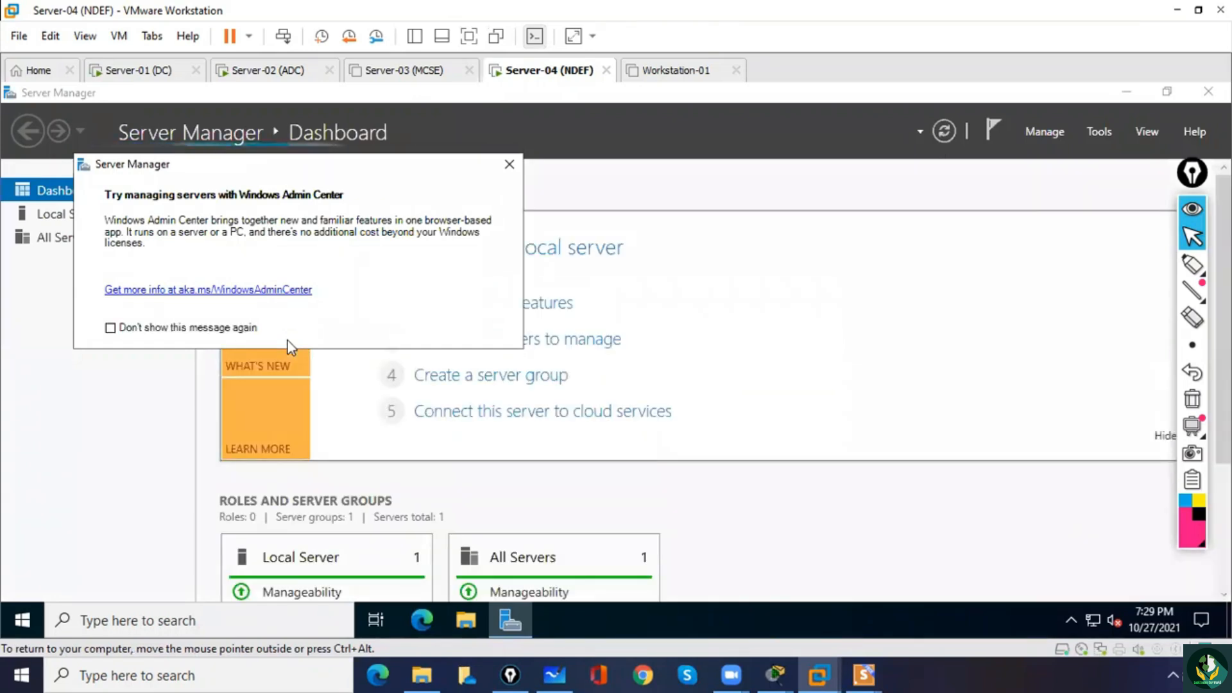
Minimize Server Manager in the Server-04 guest and open Network Connections by searching for ncpa.cpl.
{"action": "left_click", "coordinate": [1127, 91]}
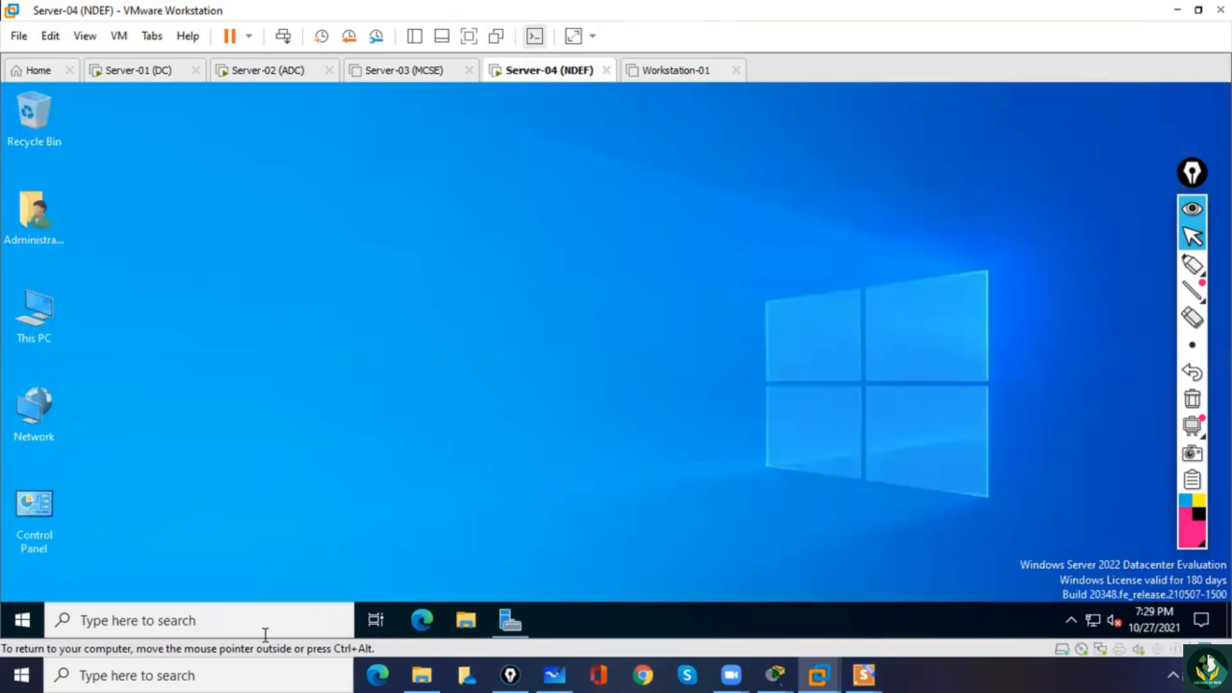
{"action": "left_click", "coordinate": [201, 620]}
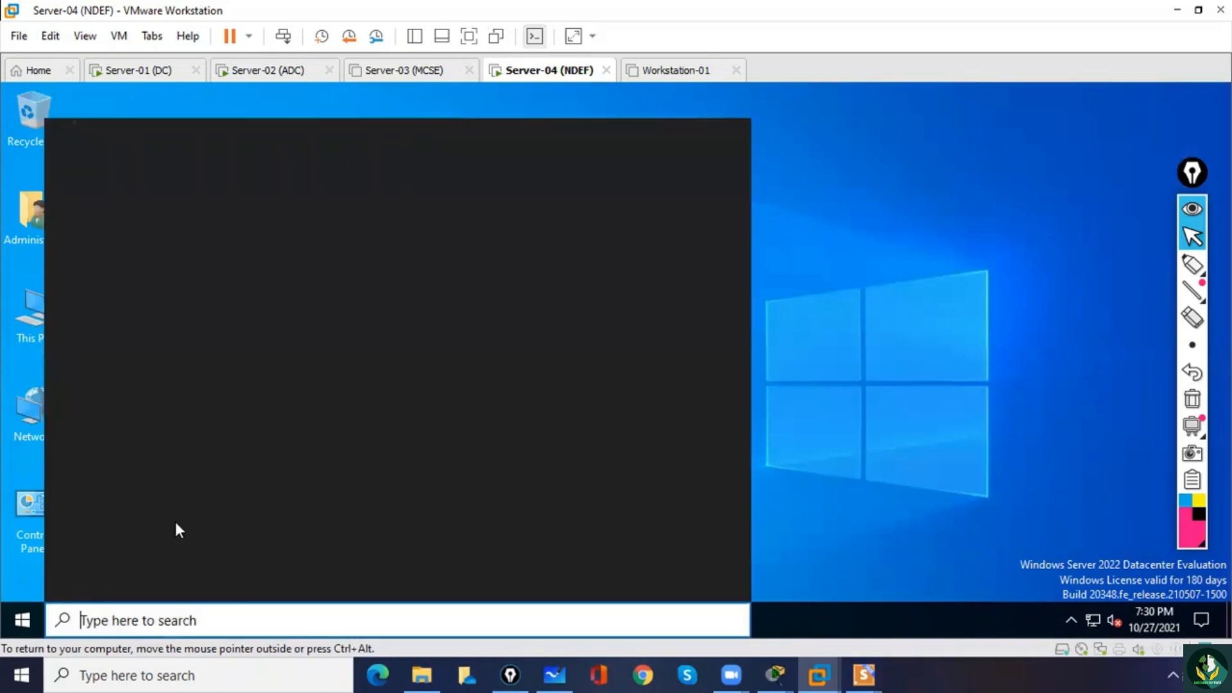
{"action": "type", "text": "n"}
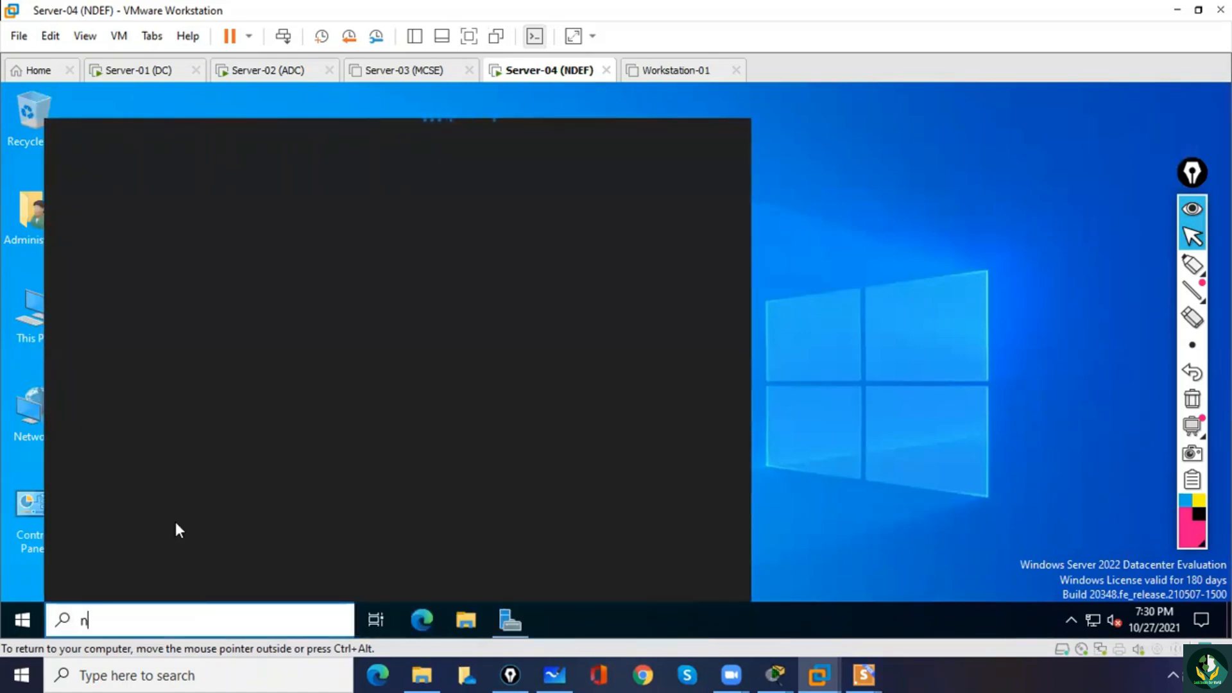
{"action": "type", "text": "cpa.cpl"}
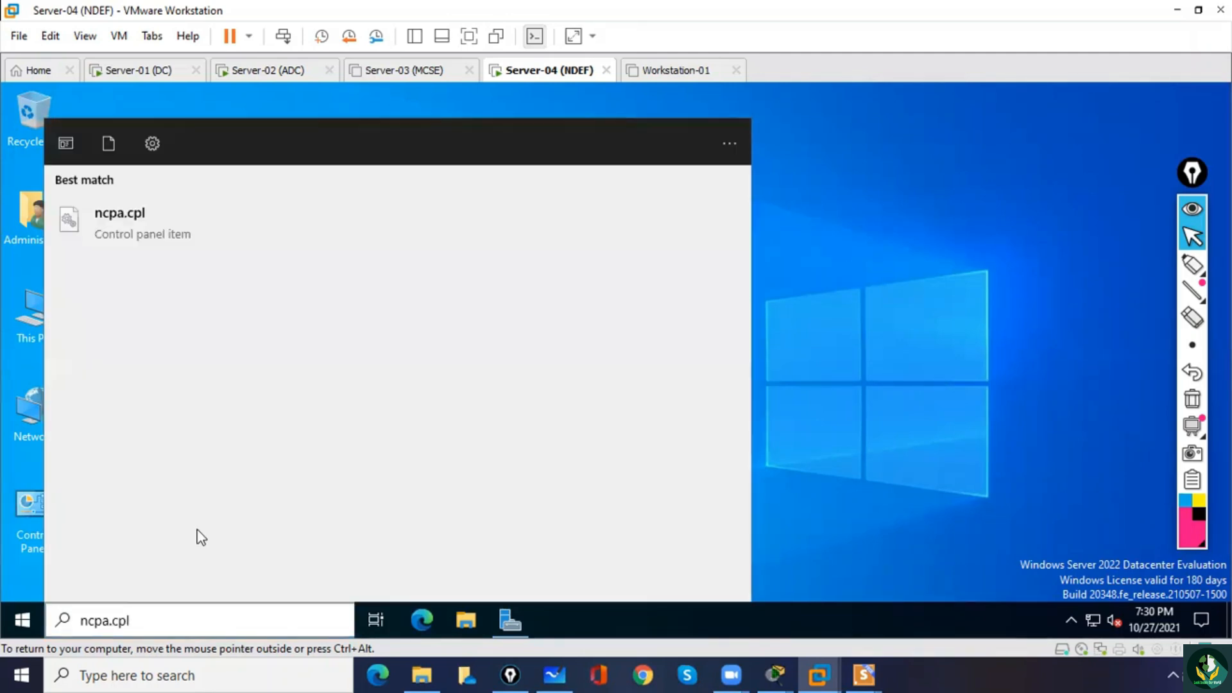
{"action": "left_click", "coordinate": [135, 224]}
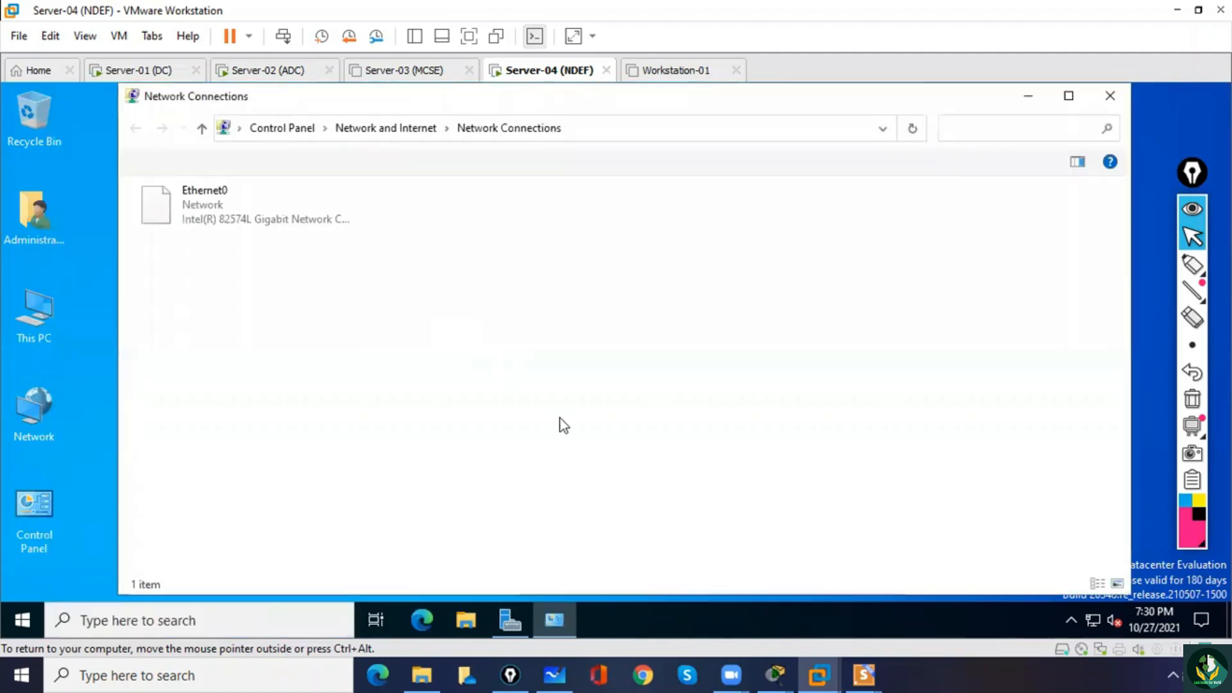
Give Ethernet0 the static IPv4 address 10.0.0.20 with subnet mask 255.0.0.0, leaving the default gateway empty.
{"action": "double_click", "coordinate": [202, 215]}
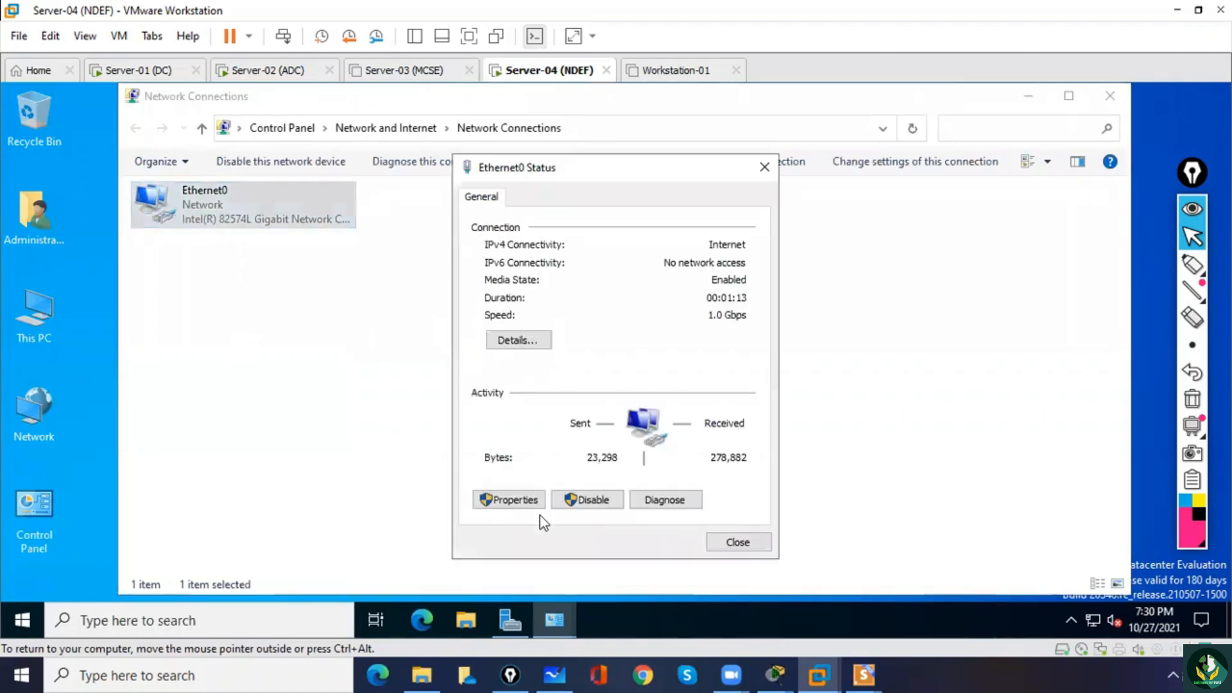
{"action": "left_click", "coordinate": [510, 500]}
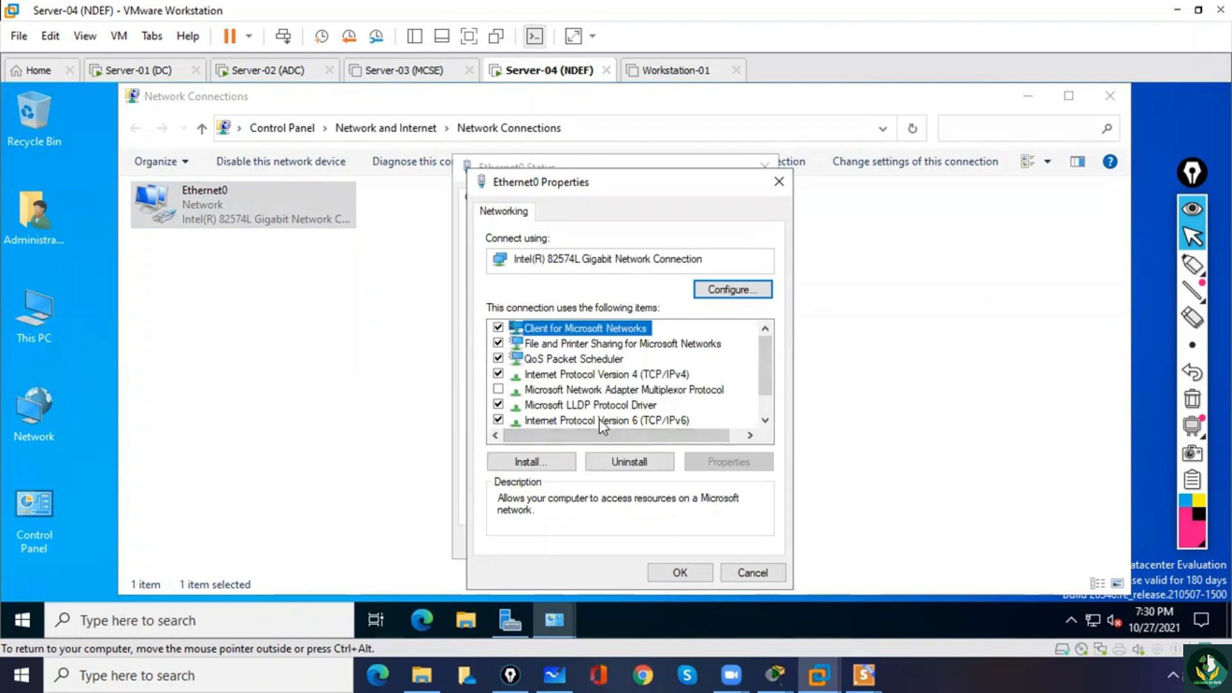
{"action": "left_click", "coordinate": [598, 378]}
{"action": "double_click", "coordinate": [598, 378]}
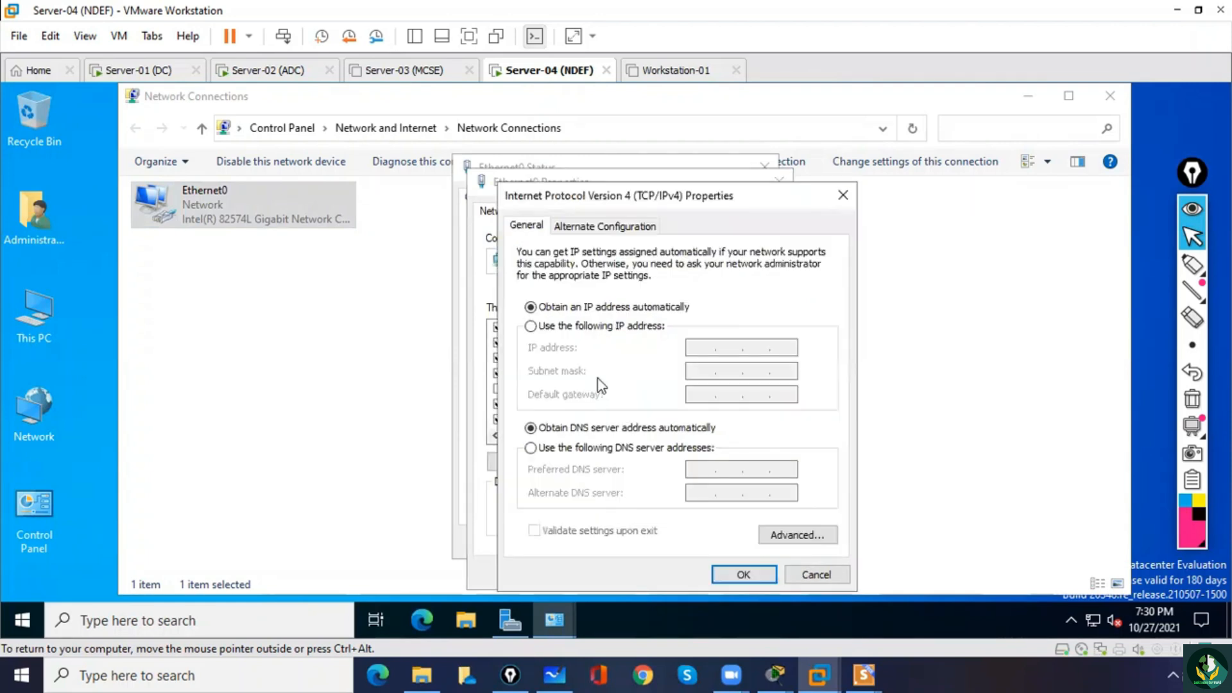
{"action": "left_click", "coordinate": [561, 328]}
{"action": "left_click", "coordinate": [694, 350]}
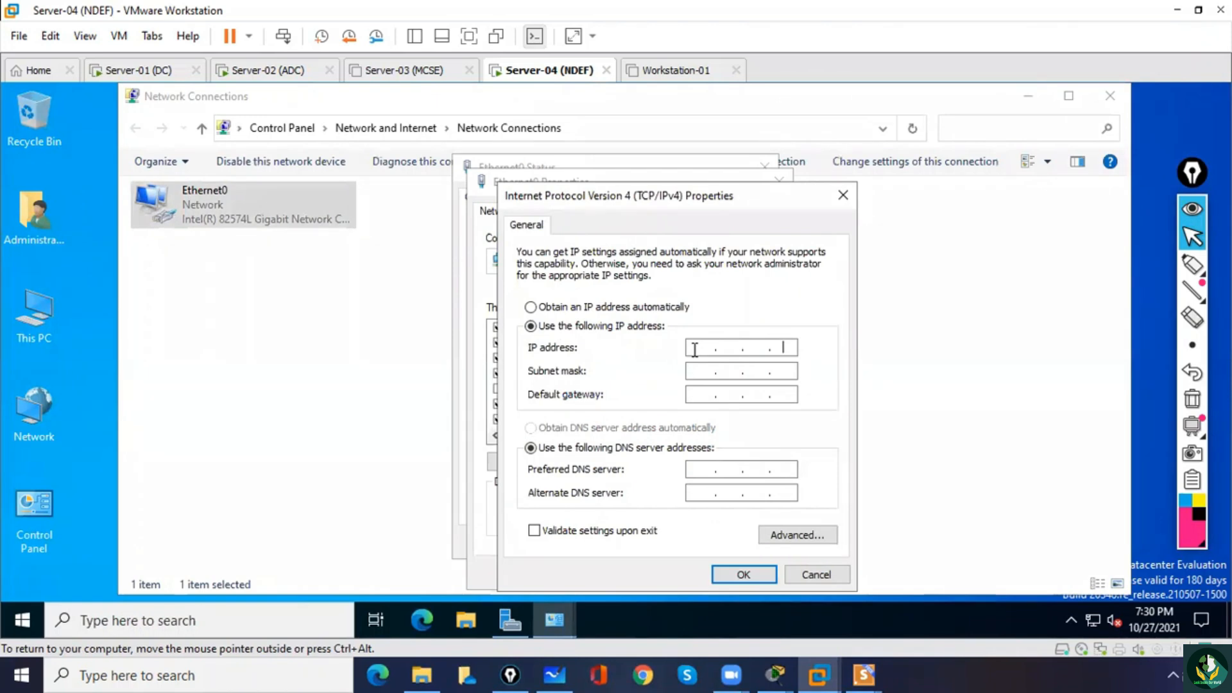
{"action": "type", "text": "10.0.0.20"}
{"action": "key", "text": "Tab"}
{"action": "key", "text": "Tab"}
{"action": "key", "text": "Tab"}
{"action": "key", "text": "Tab"}
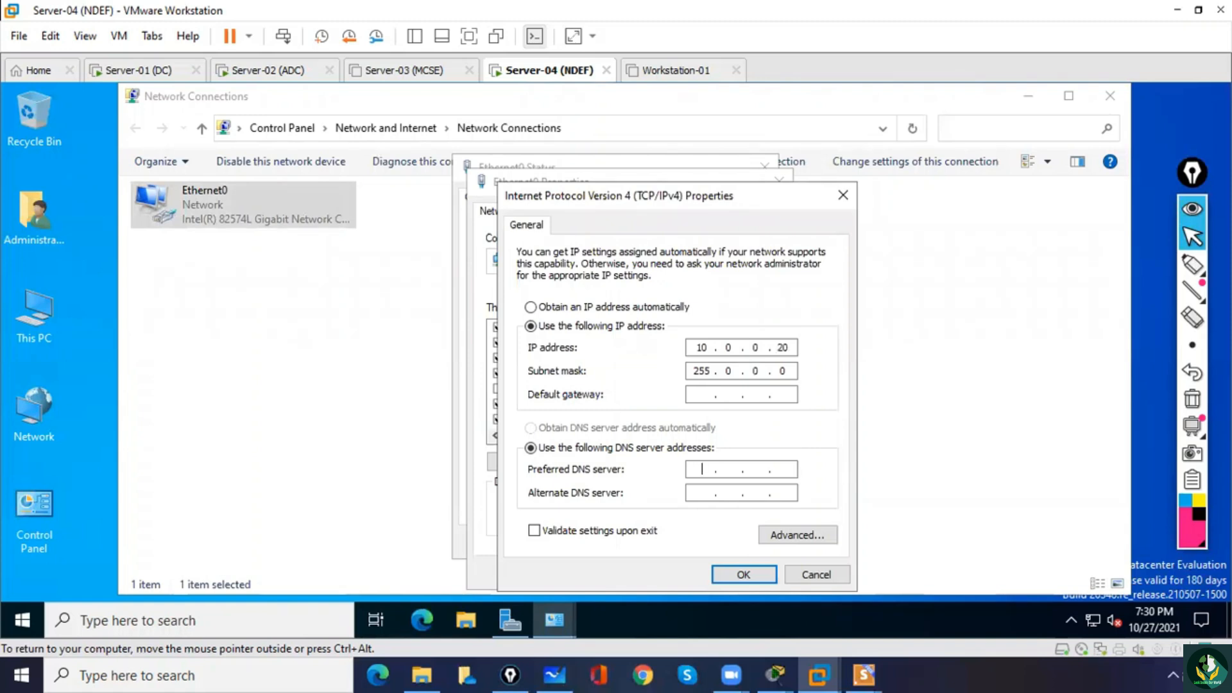
Set Ethernet0's preferred DNS server to 10.0.0.20 and alternate to 10.0.0.1, save the settings and close Network Connections.
{"action": "type", "text": "10.0.0.20"}
{"action": "key", "text": "Tab"}
{"action": "type", "text": "10.0.0.1"}
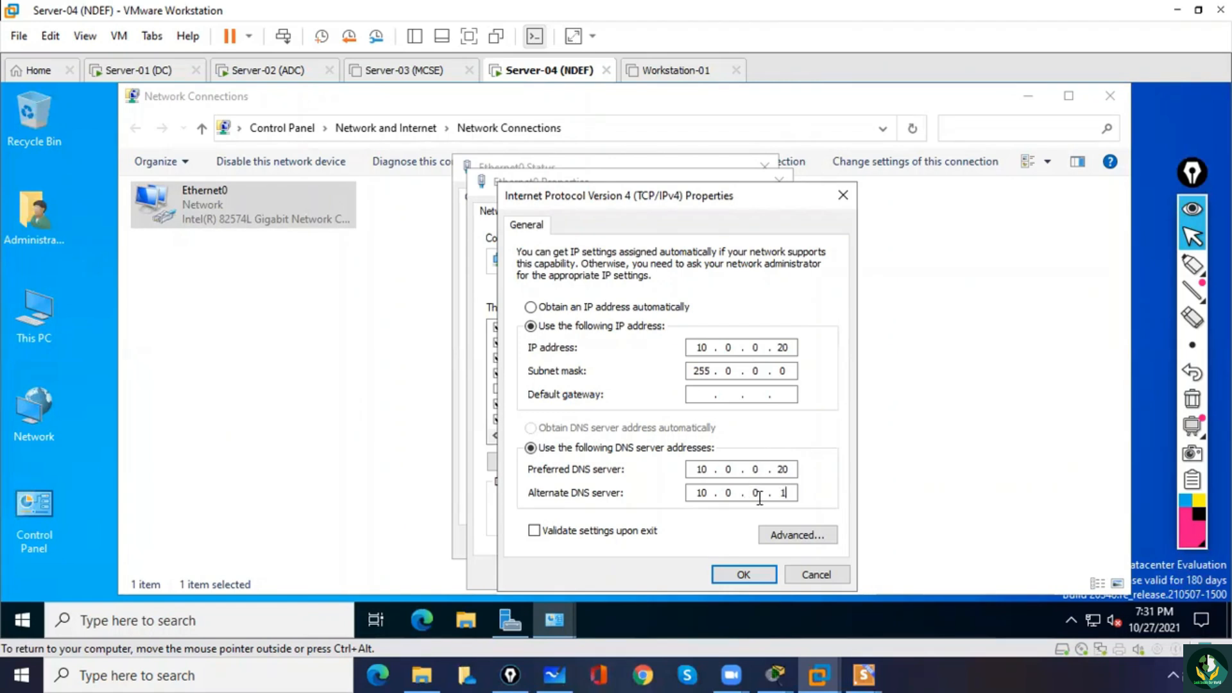
{"action": "left_click", "coordinate": [748, 576]}
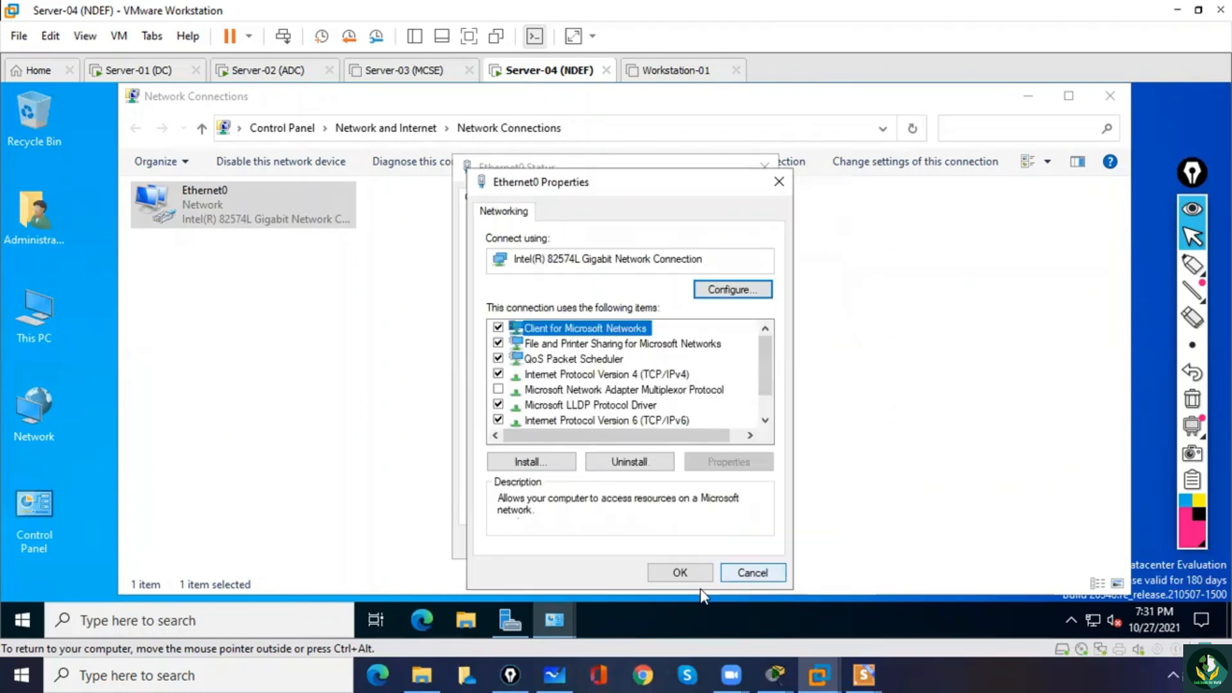
{"action": "left_click", "coordinate": [681, 575]}
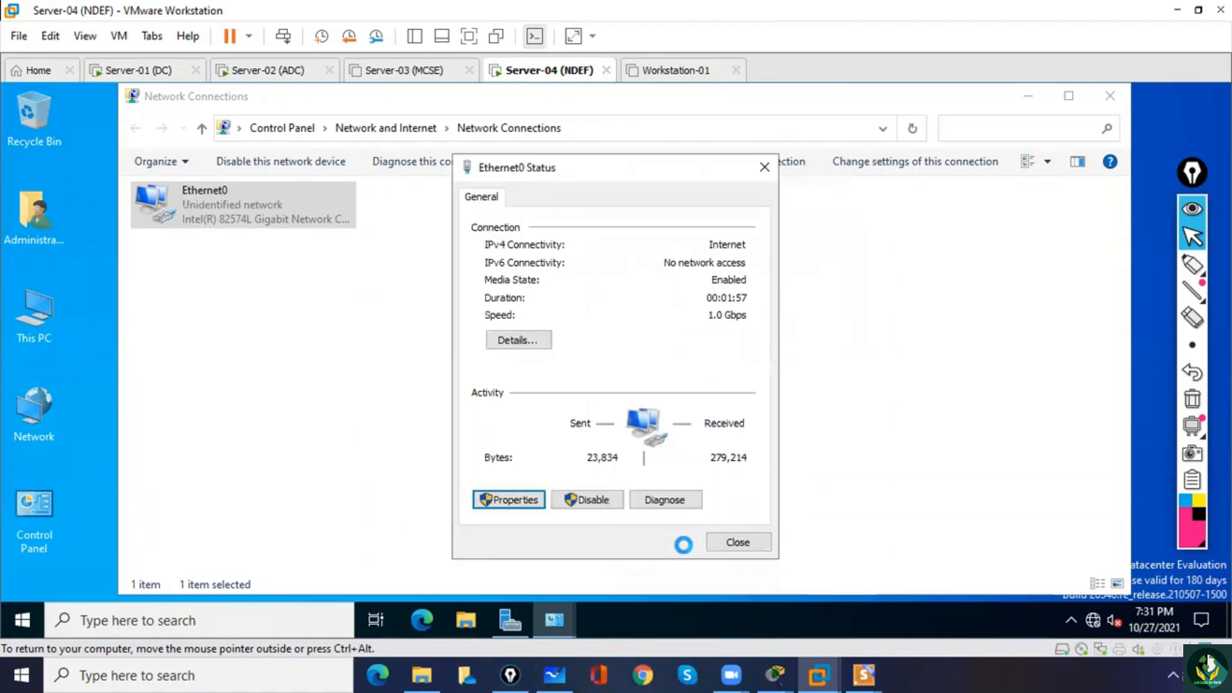
{"action": "left_click", "coordinate": [738, 543]}
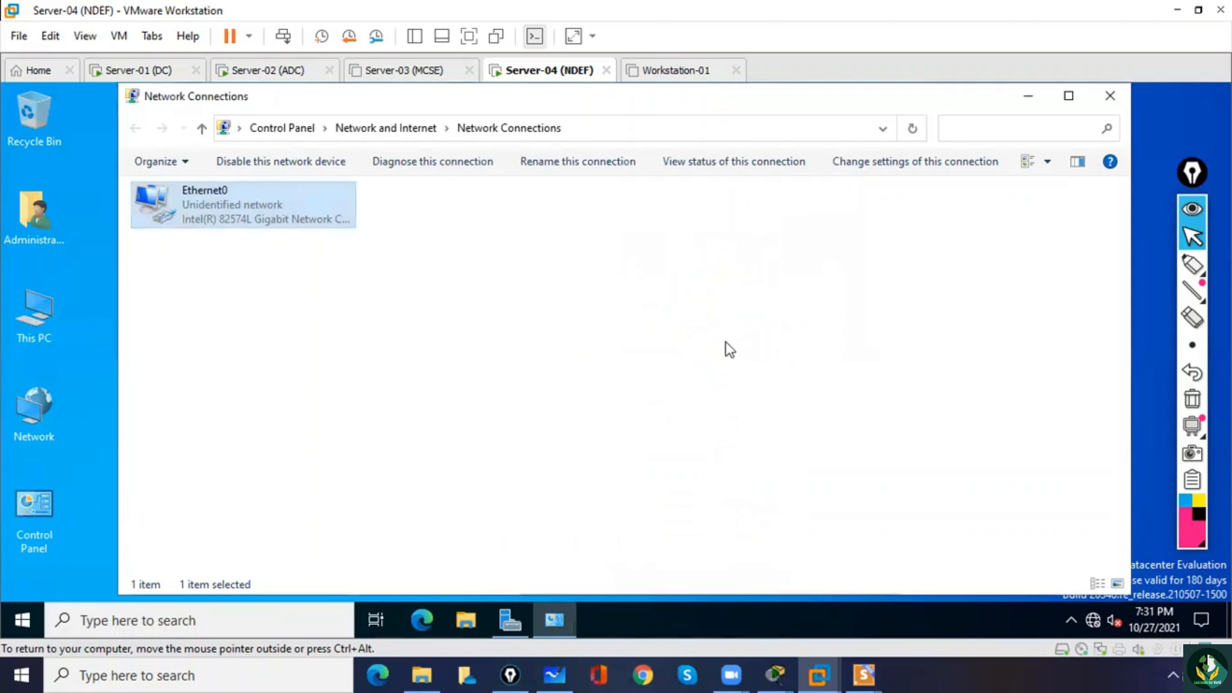
{"action": "left_click", "coordinate": [1110, 97]}
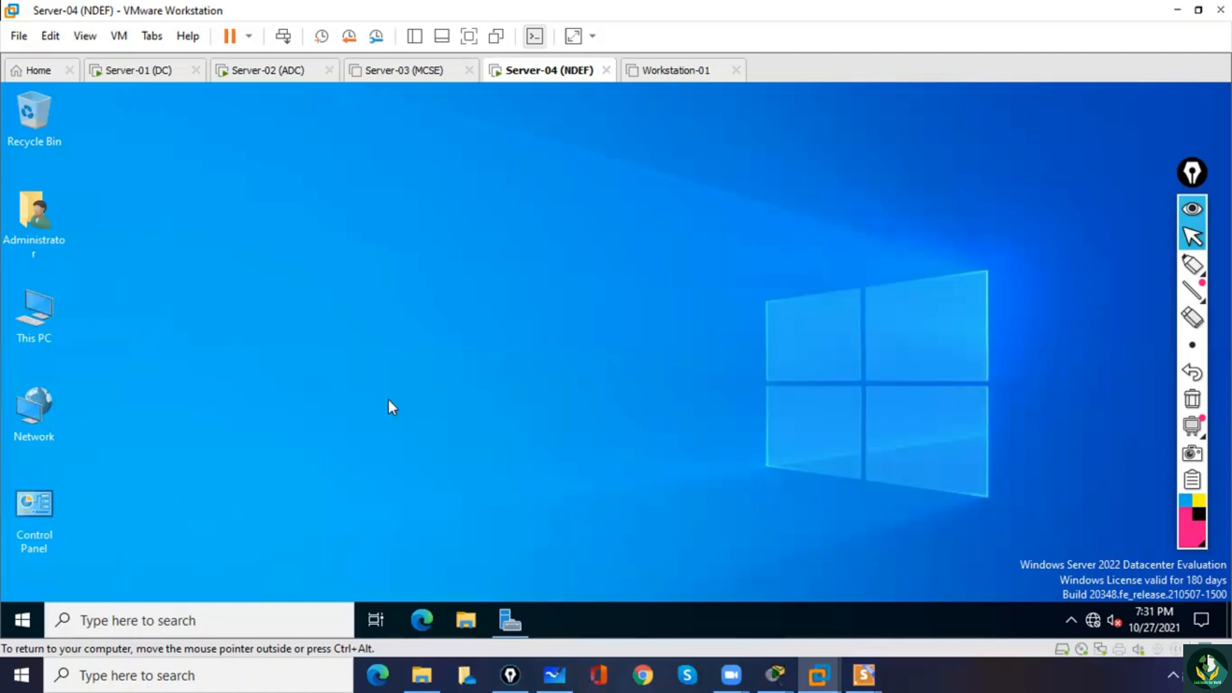
Change Server-04's membership from workgroup to the domain ms.com through the advanced system settings of This PC and submit the request.
{"action": "left_click", "coordinate": [37, 318]}
{"action": "right_click", "coordinate": [37, 318]}
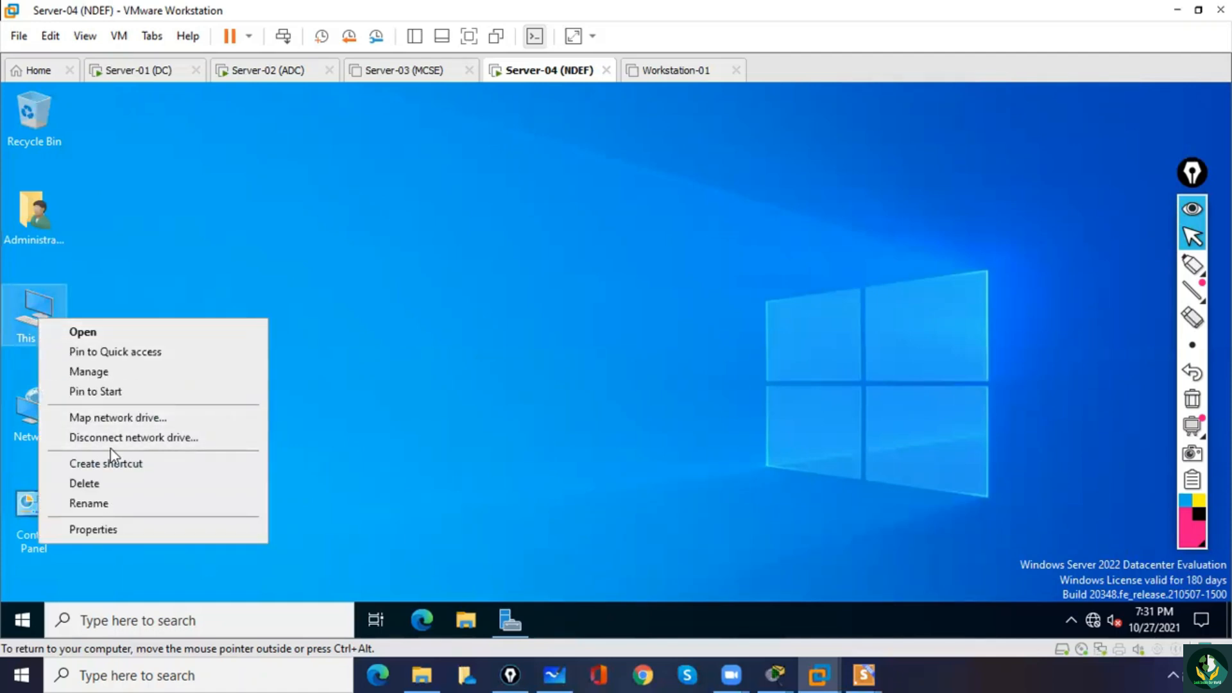
{"action": "left_click", "coordinate": [132, 527]}
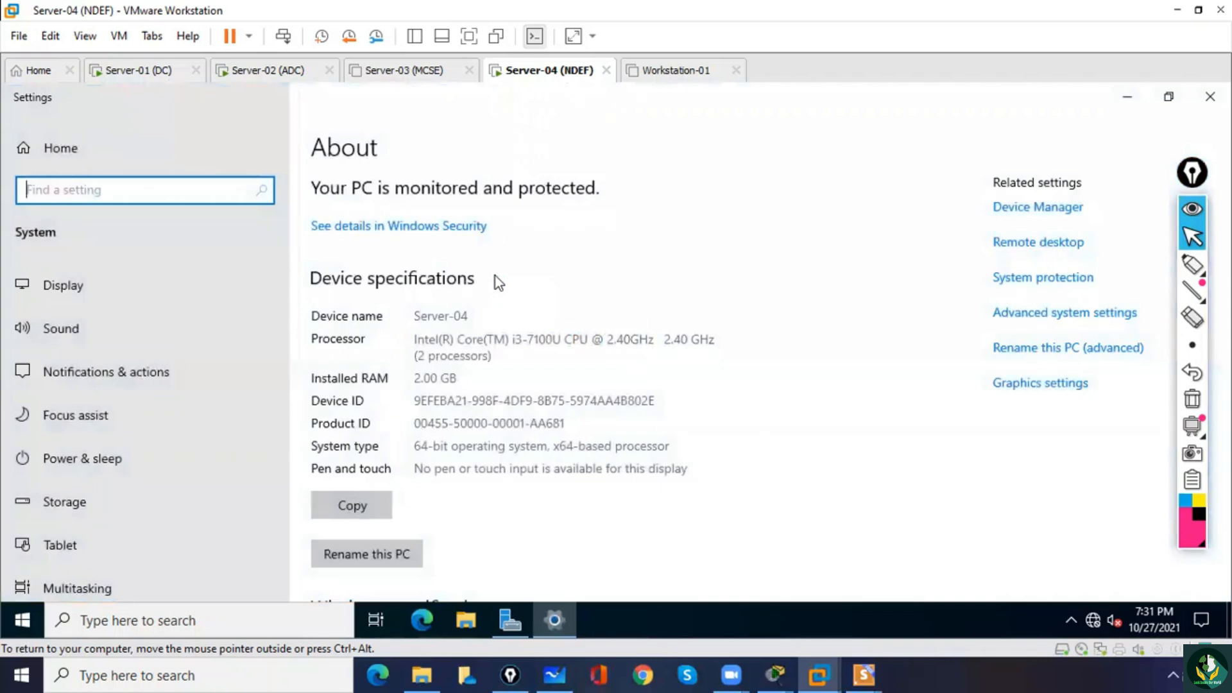
{"action": "left_click", "coordinate": [1005, 314]}
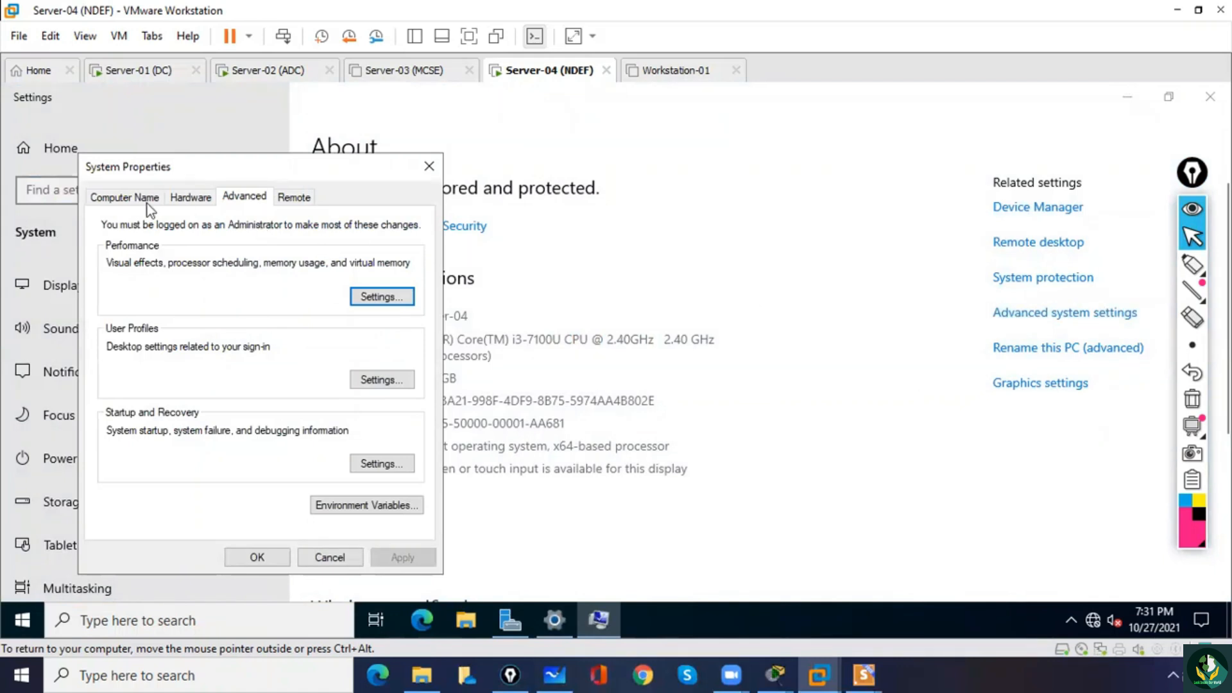
{"action": "left_click", "coordinate": [125, 199]}
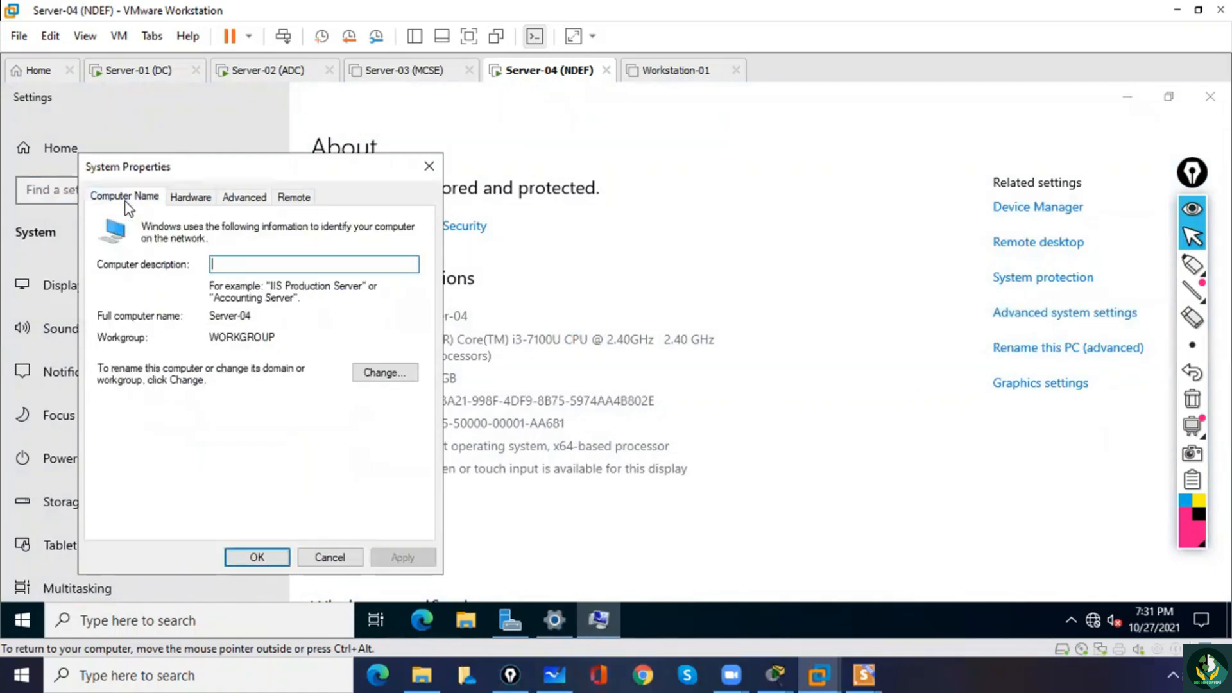
{"action": "left_click", "coordinate": [380, 374]}
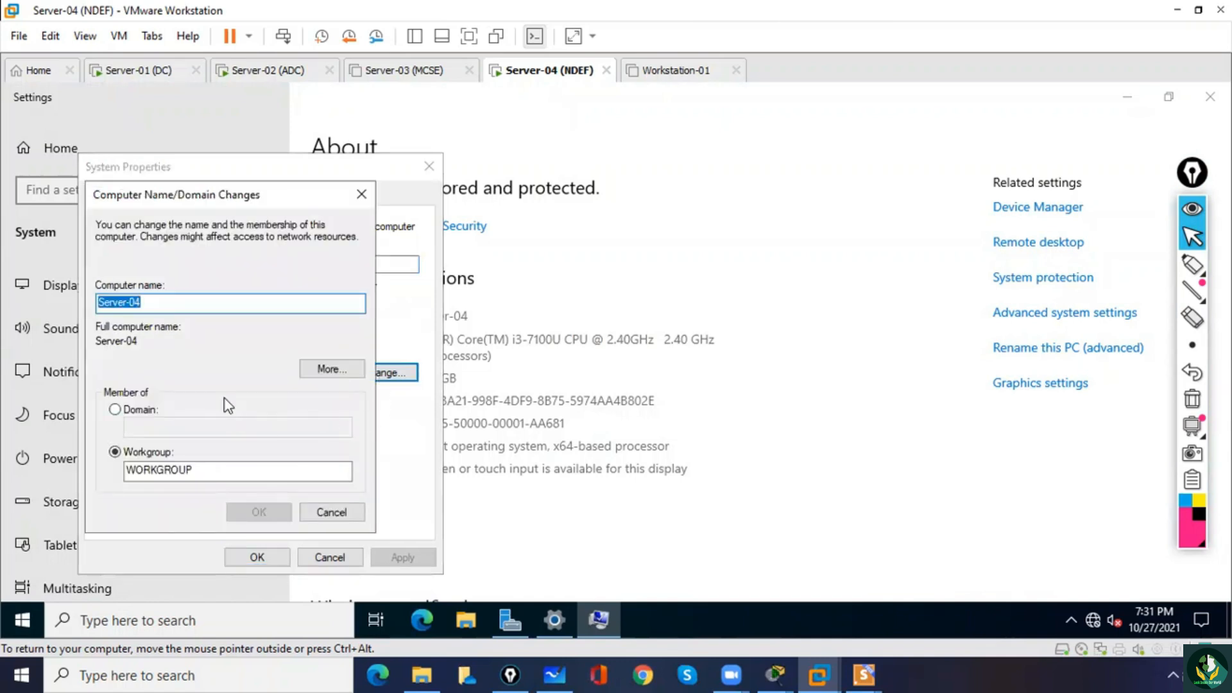
{"action": "left_click", "coordinate": [116, 410]}
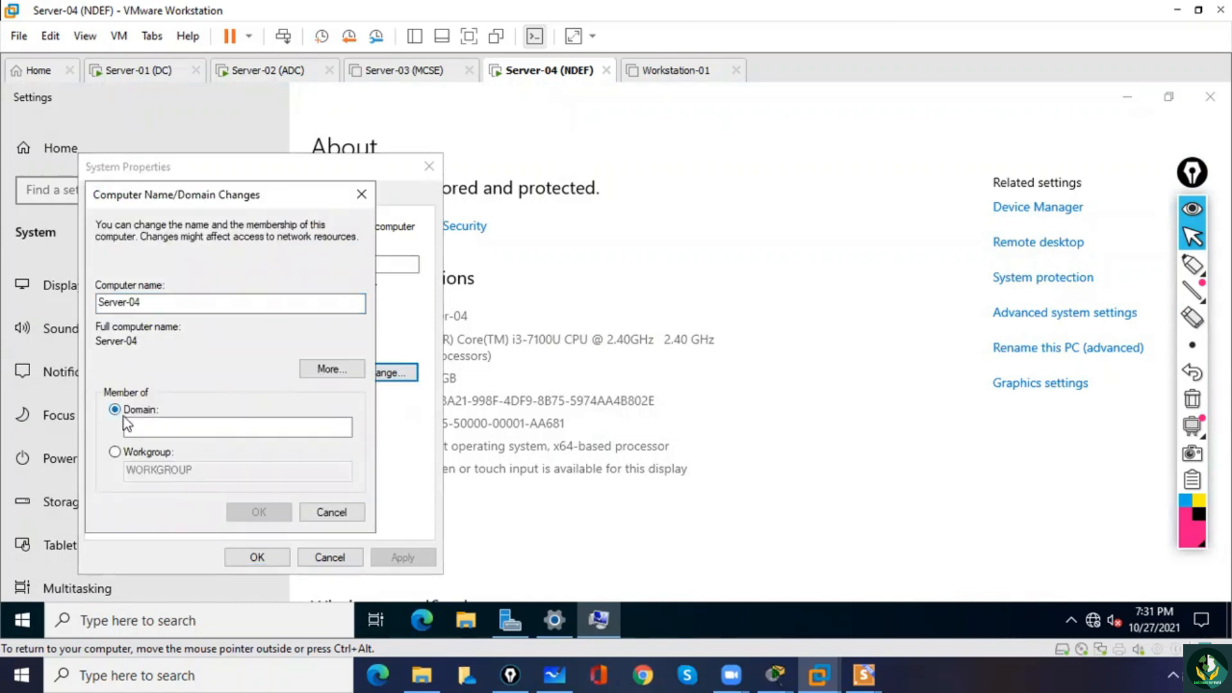
{"action": "left_click", "coordinate": [165, 426]}
{"action": "type", "text": "ms.com"}
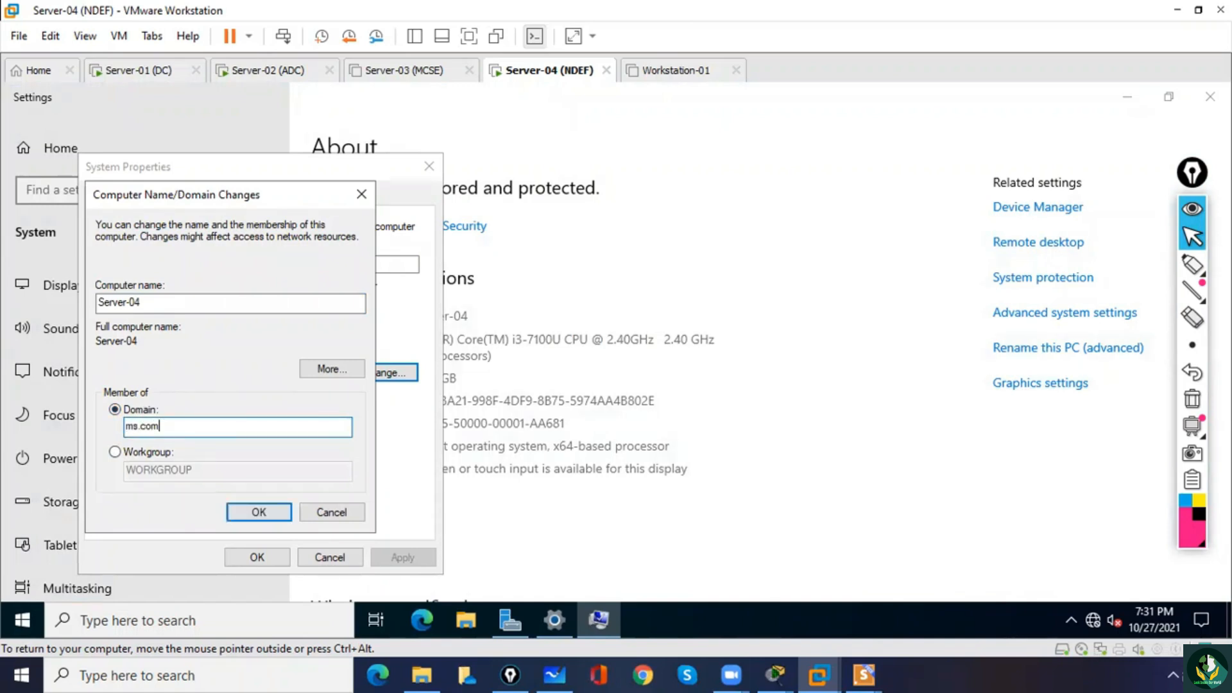
{"action": "left_click", "coordinate": [257, 510]}
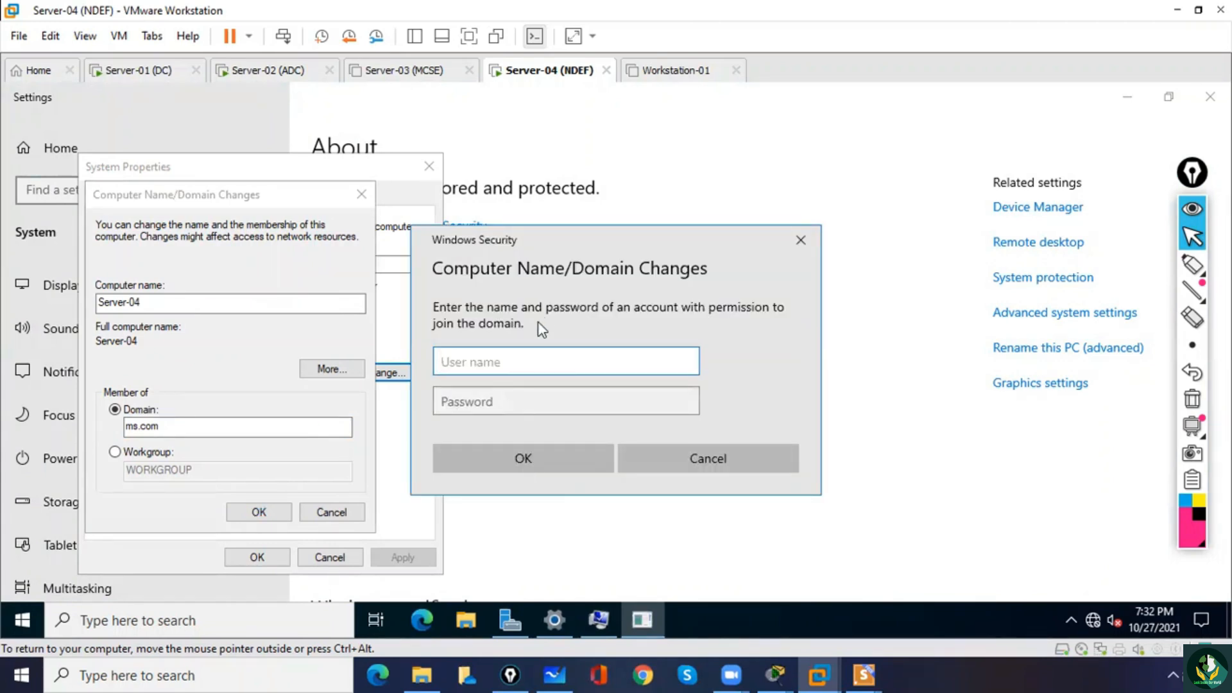
Authorize the domain join with the ms.com administrator's user name and account password.
{"action": "key", "text": "Tab"}
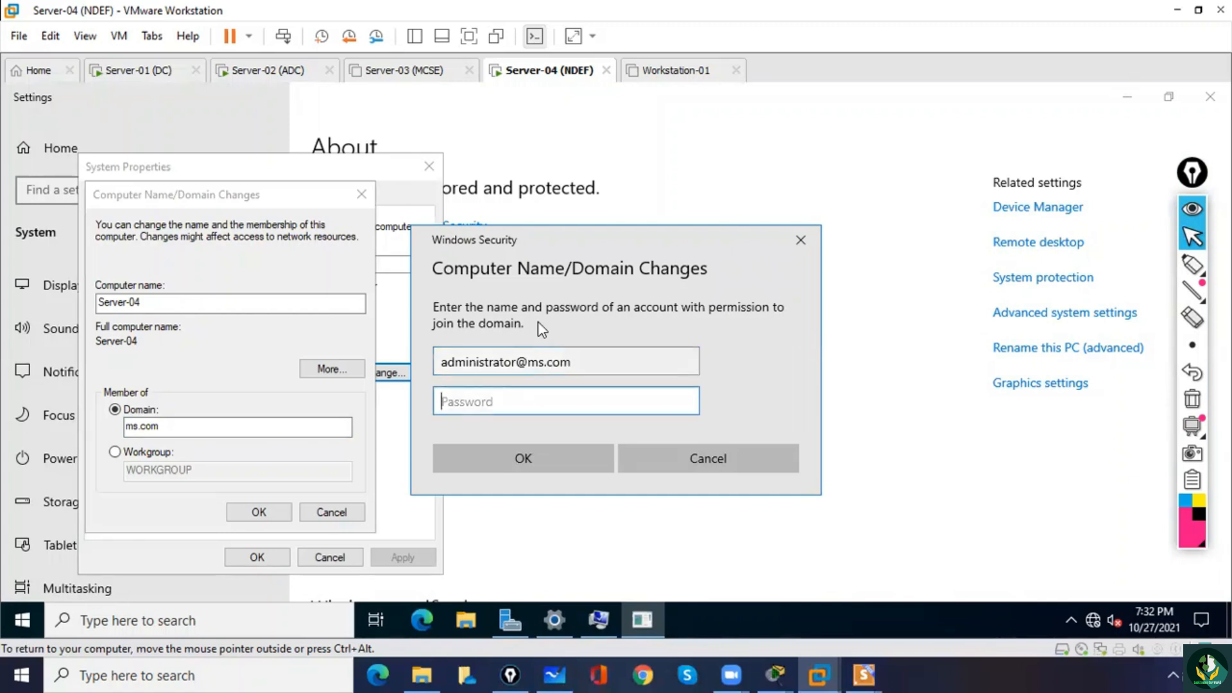
{"action": "type", "text": "Pa$"}
{"action": "left_click", "coordinate": [576, 460]}
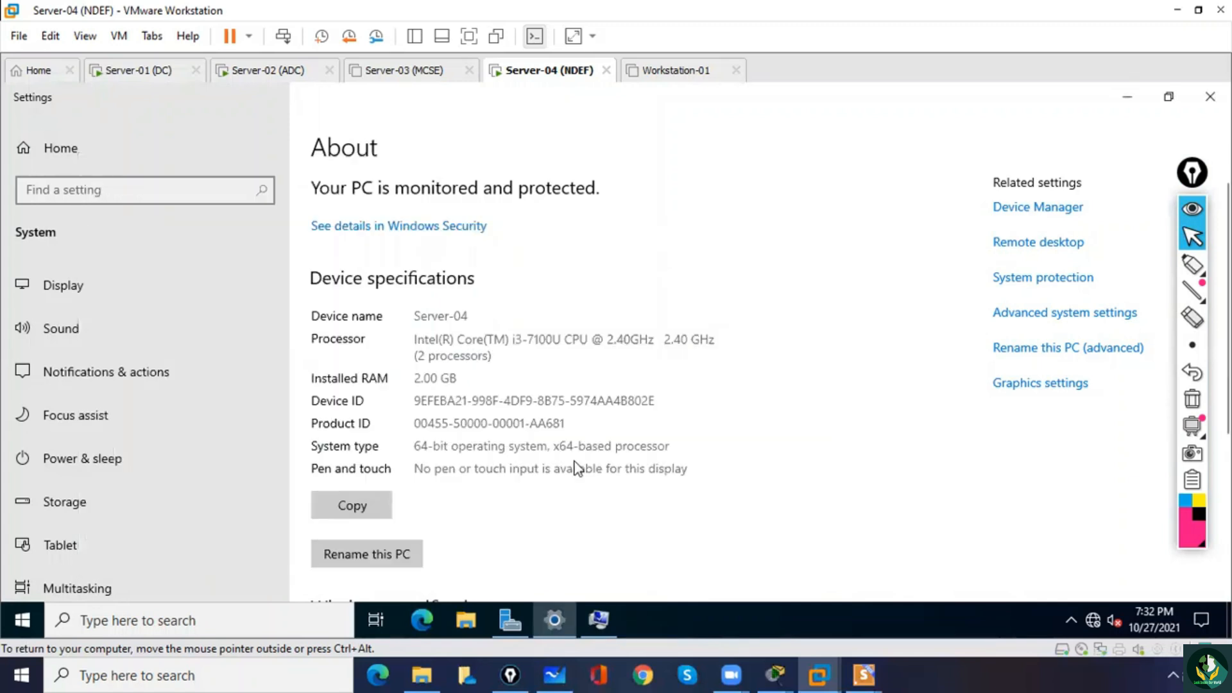
Acknowledge the ms.com domain join, close System Properties and restart Server-04 to apply the membership change.
{"action": "left_click", "coordinate": [1142, 96]}
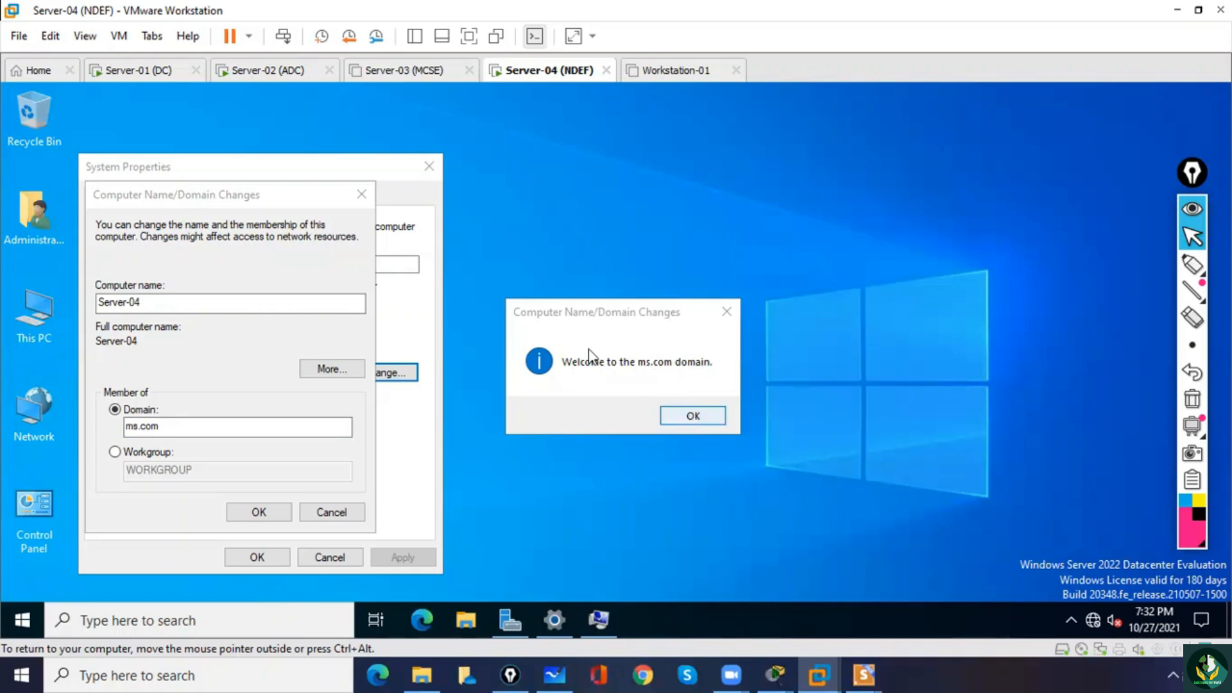
{"action": "left_click", "coordinate": [693, 415]}
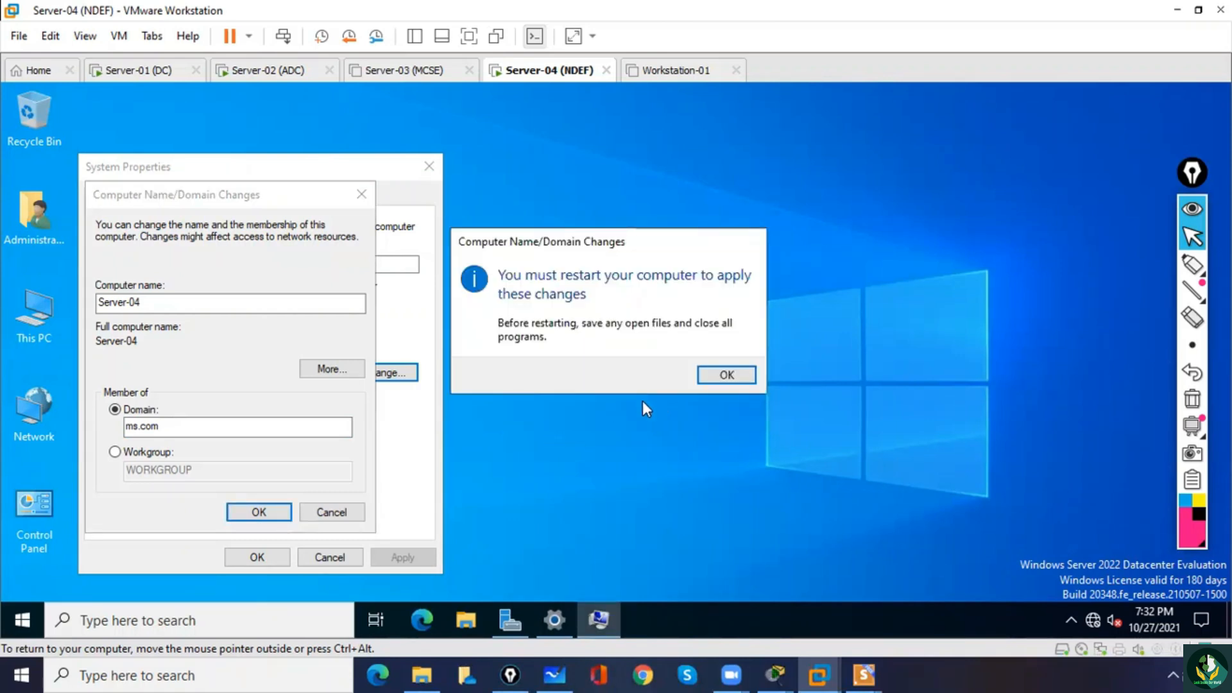
{"action": "left_click", "coordinate": [718, 376]}
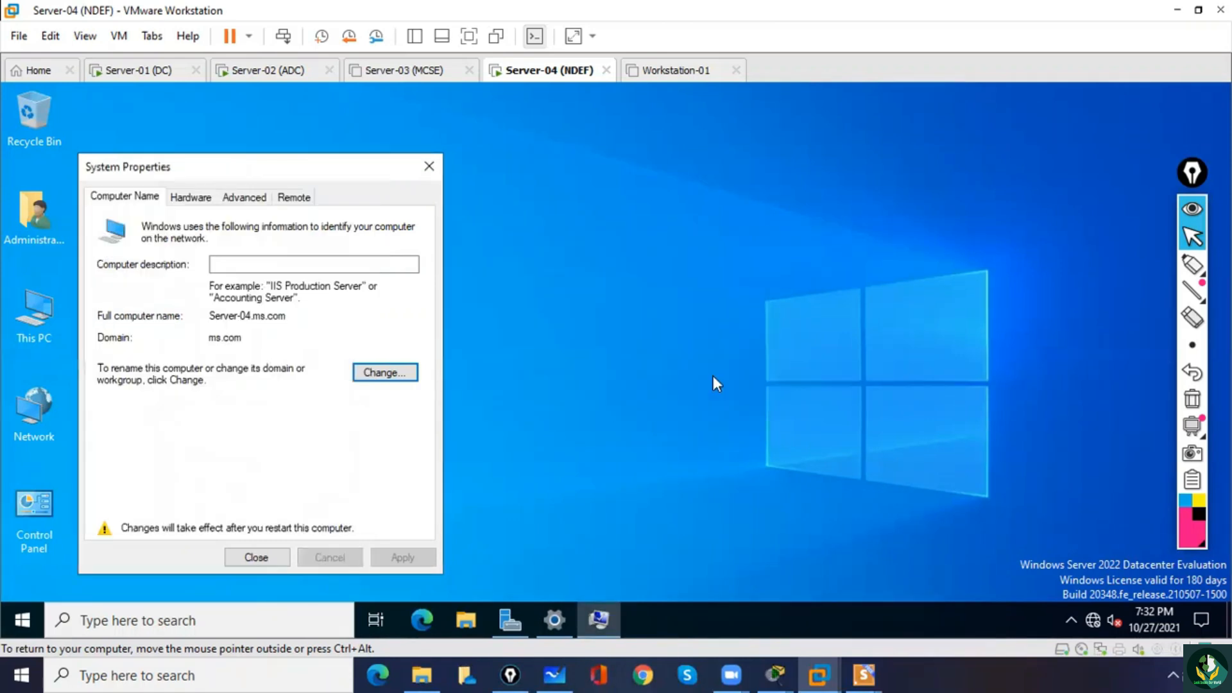
{"action": "left_click", "coordinate": [256, 564]}
{"action": "left_click", "coordinate": [592, 368]}
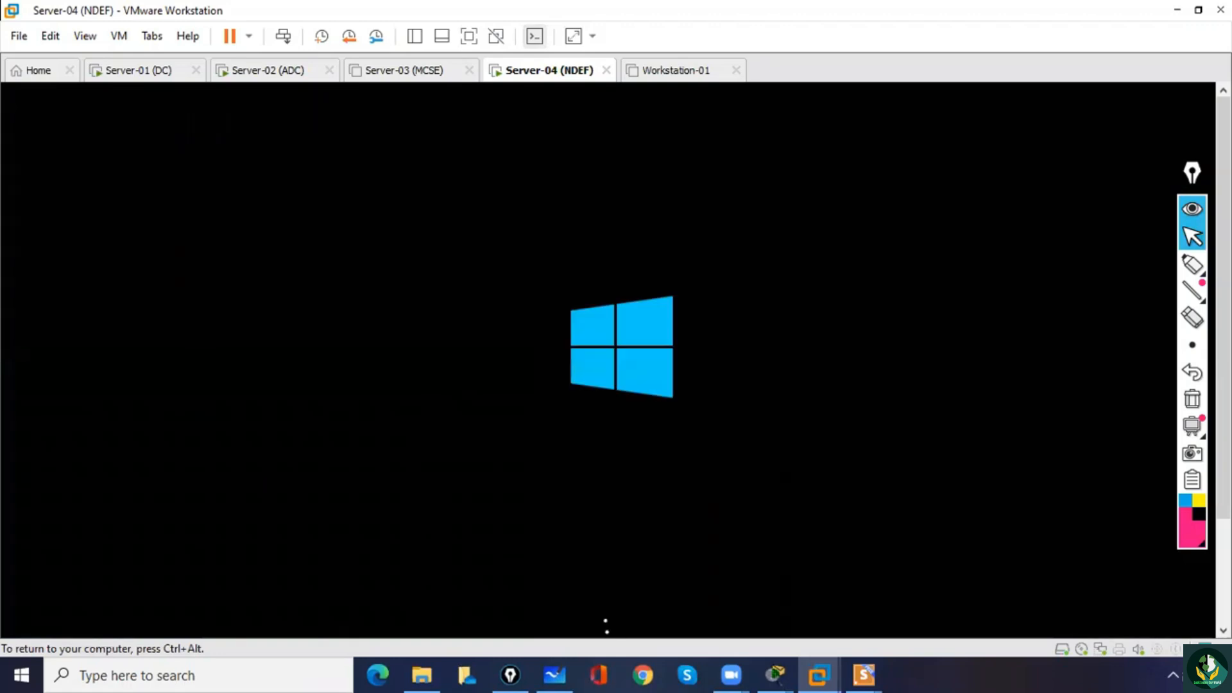
Unlock the restarted Server-04 and sign in as the local Administrator with the account password.
{"action": "key", "text": "ctrl+alt"}
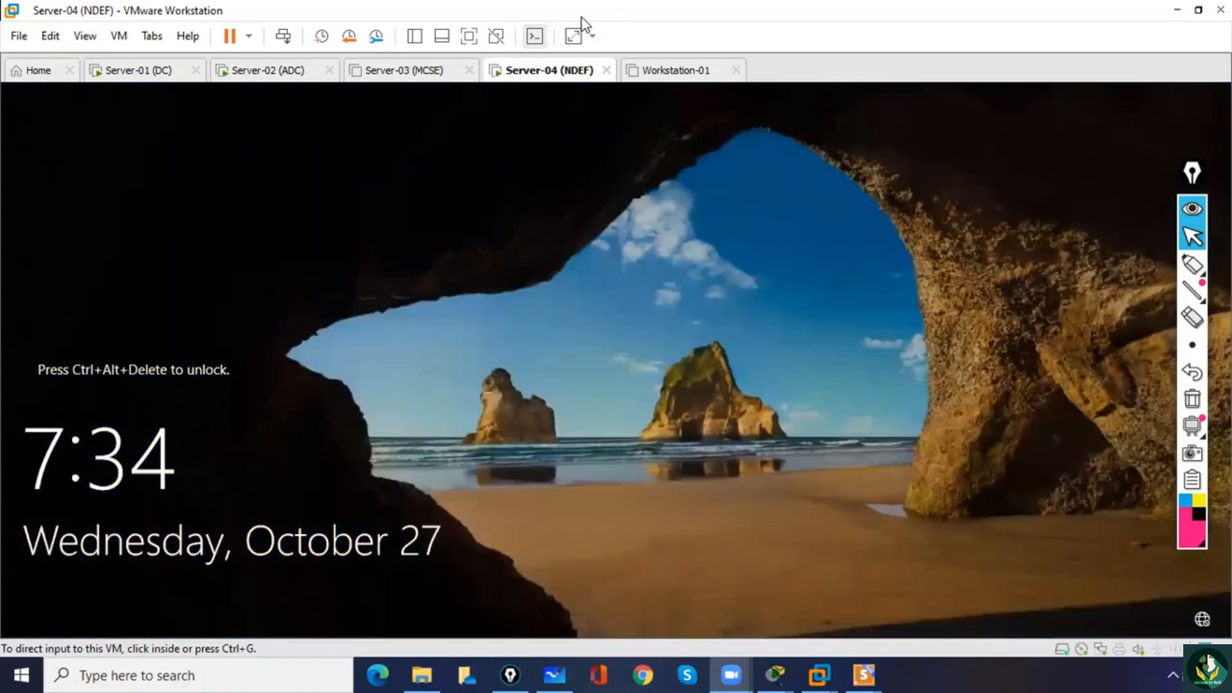
{"action": "left_click", "coordinate": [494, 249]}
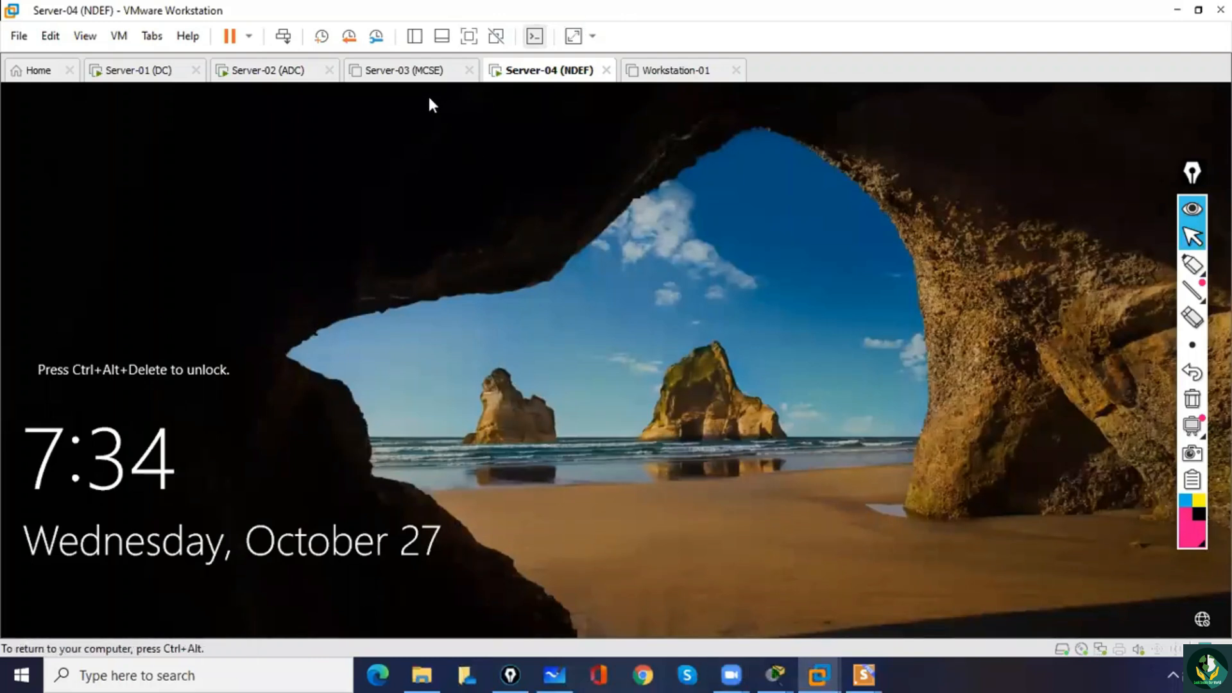
{"action": "key", "text": "ctrl+alt"}
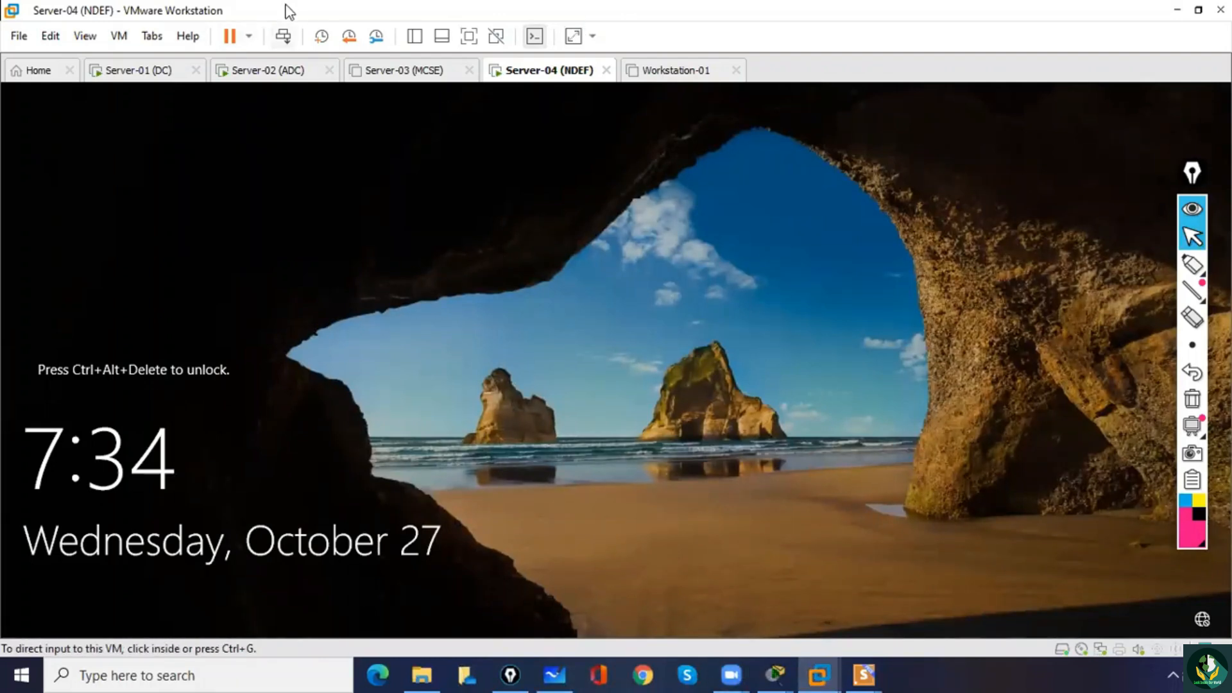
{"action": "left_click", "coordinate": [283, 36]}
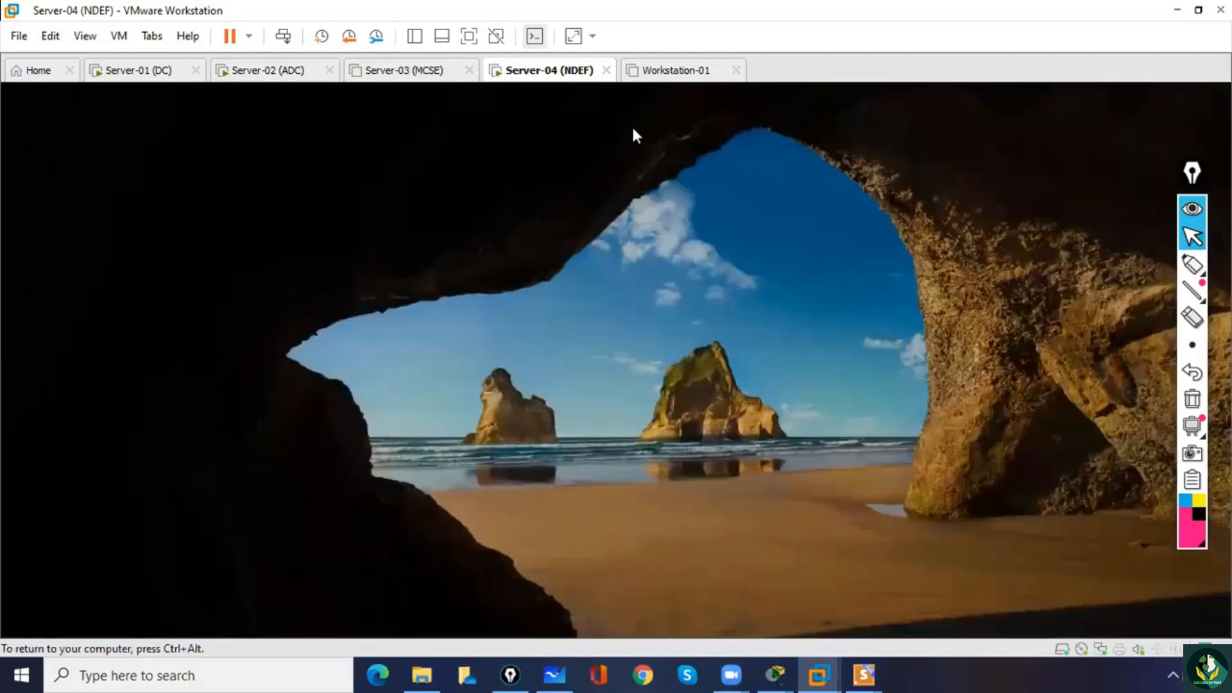
{"action": "left_click", "coordinate": [578, 436]}
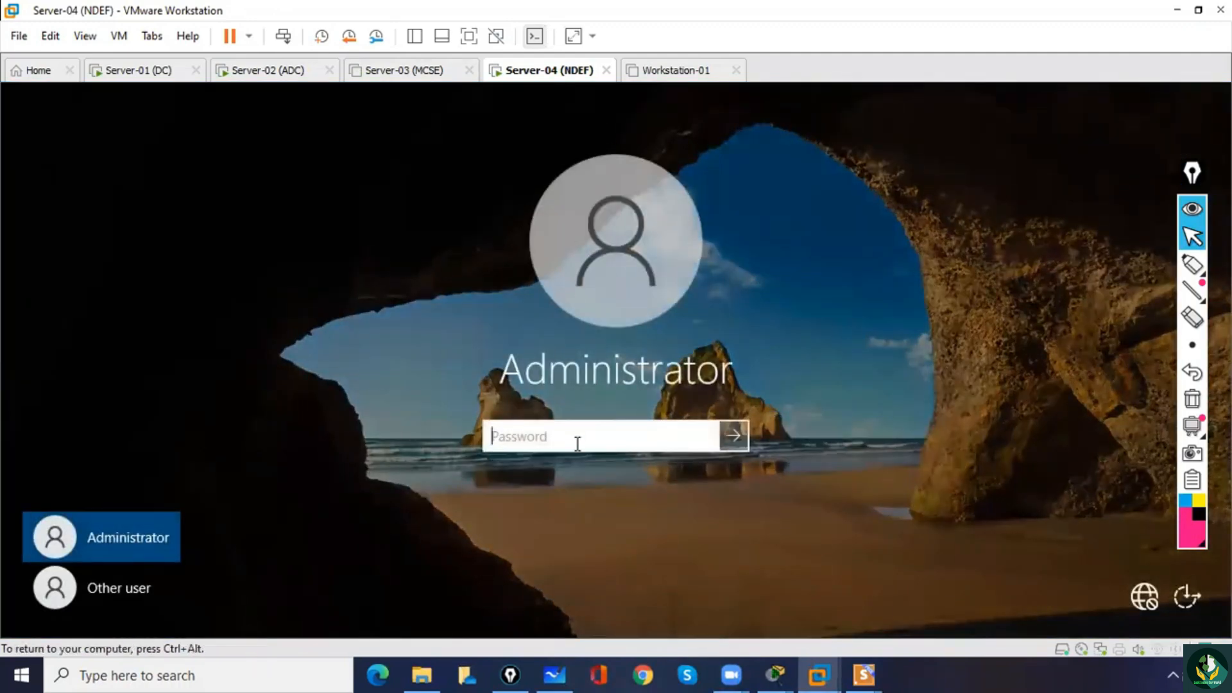
{"action": "type", "text": "***"}
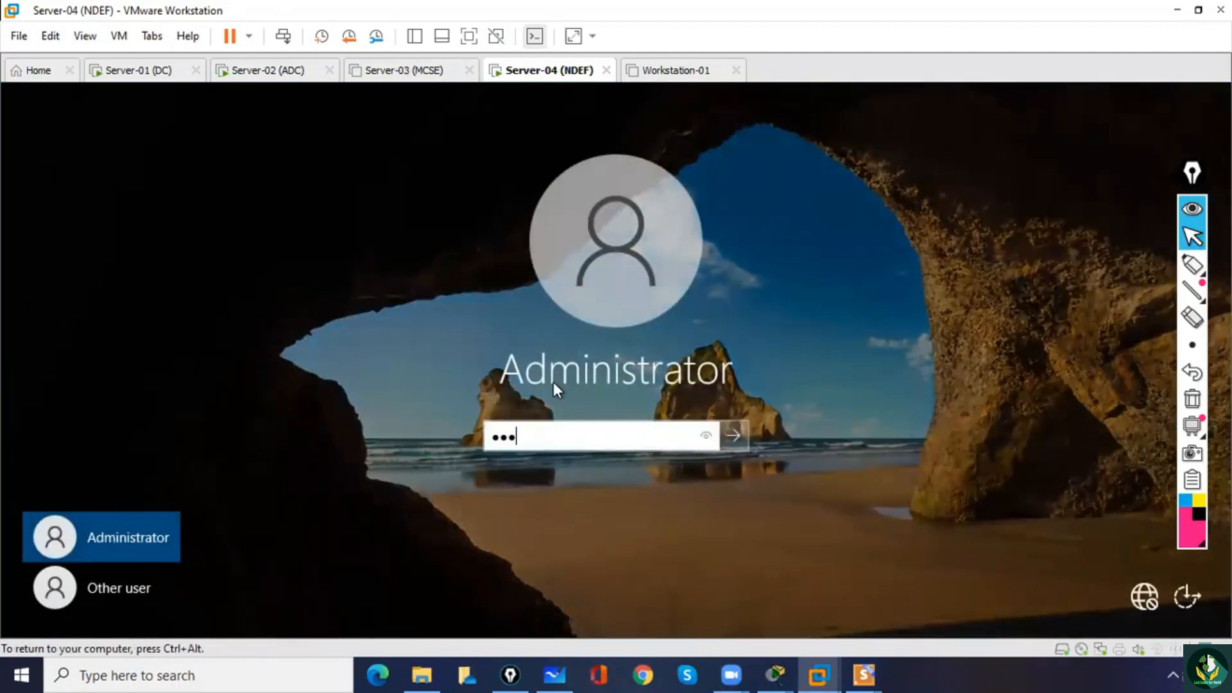
{"action": "type", "text": "*******"}
{"action": "key", "text": "BackSpace"}
{"action": "key", "text": "BackSpace"}
{"action": "key", "text": "BackSpace"}
{"action": "key", "text": "BackSpace"}
{"action": "key", "text": "BackSpace"}
{"action": "key", "text": "BackSpace"}
{"action": "key", "text": "BackSpace"}
{"action": "key", "text": "BackSpace"}
{"action": "key", "text": "BackSpace"}
{"action": "key", "text": "BackSpace"}
{"action": "type", "text": "**********"}
{"action": "left_click_drag", "start_coordinate": [706, 435], "coordinate": [707, 435]}
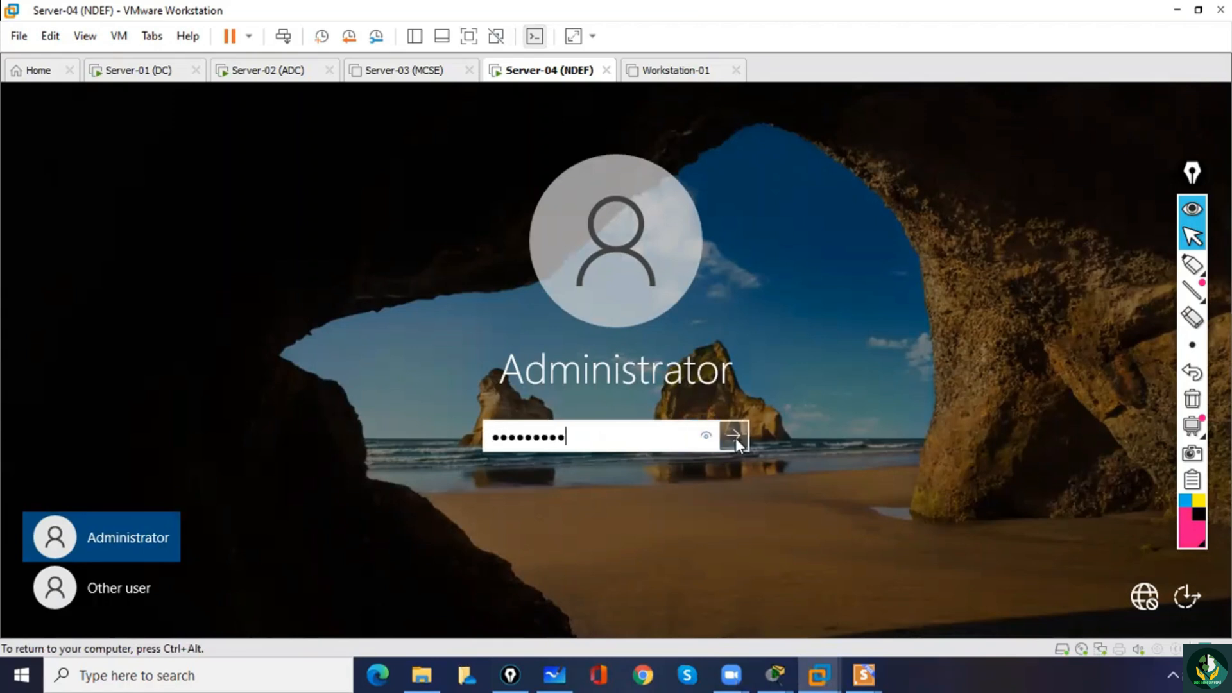
{"action": "left_click", "coordinate": [733, 436]}
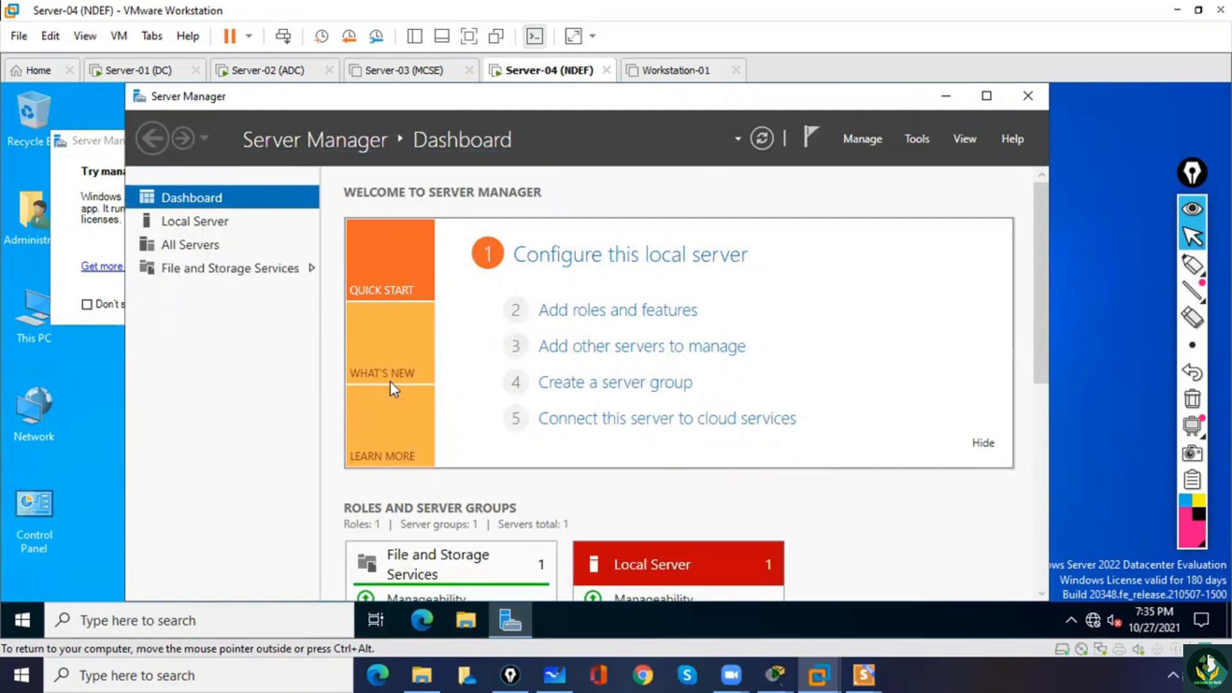
Dismiss the Windows Admin Center notice and start adding roles with a role-based installation on Server-04.ms.com.
{"action": "left_click", "coordinate": [987, 96]}
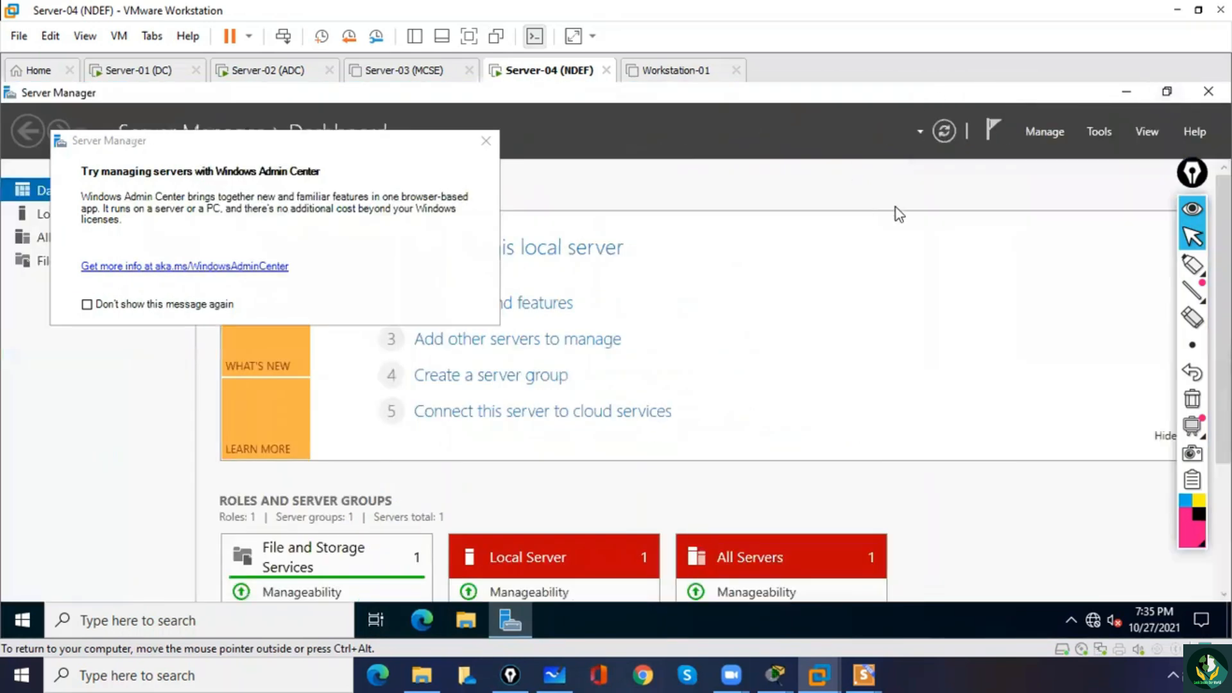
{"action": "left_click", "coordinate": [486, 142]}
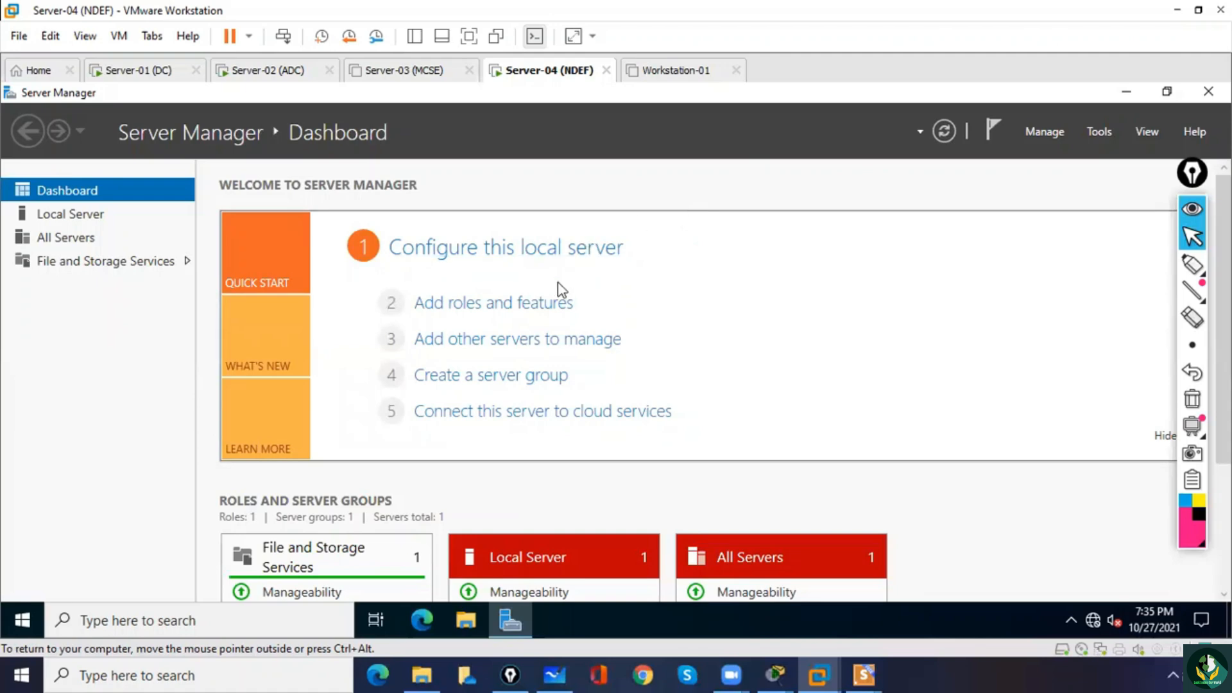
{"action": "left_click", "coordinate": [543, 313]}
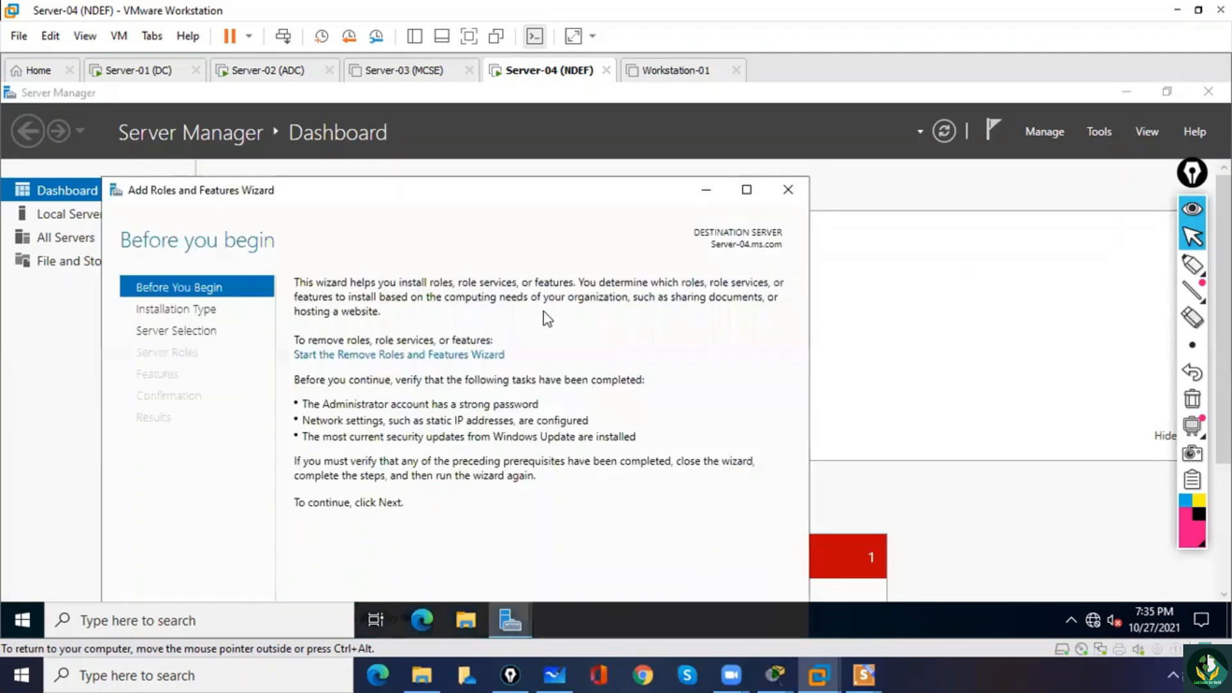
{"action": "left_click", "coordinate": [746, 190]}
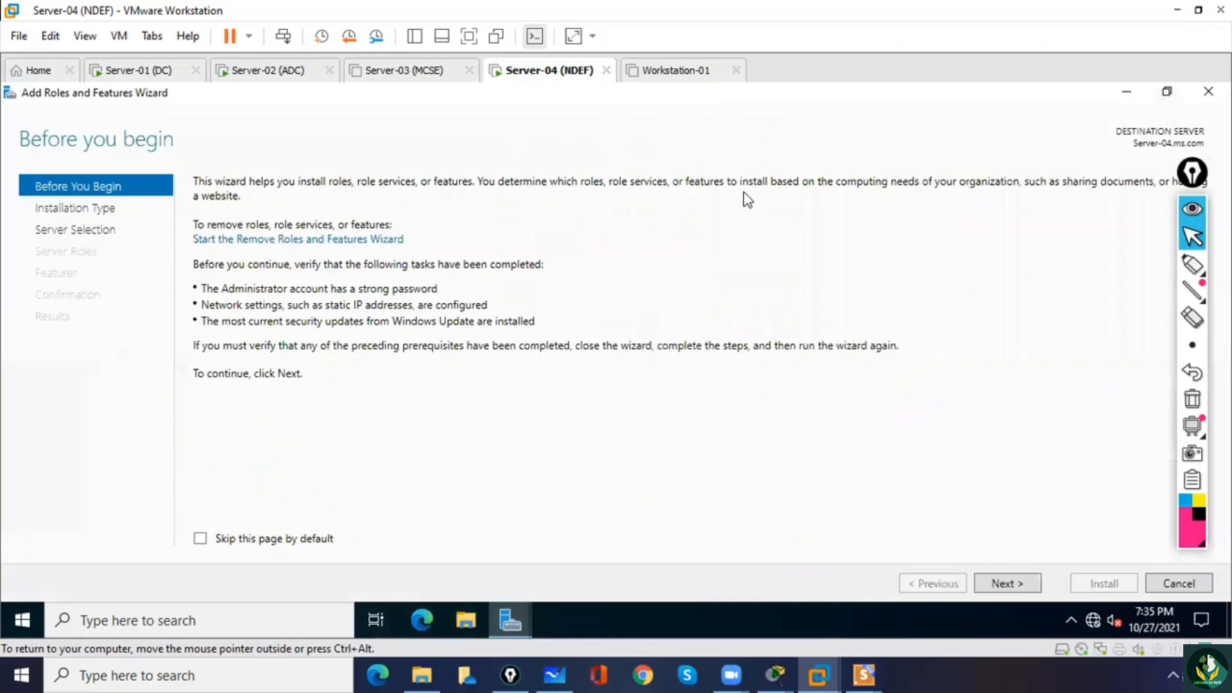
{"action": "left_click", "coordinate": [1001, 584]}
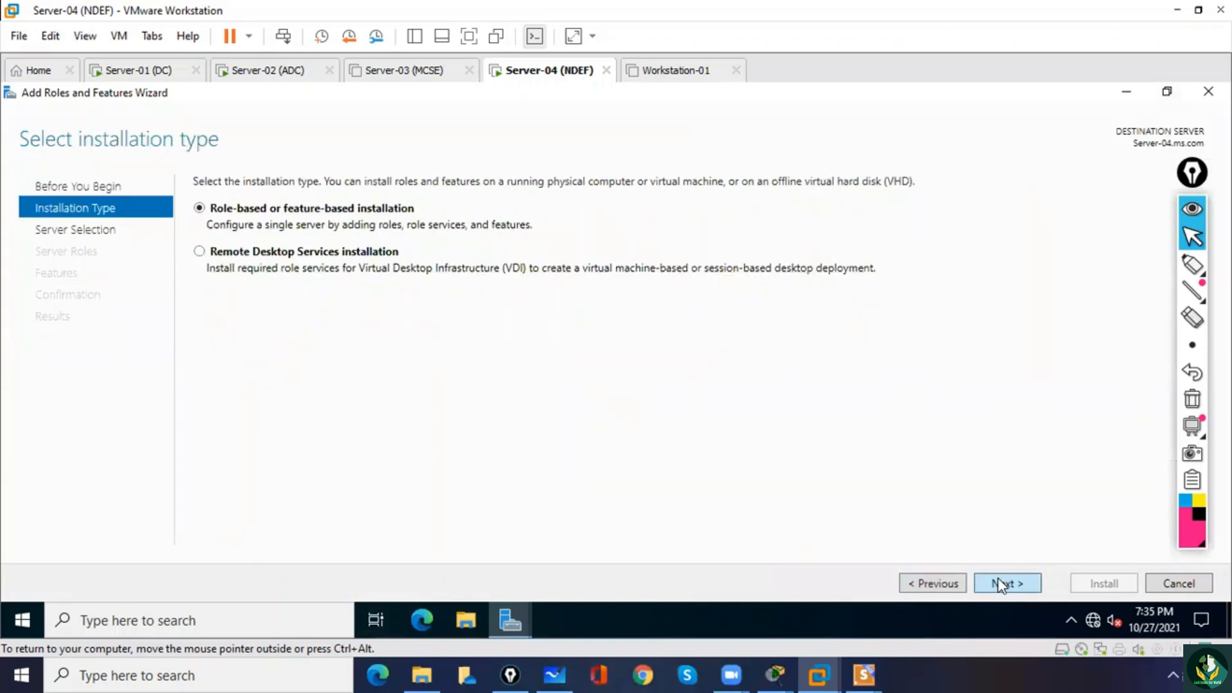
{"action": "left_click", "coordinate": [1005, 585]}
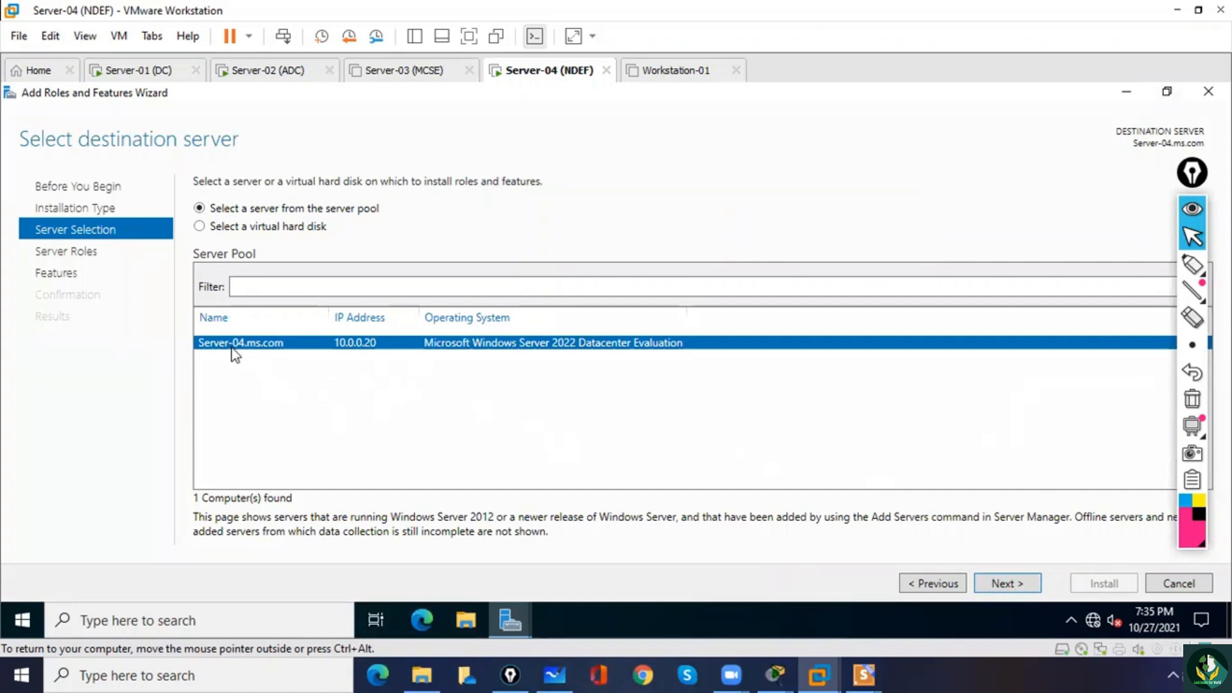
{"action": "left_click", "coordinate": [1006, 585]}
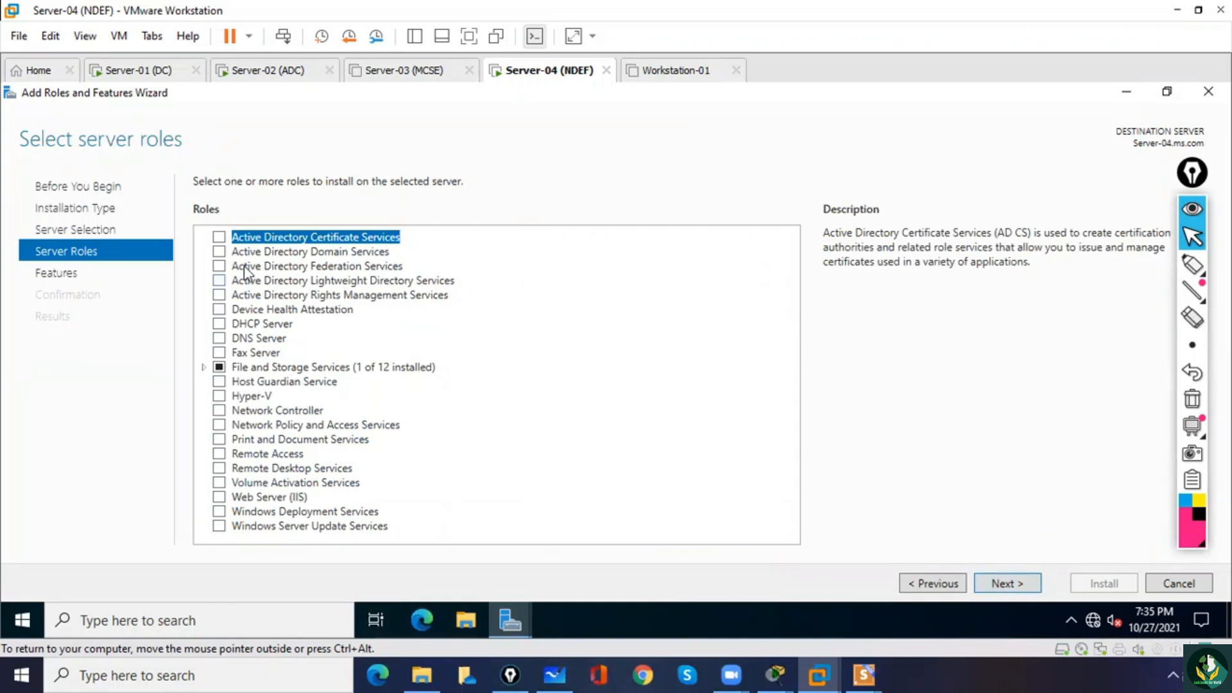
Install the Active Directory Domain Services role with its required features and management tools, keeping the default features.
{"action": "left_click", "coordinate": [220, 253]}
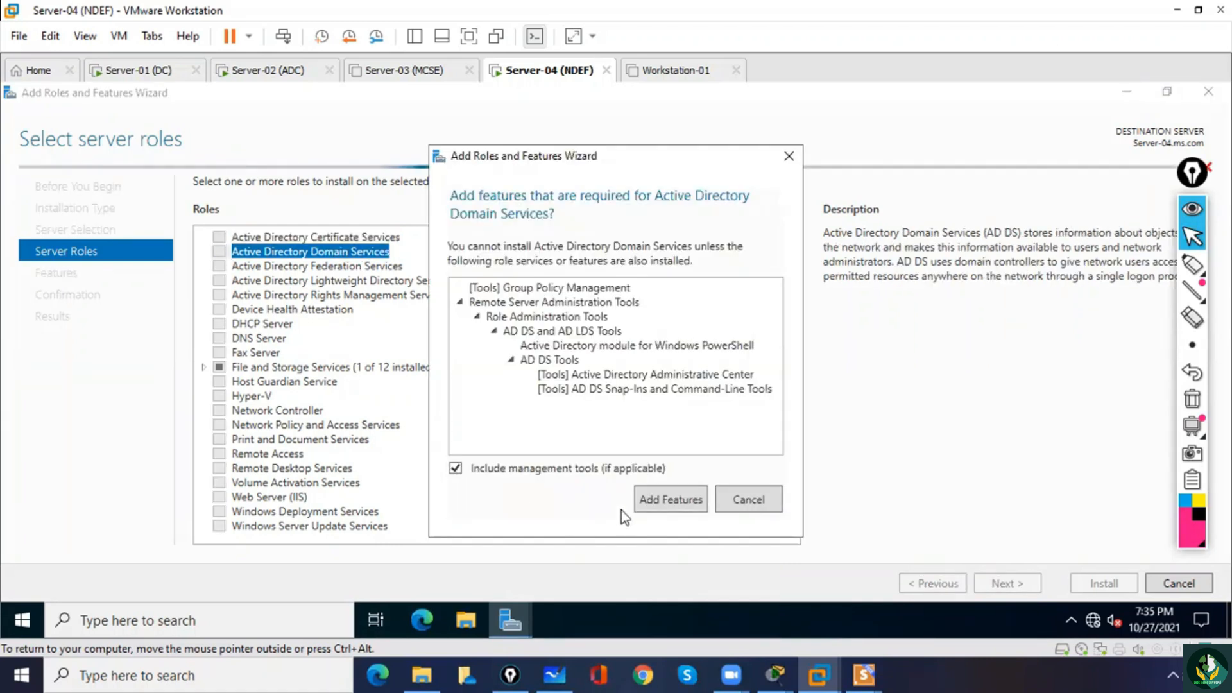
{"action": "left_click", "coordinate": [666, 510]}
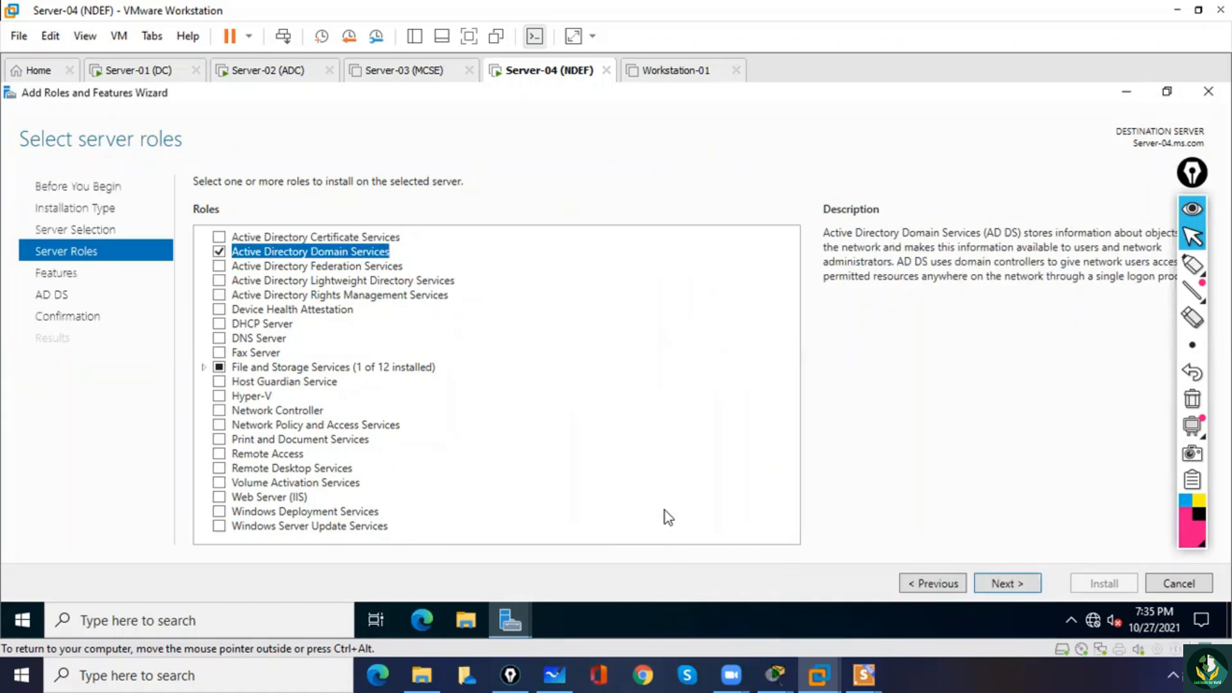
{"action": "left_click", "coordinate": [1006, 584]}
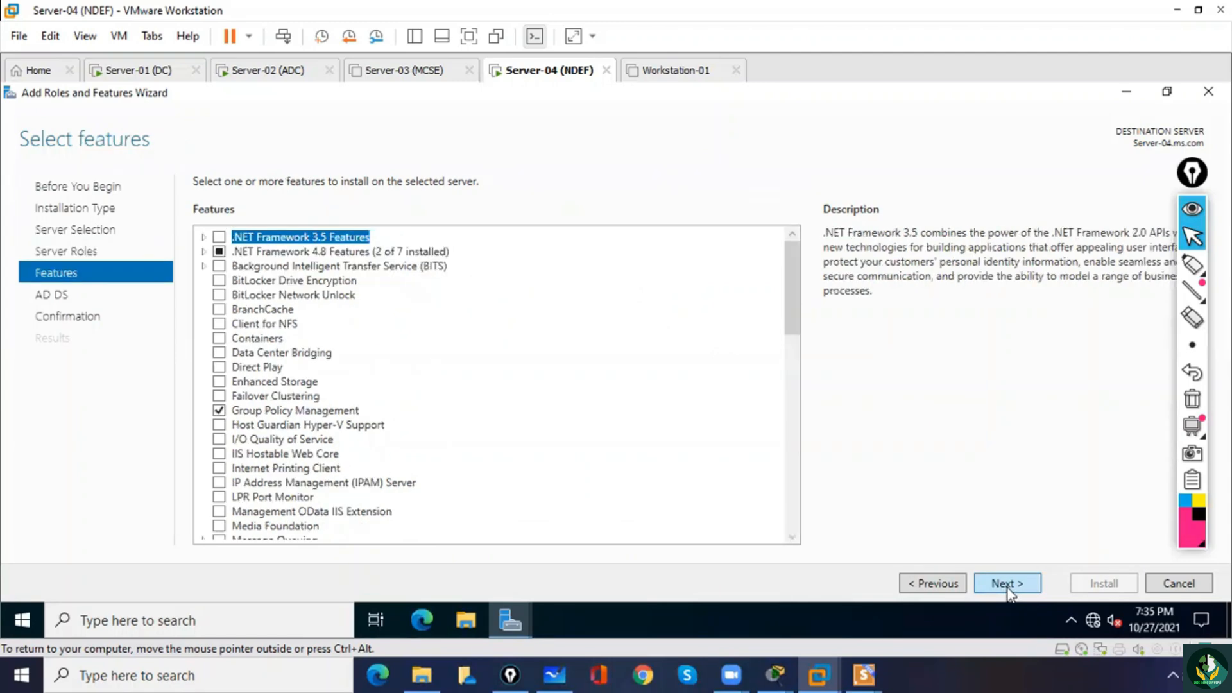
{"action": "left_click", "coordinate": [1007, 584]}
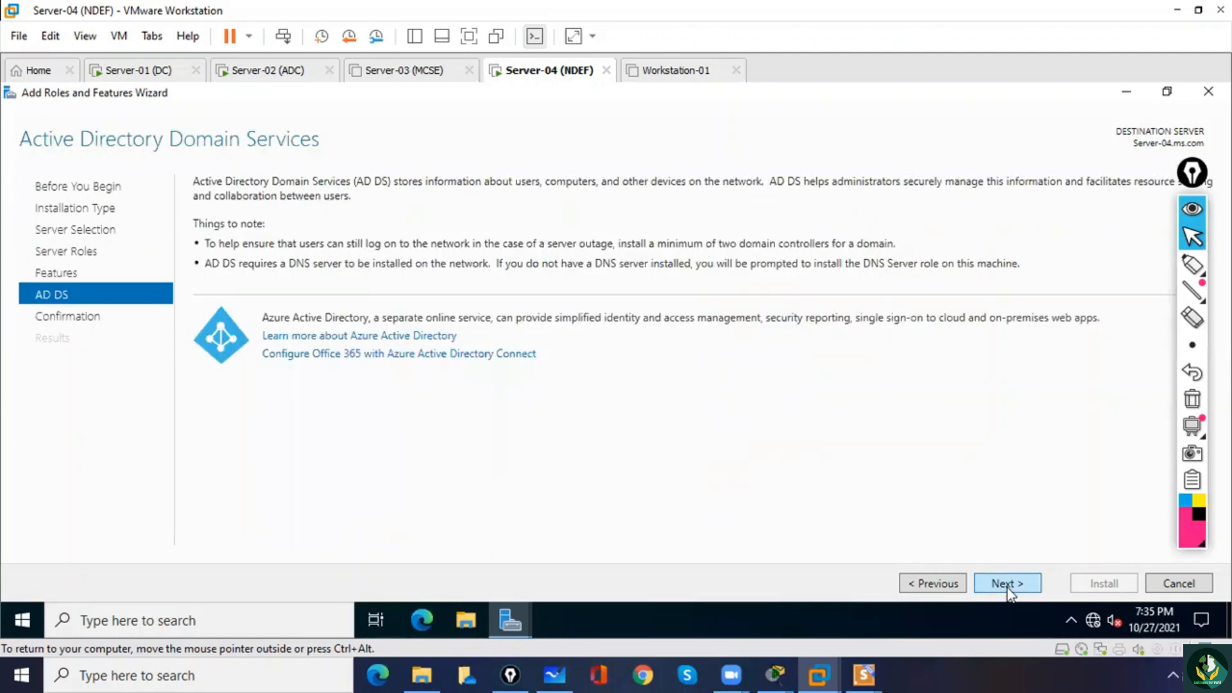
{"action": "left_click", "coordinate": [1007, 584]}
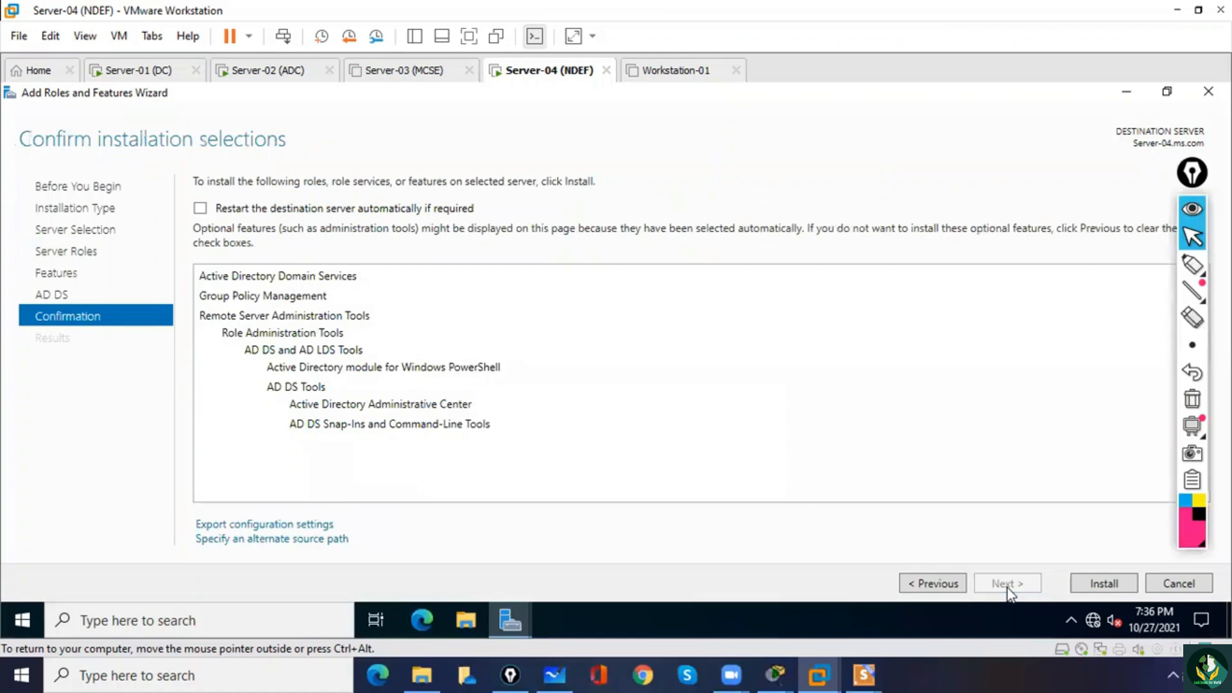
{"action": "left_click", "coordinate": [1102, 592]}
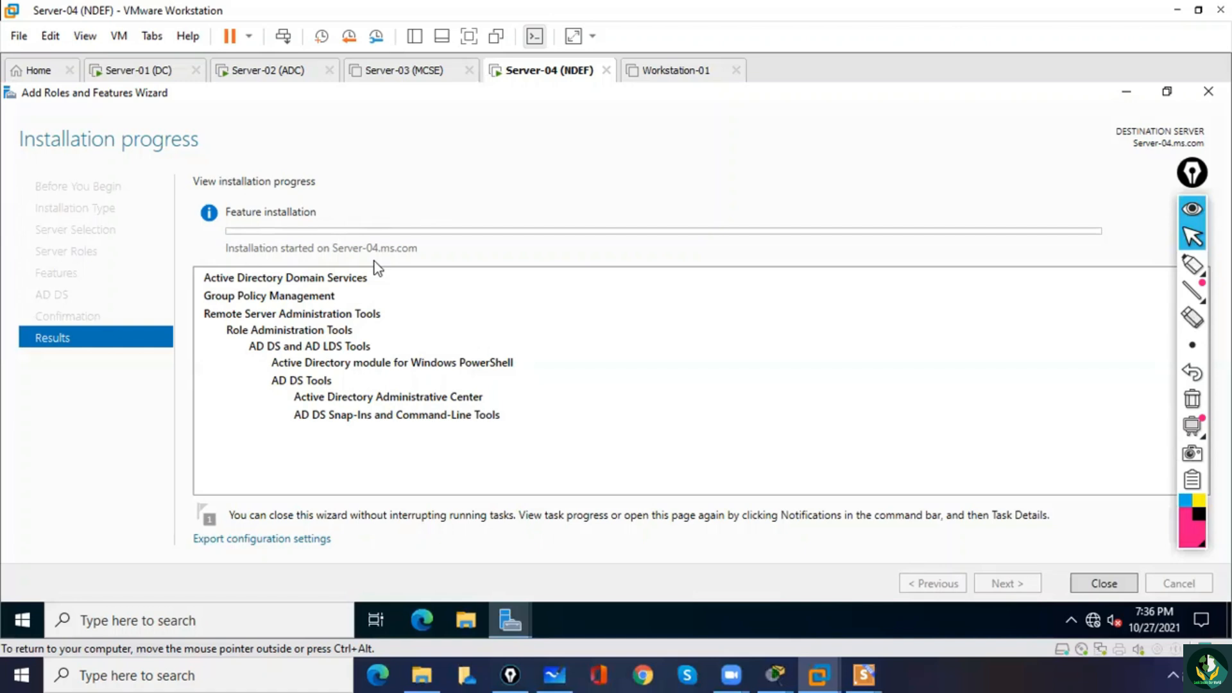
{"action": "left_click", "coordinate": [146, 2]}
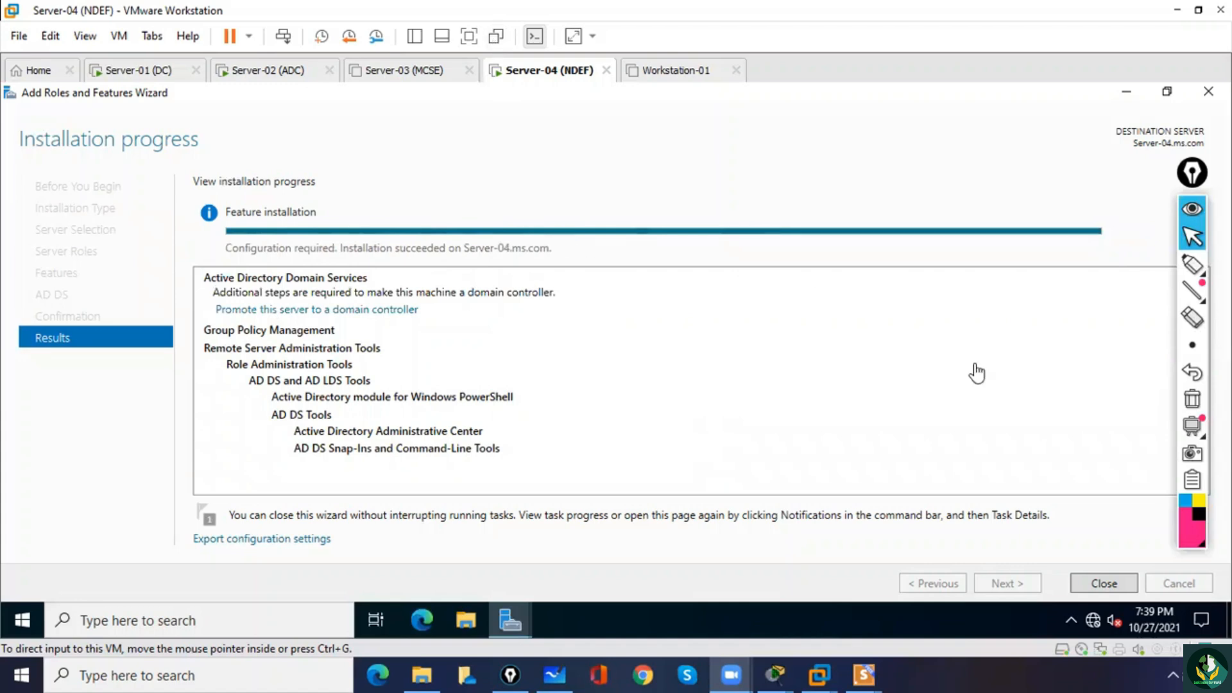
Close the finished role installation and start promoting this server to a domain controller.
{"action": "left_click", "coordinate": [1104, 582]}
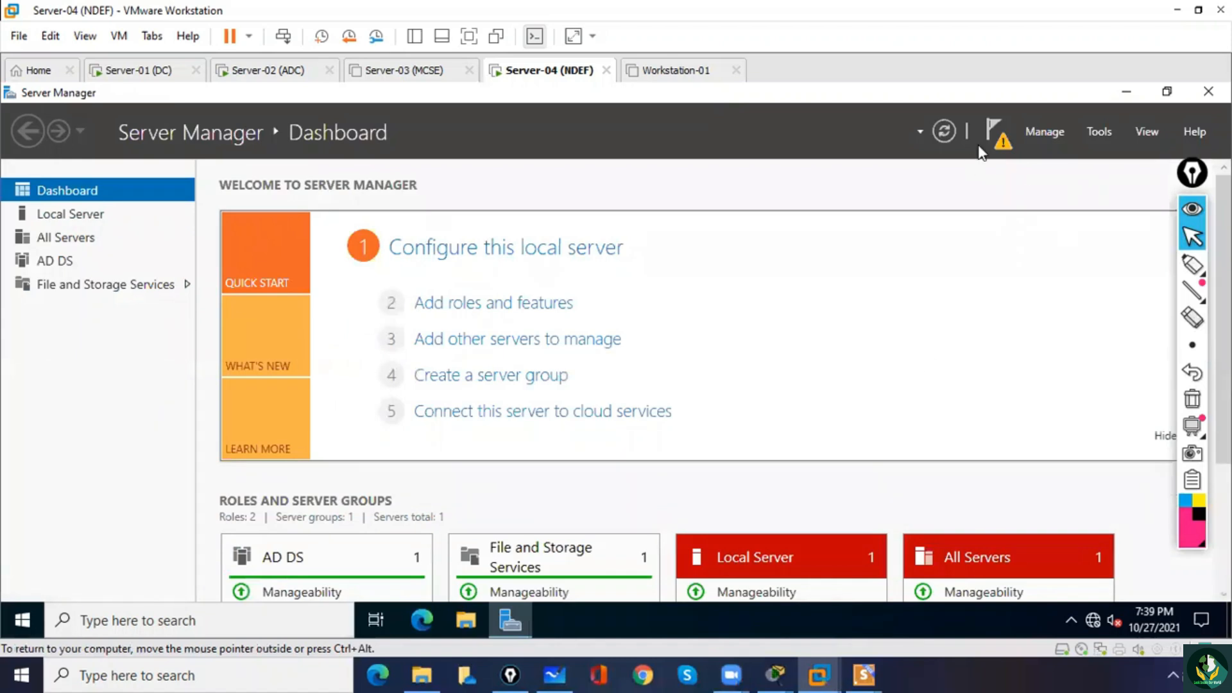
{"action": "left_click", "coordinate": [1003, 139]}
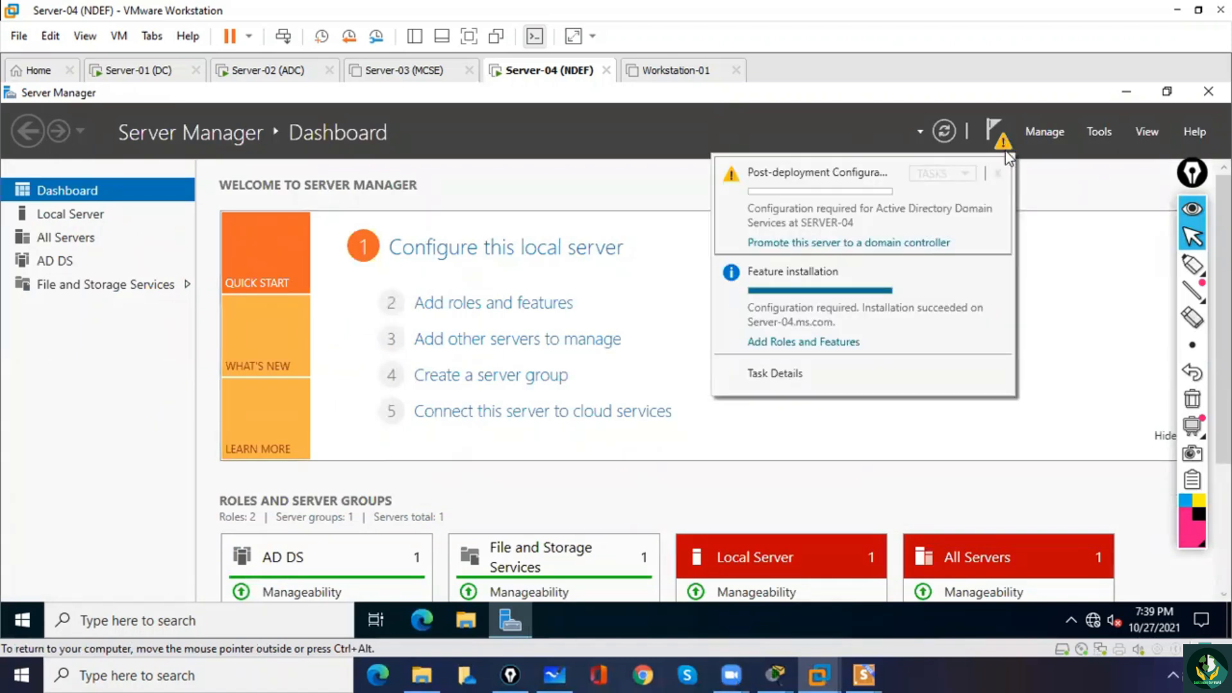
{"action": "left_click", "coordinate": [853, 243]}
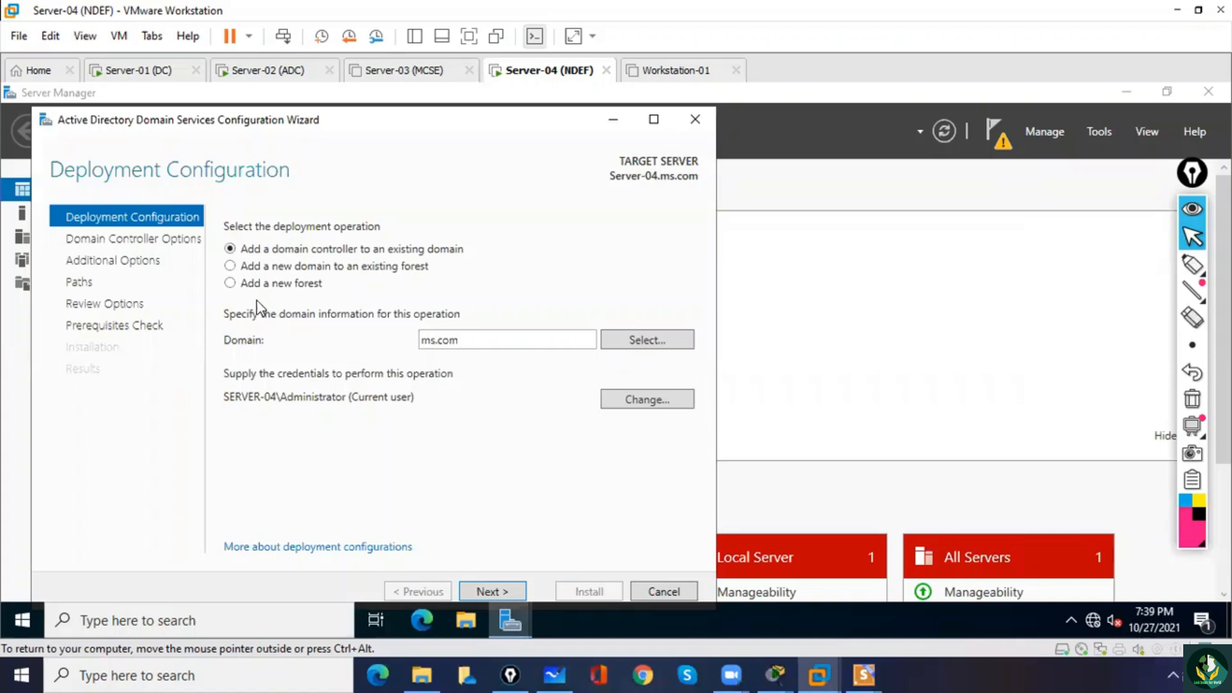
Try configuring the deployment as a new Tree Domain named mysql.com in the existing ms.com forest, using the current user's credentials.
{"action": "left_click", "coordinate": [231, 284]}
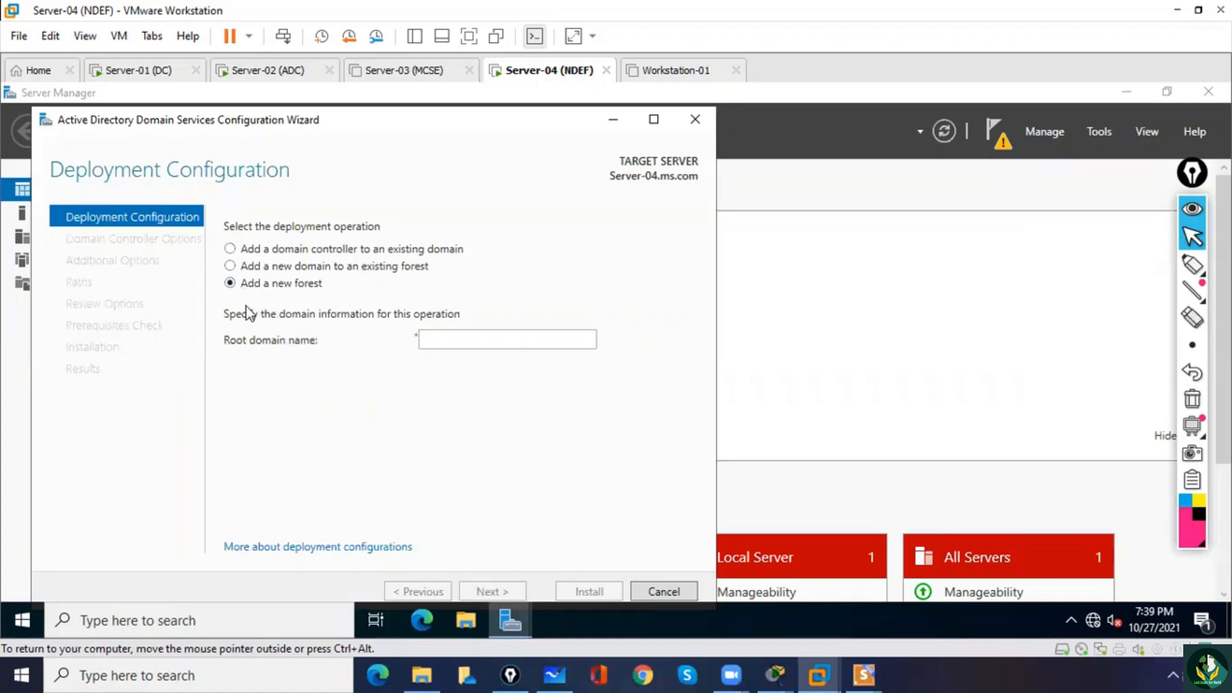
{"action": "left_click", "coordinate": [230, 249]}
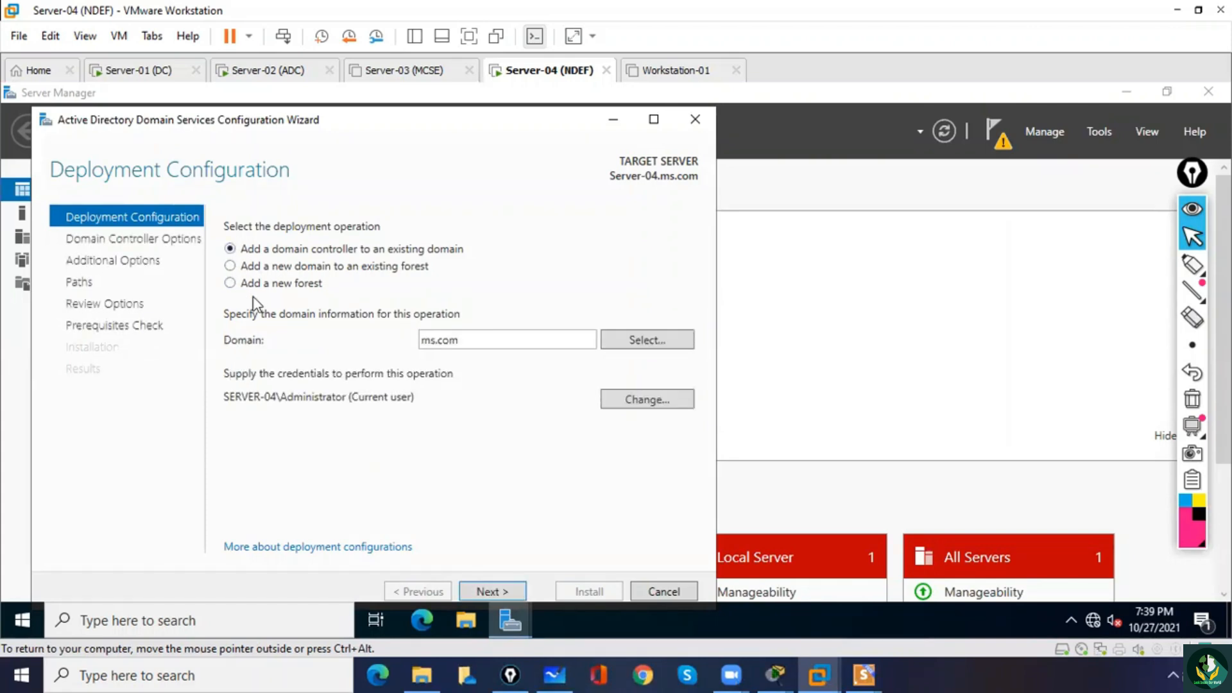
{"action": "left_click", "coordinate": [230, 266]}
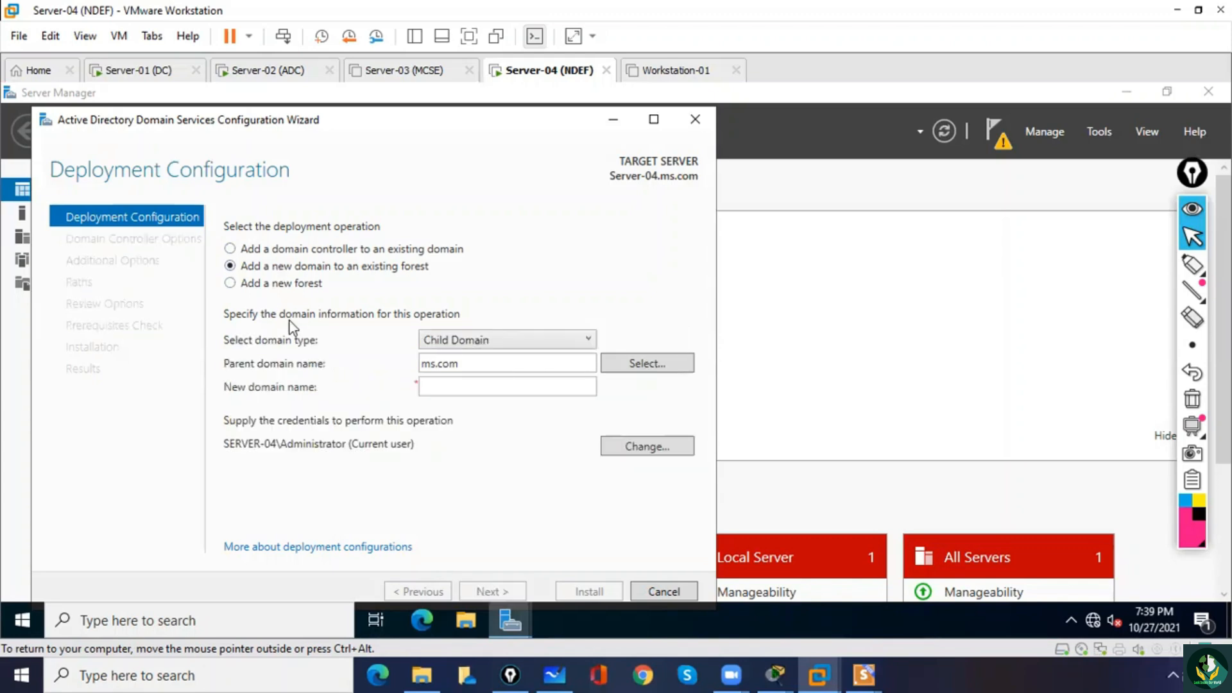
{"action": "left_click", "coordinate": [455, 341]}
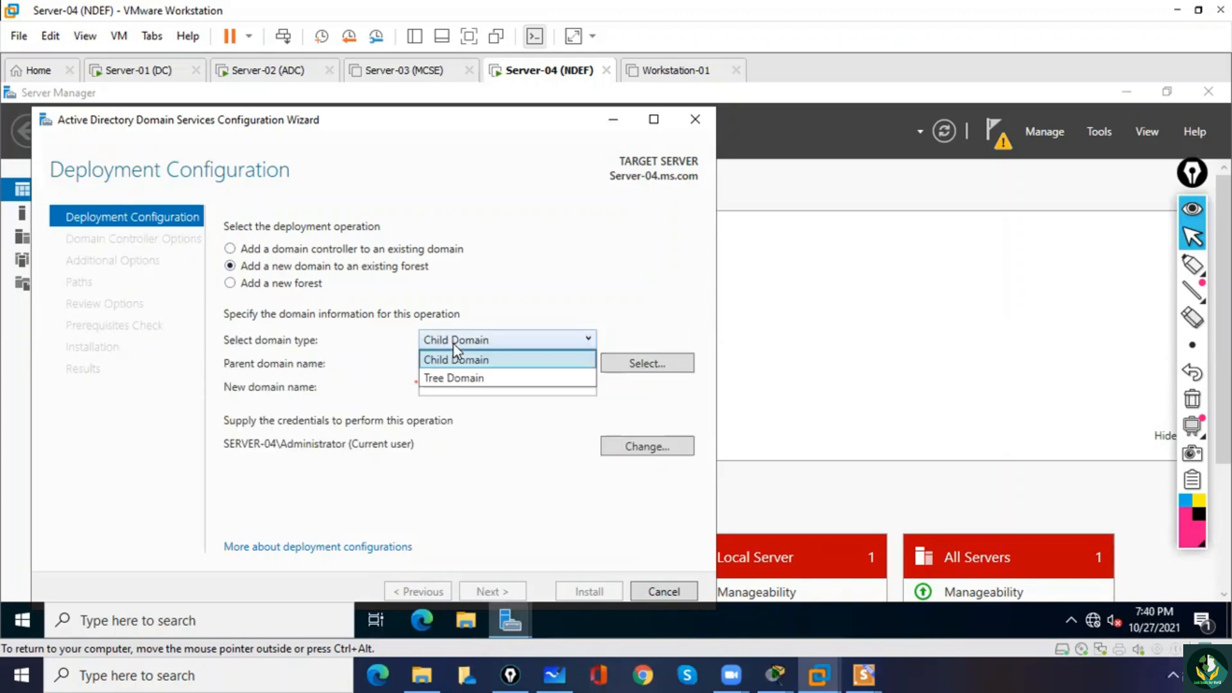
{"action": "left_click", "coordinate": [457, 379]}
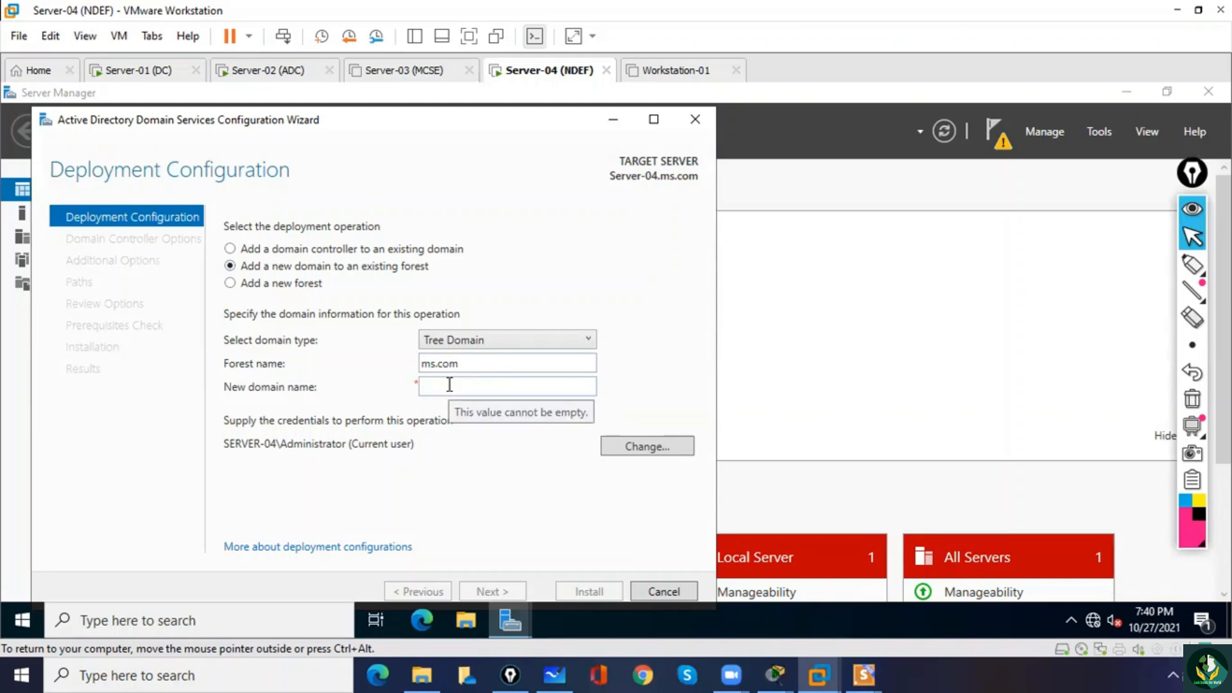
{"action": "left_click", "coordinate": [449, 385]}
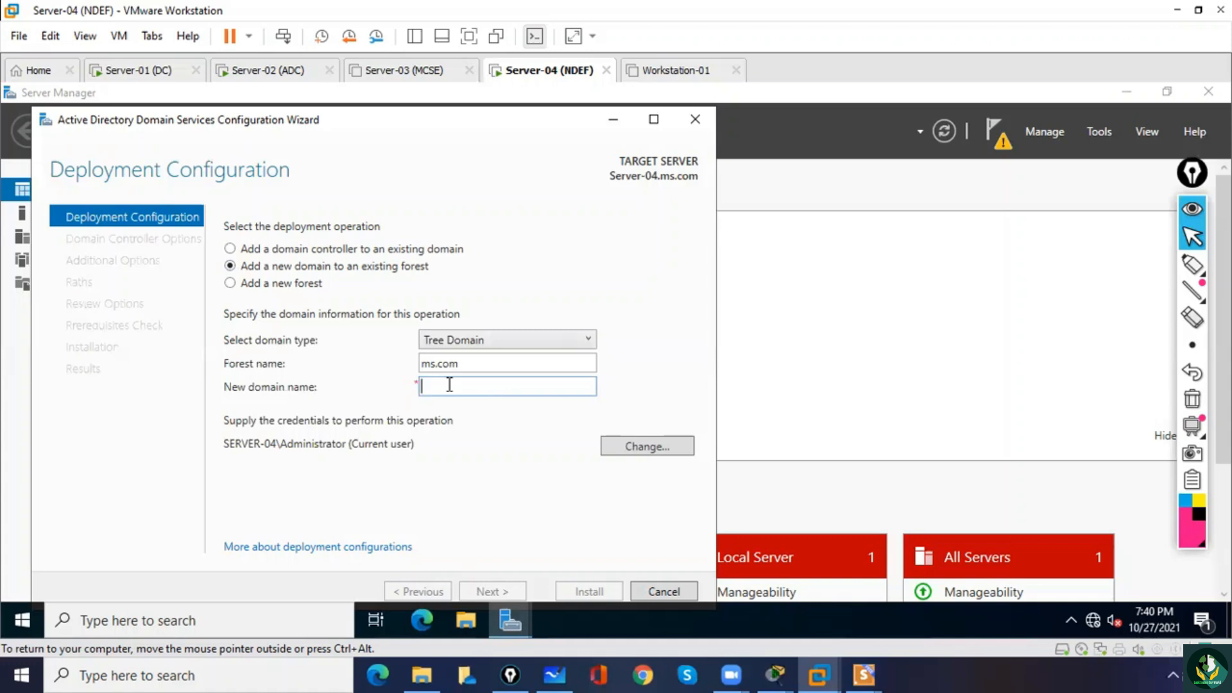
{"action": "type", "text": "mysql.com"}
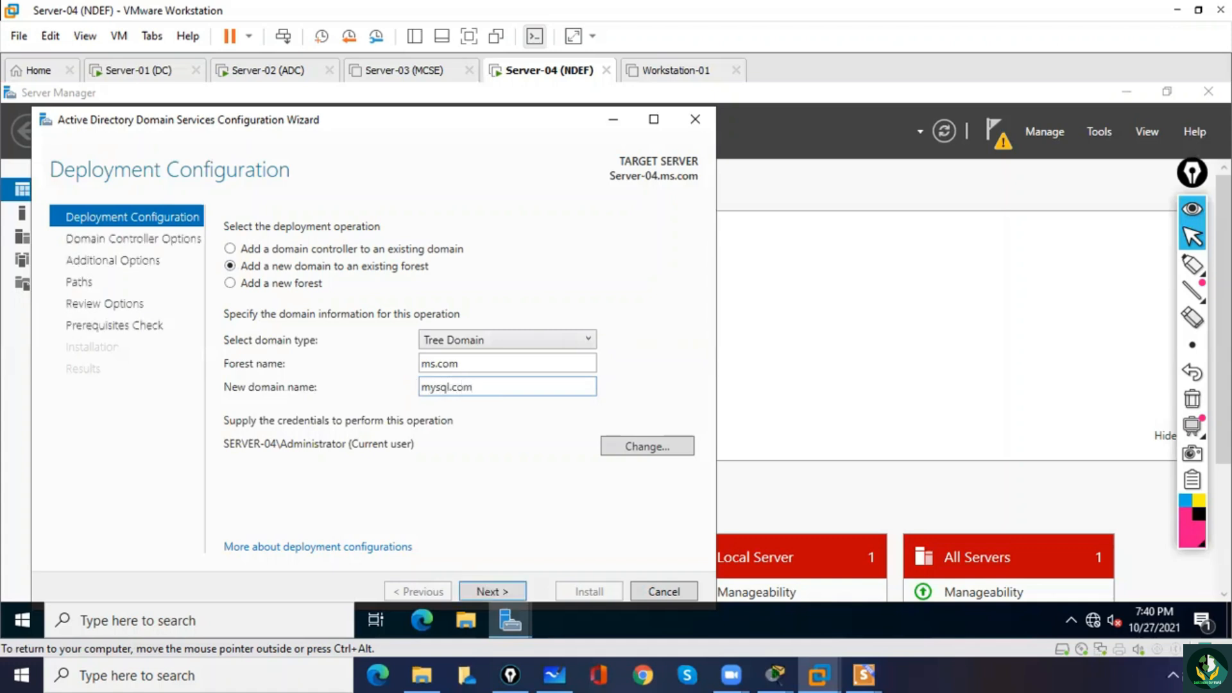
{"action": "left_click", "coordinate": [519, 591]}
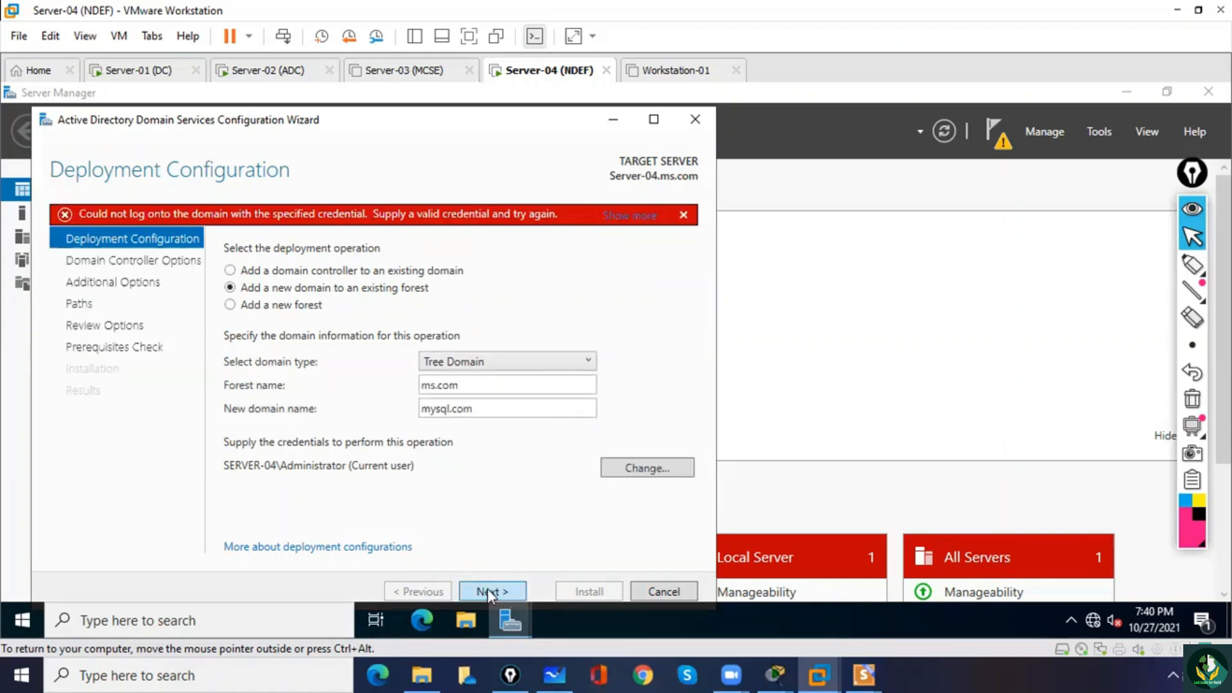
Supply the ms.com domain administrator's user name and account password for the deployment operation and proceed with the wizard.
{"action": "left_click", "coordinate": [632, 469]}
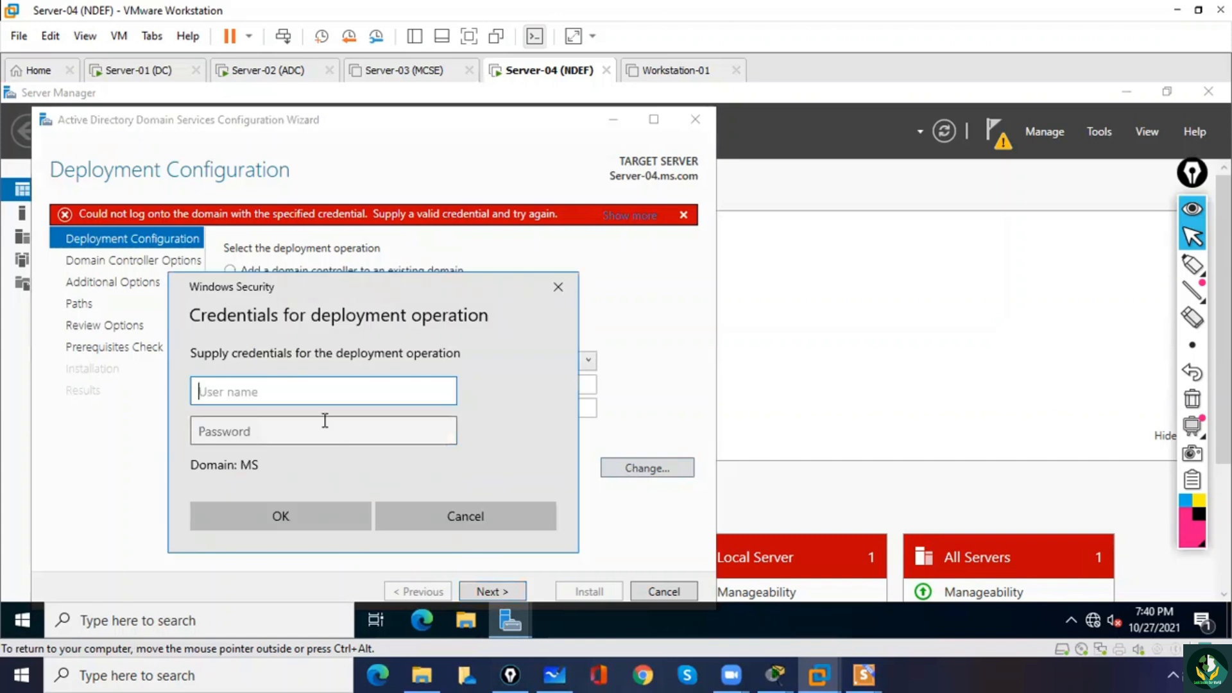
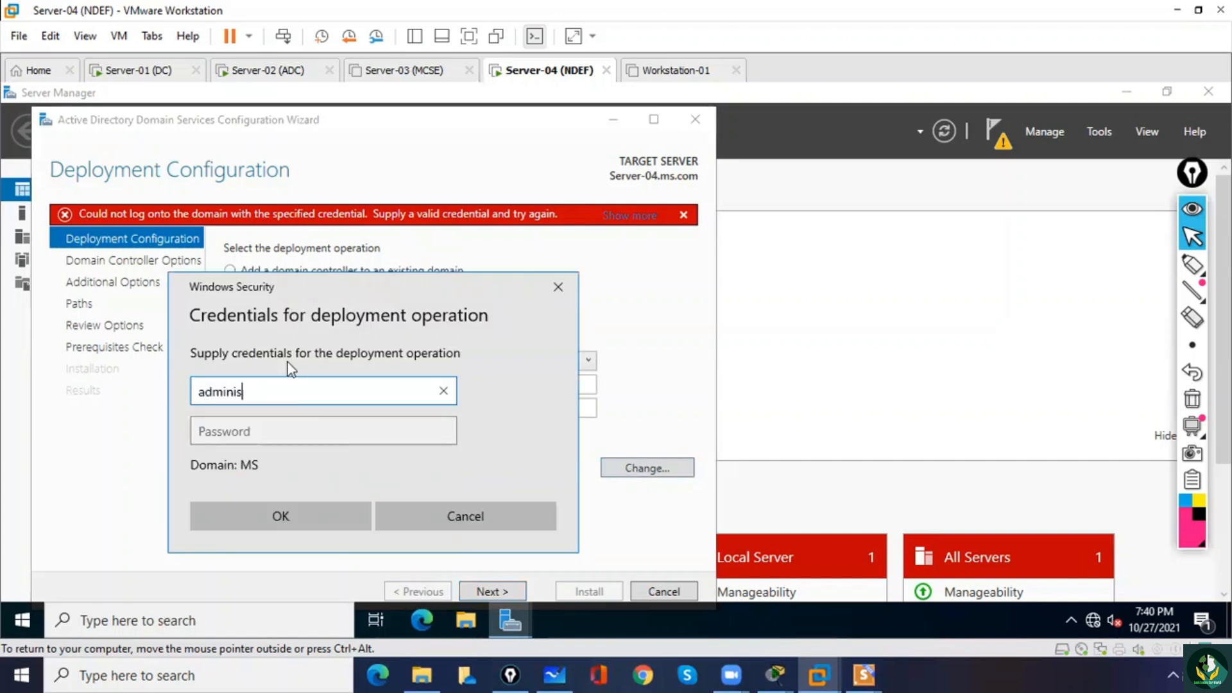
{"action": "key", "text": "Tab"}
{"action": "type", "text": "123"}
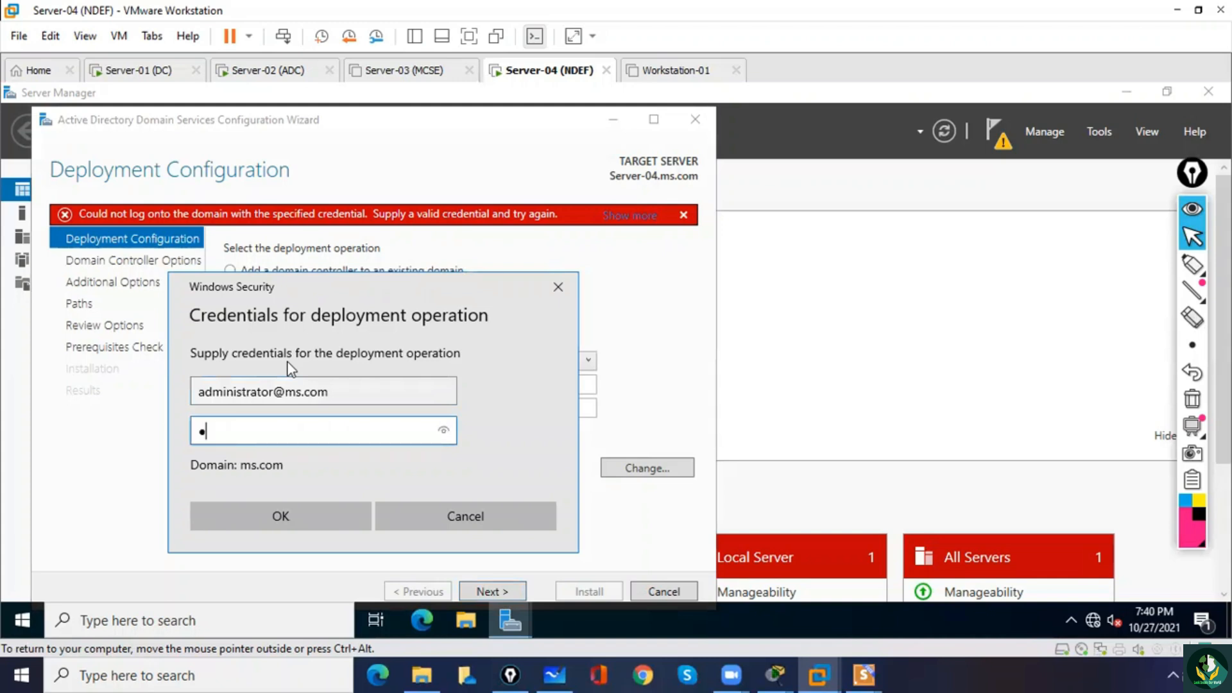
{"action": "left_click", "coordinate": [332, 514]}
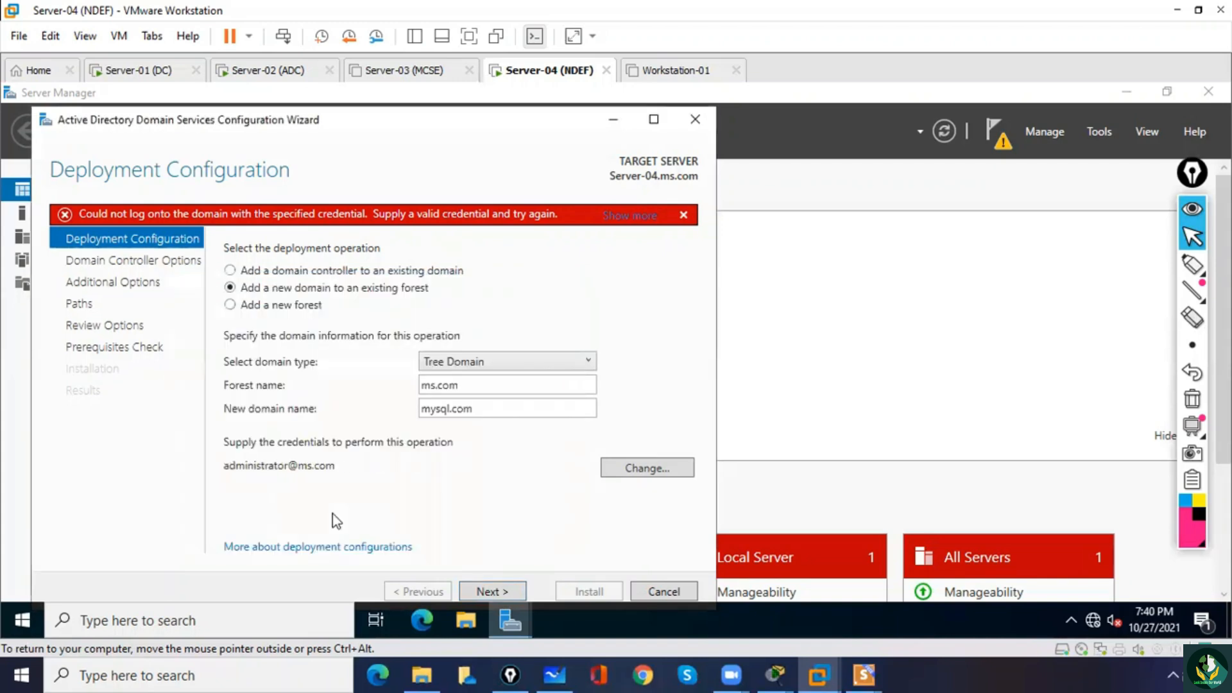
{"action": "left_click", "coordinate": [487, 591]}
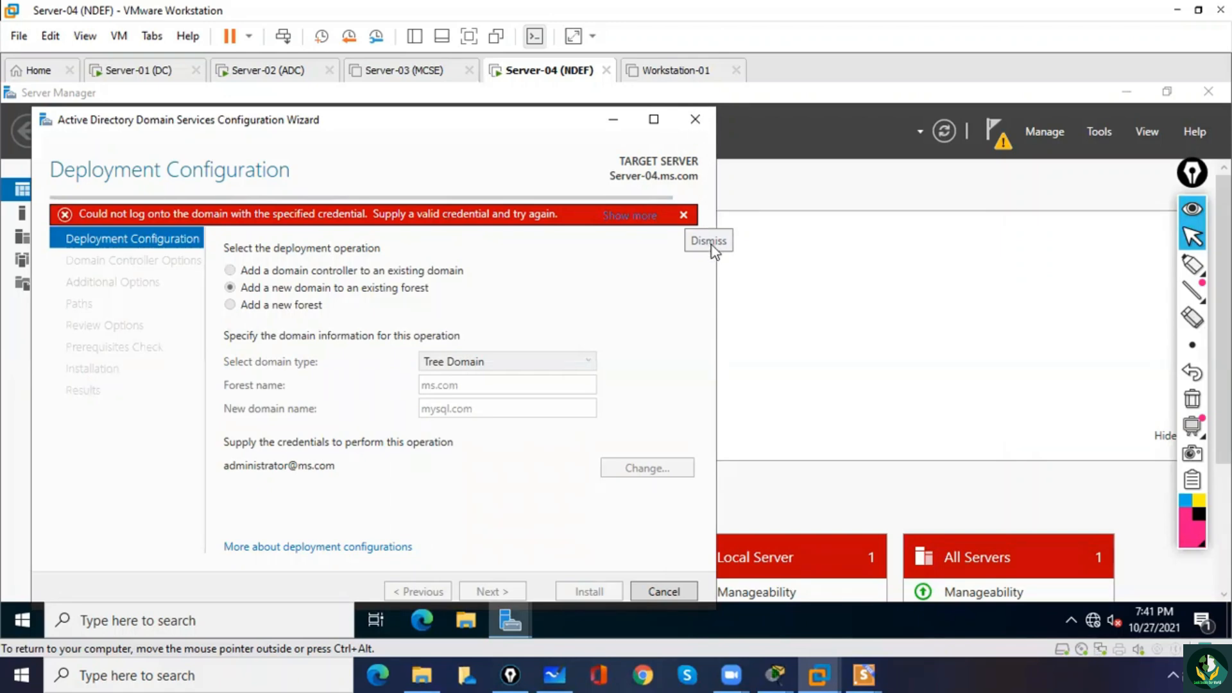
Check the Server-01 (DC) and Server-02 (ADC) machines, return to Server-04 (NDEF) and cancel the domain services configuration wizard.
{"action": "left_click", "coordinate": [127, 76]}
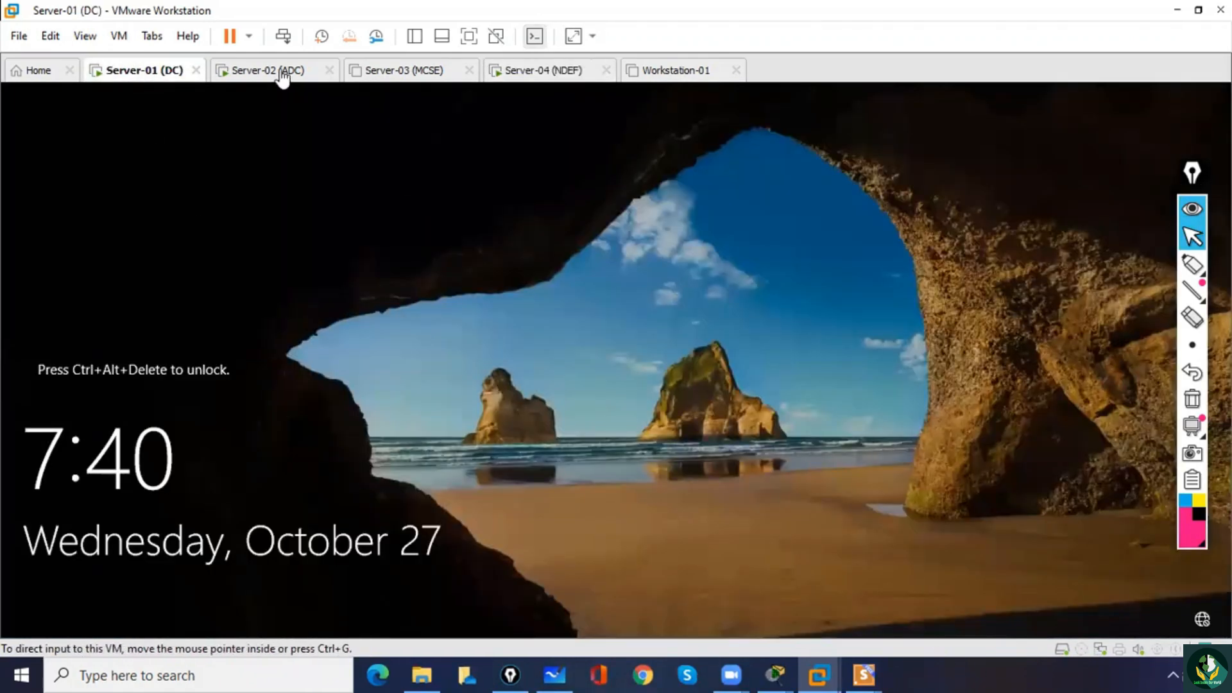
{"action": "left_click", "coordinate": [281, 73]}
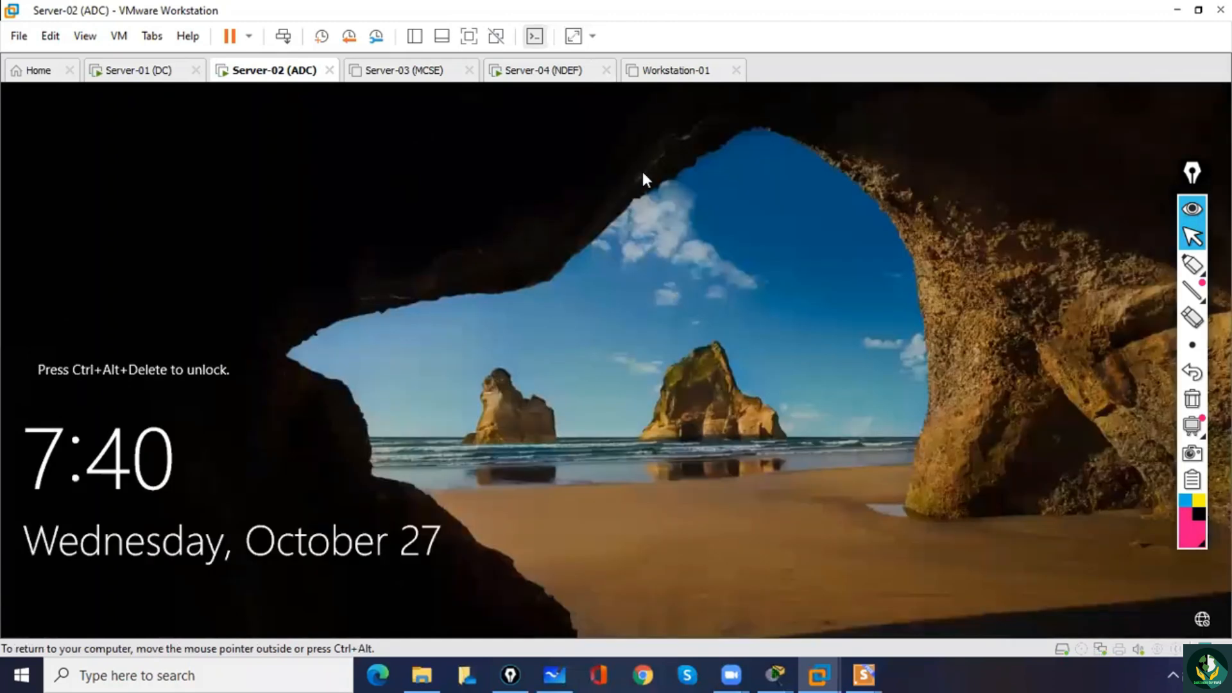
{"action": "left_click", "coordinate": [565, 71]}
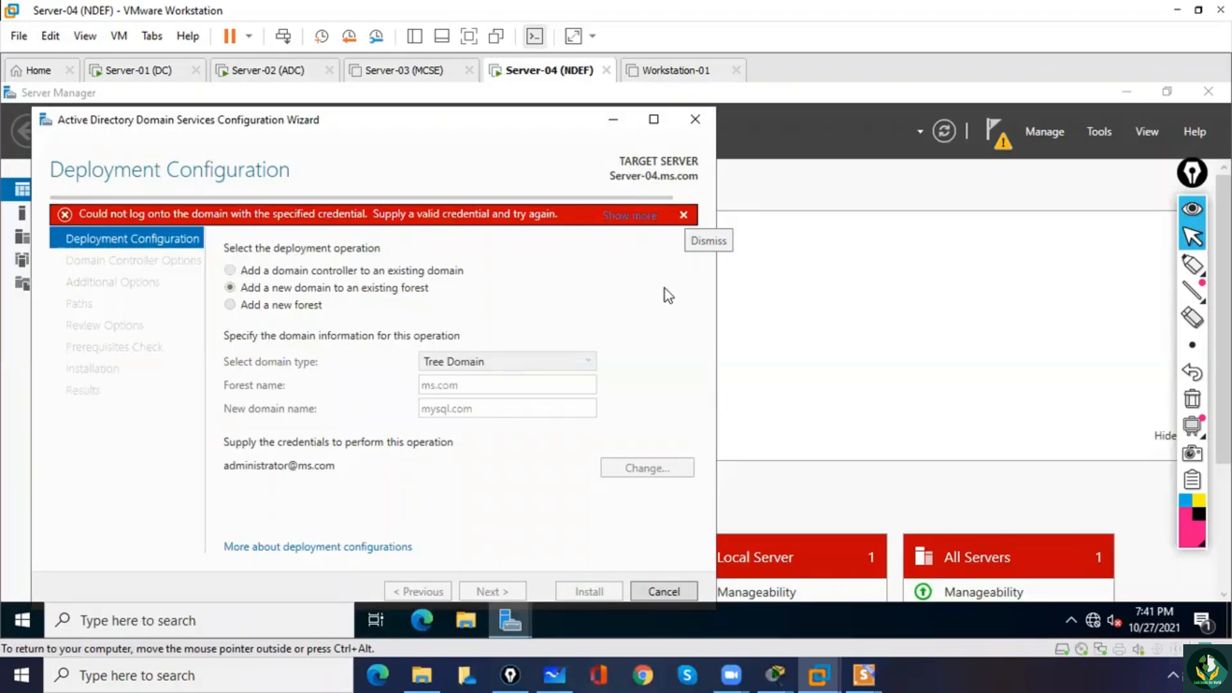
{"action": "left_click", "coordinate": [696, 122]}
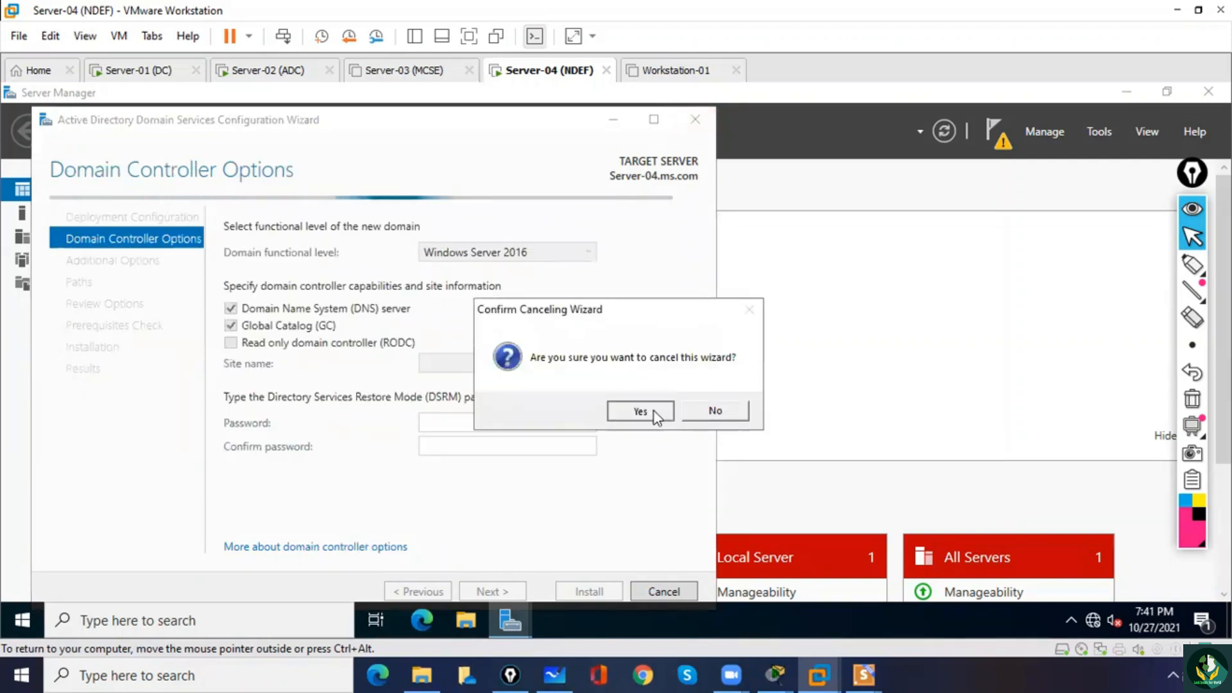
{"action": "left_click", "coordinate": [656, 416]}
Restart the domain controller promotion in a maximized wizard, adding Tree Domain mysql.com to the existing ms.com forest.
{"action": "left_click", "coordinate": [1004, 145]}
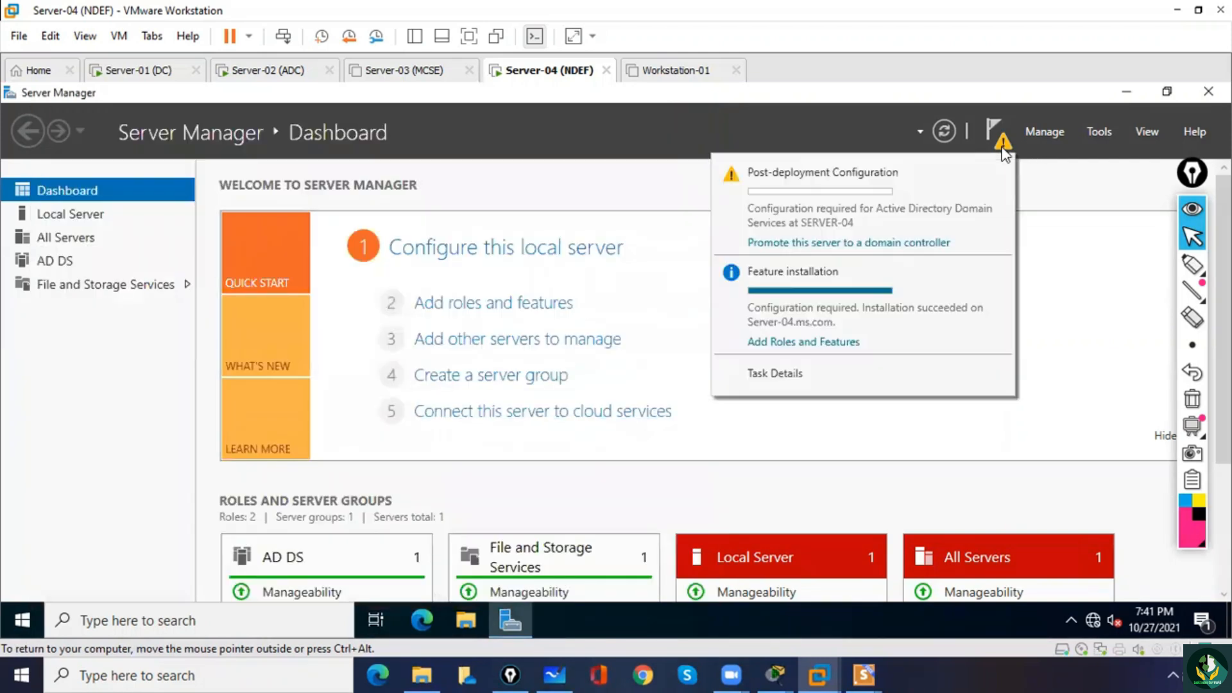
{"action": "left_click", "coordinate": [854, 244]}
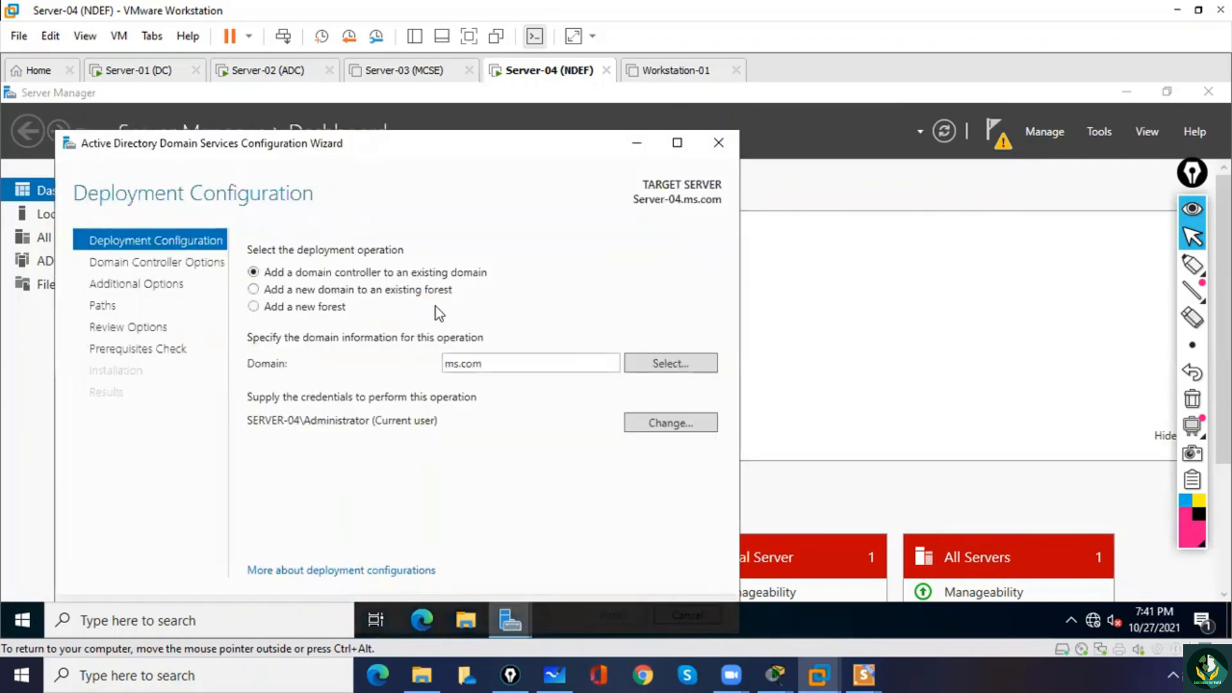
{"action": "left_click", "coordinate": [417, 290]}
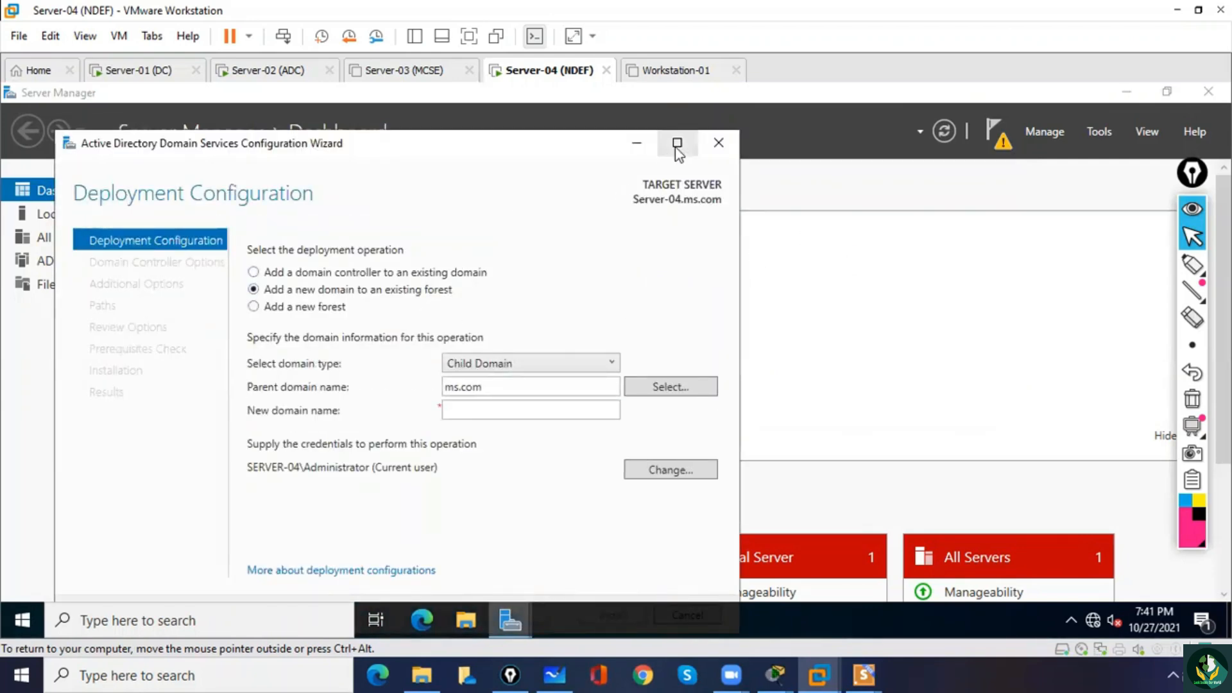
{"action": "left_click", "coordinate": [677, 144]}
{"action": "left_click", "coordinate": [556, 313]}
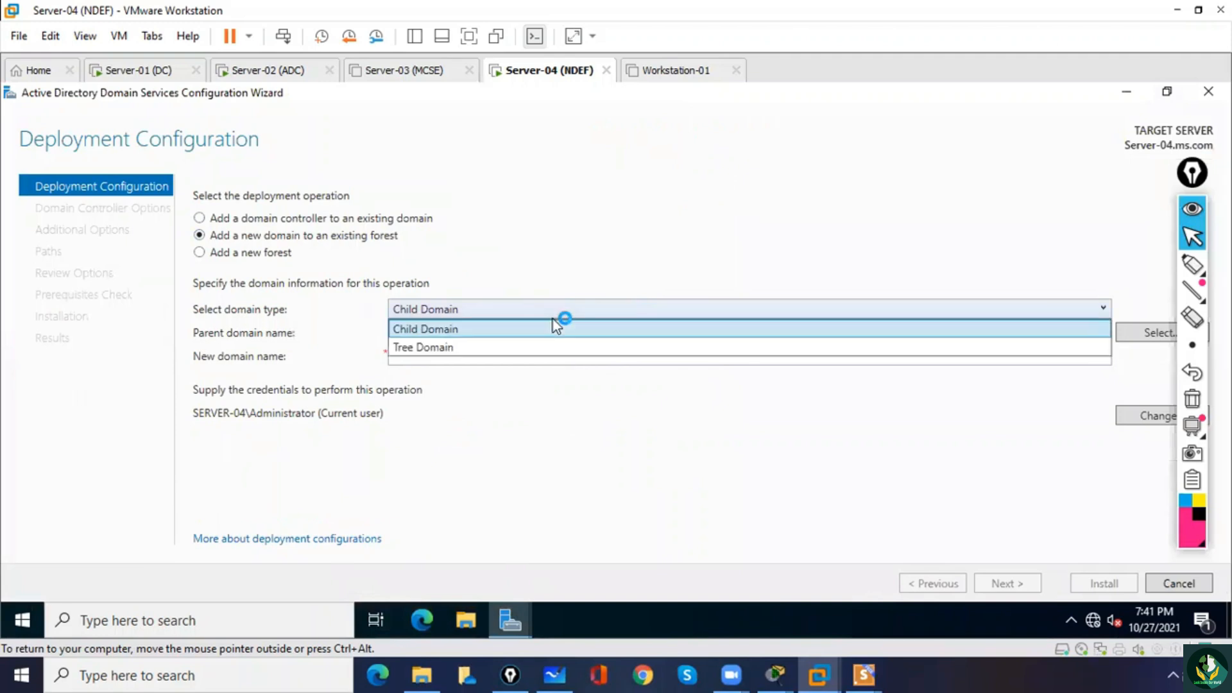
{"action": "left_click", "coordinate": [547, 346]}
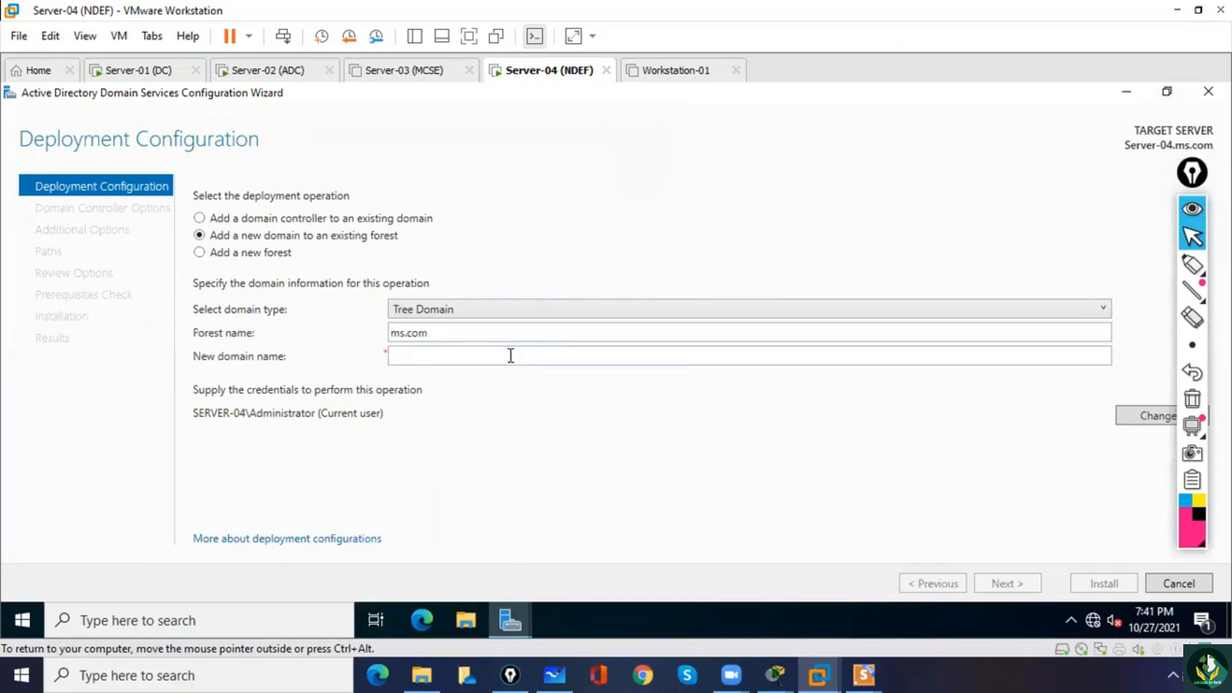
{"action": "left_click", "coordinate": [511, 356]}
{"action": "type", "text": "m"}
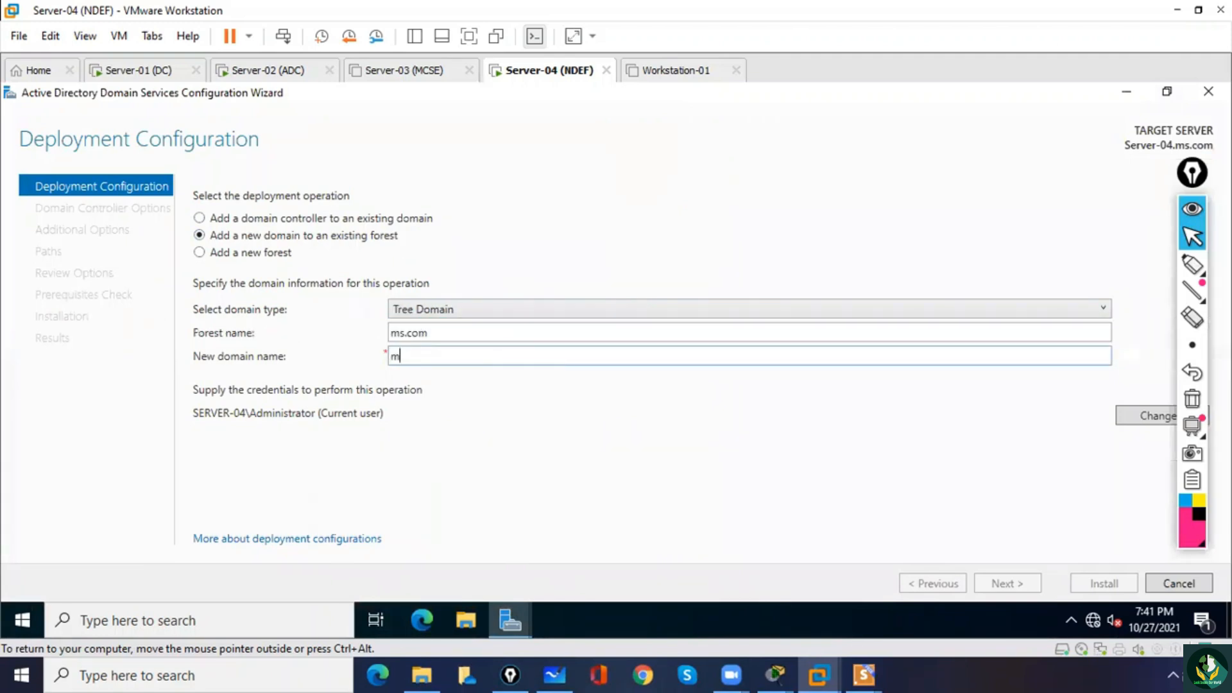
{"action": "type", "text": "qysql.com"}
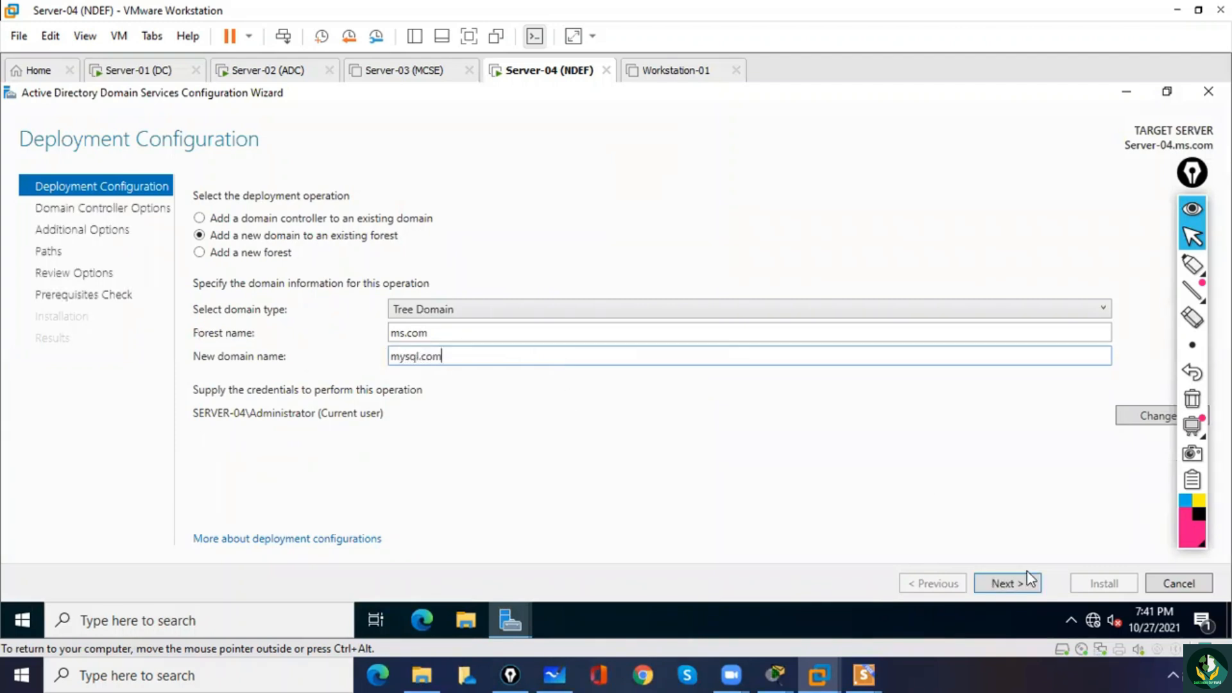
{"action": "left_click", "coordinate": [1006, 588]}
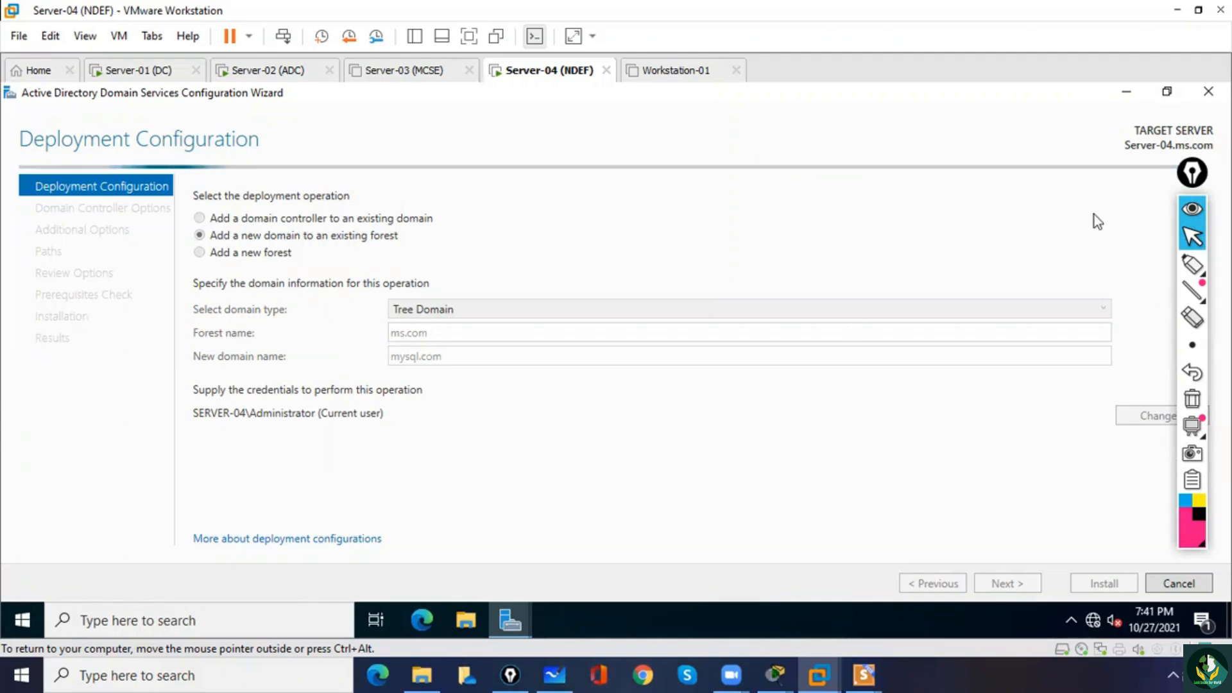
Move the annotation toolbar aside, supply the MS domain administrator's user name and account password, and proceed to the domain controller options.
{"action": "left_click", "coordinate": [1195, 175]}
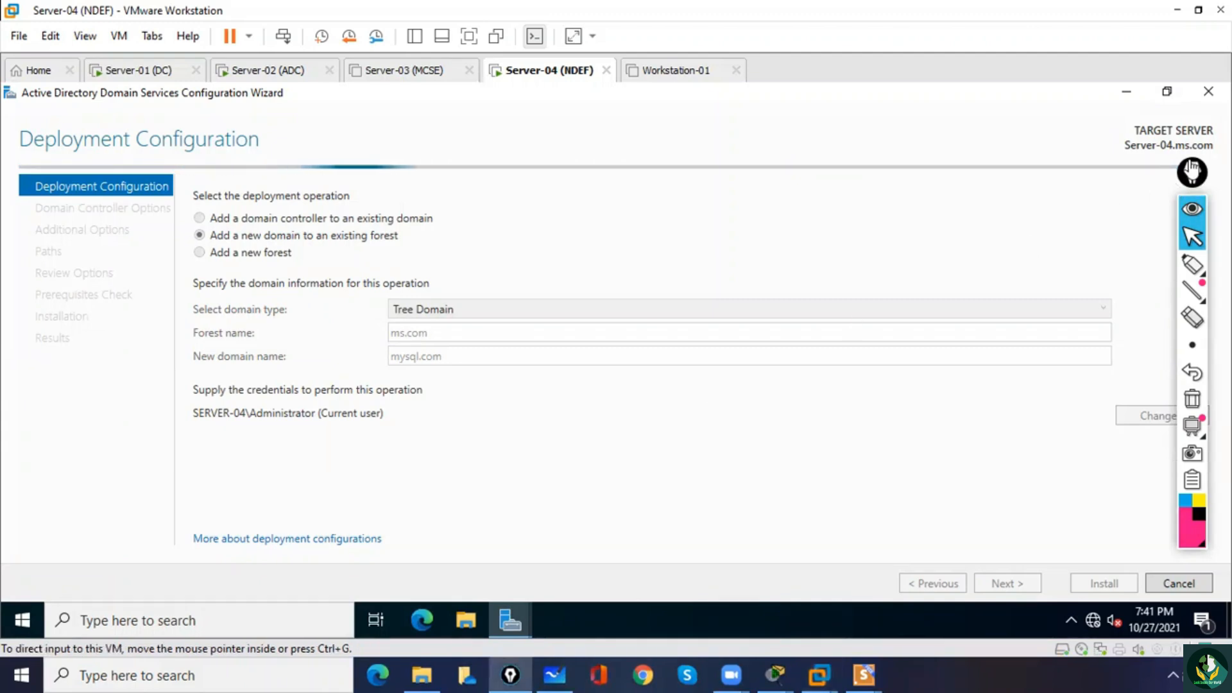
{"action": "left_click", "coordinate": [1192, 170]}
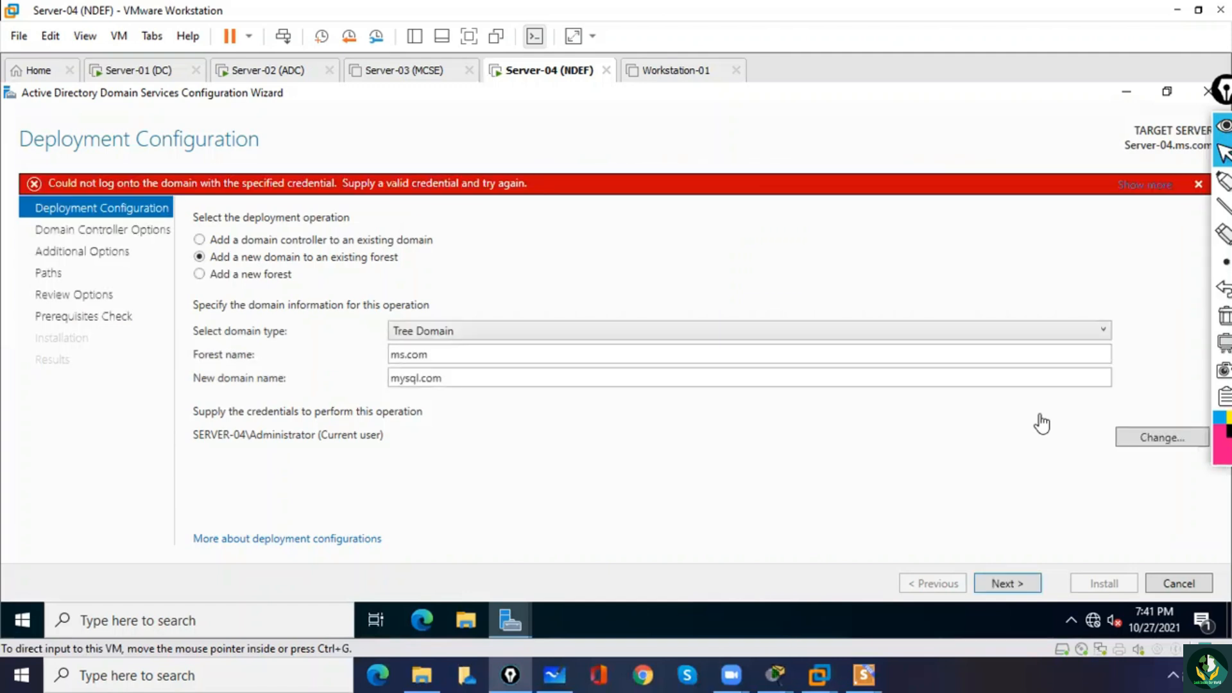
{"action": "left_click", "coordinate": [1147, 444]}
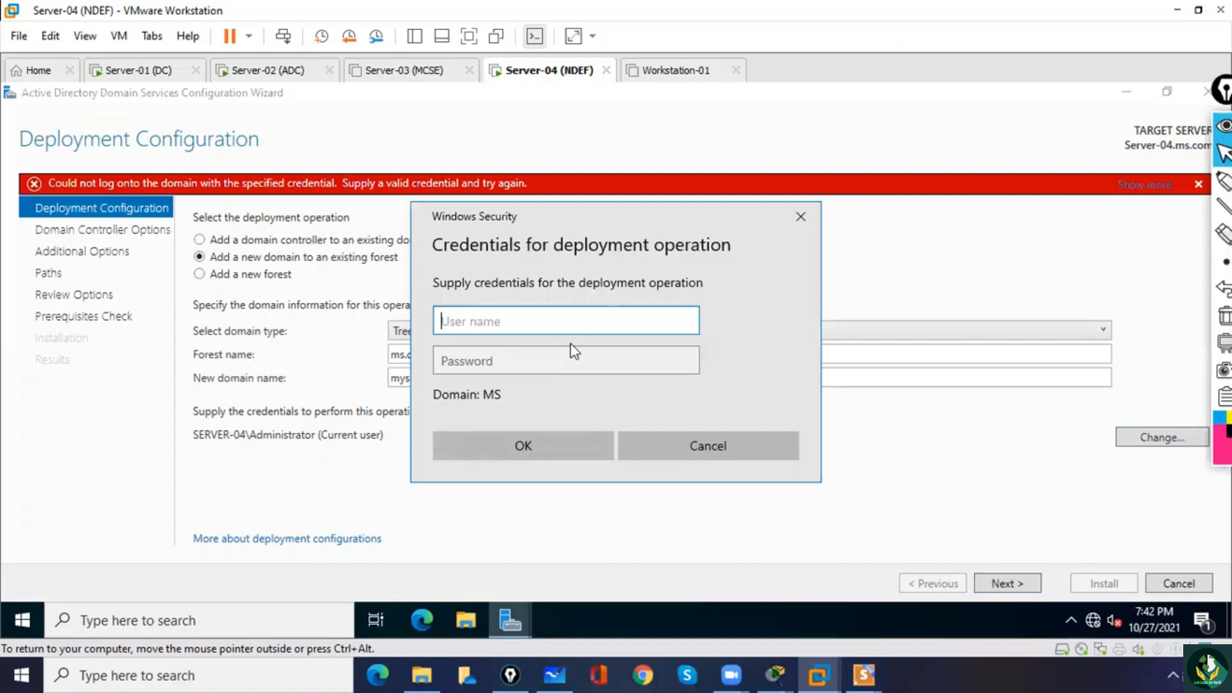
{"action": "type", "text": "administrator"}
{"action": "key", "text": "Tab"}
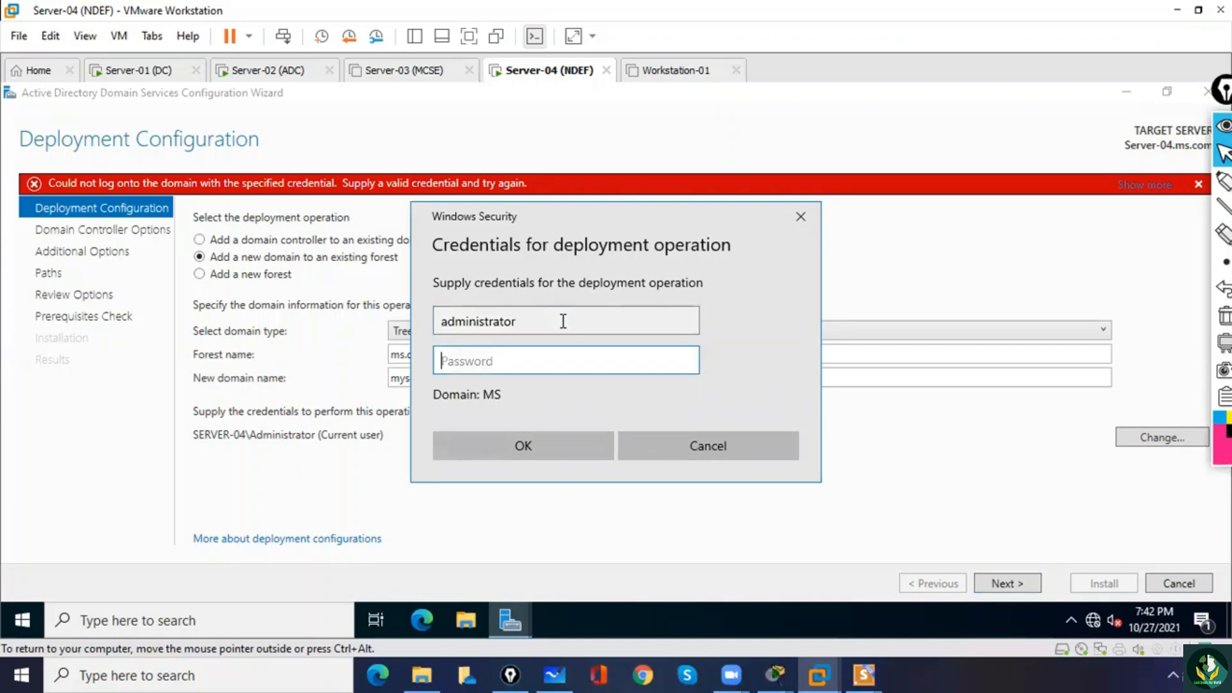
{"action": "type", "text": "123"}
{"action": "left_click", "coordinate": [686, 362]}
{"action": "left_click", "coordinate": [531, 448]}
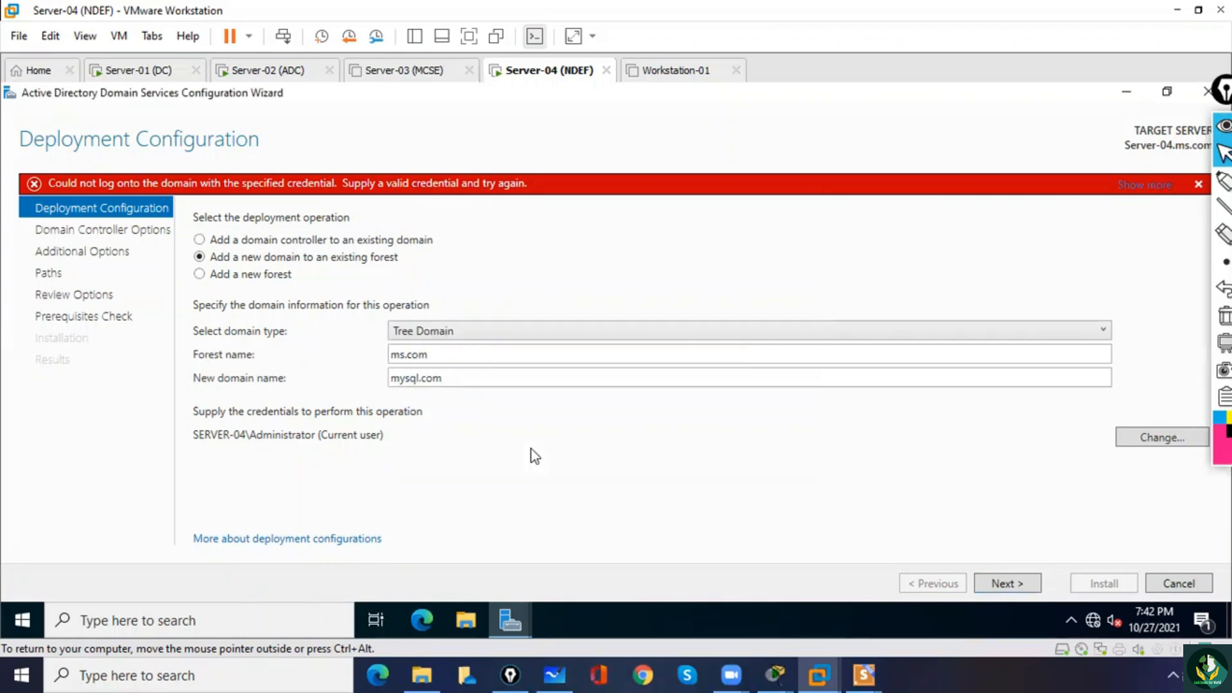
{"action": "left_click", "coordinate": [1023, 580]}
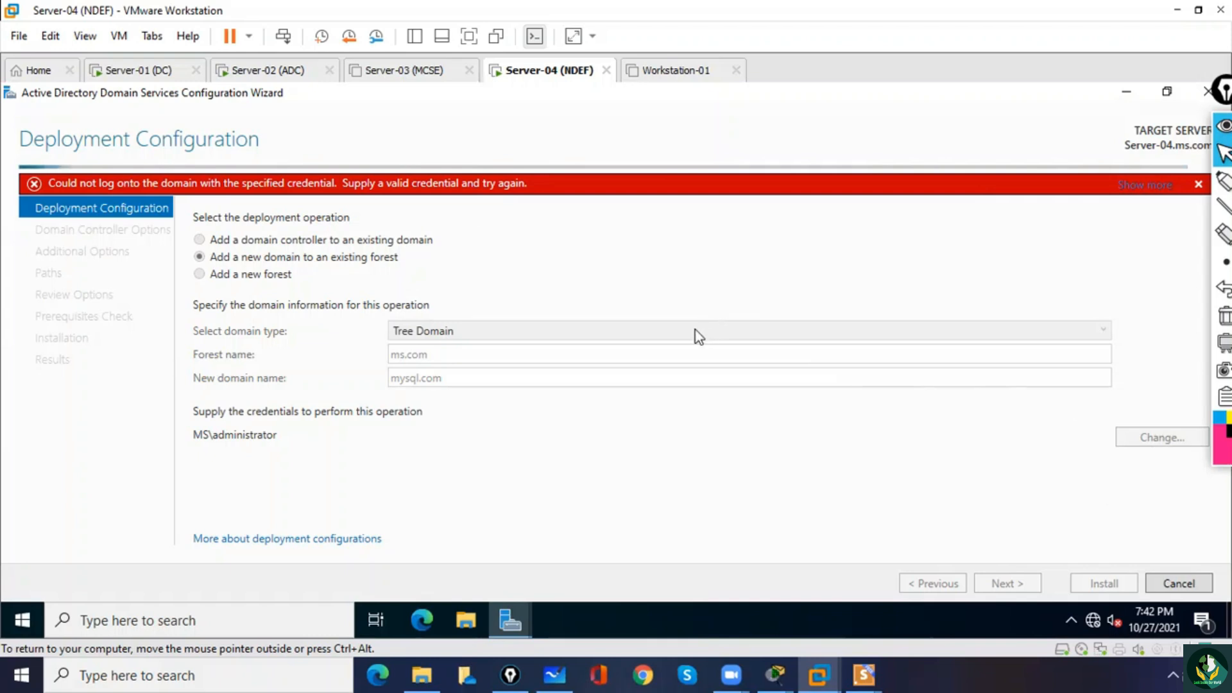
{"action": "left_click", "coordinate": [1198, 184]}
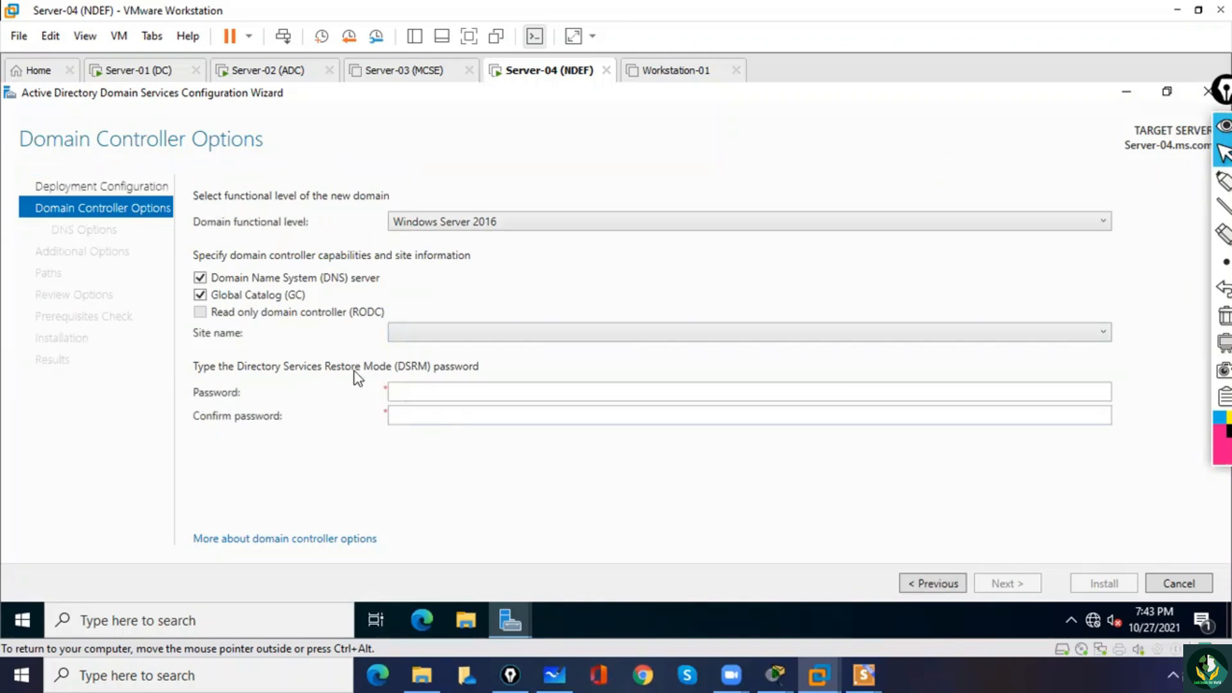
Enter and confirm the Directory Services Restore Mode password, keeping DNS server and Global Catalog enabled, and proceed to the DNS options.
{"action": "left_click", "coordinate": [443, 339]}
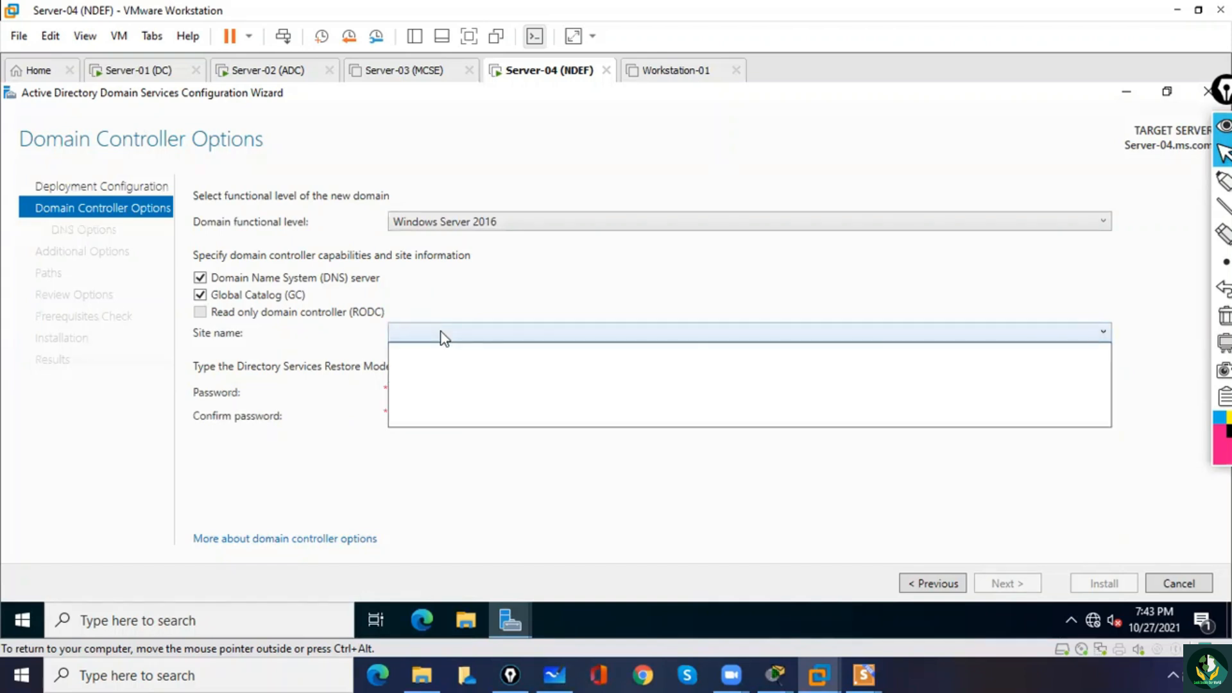
{"action": "left_click", "coordinate": [446, 286]}
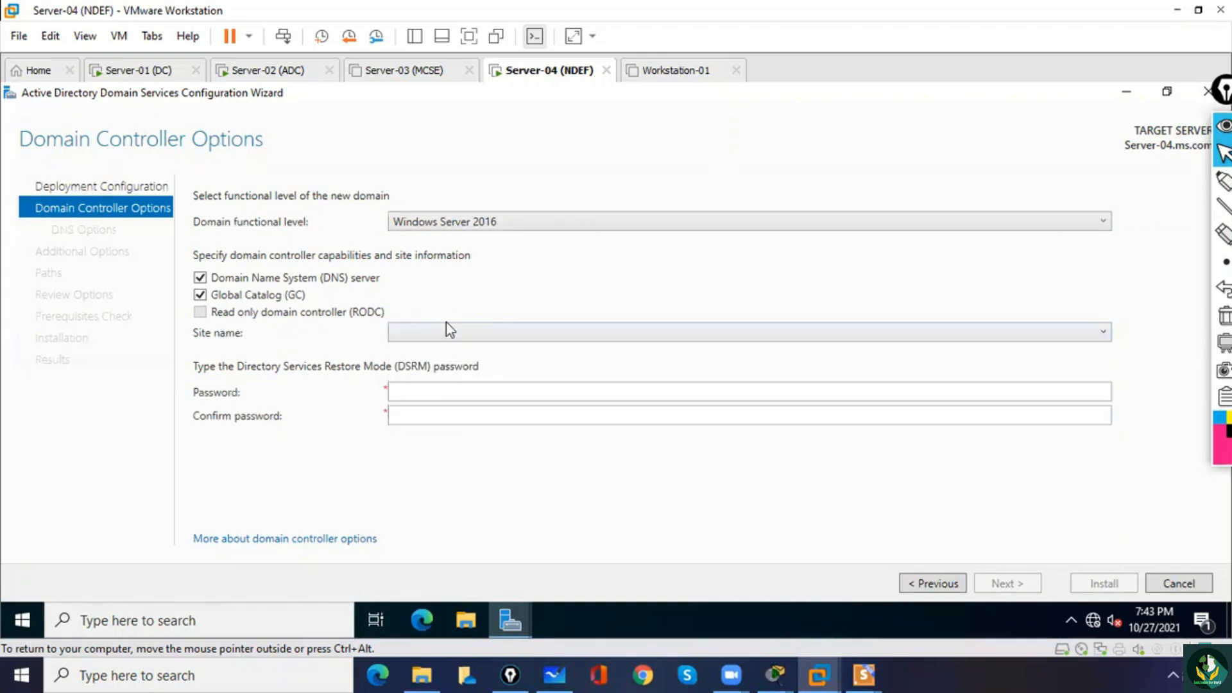
{"action": "left_click", "coordinate": [426, 392]}
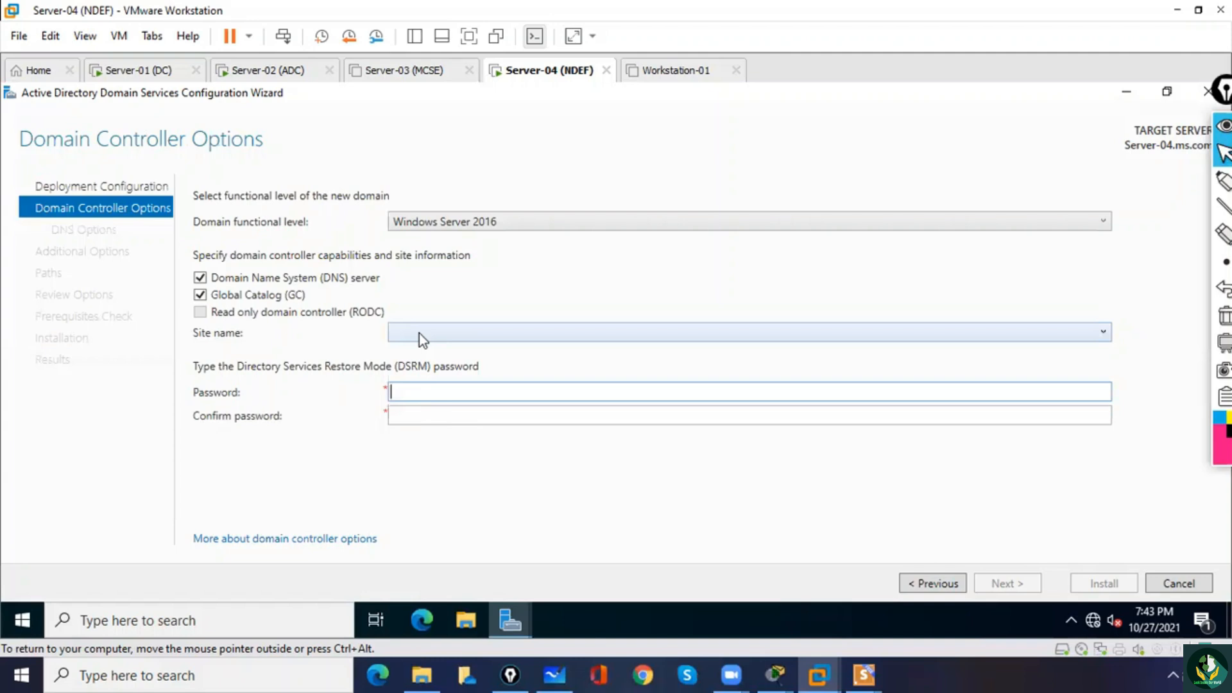
{"action": "type", "text": "Pa$$w0rd12"}
{"action": "key", "text": "Tab"}
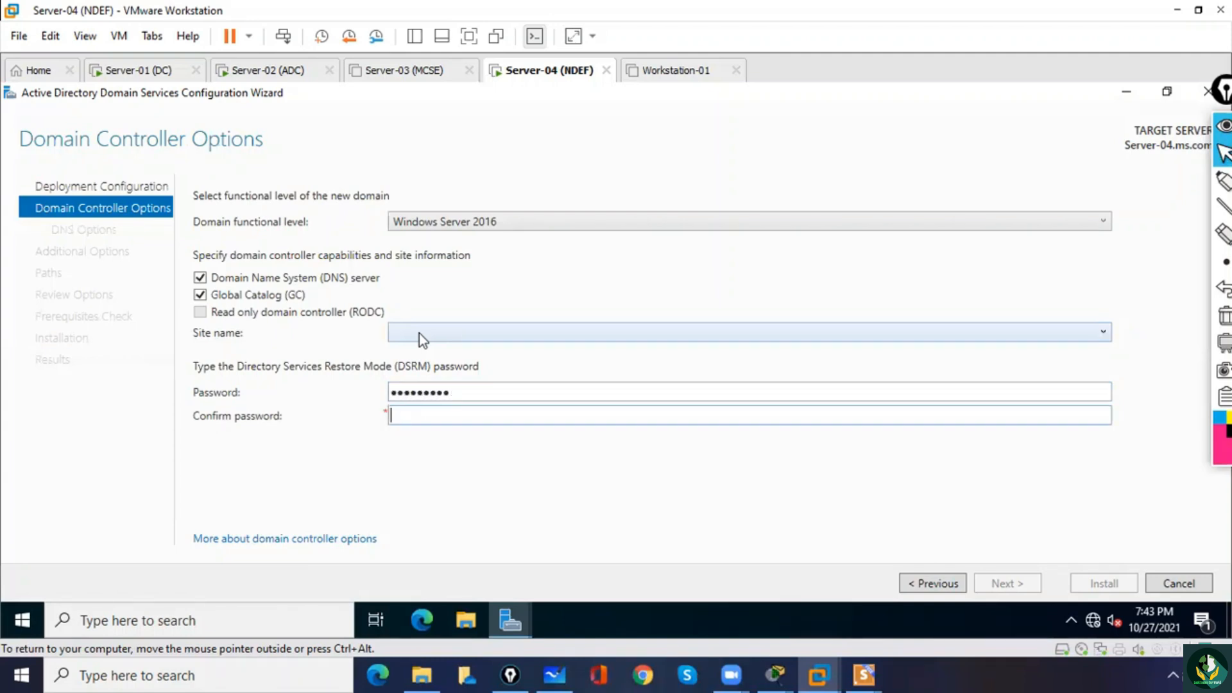
{"action": "type", "text": "Pa$$w0rd12"}
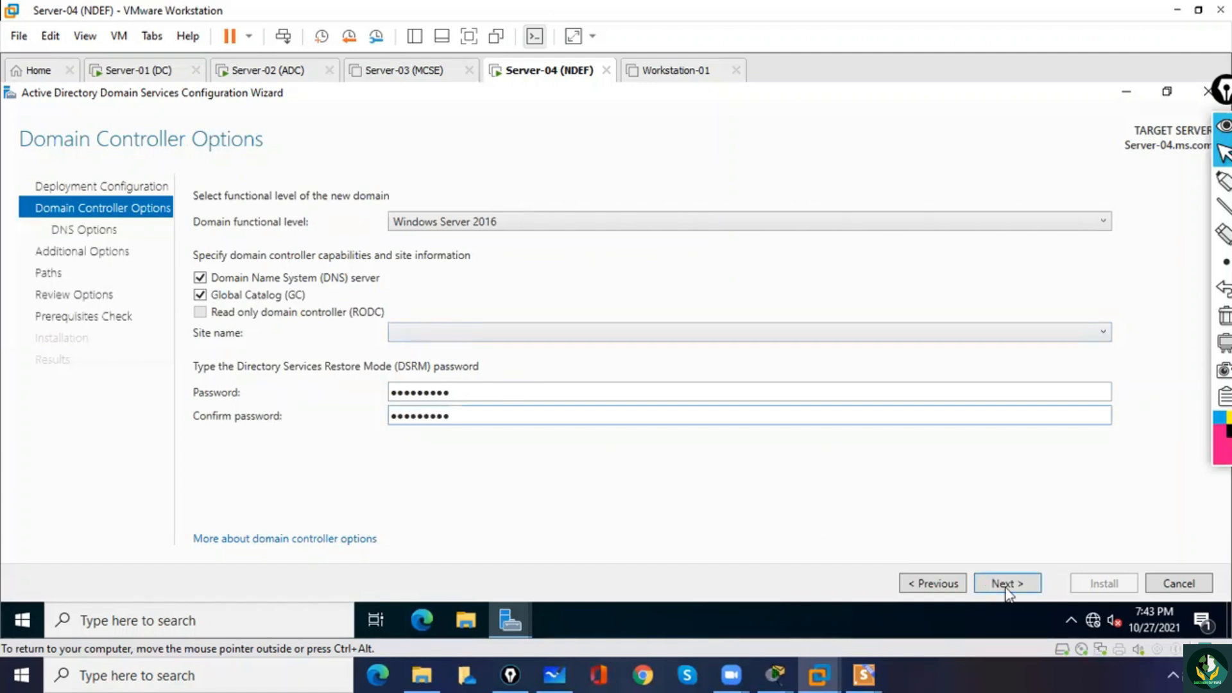
{"action": "left_click", "coordinate": [1022, 584]}
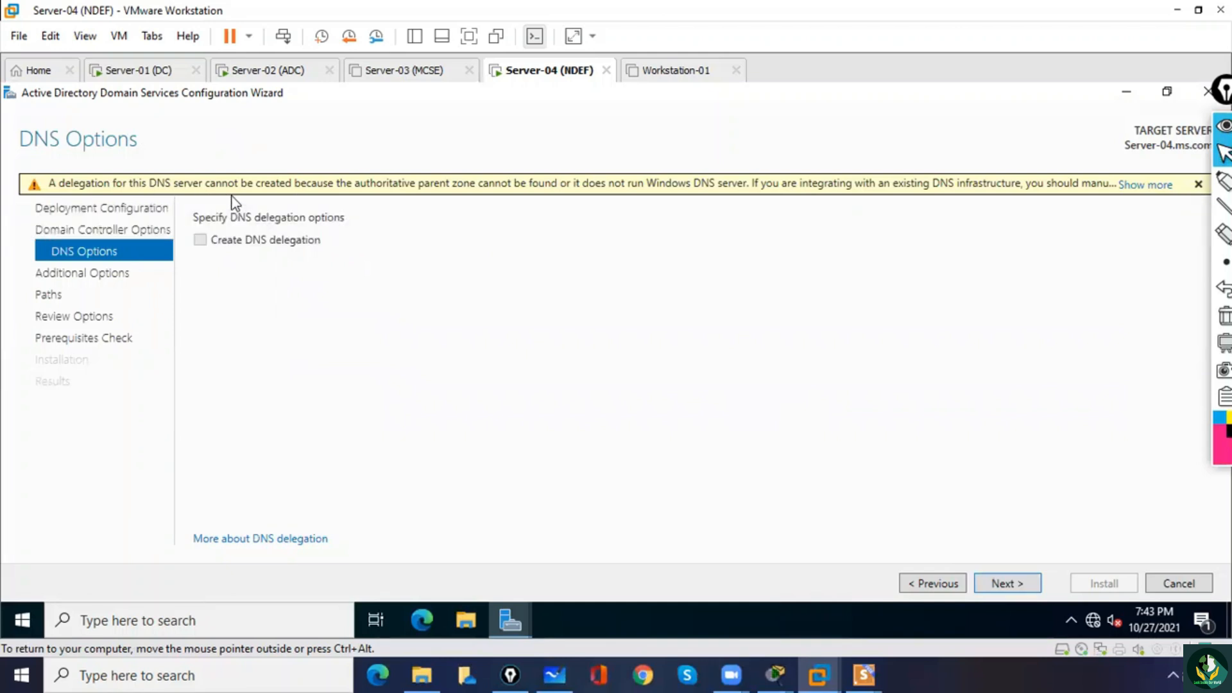
Accept the remaining wizard settings without DNS delegation, with NetBIOS name MYSQL and the default folder paths, and install the domain controller.
{"action": "left_click", "coordinate": [1022, 584]}
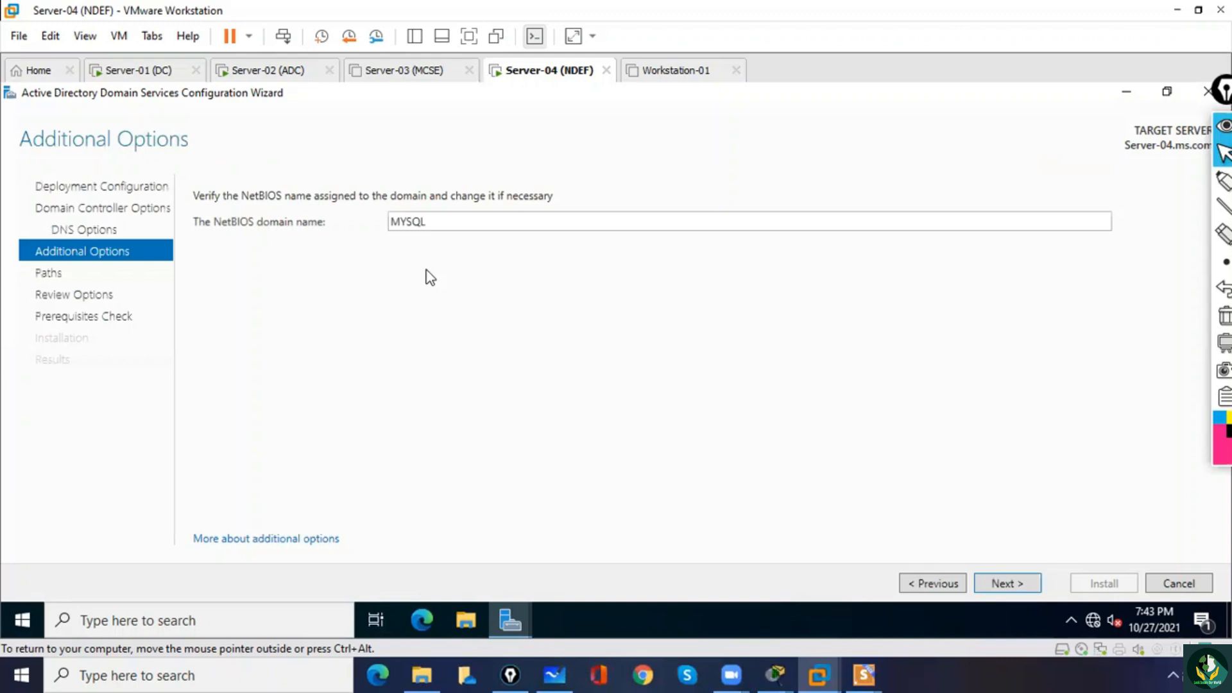
{"action": "left_click", "coordinate": [1000, 586]}
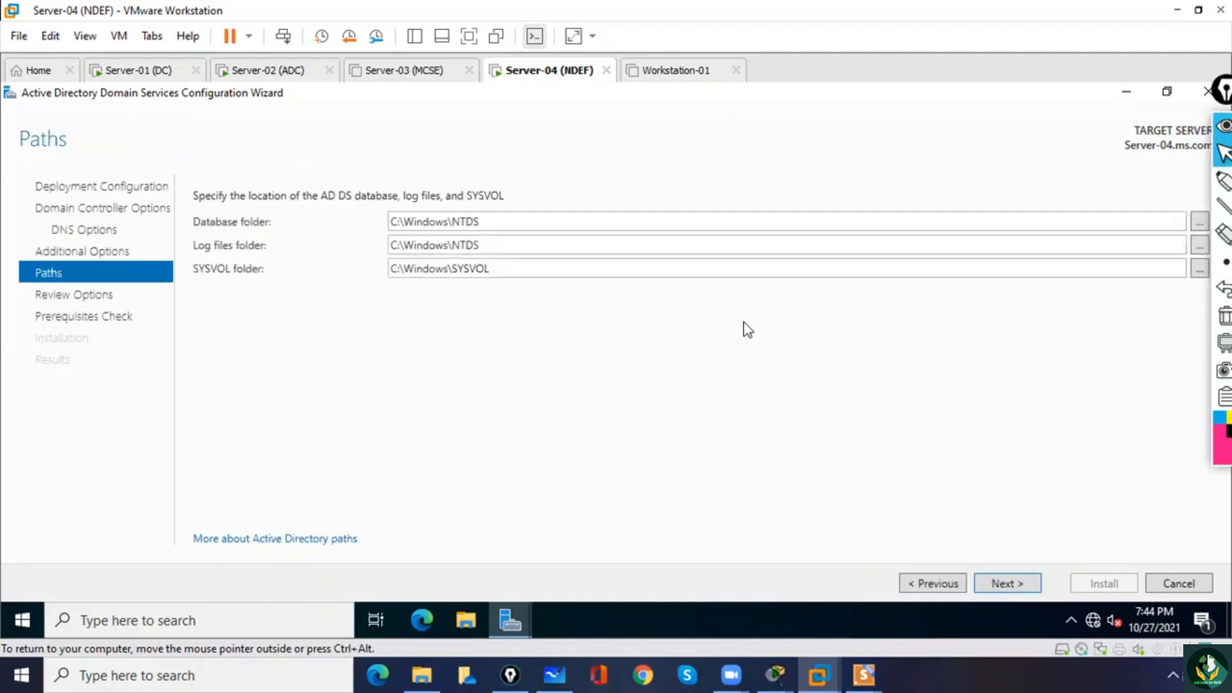
{"action": "left_click", "coordinate": [1006, 585]}
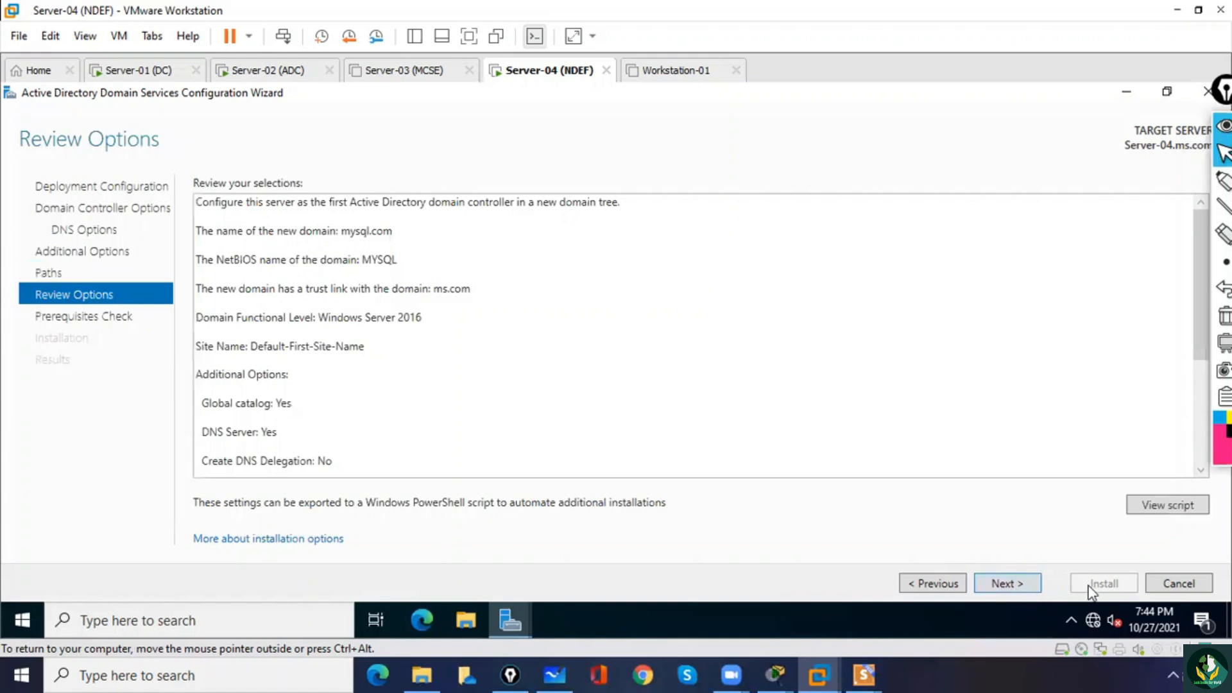
{"action": "left_click", "coordinate": [1011, 583]}
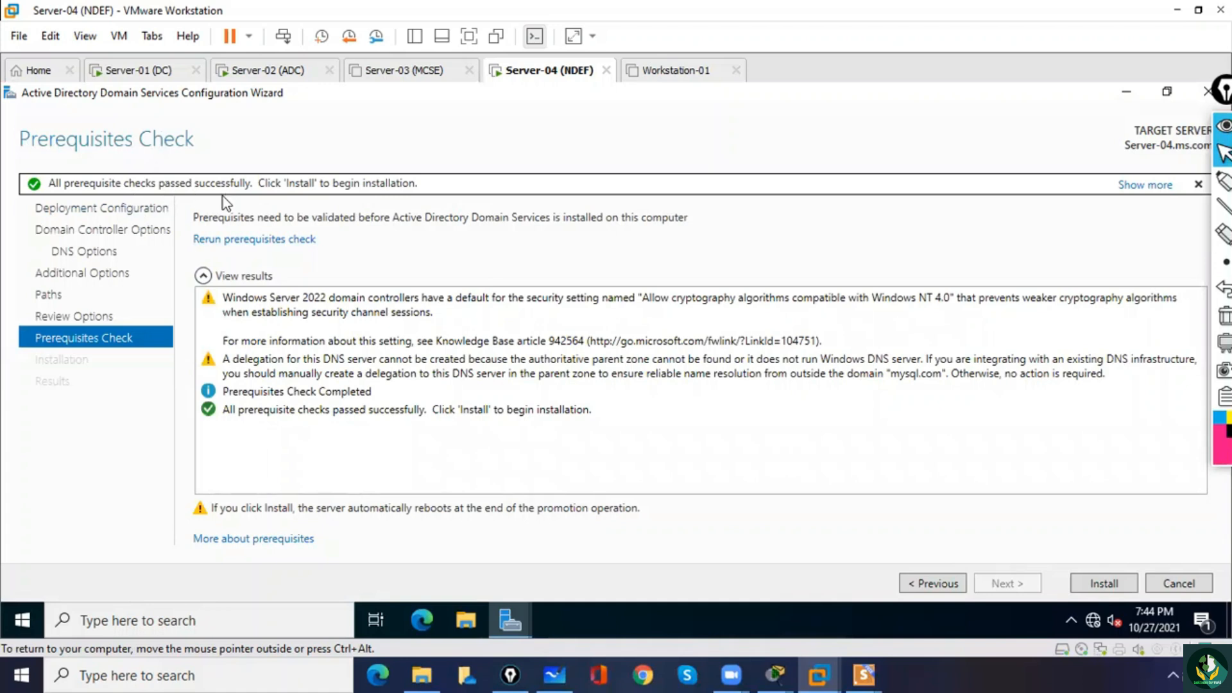
{"action": "left_click", "coordinate": [1099, 588]}
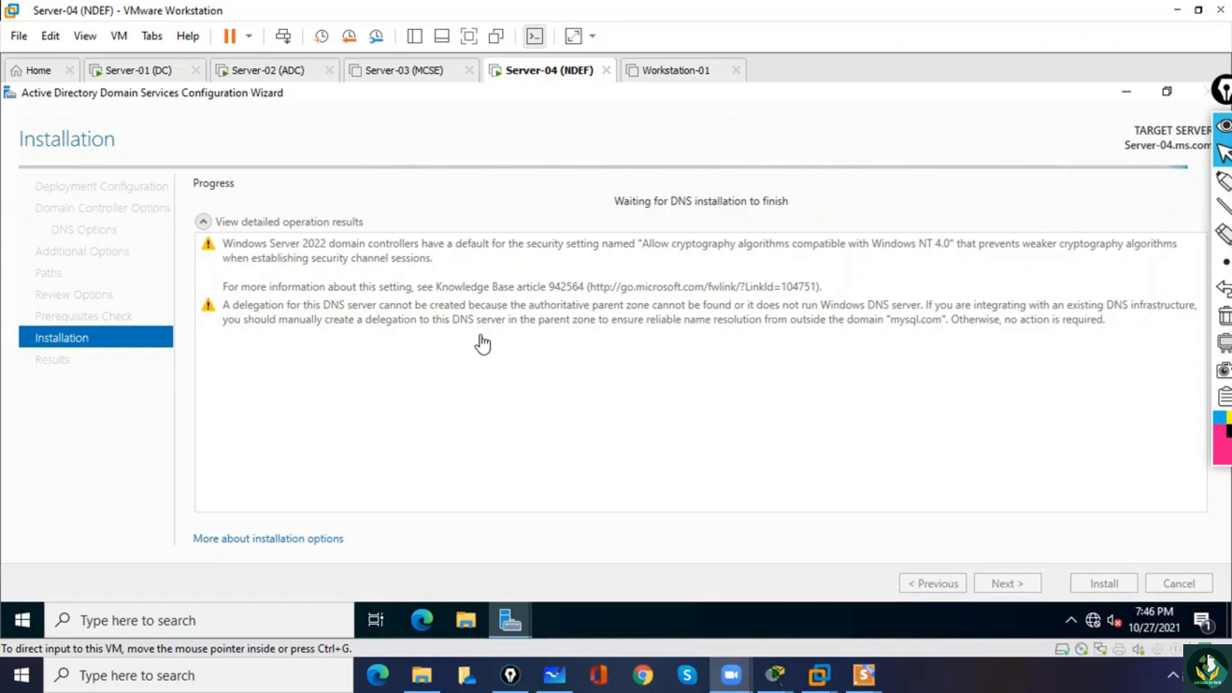
{"action": "left_click", "coordinate": [453, 347]}
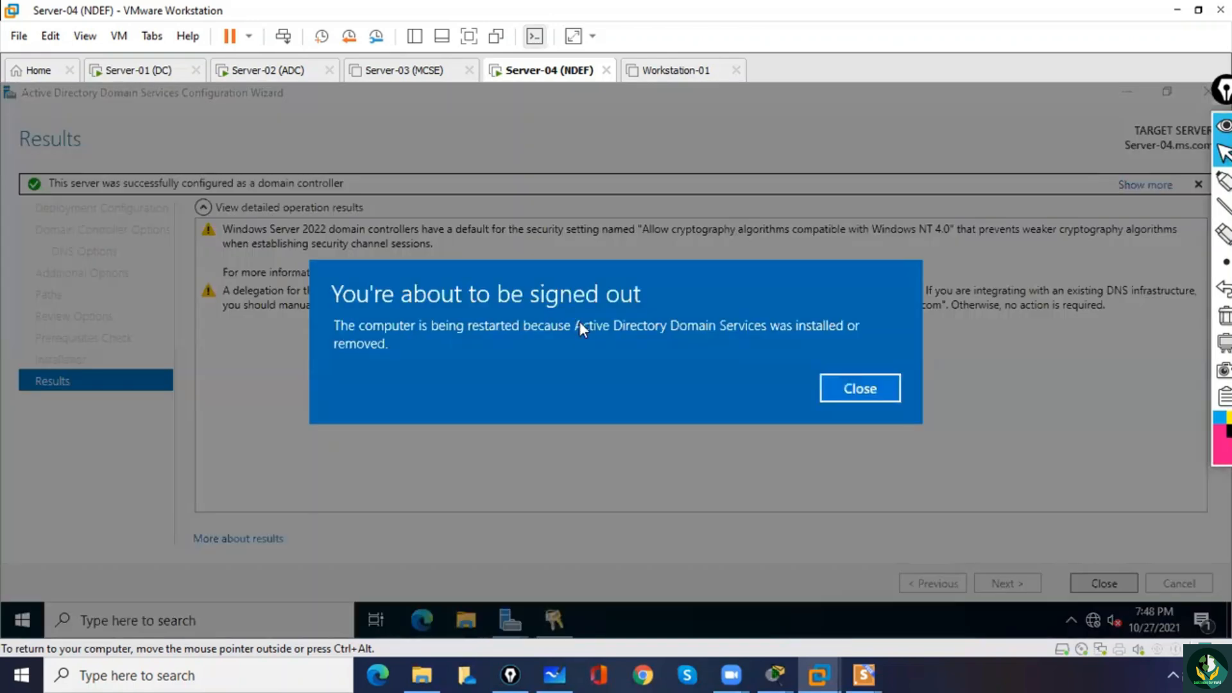
Dismiss the sign-out notice, close the wizard's results and restart Server-04 with the reason Other (Unplanned), releasing input back to the host.
{"action": "left_click", "coordinate": [842, 392]}
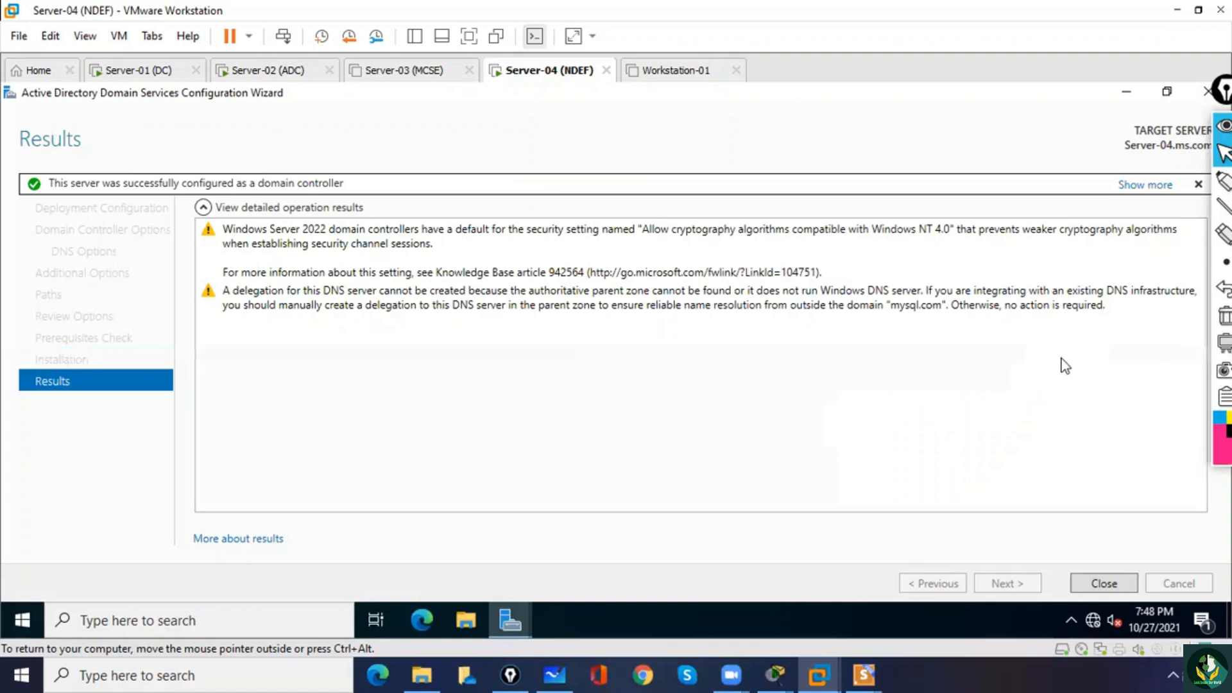
{"action": "left_click", "coordinate": [1104, 583]}
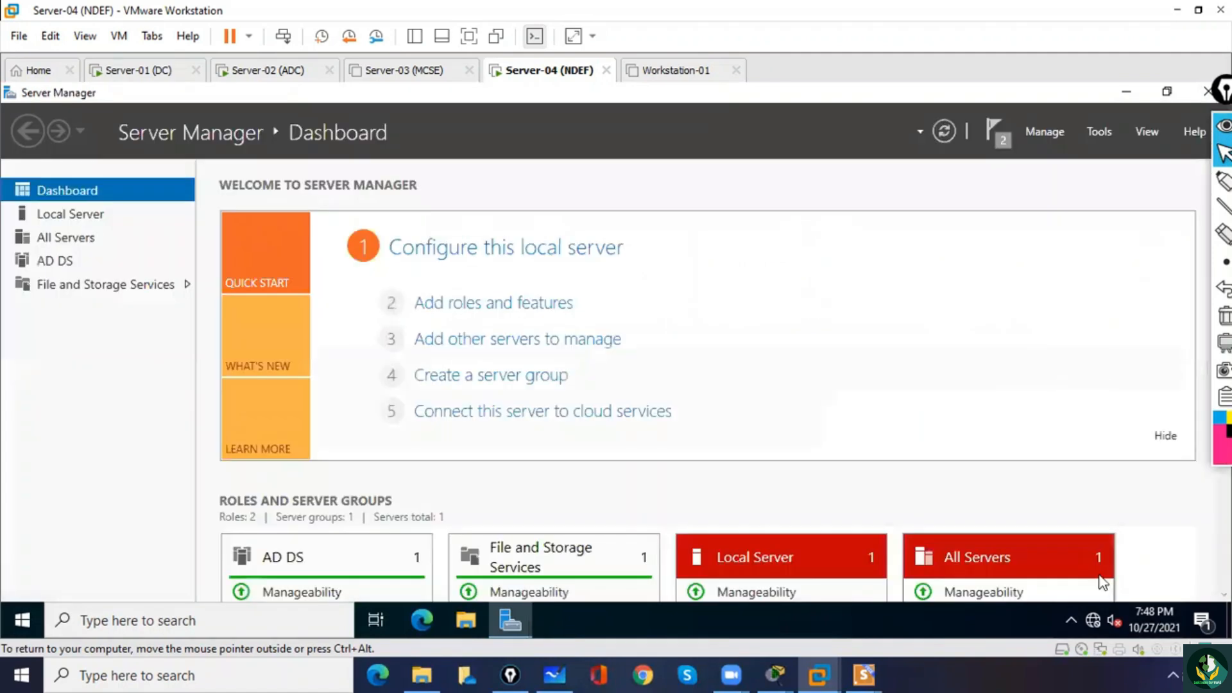
{"action": "right_click", "coordinate": [27, 618]}
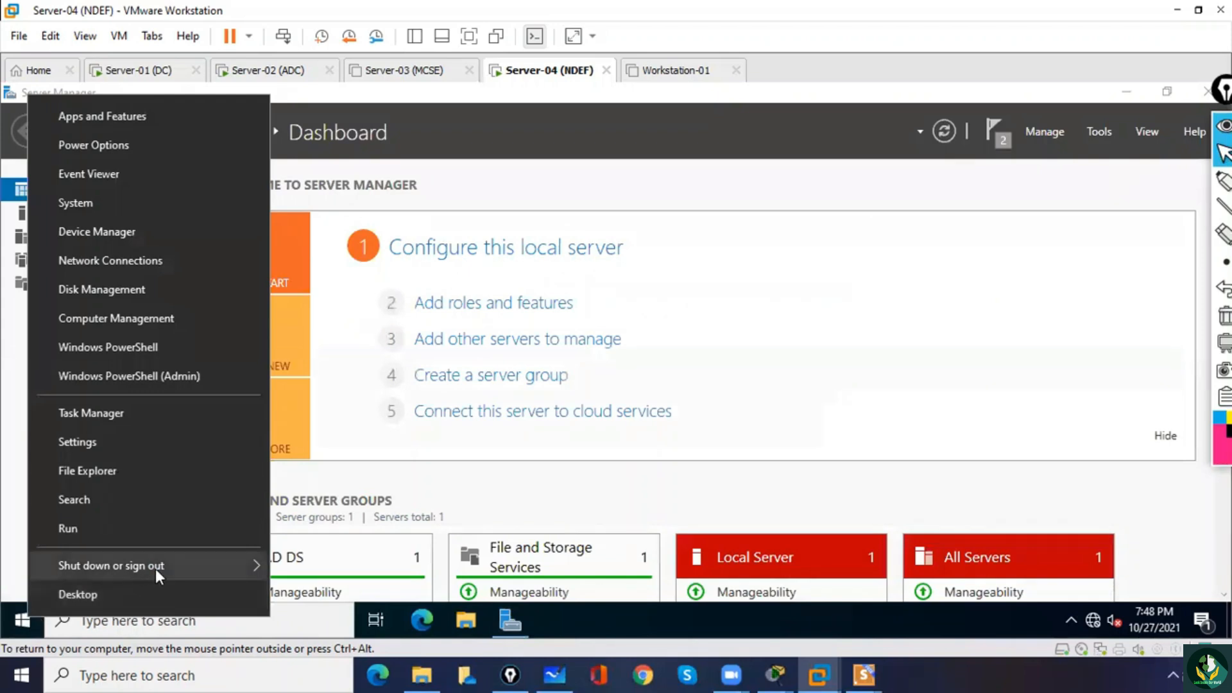
{"action": "mouse_move", "coordinate": [155, 568]}
{"action": "left_click", "coordinate": [323, 567]}
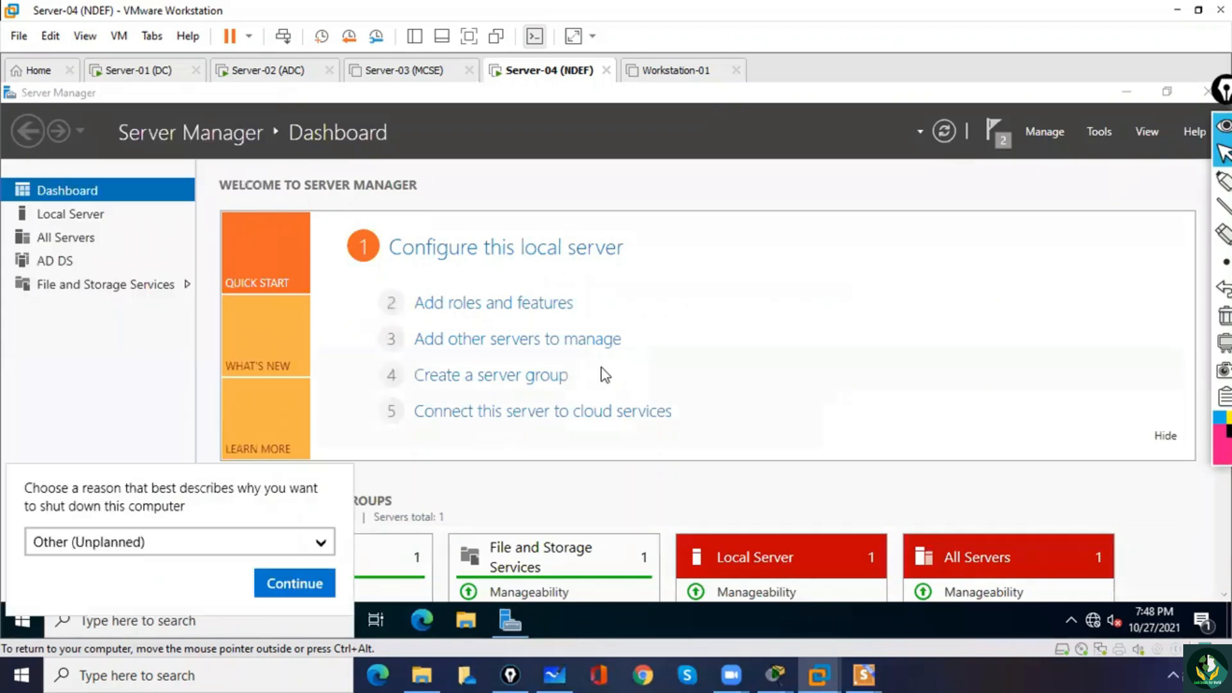
{"action": "left_click", "coordinate": [270, 585]}
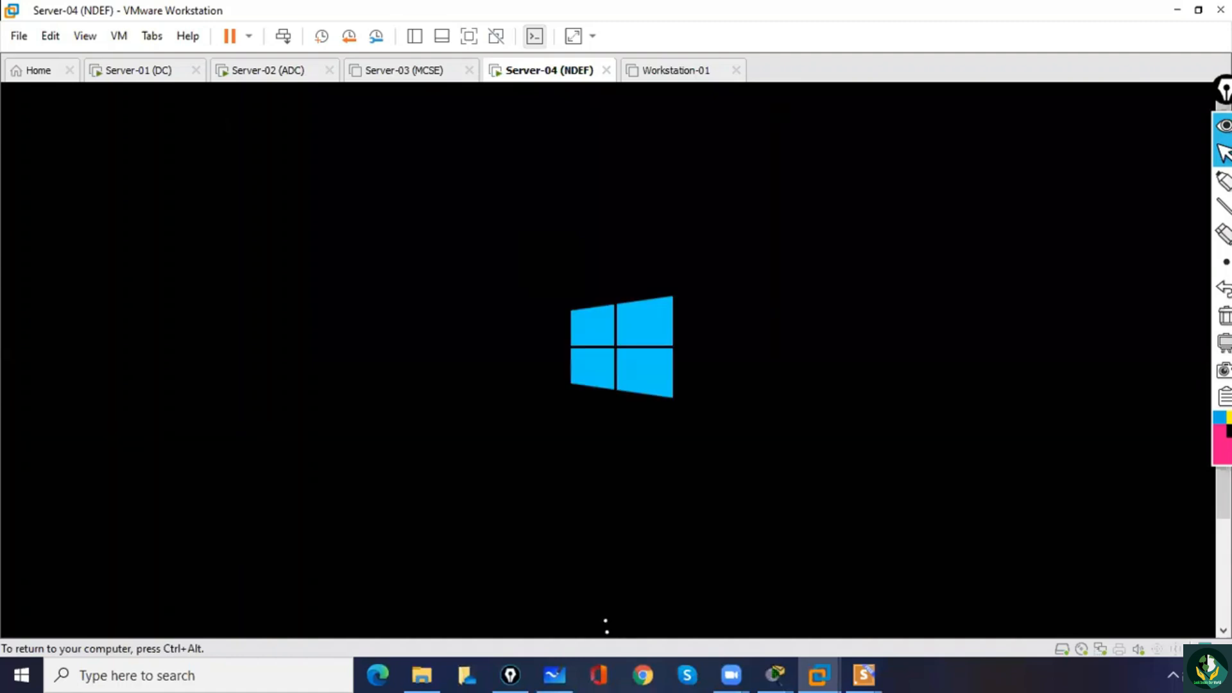
{"action": "key", "text": "ctrl+alt"}
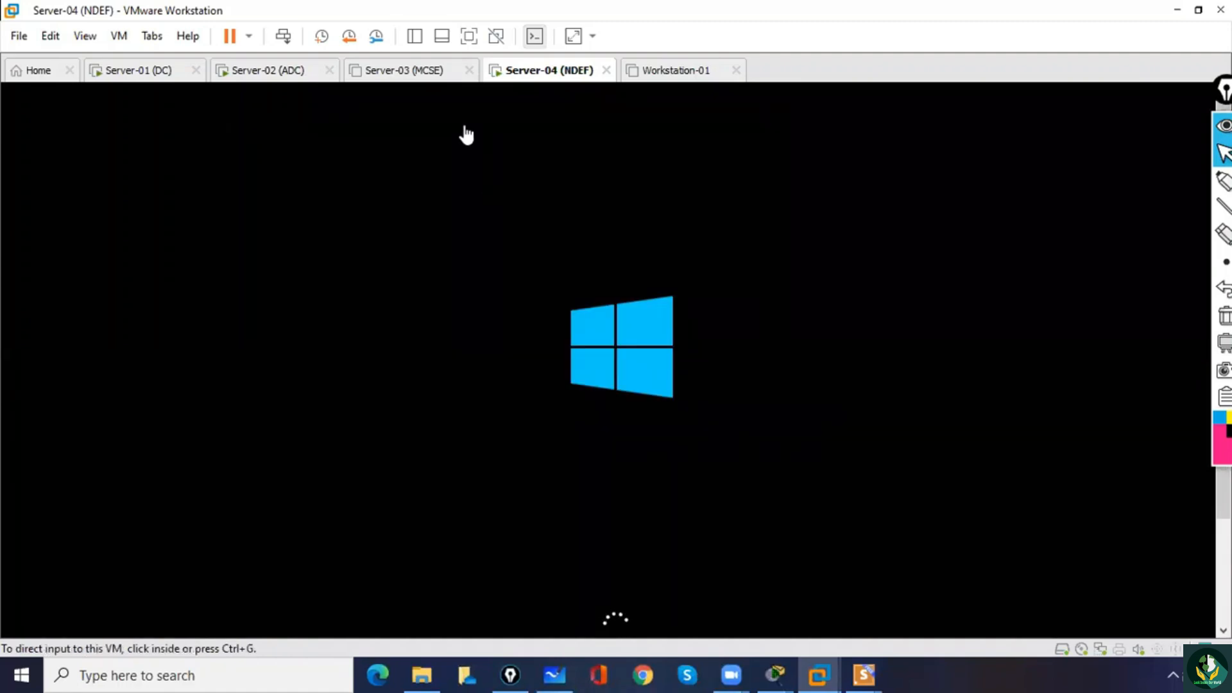
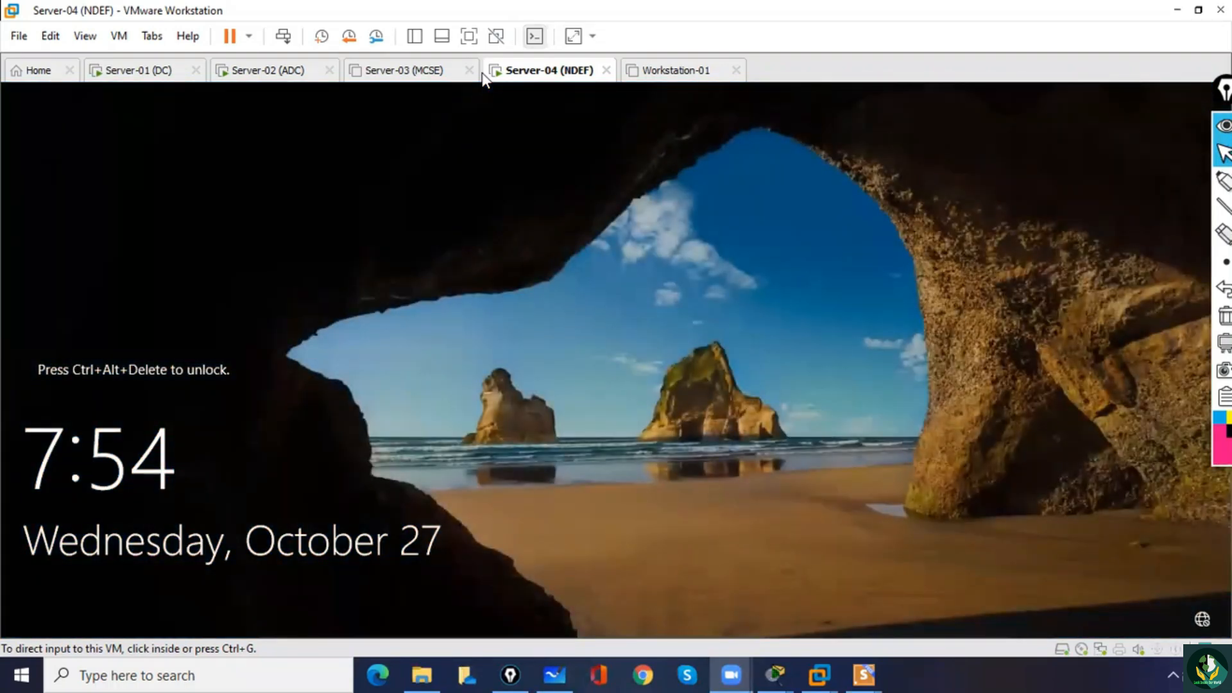
Sign in to Server-04 as MYSQL\Administrator with the account password, dismiss the Windows Admin Center notice and minimise Server Manager.
{"action": "left_click", "coordinate": [498, 257]}
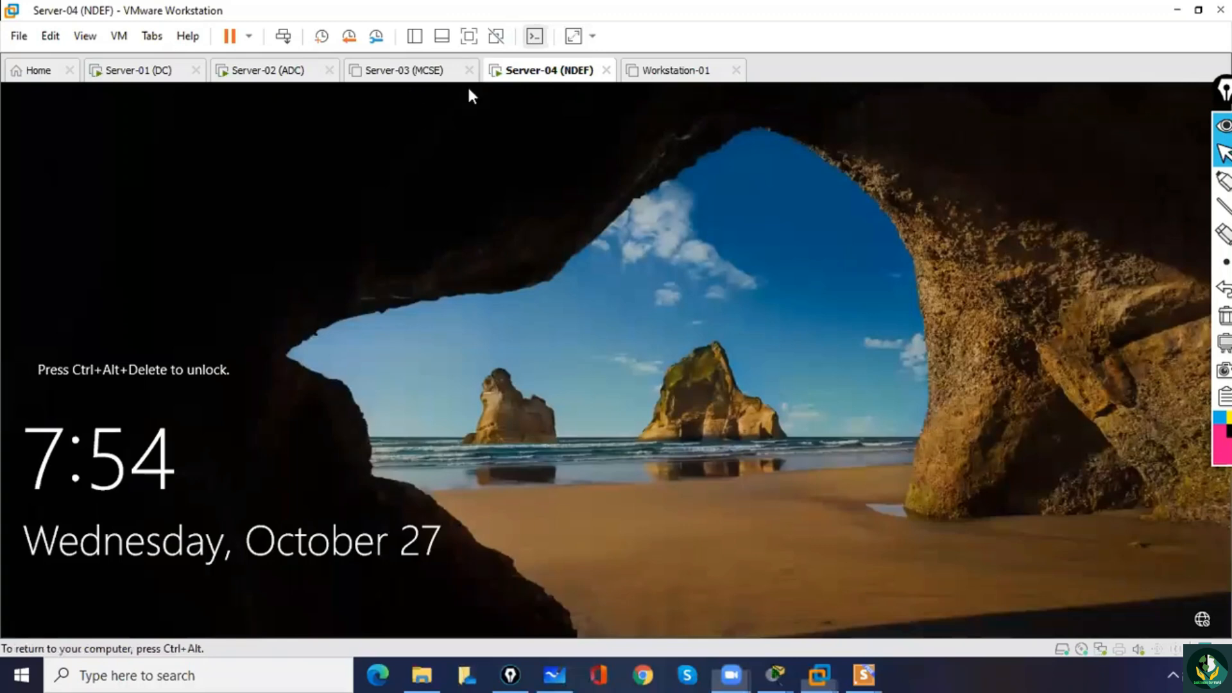
{"action": "left_click", "coordinate": [283, 36]}
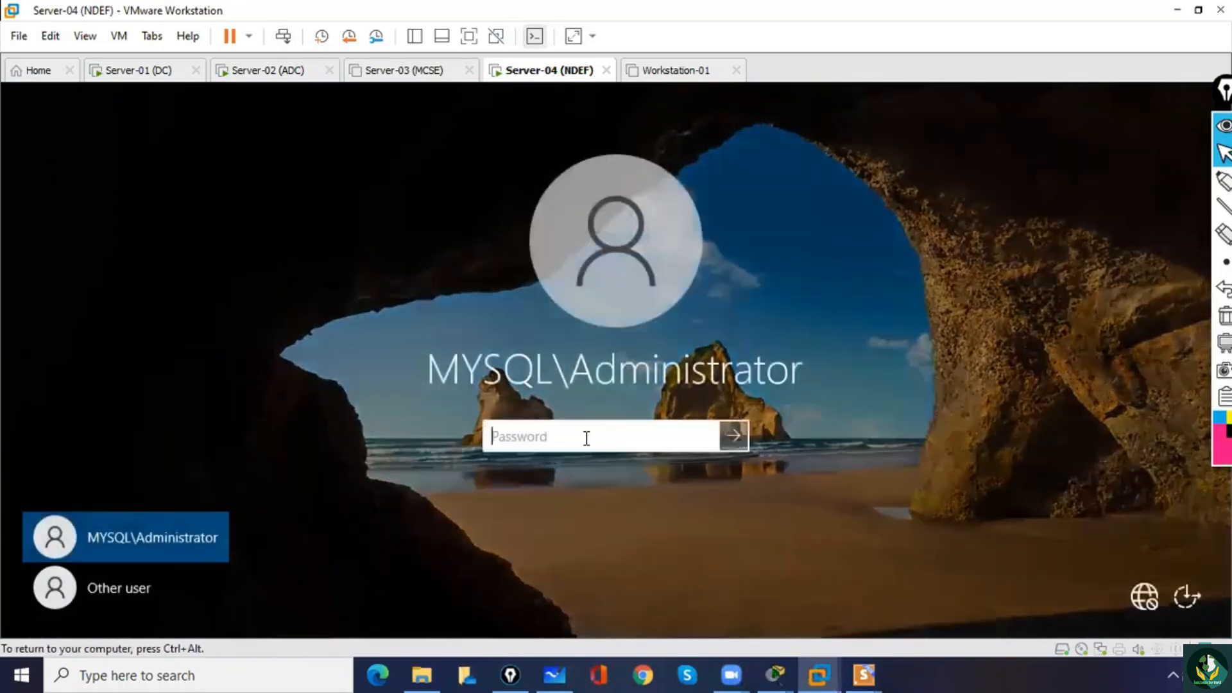
{"action": "type", "text": "***"}
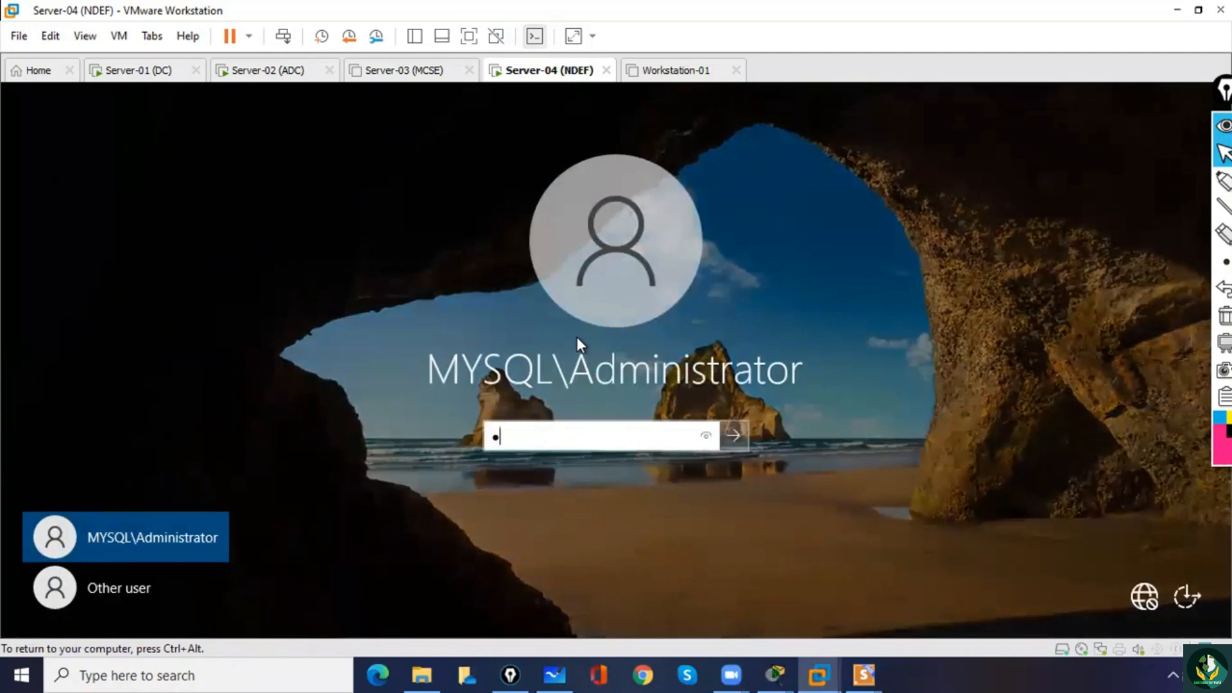
{"action": "type", "text": "******"}
{"action": "key", "text": "Return"}
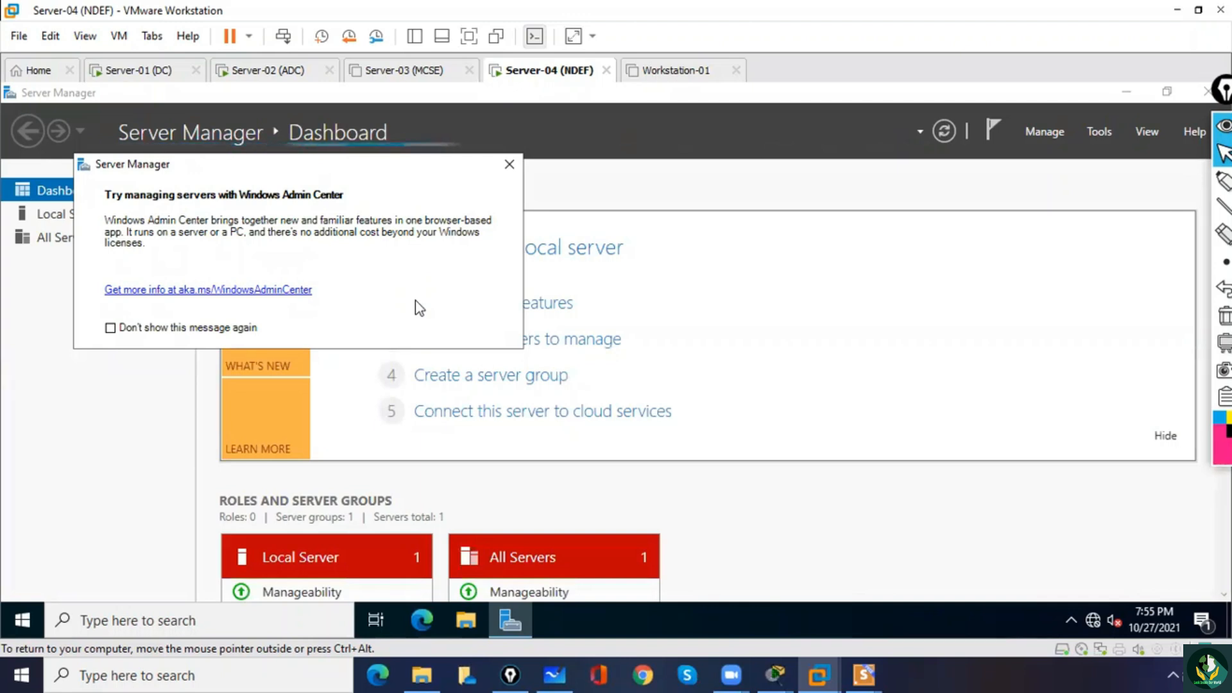
{"action": "left_click", "coordinate": [508, 167]}
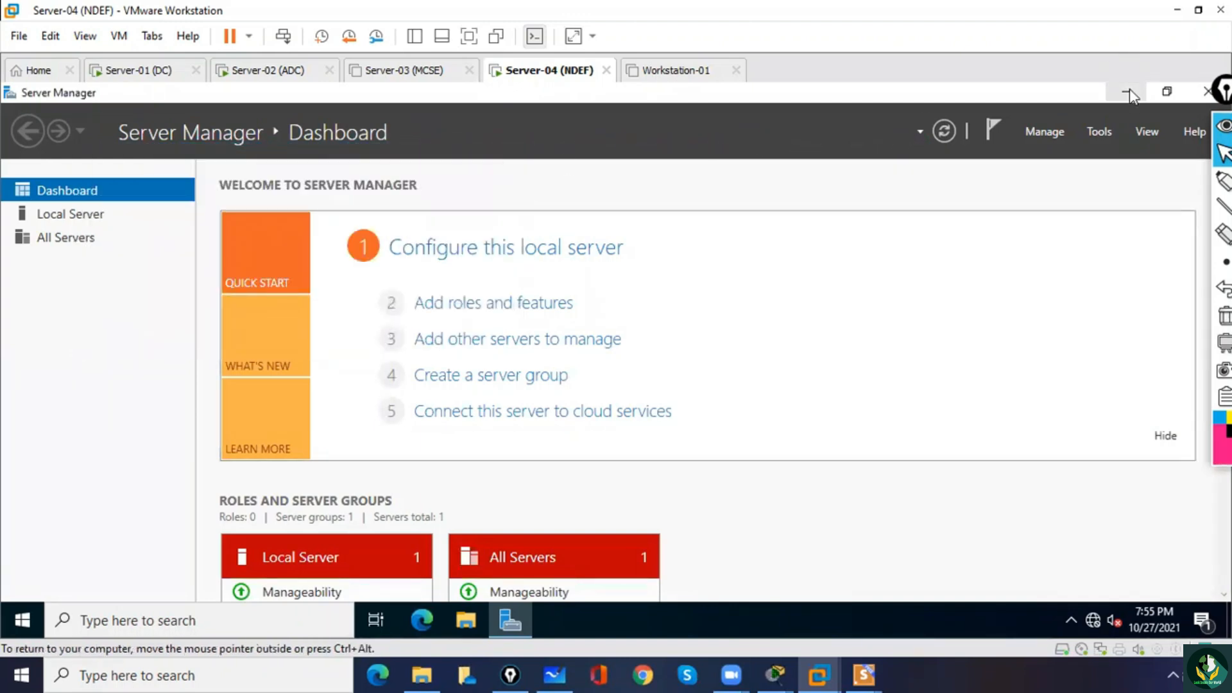
{"action": "left_click", "coordinate": [1129, 93]}
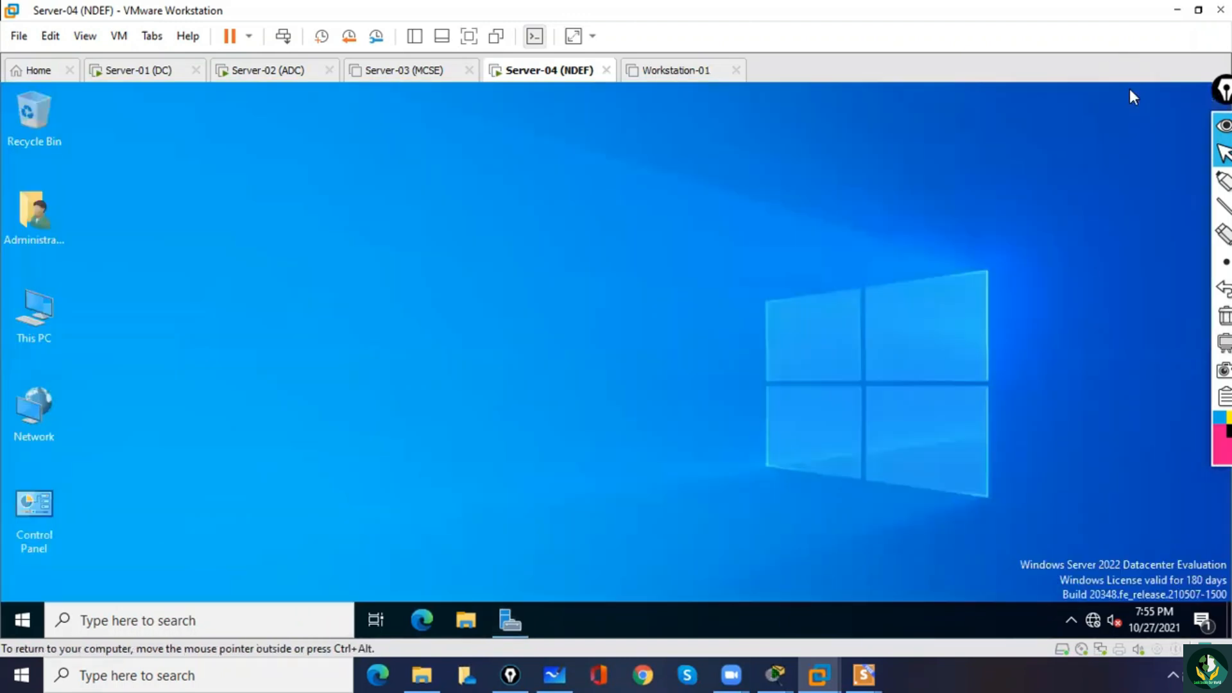
Check the full computer name and domain membership of this PC in its advanced system properties.
{"action": "right_click", "coordinate": [45, 309]}
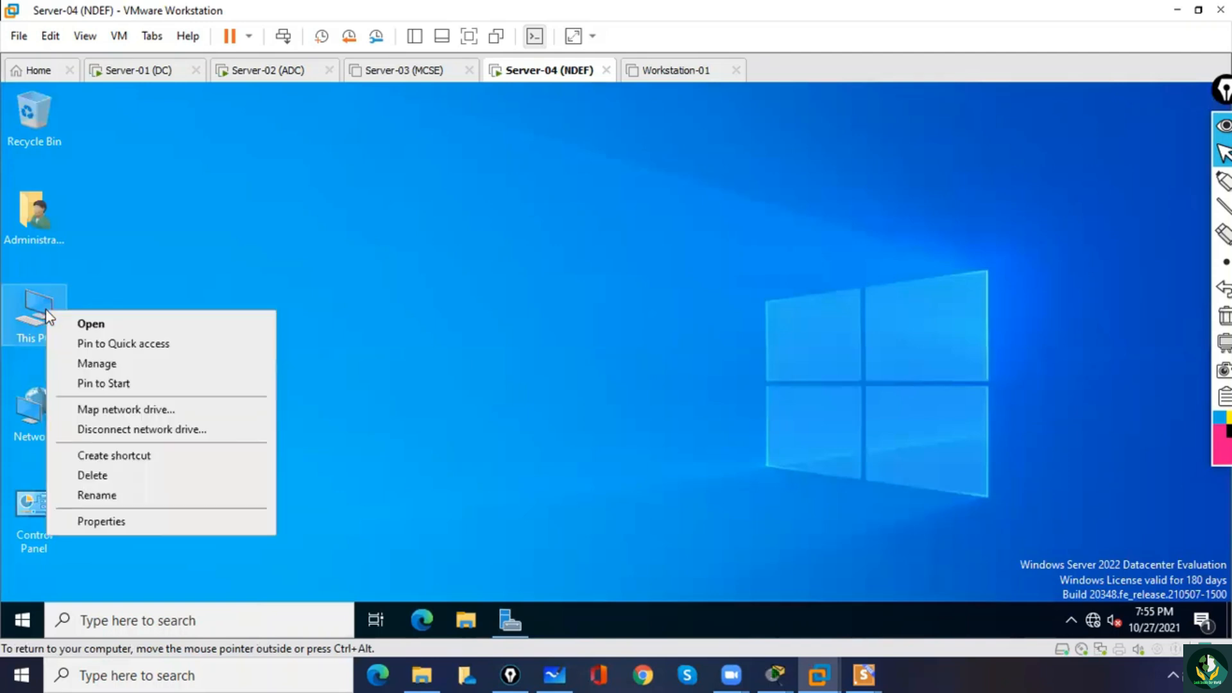
{"action": "left_click", "coordinate": [101, 522]}
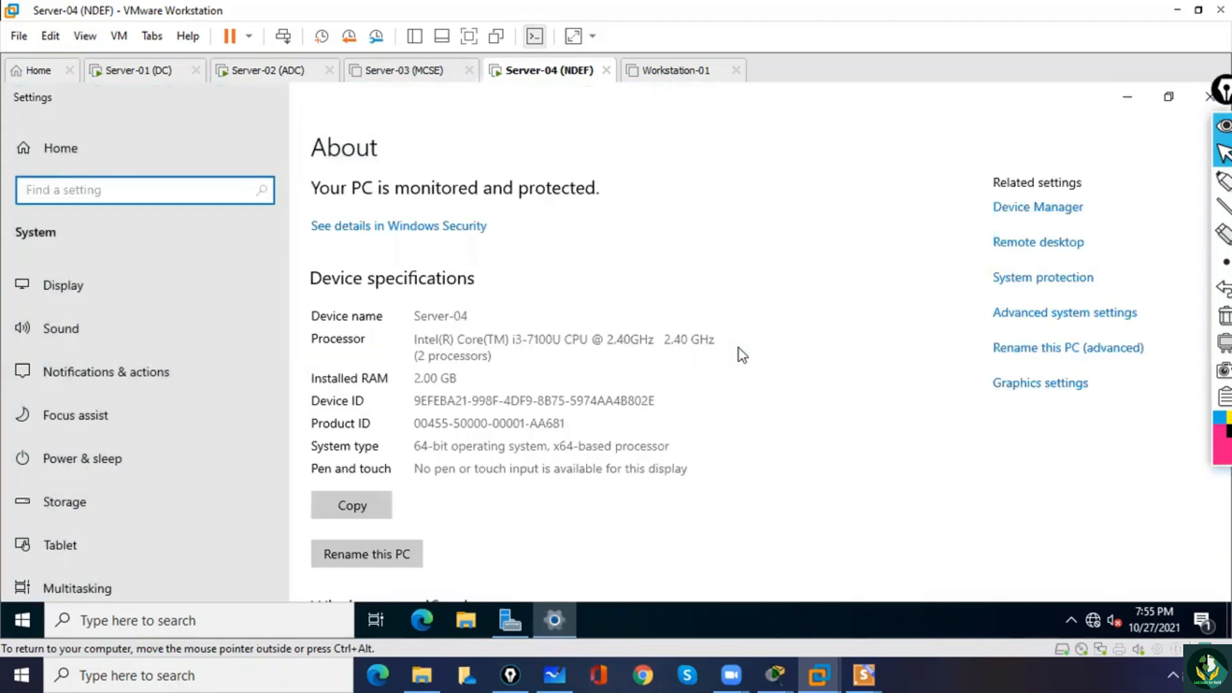
{"action": "left_click", "coordinate": [1050, 314]}
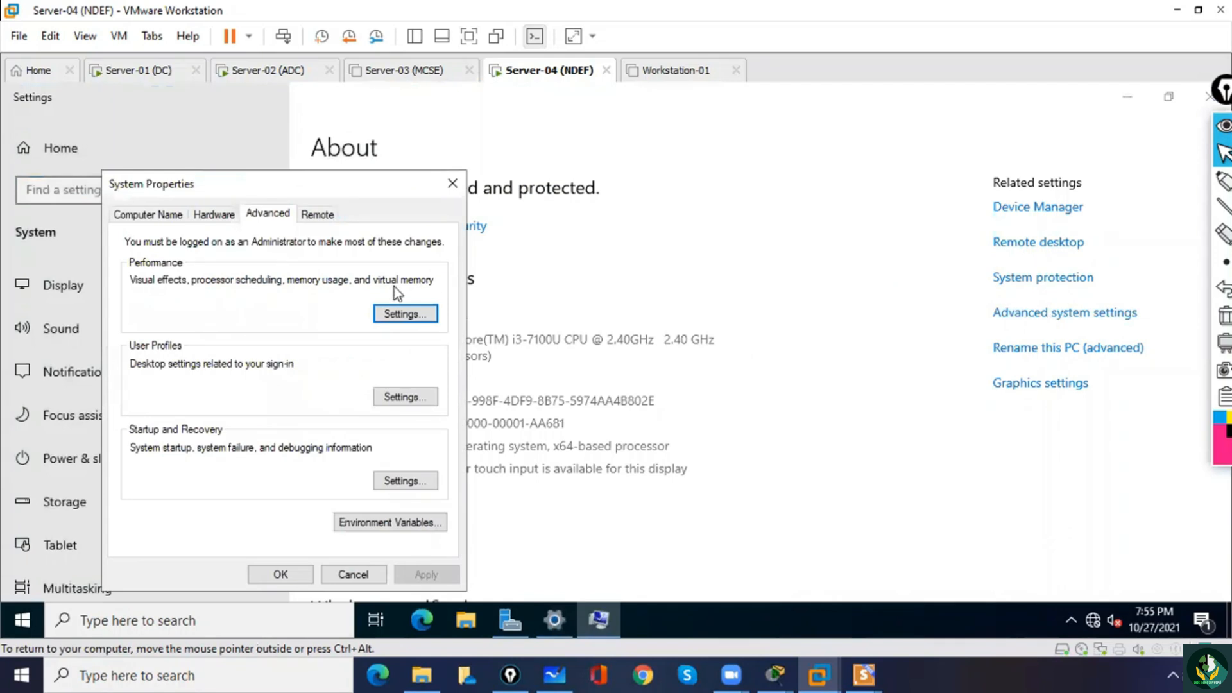
{"action": "left_click", "coordinate": [165, 213]}
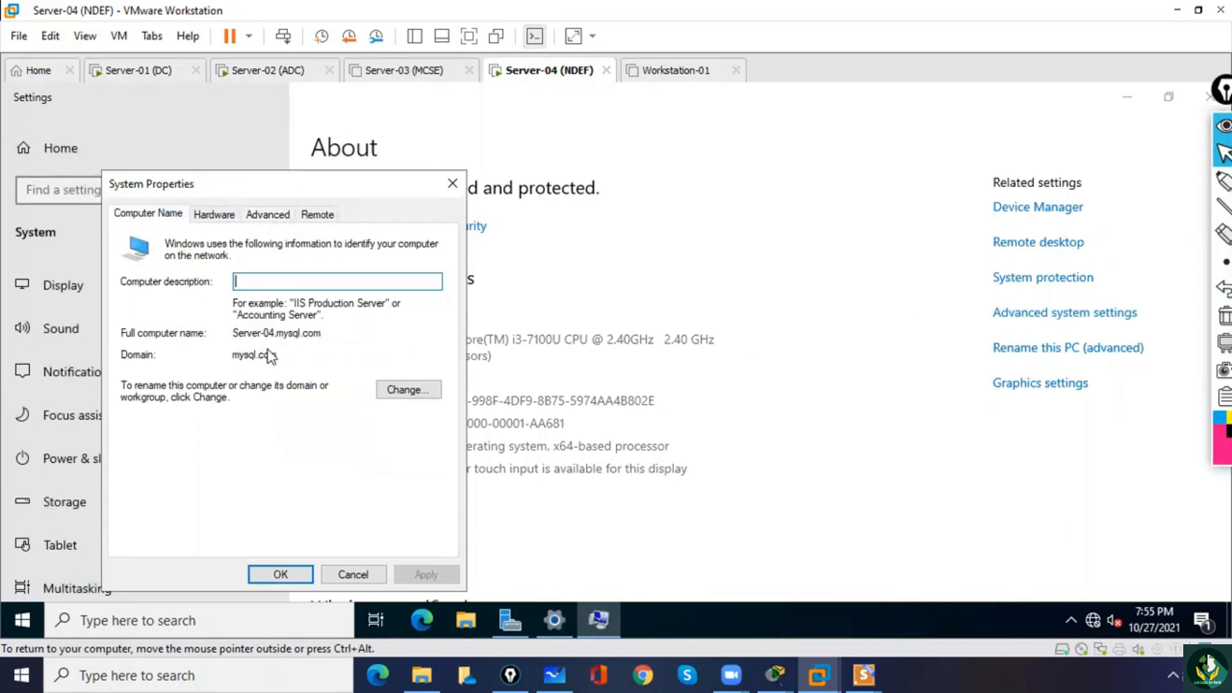
{"action": "left_click_drag", "start_coordinate": [277, 357], "coordinate": [226, 358]}
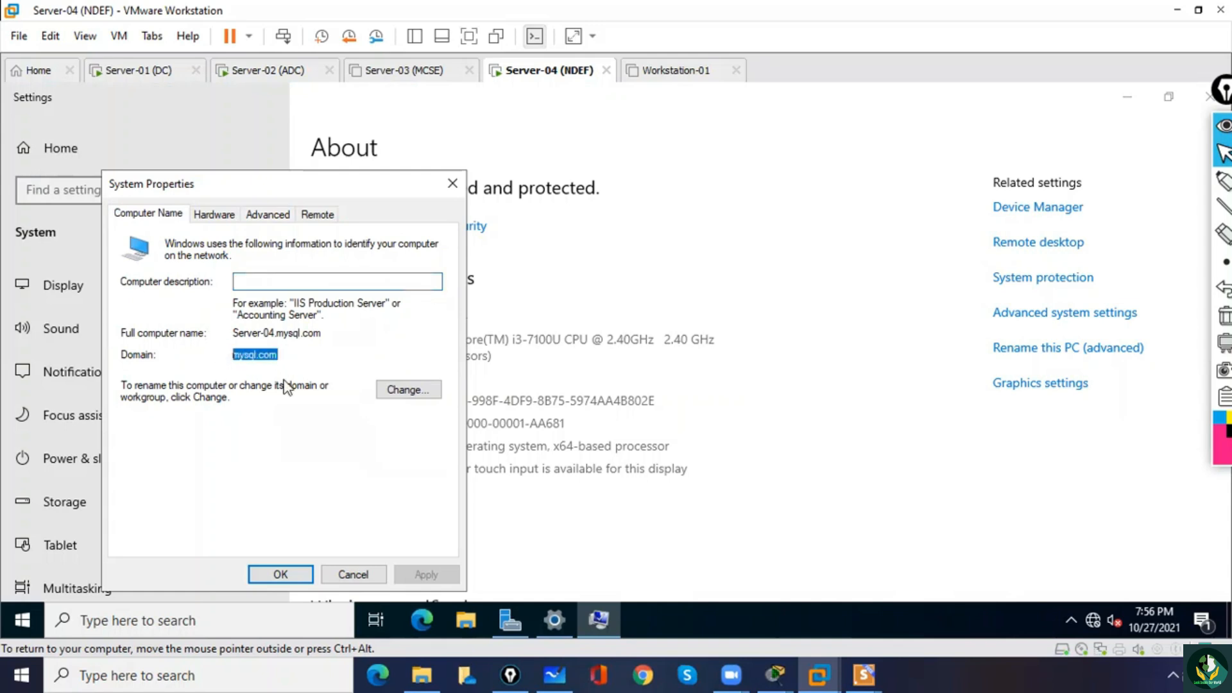
{"action": "left_click", "coordinate": [291, 579]}
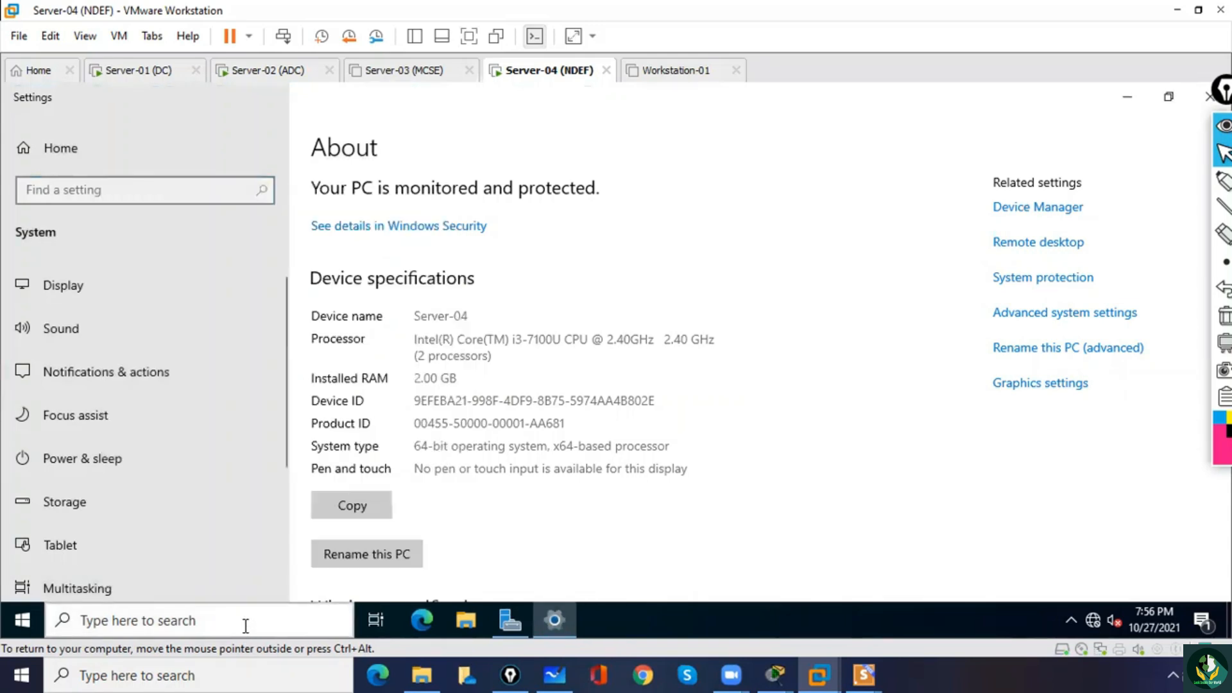
Run net accounts in Command Prompt to check the server's computer role, and close the prompt and the system settings.
{"action": "left_click", "coordinate": [244, 627]}
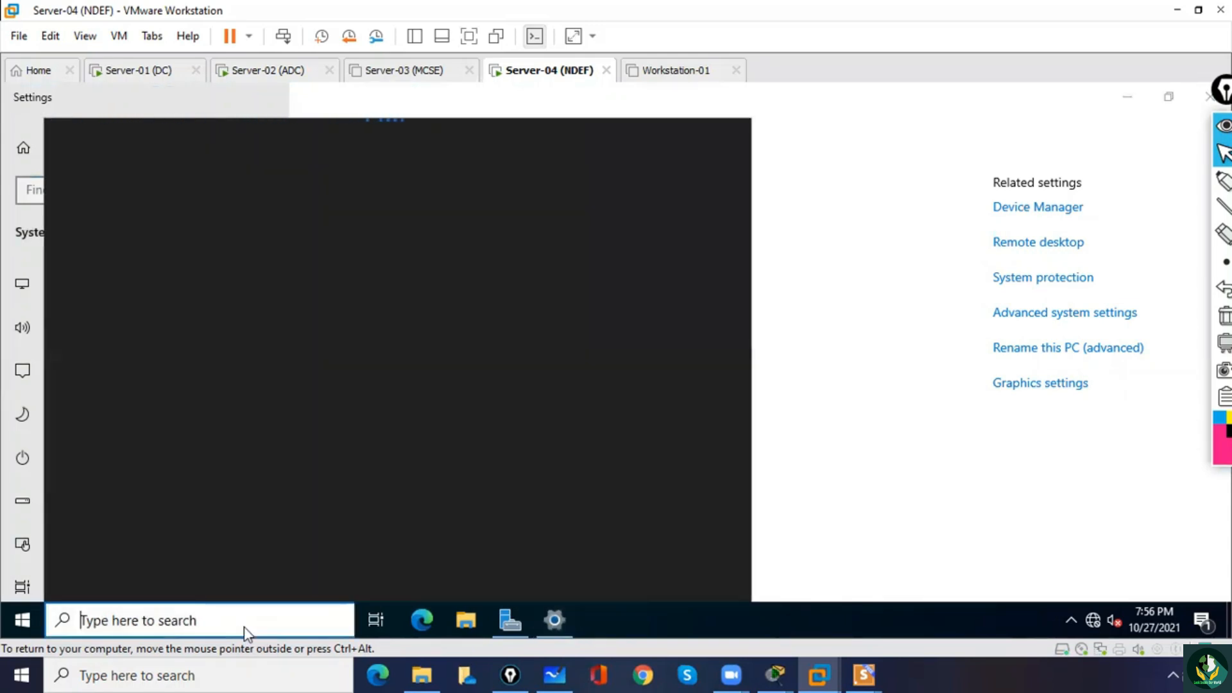
{"action": "type", "text": "cmd"}
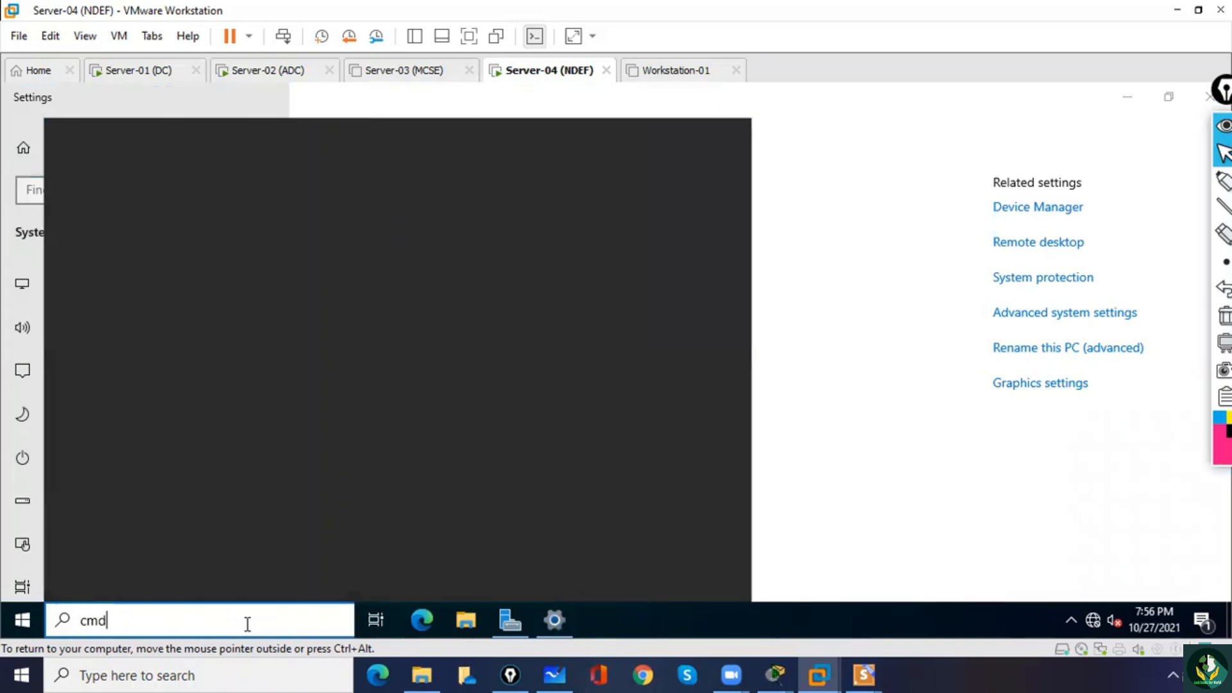
{"action": "key", "text": "Return"}
{"action": "type", "text": "n"}
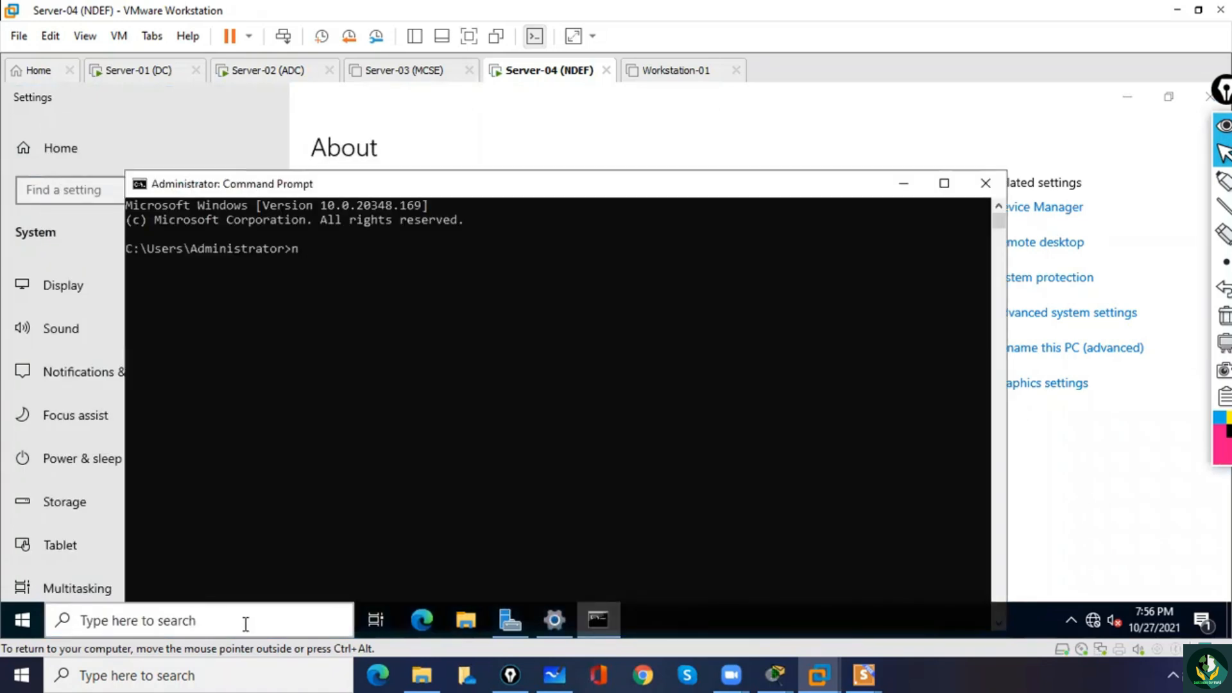
{"action": "type", "text": "et accounts"}
{"action": "key", "text": "Return"}
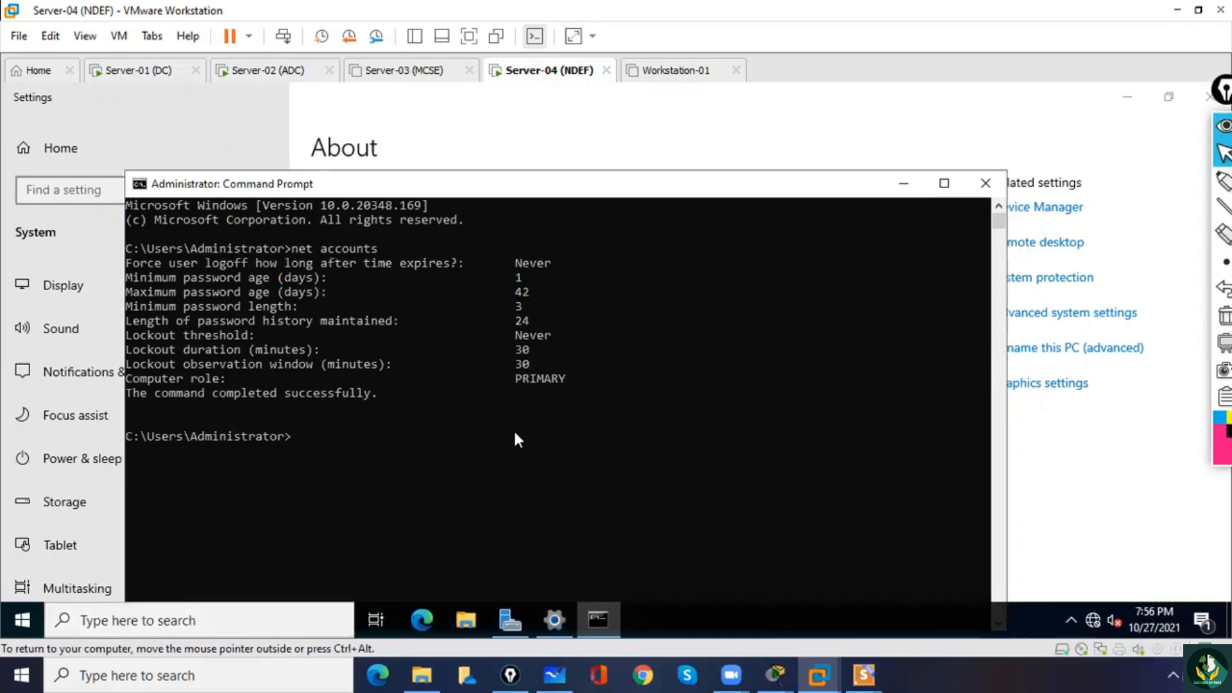
{"action": "left_click_drag", "start_coordinate": [510, 379], "coordinate": [576, 380]}
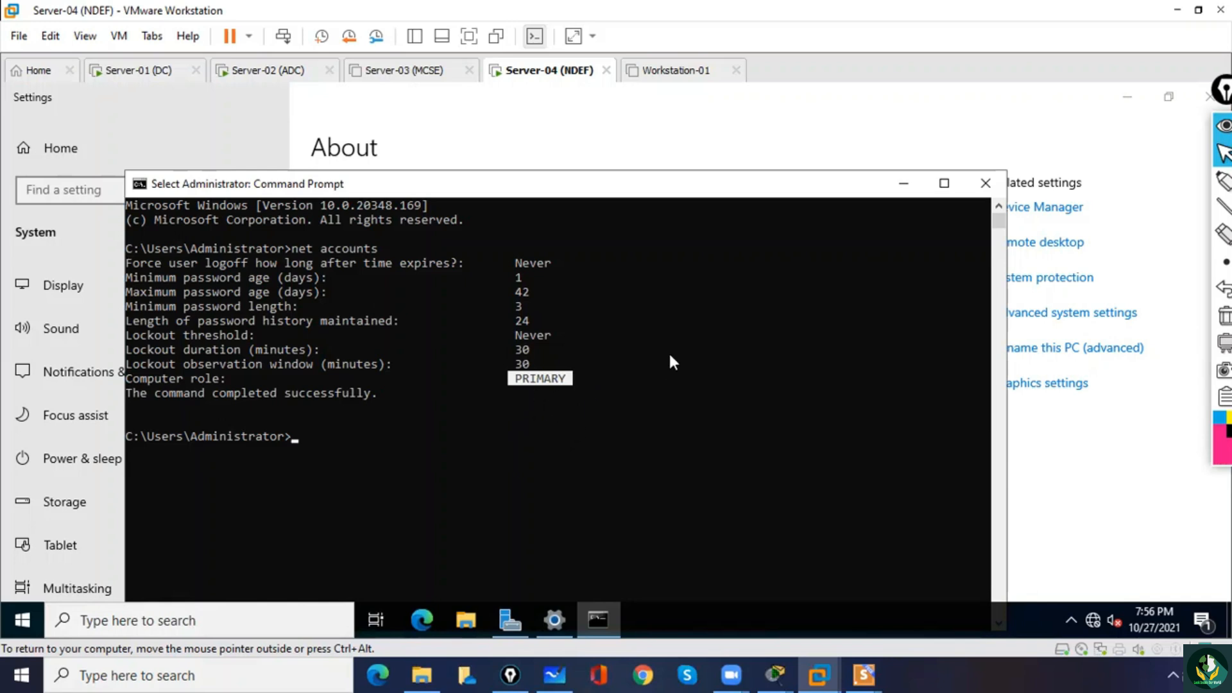
{"action": "left_click", "coordinate": [986, 185]}
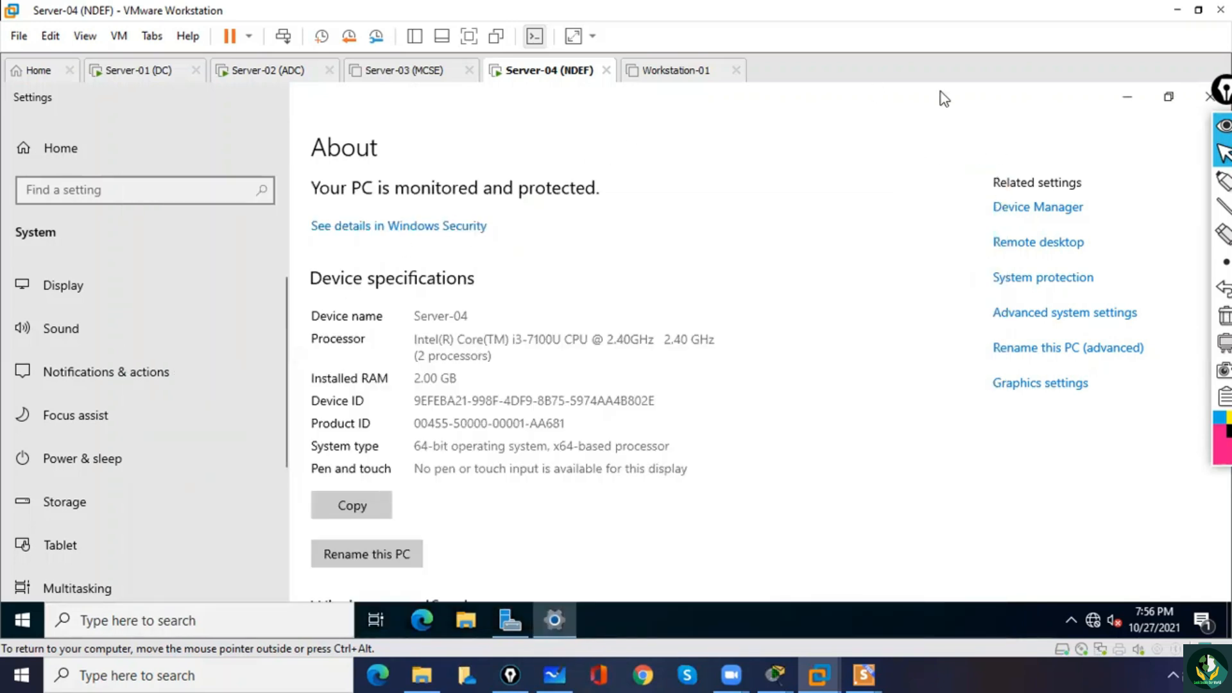
{"action": "left_click", "coordinate": [1210, 96]}
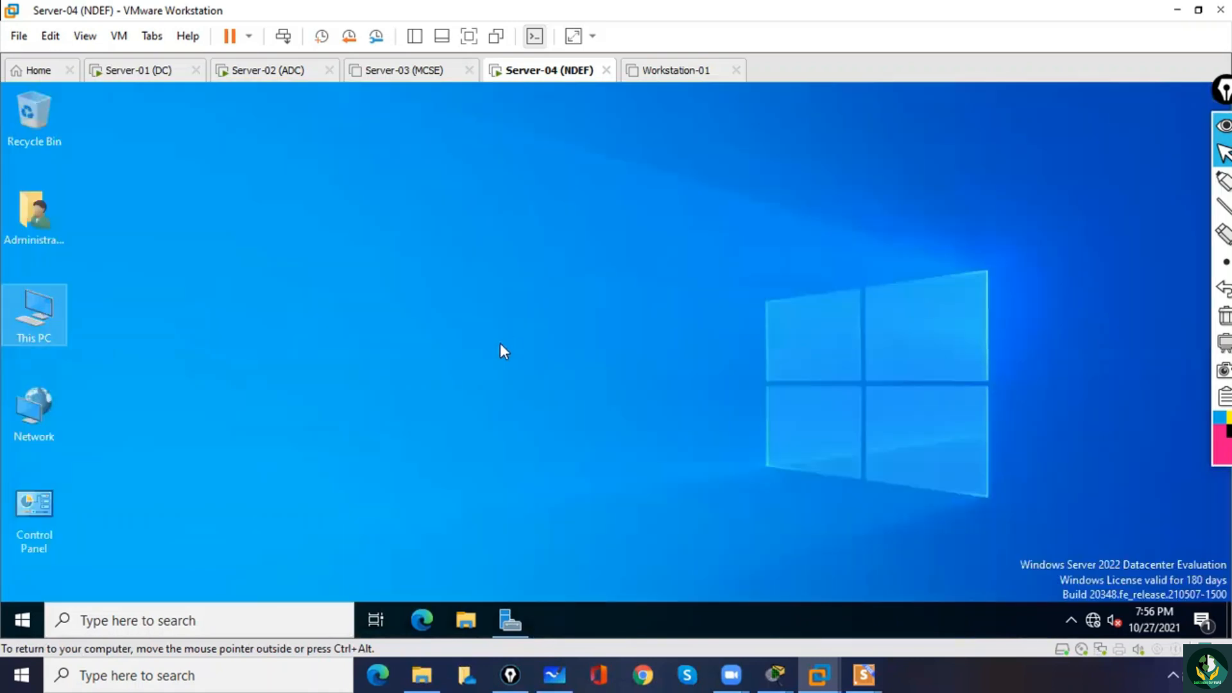
Open Active Directory Users and Computers from Server Manager and show the Users container of the mysql.com domain.
{"action": "left_click", "coordinate": [510, 621]}
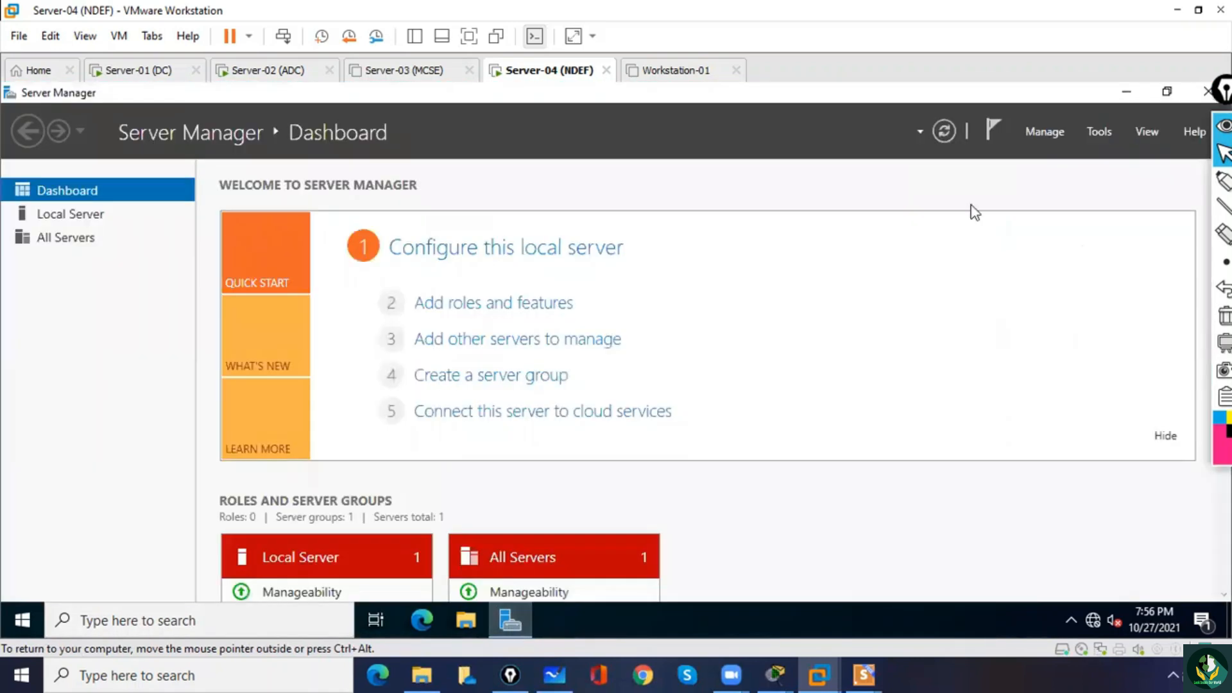
{"action": "left_click", "coordinate": [1108, 133]}
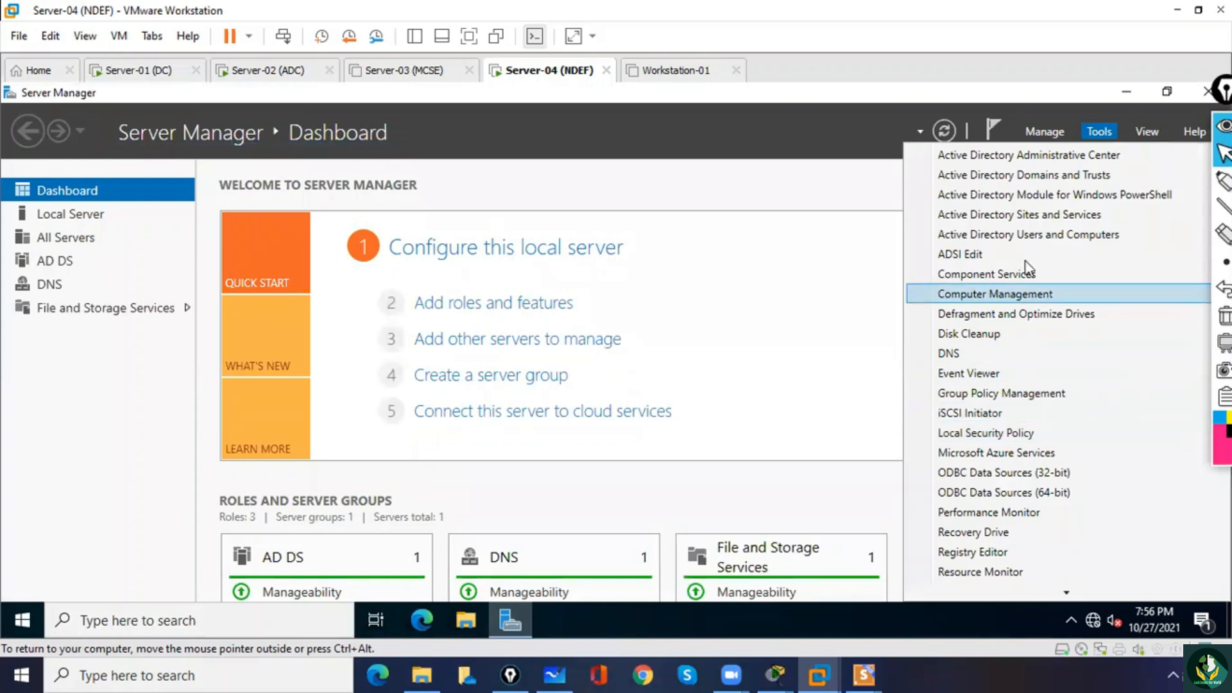
{"action": "left_click", "coordinate": [1021, 235]}
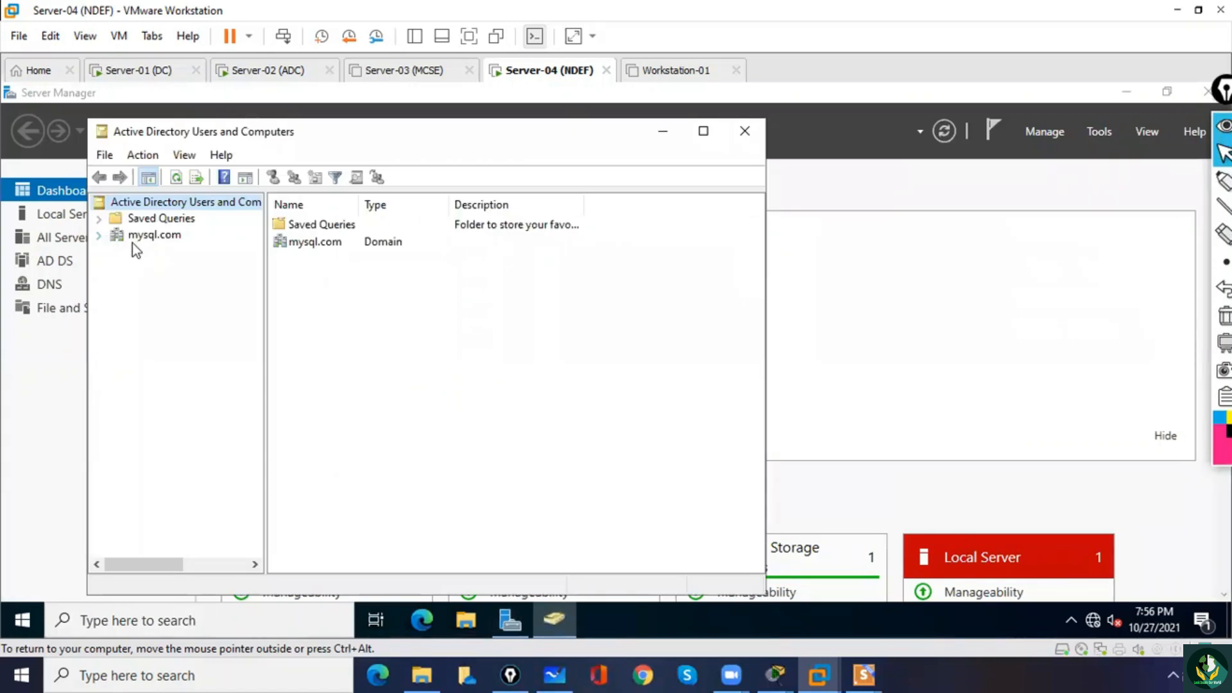
{"action": "left_click", "coordinate": [98, 235]}
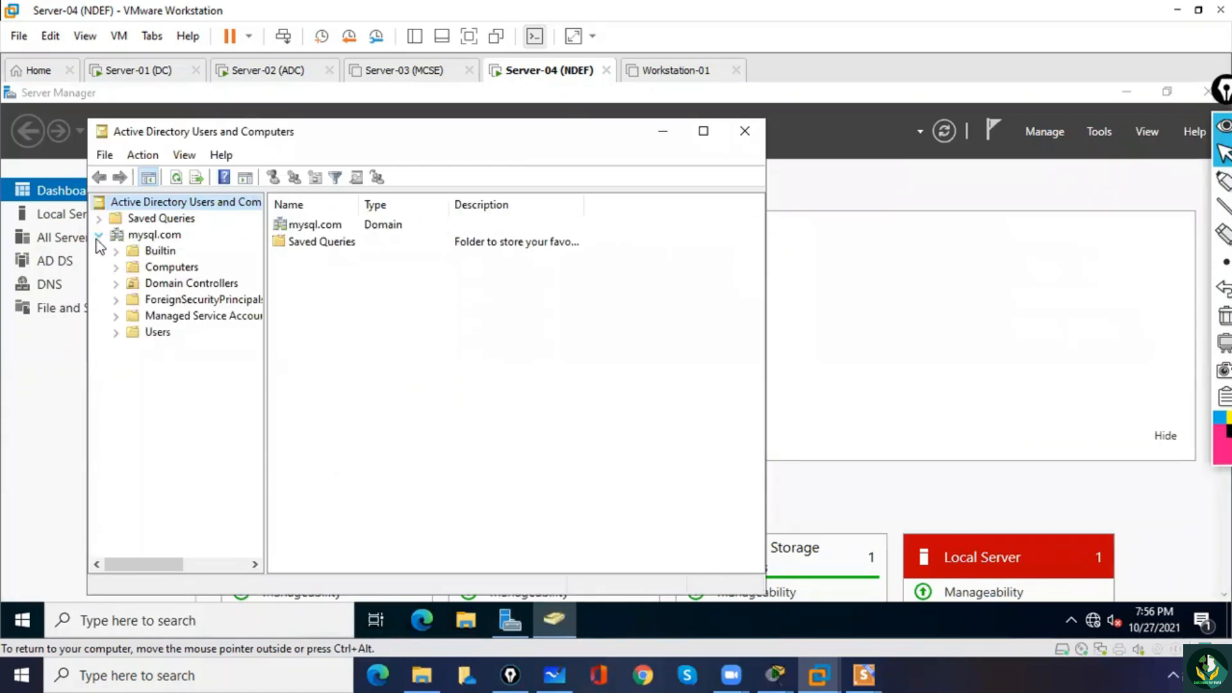
{"action": "left_click", "coordinate": [154, 334]}
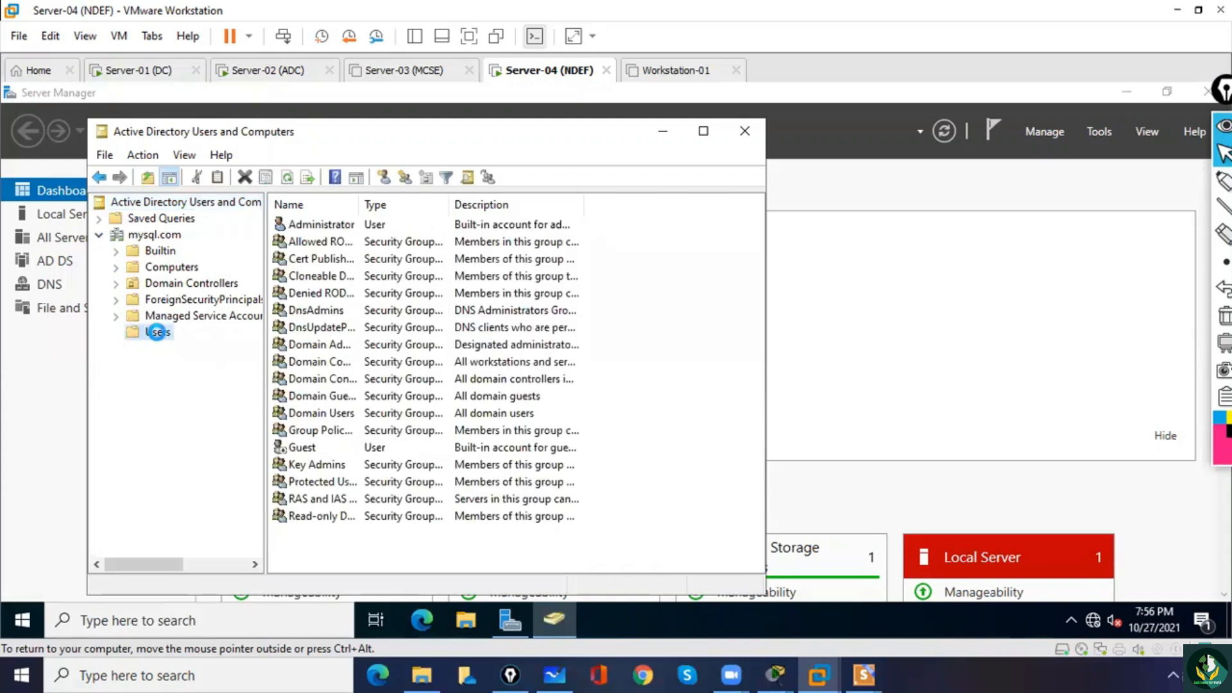
Start a new user in the Users container with first name and logon name mysqluser.
{"action": "right_click", "coordinate": [158, 335]}
{"action": "mouse_move", "coordinate": [214, 395]}
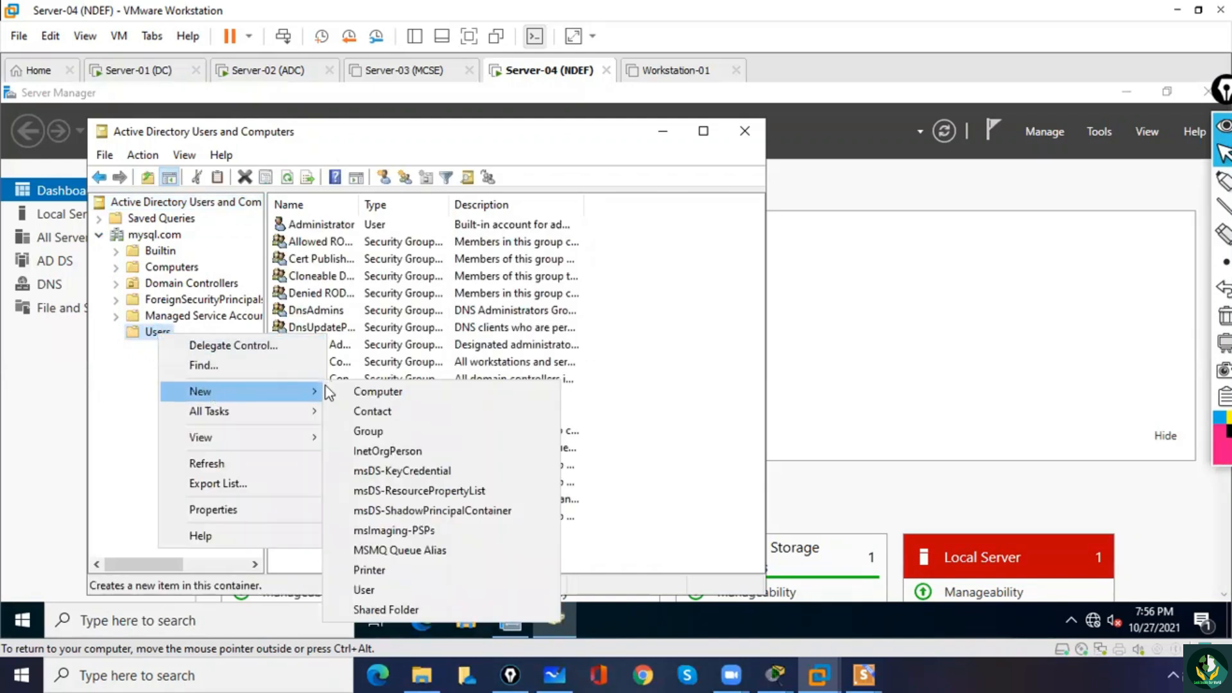
{"action": "left_click", "coordinate": [407, 596]}
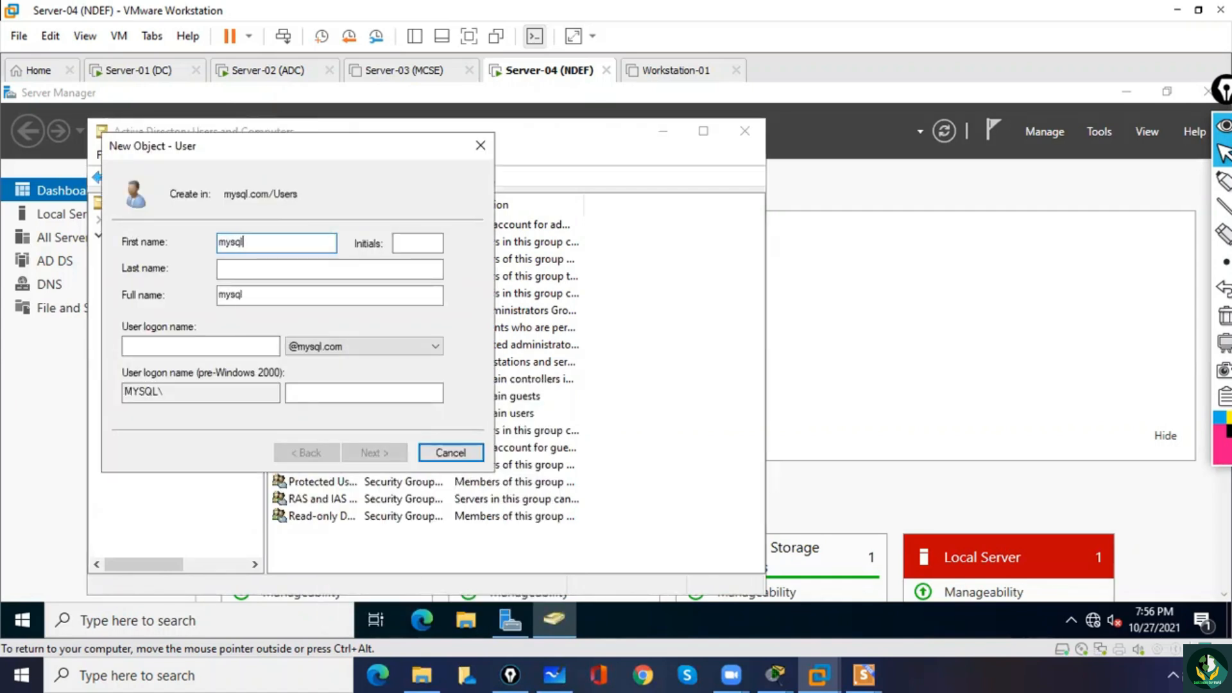
{"action": "key", "text": "Tab"}
{"action": "key", "text": "Tab"}
{"action": "key", "text": "Tab"}
{"action": "key", "text": "Tab"}
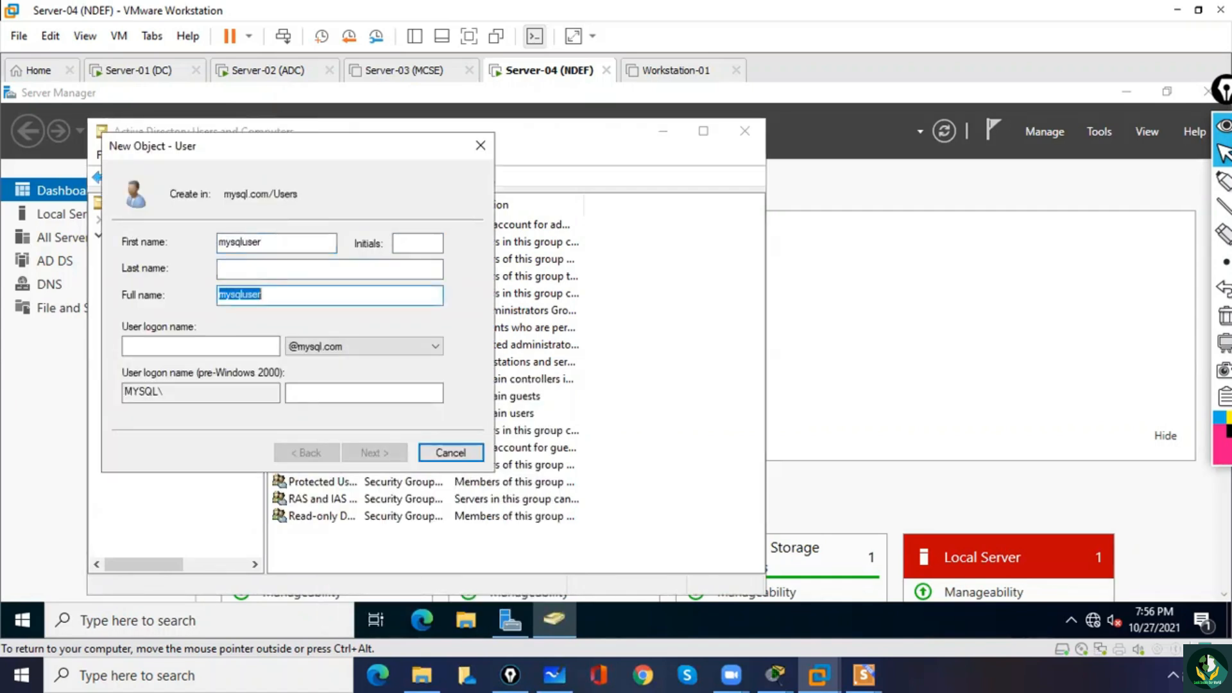
{"action": "type", "text": "mysql"}
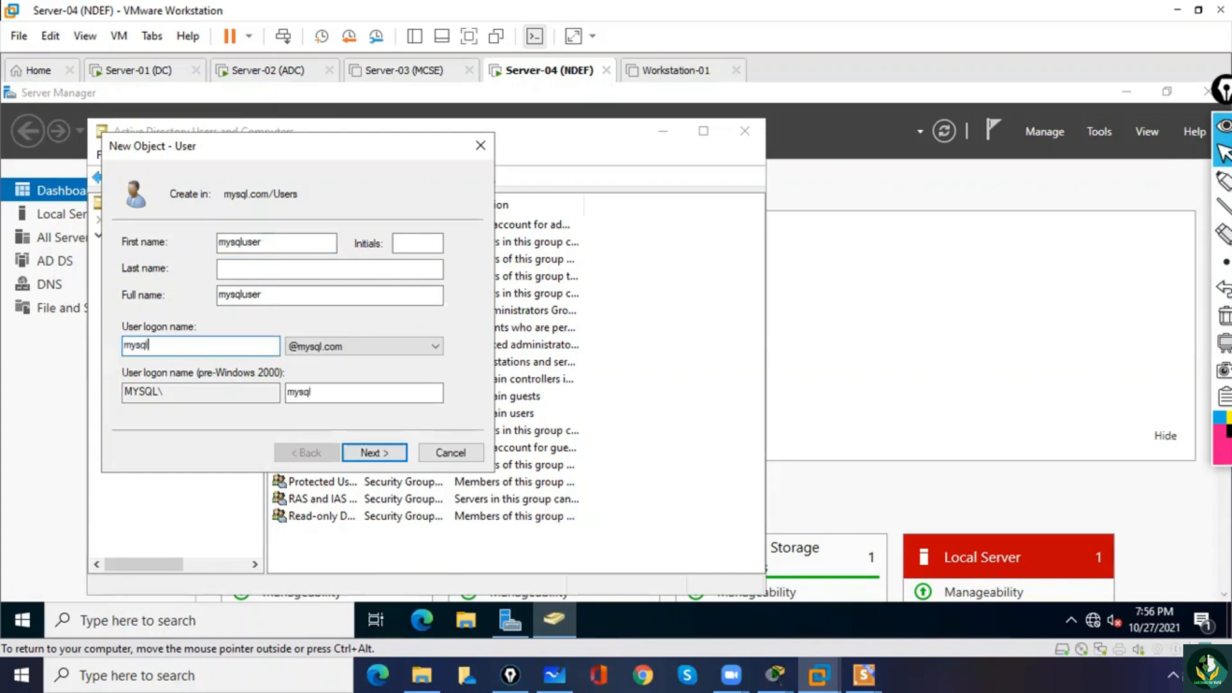
{"action": "type", "text": "user"}
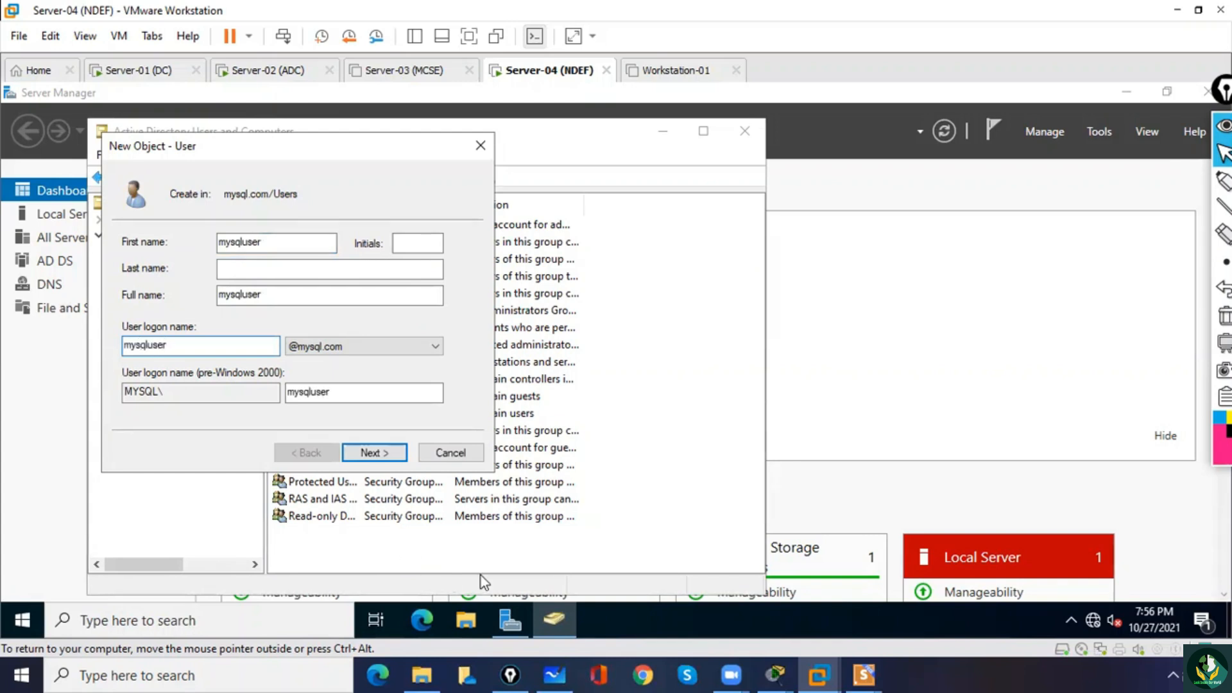
{"action": "left_click", "coordinate": [374, 453]}
Enter and confirm the new user's password, require no change at next logon, make it never expire, and finish creating the account.
{"action": "left_click", "coordinate": [153, 304]}
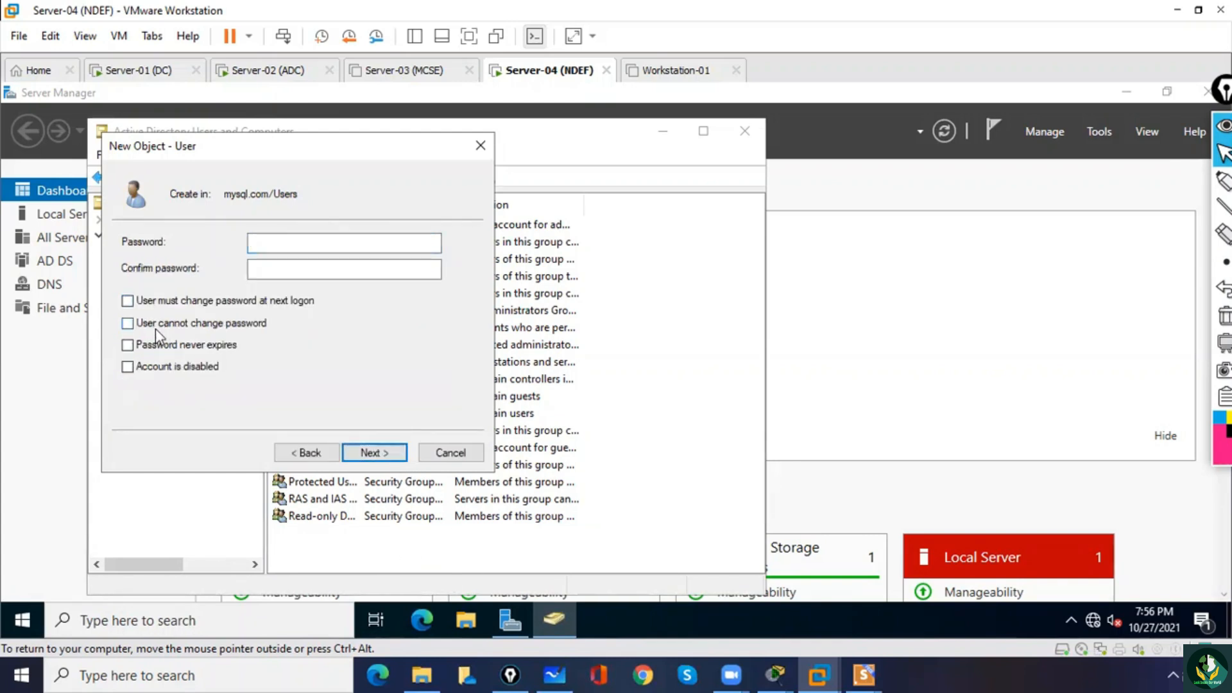
{"action": "left_click", "coordinate": [159, 348]}
{"action": "left_click", "coordinate": [281, 244]}
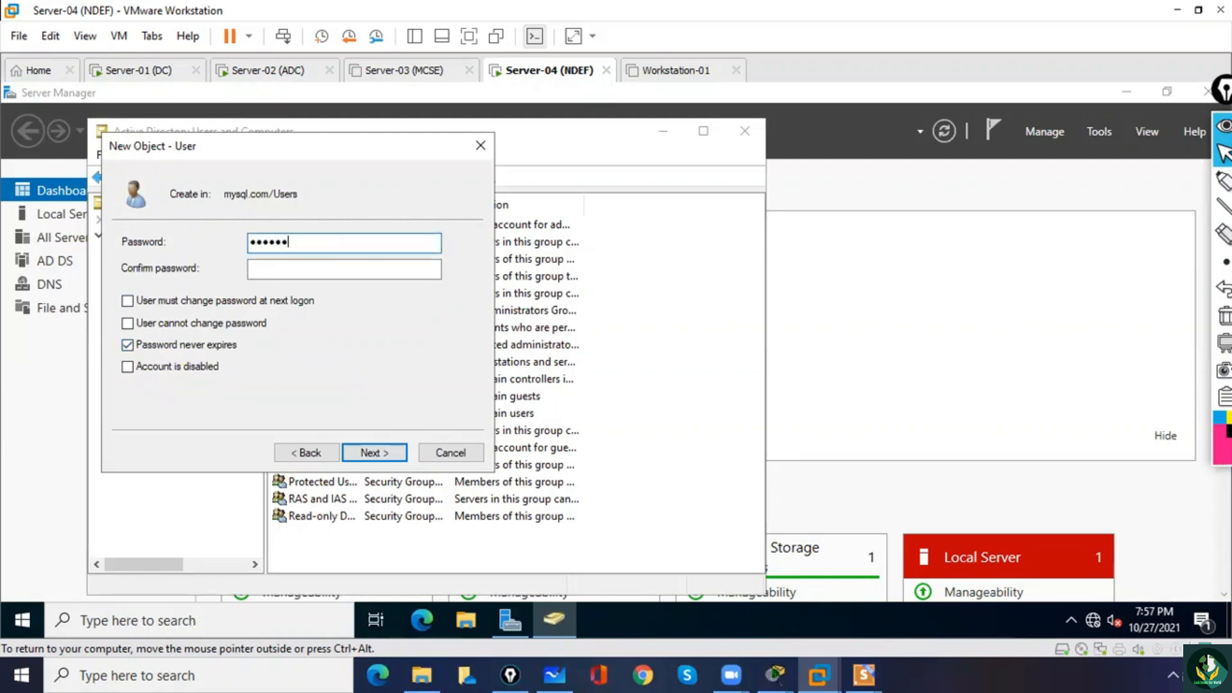
{"action": "type", "text": "•••••••••"}
{"action": "key", "text": "Tab"}
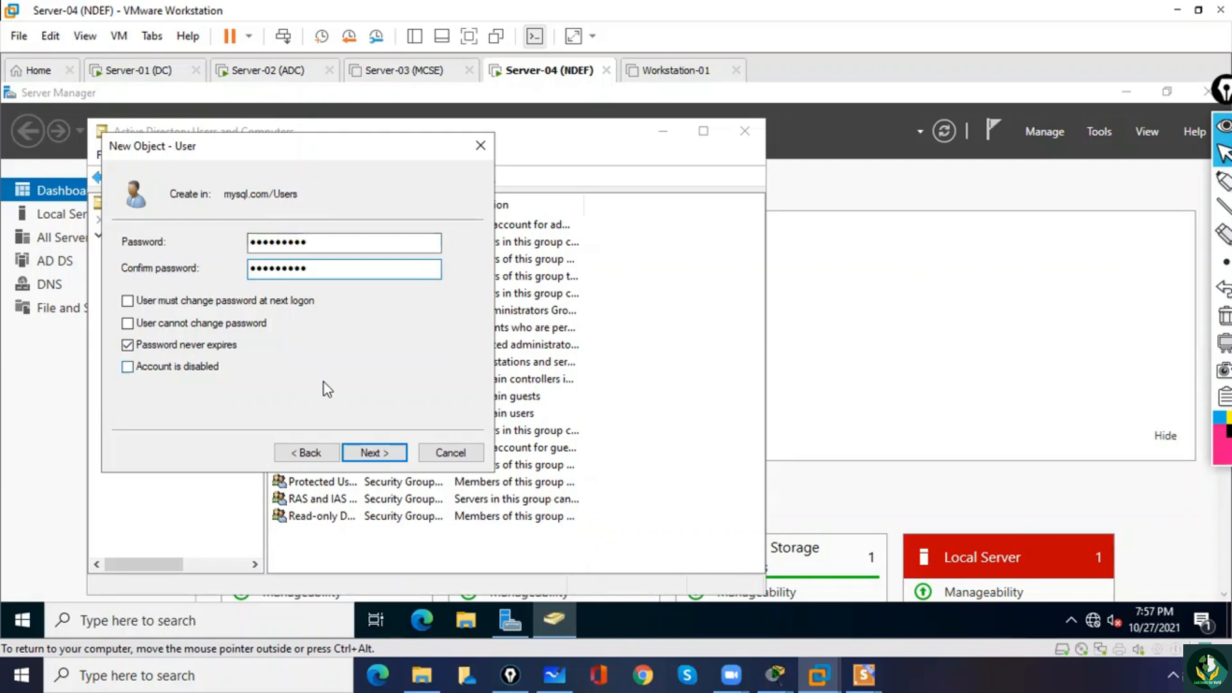
{"action": "left_click", "coordinate": [380, 454]}
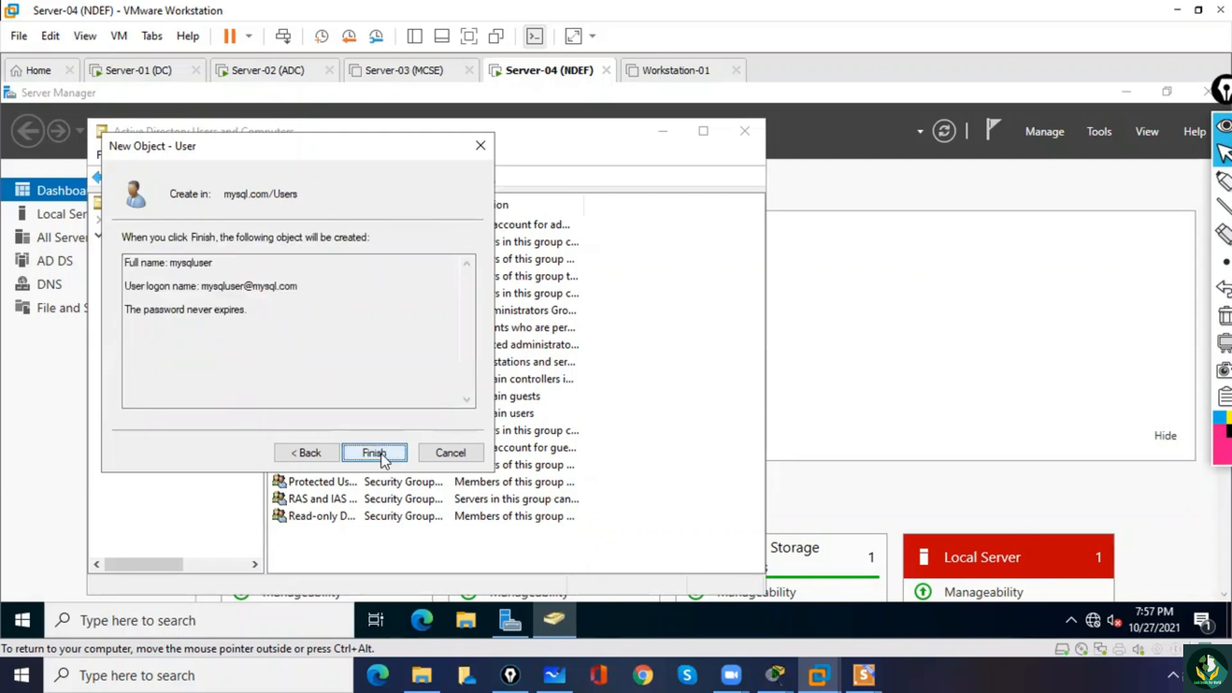
{"action": "left_click", "coordinate": [379, 452]}
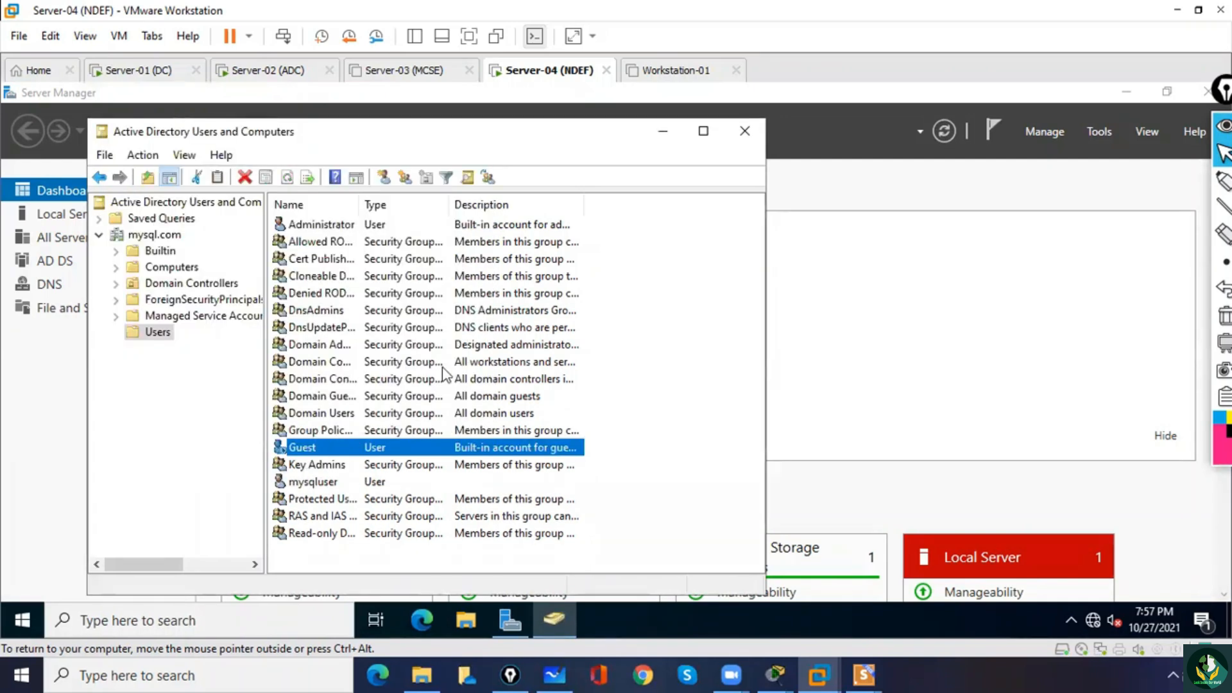
{"action": "left_click", "coordinate": [745, 131]}
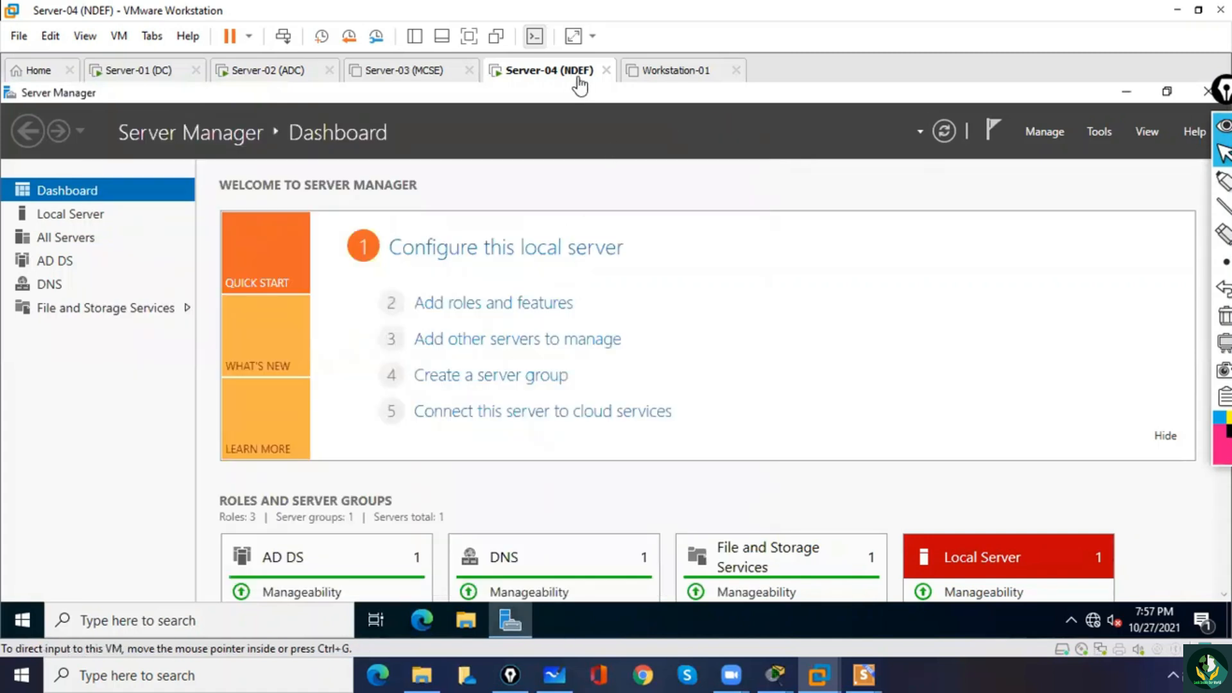
{"action": "left_click", "coordinate": [600, 51]}
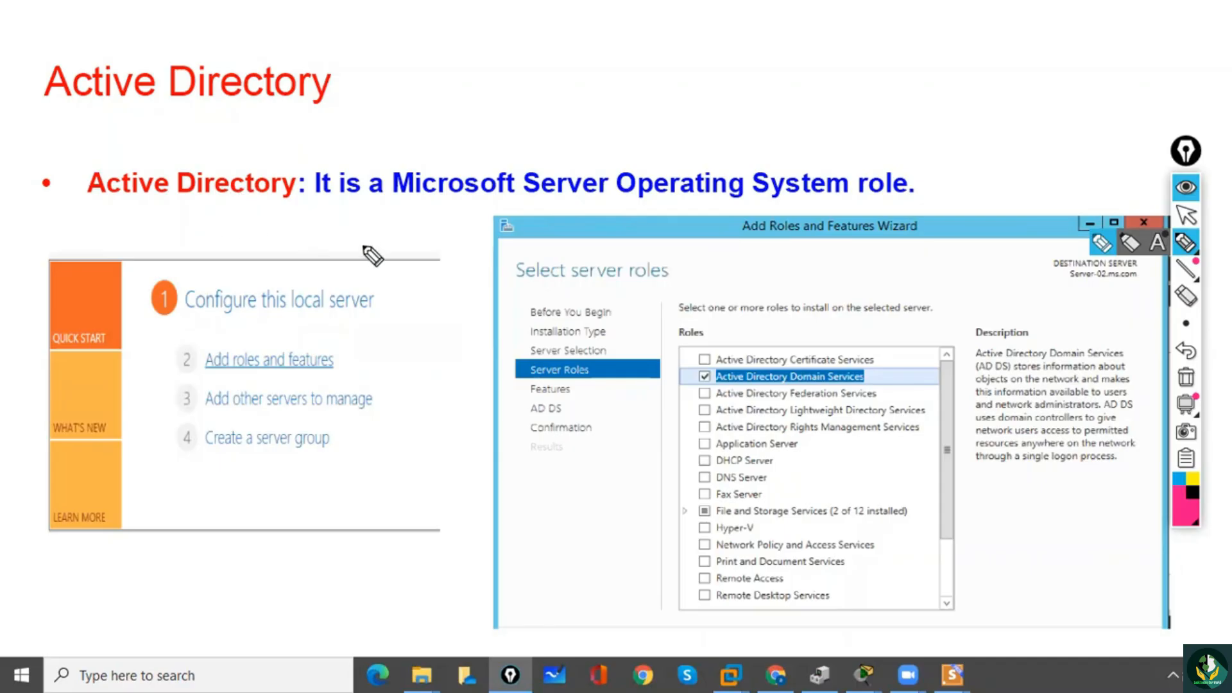
{"action": "left_click_drag", "start_coordinate": [306, 203], "coordinate": [331, 201]}
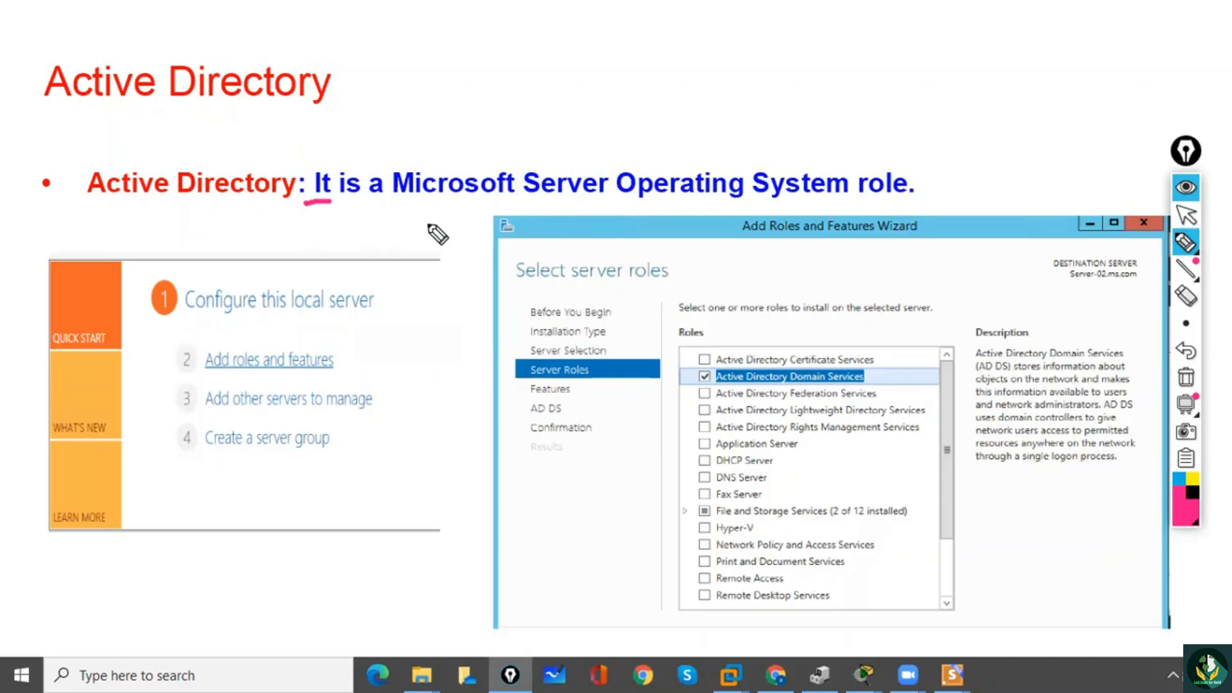
{"action": "left_click_drag", "start_coordinate": [769, 205], "coordinate": [841, 203]}
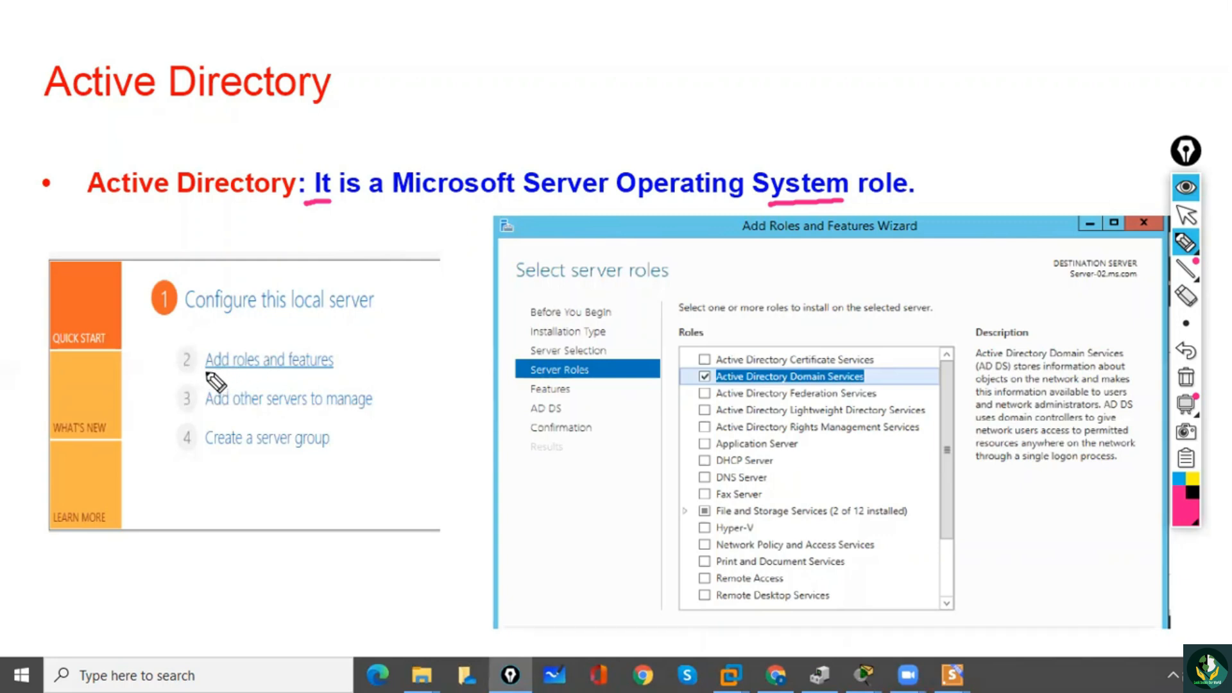
{"action": "mouse_move", "coordinate": [173, 360]}
{"action": "left_mouse_down"}
{"action": "mouse_move", "coordinate": [207, 340]}
{"action": "mouse_move", "coordinate": [252, 372]}
{"action": "left_mouse_up"}
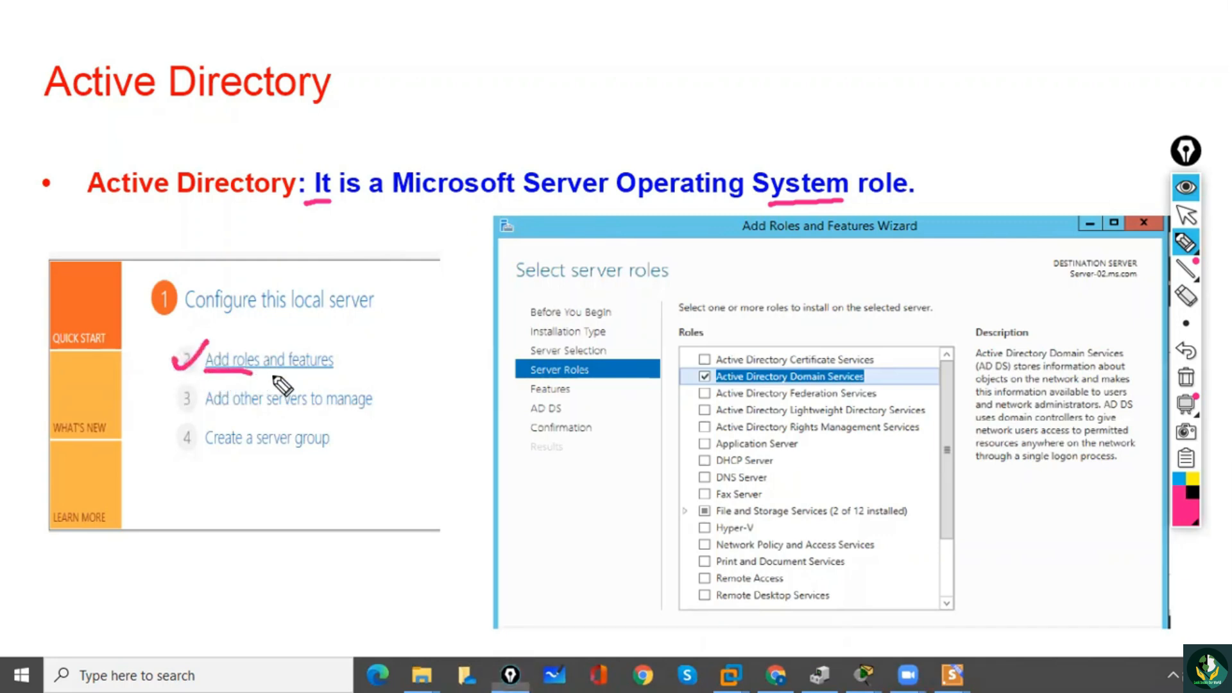
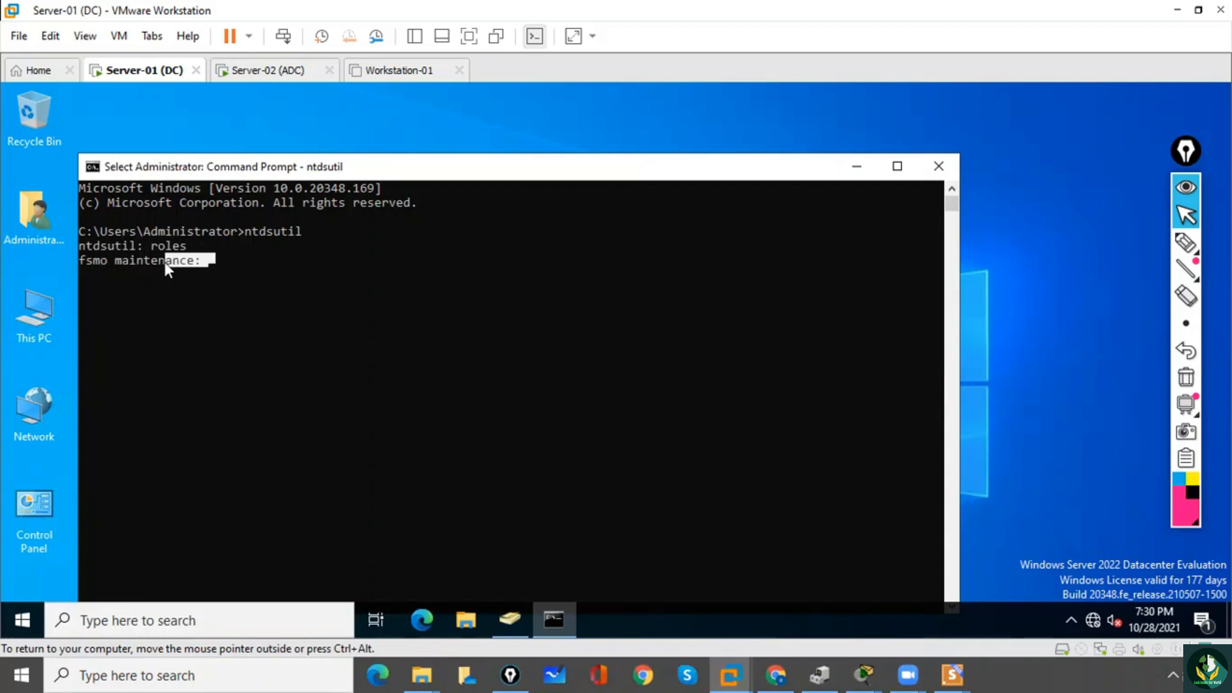
Enter server connections from the fsmo maintenance prompt and connect to server server-02.
{"action": "left_click", "coordinate": [210, 261]}
{"action": "type", "text": "connections"}
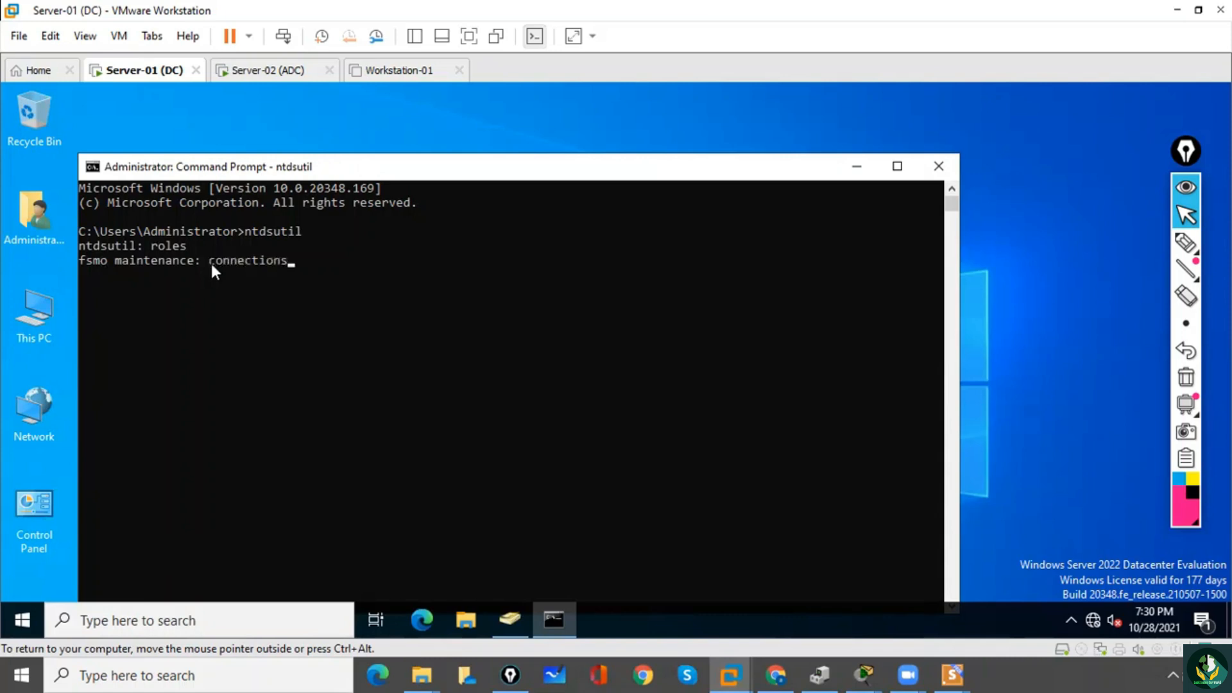
{"action": "key", "text": "Return"}
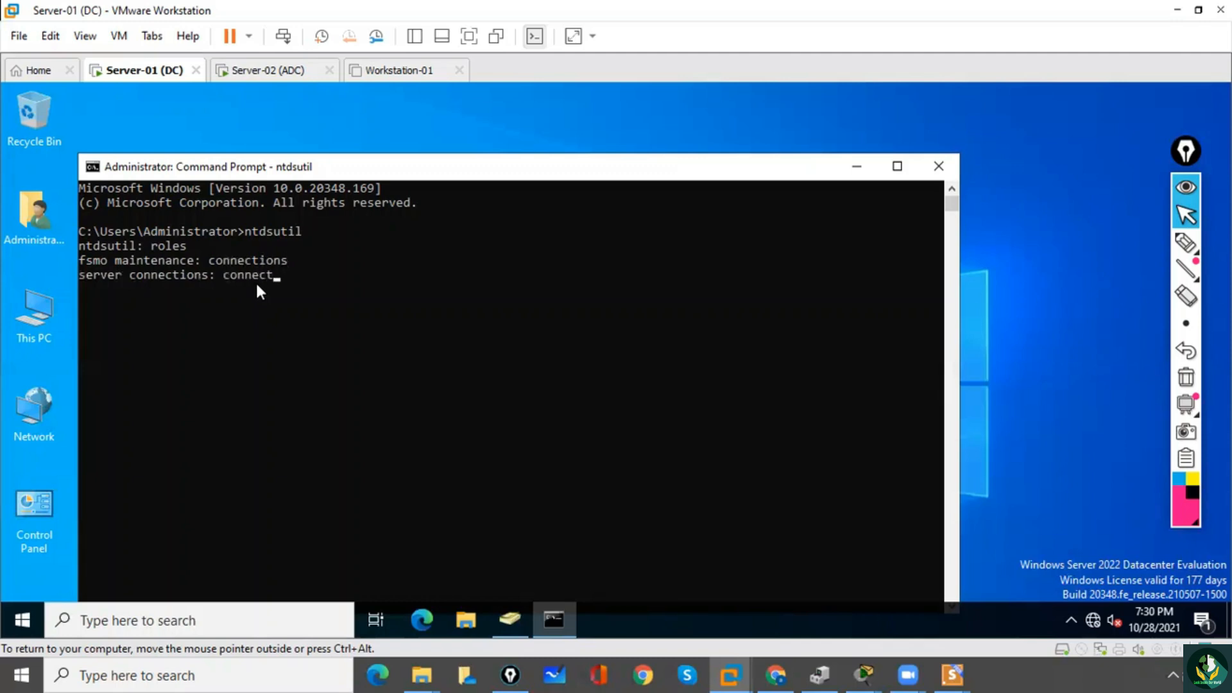
{"action": "type", "text": "to server server-02"}
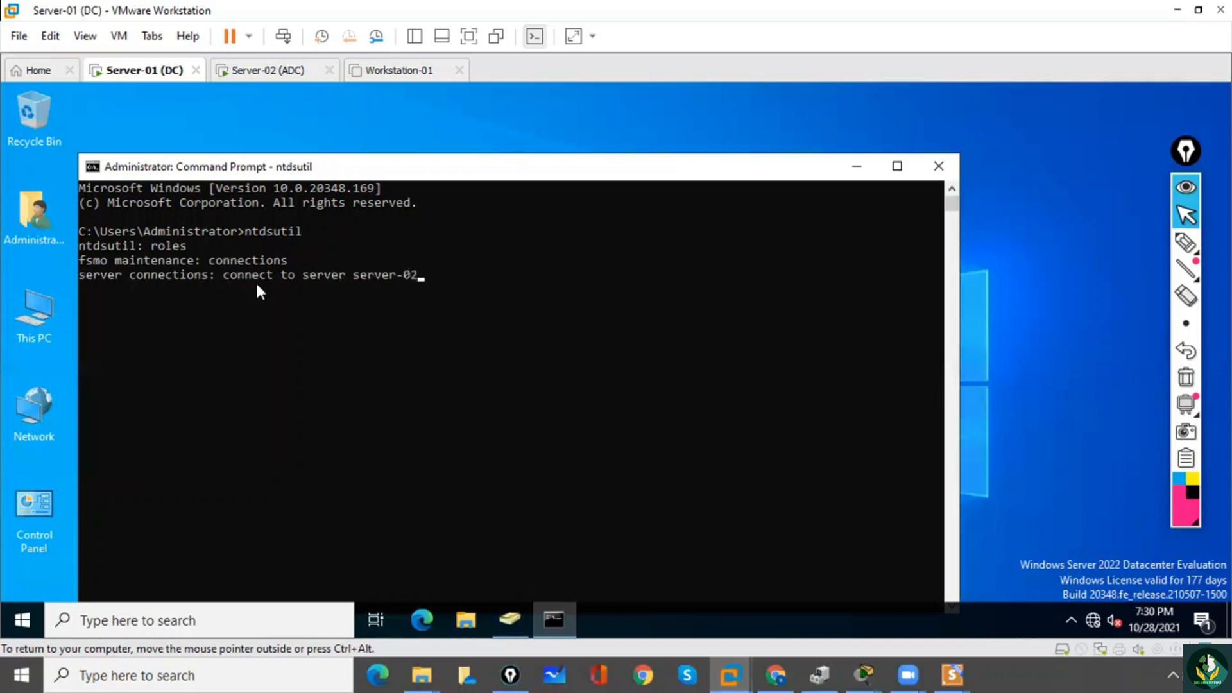
{"action": "key", "text": "Return"}
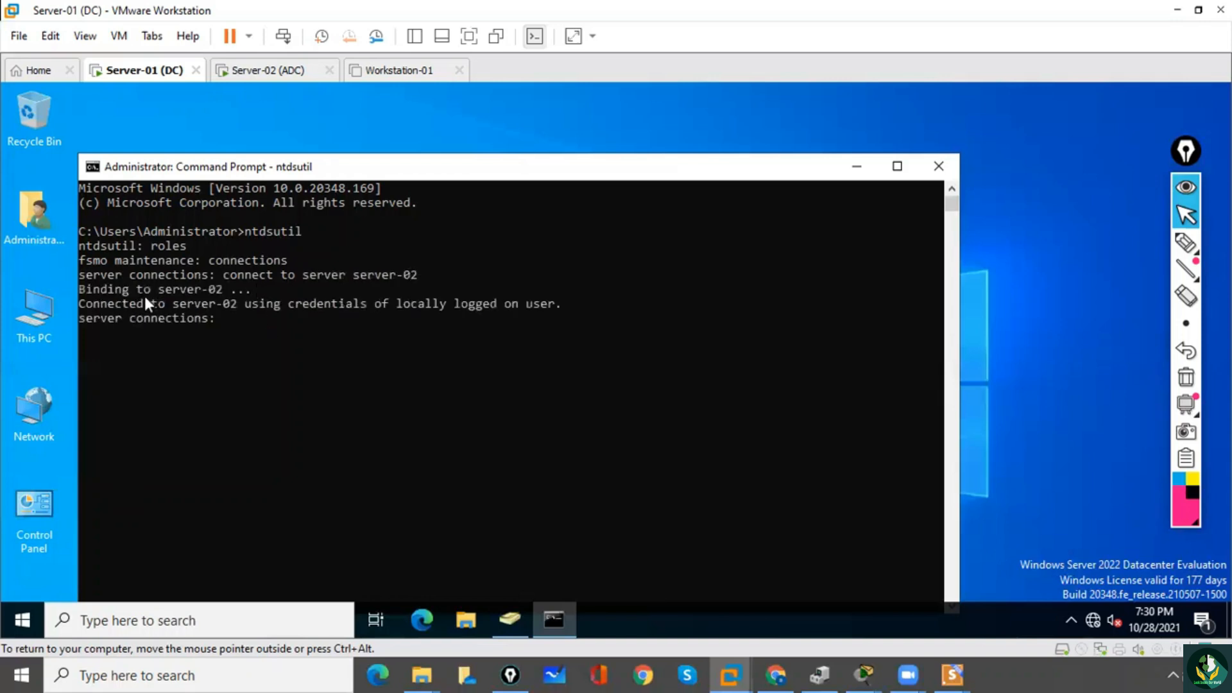
{"action": "left_click_drag", "start_coordinate": [169, 304], "coordinate": [230, 302]}
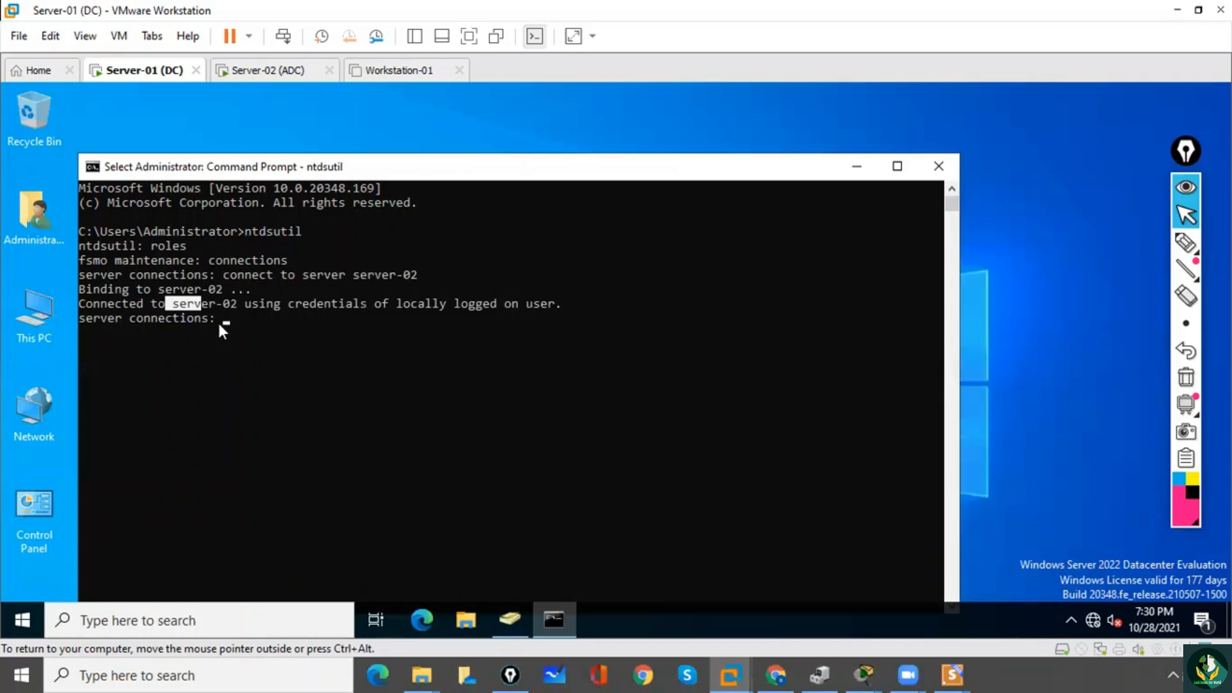
{"action": "left_click", "coordinate": [183, 332]}
Quit the server connections prompt to return to fsmo maintenance.
{"action": "left_click_drag", "start_coordinate": [198, 260], "coordinate": [79, 262]}
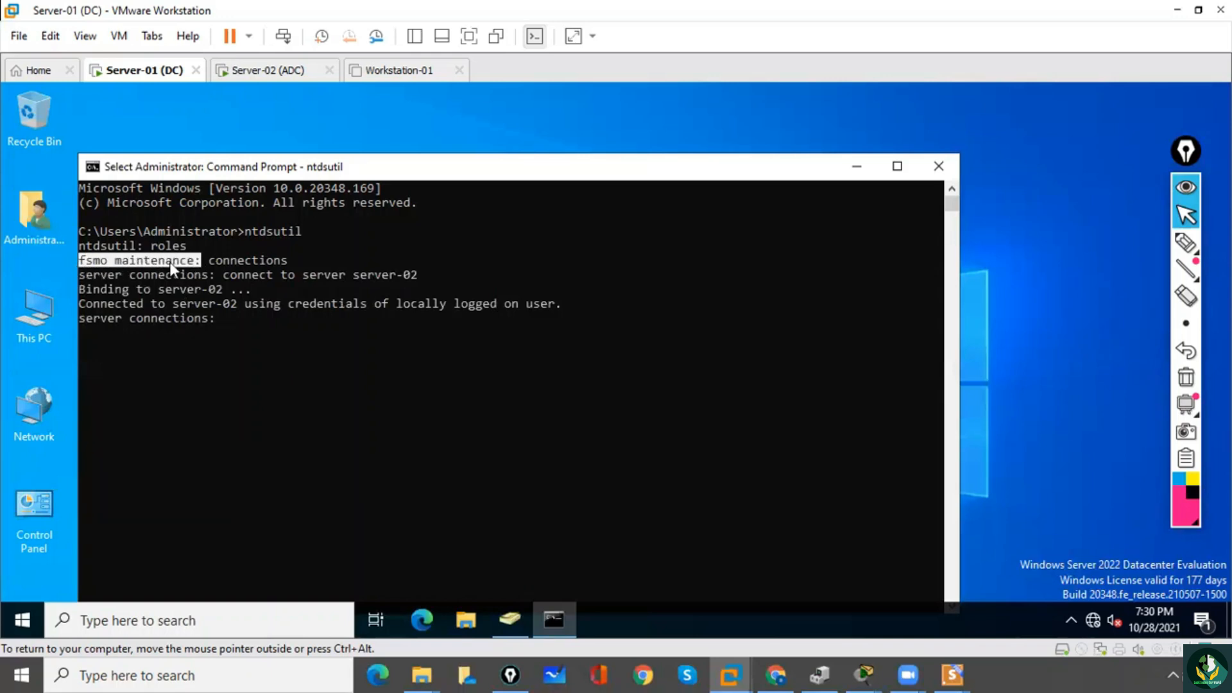
{"action": "key", "text": "Return"}
{"action": "type", "text": "quit"}
{"action": "key", "text": "Return"}
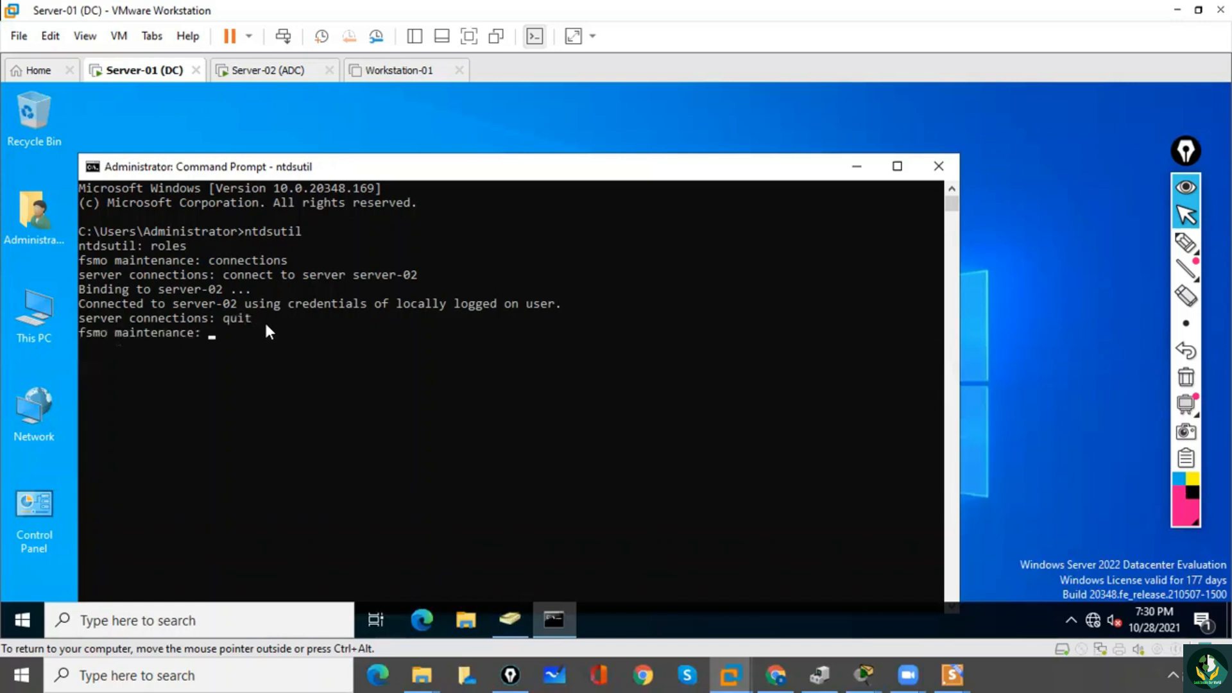
{"action": "left_click_drag", "start_coordinate": [202, 330], "coordinate": [67, 334]}
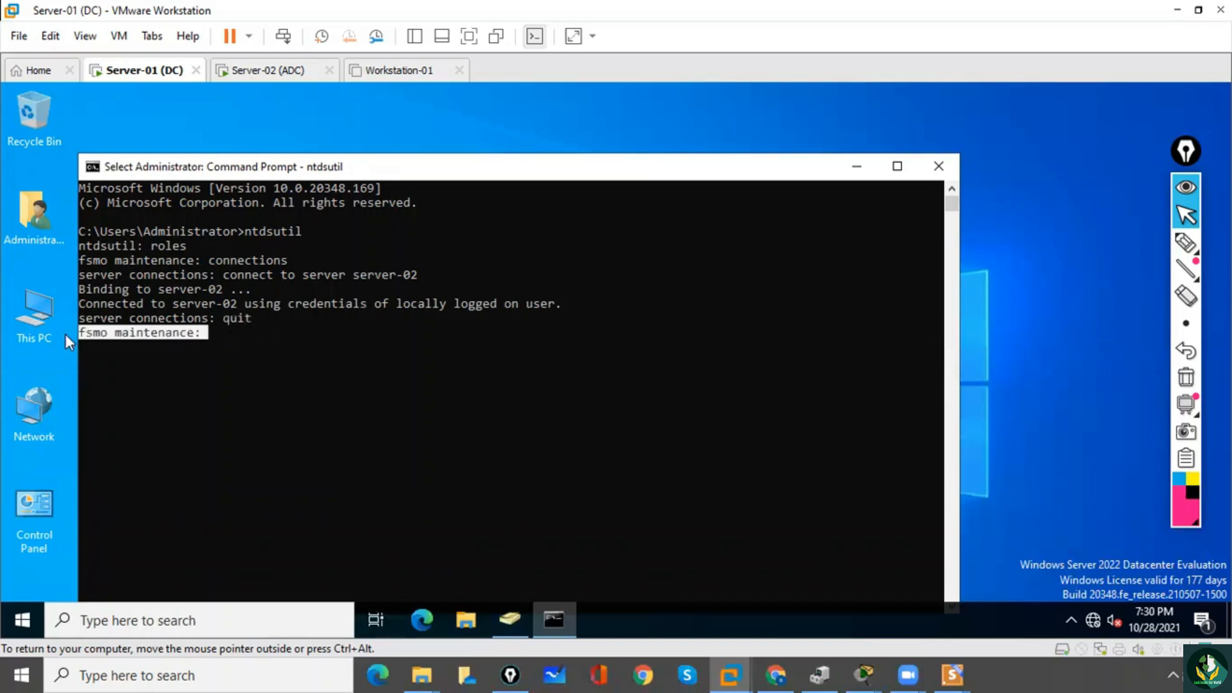
{"action": "left_click", "coordinate": [231, 336]}
{"action": "left_click", "coordinate": [225, 357]}
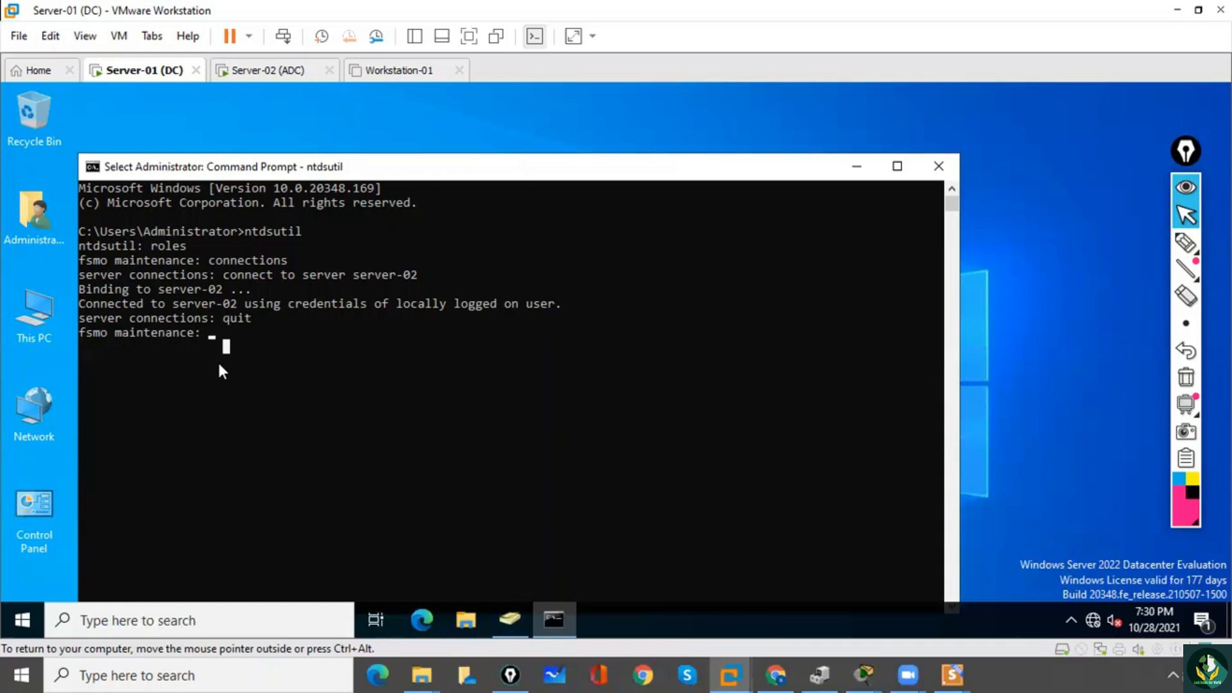
Transfer the naming master role to server-02 and accept the role transfer.
{"action": "type", "text": "tra"}
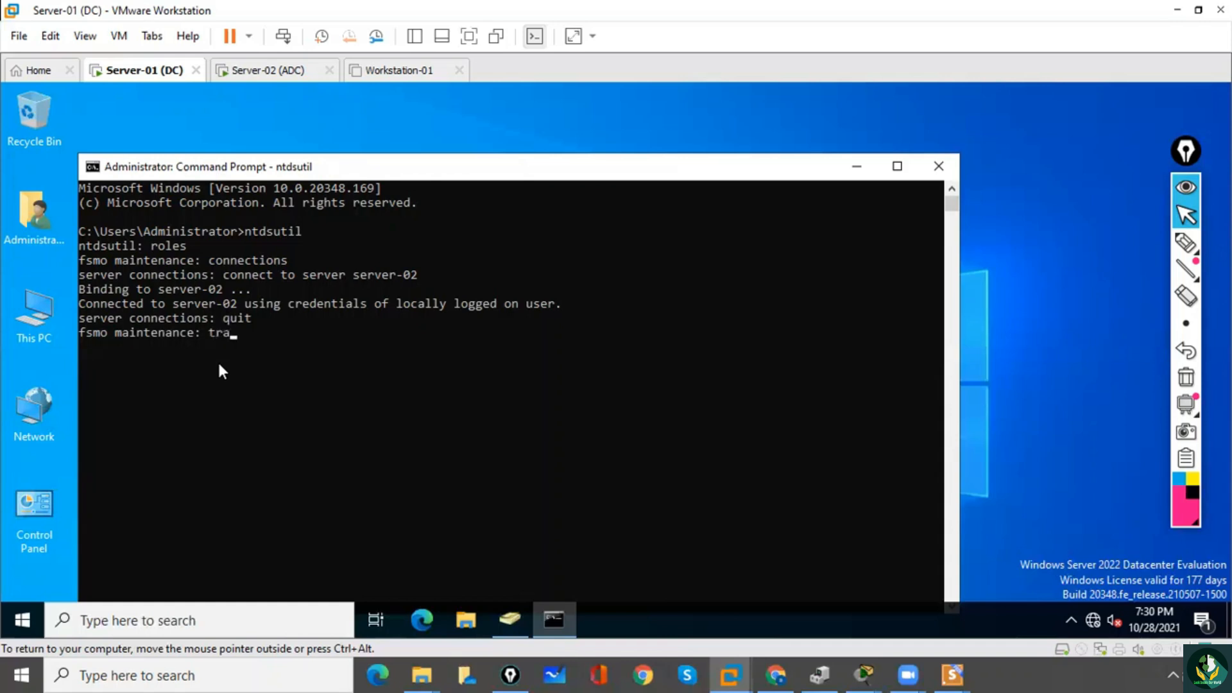
{"action": "type", "text": "nsfer naming master"}
{"action": "key", "text": "Return"}
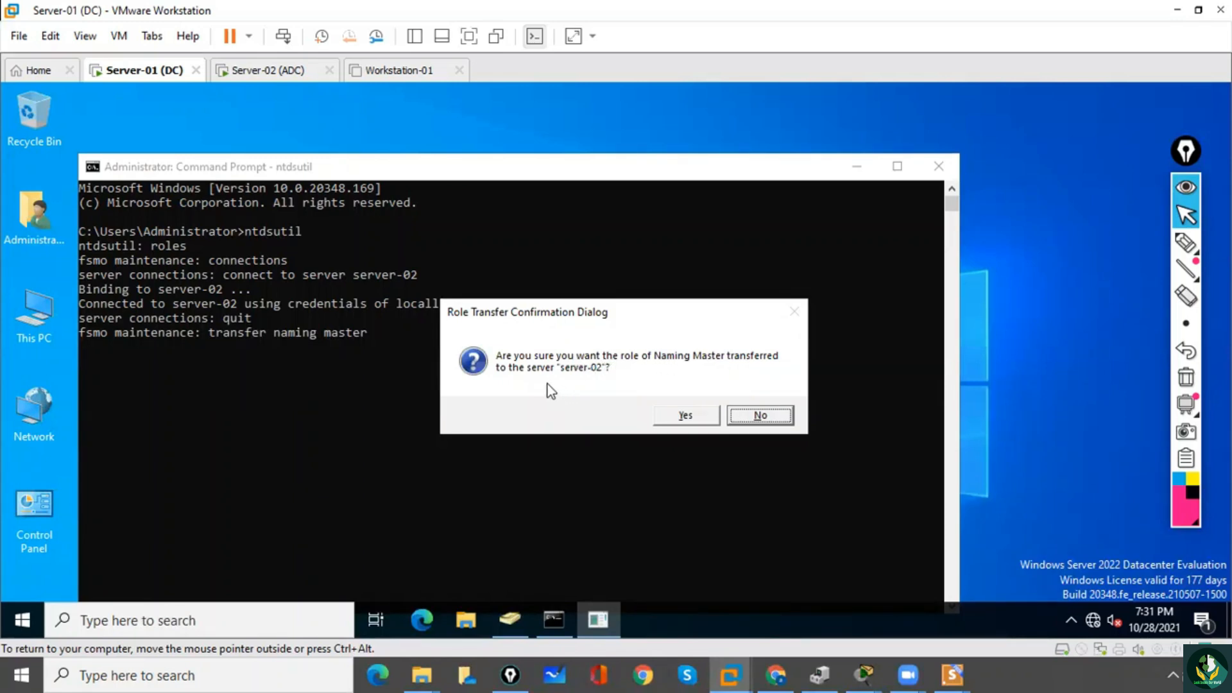
{"action": "left_click", "coordinate": [685, 417]}
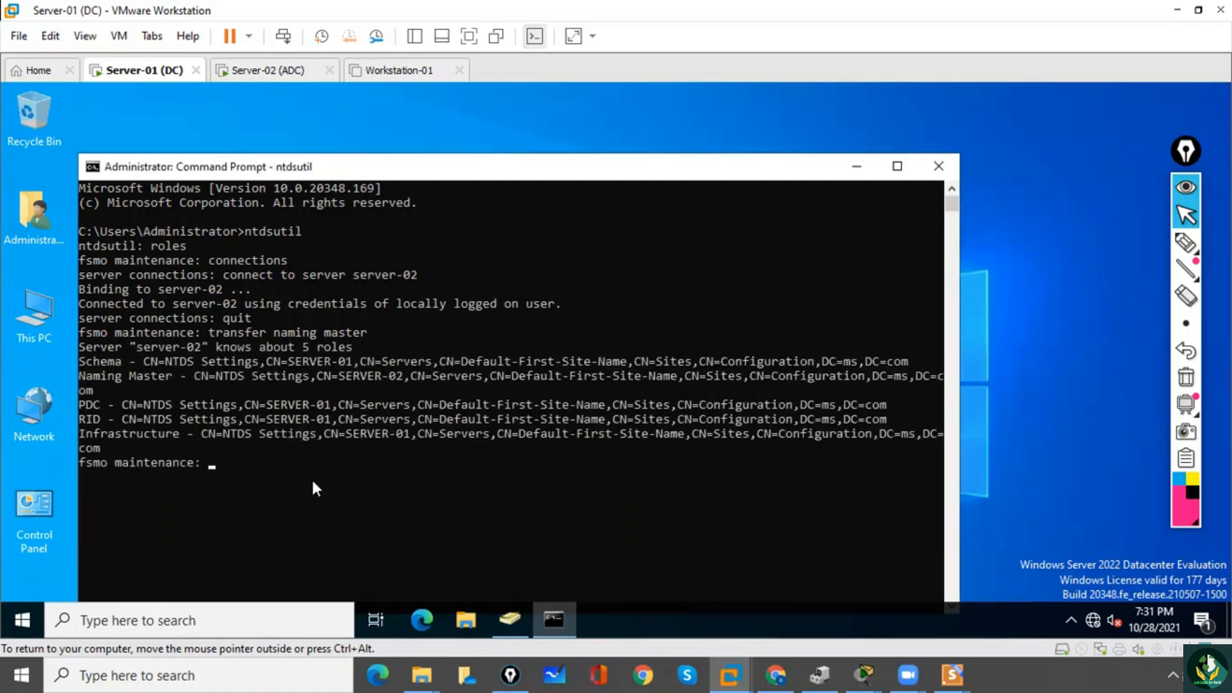
Try to run "transefer schema master" at the fsmo maintenance prompt.
{"action": "type", "text": "transefer schema master"}
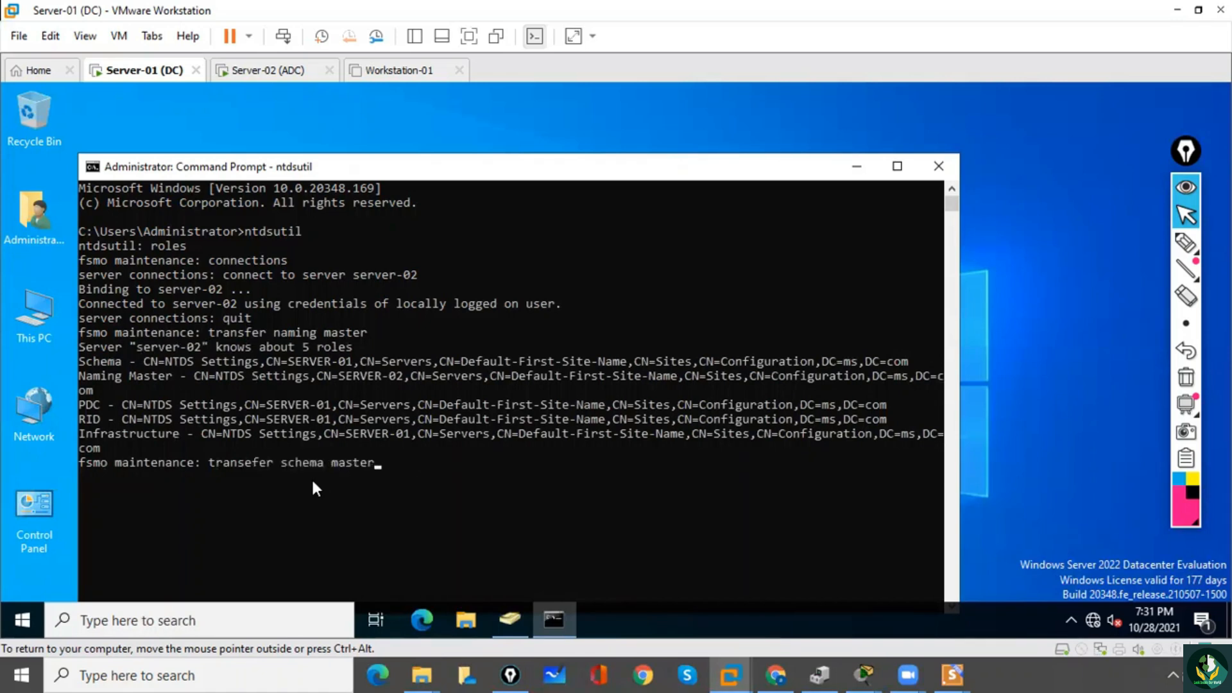
{"action": "key", "text": "Return"}
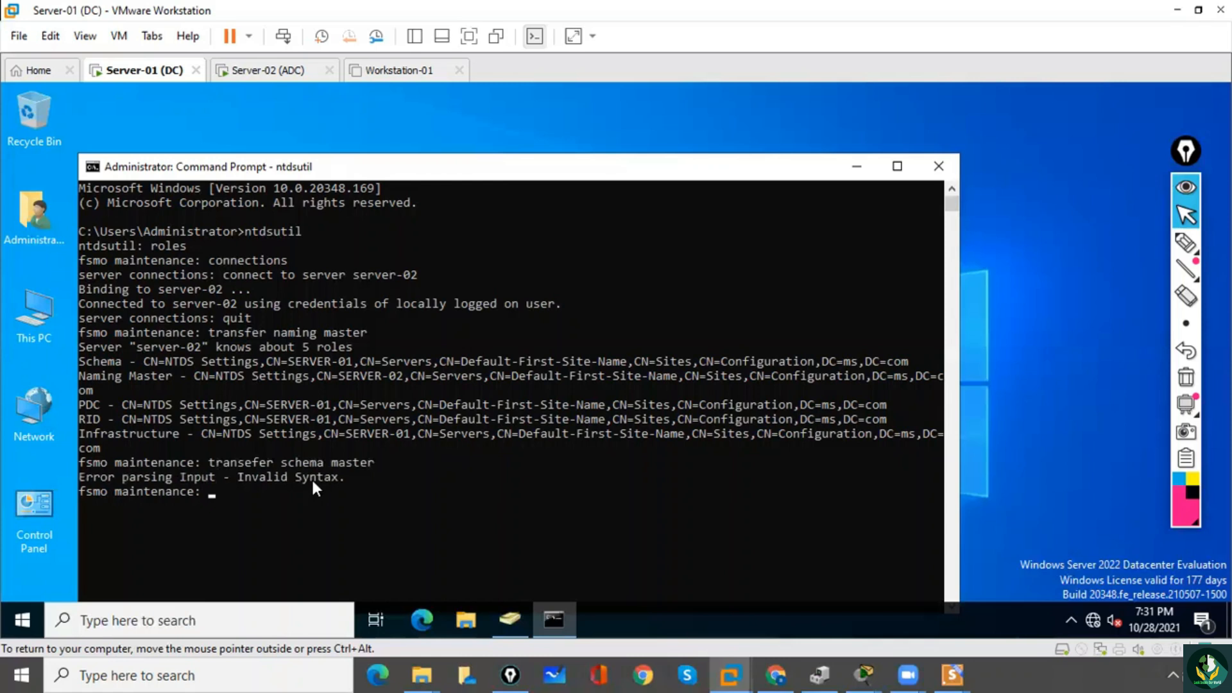
Transfer the schema master role to server-02 and accept the role transfer.
{"action": "type", "text": "transfer schema master"}
{"action": "key", "text": "Return"}
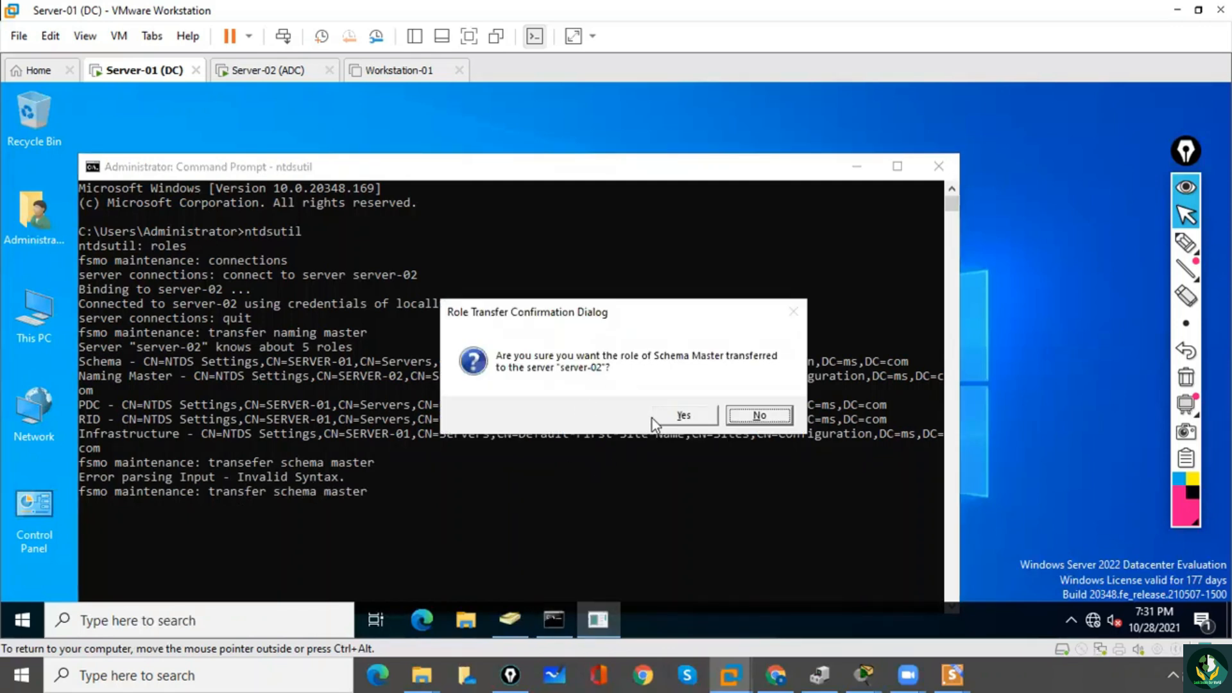
{"action": "left_click", "coordinate": [672, 415]}
{"action": "key", "text": "Return"}
{"action": "key", "text": "Return"}
{"action": "key", "text": "Return"}
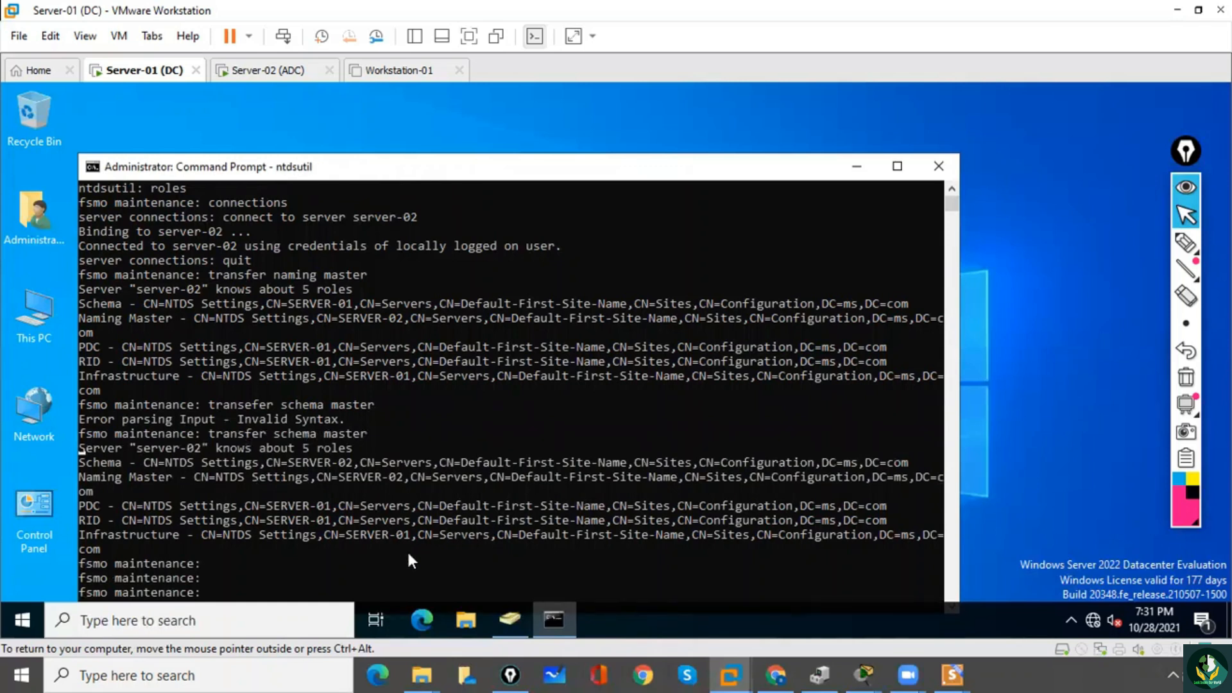
Move the Command Prompt window higher on the desktop and transfer the infrastructure master role to server-02, accepting the transfer.
{"action": "left_click_drag", "start_coordinate": [421, 168], "coordinate": [420, 104]}
{"action": "key", "text": "BackSpace"}
{"action": "key", "text": "BackSpace"}
{"action": "key", "text": "BackSpace"}
{"action": "key", "text": "BackSpace"}
{"action": "key", "text": "BackSpace"}
{"action": "type", "text": "ran"}
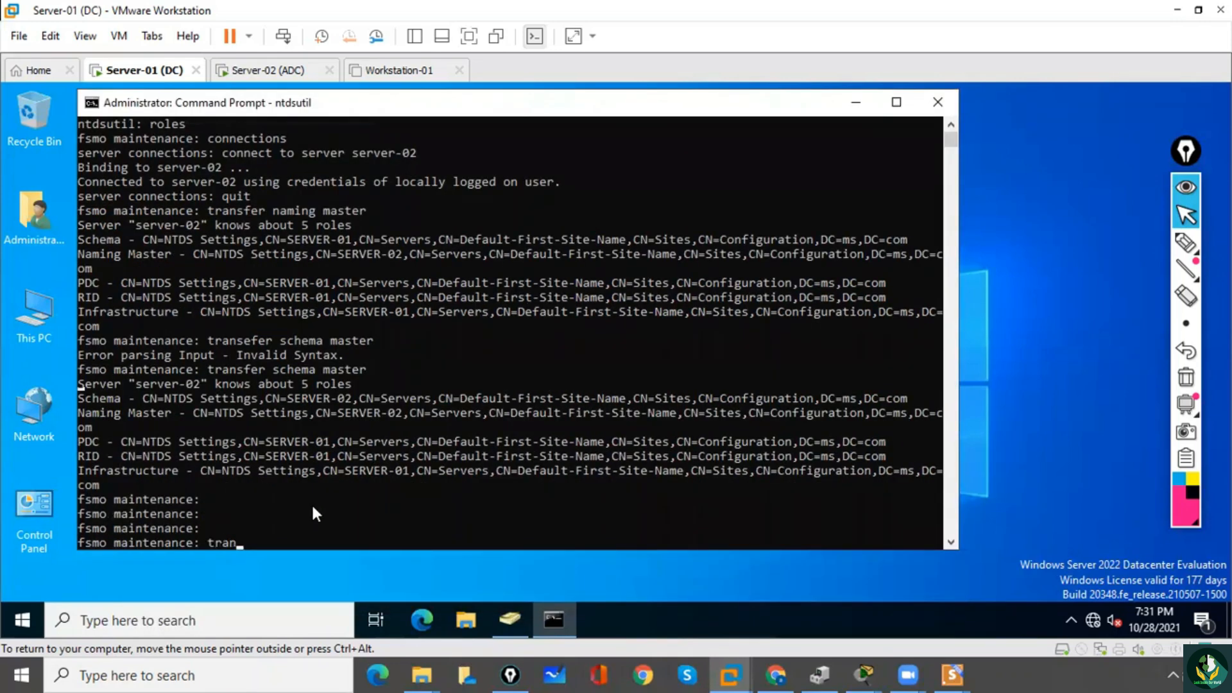
{"action": "type", "text": "sfer infrastructure master"}
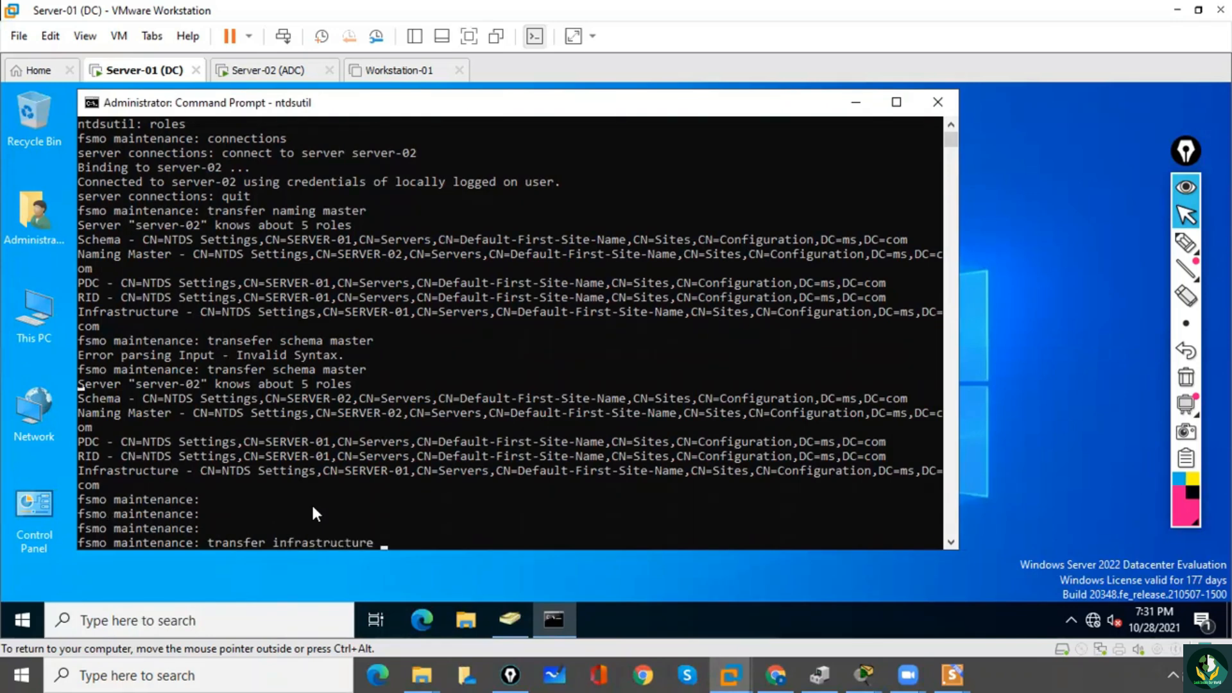
{"action": "key", "text": "Return"}
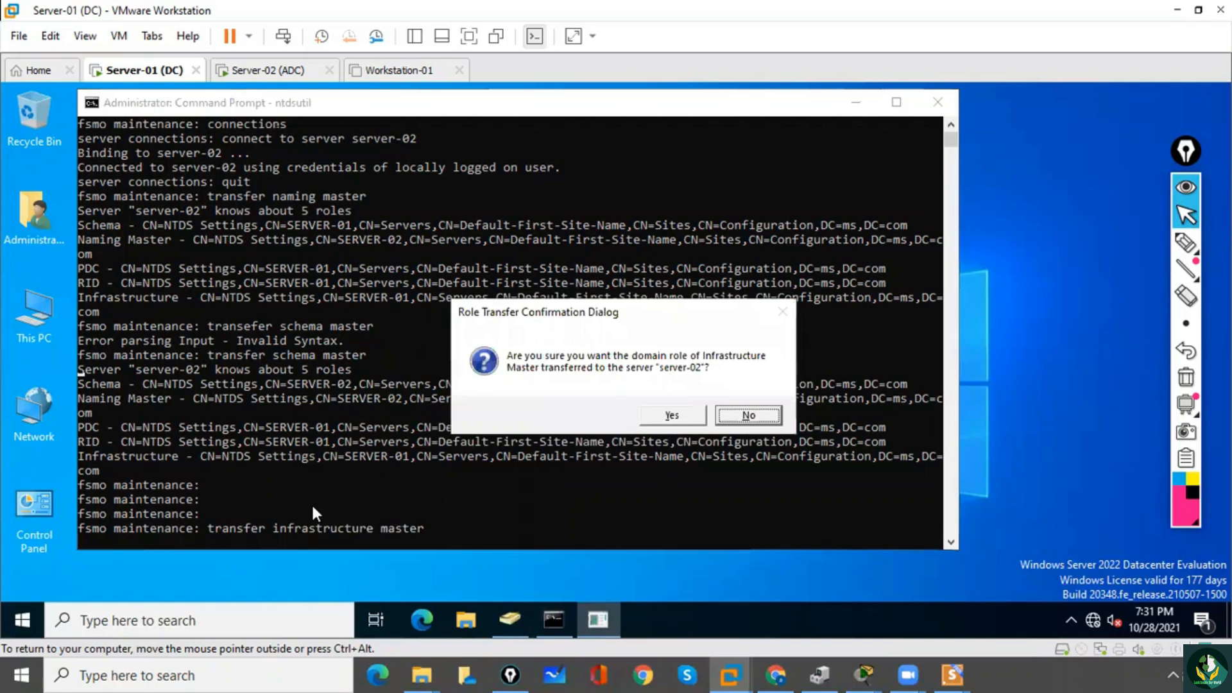
{"action": "key", "text": "Tab"}
{"action": "key", "text": "Return"}
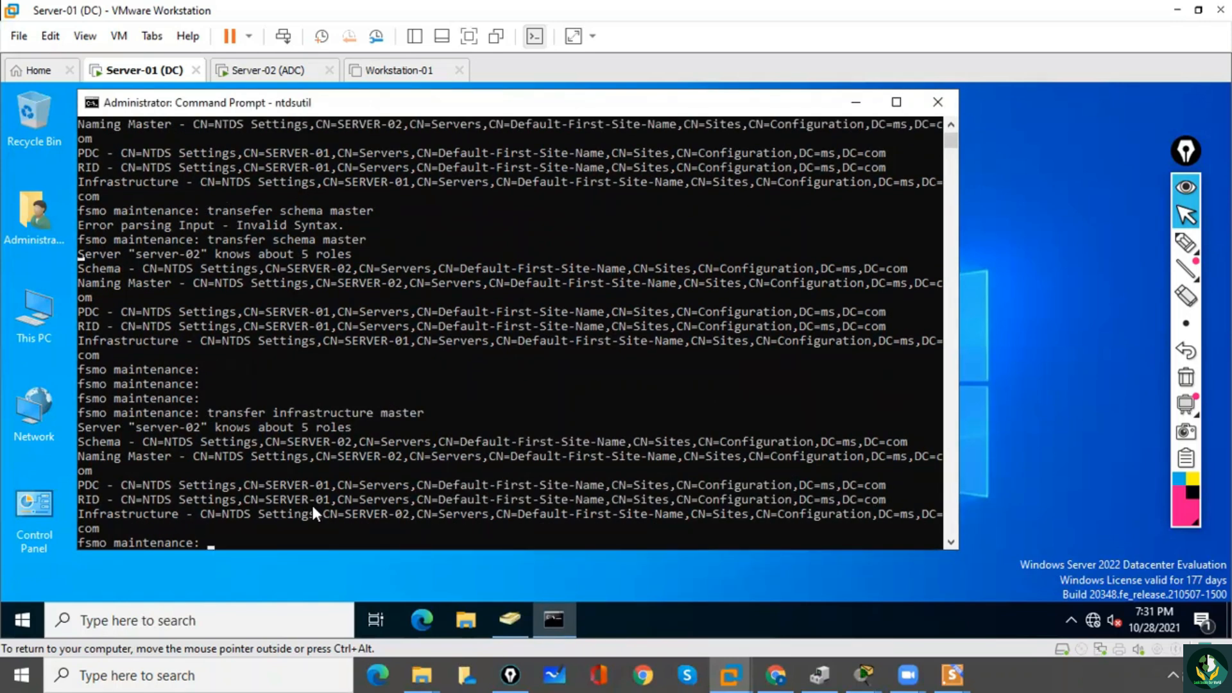
Transfer the RID master role to server-02 and accept the role transfer.
{"action": "type", "text": "transfer rid master"}
{"action": "key", "text": "Return"}
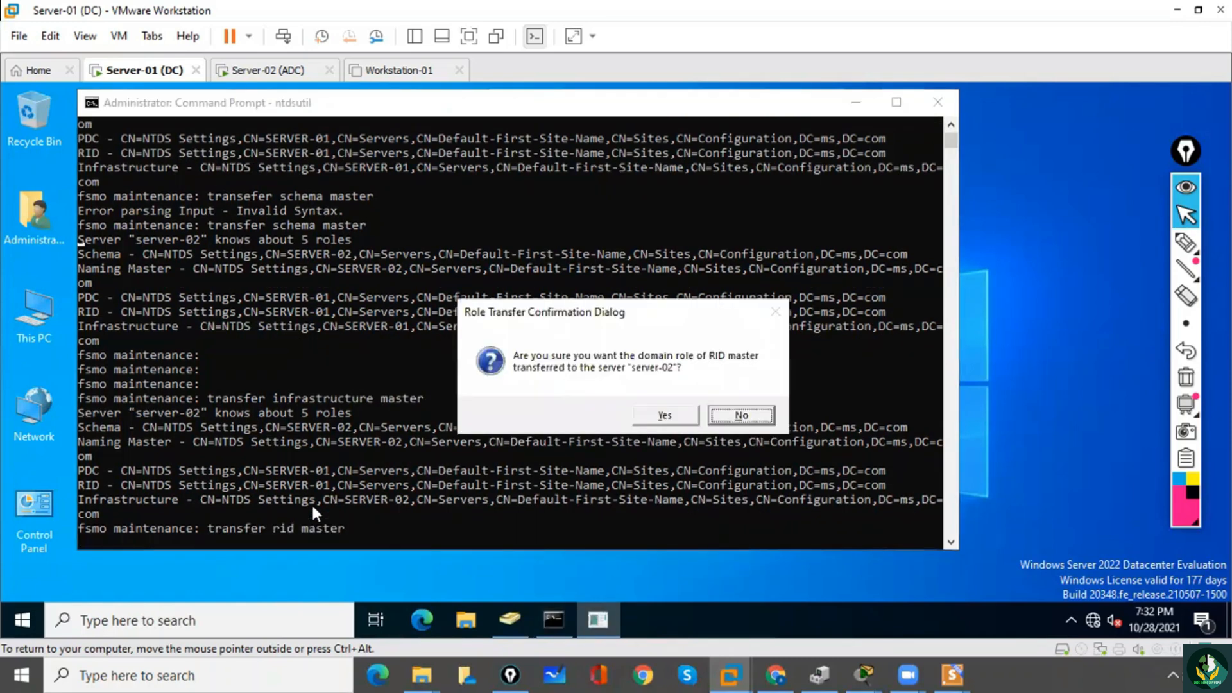
{"action": "key", "text": "Left"}
{"action": "key", "text": "Return"}
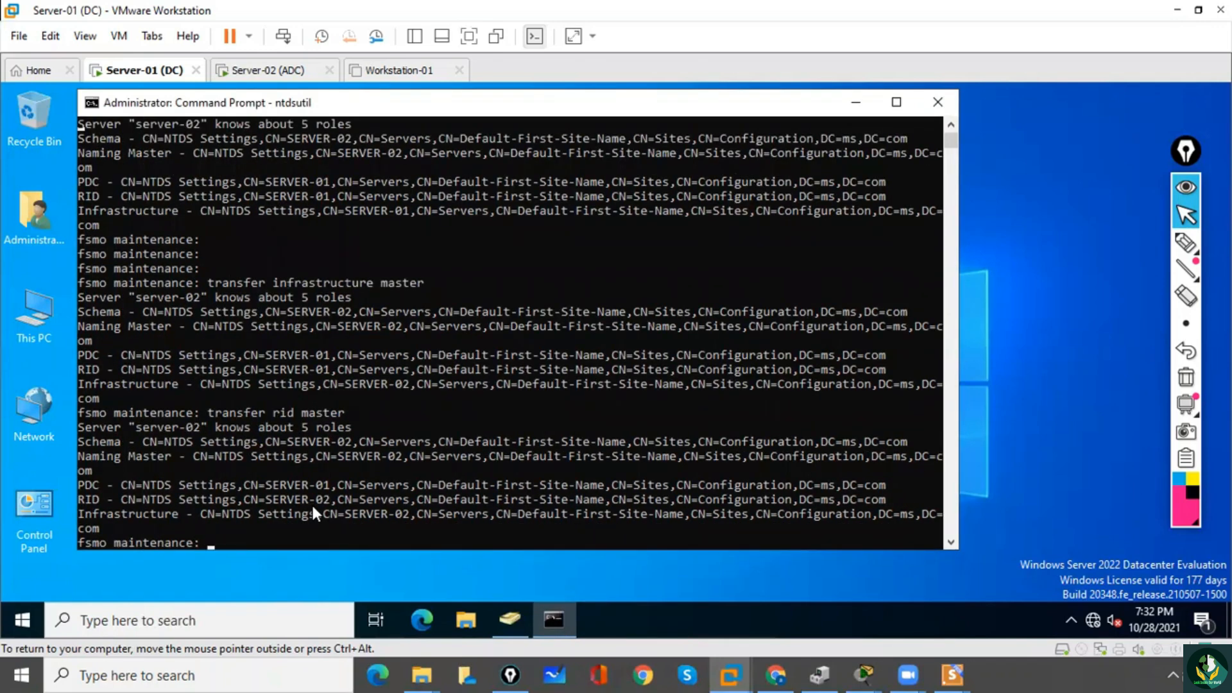
Try to run "trasnfer pdc" at the fsmo maintenance prompt.
{"action": "type", "text": "trasnfer pdc"}
{"action": "key", "text": "Return"}
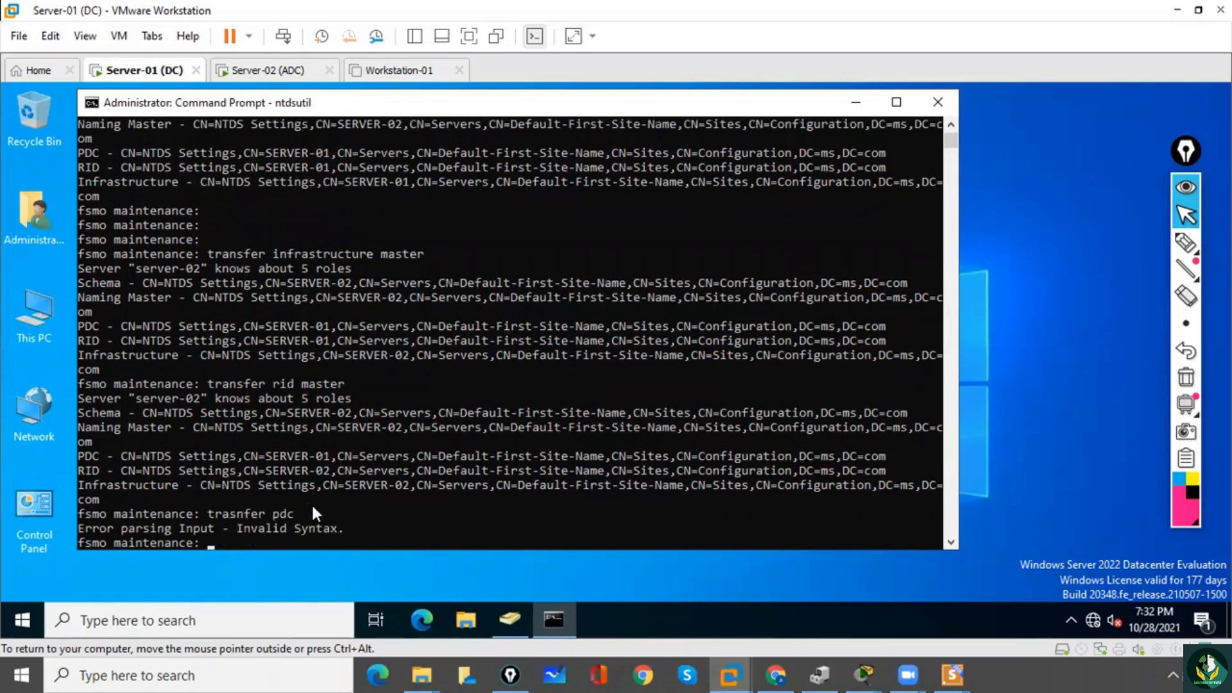
Transfer the PDC role to server-02 and accept the role transfer.
{"action": "type", "text": "transfer pdc"}
{"action": "key", "text": "Return"}
{"action": "key", "text": "Left"}
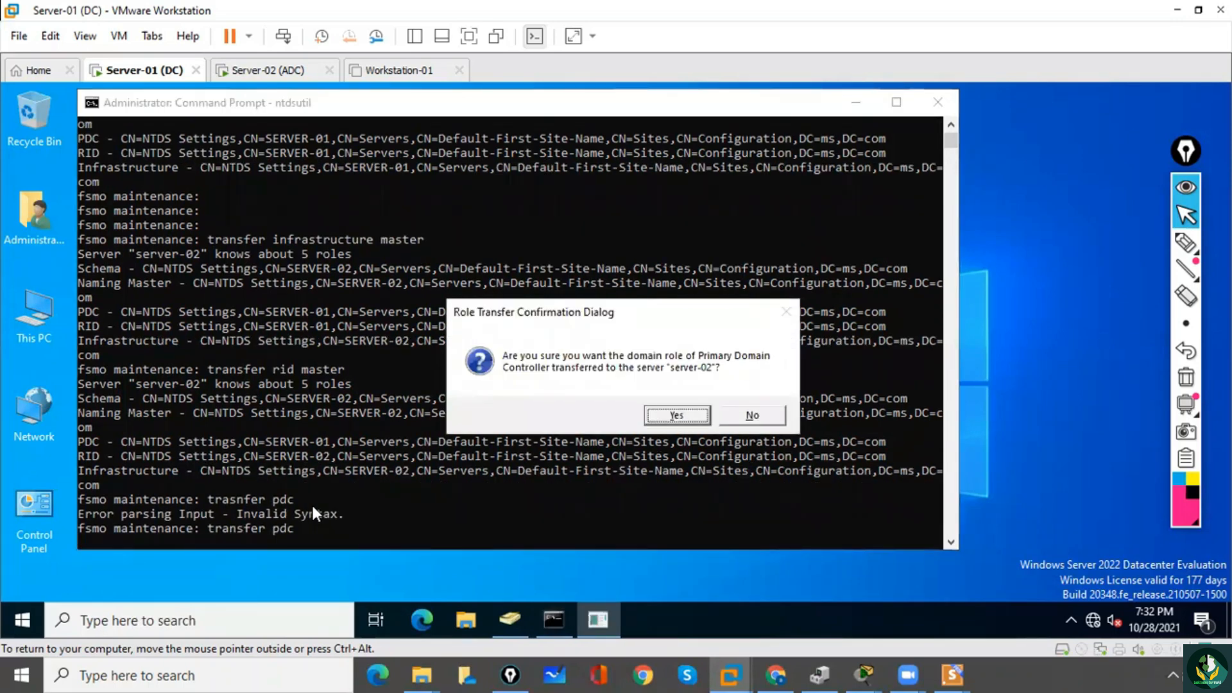
{"action": "key", "text": "Return"}
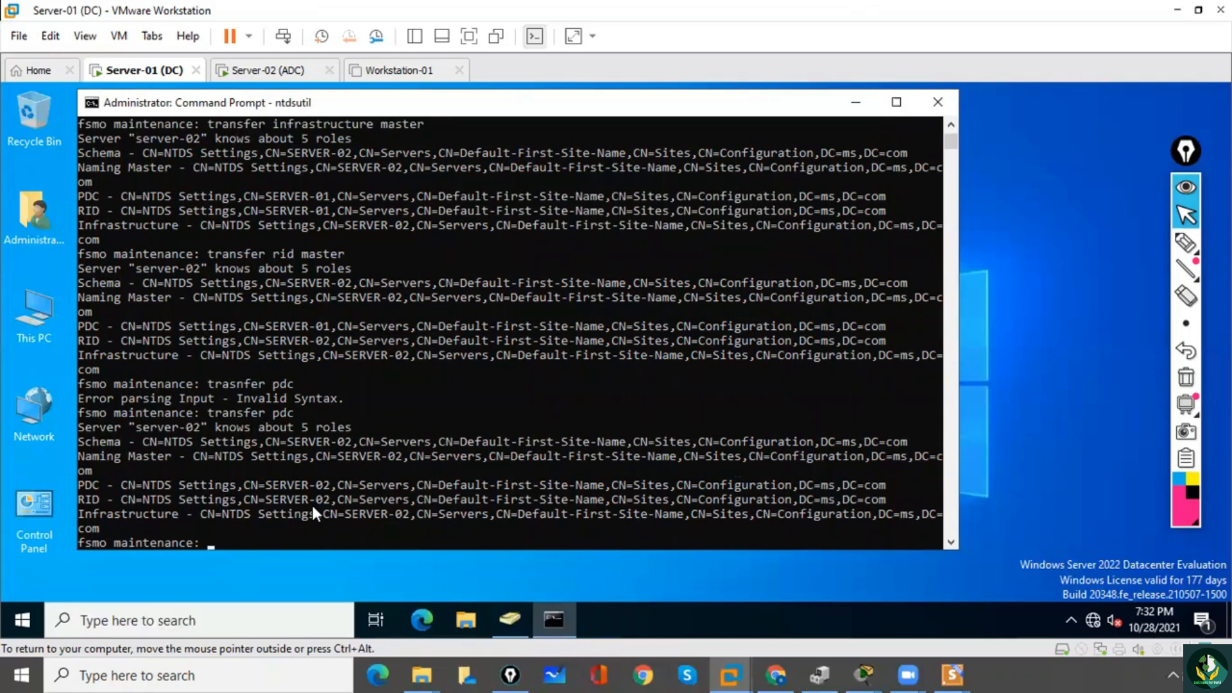
Quit fsmo maintenance and ntdsutil to return to the regular command prompt.
{"action": "left_click", "coordinate": [293, 545]}
{"action": "type", "text": "exit"}
{"action": "key", "text": "Return"}
{"action": "key", "text": "Return"}
{"action": "type", "text": "quit"}
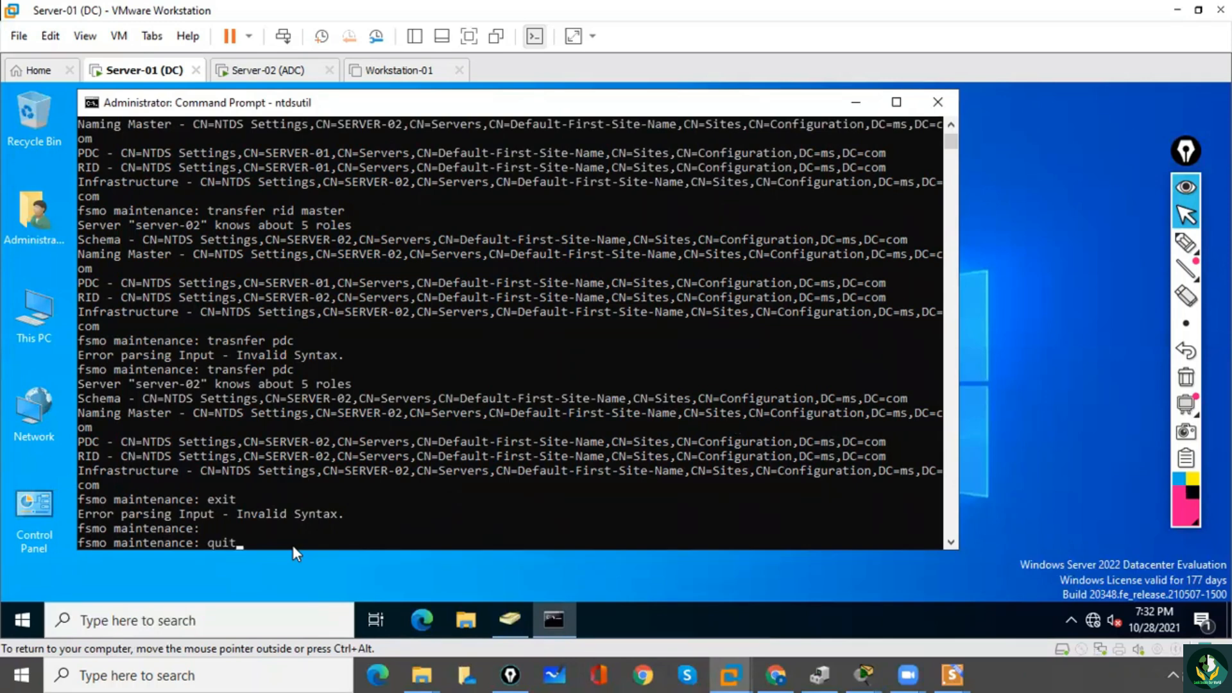
{"action": "key", "text": "Return"}
{"action": "type", "text": "quit"}
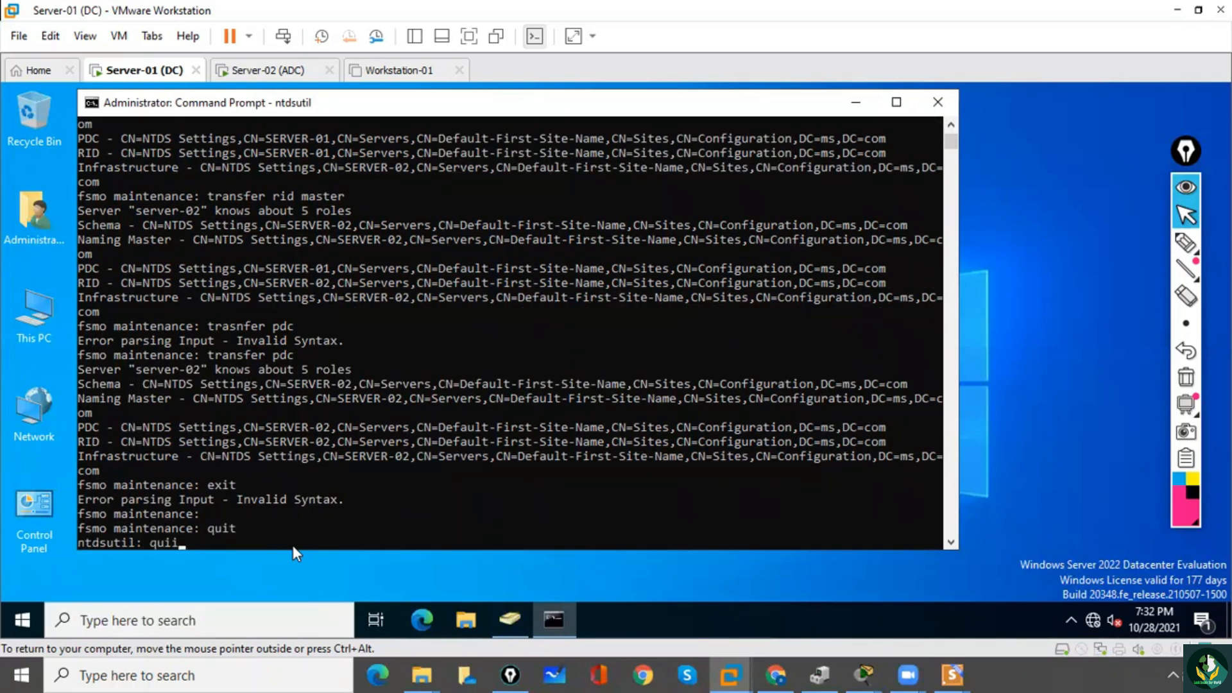
{"action": "key", "text": "Return"}
{"action": "key", "text": "Return"}
{"action": "key", "text": "Return"}
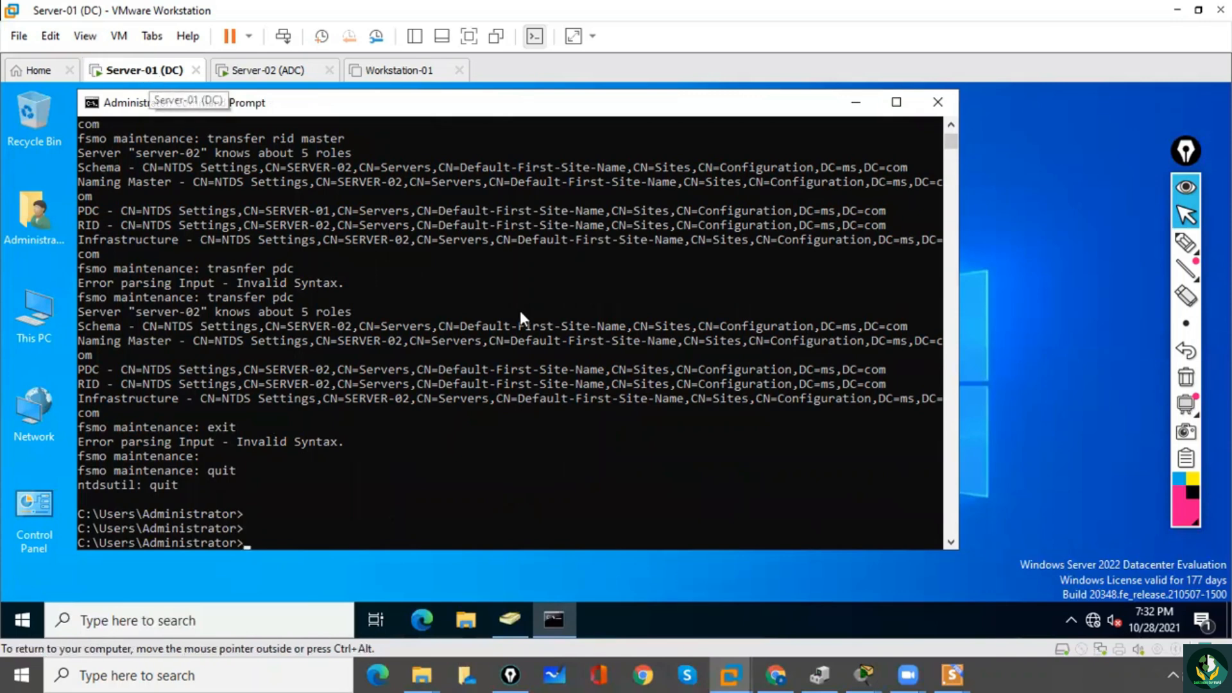
Maximize the Command Prompt window, review the role transfer output, and run net accounts to check Server-01's computer role.
{"action": "left_click_drag", "start_coordinate": [951, 148], "coordinate": [953, 140]}
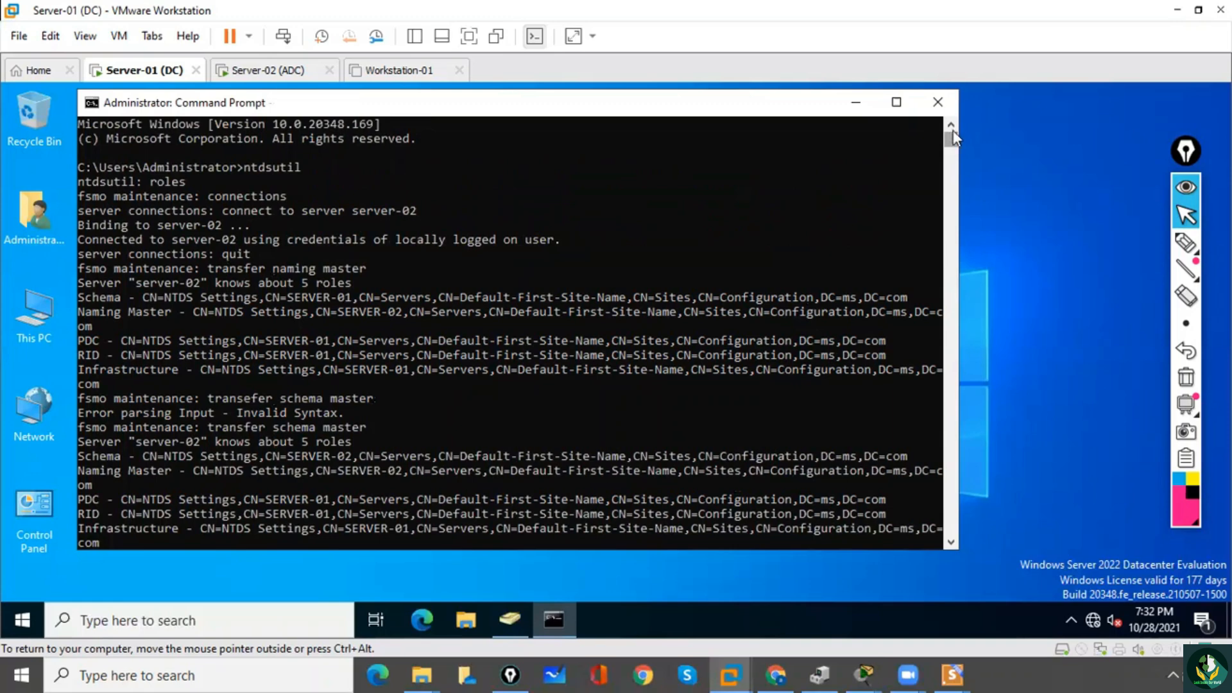
{"action": "left_click", "coordinate": [378, 529]}
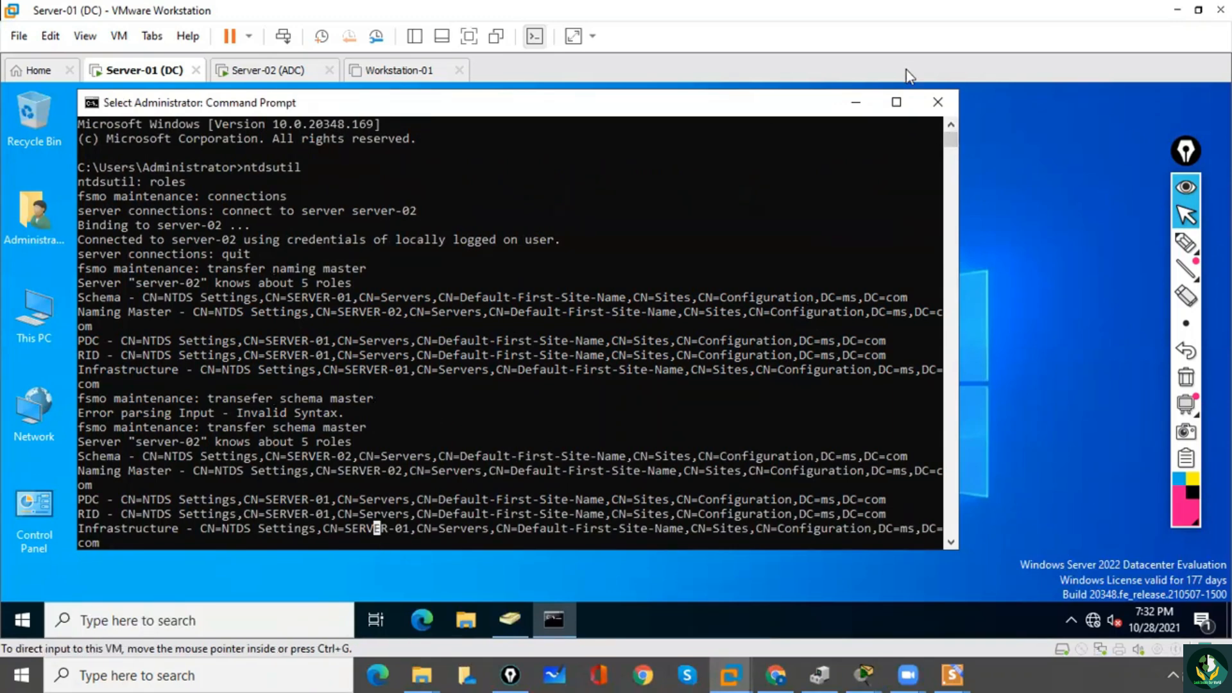
{"action": "left_click", "coordinate": [897, 102]}
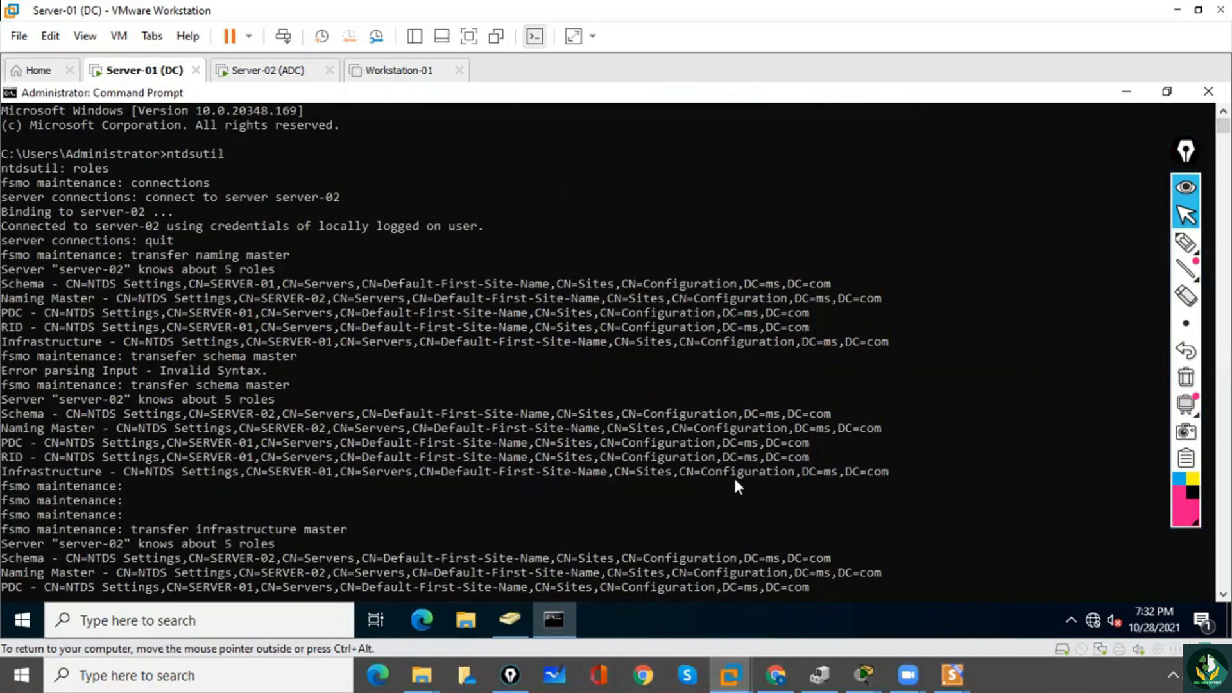
{"action": "scroll", "coordinate": [733, 486], "scroll_direction": "down", "scroll_amount": 10}
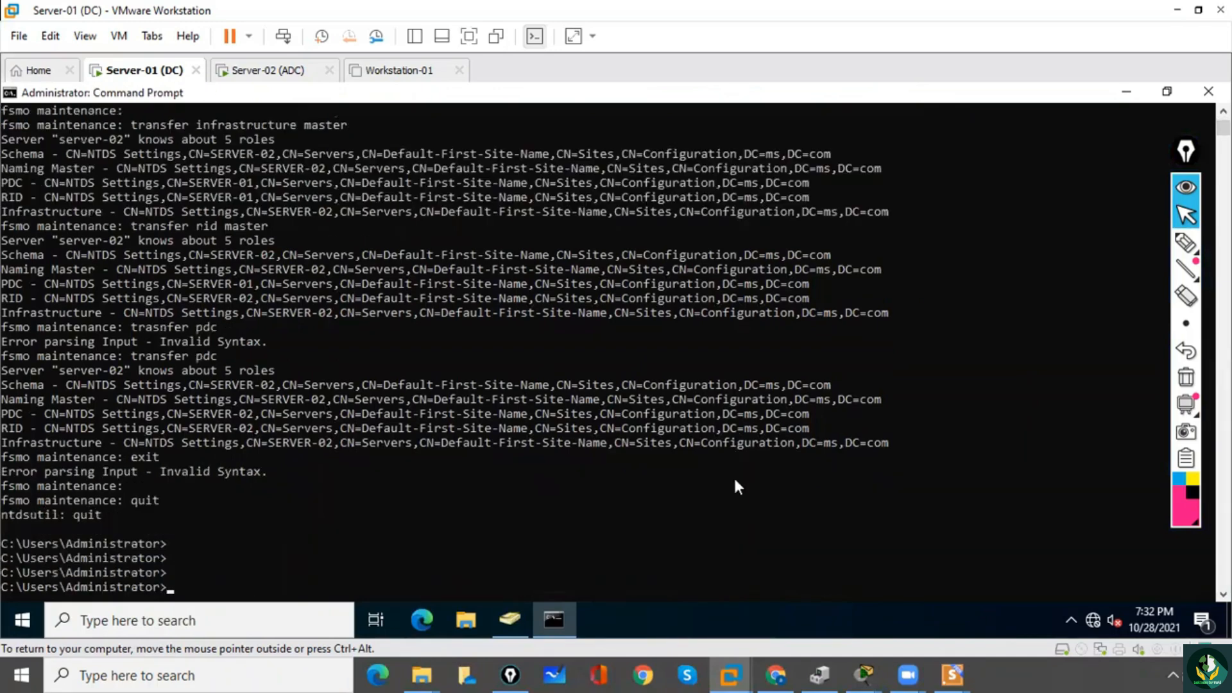
{"action": "type", "text": "netaccounts"}
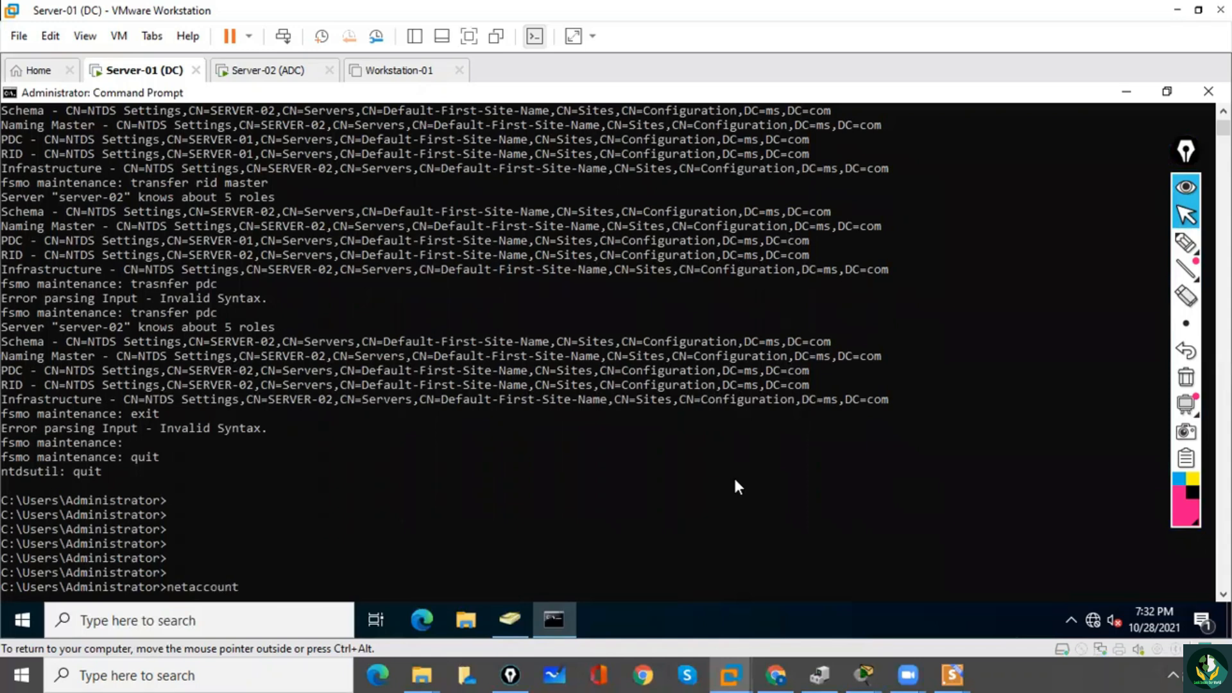
{"action": "key", "text": "Return"}
{"action": "type", "text": "ne"}
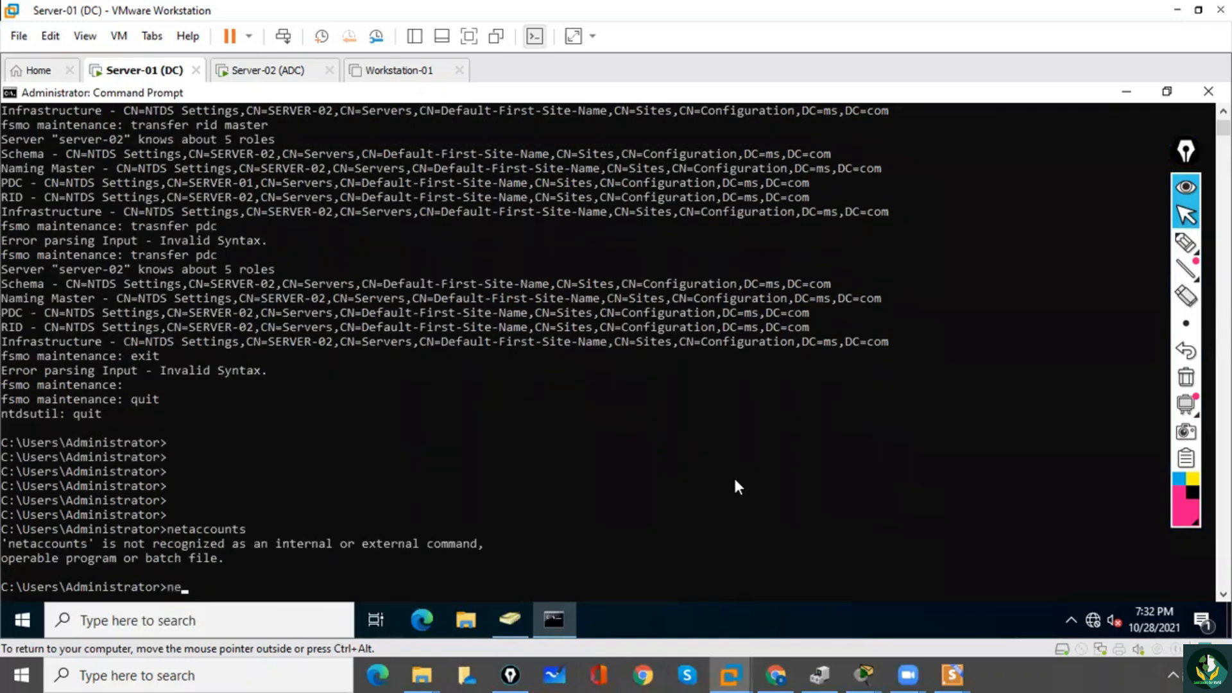
{"action": "type", "text": "t accounts"}
{"action": "key", "text": "Return"}
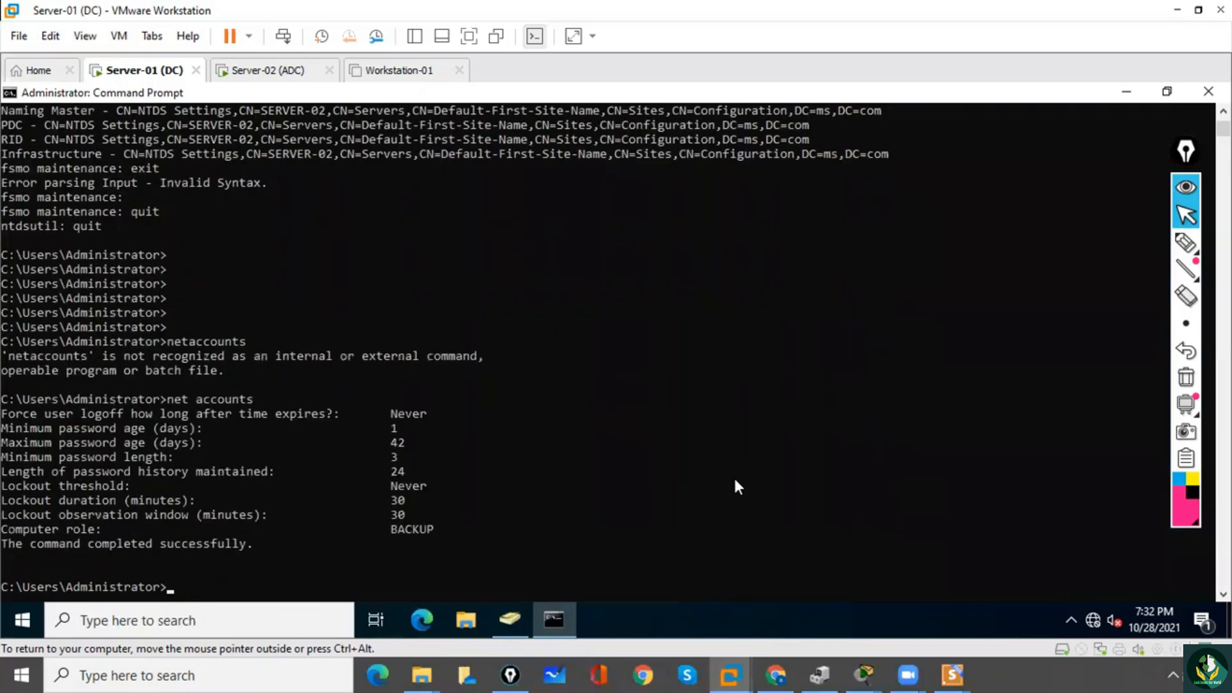
Highlight Server-01's computer role, run netdom query fsmo there, and review which server holds the FSMO roles.
{"action": "left_click_drag", "start_coordinate": [432, 527], "coordinate": [394, 533]}
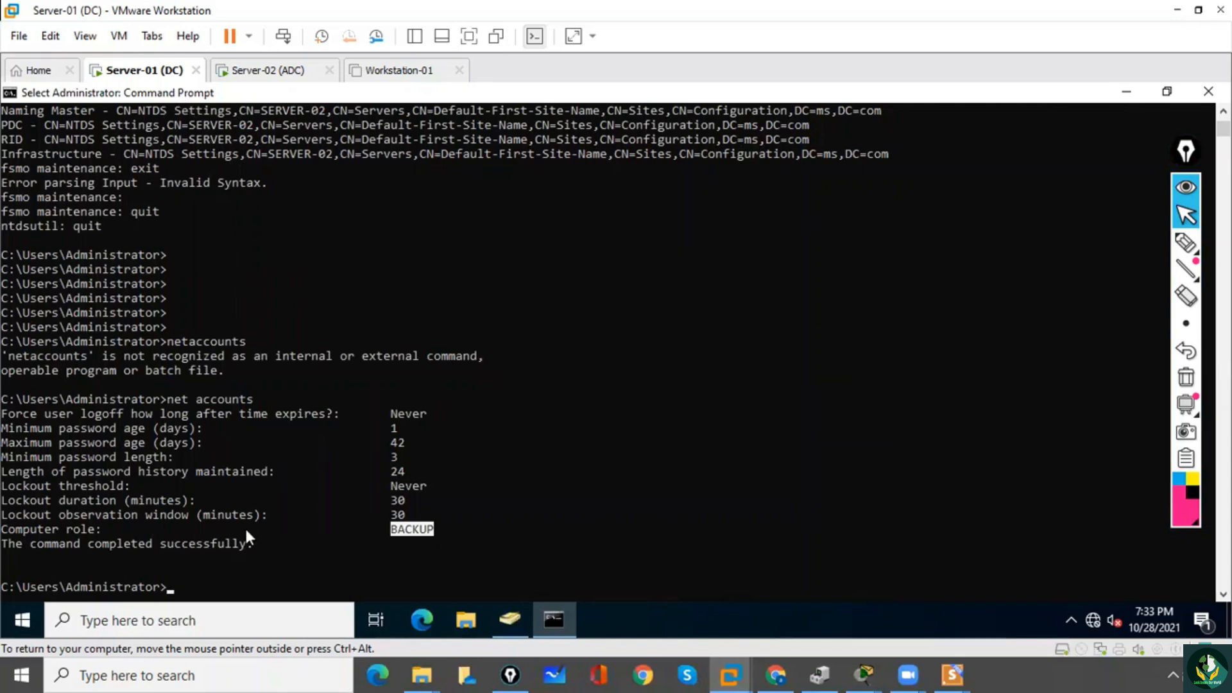
{"action": "left_click", "coordinate": [233, 574]}
{"action": "type", "text": "netdom qu"}
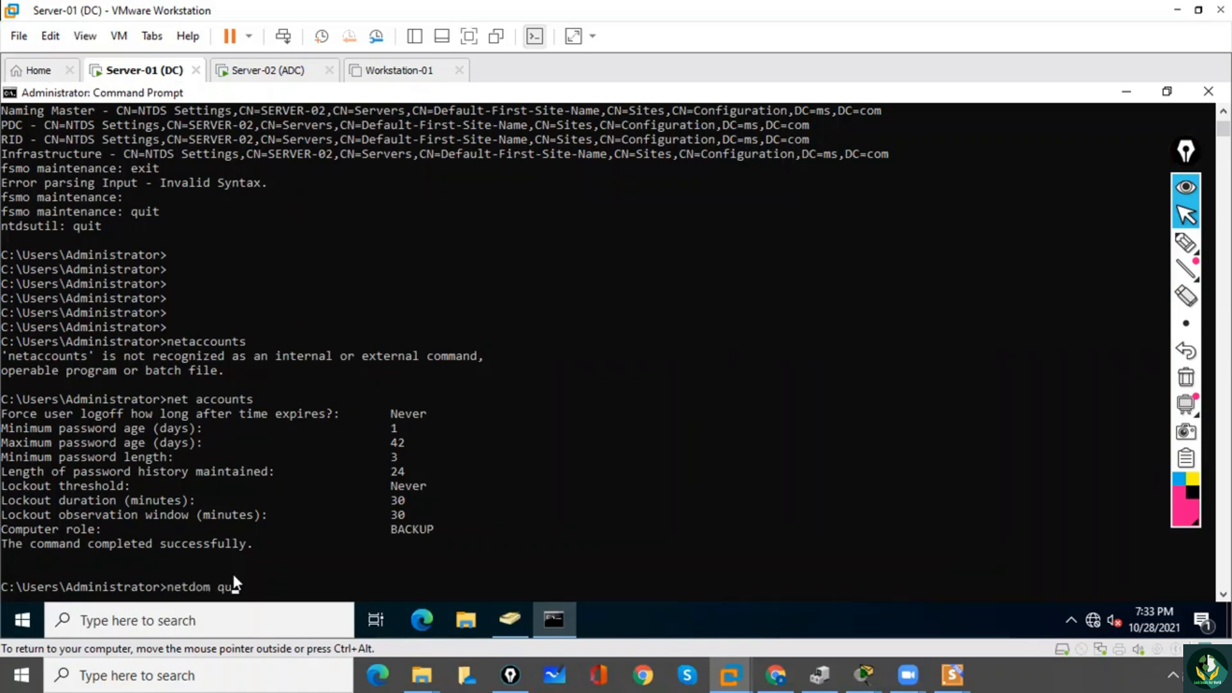
{"action": "type", "text": "ery fsmo"}
{"action": "key", "text": "Return"}
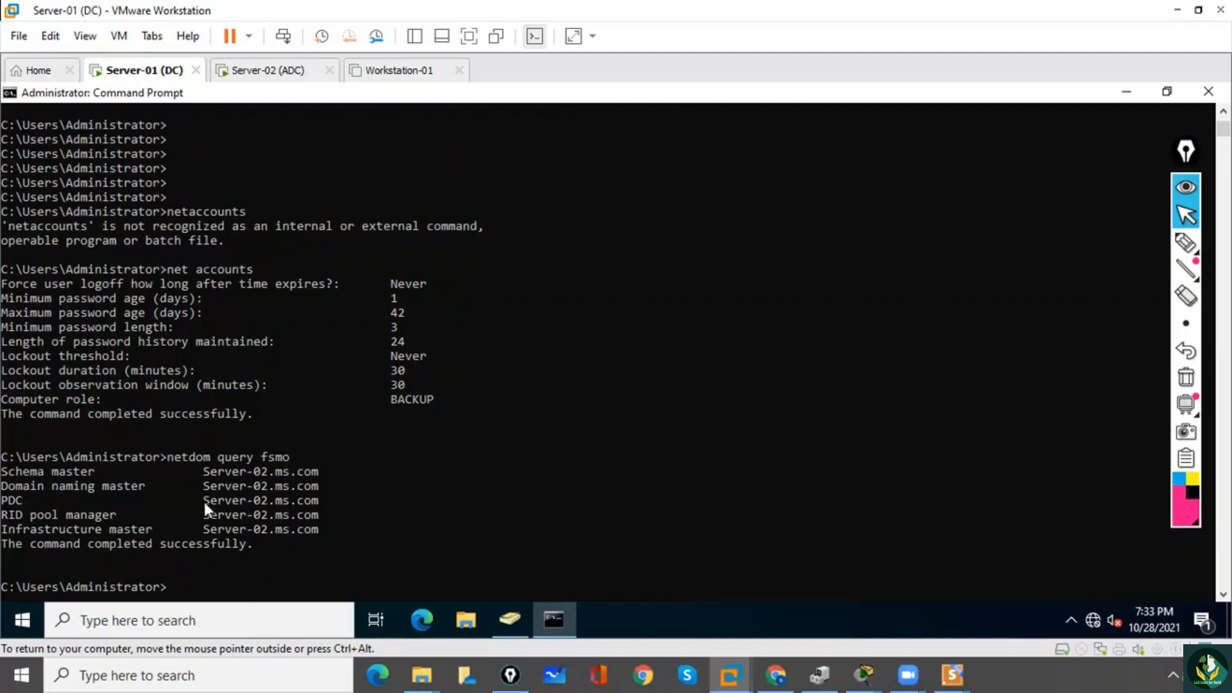
{"action": "left_click_drag", "start_coordinate": [209, 479], "coordinate": [242, 472]}
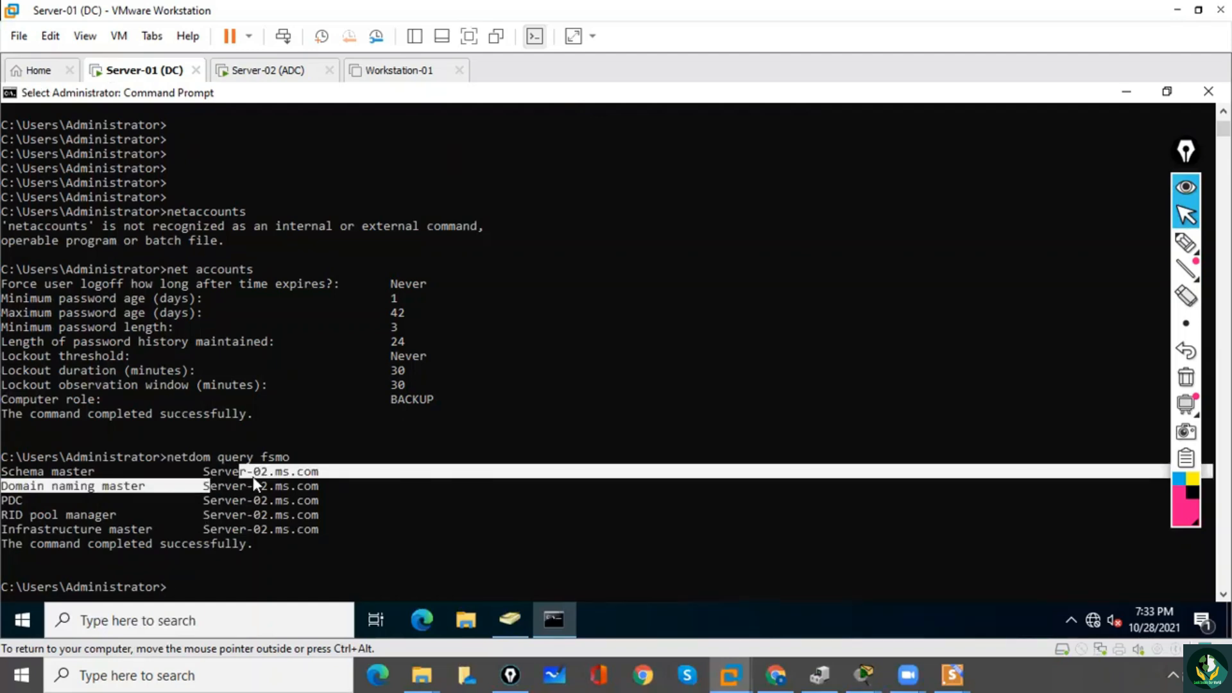
{"action": "left_click", "coordinate": [231, 572]}
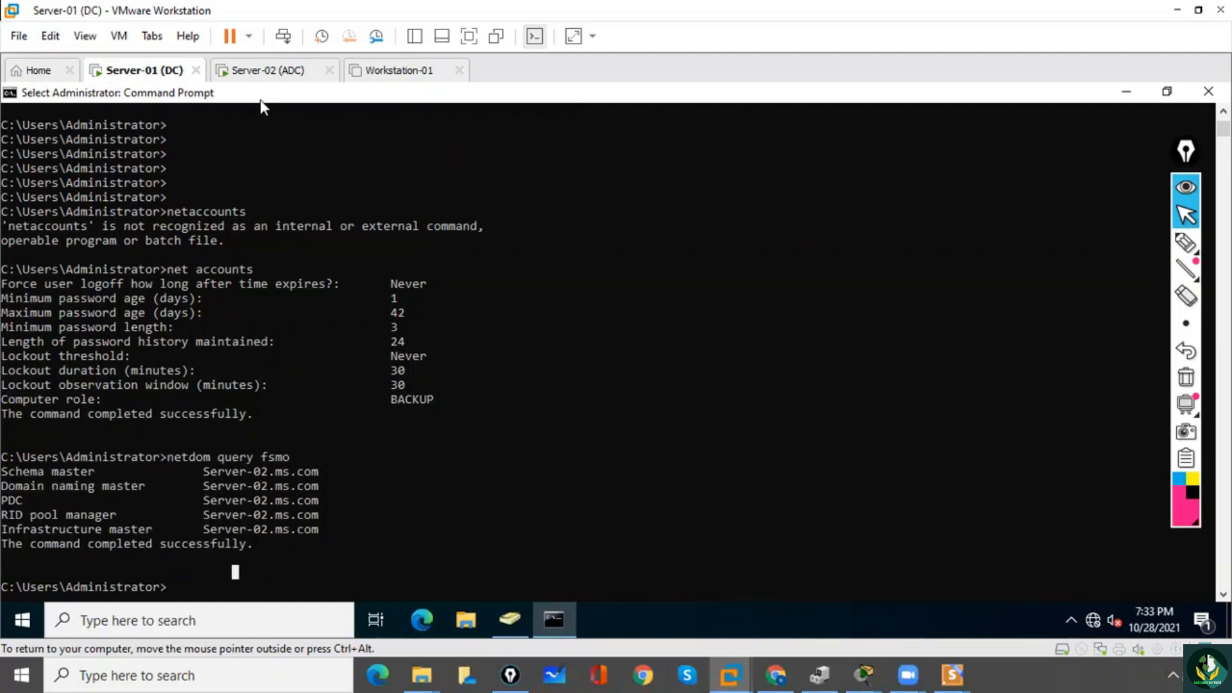
Switch to the Server-02 virtual machine and run net accounts to check its current computer role.
{"action": "left_click", "coordinate": [264, 71]}
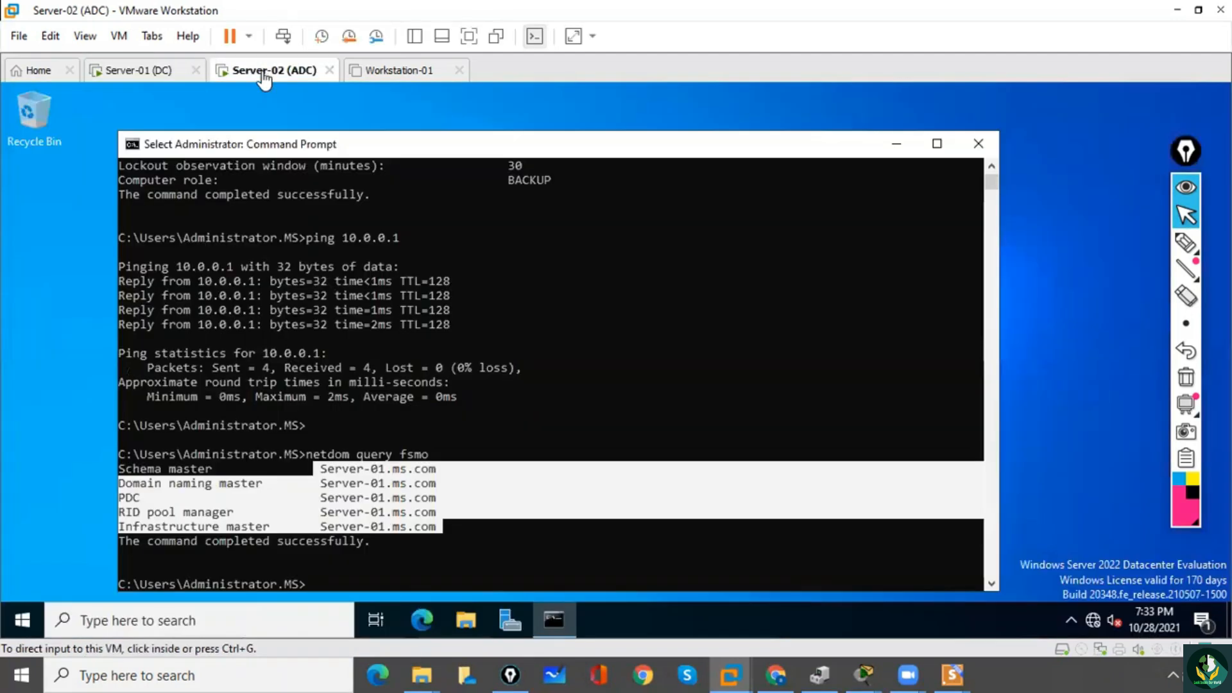
{"action": "left_click", "coordinate": [437, 572]}
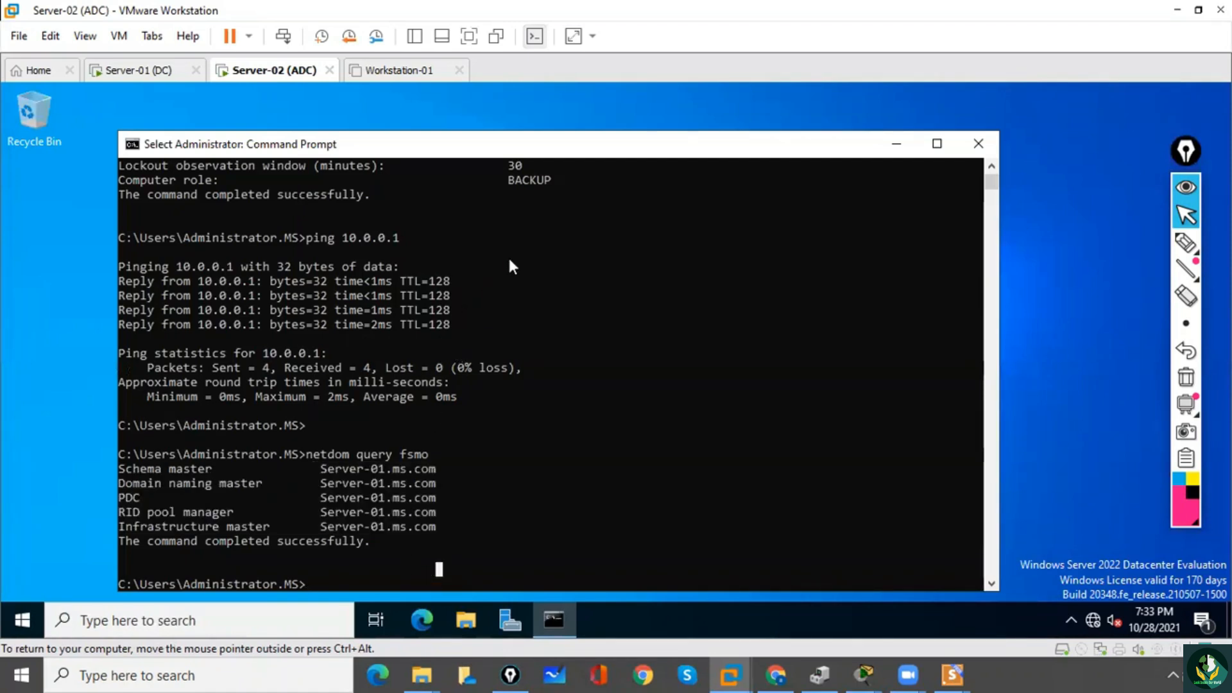
{"action": "left_click_drag", "start_coordinate": [509, 183], "coordinate": [544, 181]}
{"action": "left_click", "coordinate": [409, 585]}
{"action": "key", "text": "Up"}
{"action": "key", "text": "Up"}
{"action": "key", "text": "Up"}
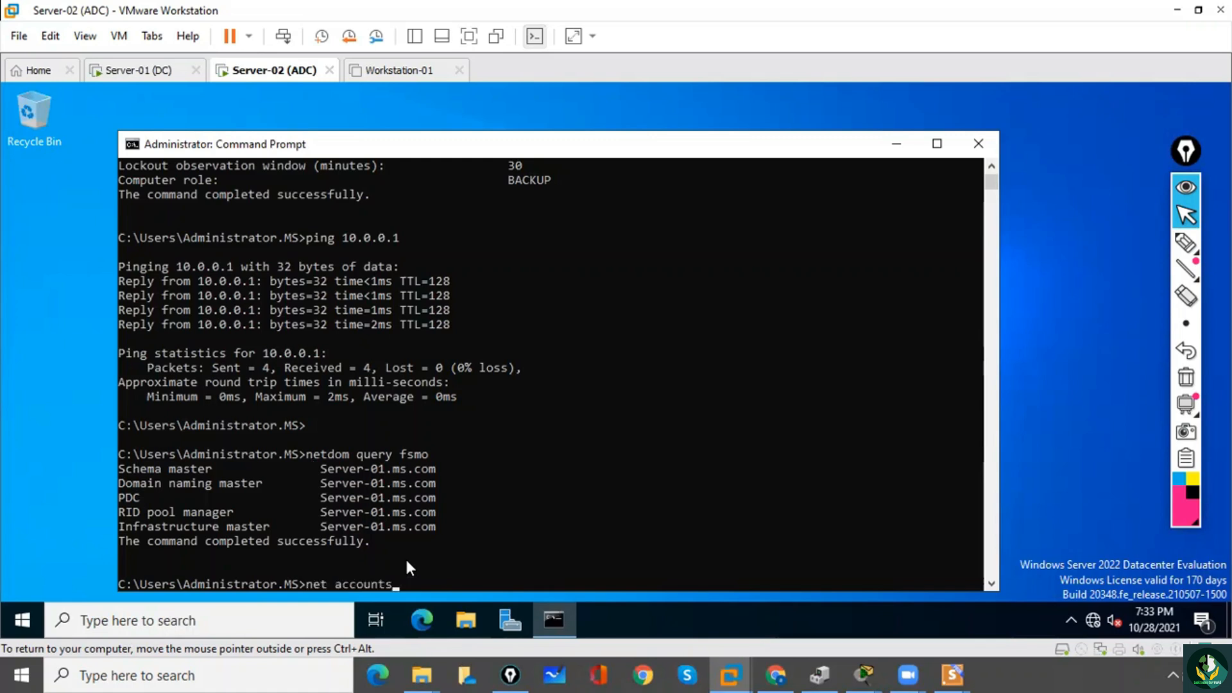
{"action": "key", "text": "Down"}
{"action": "key", "text": "Up"}
{"action": "key", "text": "Return"}
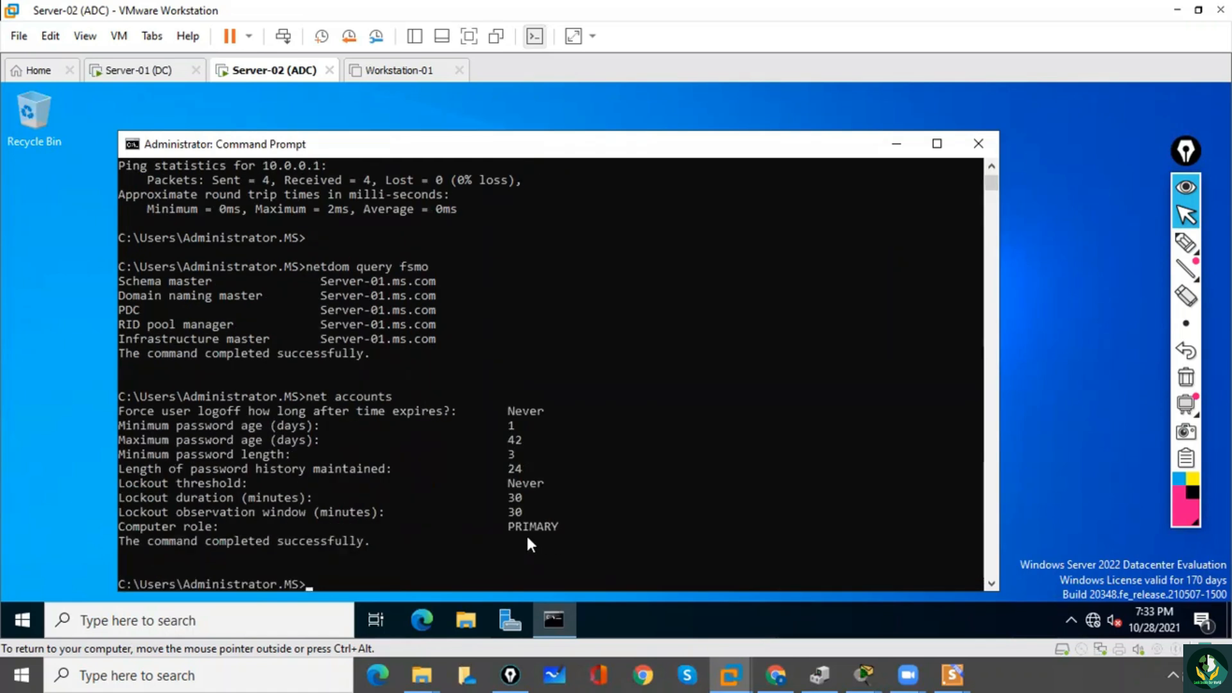
Run netdom query fsmo again on Server-02 to check the current FSMO role holders.
{"action": "key", "text": "Up"}
{"action": "key", "text": "Up"}
{"action": "key", "text": "Down"}
{"action": "key", "text": "Up"}
{"action": "key", "text": "Up"}
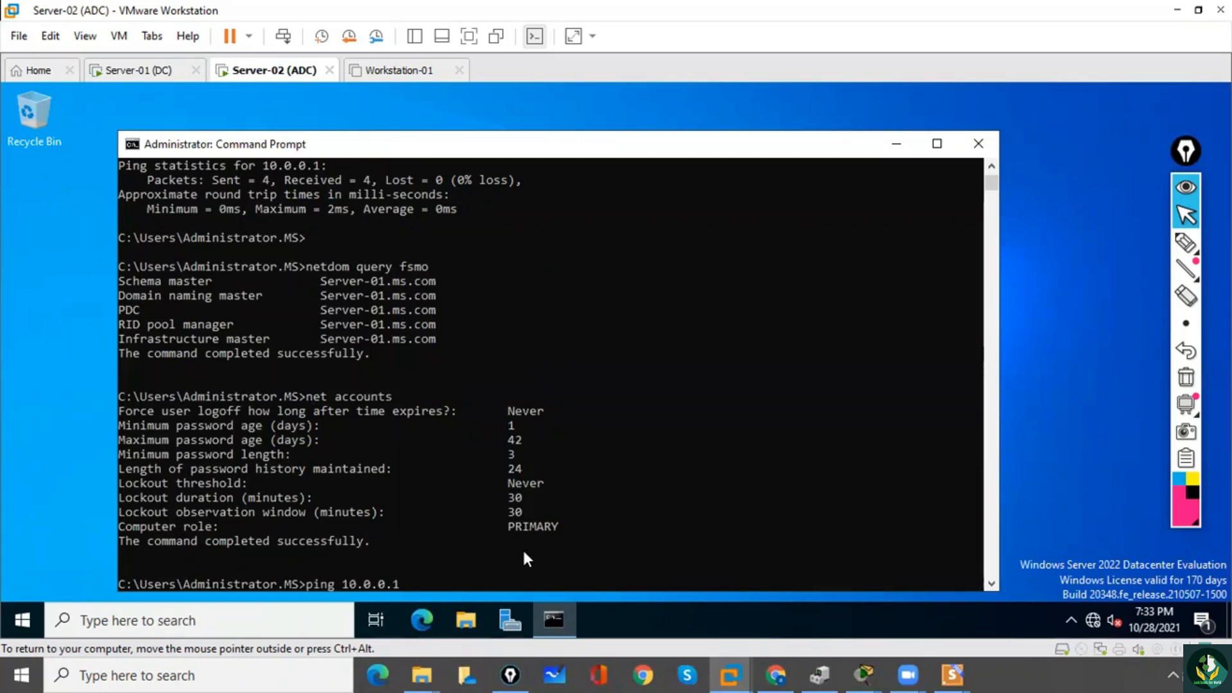
{"action": "key", "text": "Up"}
{"action": "key", "text": "Return"}
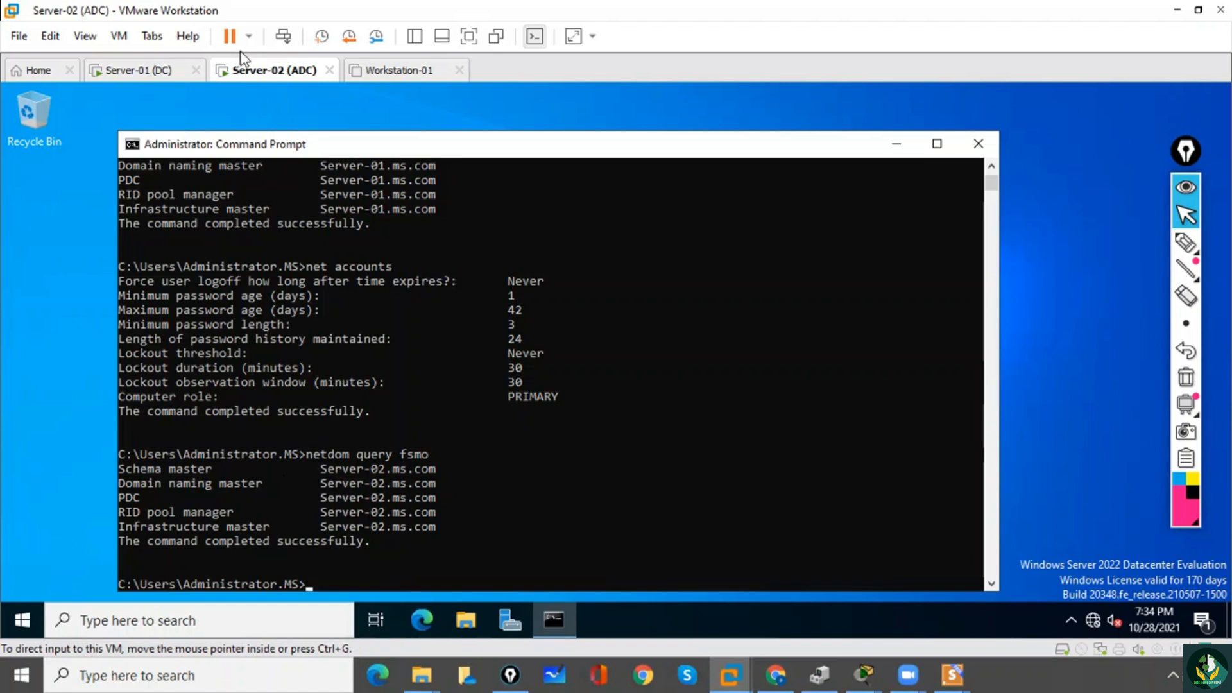
Rename the Server-02 virtual machine as Server-02 (DC) in its virtual machine settings.
{"action": "left_click", "coordinate": [120, 38]}
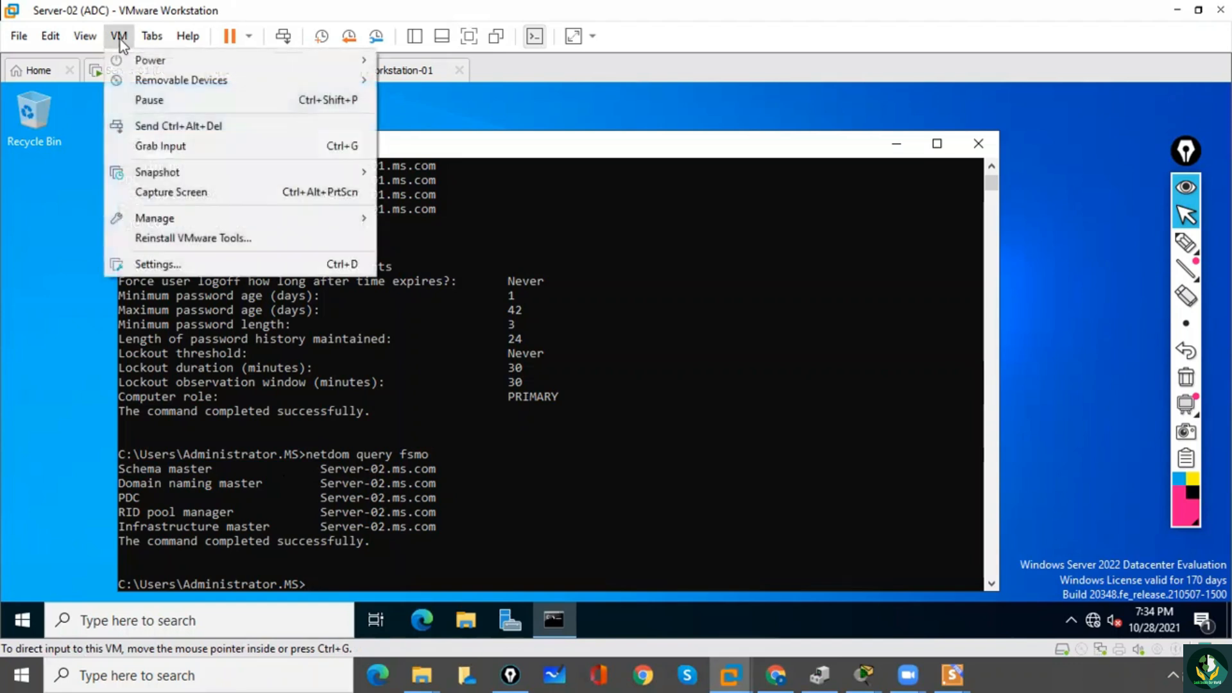
{"action": "left_click", "coordinate": [177, 261]}
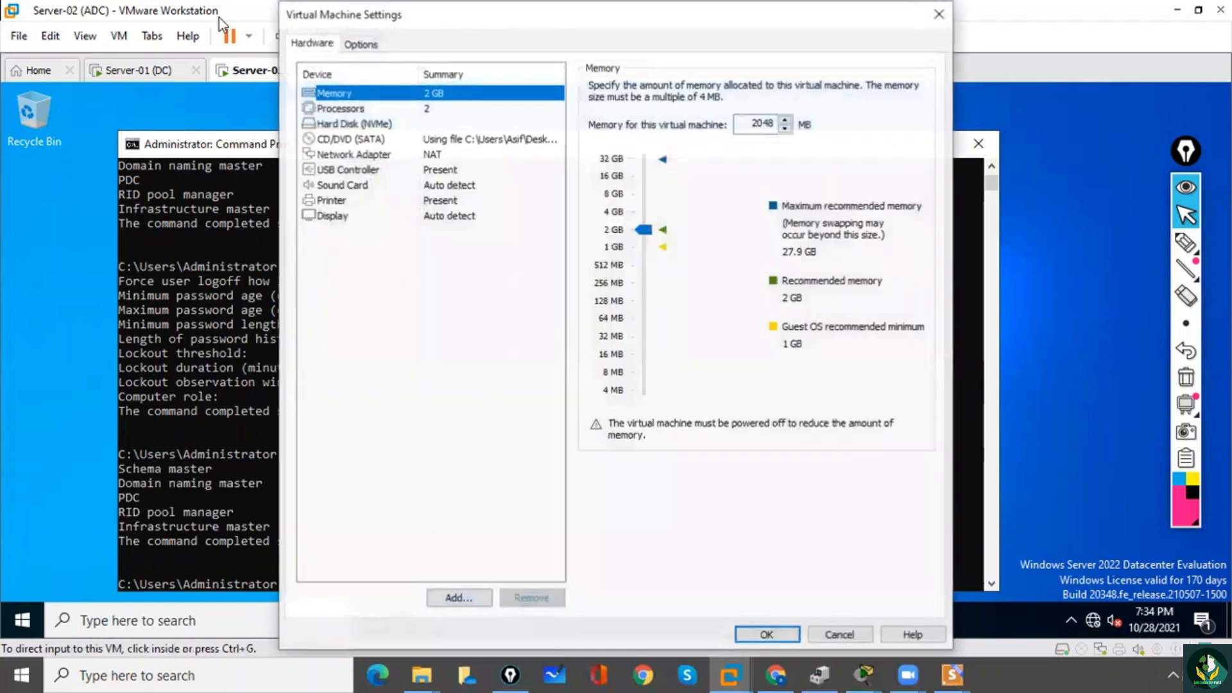
{"action": "left_click", "coordinate": [360, 43]}
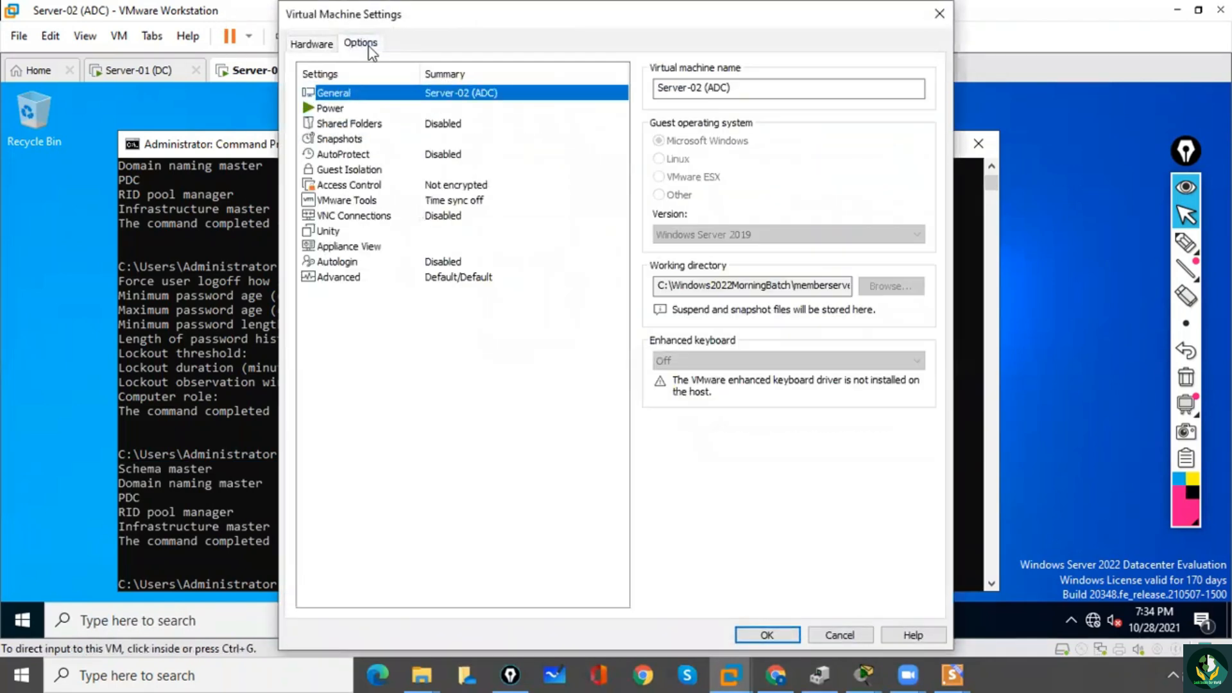
{"action": "left_click", "coordinate": [709, 87]}
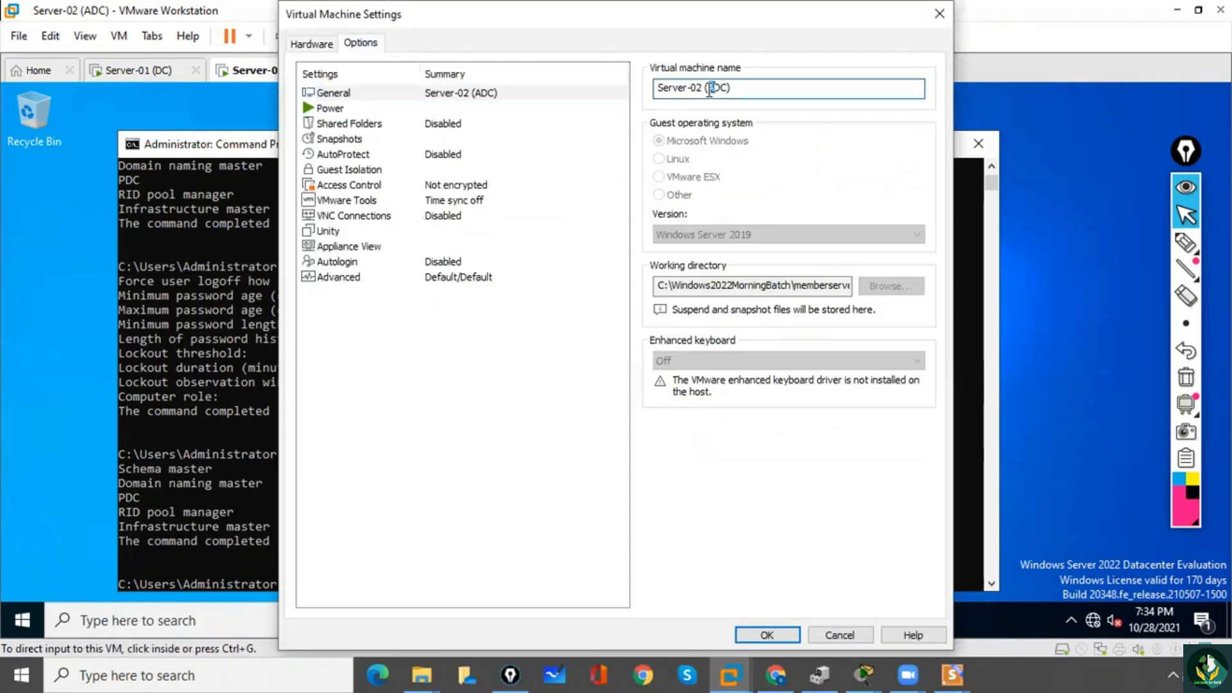
{"action": "key", "text": "Delete"}
{"action": "left_click", "coordinate": [762, 635]}
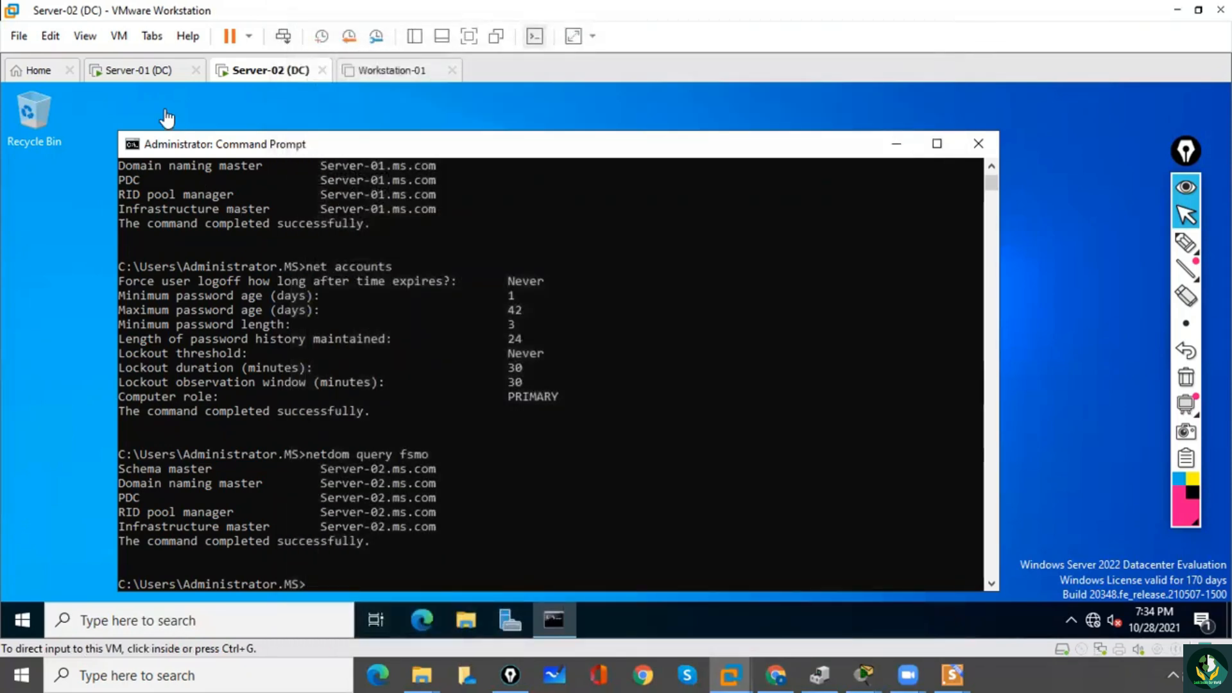
Rename the Server-01 virtual machine as Server-01 (ADC) in its virtual machine settings.
{"action": "left_click", "coordinate": [140, 74]}
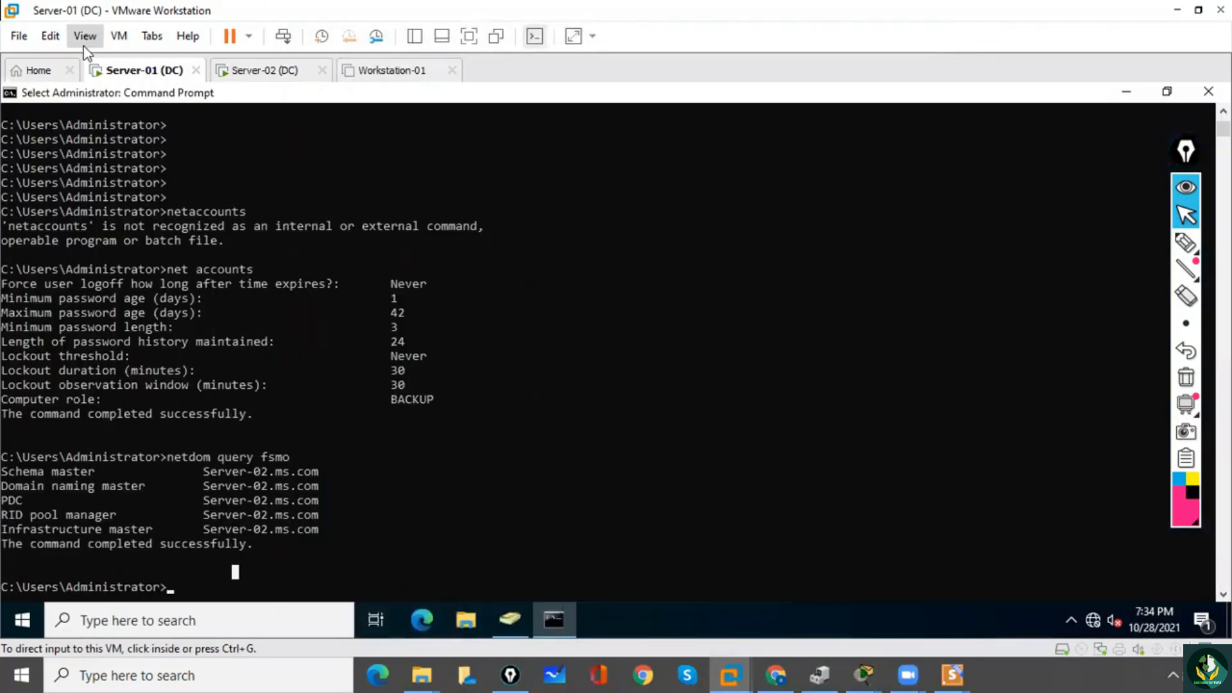
{"action": "left_click", "coordinate": [117, 36]}
{"action": "left_click", "coordinate": [154, 269]}
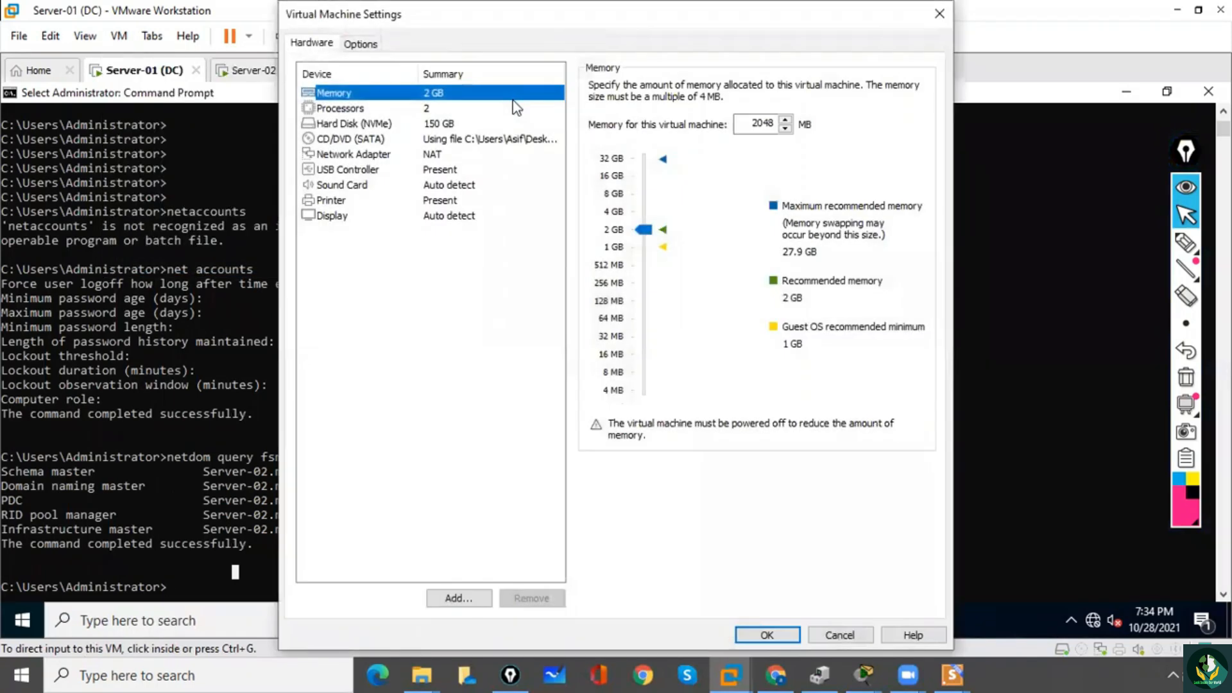
{"action": "left_click", "coordinate": [364, 45]}
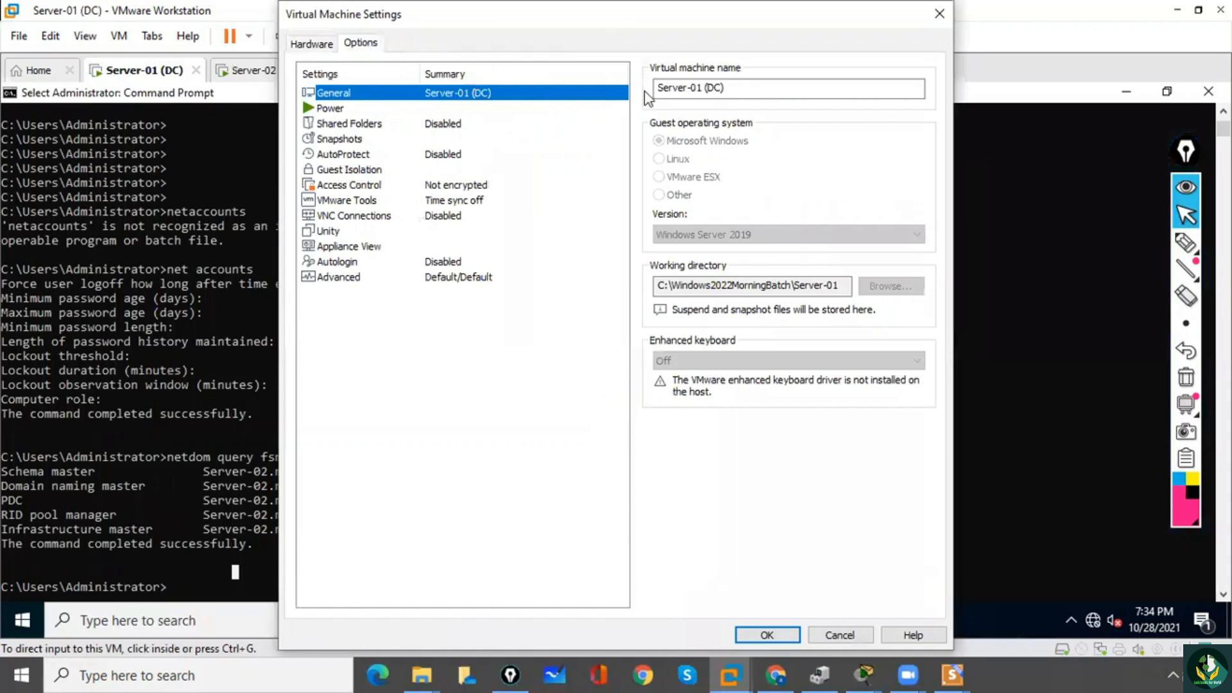
{"action": "left_click", "coordinate": [707, 87]}
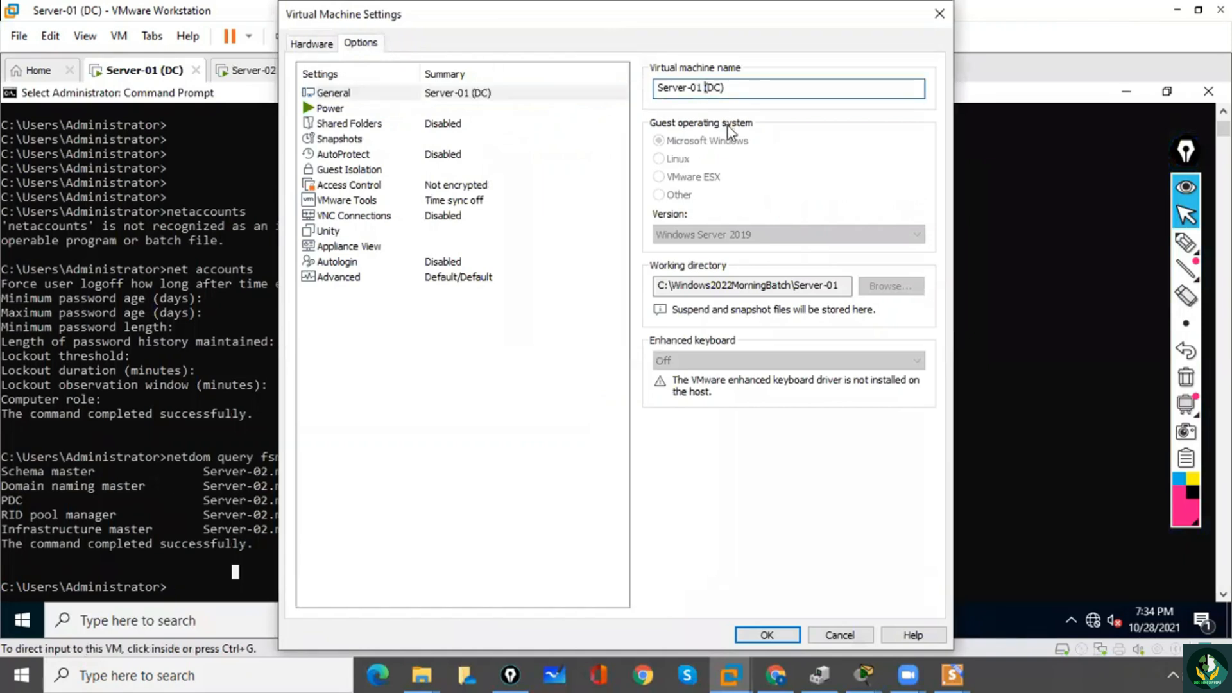
{"action": "type", "text": "a"}
{"action": "key", "text": "BackSpace"}
{"action": "type", "text": "A"}
{"action": "left_click", "coordinate": [768, 639]}
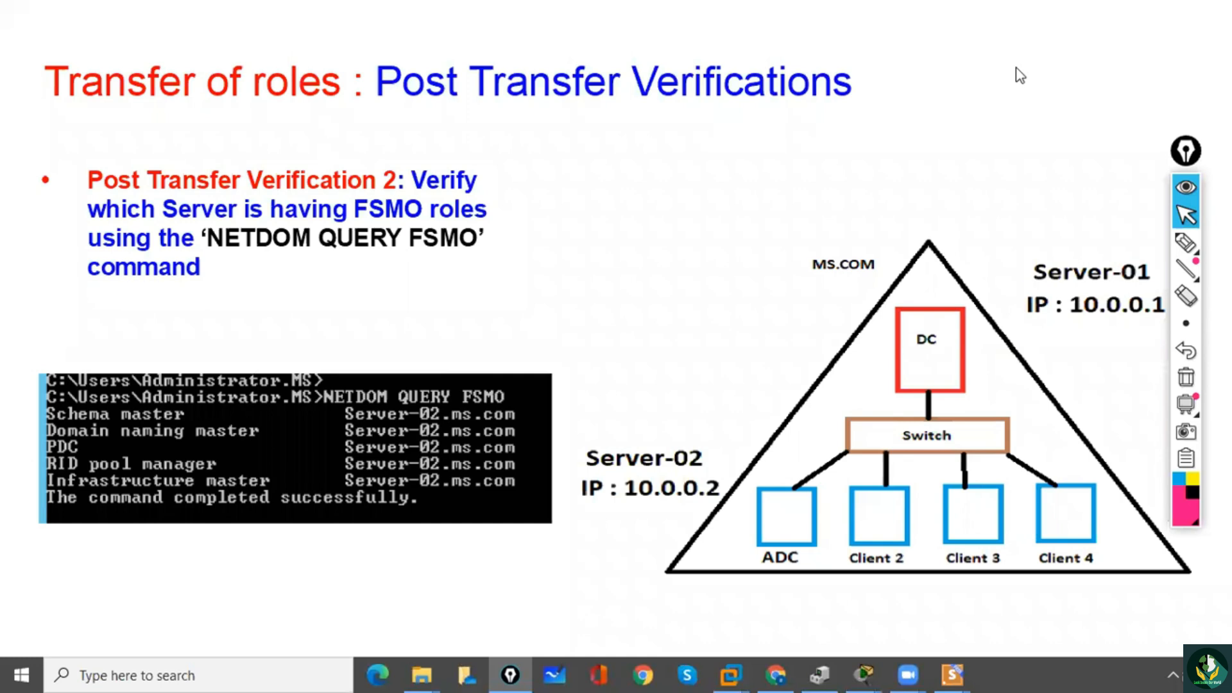
Annotate the slide's network diagram with the pen: strike out ADC, underline Server-02's IP address, and handwrite DC above the ADC box.
{"action": "left_click", "coordinate": [1186, 243]}
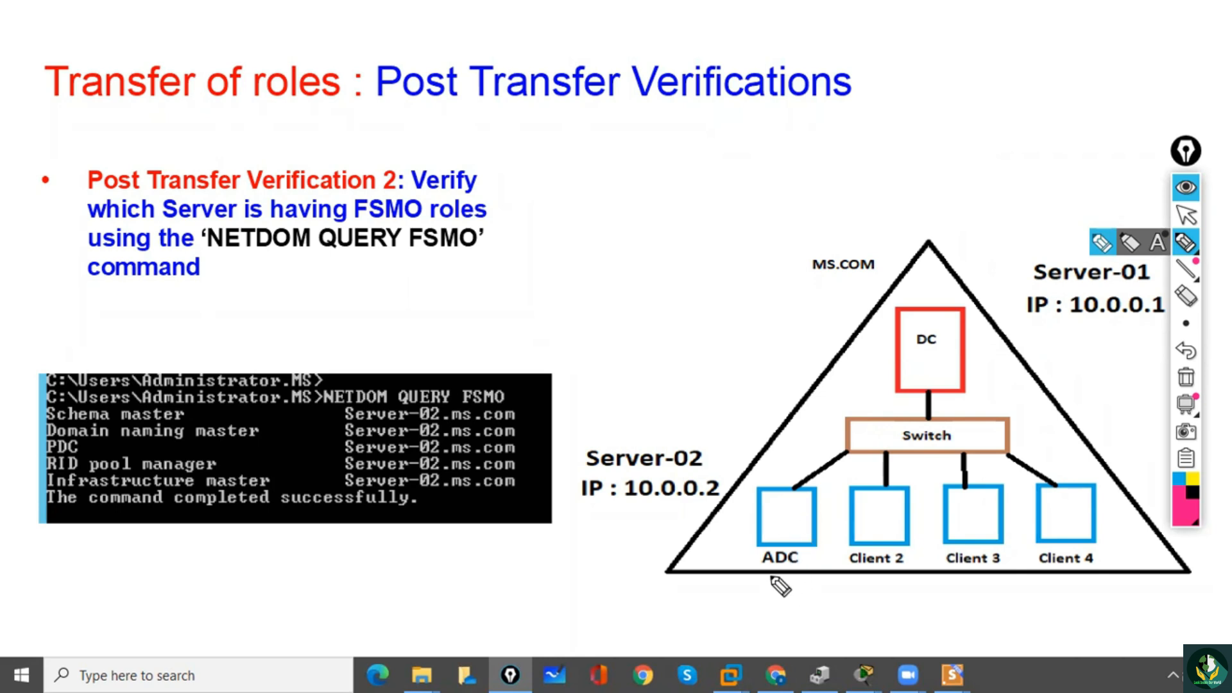
{"action": "left_click_drag", "start_coordinate": [761, 559], "coordinate": [797, 553]}
{"action": "left_click_drag", "start_coordinate": [629, 508], "coordinate": [681, 497]}
{"action": "left_click_drag", "start_coordinate": [752, 464], "coordinate": [757, 478]}
{"action": "left_click_drag", "start_coordinate": [784, 457], "coordinate": [791, 464]}
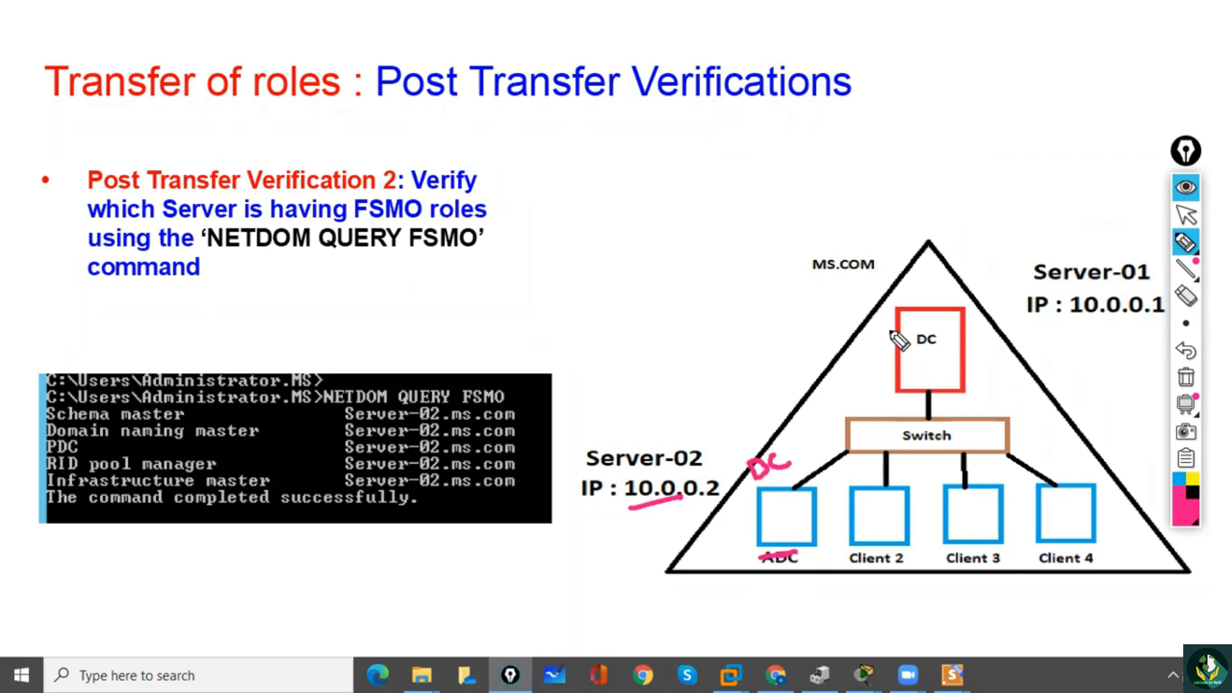